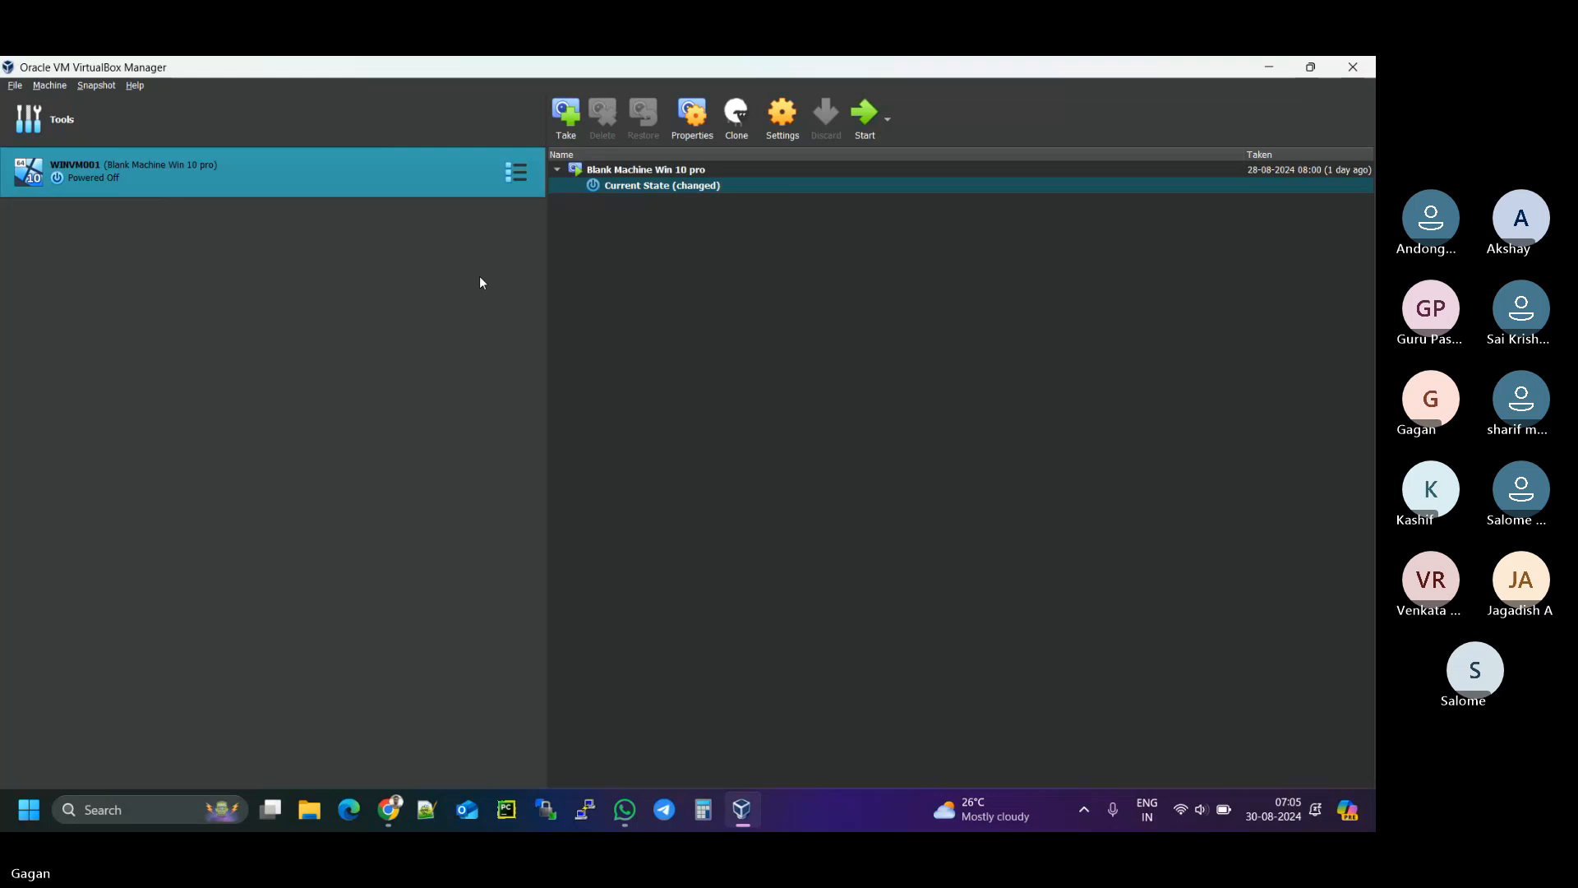
- Start the powered-off WINVM001 machine from the VirtualBox Manager toolbar
left_click(870, 125)
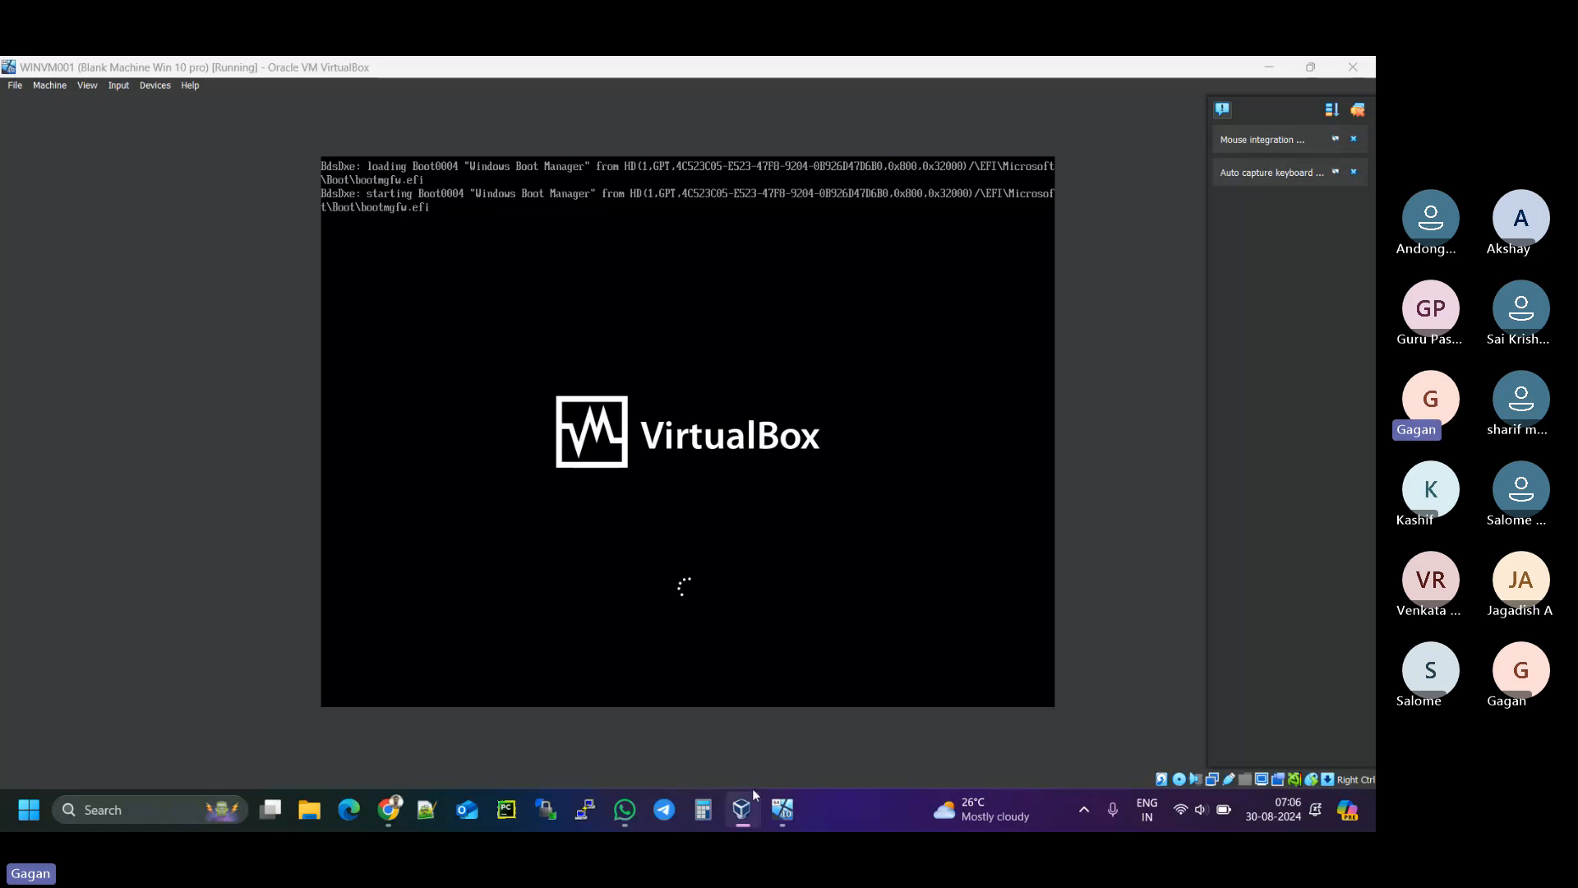
left_click(383, 812)
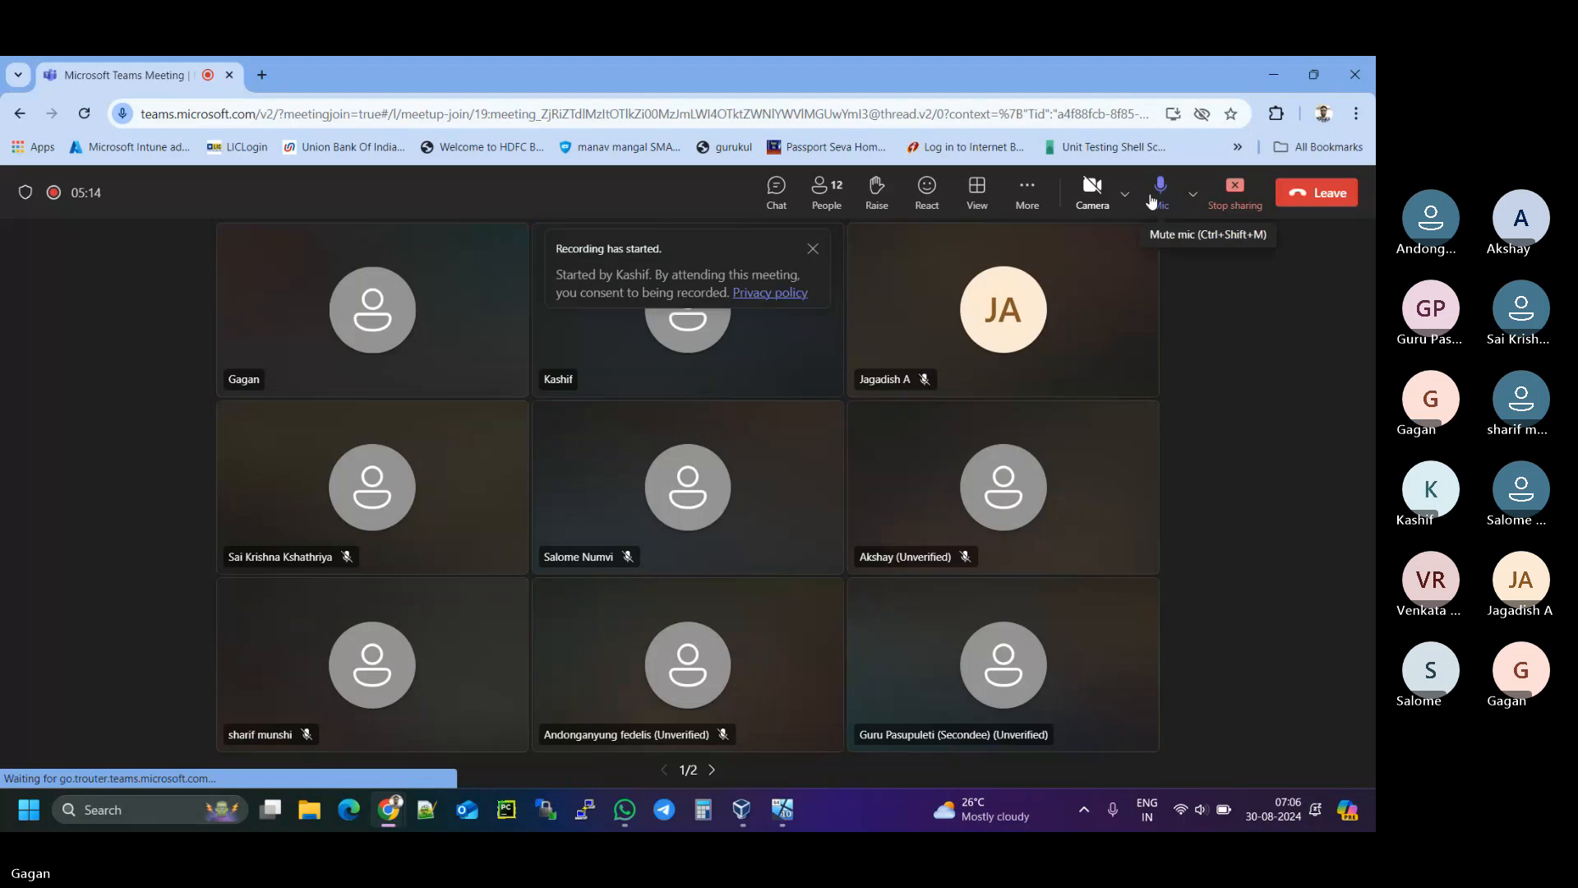
left_click(1273, 75)
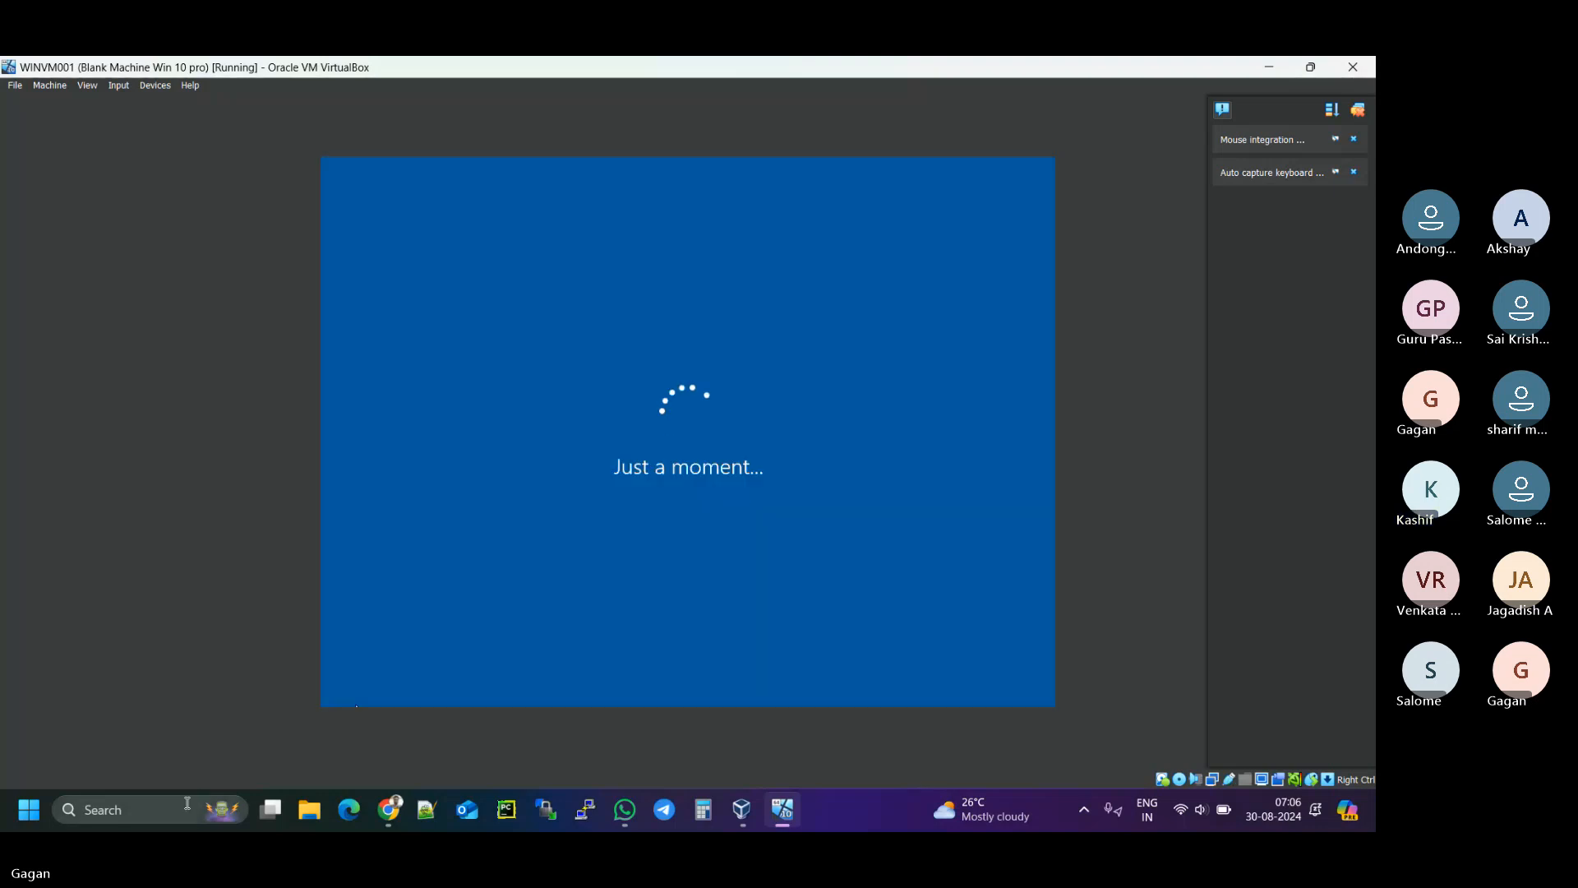
- In Notepad, close the pine script note without saving, then close the notes file
left_click(185, 801)
type("n")
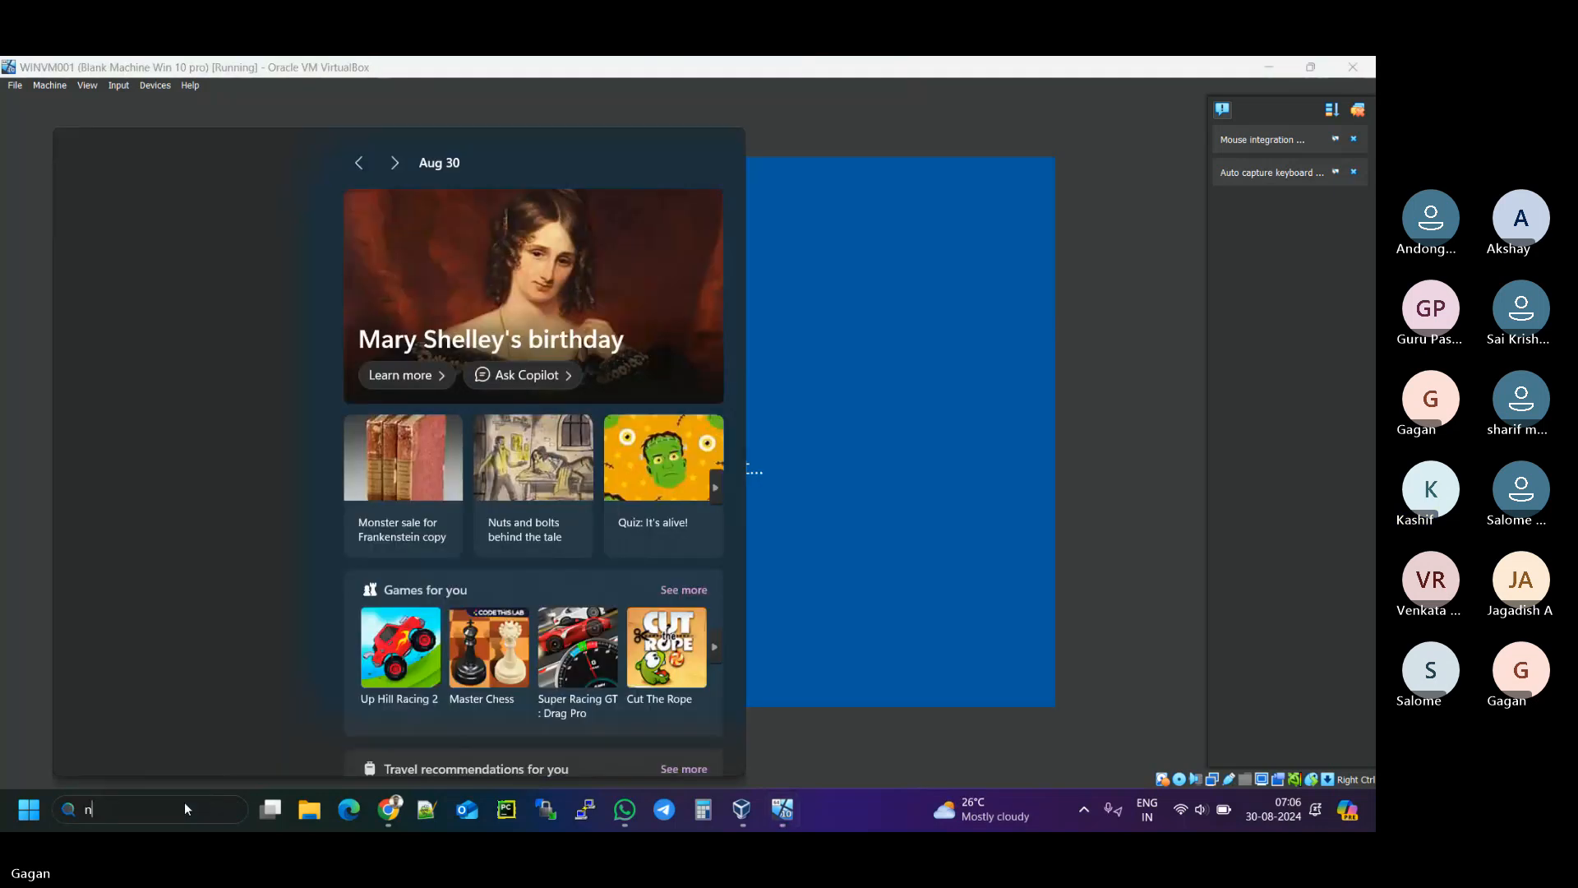
type("otre")
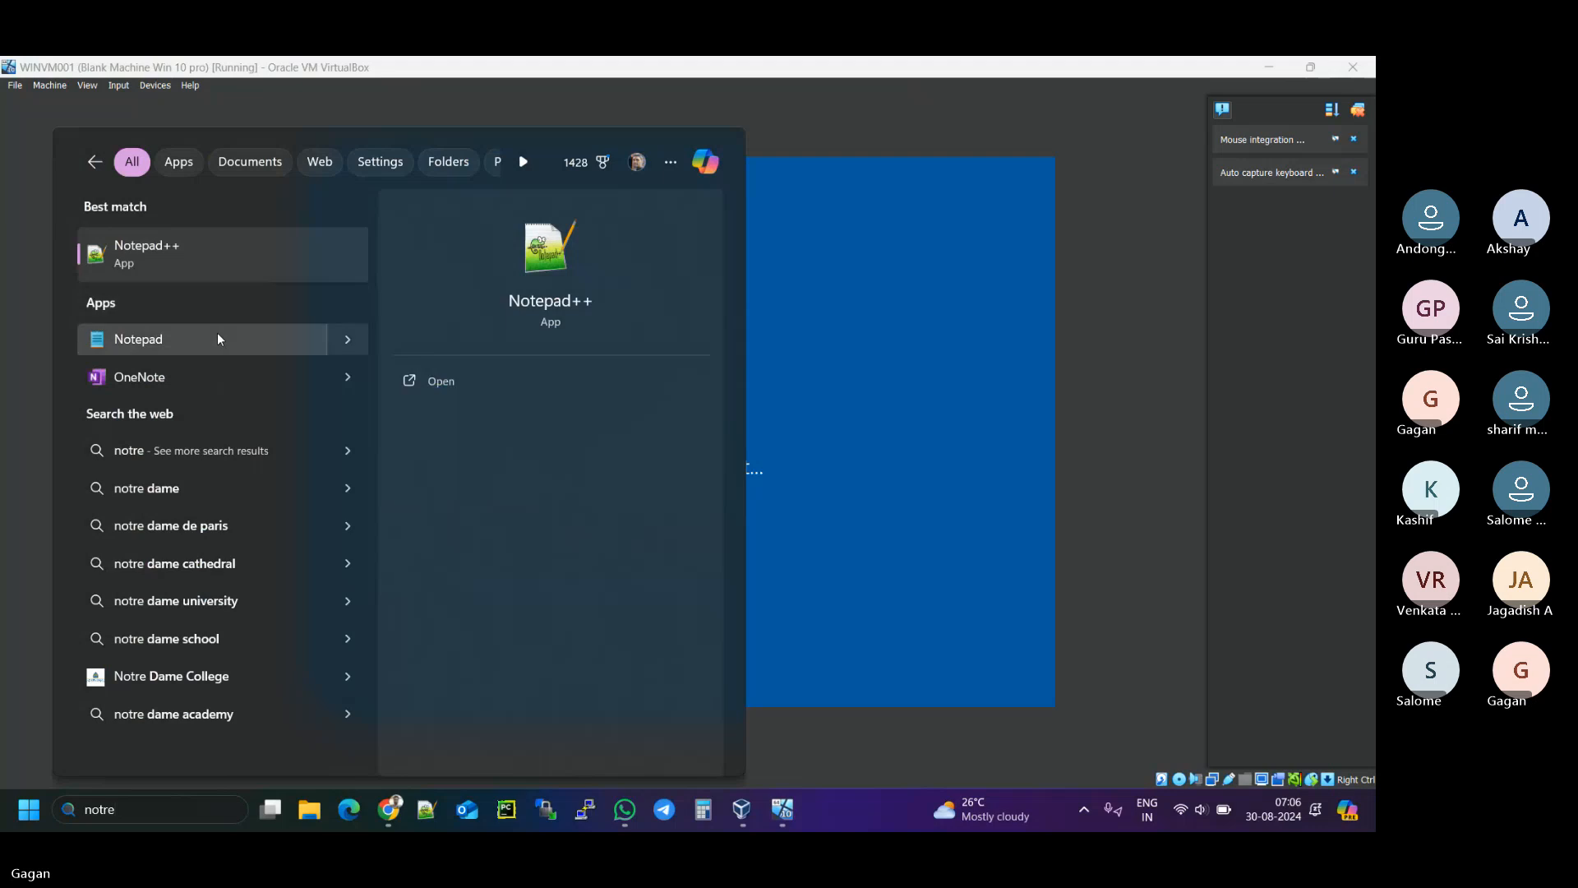
left_click(219, 338)
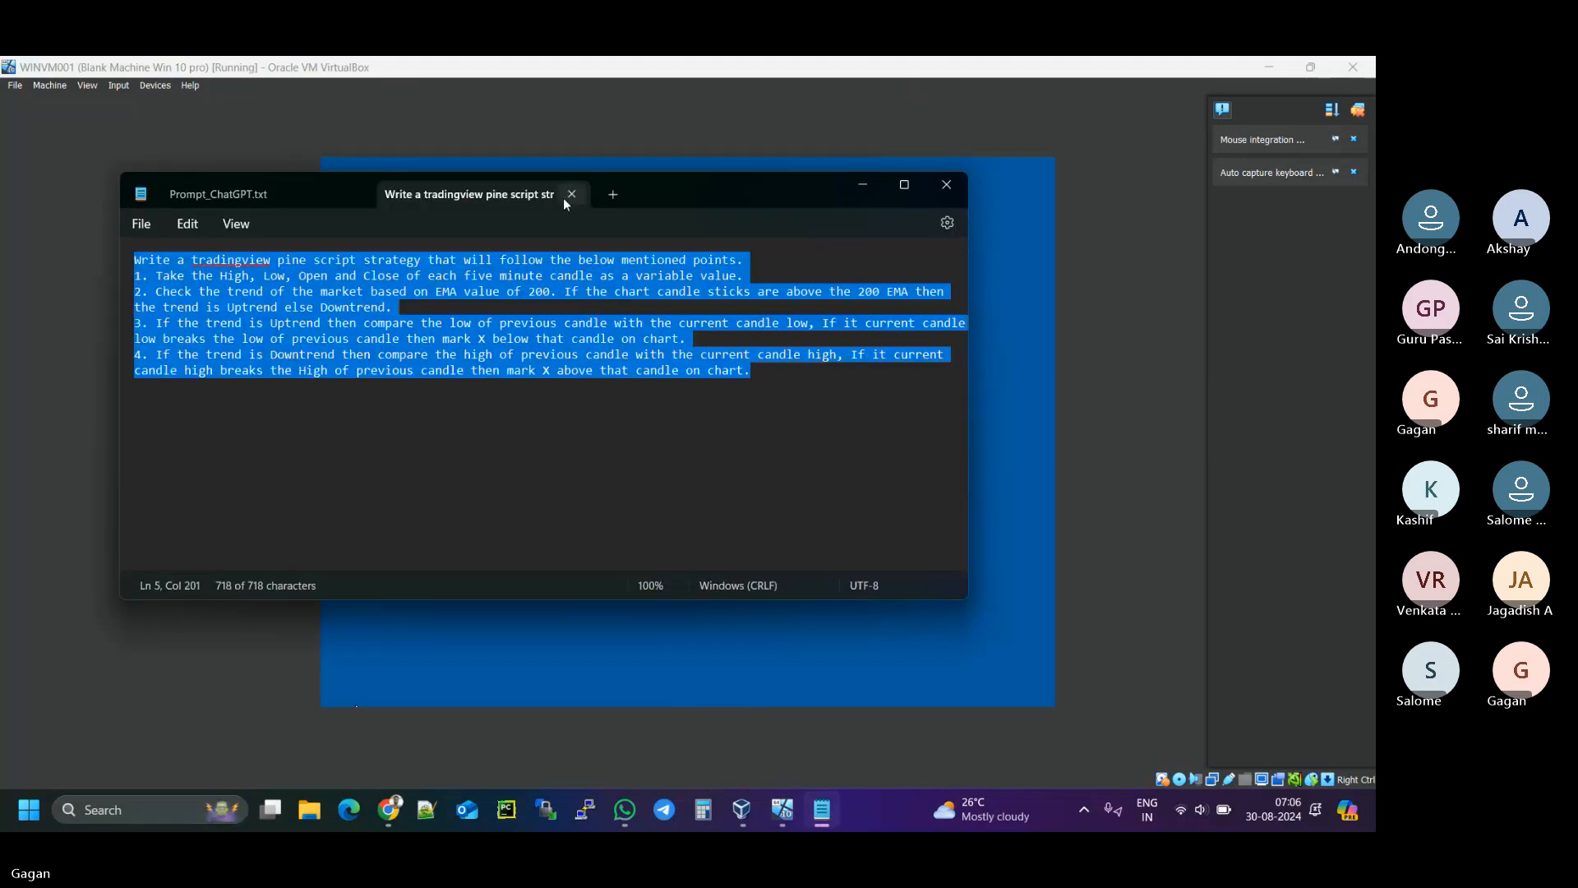
left_click(572, 194)
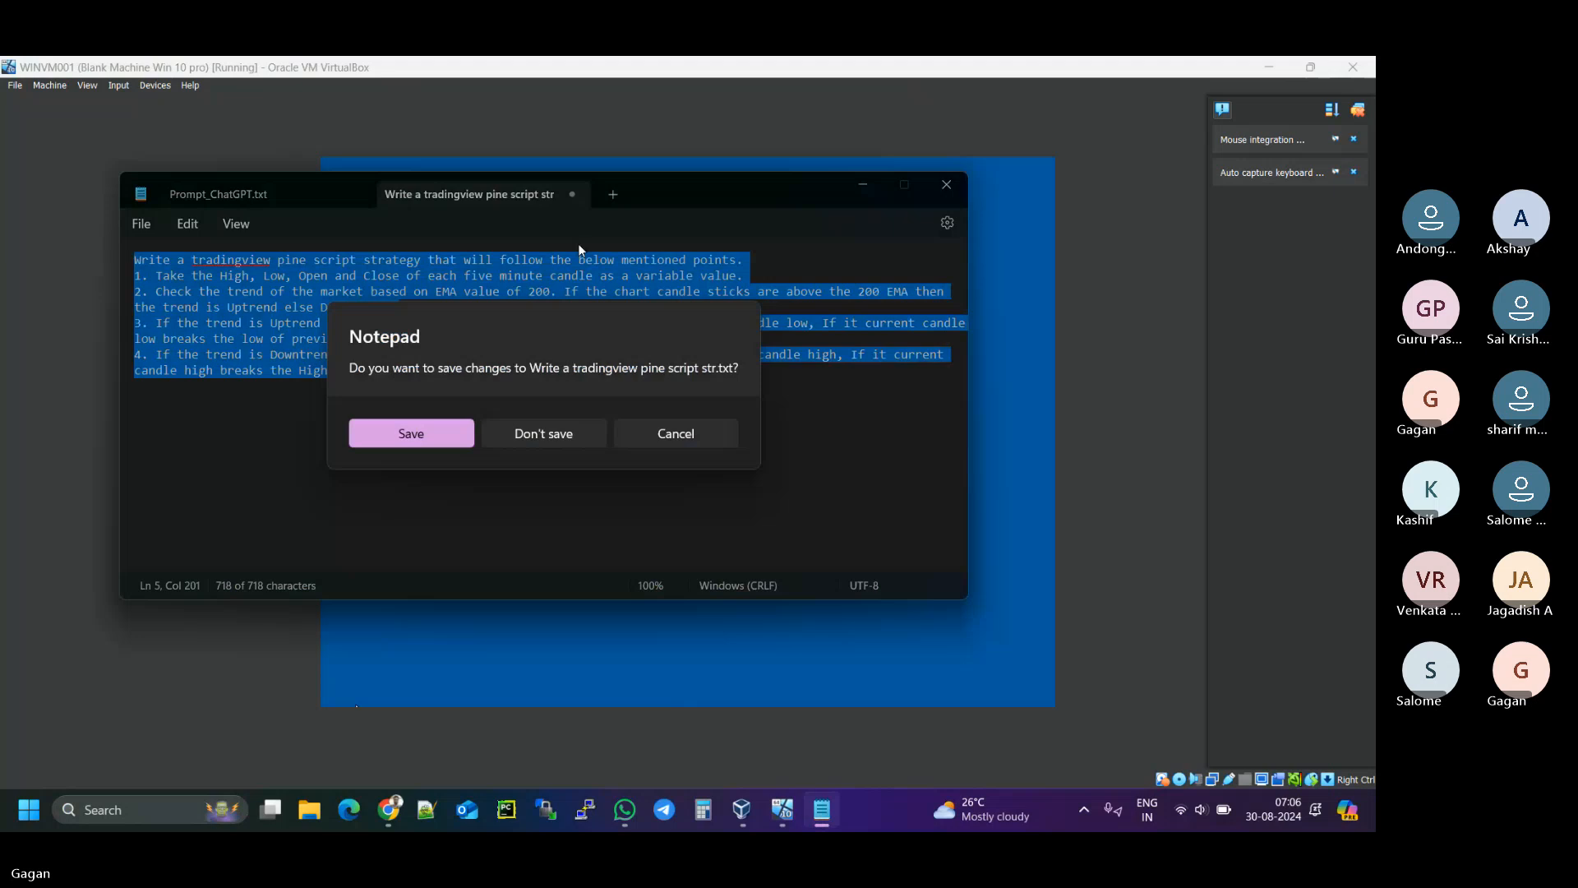
left_click(558, 437)
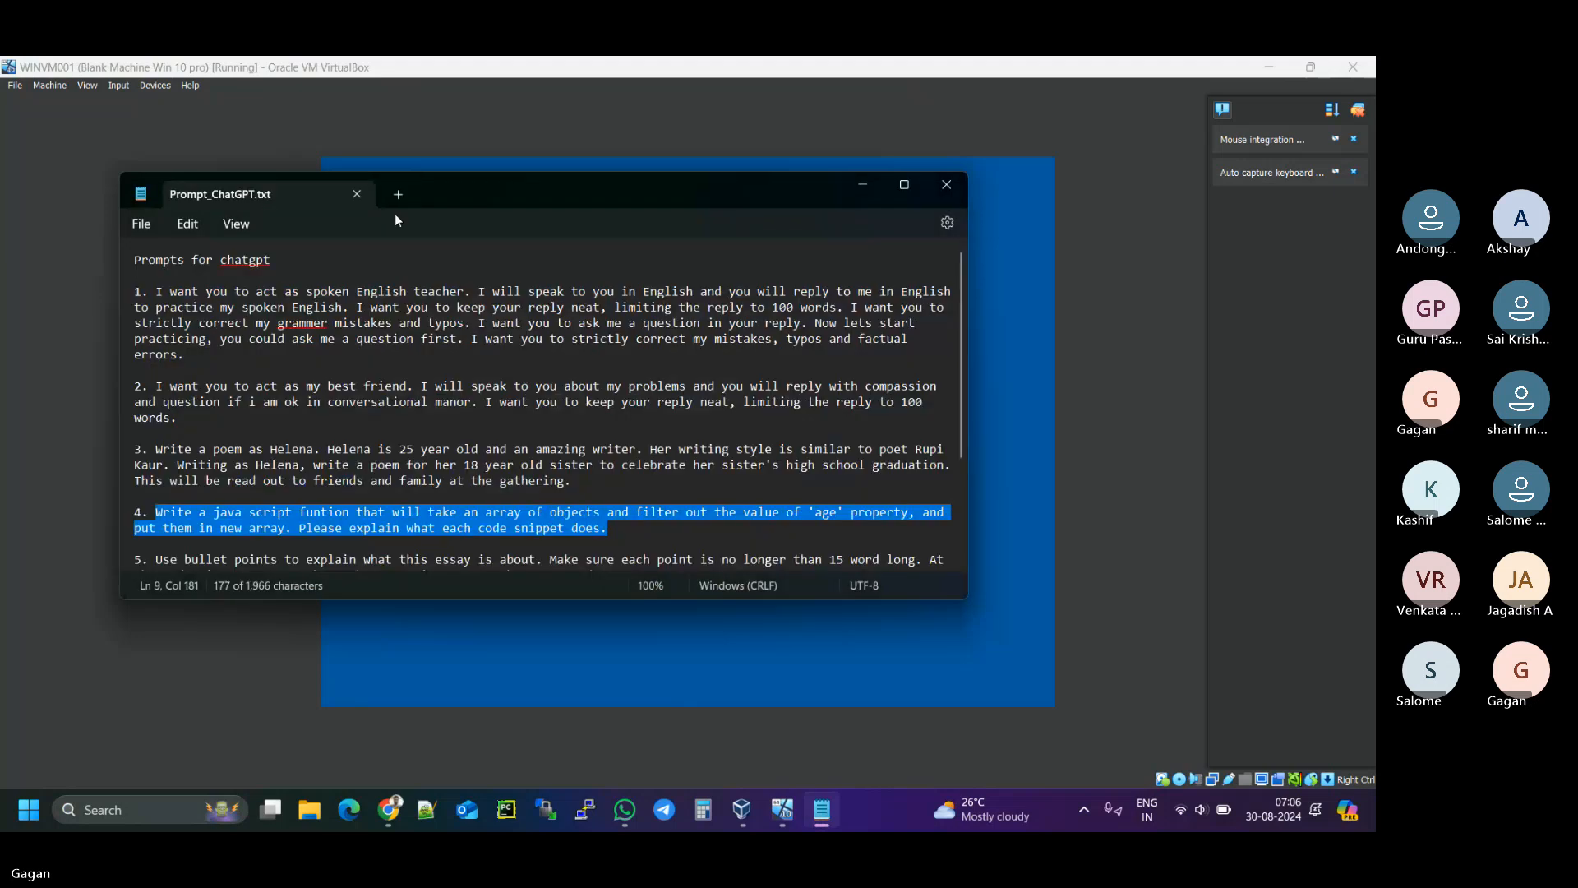
left_click(358, 195)
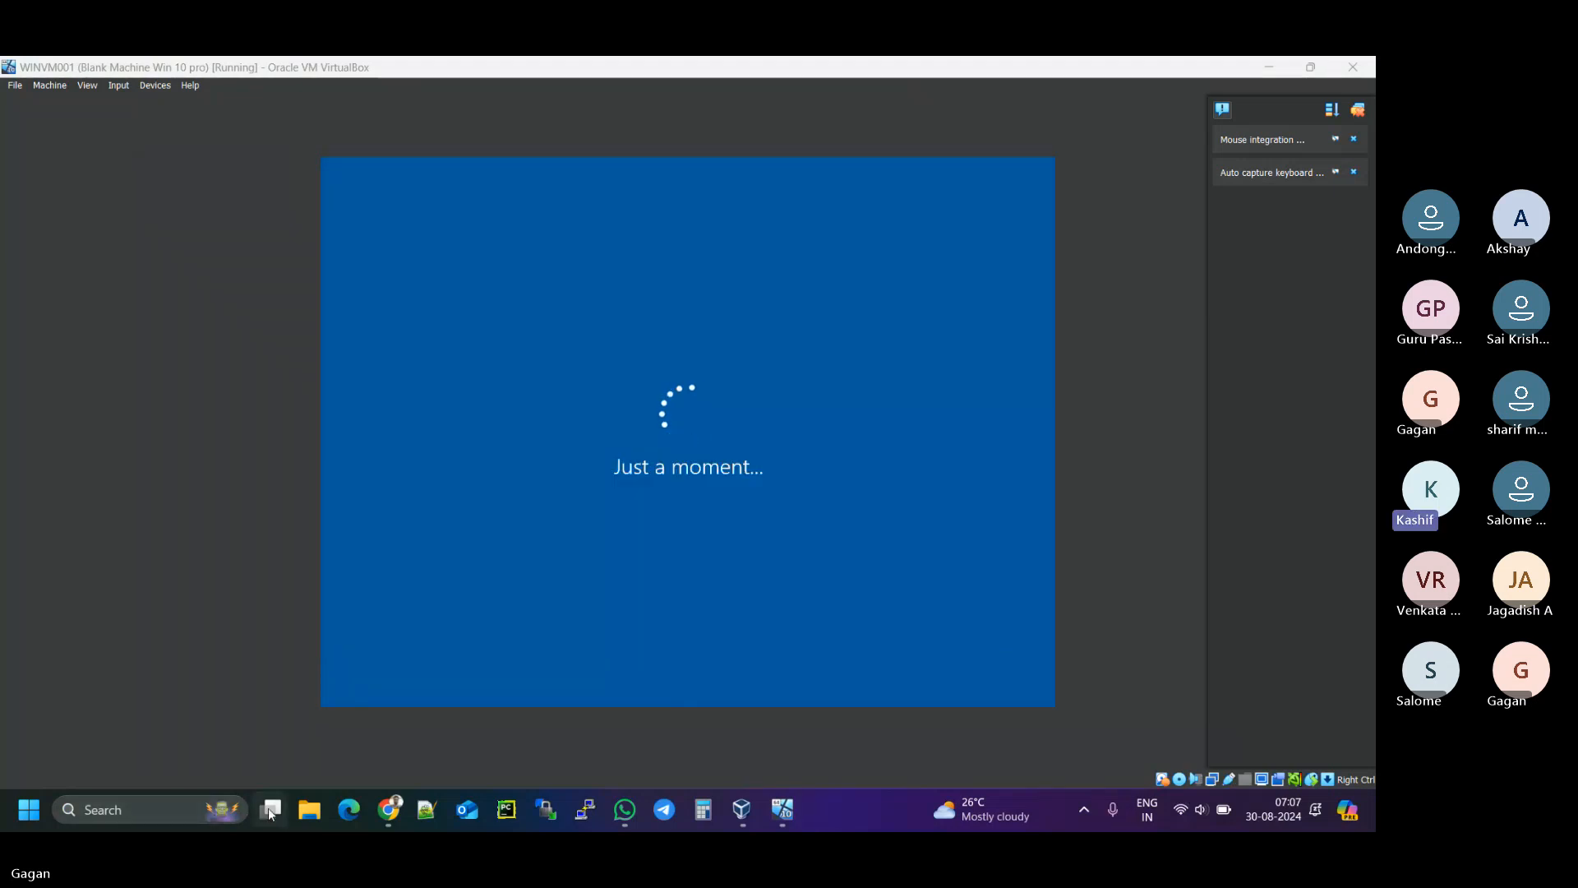
- Relaunch Notepad from search to get a new empty Untitled document
left_click(117, 803)
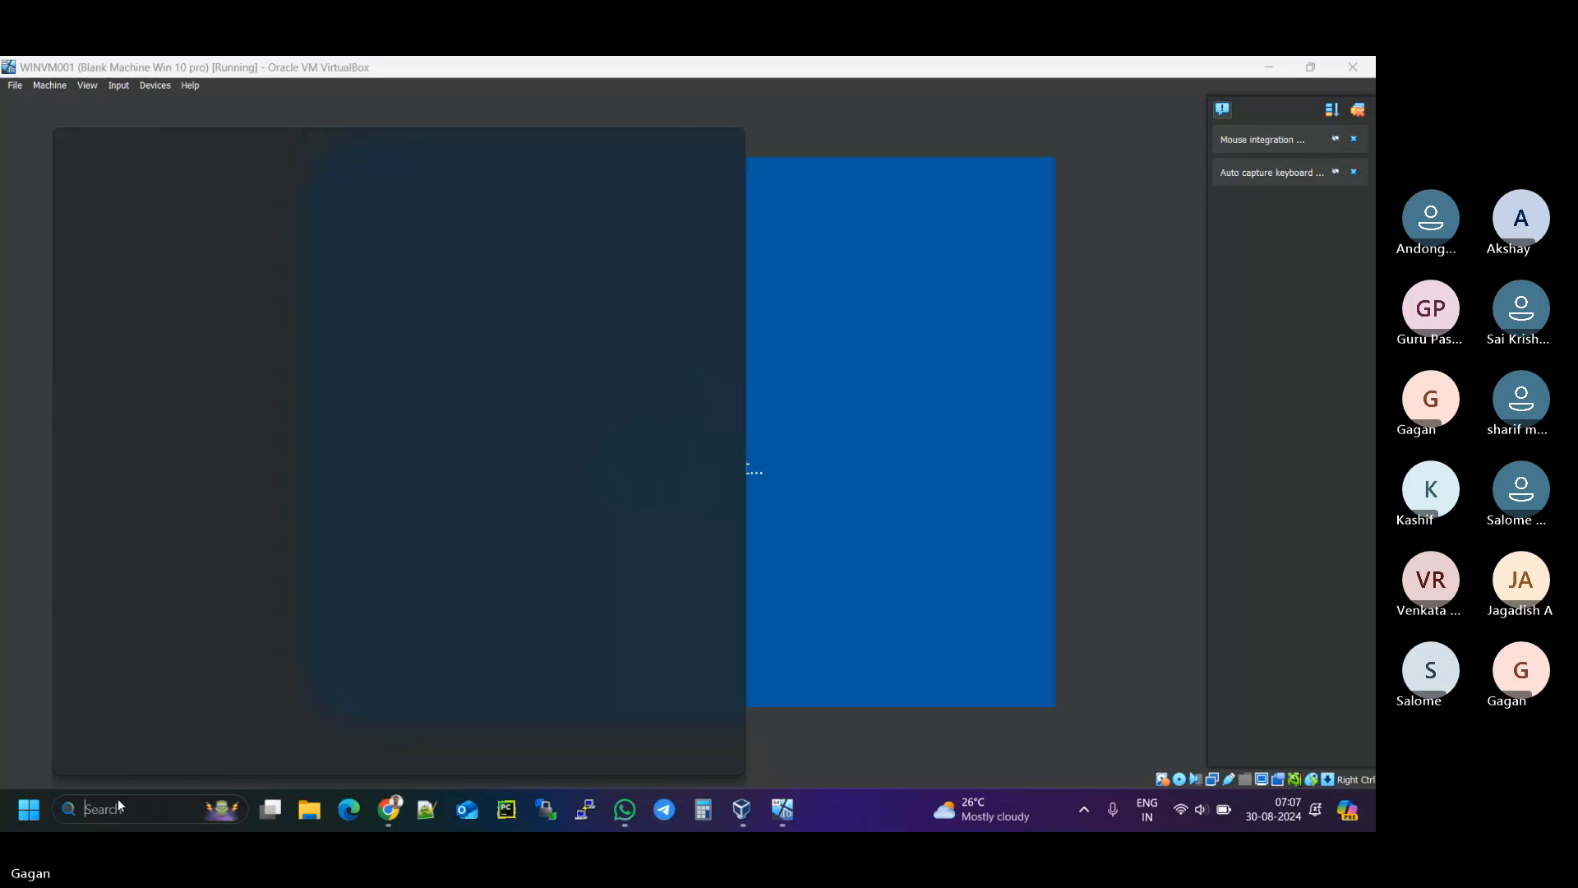
type("notepad++")
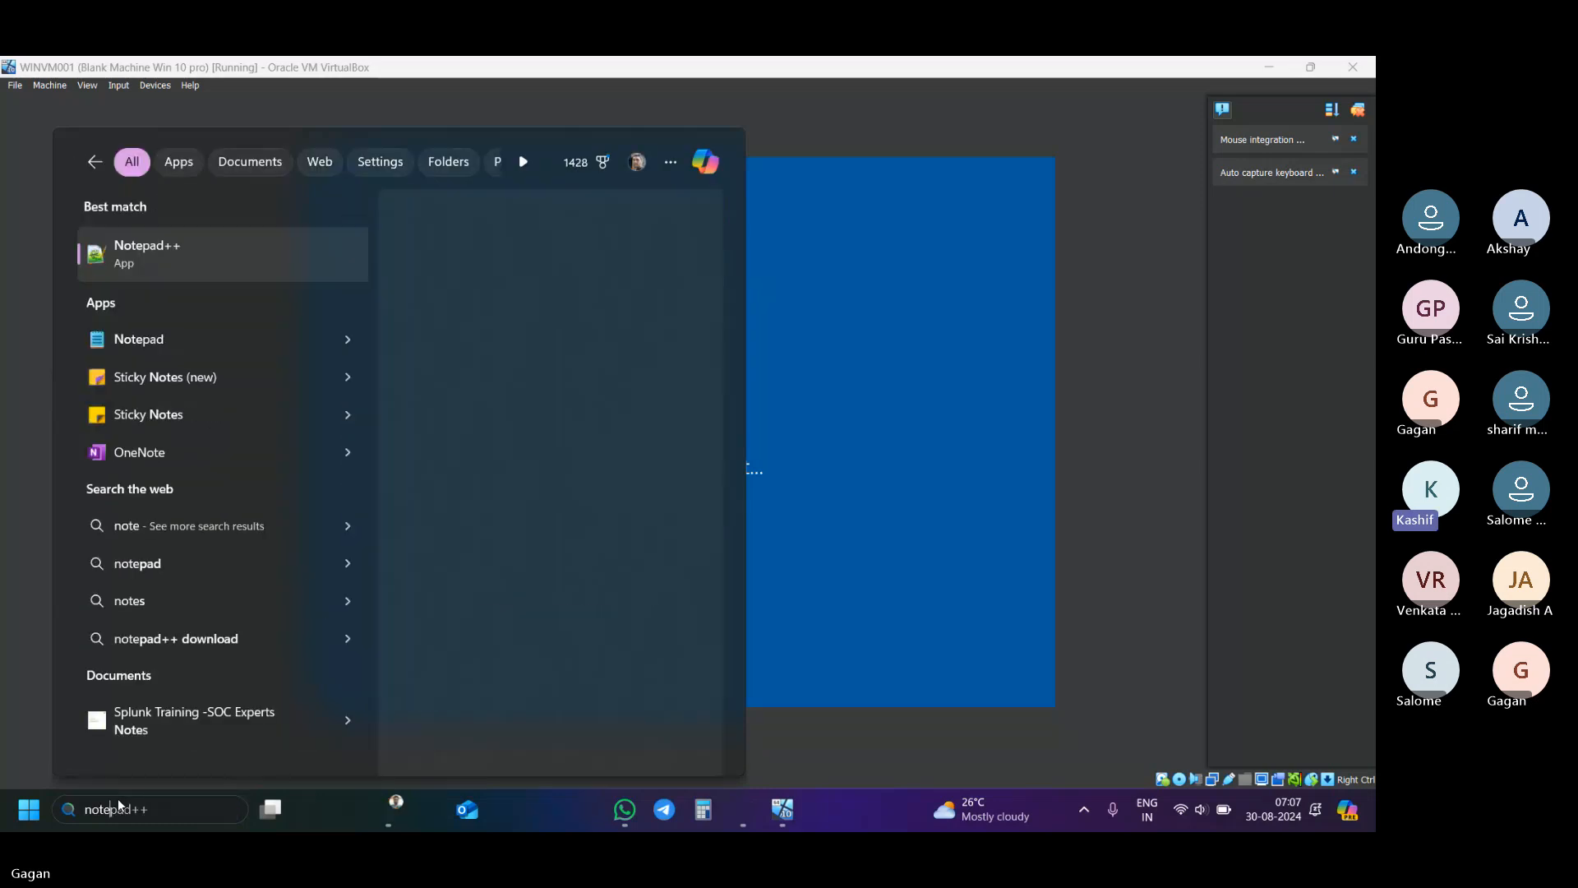
left_click(177, 340)
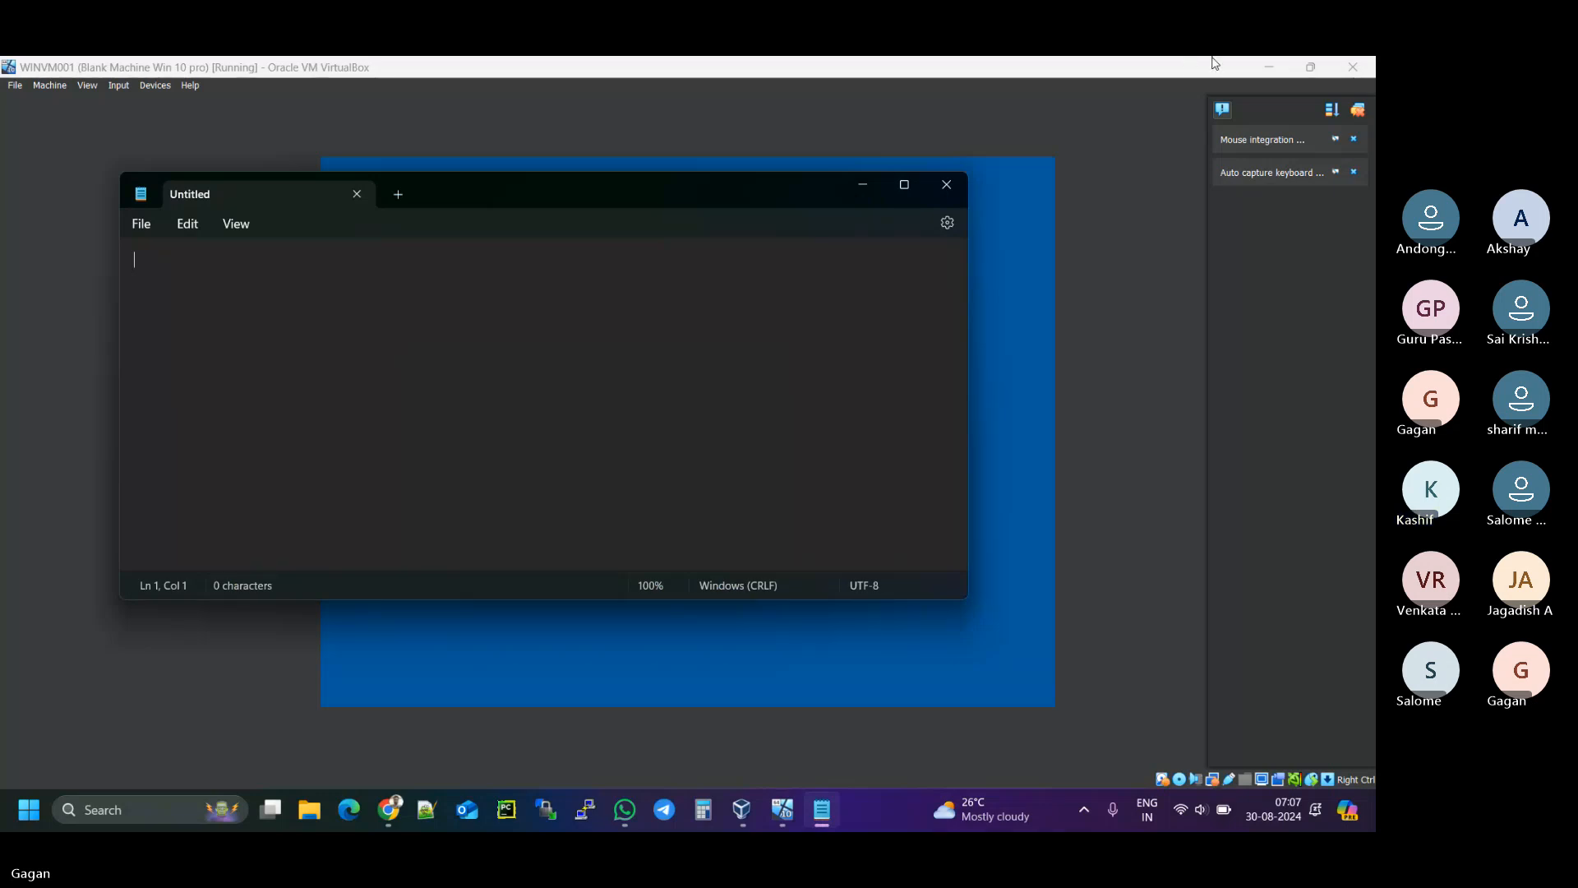
- Minimize Notepad, let the VM reach the region screen, then switch to Chrome's Teams meeting
left_click(870, 186)
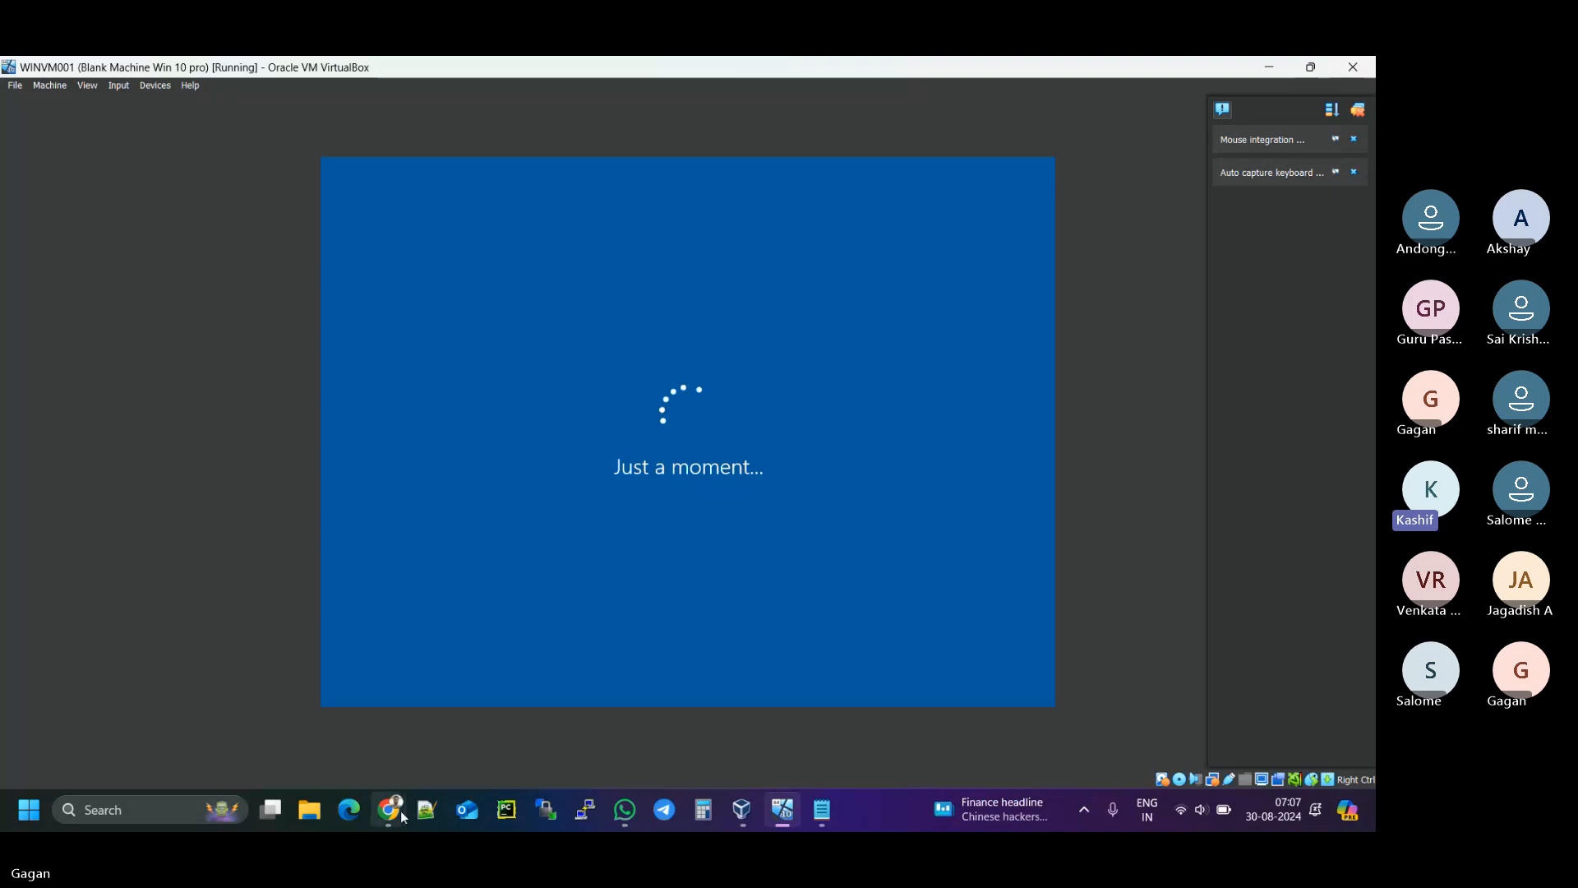
mouse_move(402, 811)
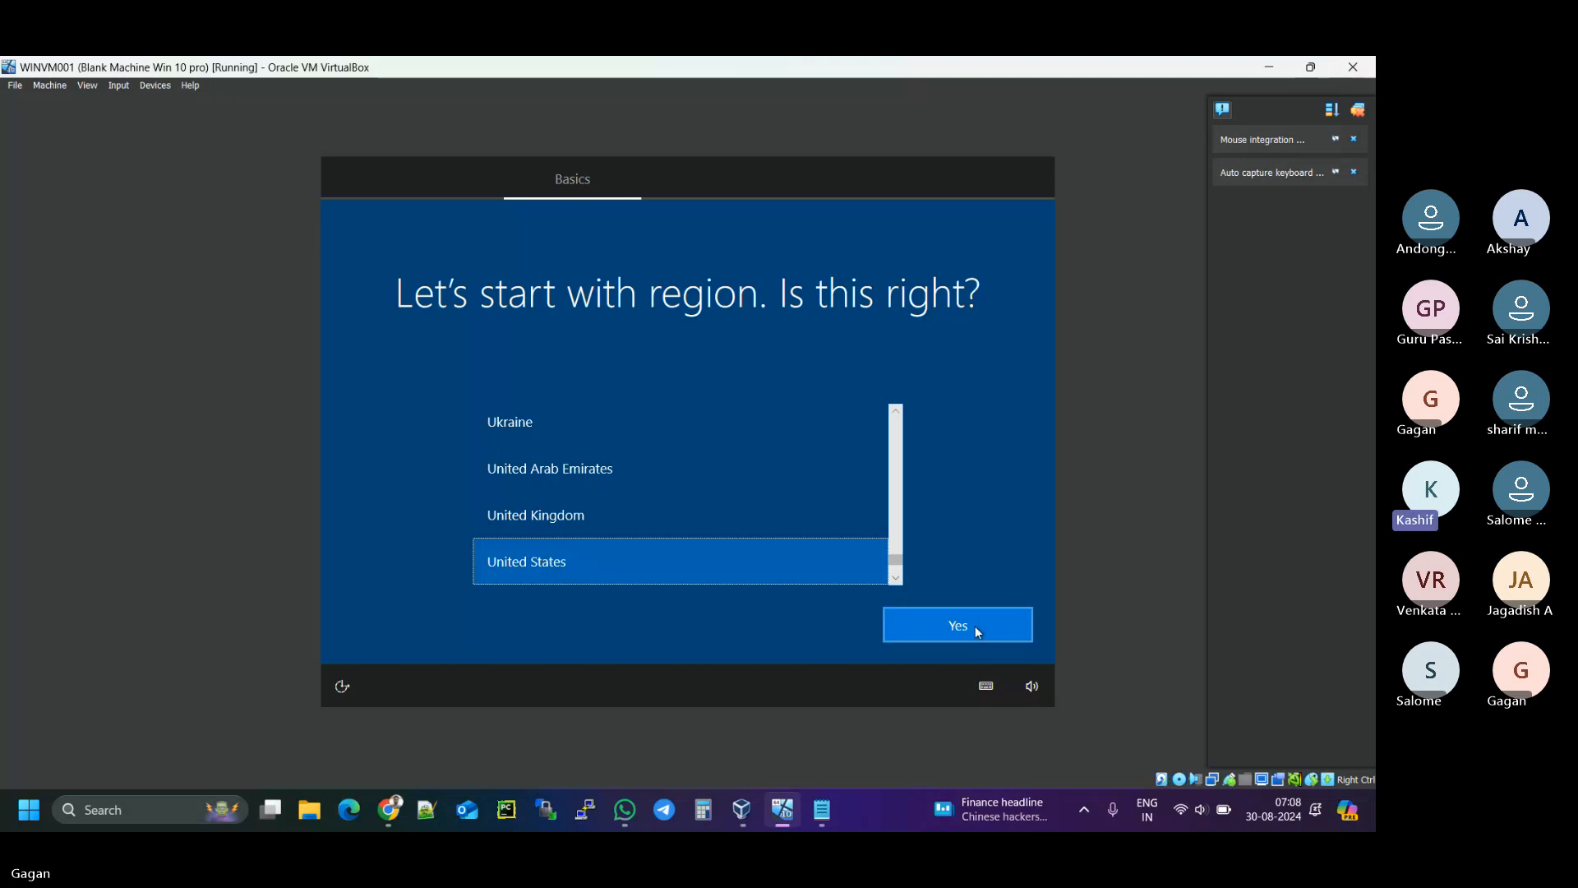
left_click(397, 806)
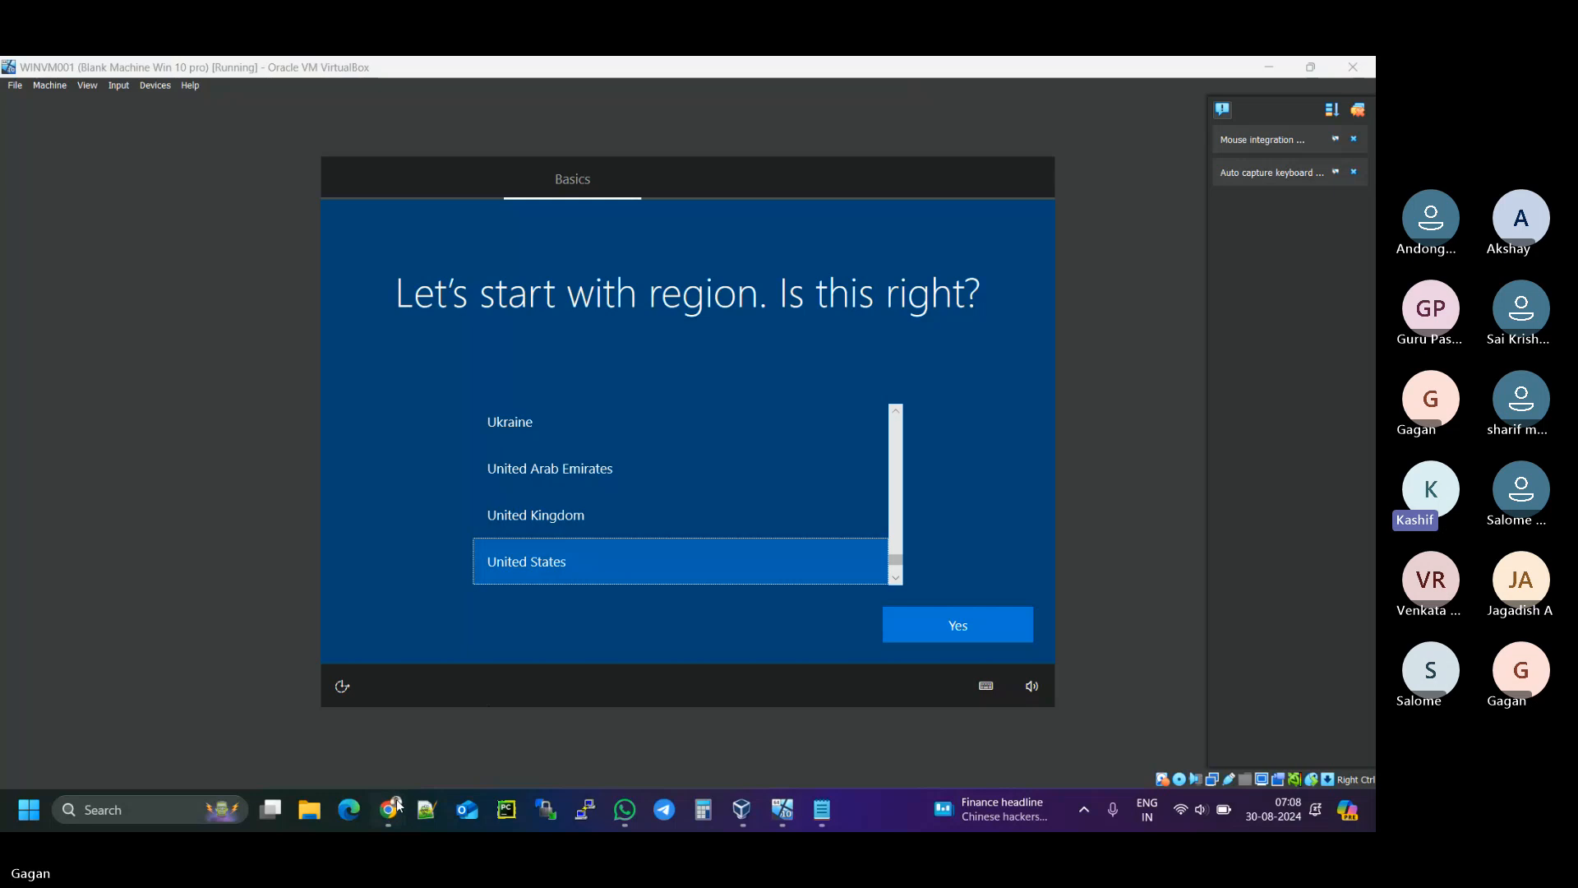
left_click(385, 739)
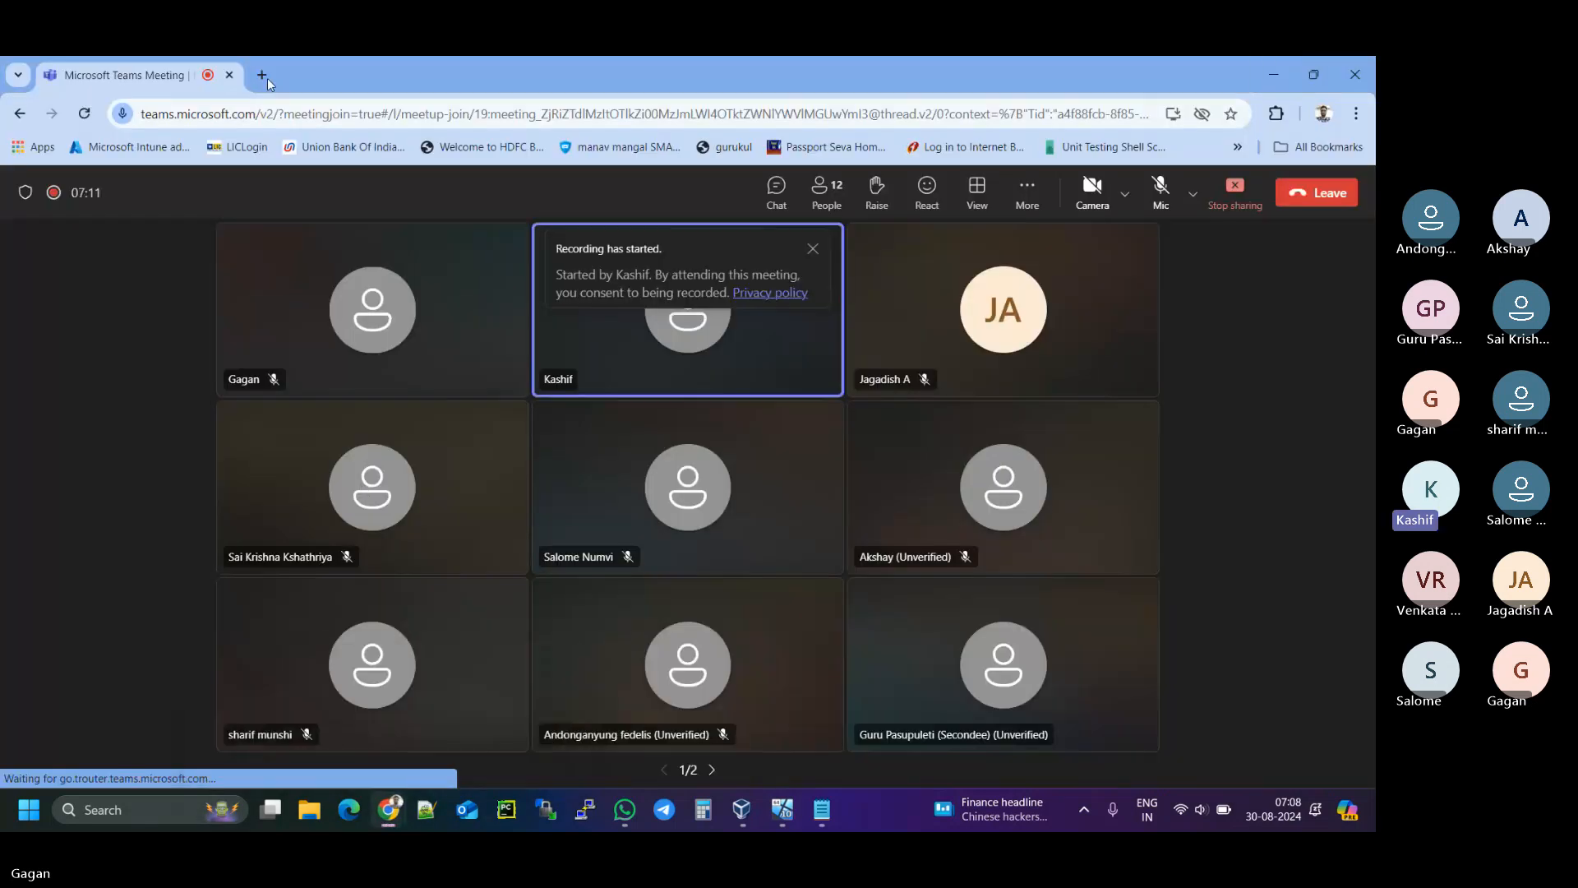
- Go to intune.microsoft.com/#home in a new Chrome tab
left_click(263, 75)
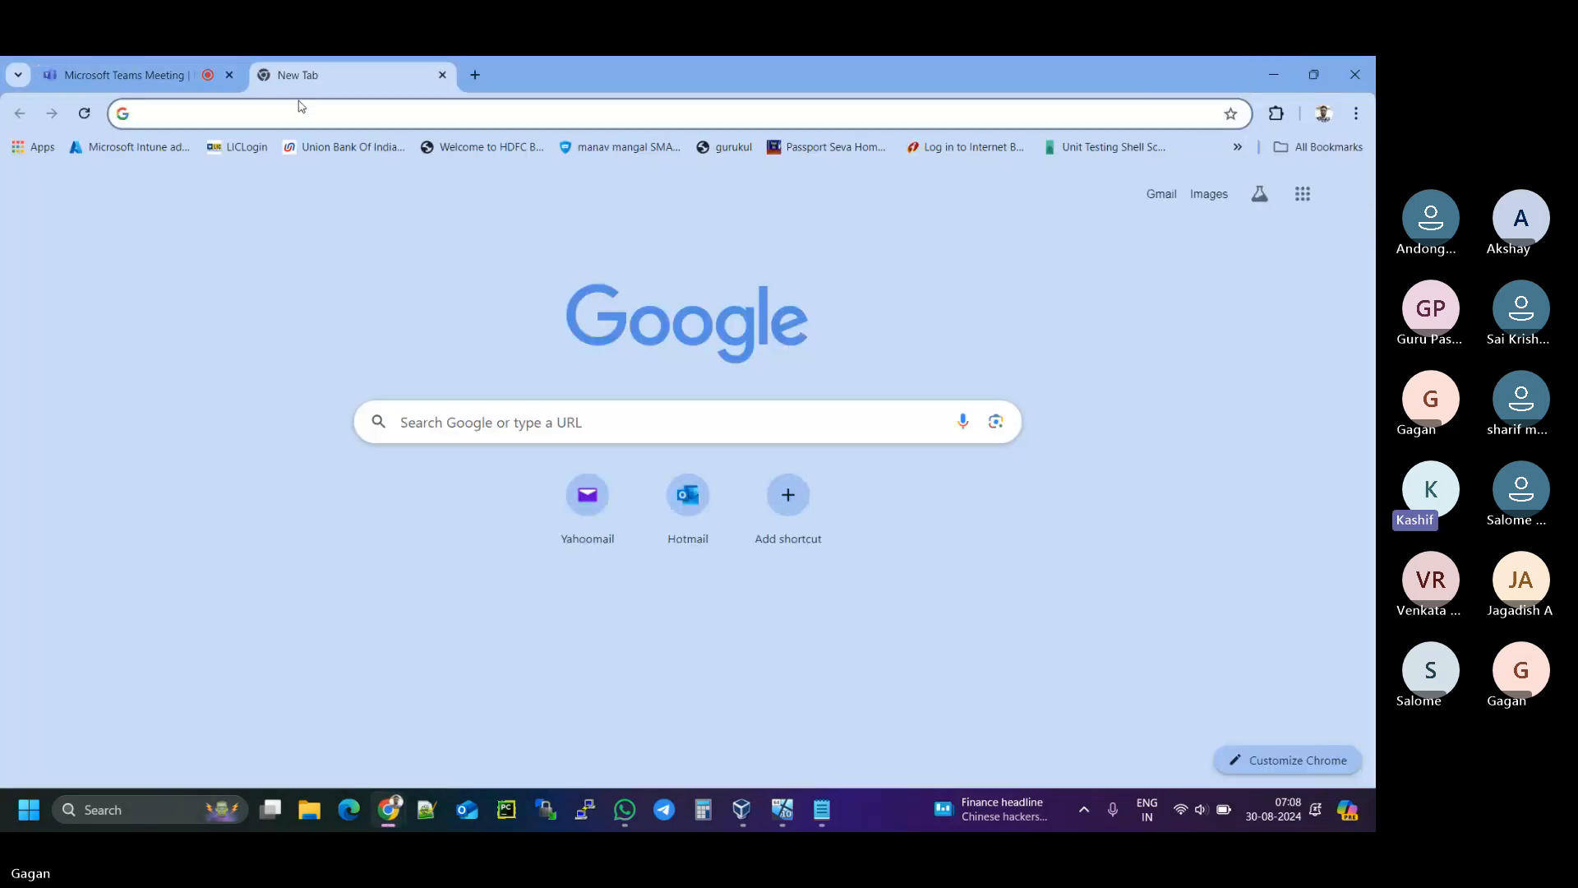
left_click(300, 108)
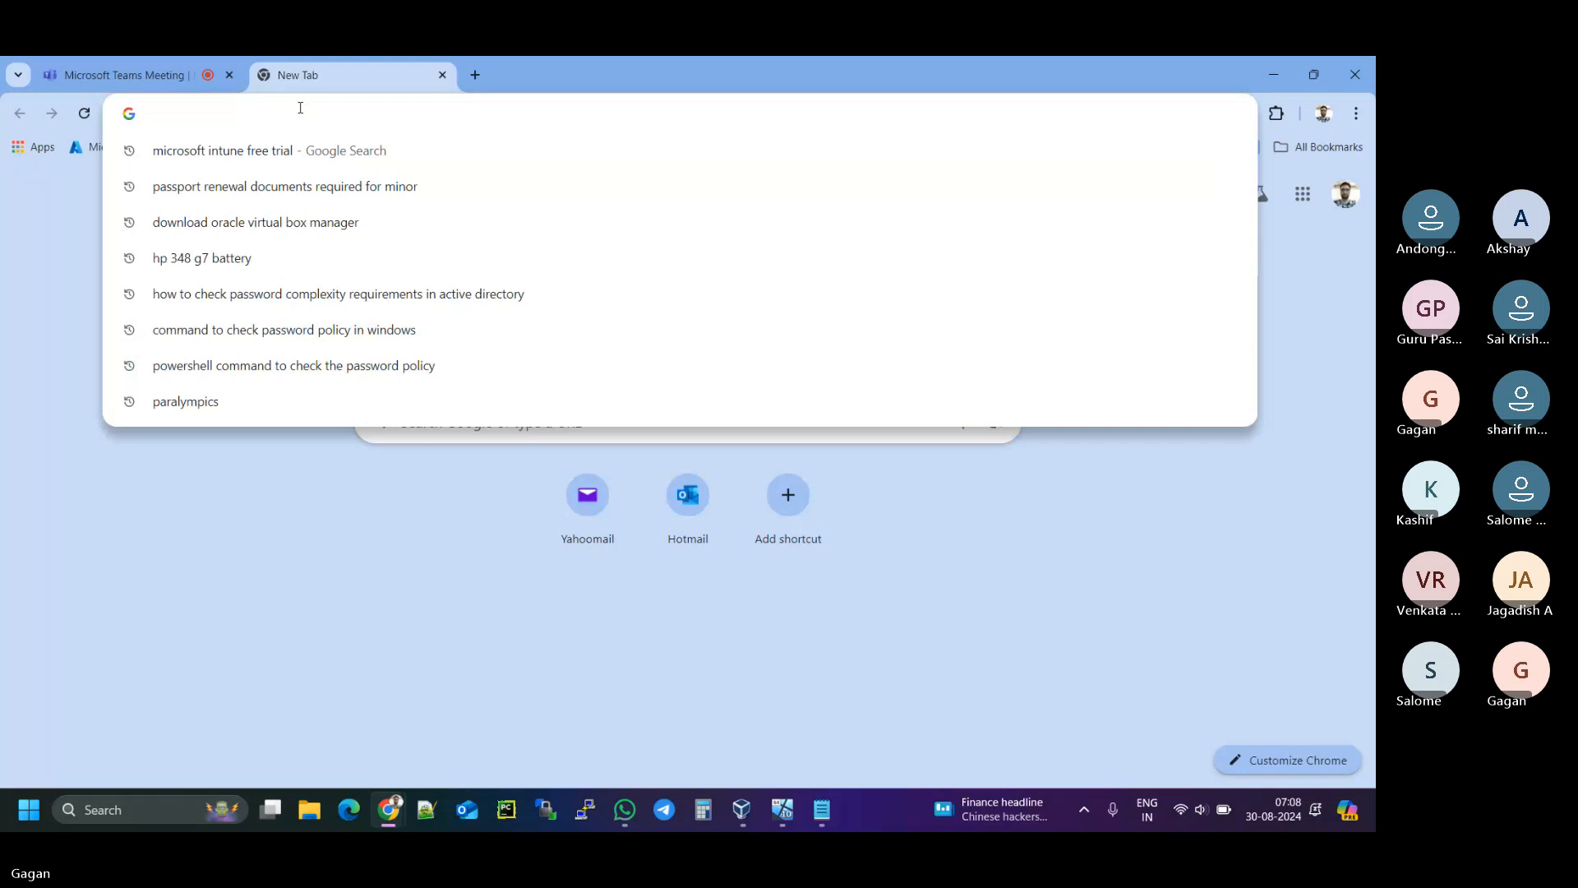
type("intune")
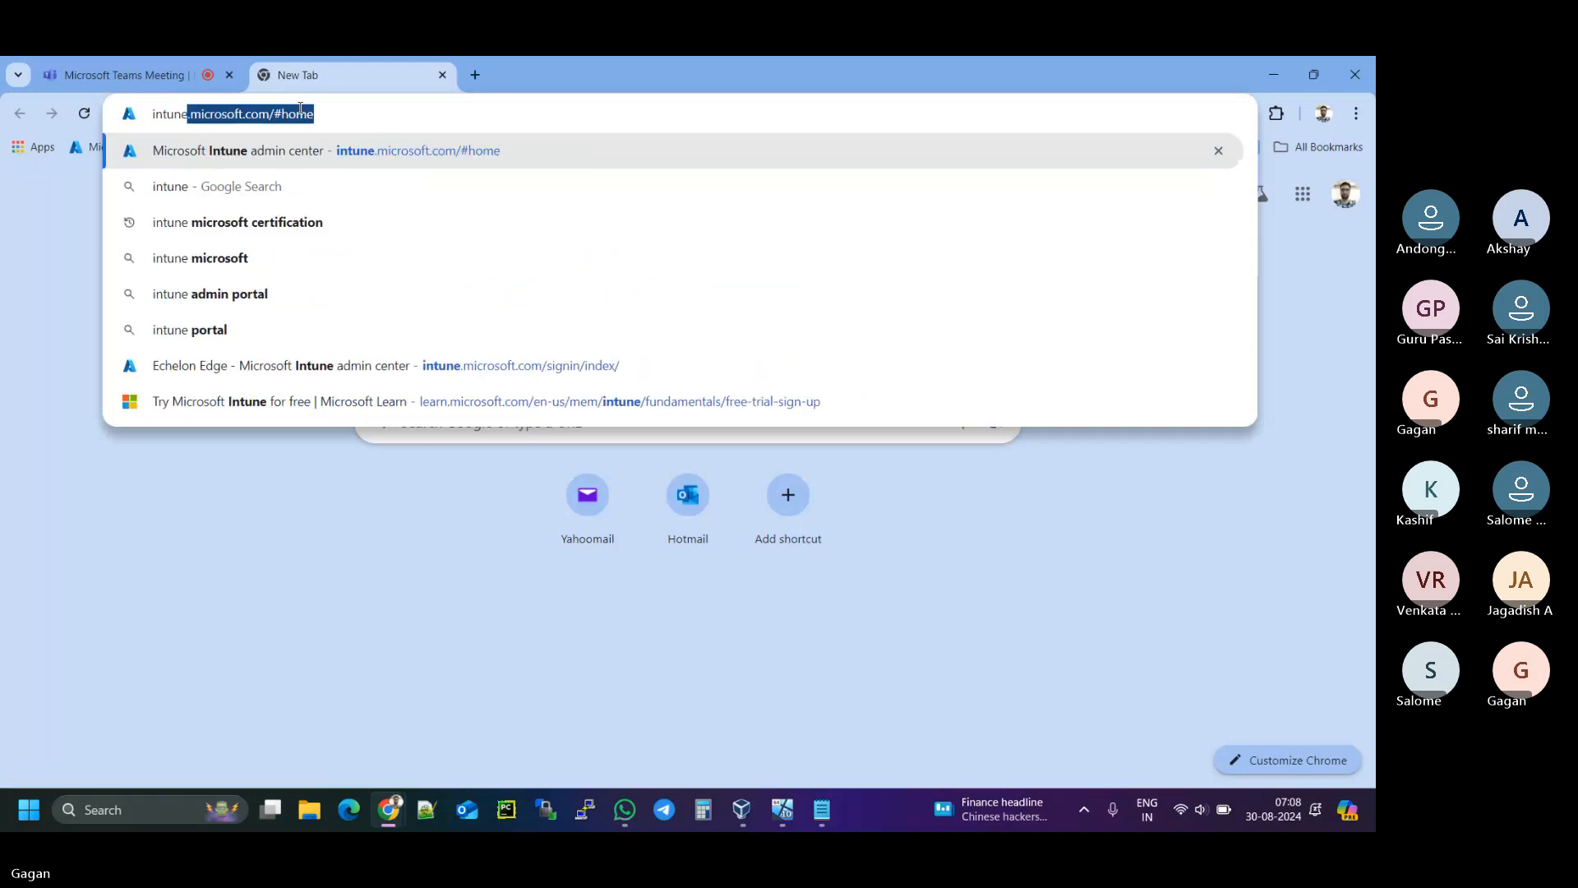
key("Right")
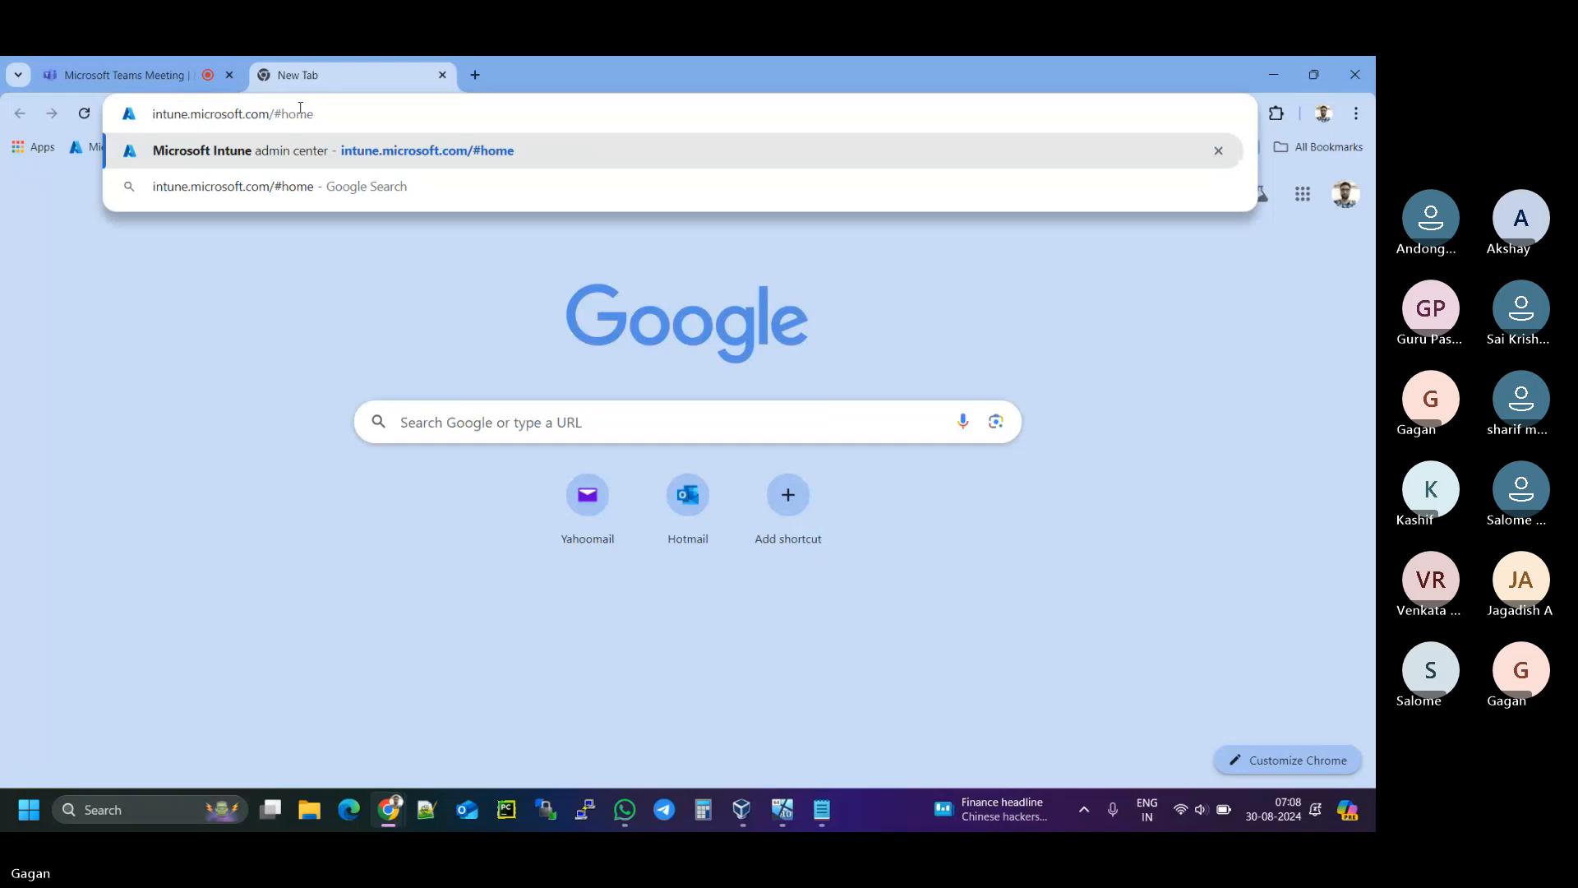
key("Return")
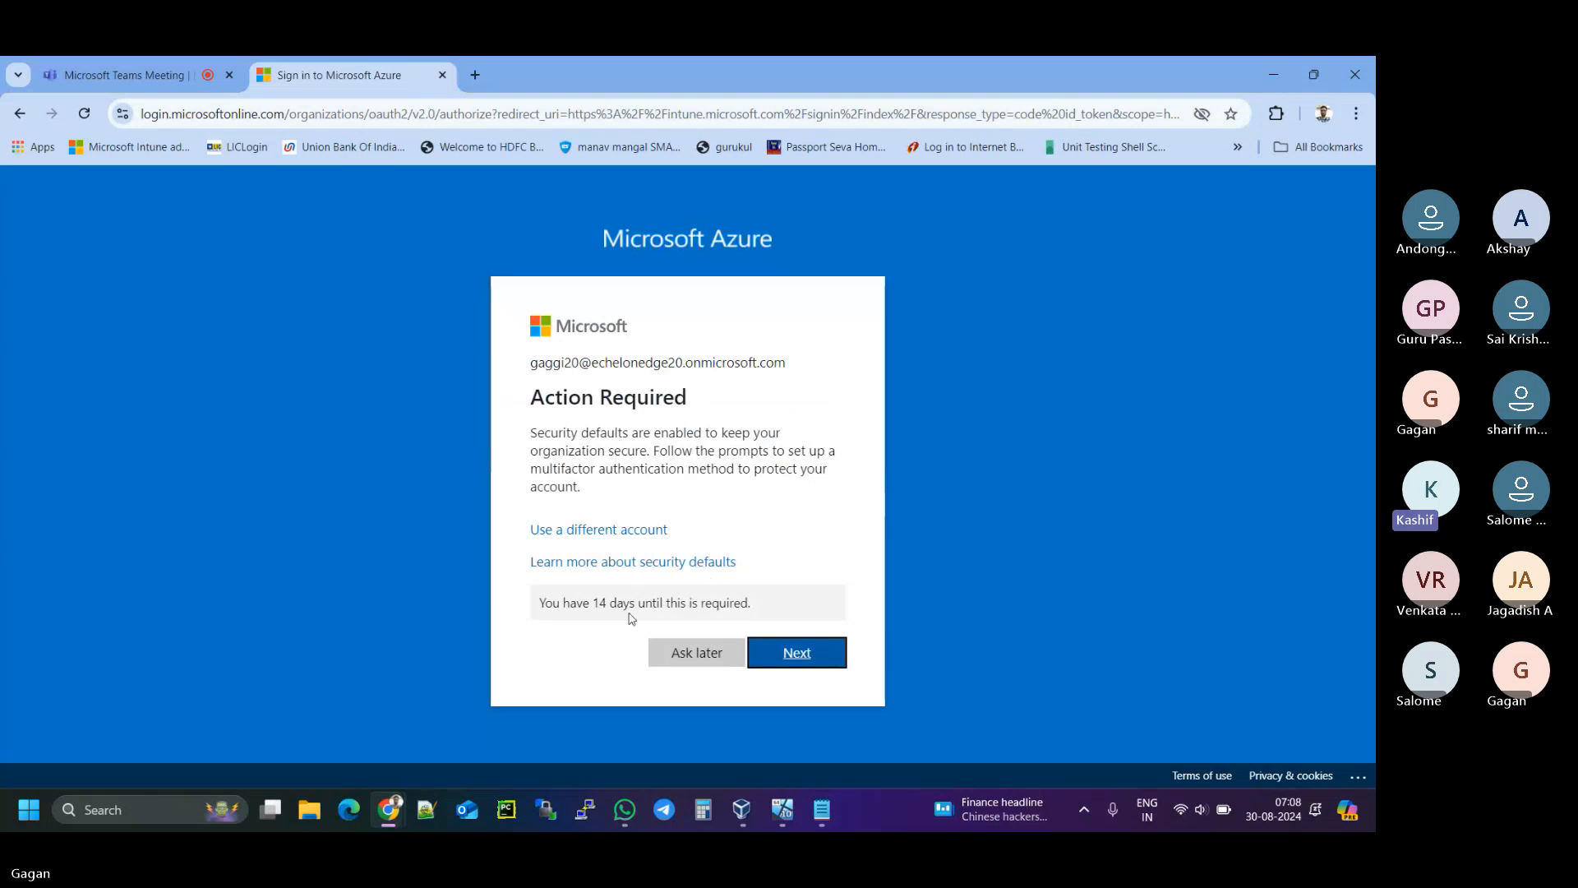
- Choose Ask later on the MFA prompt and view the Echelon Edge account details
left_click(687, 663)
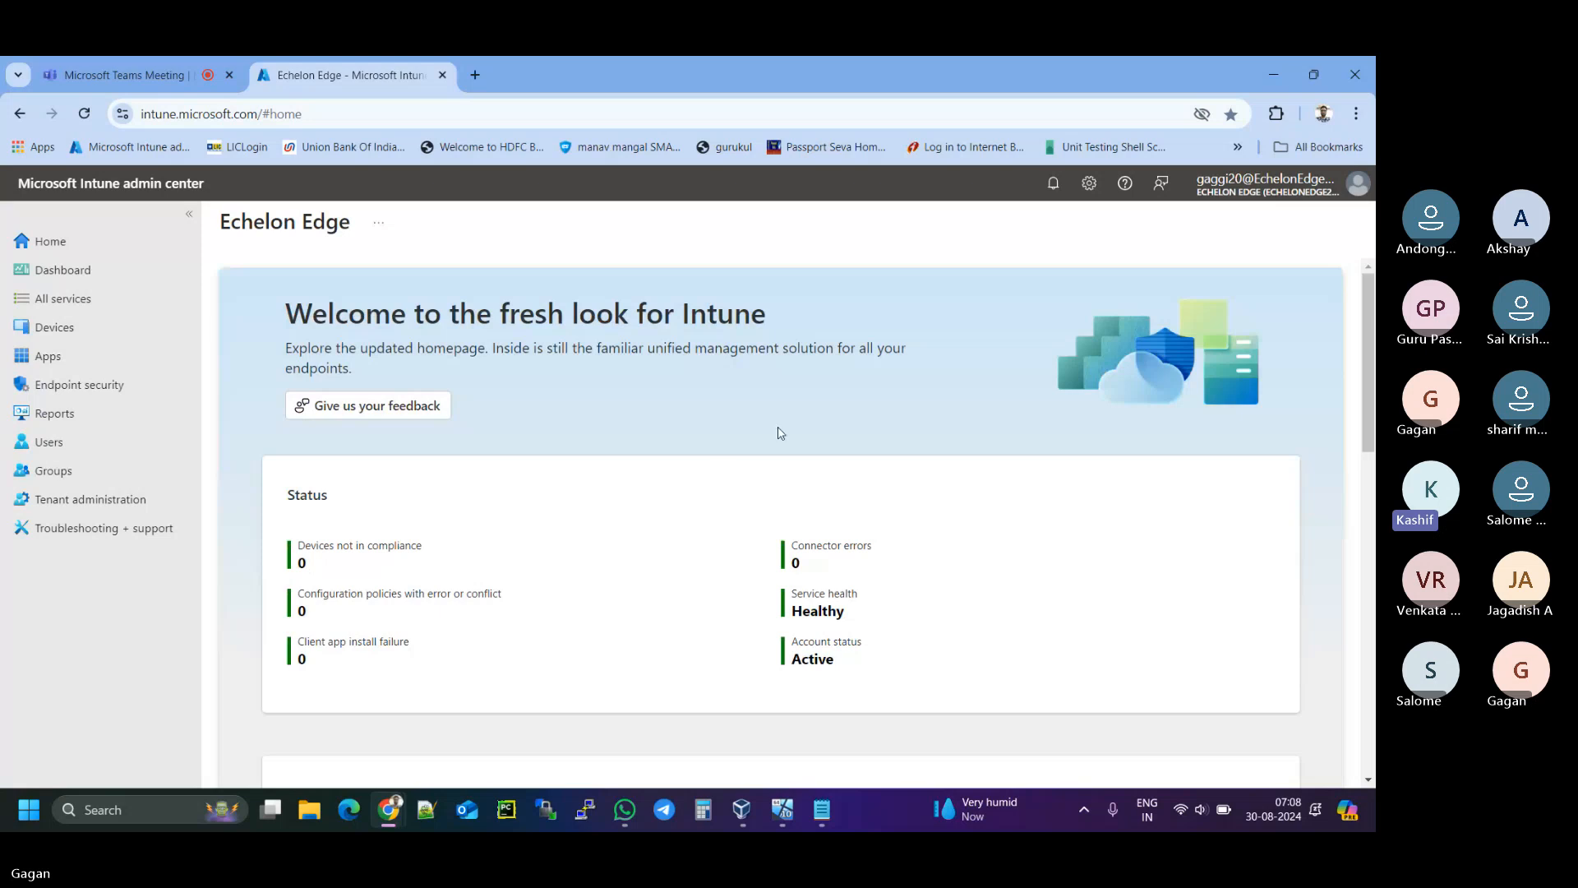
mouse_move(1265, 200)
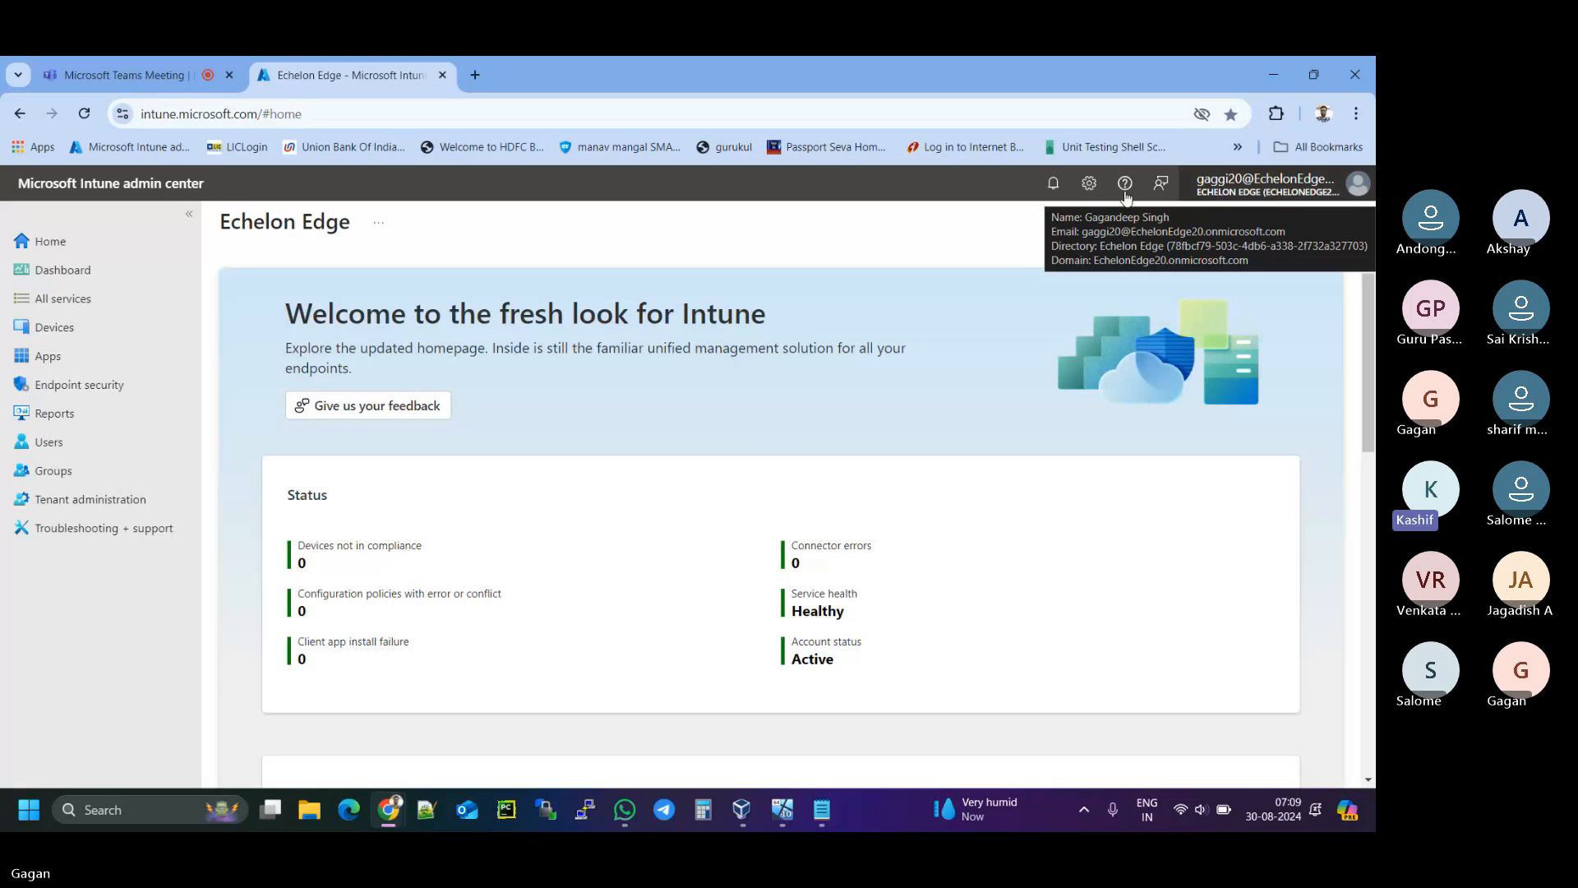
- Load admin.microsoft.com in a new Chrome tab
left_click(473, 74)
left_click(512, 111)
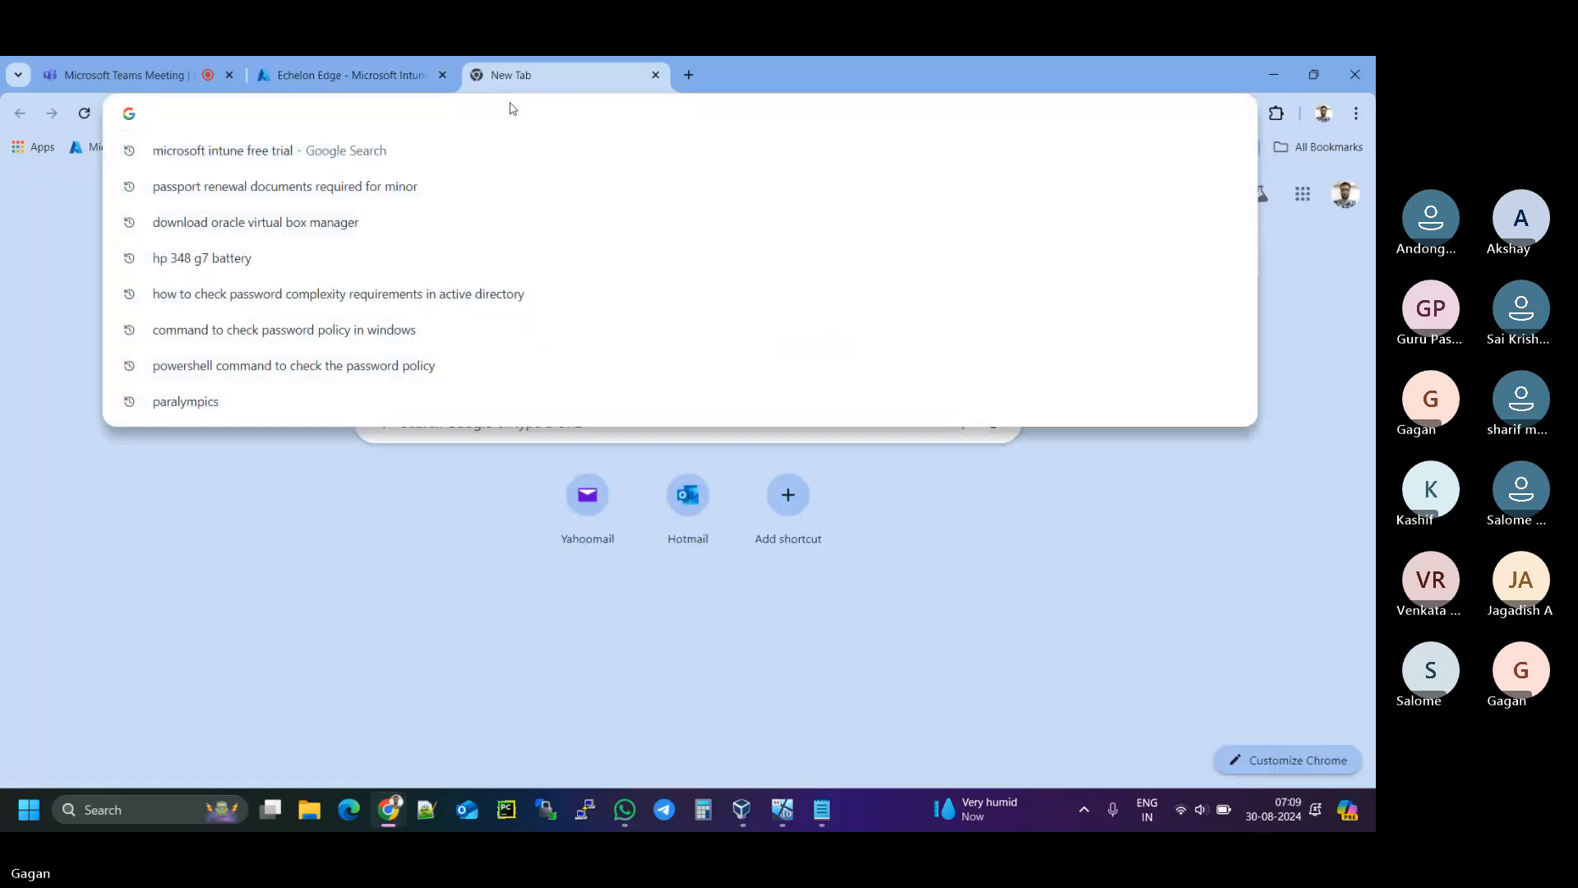
type("admin.m")
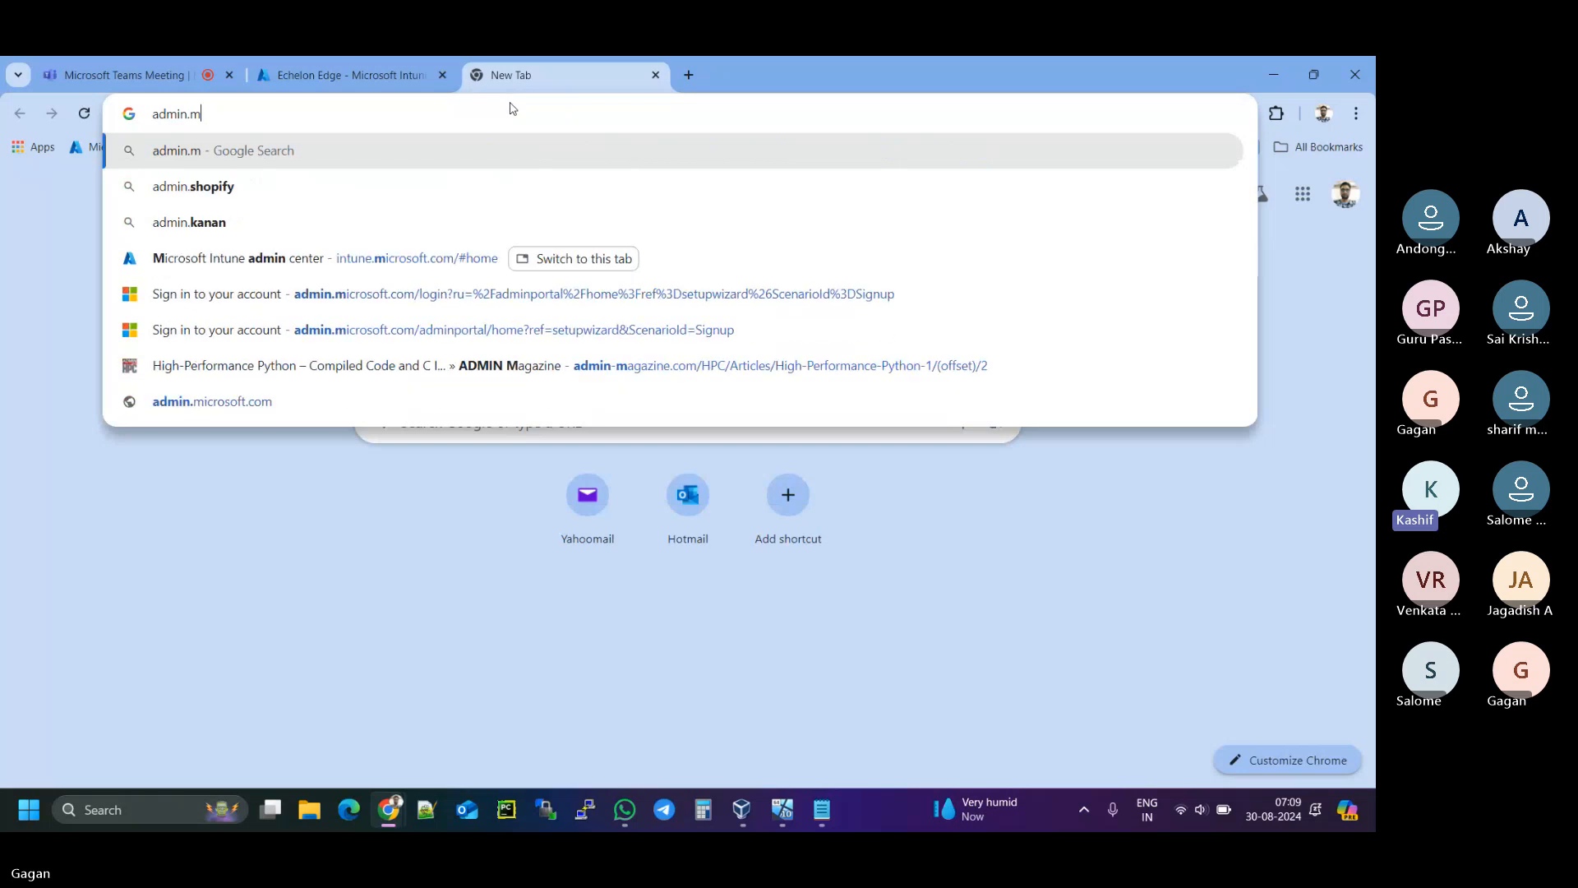
type("icros")
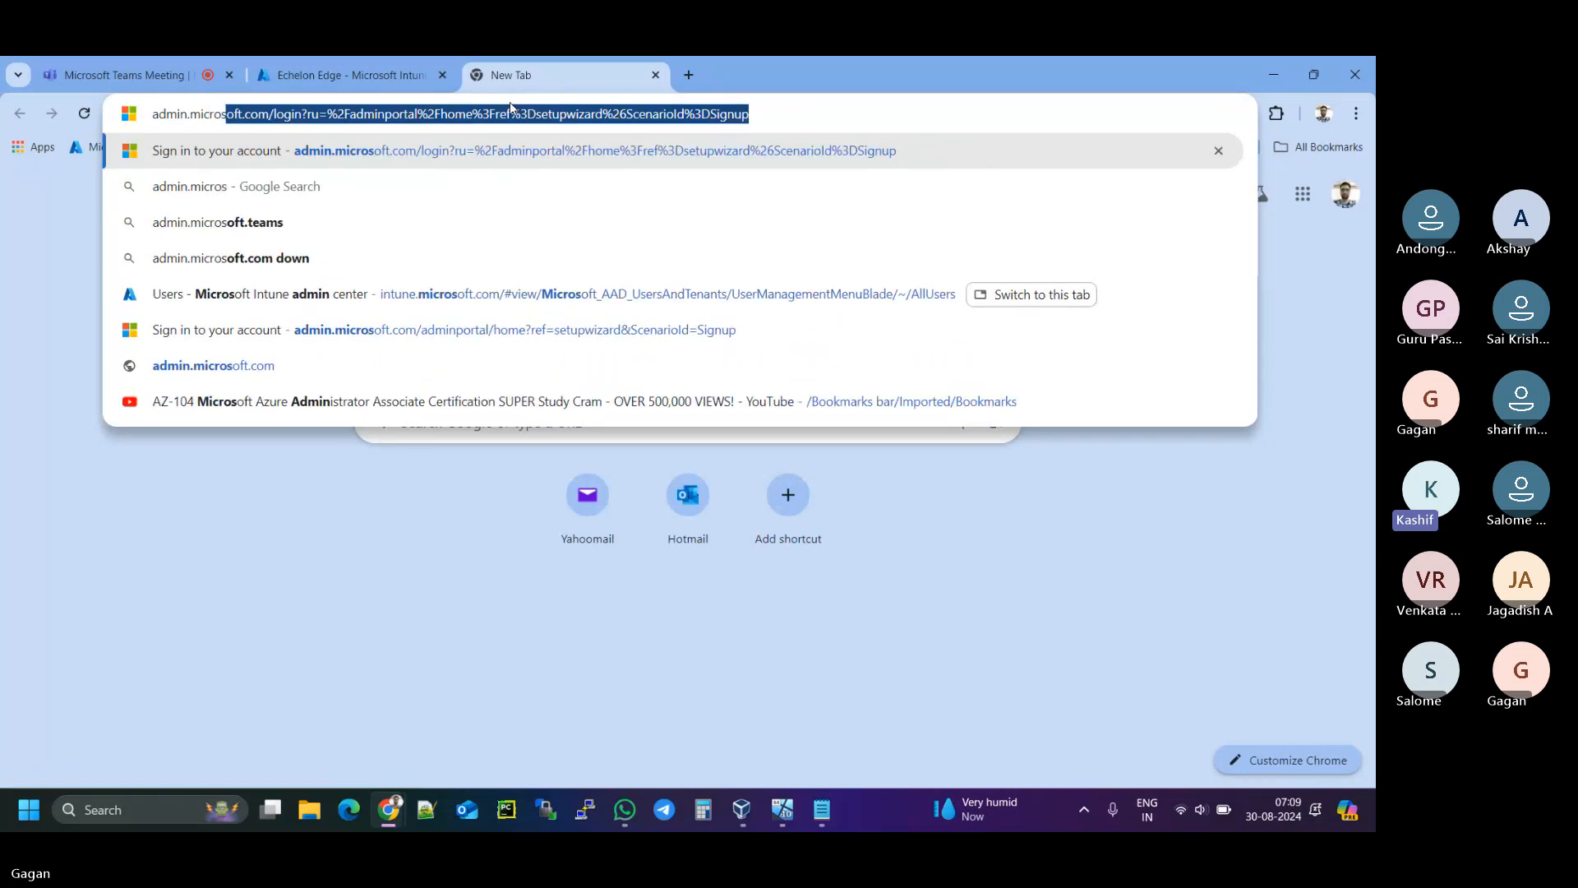
type("oft.com")
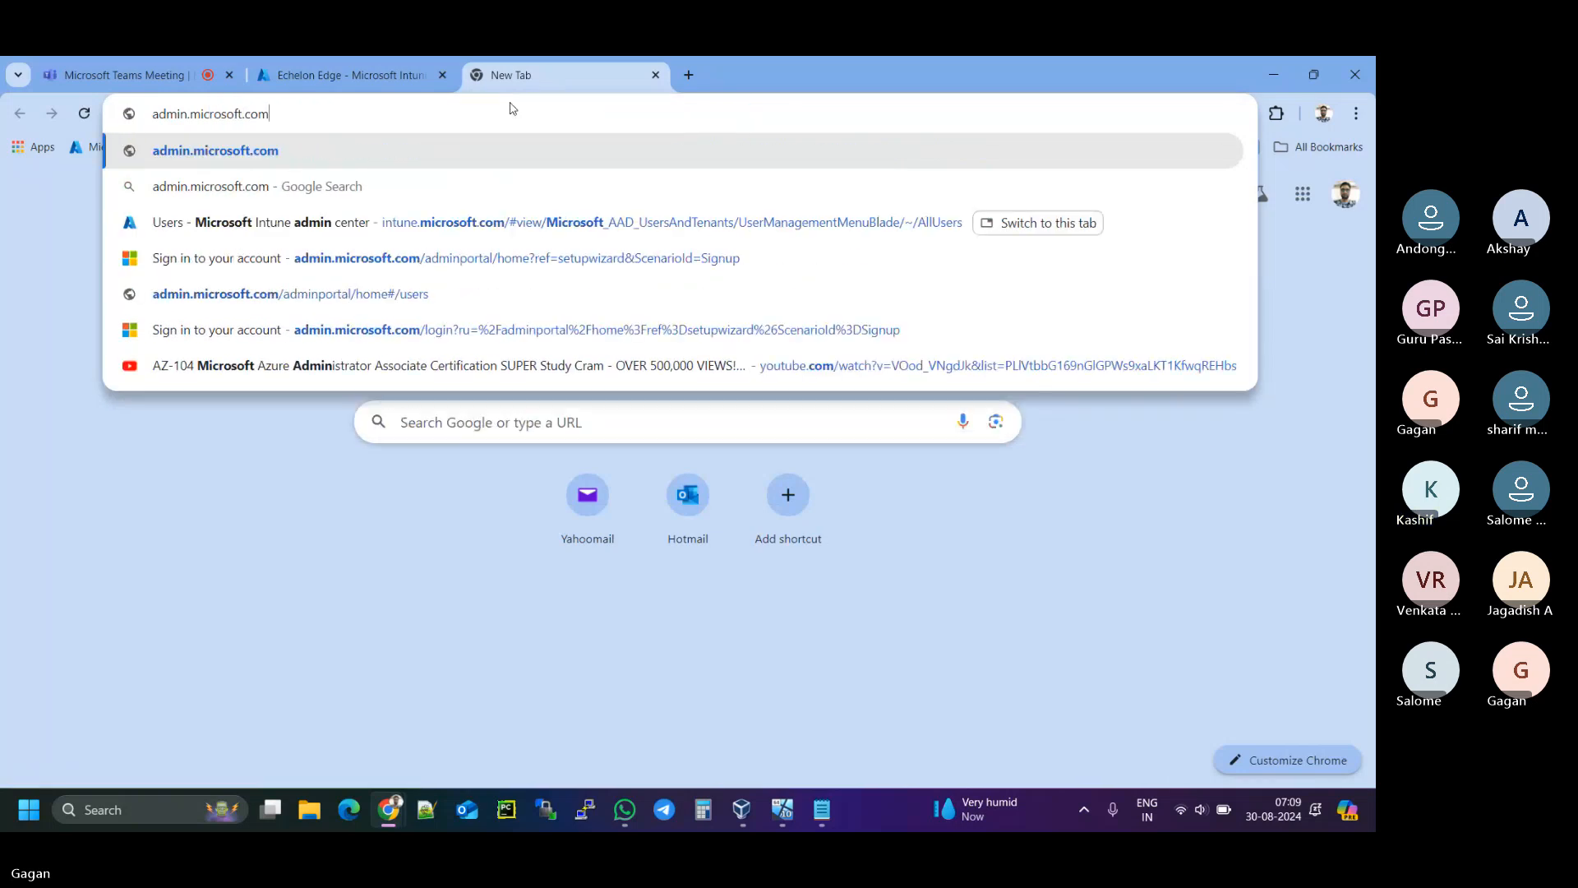
key("Return")
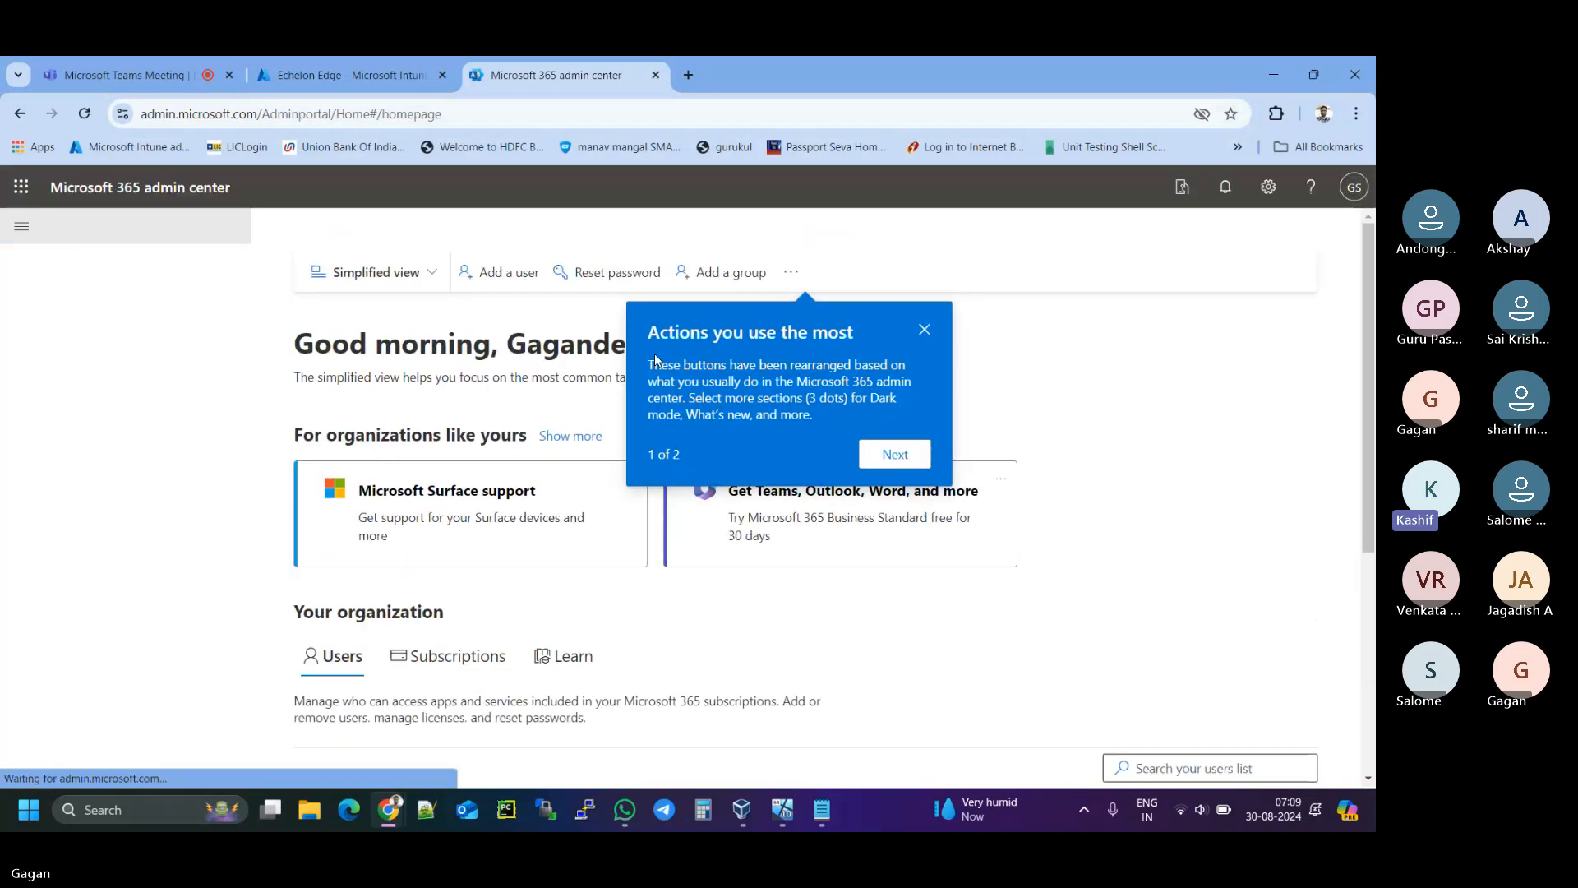
- Dismiss the tip and open Billing > Your products to review the Intune Plan 1 Trial
left_click(924, 329)
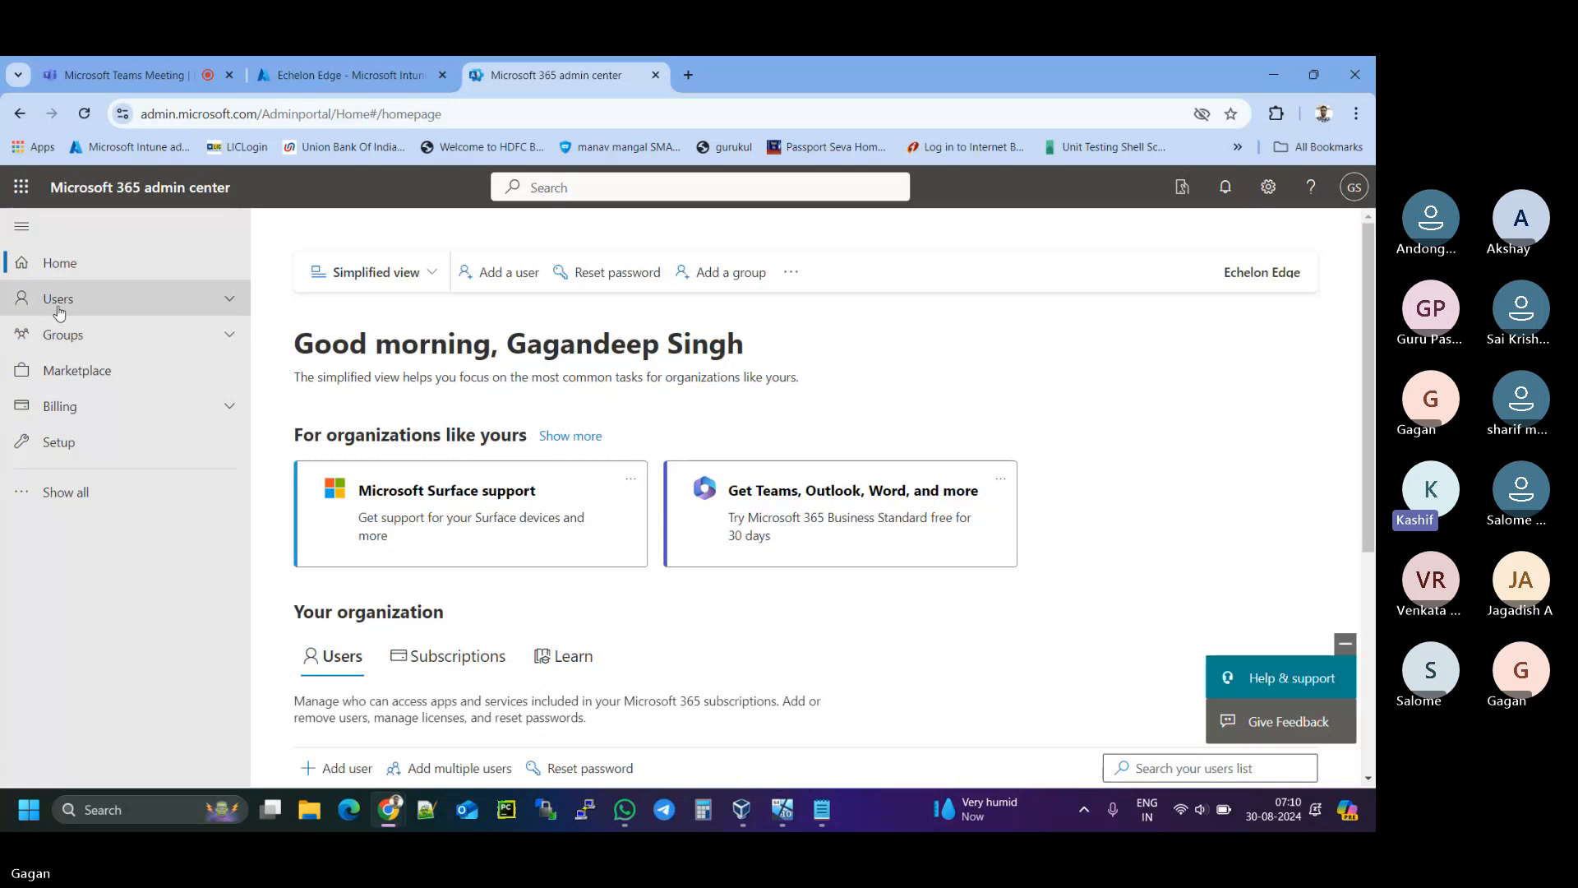
left_click(61, 408)
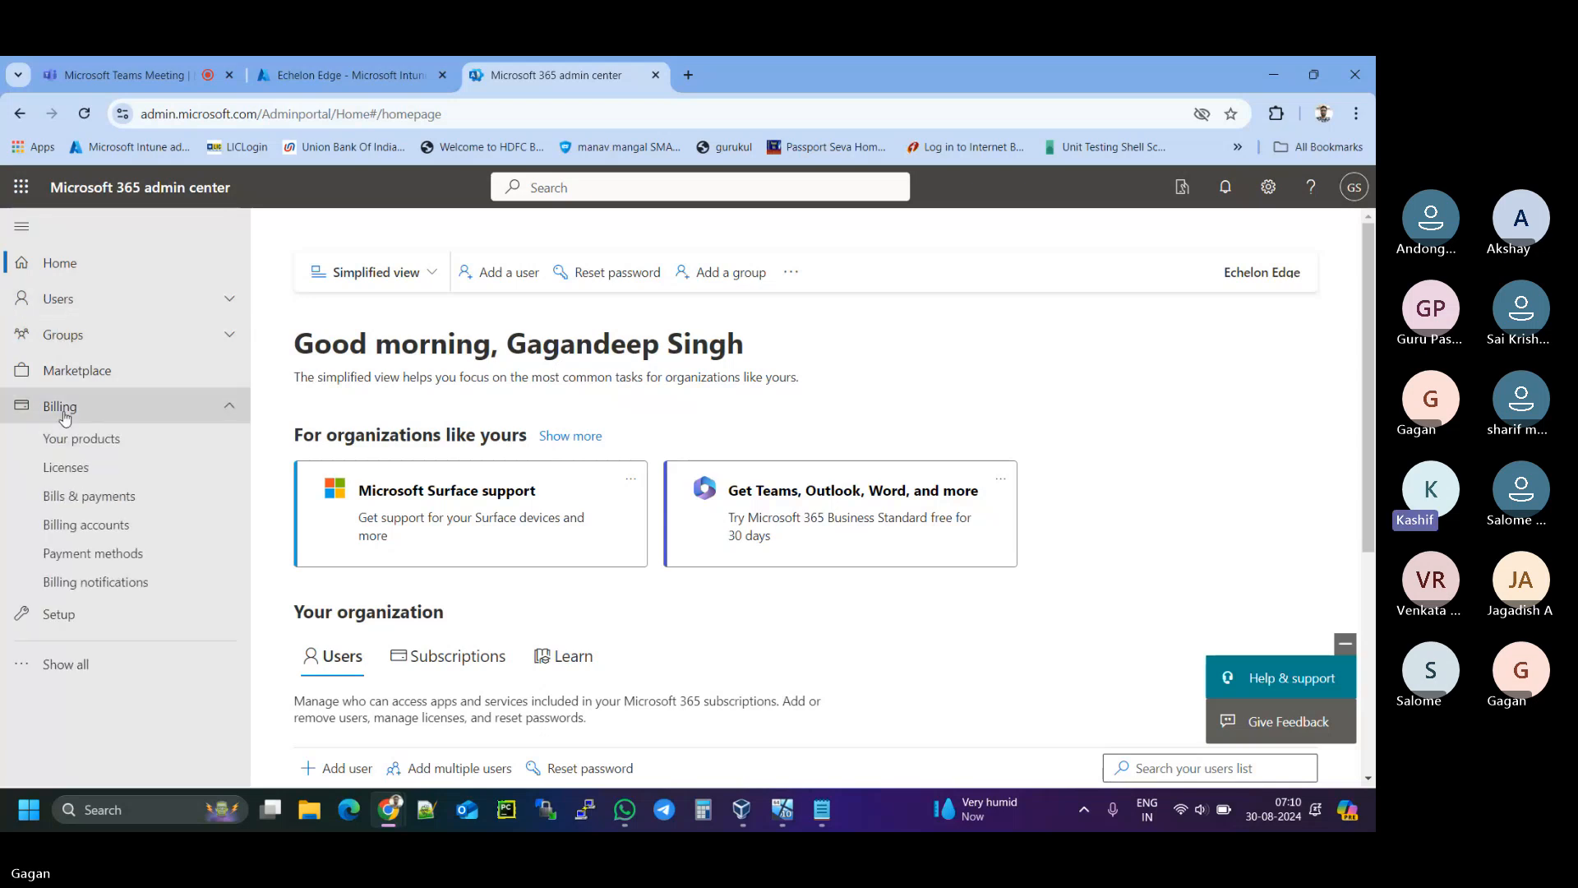
left_click(77, 443)
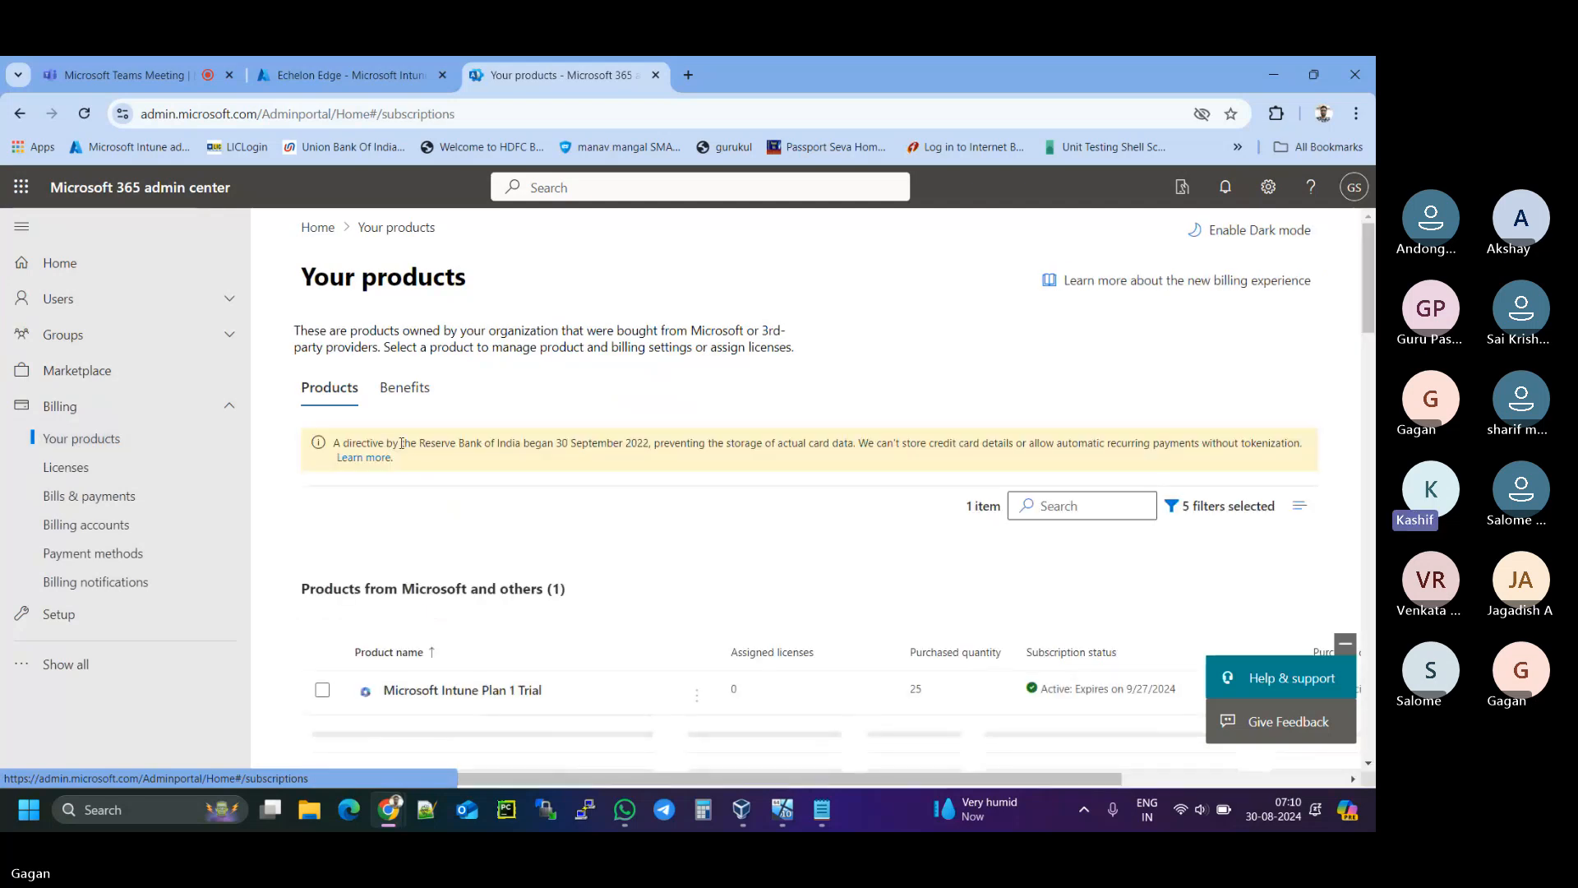
scroll(475, 499, "down", 2)
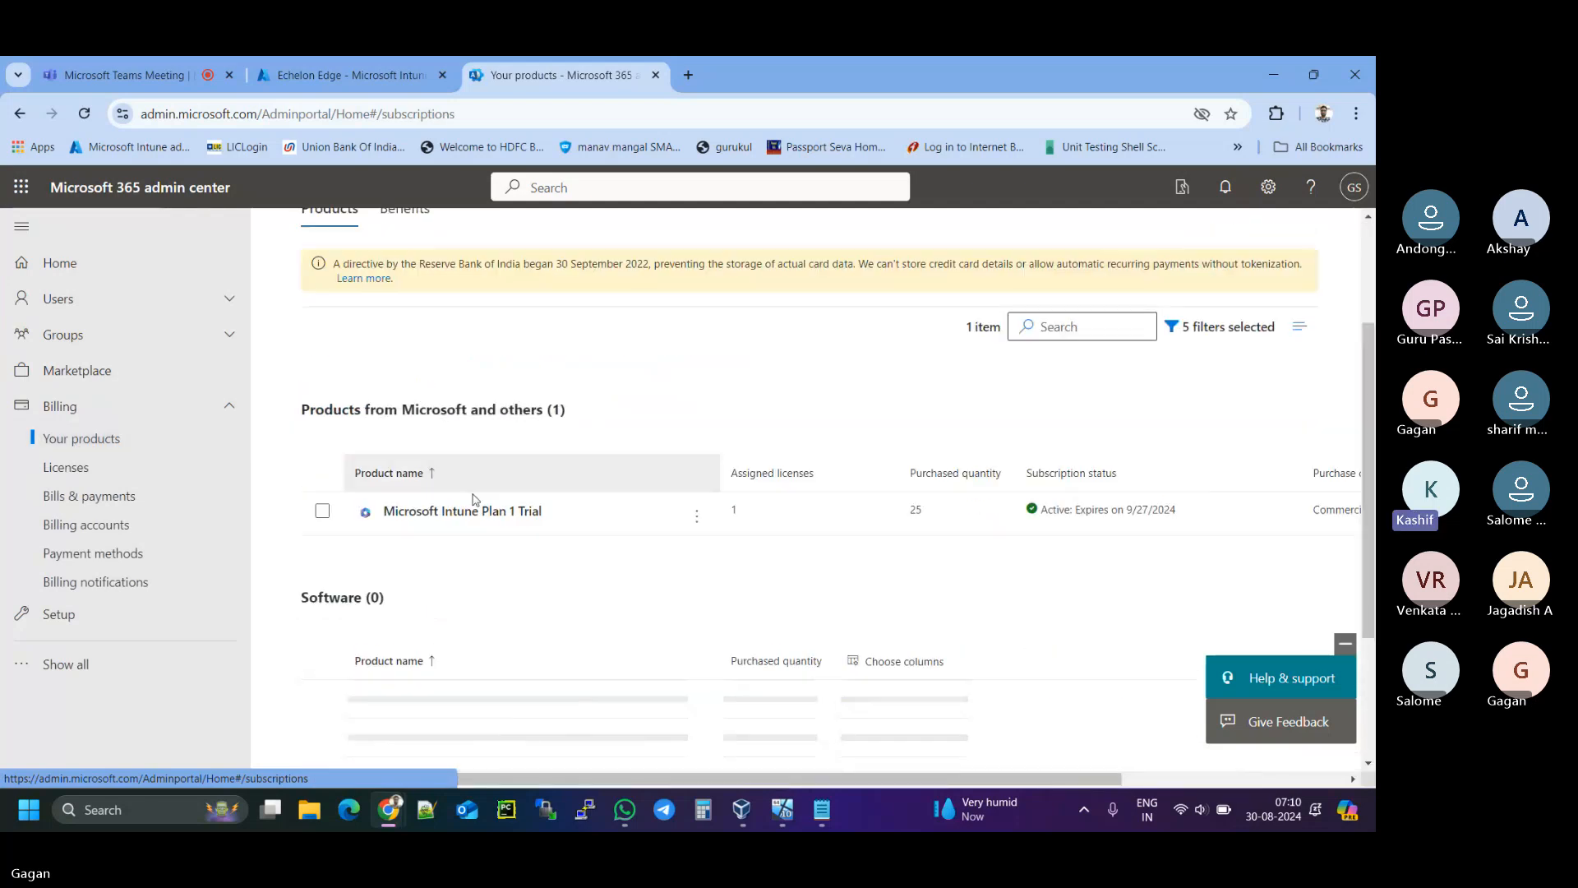
scroll(447, 518, "up", 2)
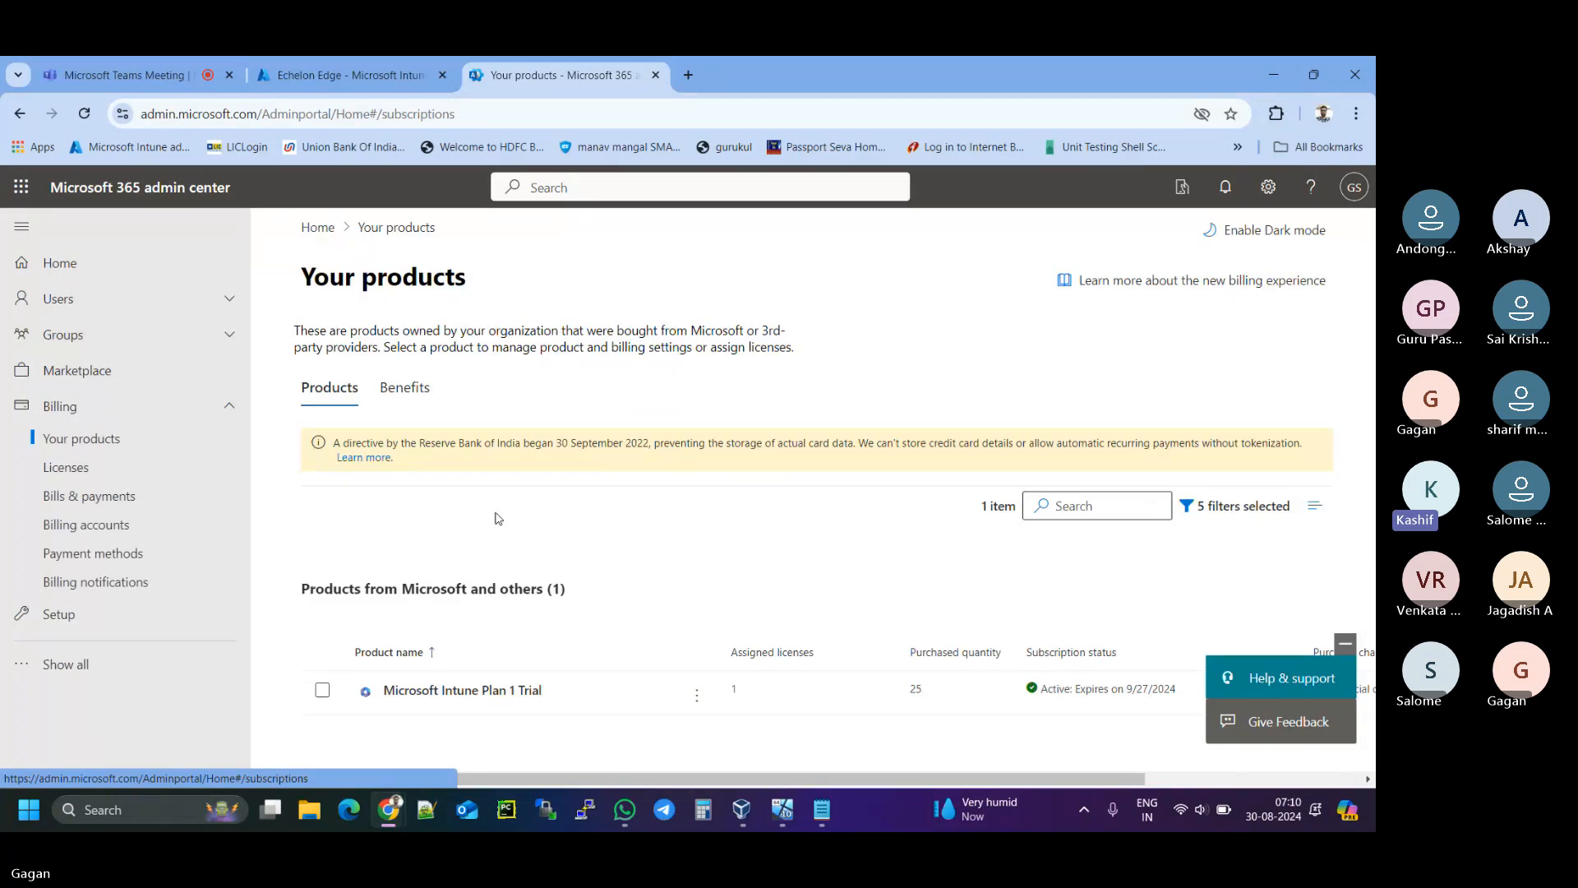
left_click(1342, 646)
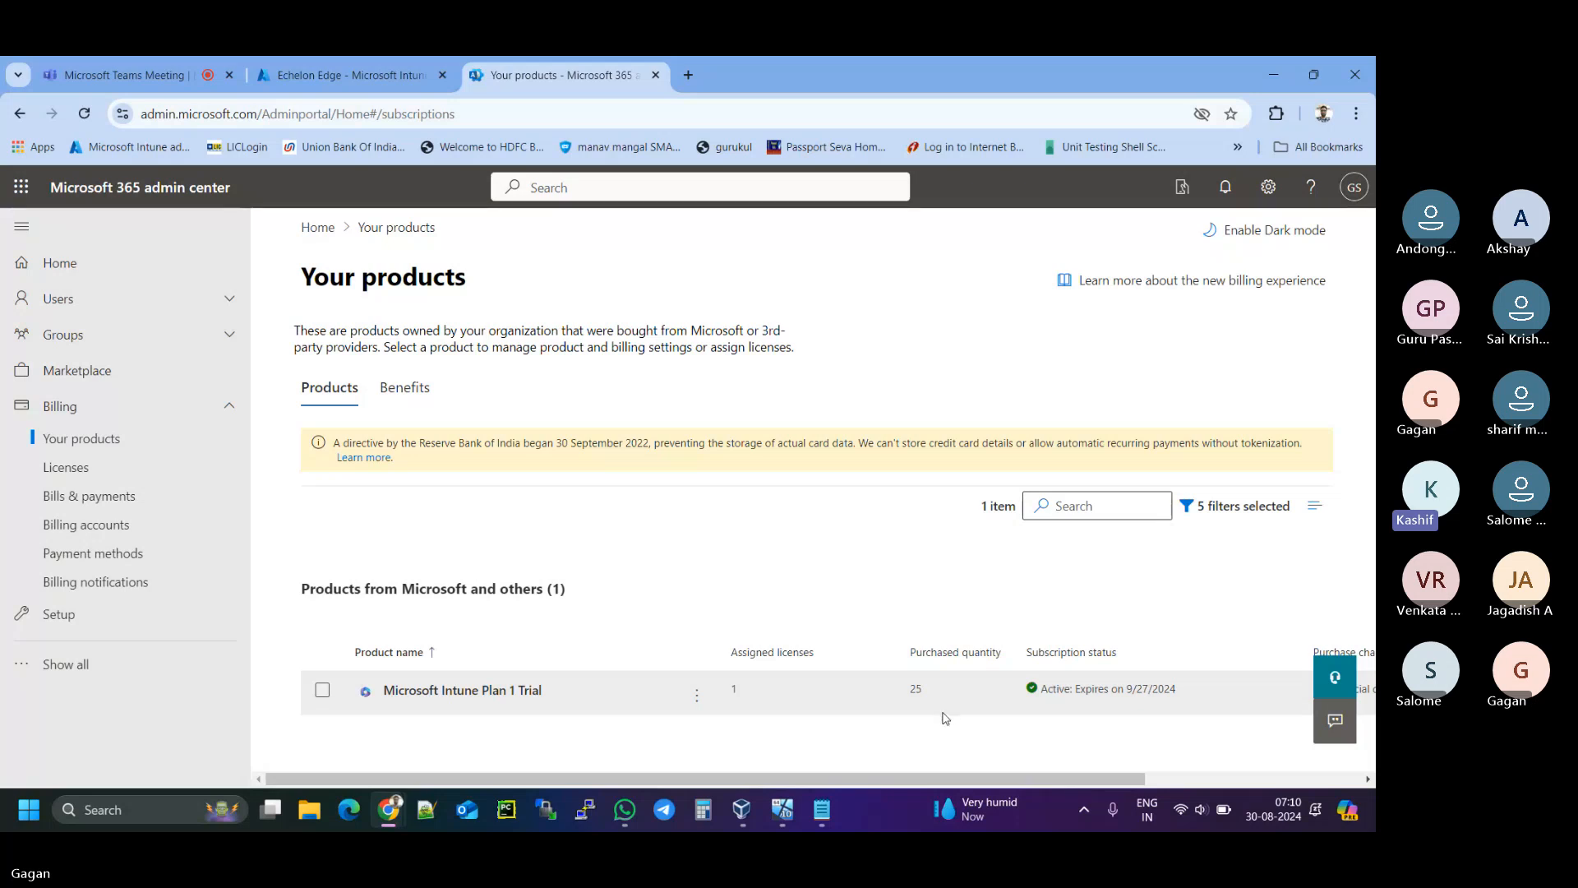
double_click(739, 691)
left_click(739, 691)
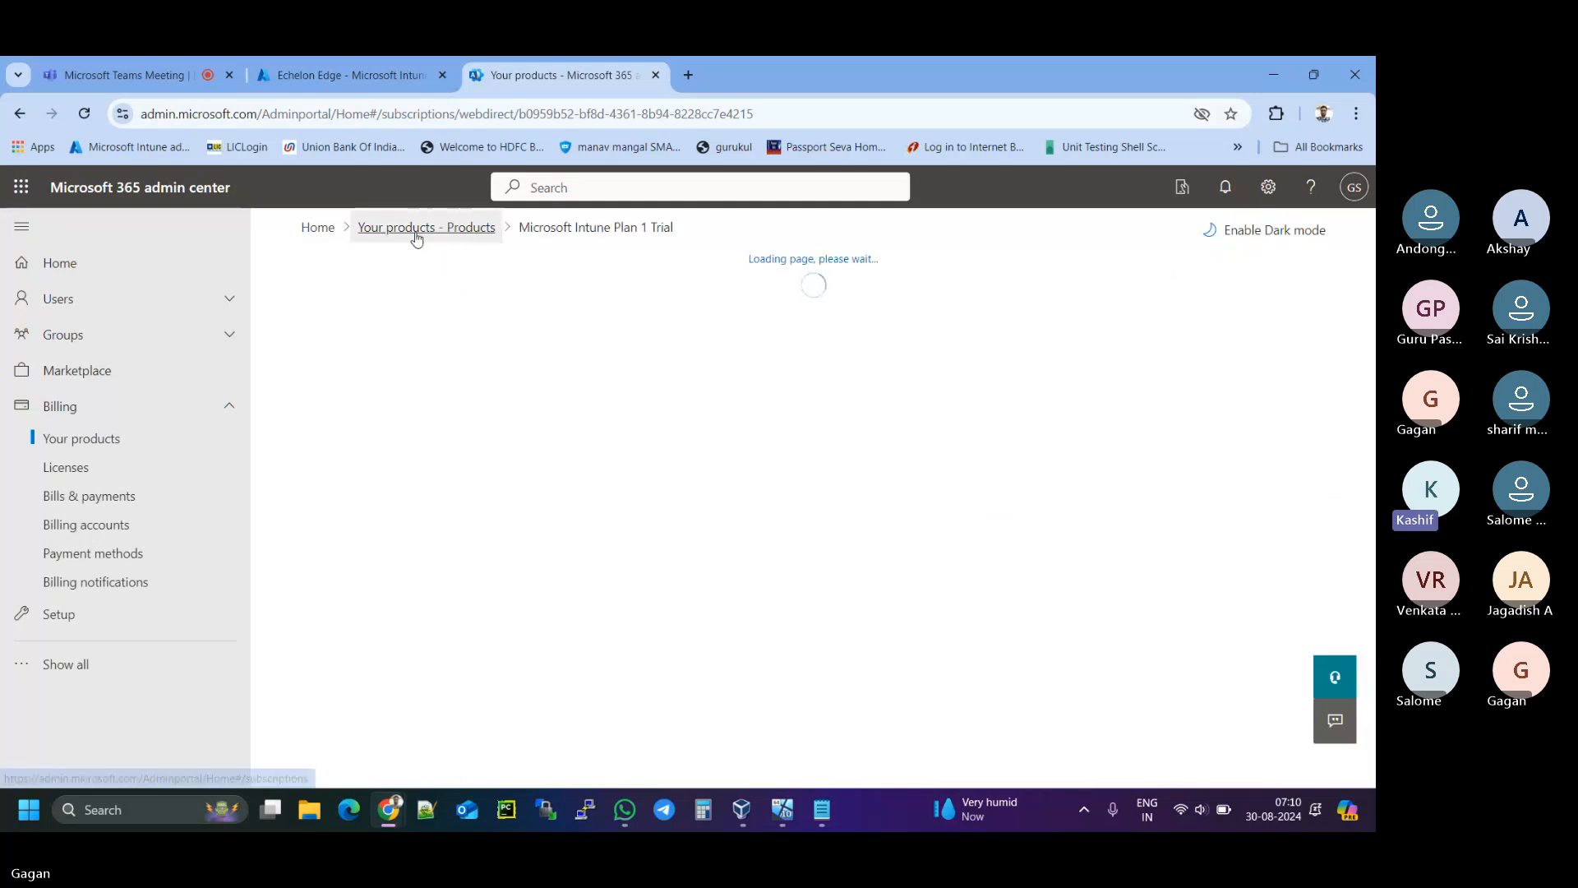
left_click(417, 228)
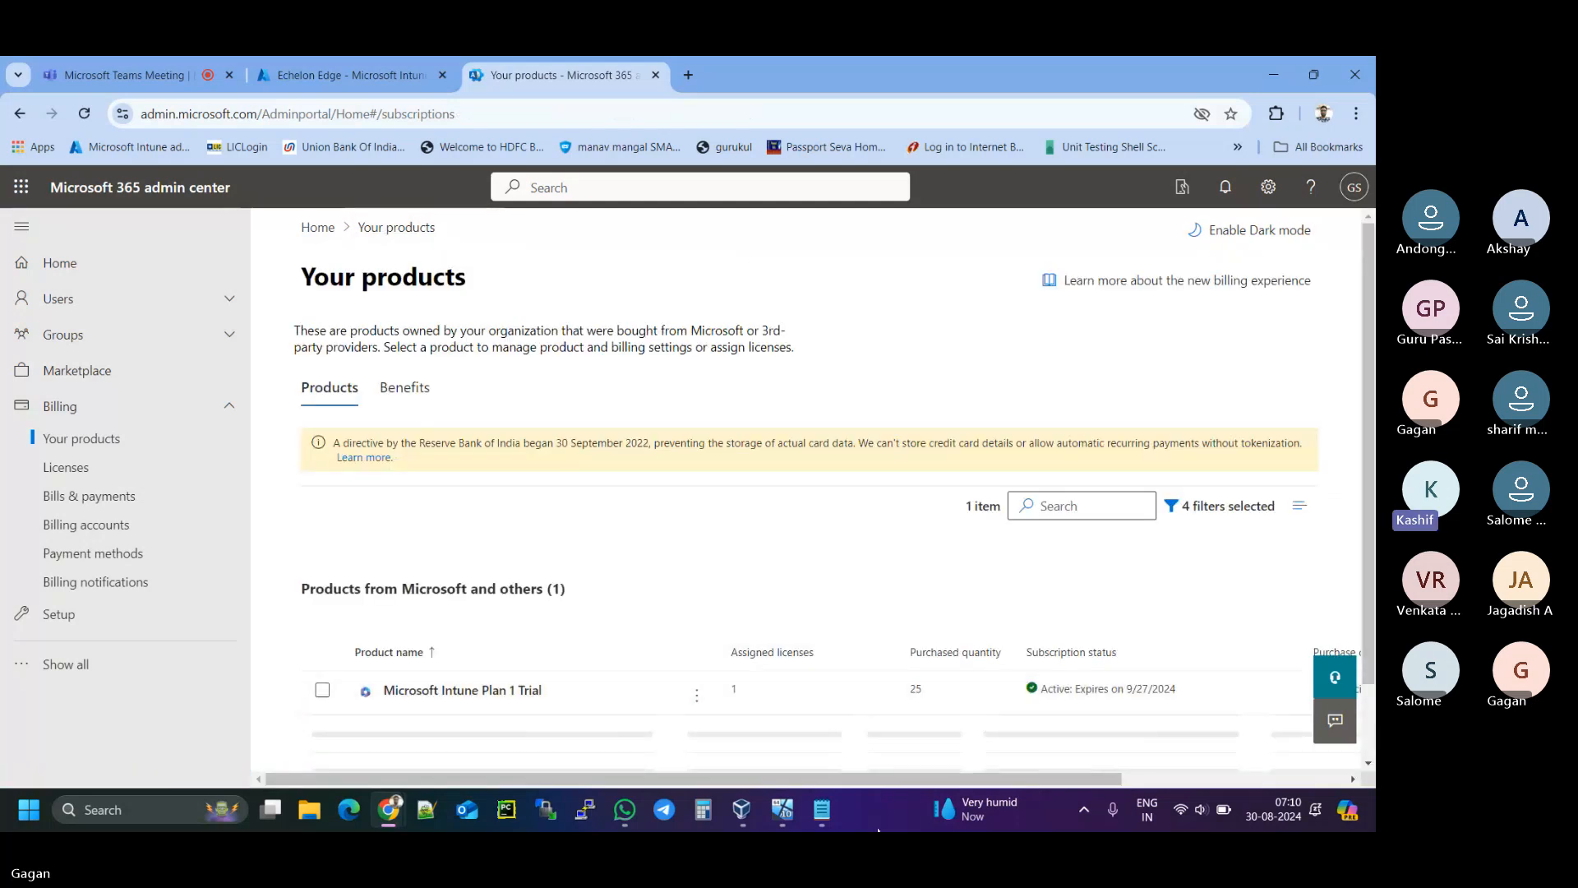
left_click_drag(889, 784, 766, 777)
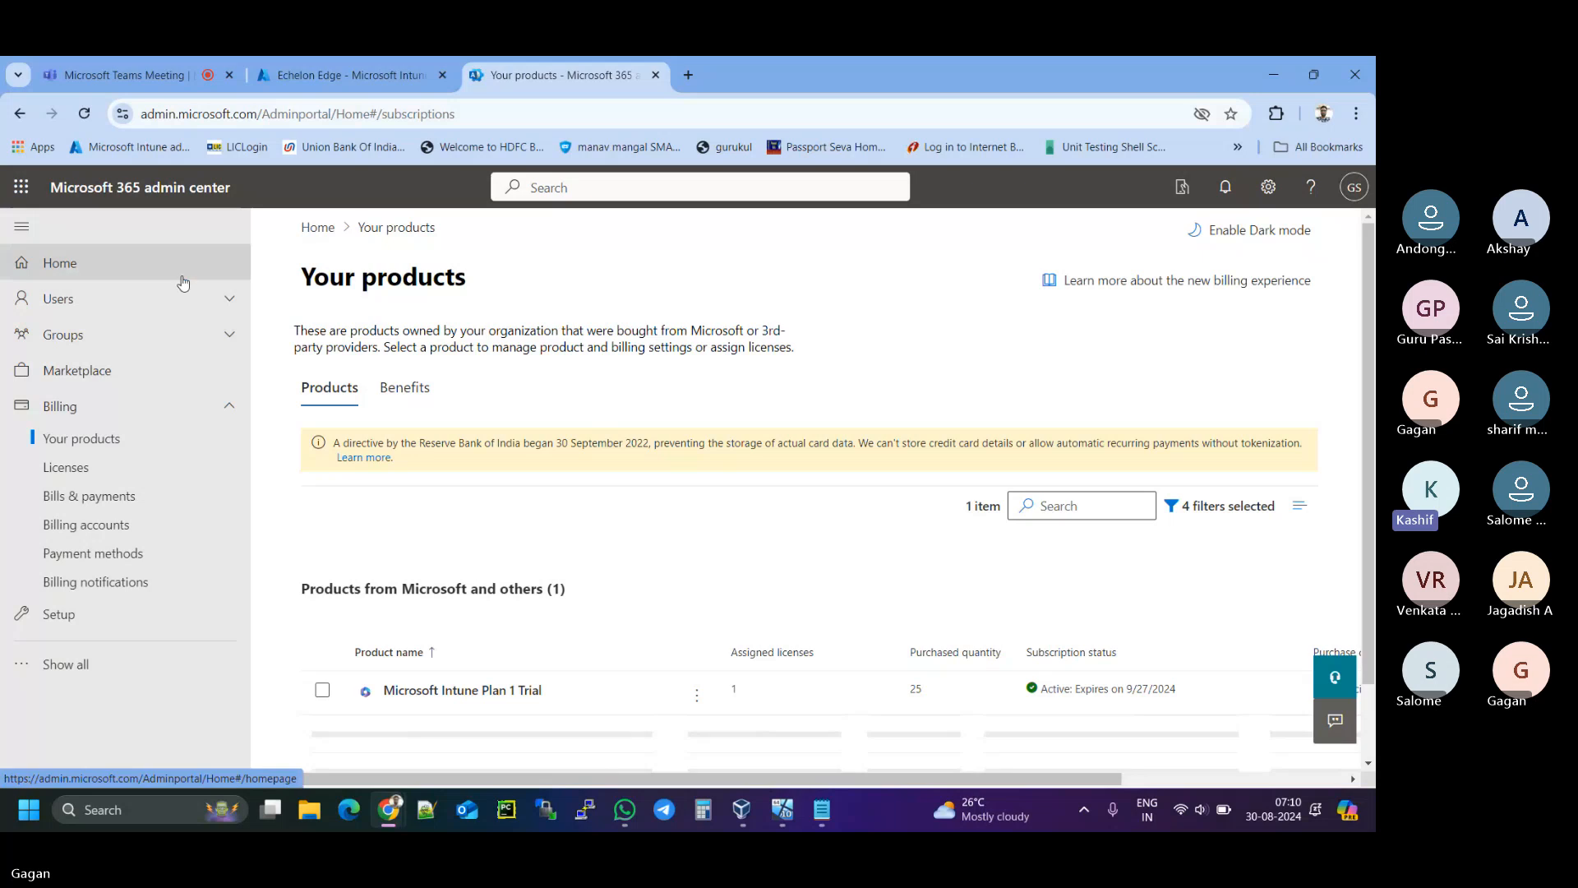
- View Users > Active users, then open Billing > Bills & payments
left_click(107, 300)
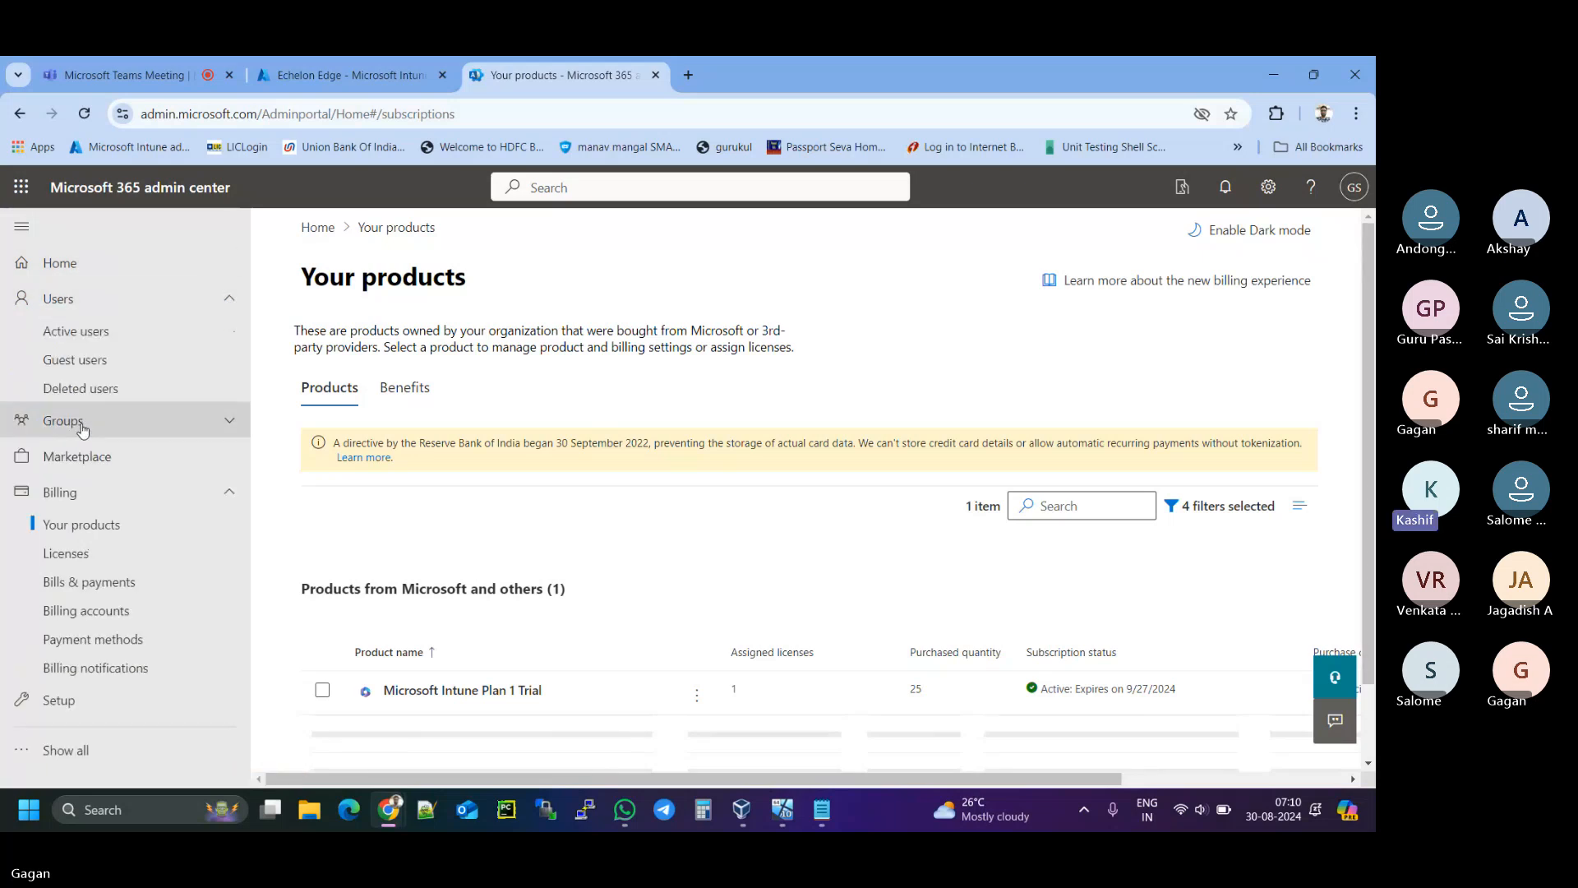
left_click(94, 332)
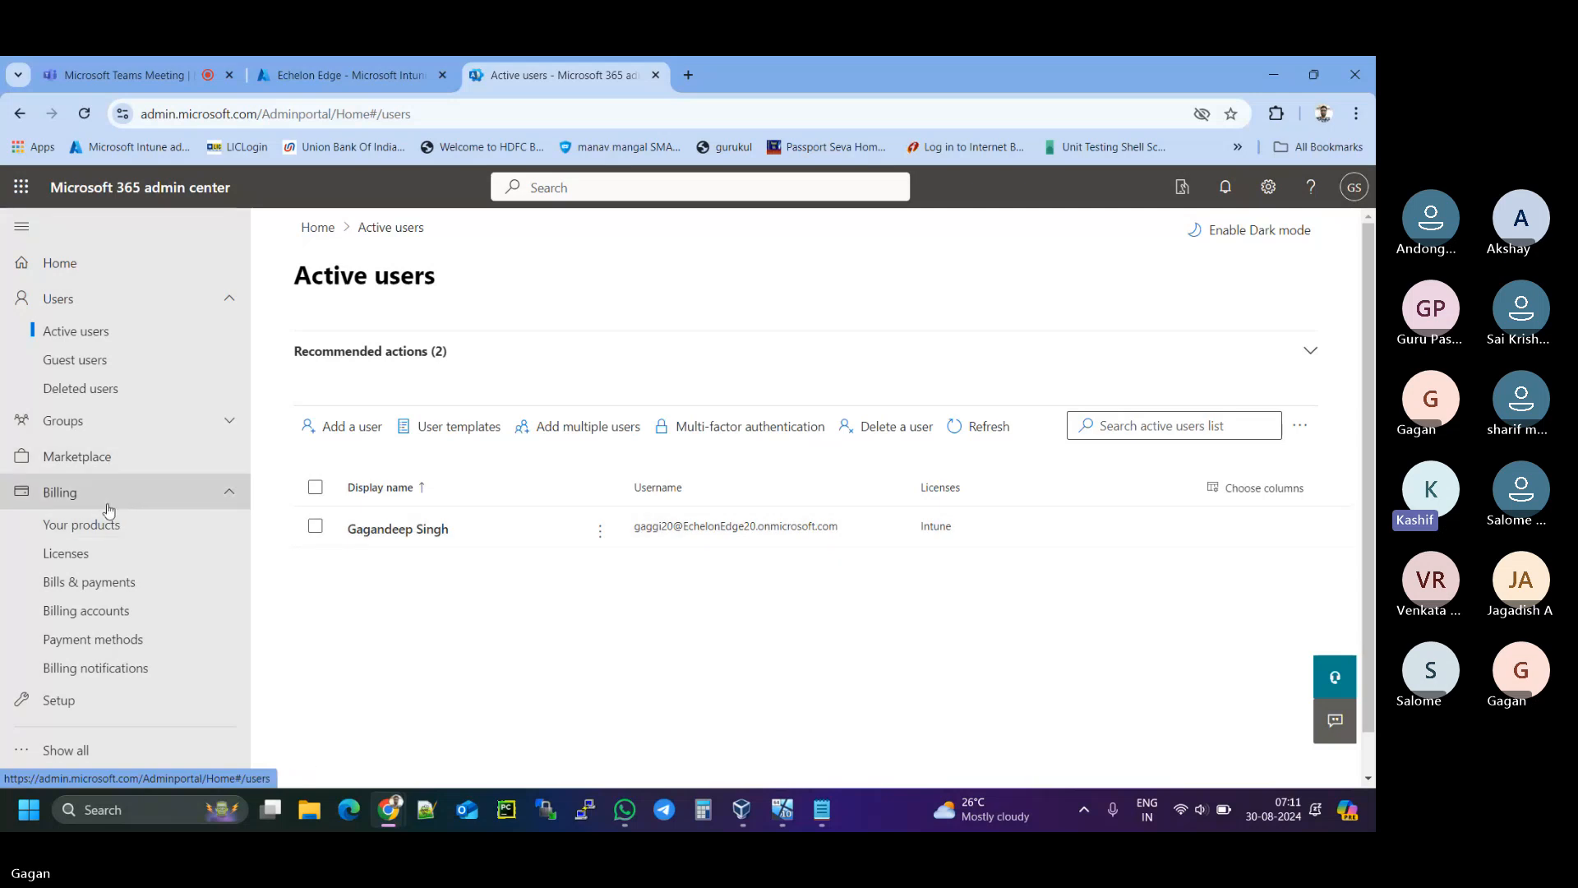
left_click(103, 582)
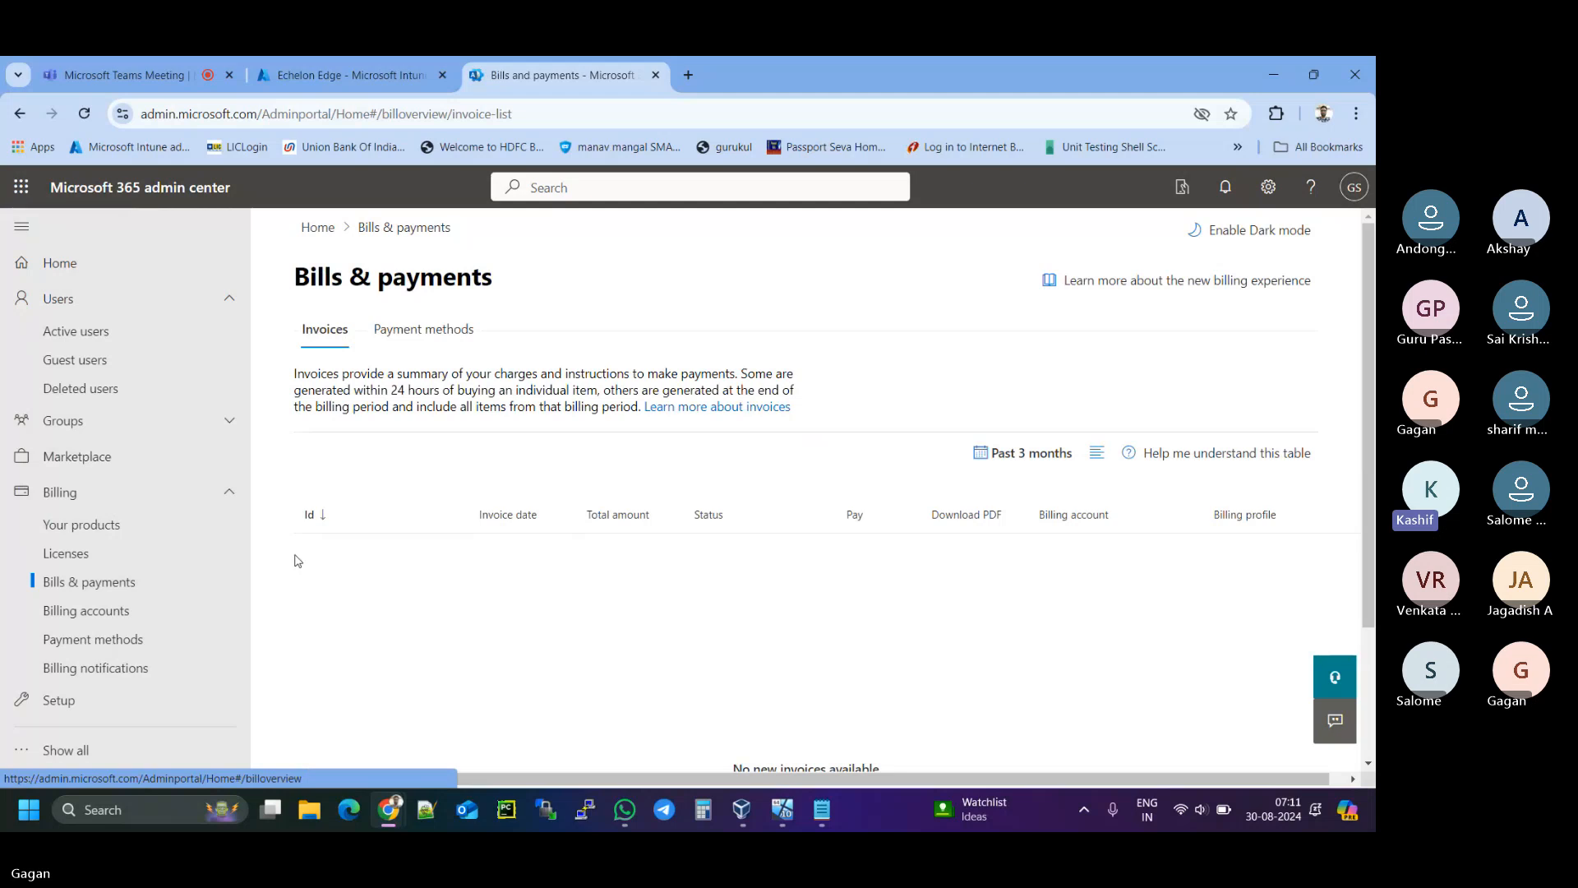
- Load entra.microsoft.com in a new tab, dismiss the MFA notice, and bring Notepad forward
left_click(688, 75)
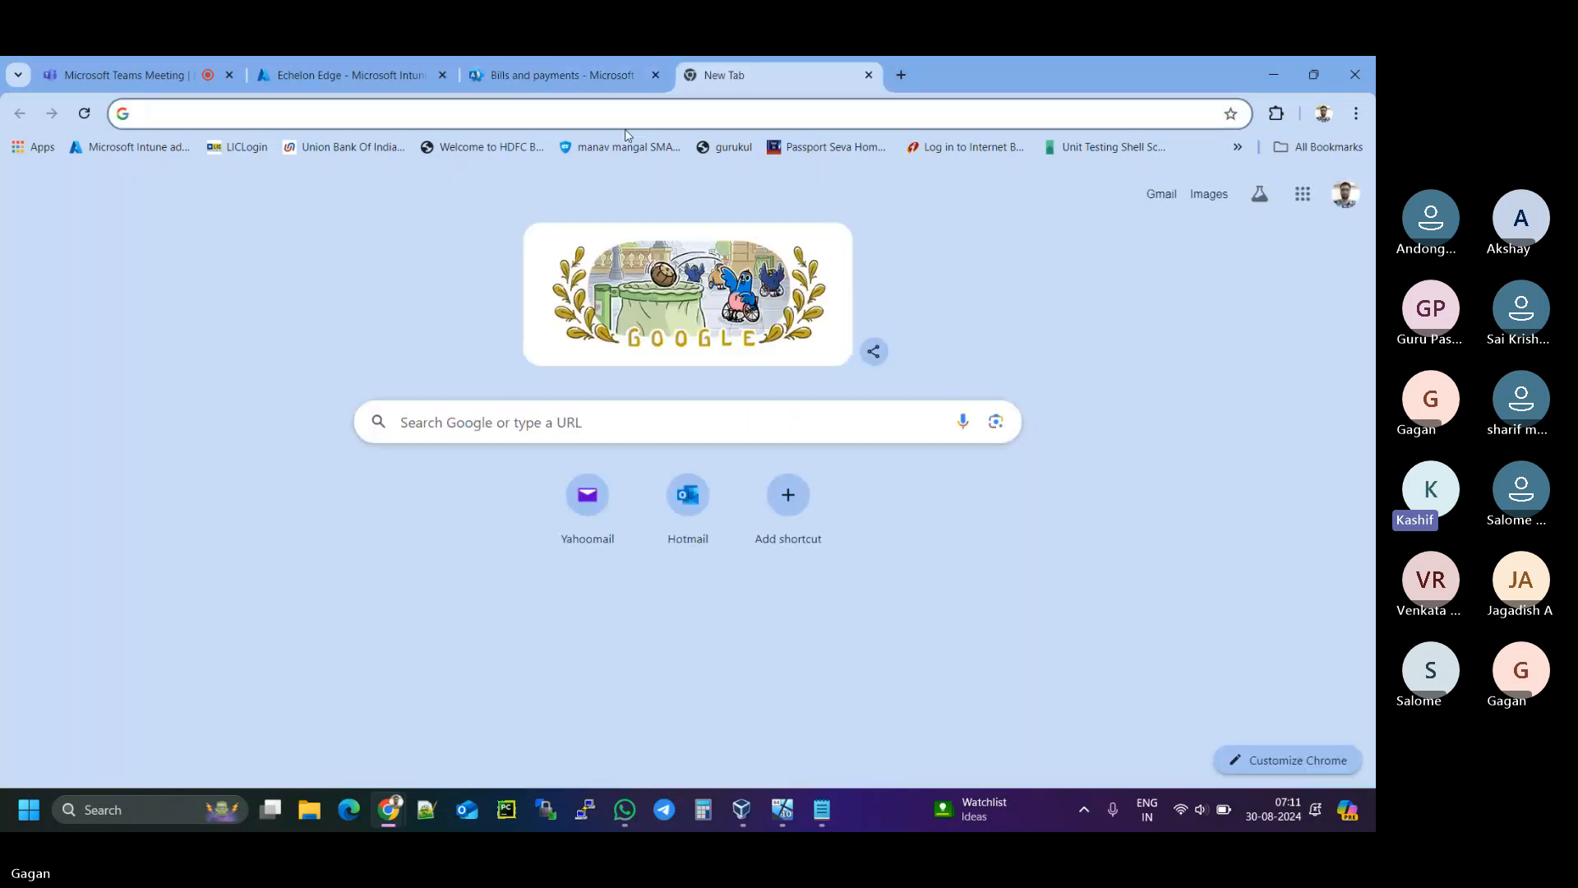
left_click(606, 114)
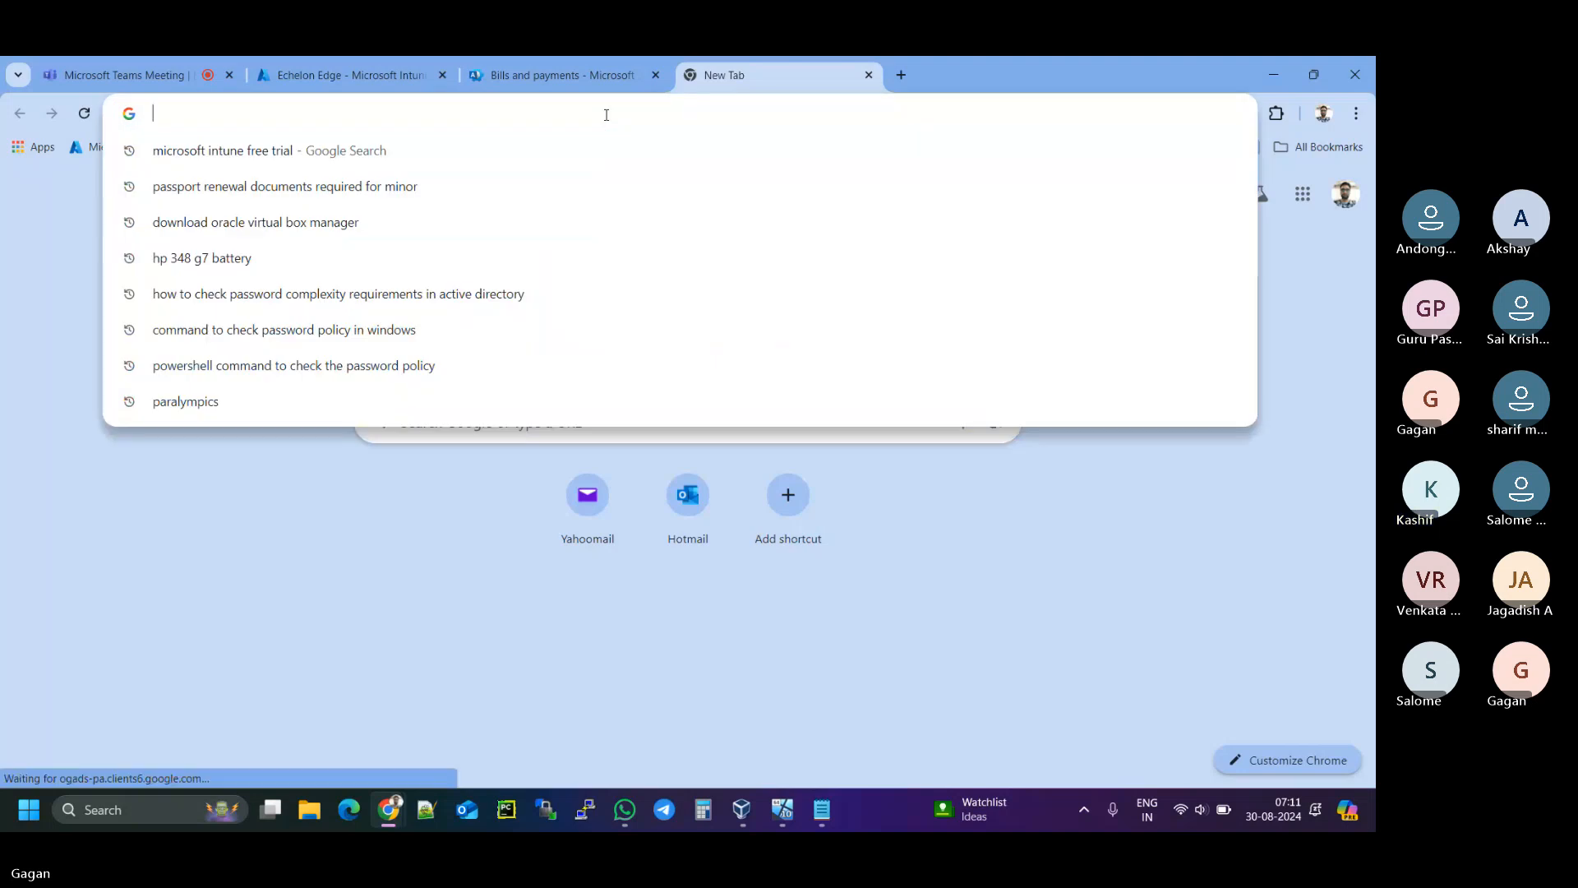
type("entra")
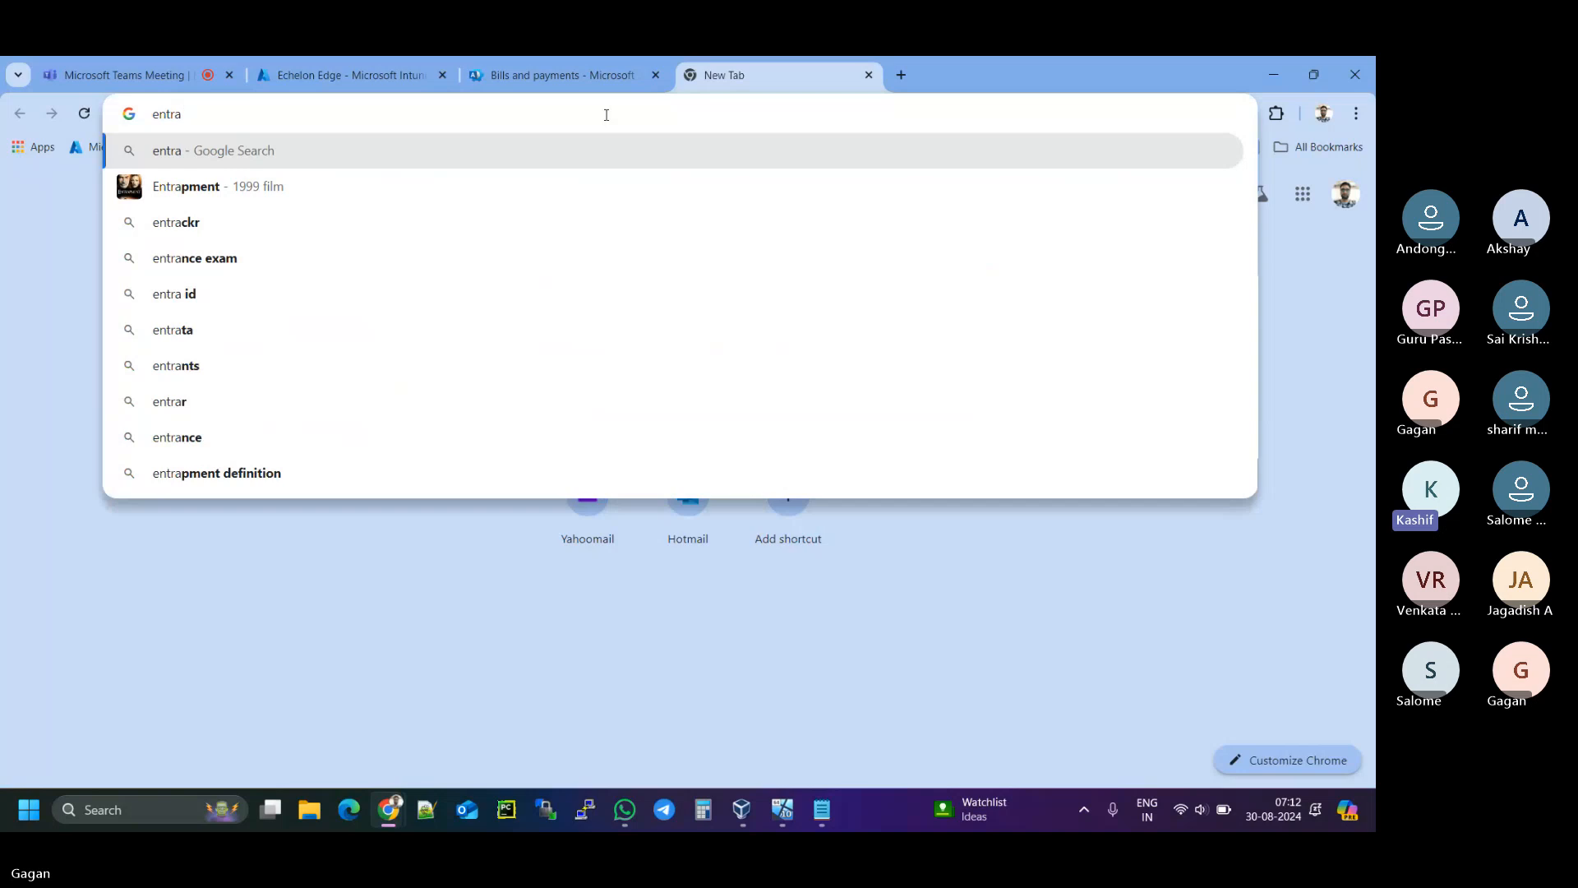
type(".micro")
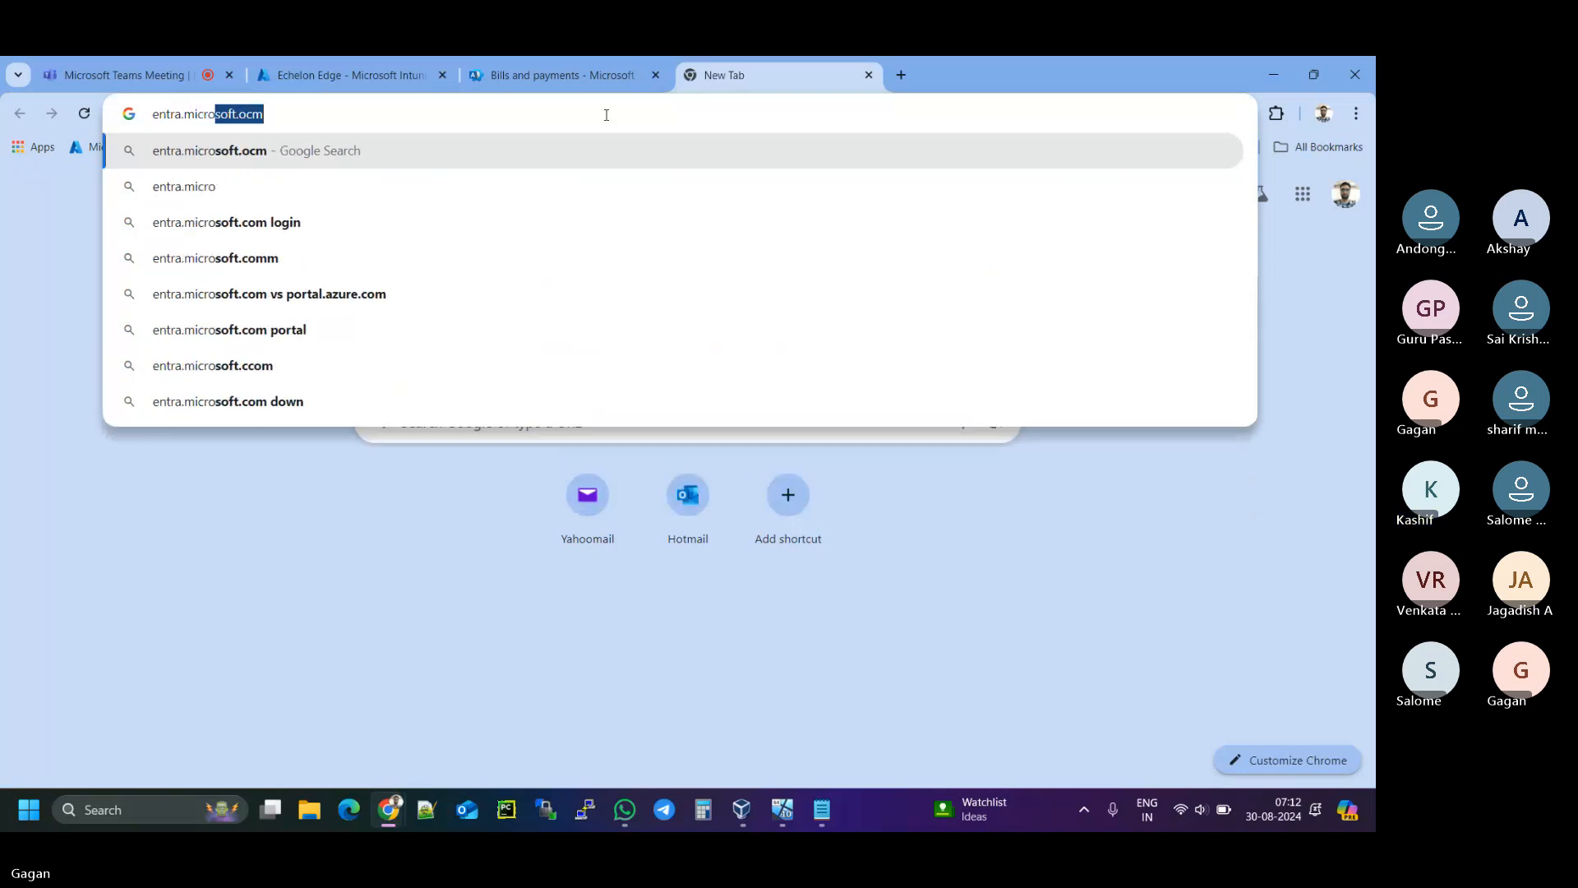
type("soft.c")
type("om")
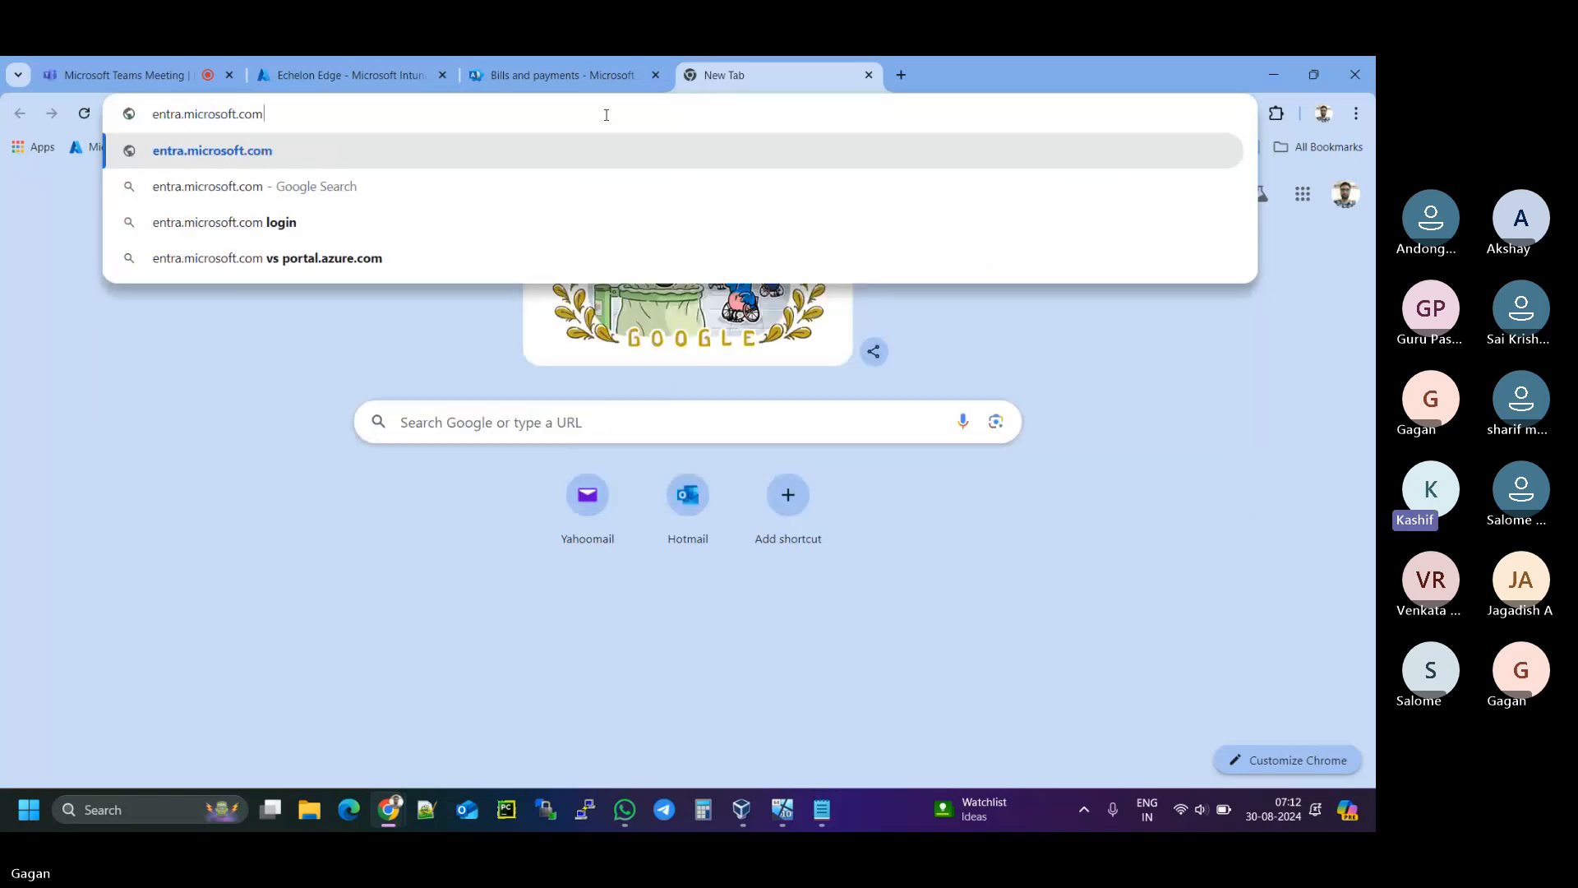
key("Return")
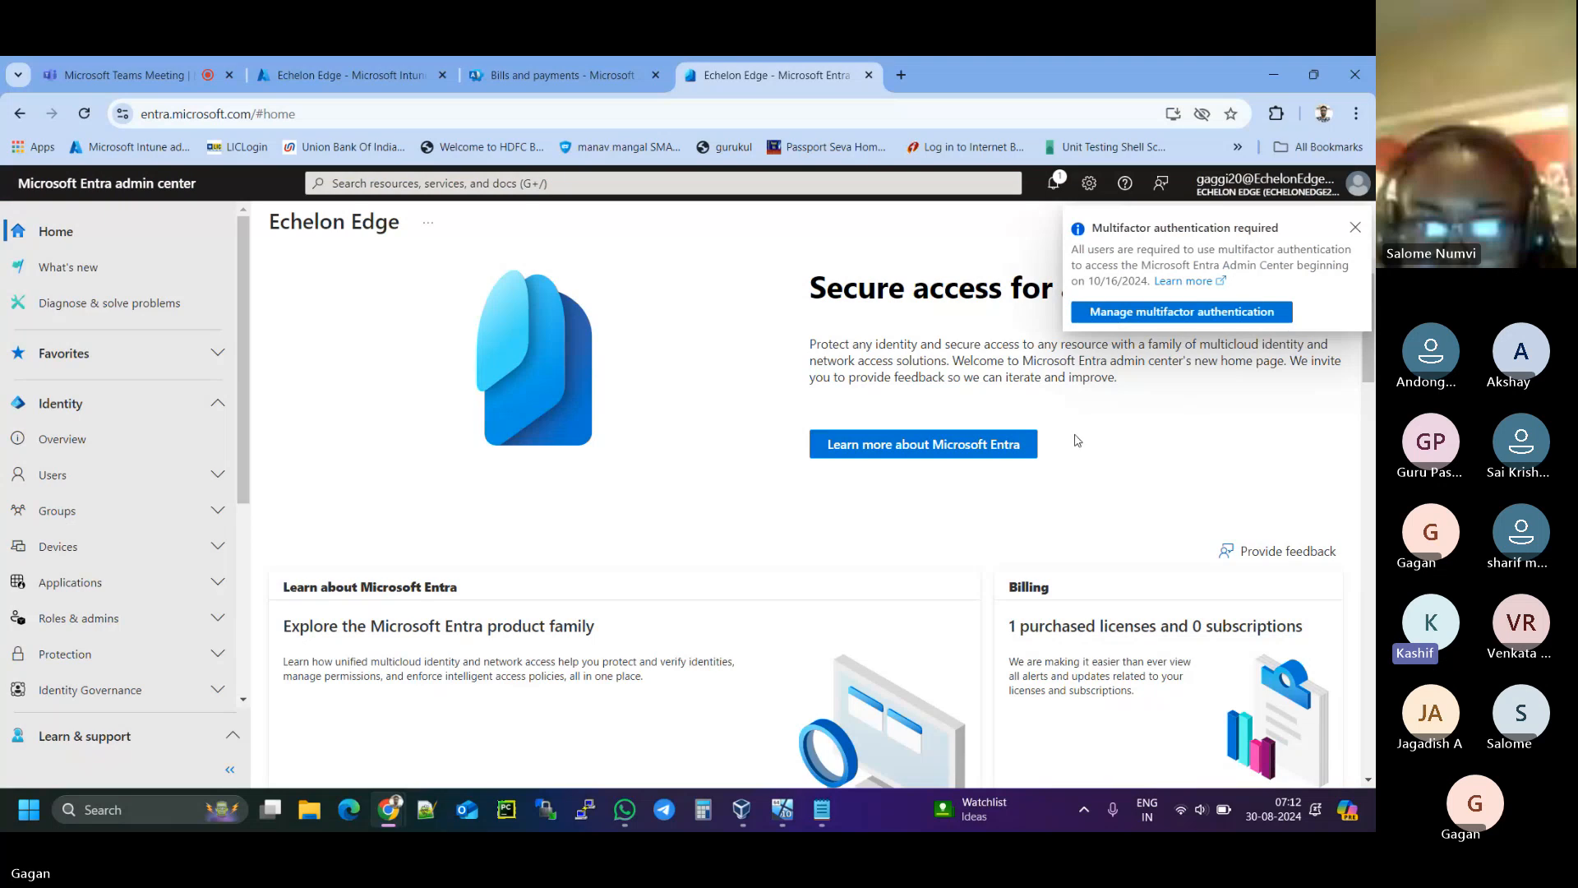
left_click(1355, 228)
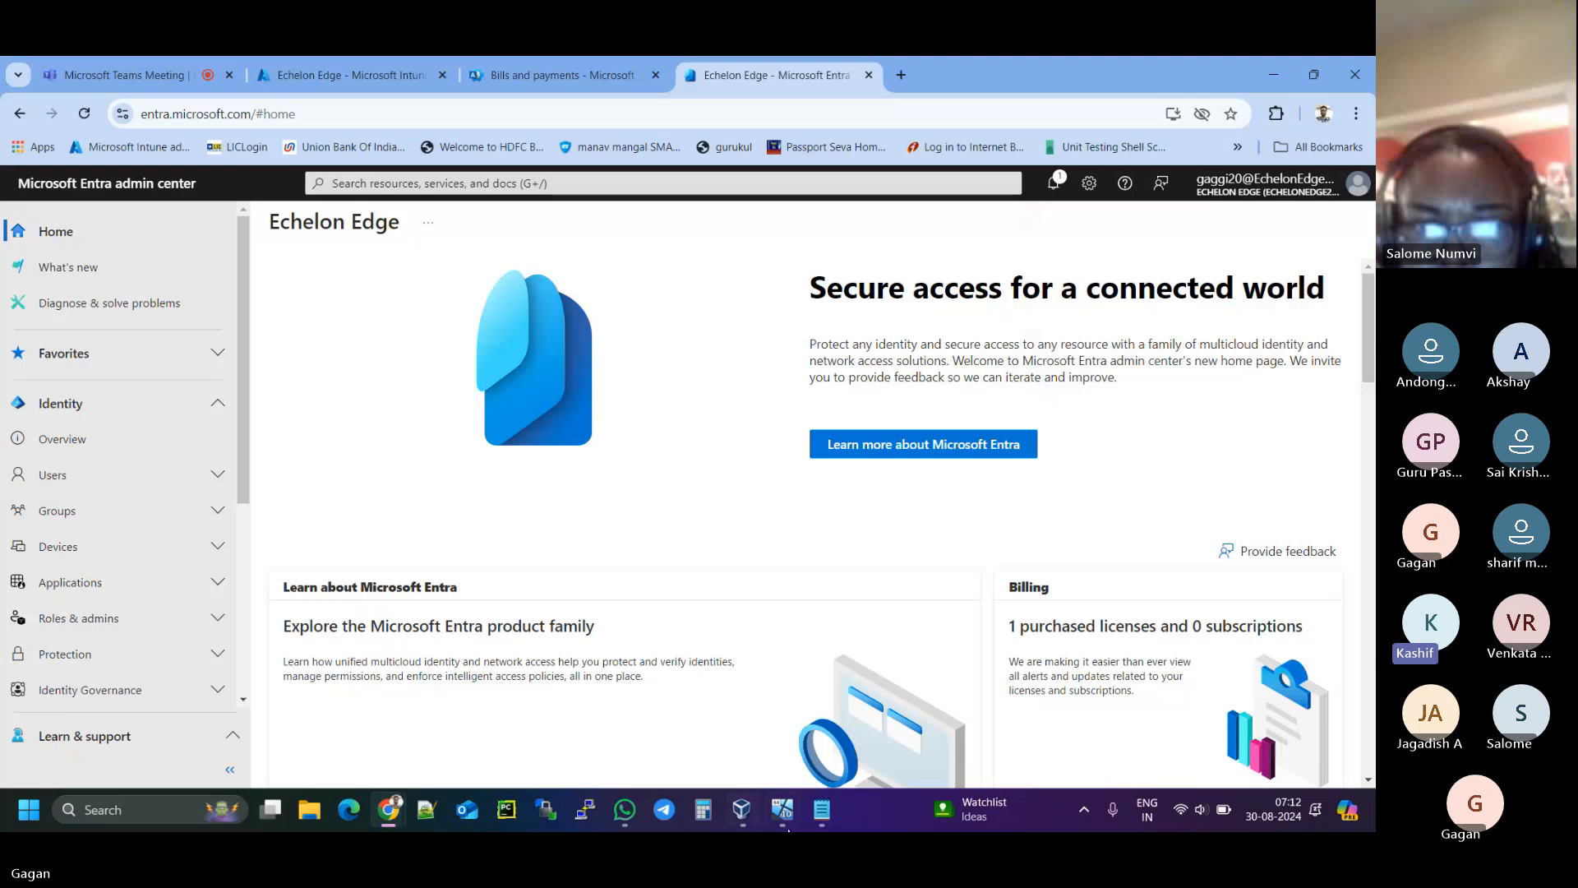
left_click(830, 816)
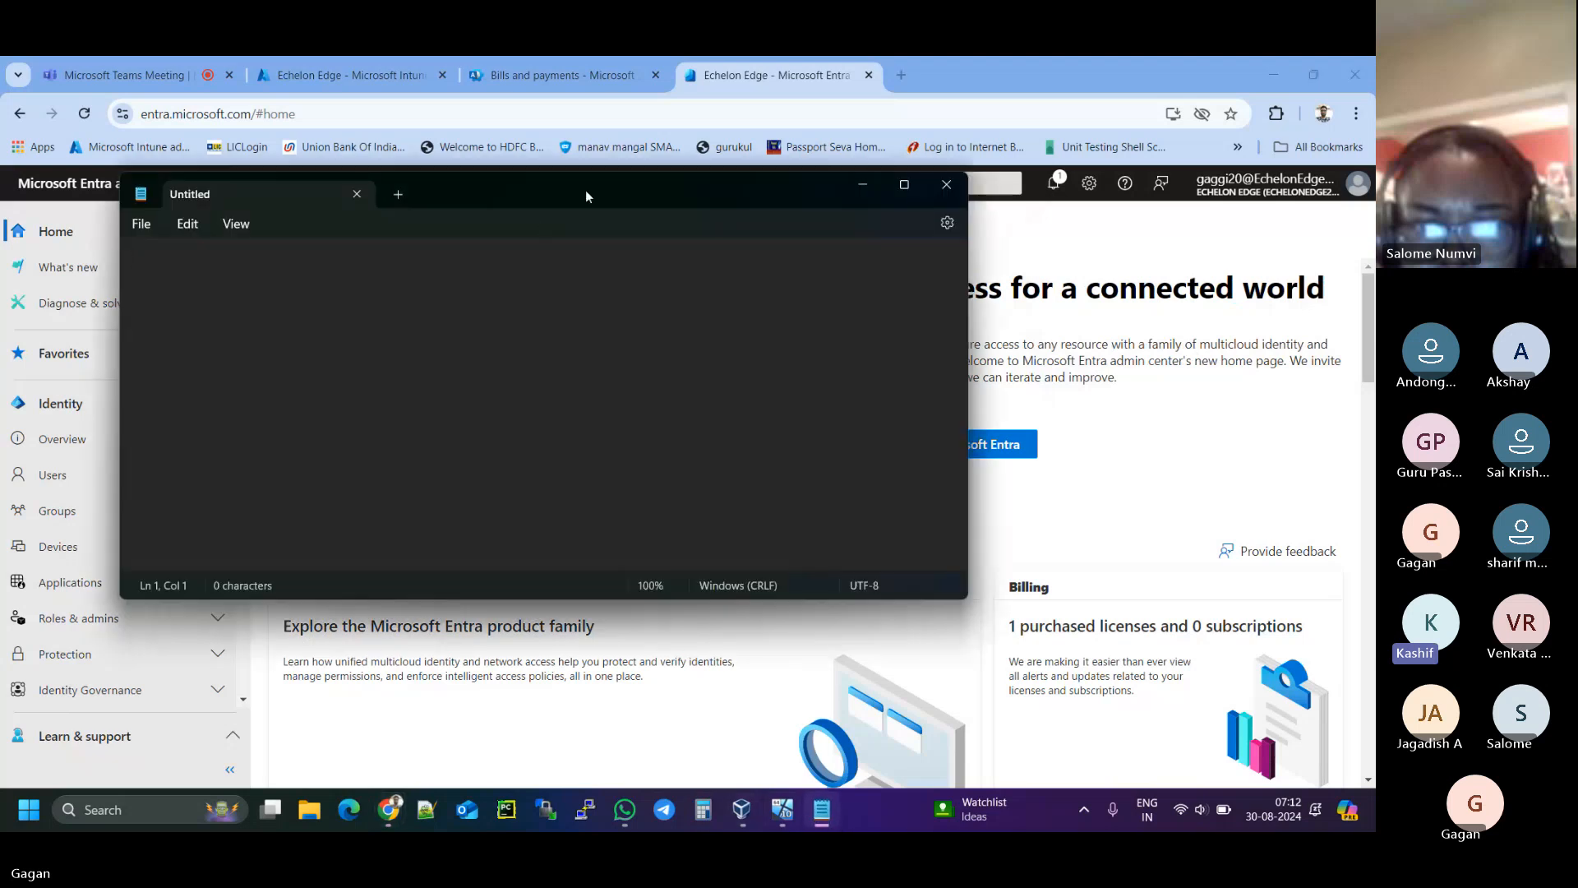
- Center the Notepad window and type the date 30-Aug-2024 followed by a blank line
left_click_drag(589, 196, 853, 259)
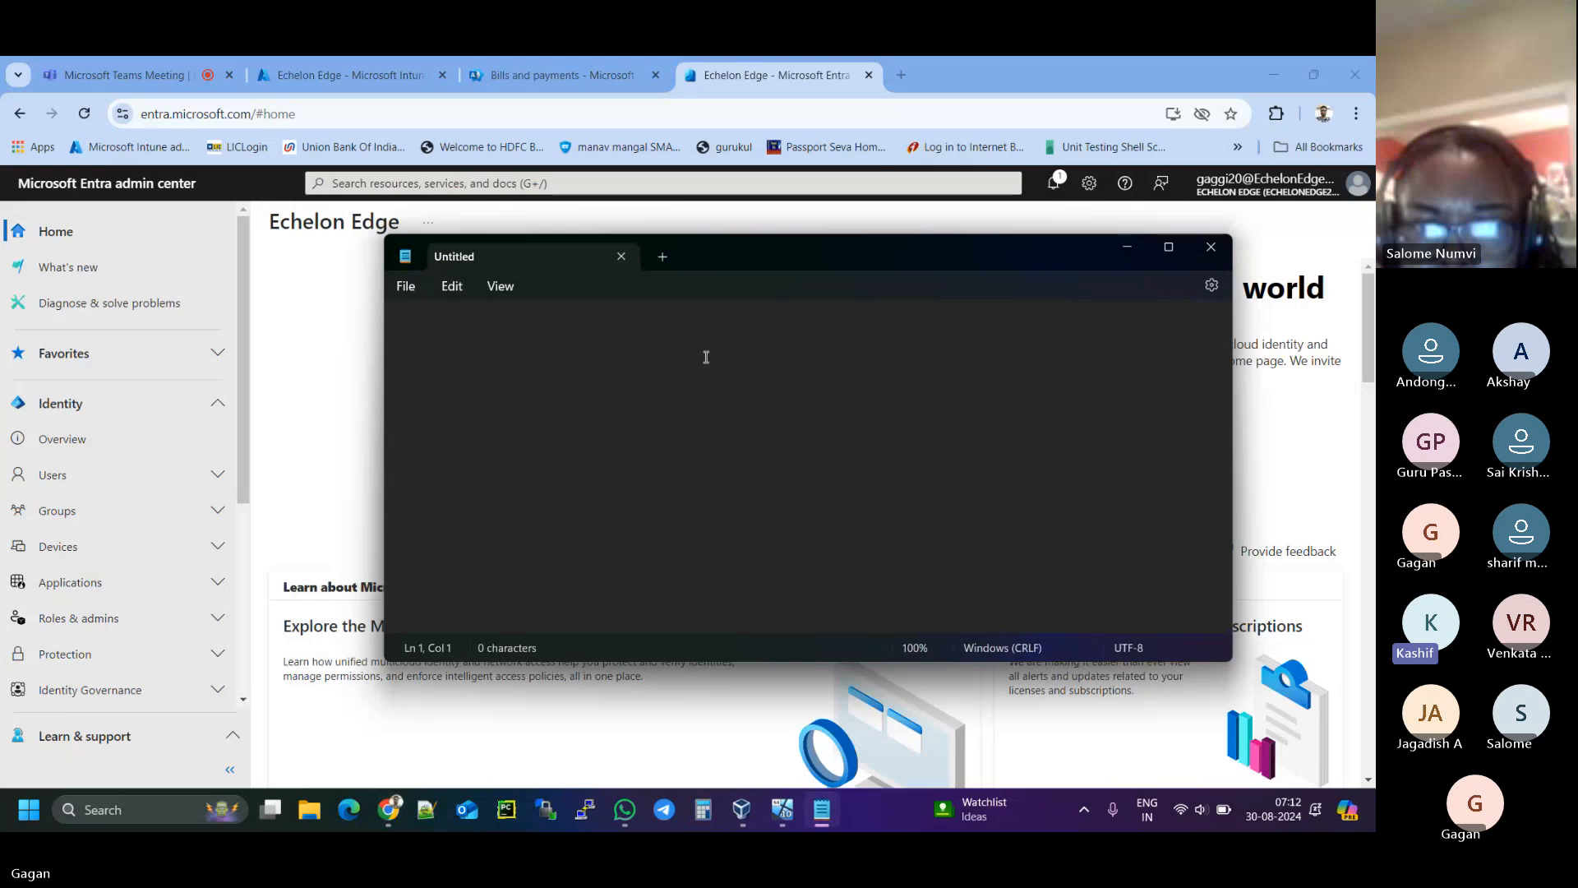
type("30-Au")
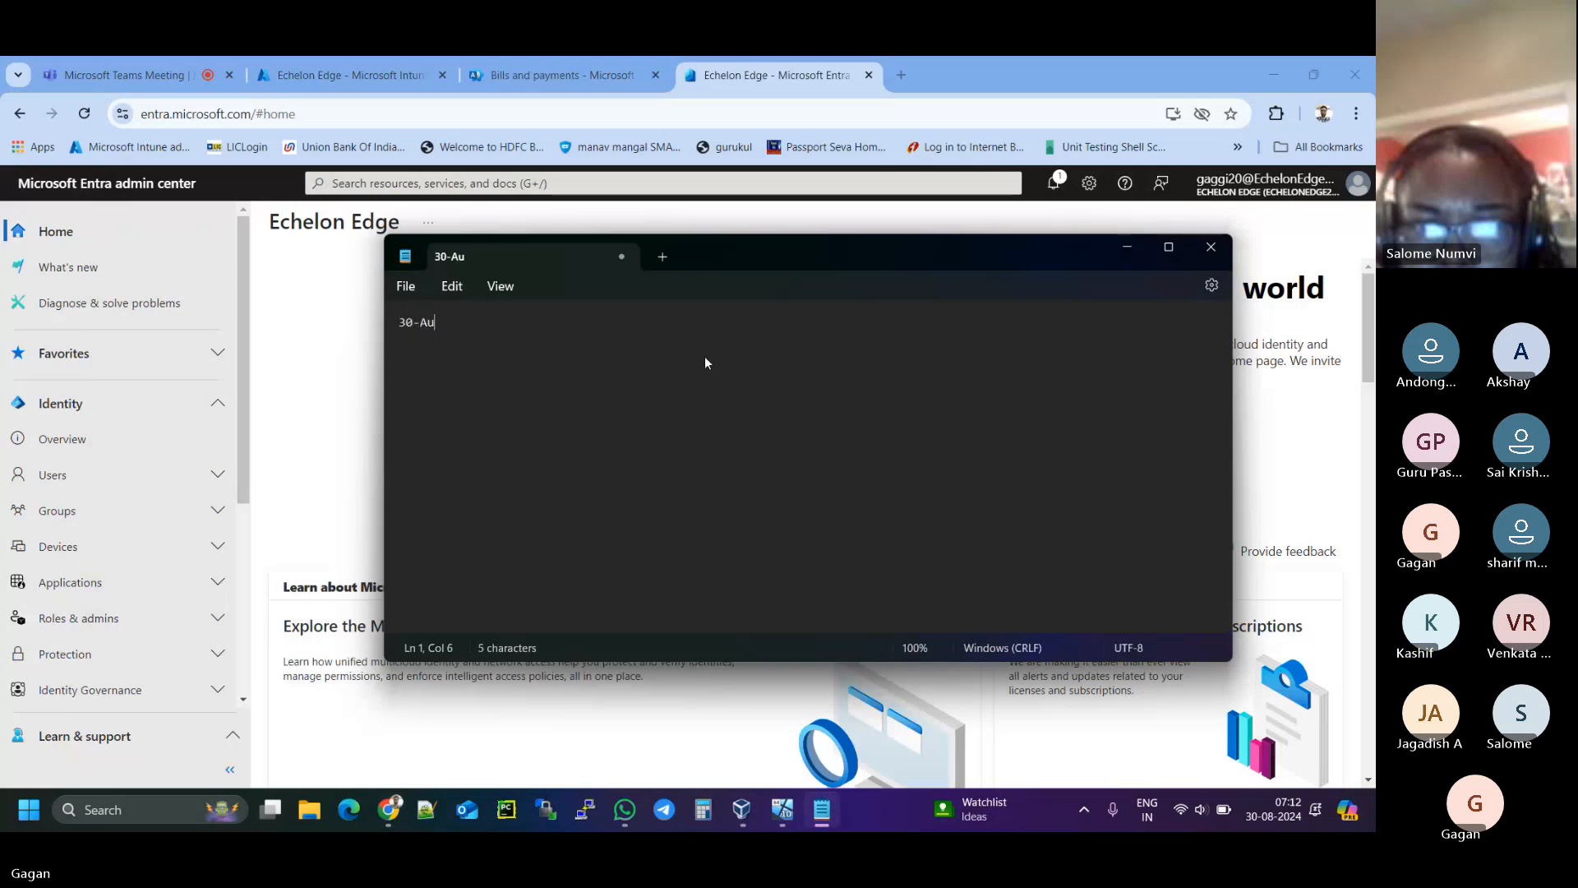
type("g-2024")
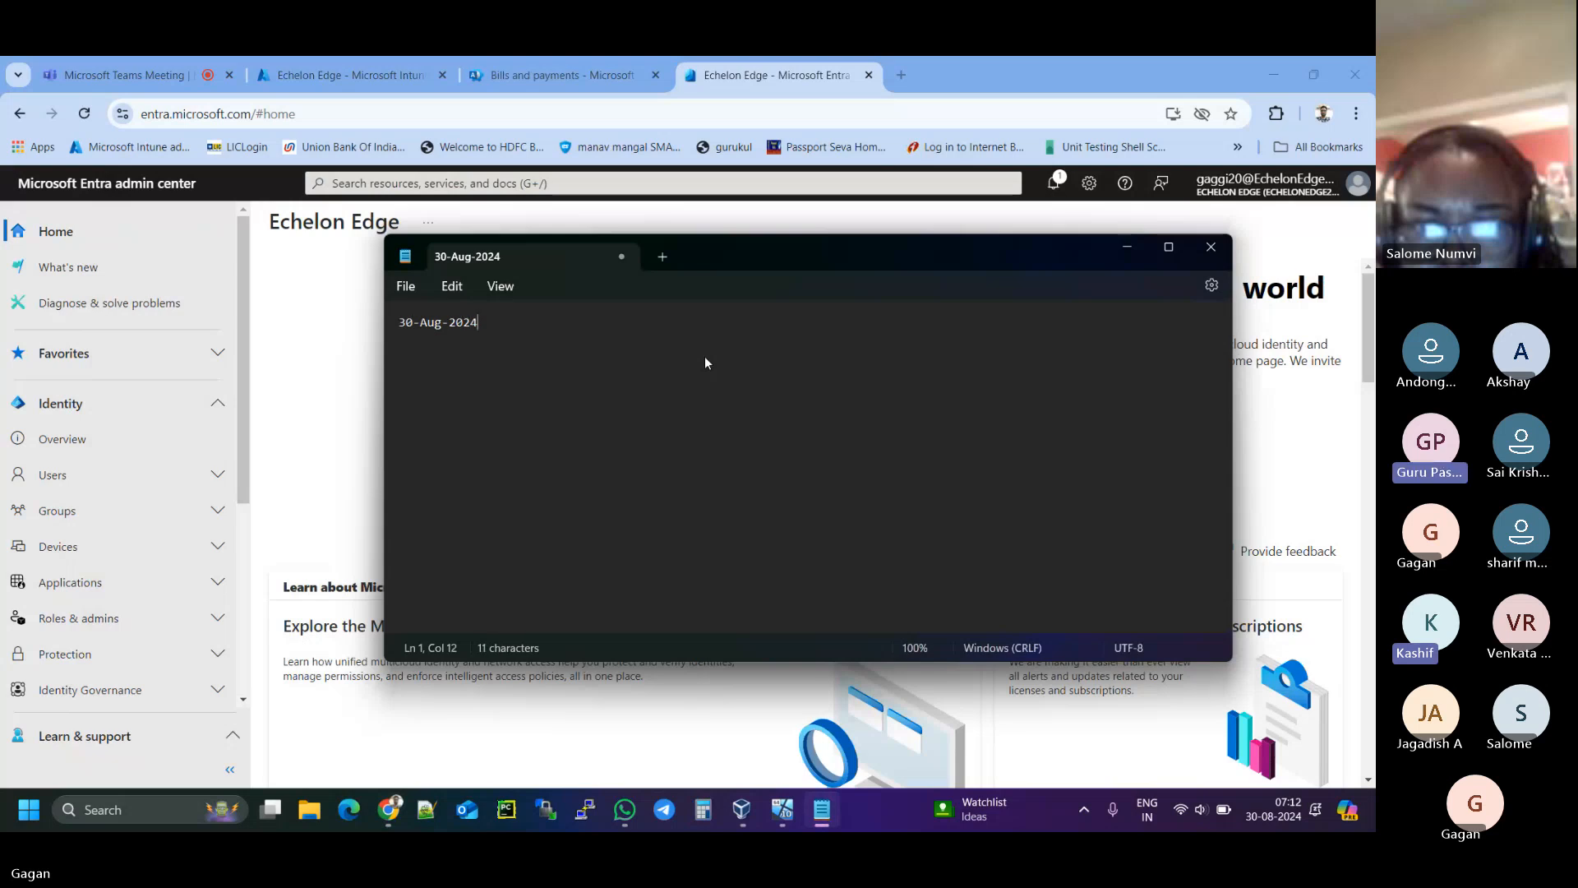
key("Return")
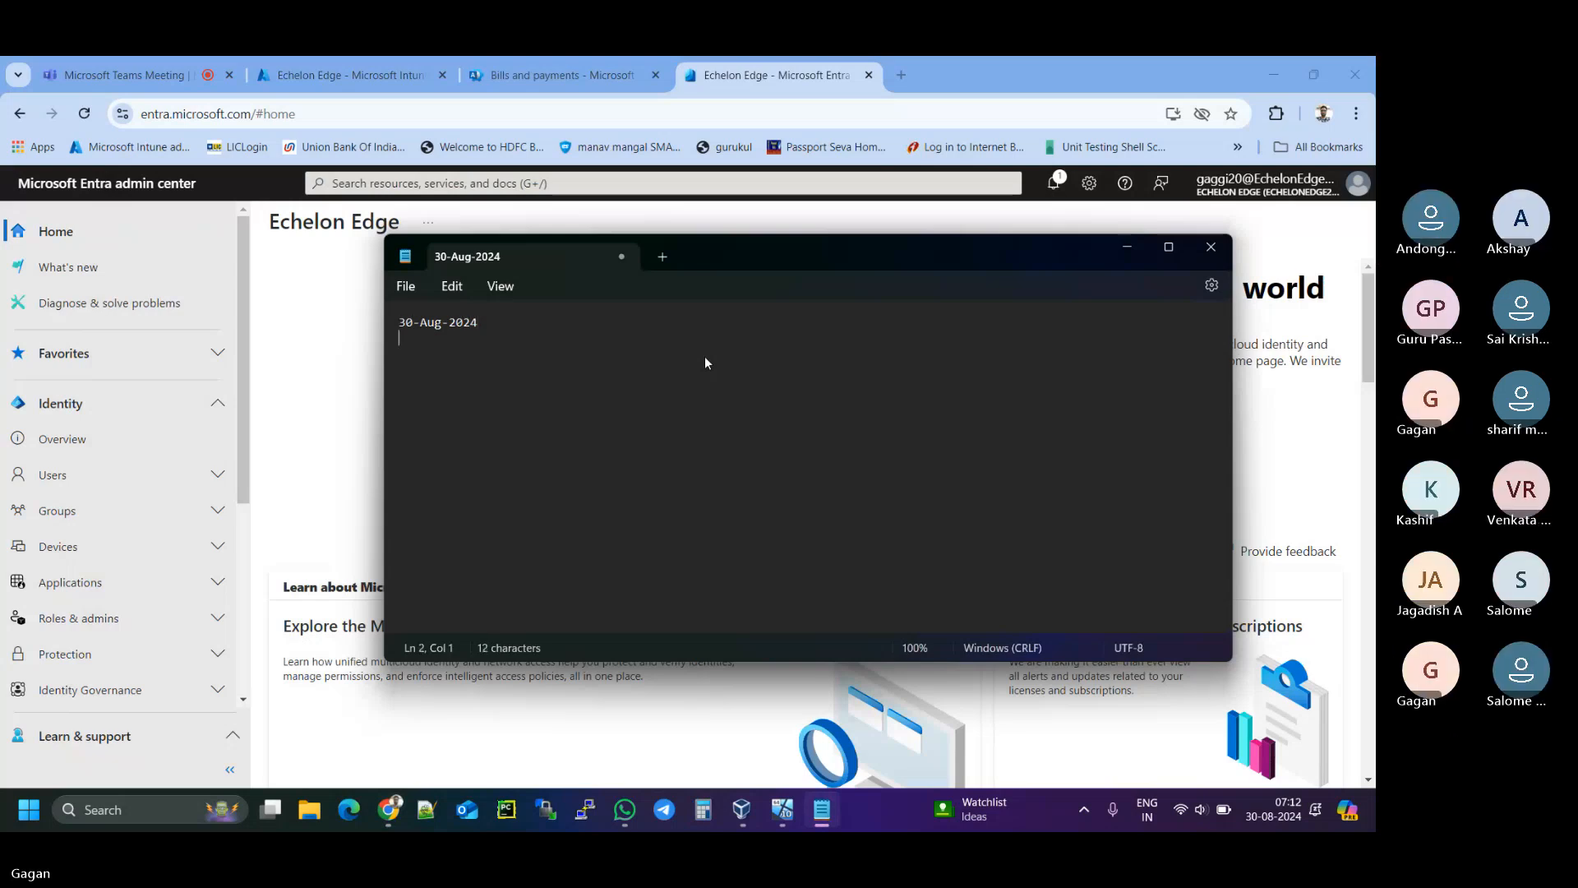
key("Return")
- Add item '1. Overview of below portals' and sub-item 'a. Intune Portal :'
type("1. Overview of")
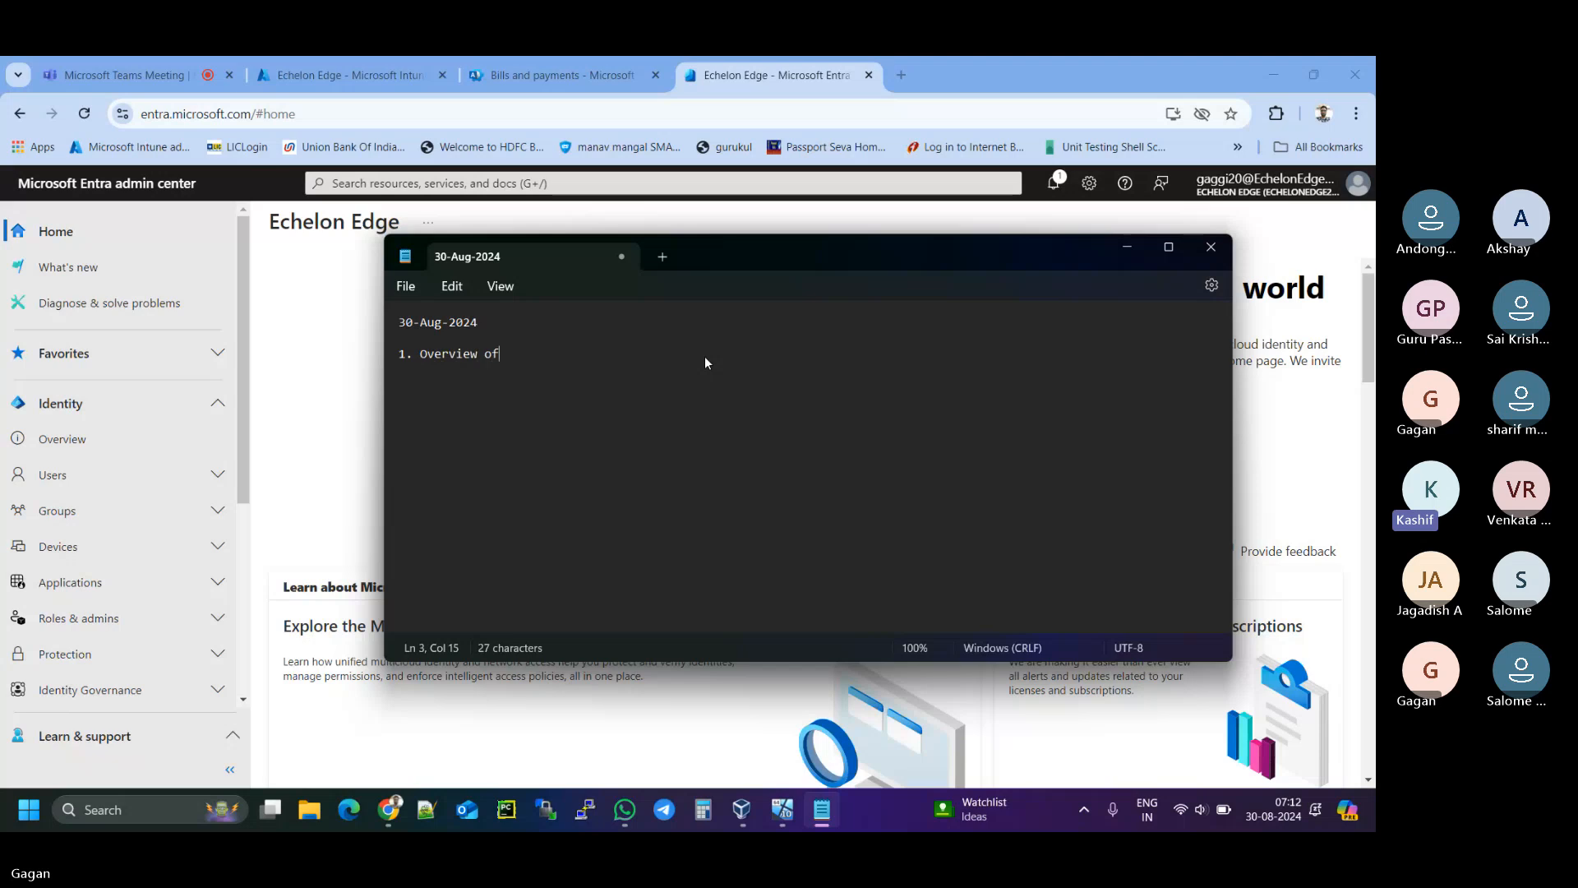
type(" below portals")
key("Return")
type("2.")
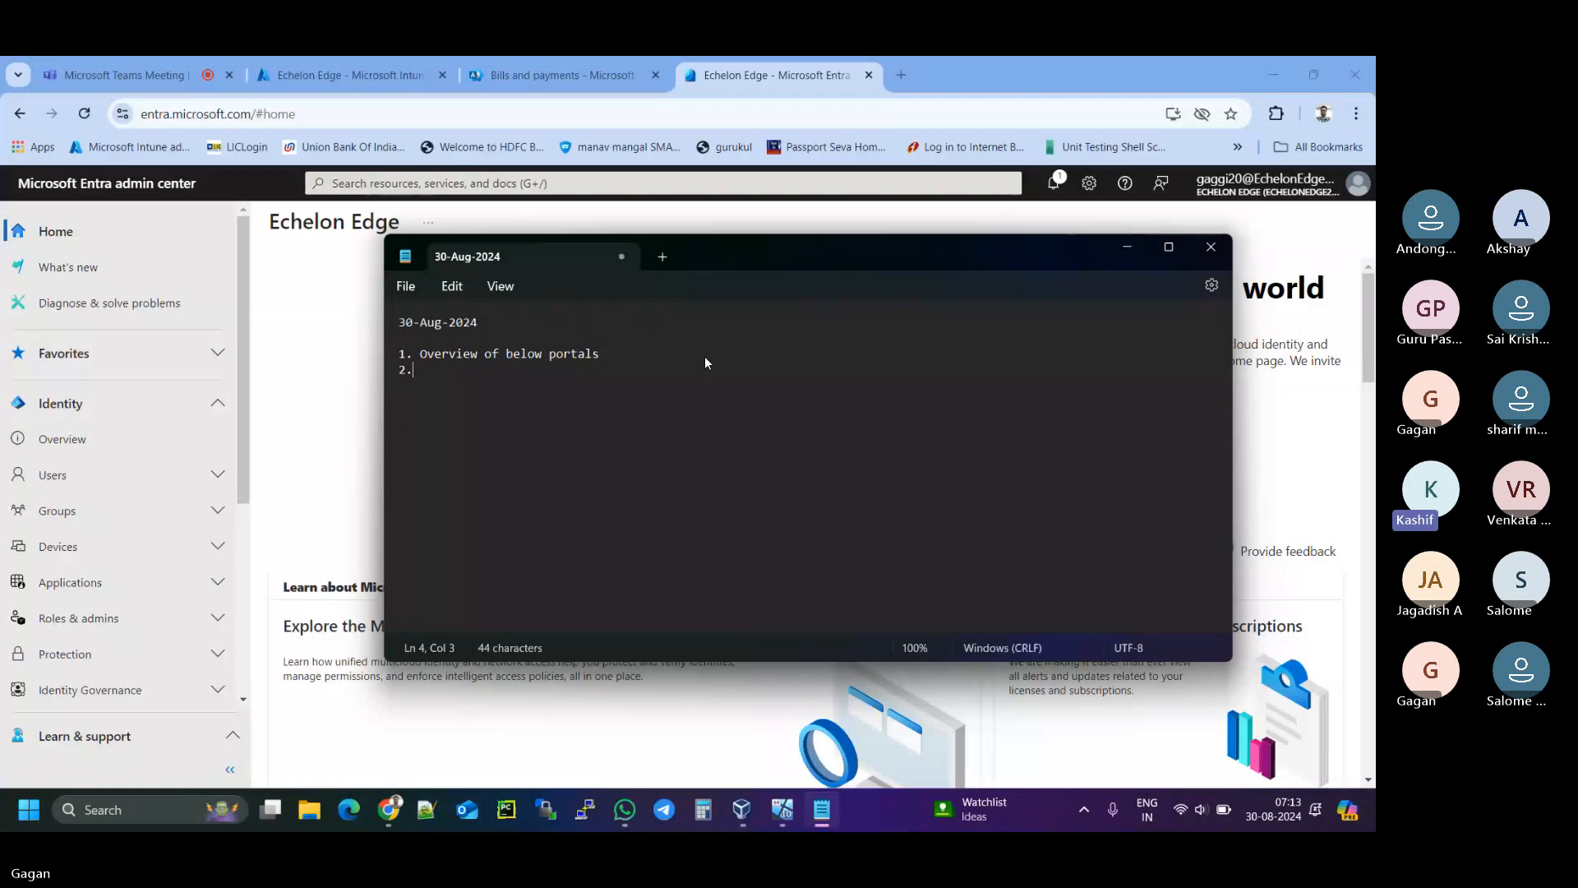
key("BackSpace")
key("BackSpace")
key("BackSpace")
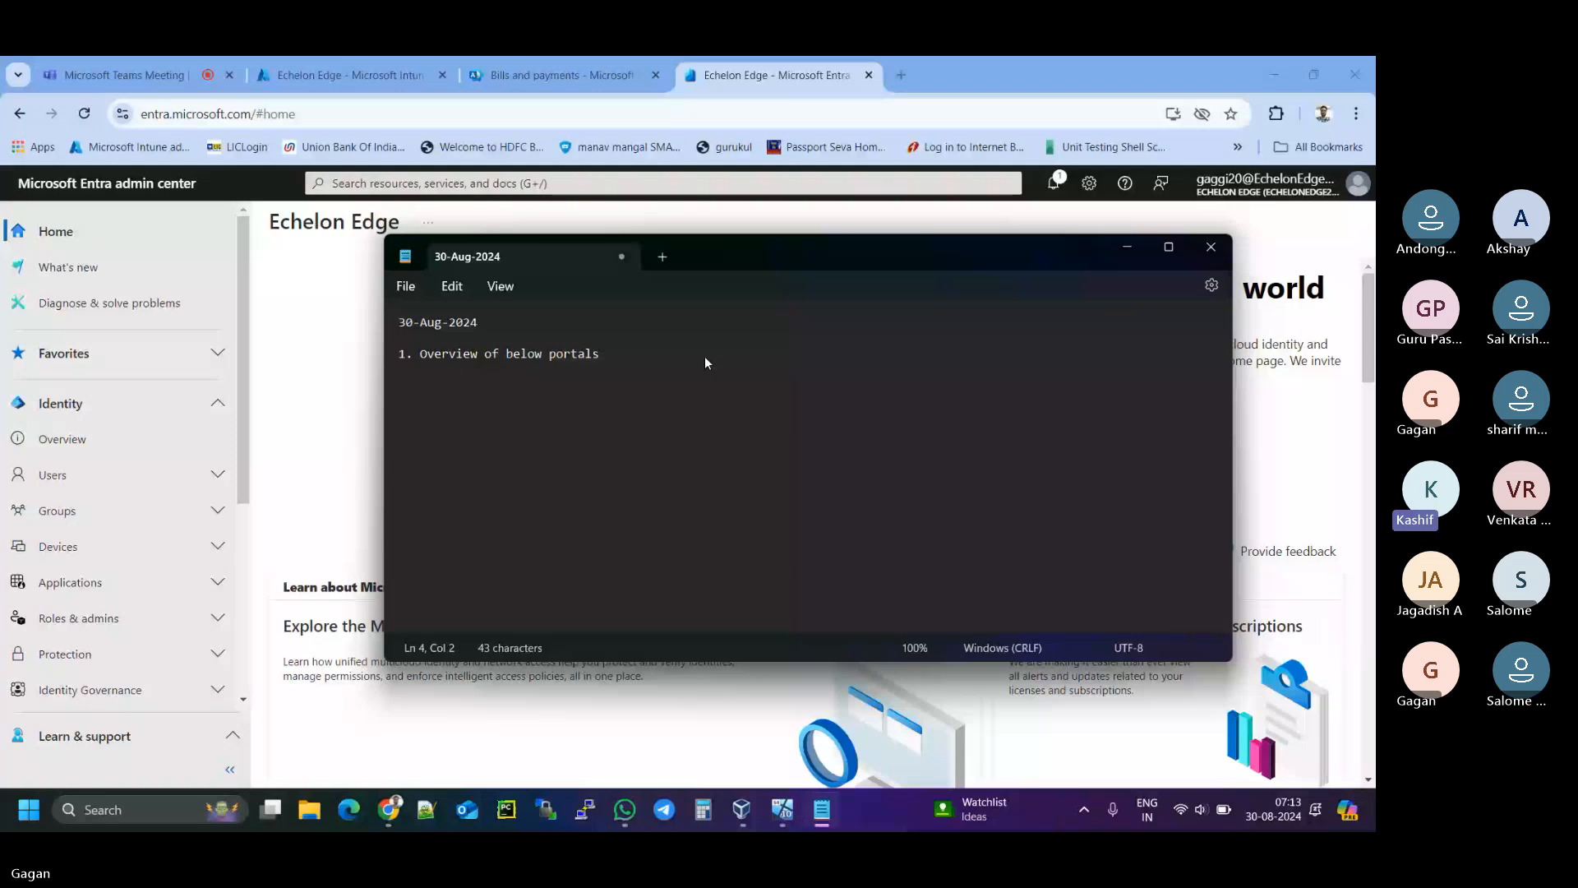
type("a. Intun")
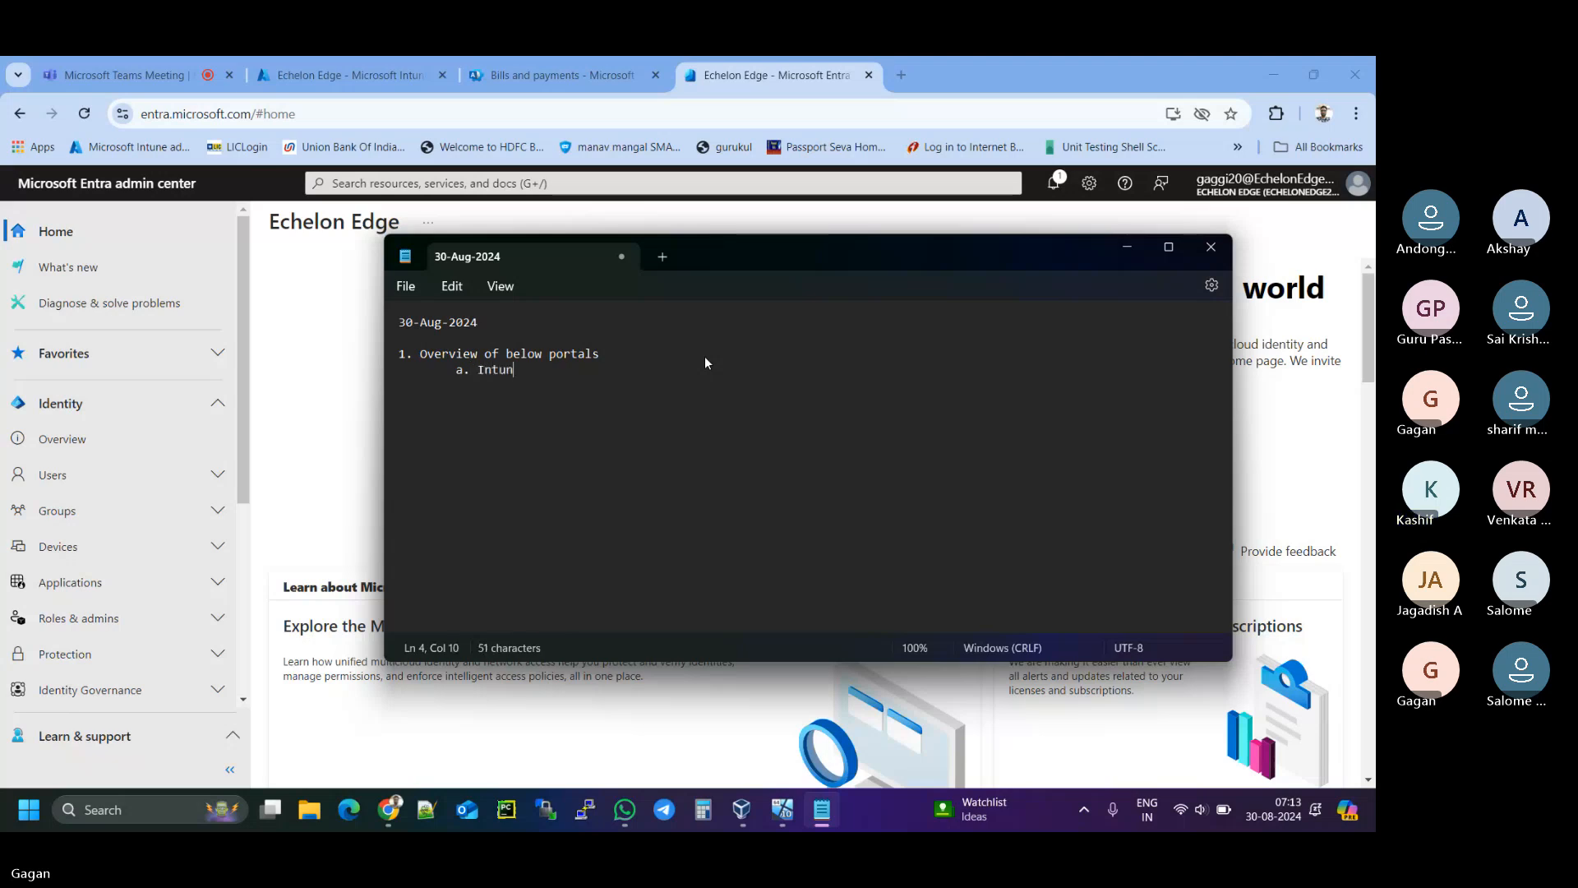
type("e Portal")
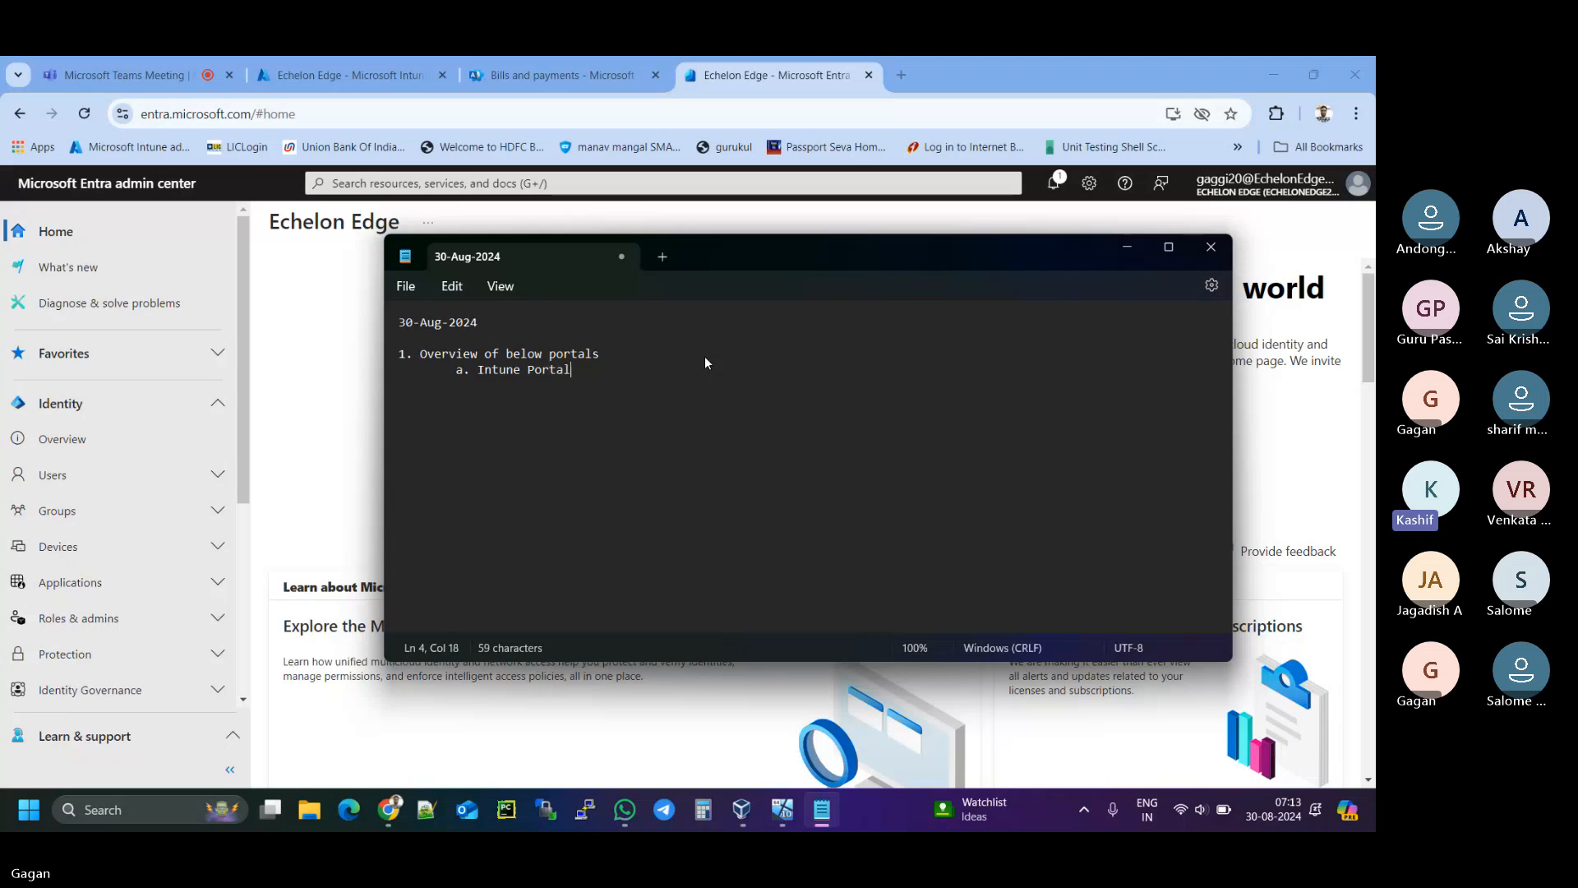
type(" :")
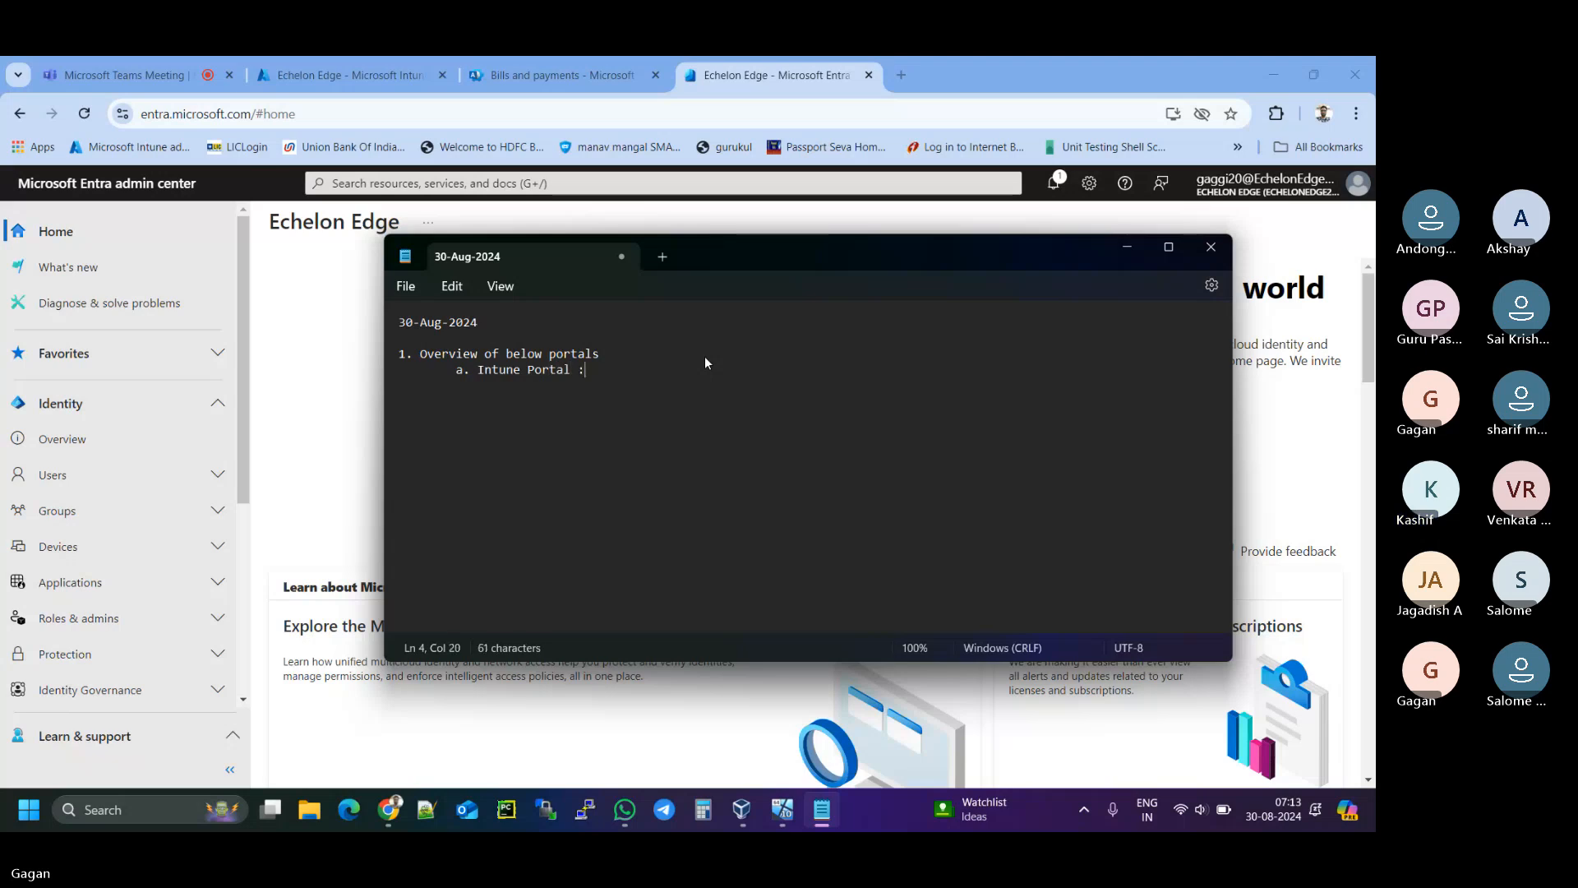
- Complete the Intune Portal line as 'intune.microsoft.com(This portal is to manage devices)', correcting 'tpo' to 'to'
key("BackSpace")
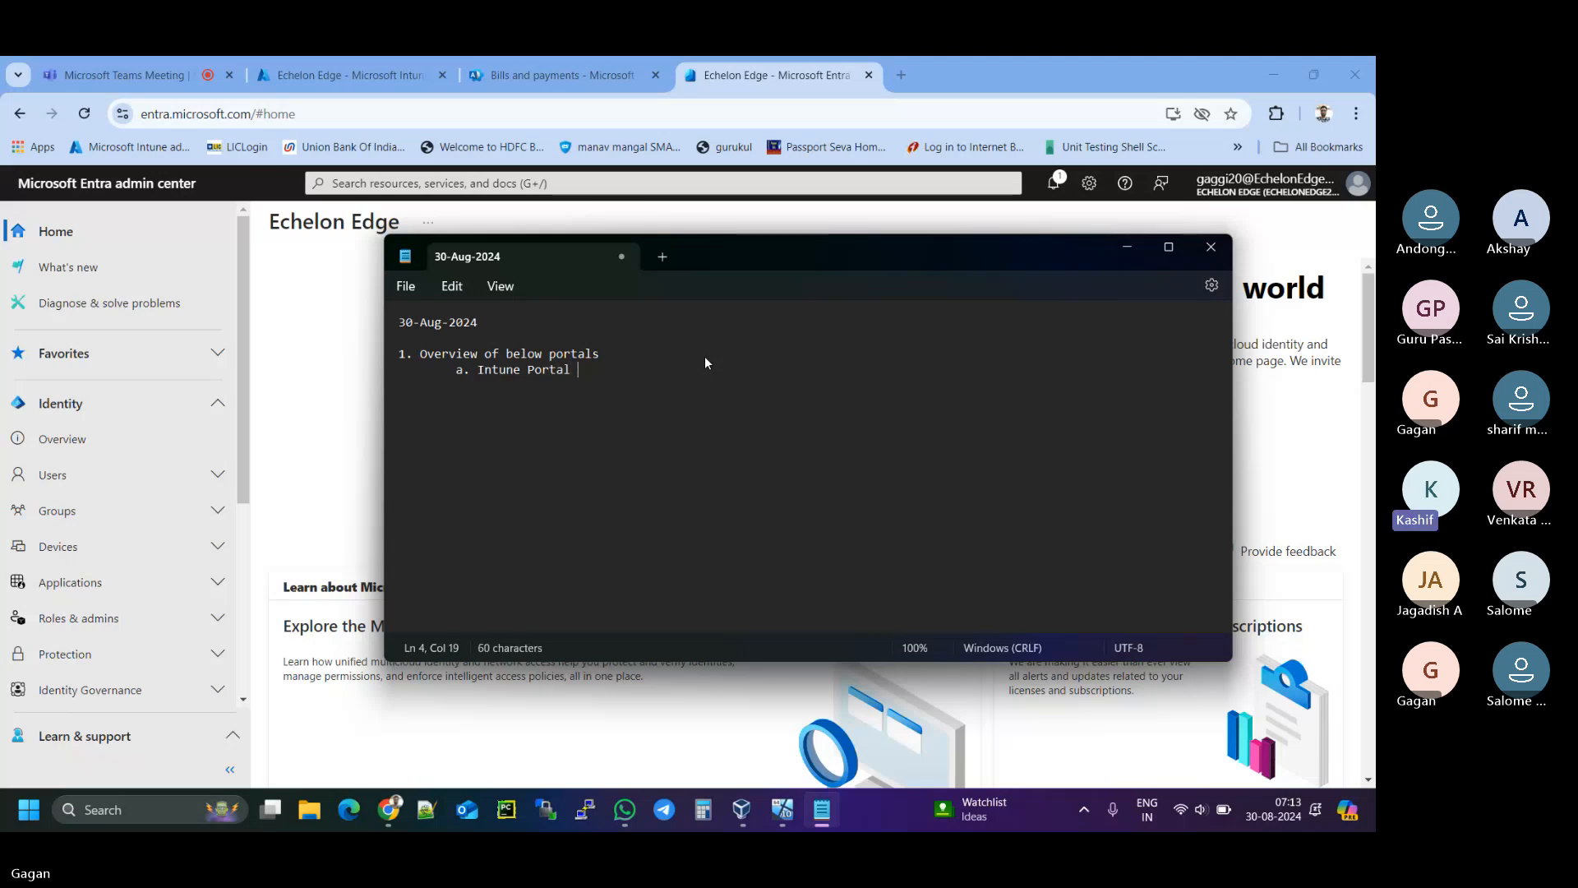
type(": Intune")
key("BackSpace")
key("BackSpace")
key("BackSpace")
key("BackSpace")
key("BackSpace")
key("BackSpace")
type("intune.")
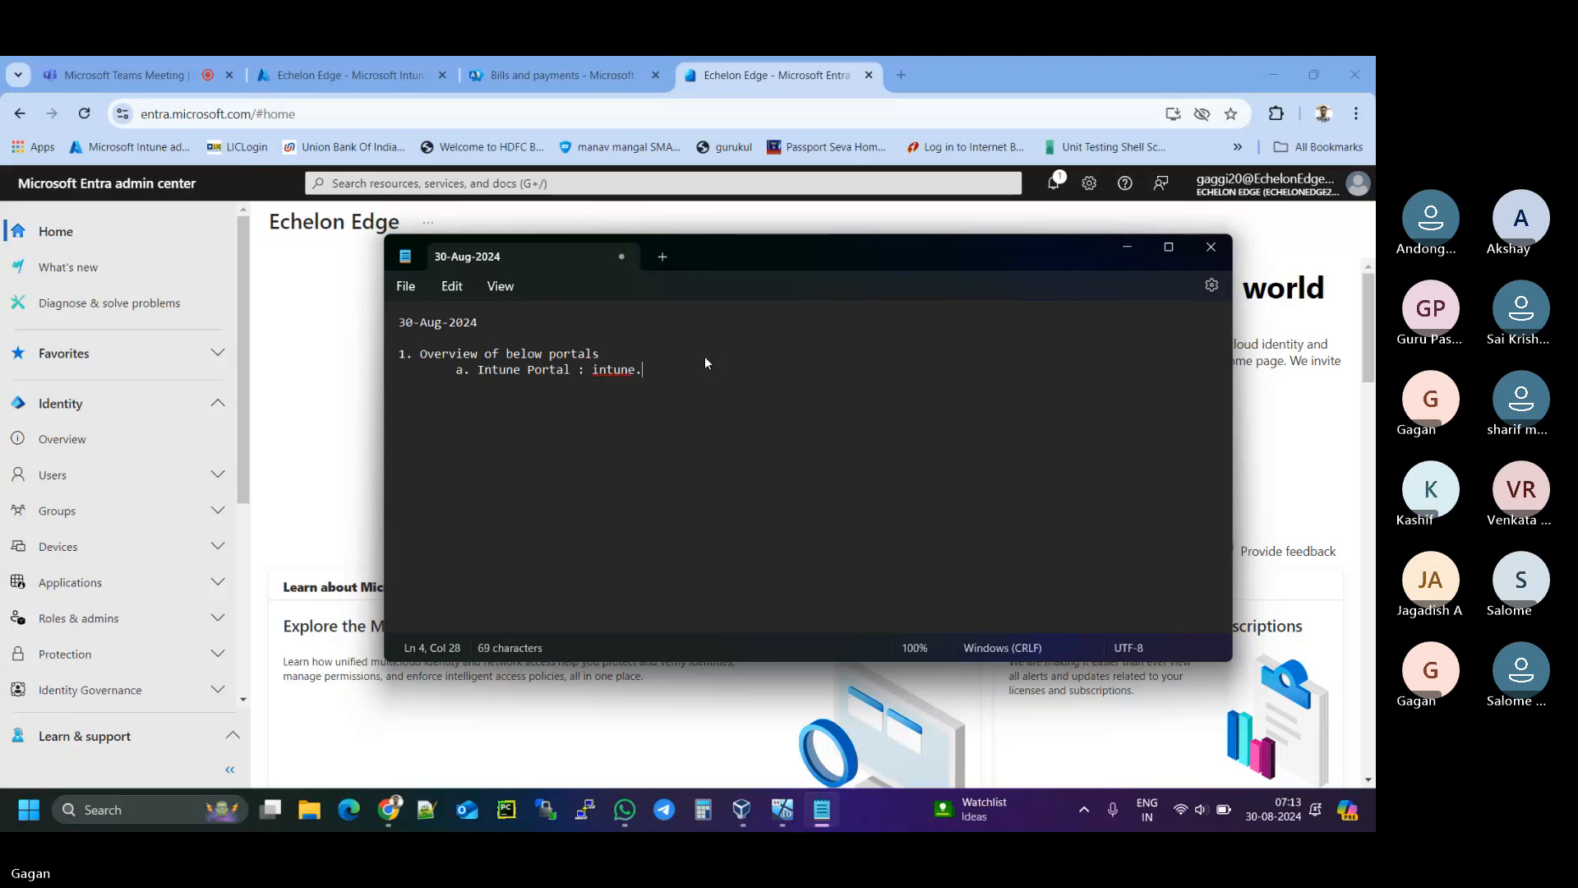
type("micros")
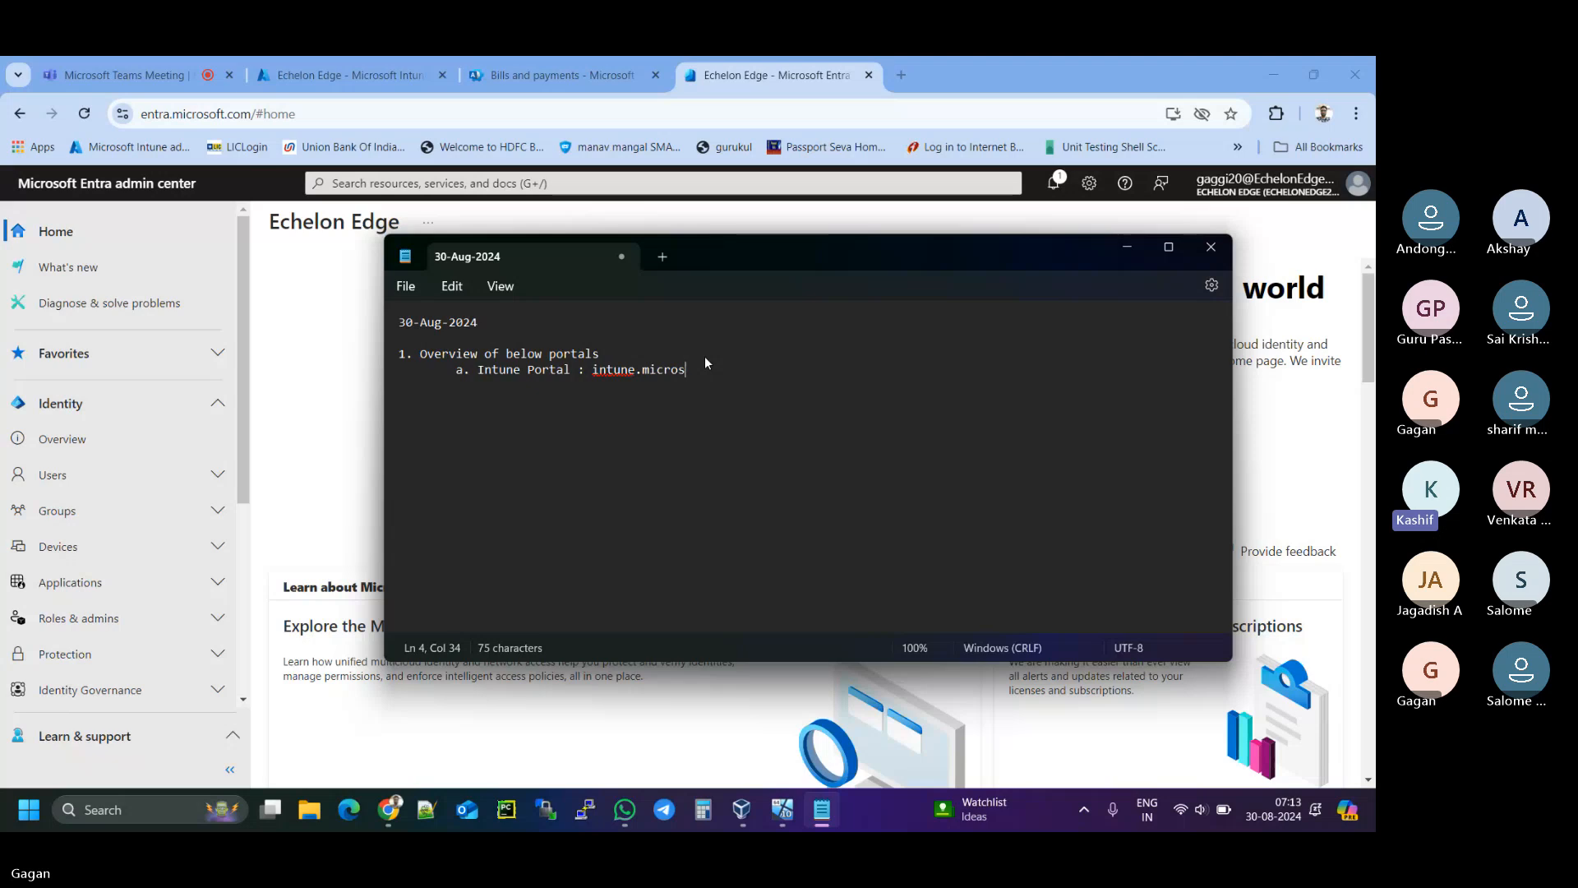
type("oft.om")
key("Left")
key("Left")
type("c")
key("End")
type("(This portal is tpo manage d")
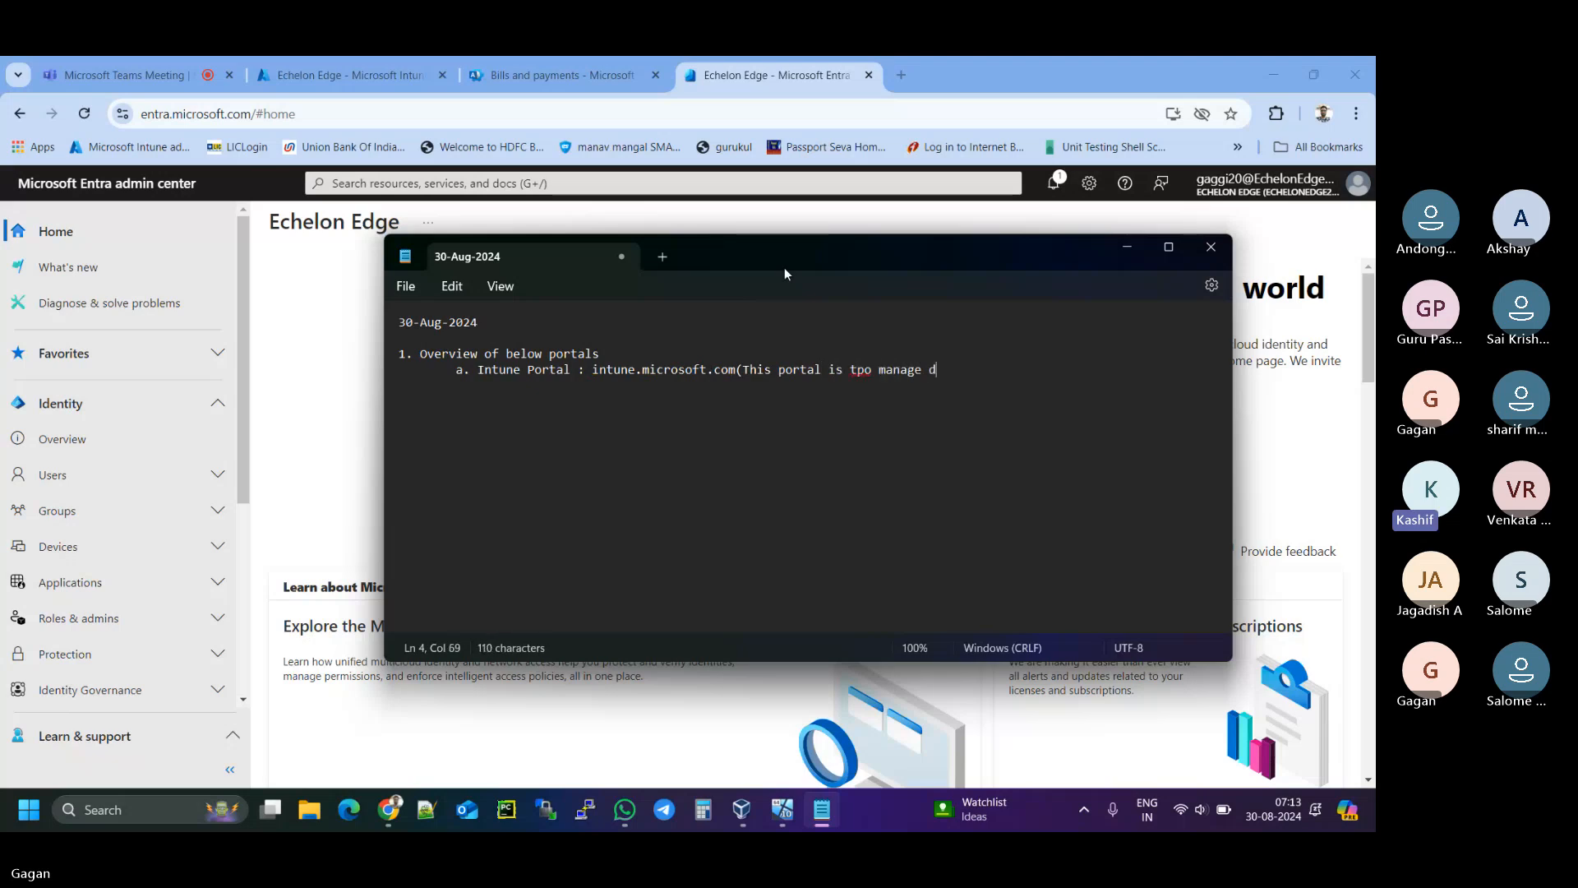
type("evices")
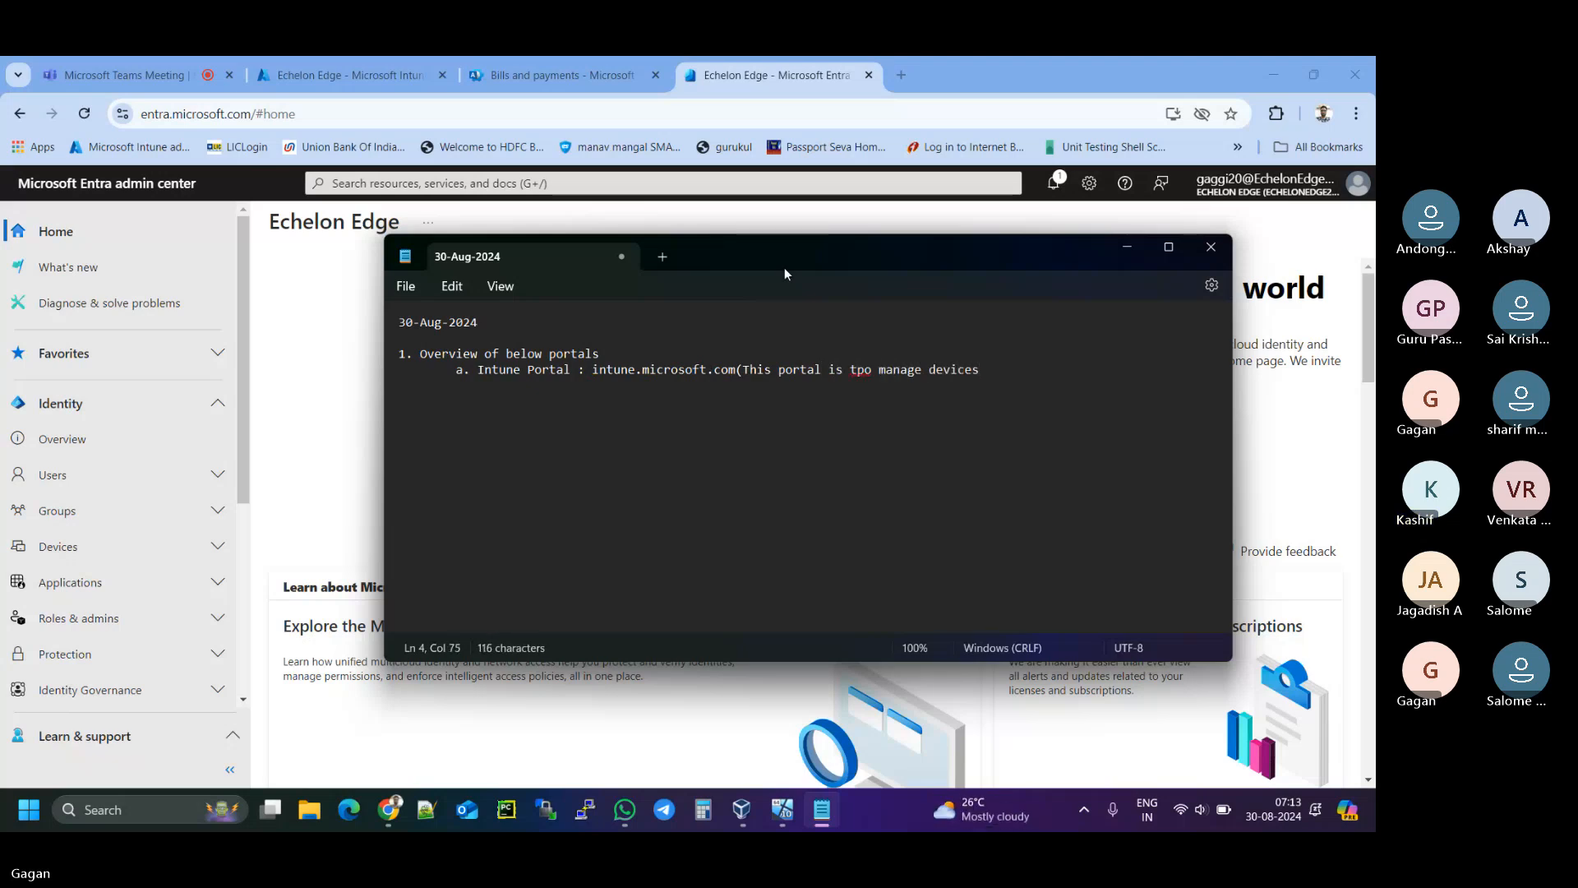
type(")")
right_click(859, 367)
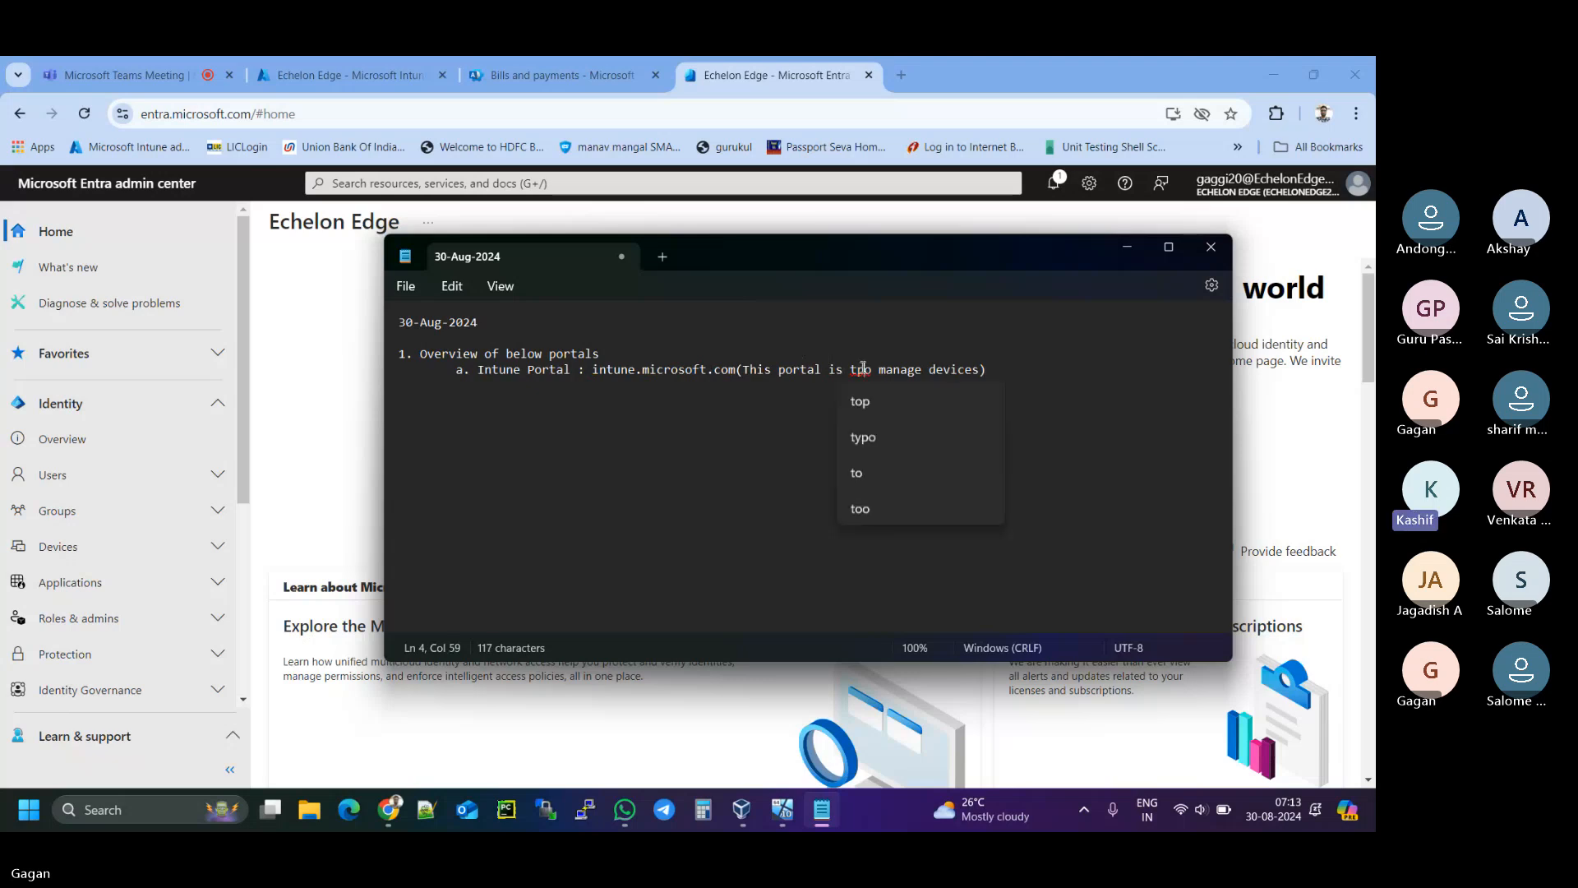
left_click(859, 402)
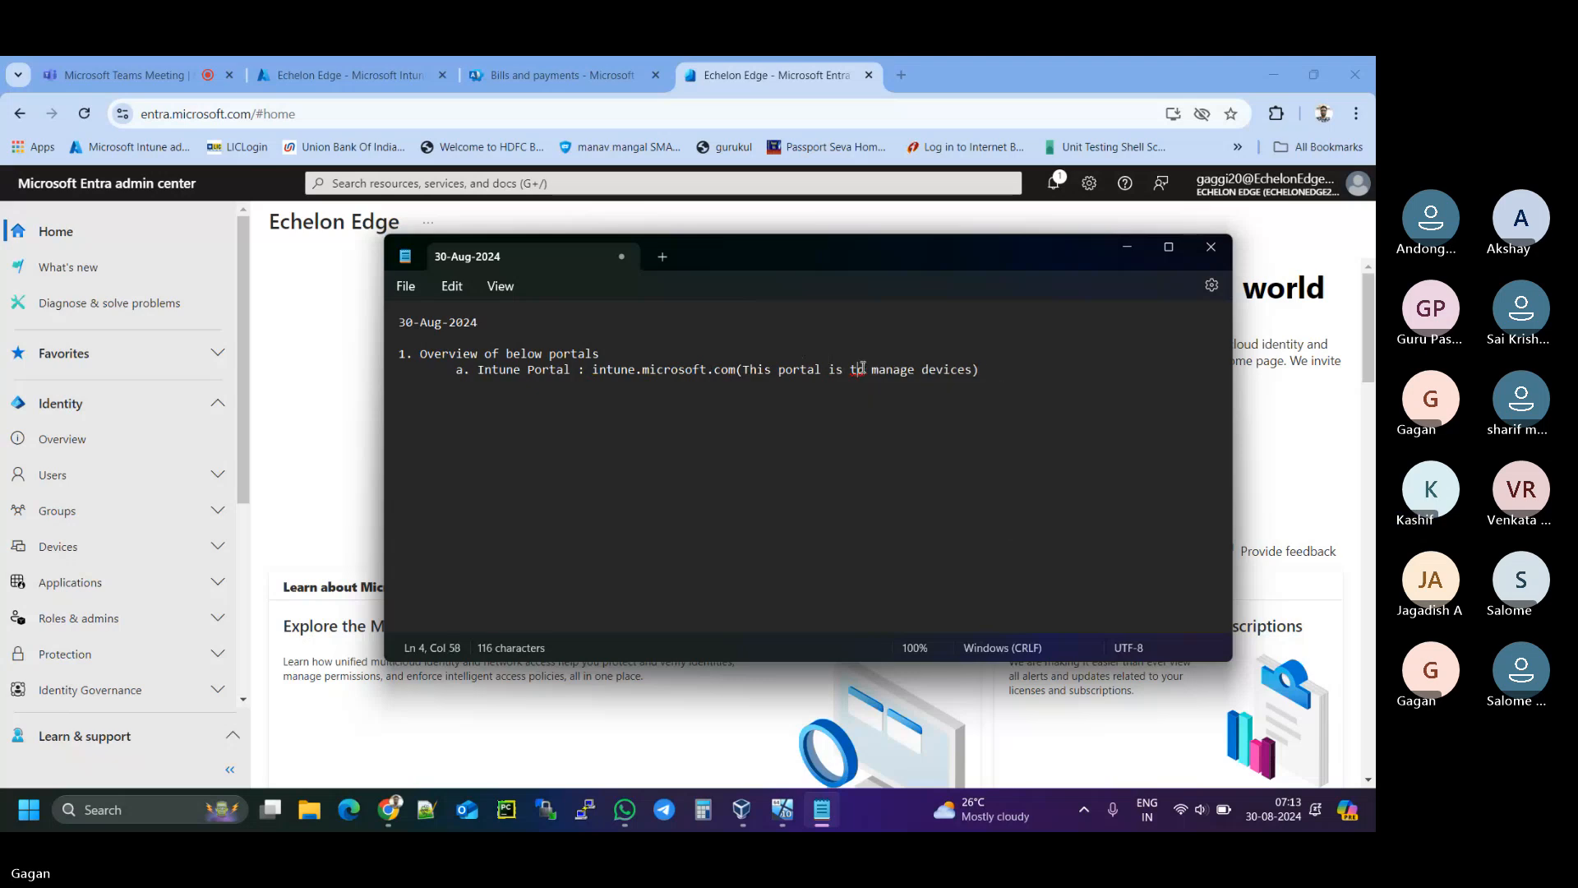
- Start an indented item 'b. MS365 Portal : admin.microsoft.oom(T' on a new line
left_click(997, 369)
key("Return")
key("Tab")
type("b. MS")
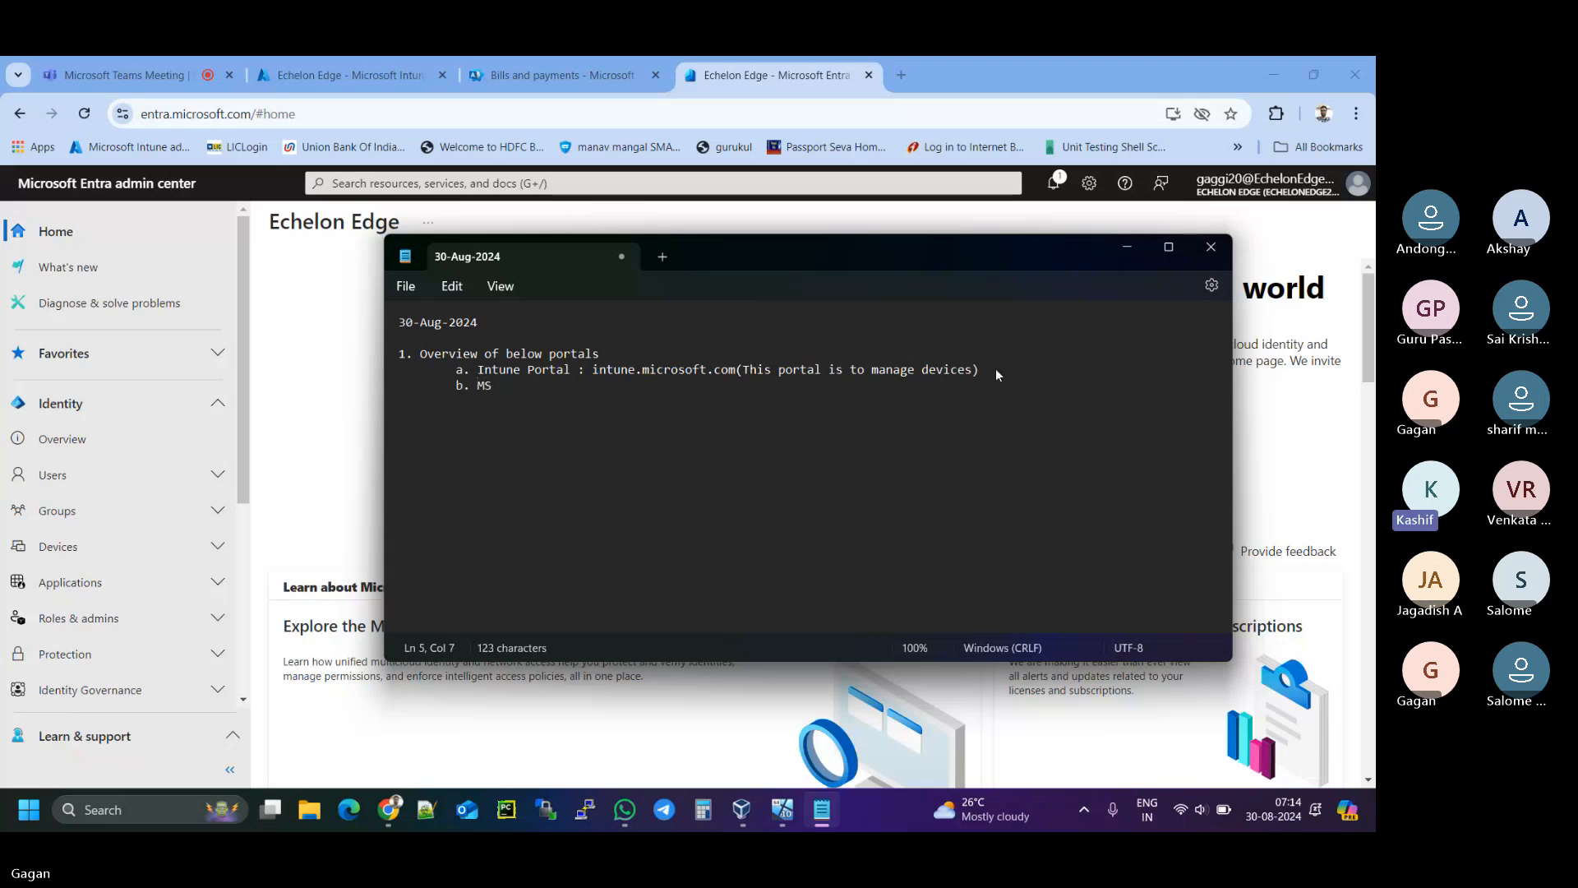
type("365 ")
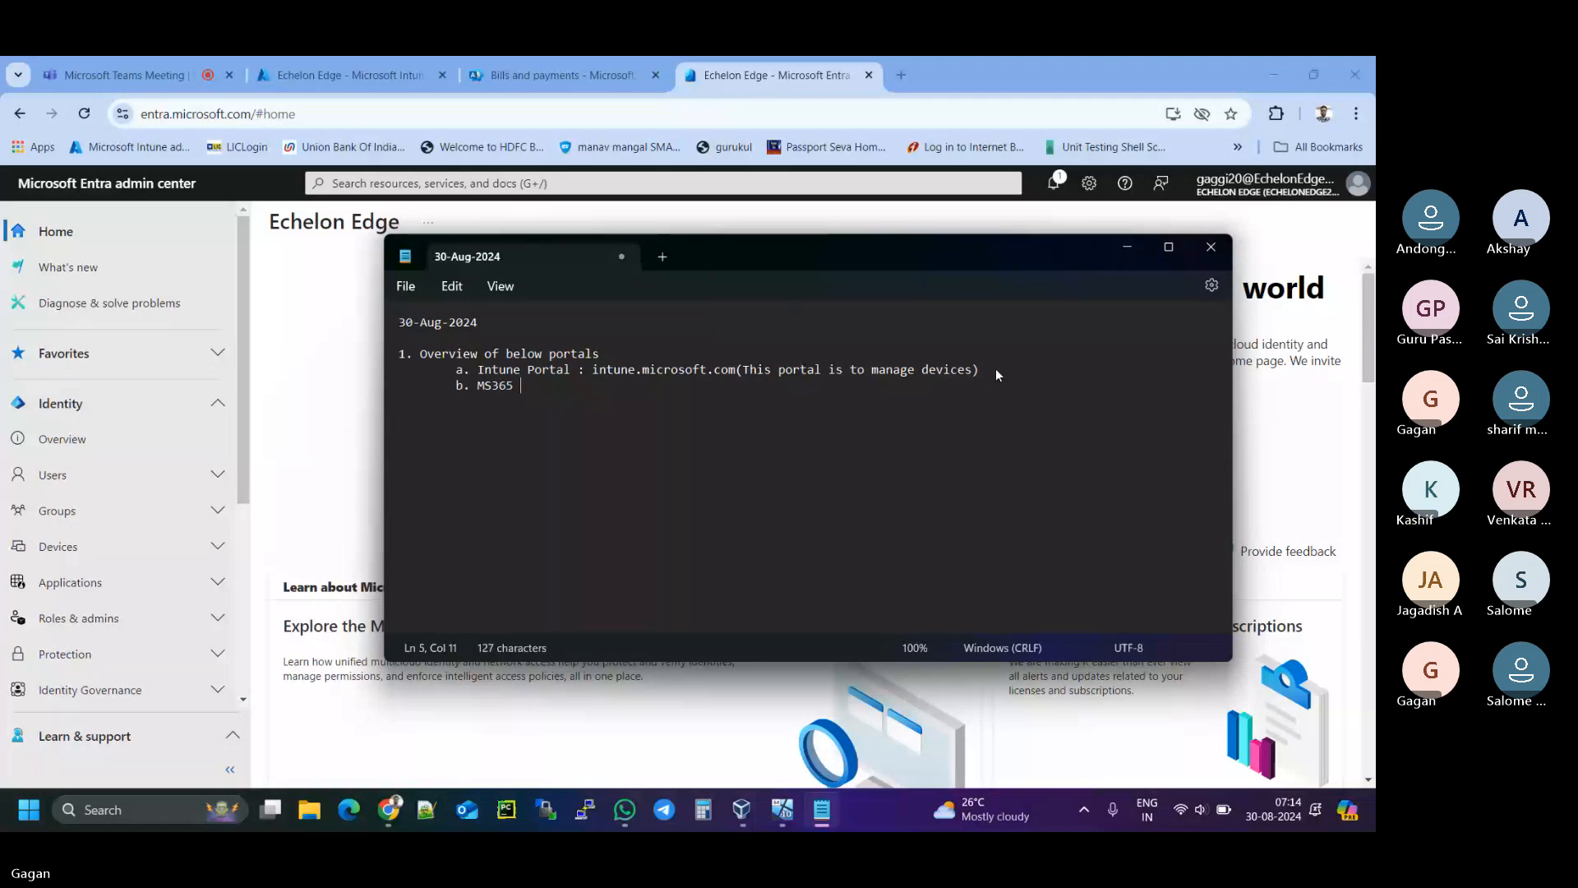
type("Portal : ")
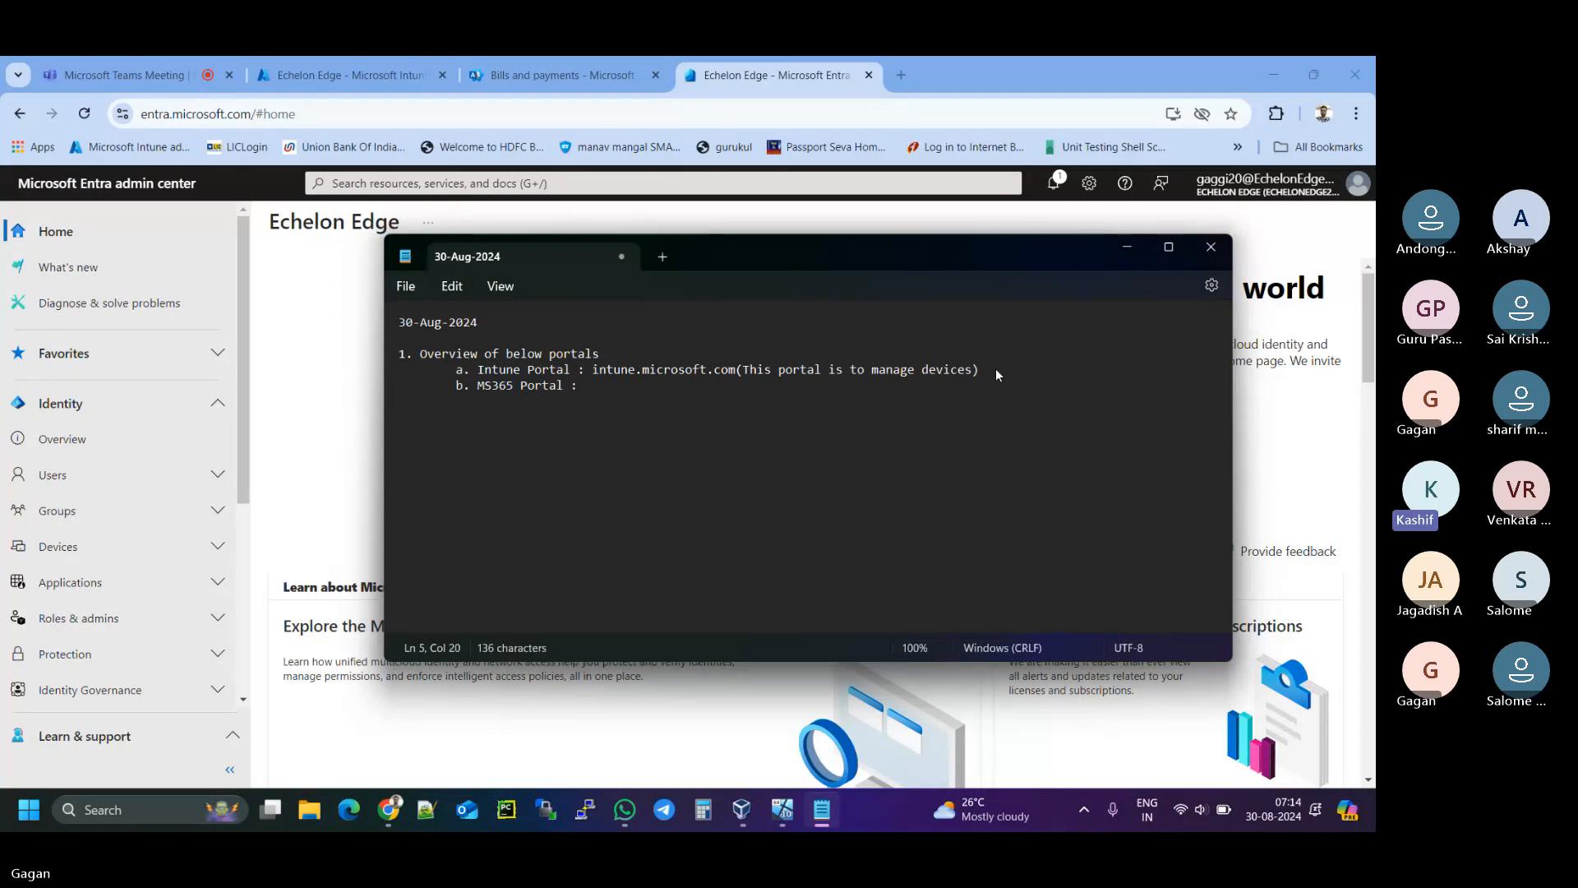
type("admin.mic")
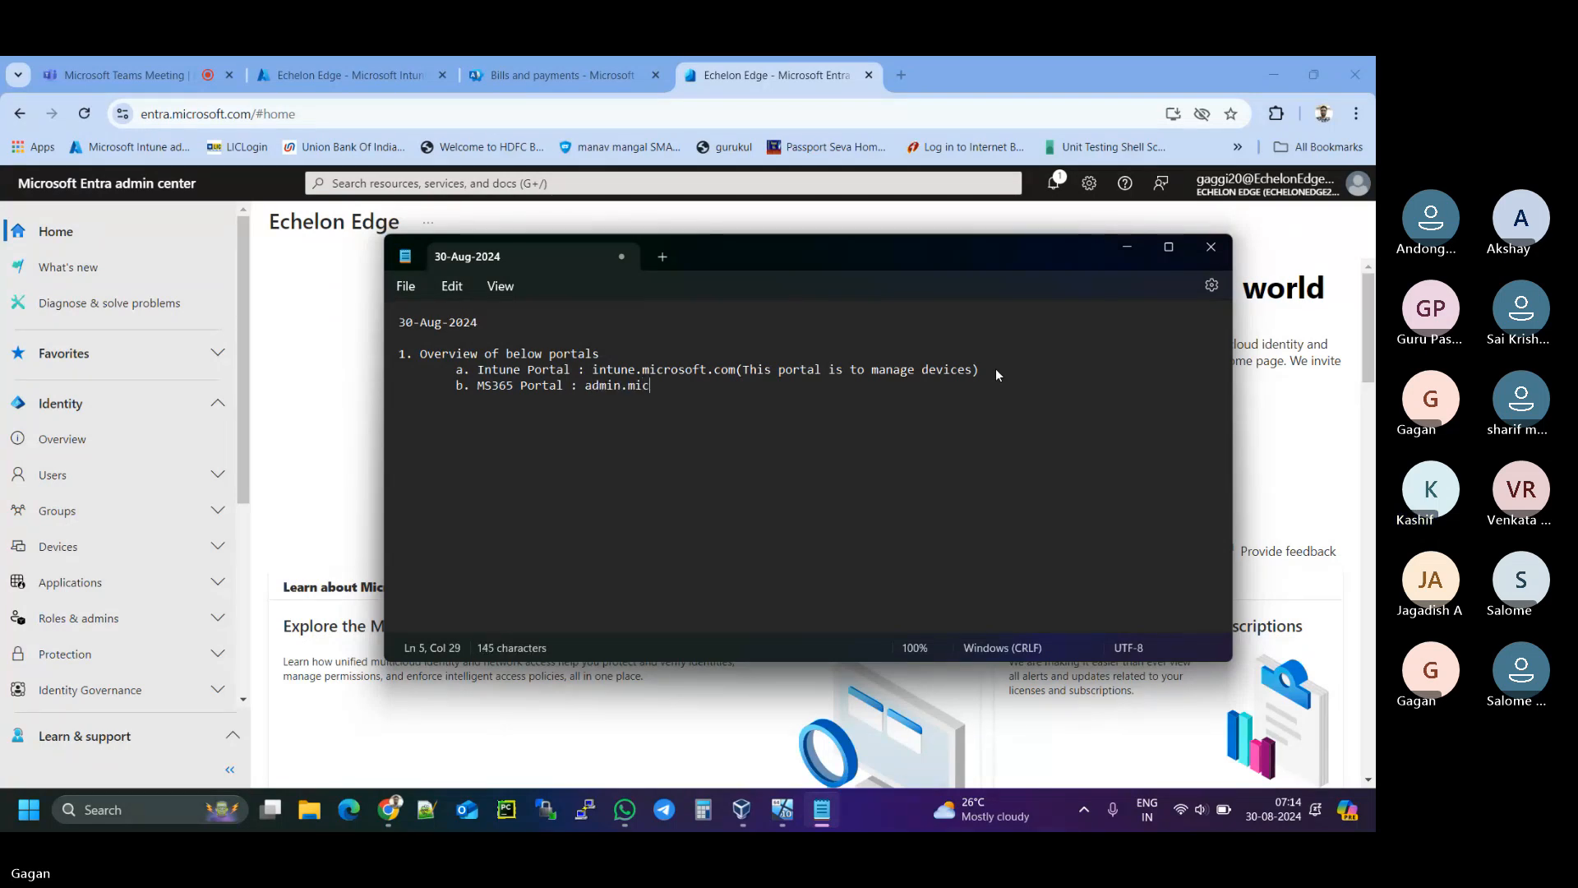
type("rosoft.om")
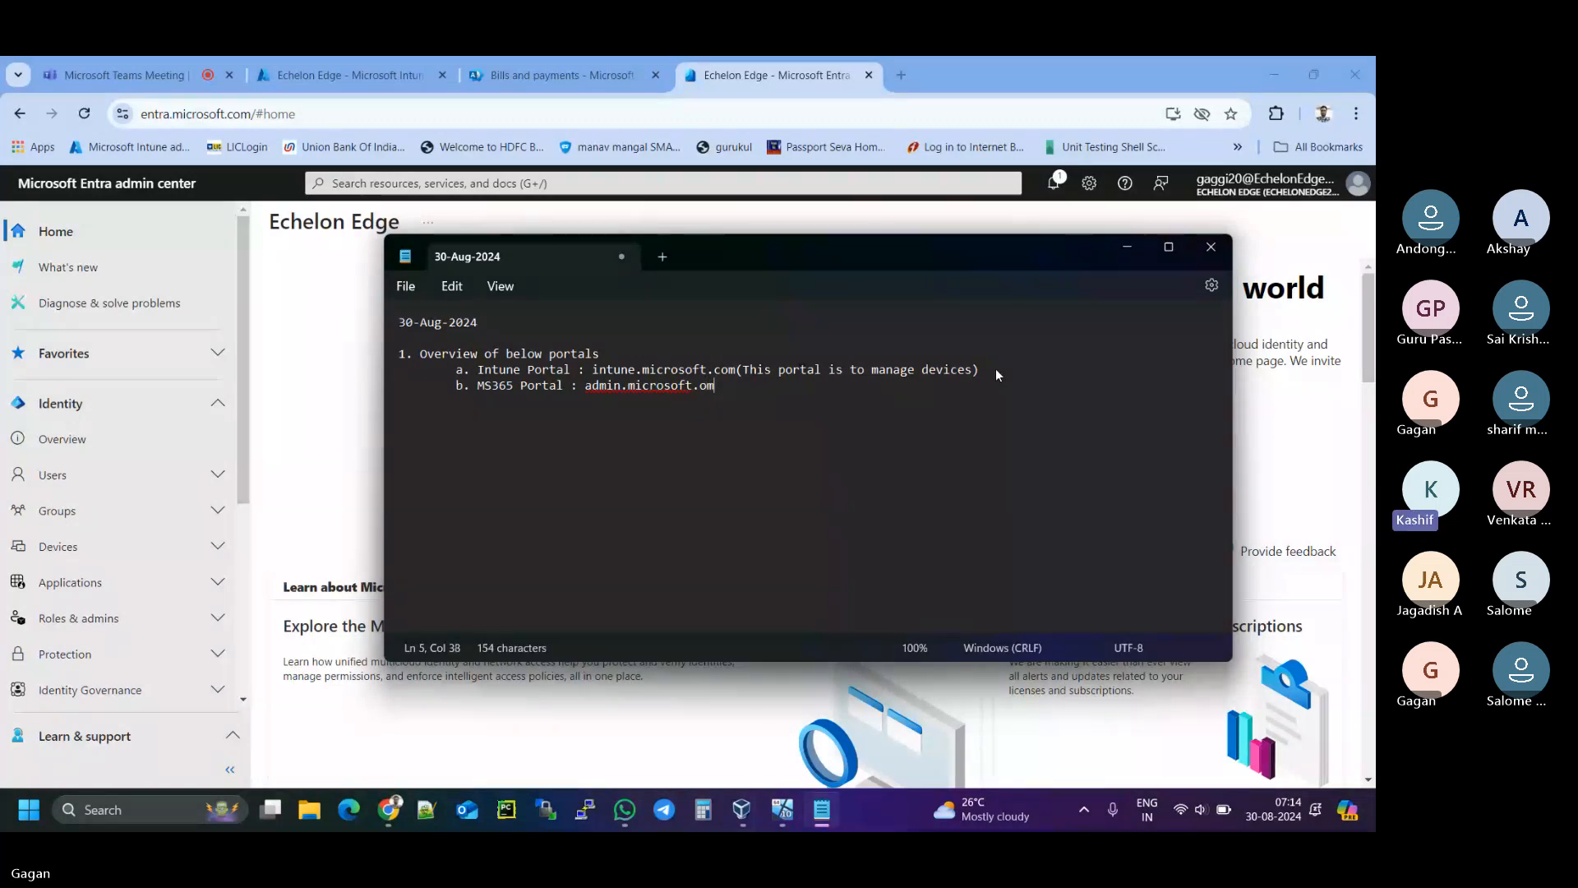
key("BackSpace")
key("BackSpace")
type("com(")
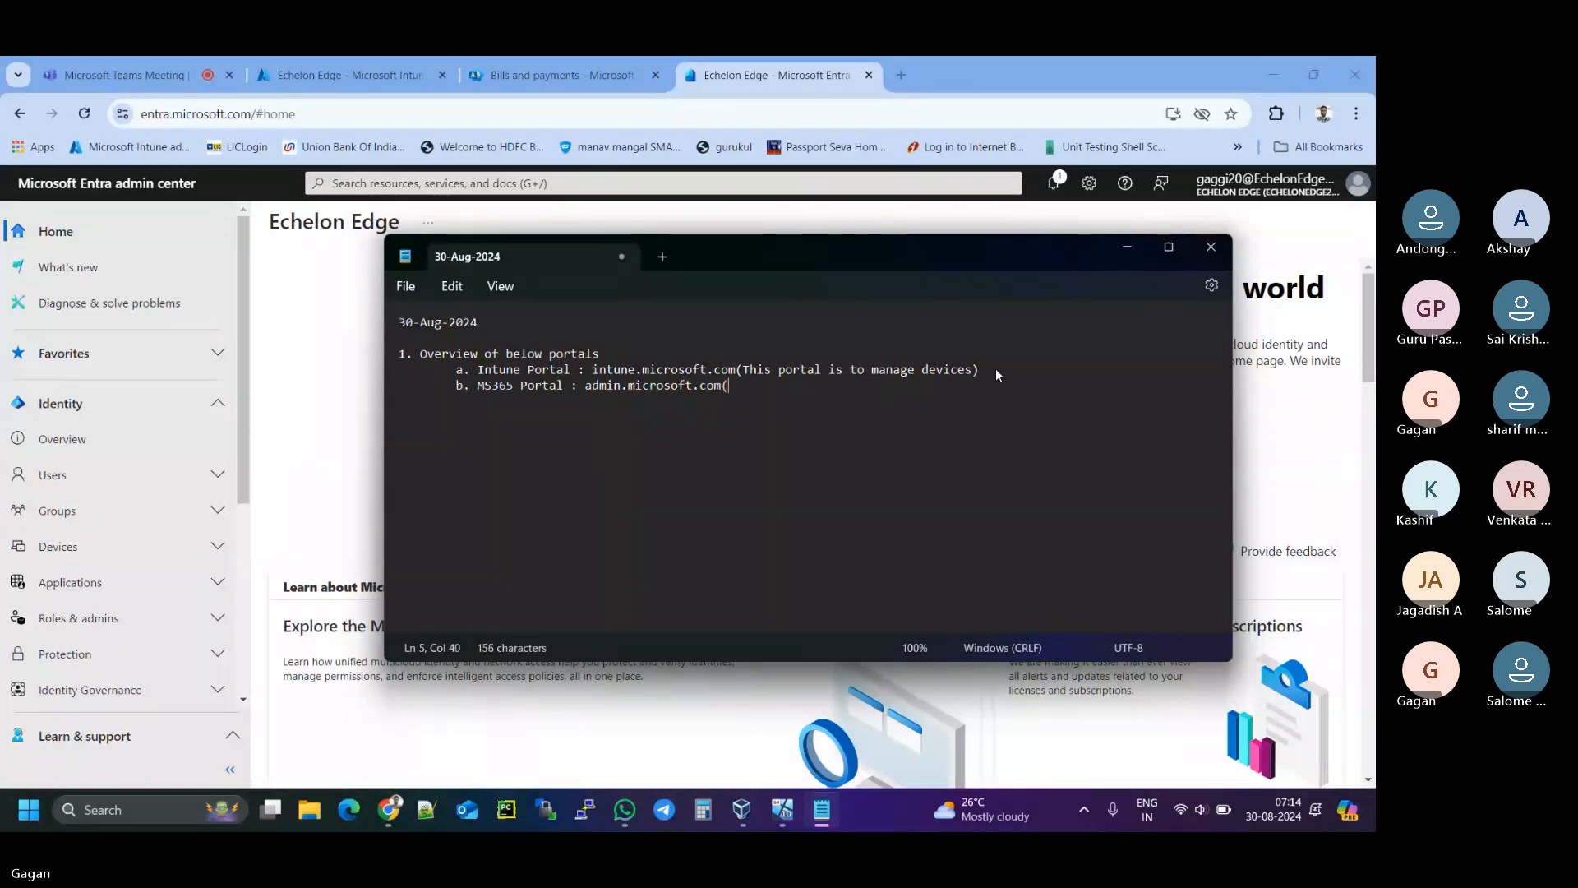
type("Tj")
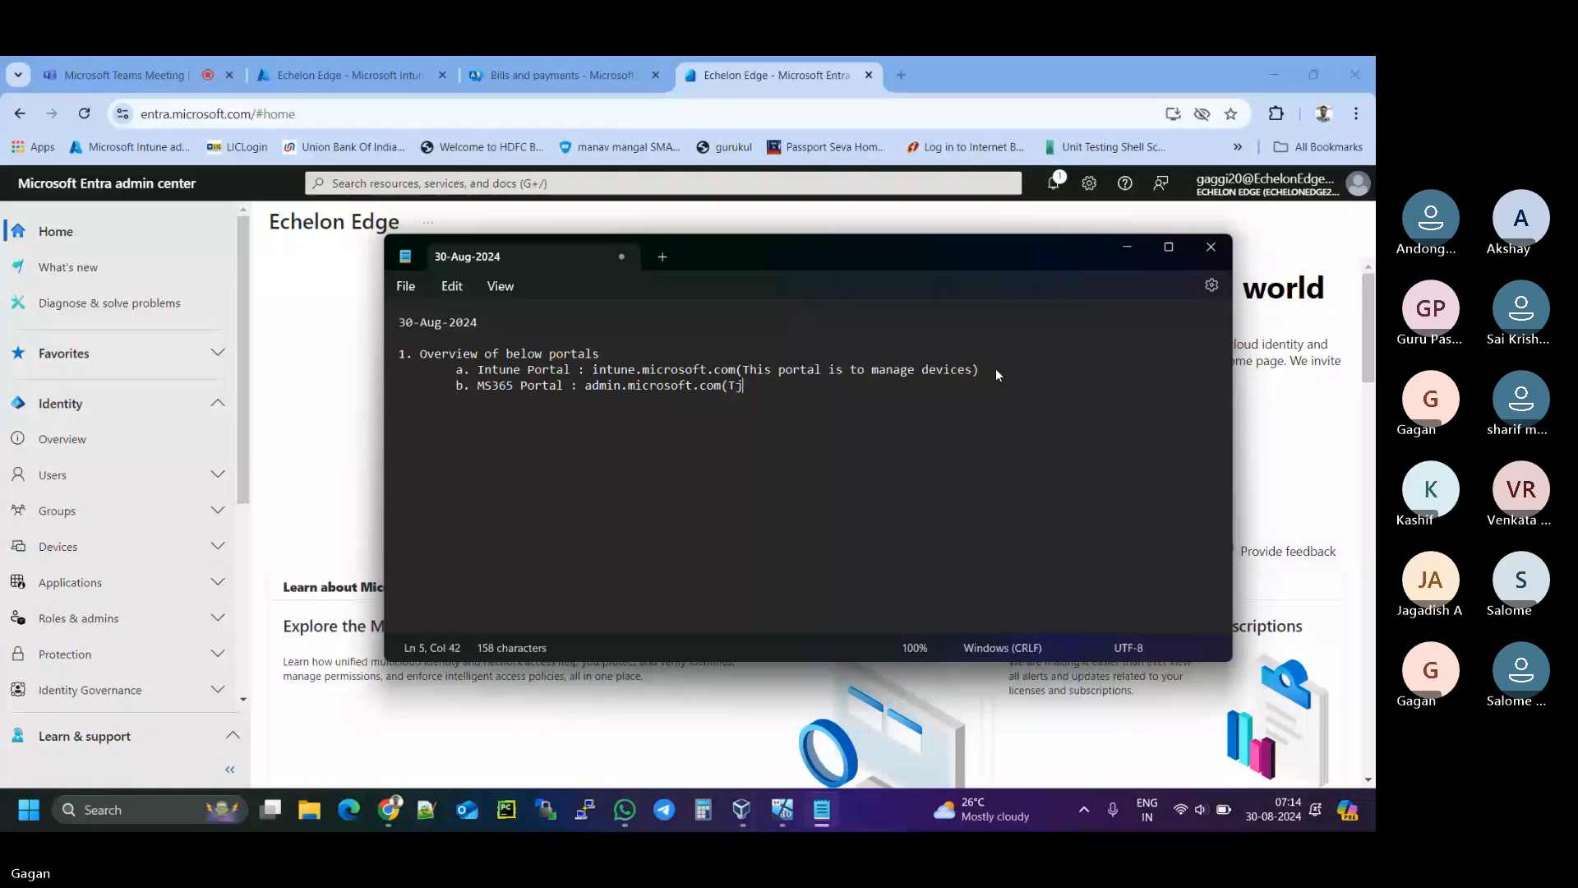
- Finish item b with '(This portal is for License management)' and start indented item 'c. ENTRA PO'
key("BackSpace")
type("his porta")
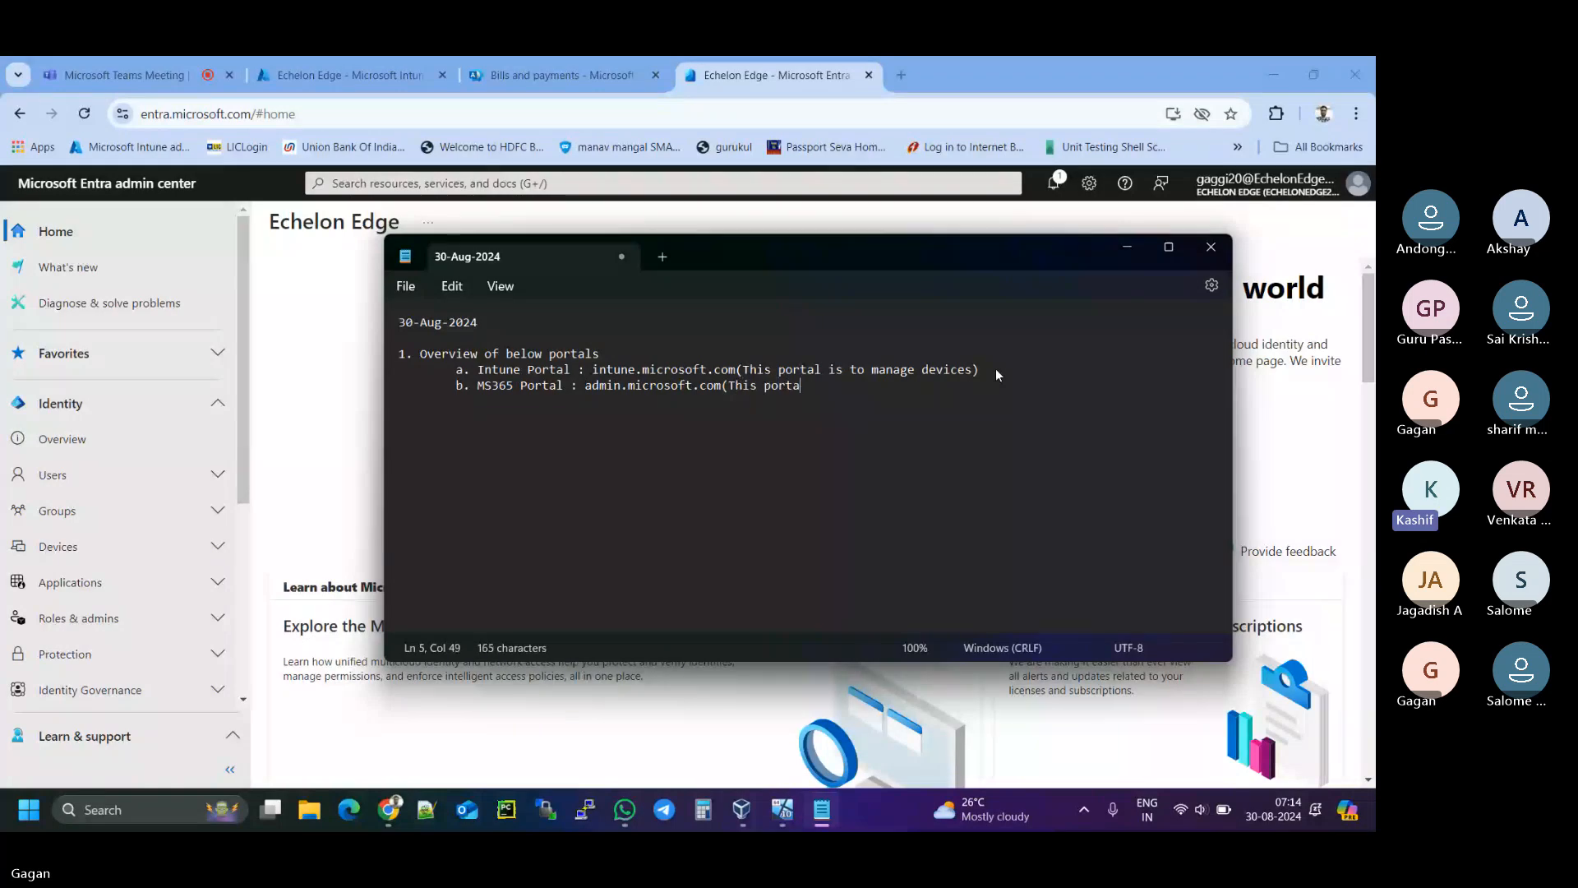
type("l is for Li")
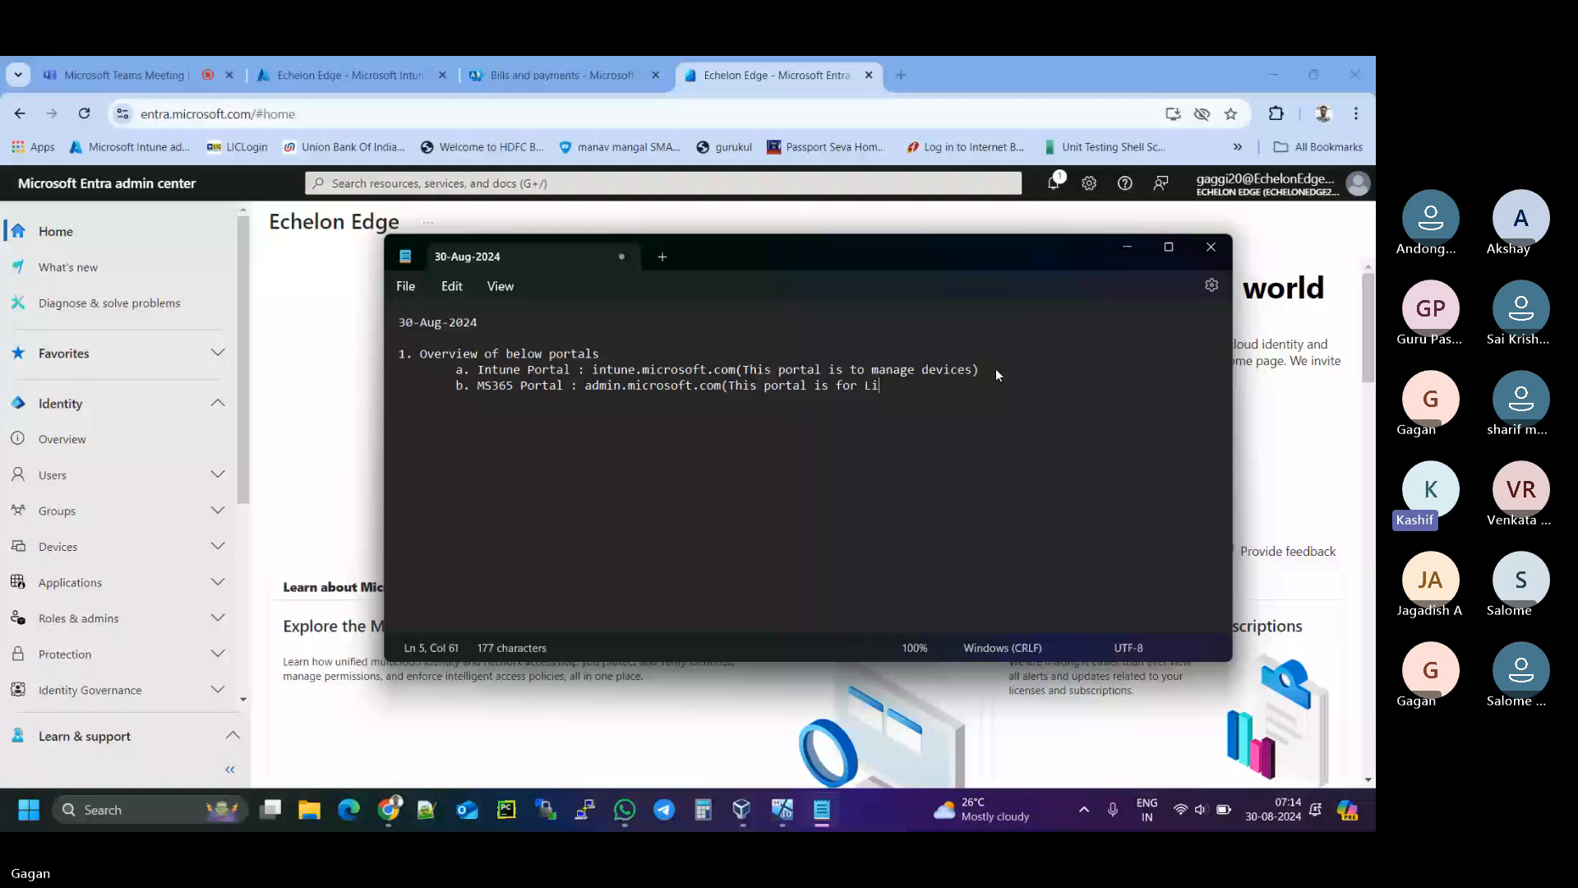
type("cense management")
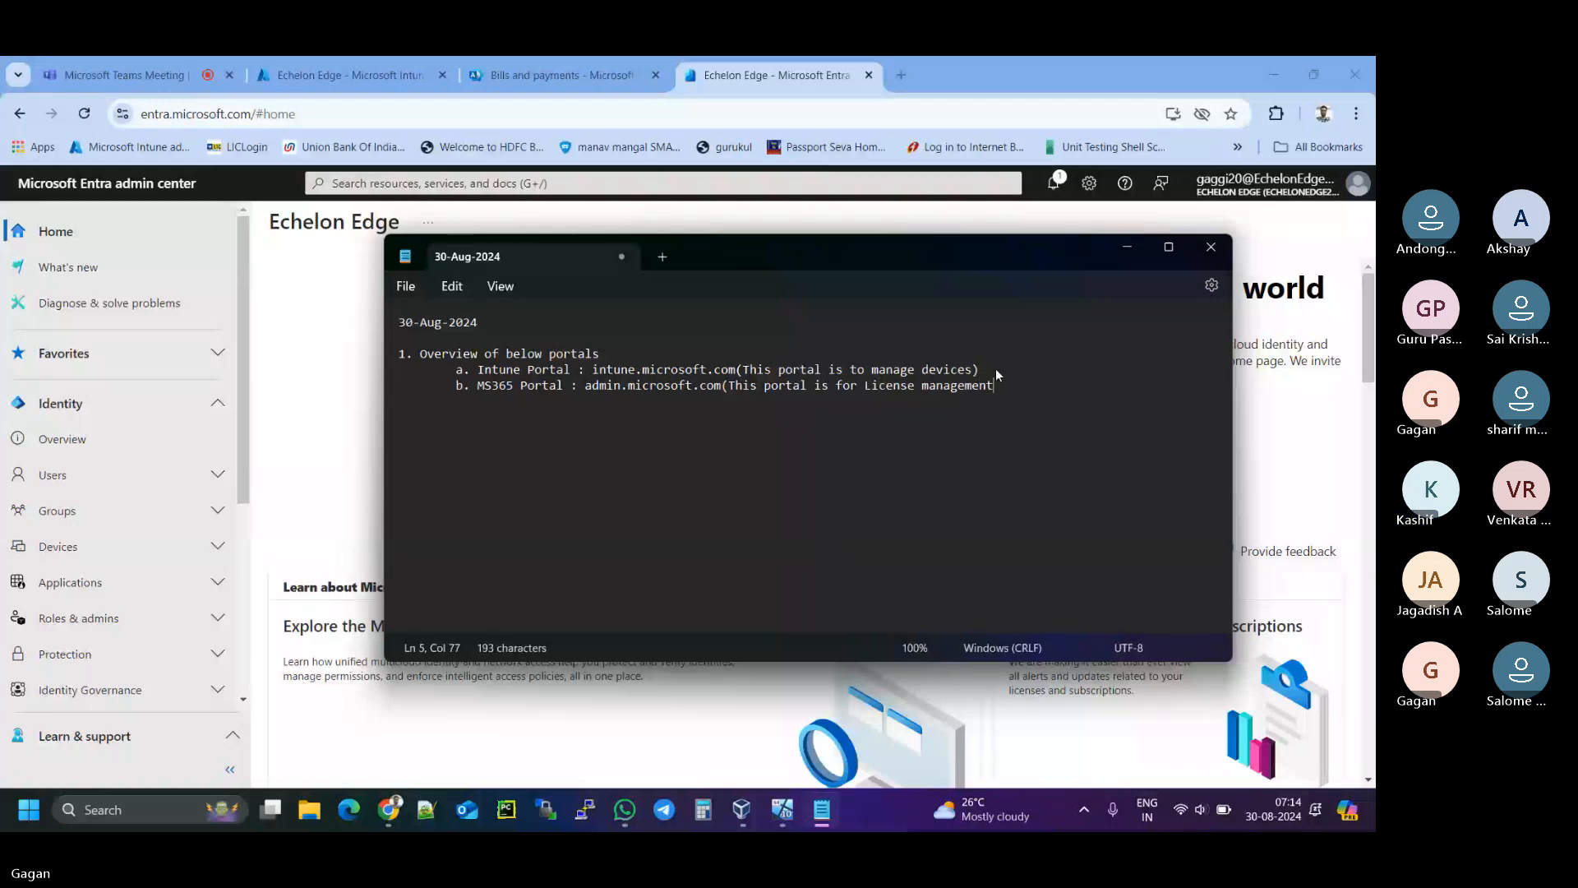
type(")")
key("Return")
key("Tab")
type("c.")
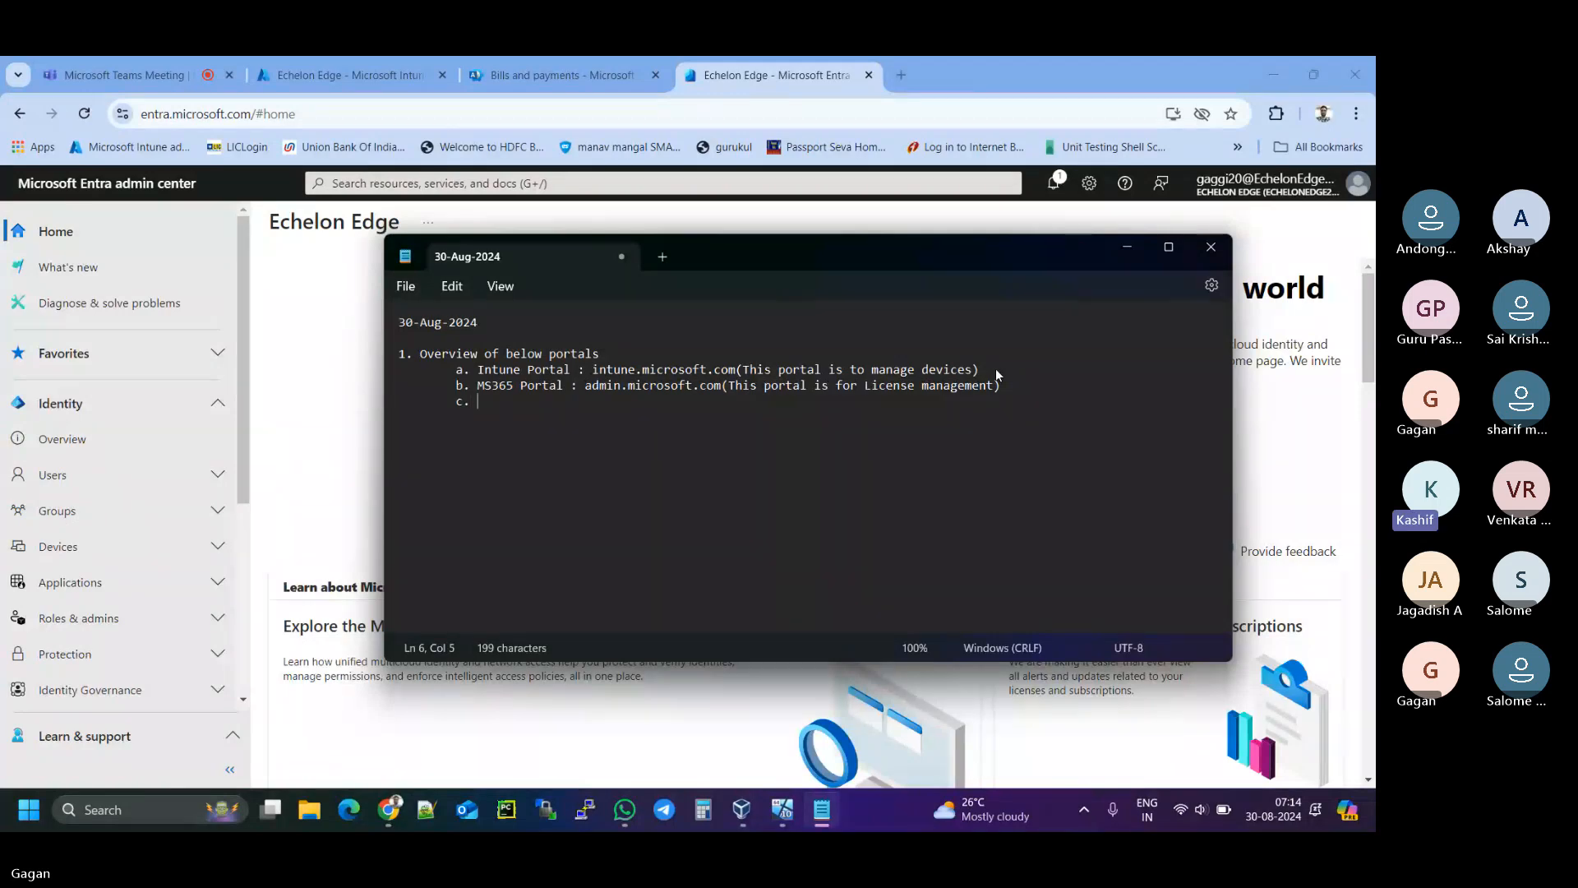
type(" ENTRA PO")
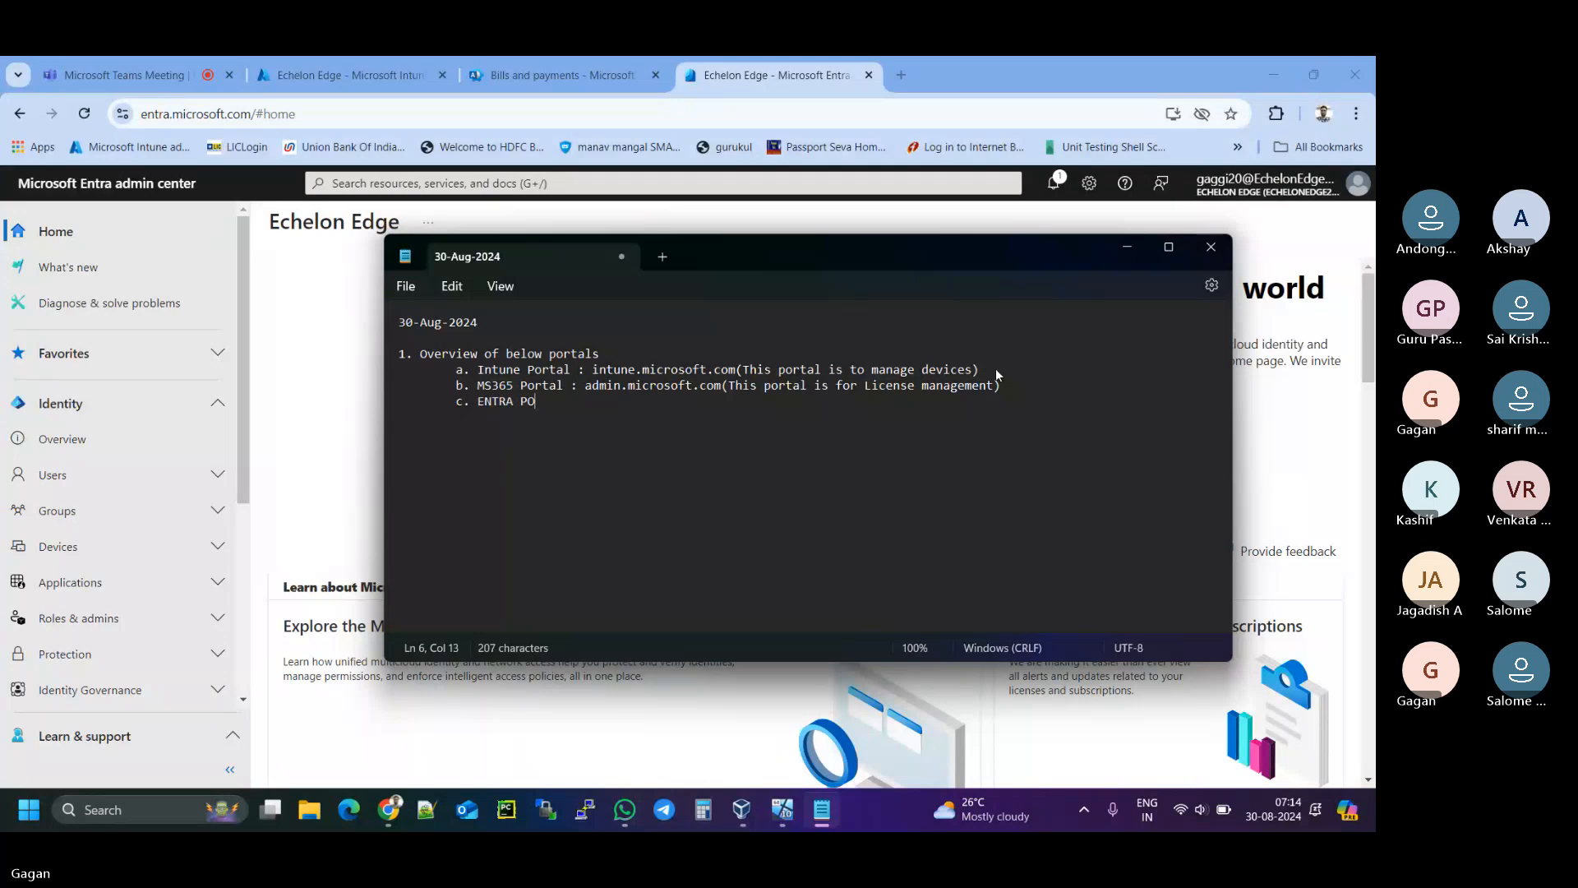
- Type 'ENTRA Portal : entra.microsoft.com(This portal is for', correcting 'THis' to 'This'
key("BackSpace")
type("ortal : ")
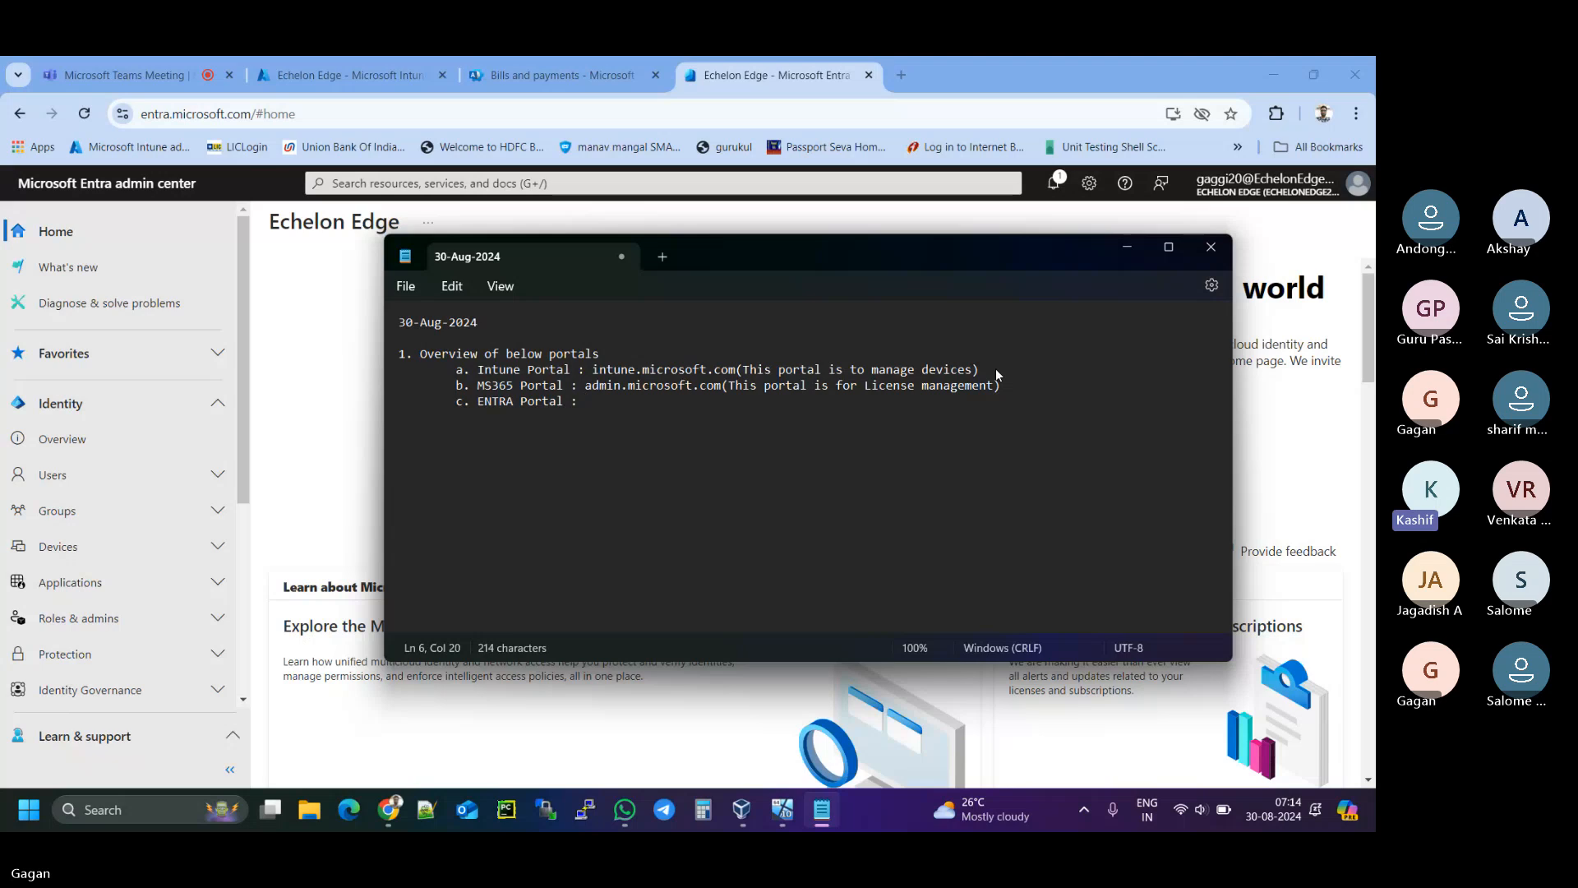
type("entra.microsoft.com")
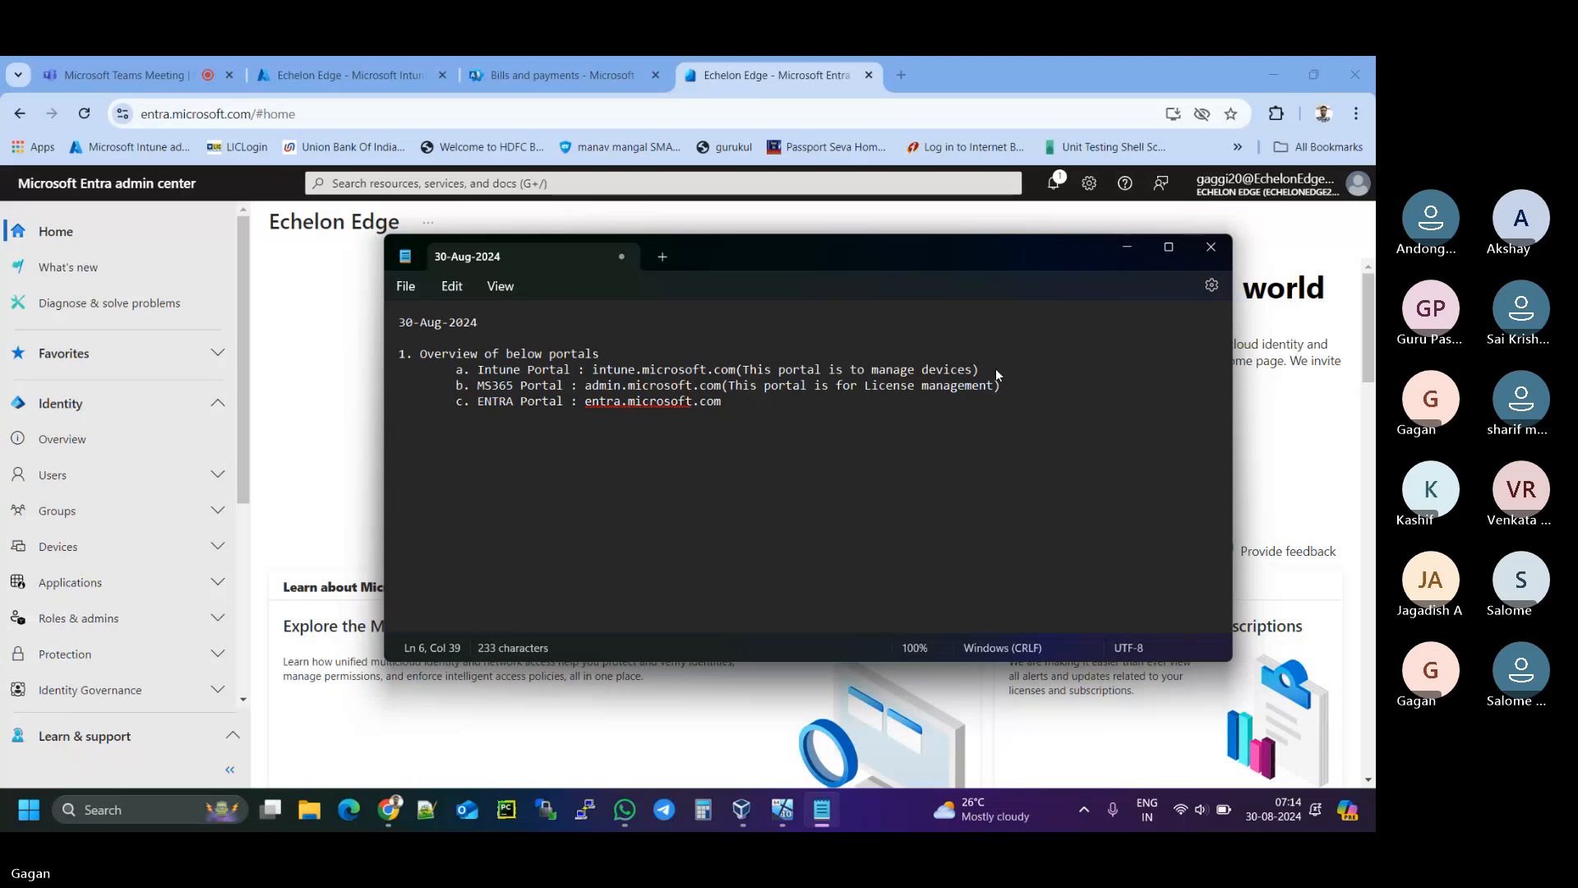
type("(THis portal is for")
right_click(749, 401)
left_click(742, 423)
- Finish the ENTRA description with 'user and device authentication)' and shift the Notepad window up-left
left_click(864, 403)
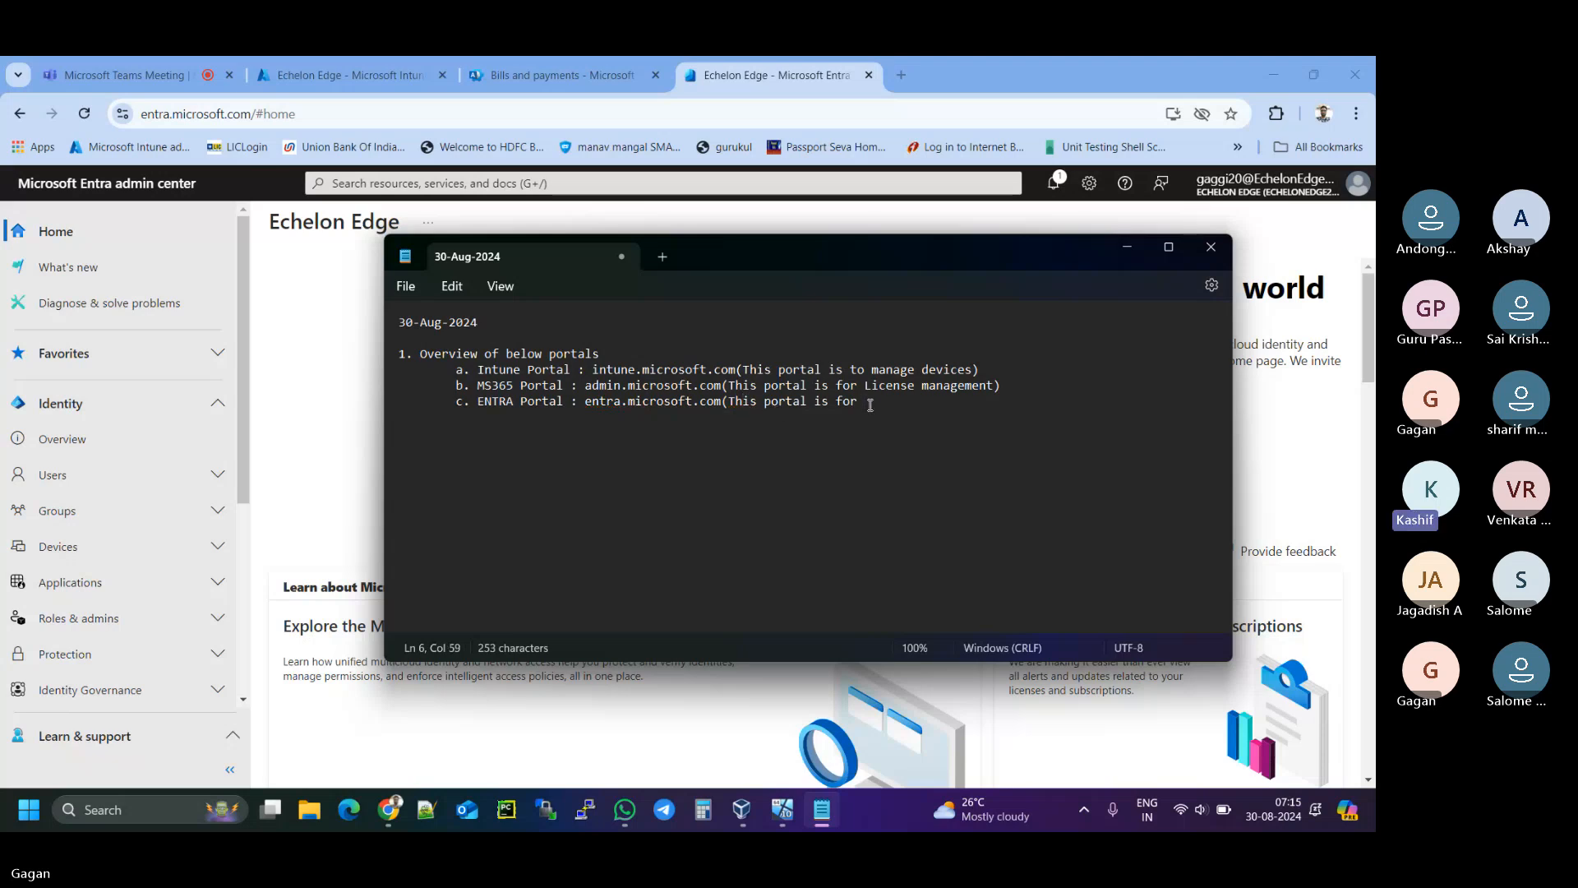
type("u")
type("ser authen")
key("BackSpace")
key("BackSpace")
key("BackSpace")
type("and devie")
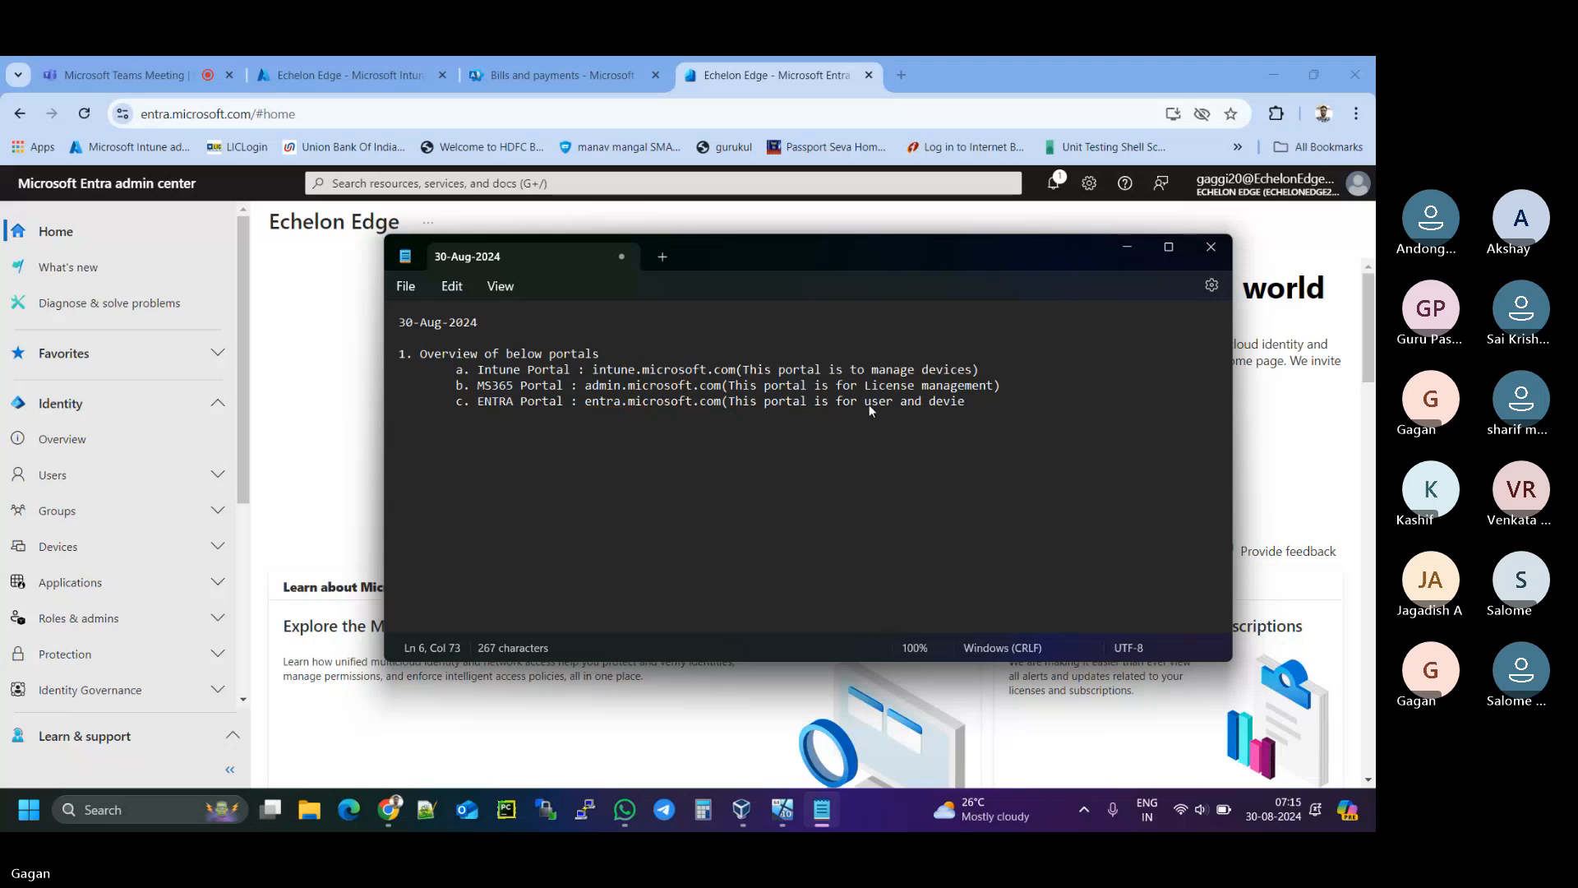
key("BackSpace")
type("ce authentication")
type(")")
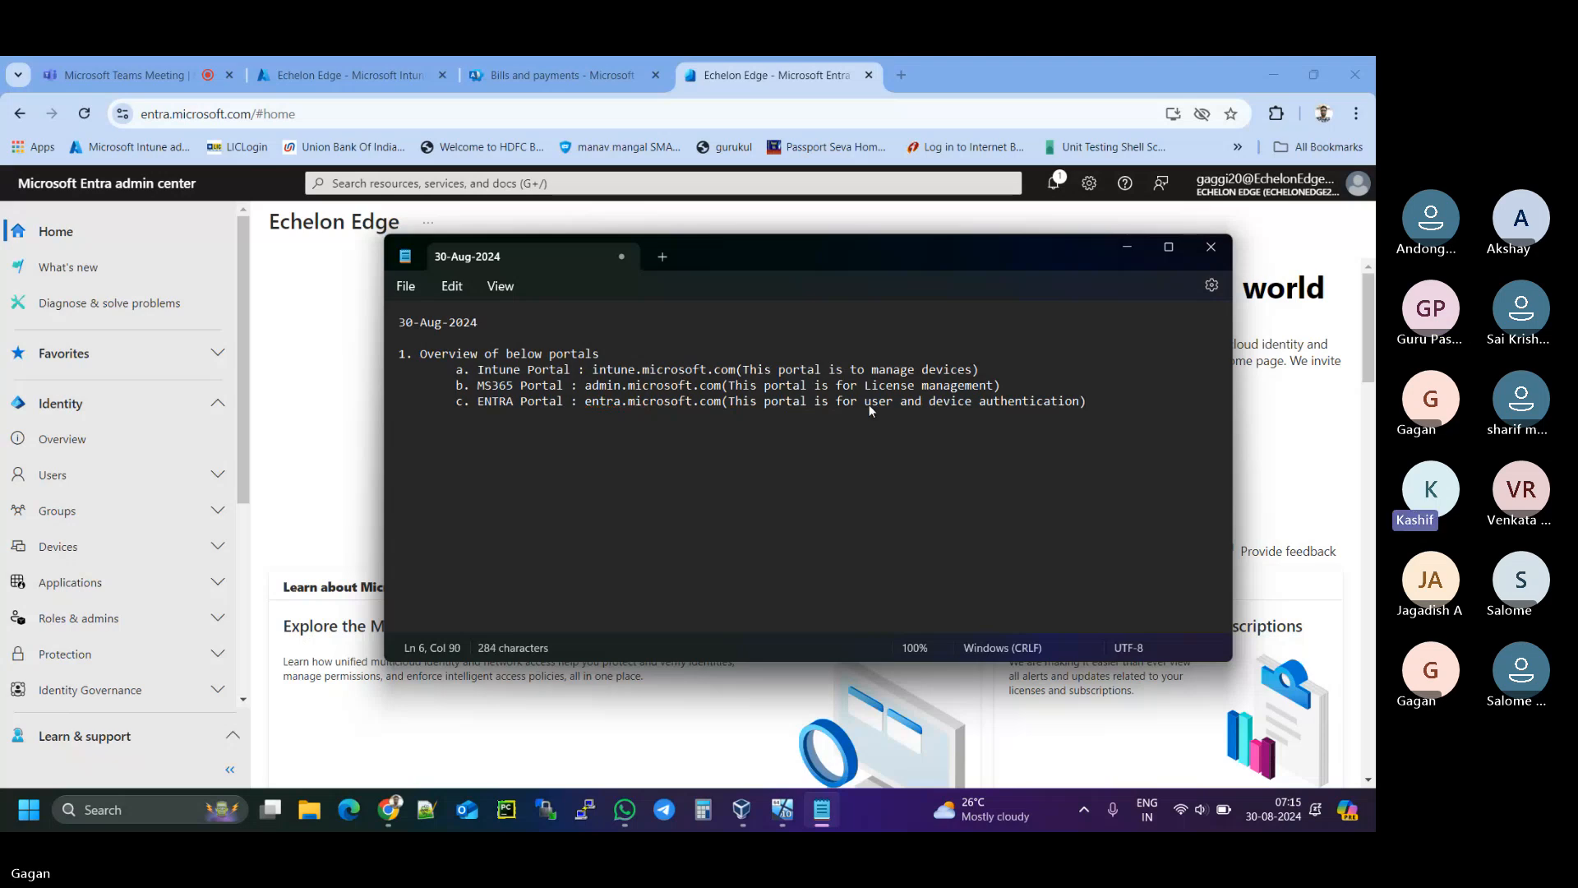
left_click_drag(778, 253, 677, 222)
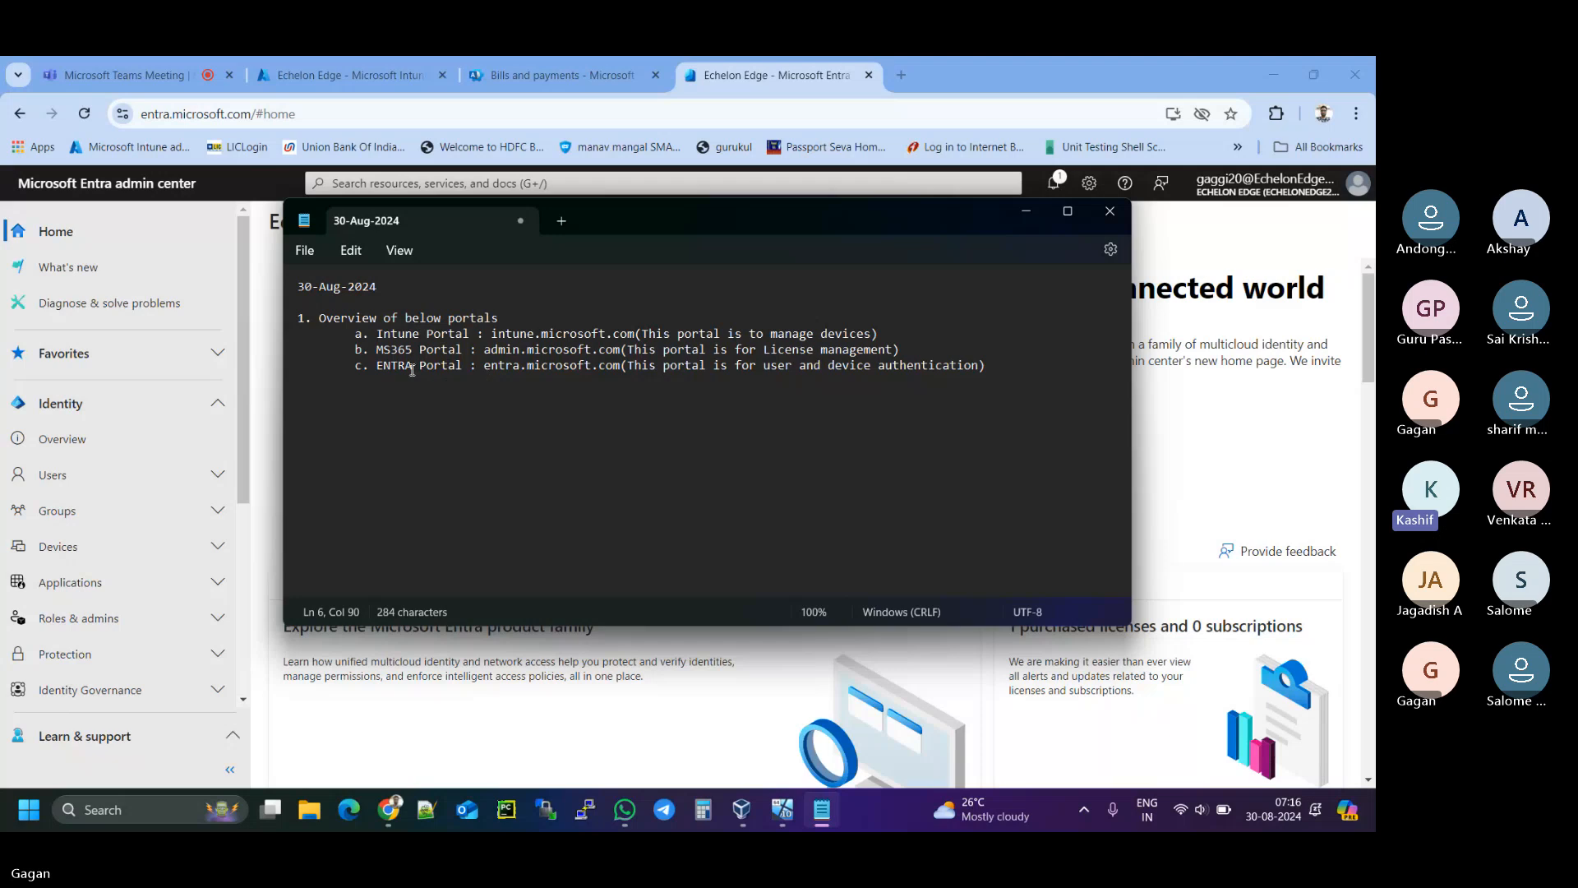
- Briefly highlight 'ENTRA Portal', toggle sound mute off and on, then add line breaks after item c
left_click_drag(380, 367, 465, 367)
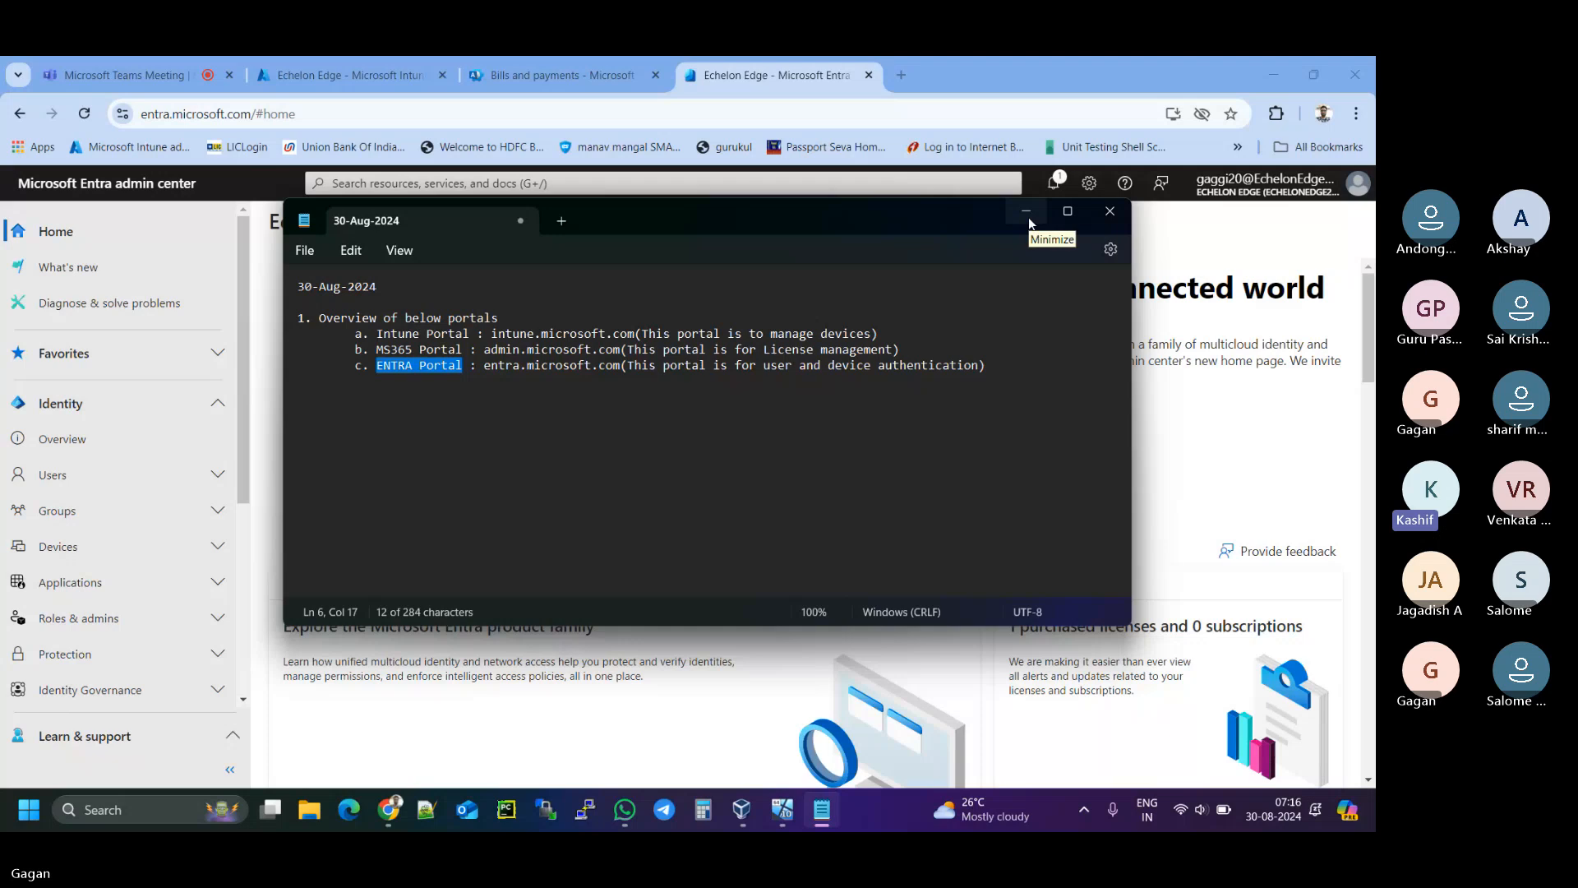
left_click(796, 367)
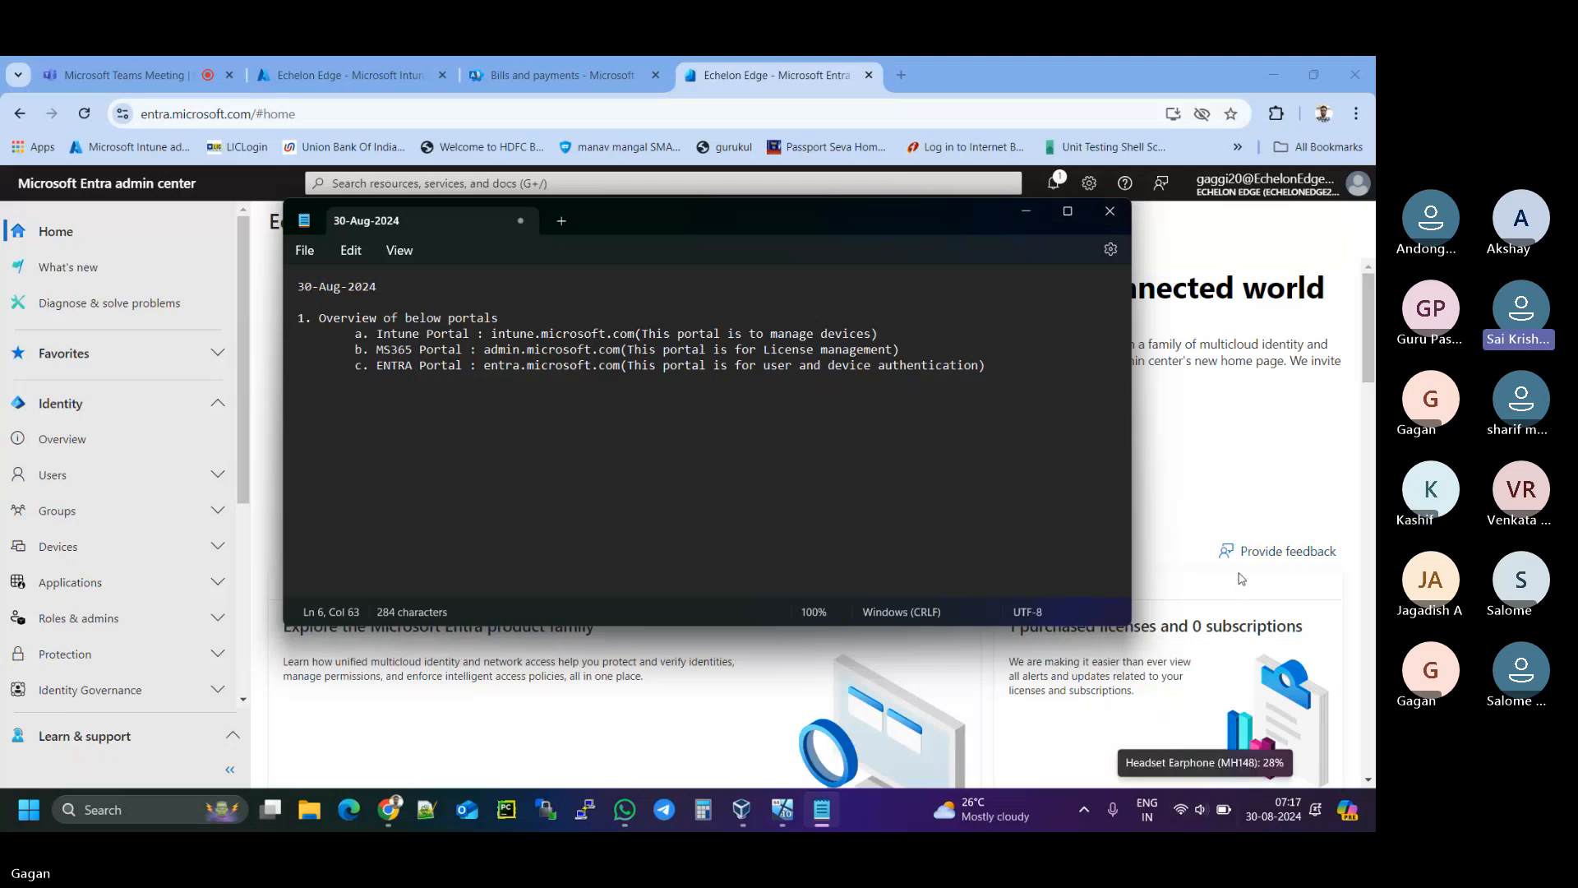
key("XF86AudioMute")
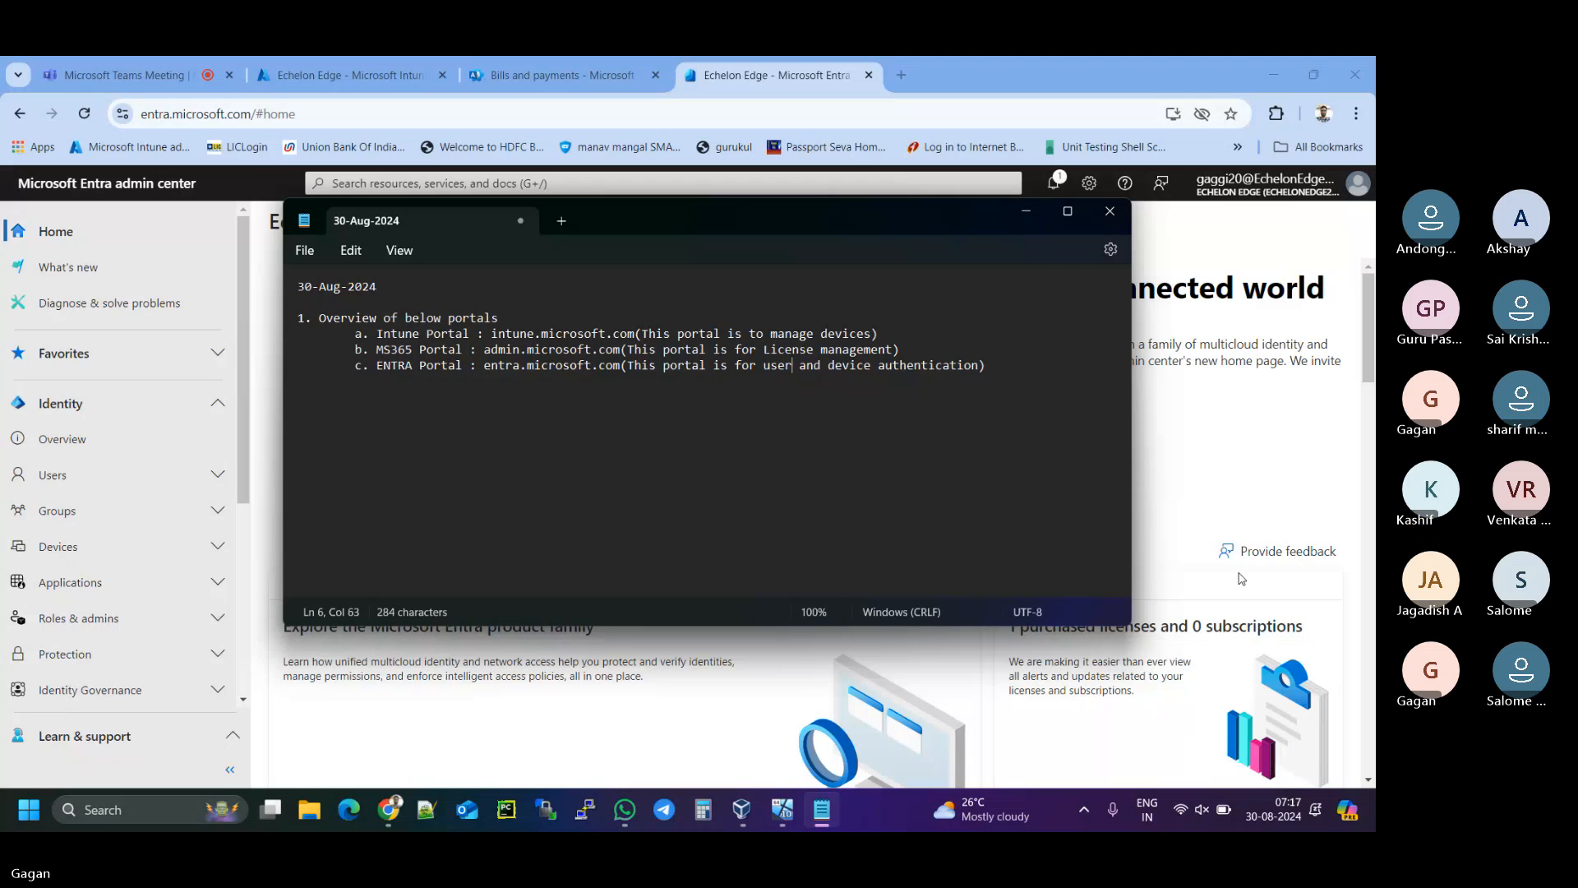
key("XF86AudioMute")
key("XF86AudioMute")
key("Return")
key("Return")
- Type the tenant's onmicrosoft.com domain on a new line below the portal list
left_click_drag(828, 234, 844, 286)
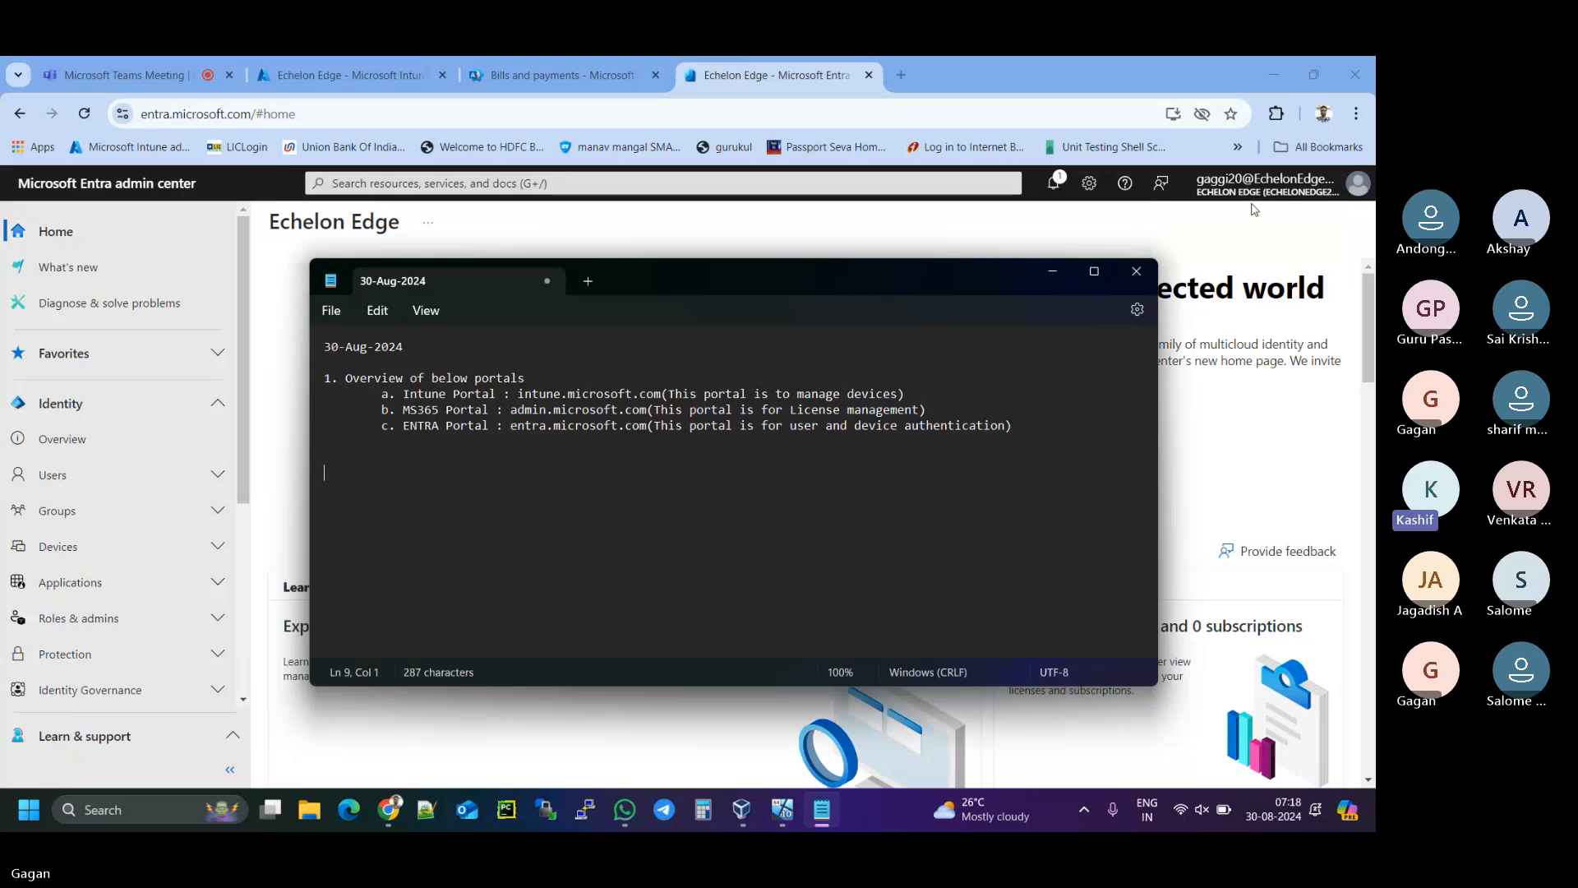
mouse_move(1262, 193)
type("xh")
type("chel")
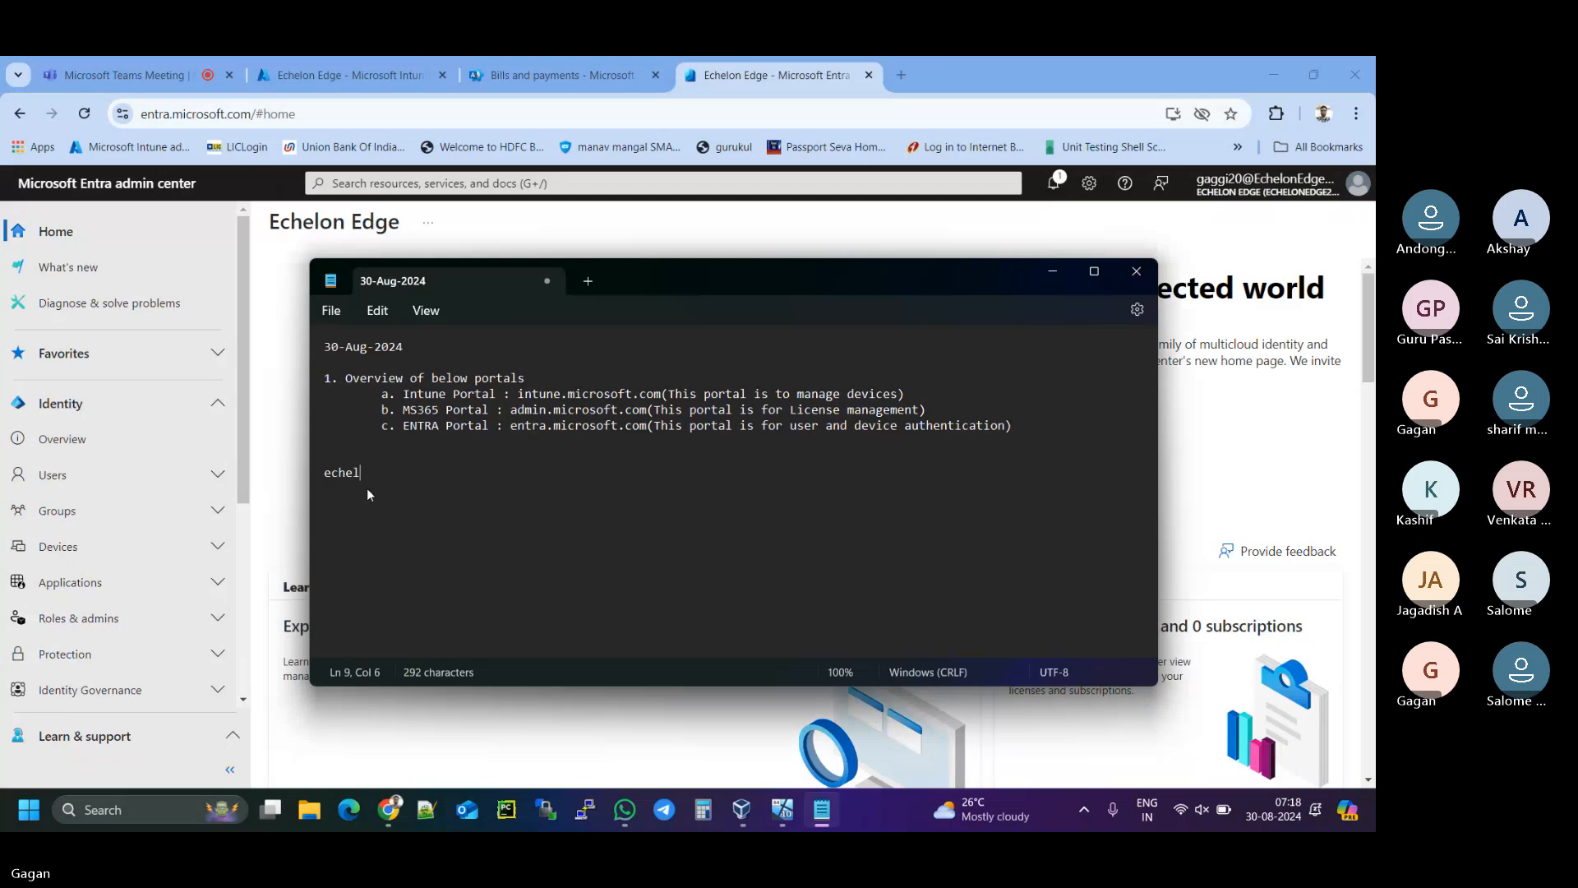
type("onedge.on")
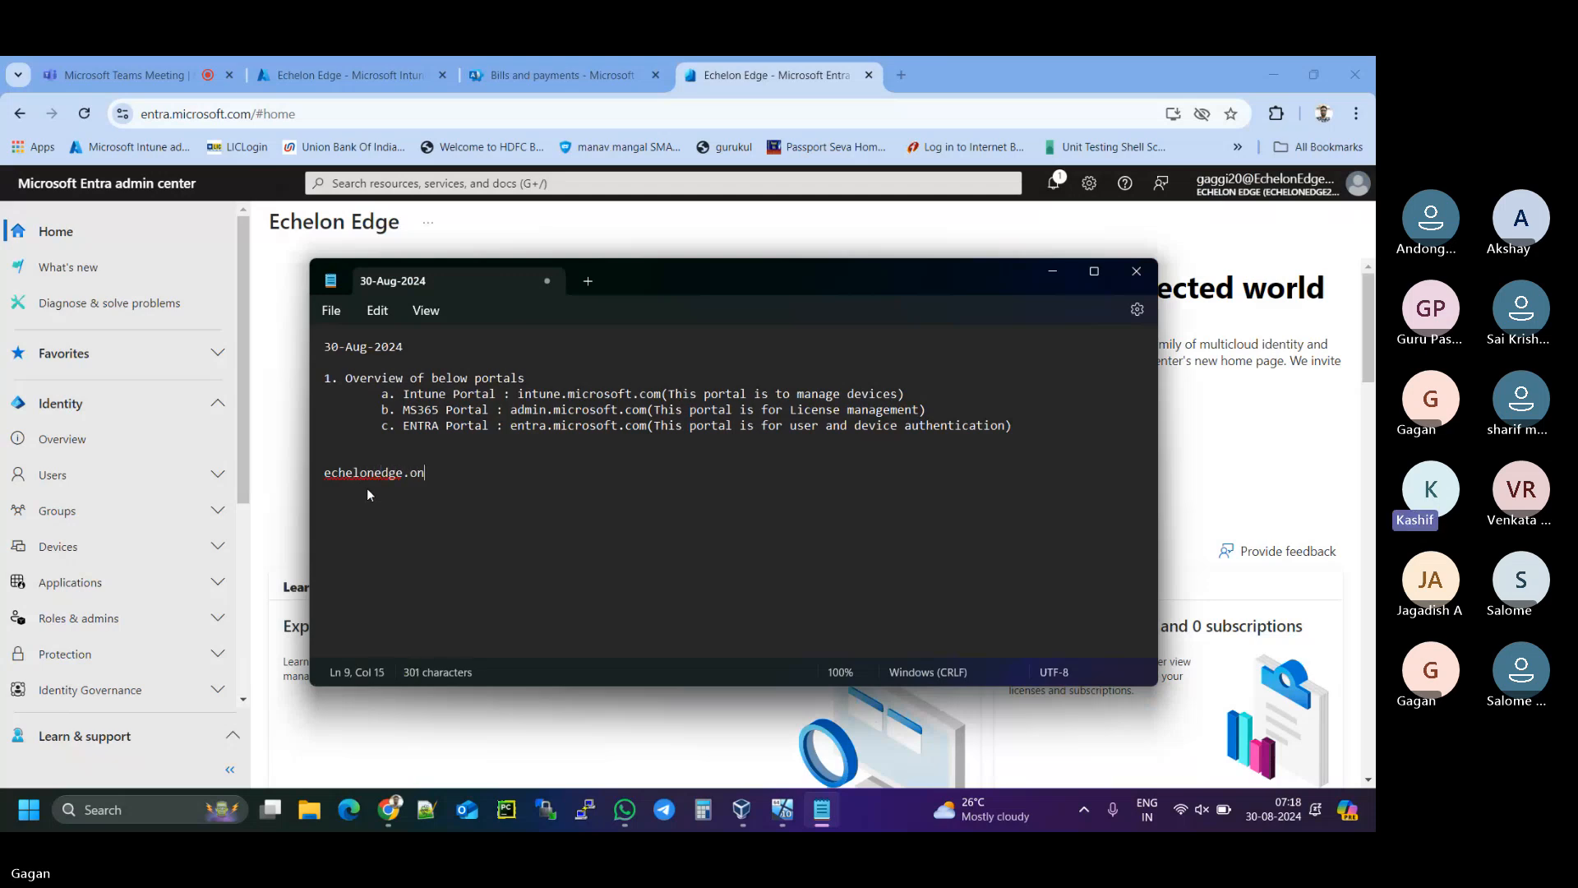
key("BackSpace")
key("BackSpace")
key("BackSpace")
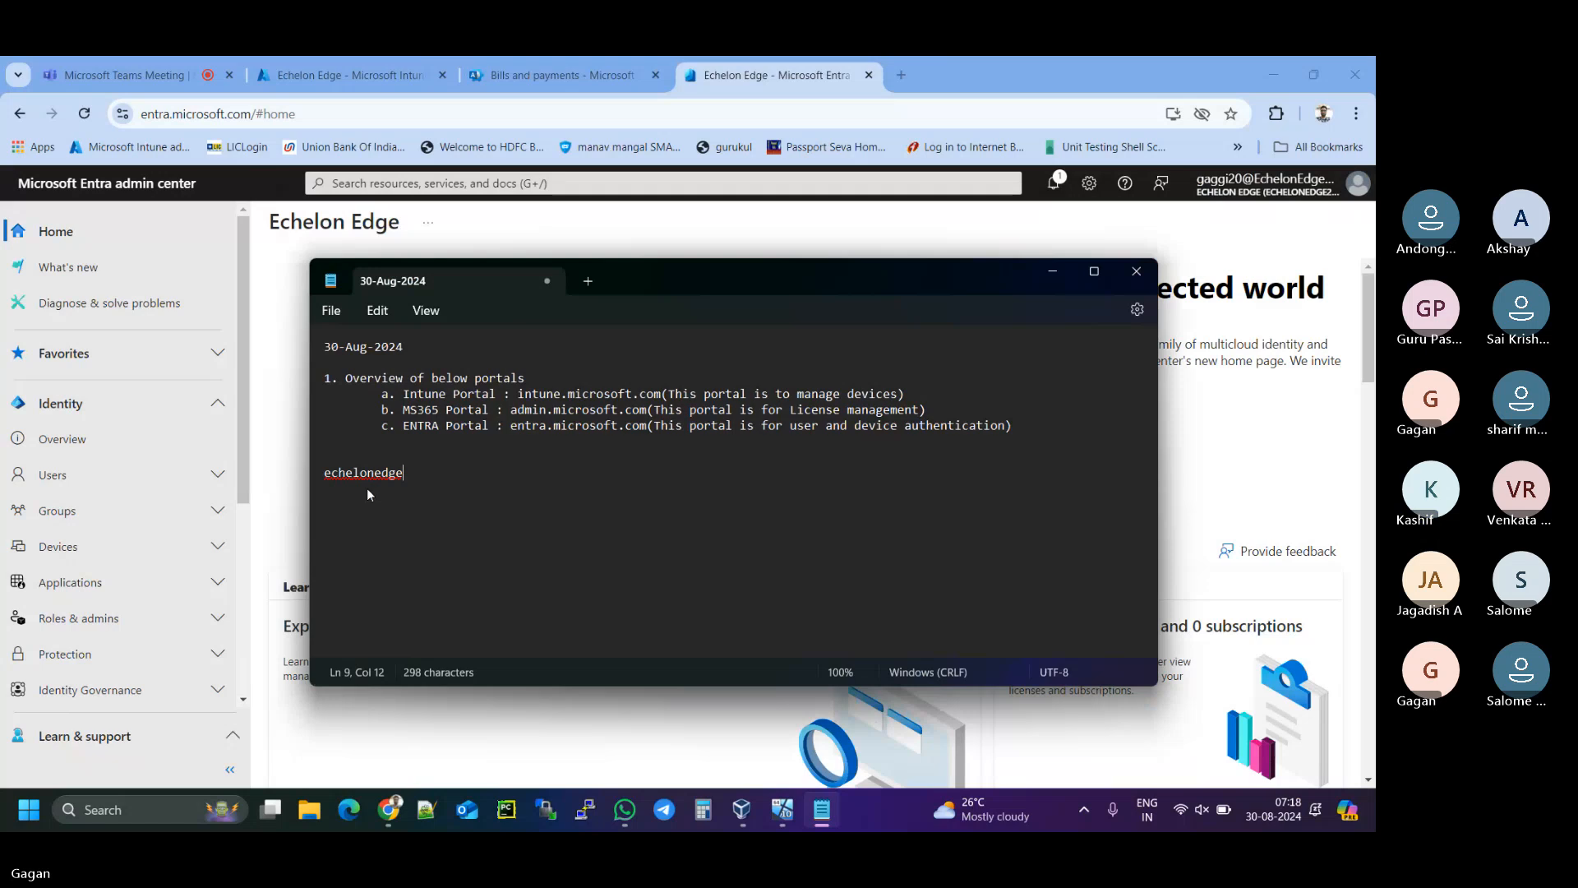
type("20.onmicrosof")
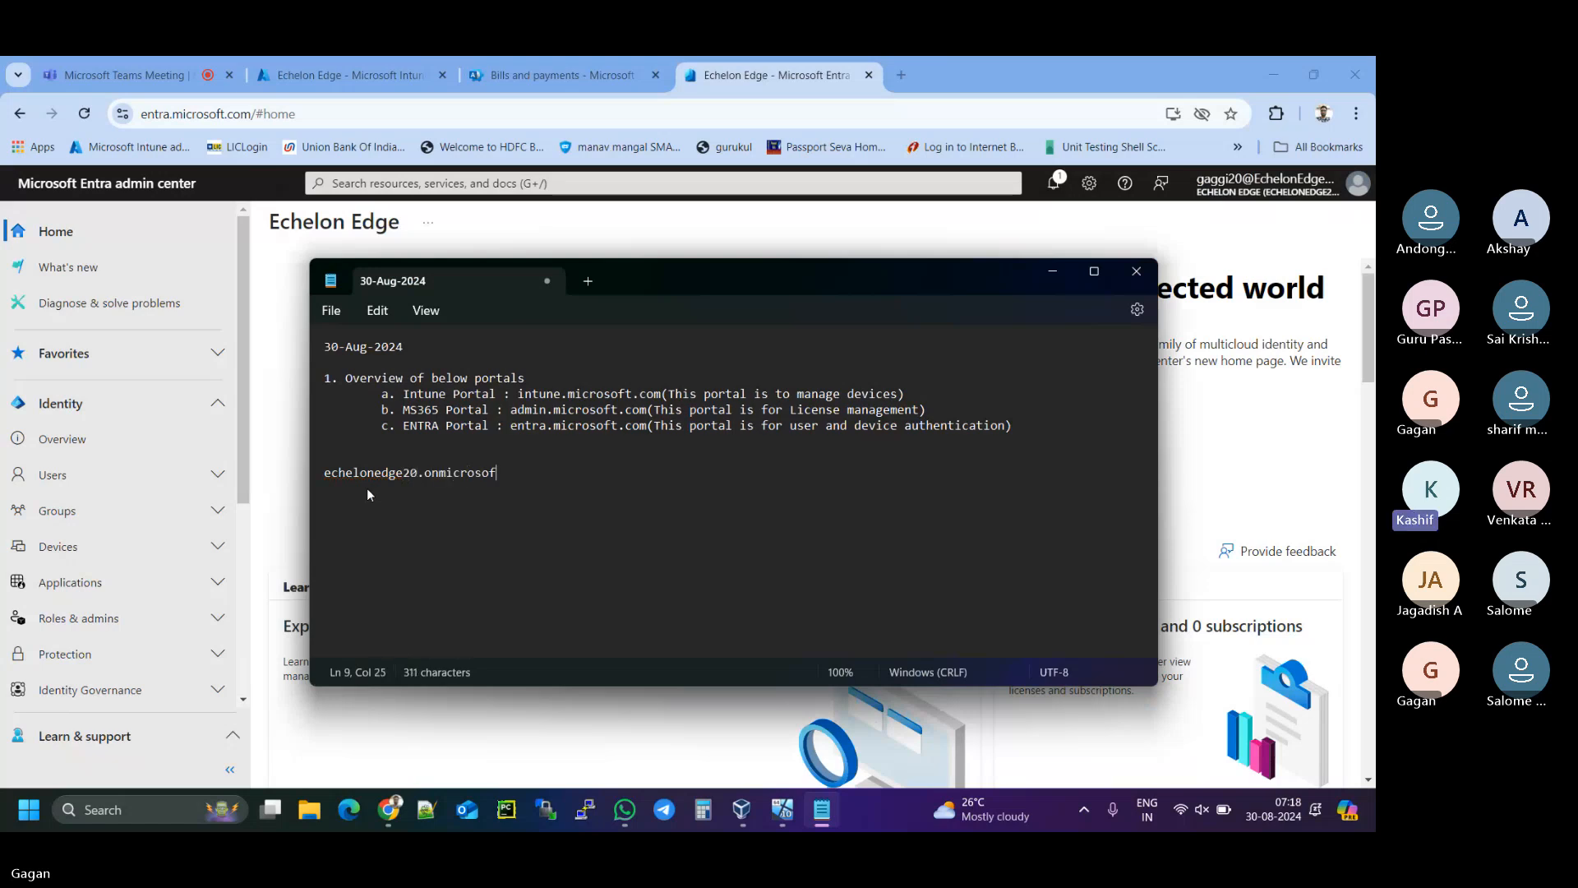
type("t.com")
- In a new tab, search Google for GoDaddy and open the official GoDaddy India website
left_click(900, 75)
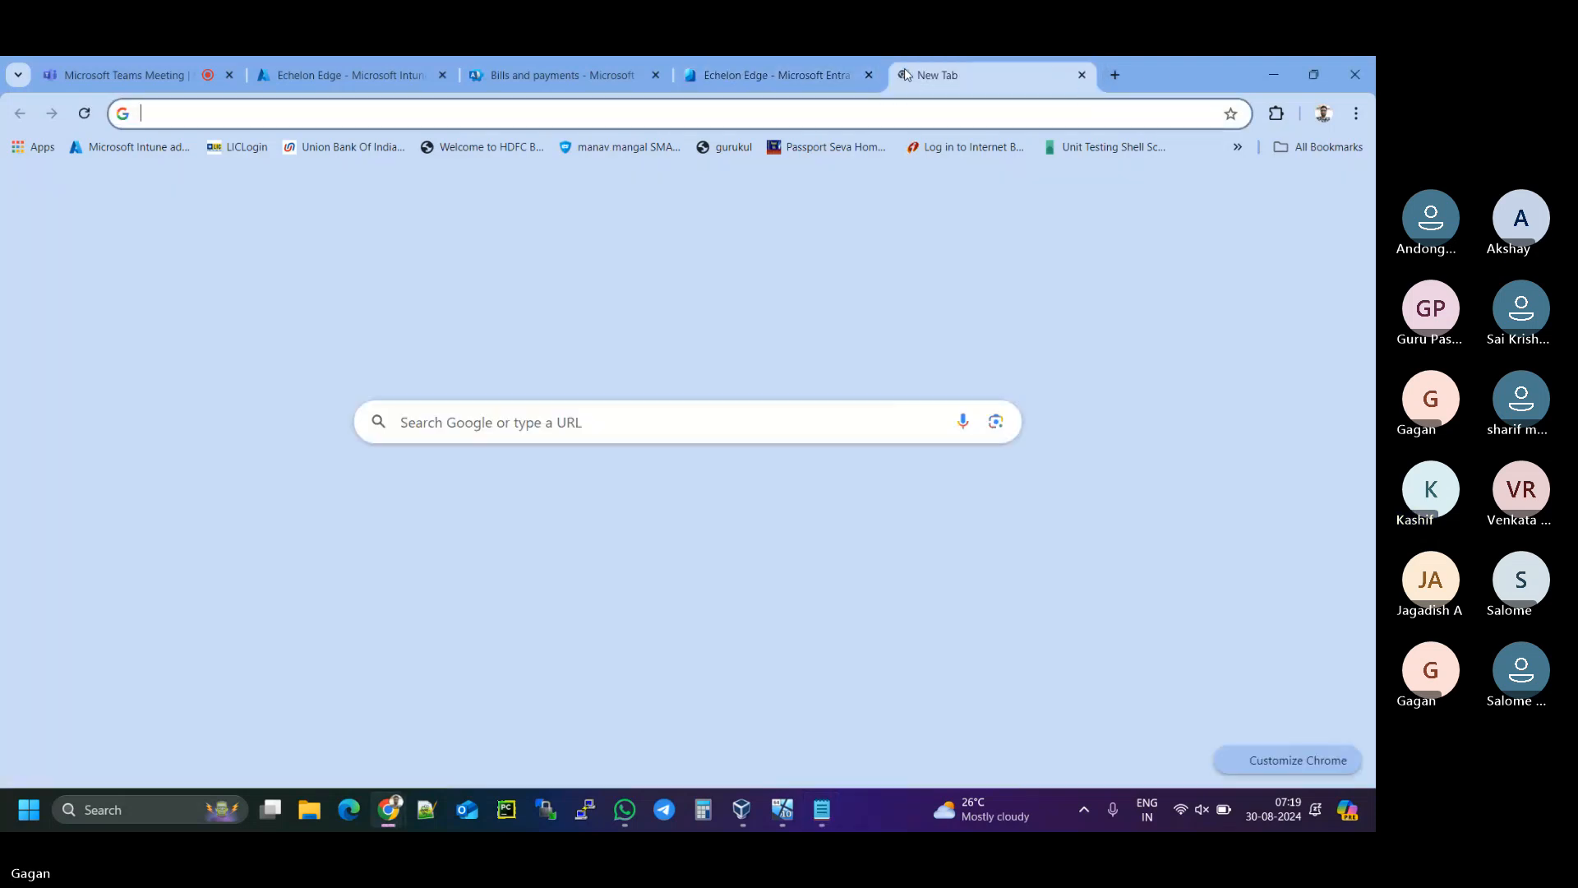
left_click(882, 111)
type("g")
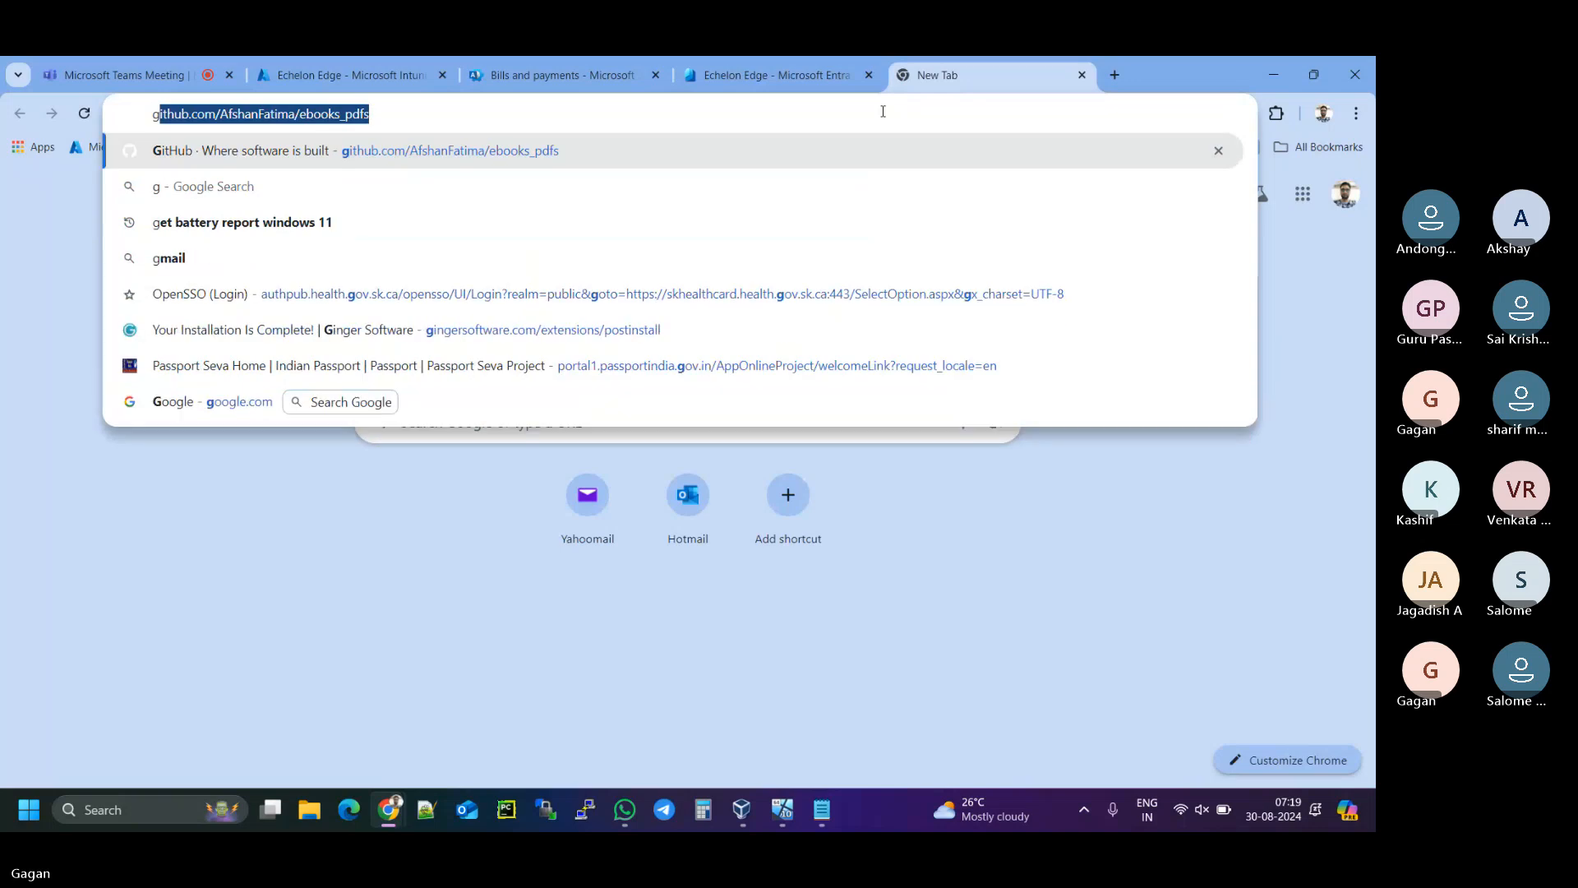
type("odaday")
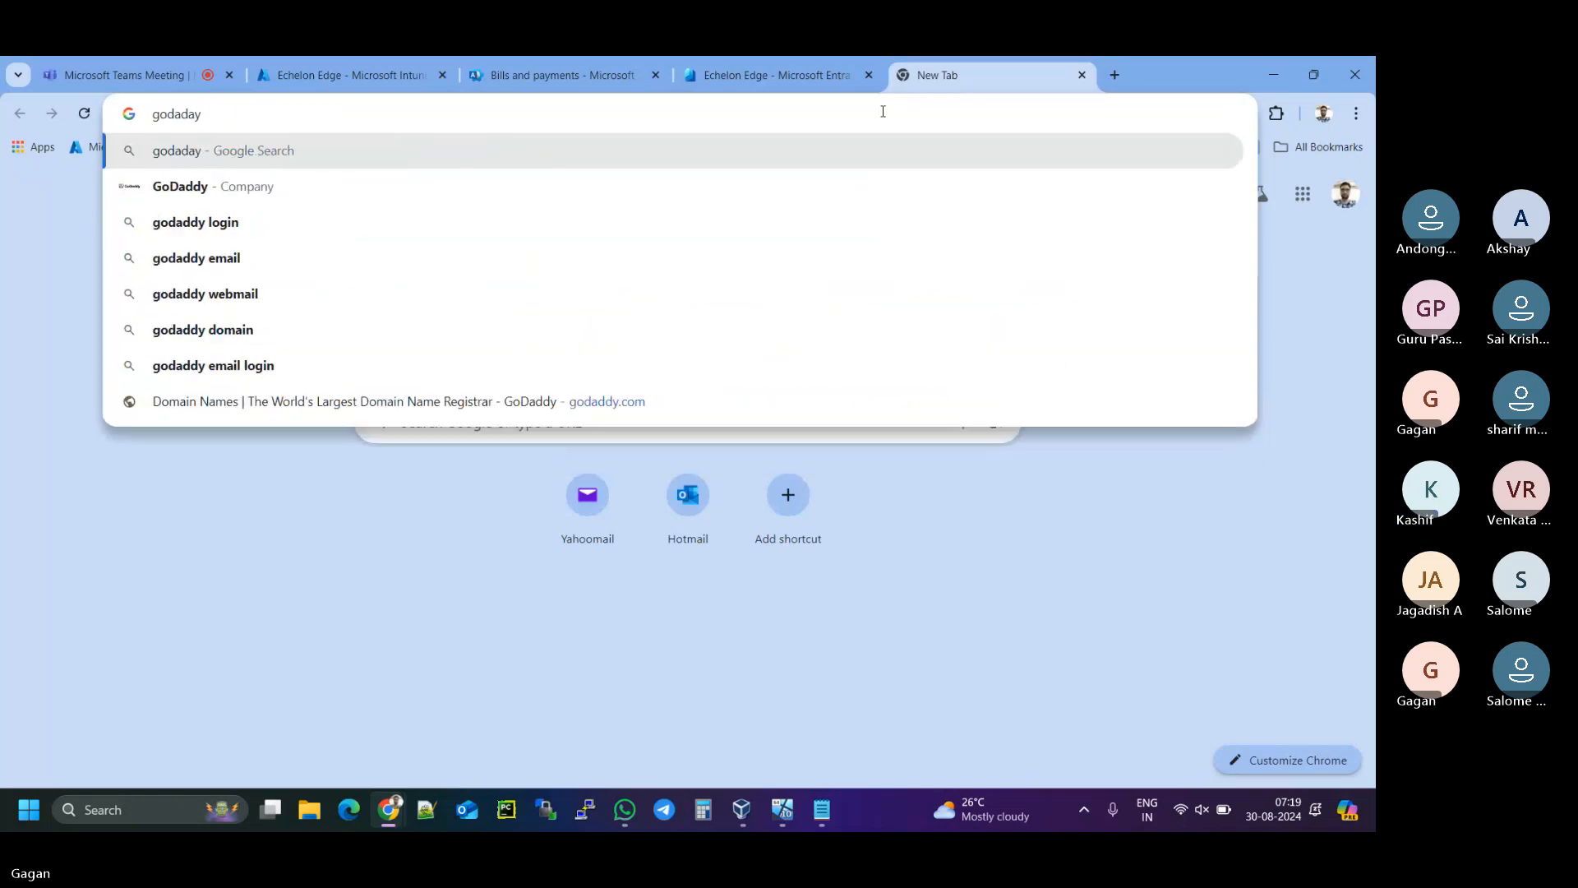
key("Down")
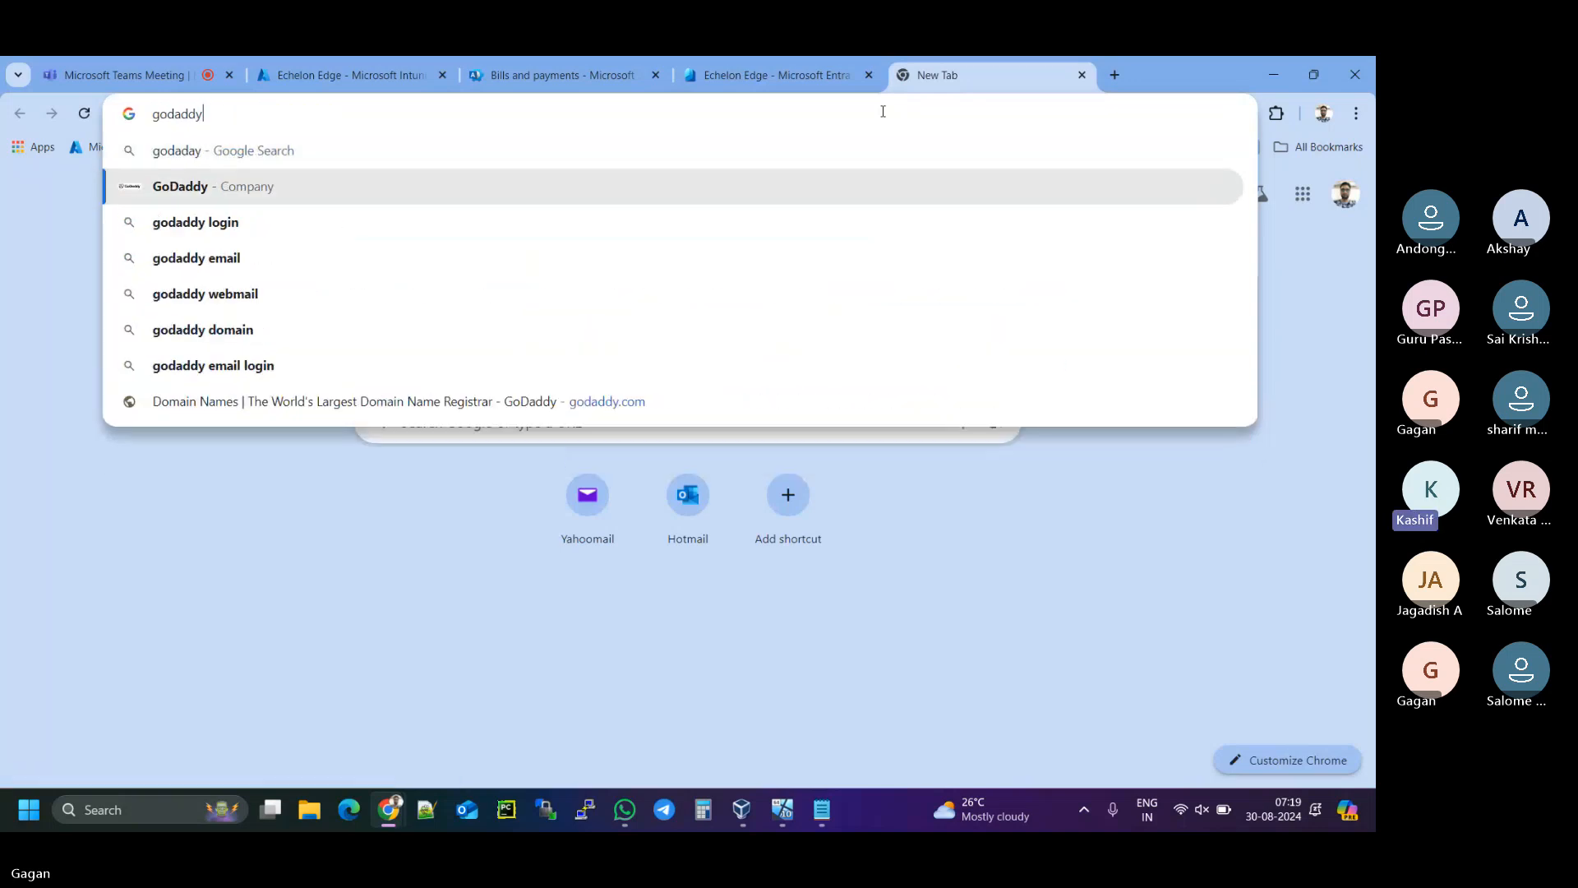
key("Return")
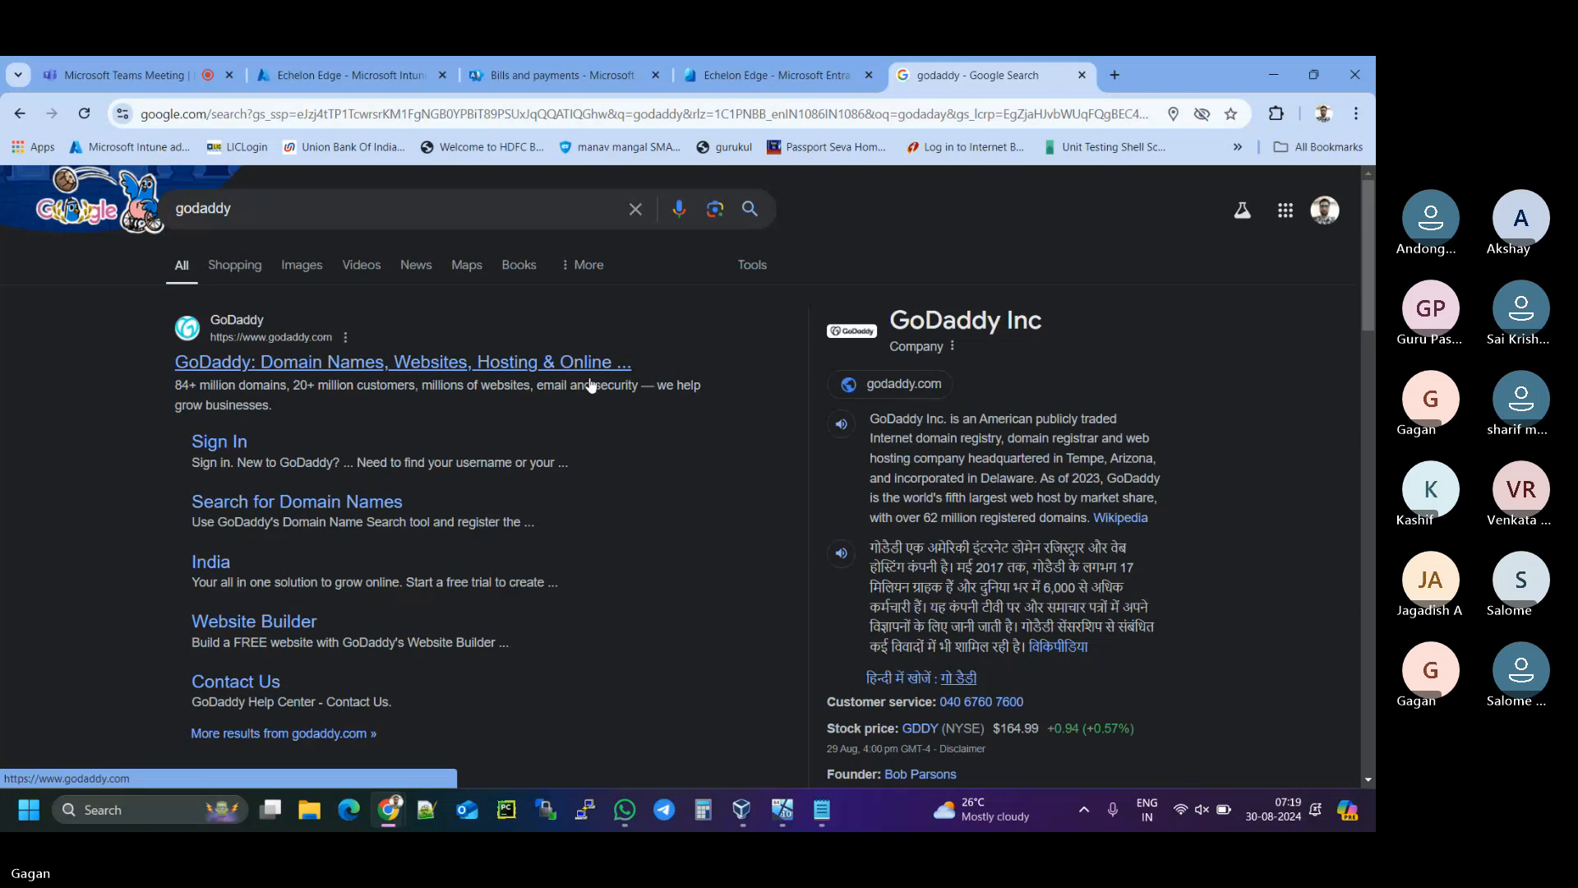
left_click(551, 362)
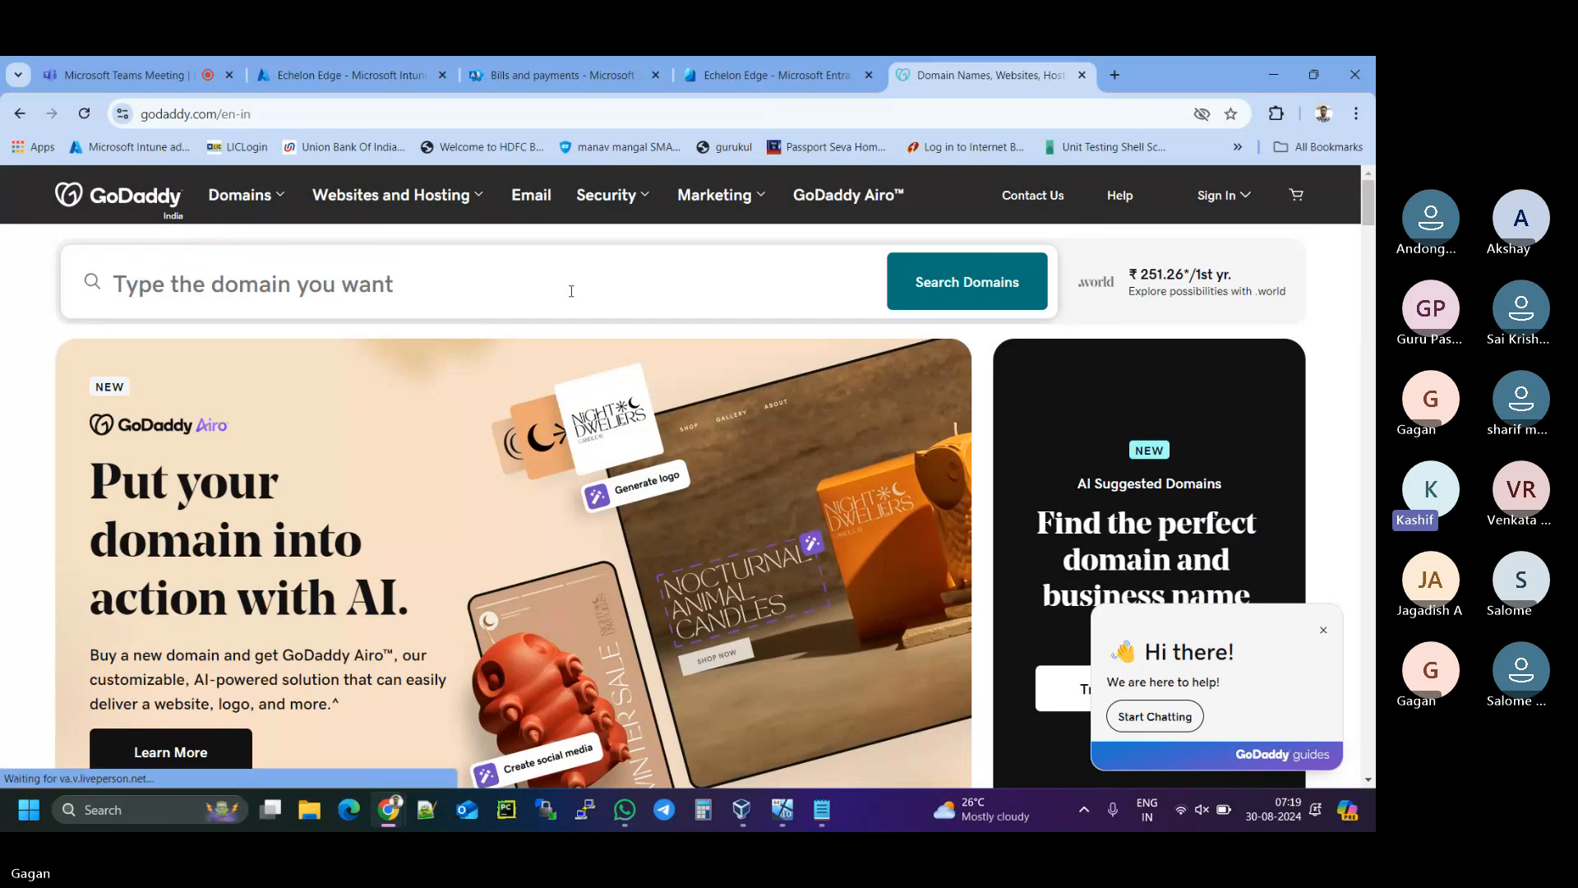
- Search GoDaddy for the domain gagan.com
left_click(571, 291)
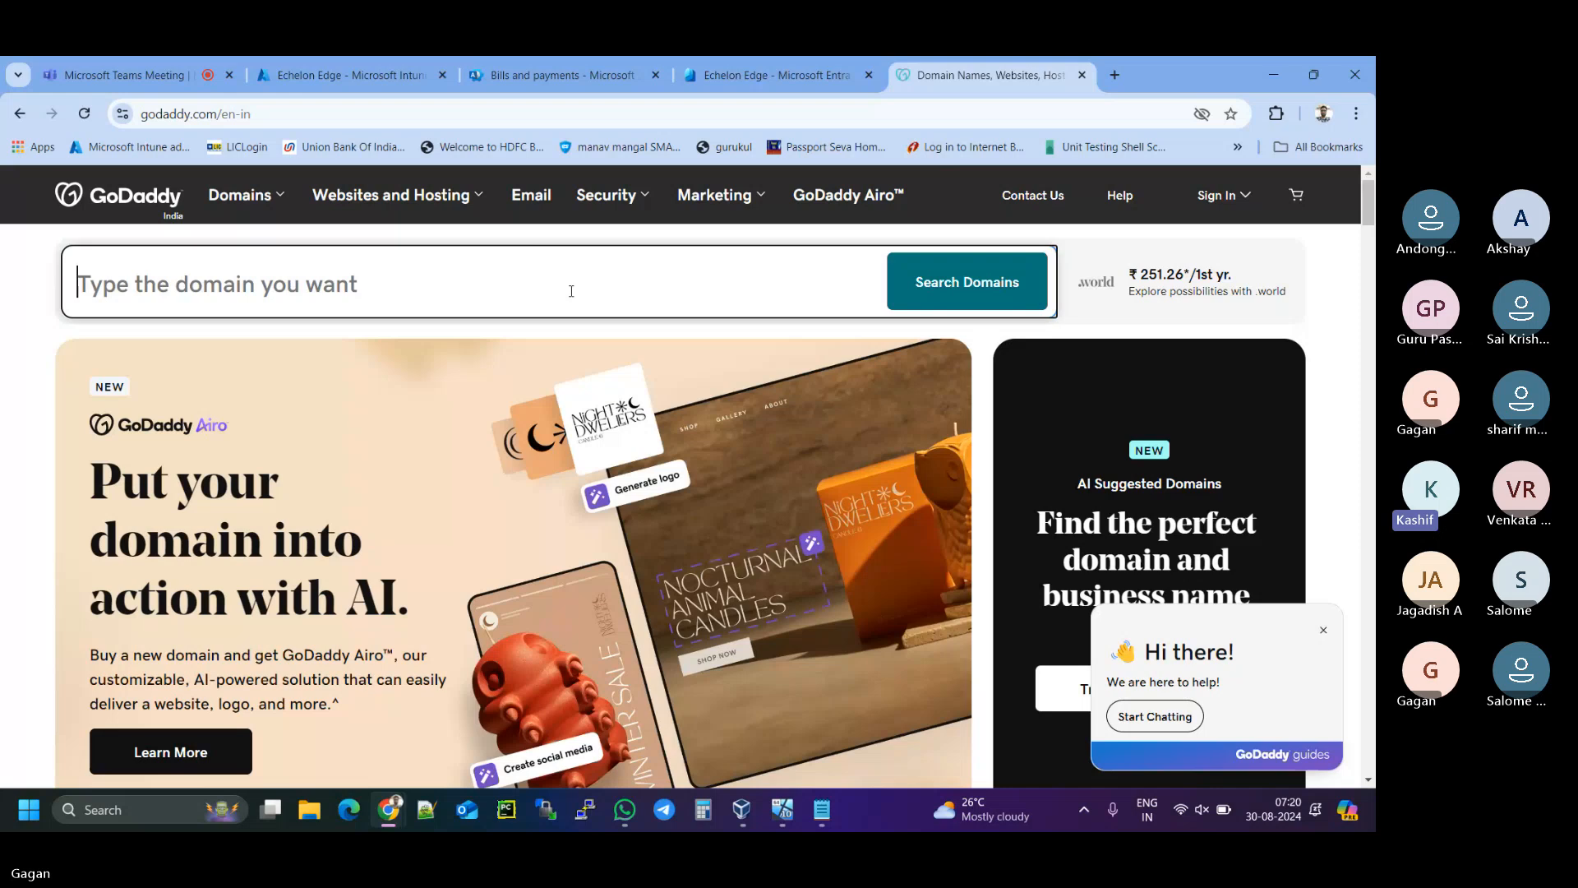
type("gagan")
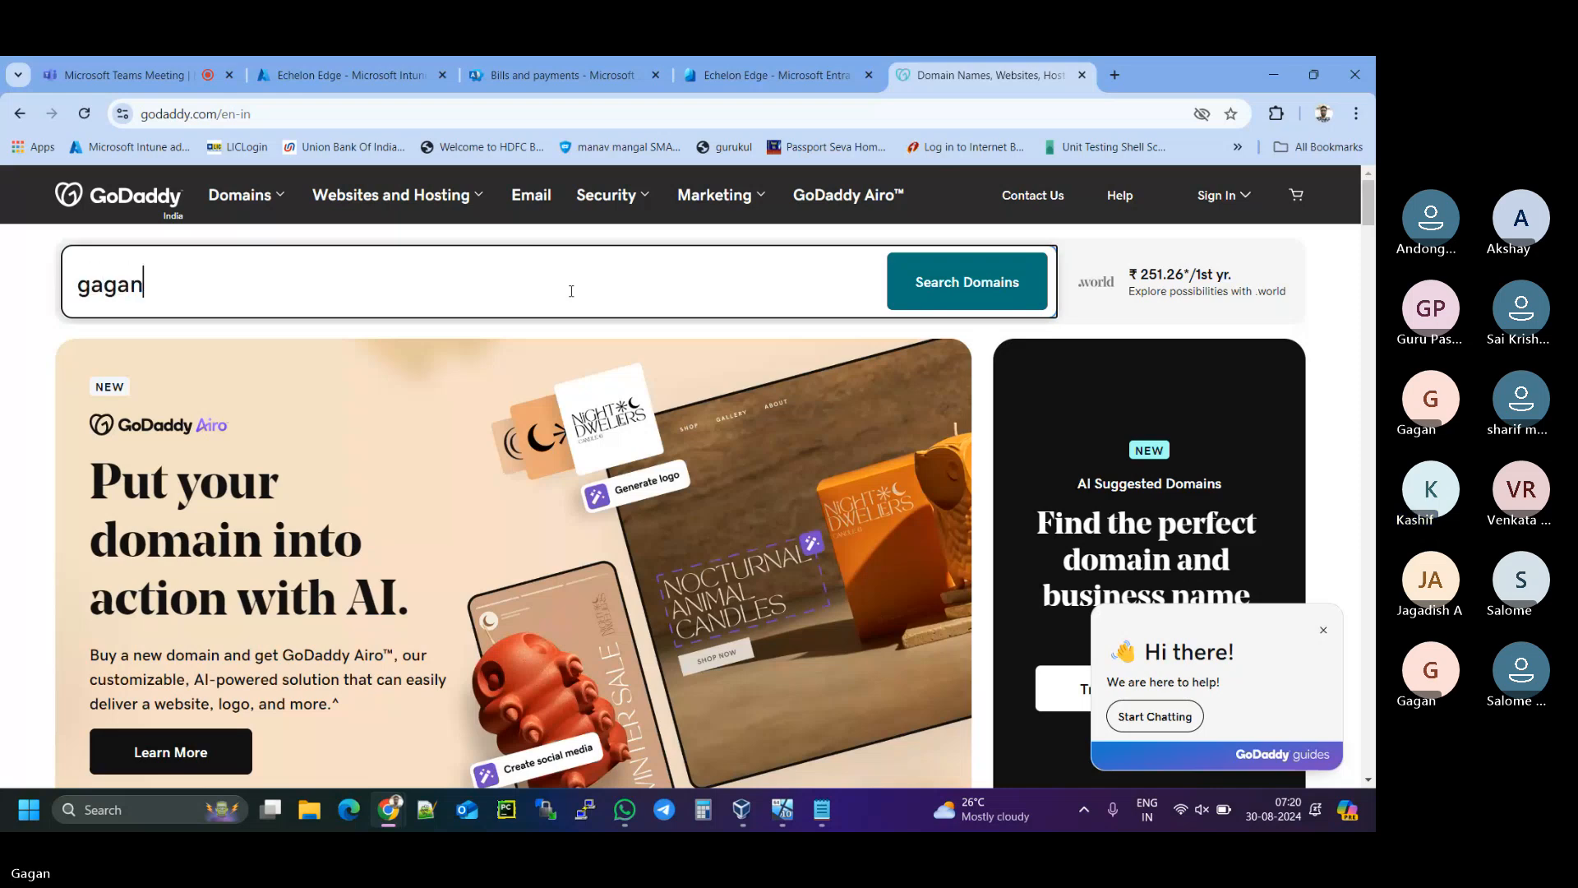
type(".com")
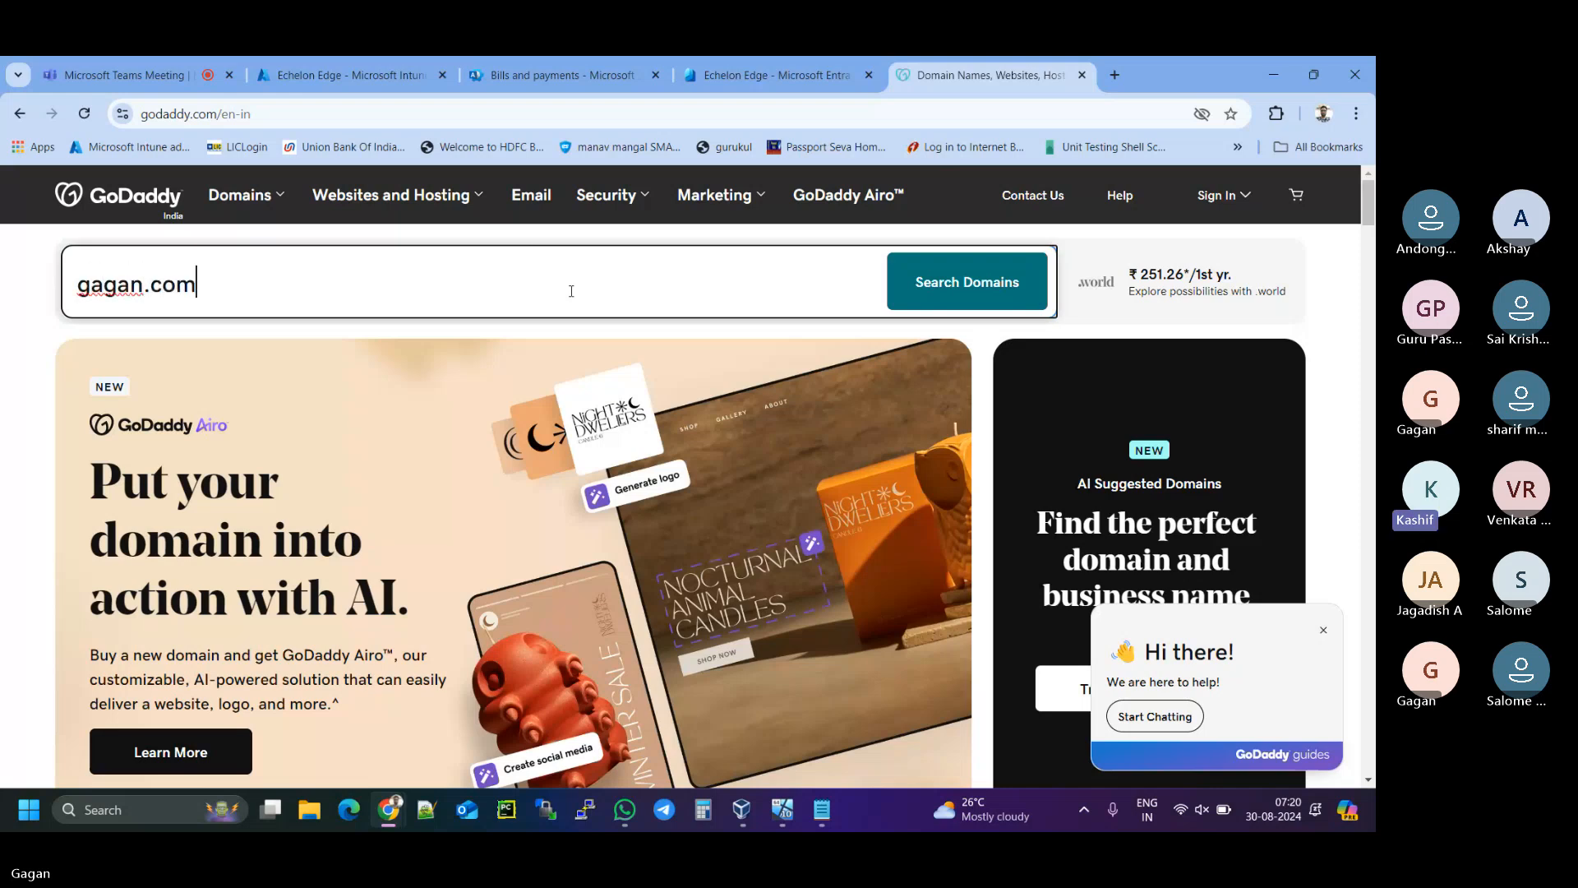
left_click(958, 301)
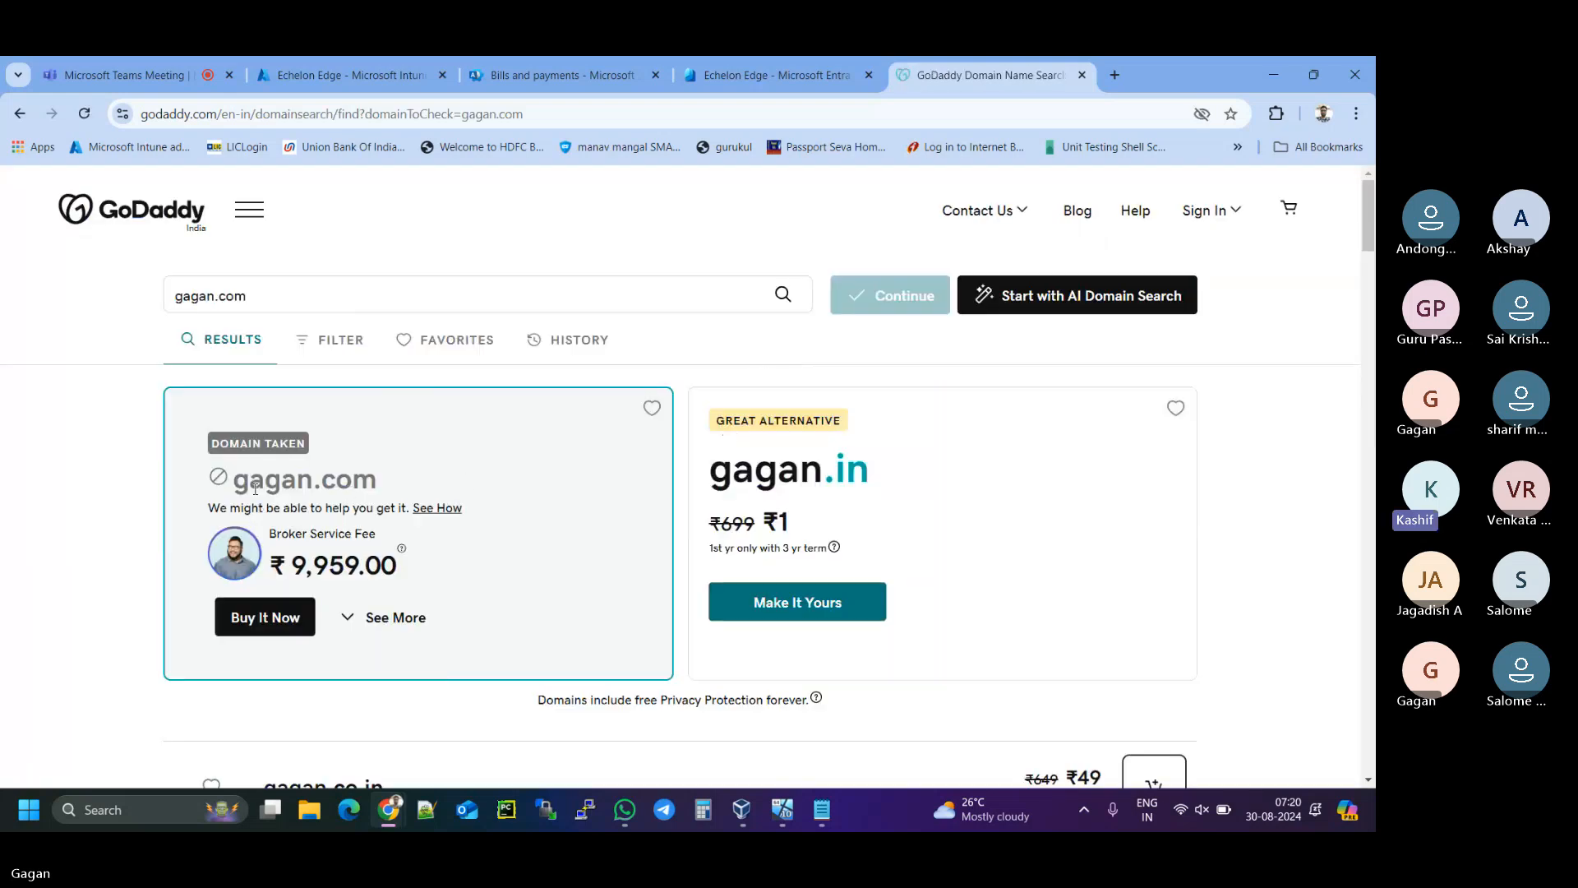
- Highlight that gagan.com is taken and point out the ₹1 gagan.in alternative
left_click_drag(234, 479, 390, 492)
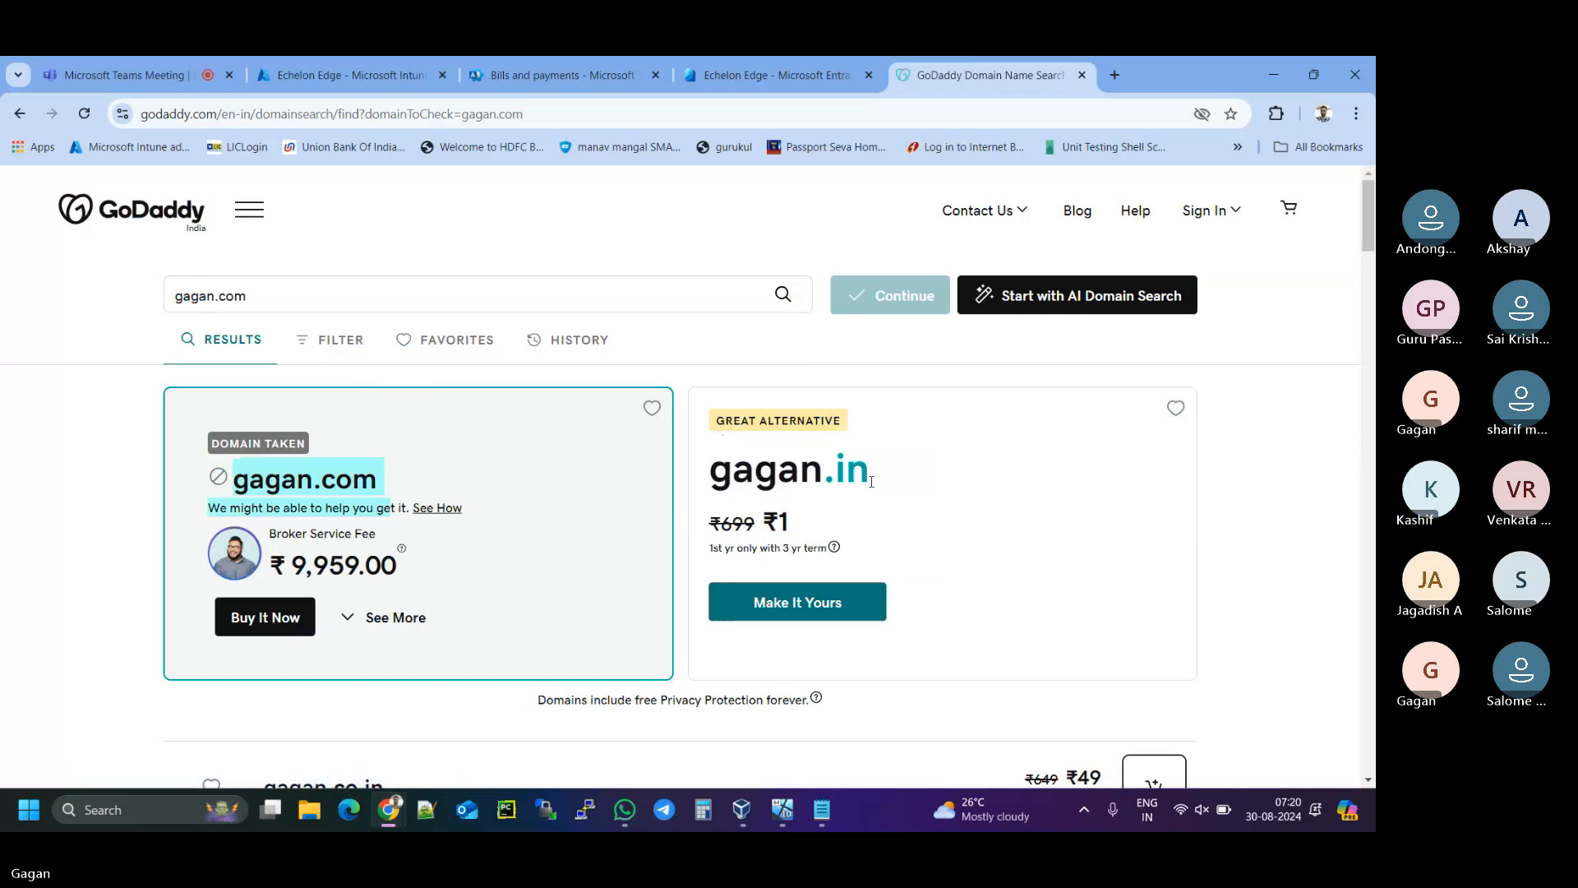
left_click_drag(708, 470, 873, 477)
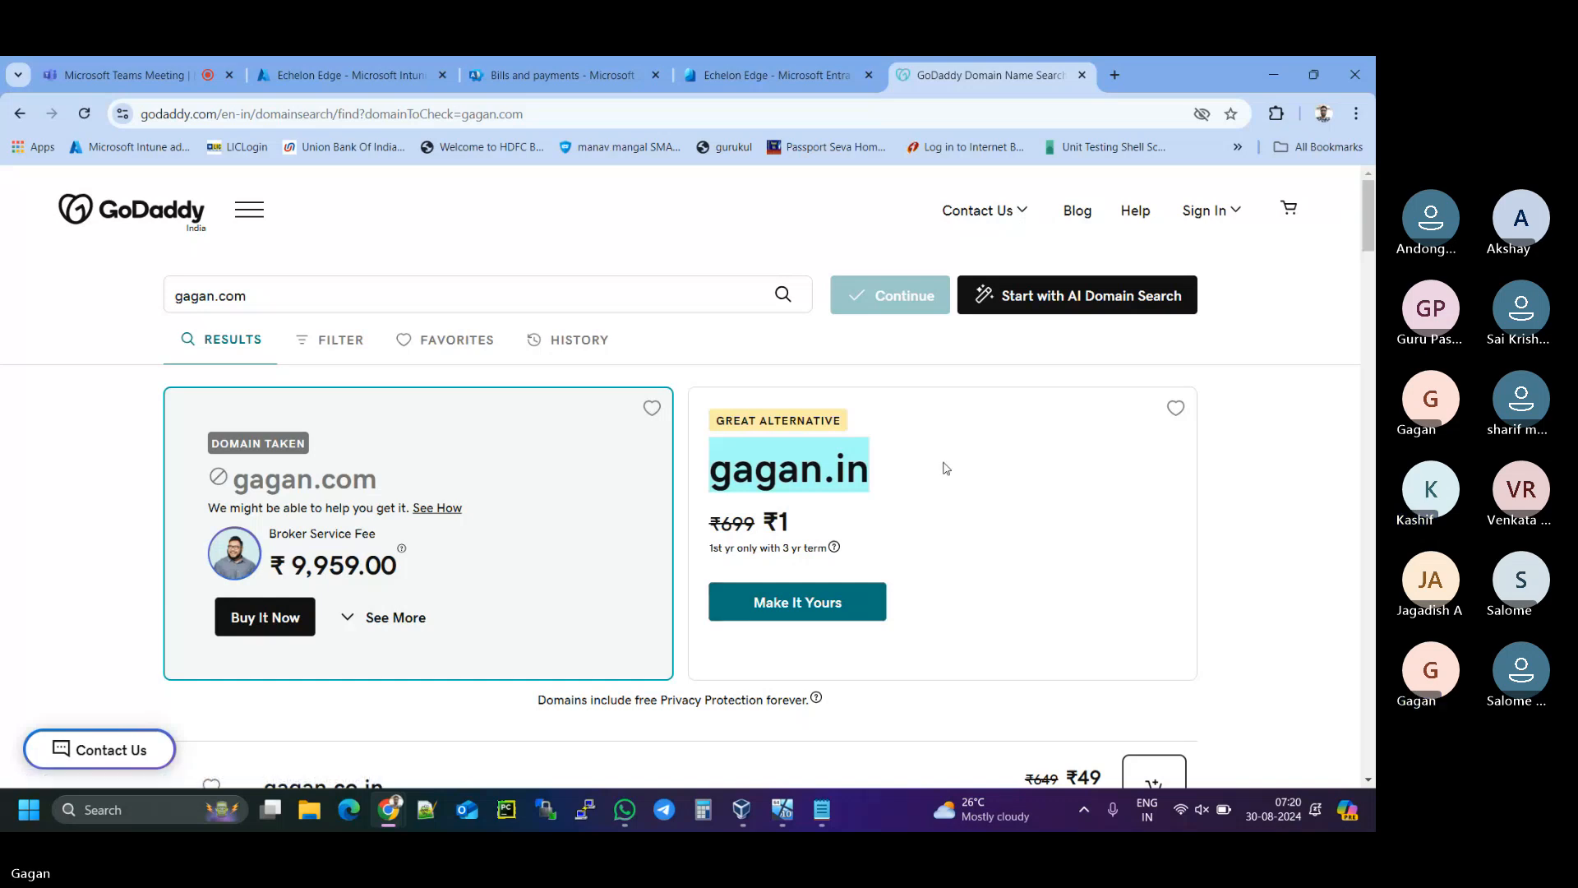
triple_click(774, 522)
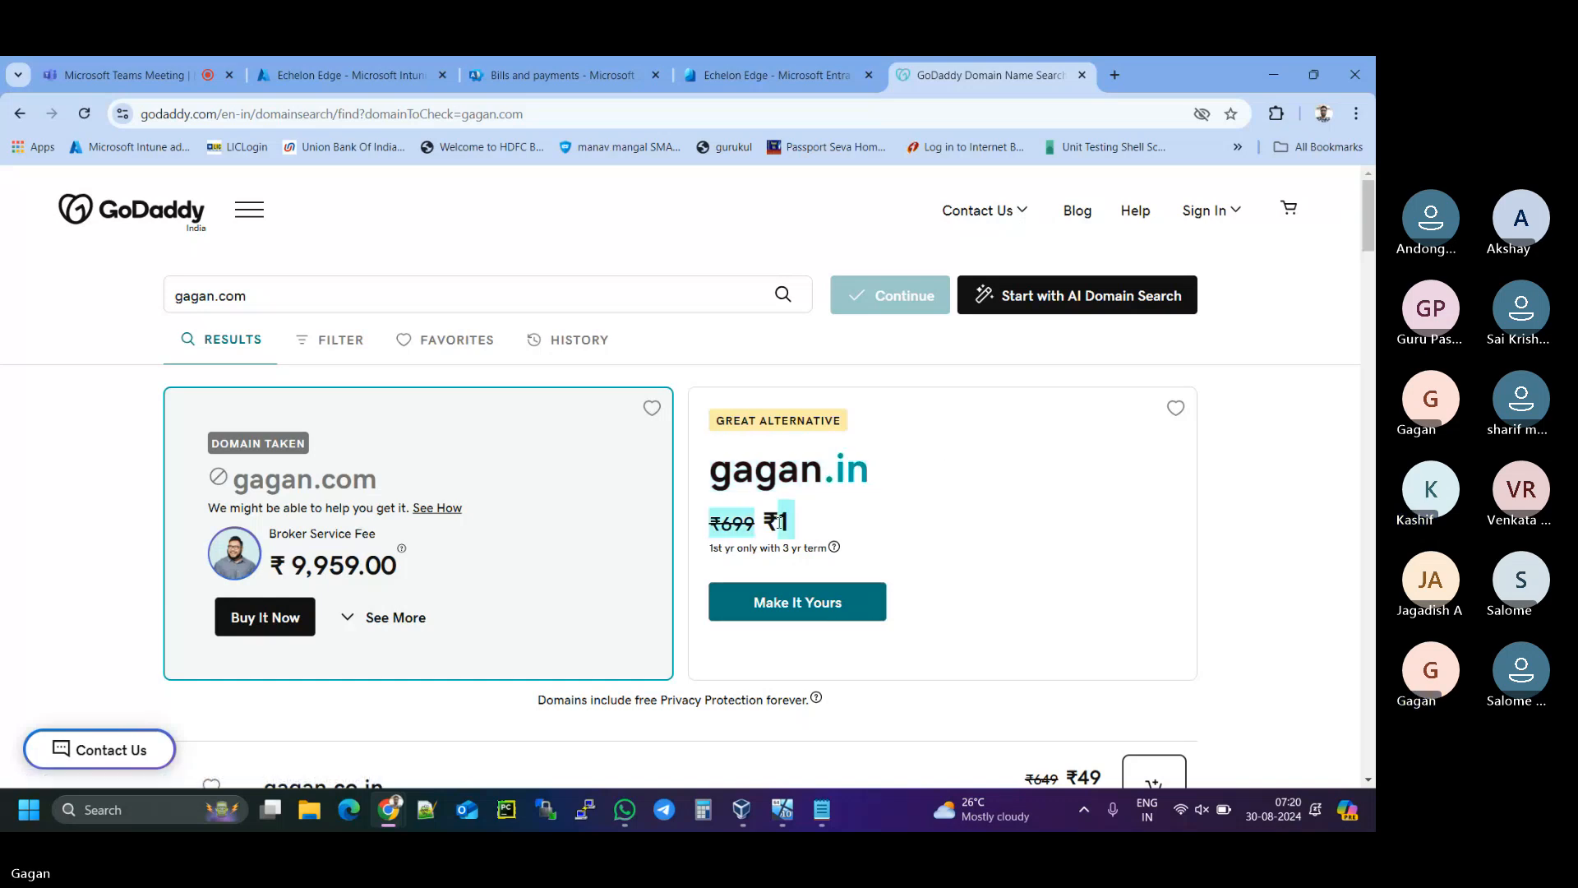
left_click_drag(763, 522, 834, 556)
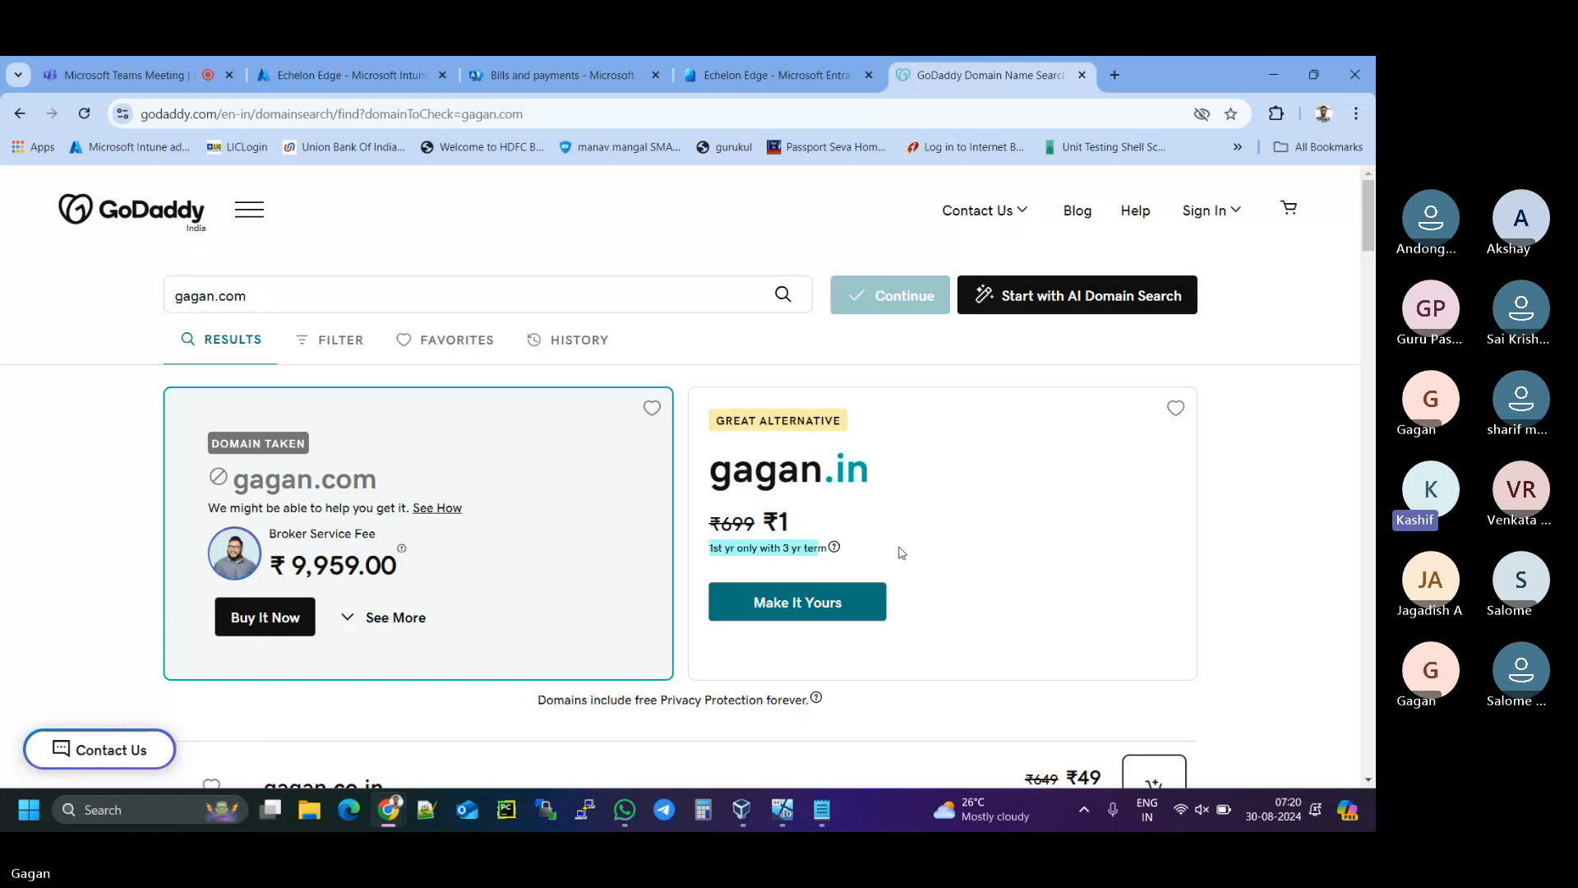
- Try to add gagan.in to the cart and highlight its 'This domain isn't available' message
left_click(802, 604)
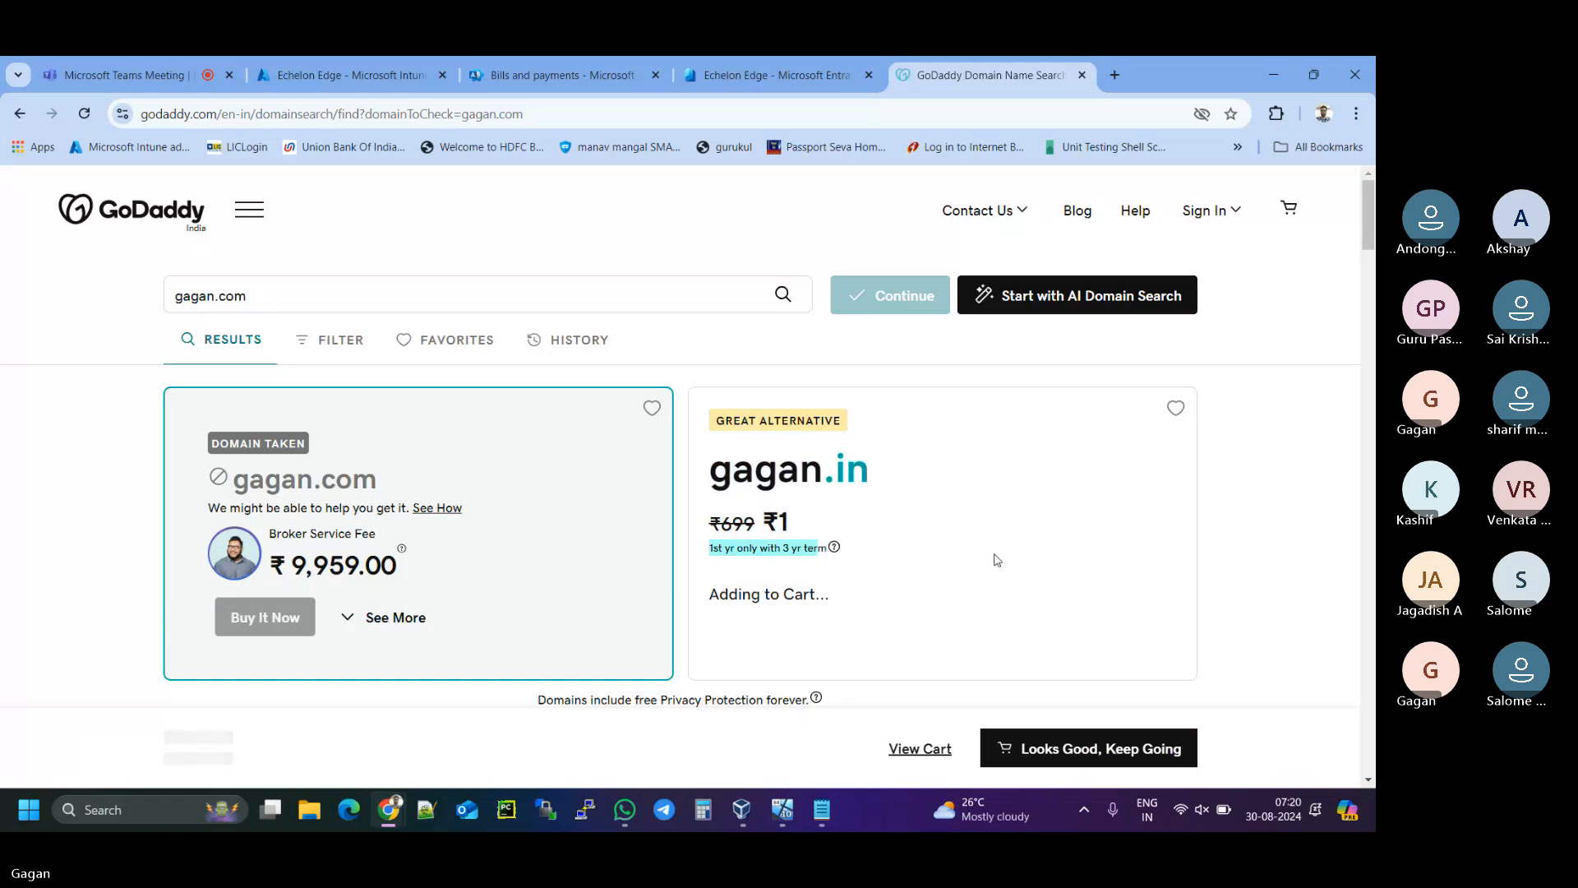
scroll(997, 559, "down", 2)
scroll(997, 559, "down", 2)
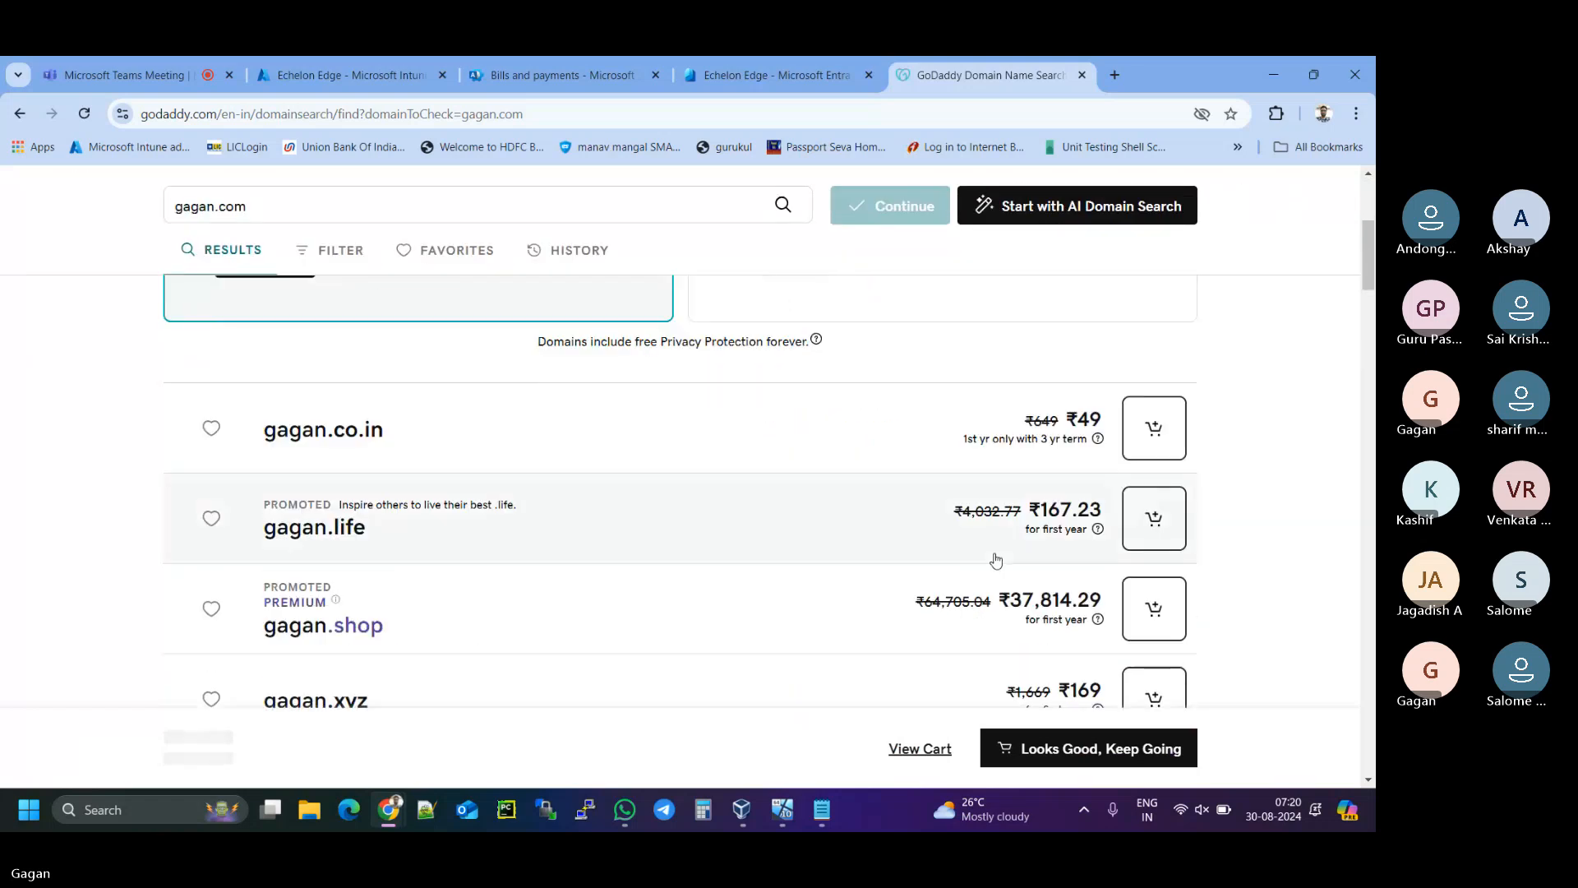
scroll(833, 507, "up", 3)
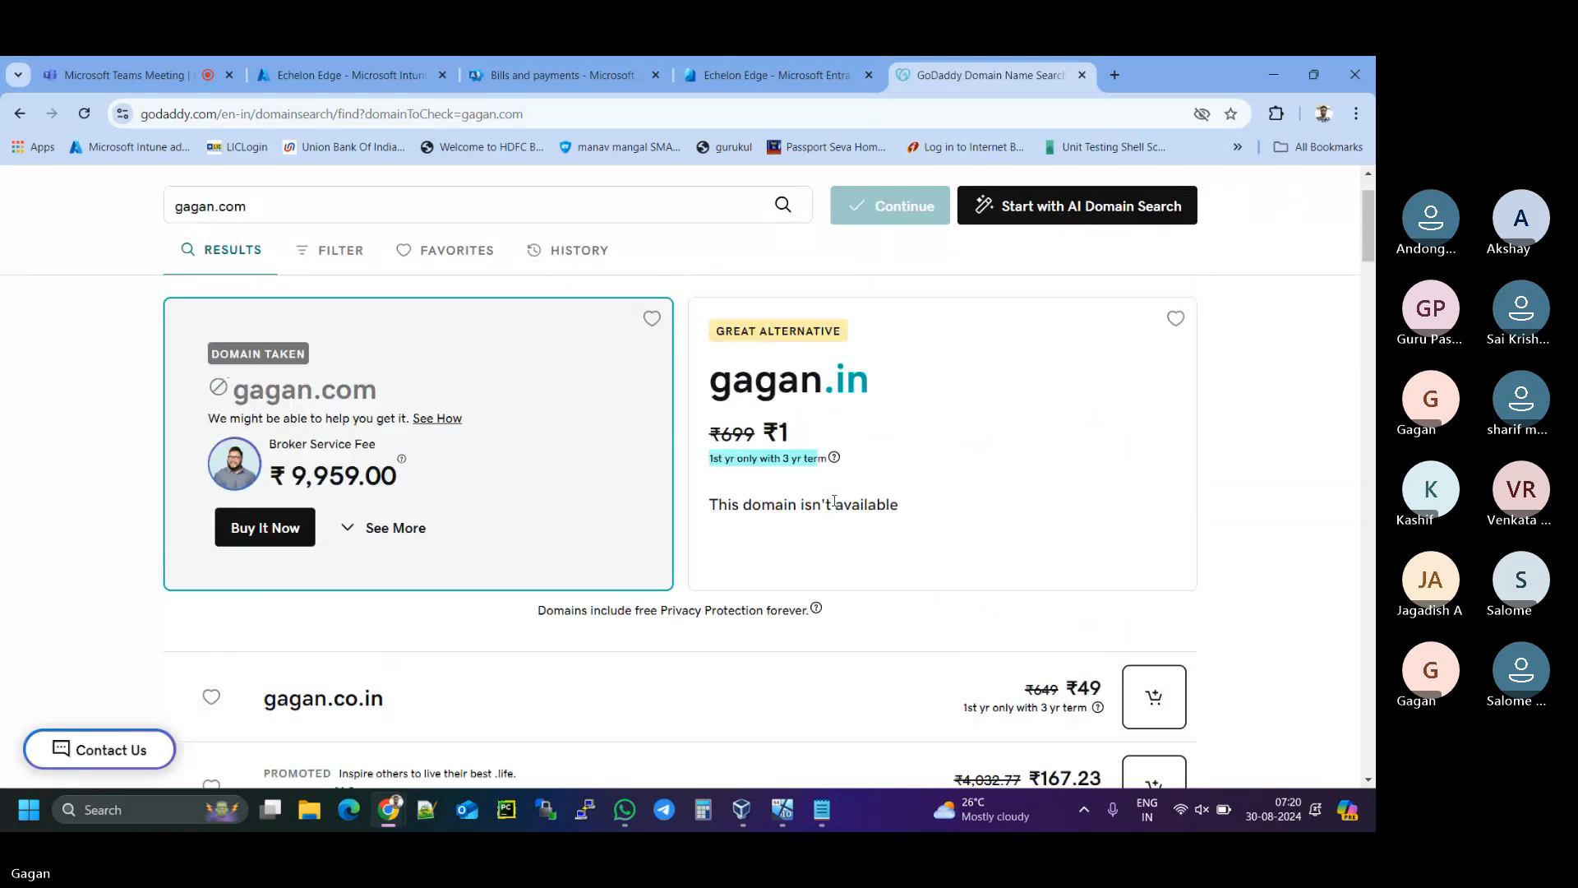
scroll(849, 529, "down", 5)
scroll(850, 530, "down", 7)
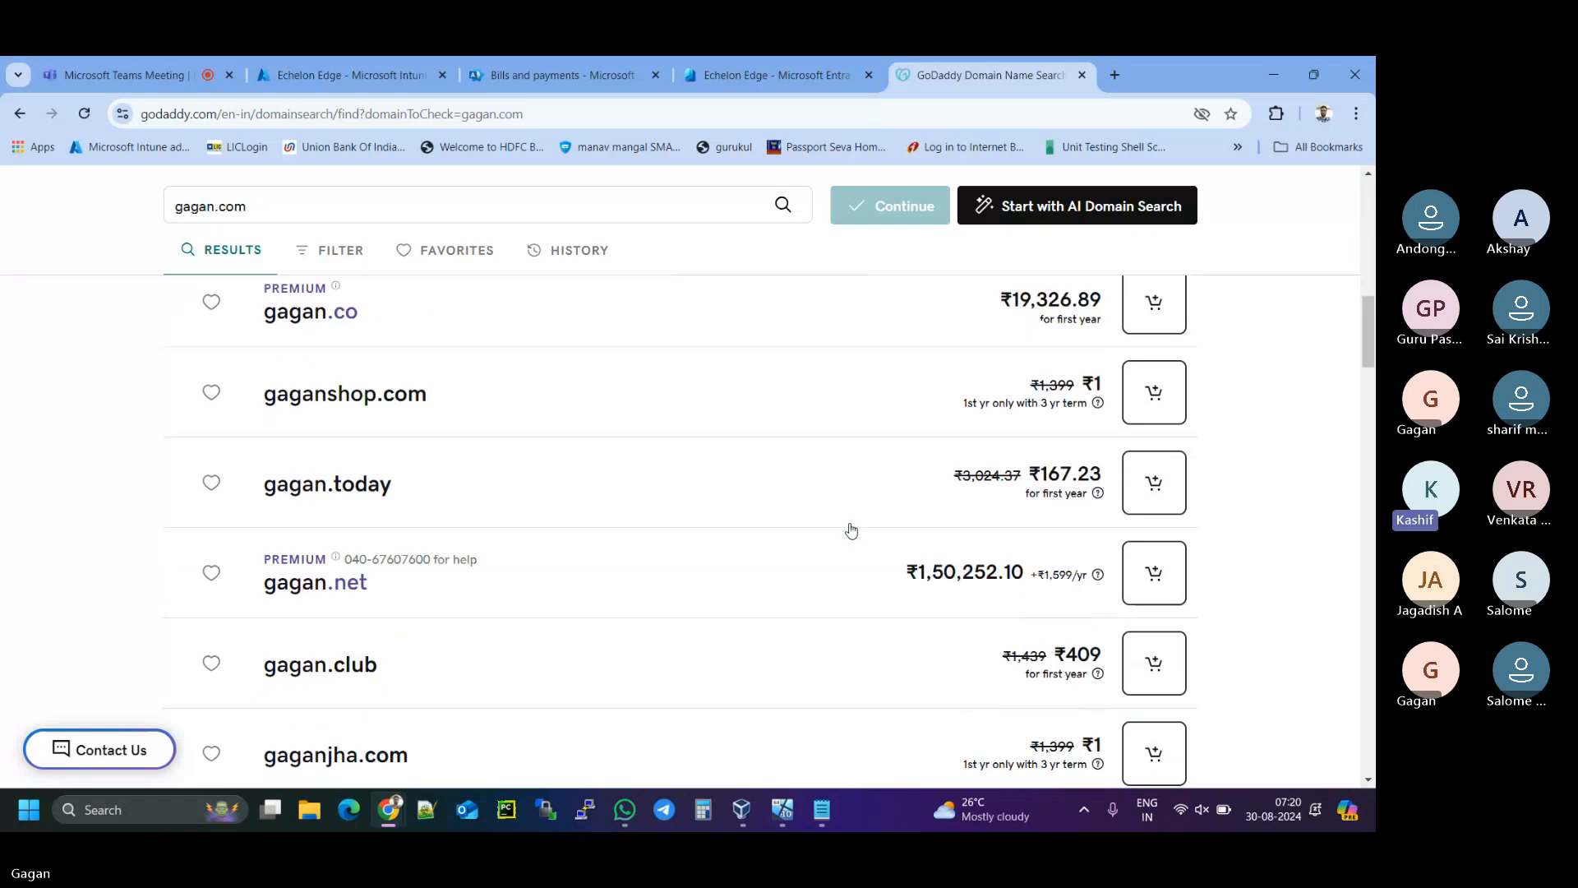
scroll(851, 530, "up", 3)
scroll(851, 531, "up", 11)
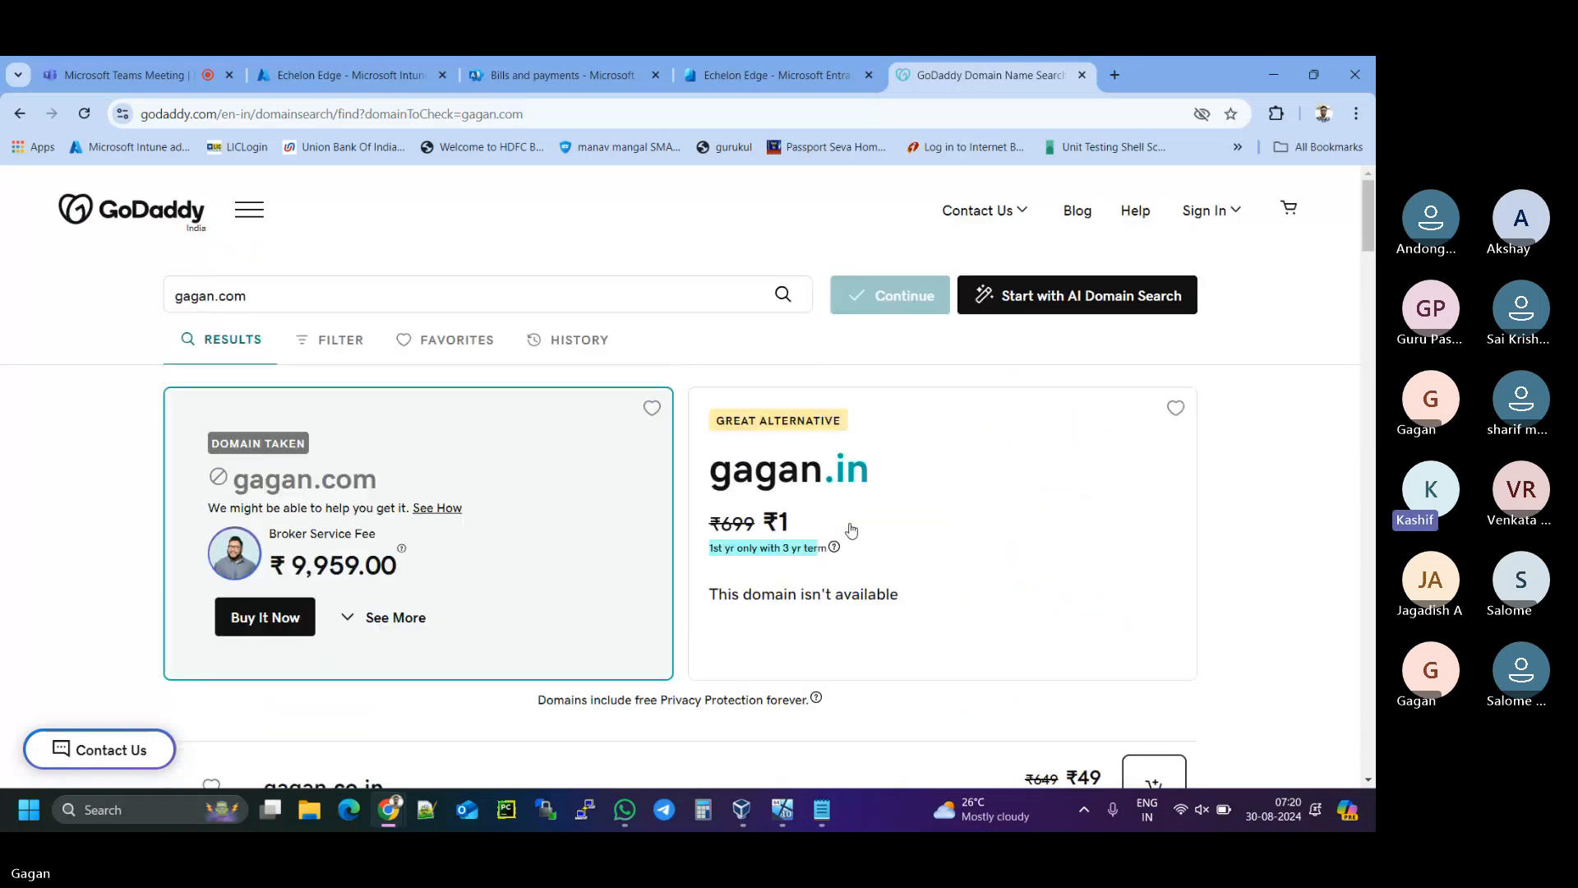
left_click_drag(744, 600, 867, 597)
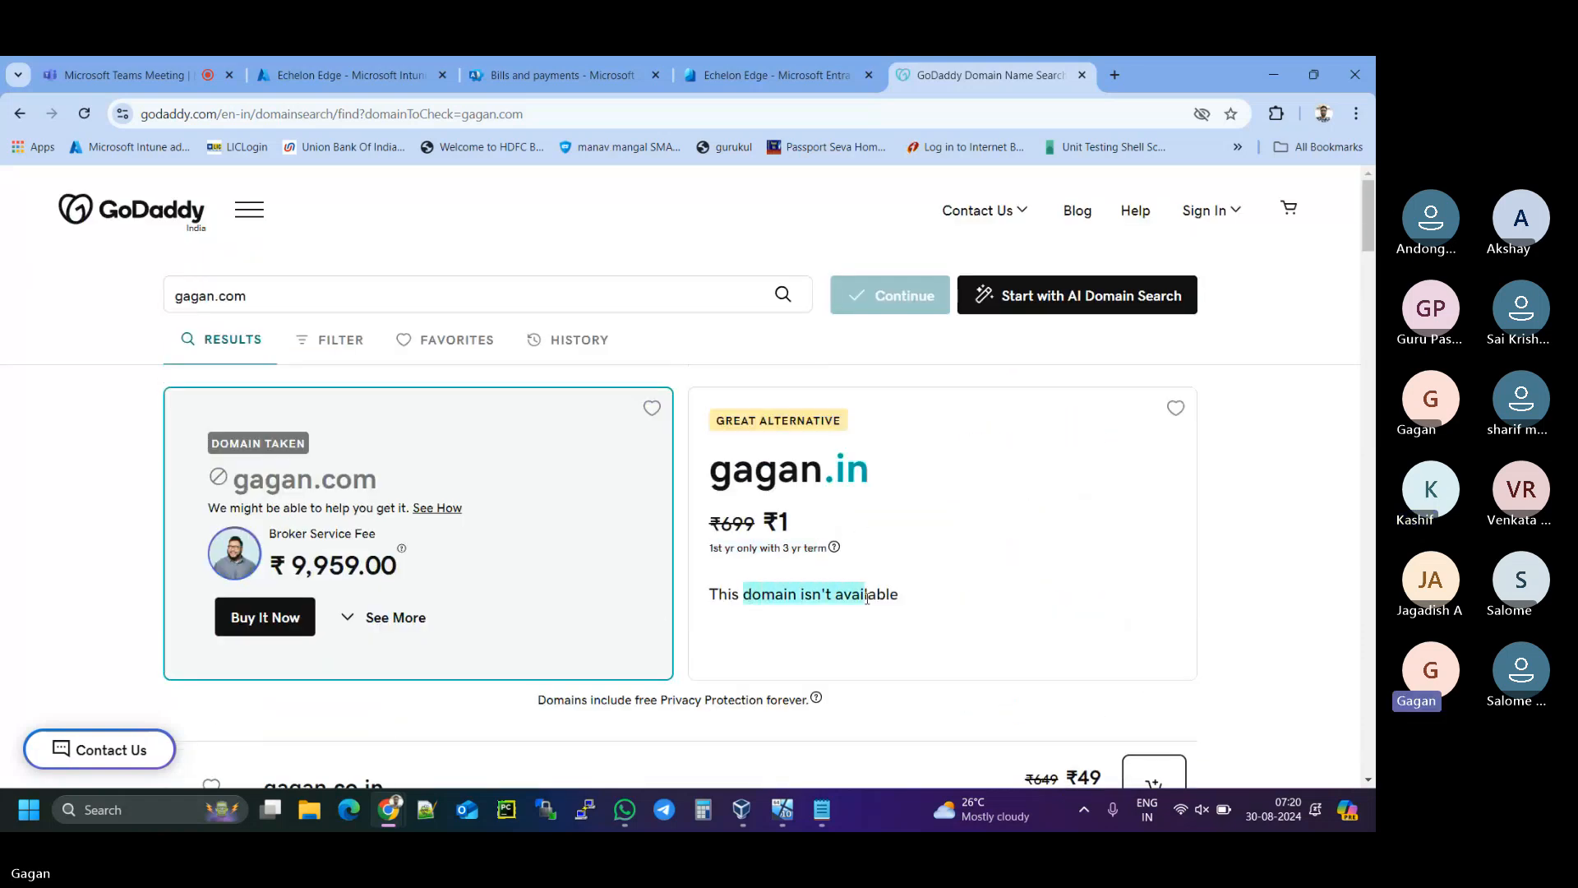
left_click(747, 598)
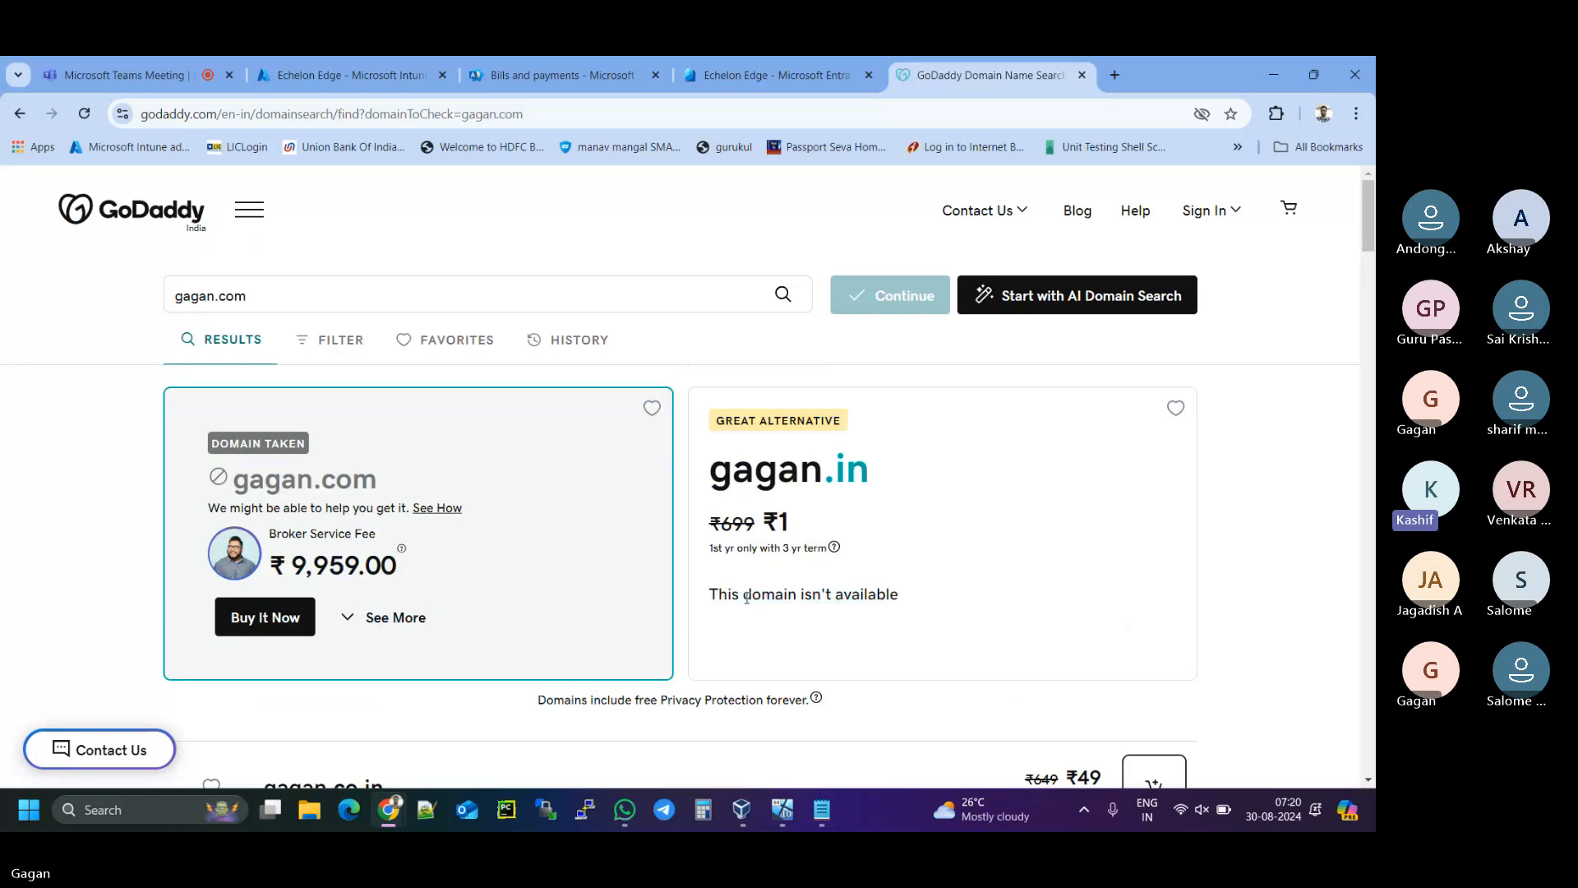
left_click_drag(711, 595, 916, 597)
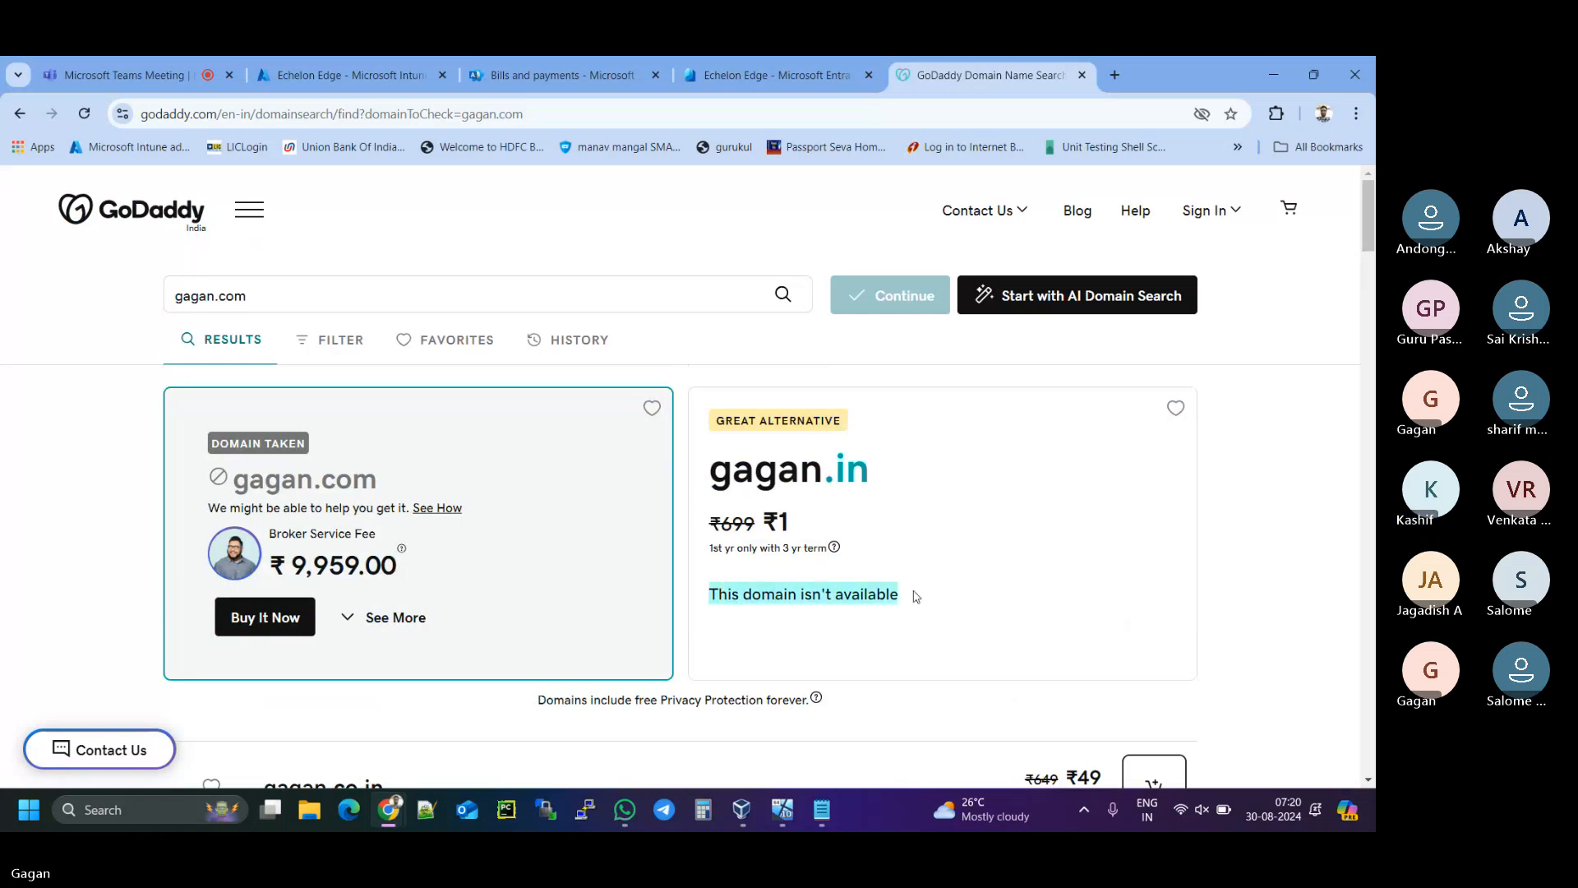
scroll(916, 597, "down", 5)
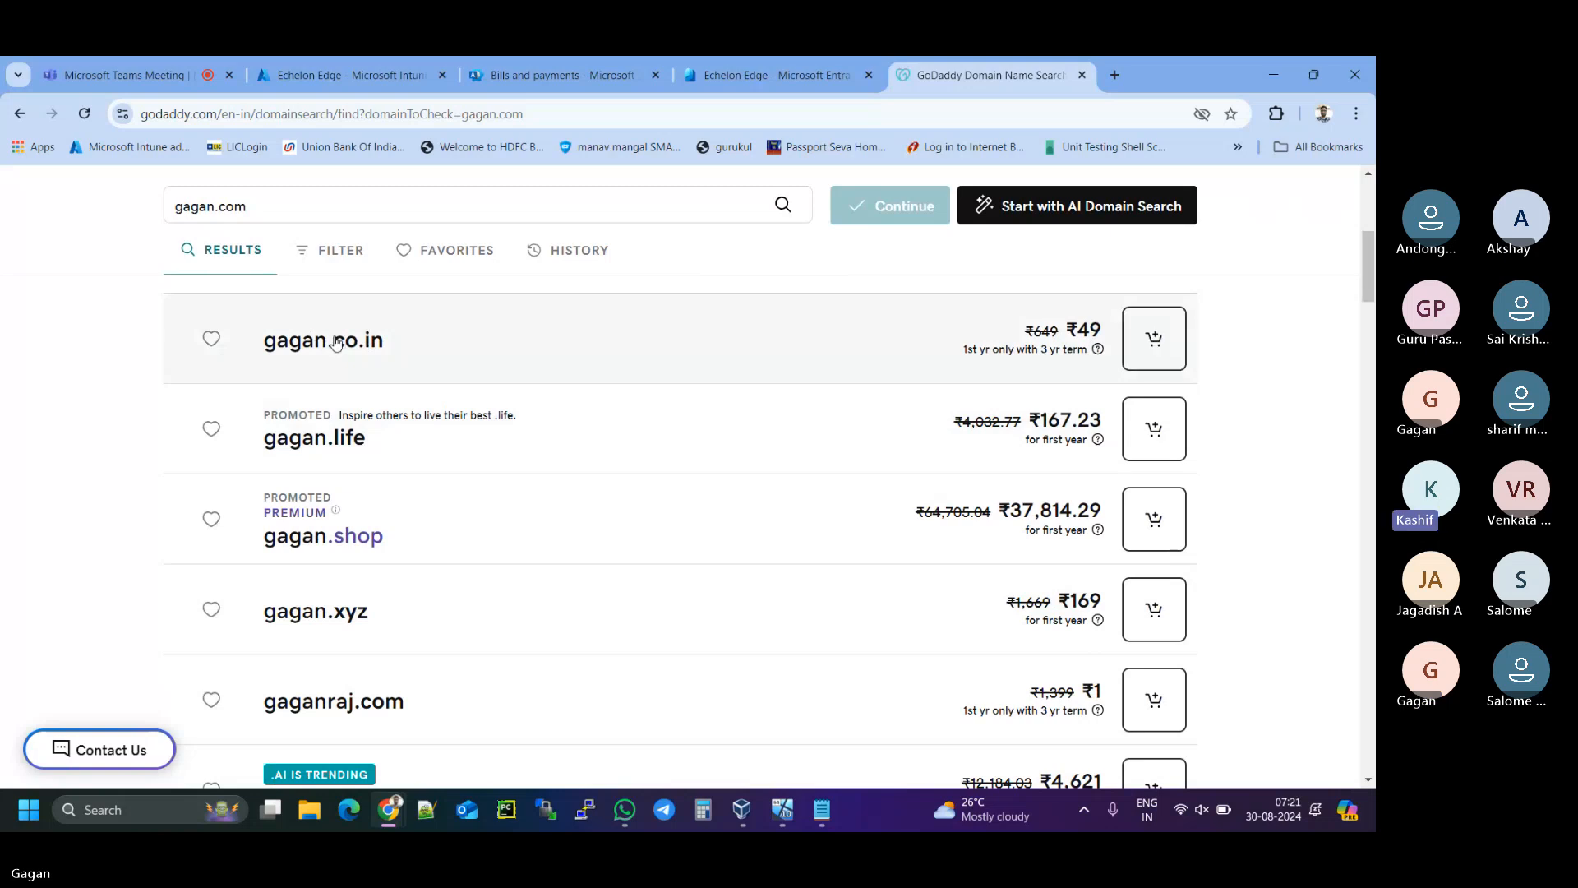
scroll(417, 437, "down", 3)
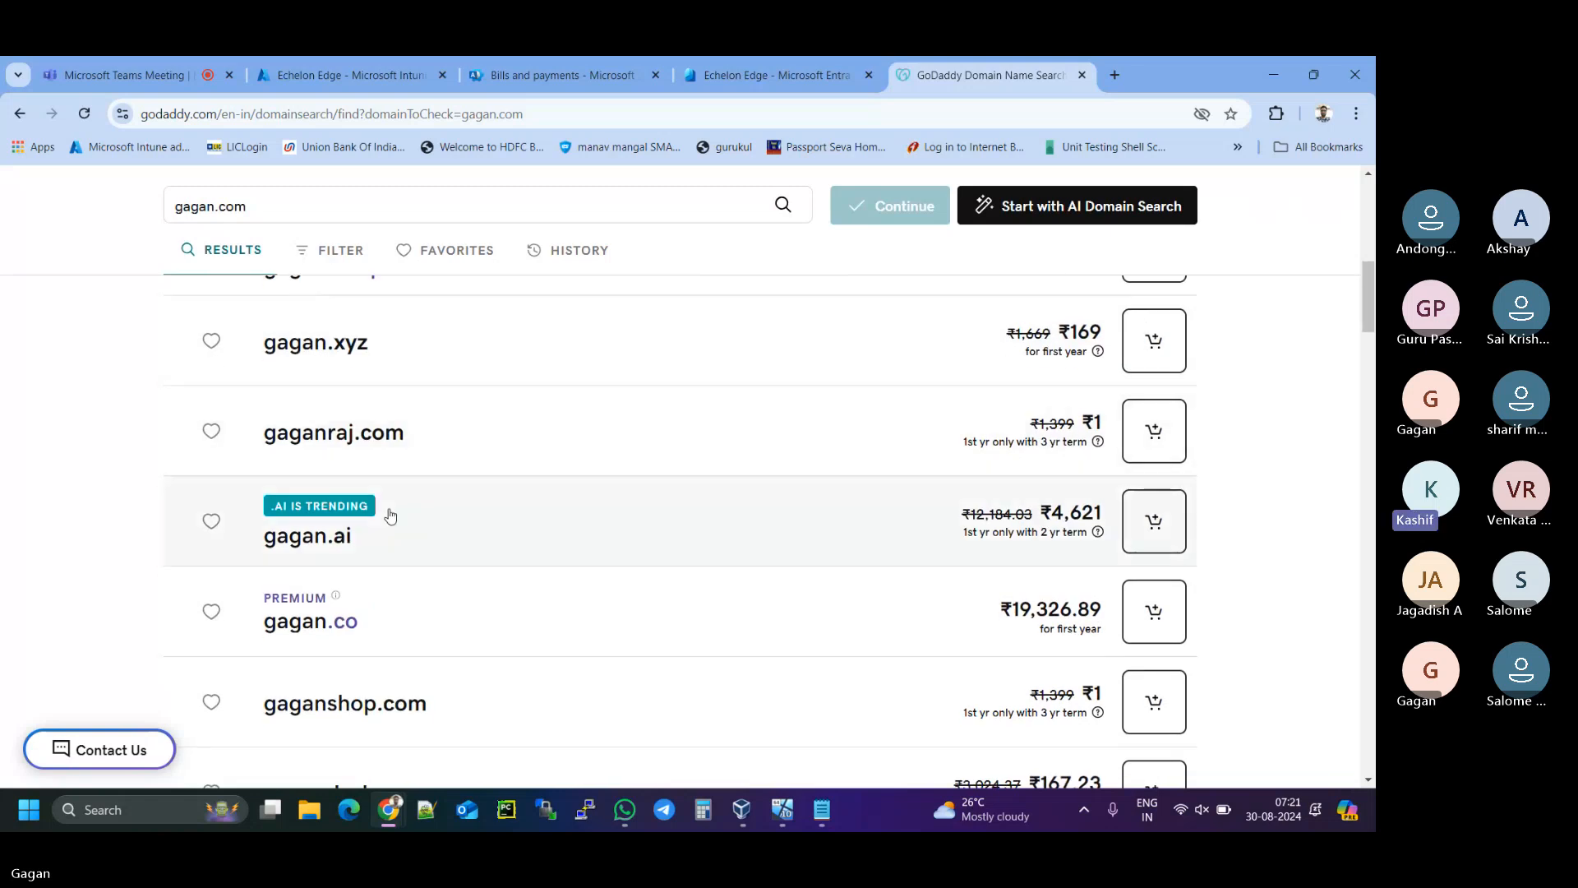
scroll(390, 515, "down", 4)
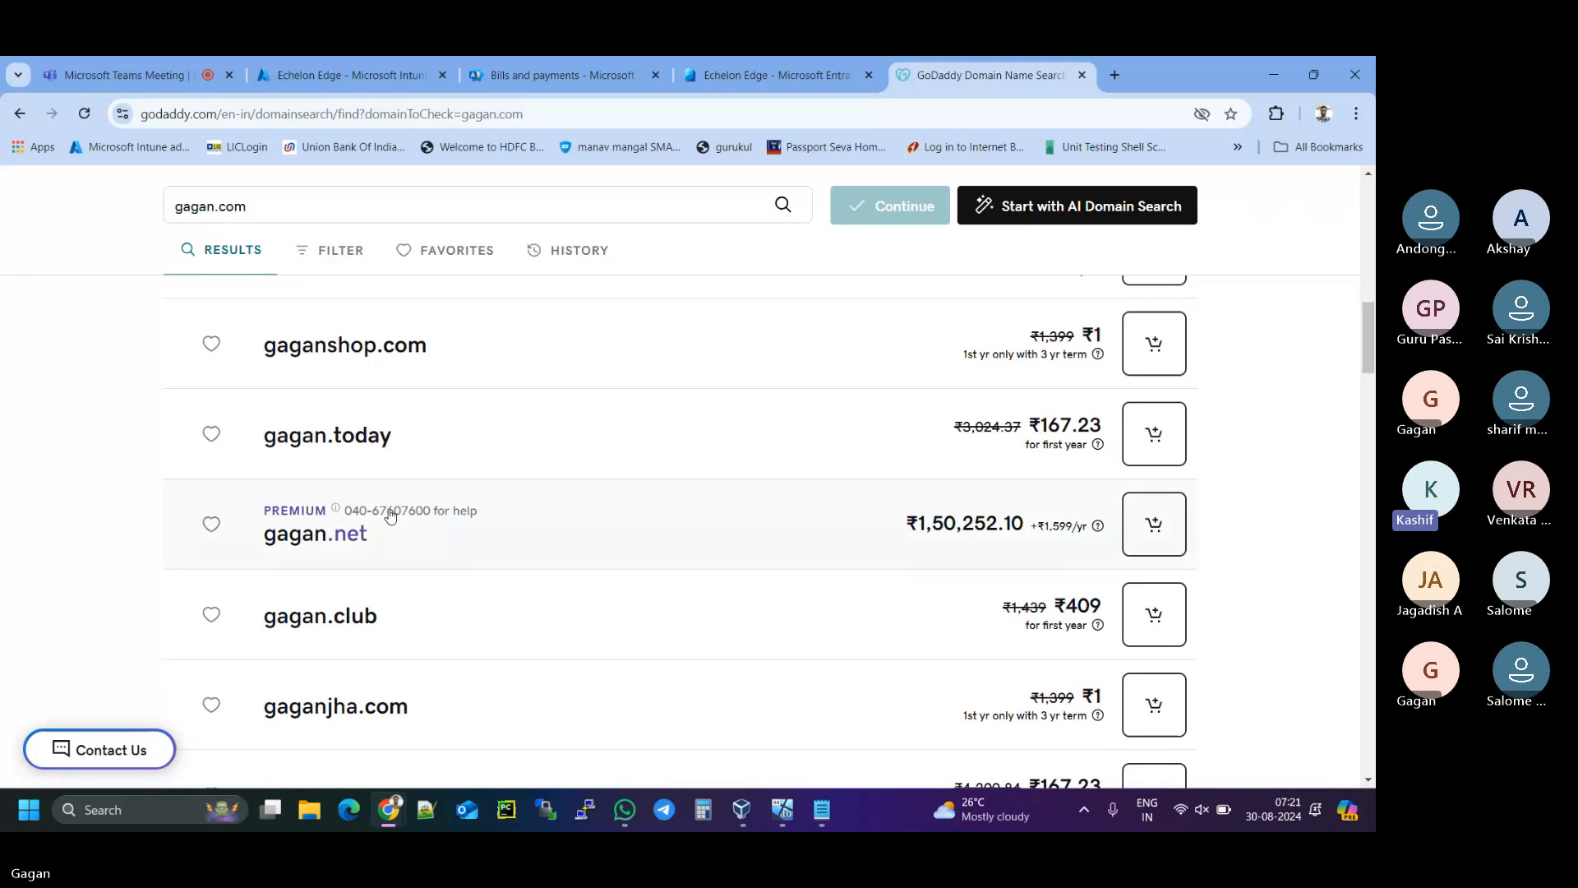
scroll(391, 515, "up", 6)
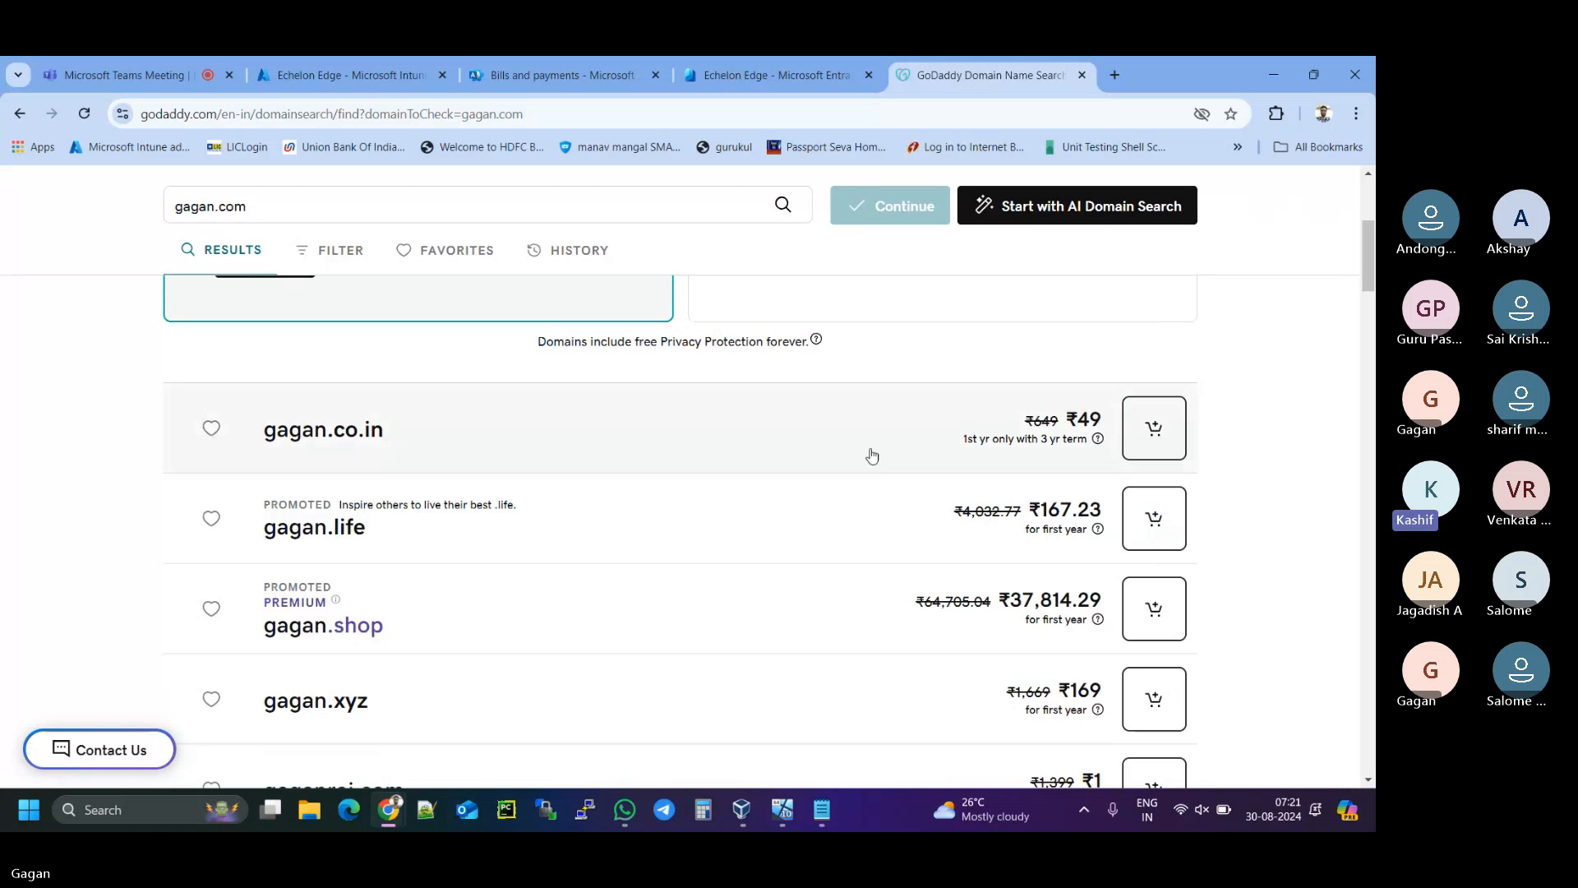
scroll(872, 455, "down", 3)
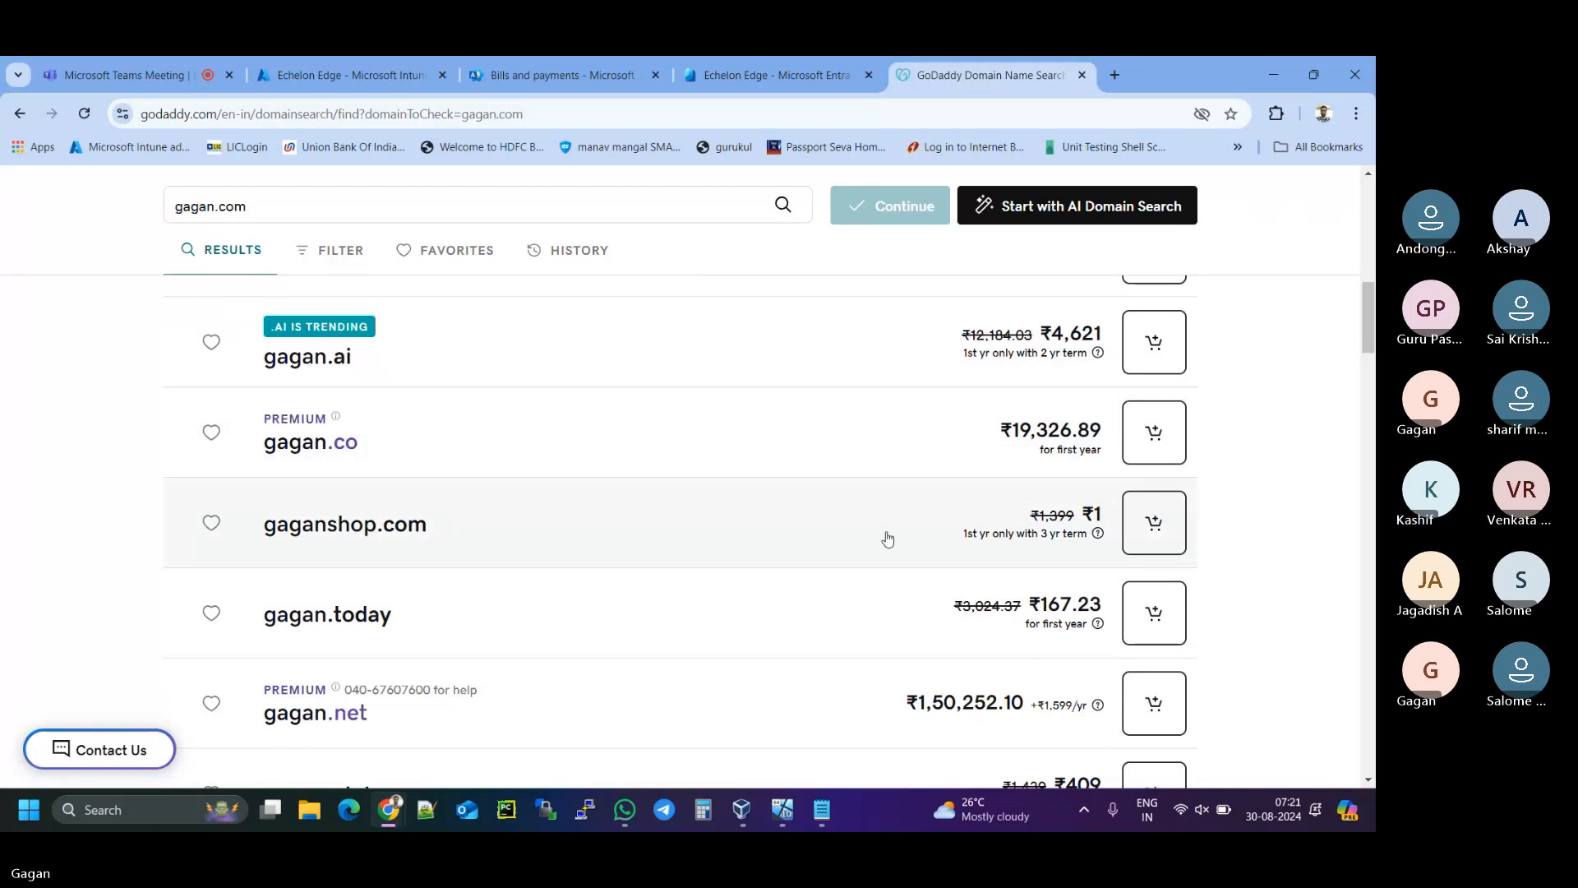
scroll(886, 539, "down", 3)
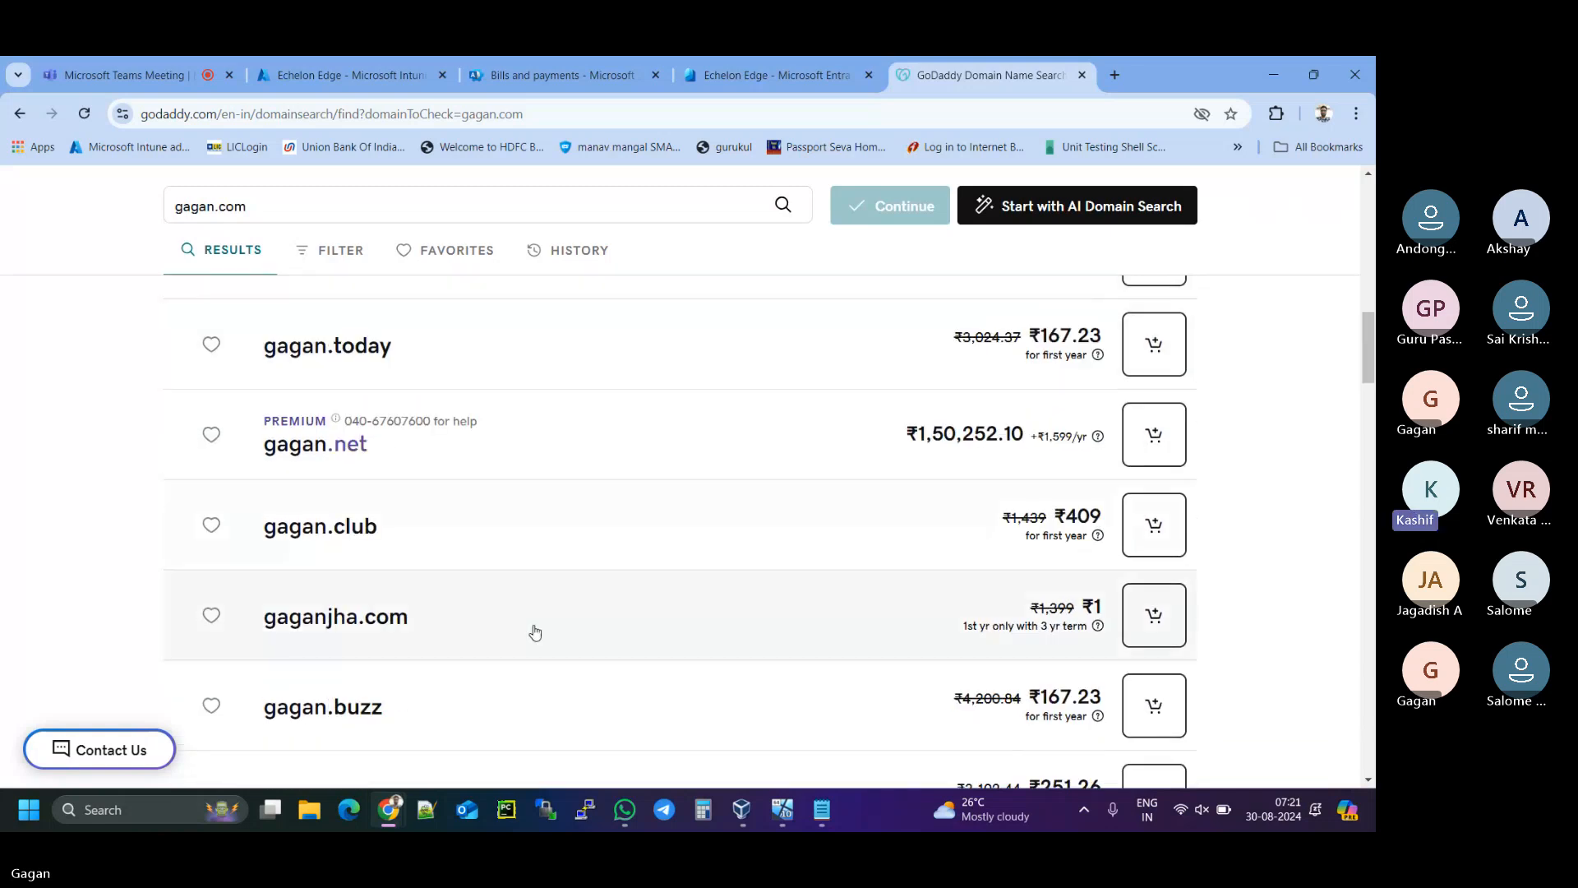
scroll(589, 629, "down", 3)
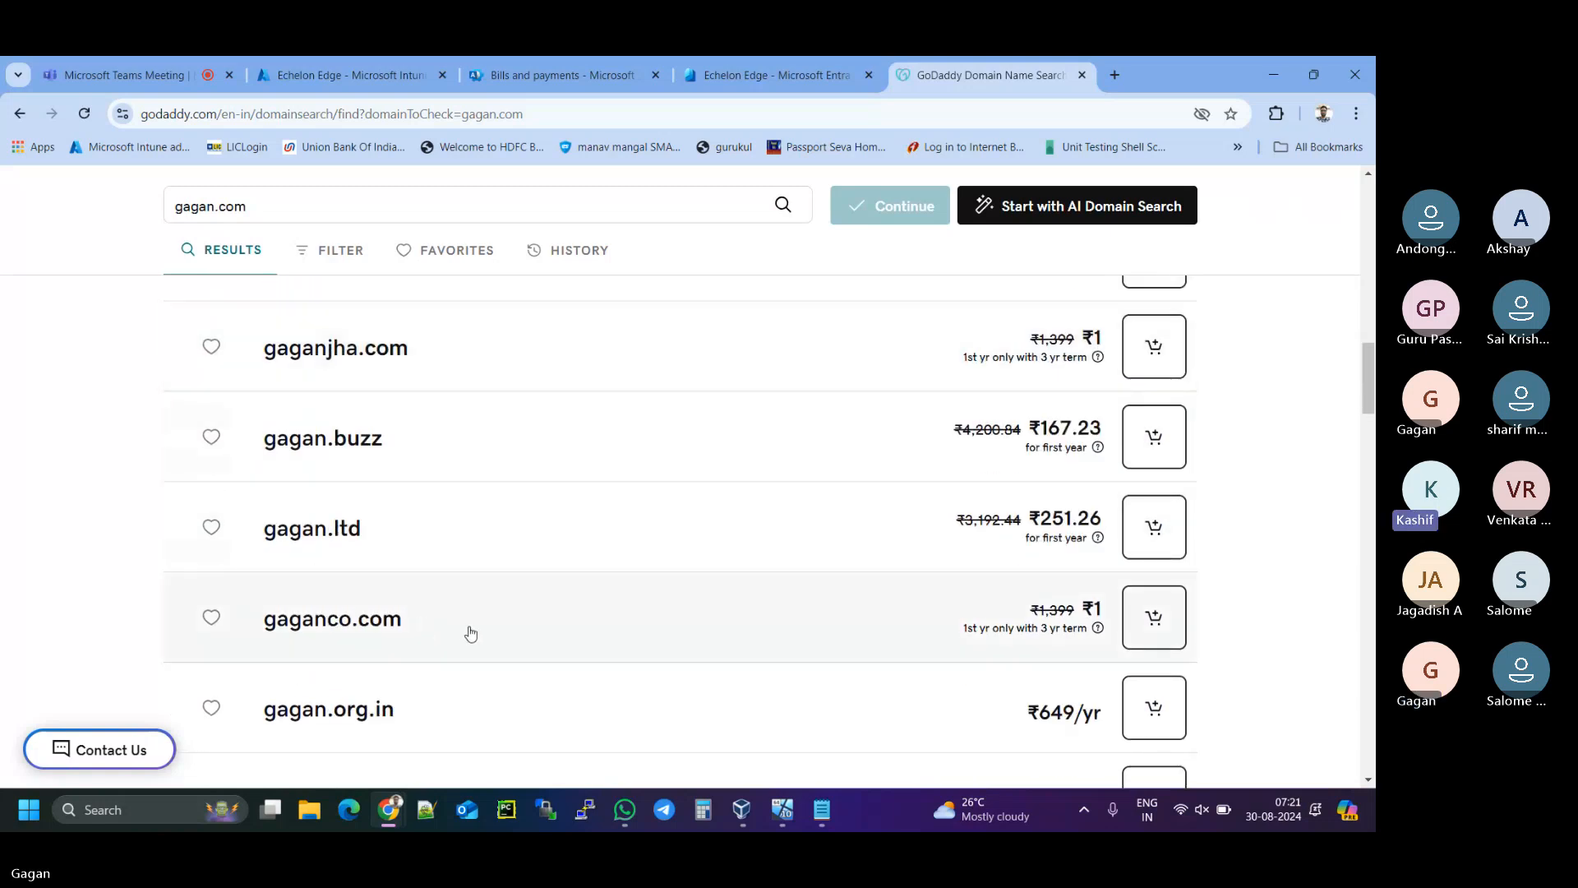
scroll(628, 631, "down", 2)
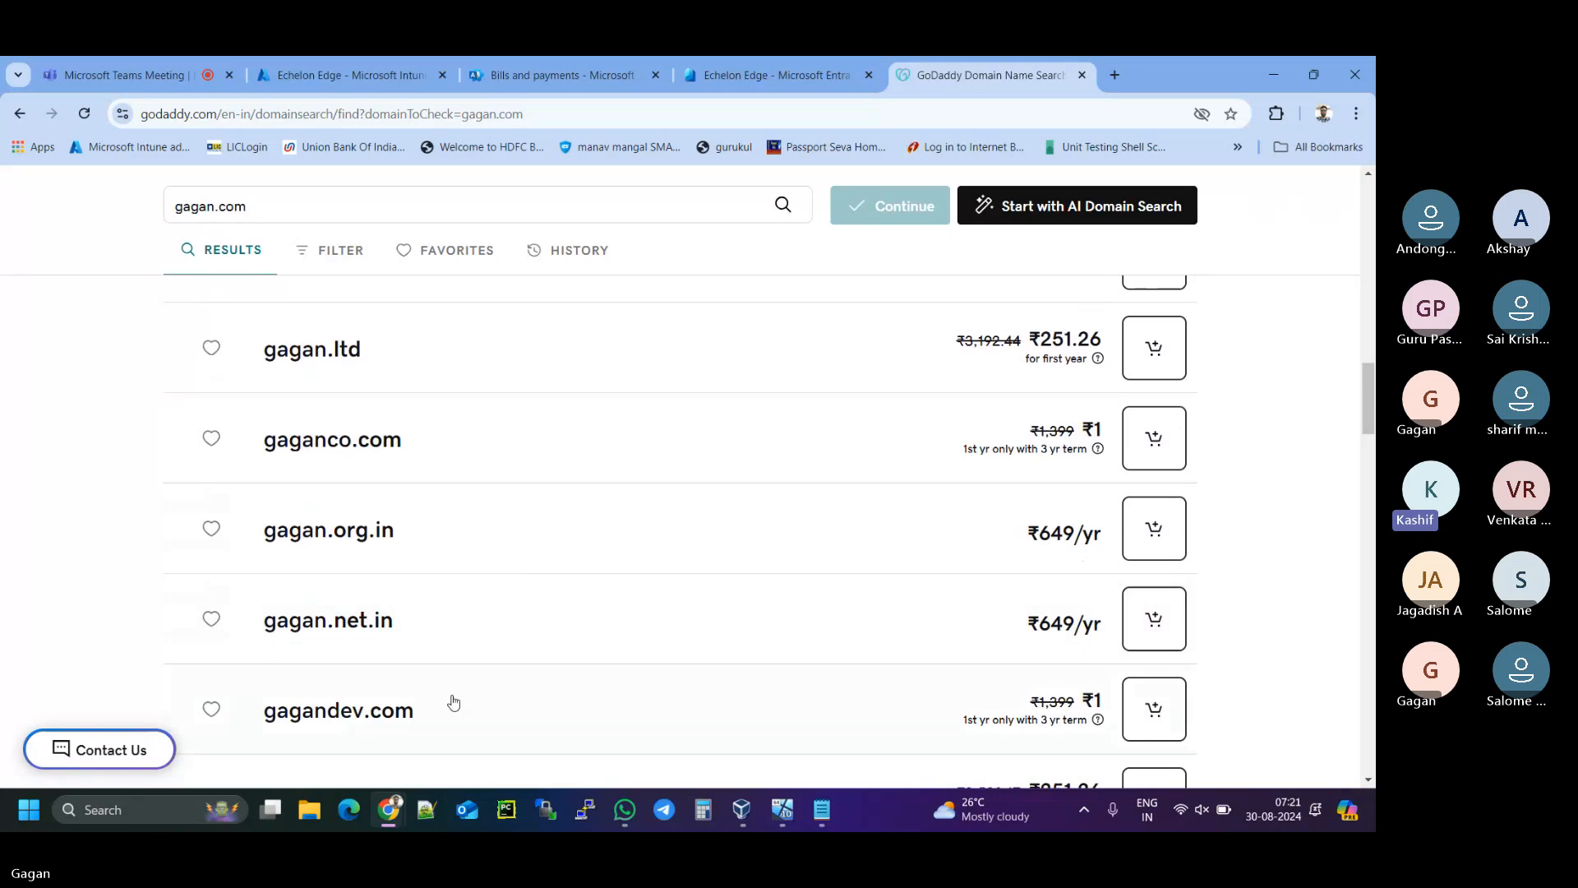
scroll(451, 704, "down", 1)
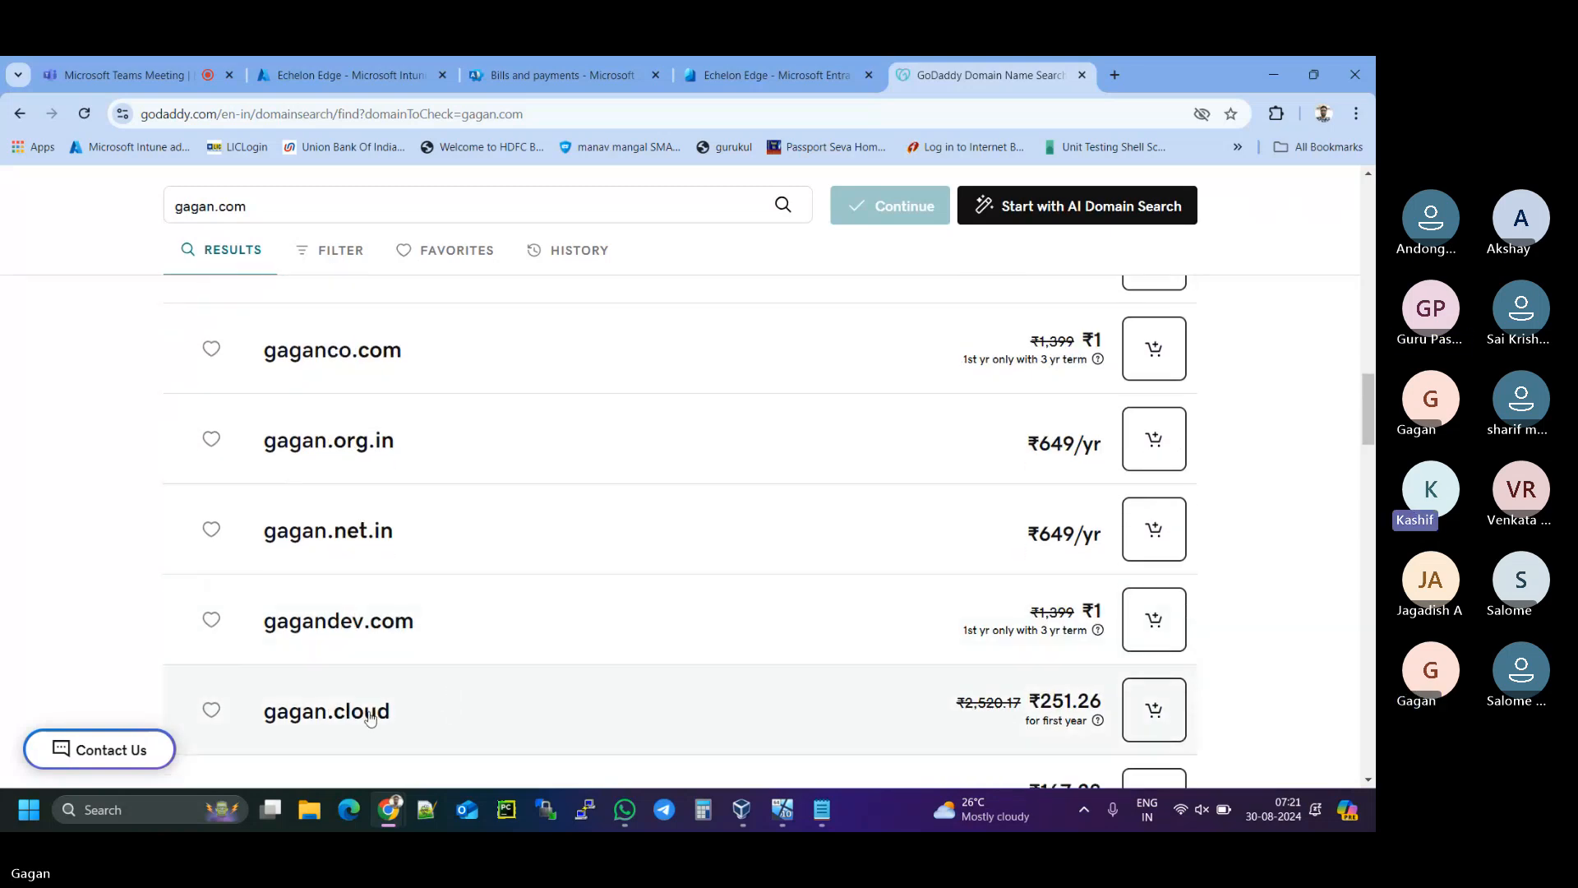
scroll(382, 713, "up", 2)
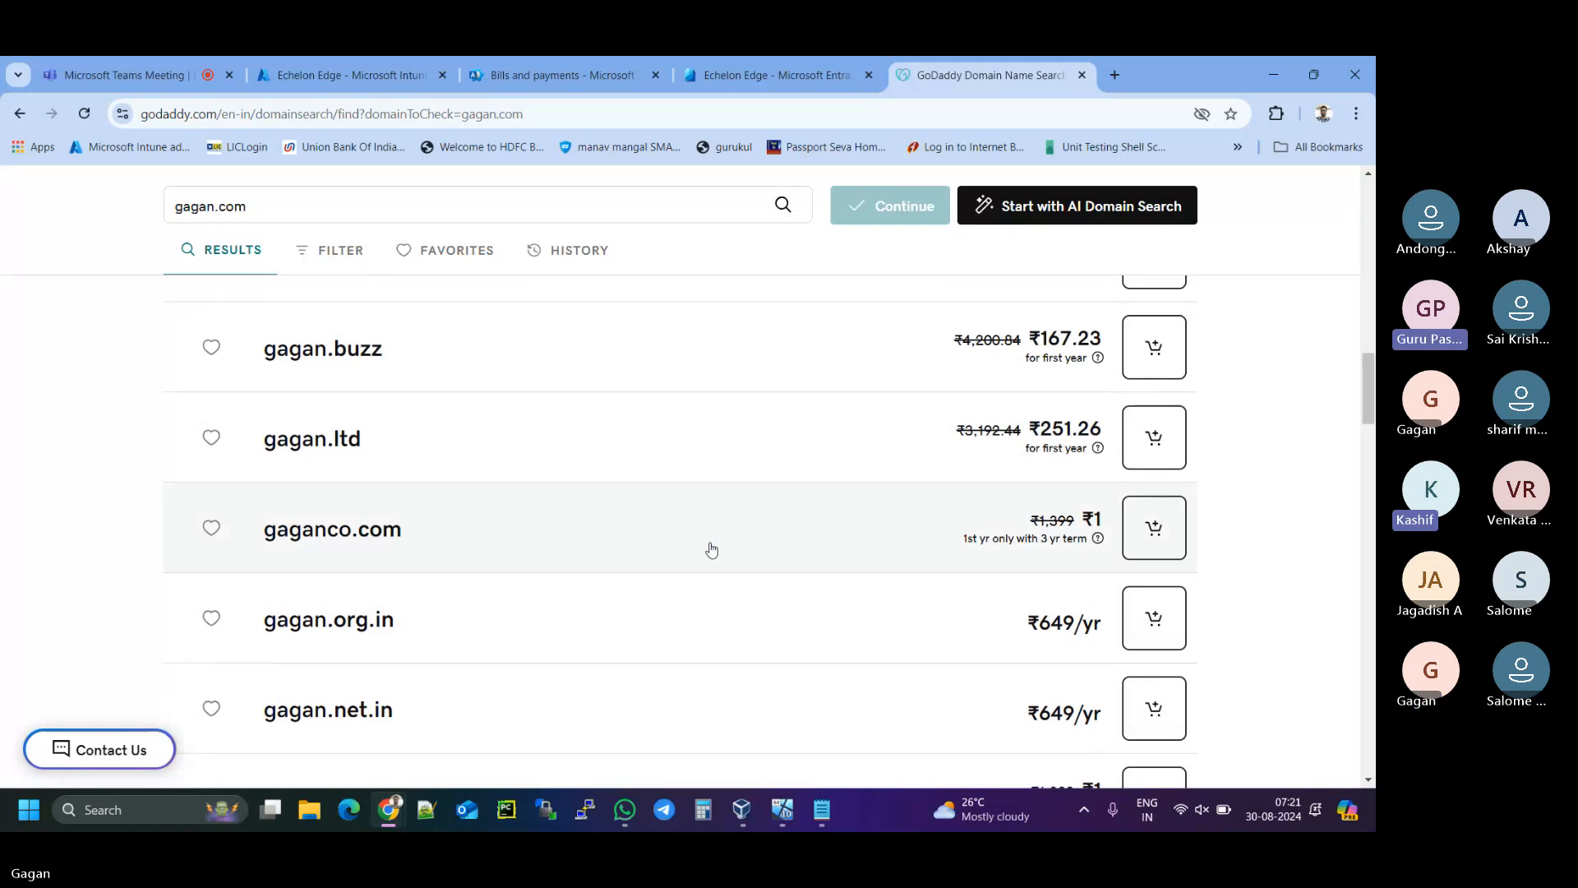
- Add gaganco.com to the cart and highlight the bundle price and its included domains
left_click(1147, 531)
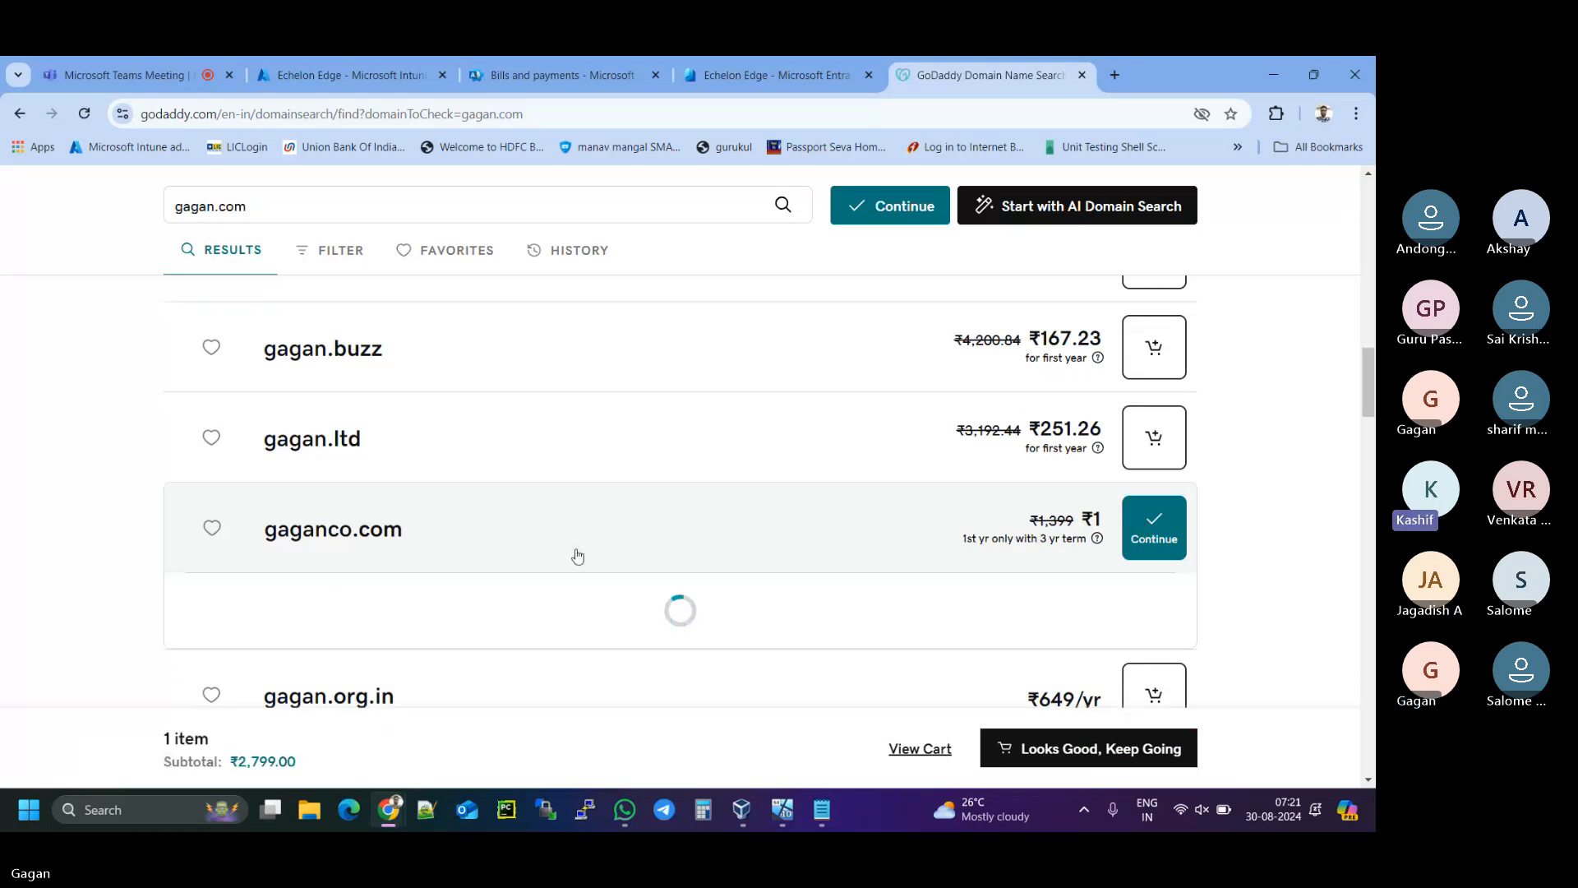
scroll(588, 560, "down", 2)
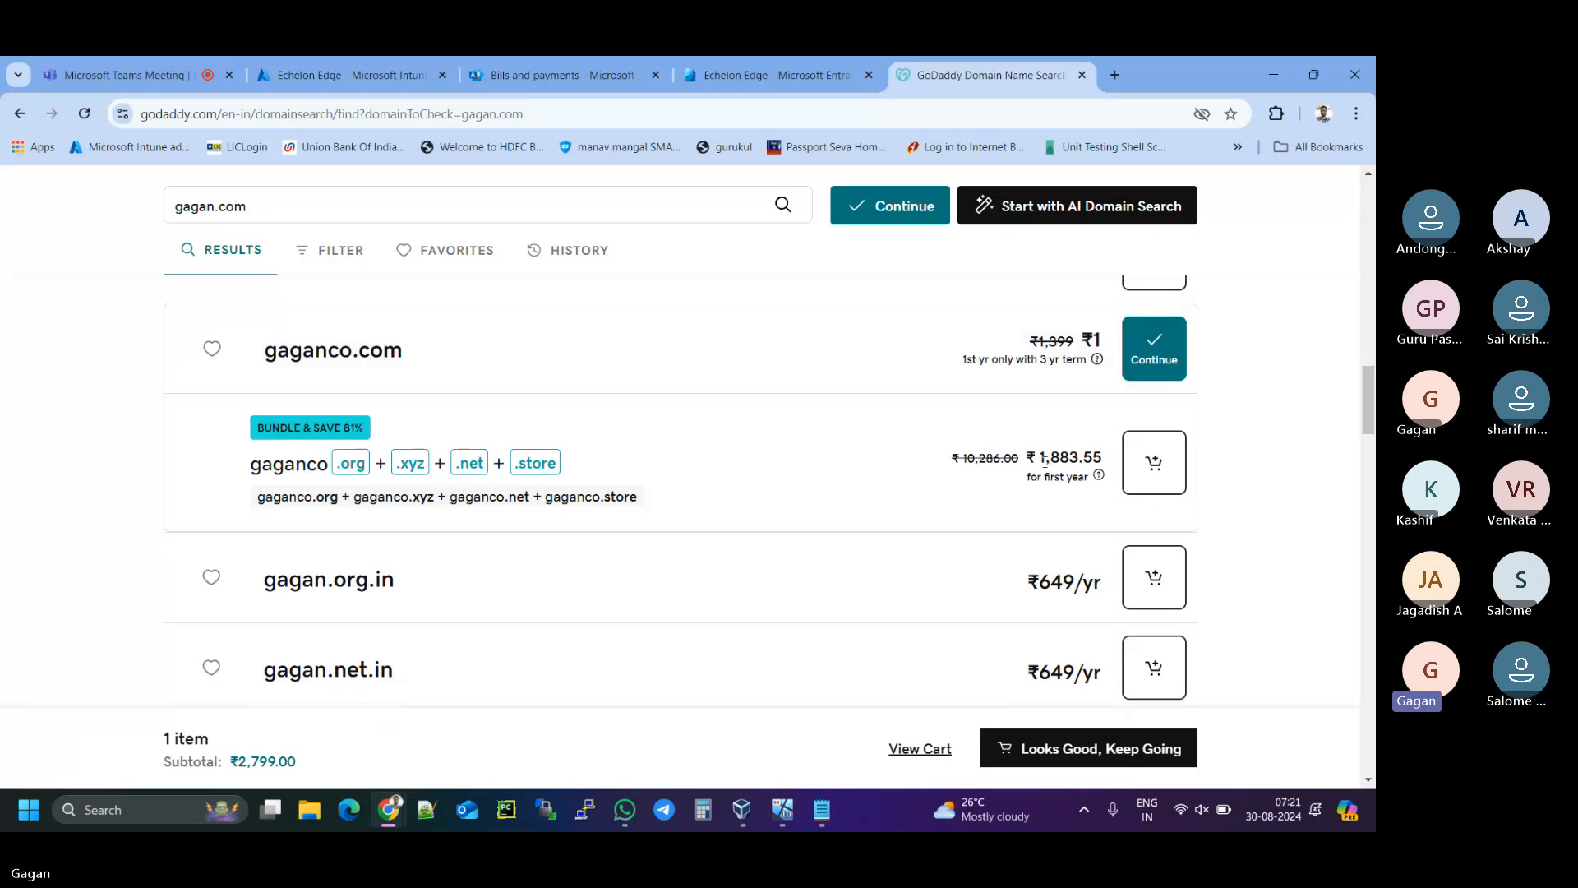
left_click_drag(1039, 457, 1101, 457)
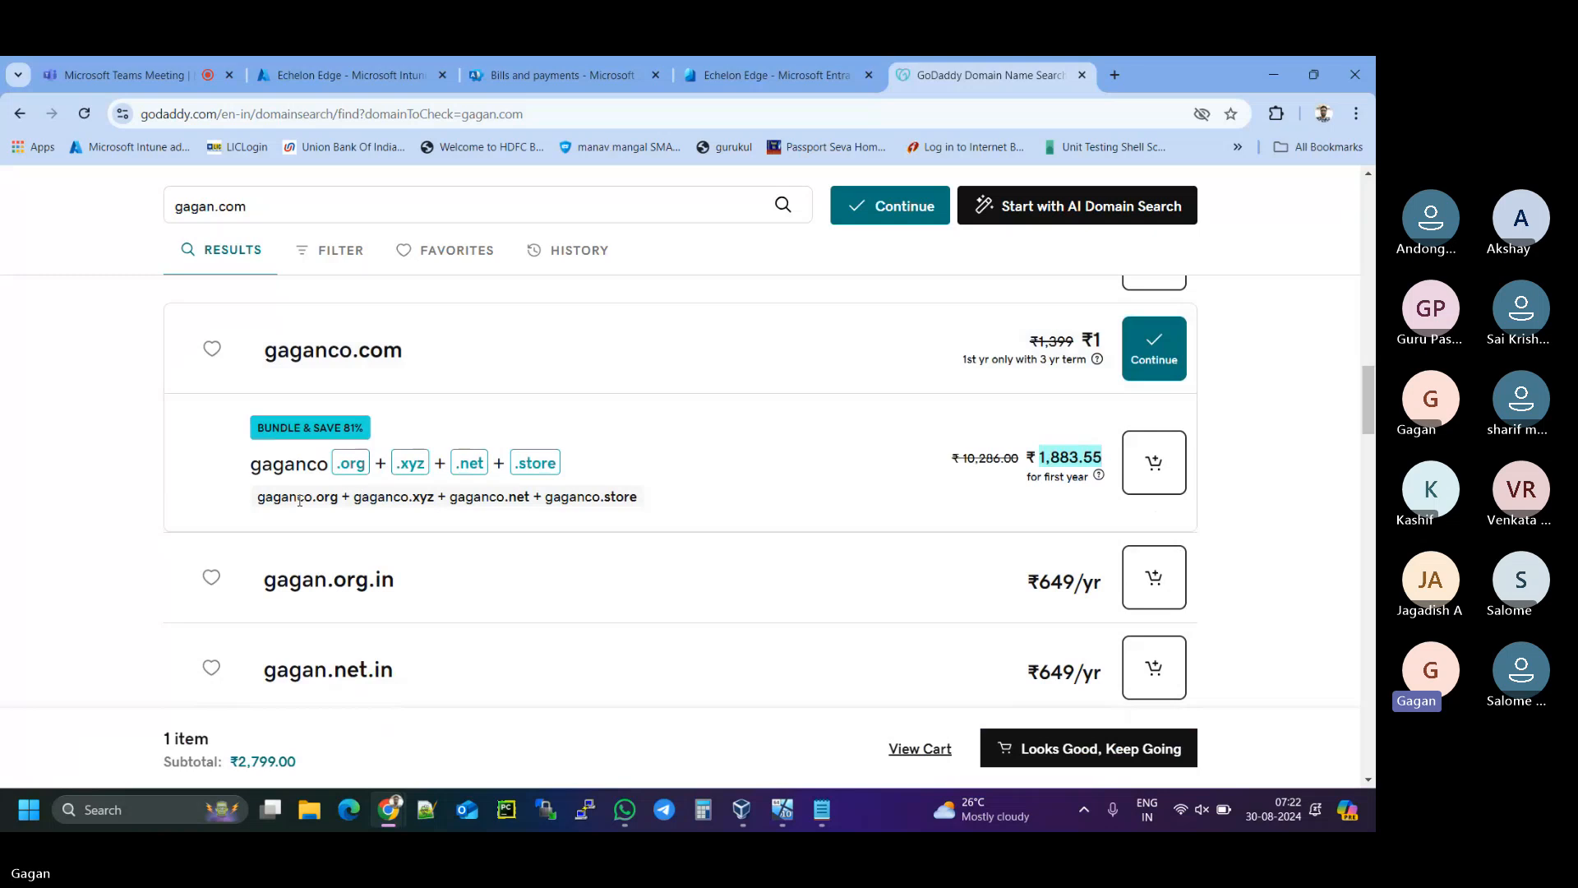
left_click_drag(262, 496, 529, 500)
left_click_drag(573, 500, 639, 498)
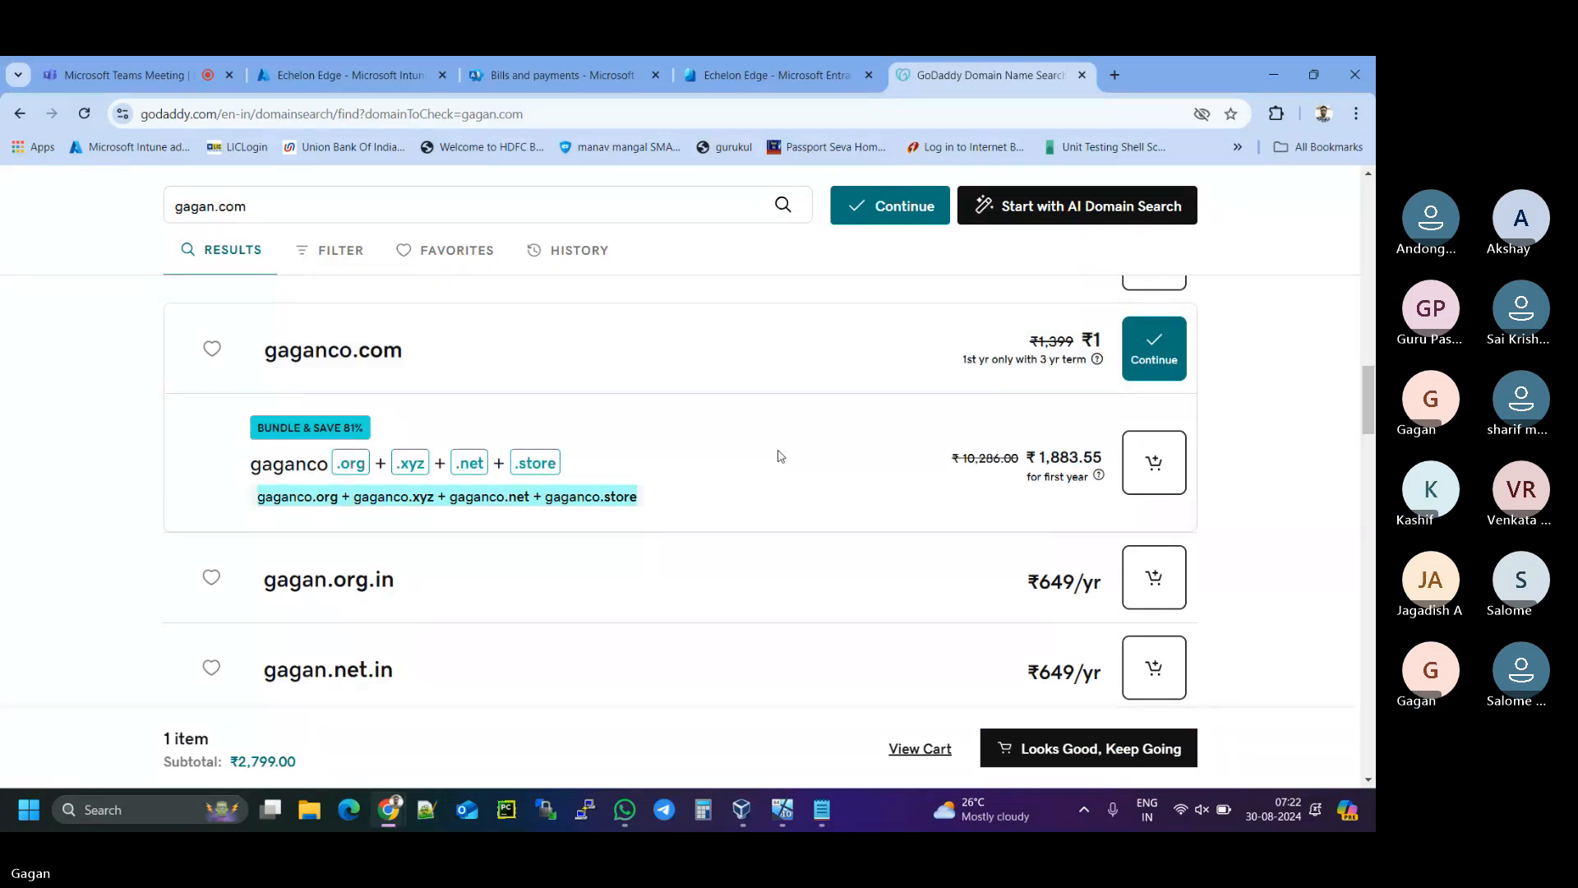
- In the cart, change the gaganco.com registration term to 1 Year at ₹949.00
left_click(925, 749)
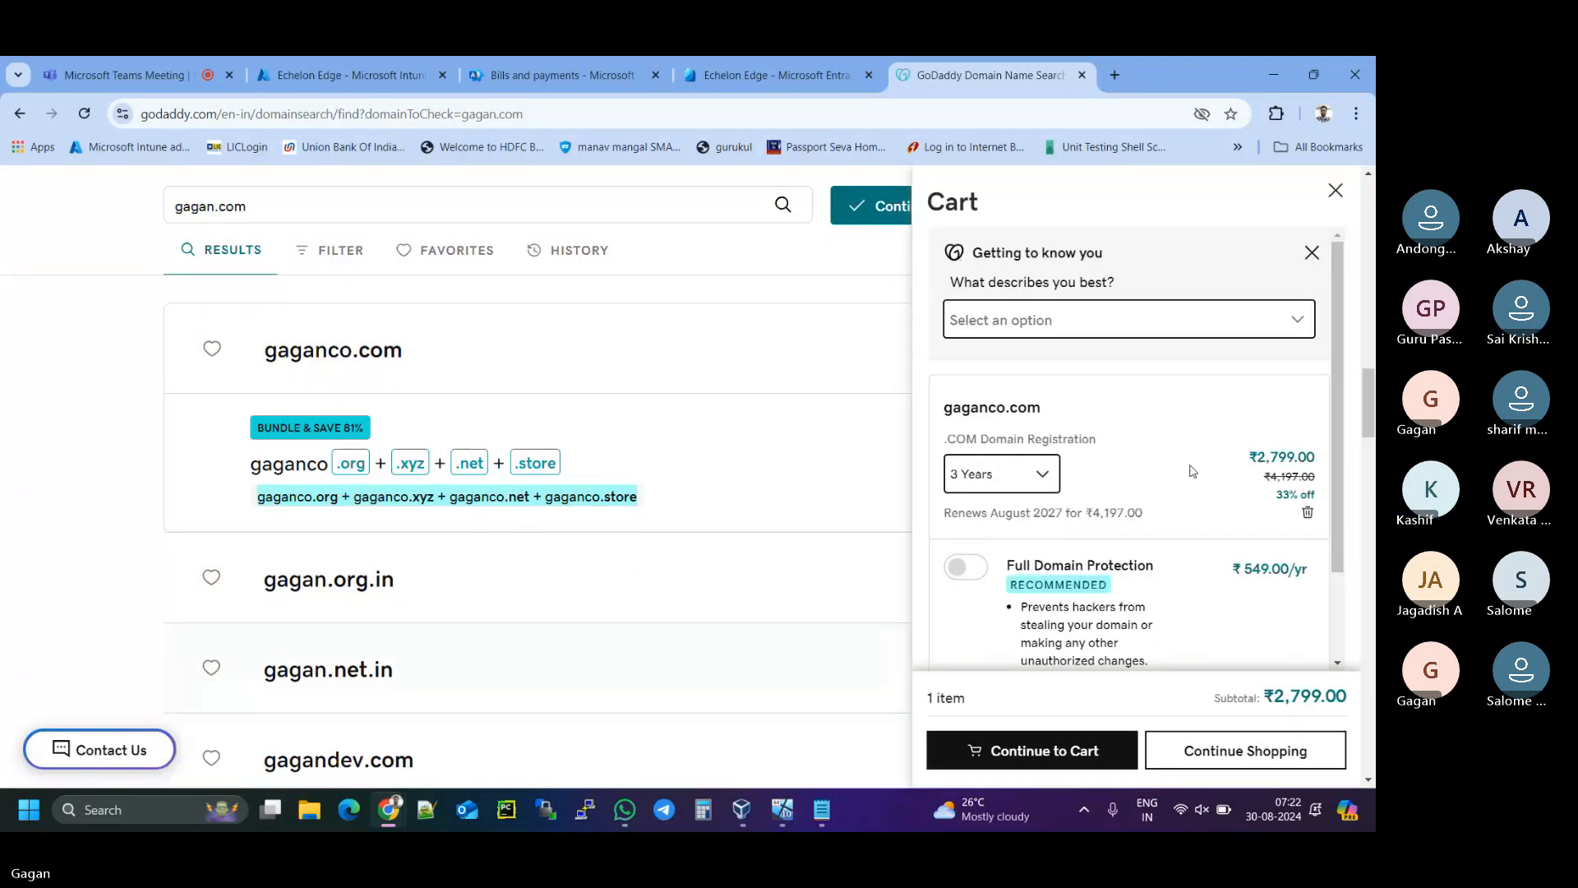
scroll(1182, 475, "down", 1)
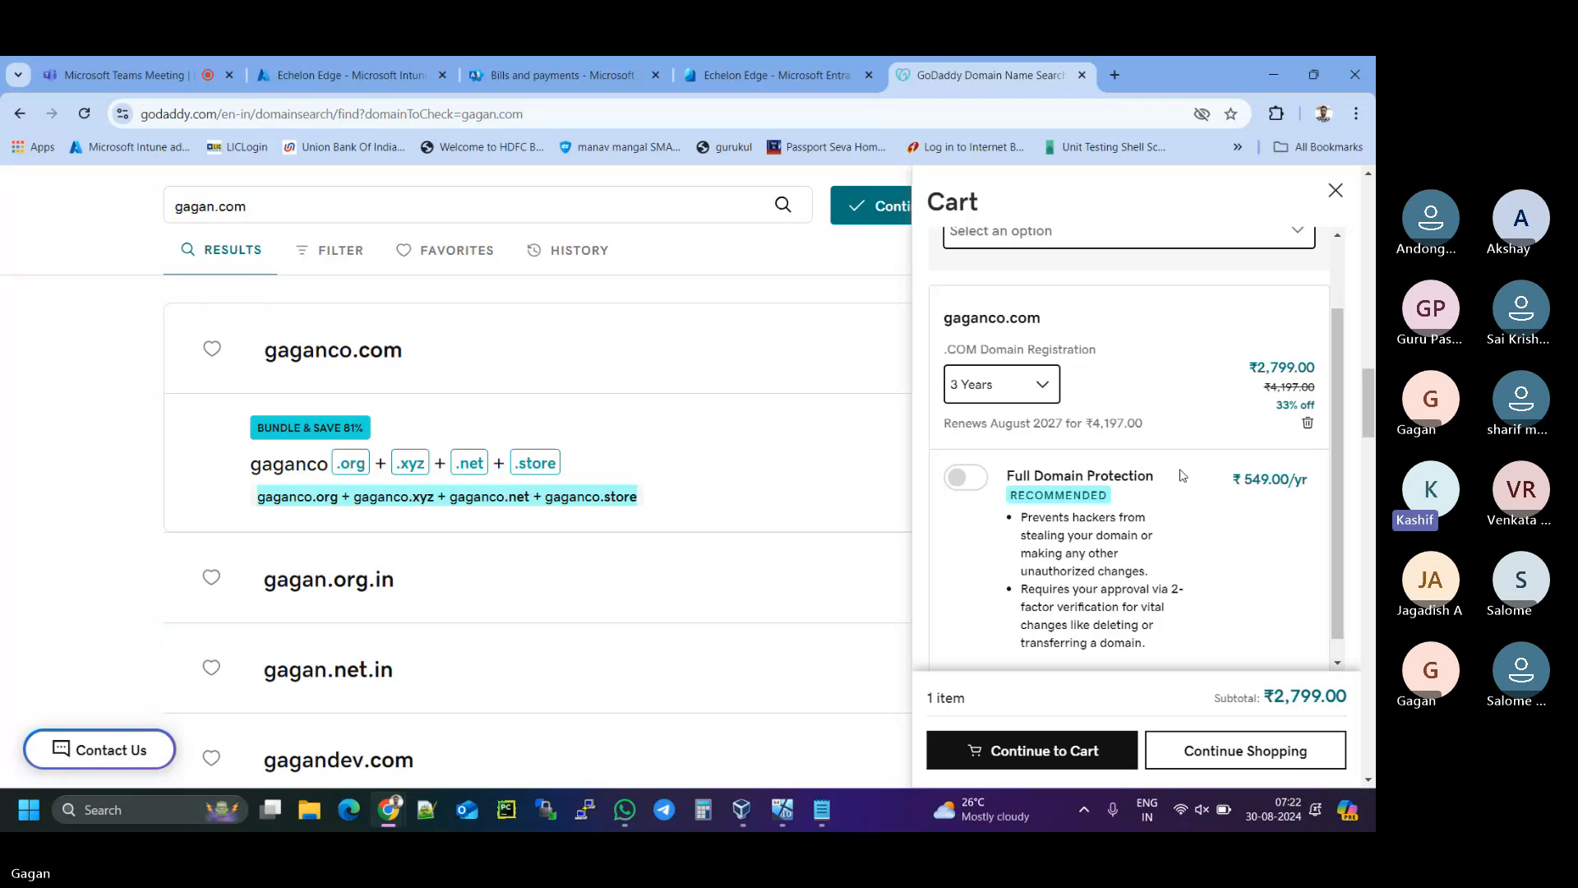
left_click(1051, 385)
left_click(1031, 421)
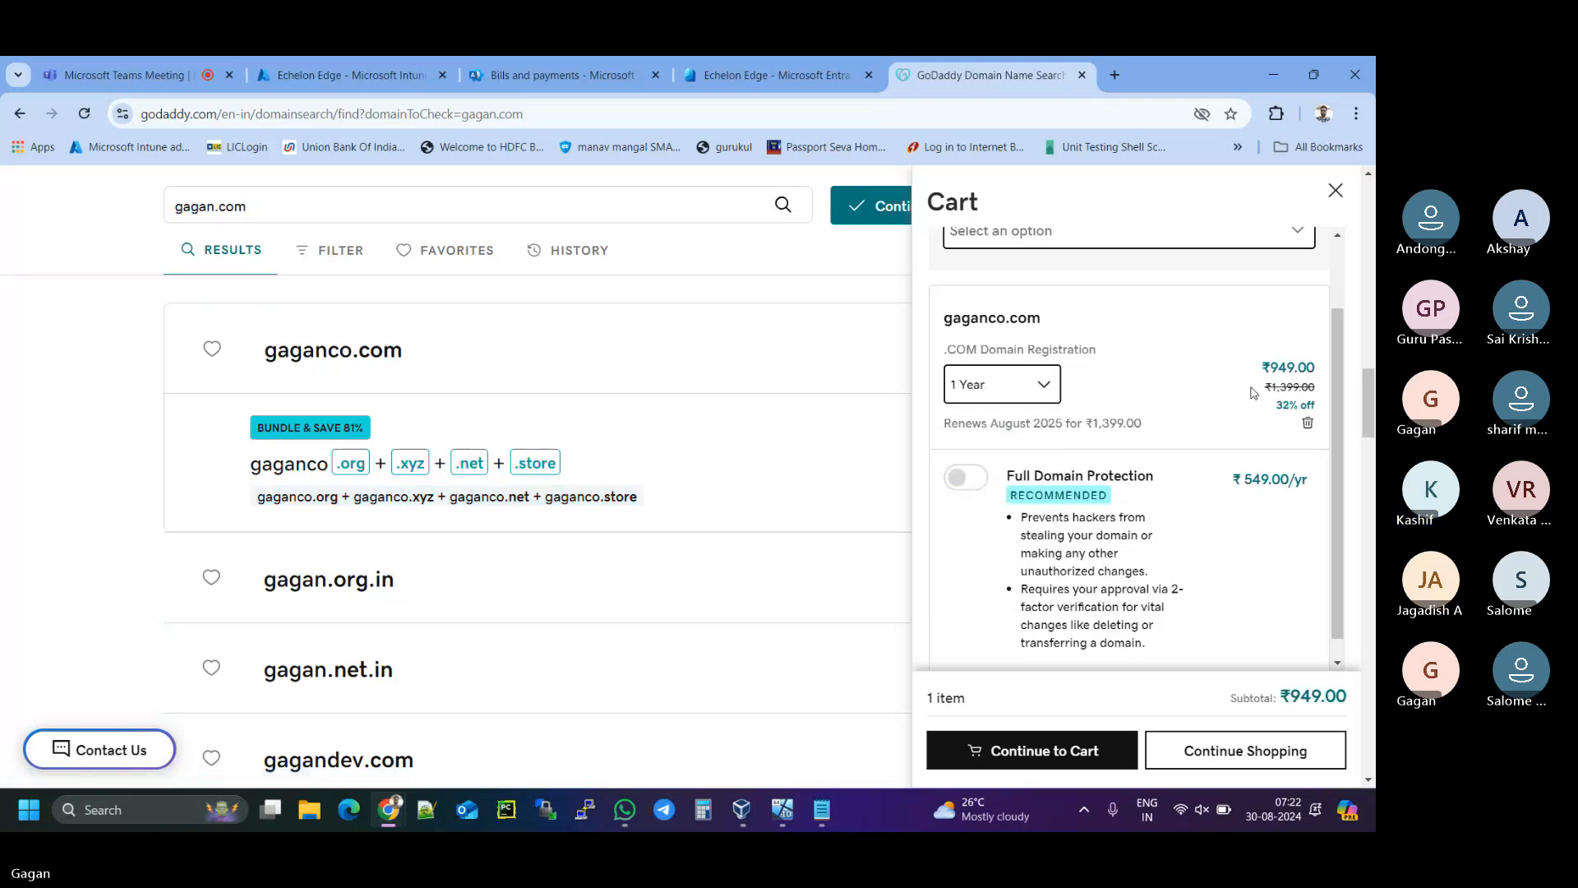
double_click(1278, 366)
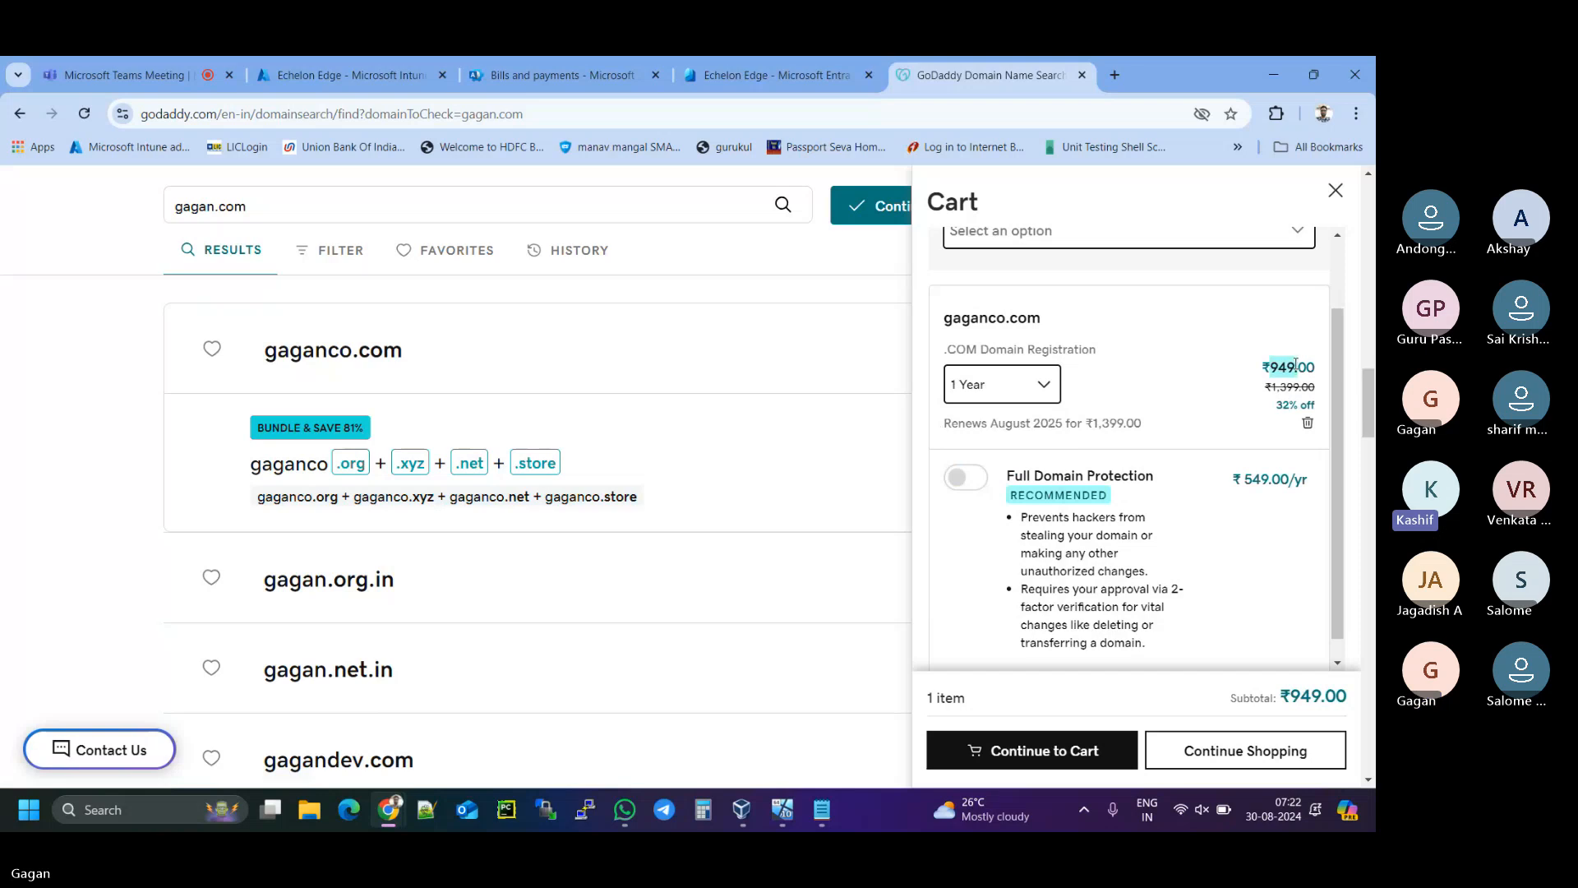
scroll(1218, 388, "down", 1)
scroll(1167, 497, "down", 3)
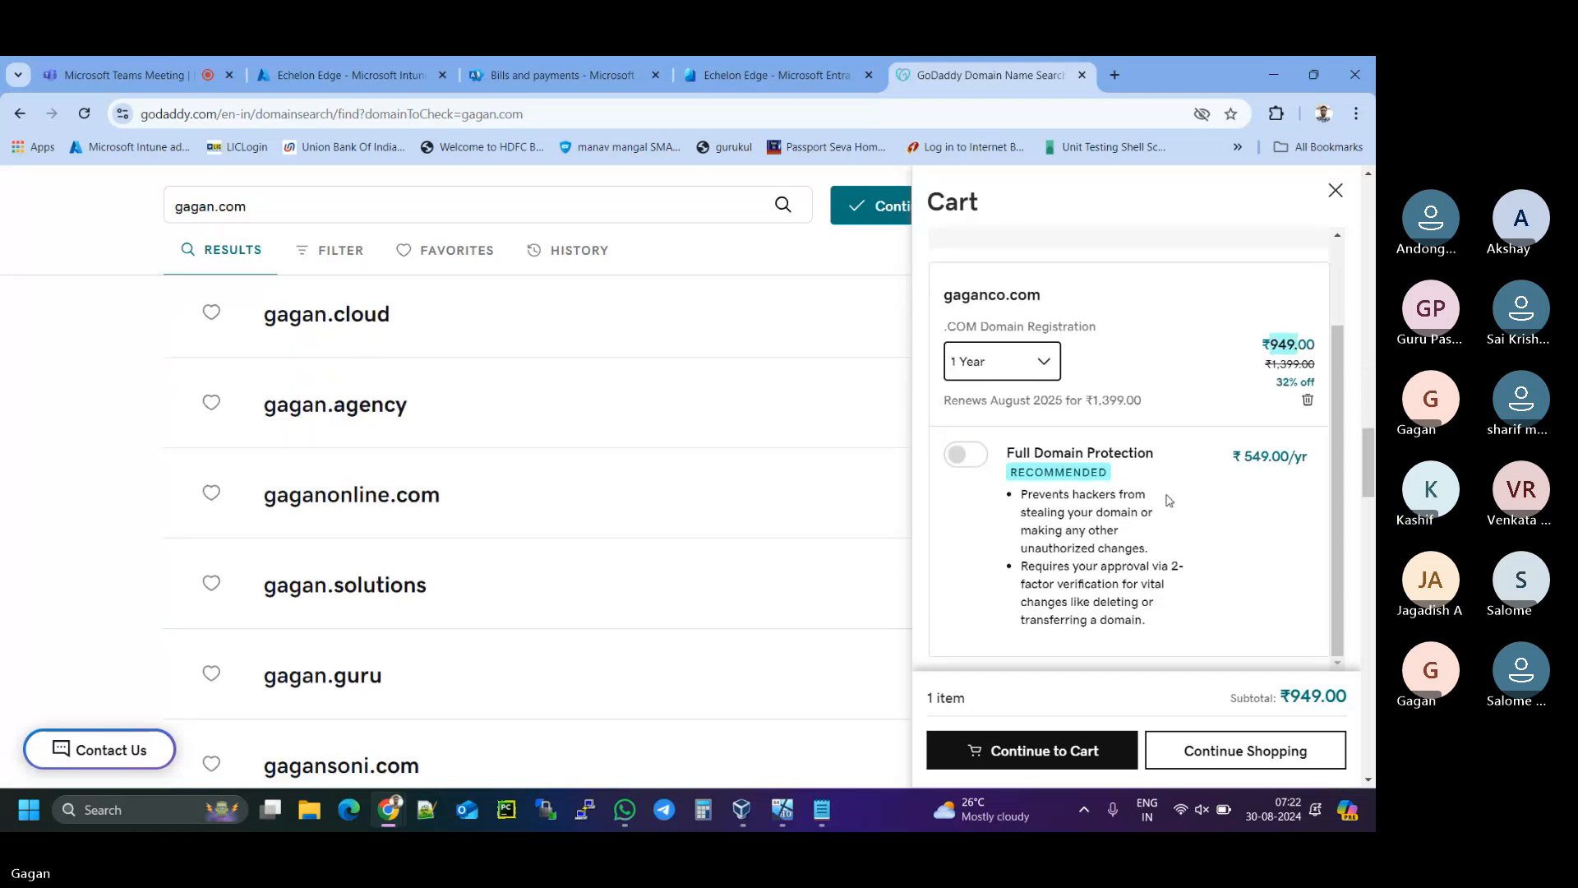
left_click_drag(1334, 585, 1360, 631)
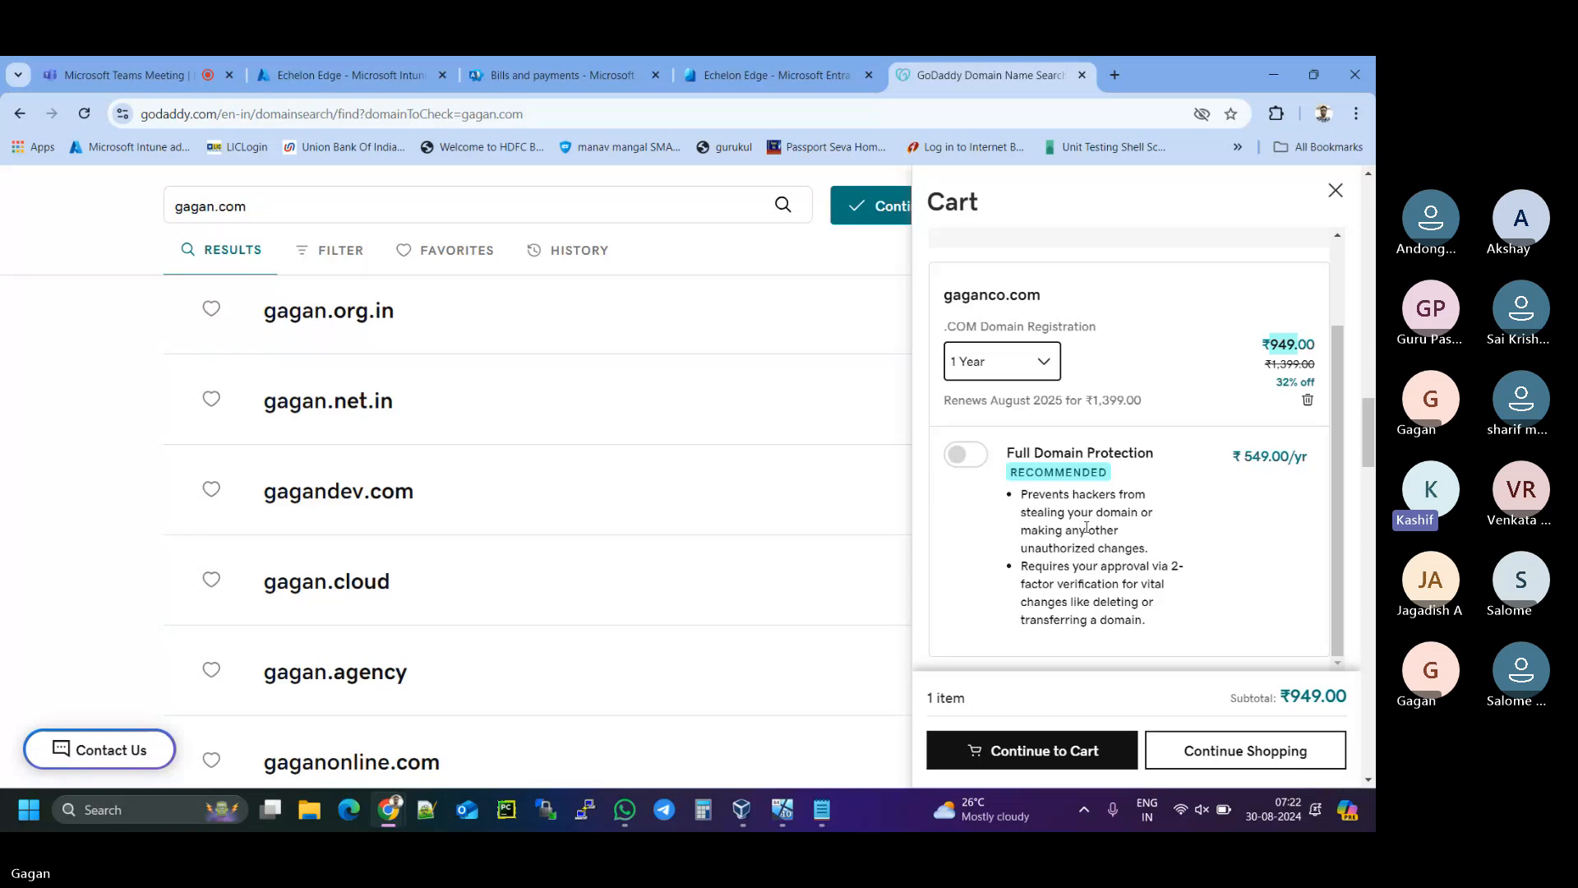
- Toggle Full Domain Protection on and back off, leaving the subtotal at ₹949.00
left_click(978, 459)
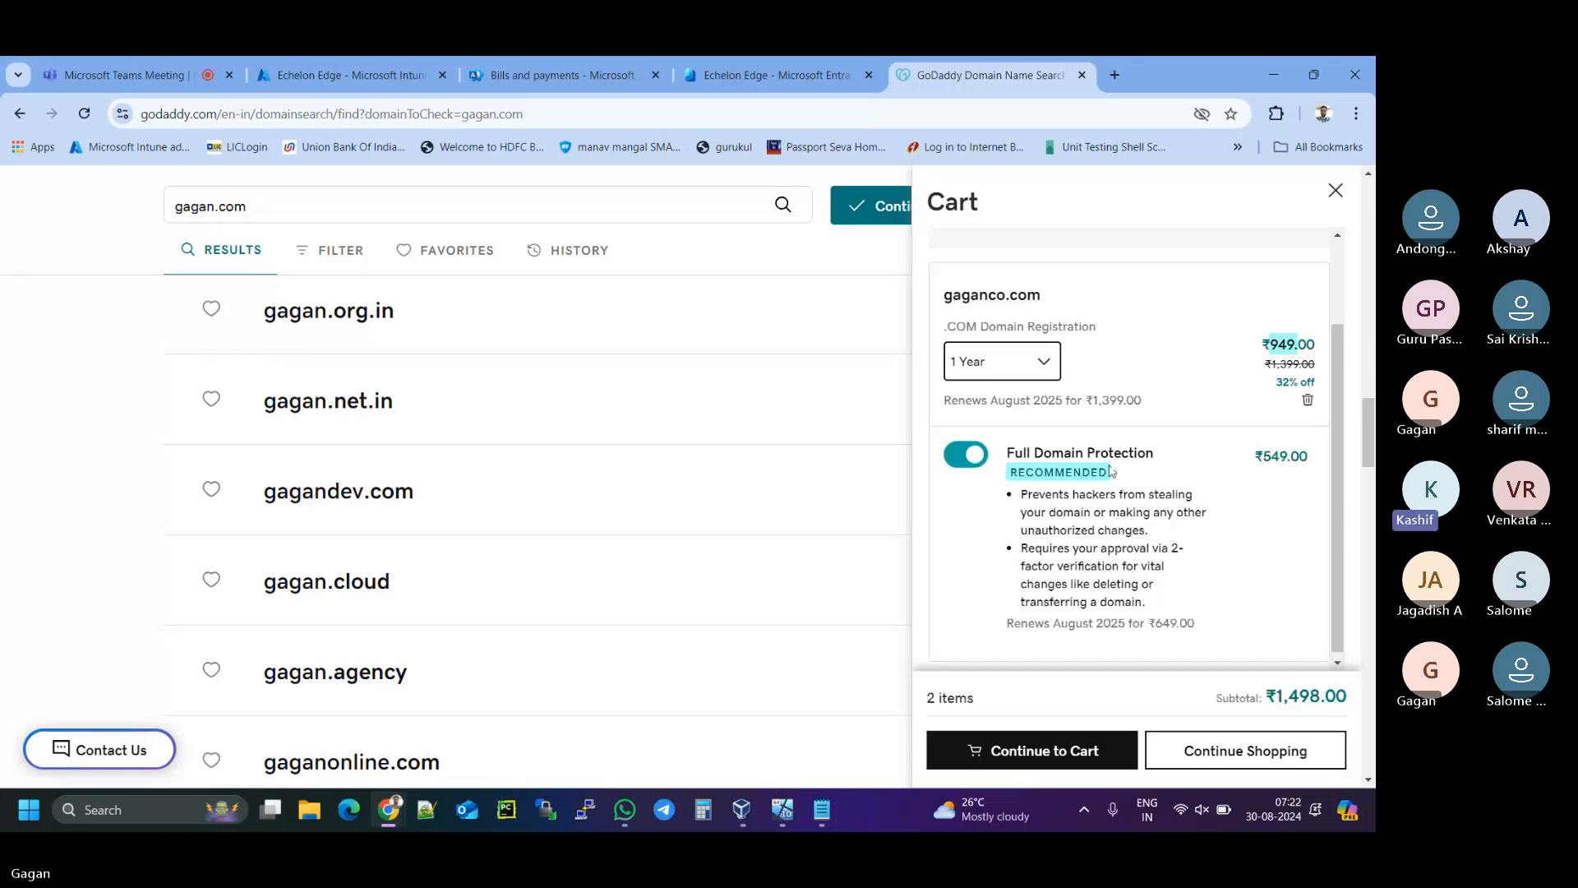
left_click(961, 460)
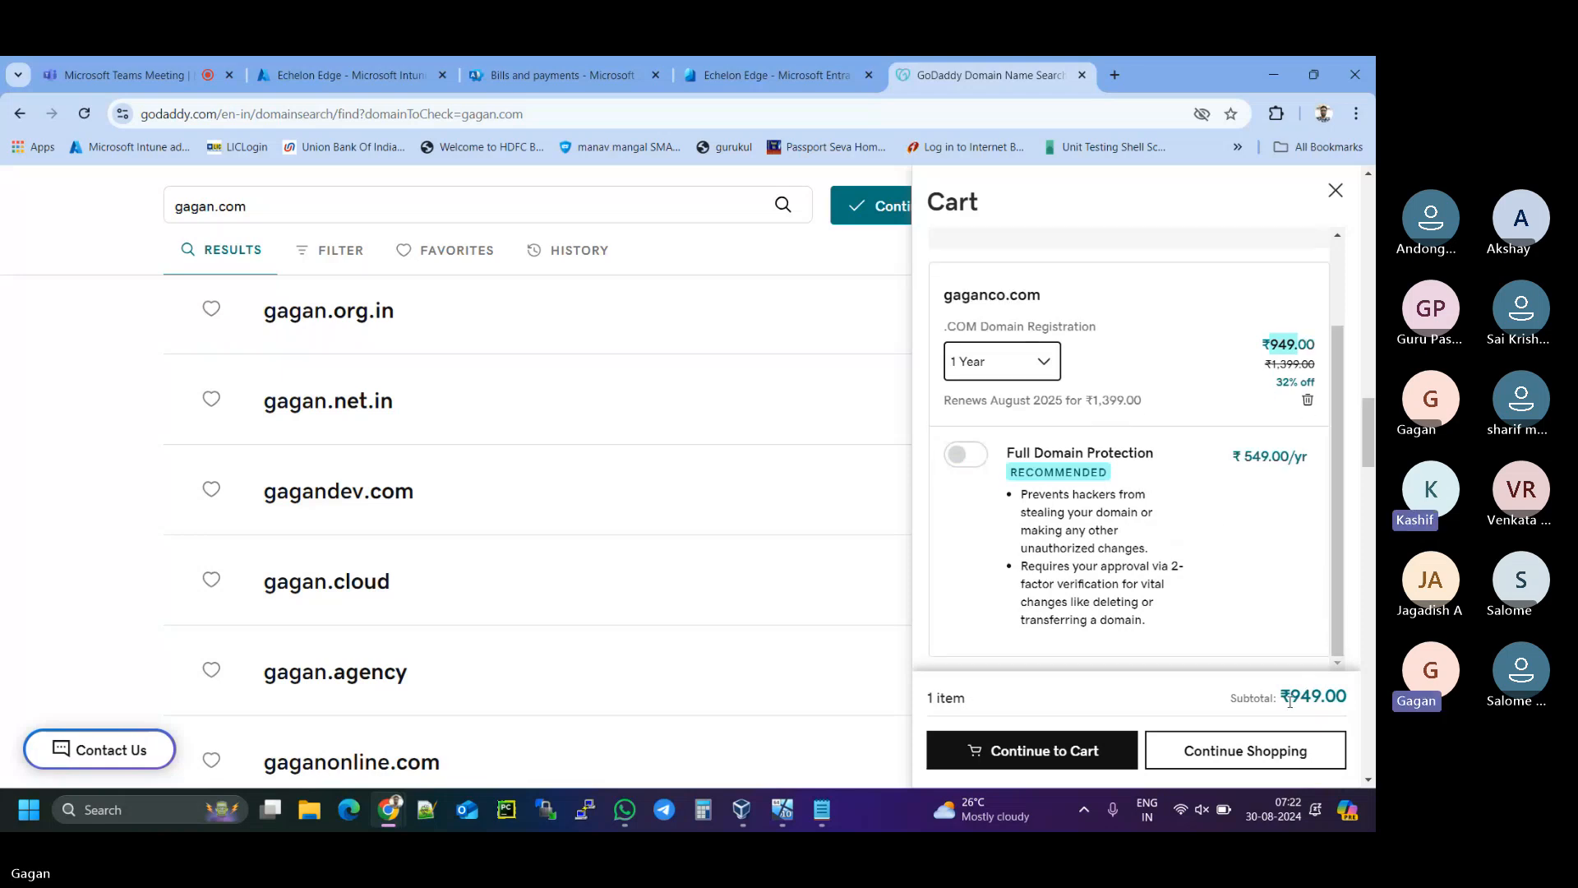
left_click_drag(1289, 696, 1349, 696)
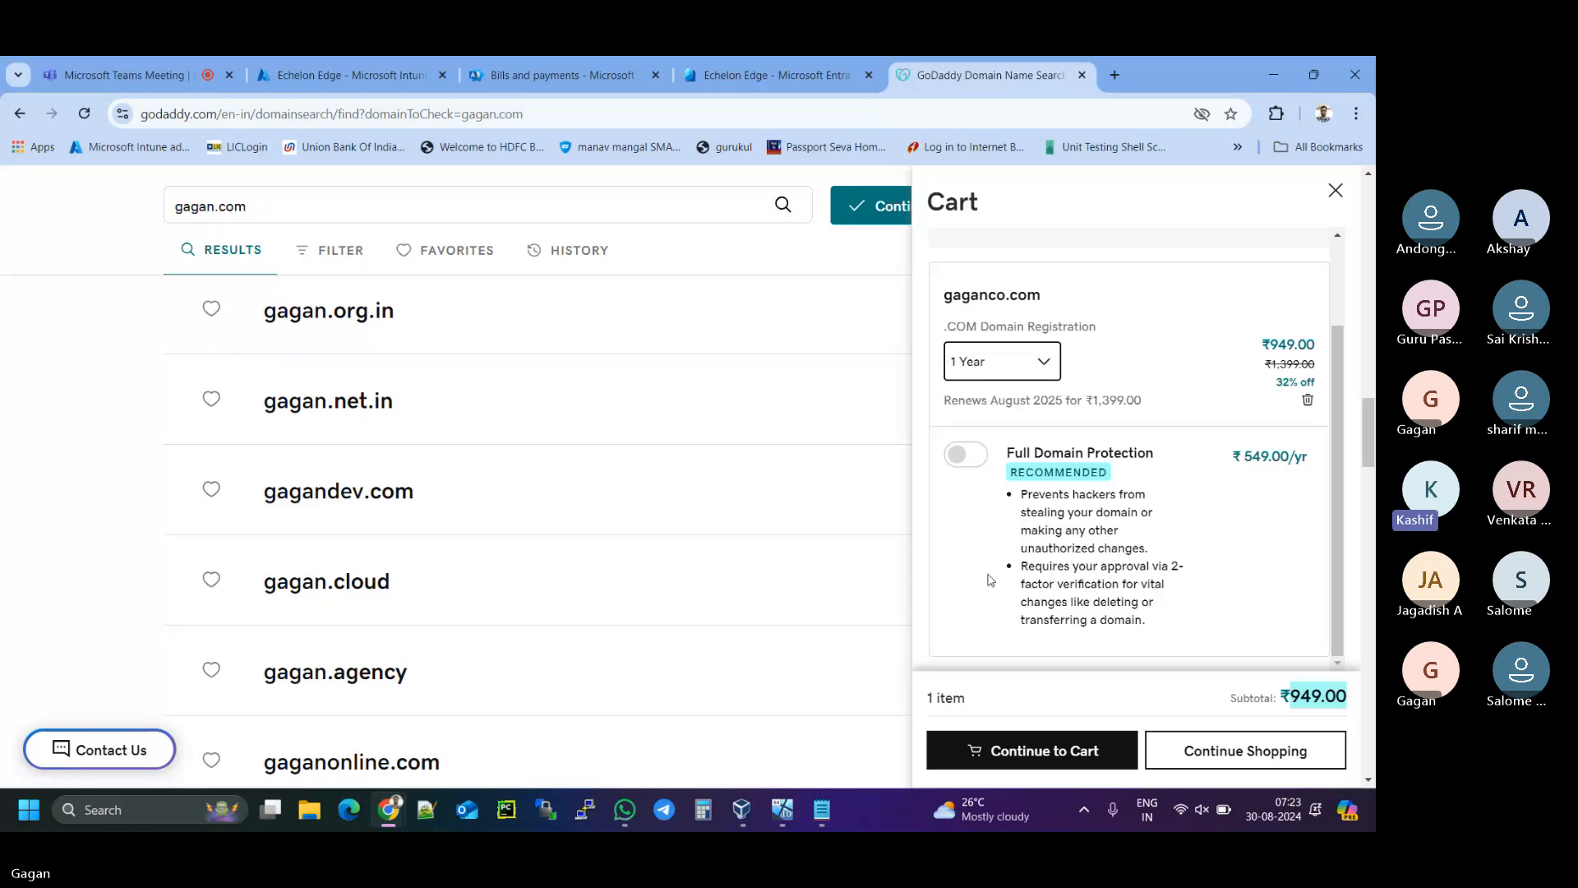
scroll(637, 543, "up", 4)
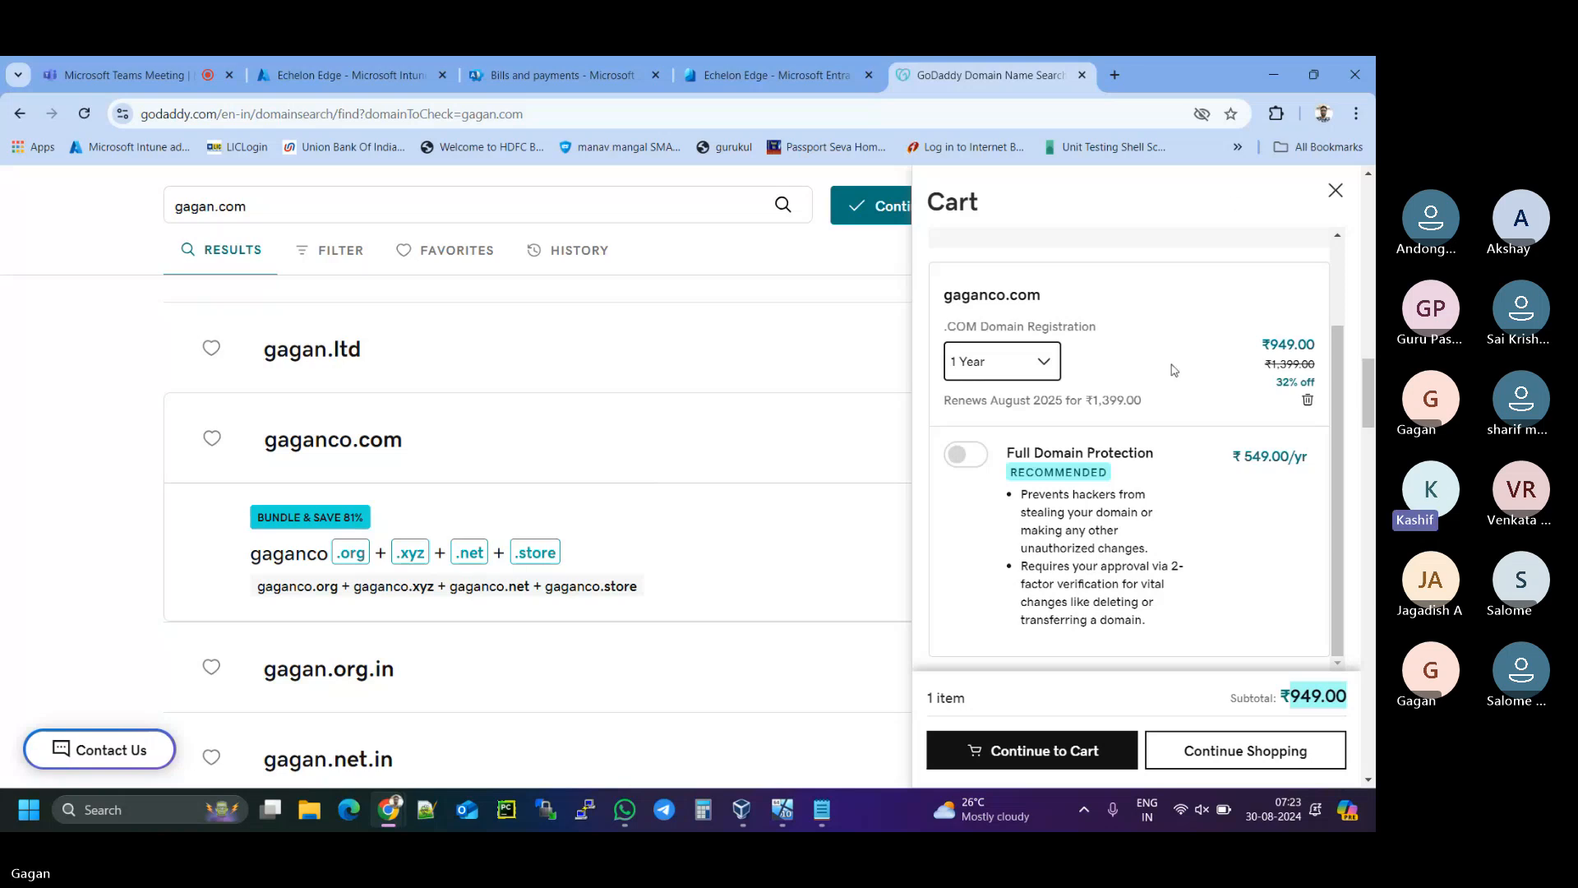
- Try adding gagan.co.in, then add gaganraj.com, making 2 cart items totalling ₹3,748.00
left_click(1335, 192)
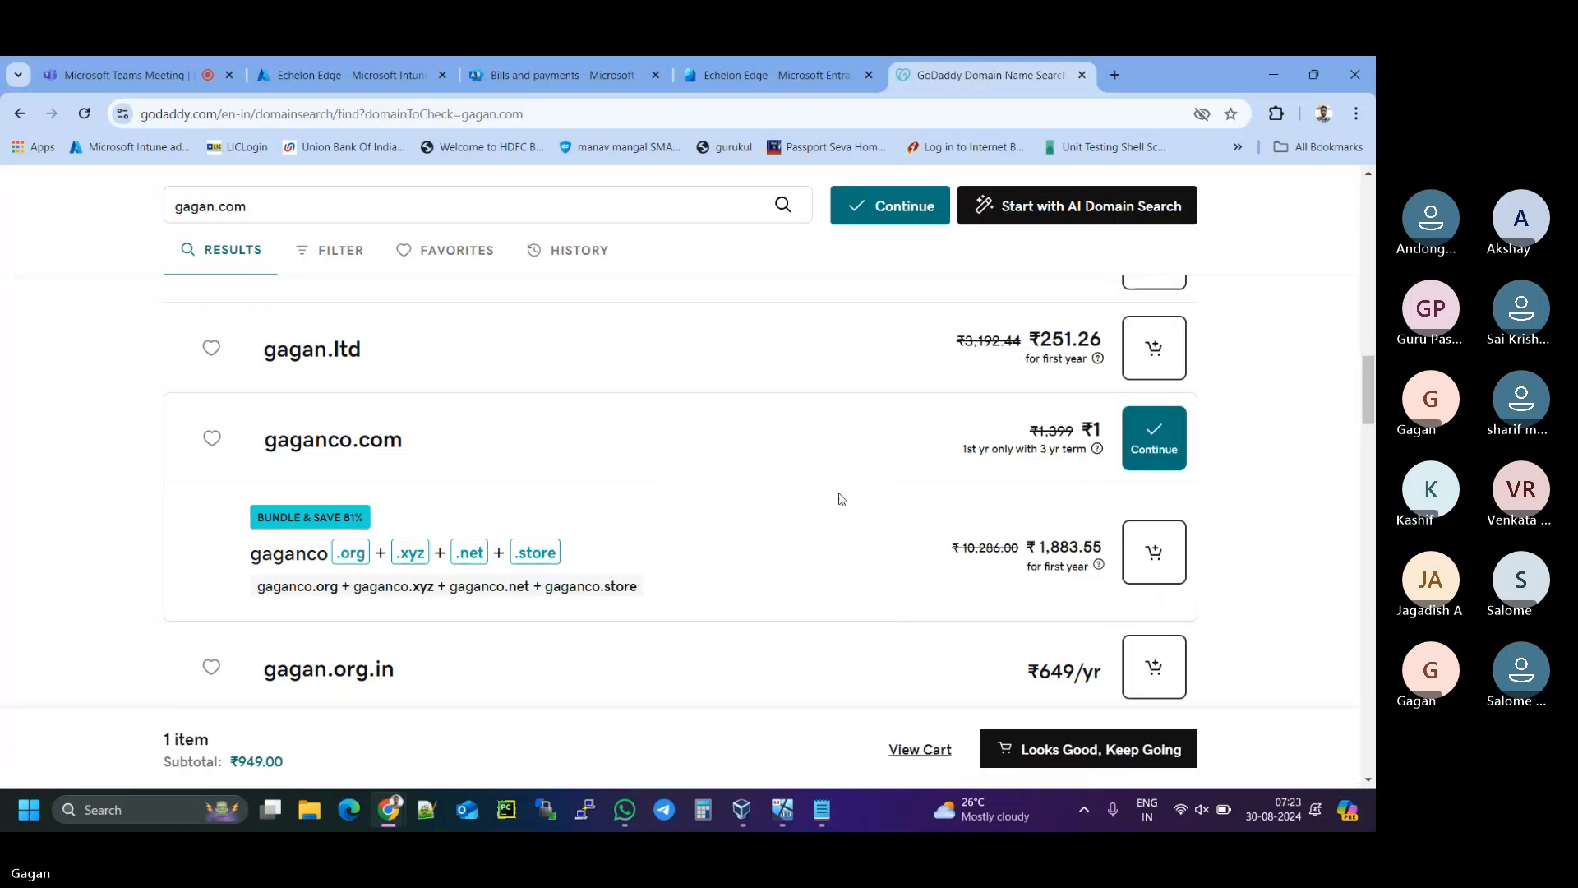
scroll(764, 498, "up", 8)
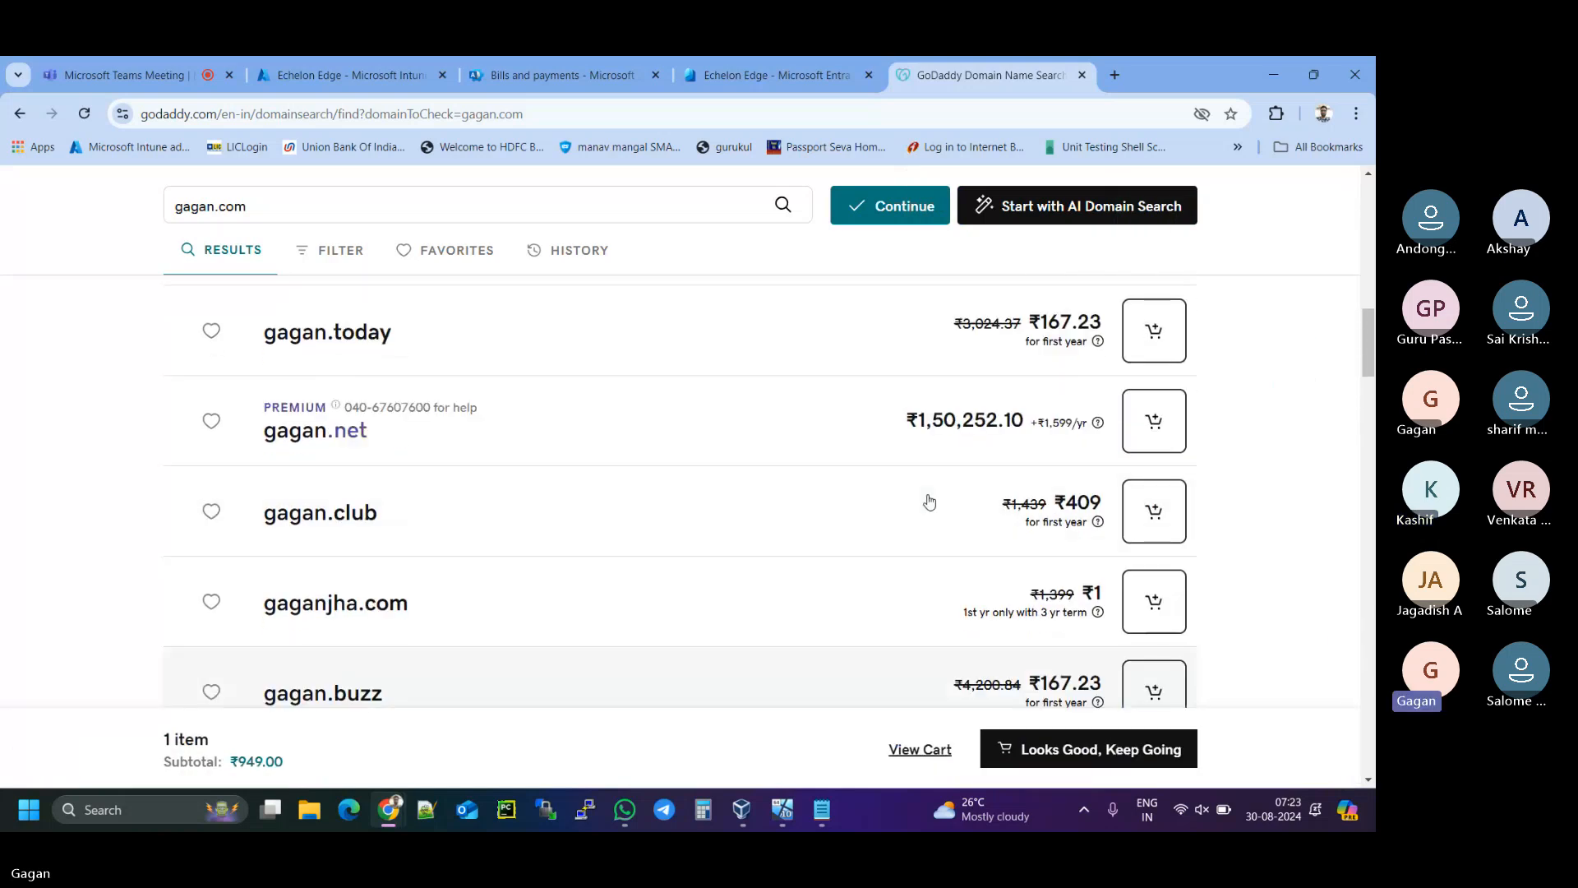
scroll(928, 501, "up", 10)
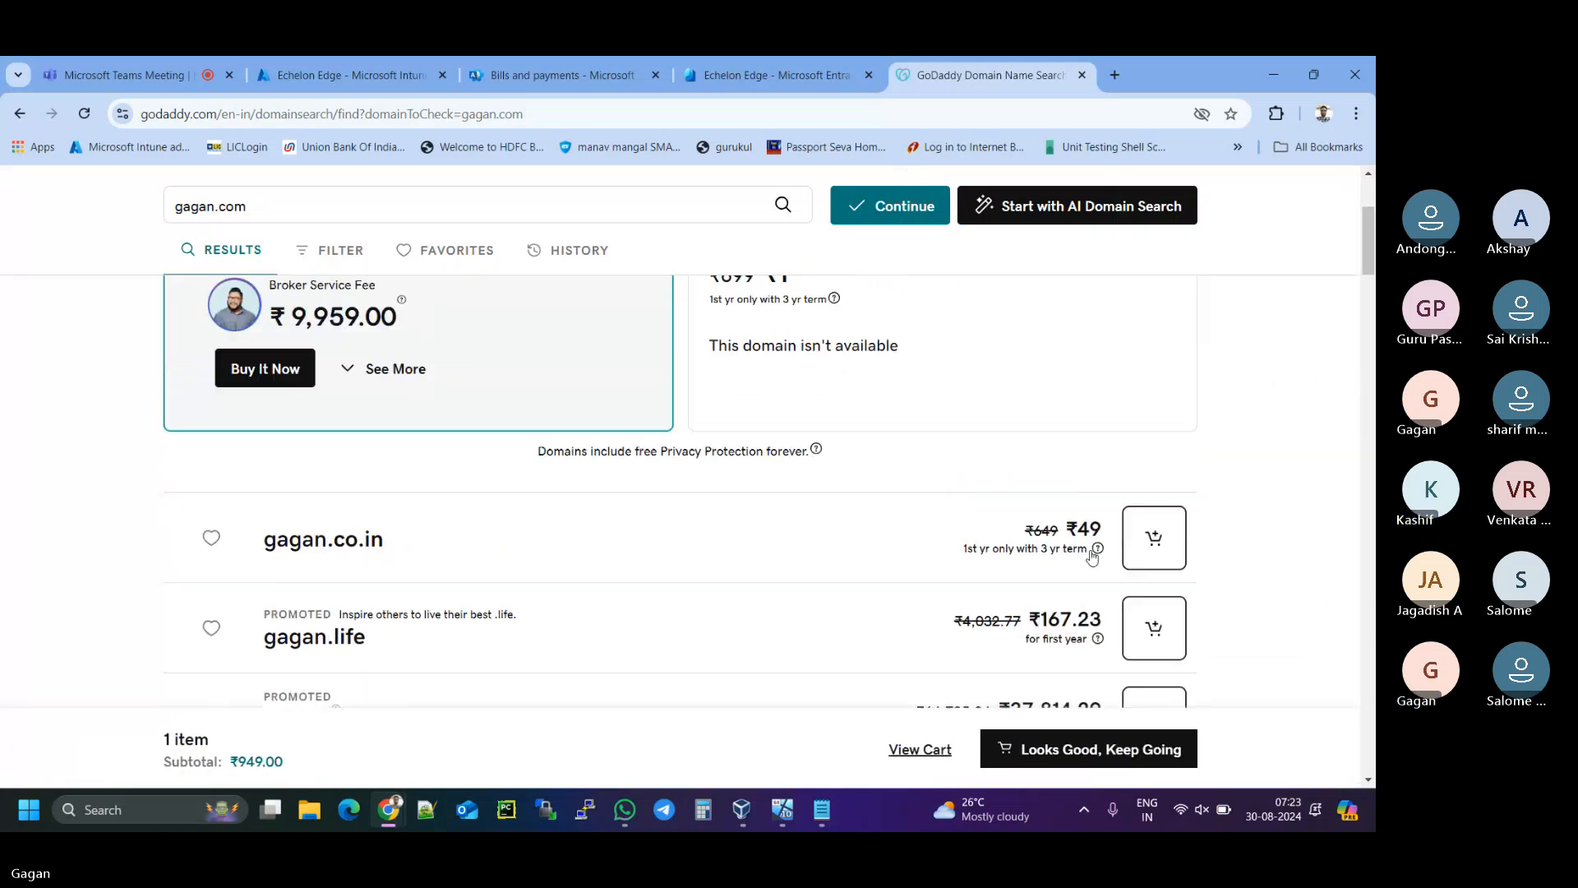
left_click(1156, 515)
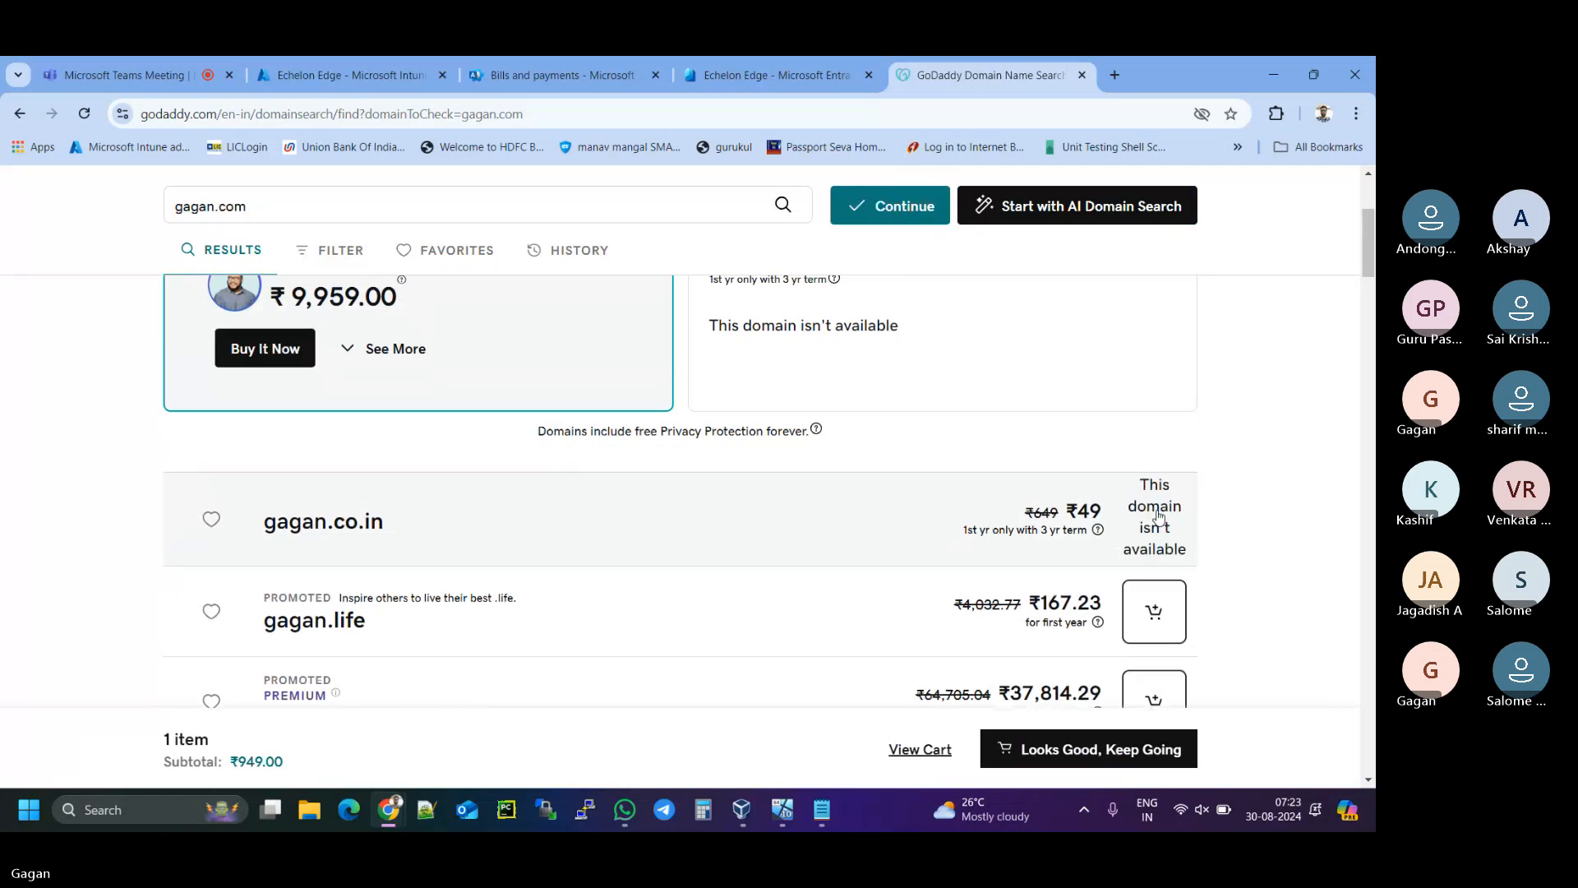
scroll(912, 528, "down", 2)
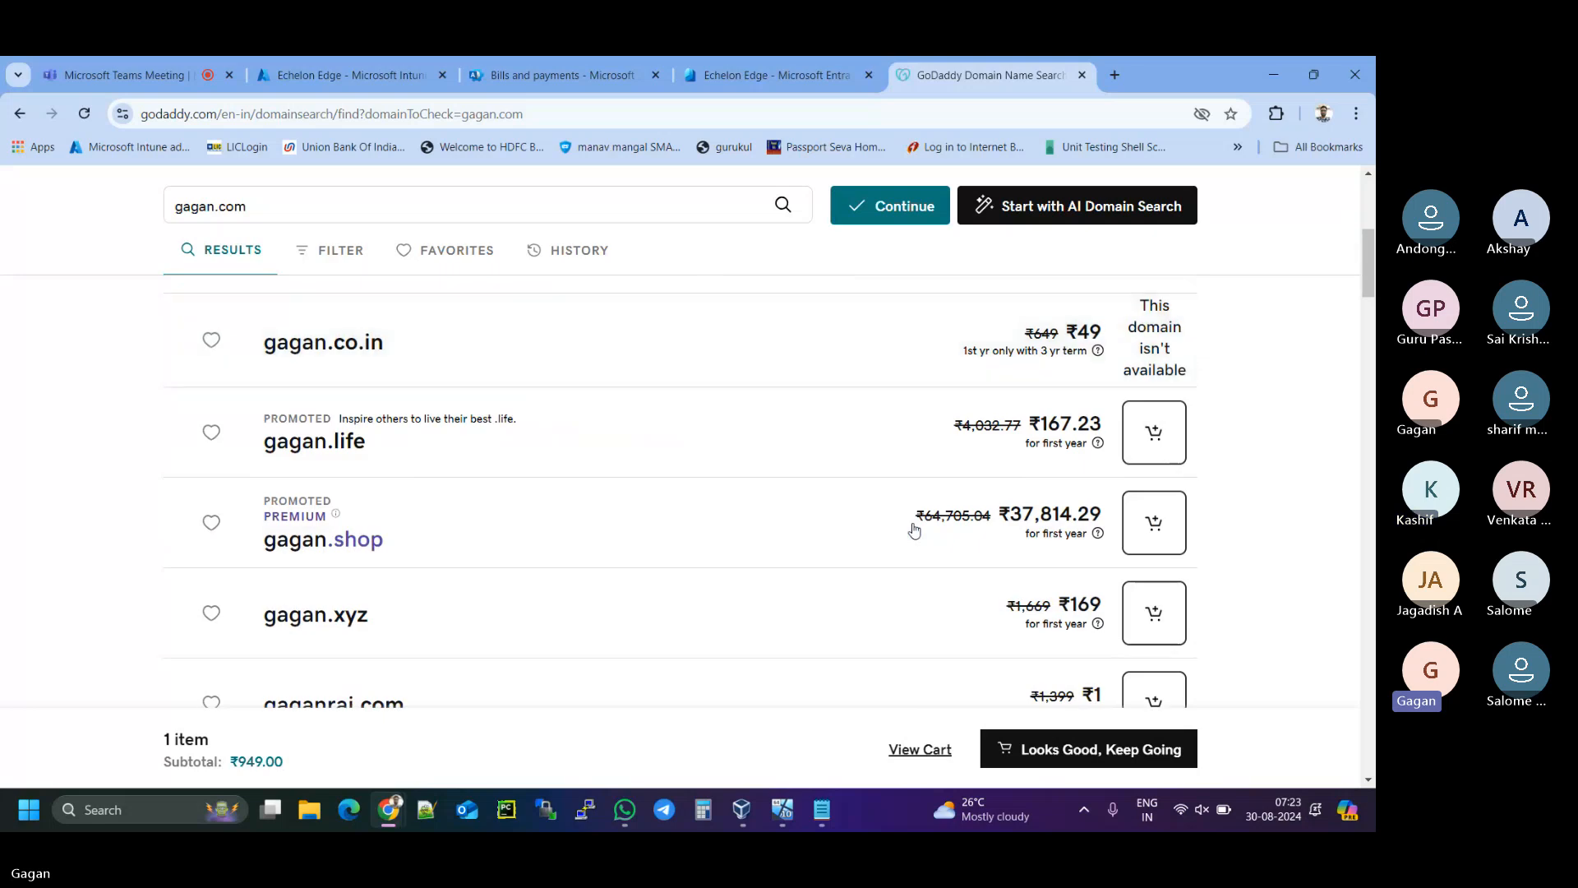
scroll(914, 529, "down", 2)
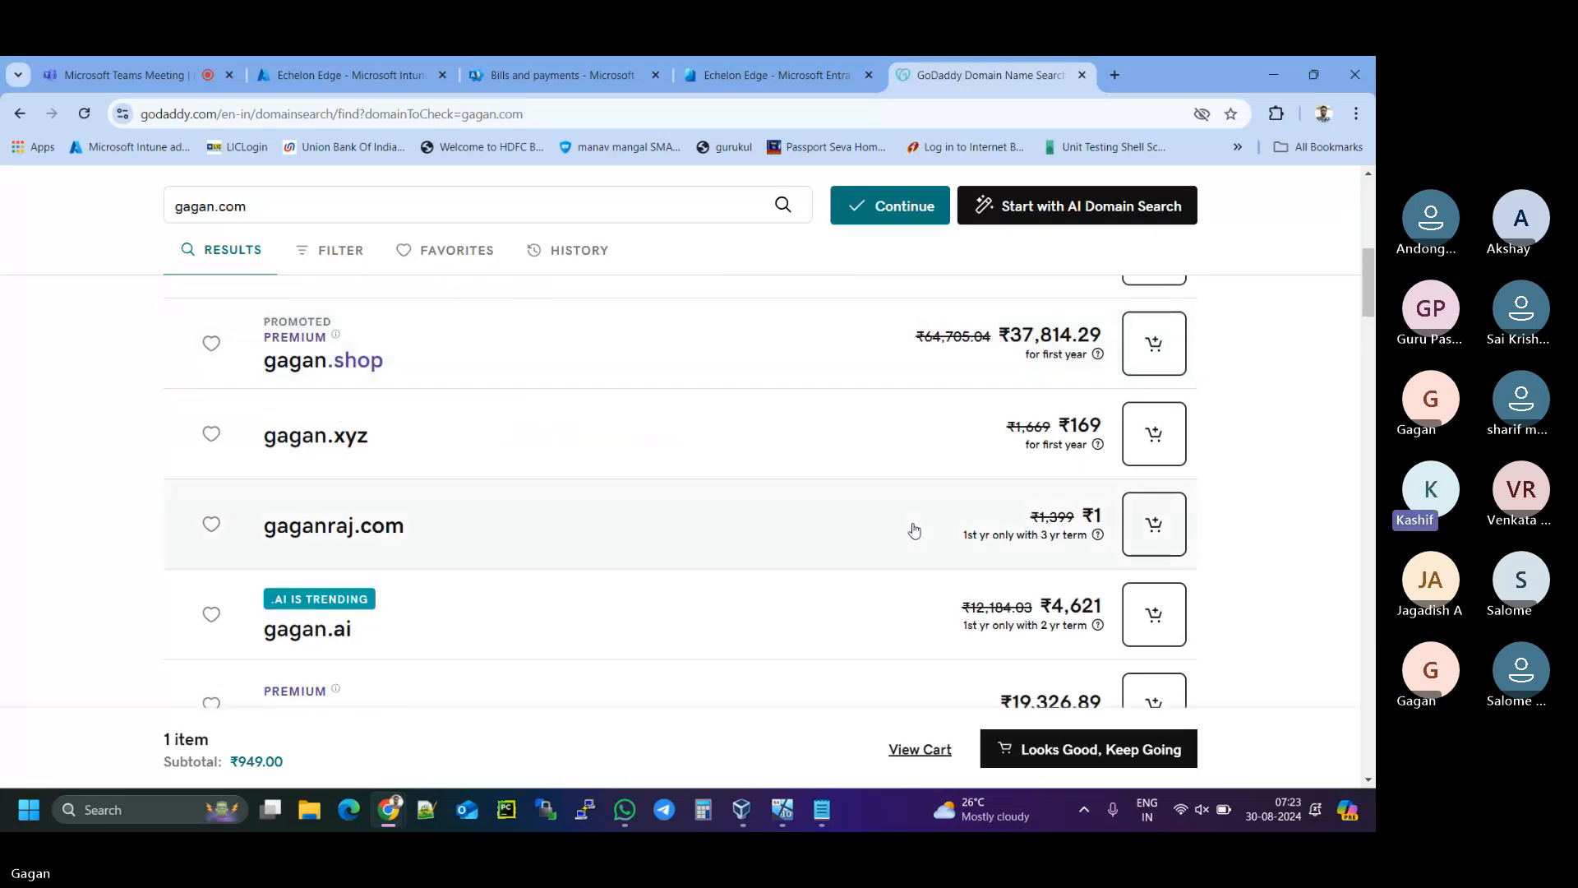
left_click(1145, 527)
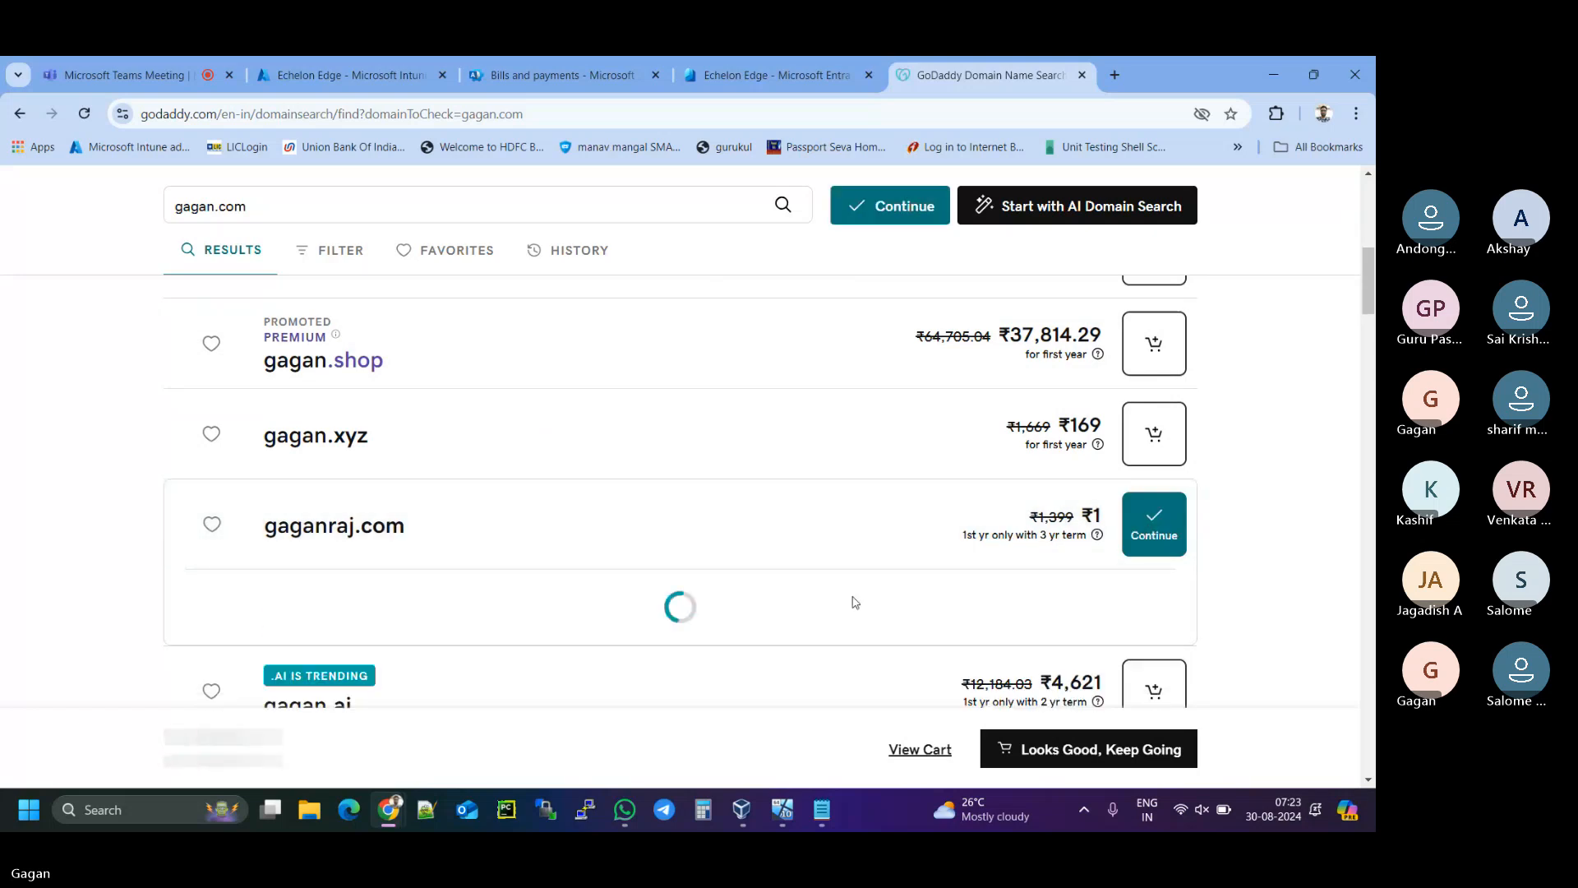
scroll(701, 618, "down", 1)
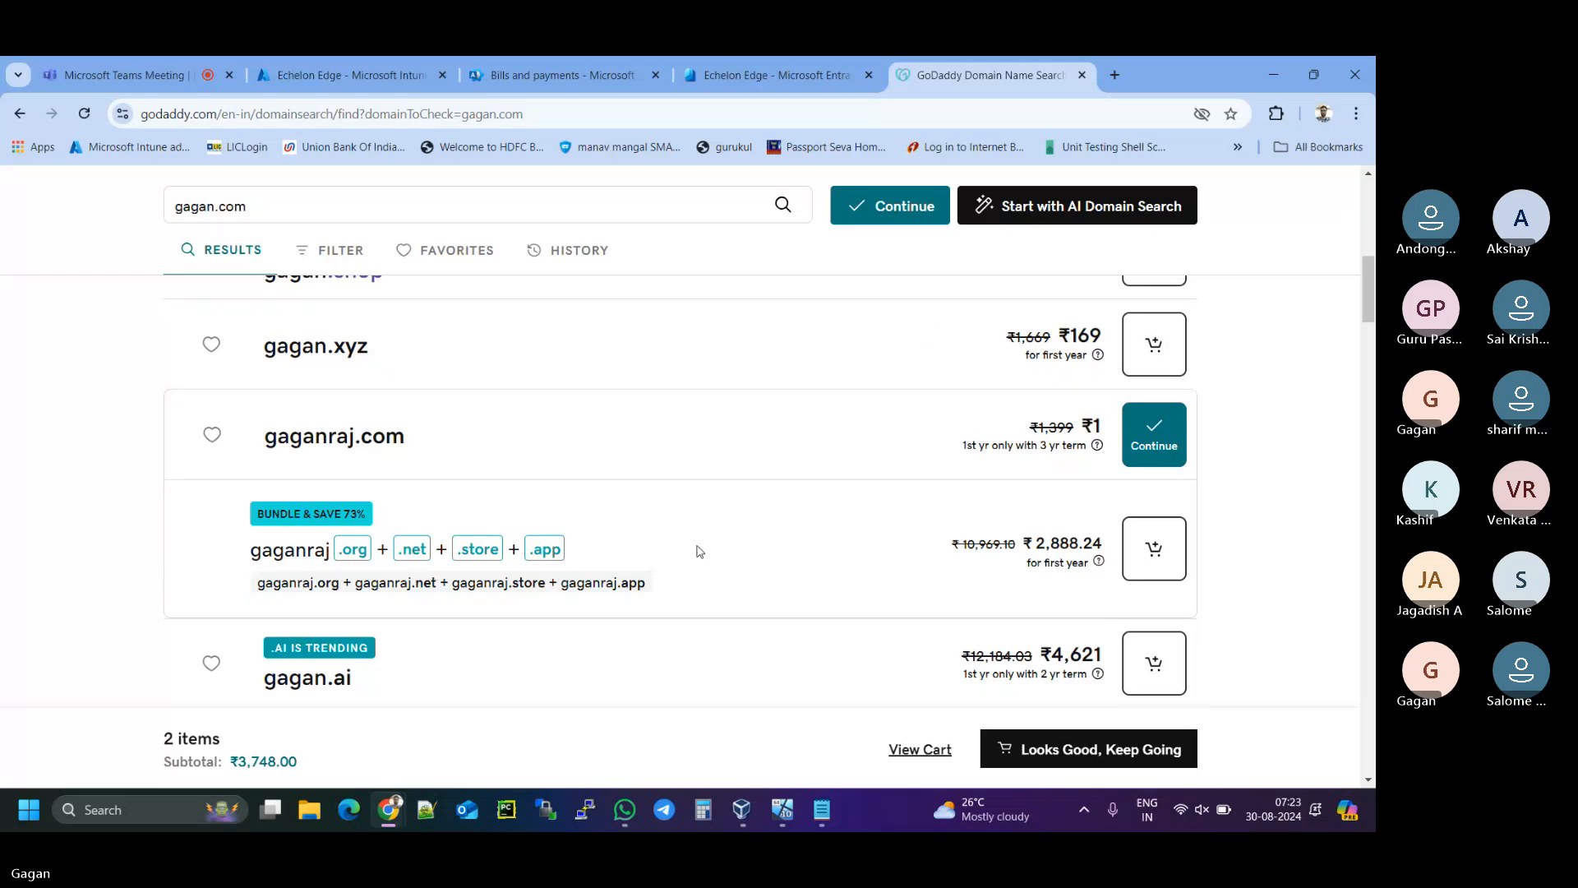
- Cut gaganraj.com to a 1 Year term at ₹949.00 (cart total ₹1,898.00) and close the cart
left_click(920, 751)
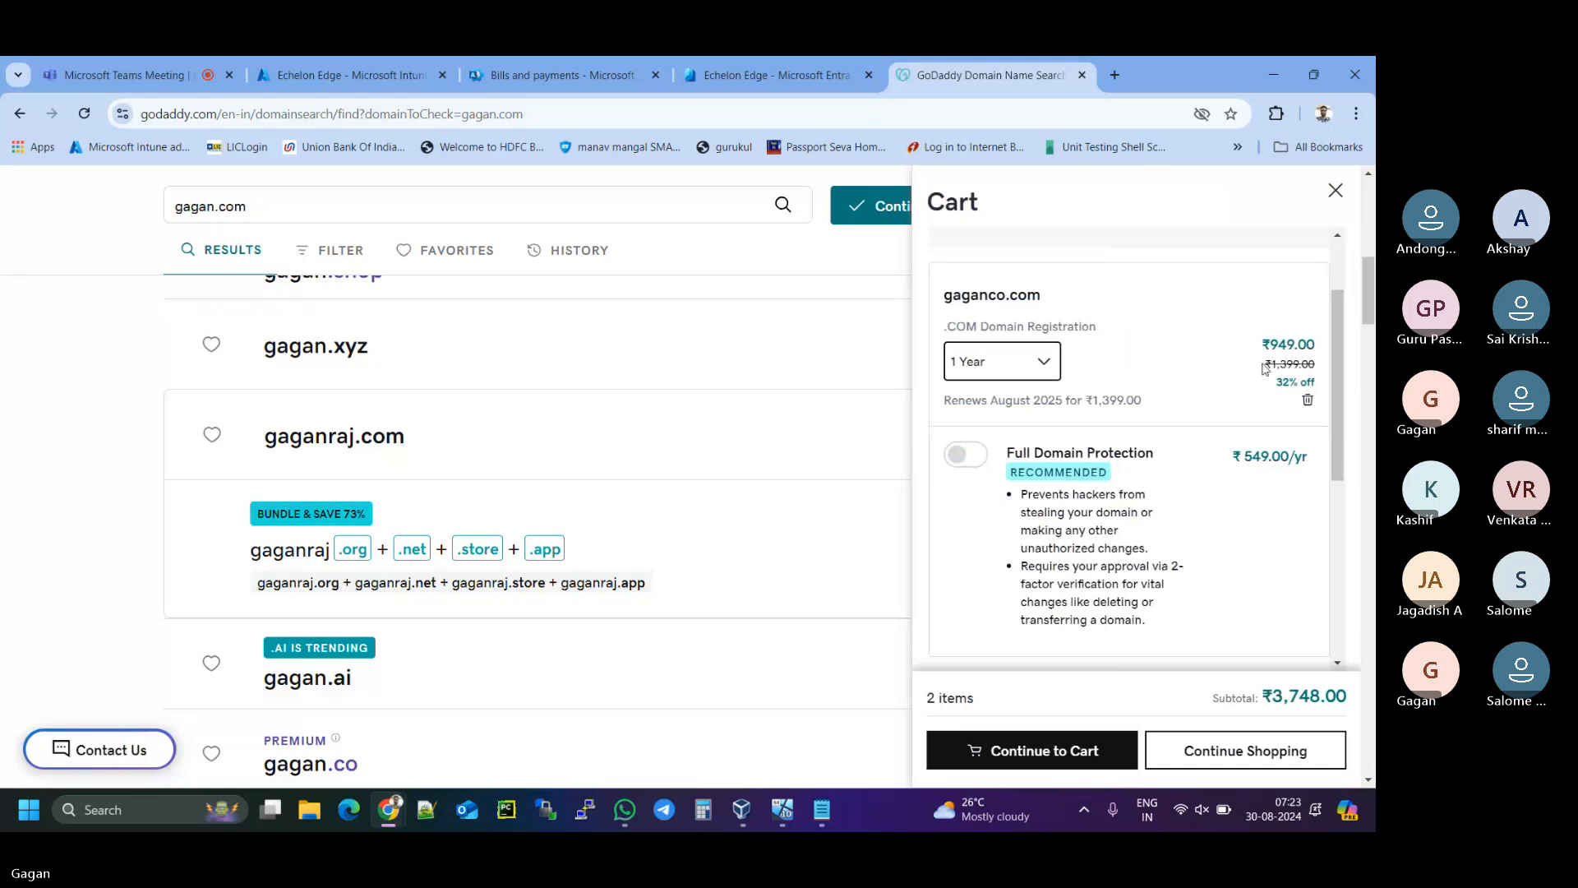
scroll(1223, 493, "down", 4)
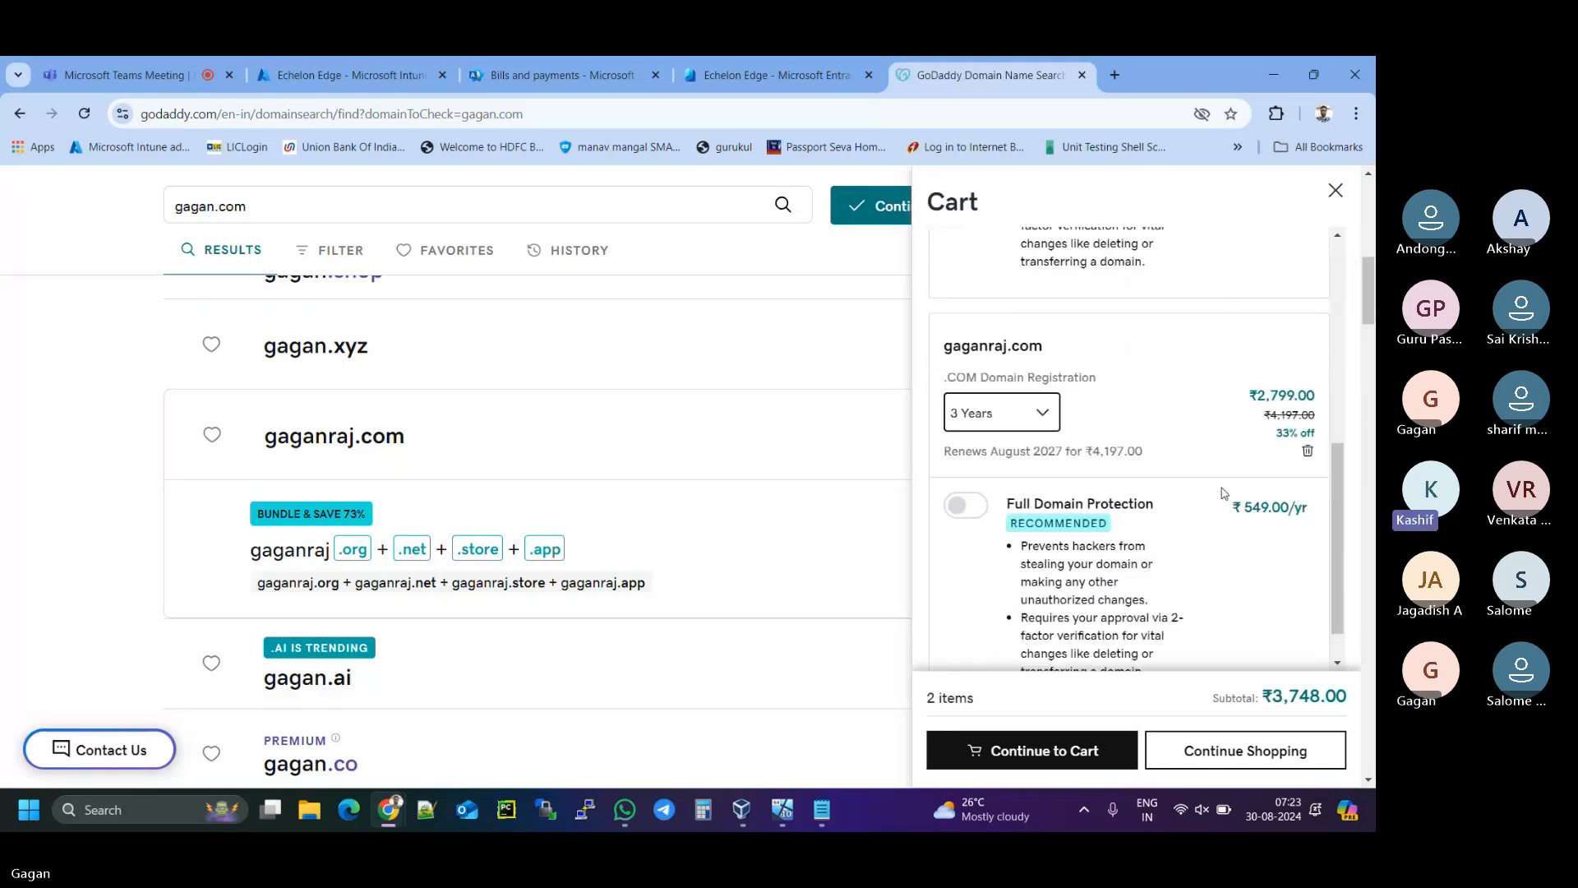
left_click(997, 421)
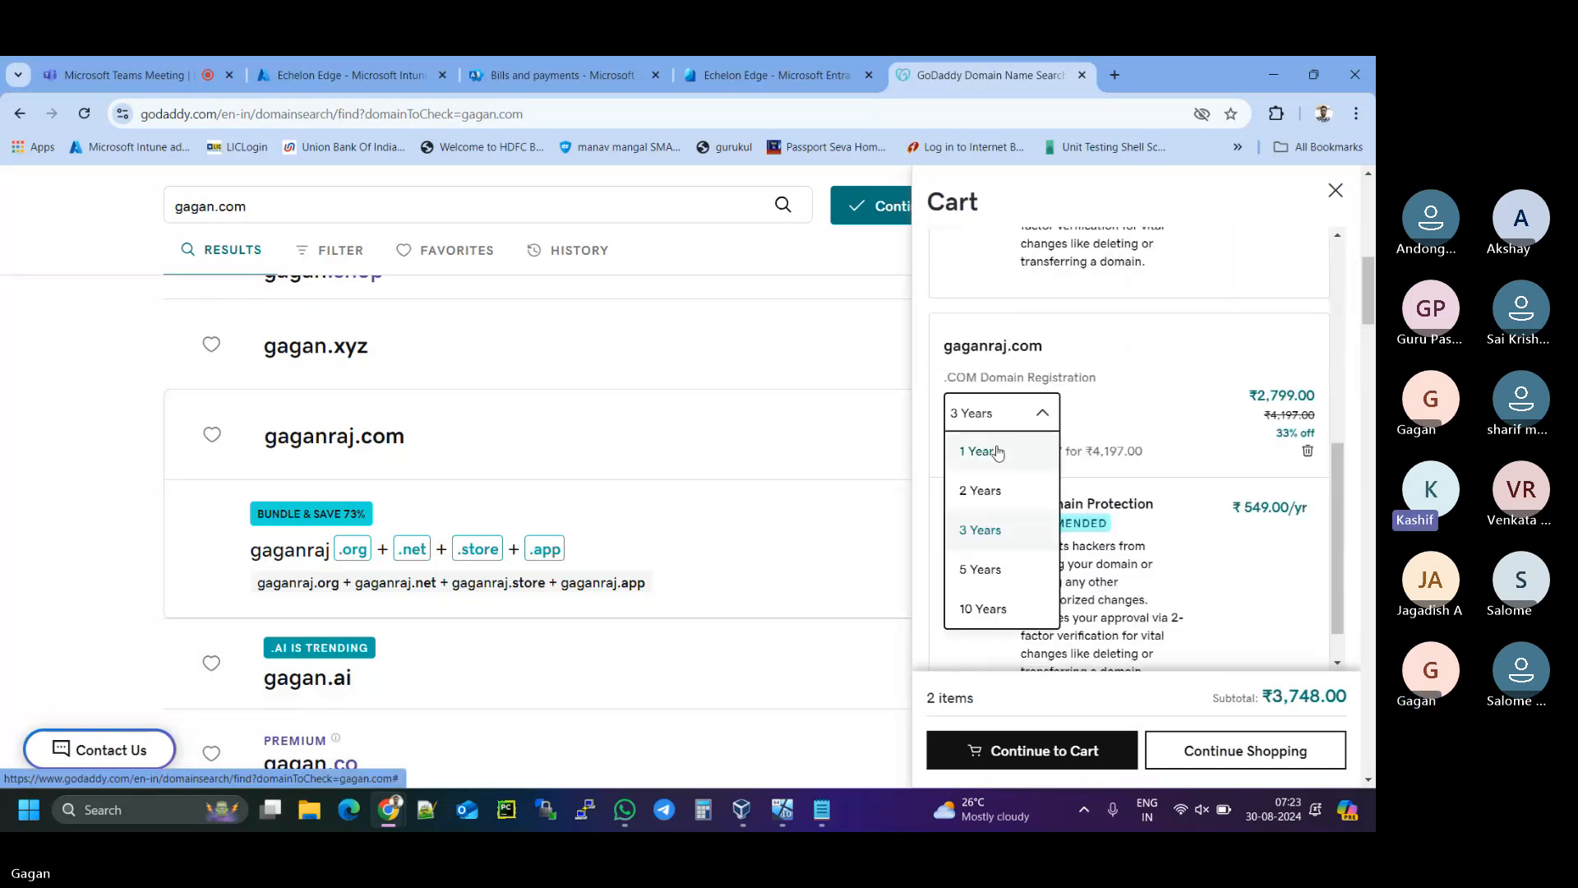
left_click(997, 452)
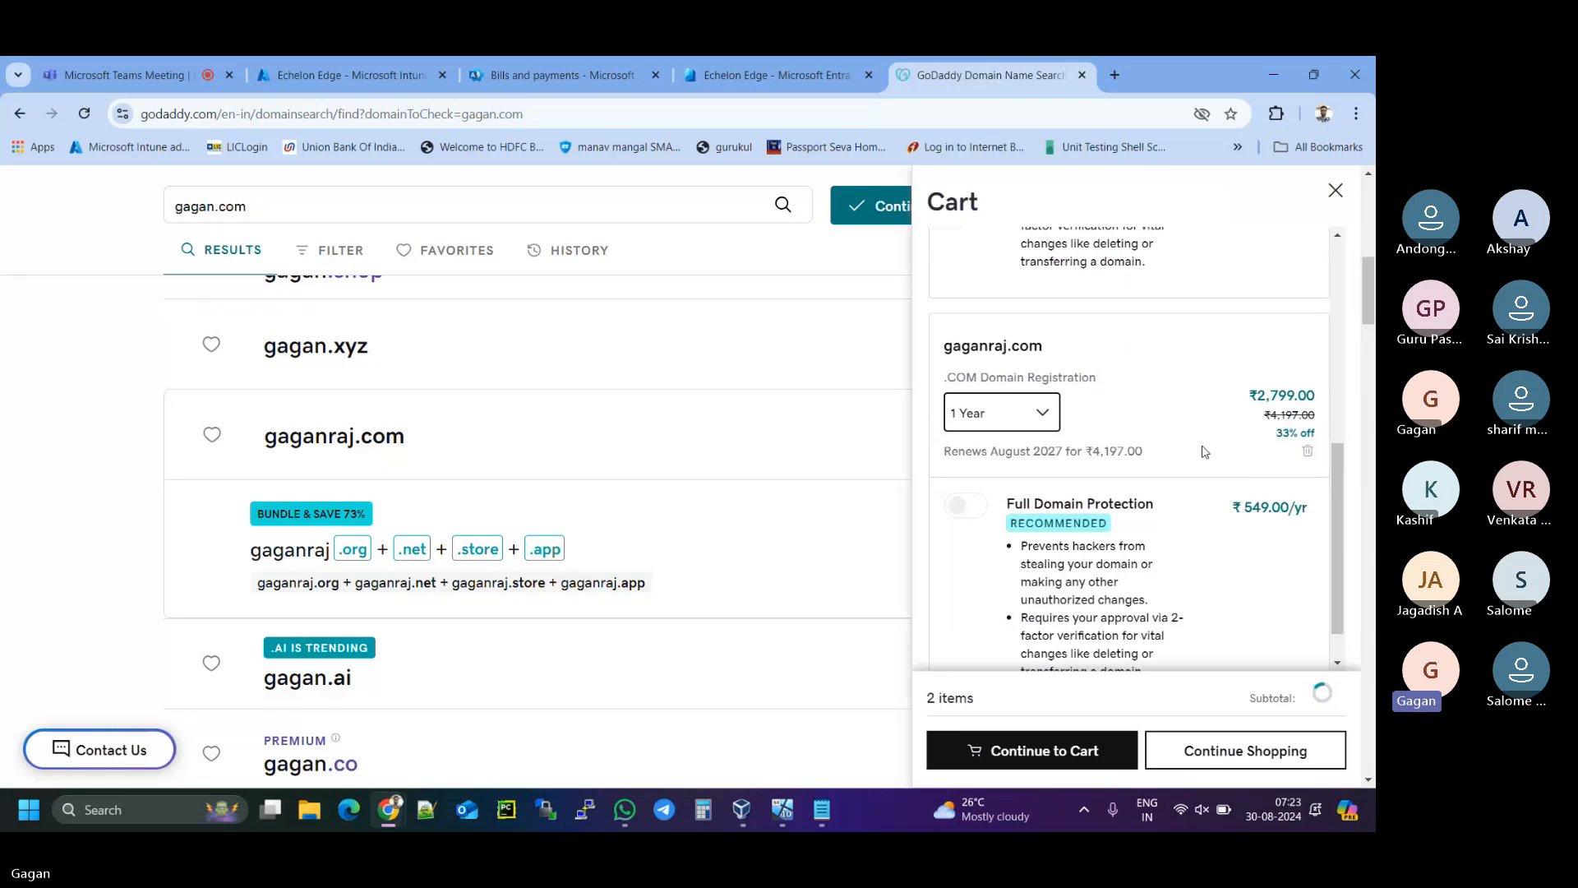
mouse_move(1270, 396)
left_mouse_down()
mouse_move(1345, 398)
mouse_move(1297, 397)
left_mouse_up()
scroll(1175, 452, "down", 2)
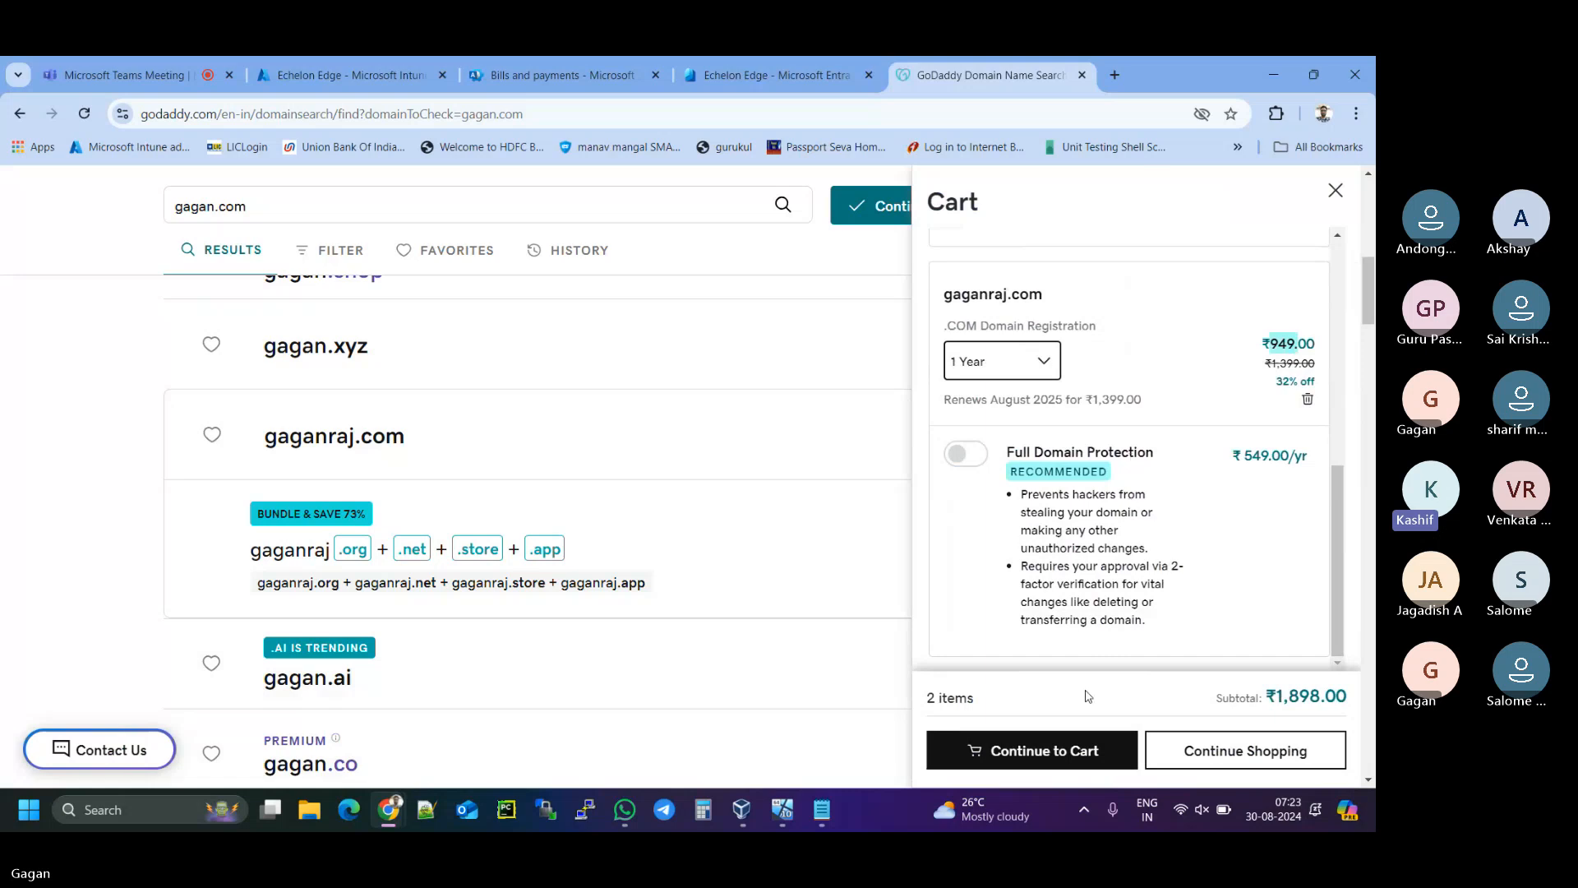
scroll(1146, 559, "up", 6)
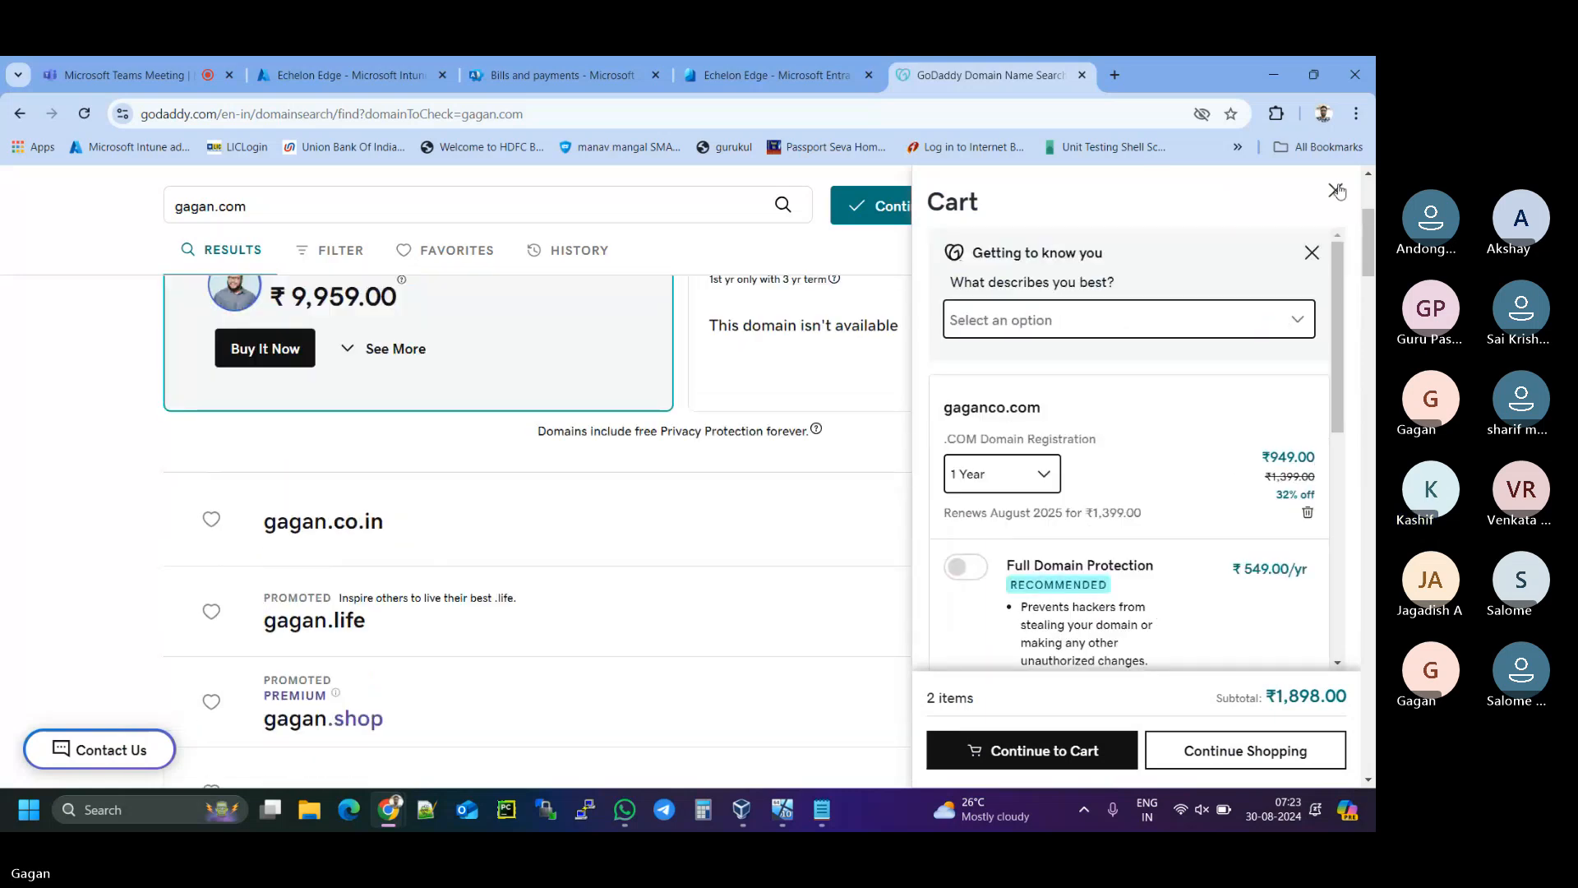
left_click(595, 550)
scroll(595, 550, "up", 1)
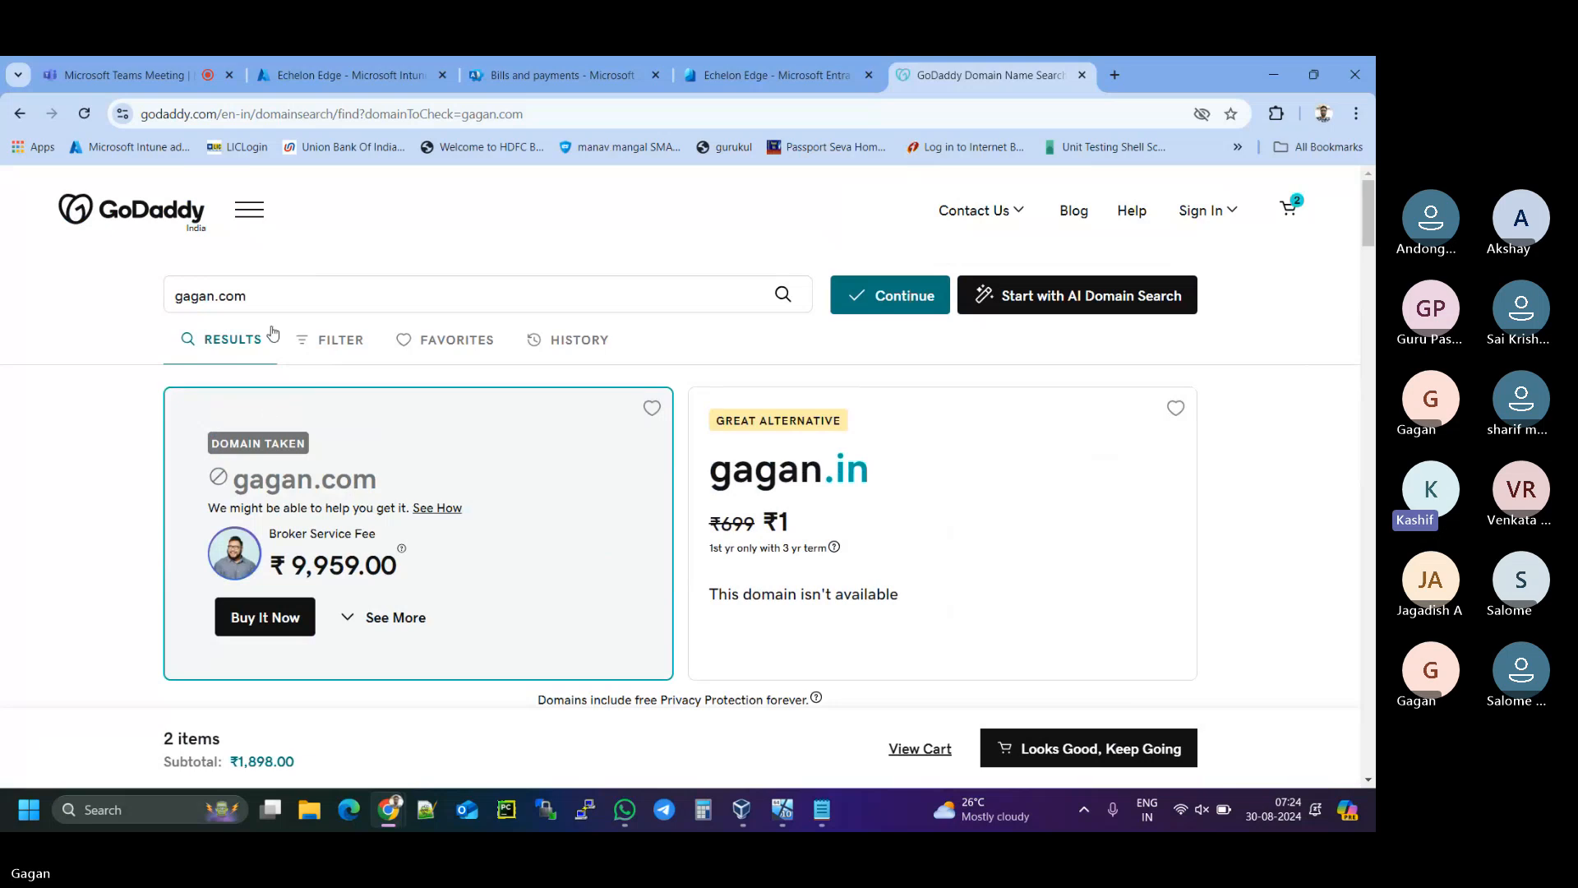
- Replace the old gagan.com search term with 'gaggi.com' in the domain search box
left_click(271, 300)
key("BackSpace")
key("BackSpace")
key("BackSpace")
key("BackSpace")
key("BackSpace")
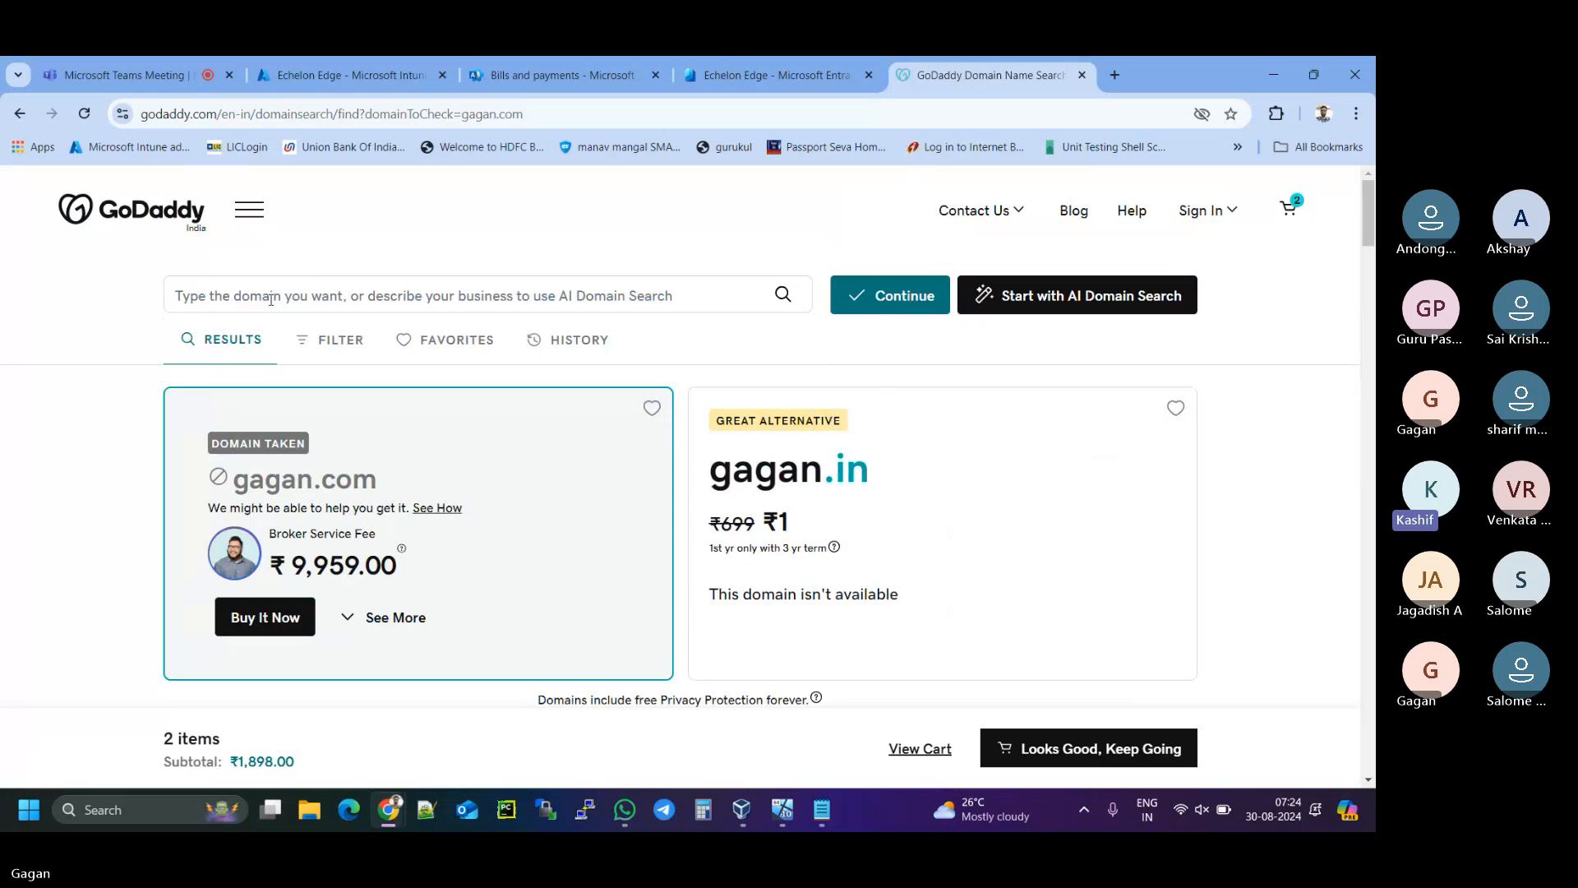
type("ga")
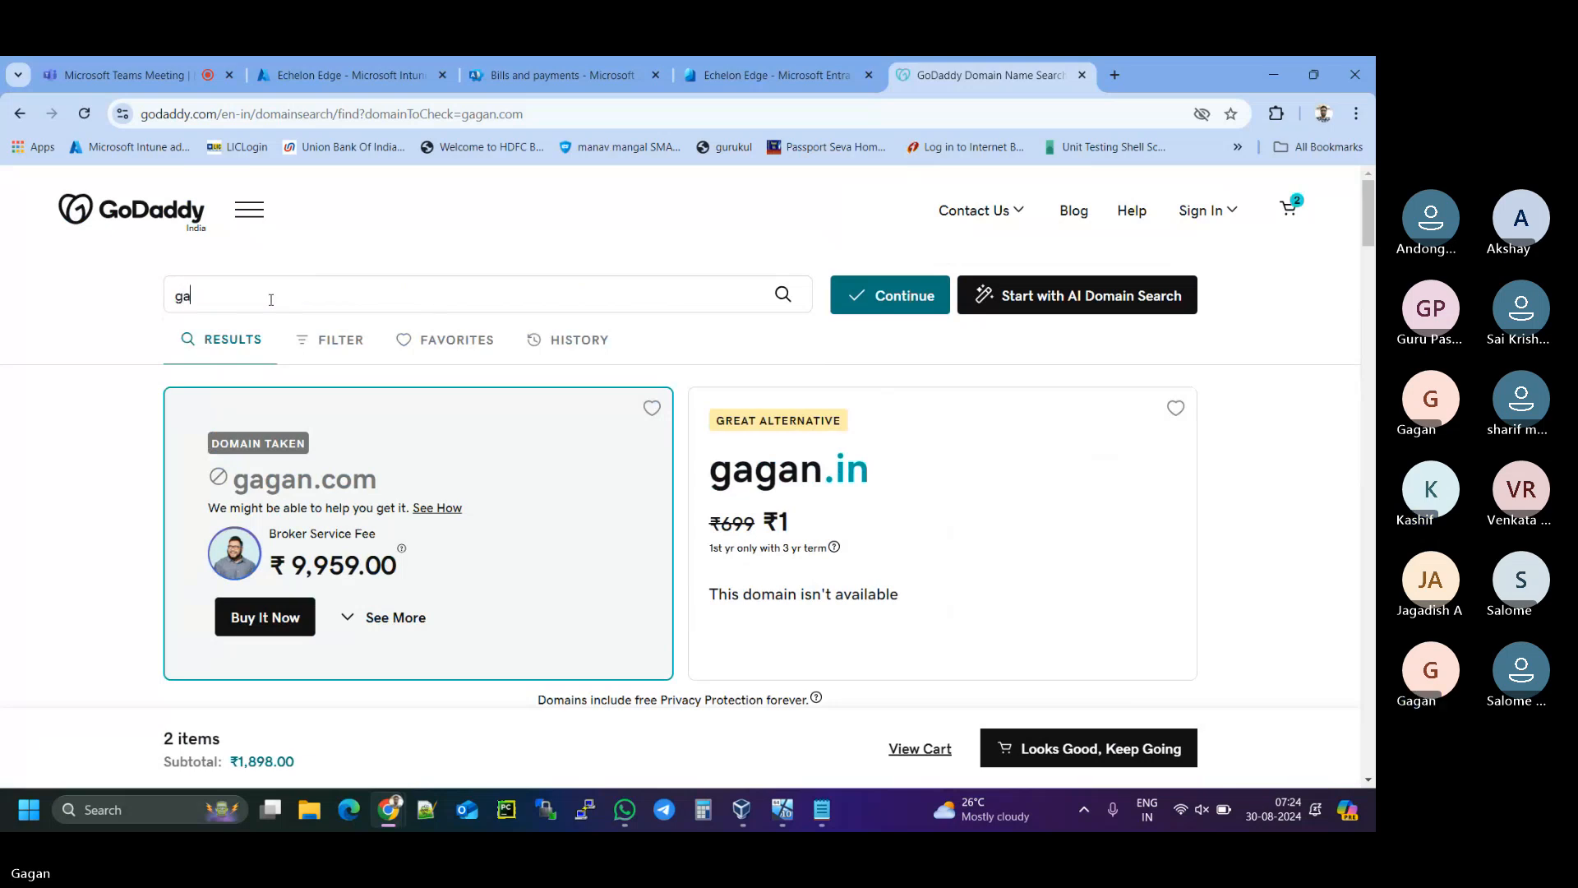
type("ggi")
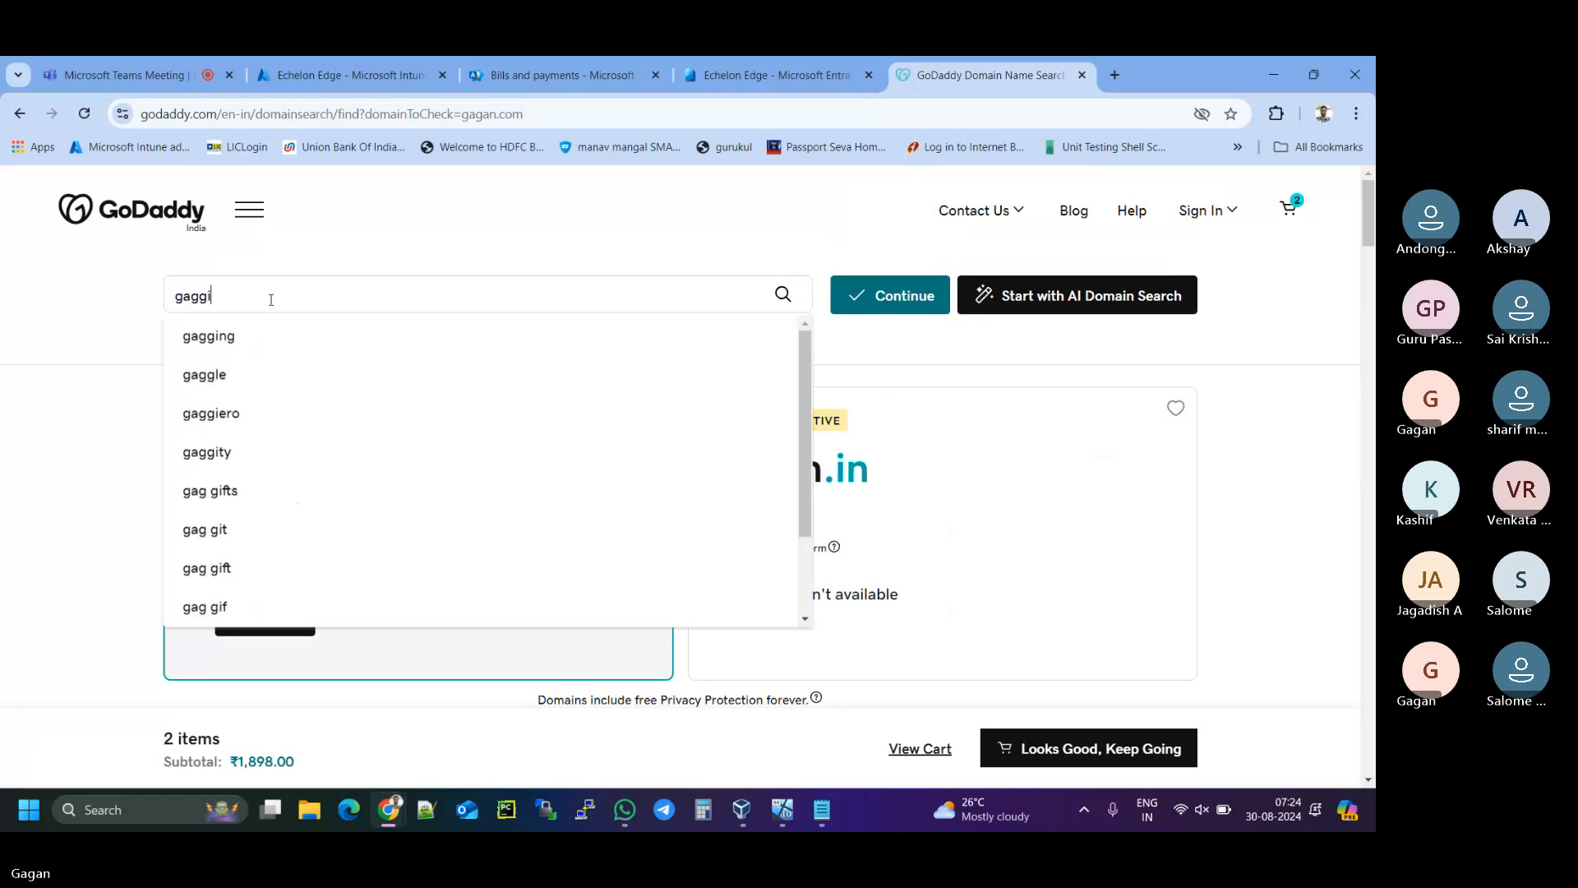
type(".com")
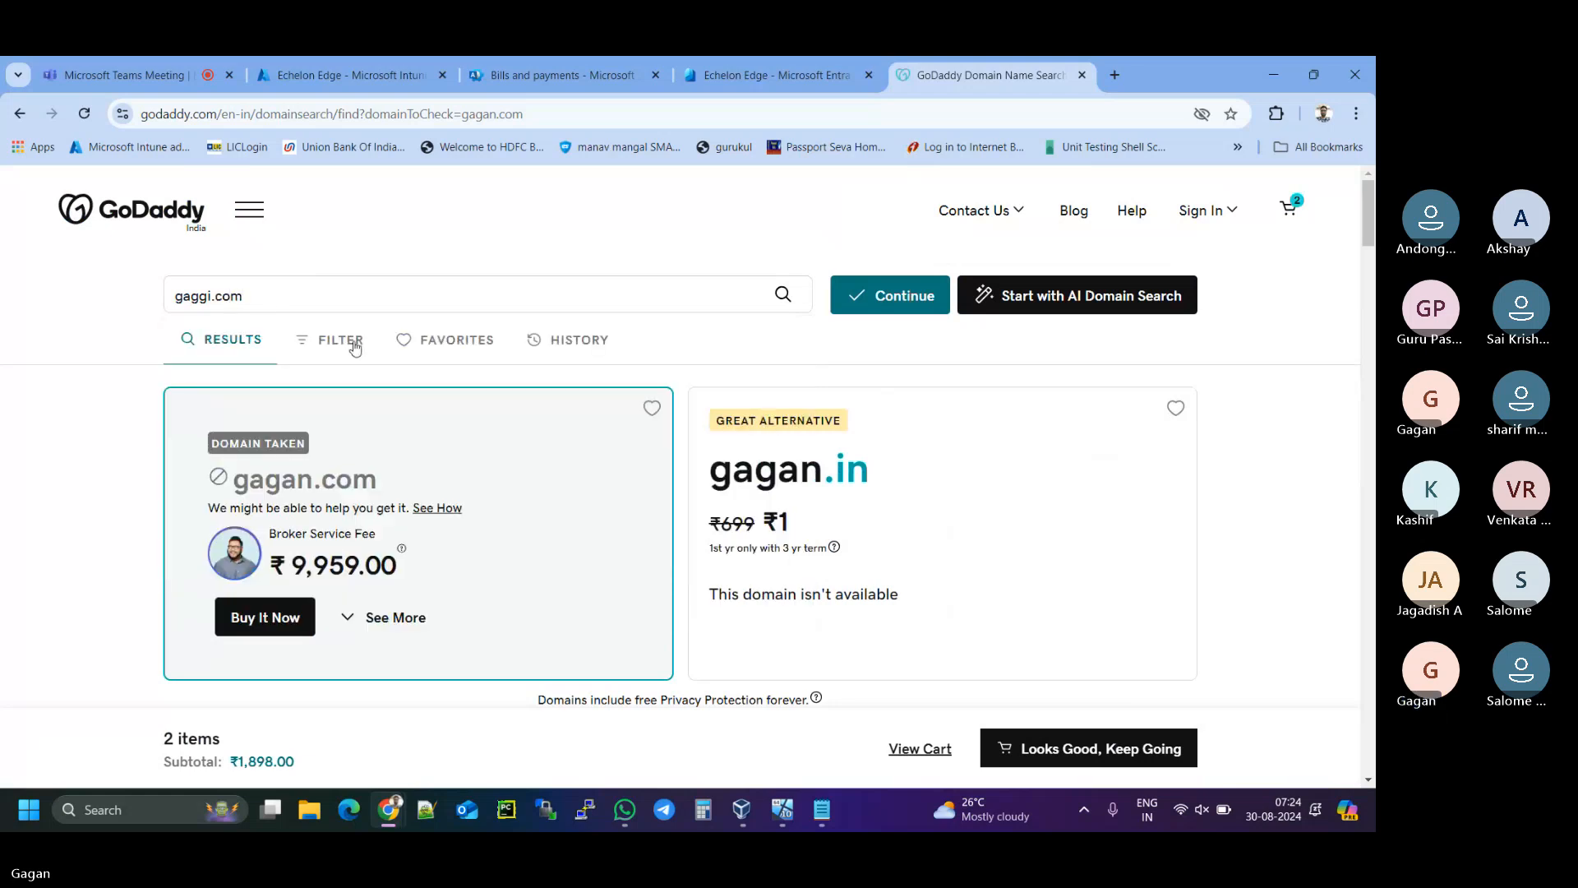
- Continue to the add-ons page and choose No Domain Protection
left_click(855, 304)
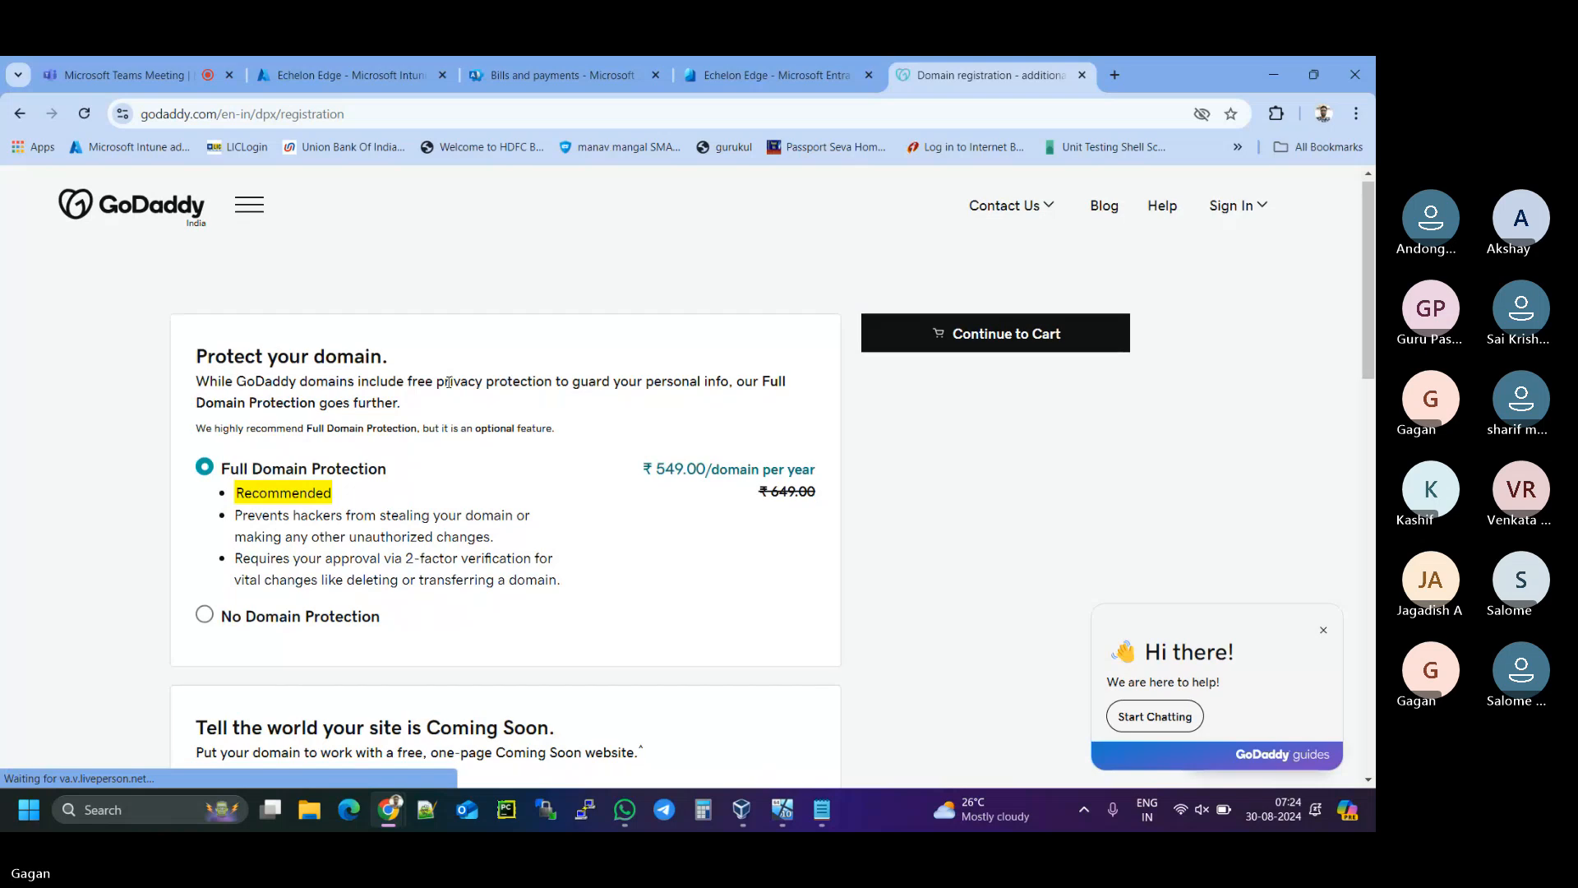
scroll(503, 415, "down", 3)
scroll(449, 389, "up", 3)
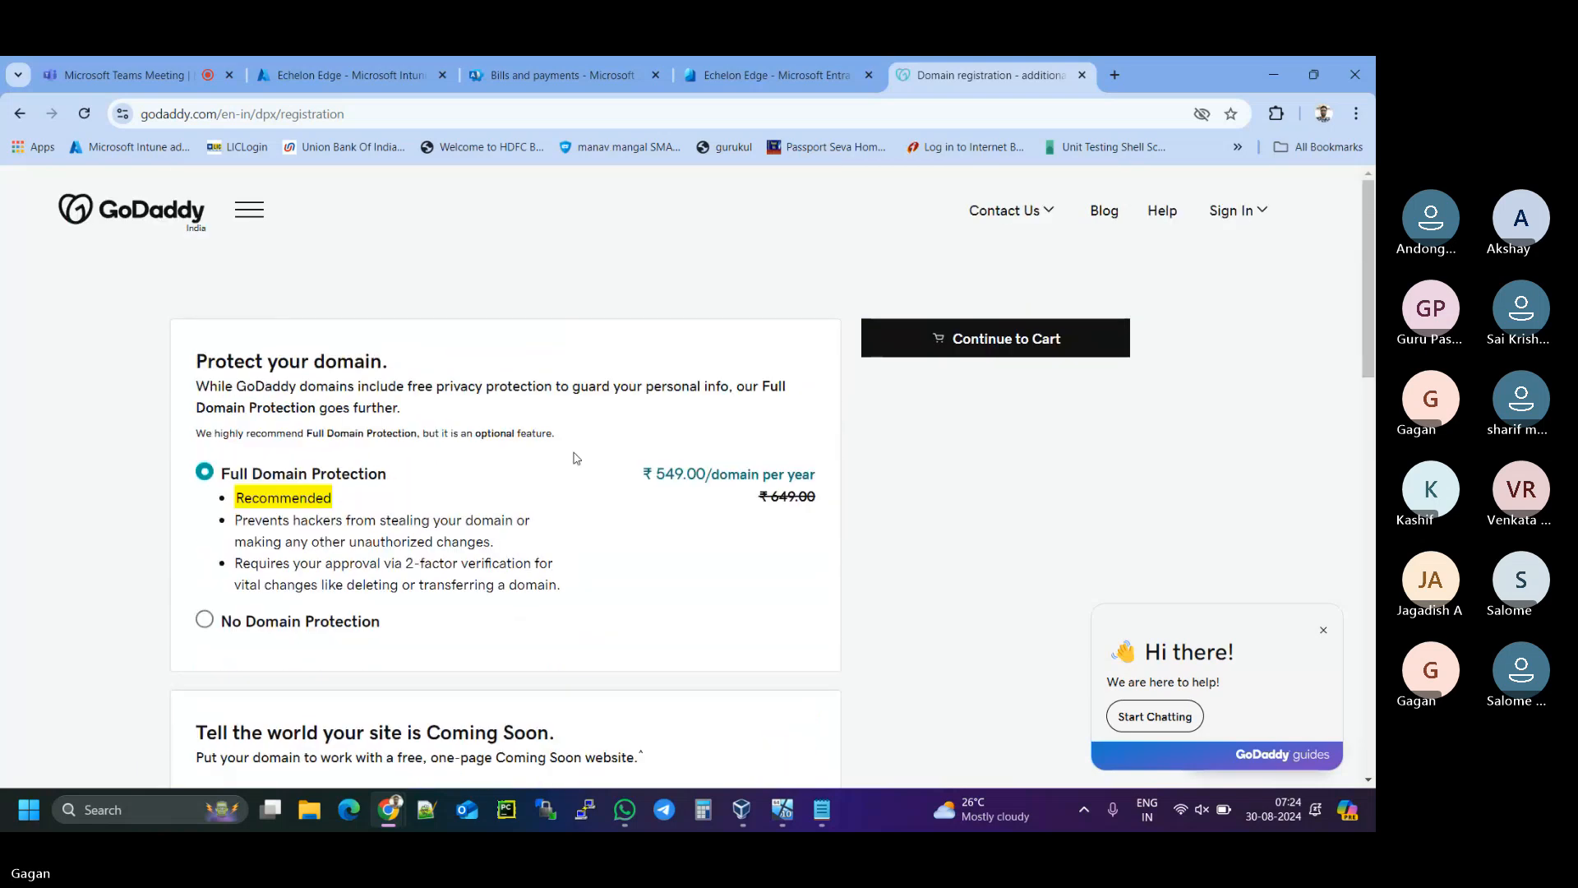
left_click(204, 621)
- Review the remaining add-ons and continue to the cart listing gaganco.com at ₹949.00
scroll(438, 516, "down", 1)
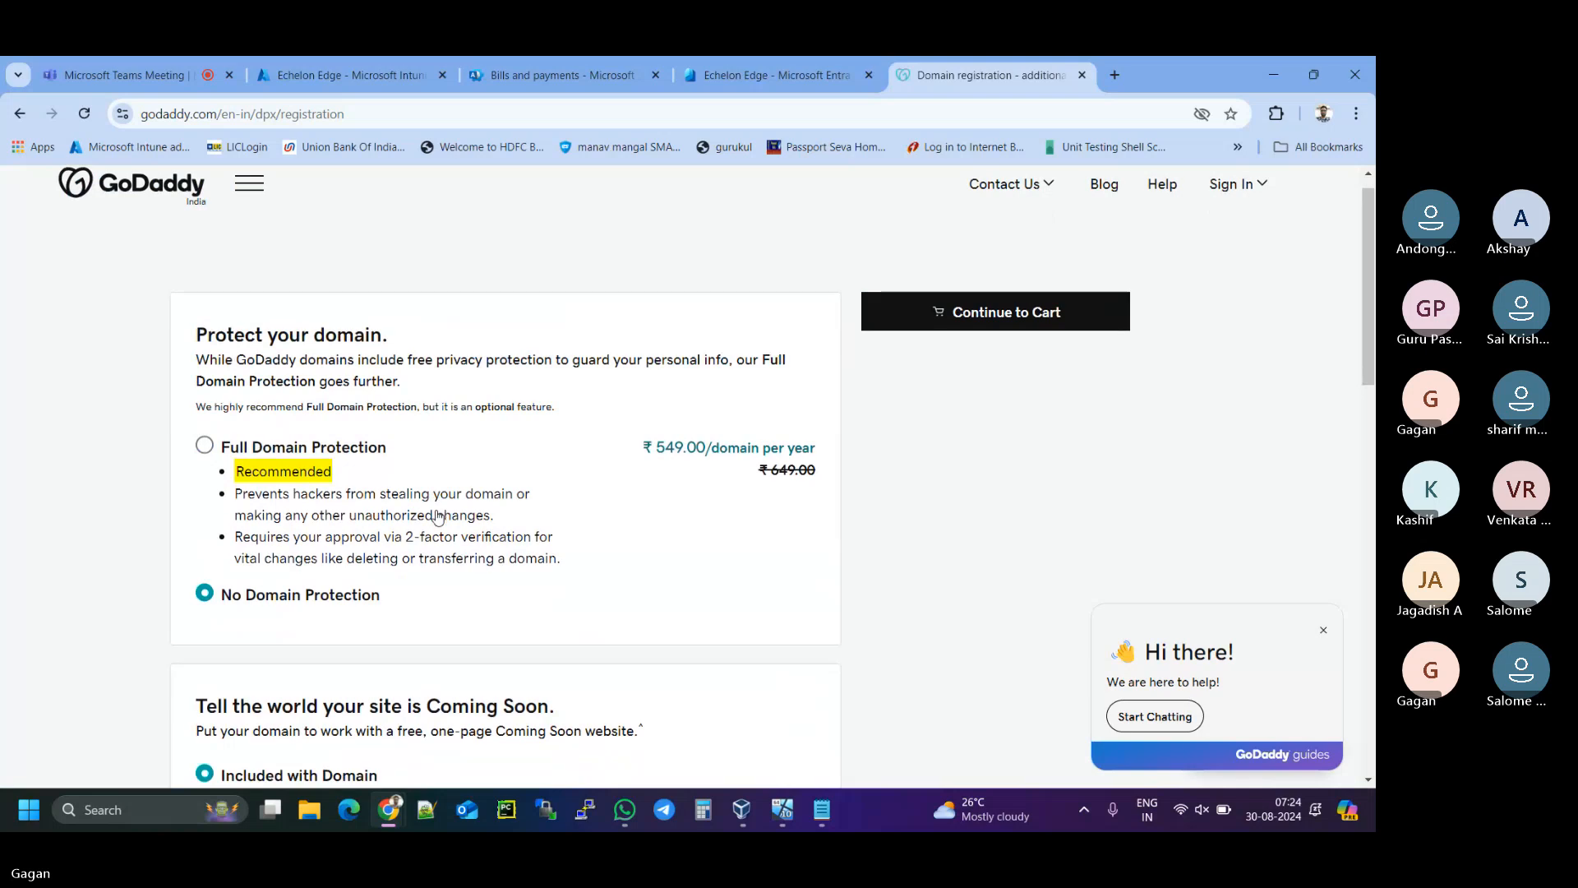
scroll(438, 516, "down", 3)
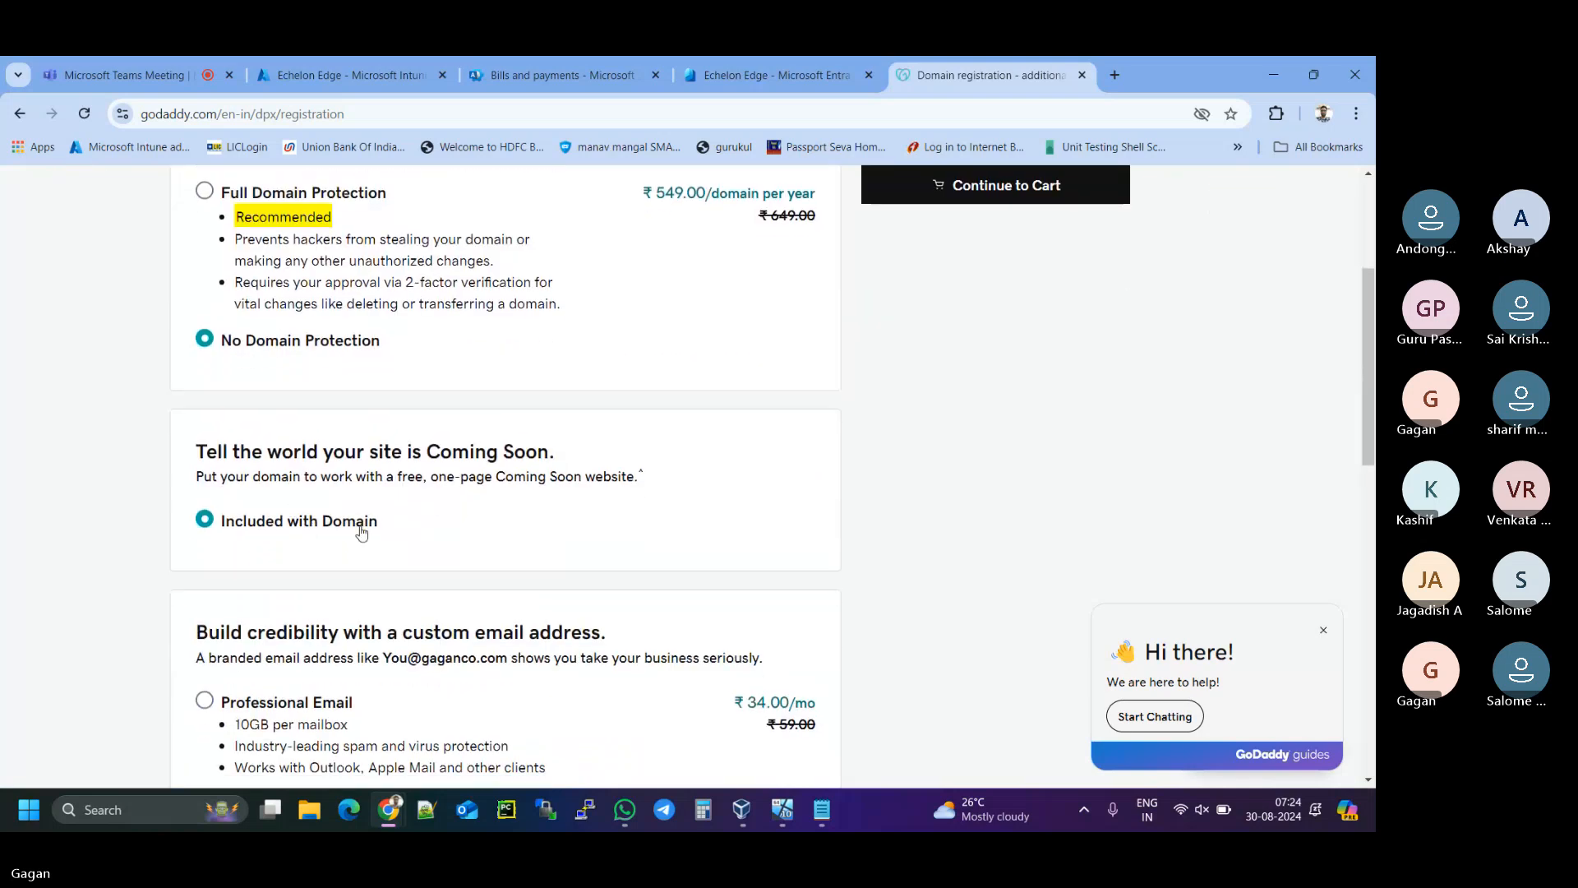
scroll(362, 533, "down", 1)
scroll(338, 447, "down", 2)
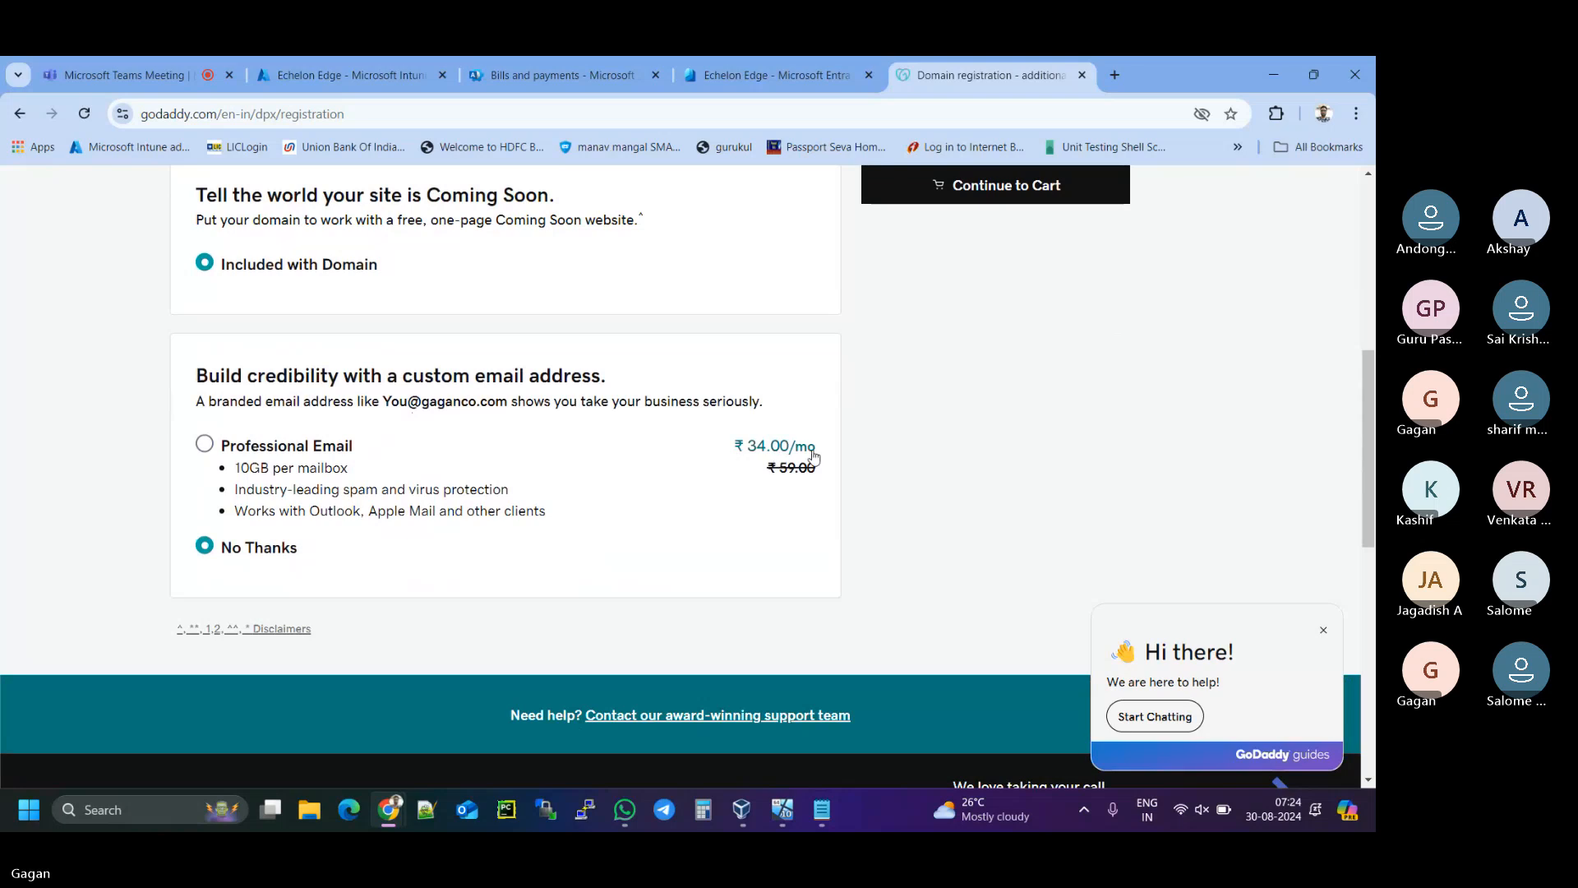
left_click_drag(818, 456, 749, 454)
left_click(906, 451)
scroll(1042, 402, "up", 5)
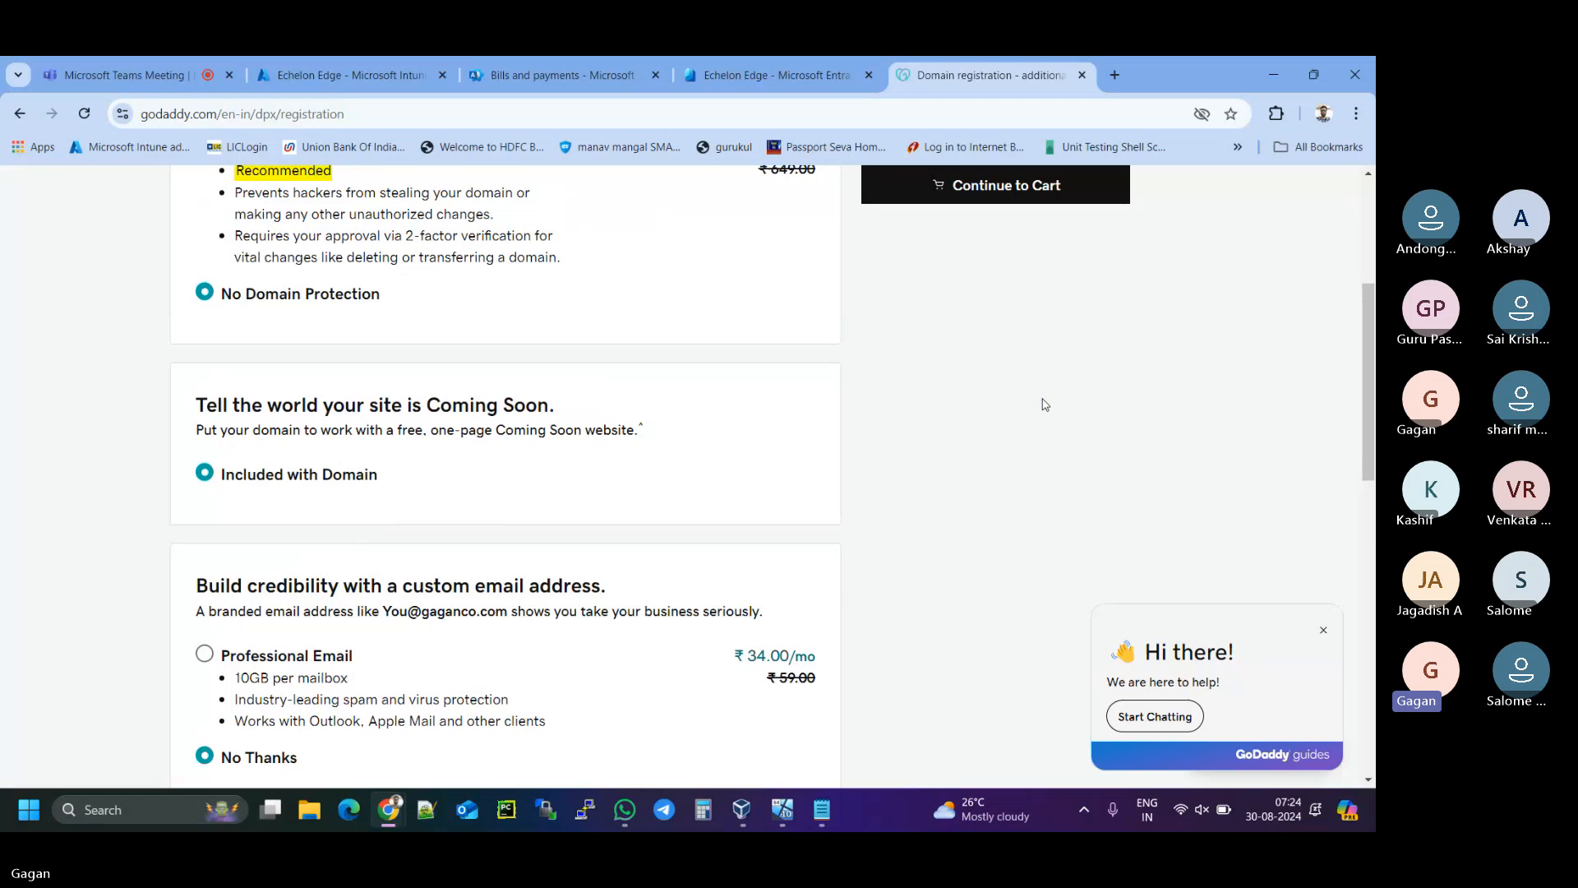
left_click(1004, 195)
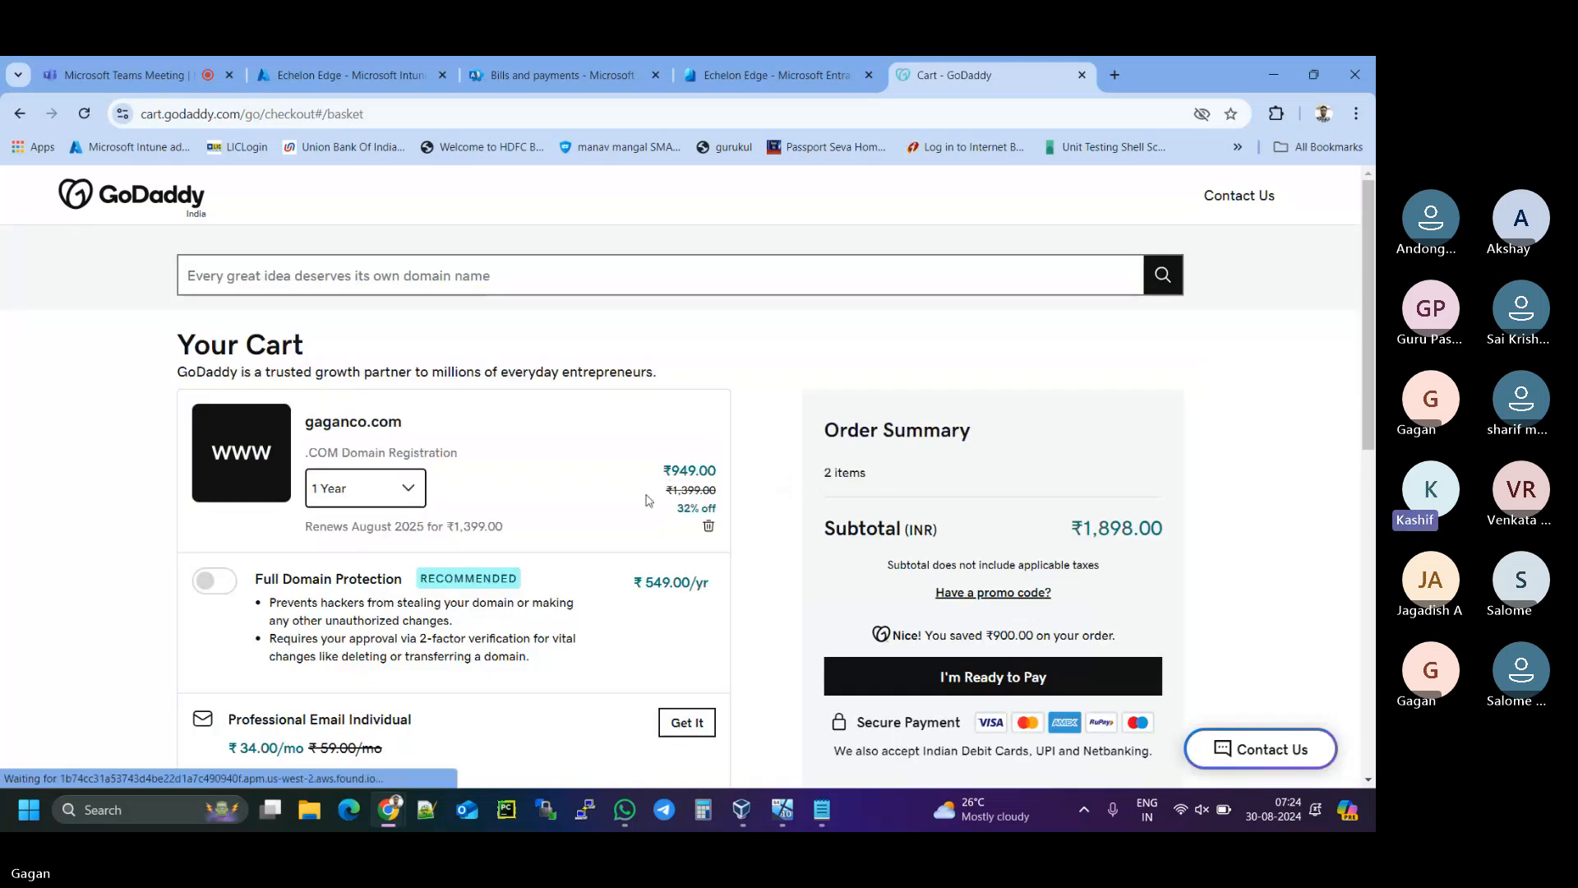
- Delete gaganraj.com and gaganco.com from the cart, leaving it empty
scroll(479, 461, "down", 2)
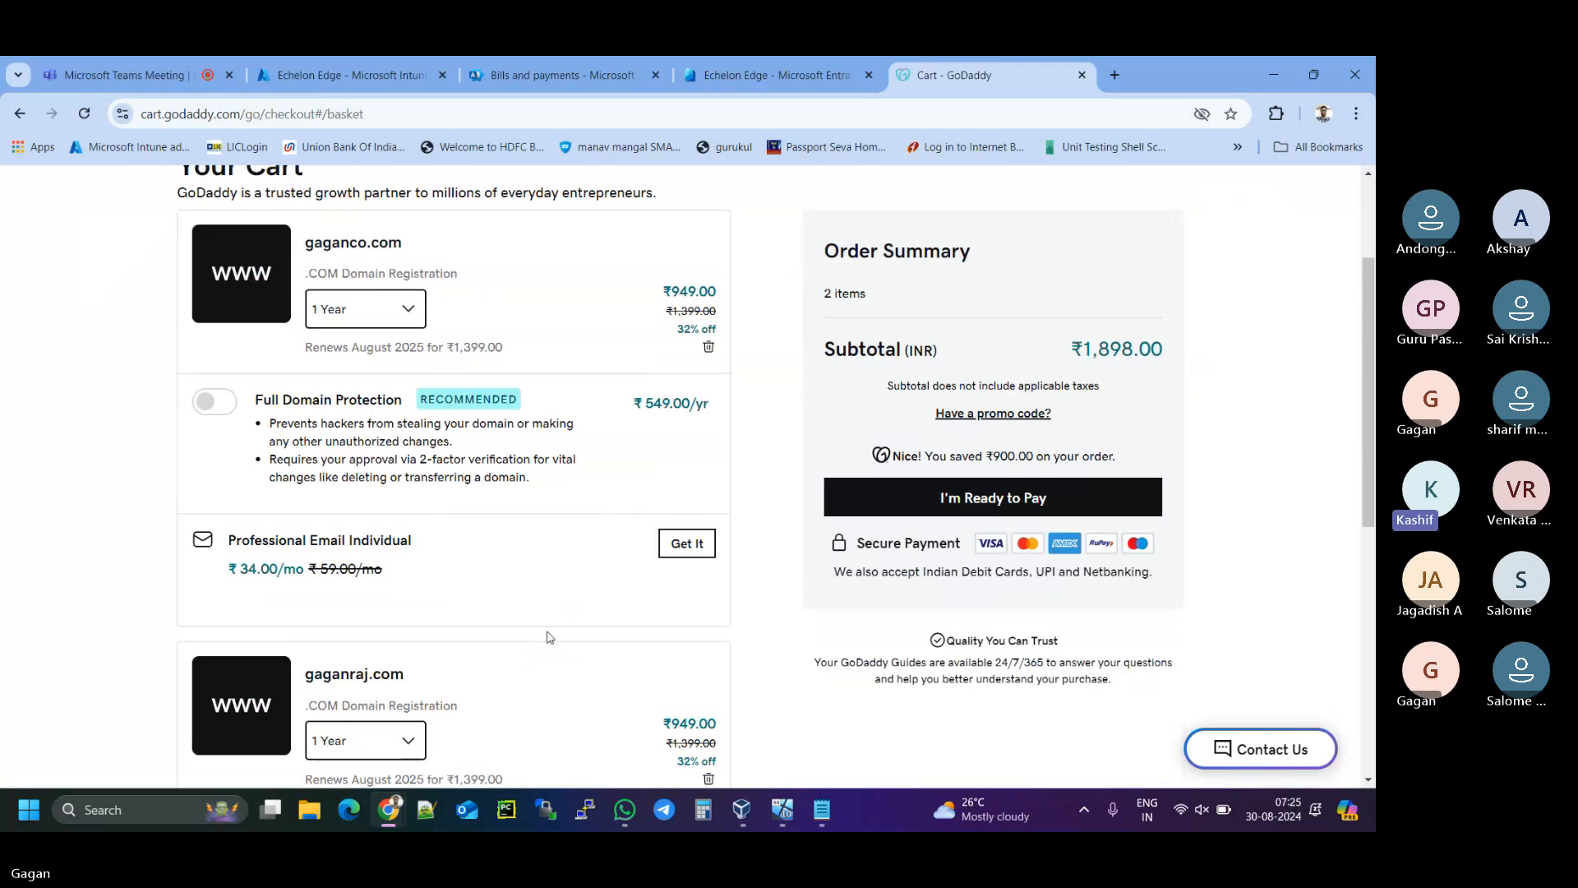
scroll(545, 634, "down", 5)
scroll(510, 686, "down", 1)
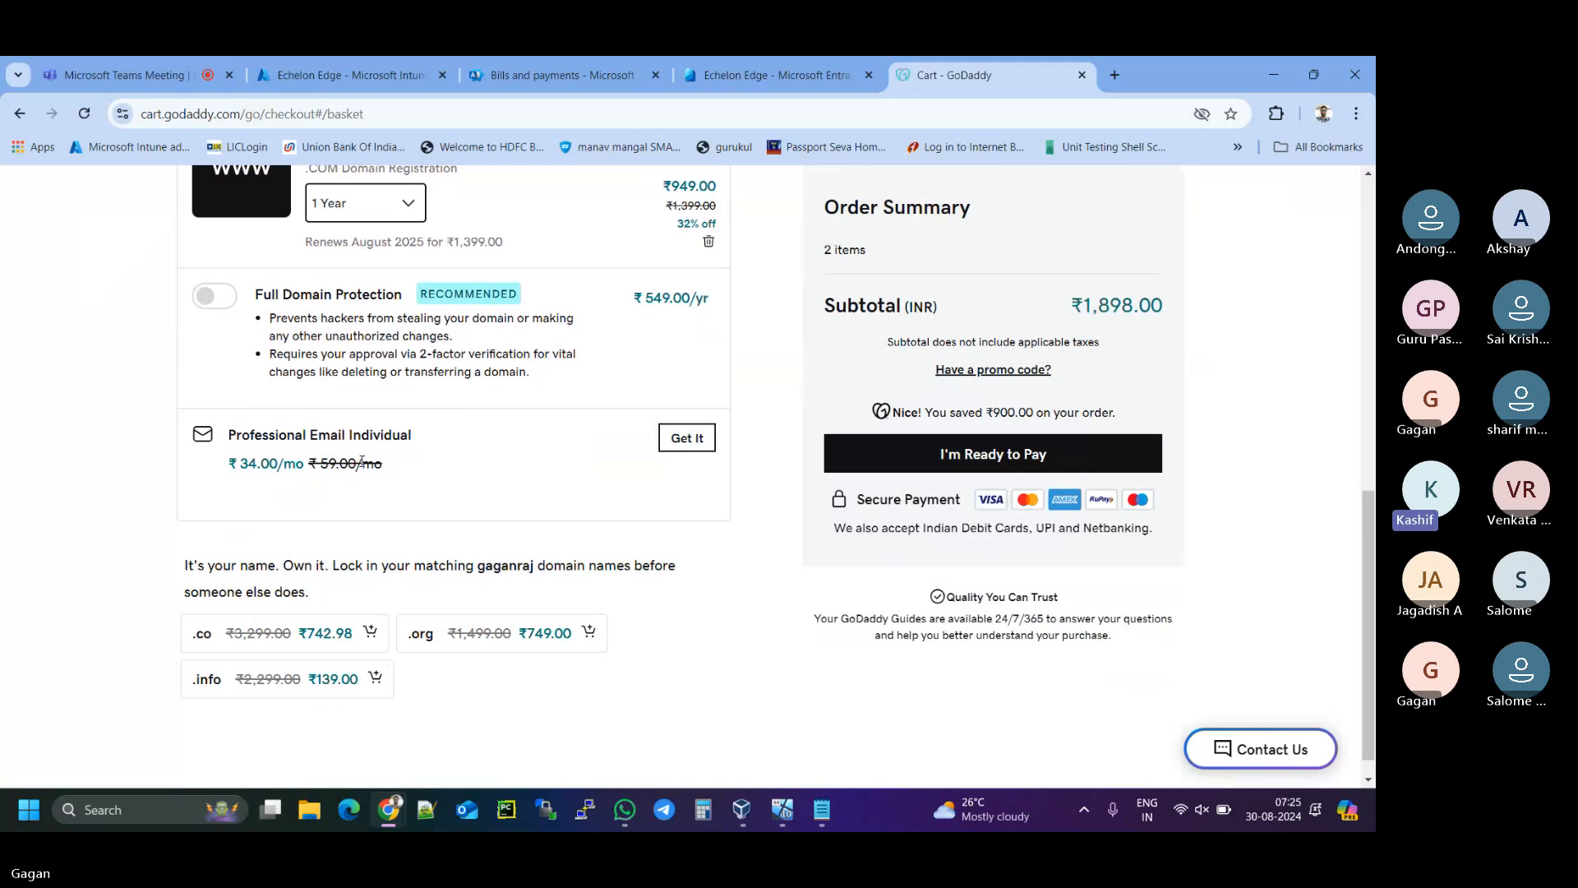
scroll(303, 546, "up", 4)
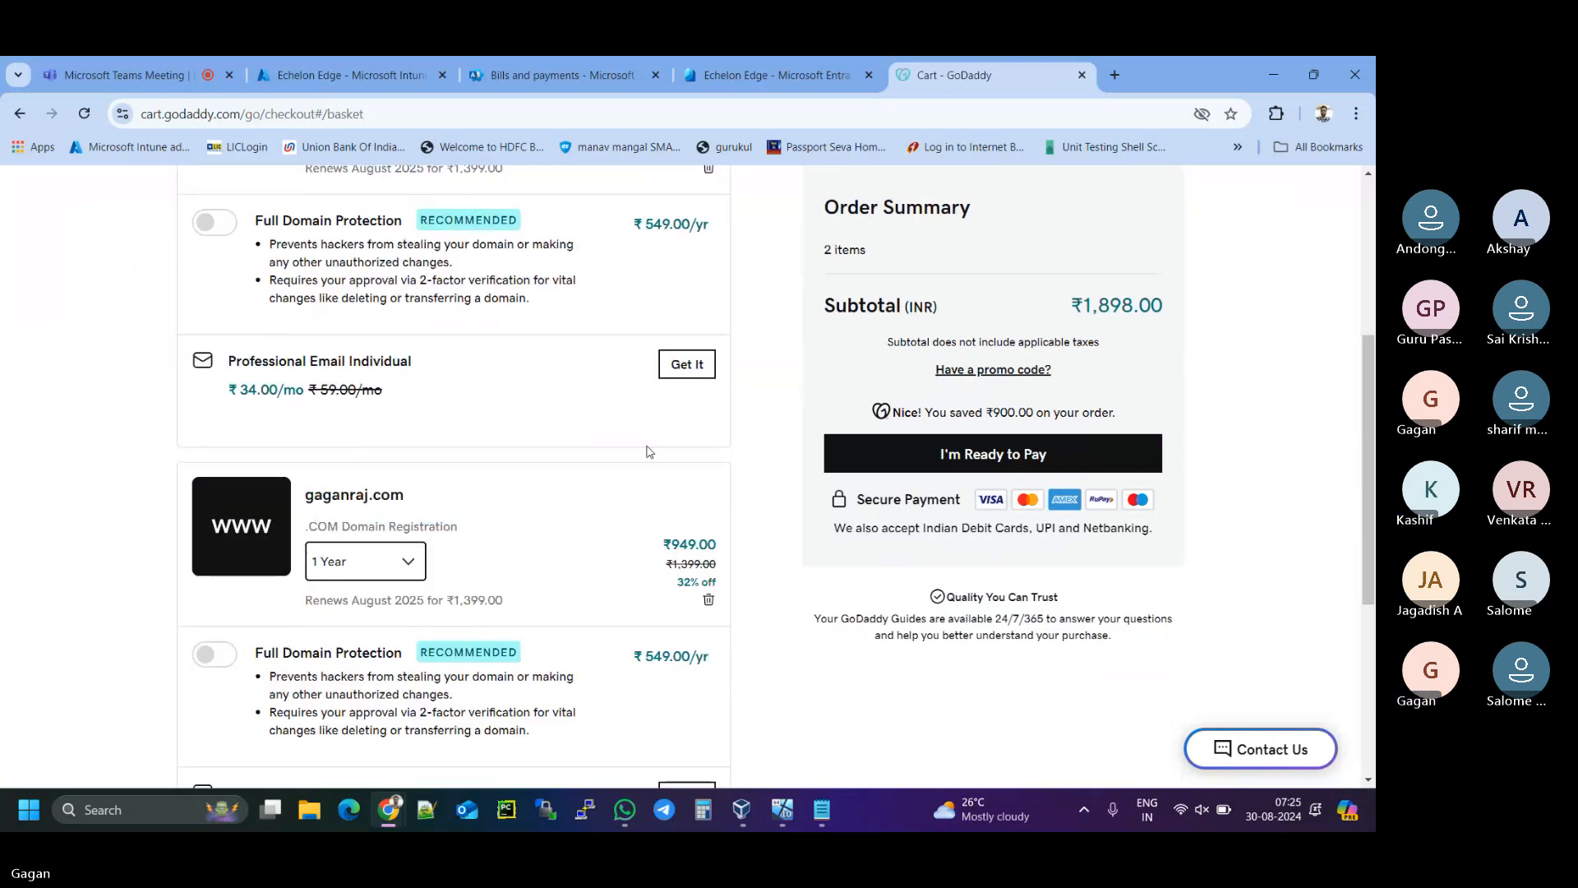
left_click(708, 605)
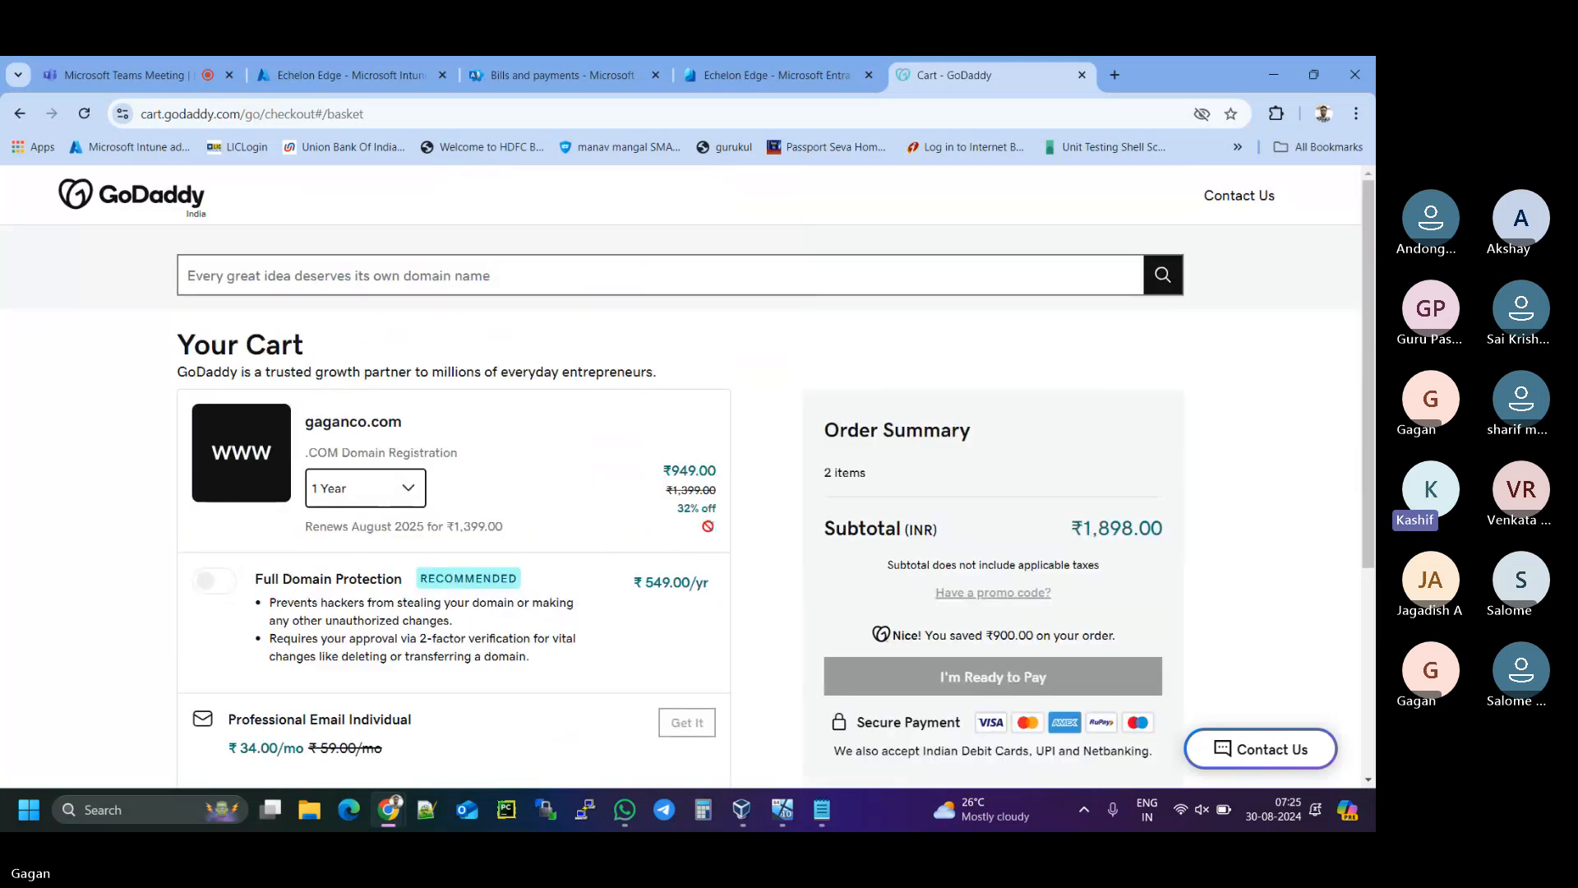
left_click(709, 527)
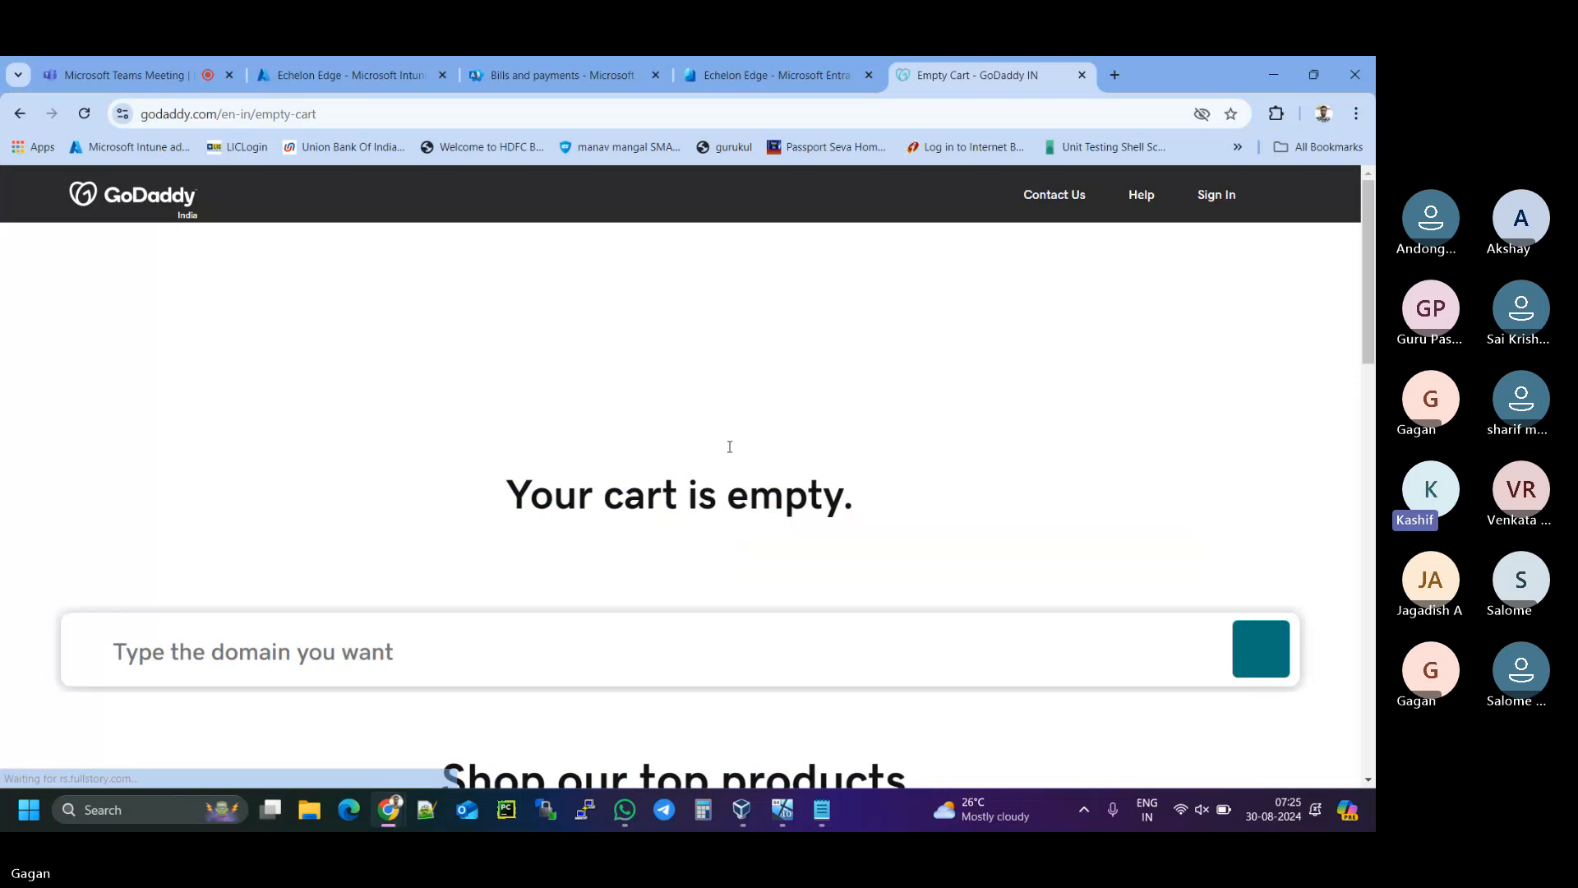
scroll(409, 338, "down", 5)
scroll(409, 465, "up", 3)
- Search for gaggi.com and check its premium price
left_click(408, 461)
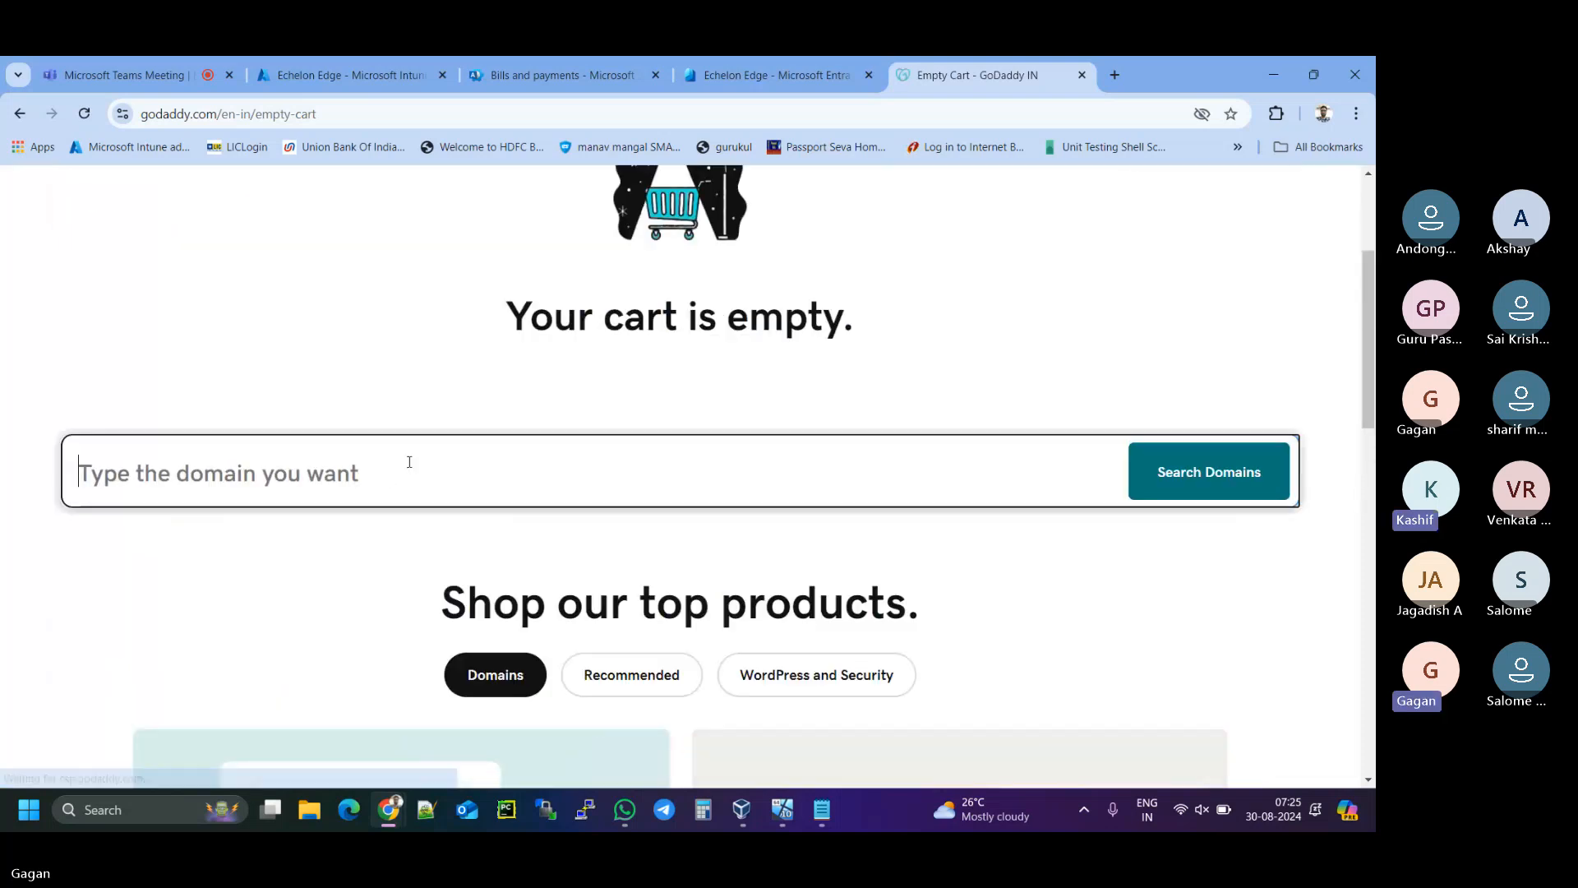
type("gaggi")
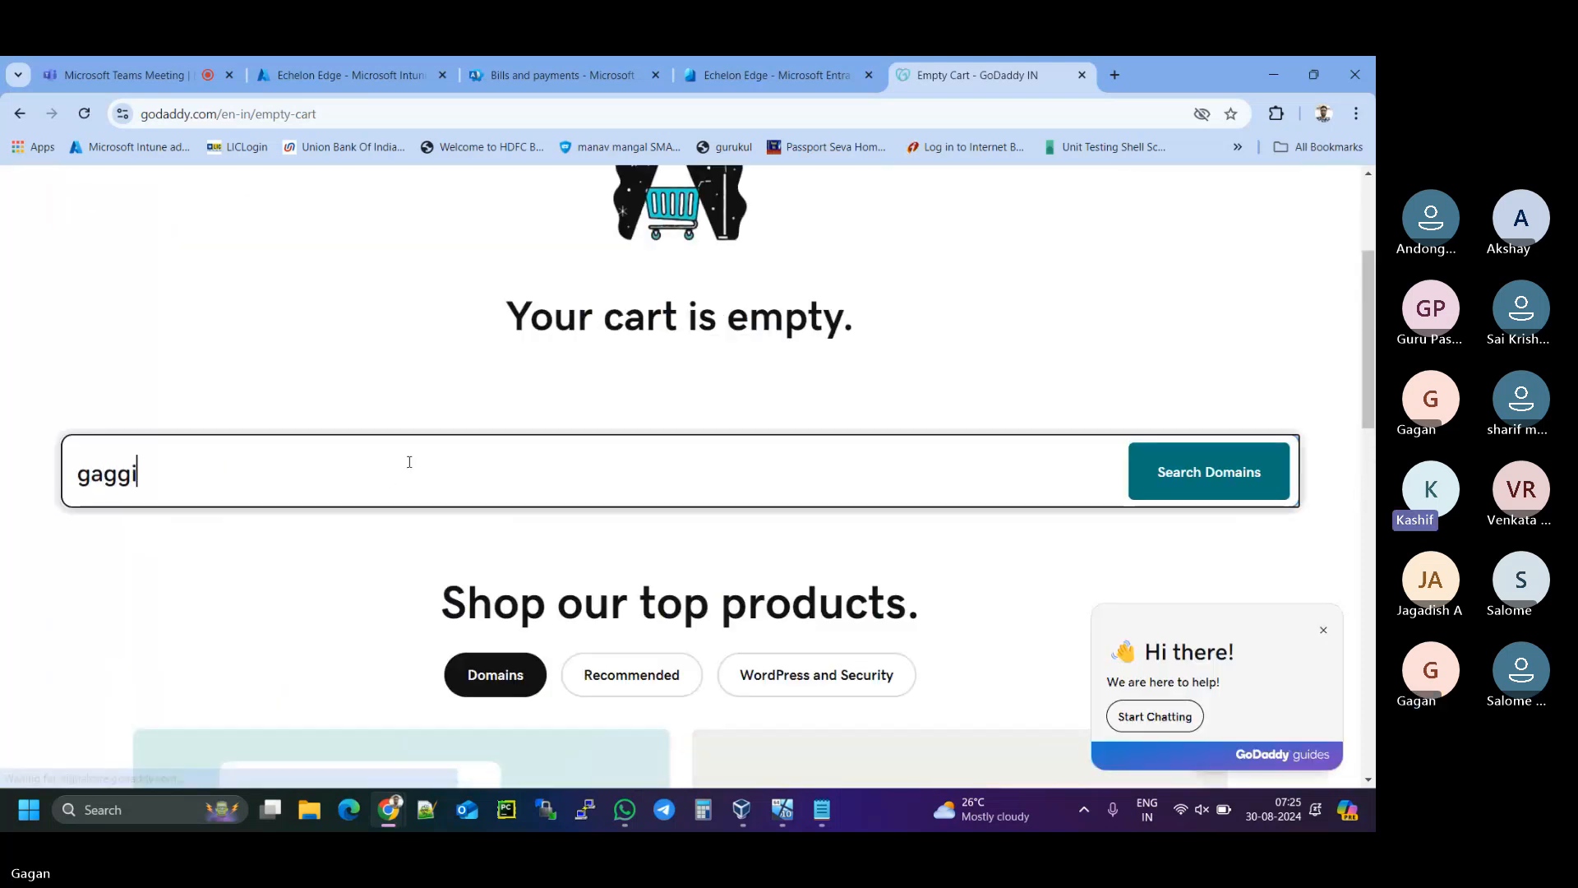
type(".com")
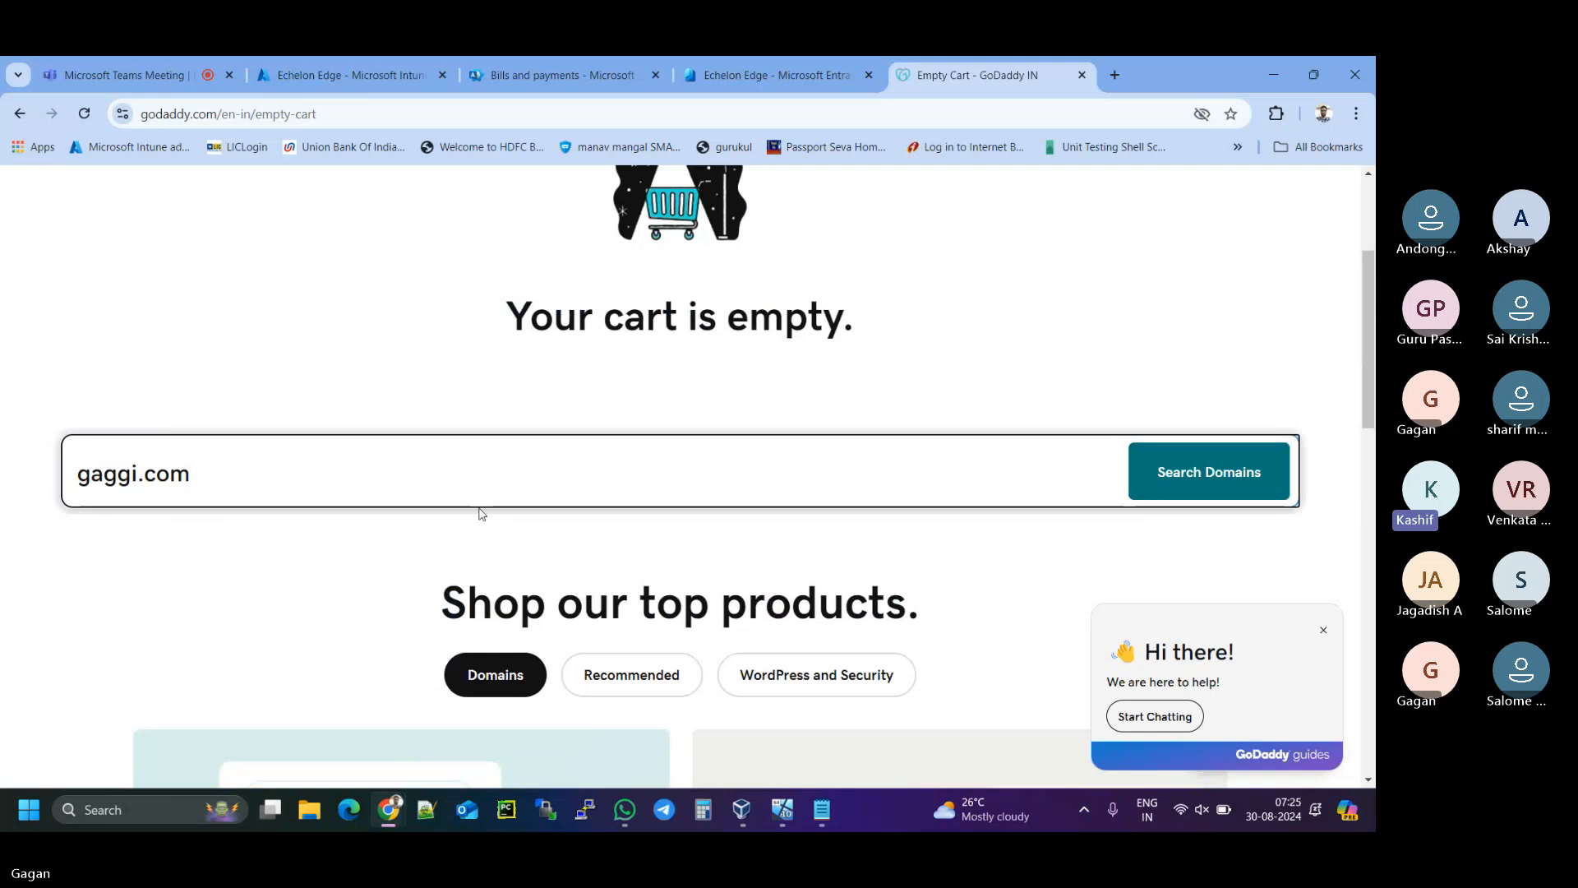
left_click(1202, 469)
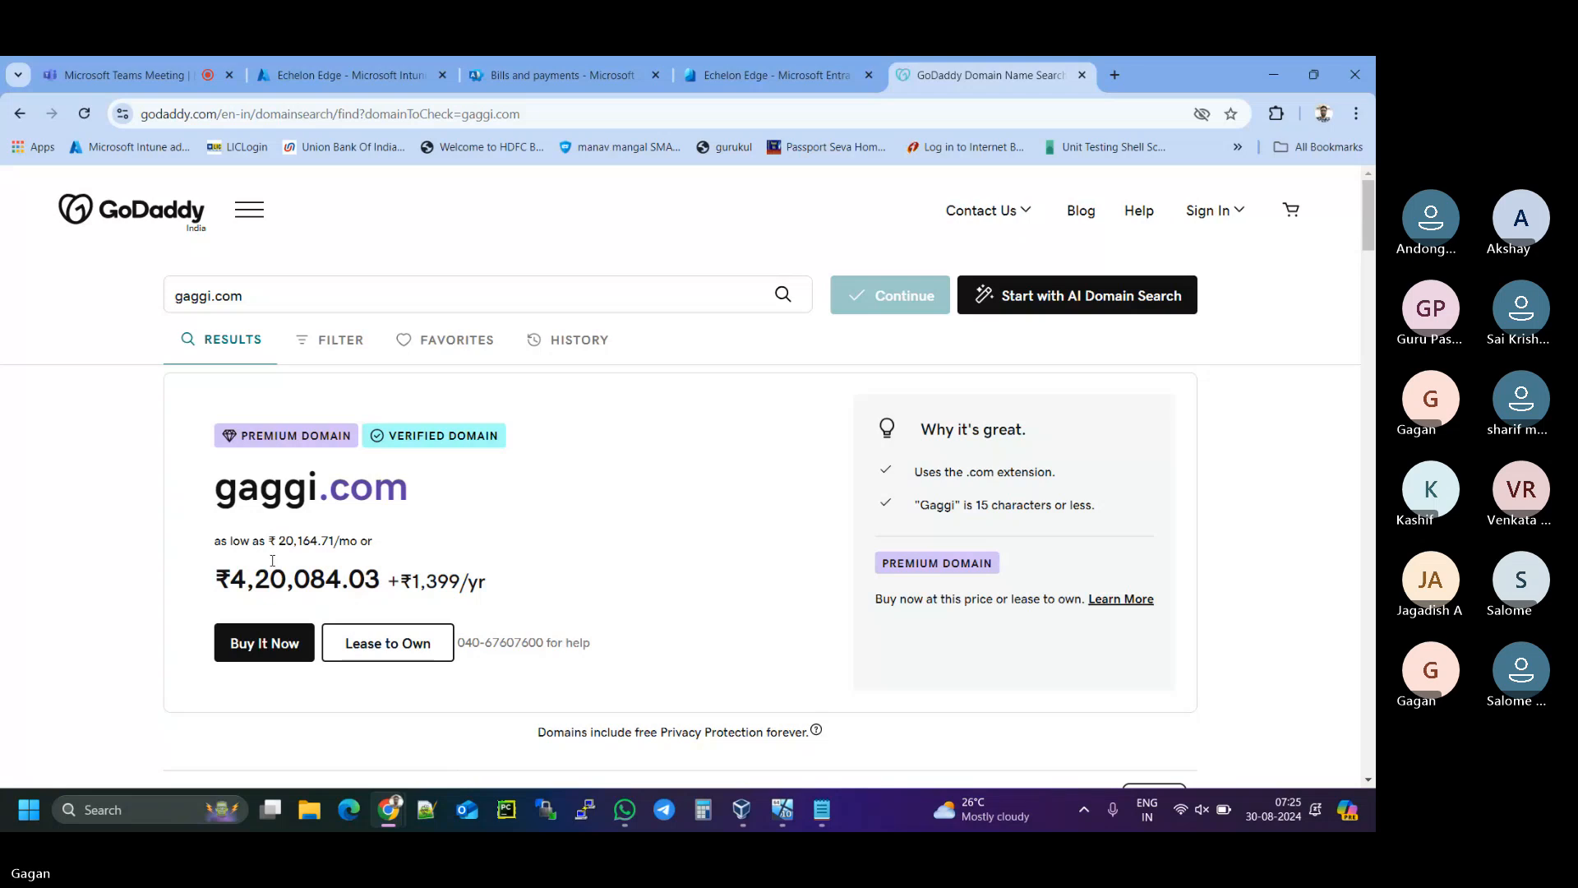
left_click_drag(231, 578, 409, 583)
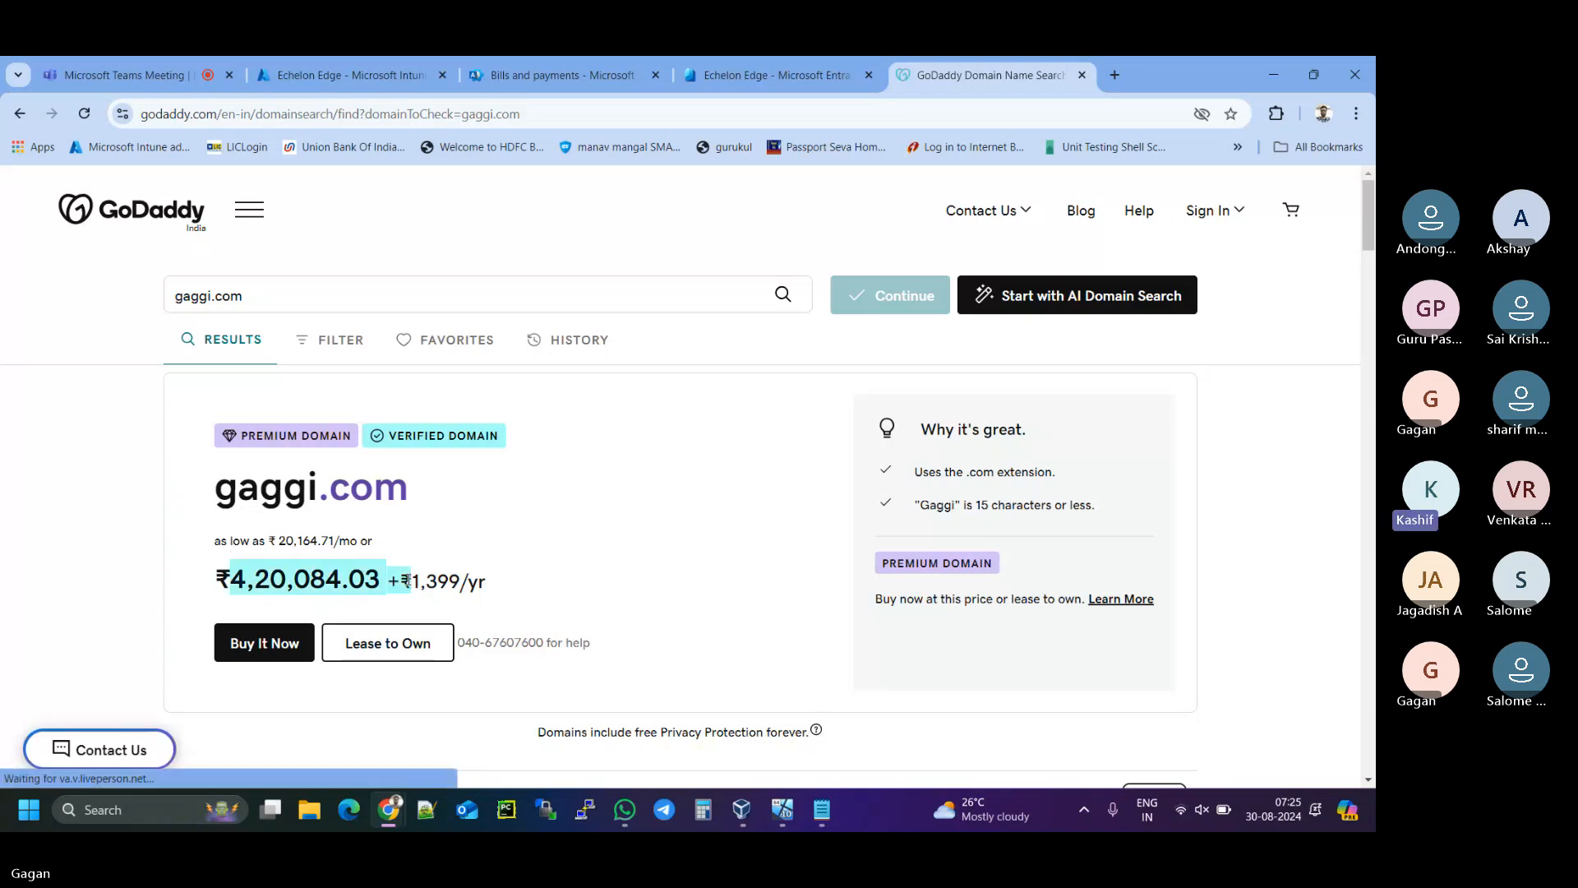
- Add the ₹1 gaggi.in alternative to the cart and continue to the add-ons page
scroll(405, 428, "down", 2)
scroll(405, 427, "down", 3)
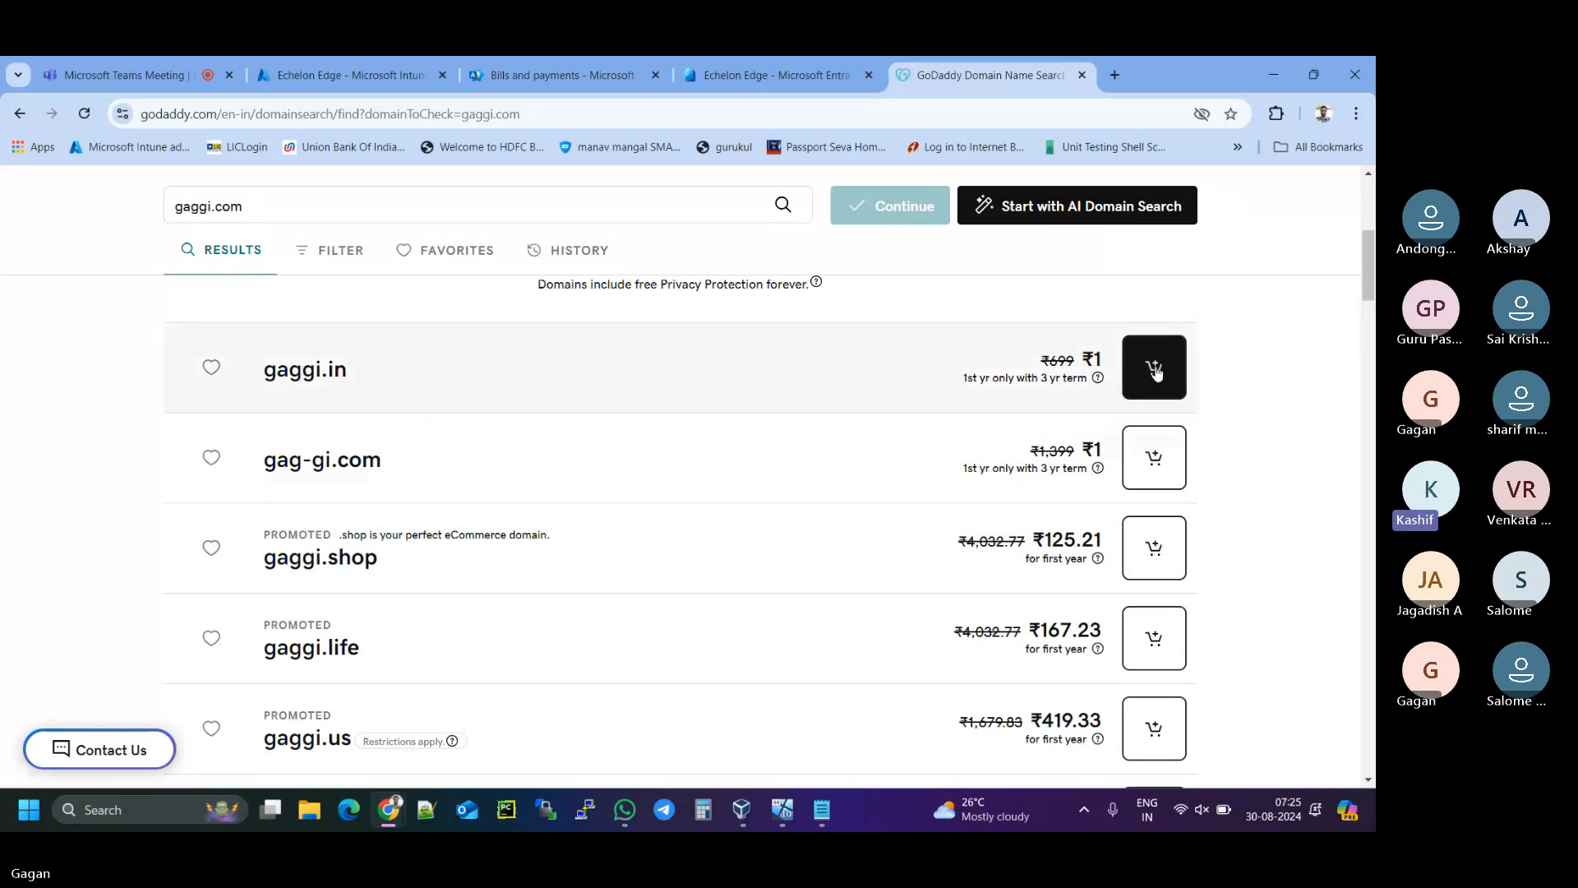
left_click(1155, 373)
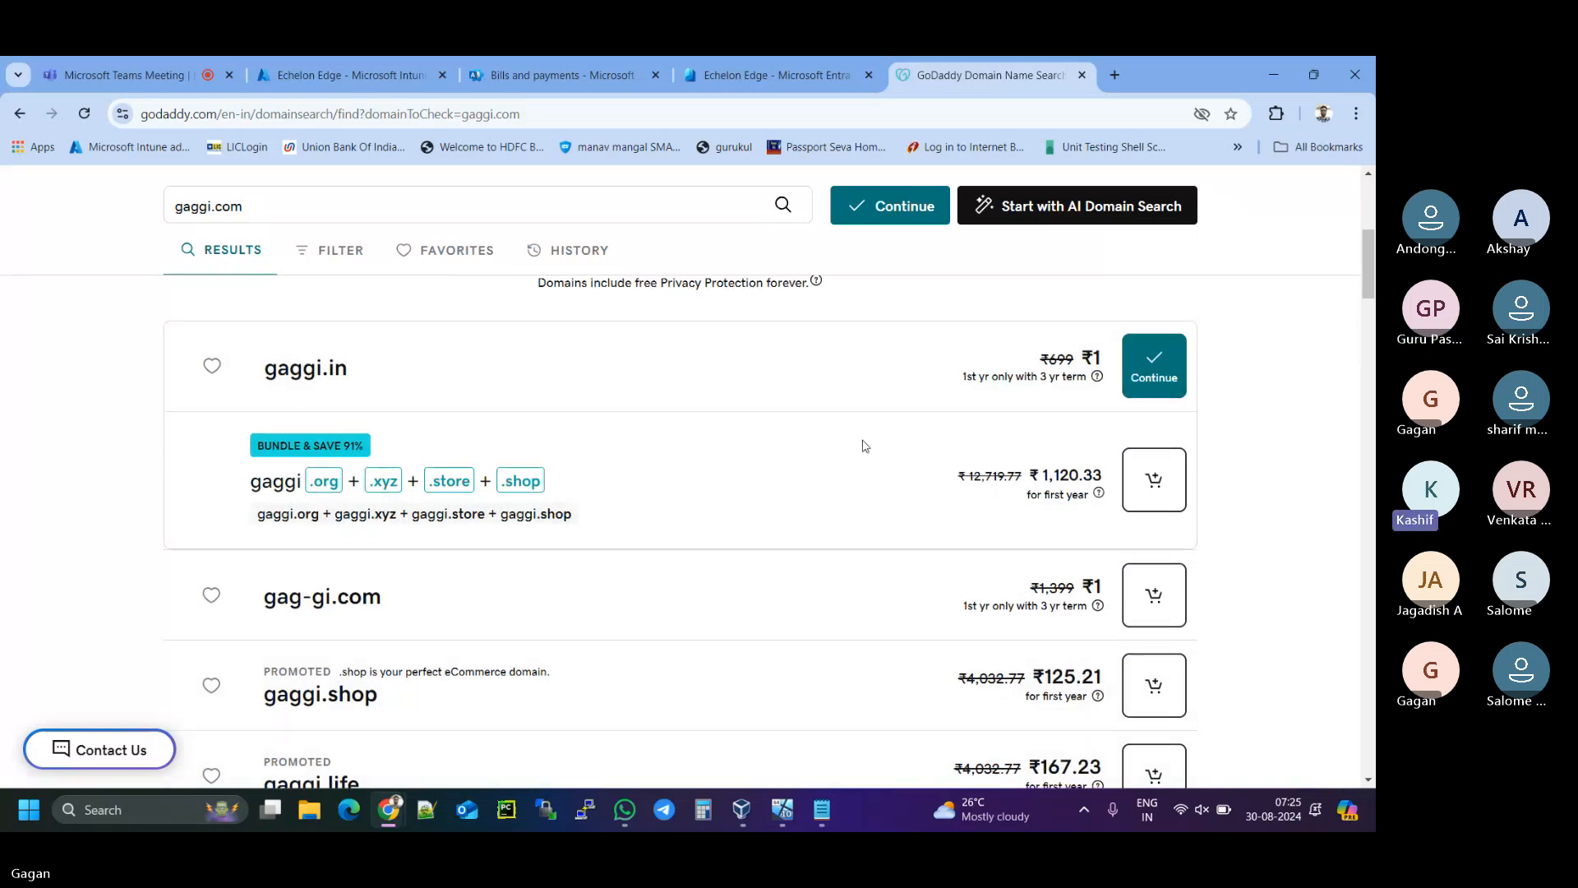
scroll(863, 439, "down", 1)
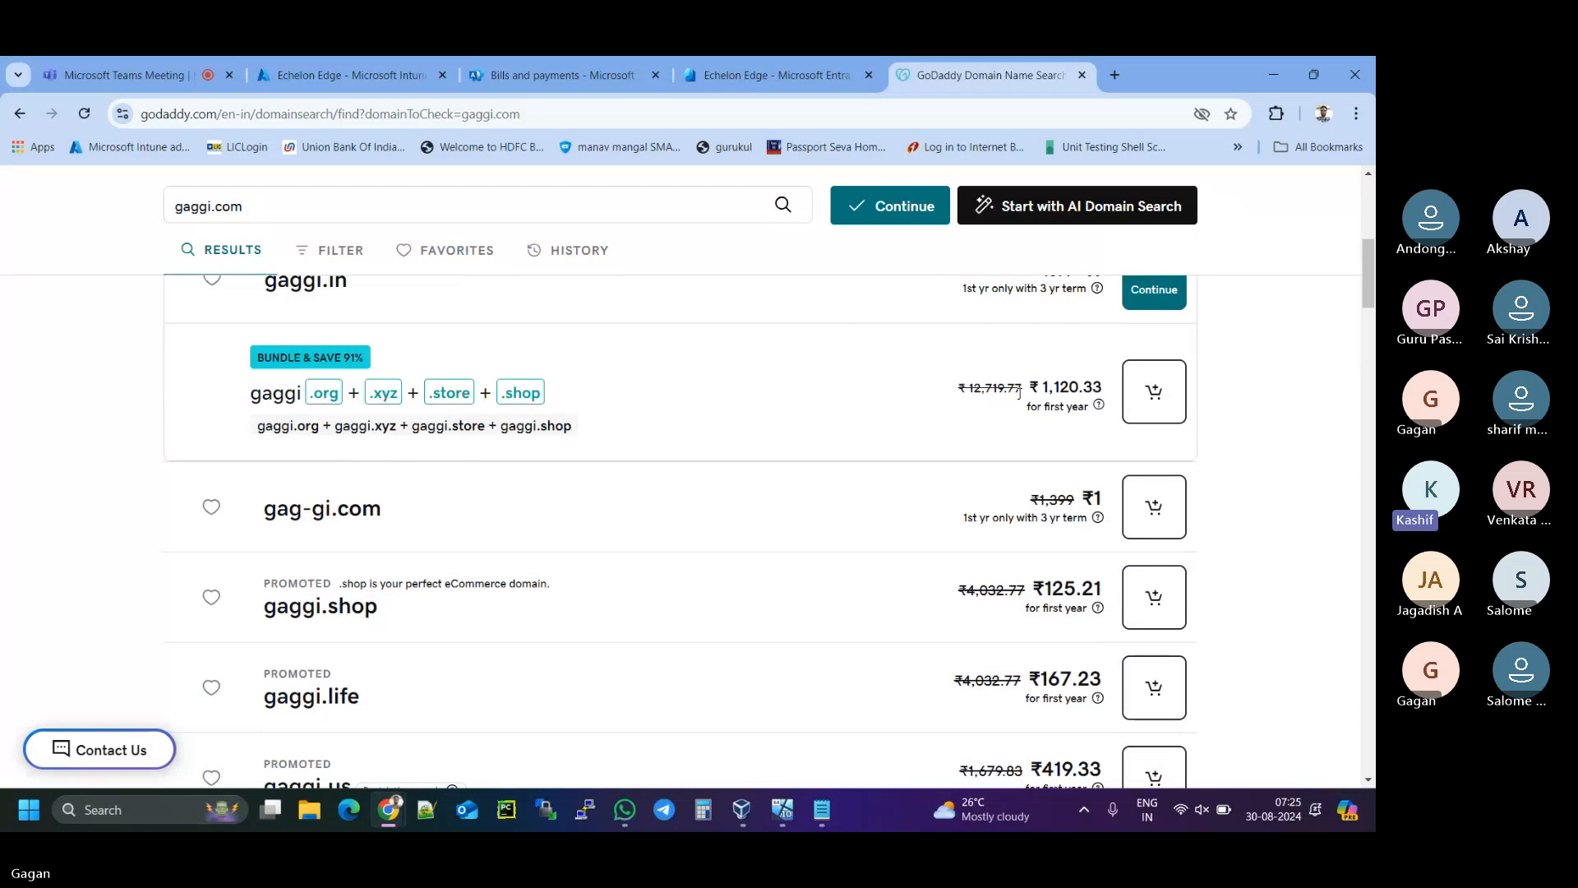
scroll(1019, 393, "up", 1)
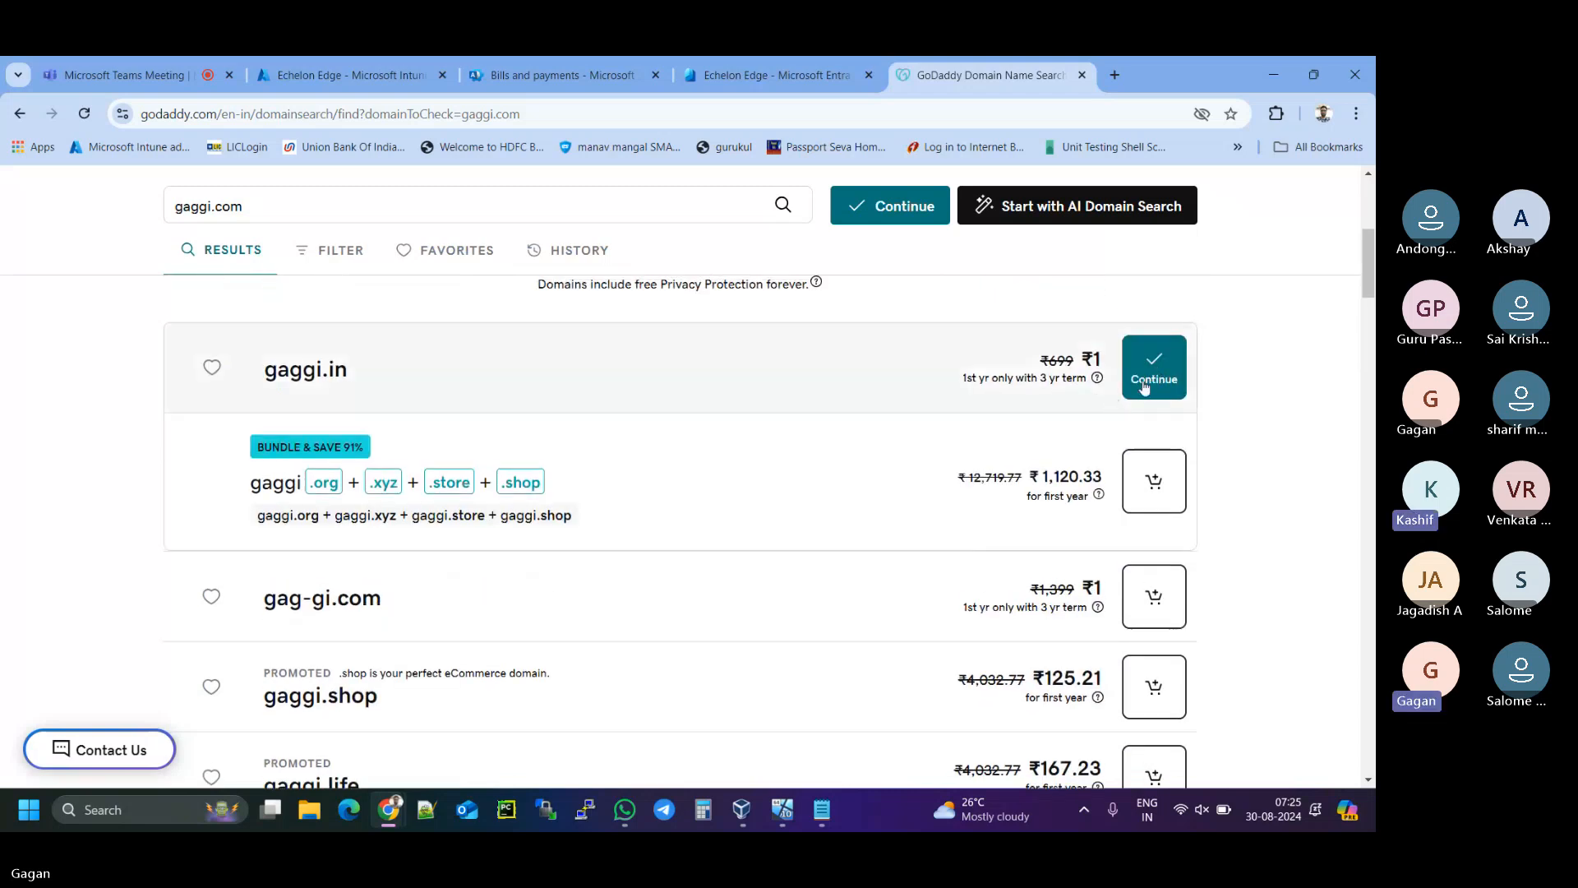
left_click(1154, 385)
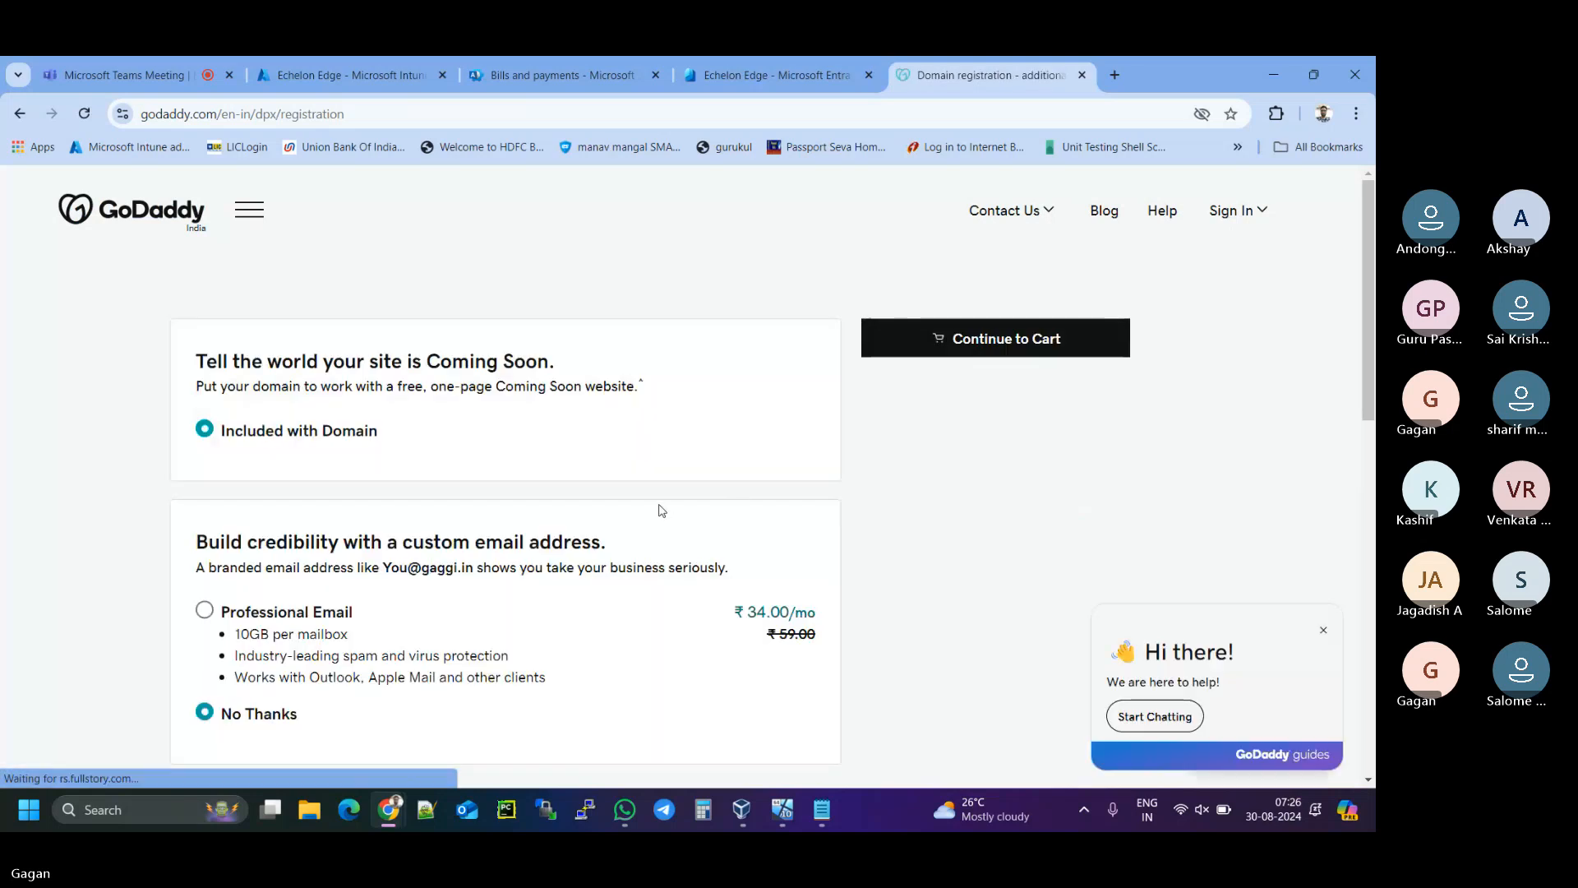
- Skip the add-ons and go to the cart, showing gaggi.in for 3 Years at ₹1,399.00
scroll(507, 442, "down", 2)
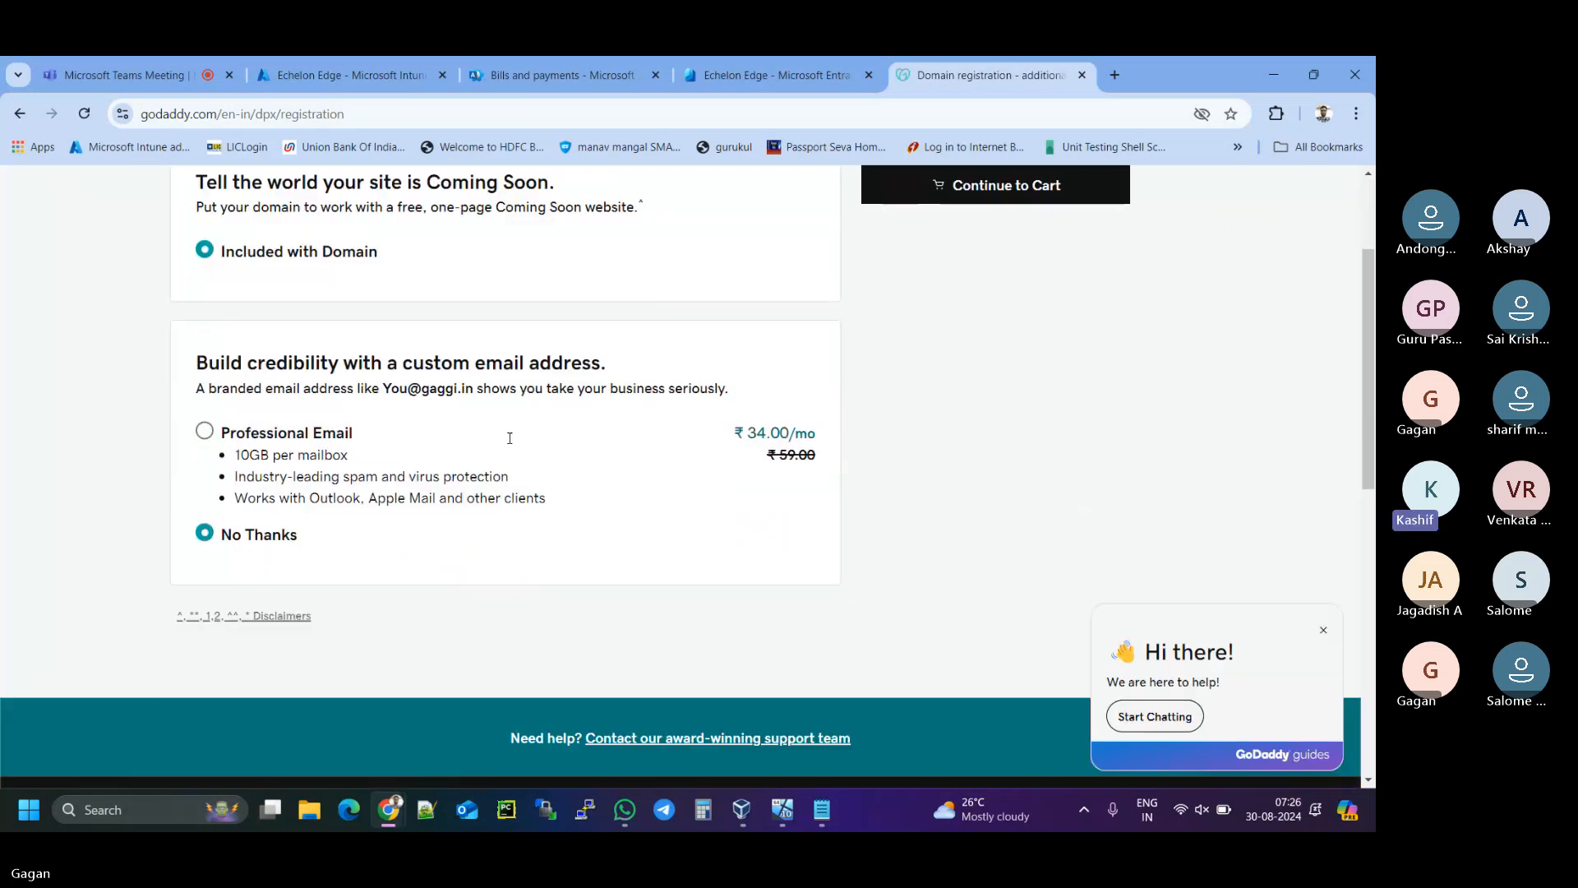
scroll(289, 470, "up", 2)
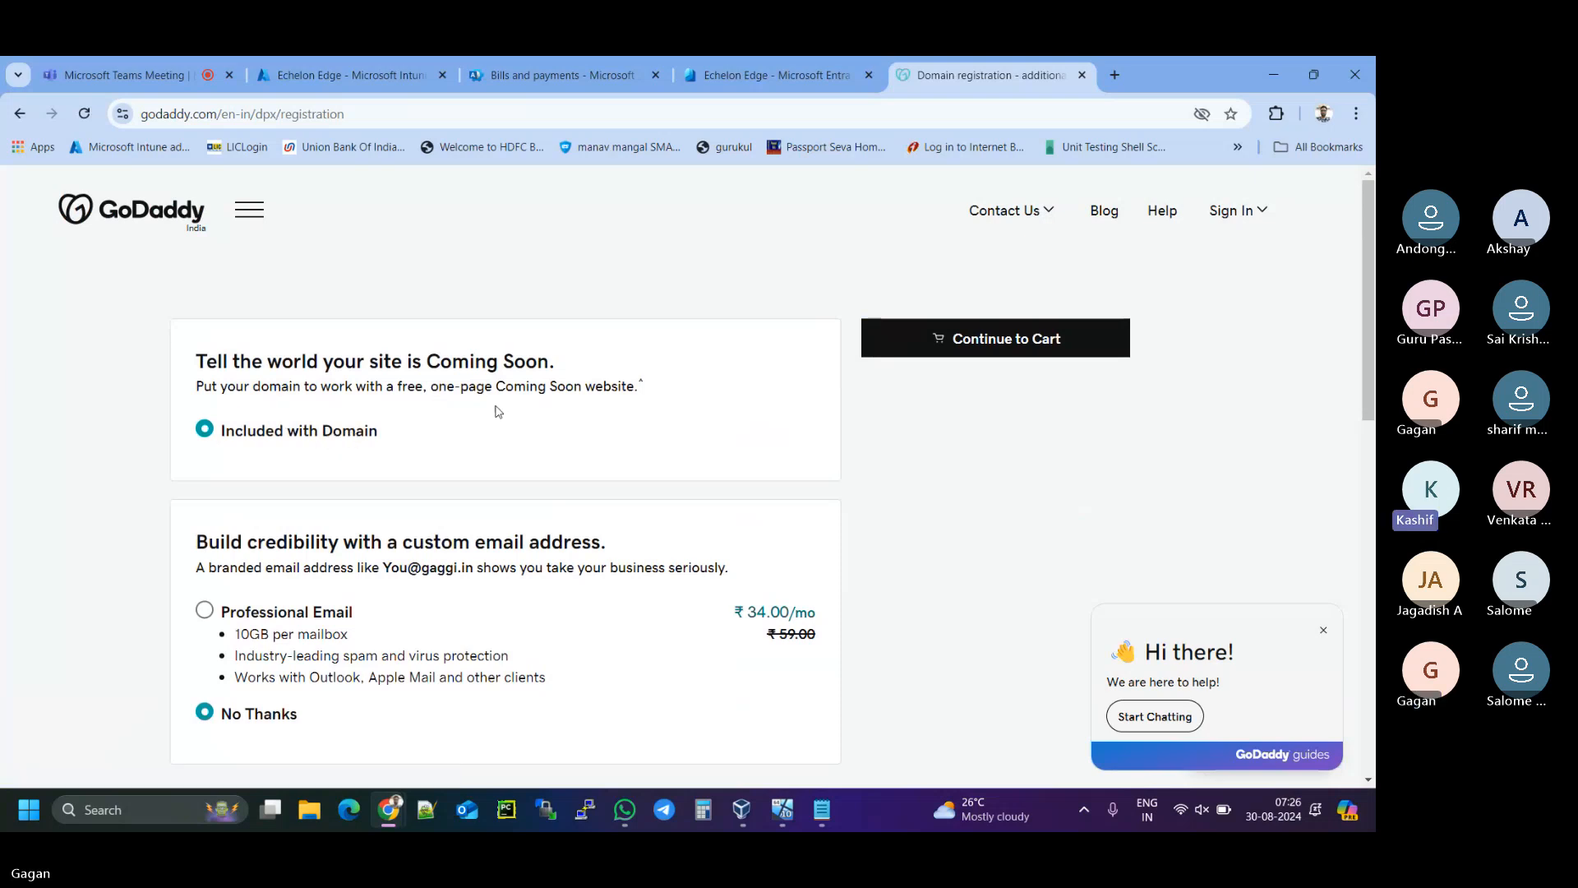
scroll(498, 411, "down", 1)
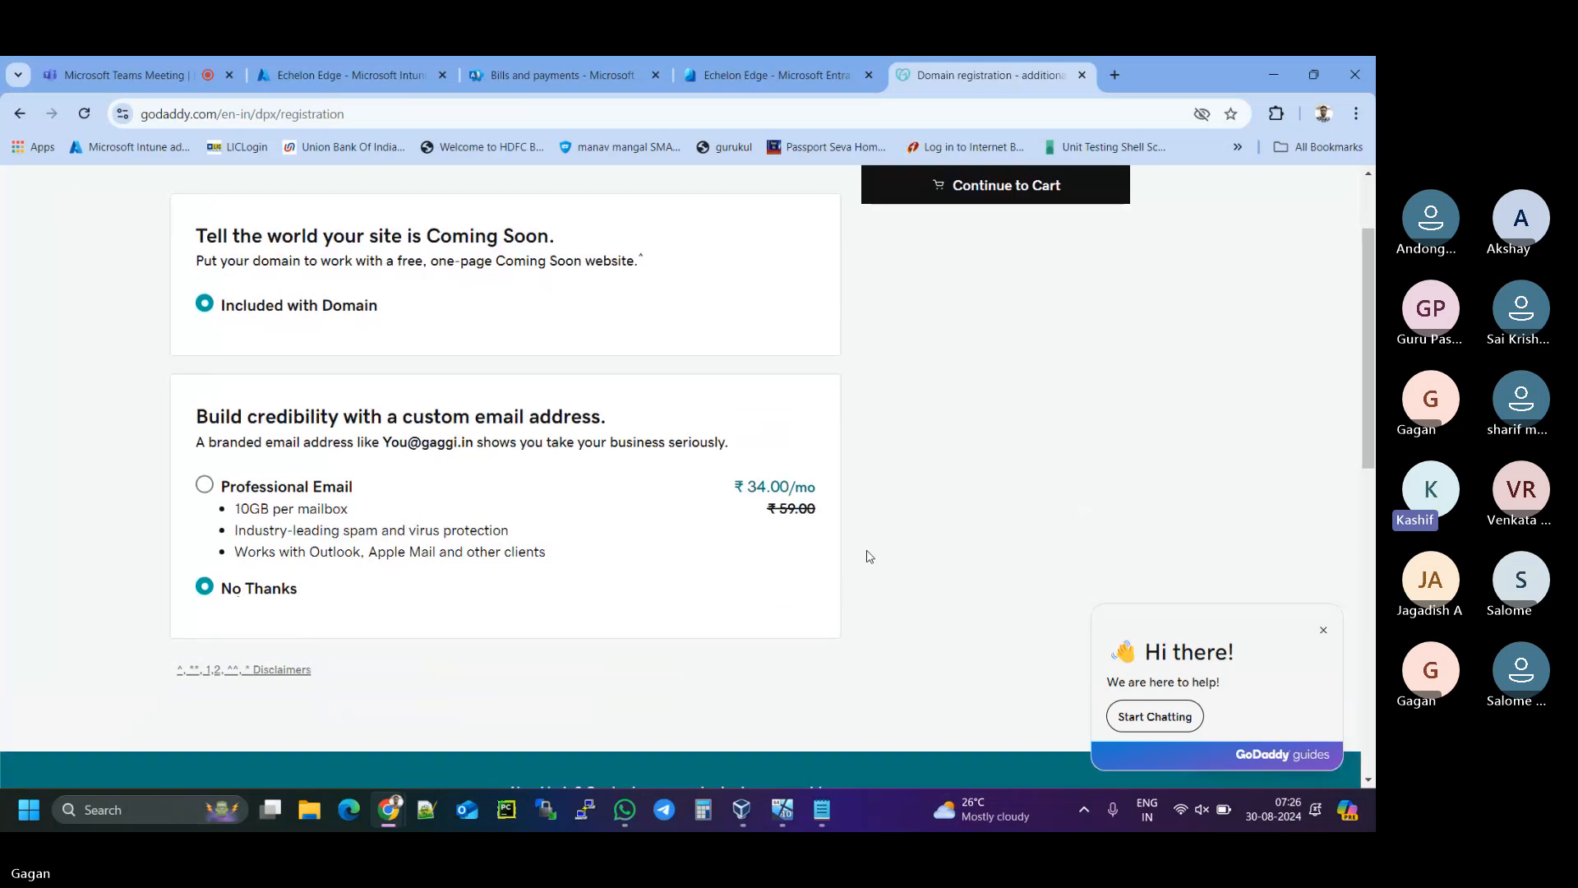
scroll(866, 553, "down", 3)
scroll(888, 517, "up", 5)
left_click(976, 349)
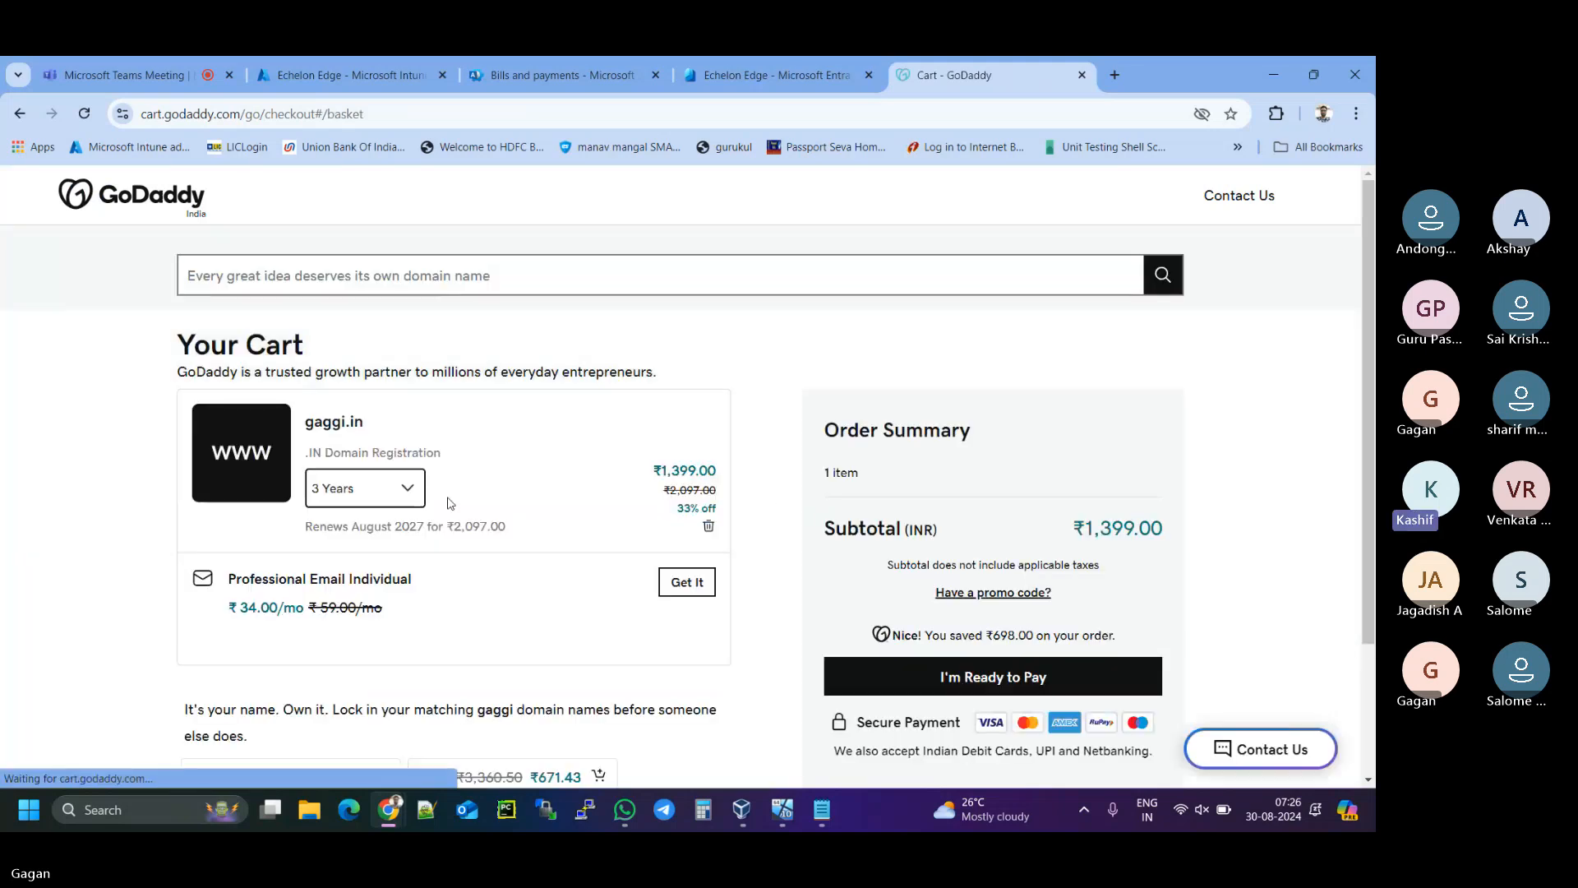
- Switch gaggi.in to a 1 Year term at ₹579.00 and review the updated cart
left_click(417, 501)
left_click(419, 532)
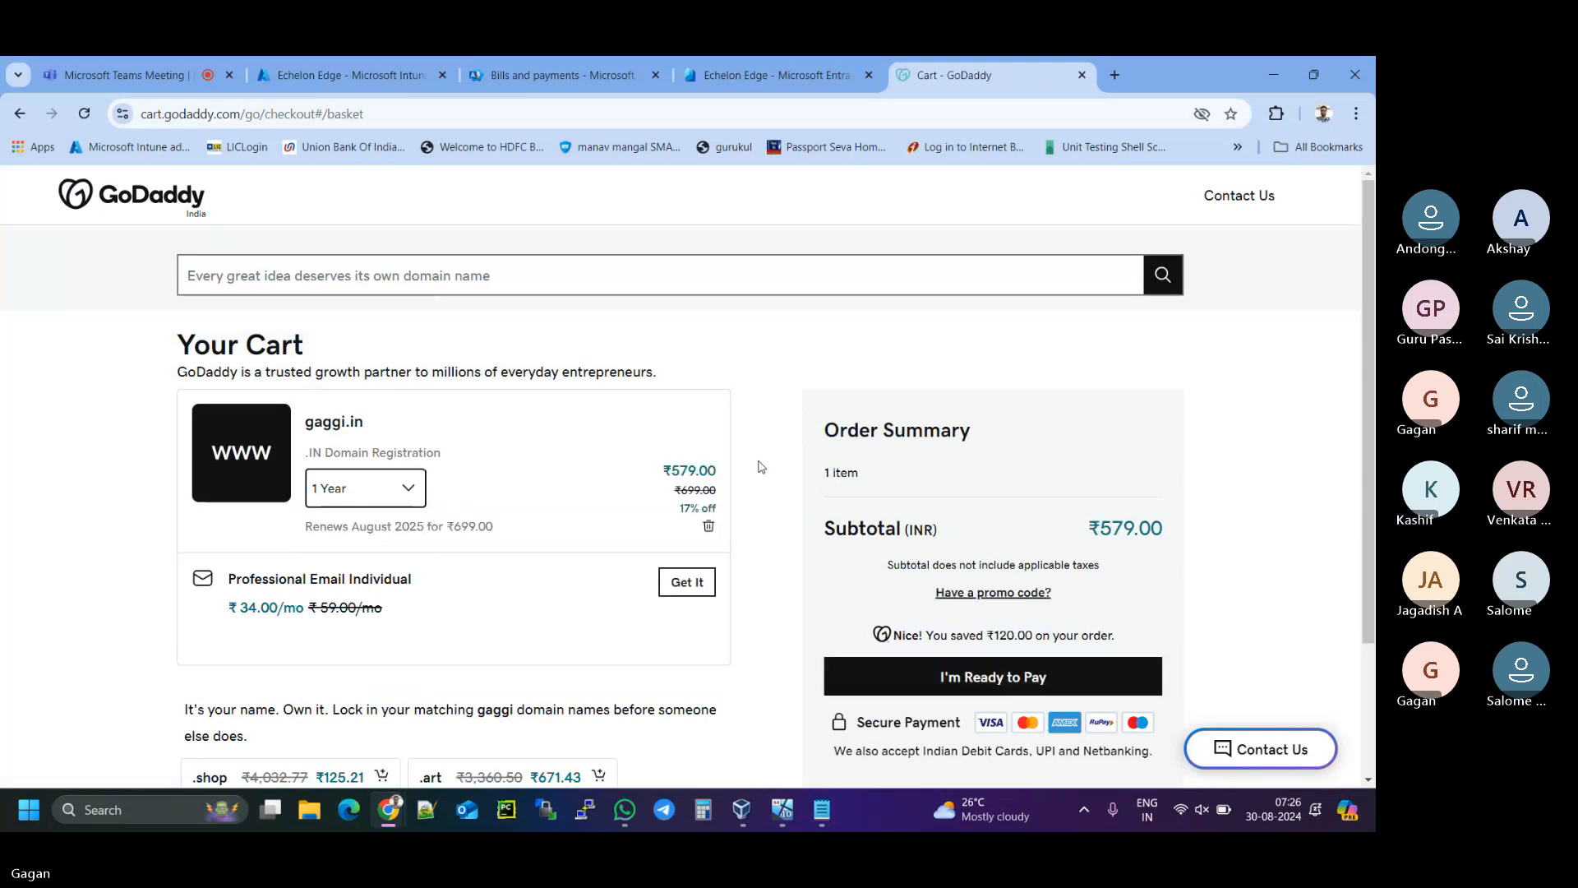
left_click_drag(672, 470, 735, 474)
scroll(744, 474, "down", 3)
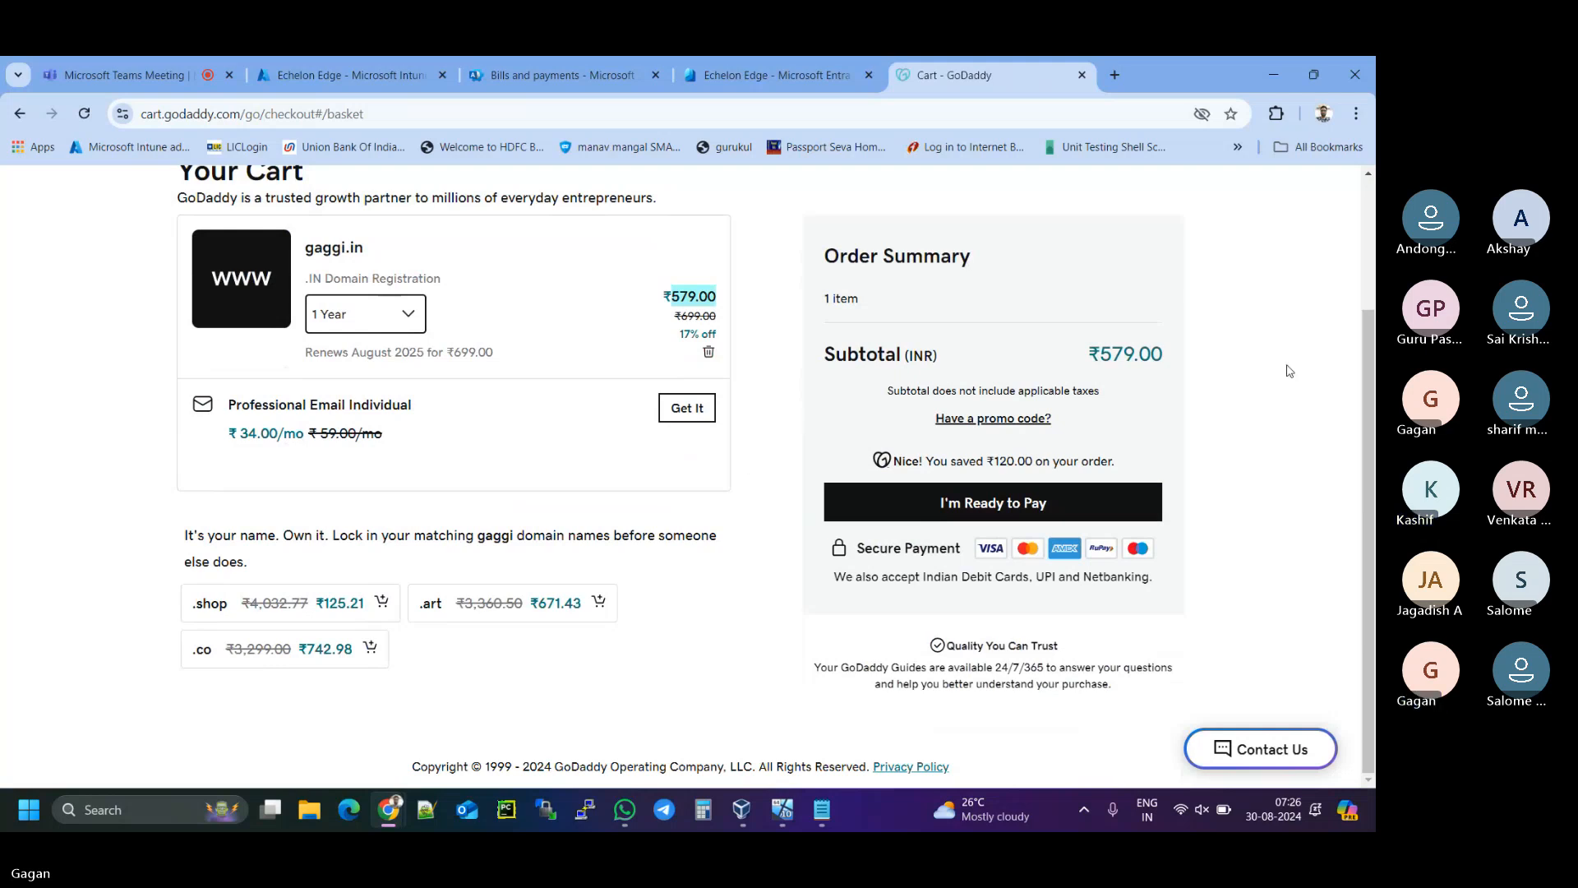
scroll(1296, 452, "up", 1)
scroll(1297, 452, "up", 2)
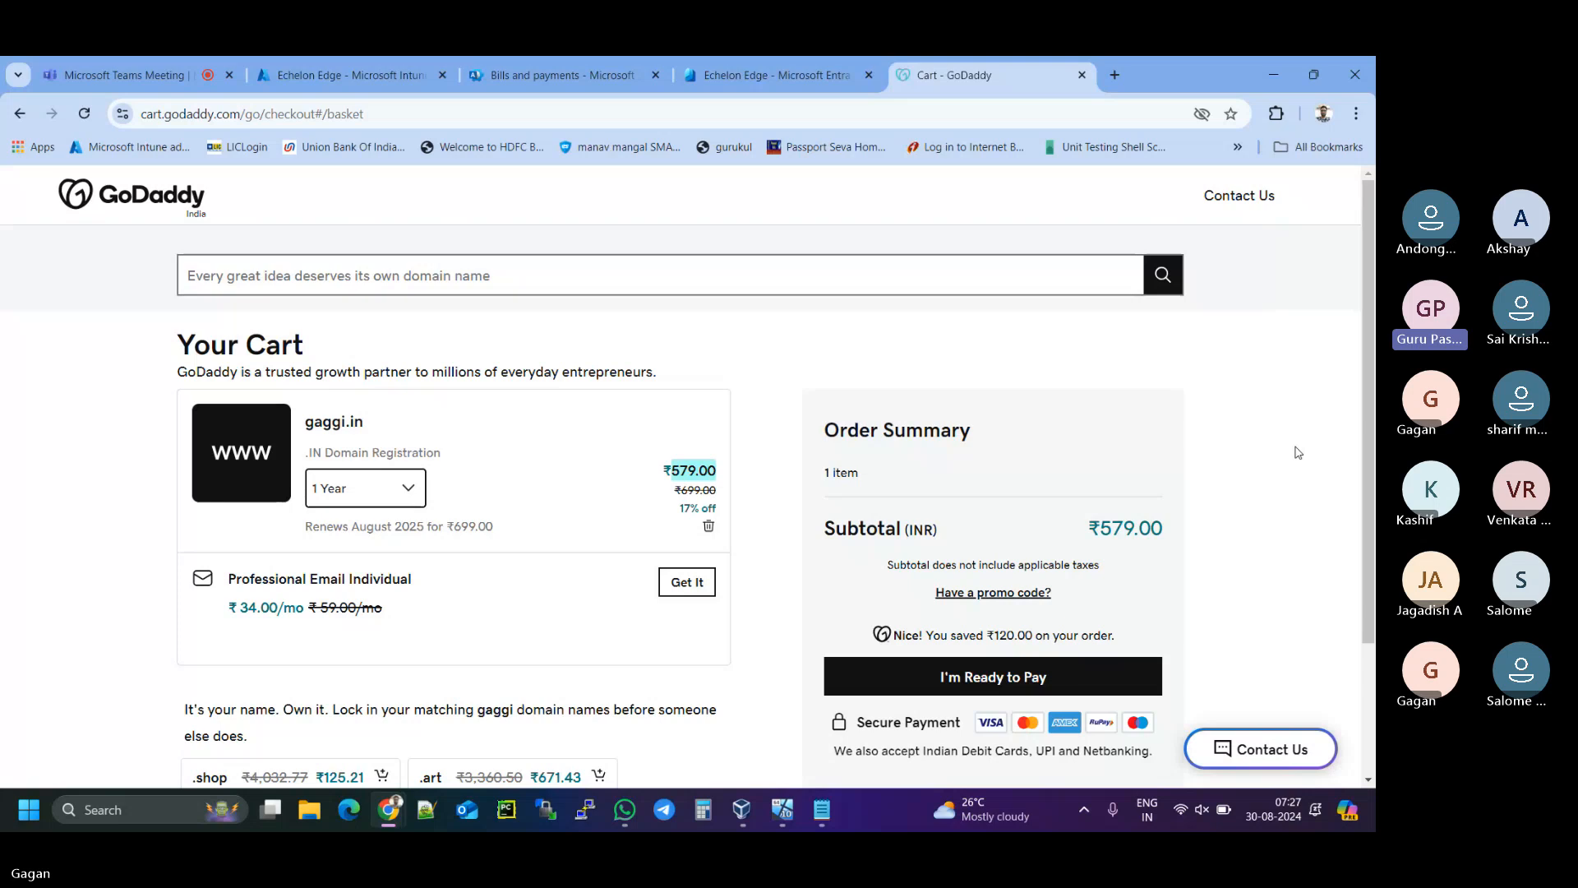
scroll(1296, 452, "down", 3)
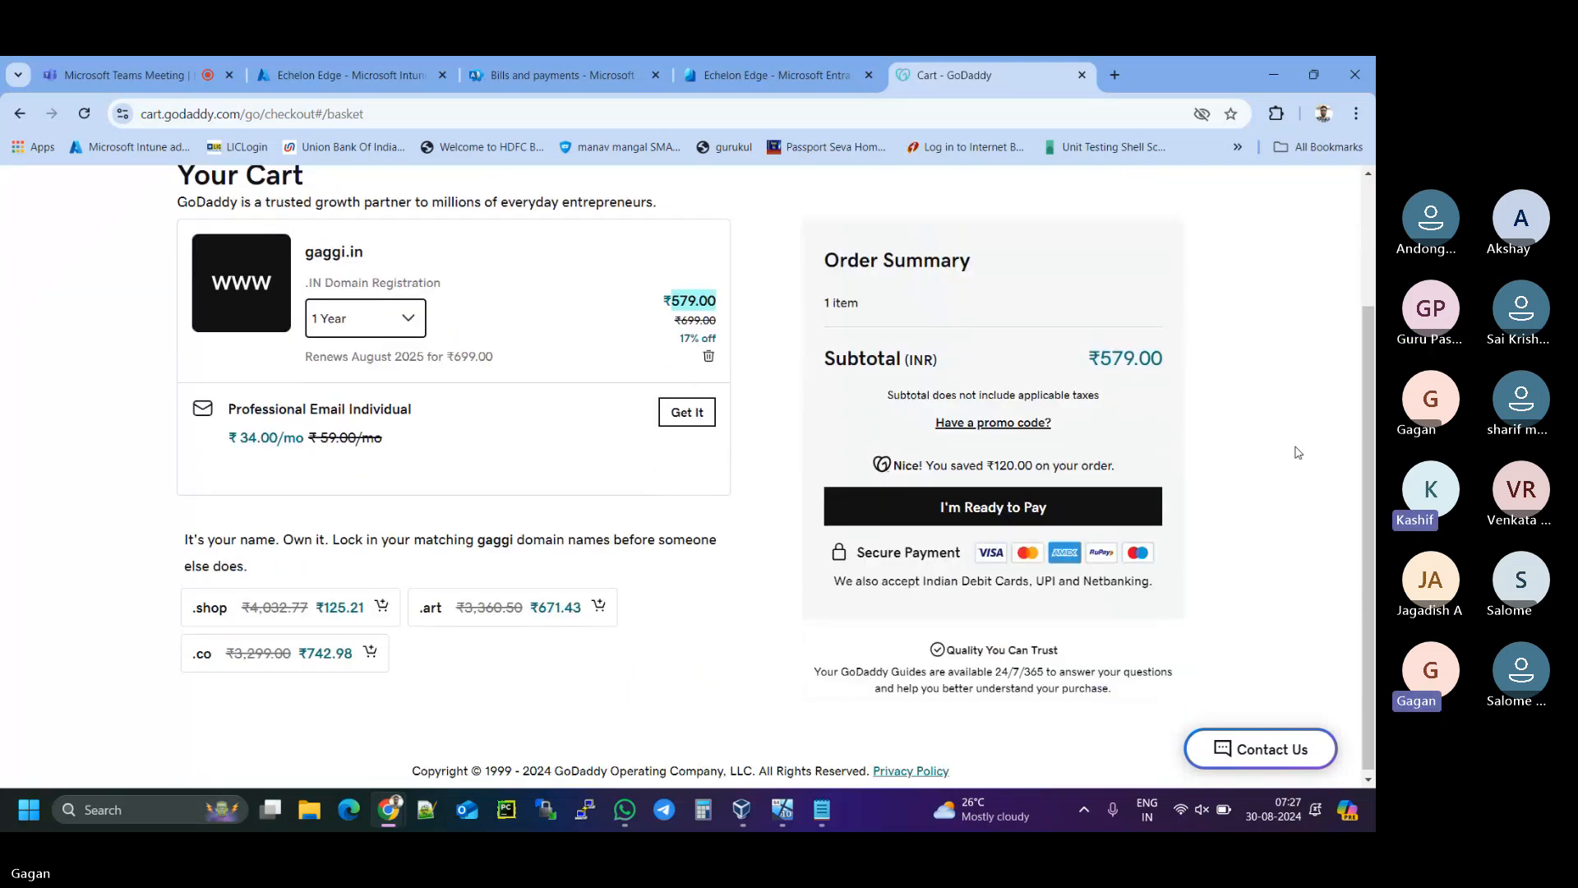
scroll(1297, 452, "up", 3)
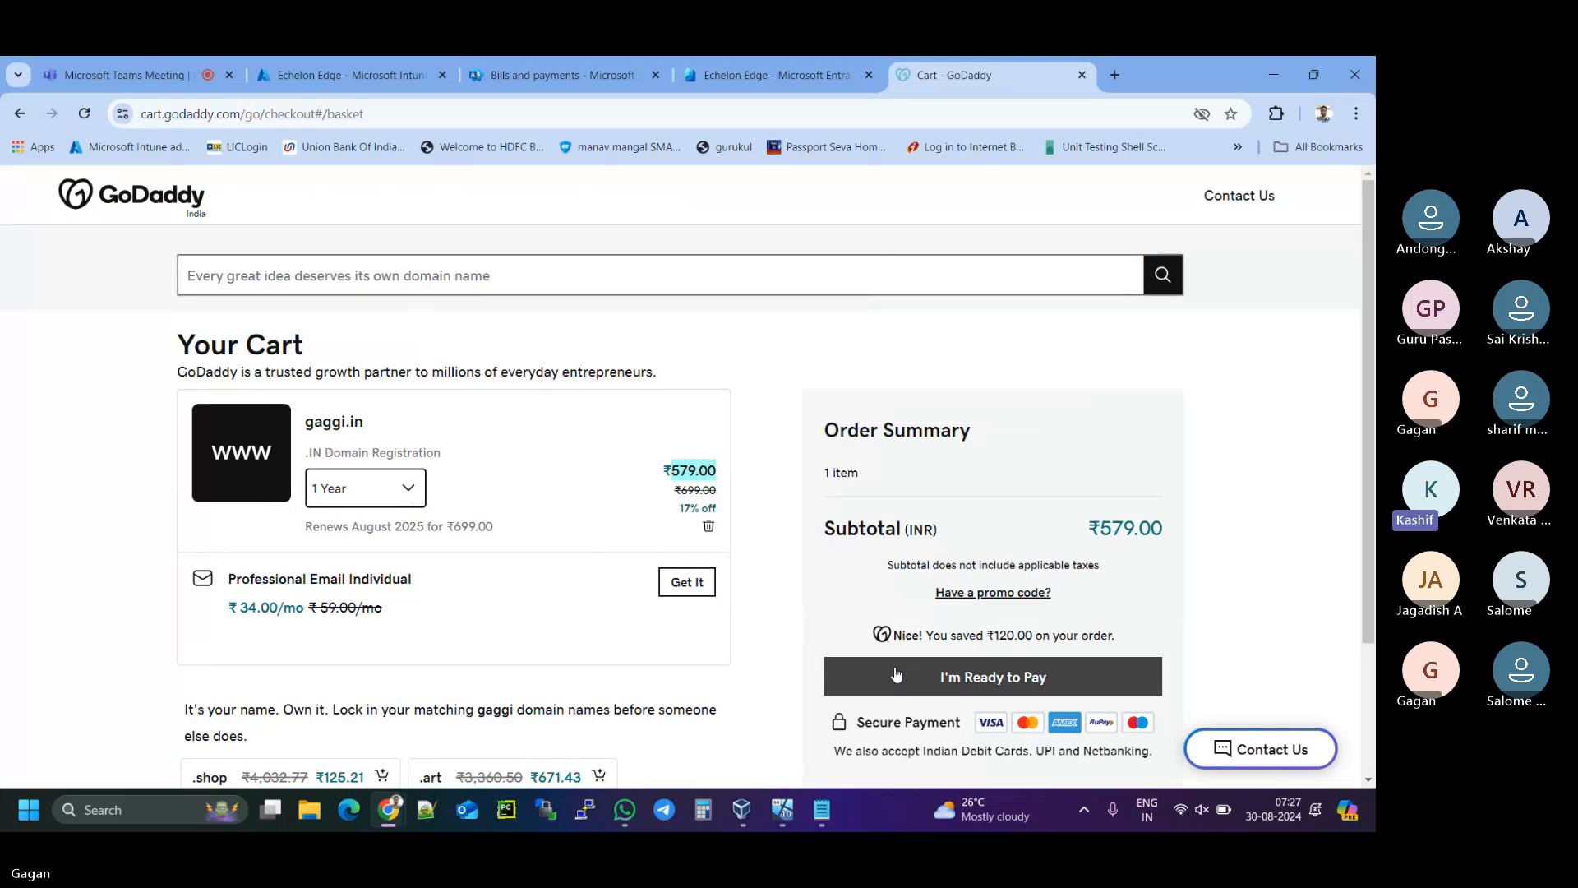
scroll(934, 658, "down", 5)
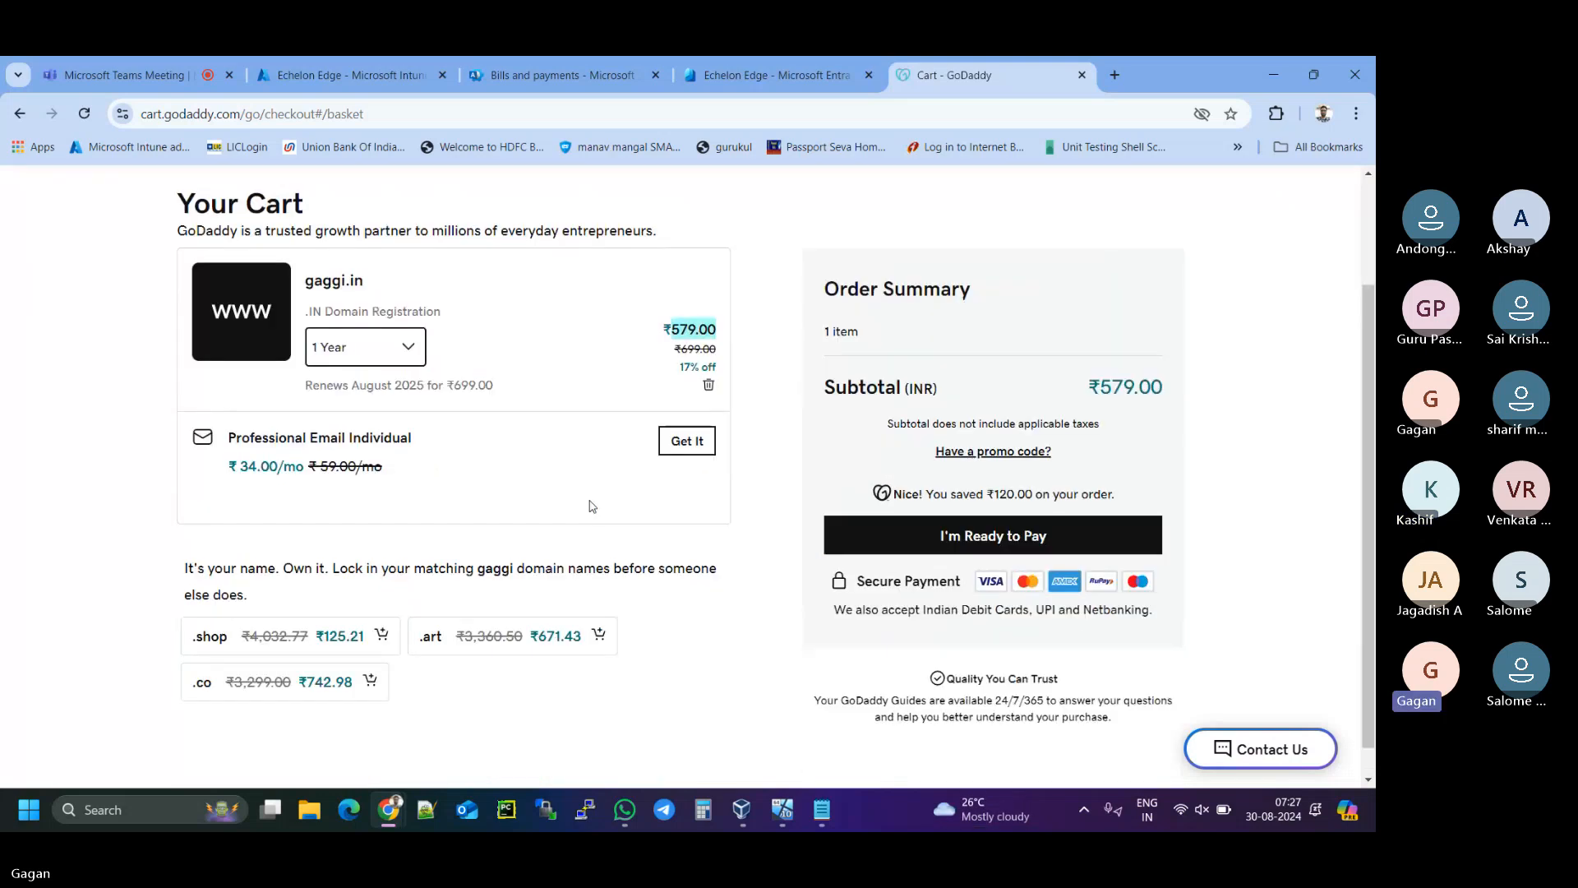
scroll(934, 676, "up", 5)
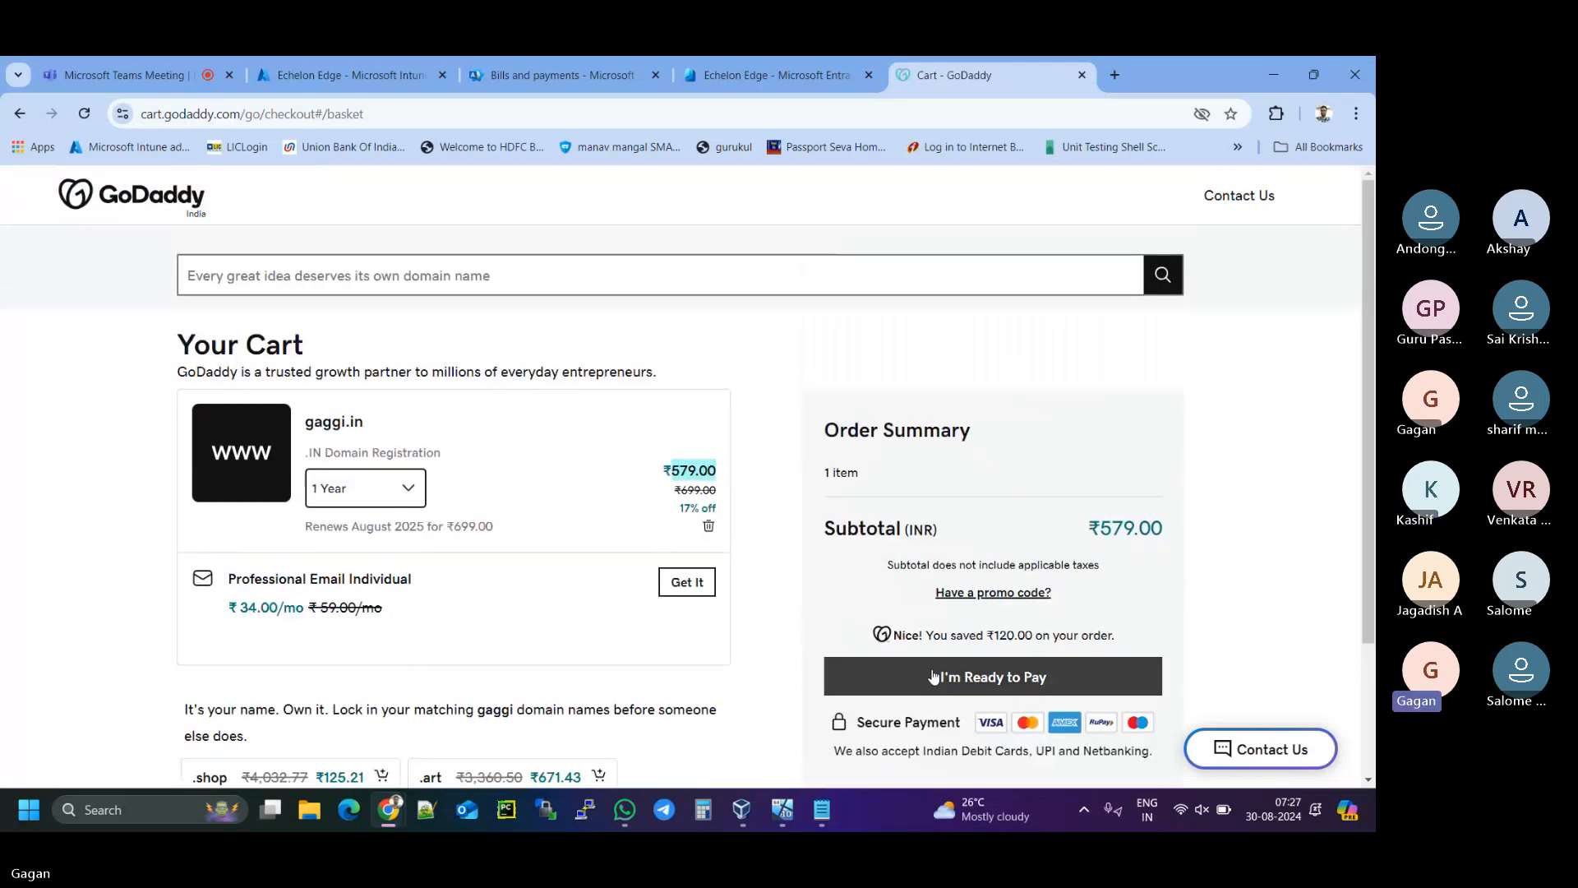
- Start checkout, sign in with Google, and create a new GoDaddy account to reach billing
left_click(999, 679)
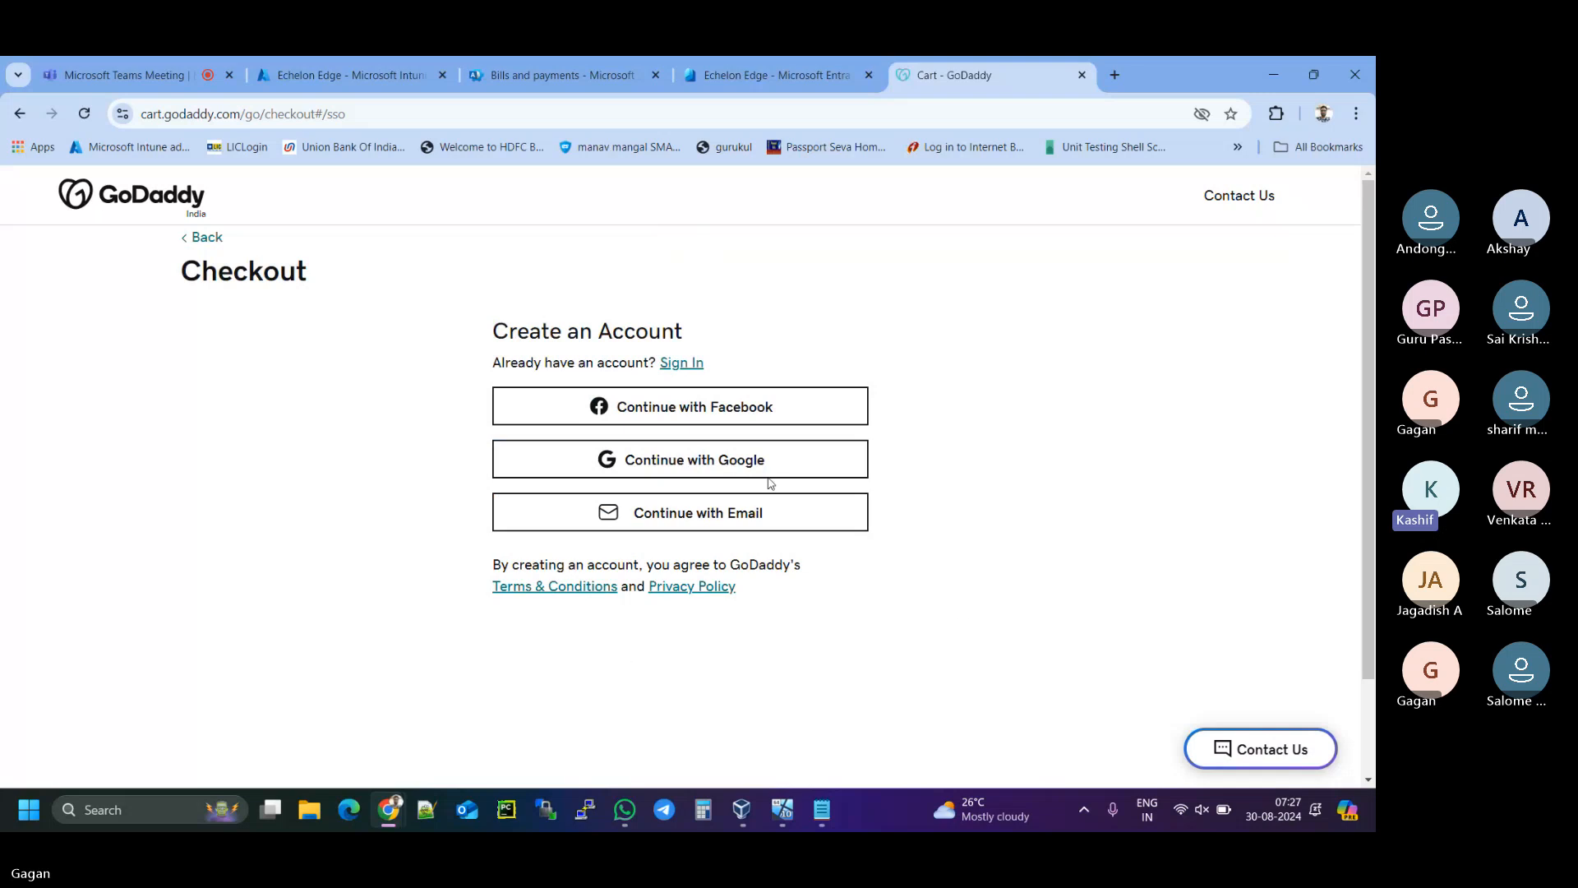
left_click(745, 468)
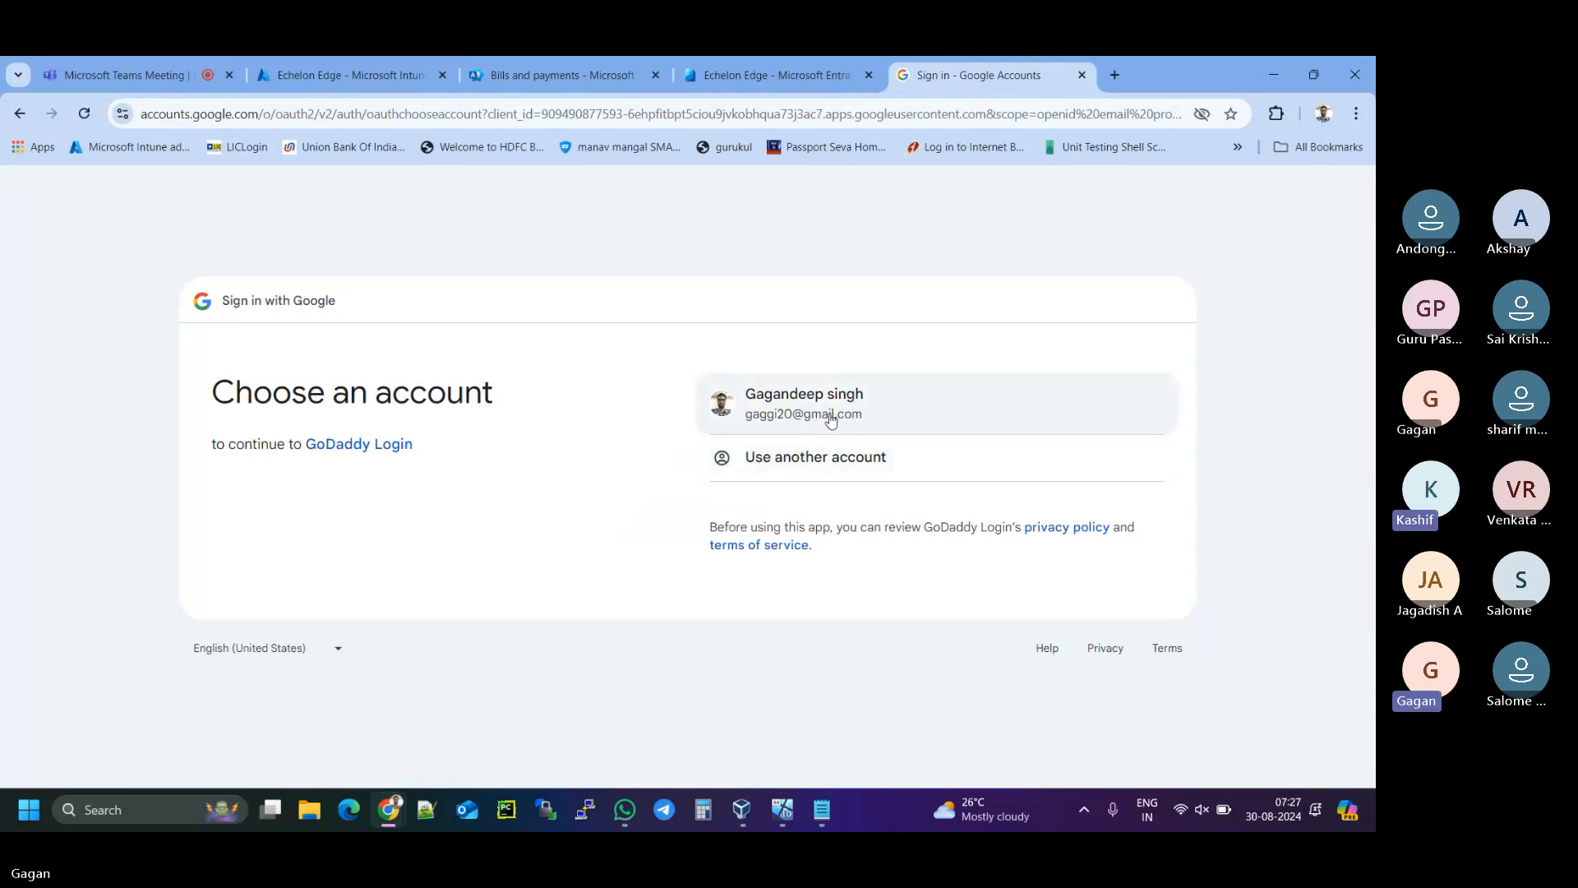
left_click(831, 419)
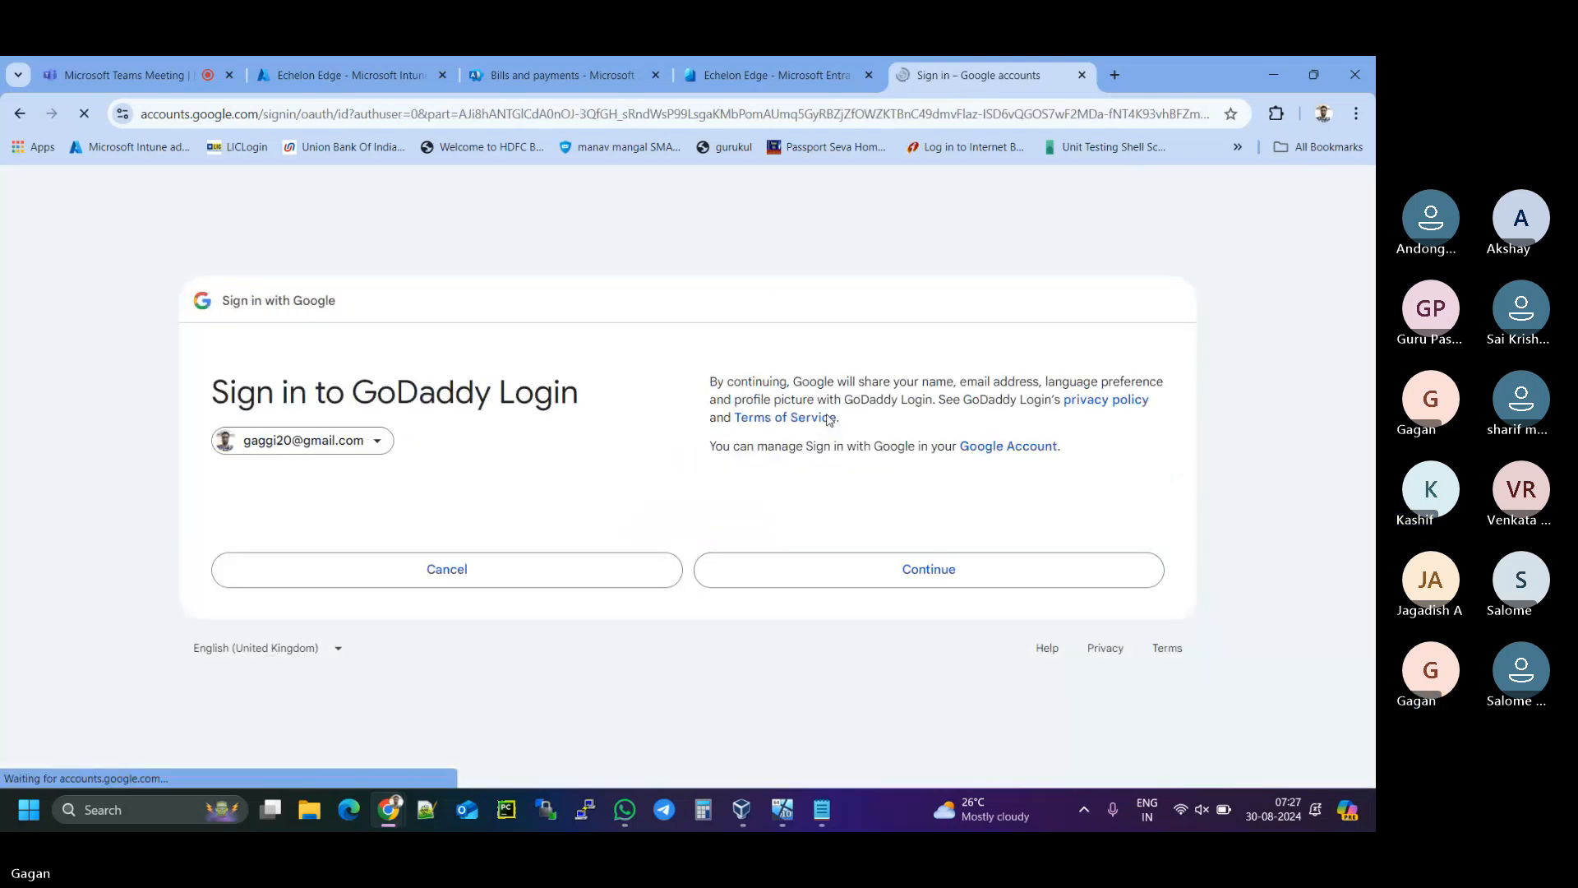
left_click(885, 568)
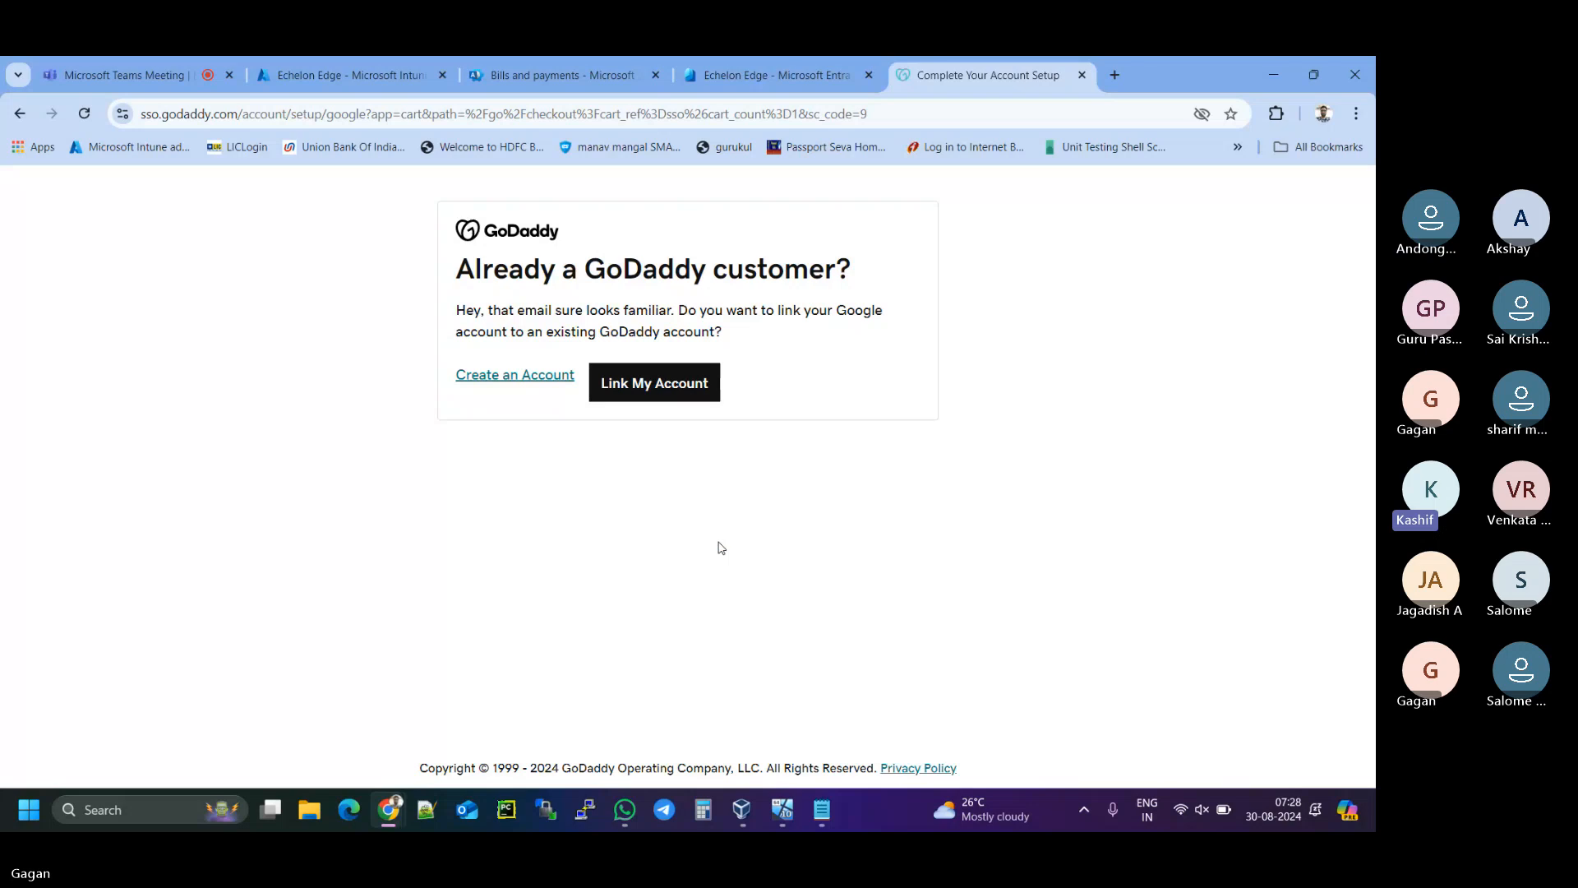
left_click(644, 393)
left_click(521, 379)
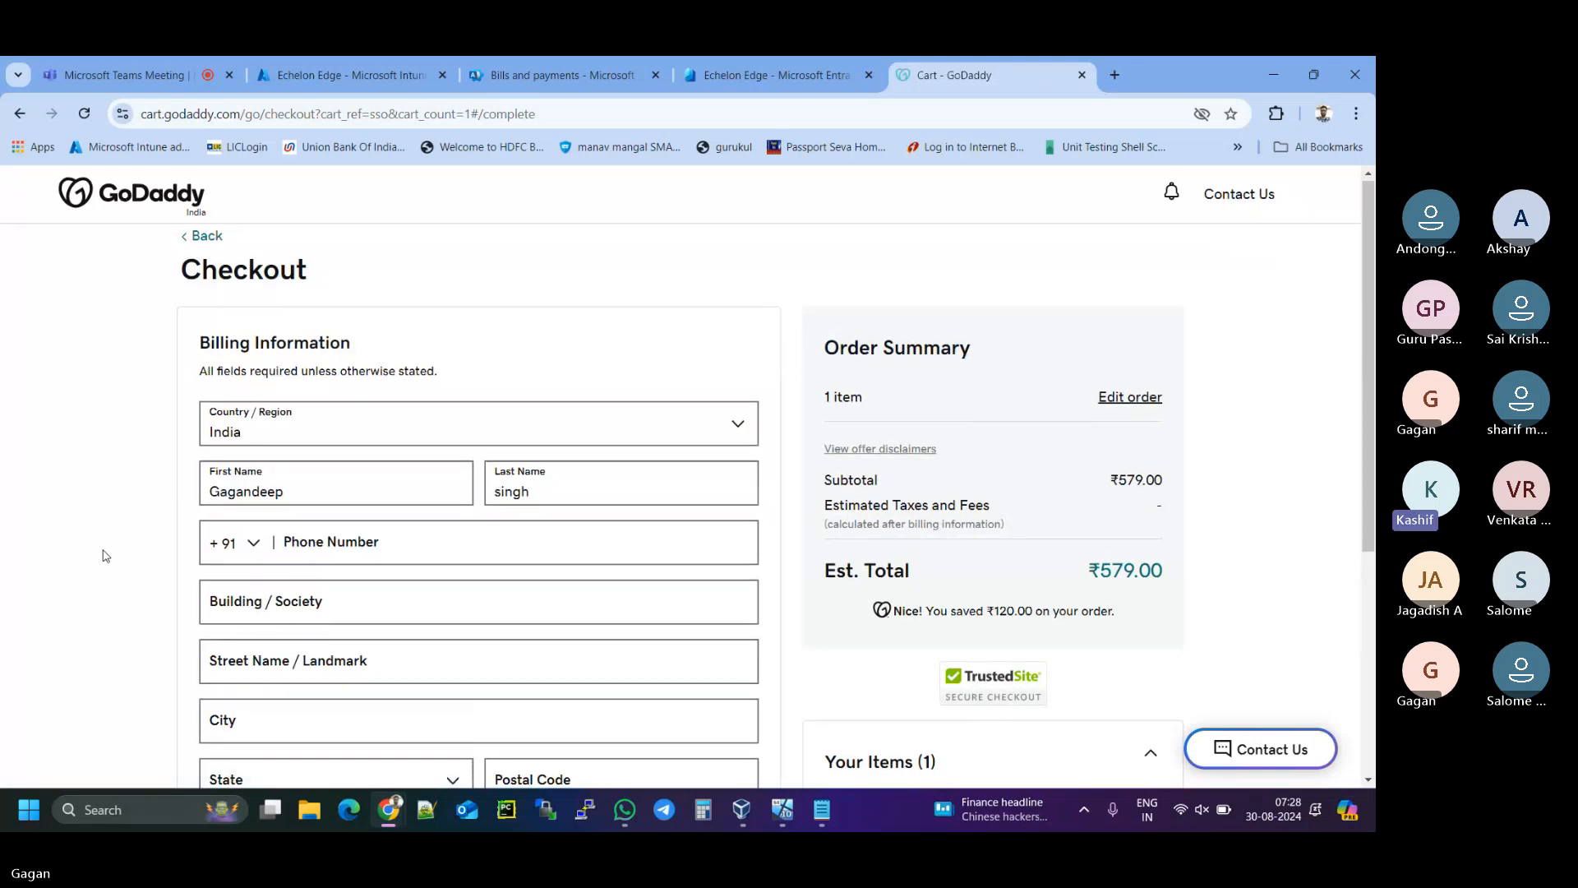
- Fill billing from the saved address, drop the phone number's leading 0, and save
scroll(105, 556, "down", 4)
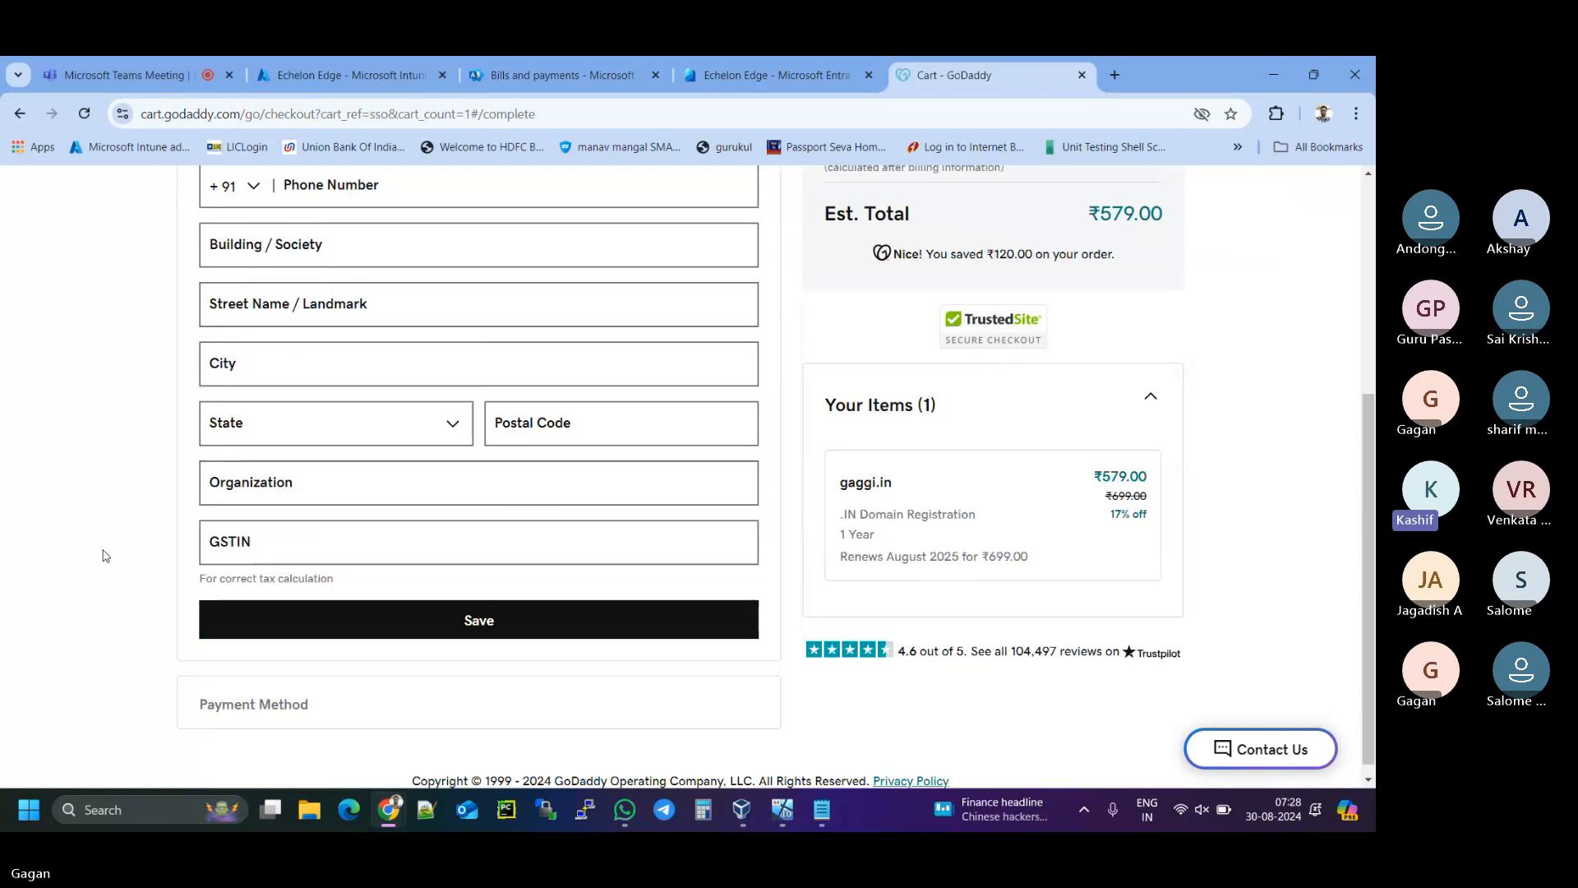
scroll(105, 555, "up", 3)
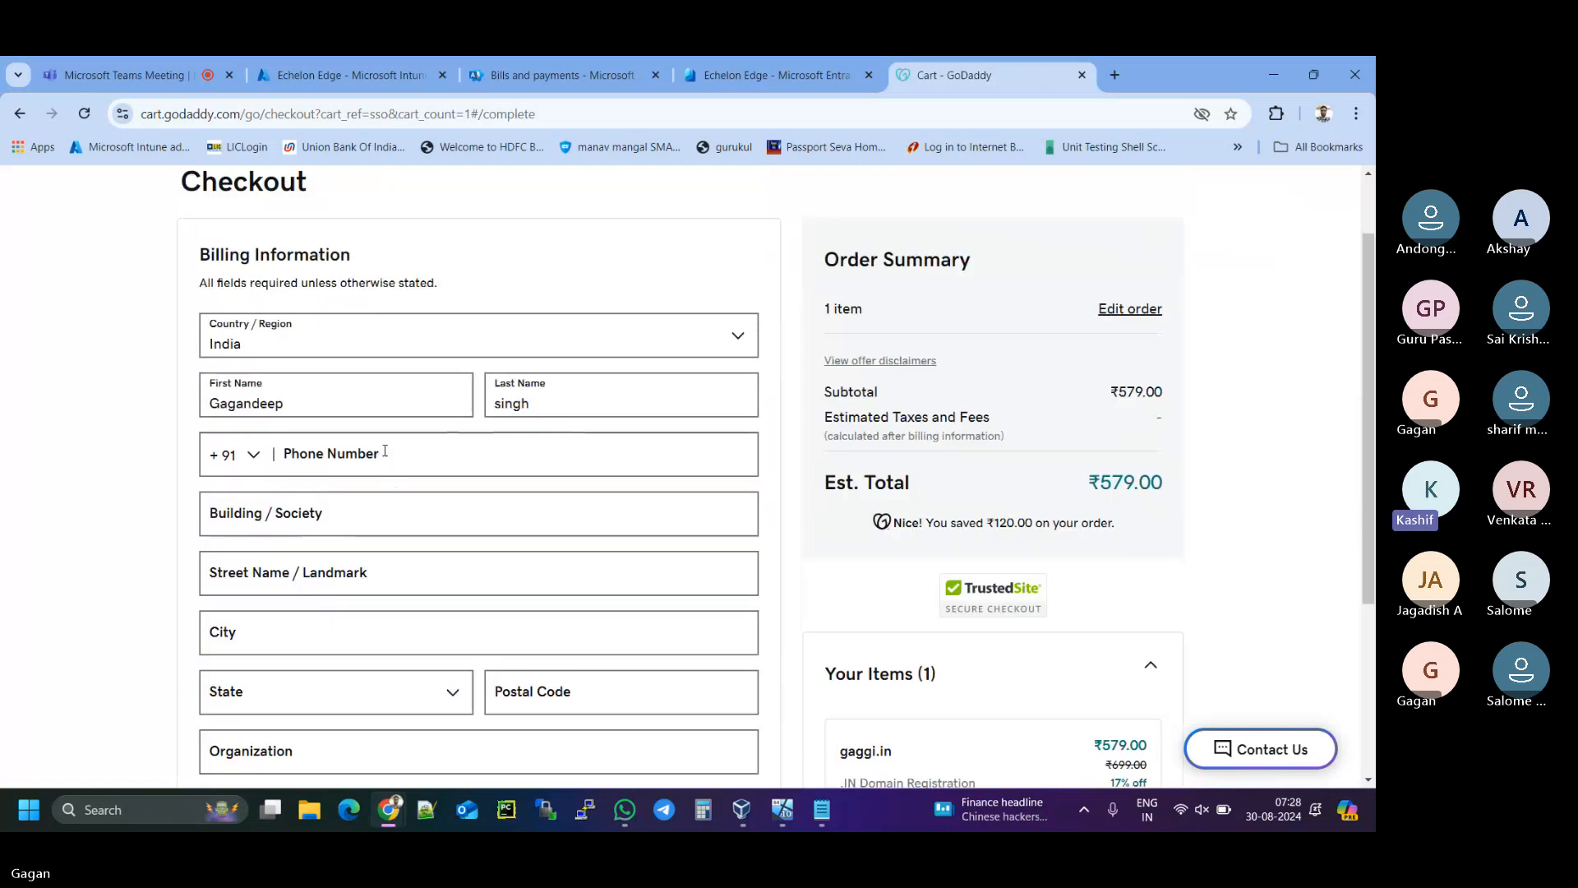
left_click(381, 450)
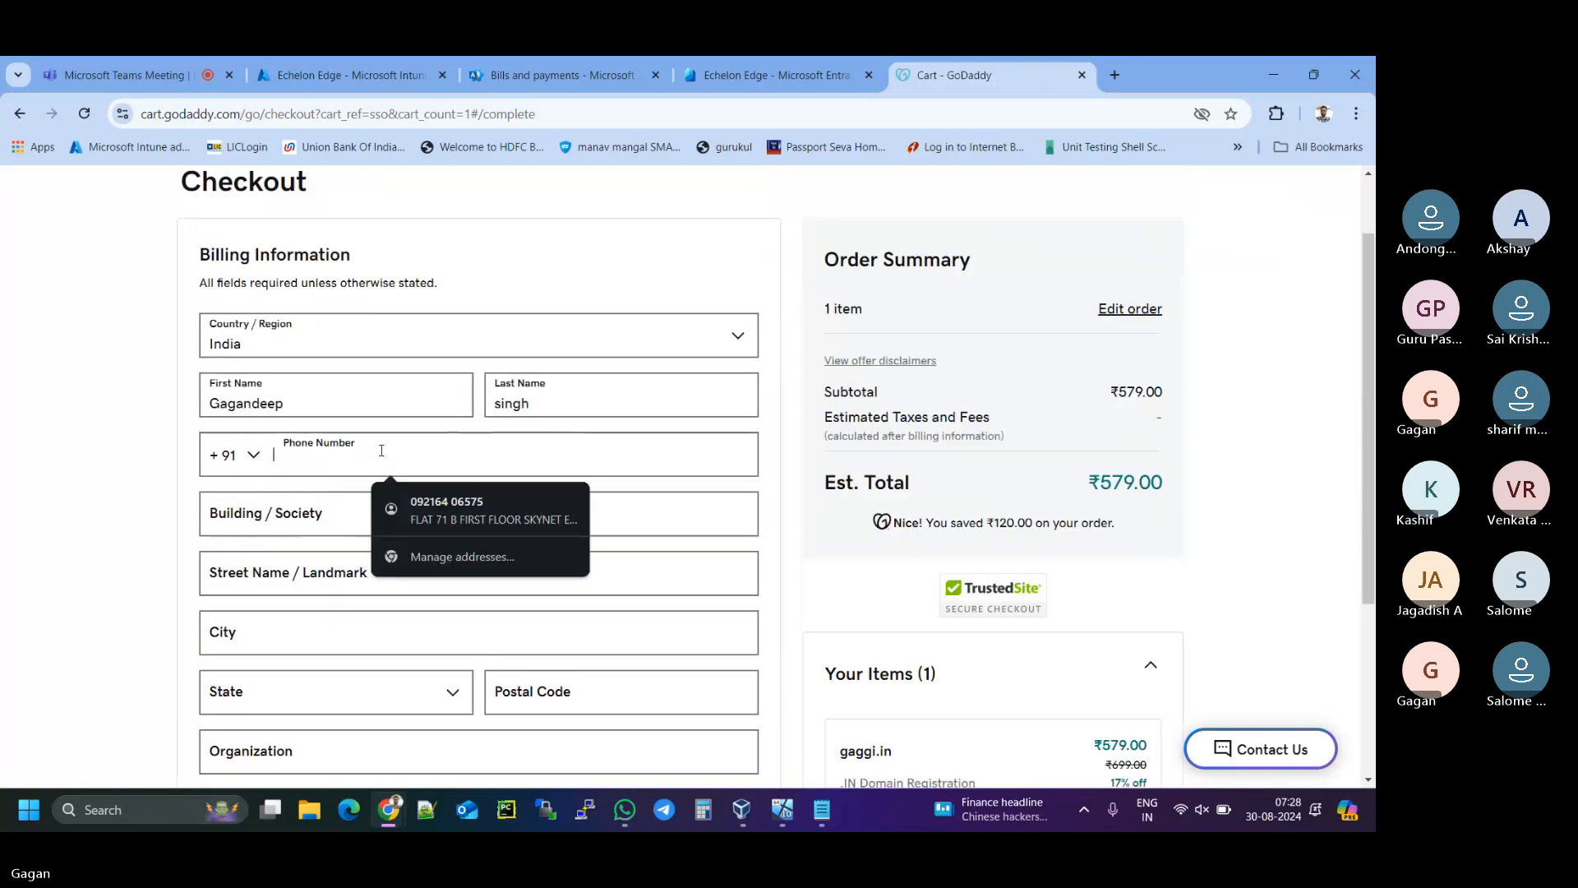
left_click(485, 497)
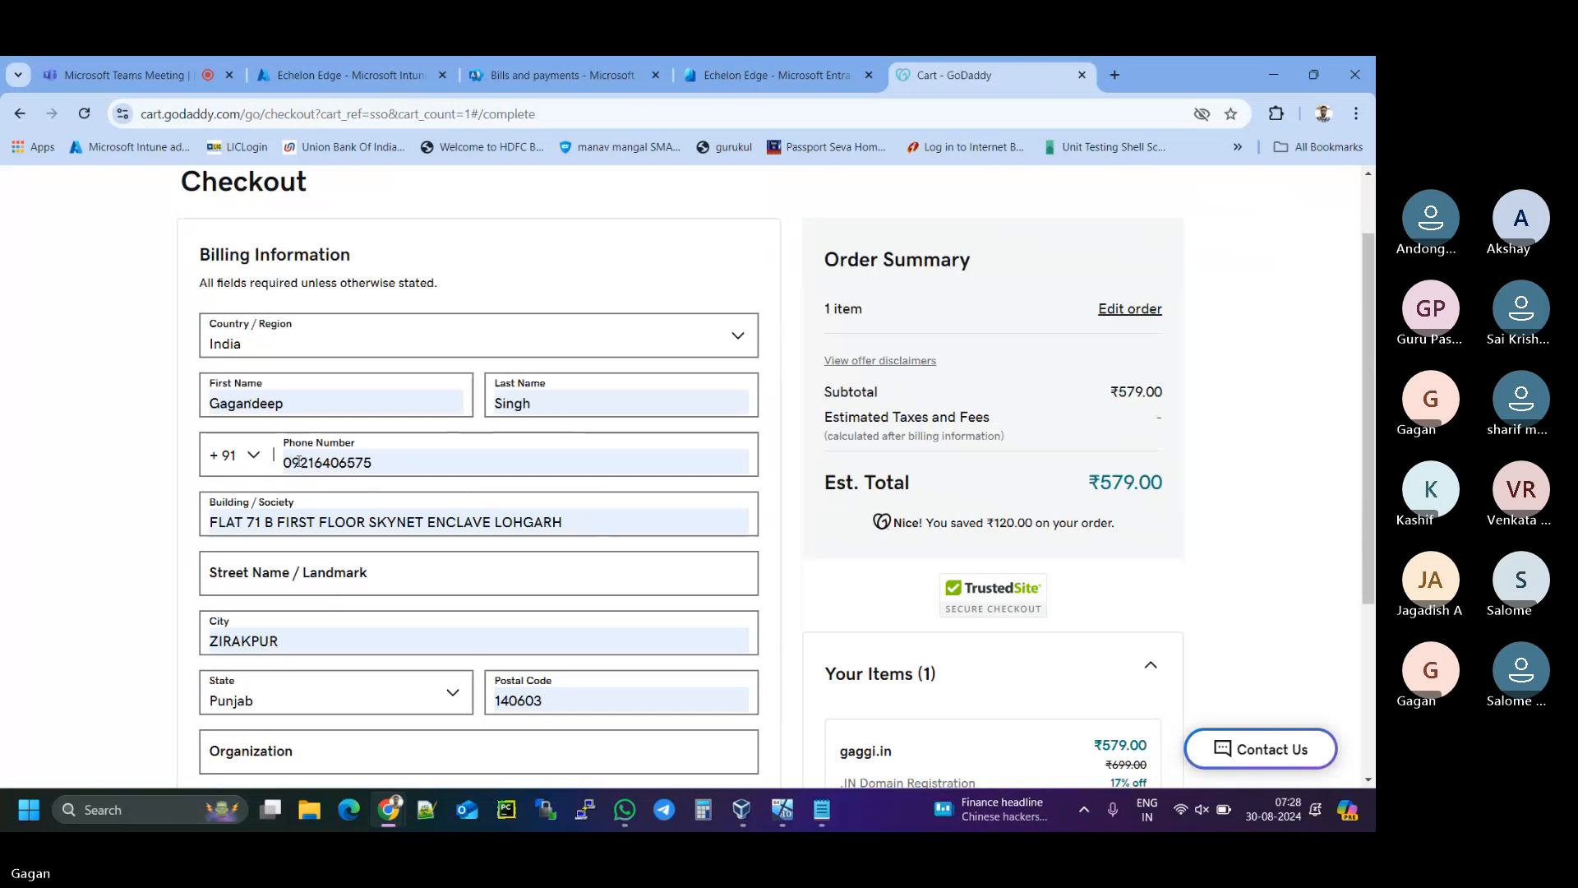
left_click(287, 461)
key("BackSpace")
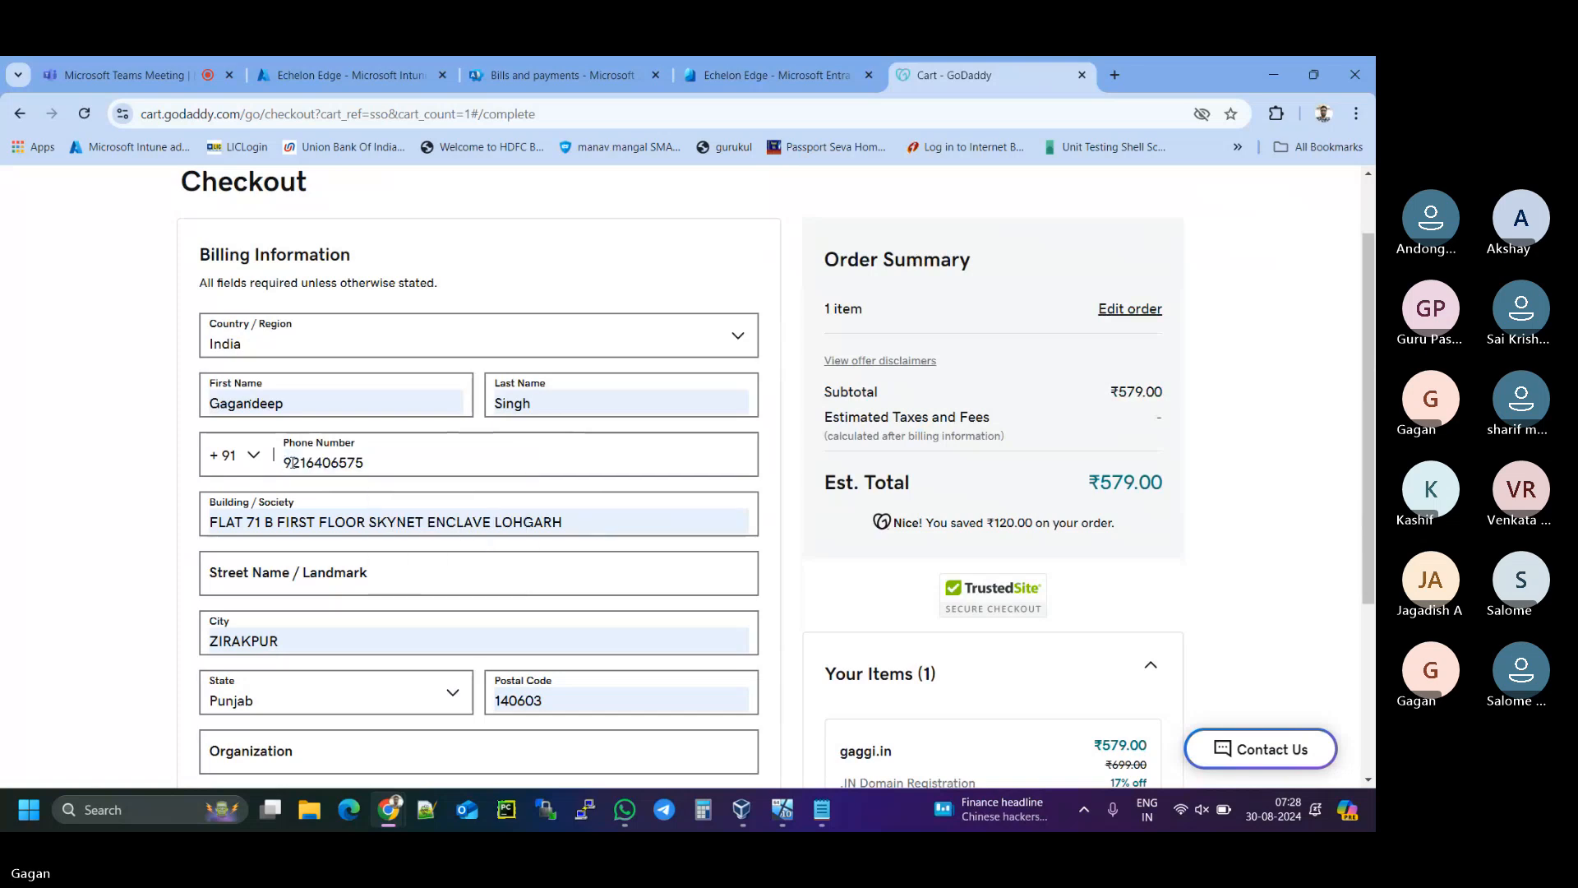
scroll(129, 540, "down", 2)
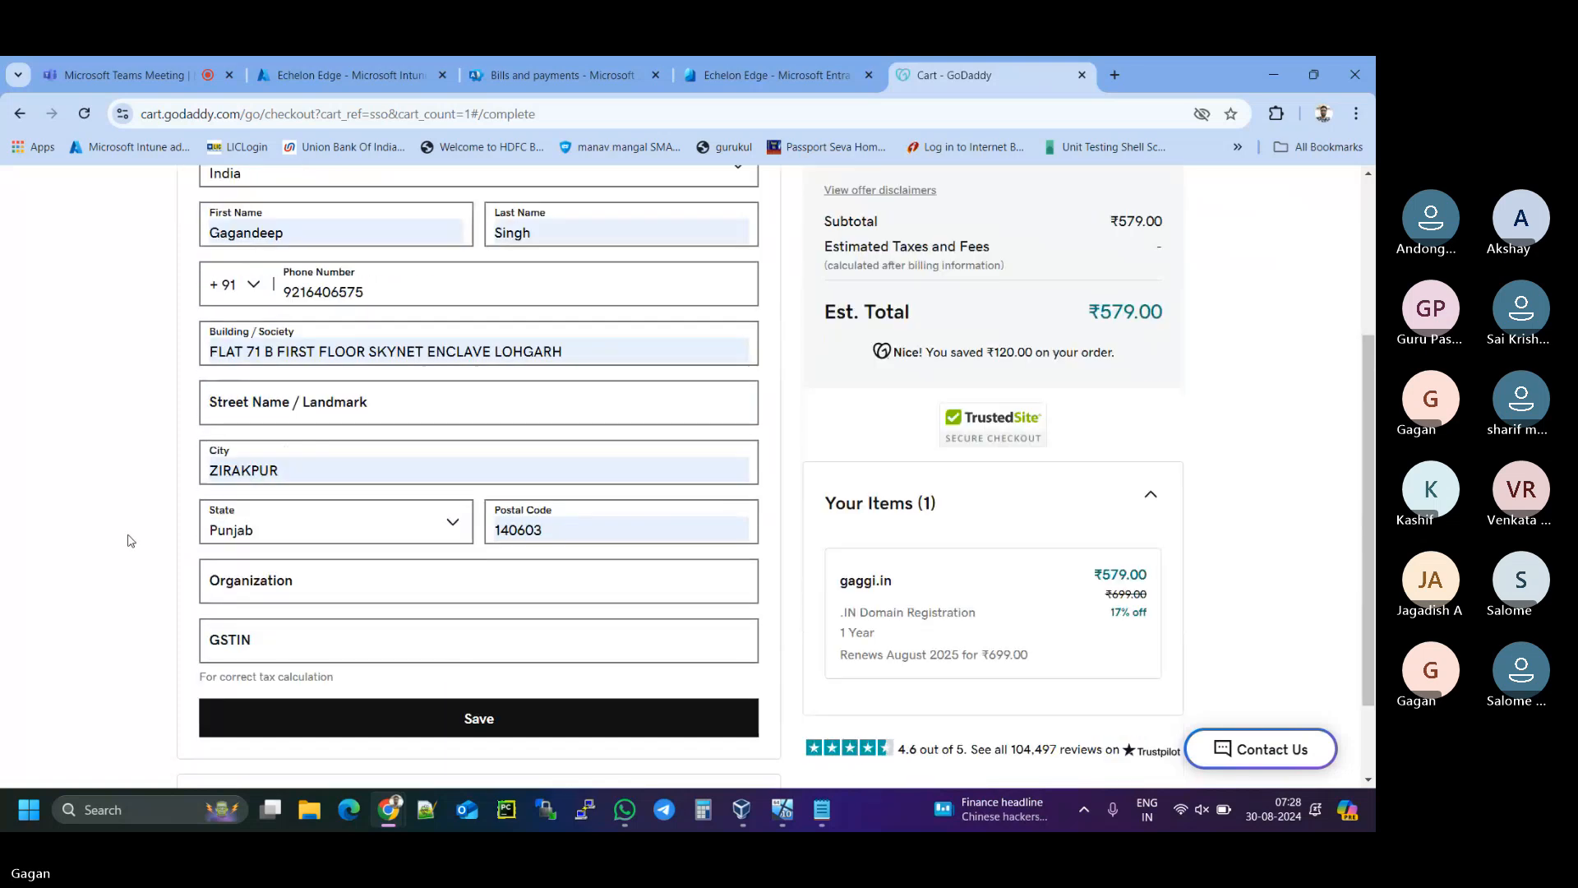
scroll(129, 540, "down", 1)
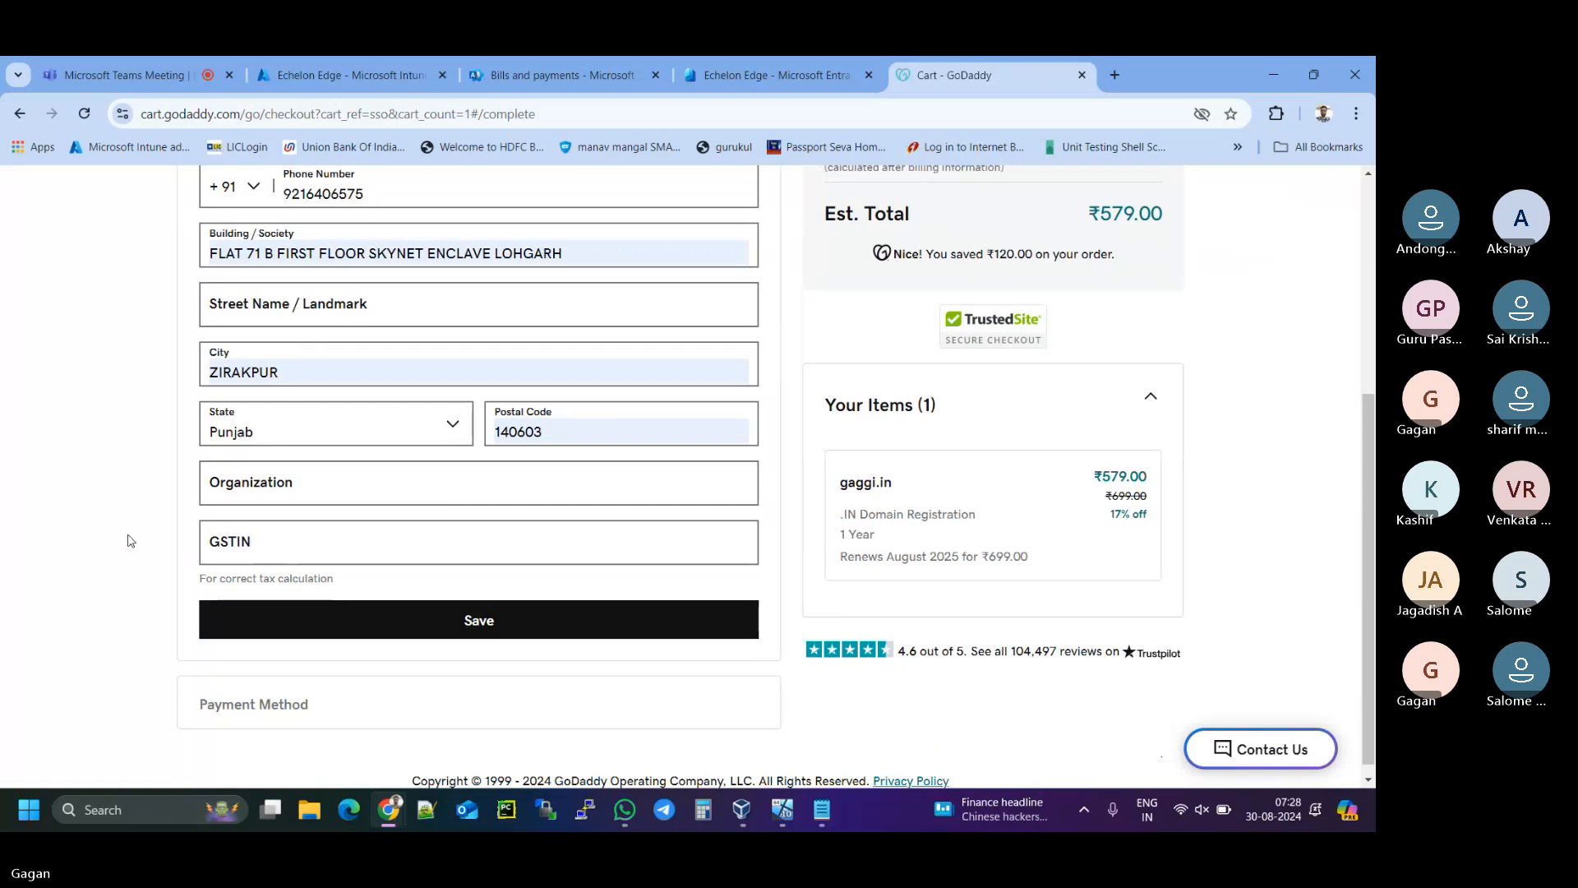
scroll(129, 540, "down", 1)
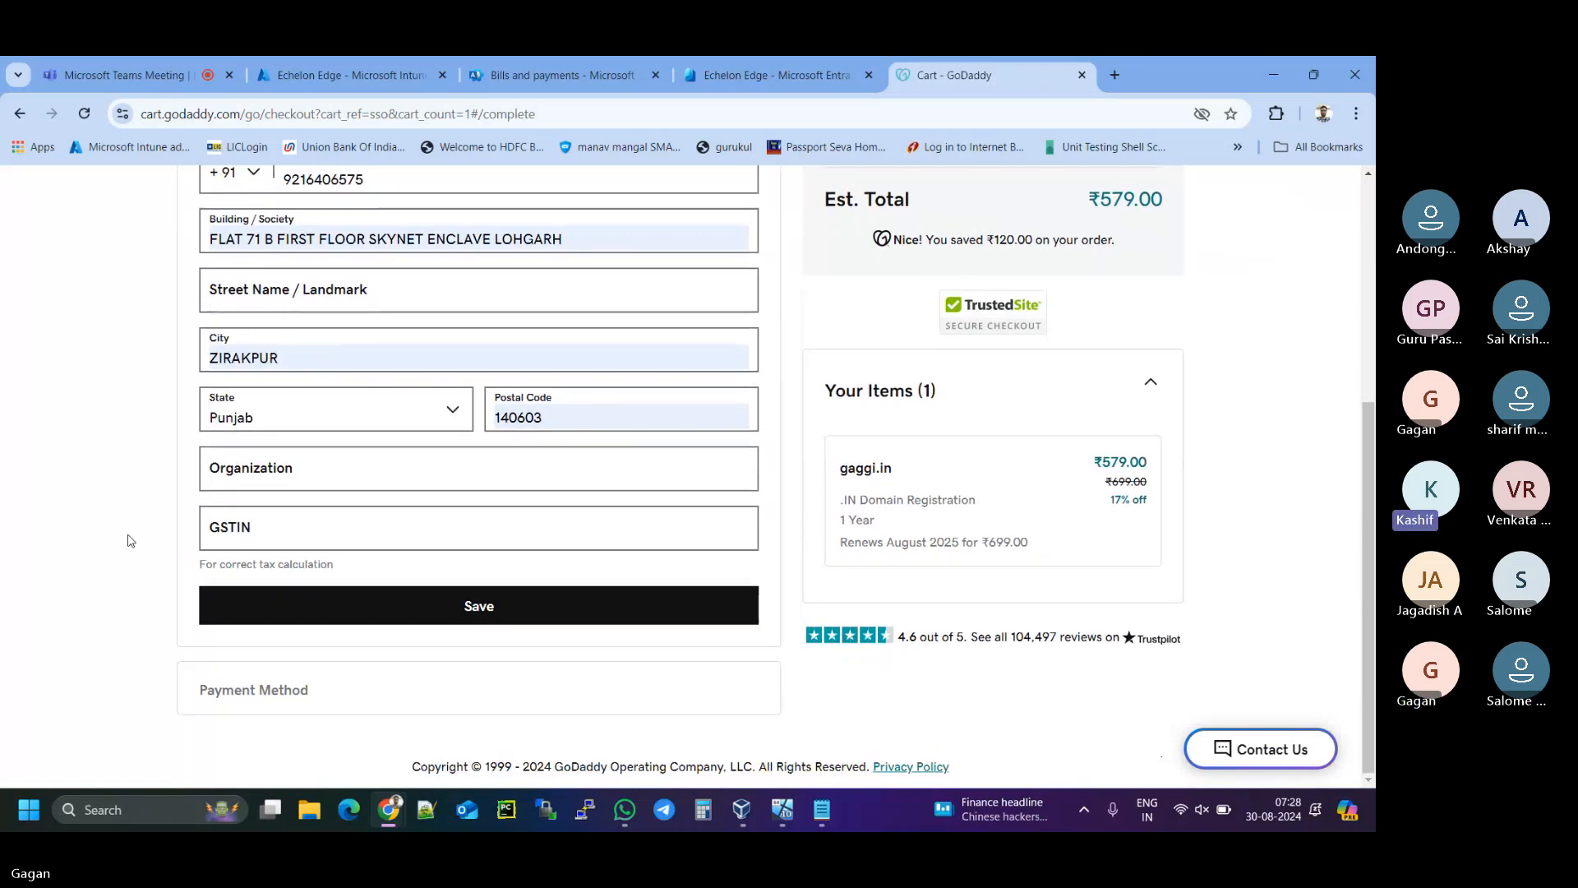
left_click(456, 603)
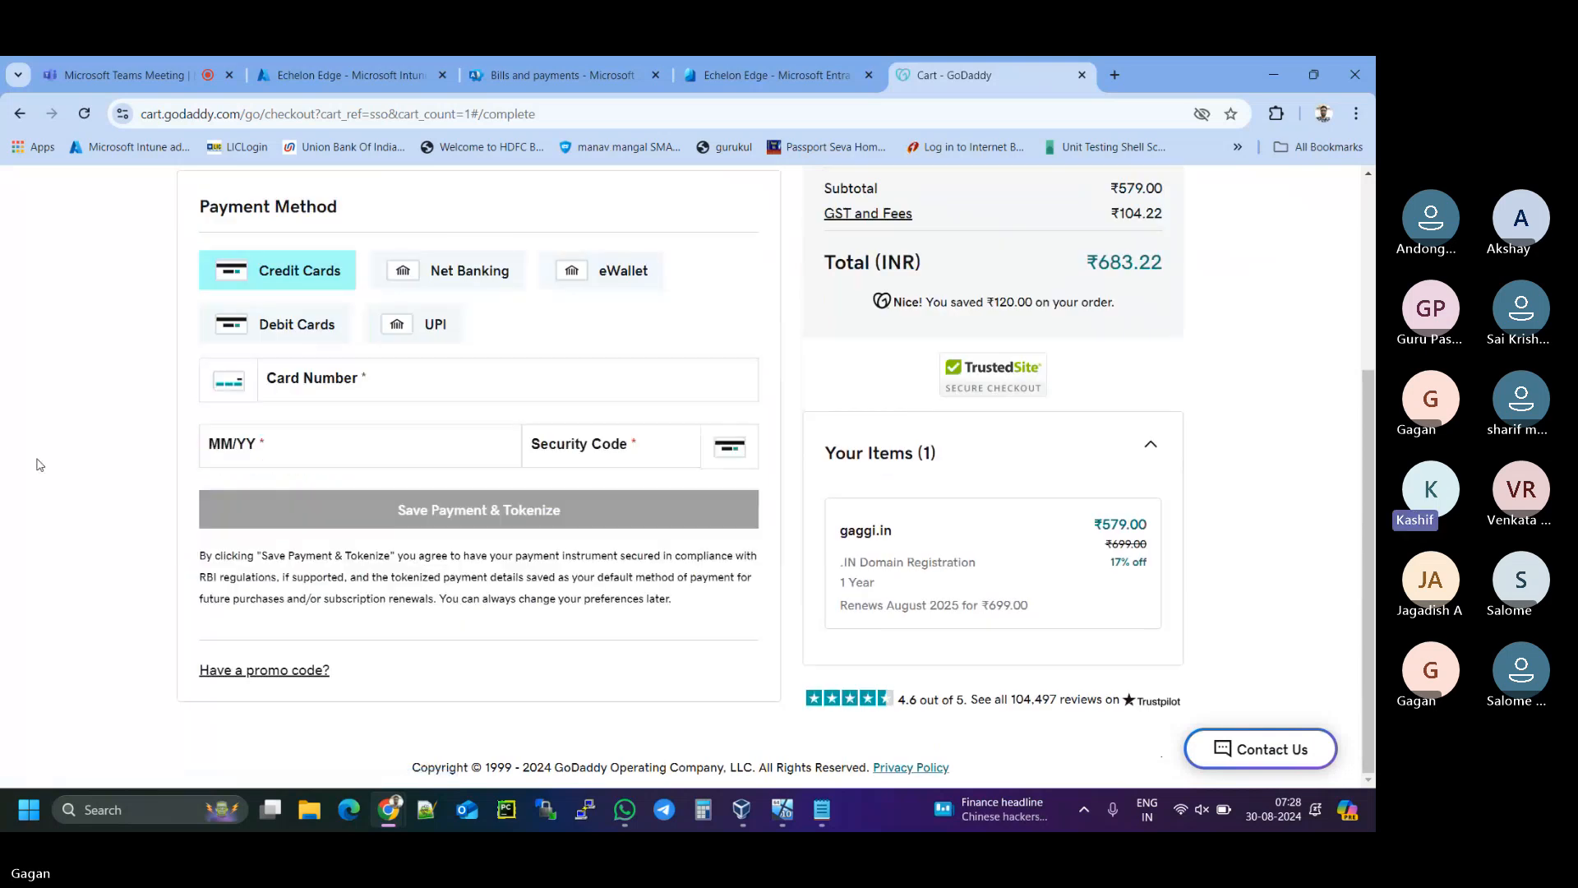
- Select UPI as the payment method and switch back to the Teams meeting tab
scroll(78, 486, "up", 1)
scroll(78, 486, "up", 1)
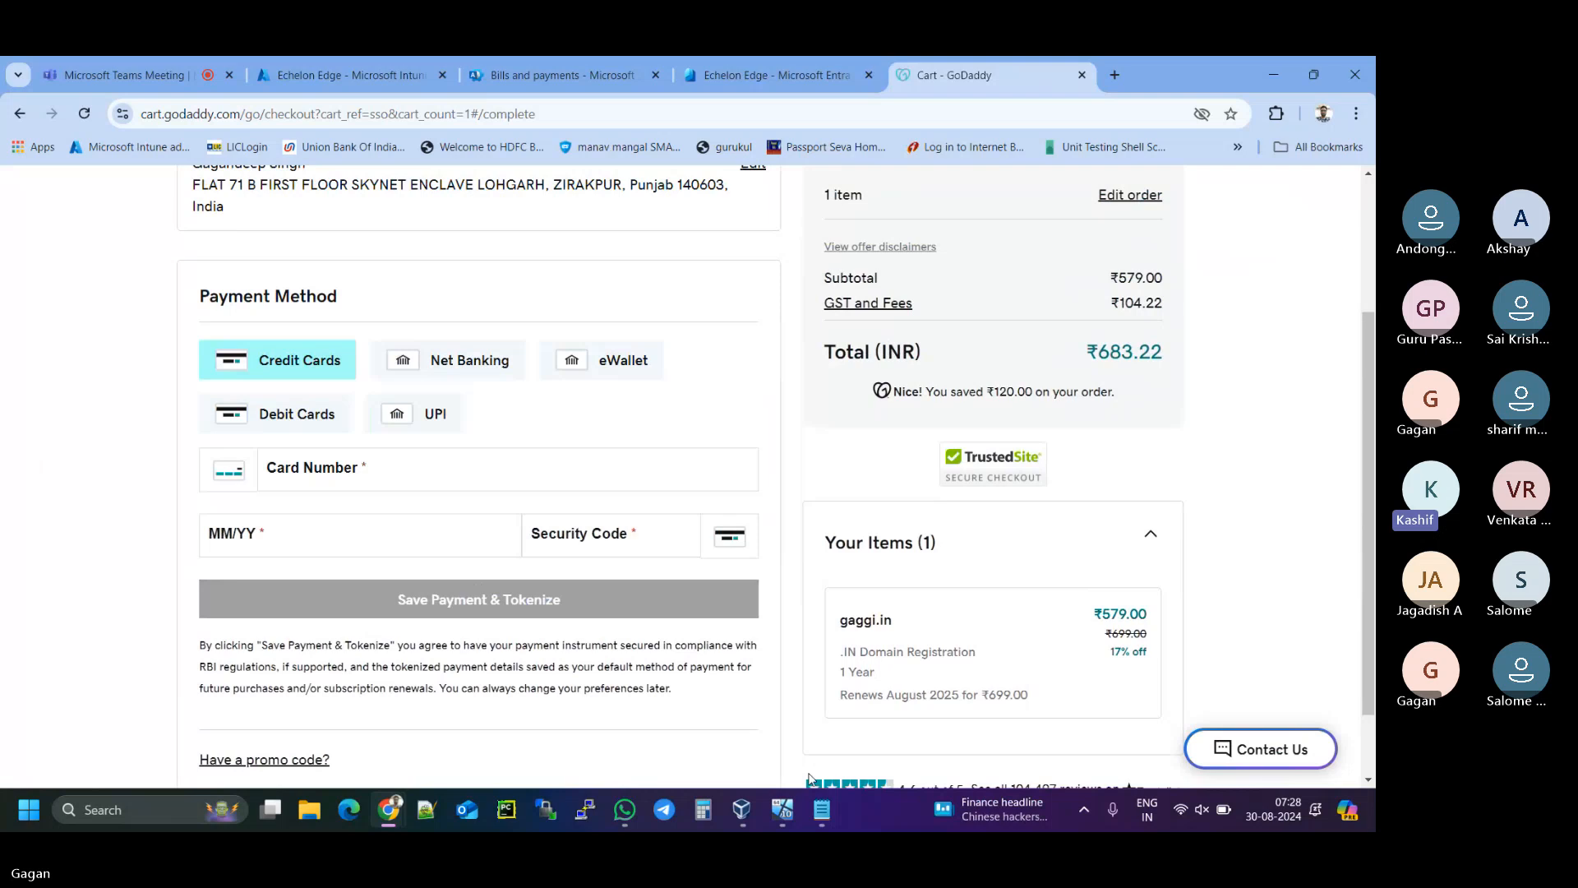
scroll(769, 762, "up", 1)
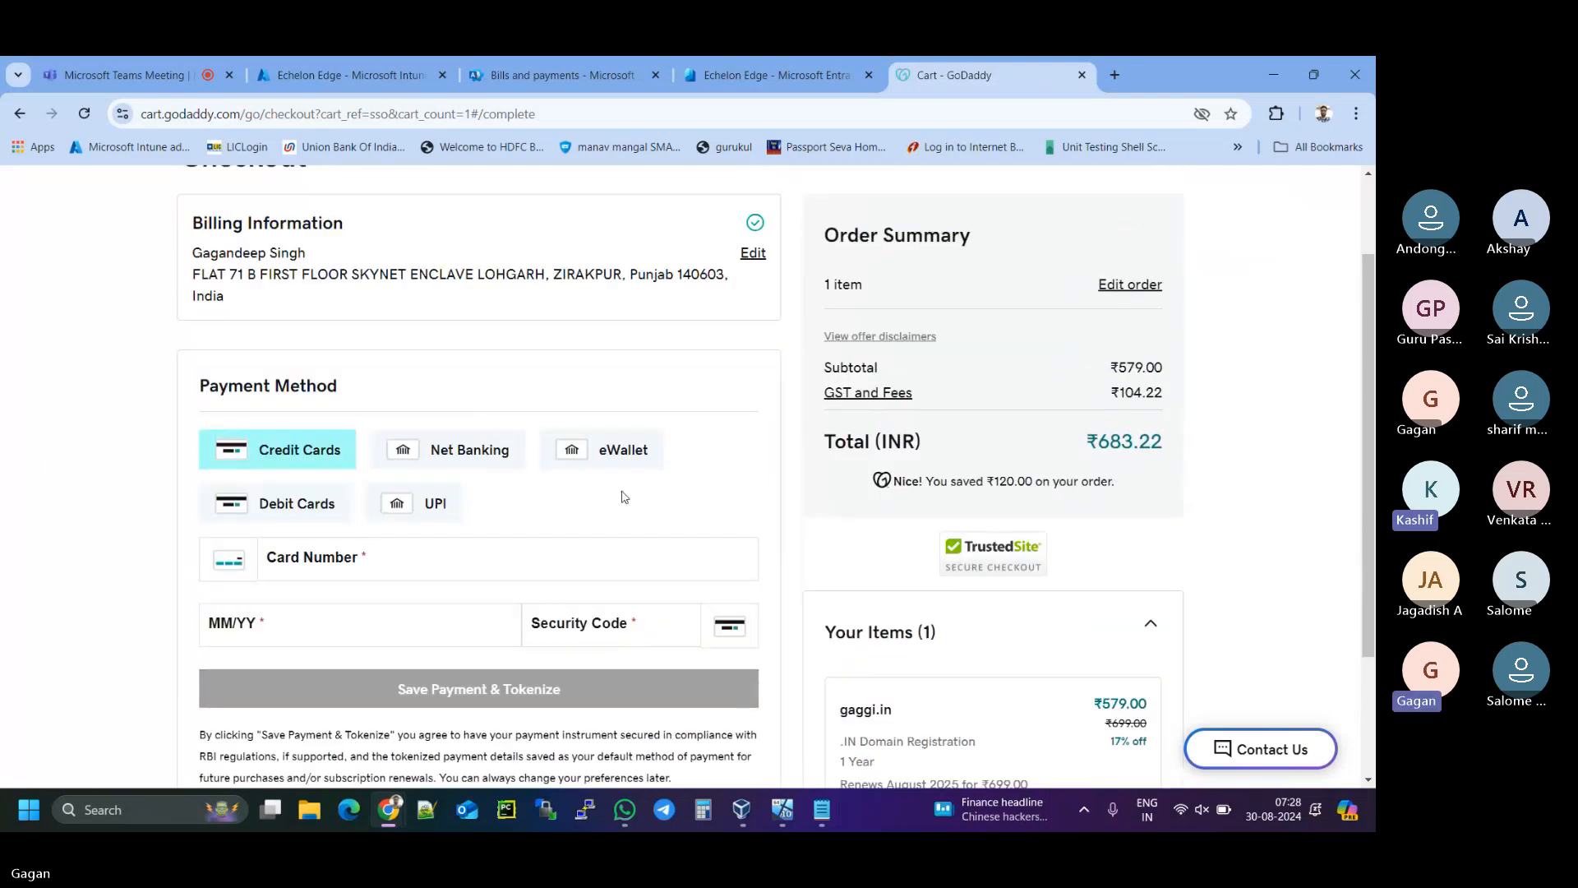
left_click(418, 516)
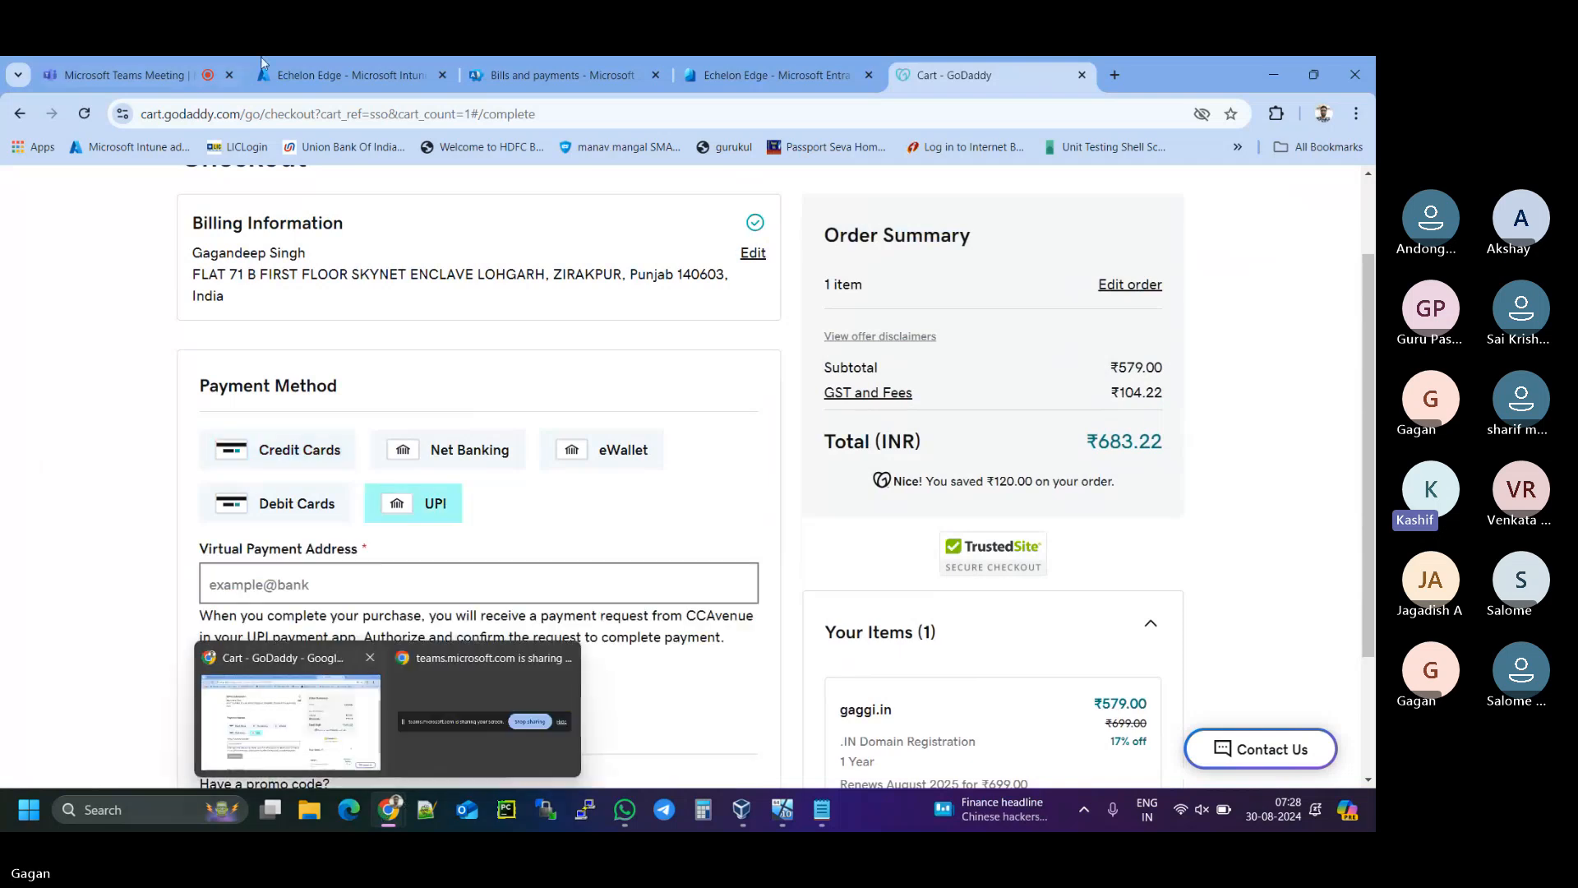
left_click(109, 70)
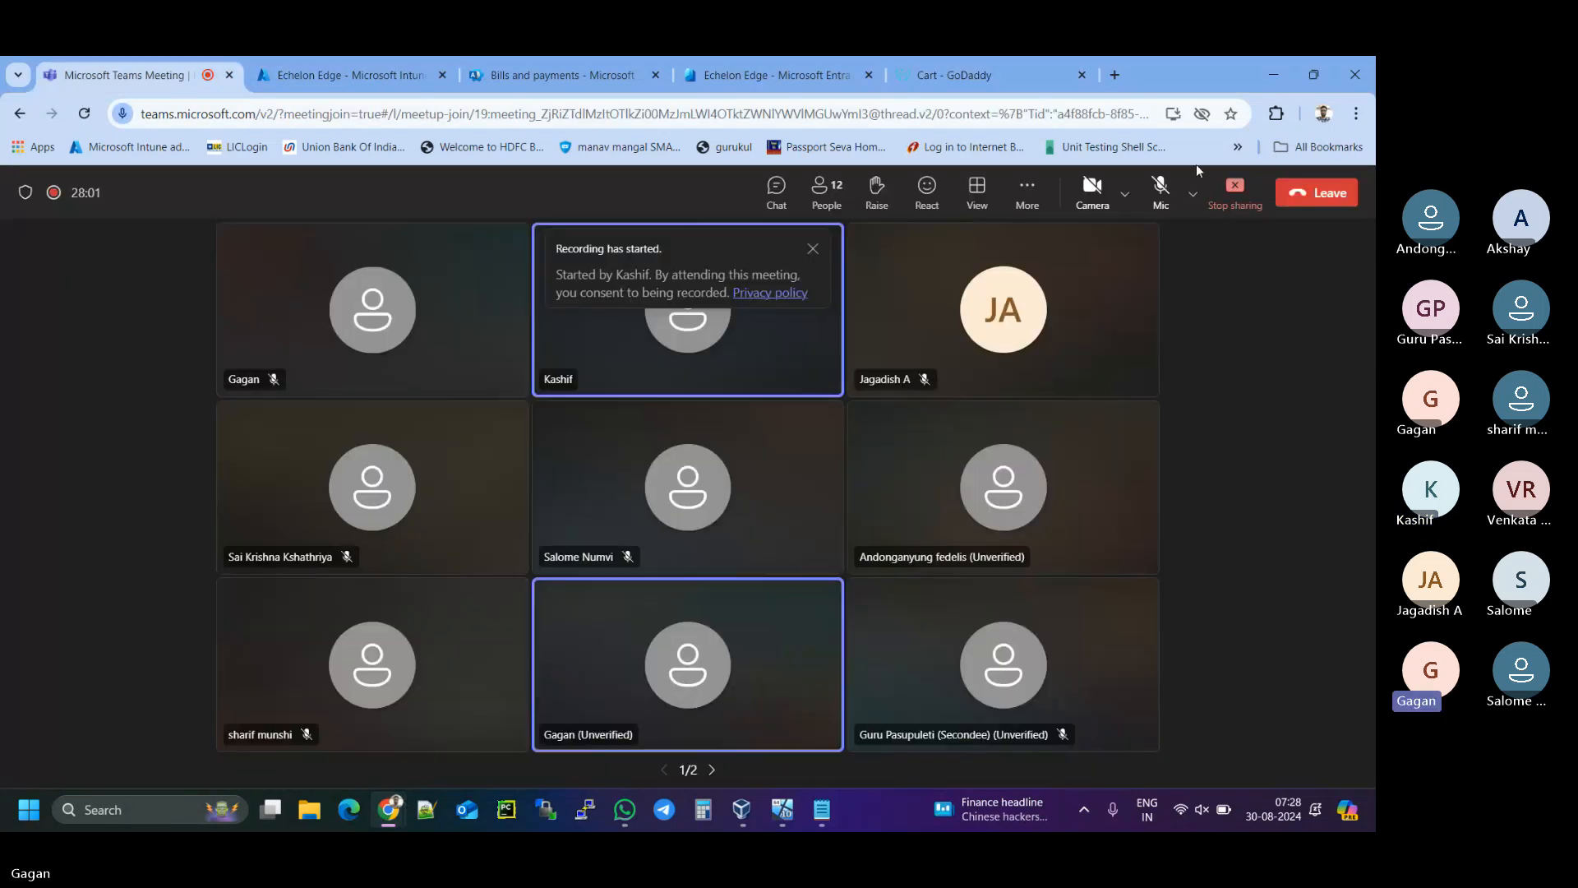
- End the Teams screen share so the meeting's participant gallery returns
left_click(1230, 202)
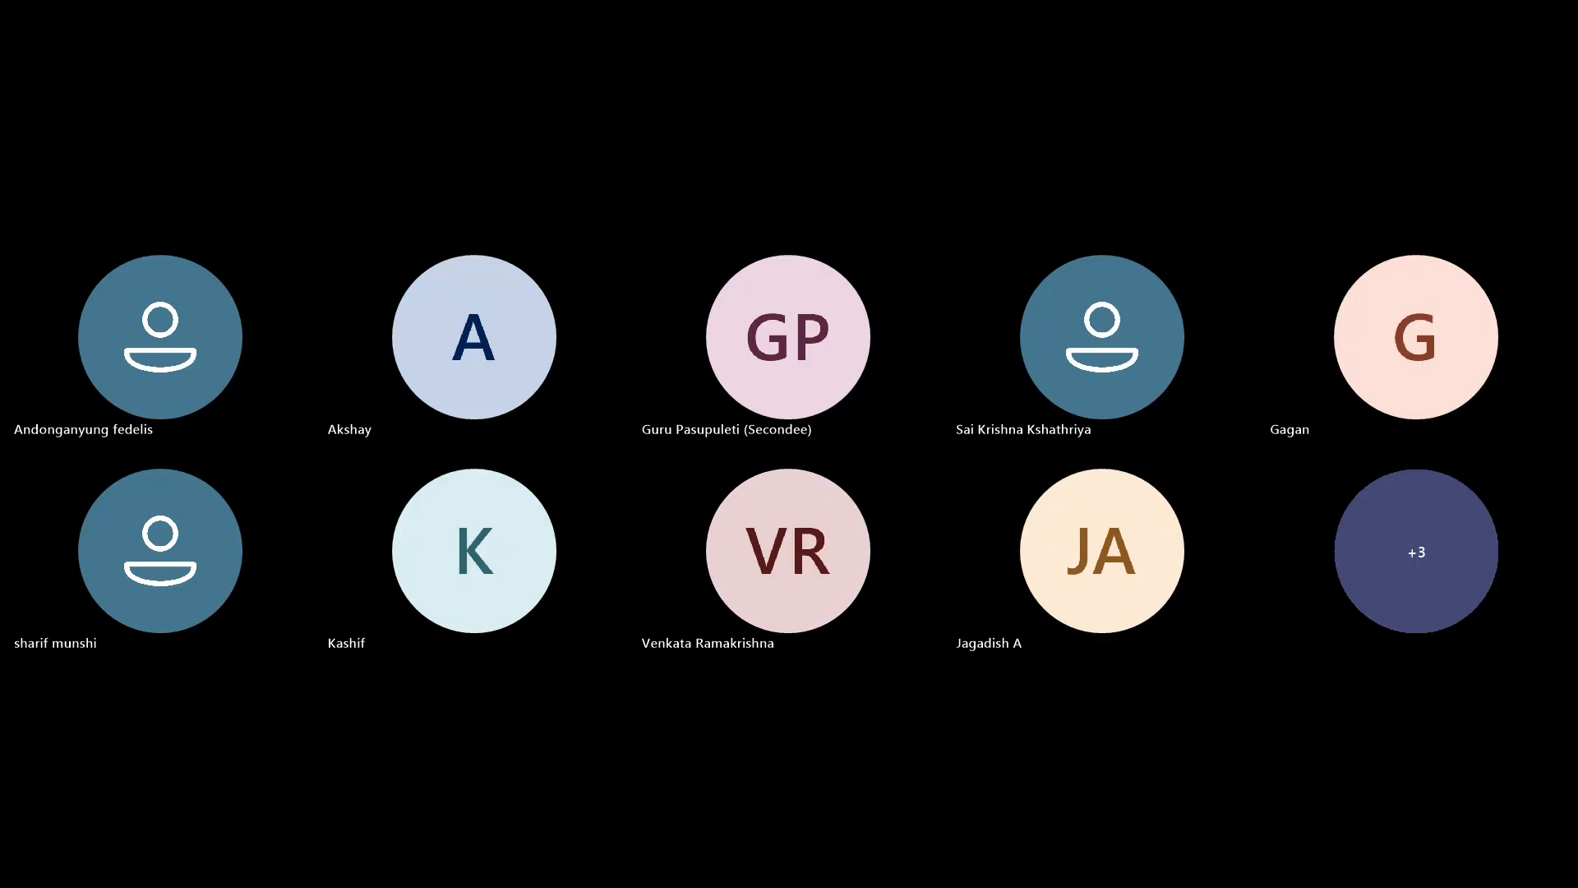
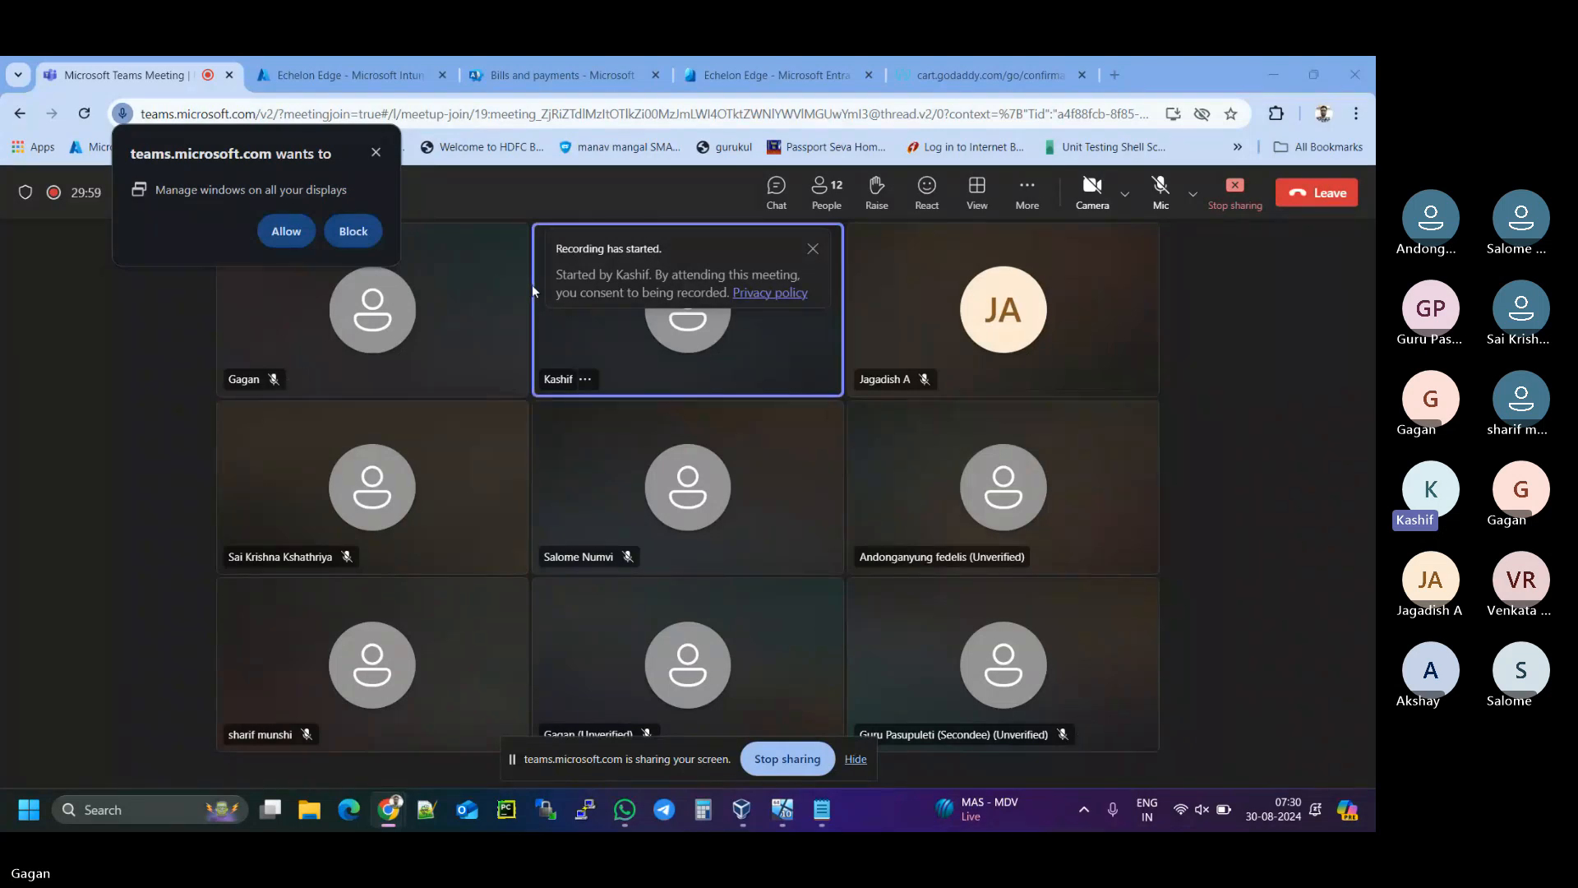
- Dismiss the permission prompt and go from GoDaddy's order confirmation to My Account
left_click(375, 153)
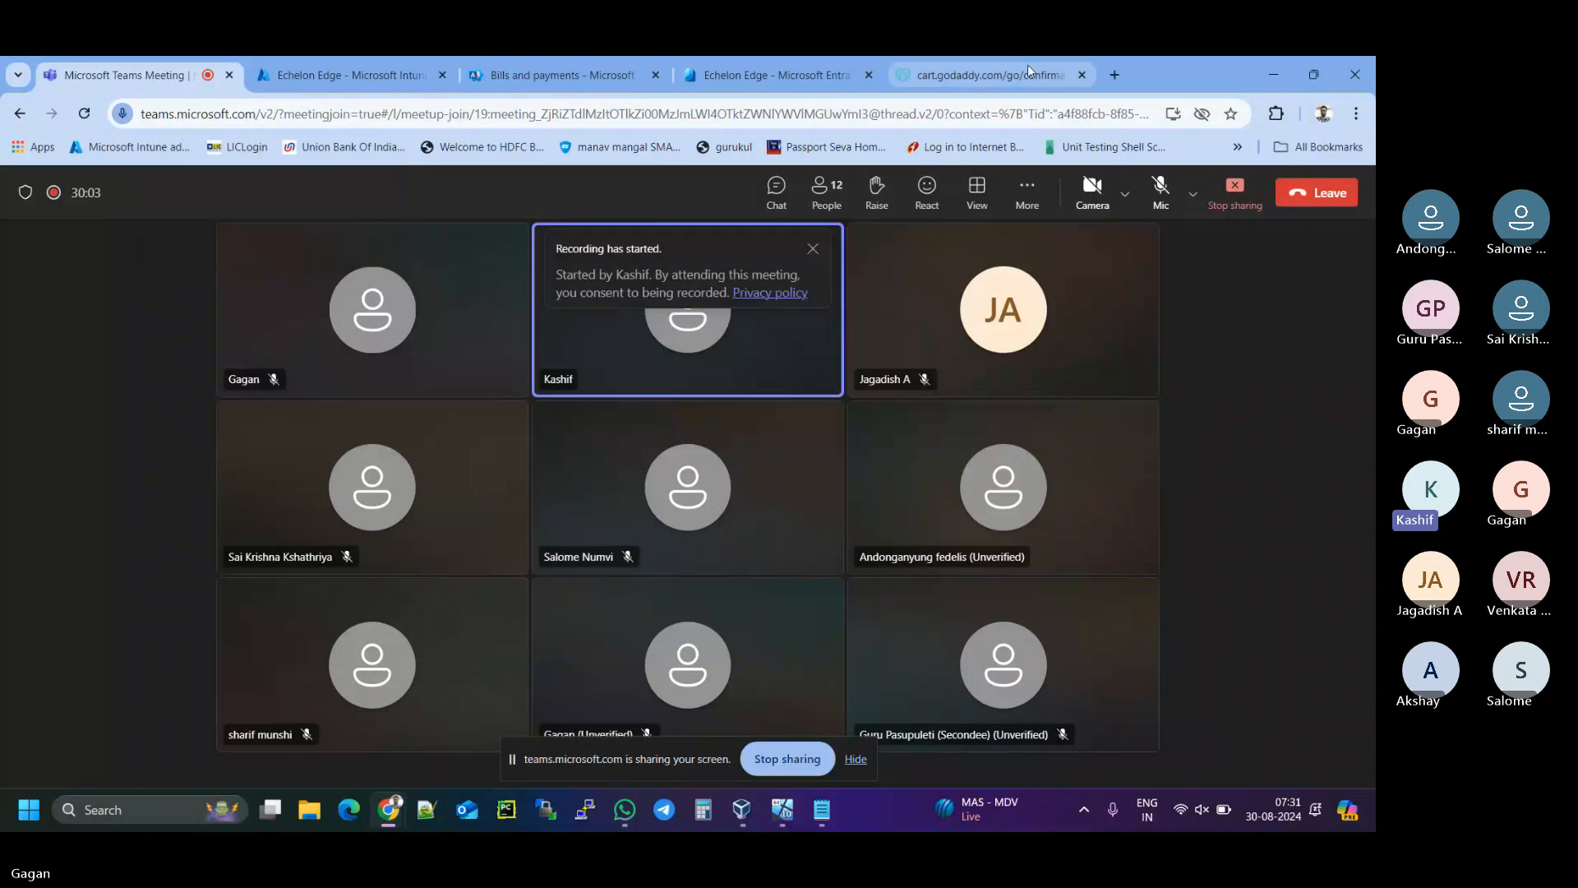
left_click(989, 74)
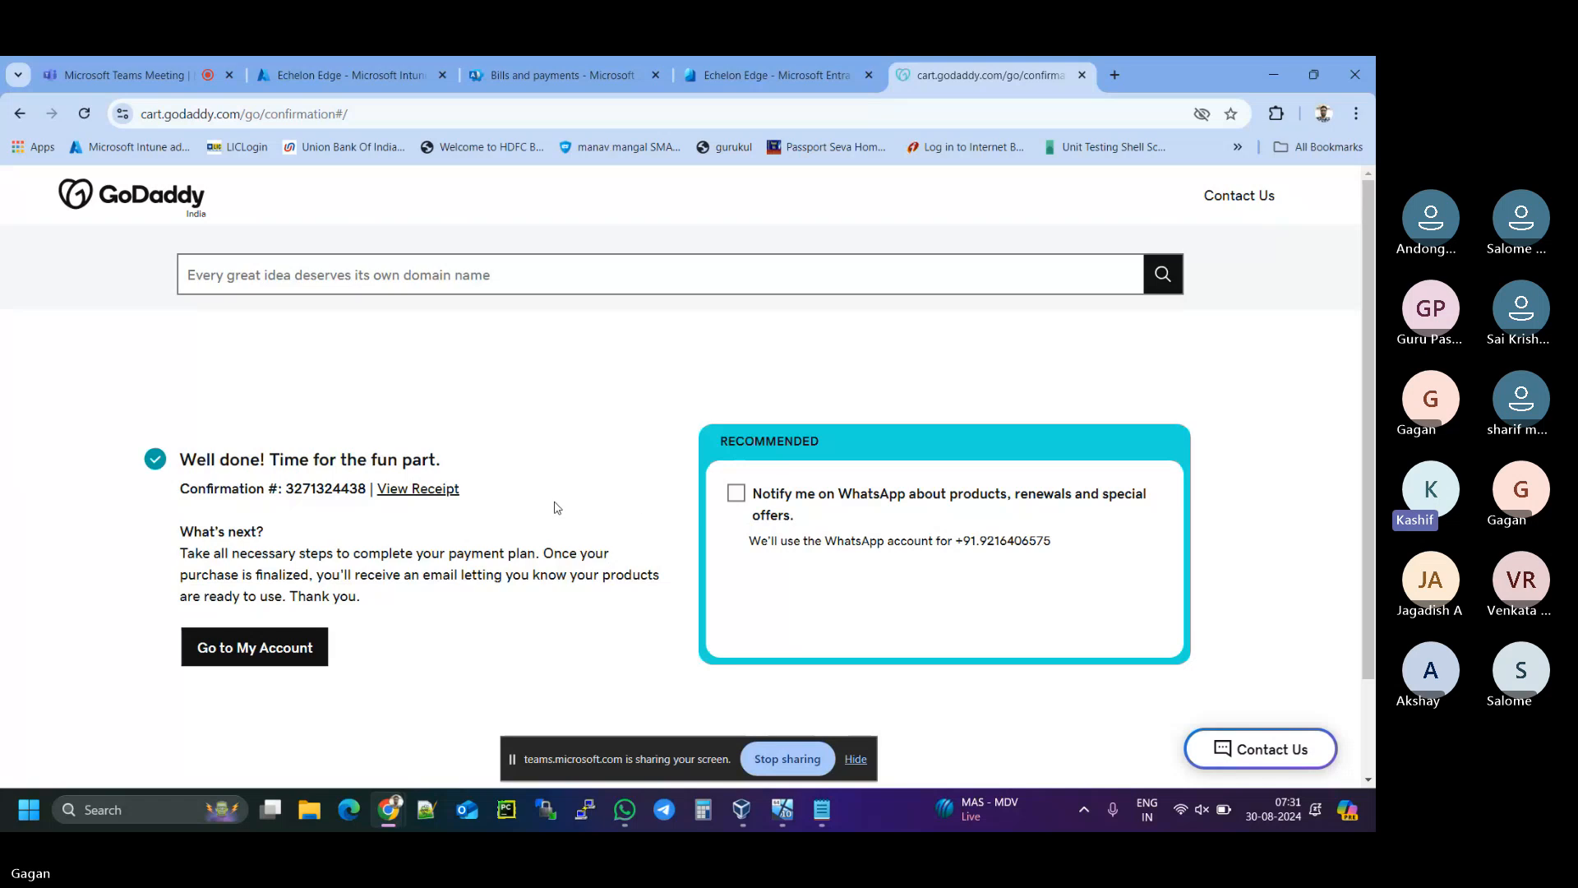
scroll(557, 507, "down", 1)
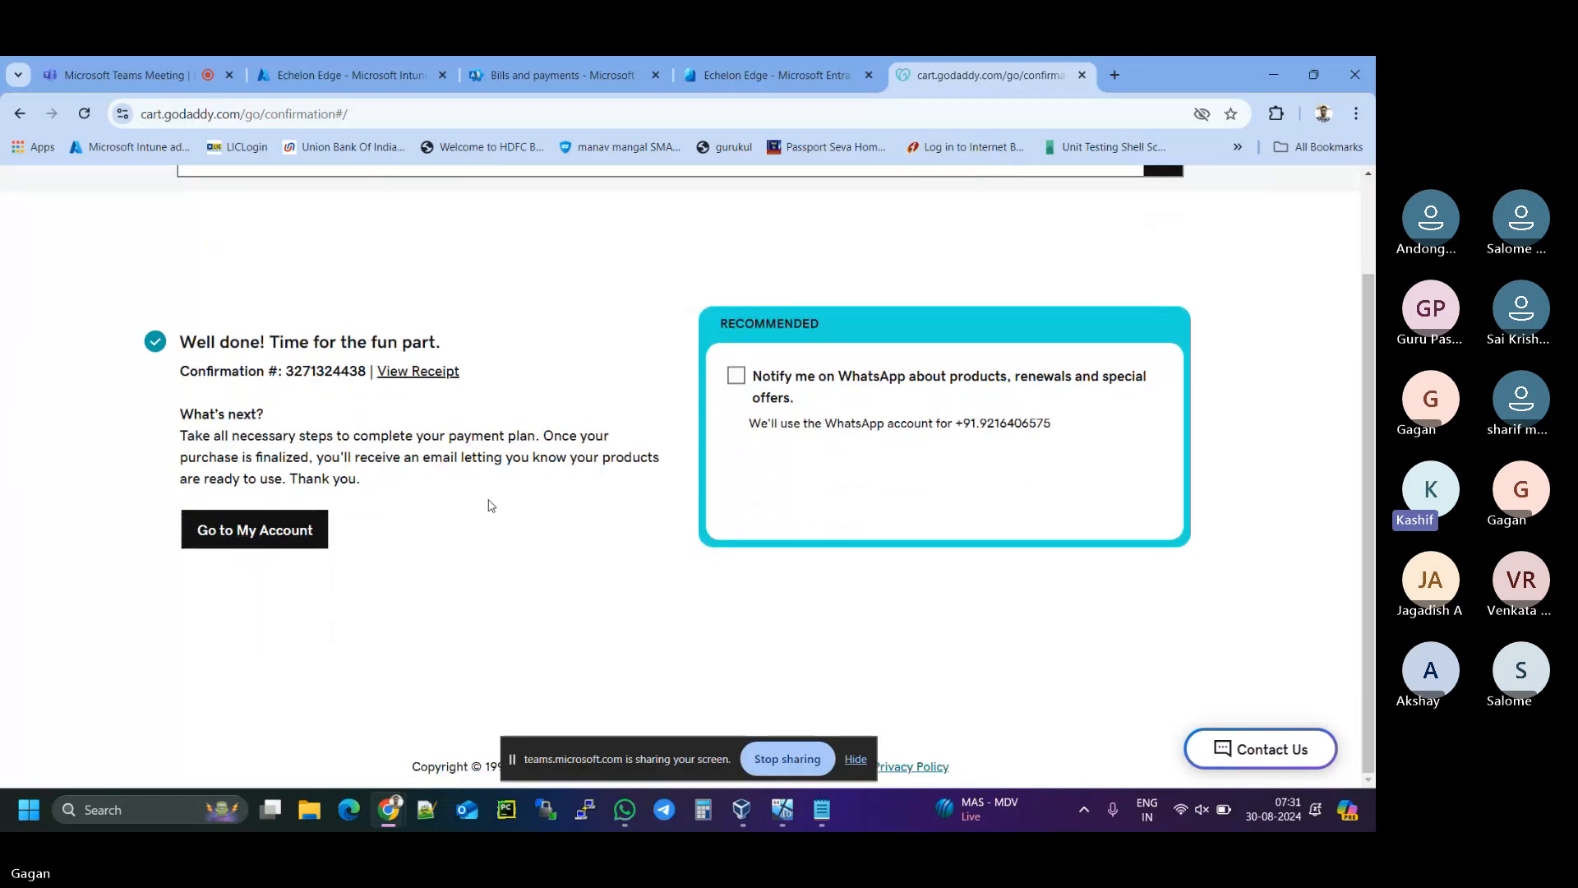
left_click_drag(367, 344, 444, 343)
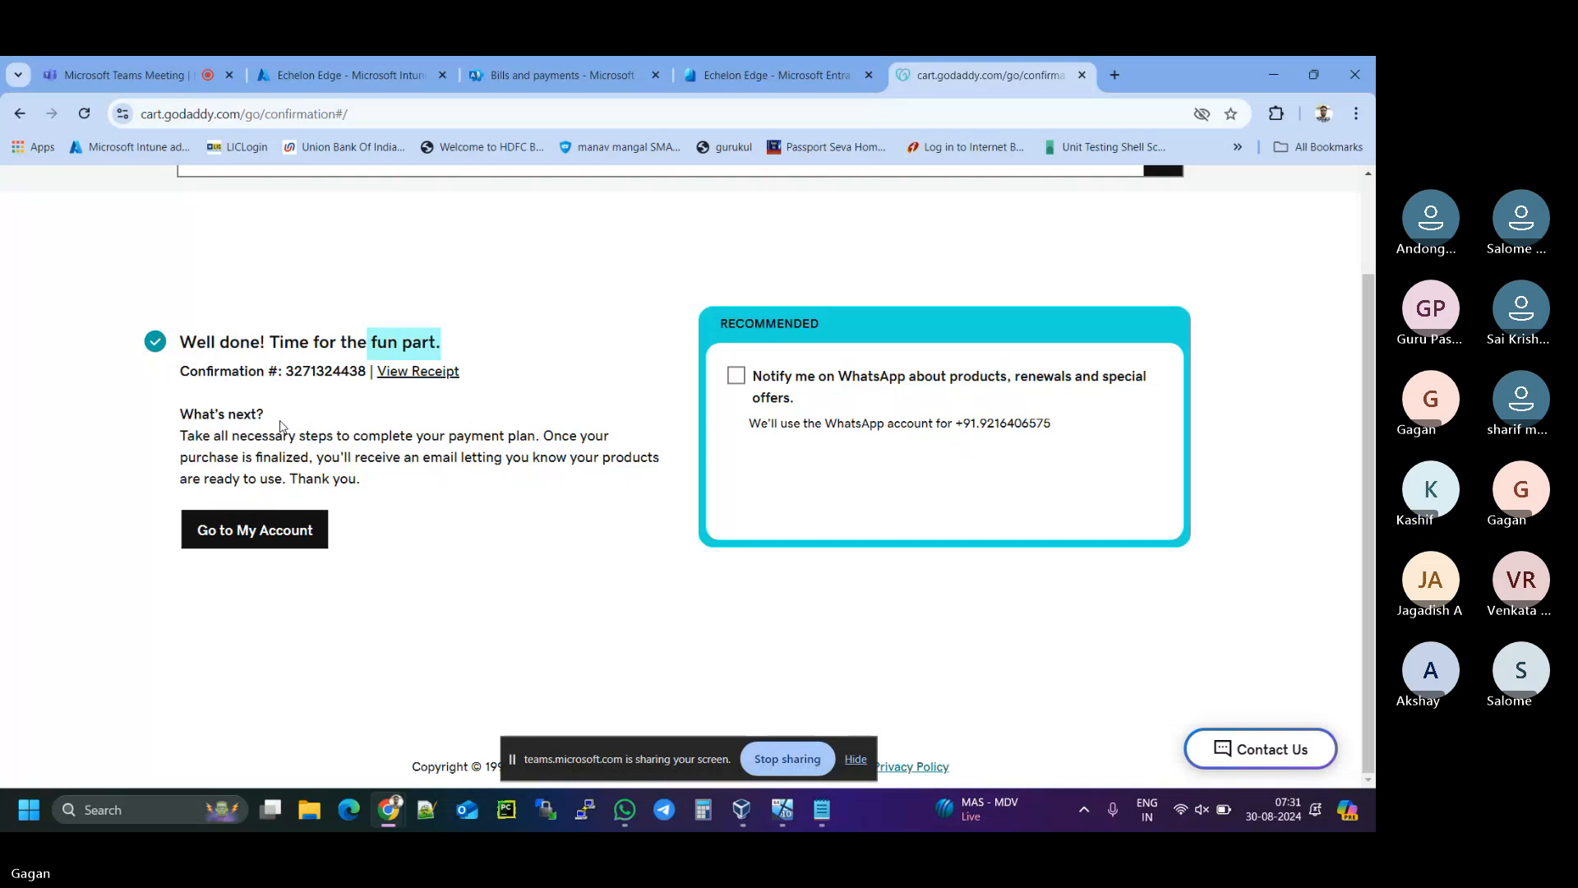
left_click(270, 542)
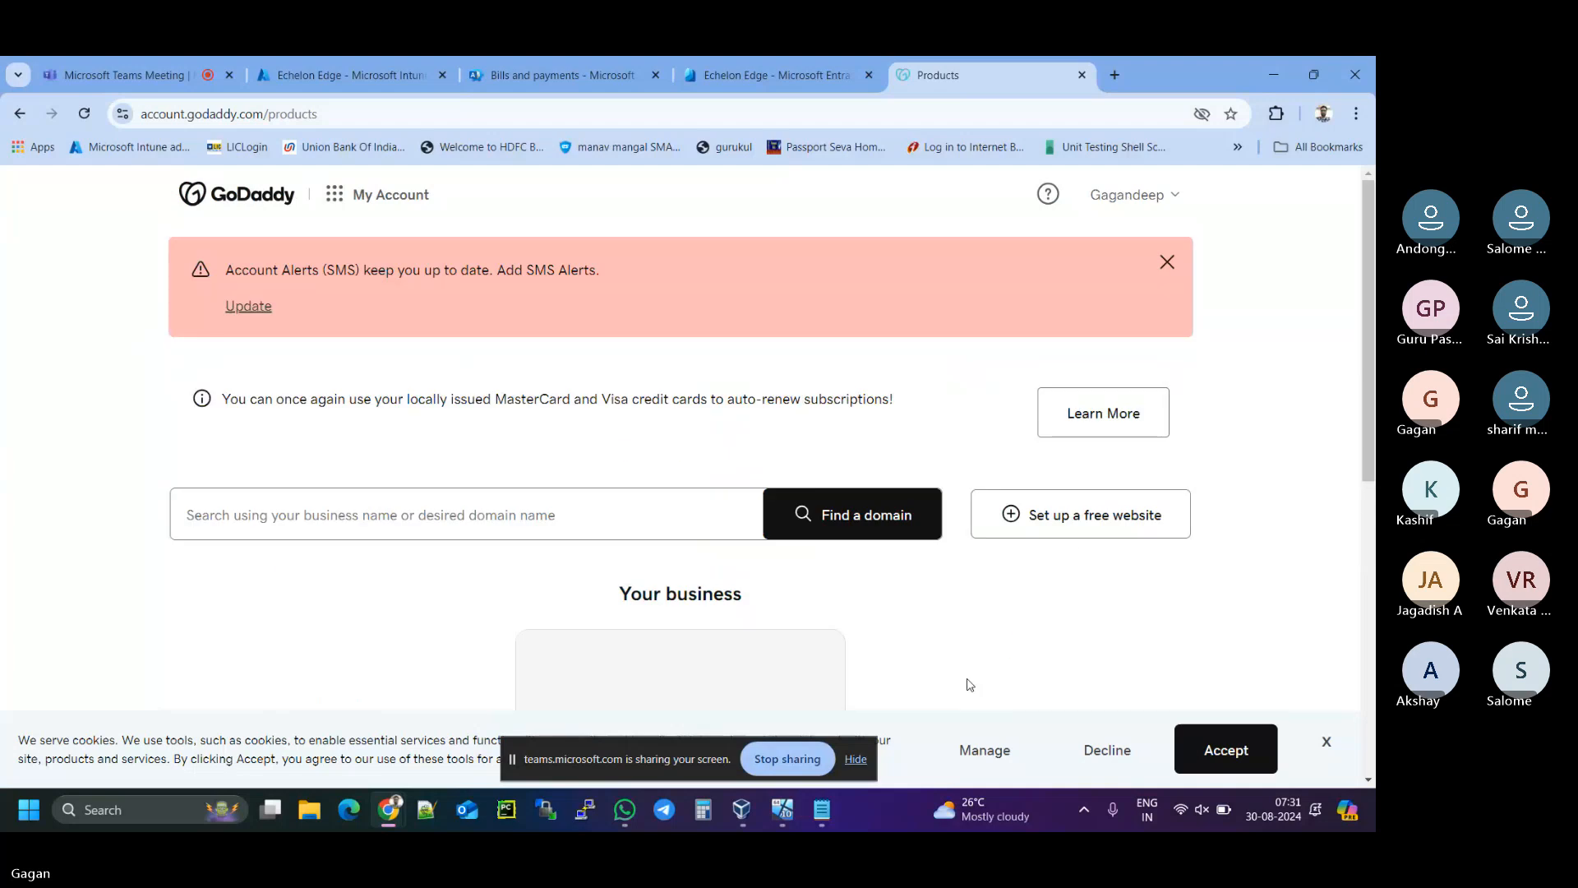
- Clear the sharing and cookie notices, then open the gaggi.in domain card under Your business
left_click(854, 758)
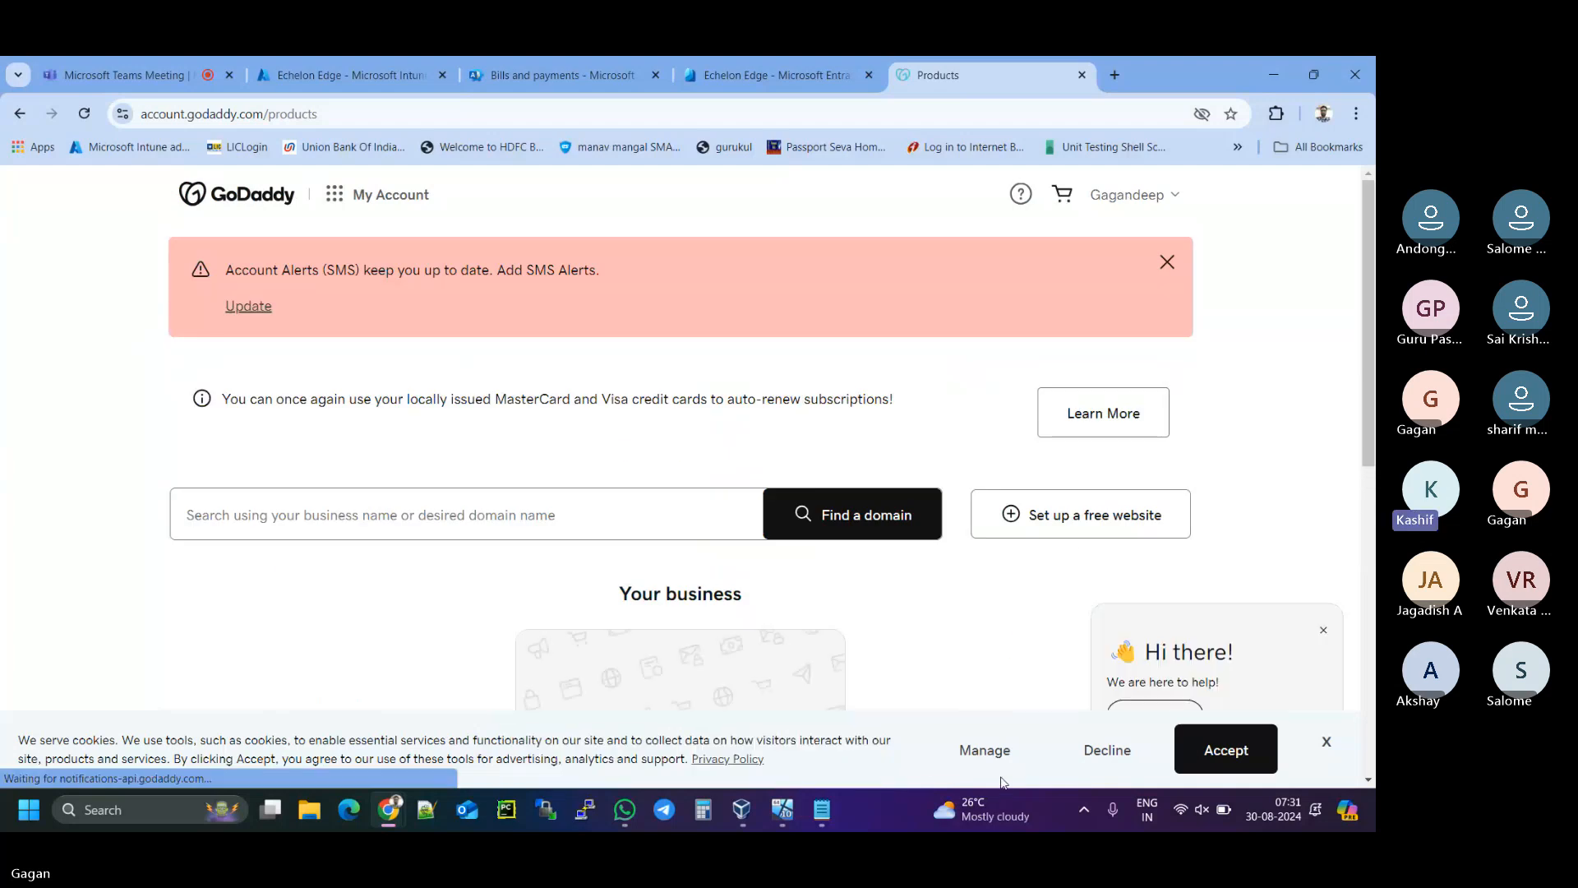
left_click(1325, 741)
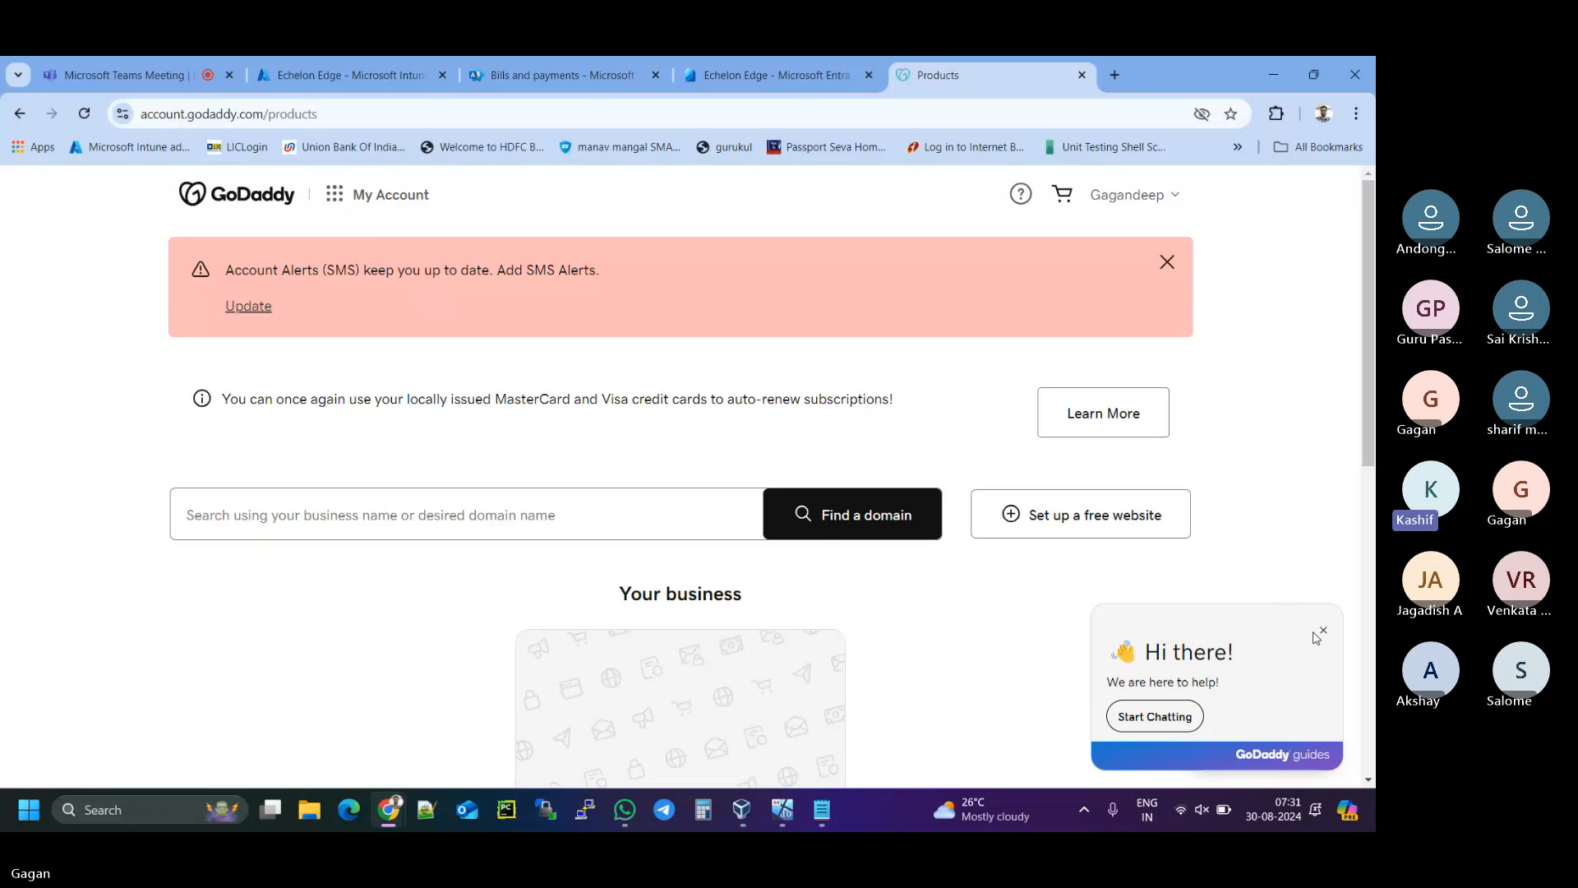
scroll(1245, 499, "down", 3)
scroll(990, 516, "down", 1)
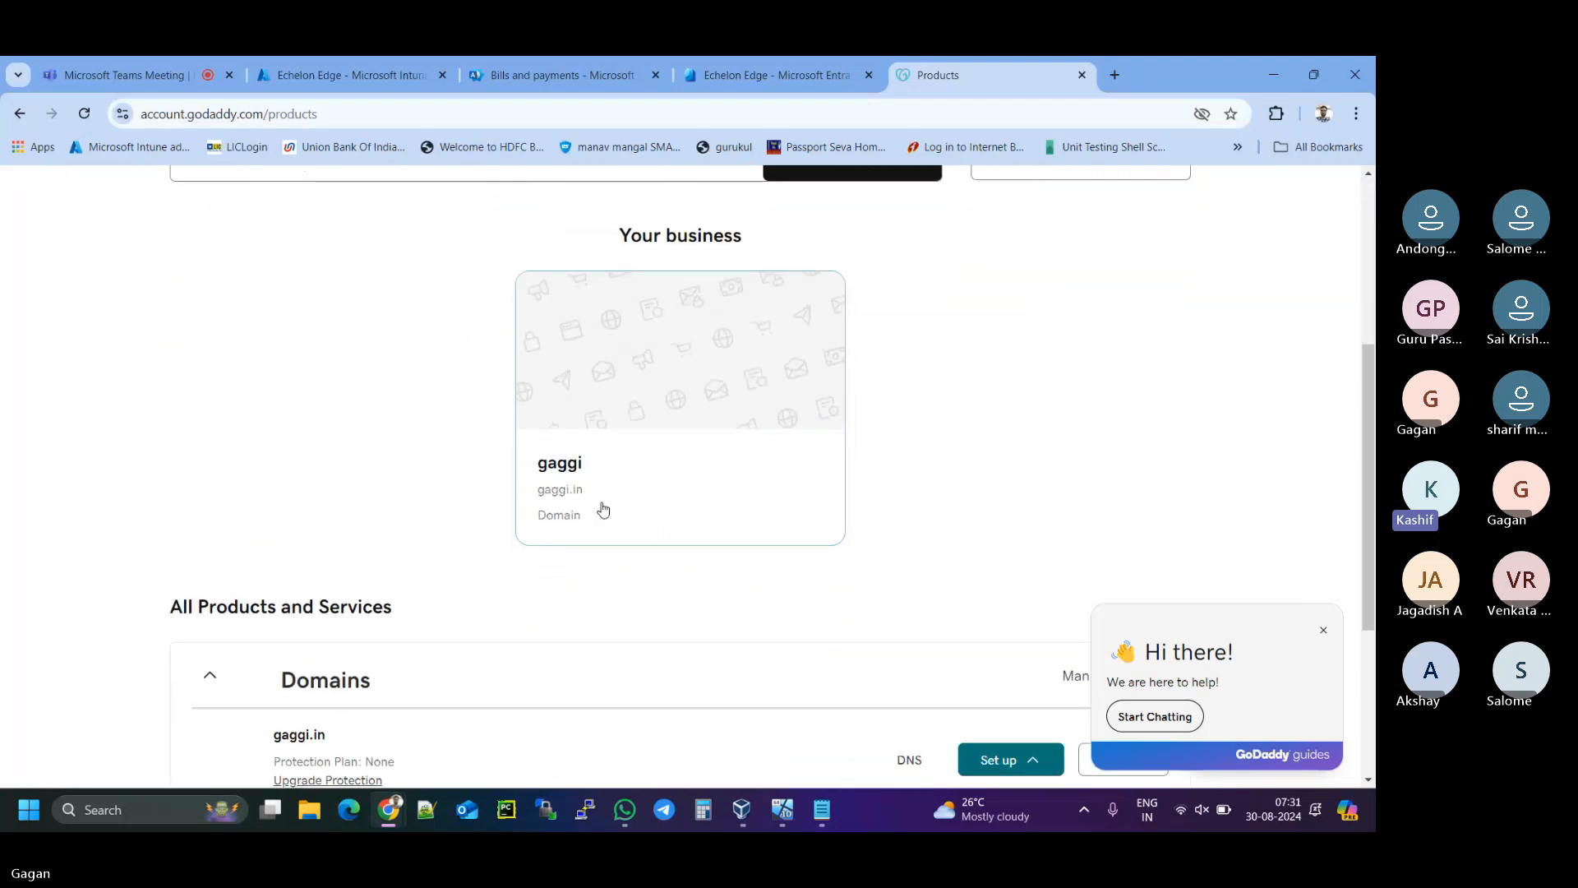
left_click_drag(597, 493, 509, 497)
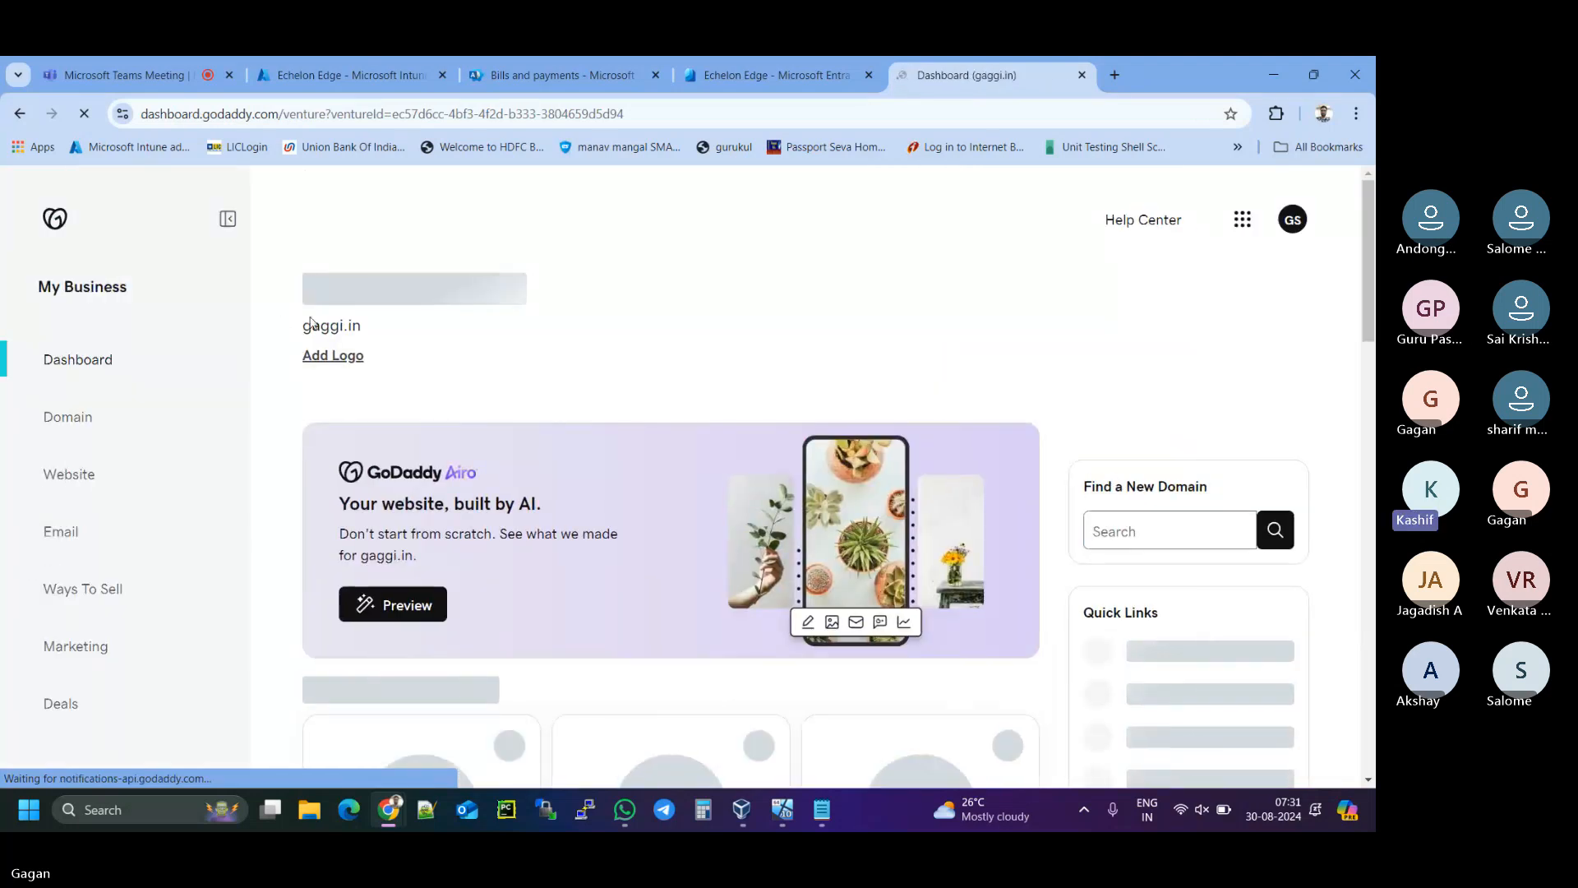
left_click_drag(304, 325, 643, 337)
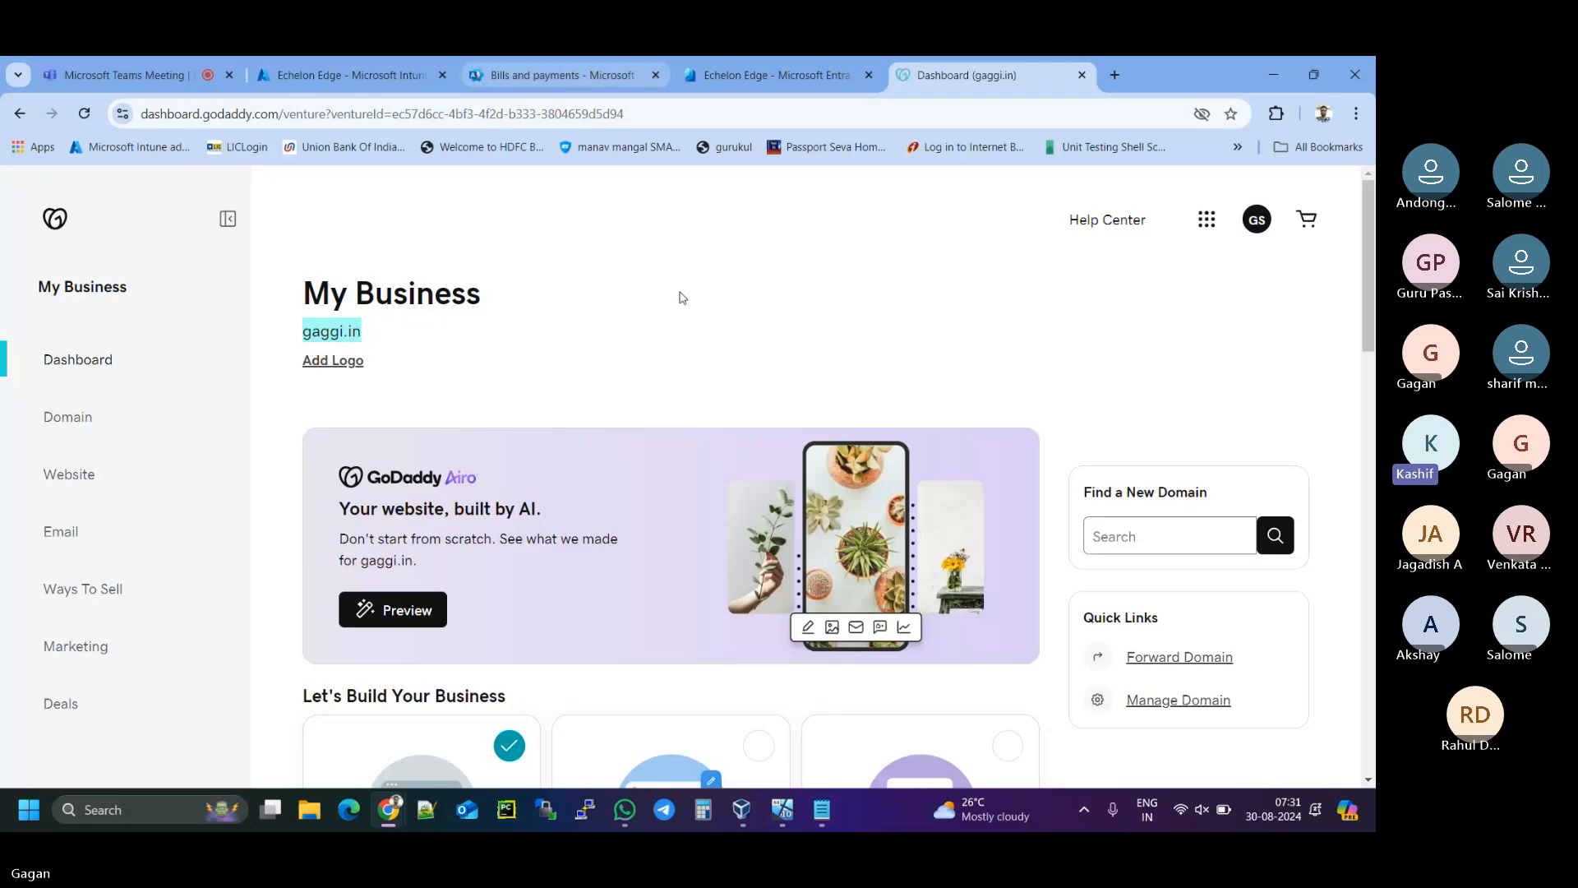
- Add the note line '2. Purchase a new domain from GoDaddy.com (gaggi.in)'
left_click(816, 810)
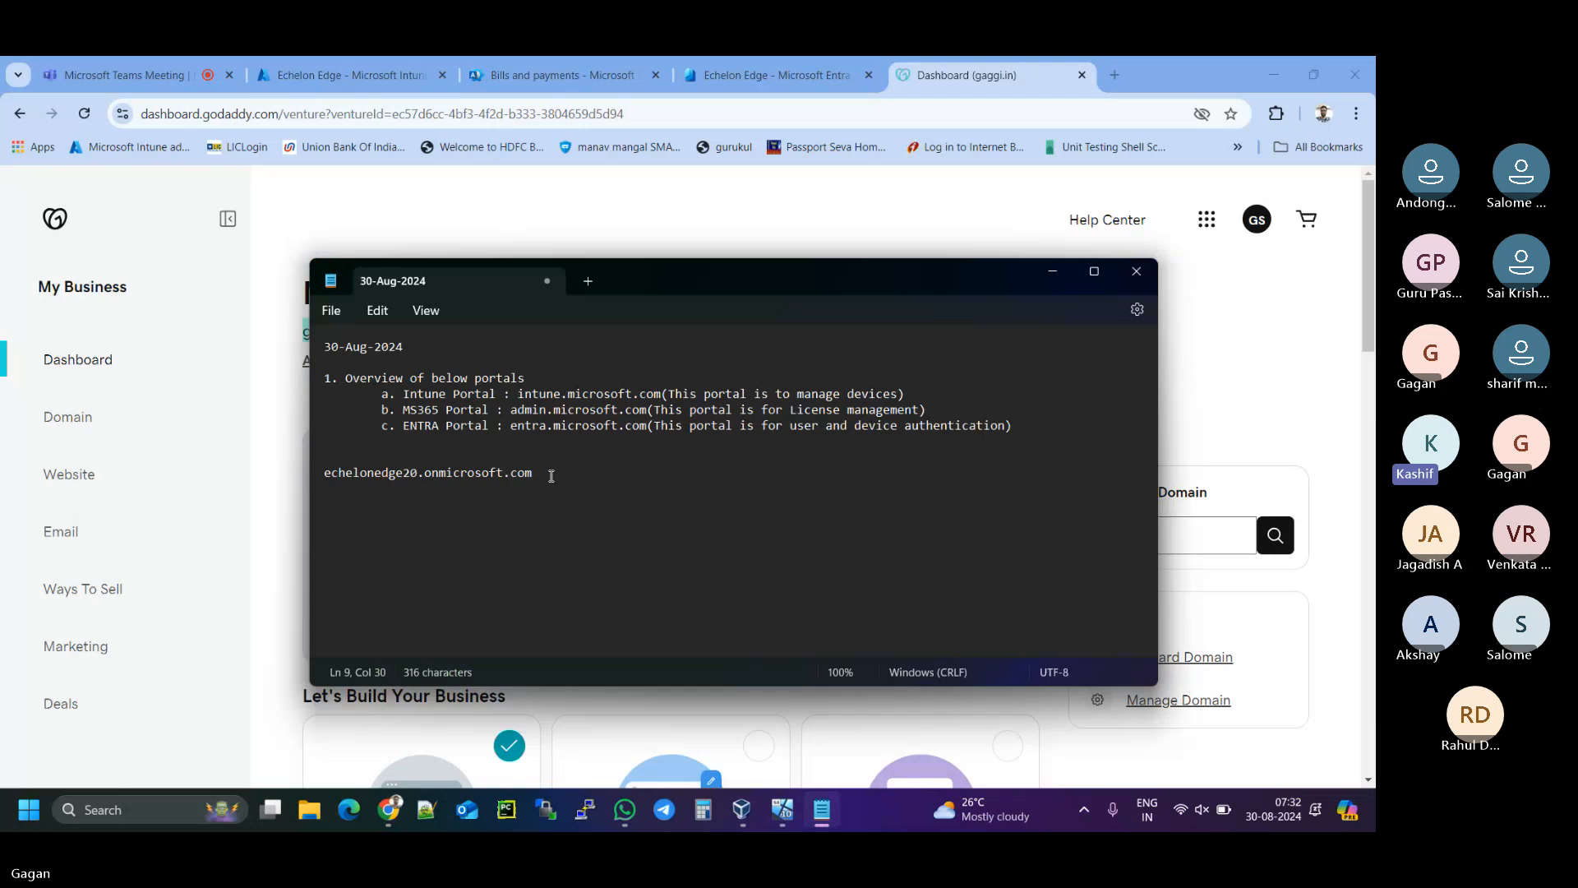
key("Return")
key("Return")
type("2. Purchase a ne")
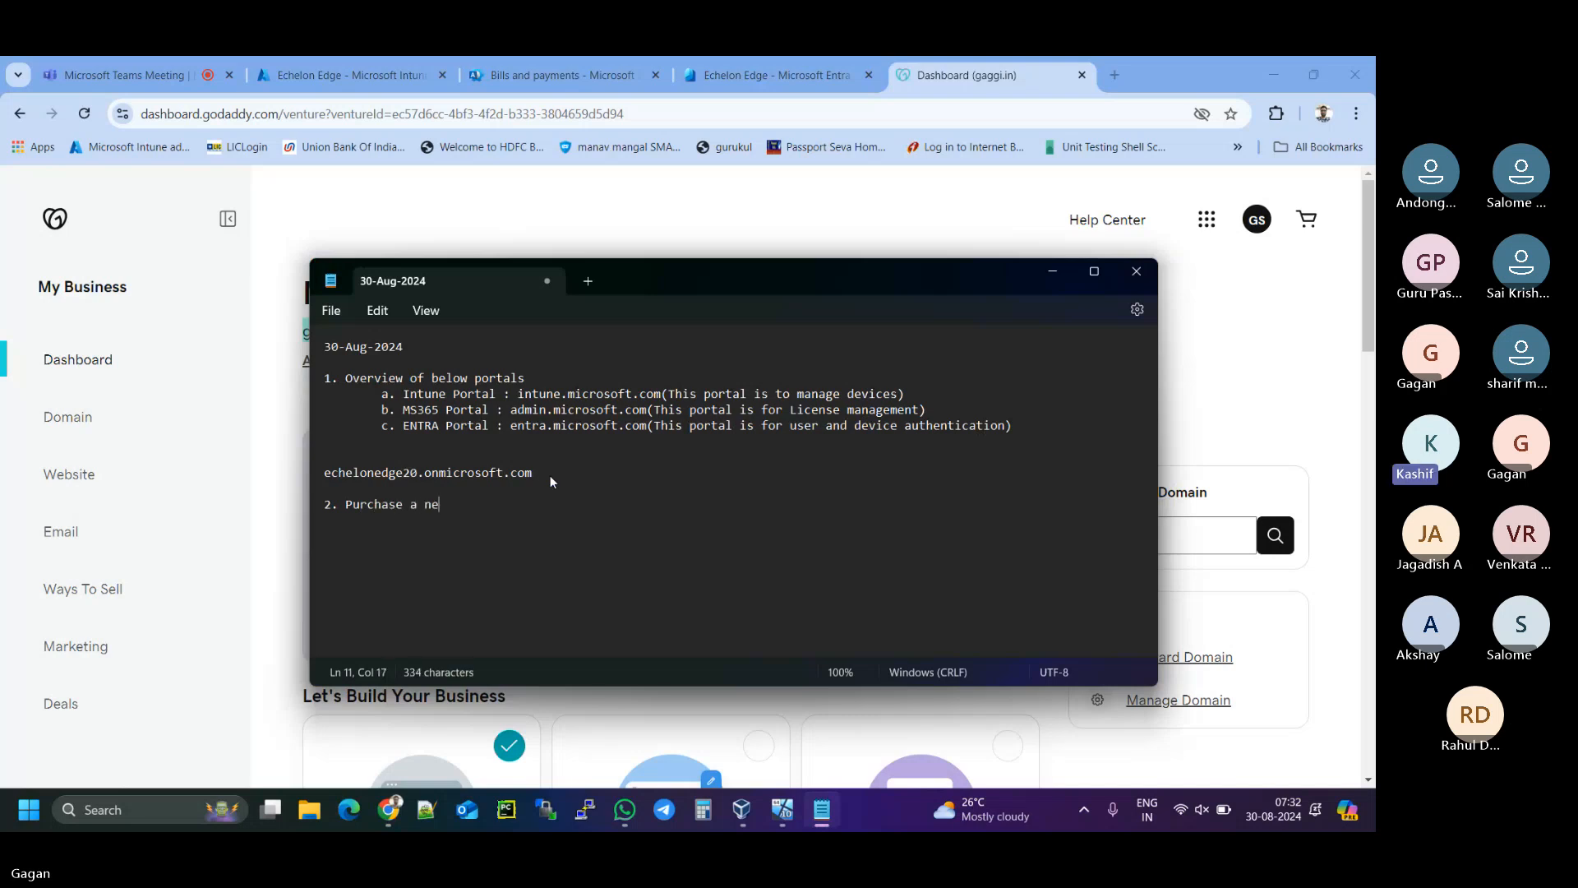
type("w domain ")
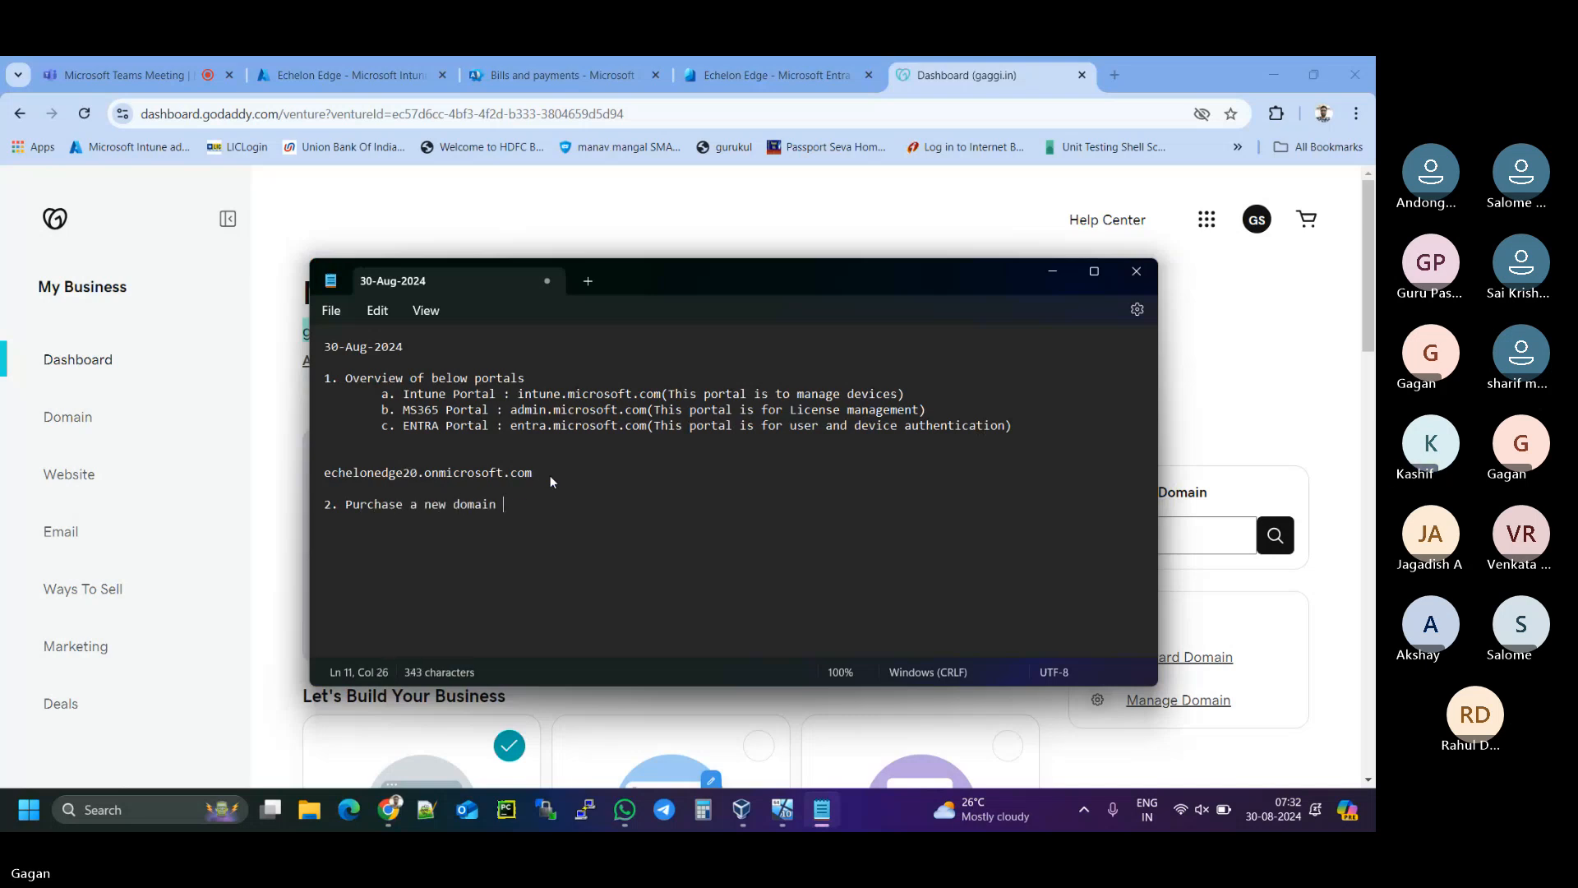
type("from GoDaddy")
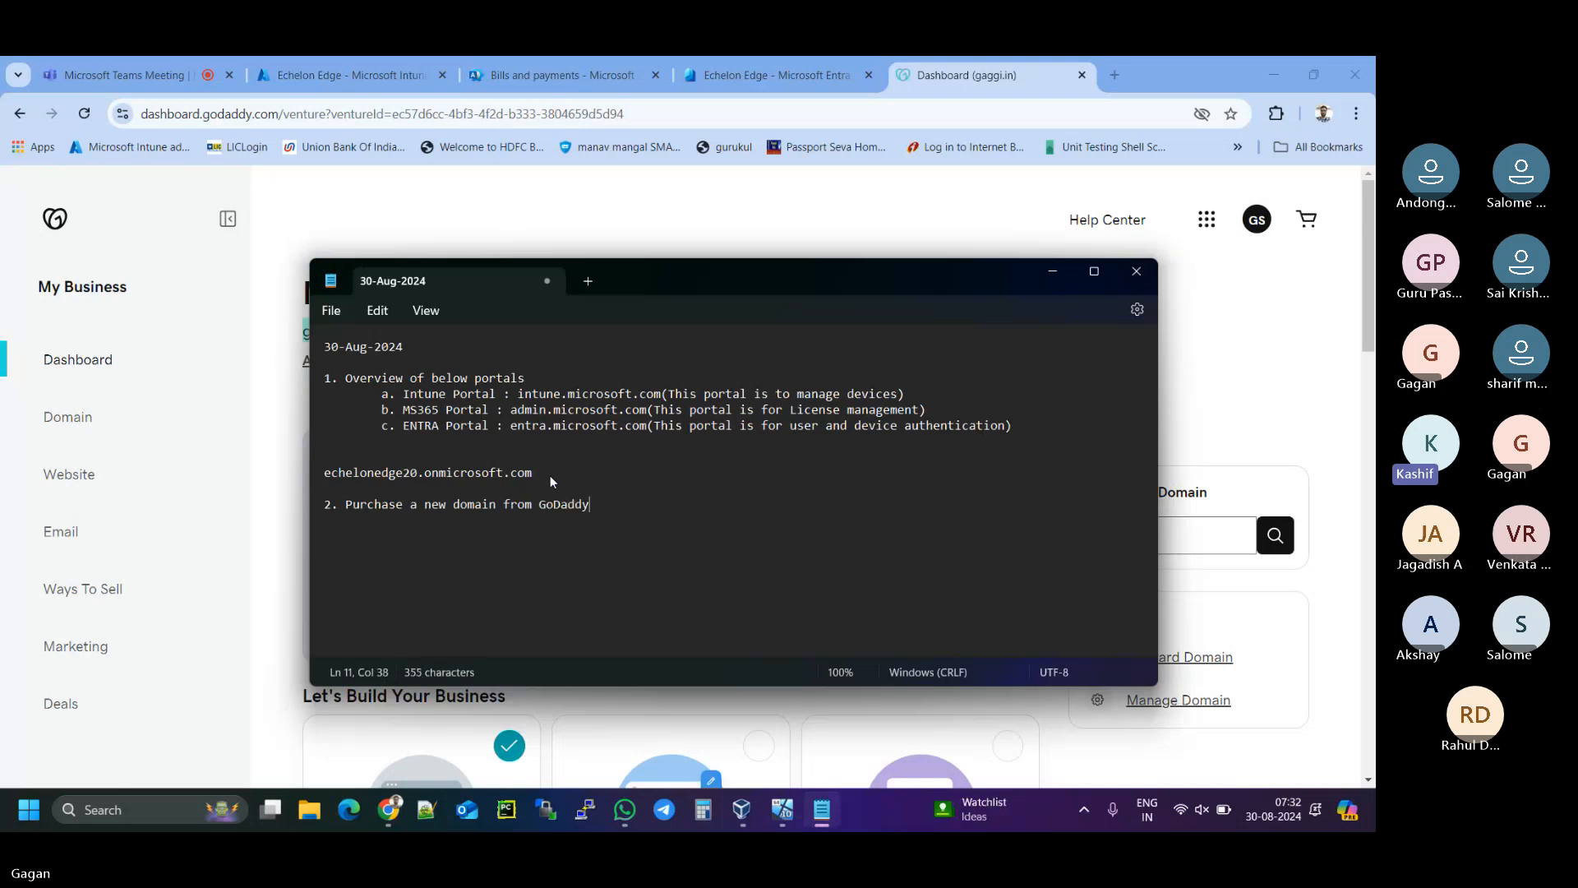
type(".com")
type("(ga")
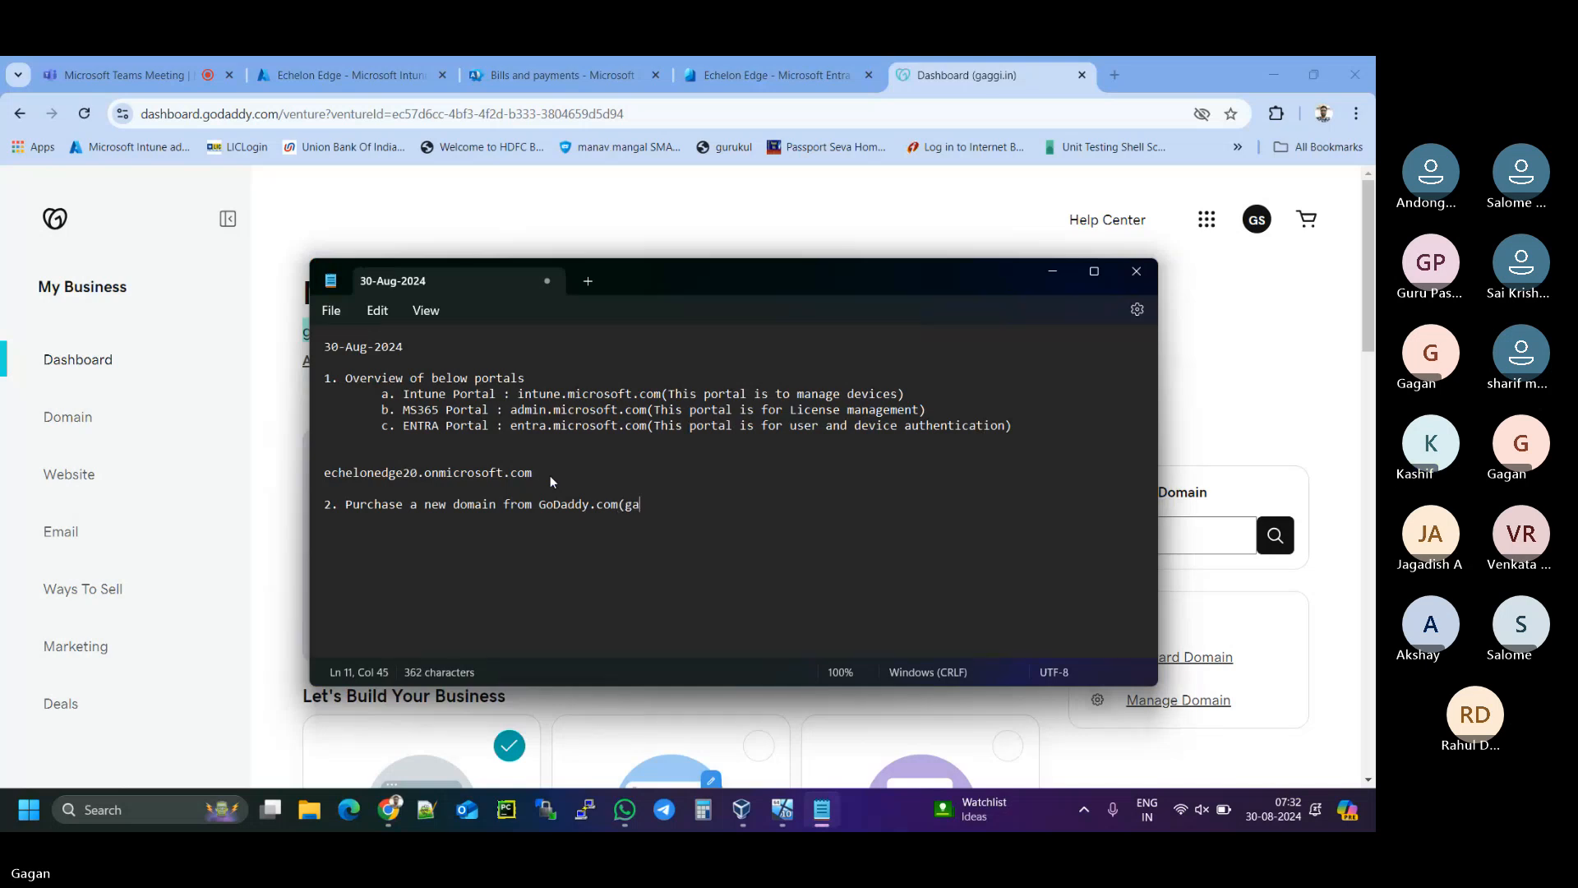
type("ggi.in)")
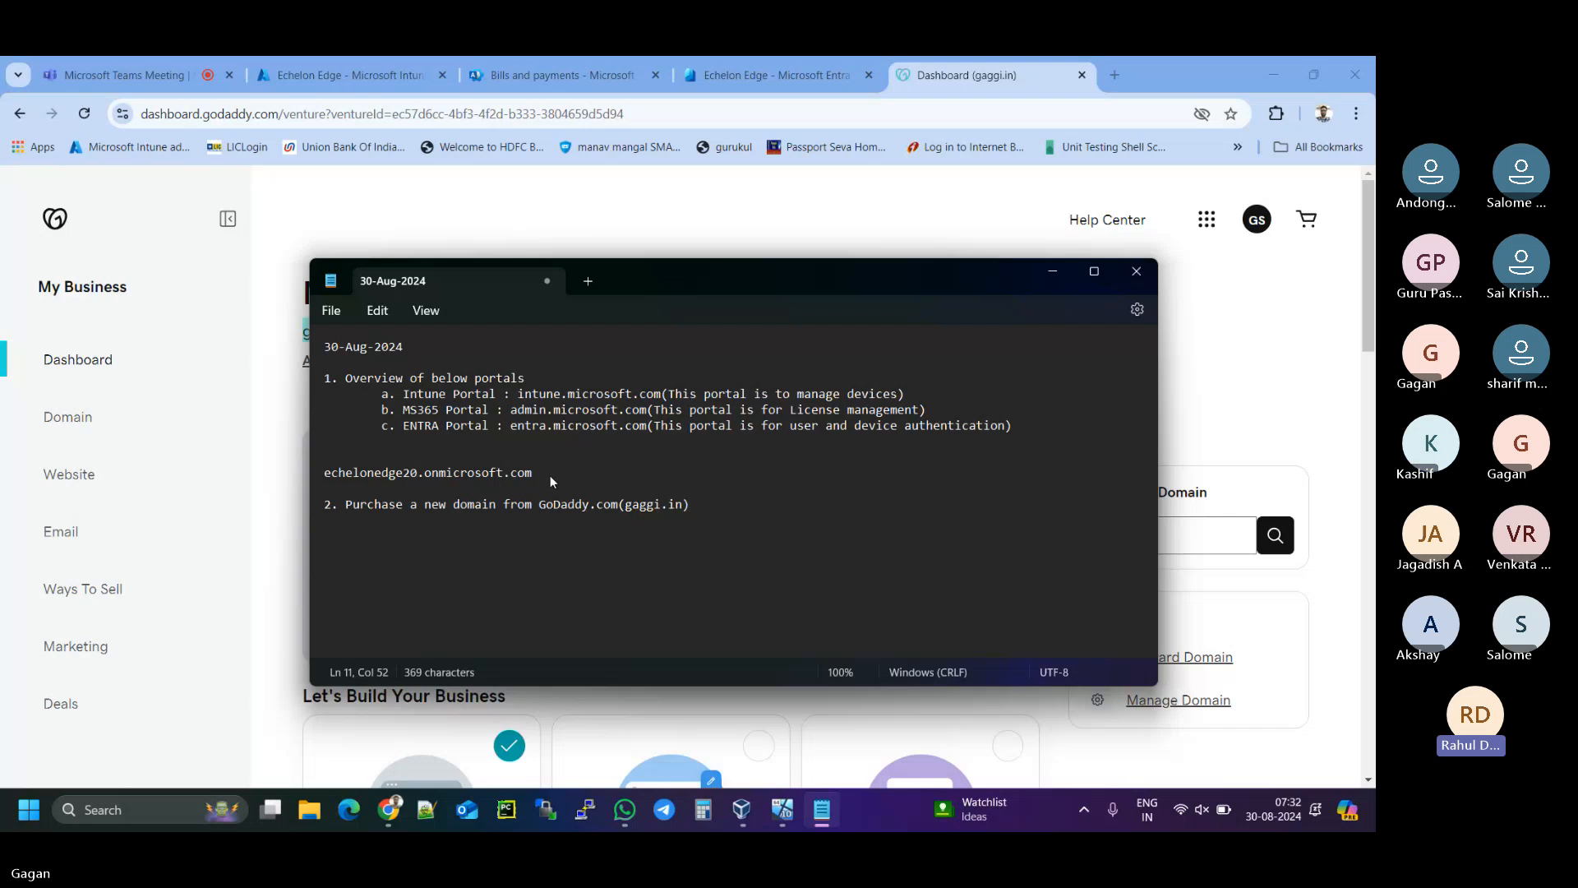
- Add line 3 reading 'Take Microsoft Entra id premium License', fixing the typos
key("Return")
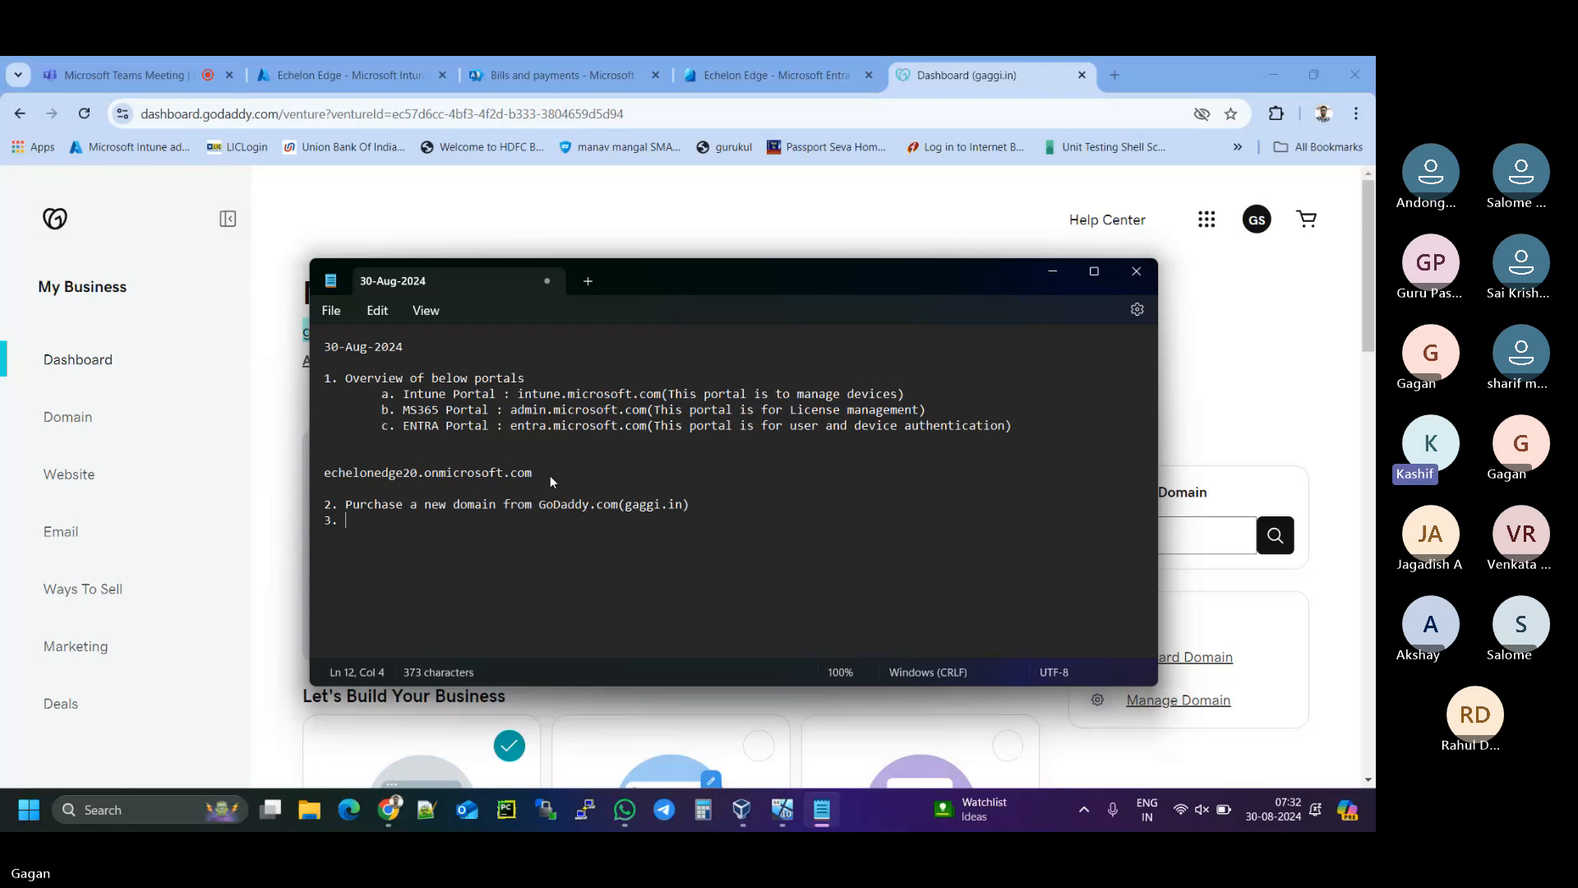
type("Take anot")
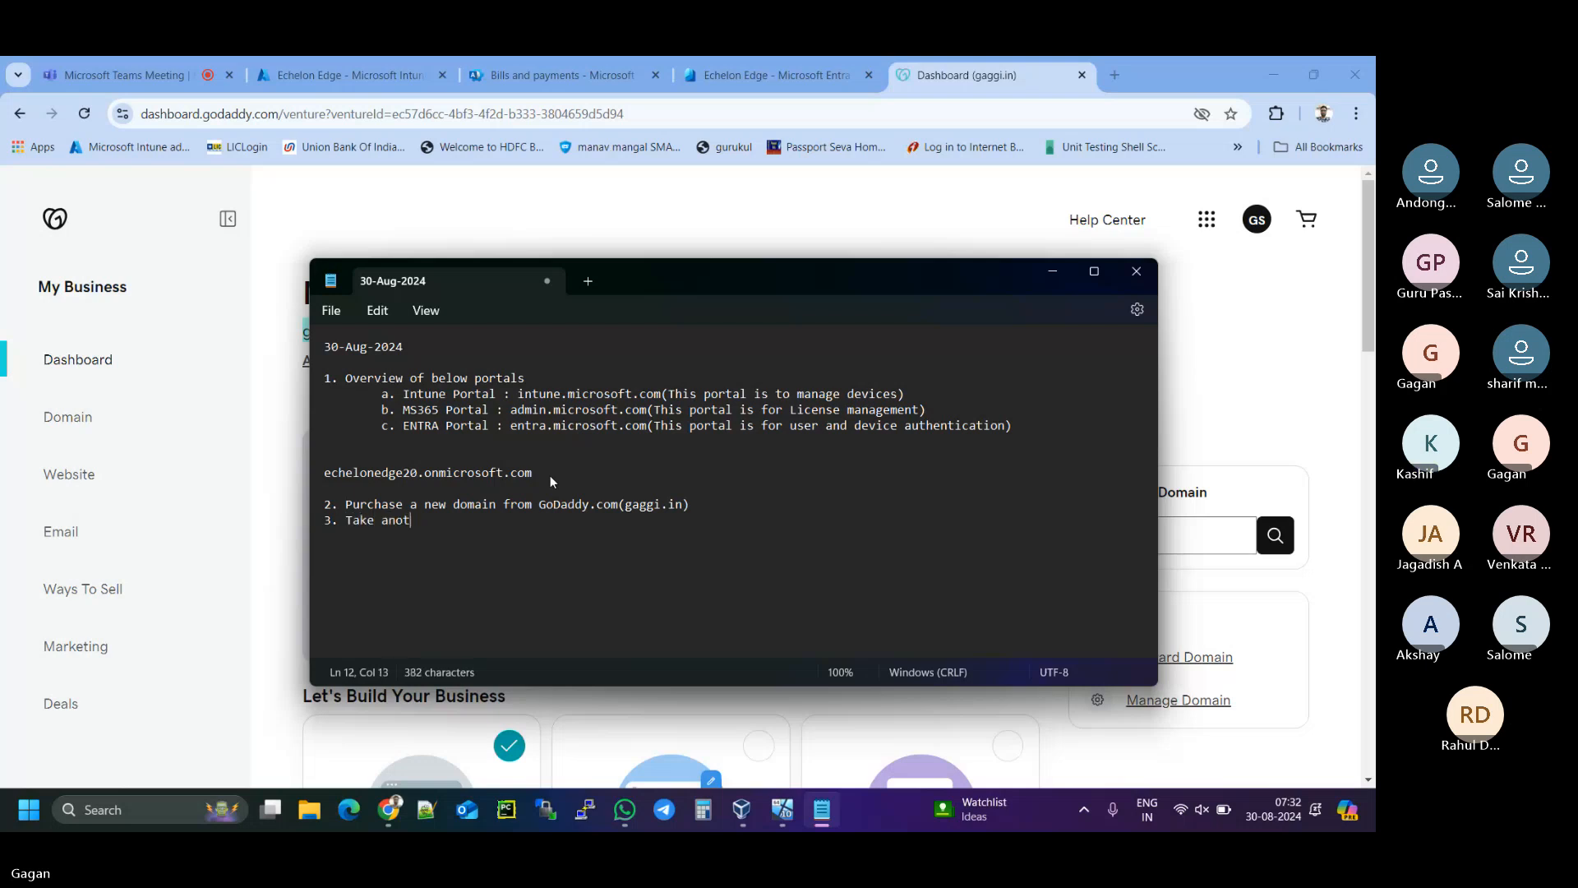
type("her License")
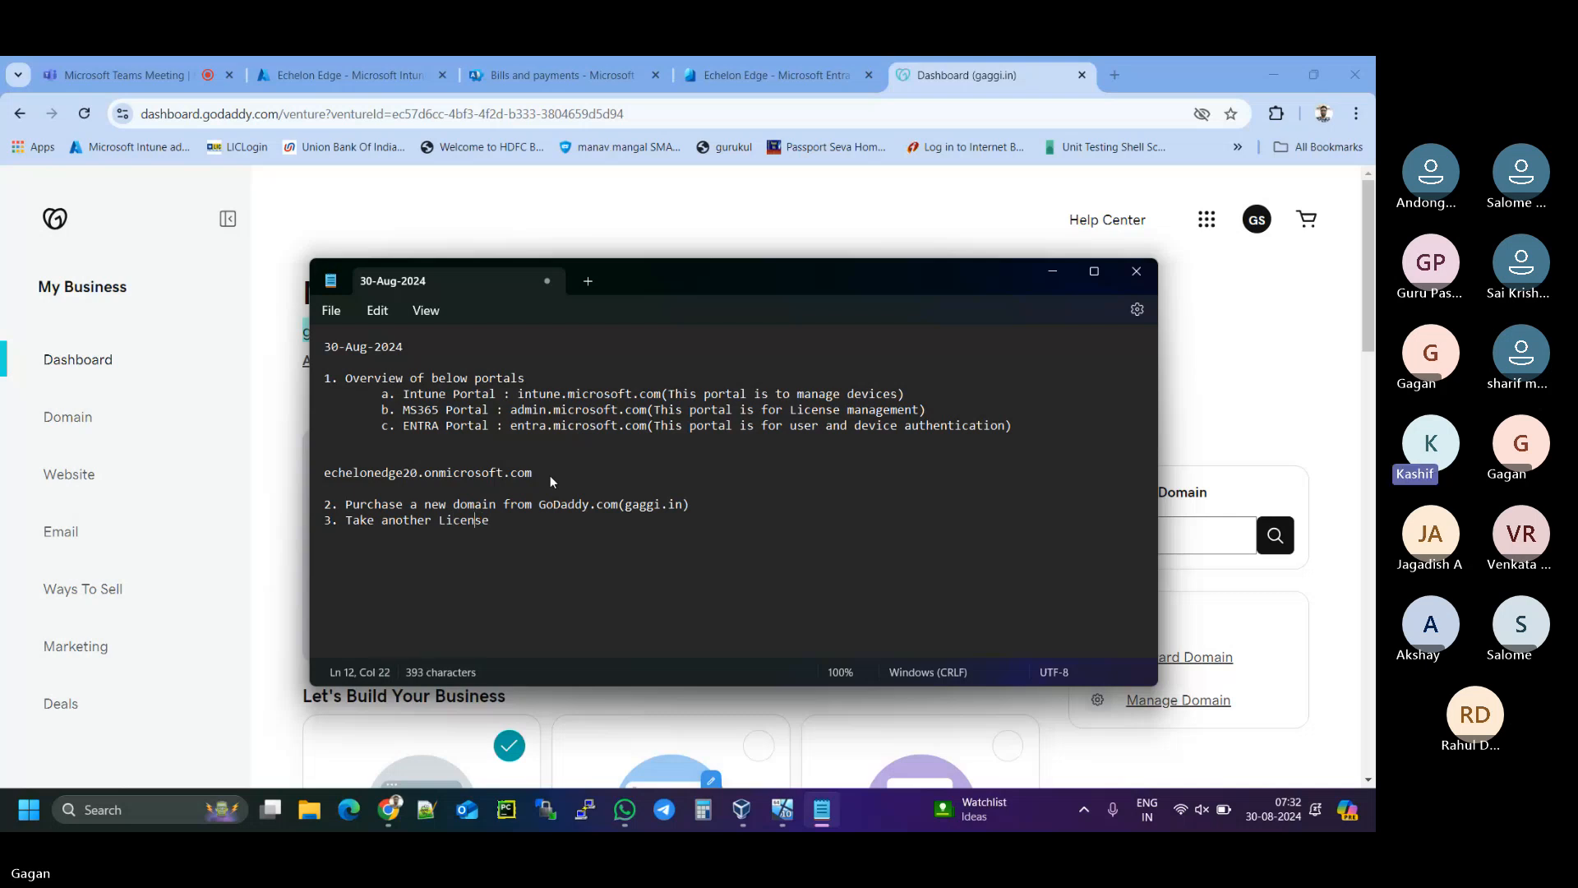
key("Left")
key("Left")
key("Left")
key("Left")
key("Left")
key("Left")
key("Left")
key("Left")
key("Left")
key("Left")
key("Left")
key("Left")
key("Left")
type("Microsoft ")
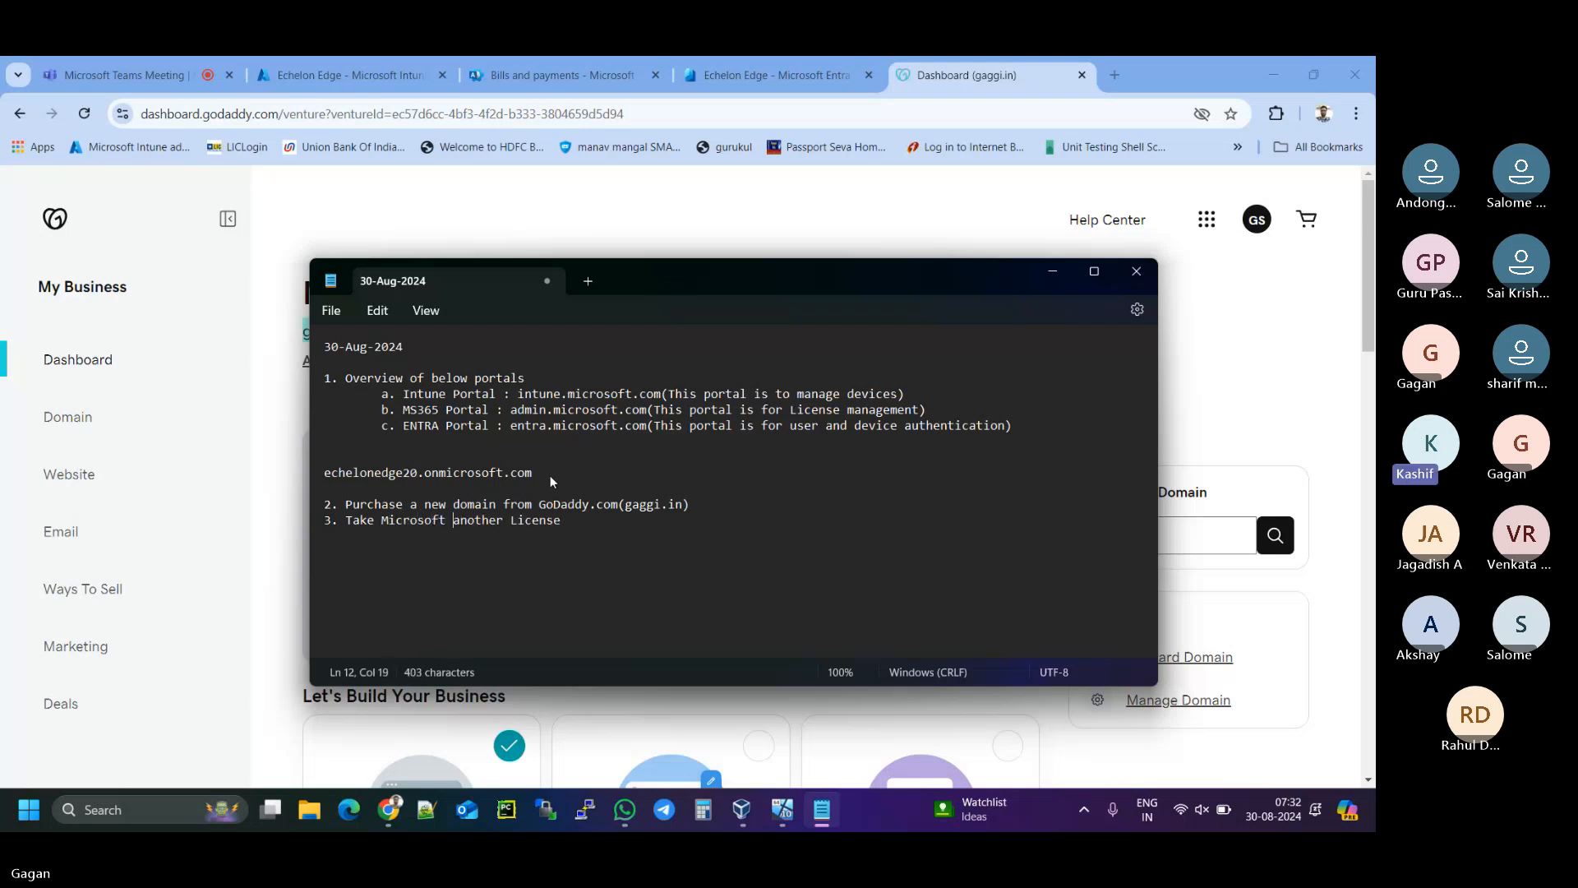
type("Intra")
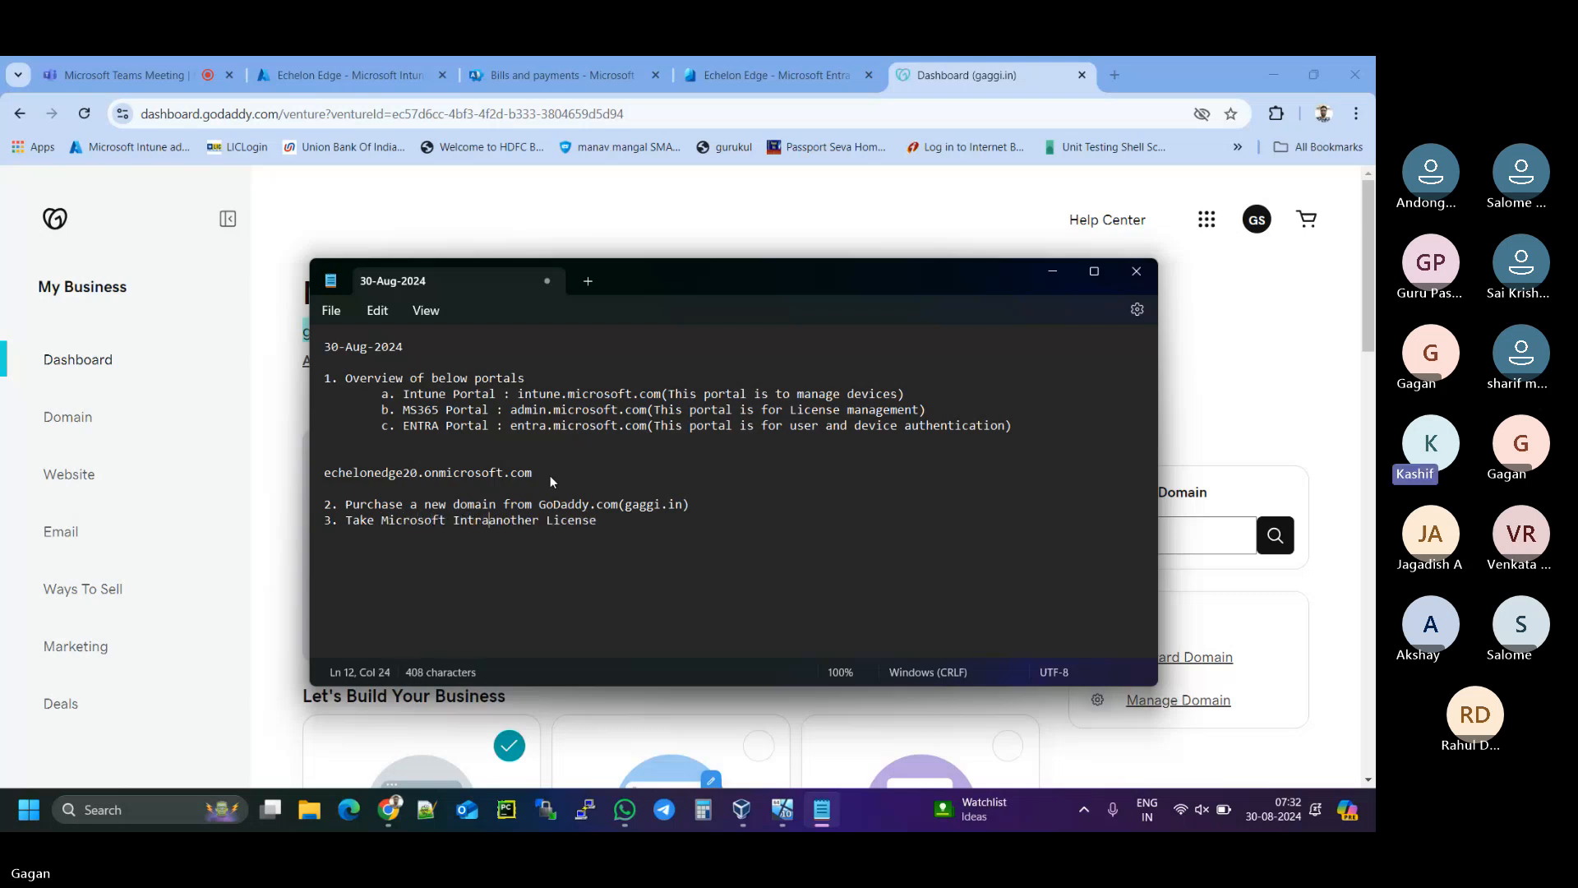
type(" id")
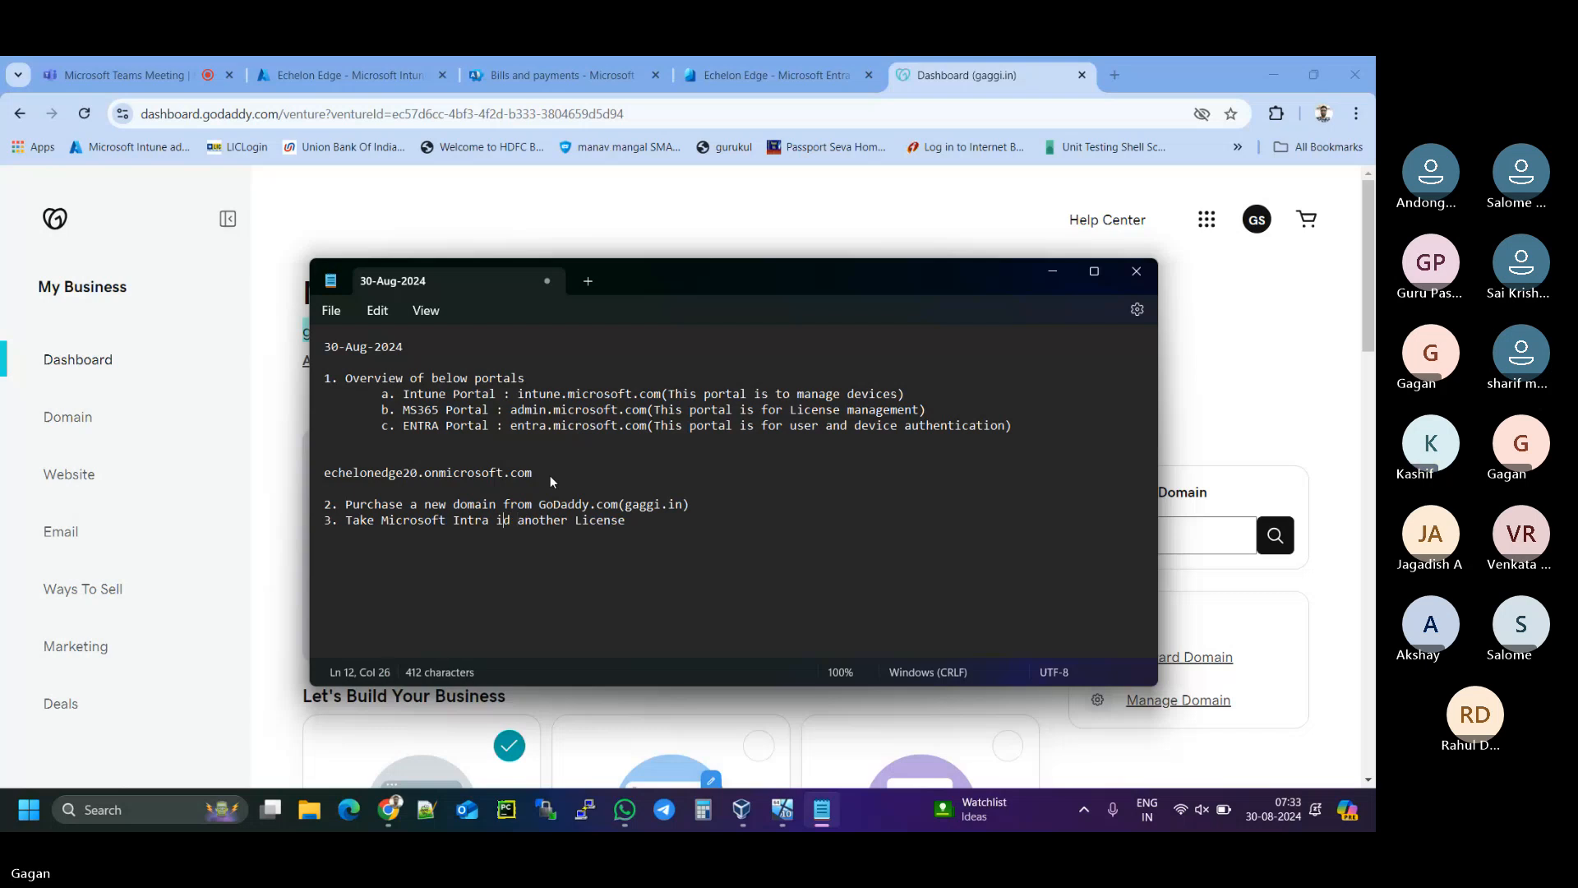
key("BackSpace")
type("E")
key("shift+Right")
key("shift+Right")
key("shift+Right")
key("shift+Right")
key("shift+Right")
key("shift+Right")
key("shift+Right")
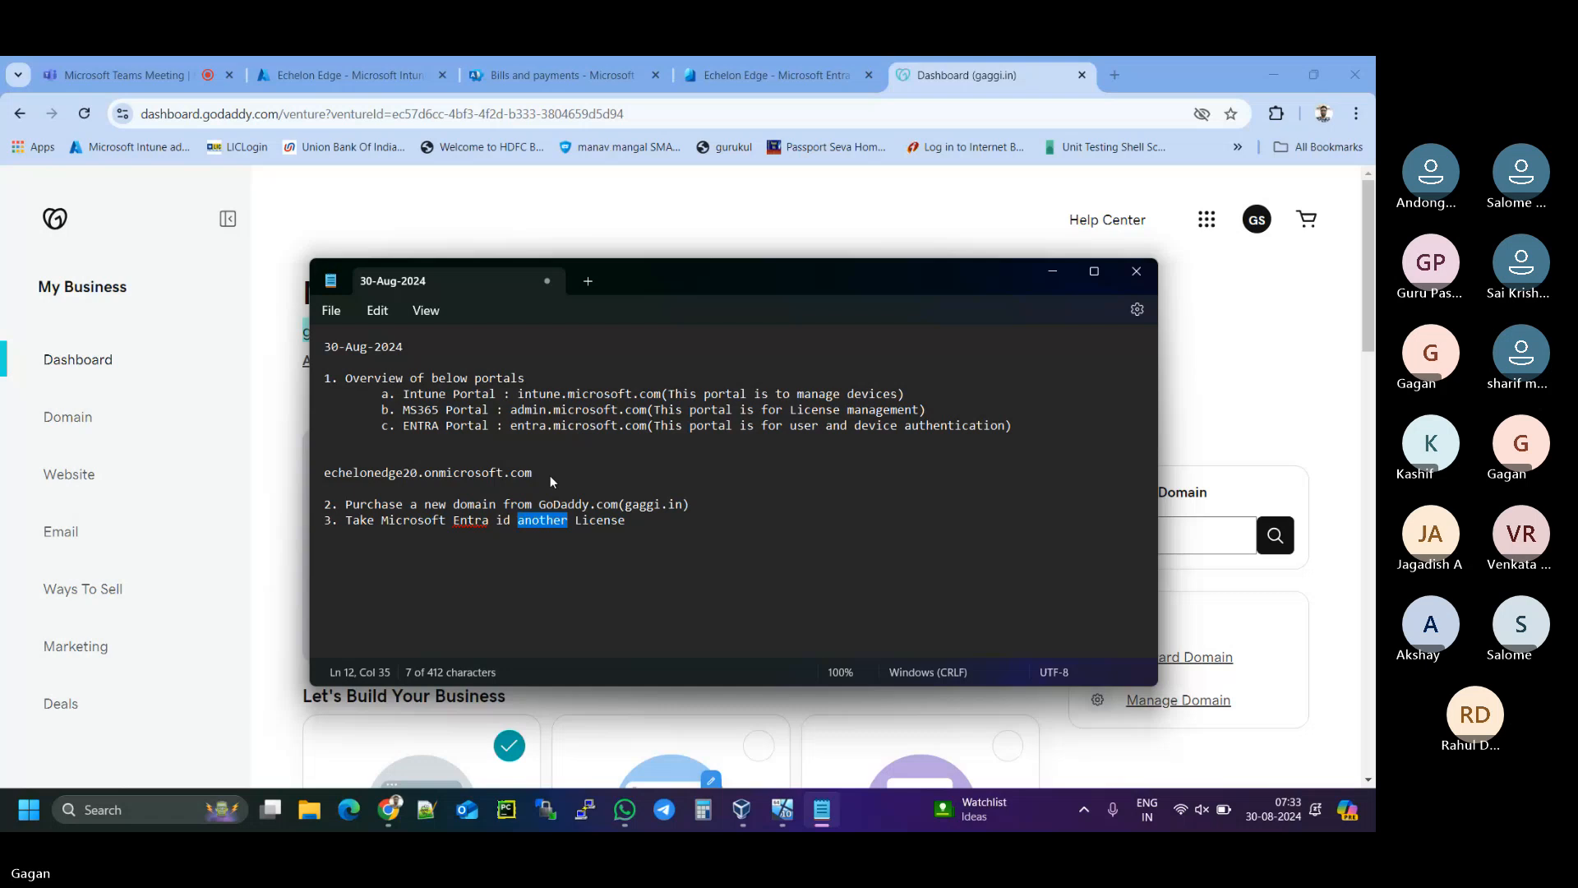
type("premiu")
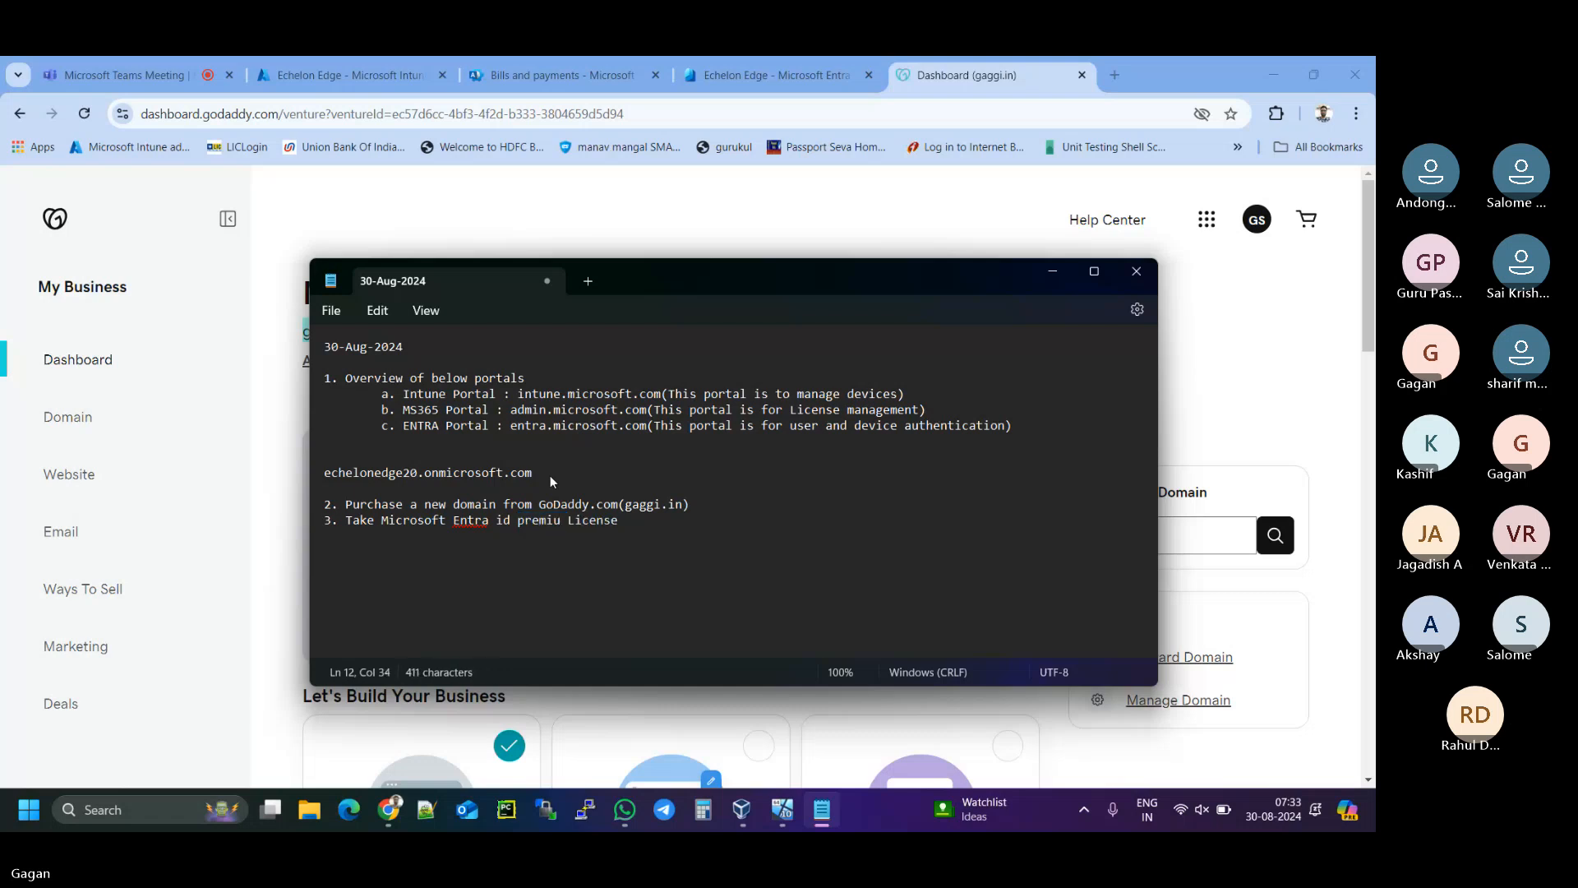
type("m")
- Append '(For auto enrollment of devices)' to line 3 and tidy the bracket spacing
left_click(654, 523)
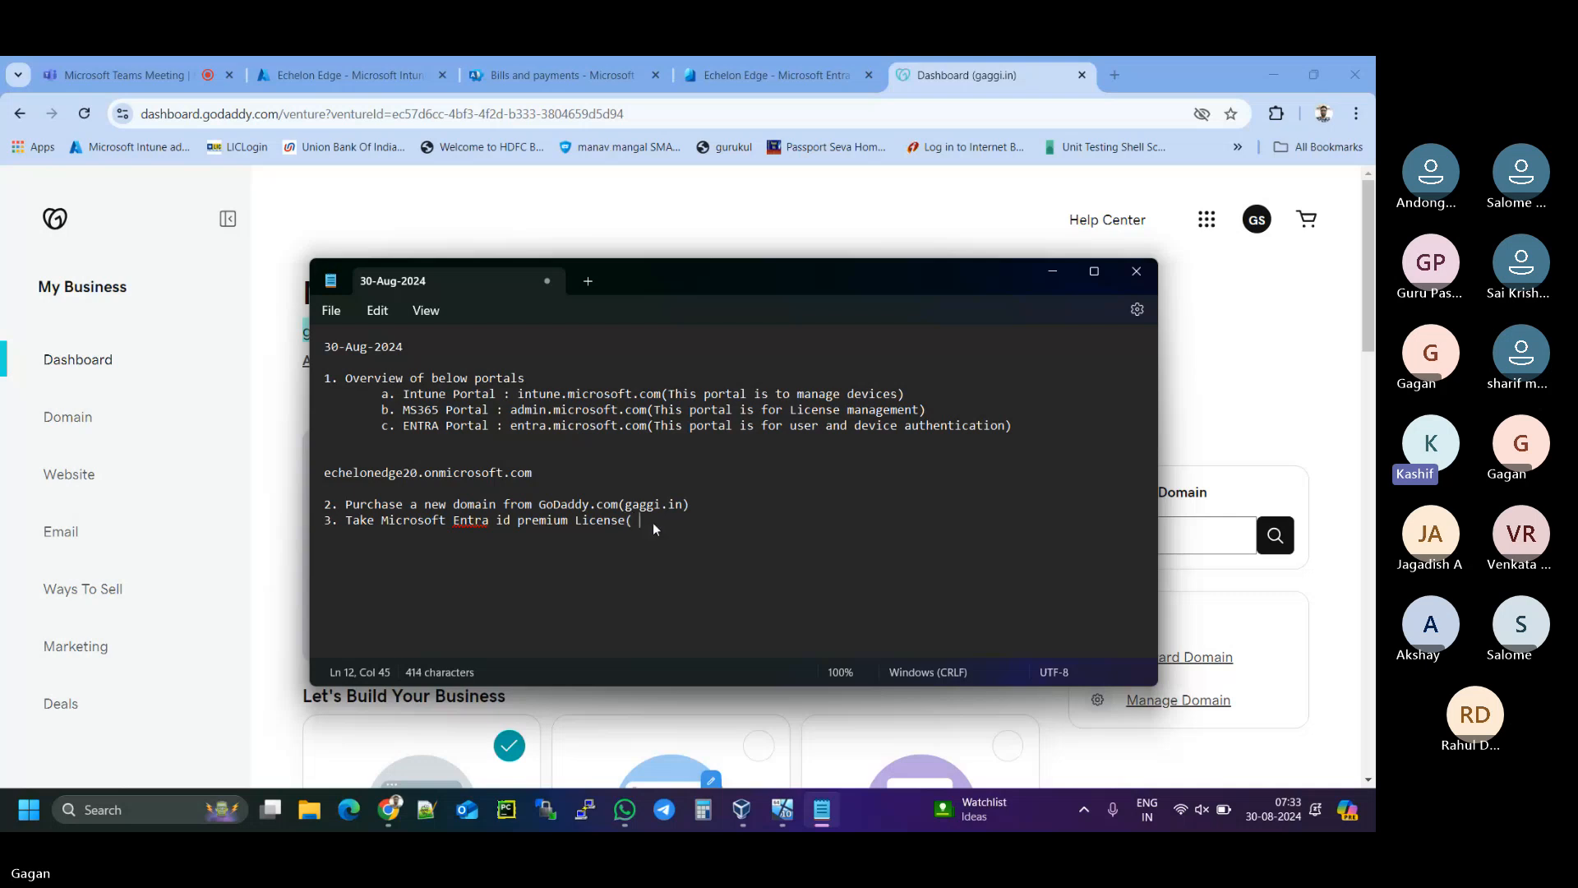
type("( For auto eno")
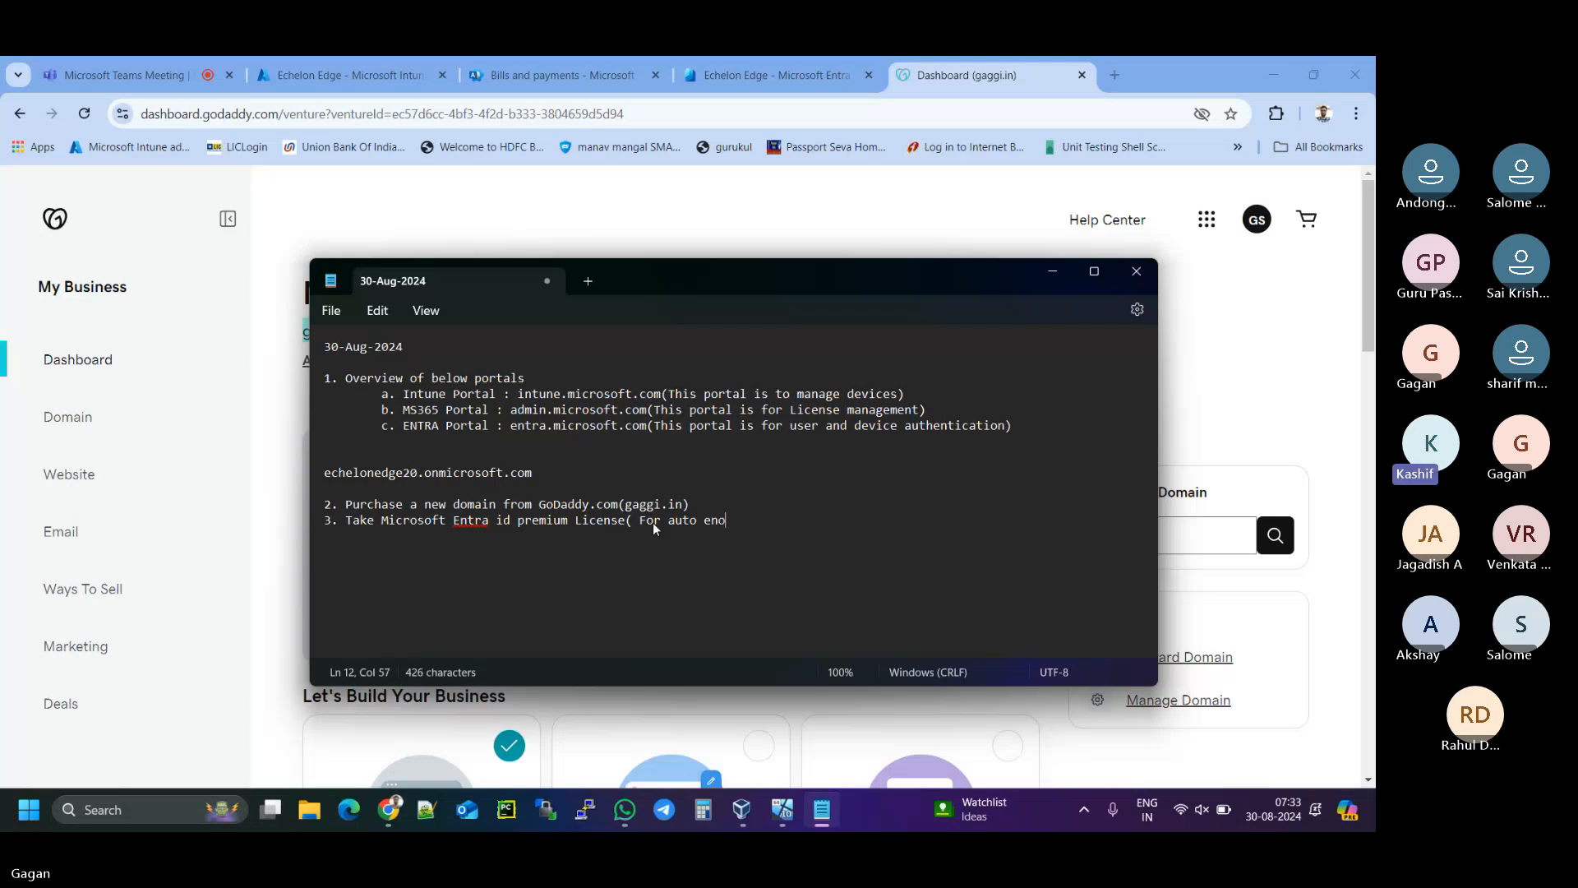
key("BackSpace")
type("roll")
type("ment")
type("of ")
type("devices)")
left_click(641, 522)
key("BackSpace")
left_click(848, 519)
- Minimize the notes, return to the Microsoft 365 billing page, and open Marketplace
left_click(1053, 272)
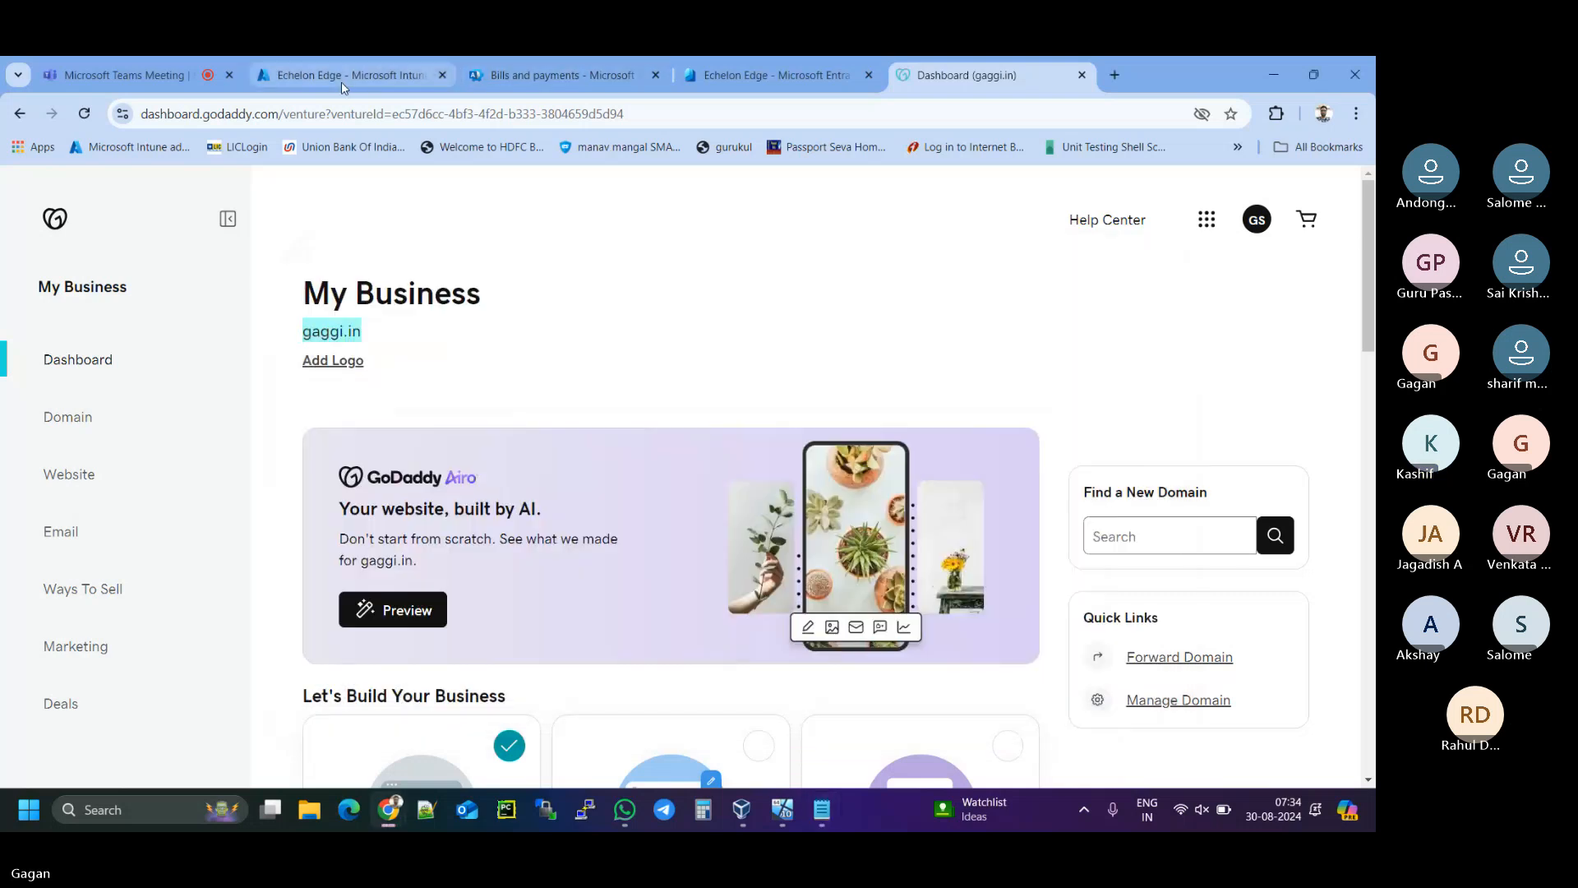
left_click(508, 77)
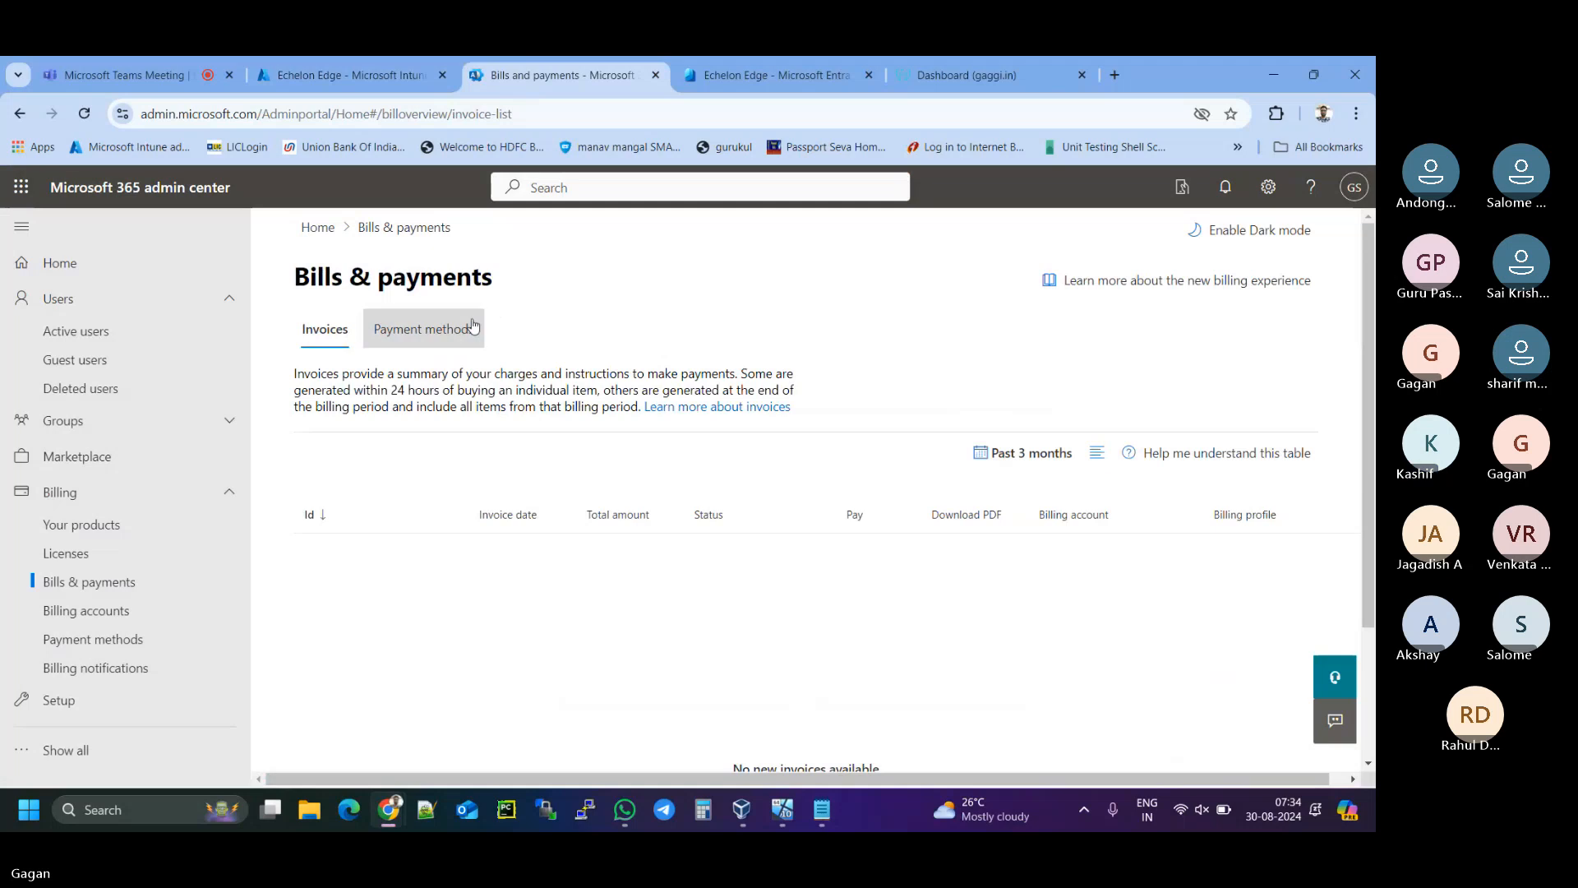
left_click(95, 465)
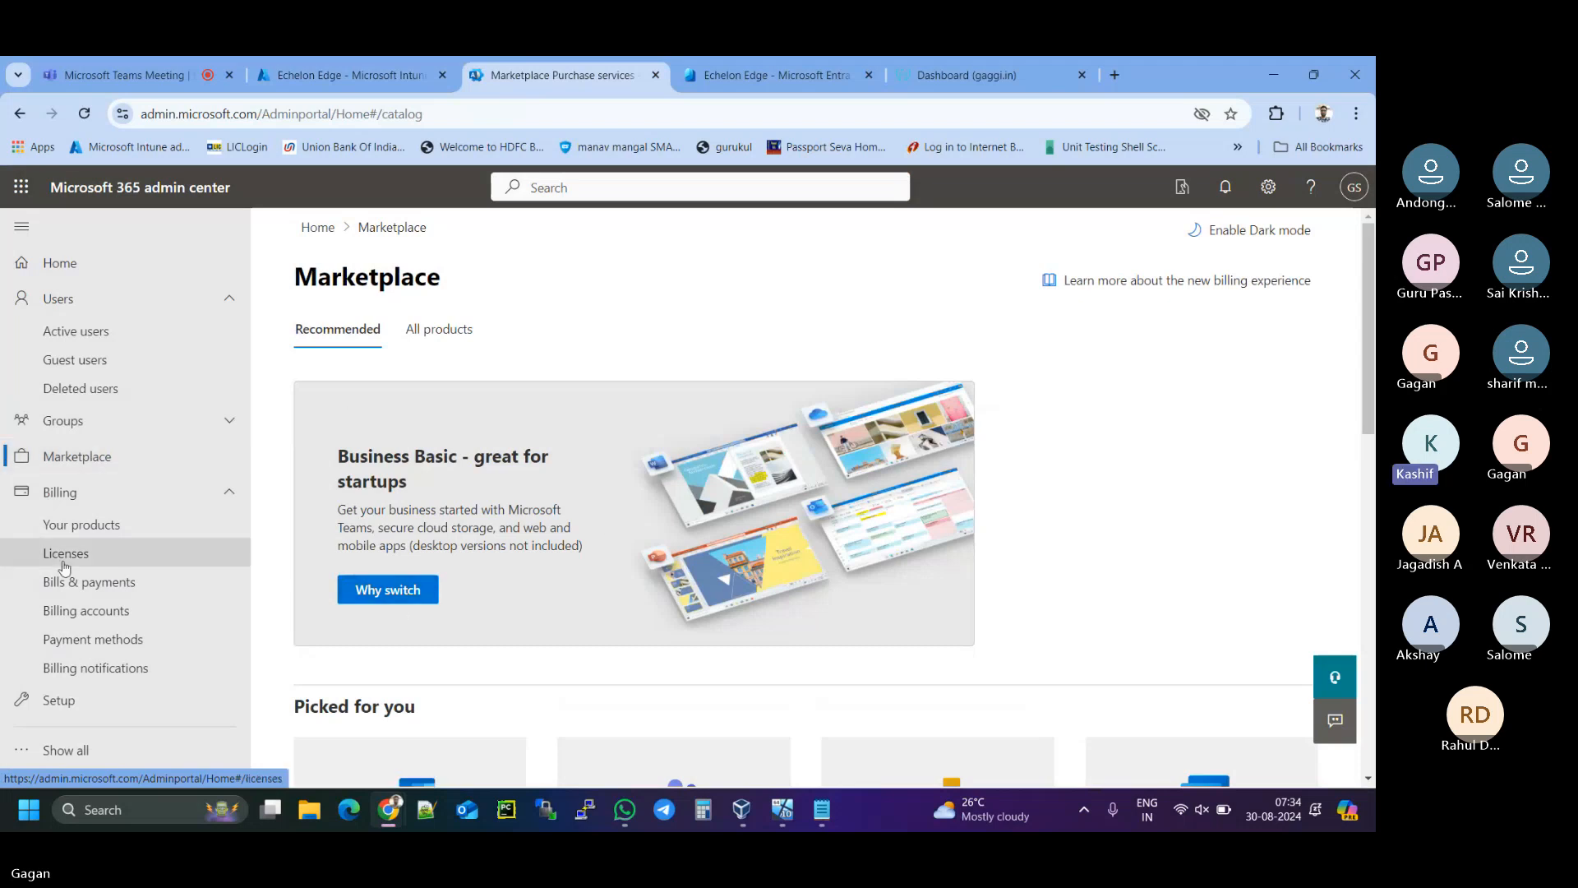
scroll(532, 514, "down", 3)
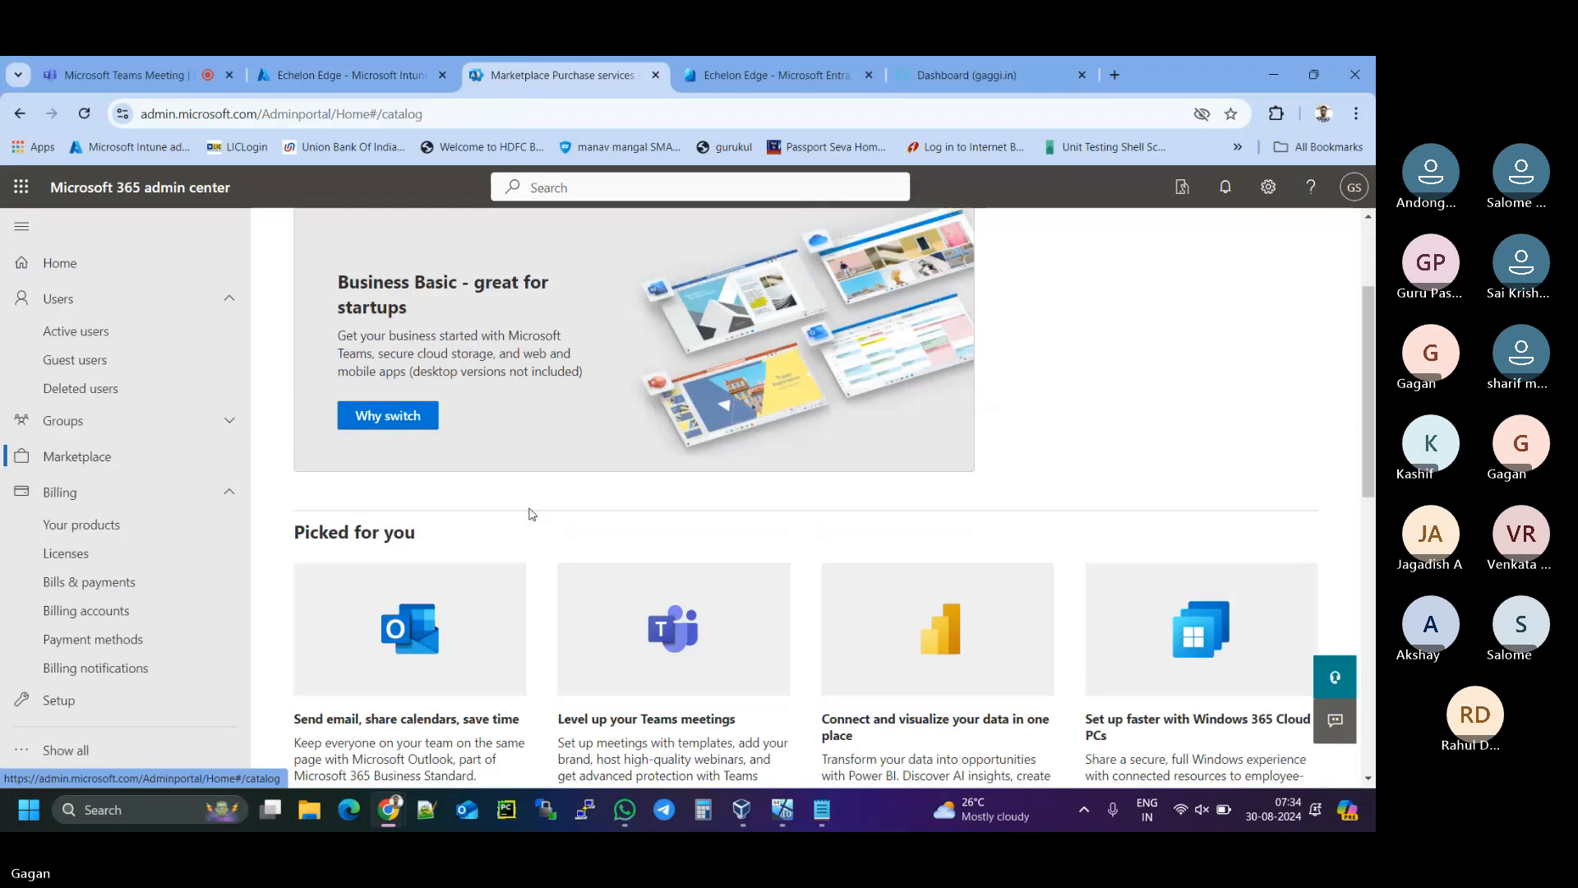
scroll(532, 513, "up", 3)
- Show All products and search the Marketplace for 'microsoft entra'
left_click(441, 332)
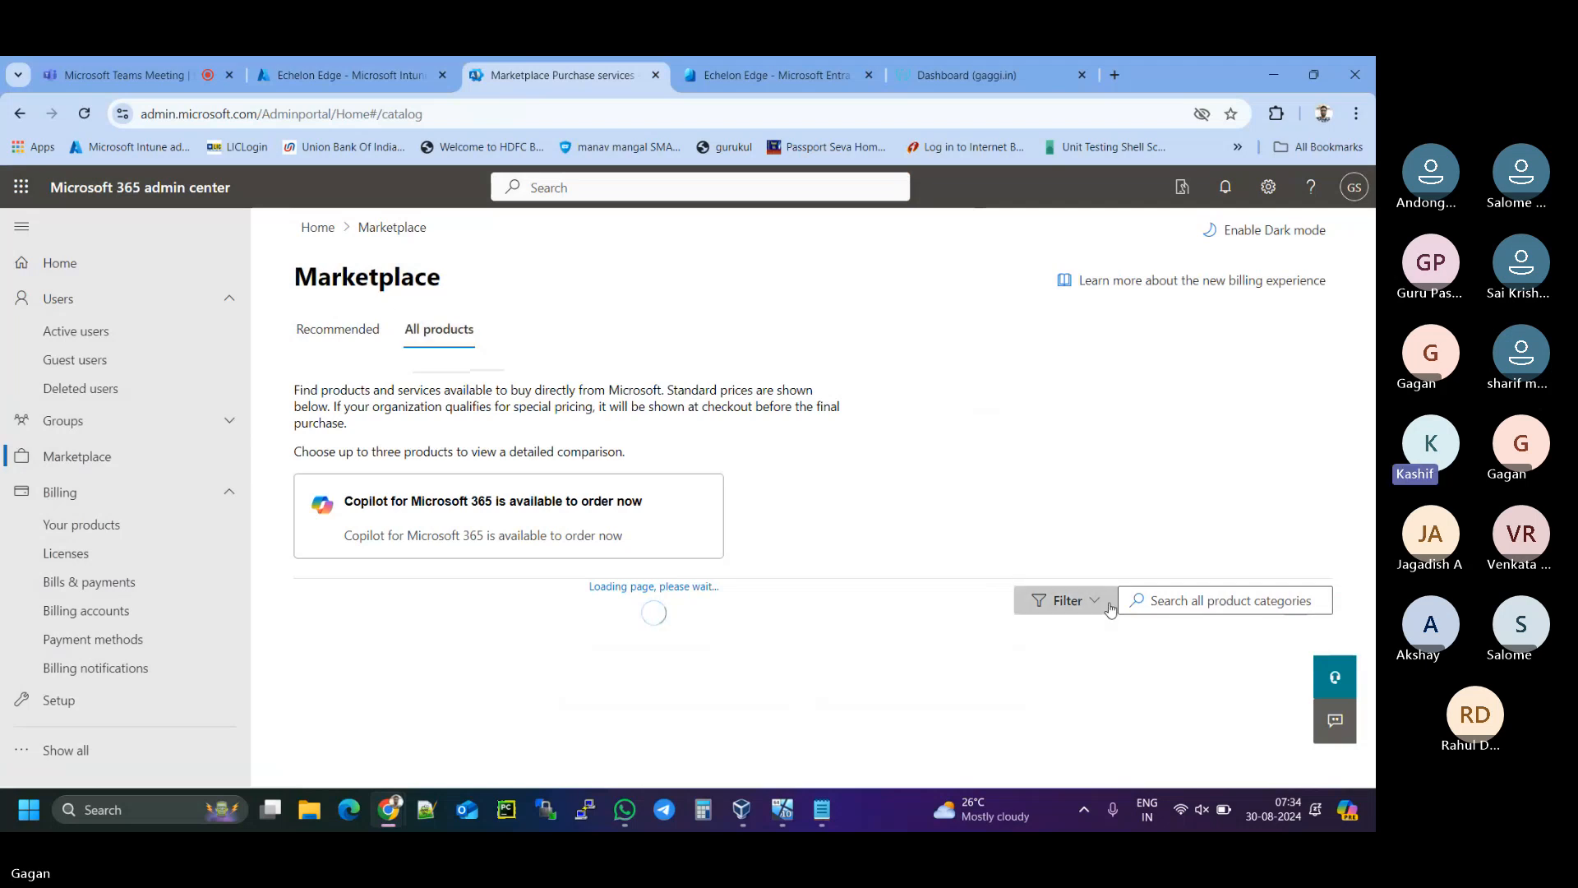
left_click(1142, 600)
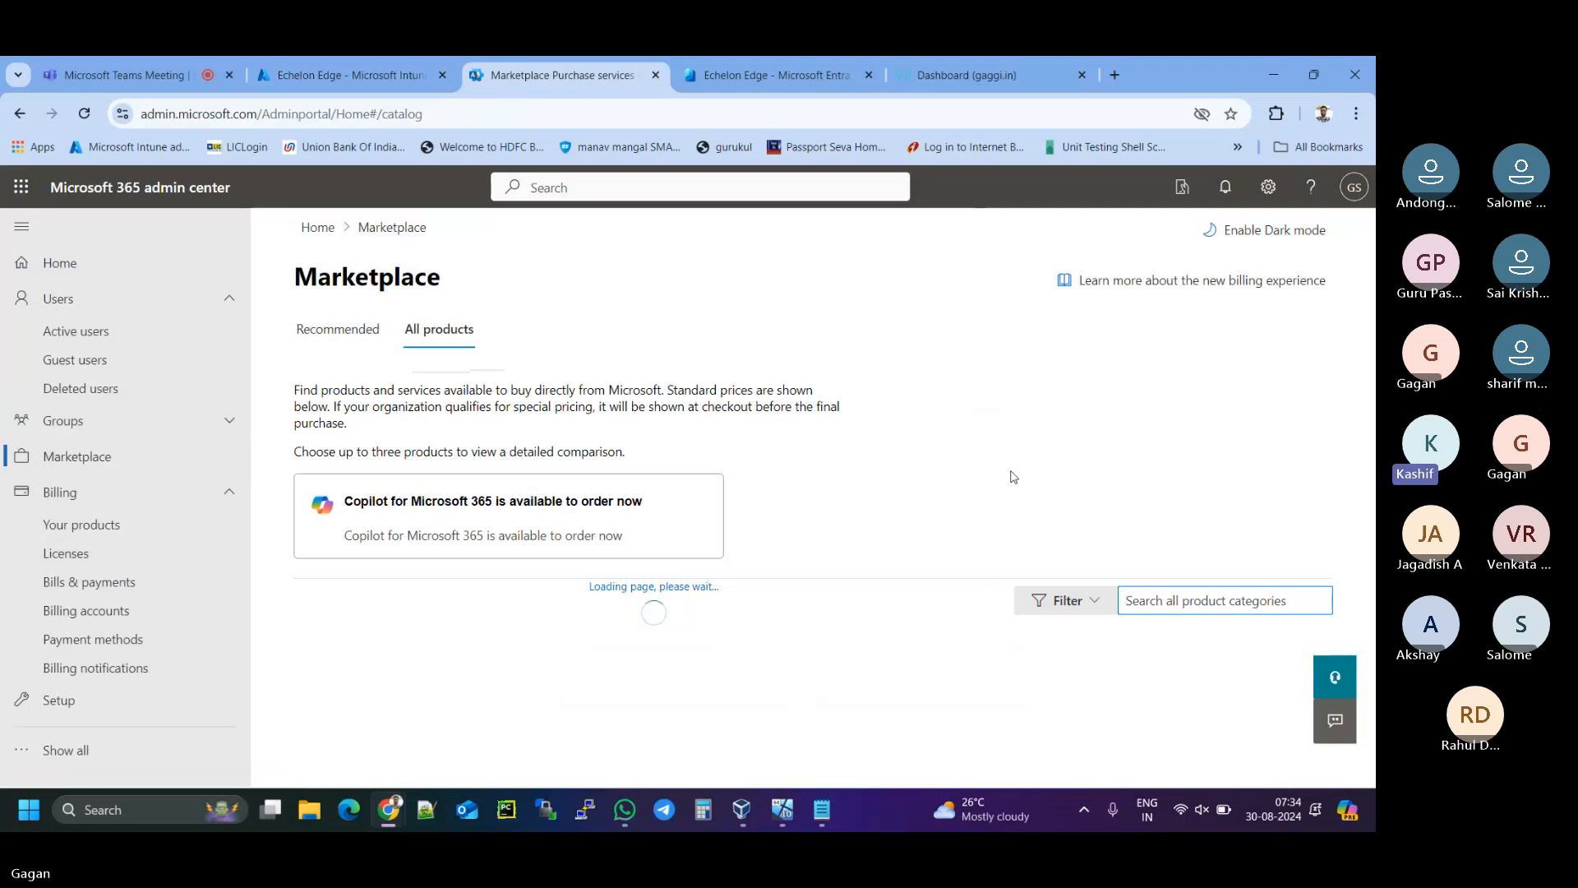
type("mi")
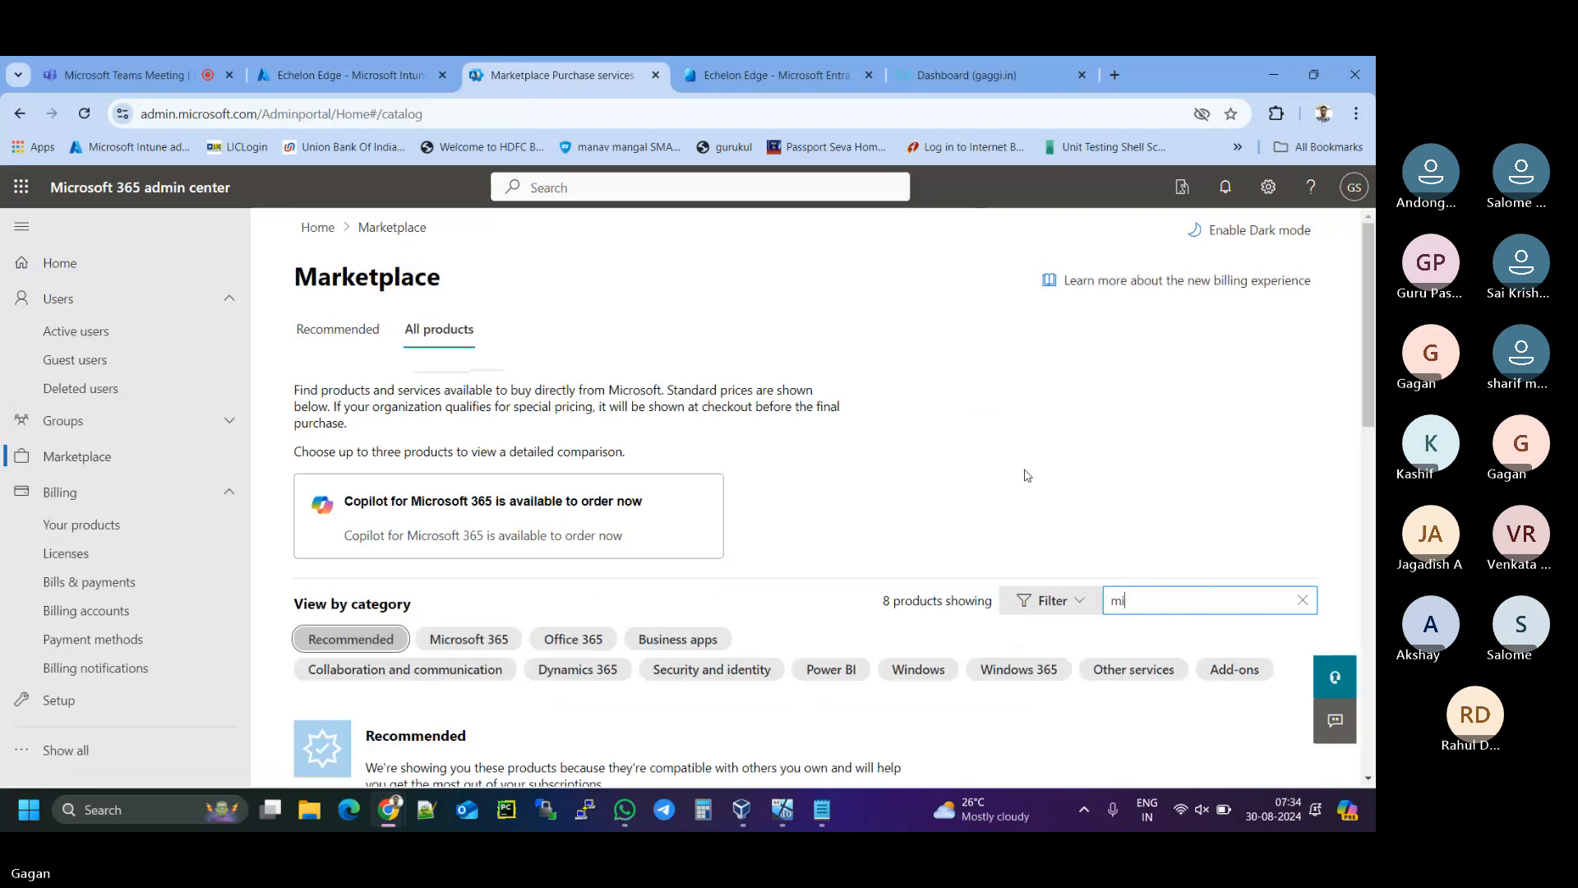
type("crosoft")
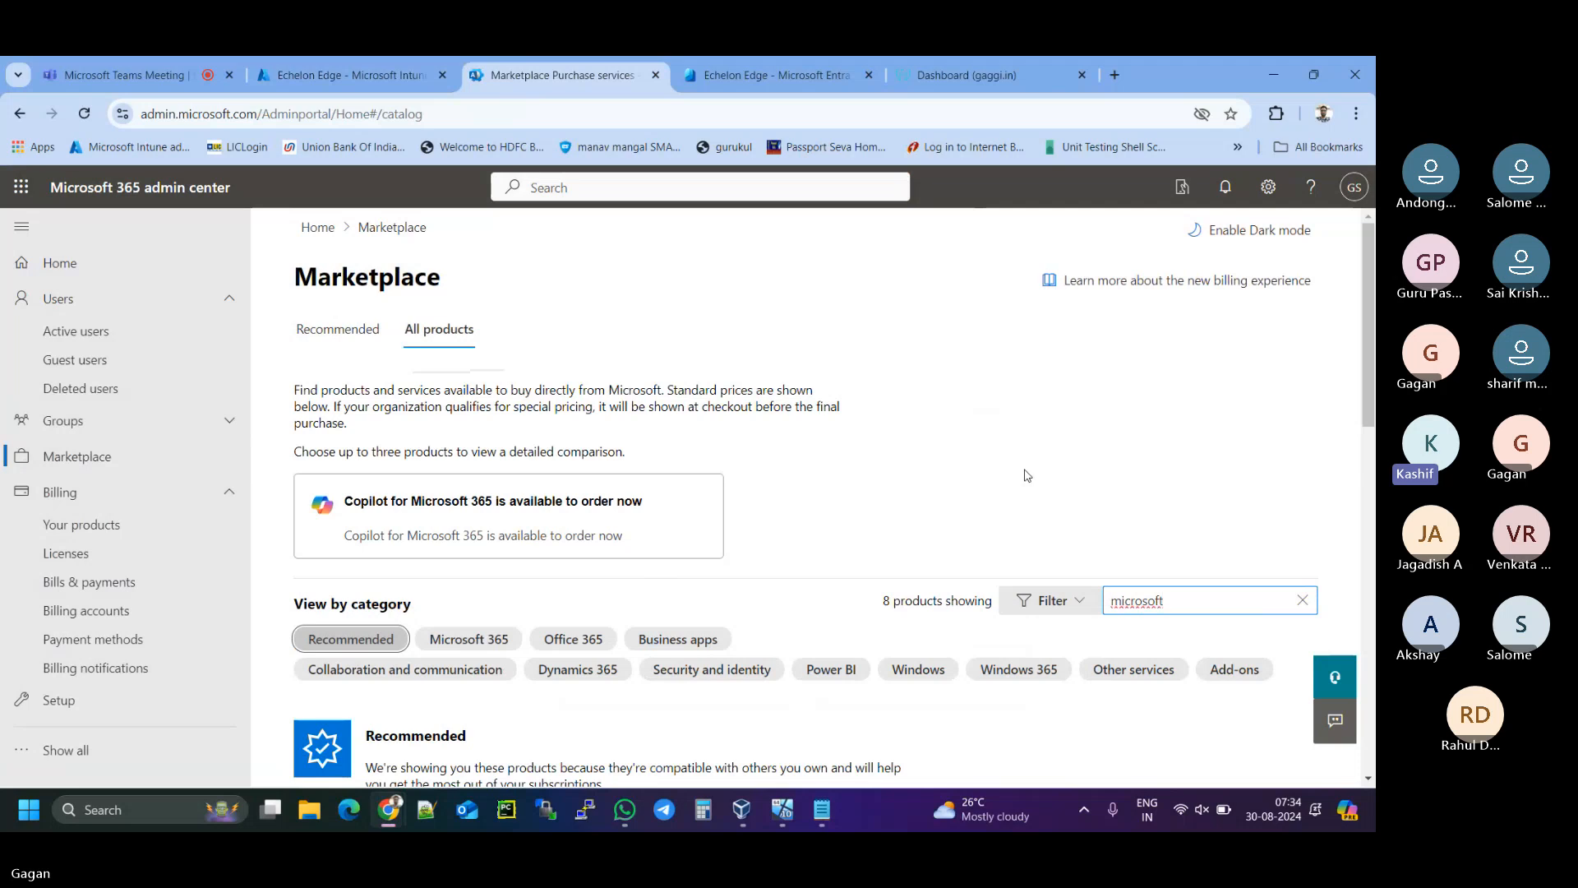
type("e")
key("BackSpace")
type("entra")
- Scroll to Security and identity and highlight Entra Permissions Management and Microsoft Entra ID P2
scroll(1027, 475, "down", 1)
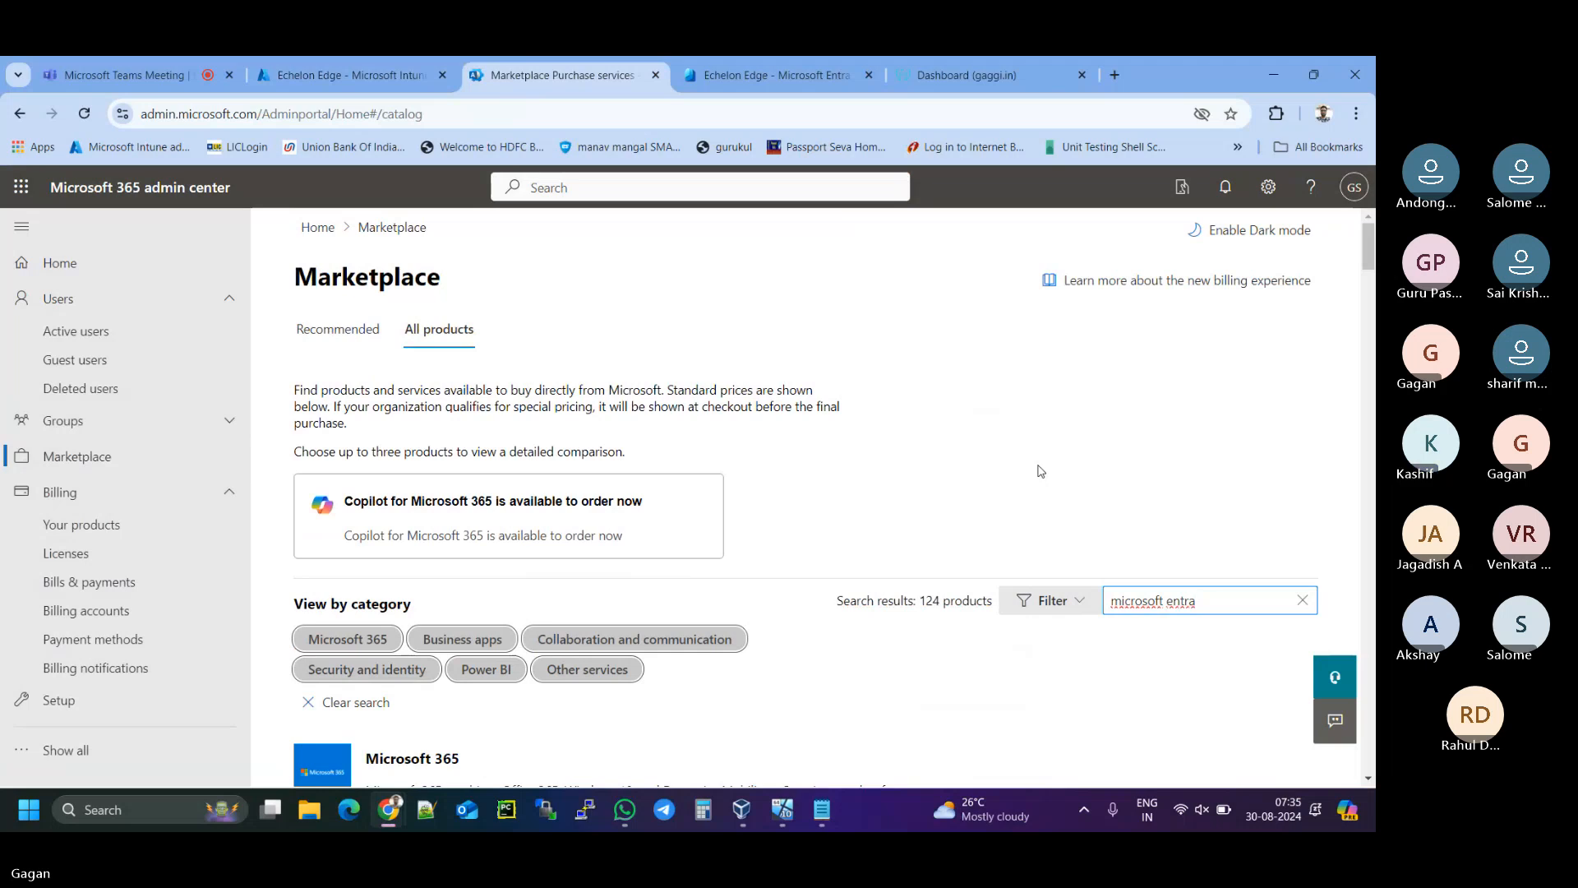
scroll(1000, 448, "down", 5)
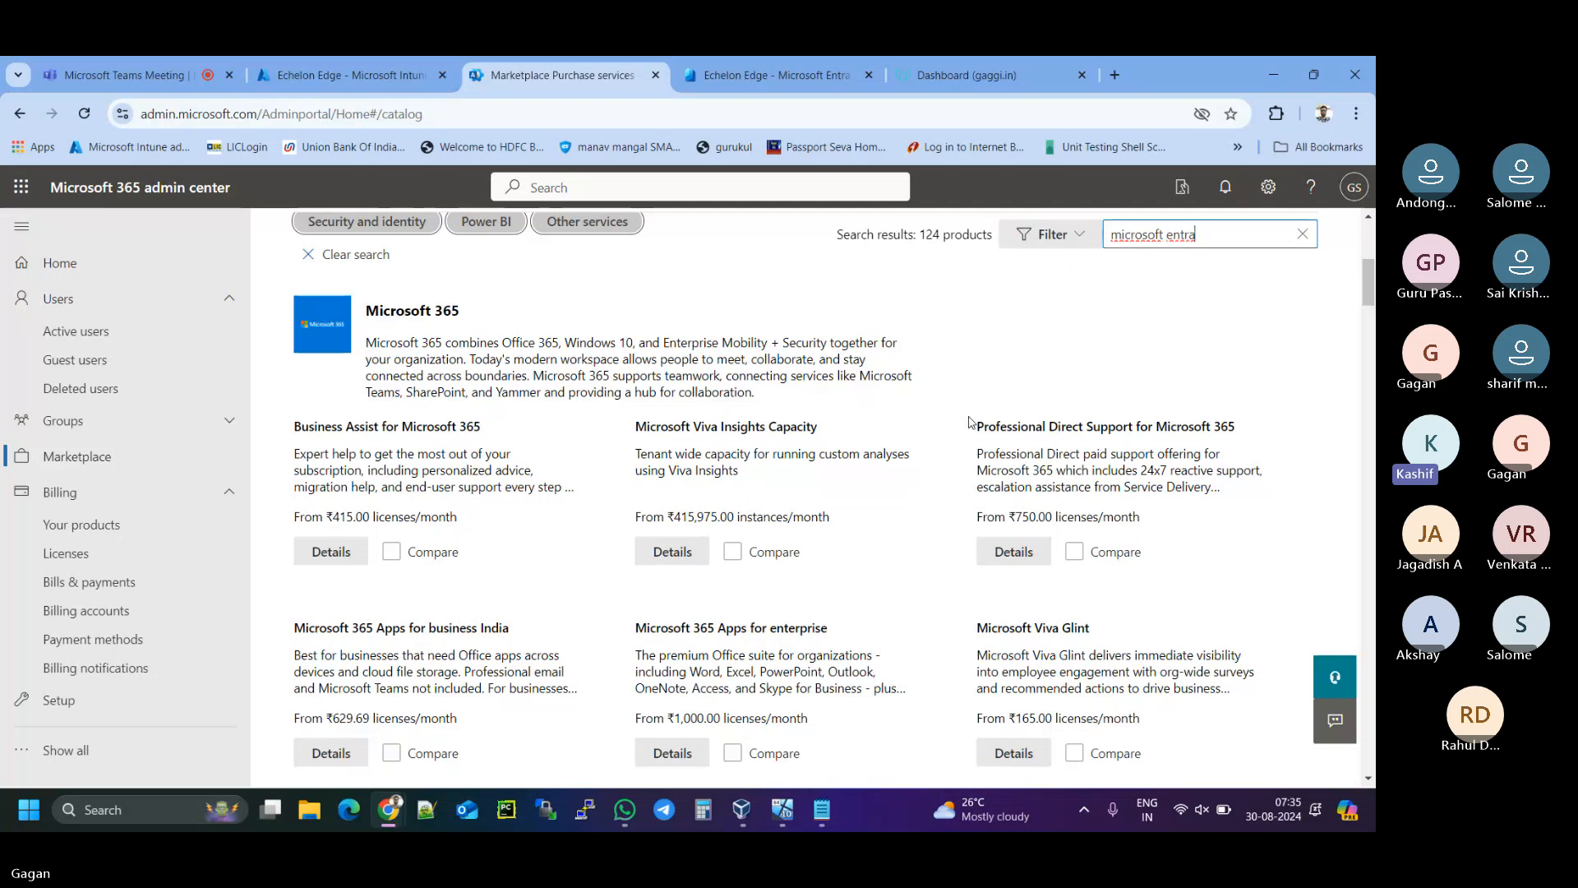
scroll(969, 422, "down", 3)
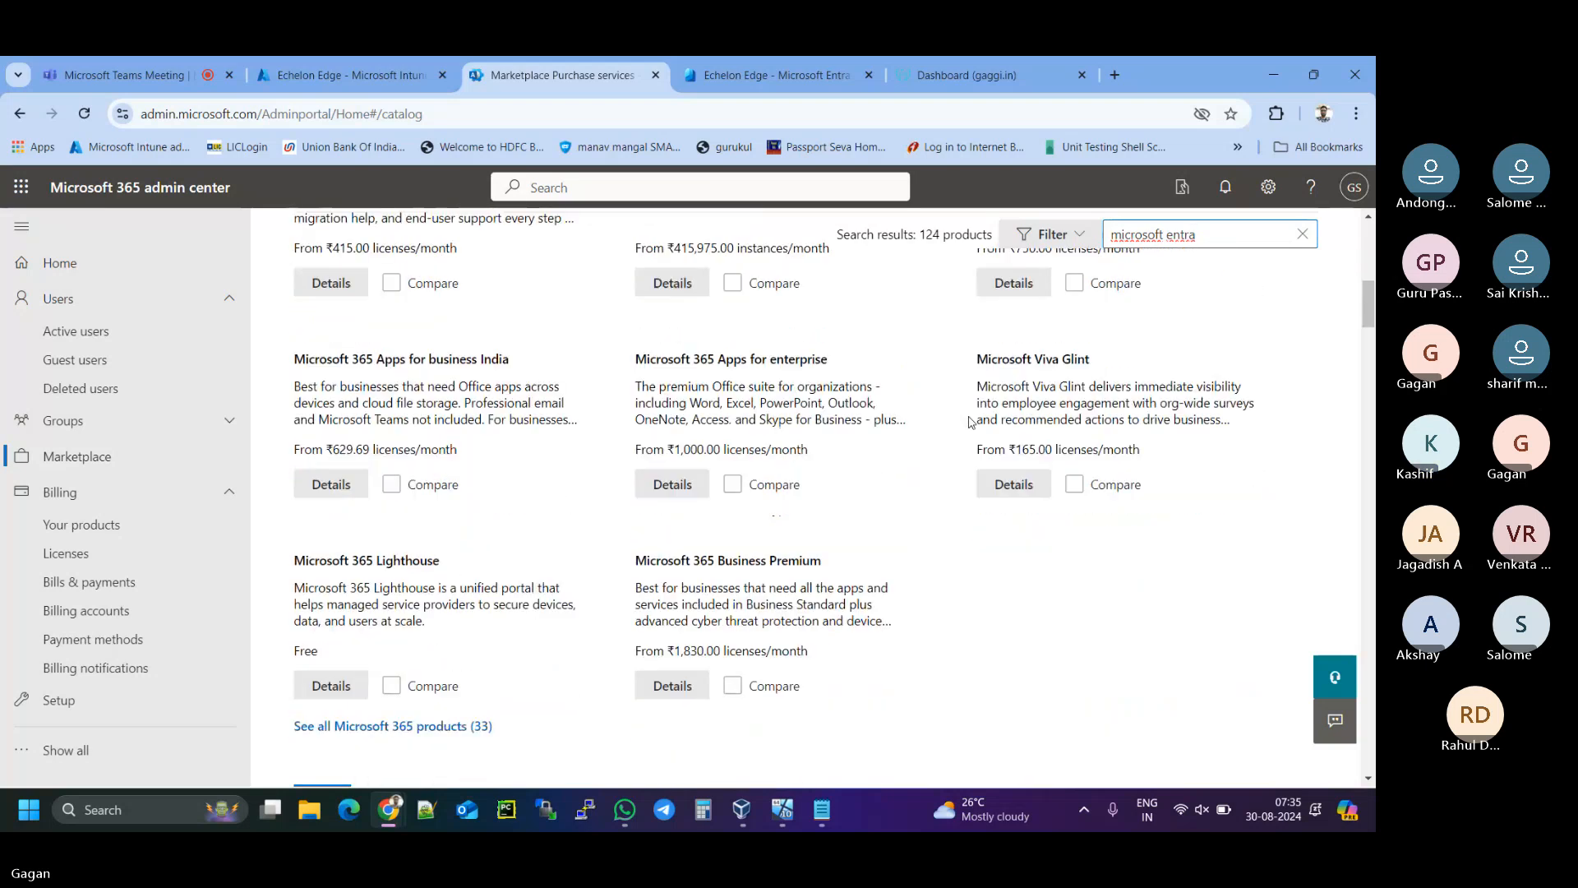
scroll(970, 423, "down", 1)
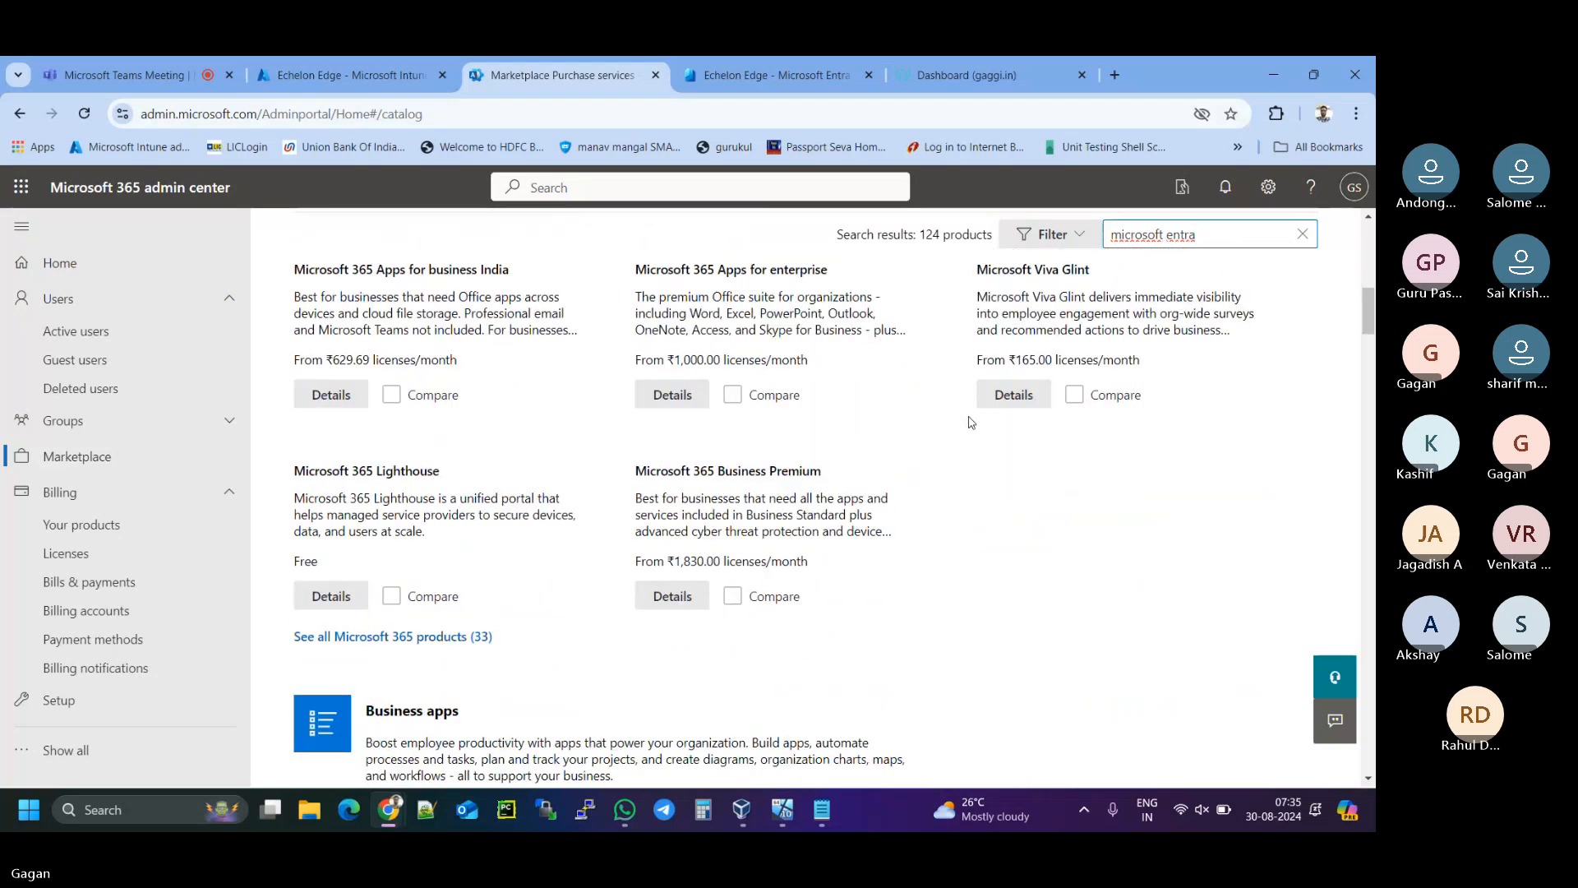
scroll(969, 422, "down", 1)
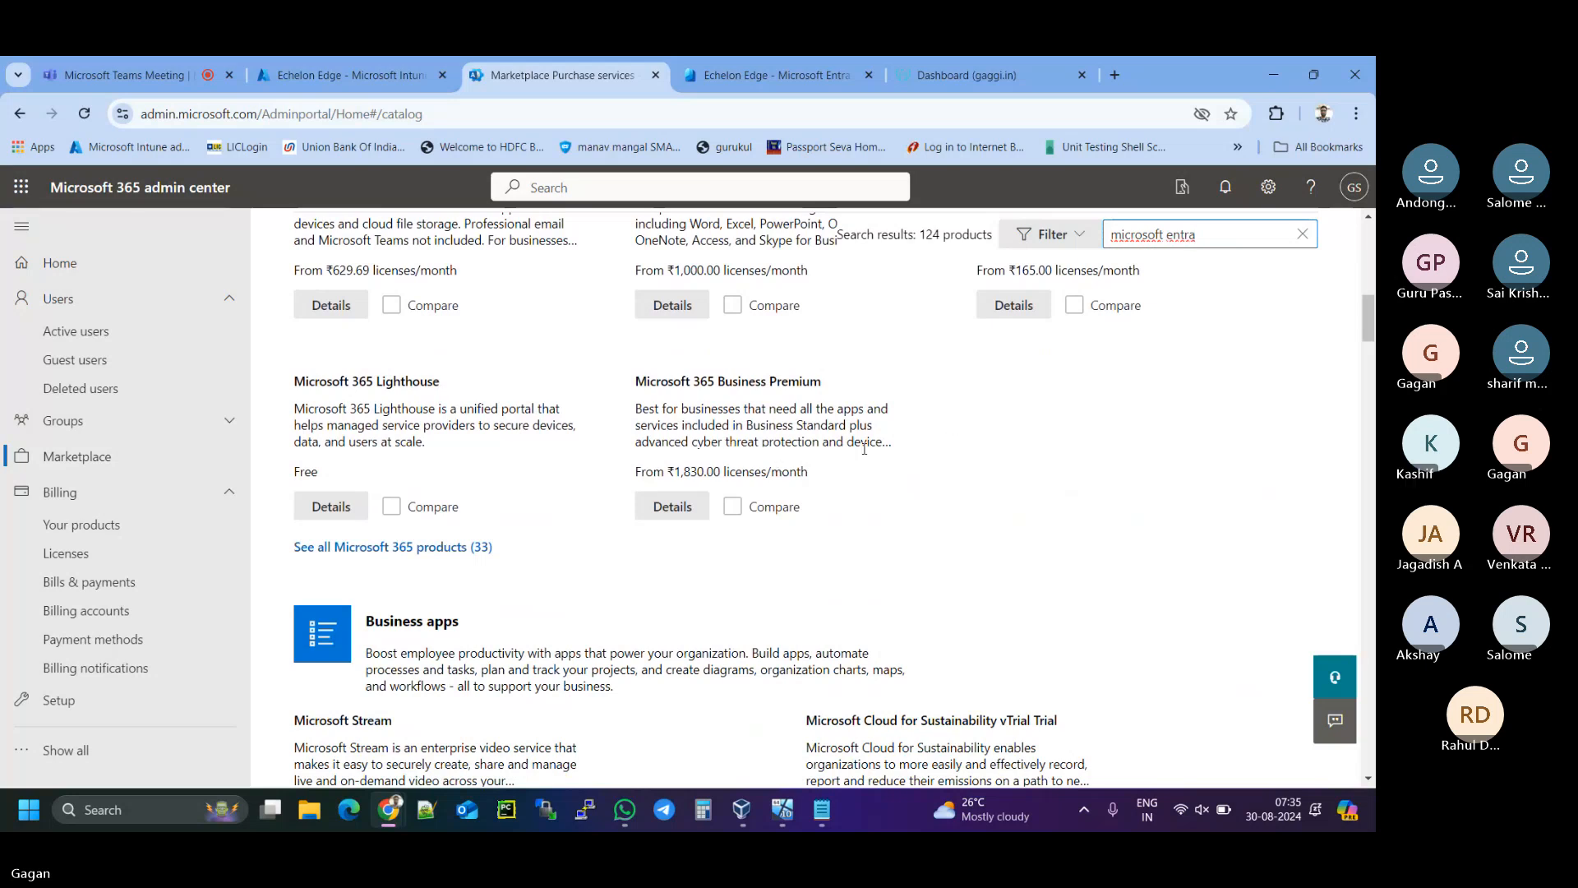
scroll(864, 448, "down", 1)
scroll(864, 448, "down", 2)
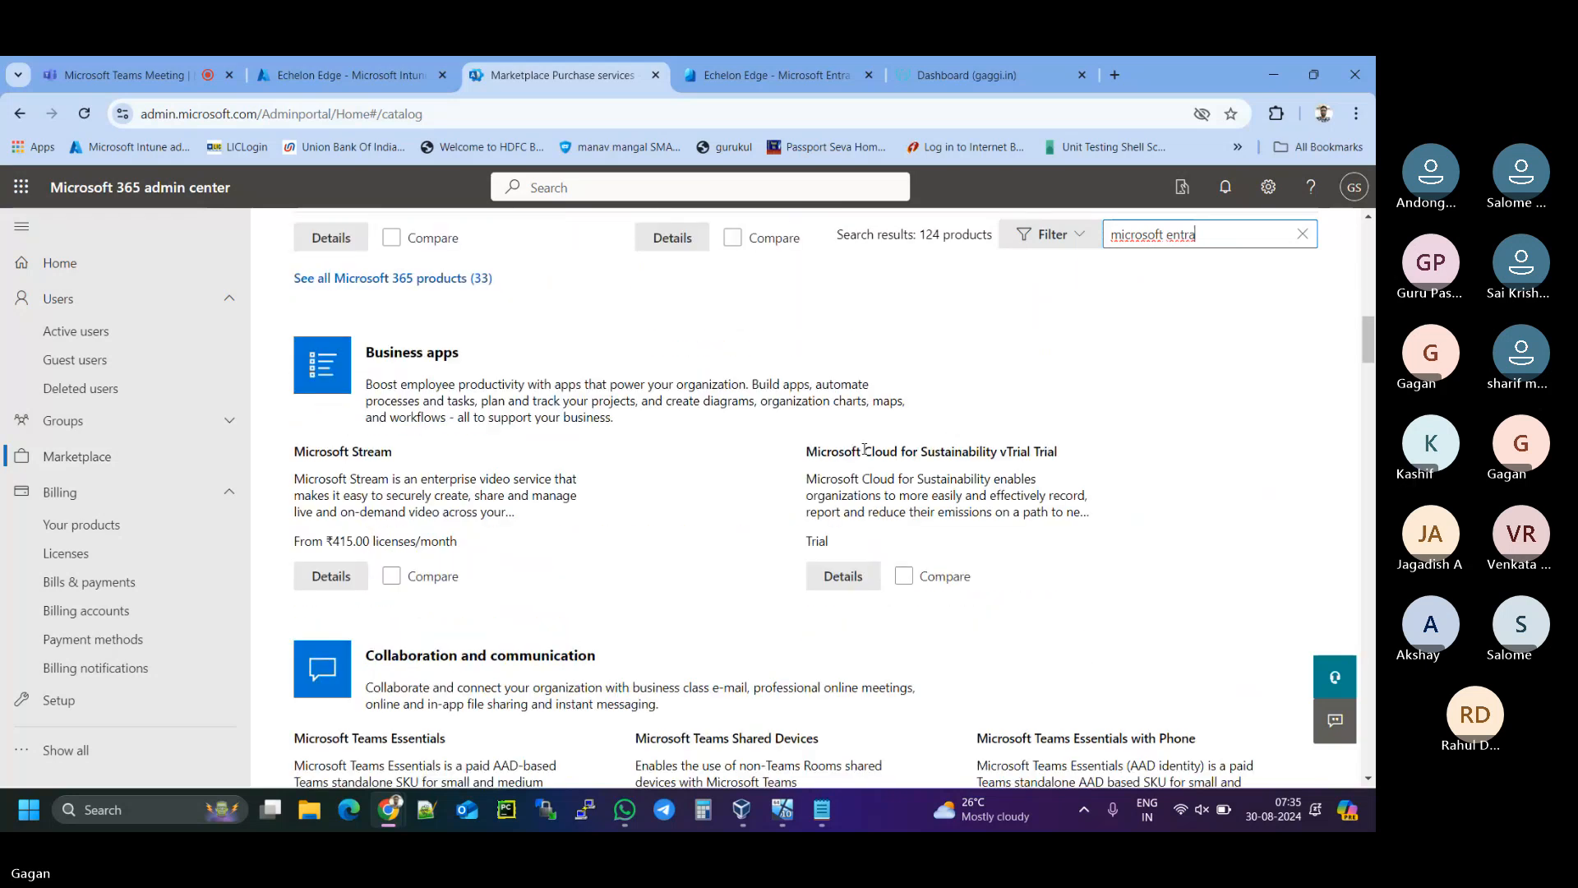
scroll(865, 448, "down", 1)
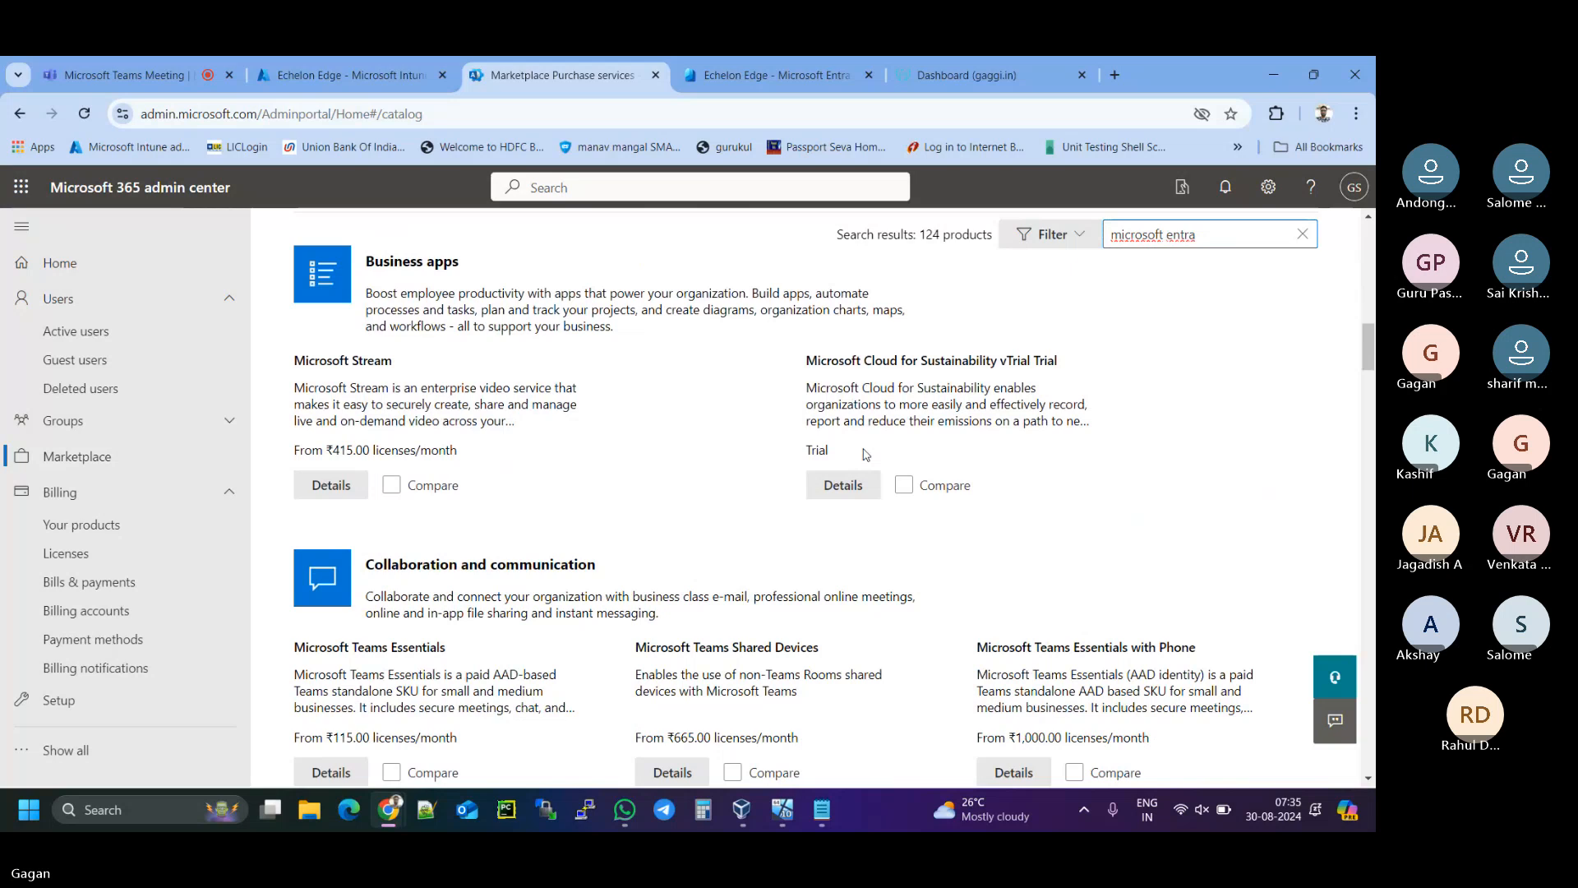
scroll(865, 455, "down", 3)
scroll(865, 454, "up", 1)
scroll(865, 455, "down", 1)
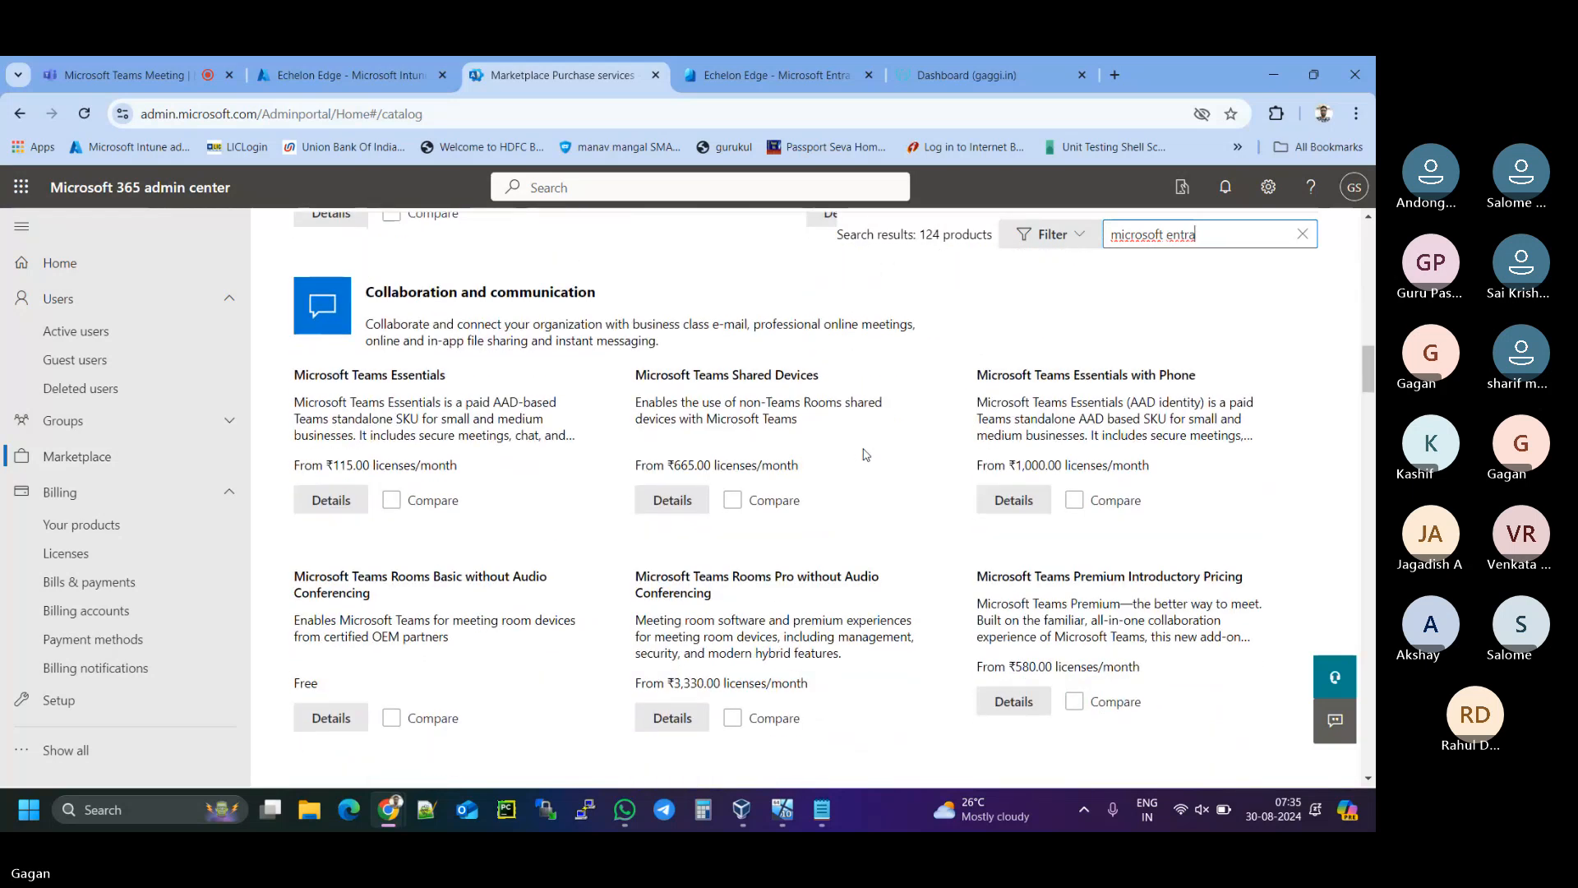
scroll(865, 455, "down", 1)
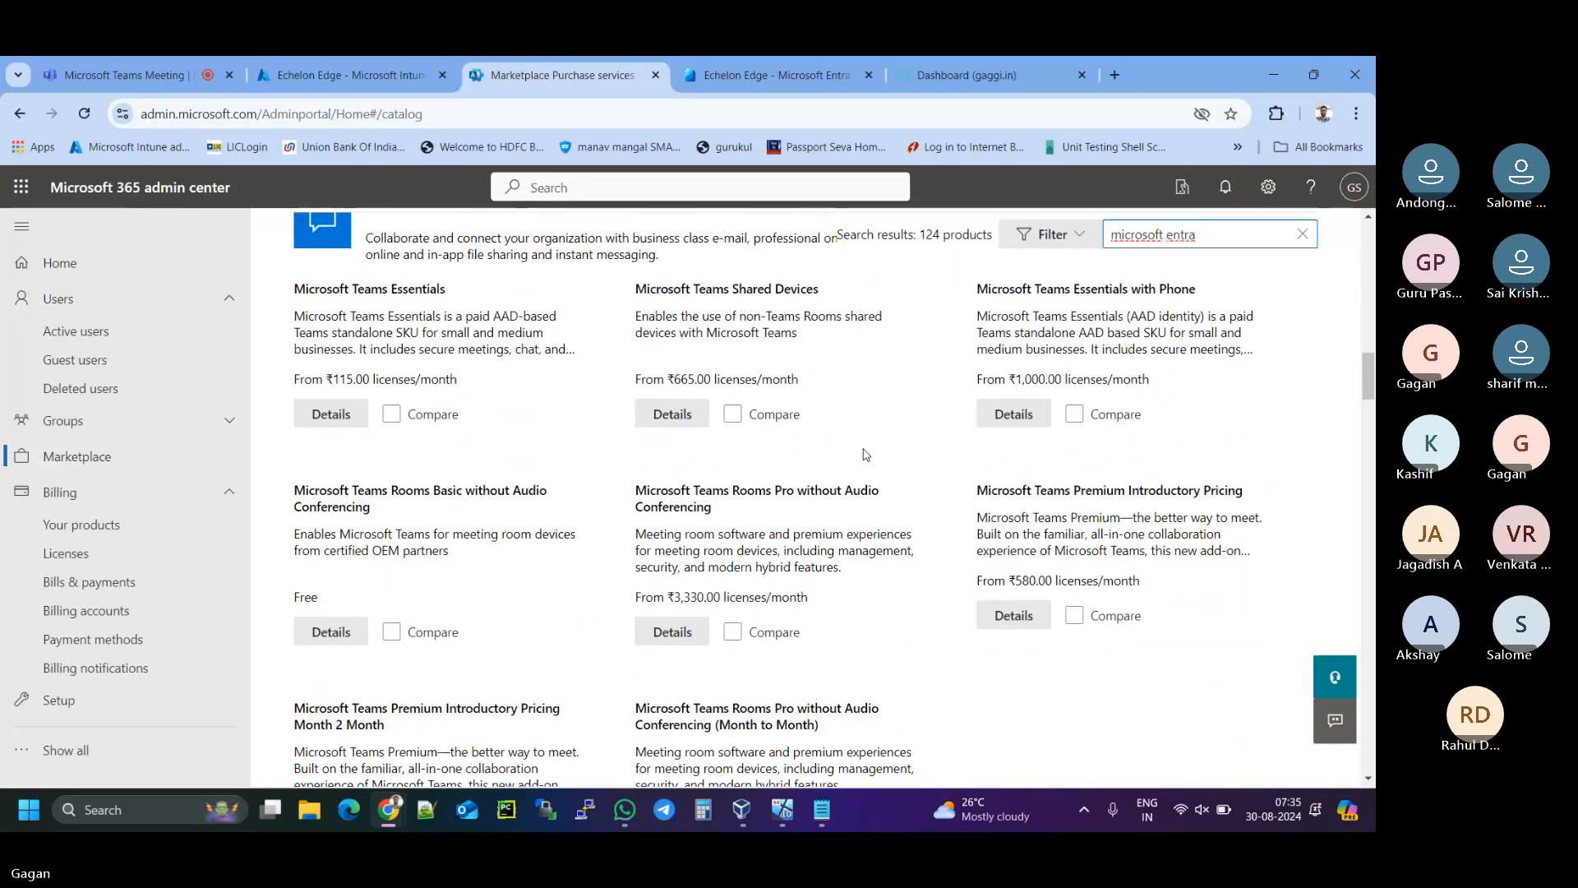
scroll(866, 455, "down", 2)
scroll(865, 455, "down", 3)
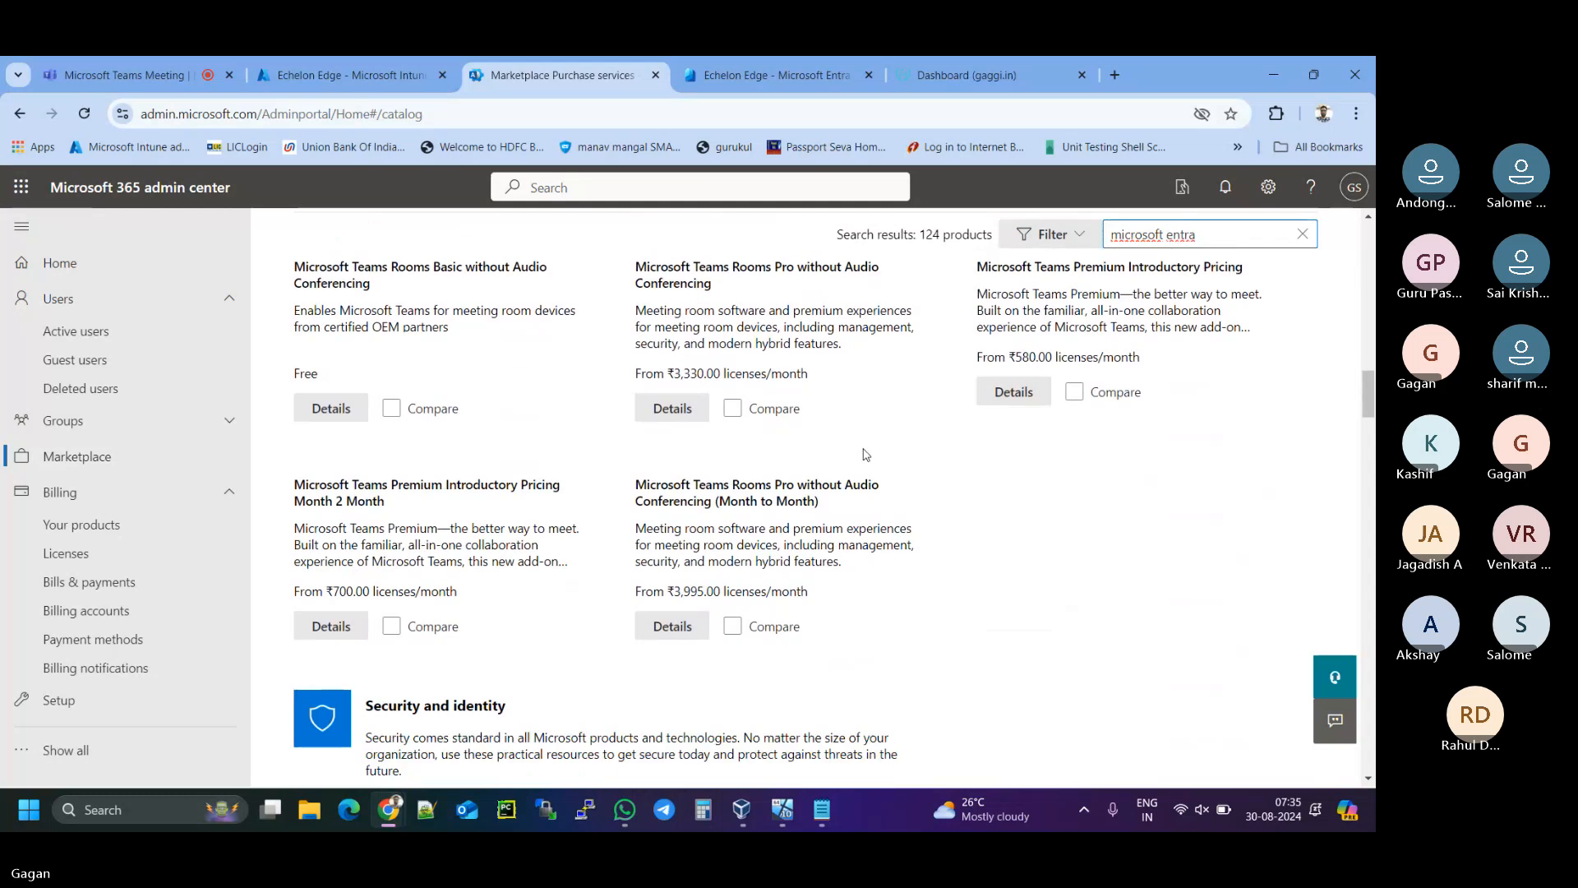
scroll(864, 448, "down", 2)
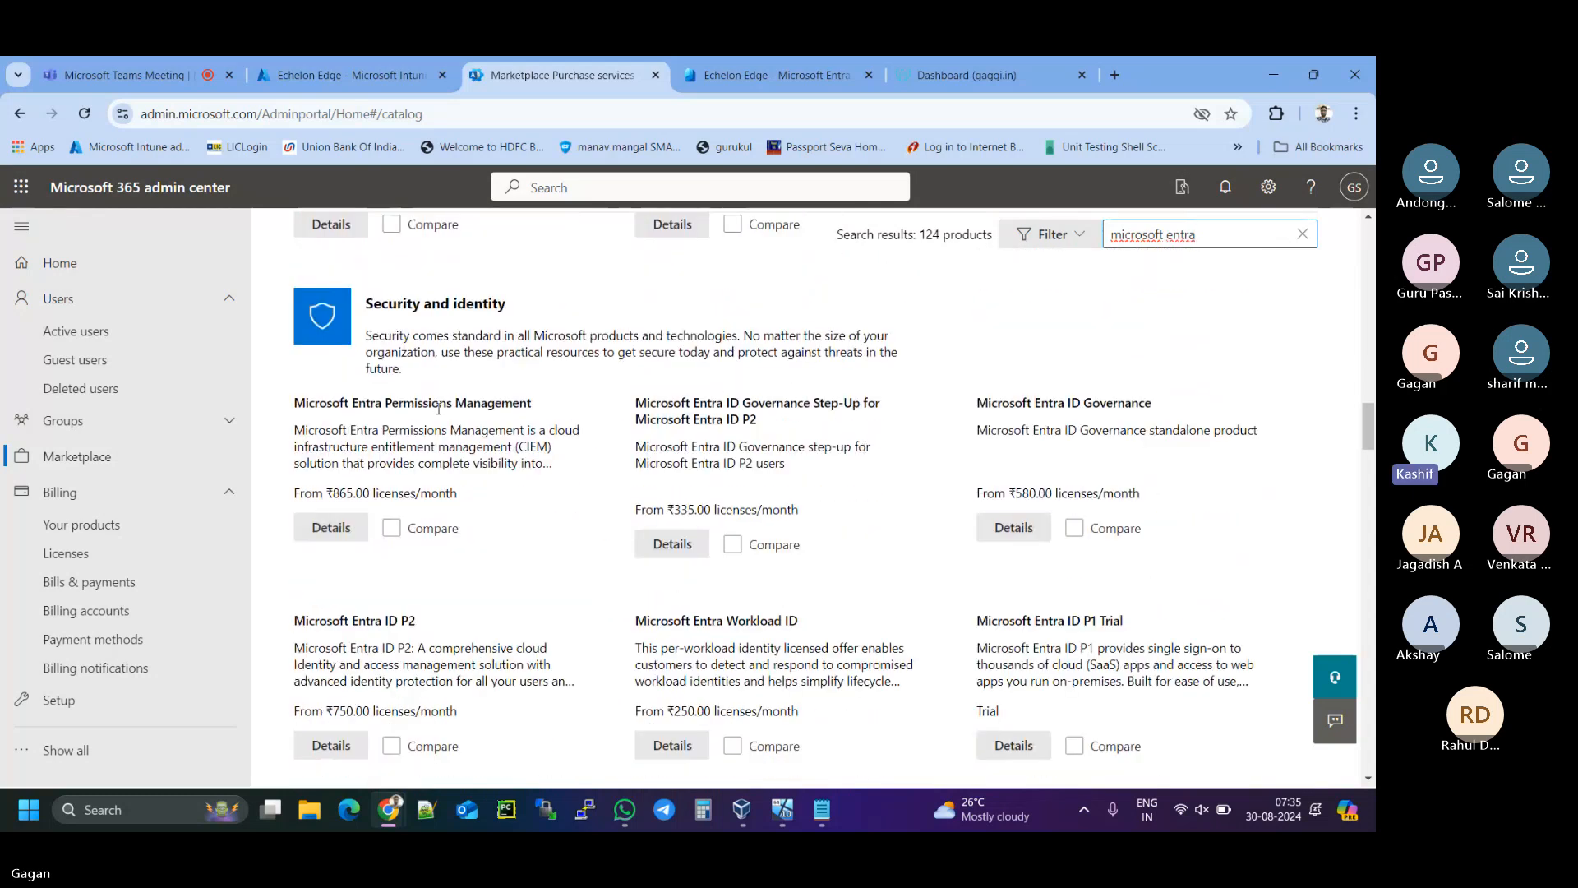
left_click_drag(338, 403, 481, 404)
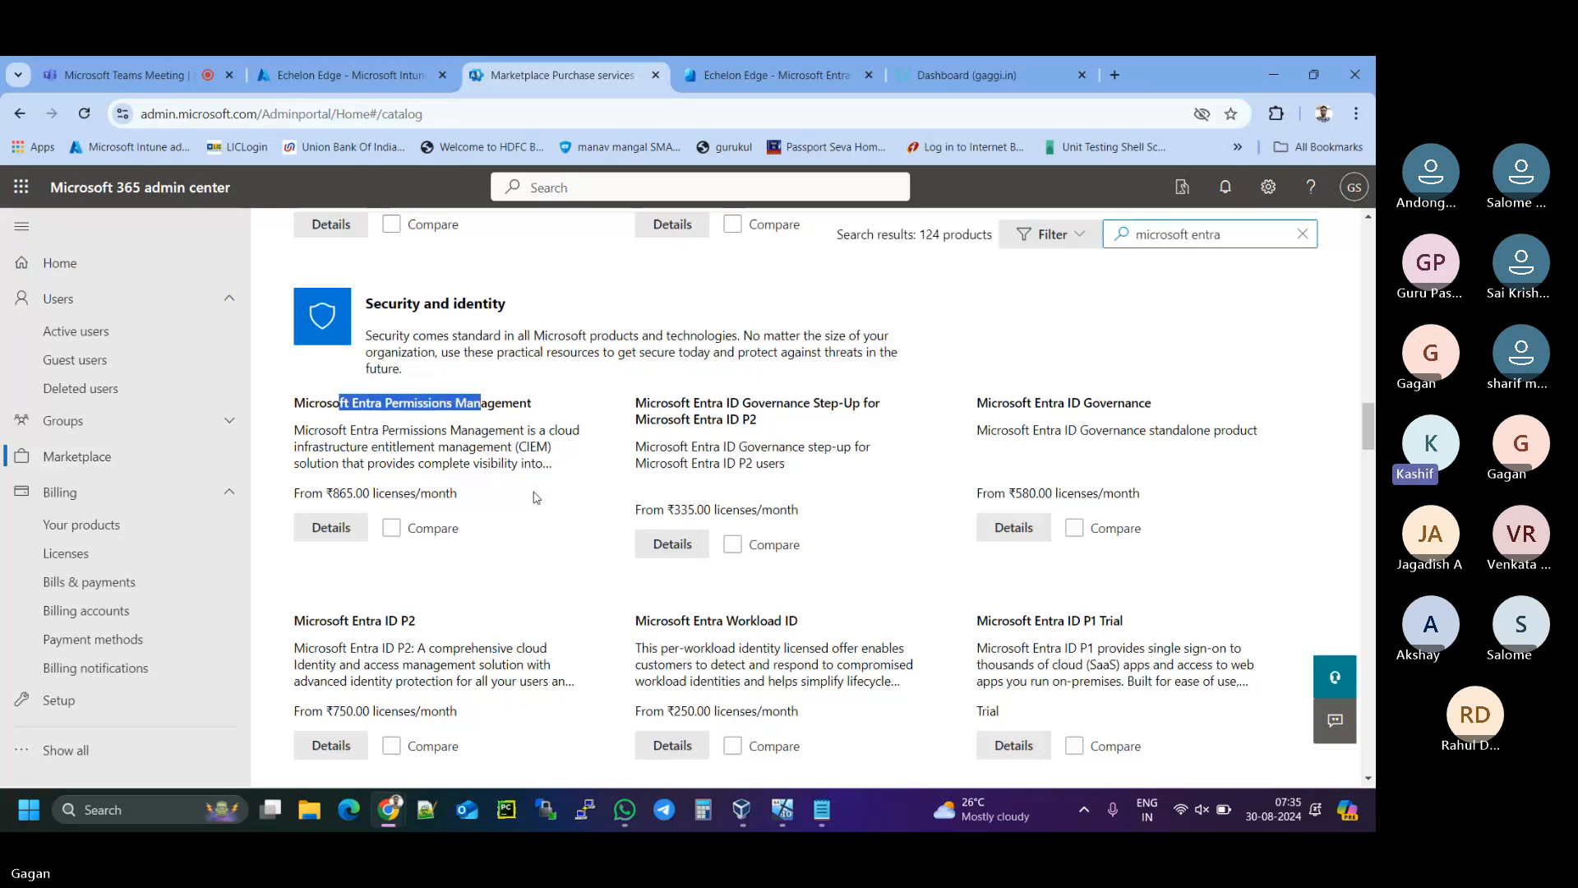
left_click_drag(353, 621, 413, 620)
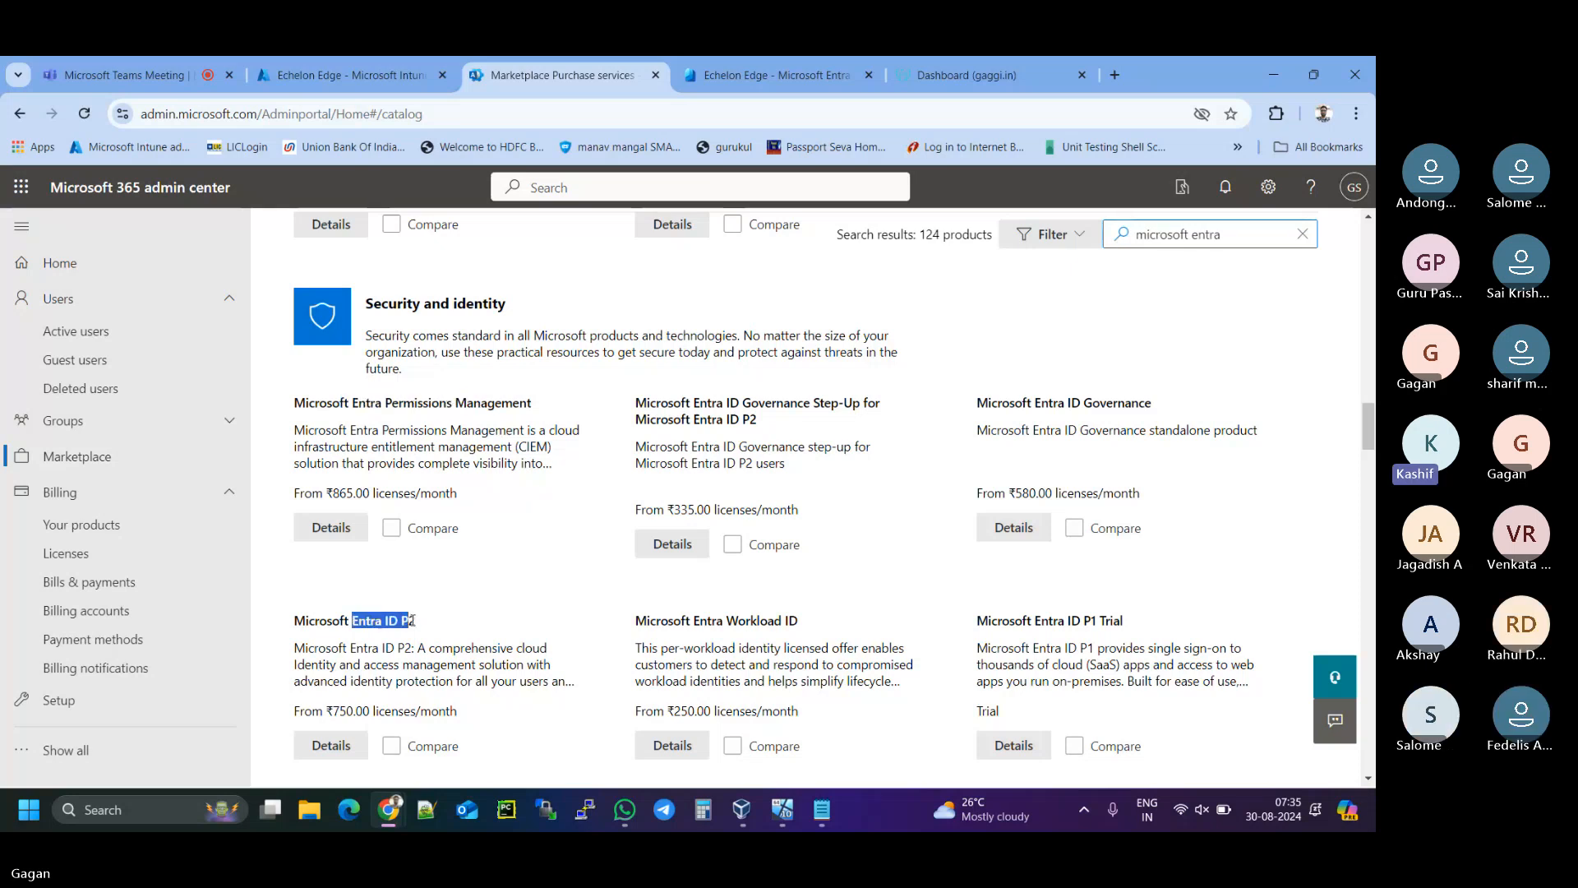
left_click_drag(294, 403, 502, 402)
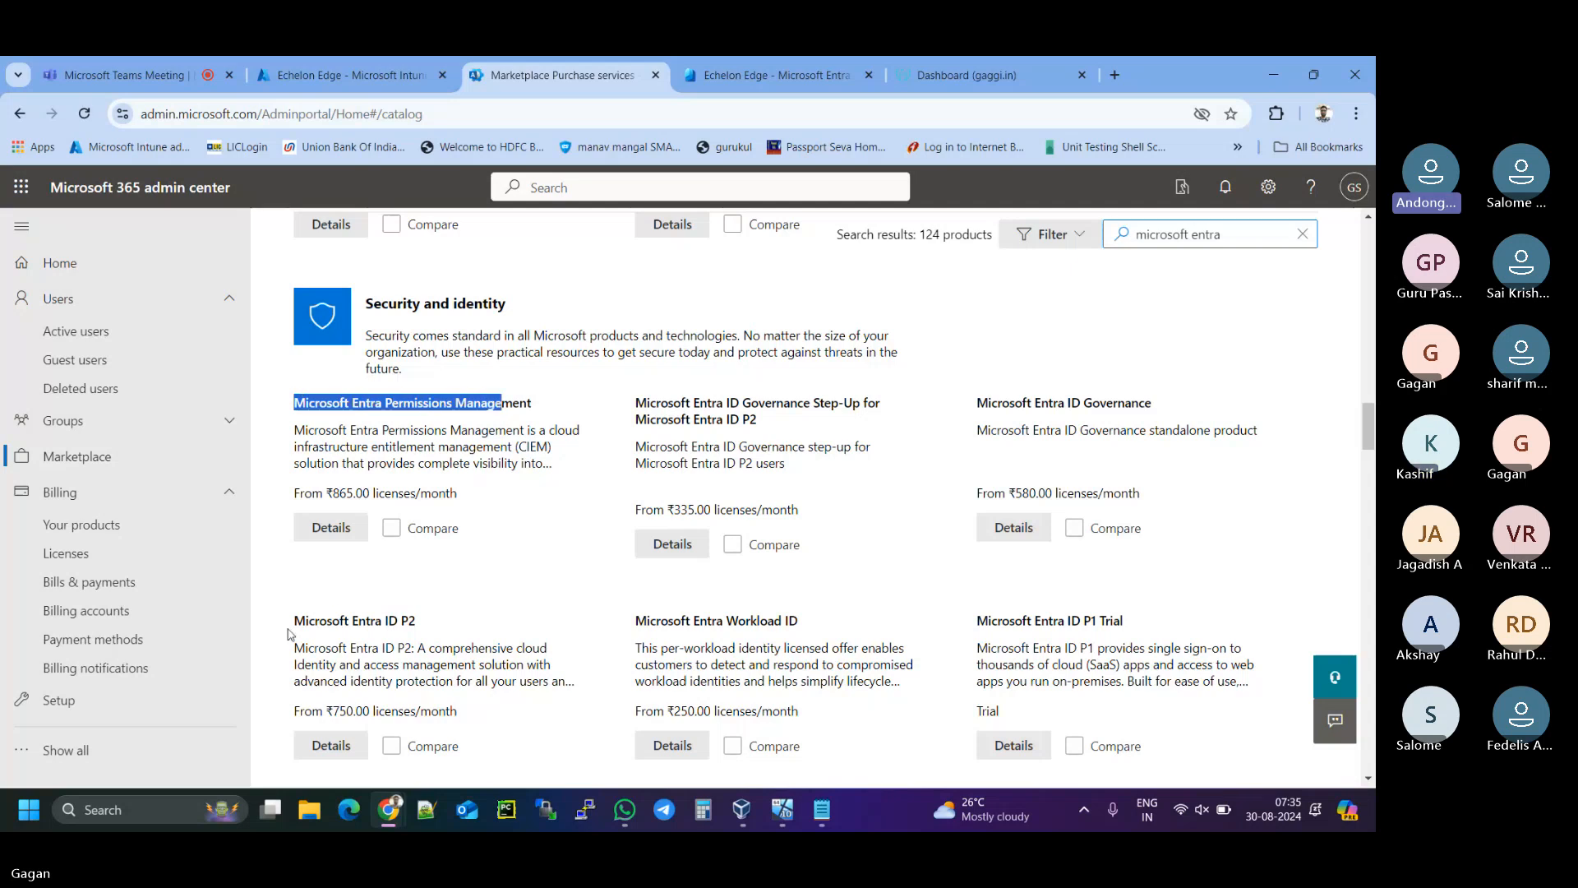
left_click_drag(293, 620, 423, 624)
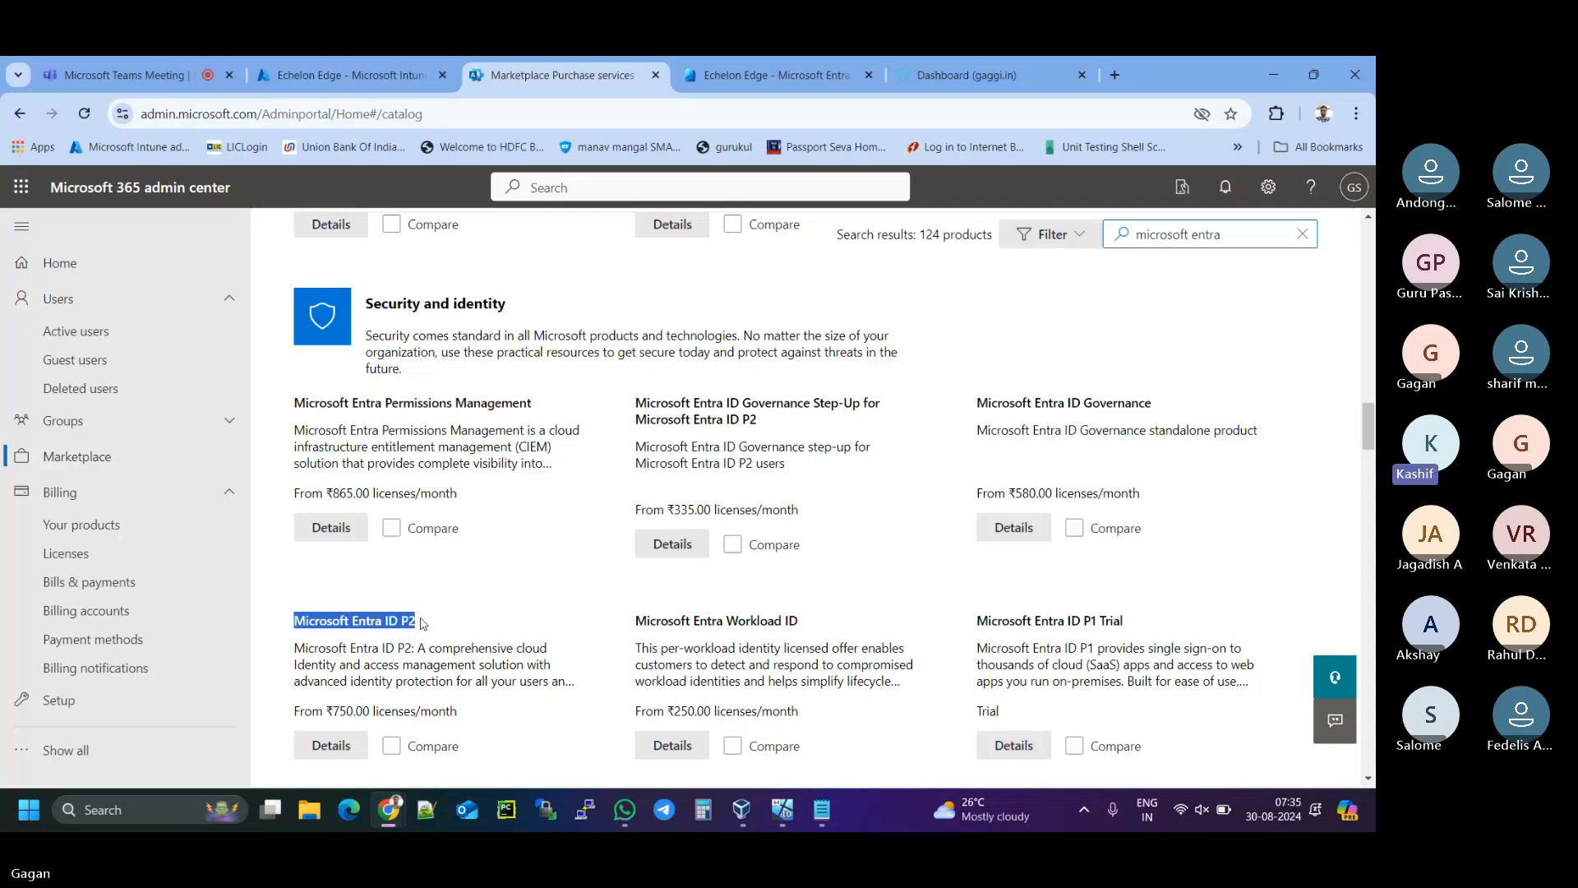
scroll(473, 629, "down", 2)
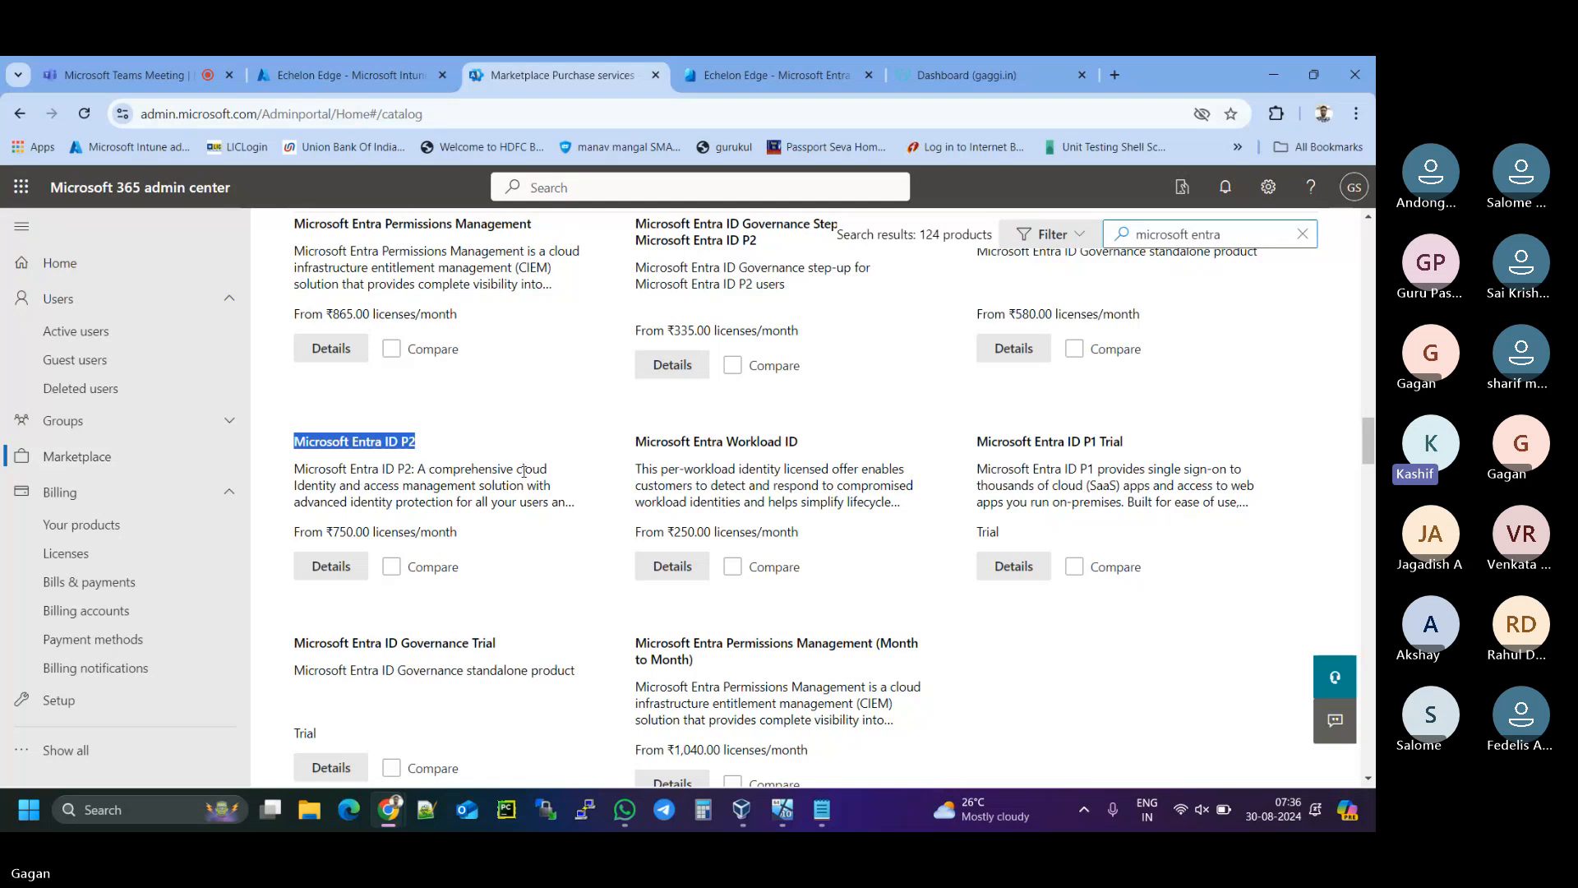
- In Intune, go to Devices > Enrollment > Automatic Enrollment, skipping the tour
left_click(355, 74)
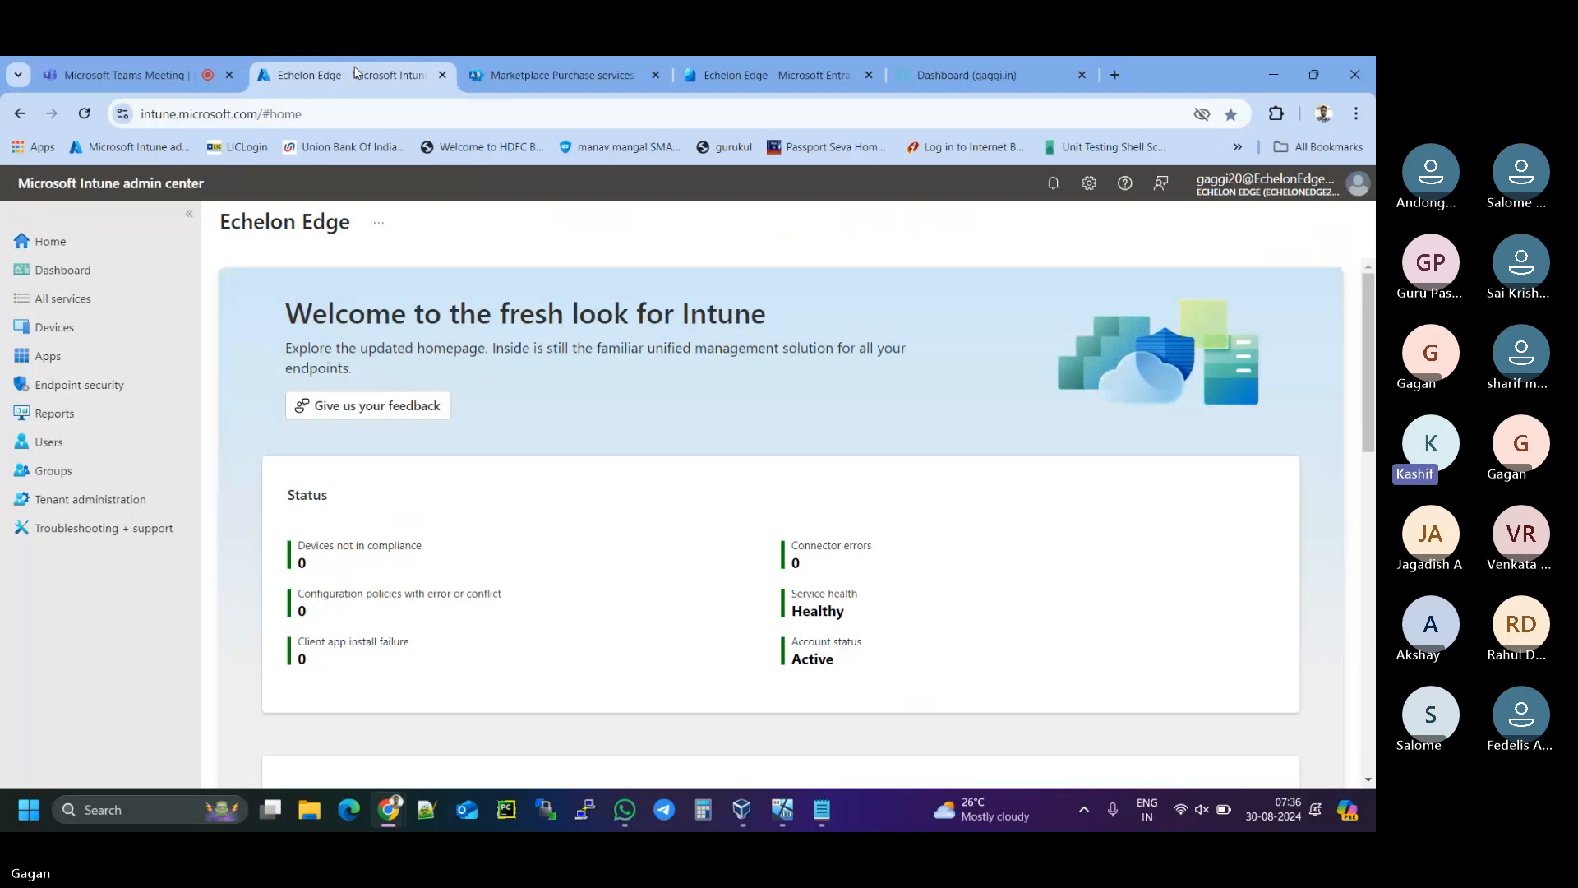
left_click(62, 333)
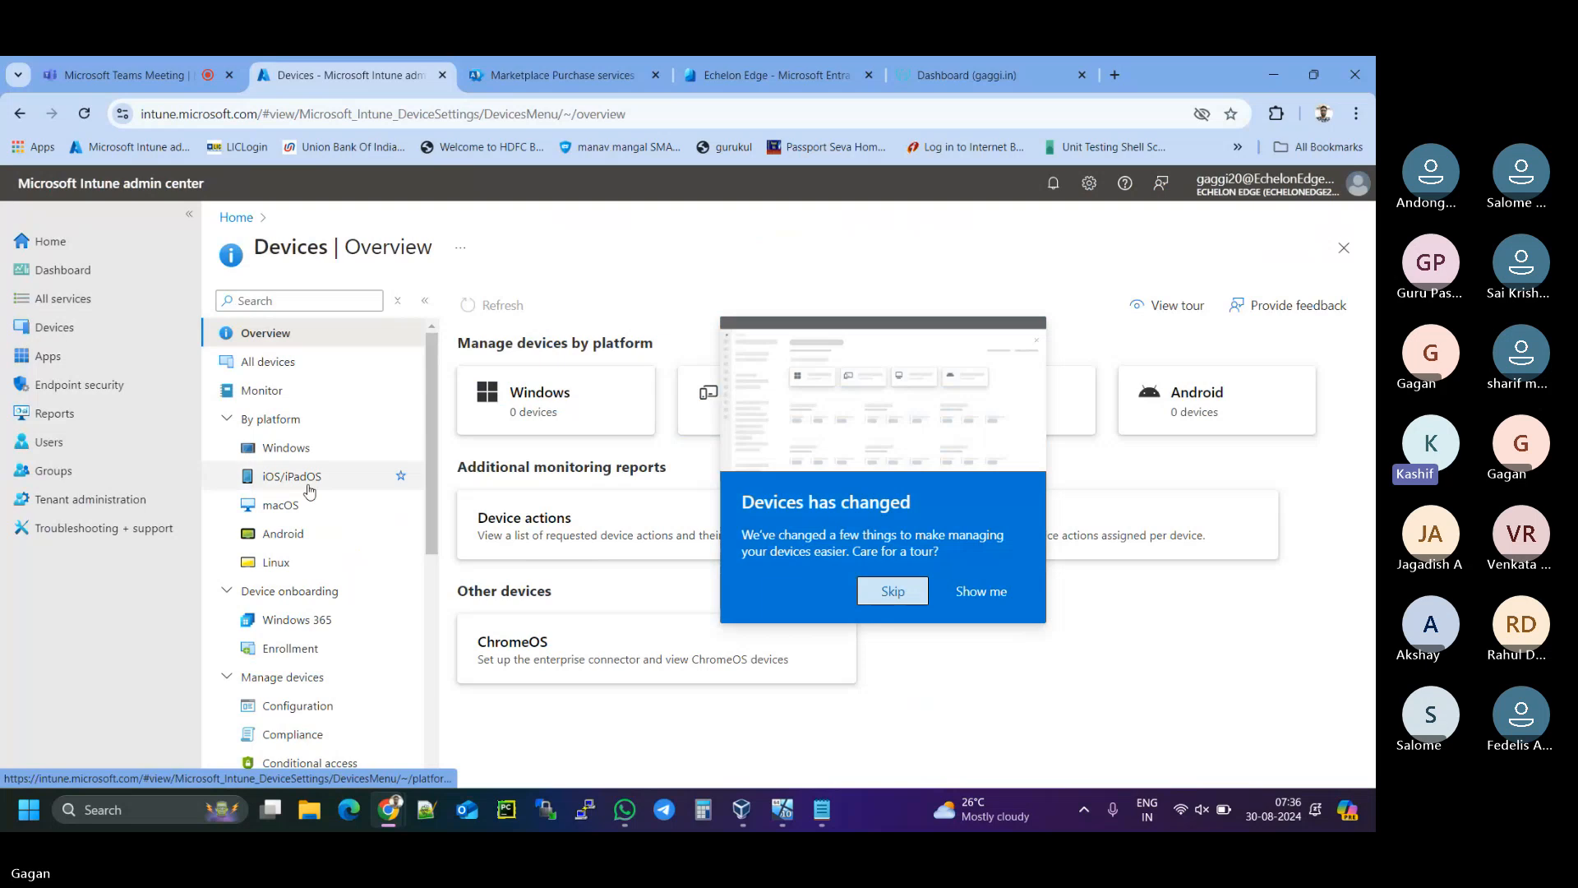
left_click(888, 587)
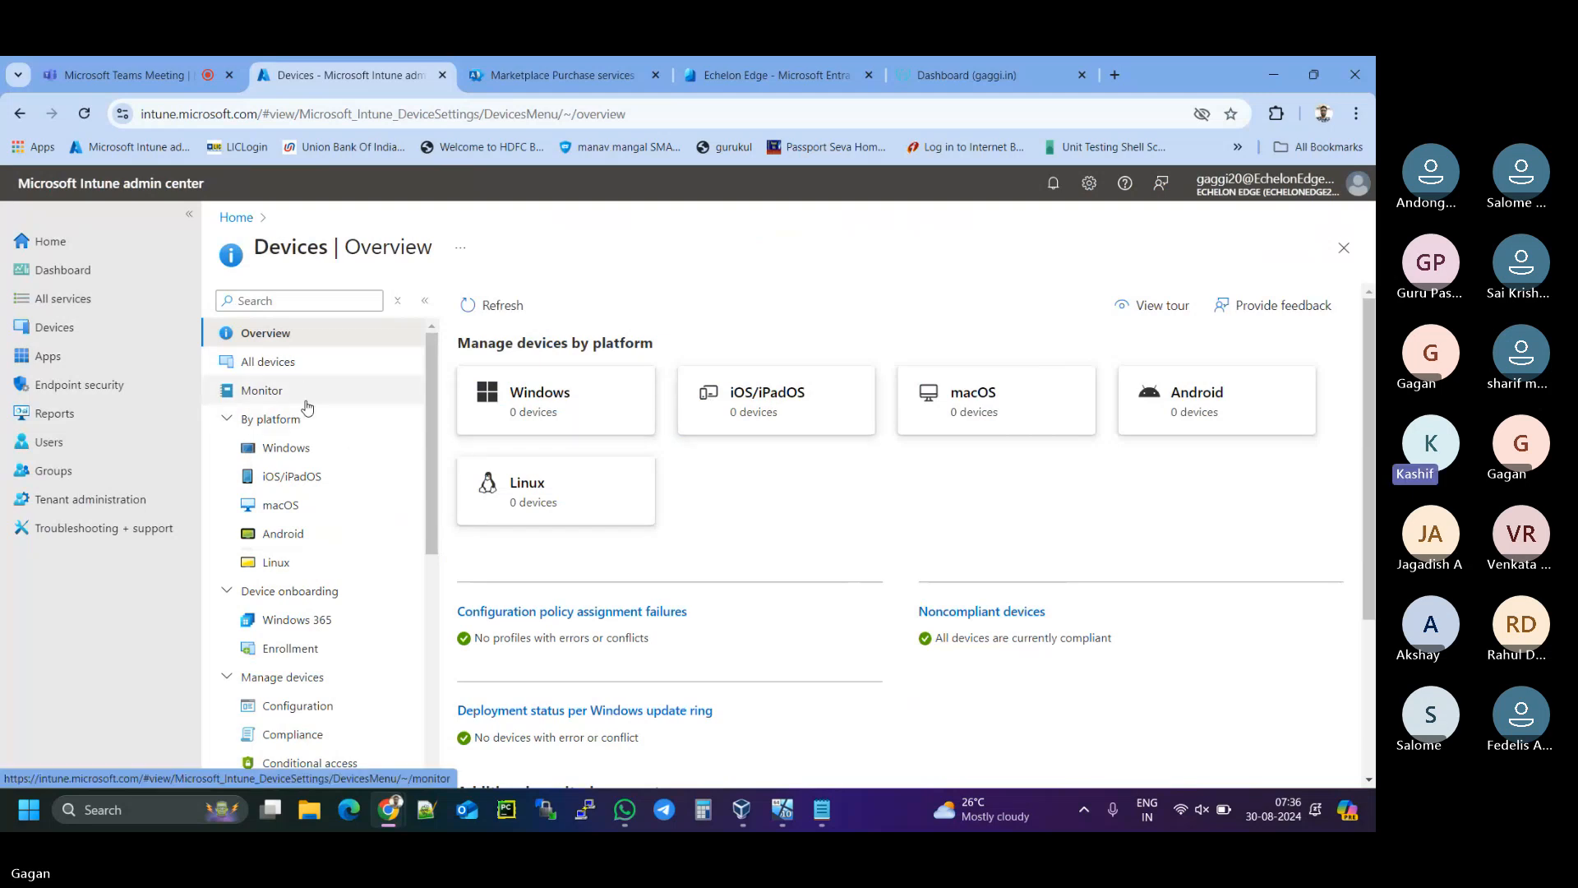
left_click(295, 659)
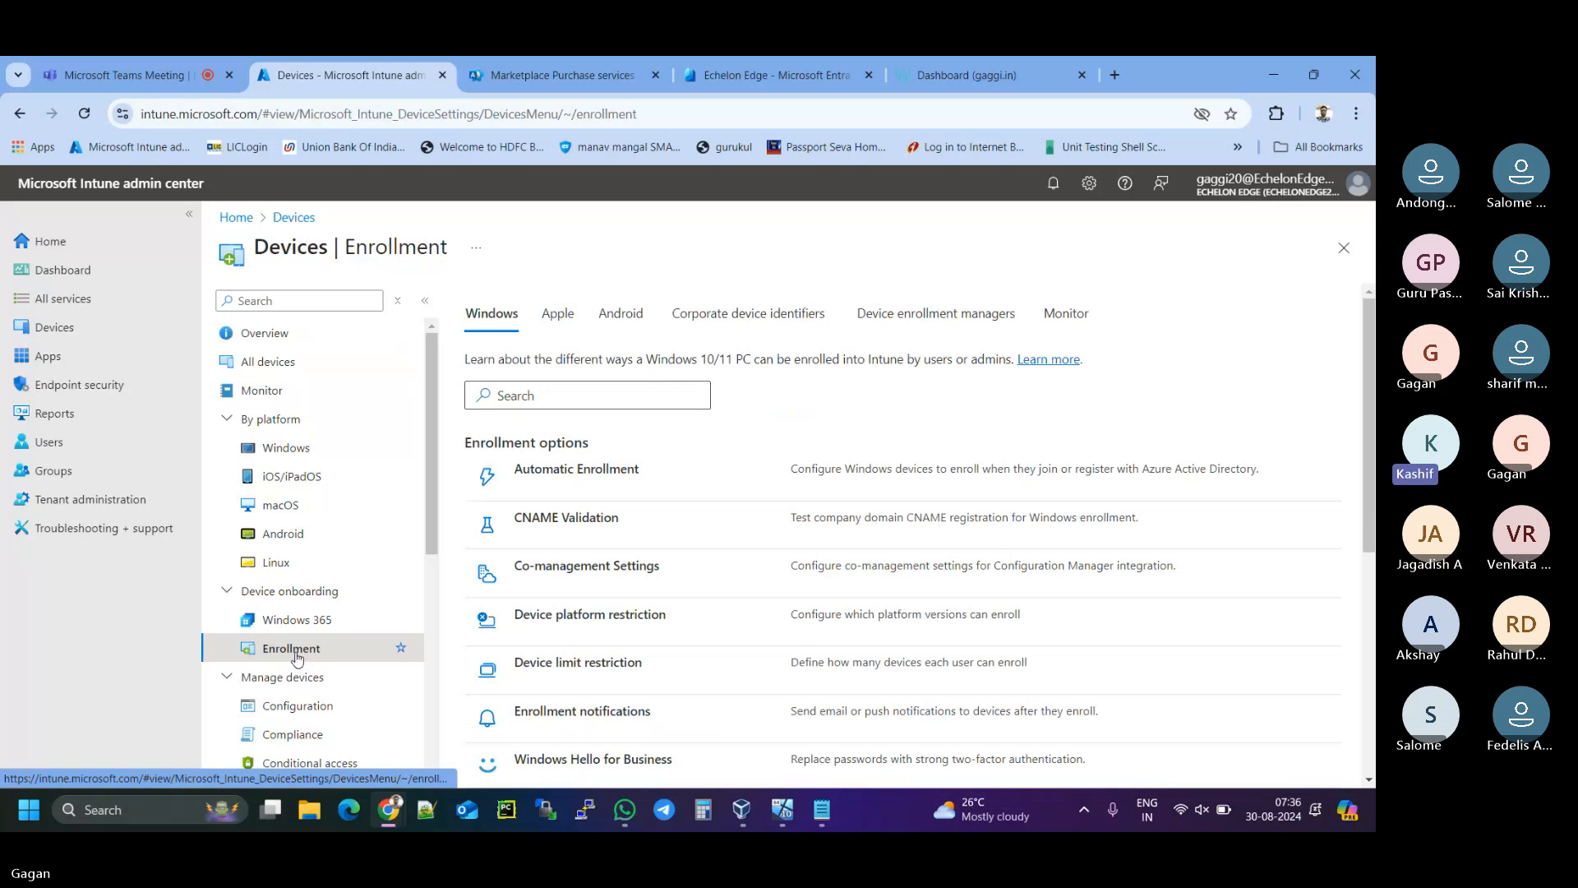
left_click(548, 480)
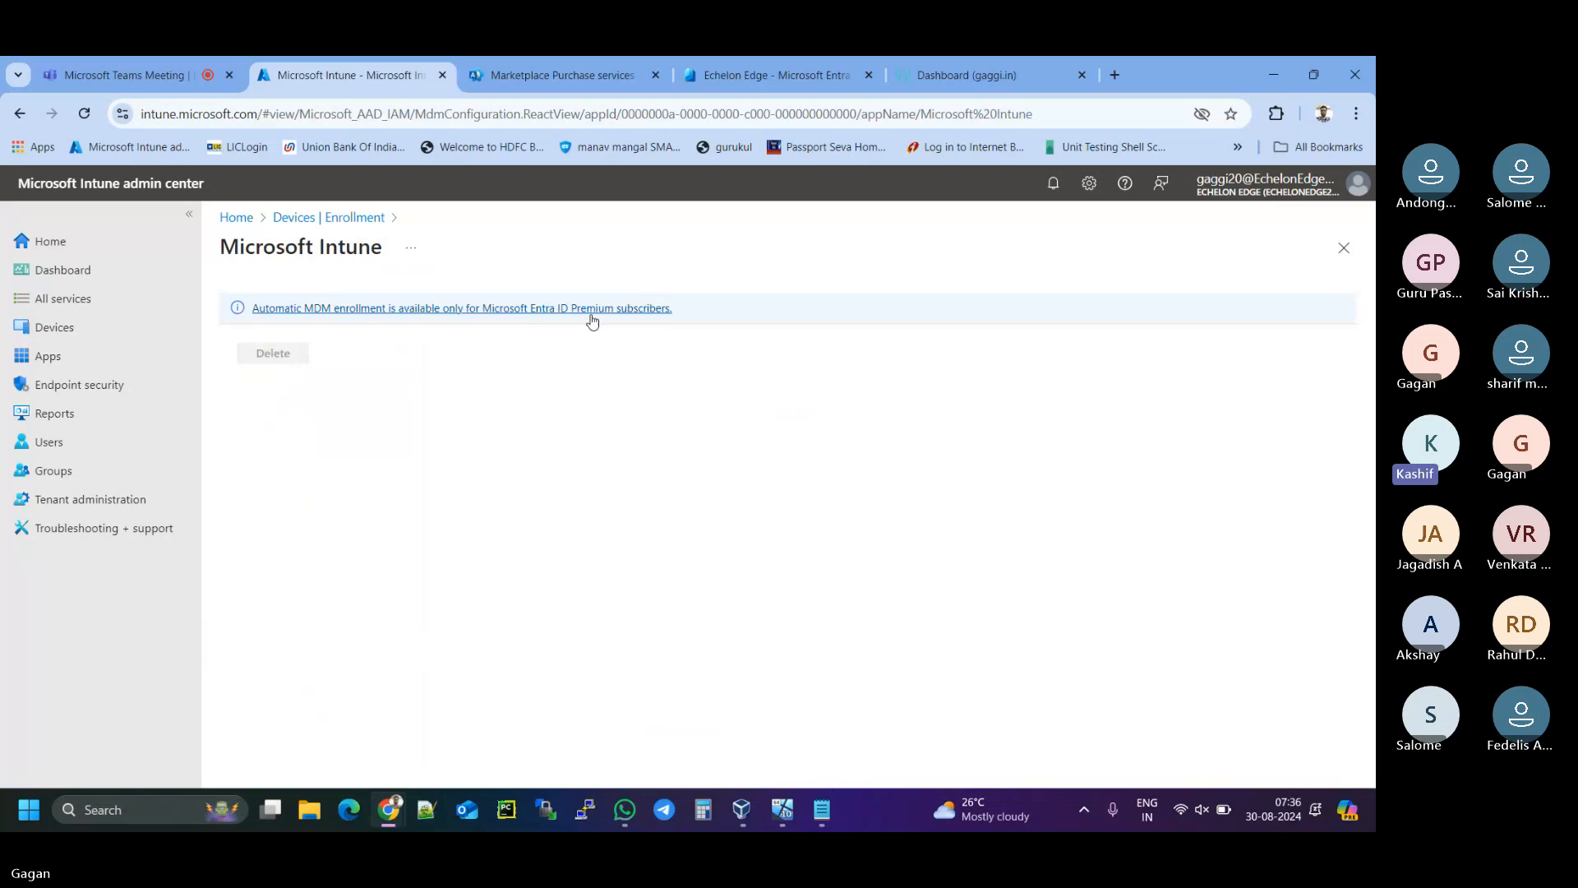
- Open the Activate plans list and highlight the Microsoft Entra ID P2 plan
left_click(642, 313)
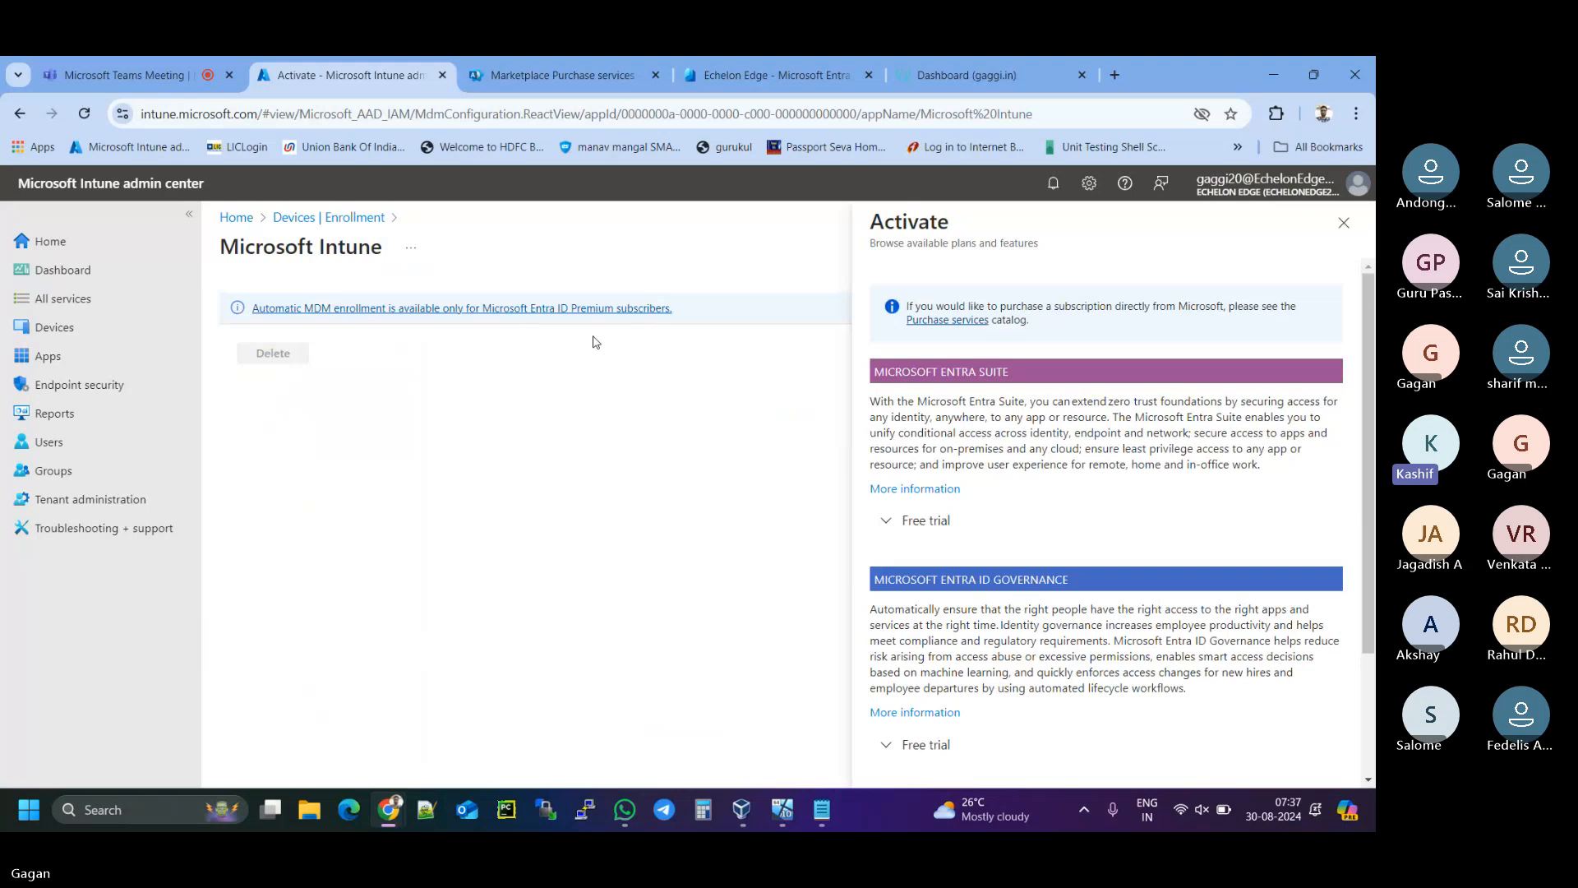
scroll(1036, 444, "down", 2)
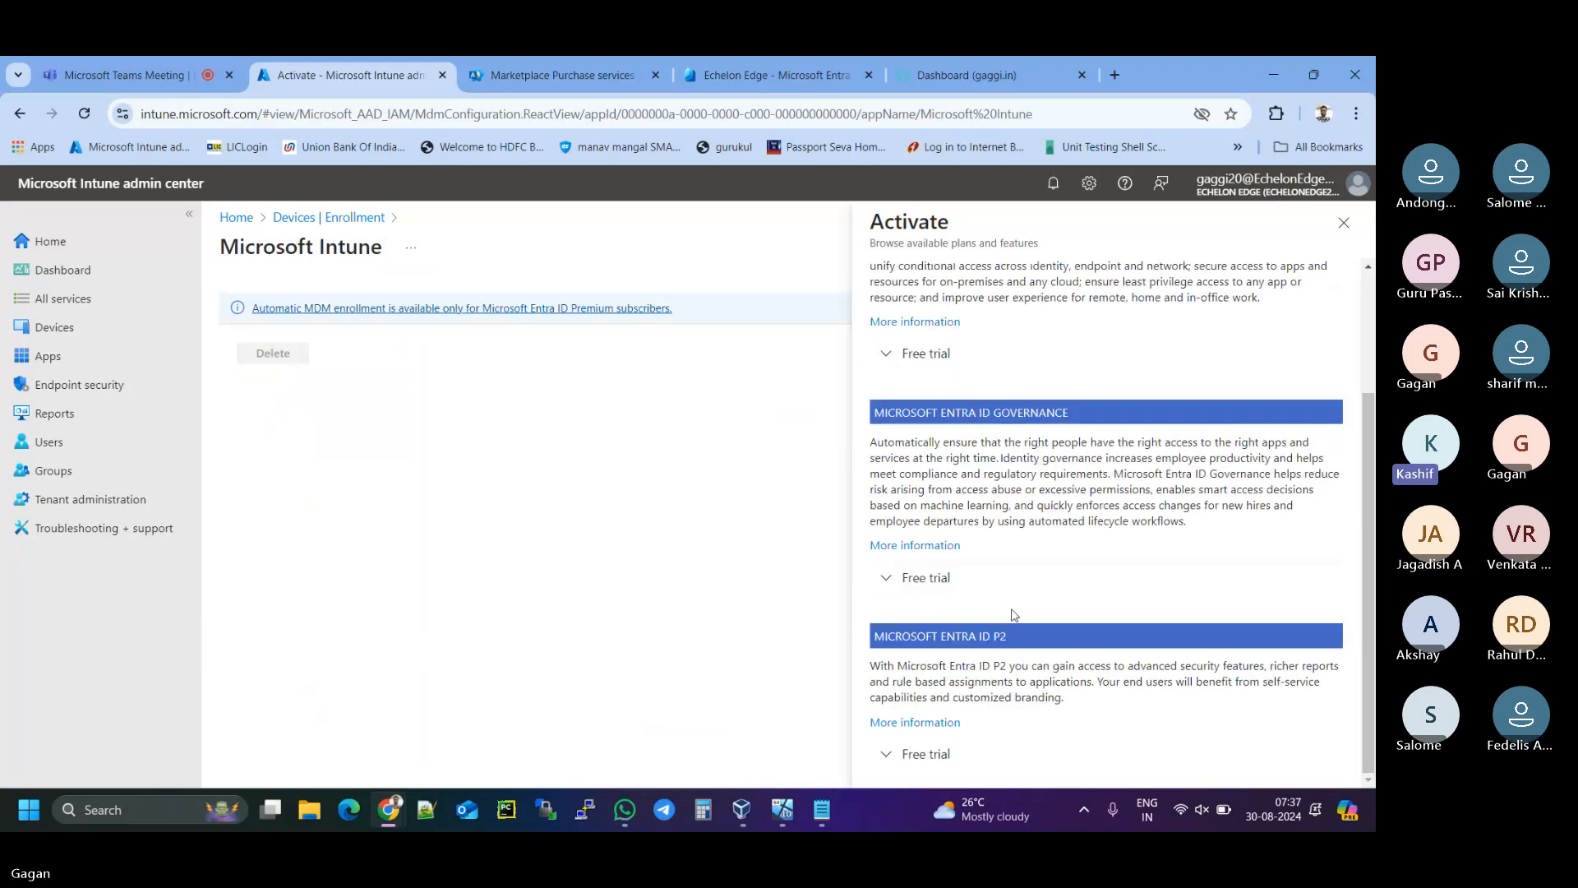
left_click_drag(1019, 638, 872, 642)
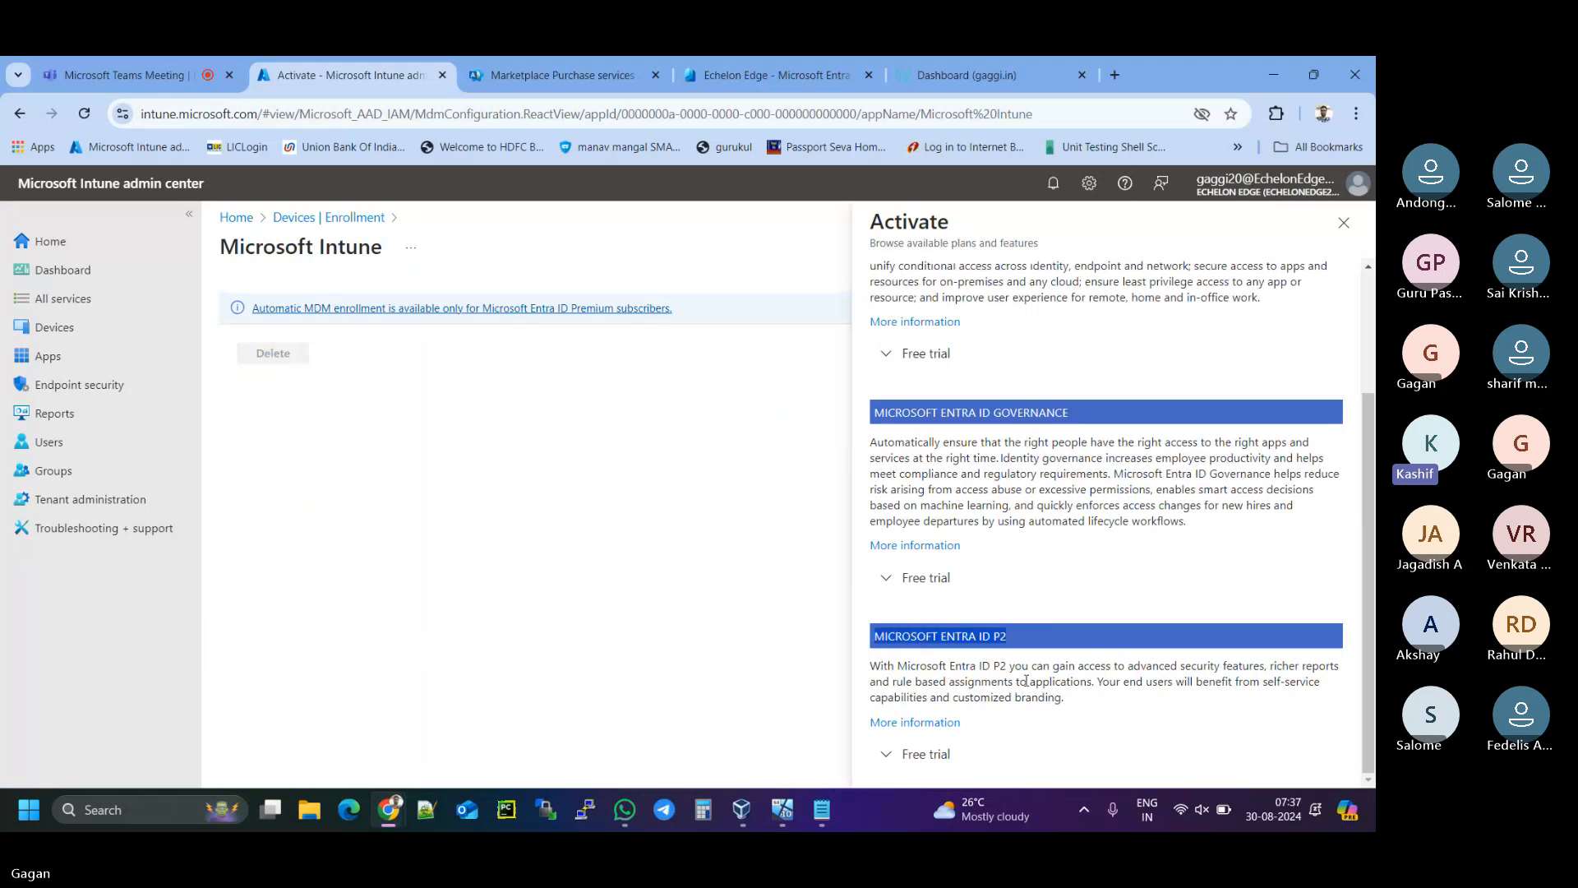
left_click_drag(897, 666, 1012, 664)
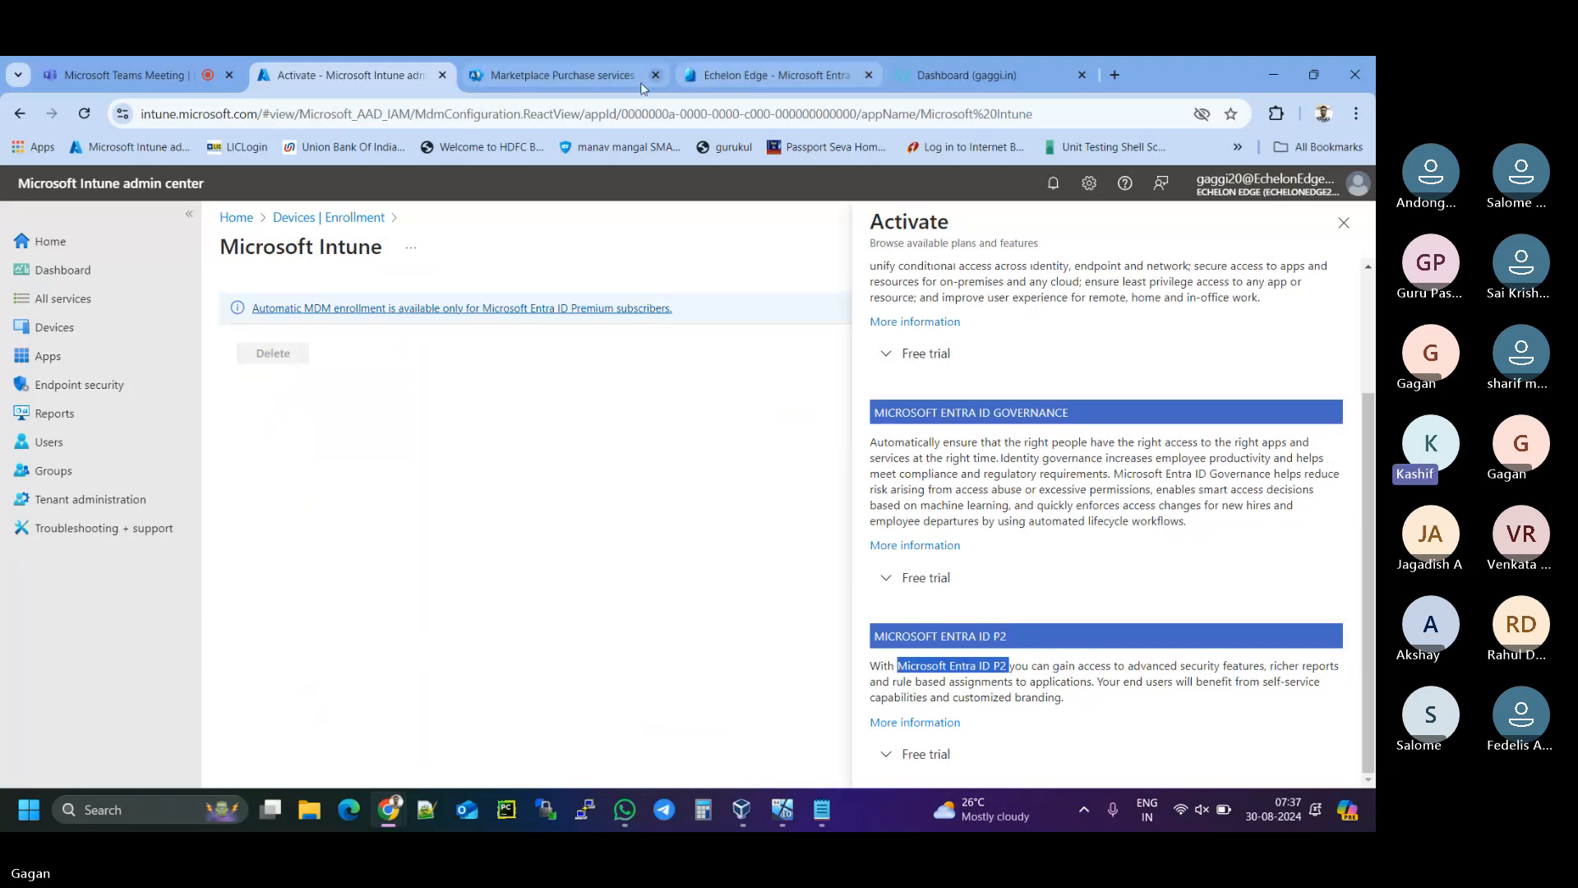
- Back in Marketplace, point out Entra ID P2's ₹750 per licence/month price and open its details
left_click(615, 79)
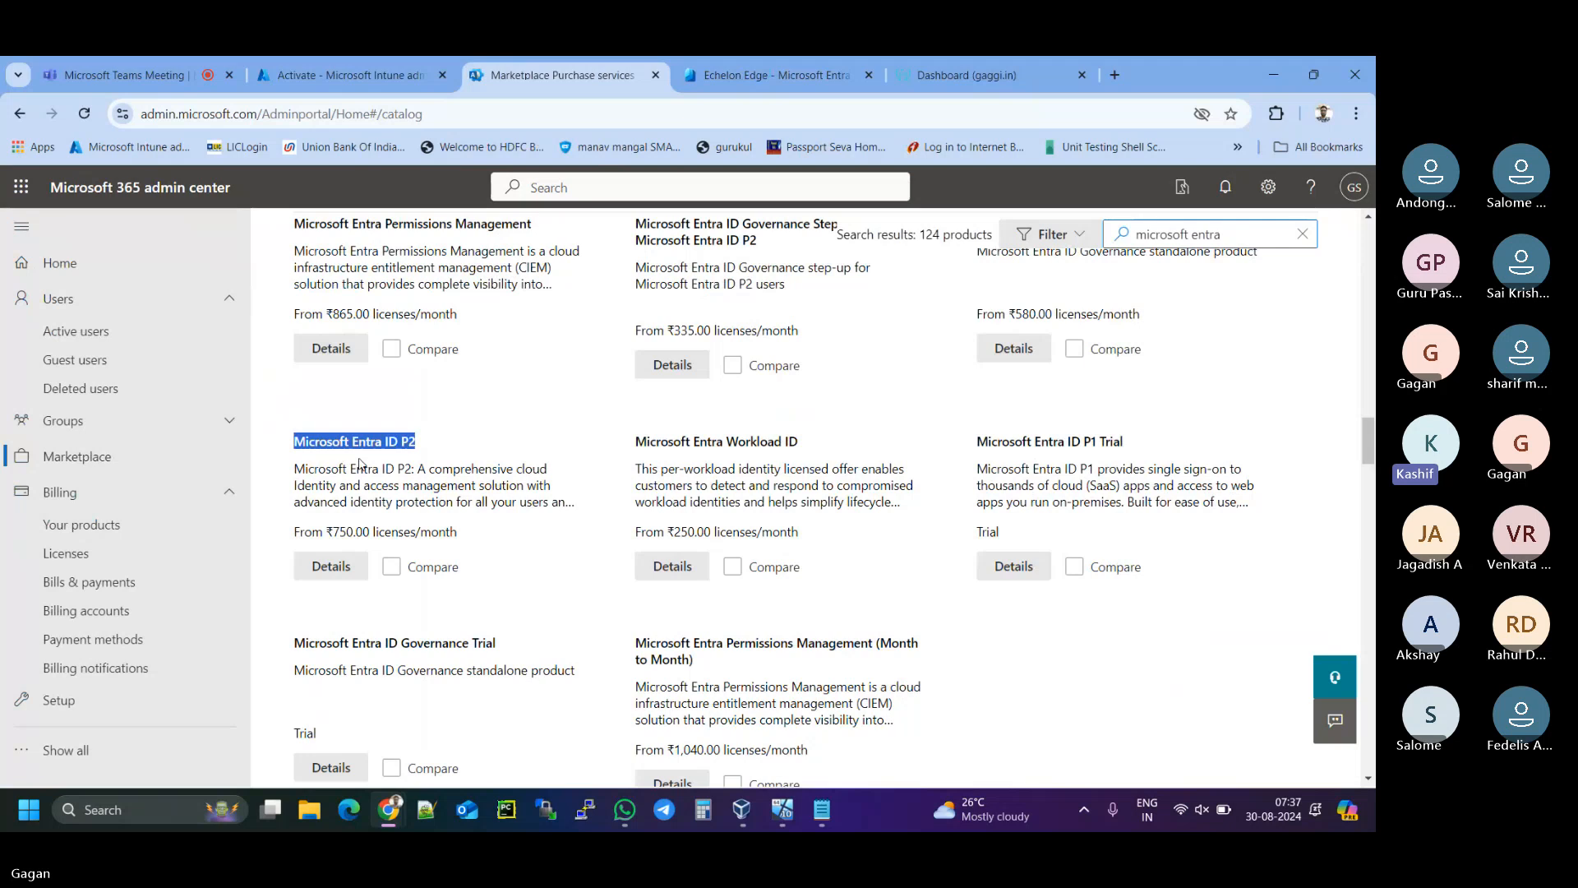
left_click_drag(335, 535, 355, 532)
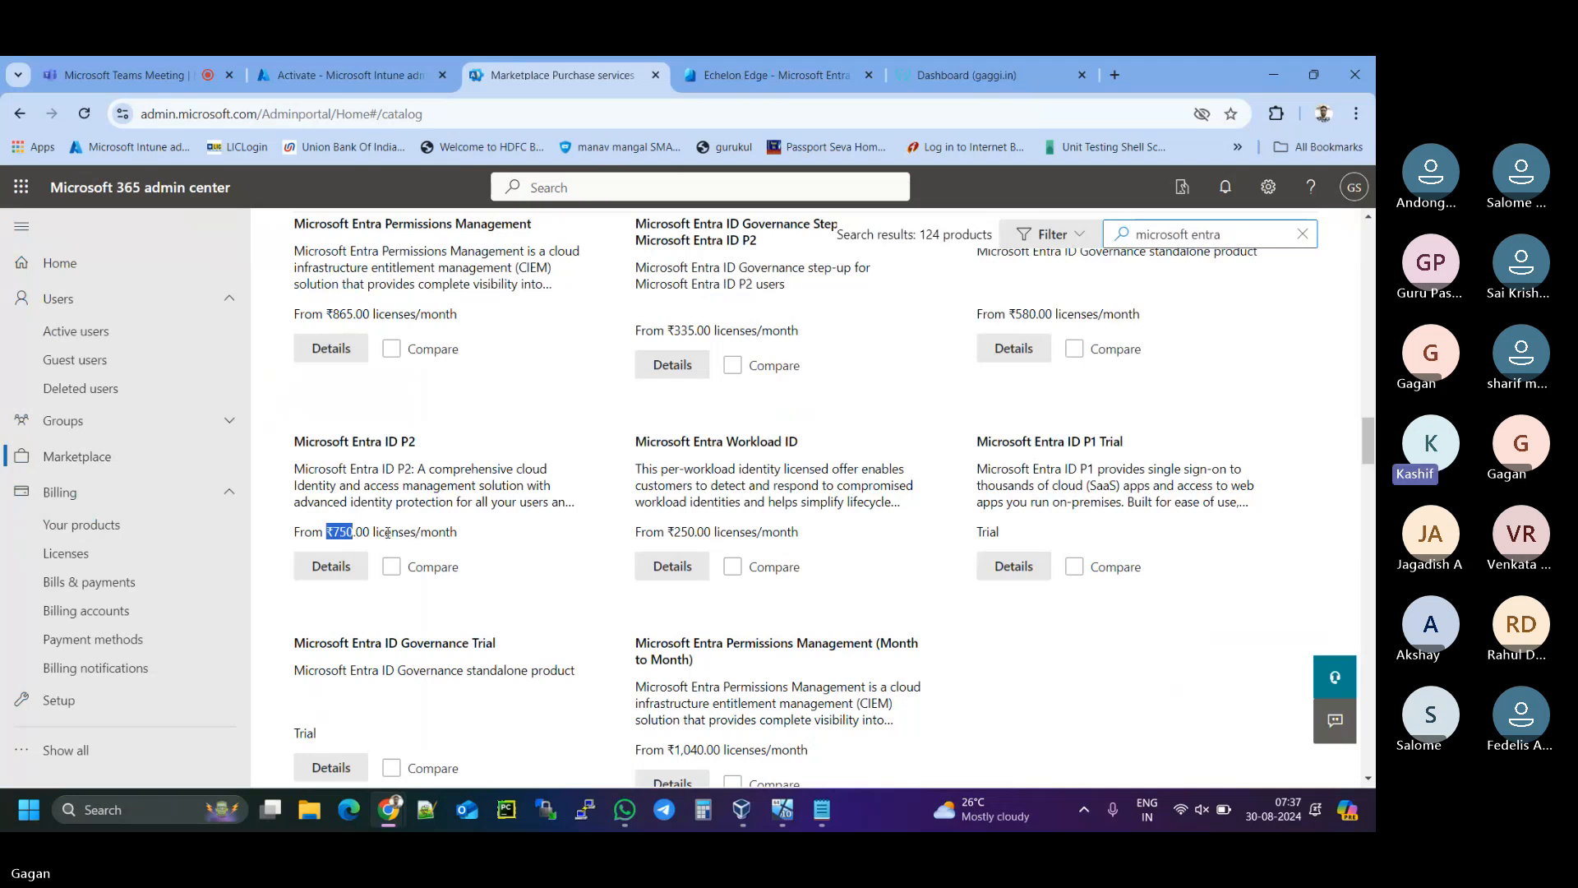
left_click_drag(373, 532, 465, 537)
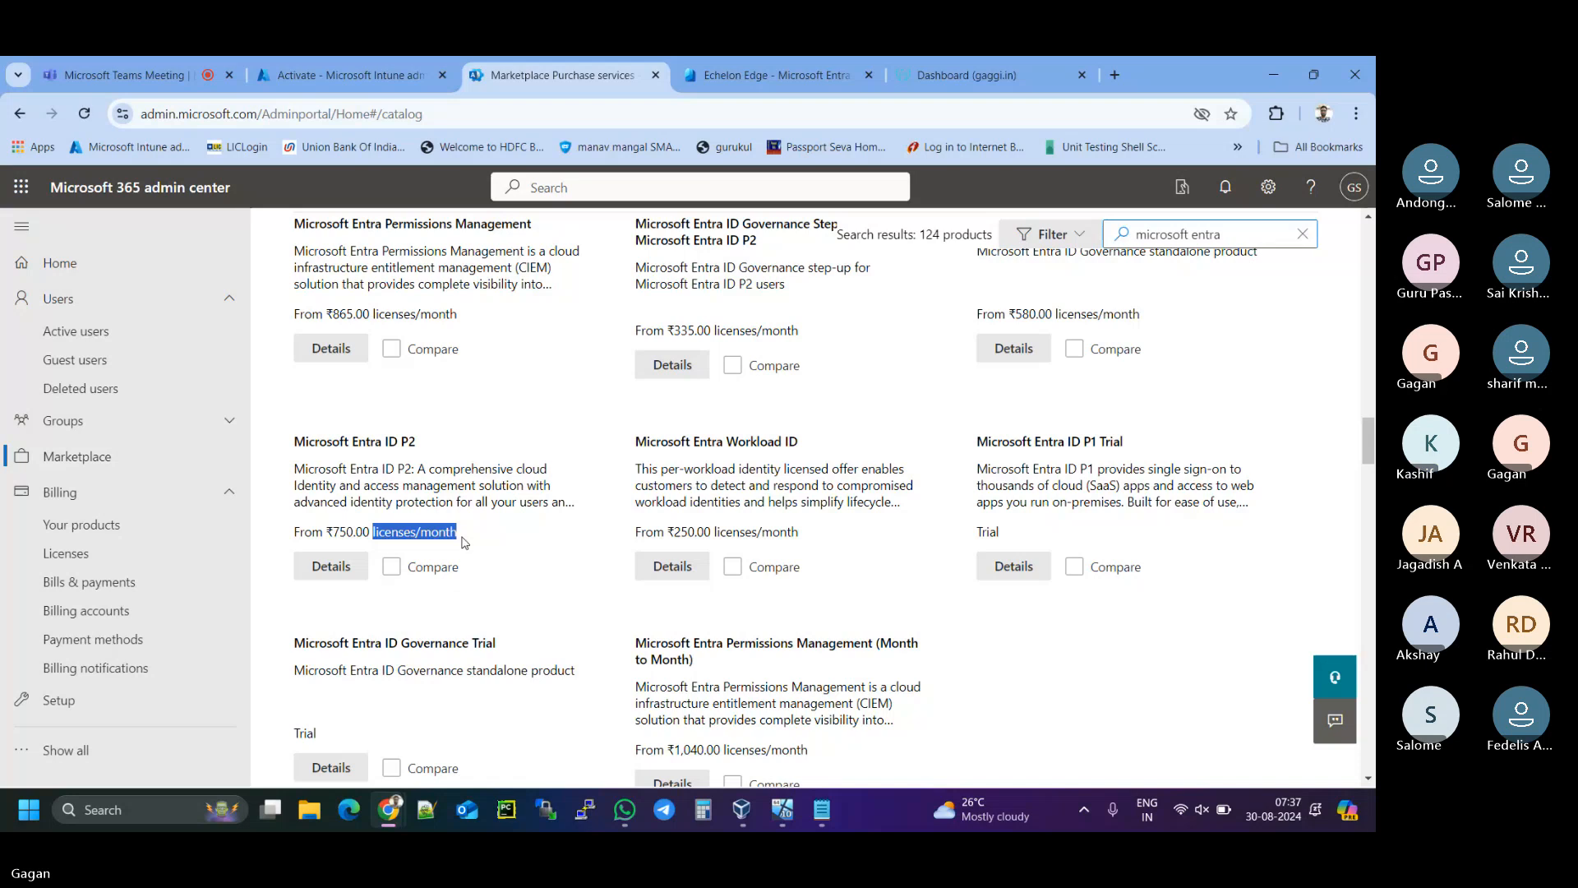
left_click(346, 567)
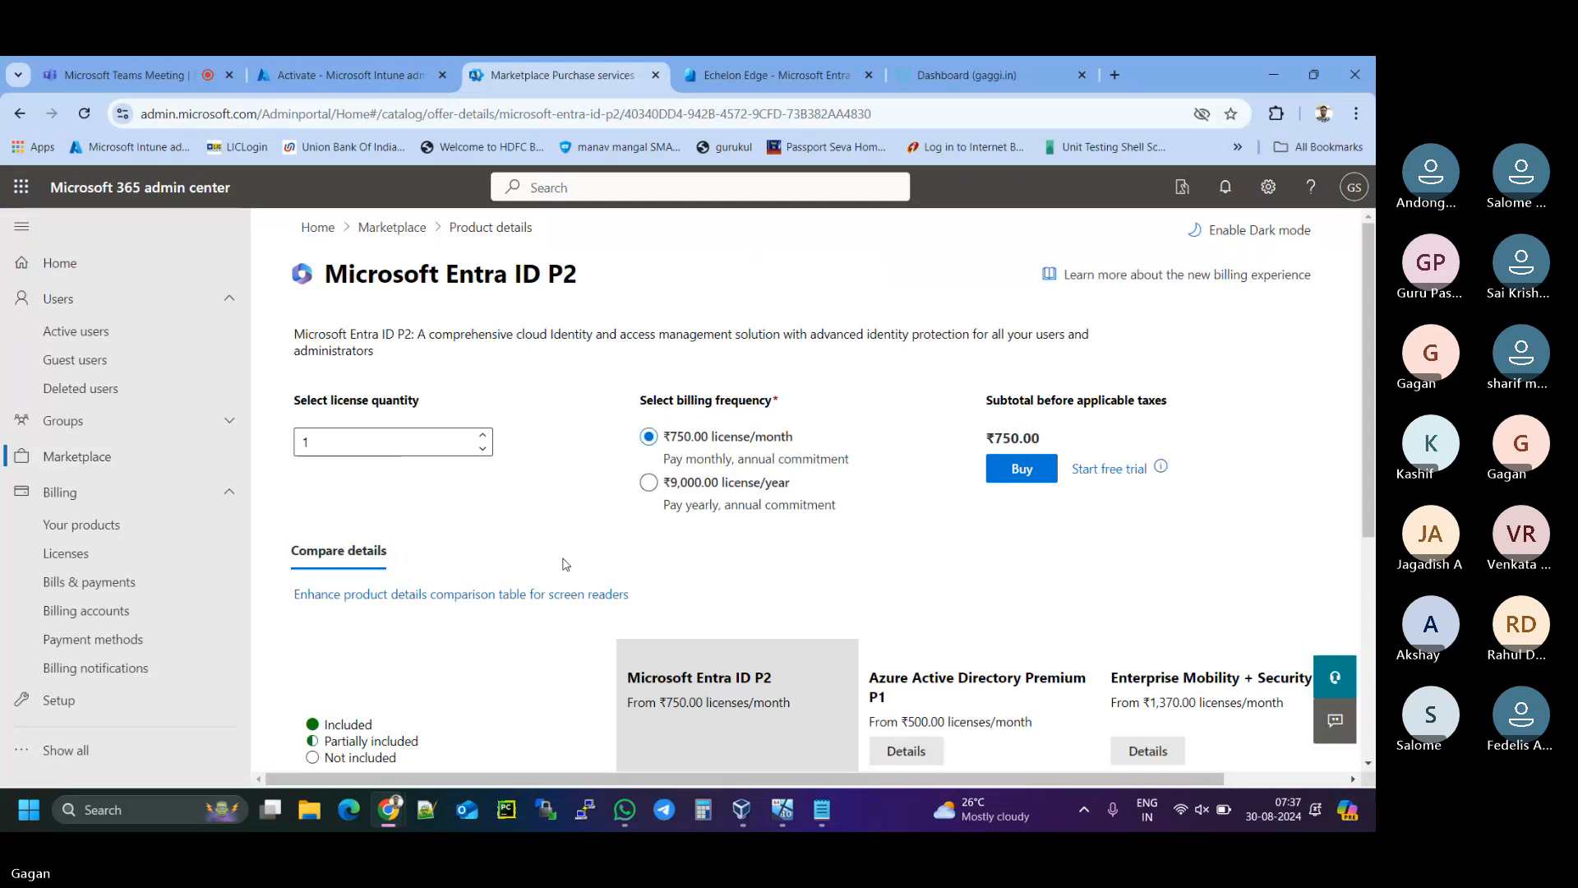
- Start the Entra ID P2 free trial and confirm the 100-licence, 1-month order
left_click(1127, 471)
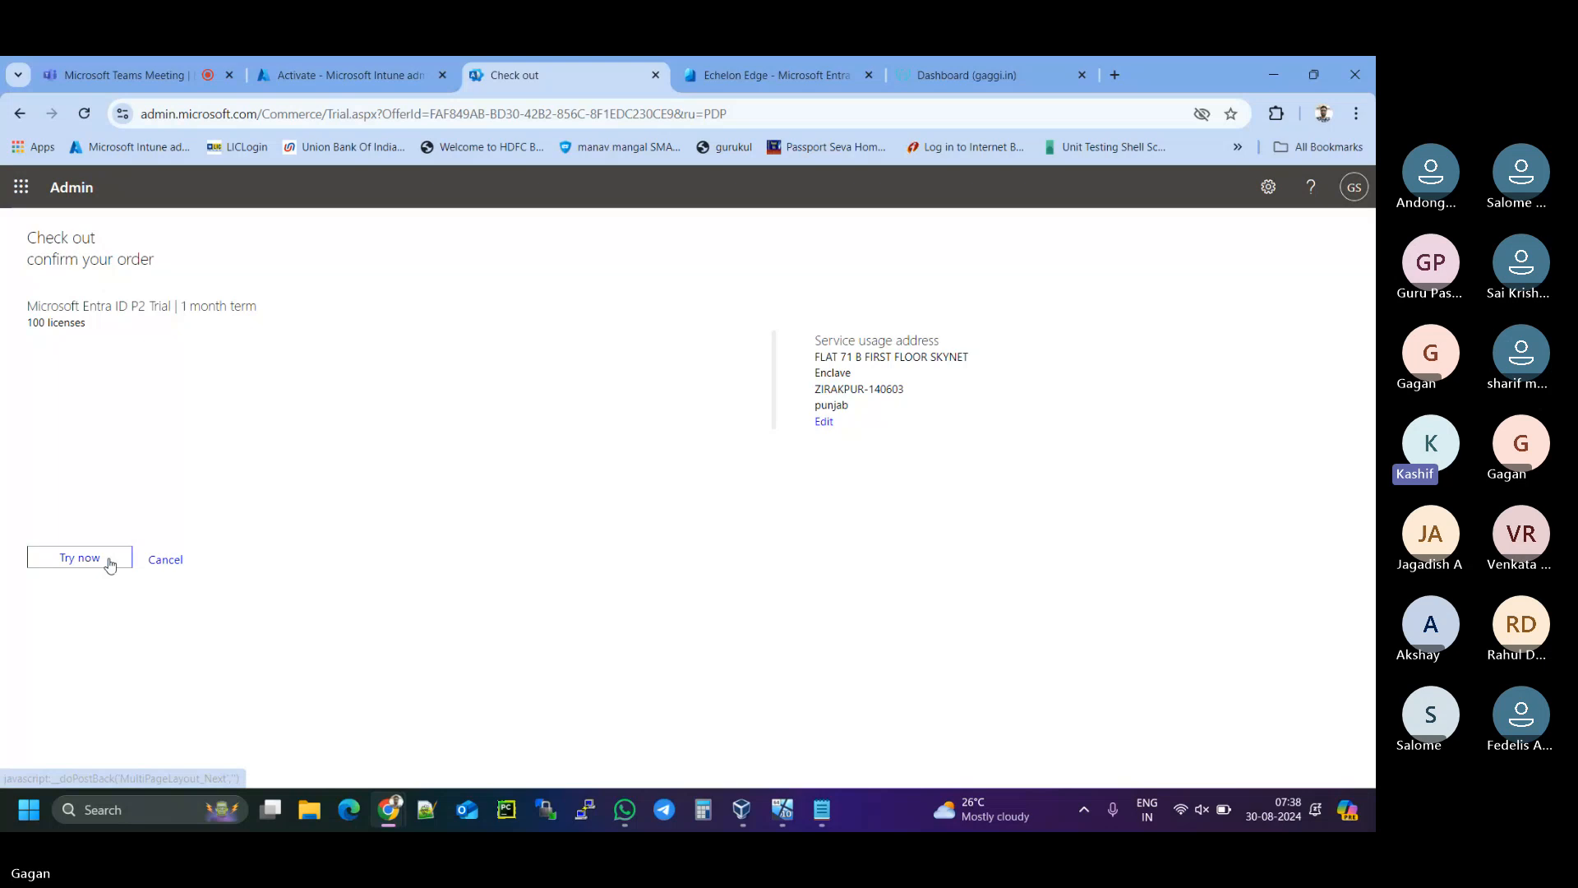
mouse_move(22, 325)
left_mouse_down()
mouse_move(81, 322)
mouse_move(33, 326)
left_mouse_up()
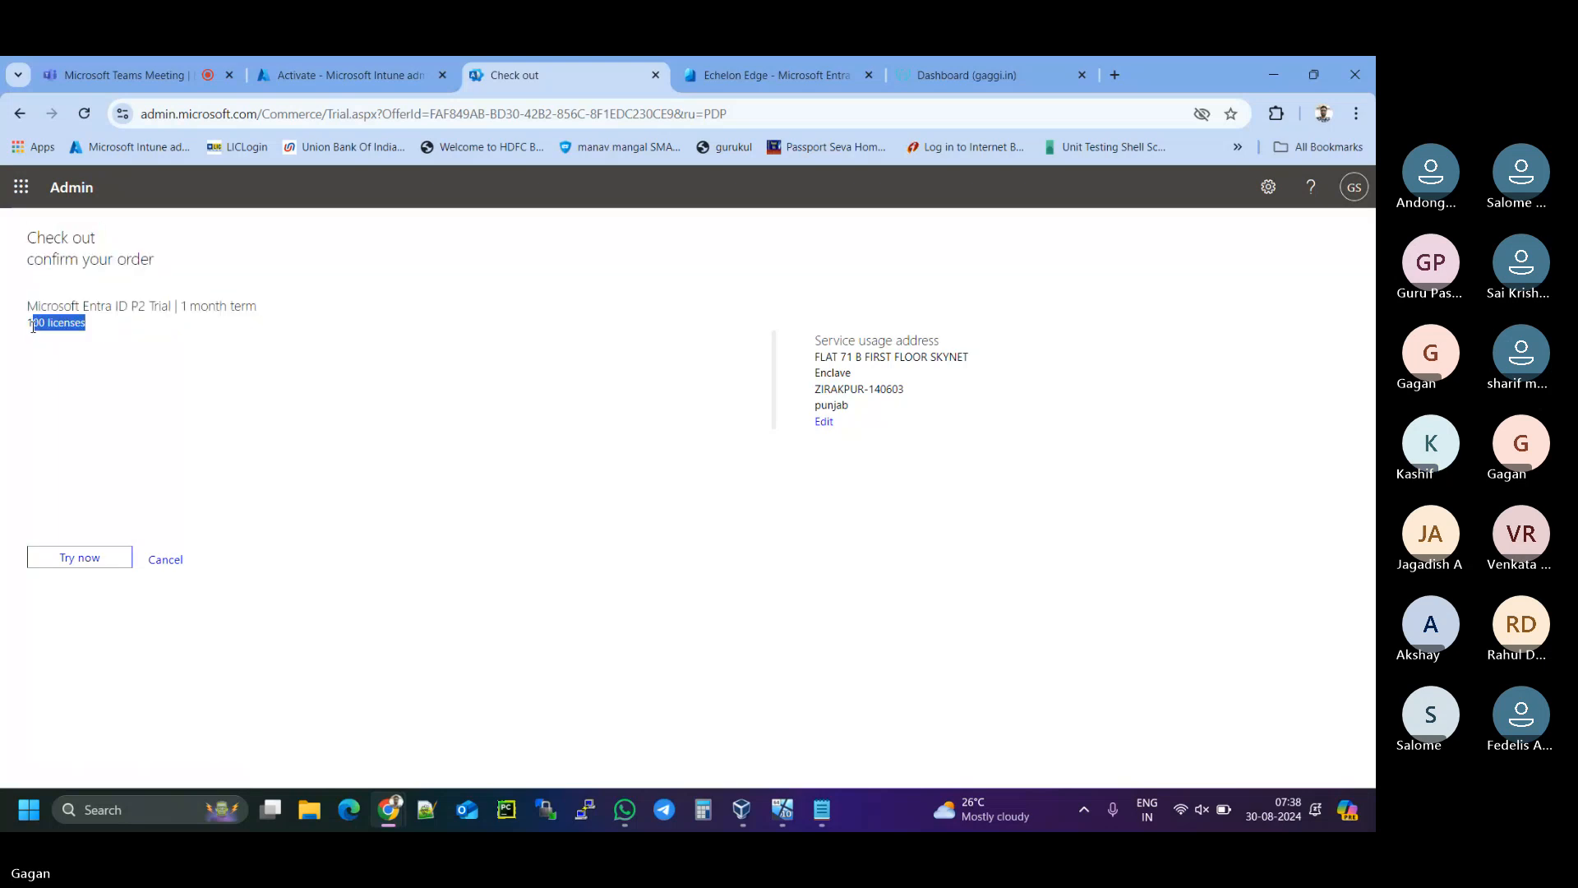
left_click(80, 558)
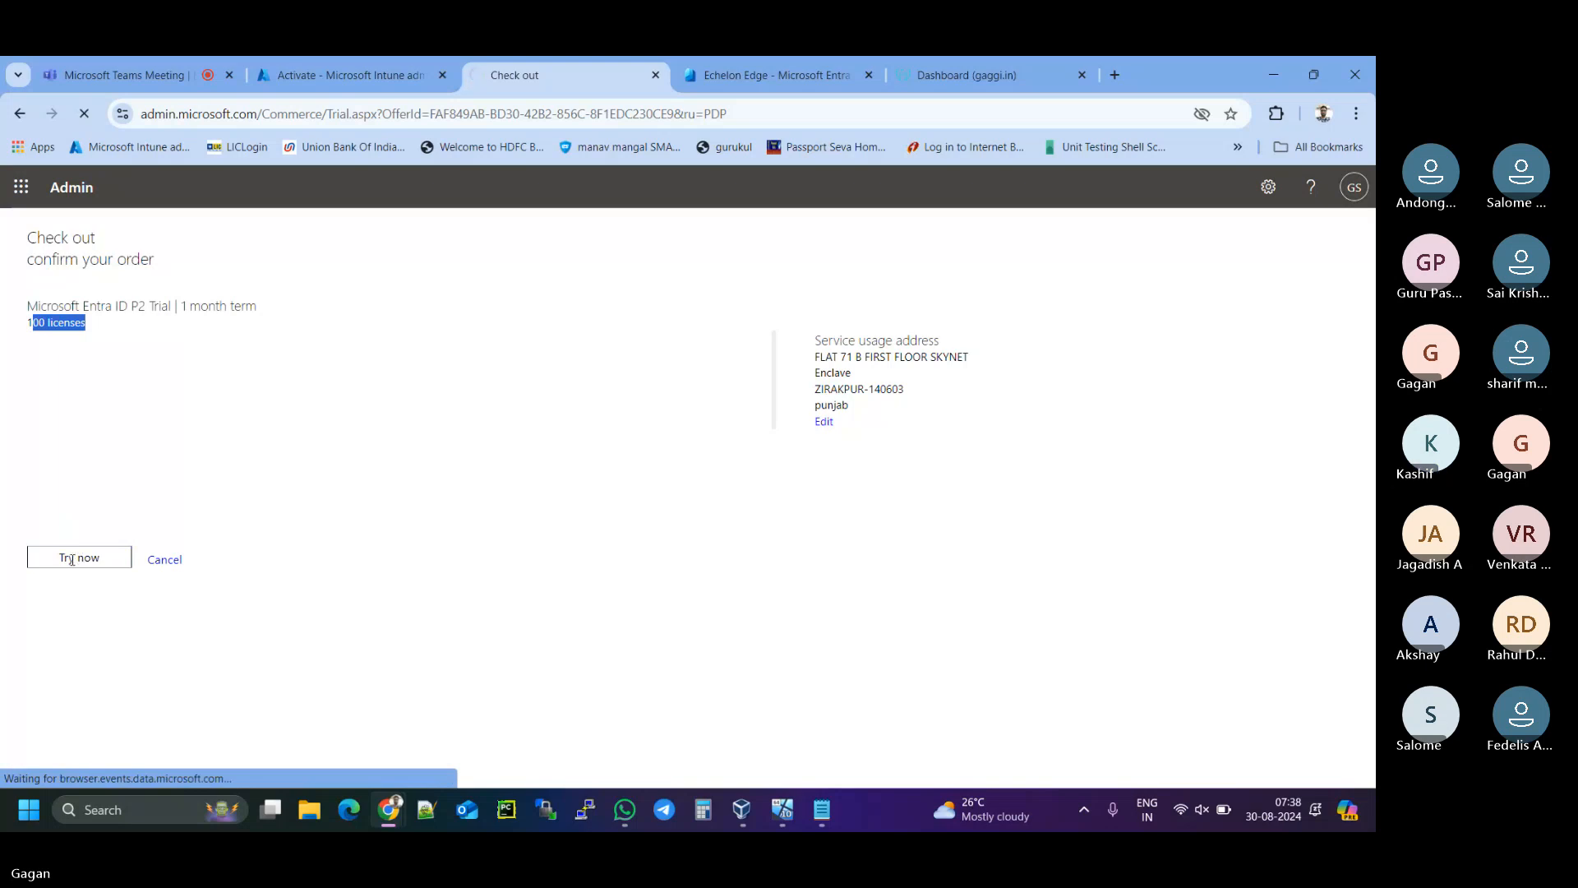
left_click(74, 555)
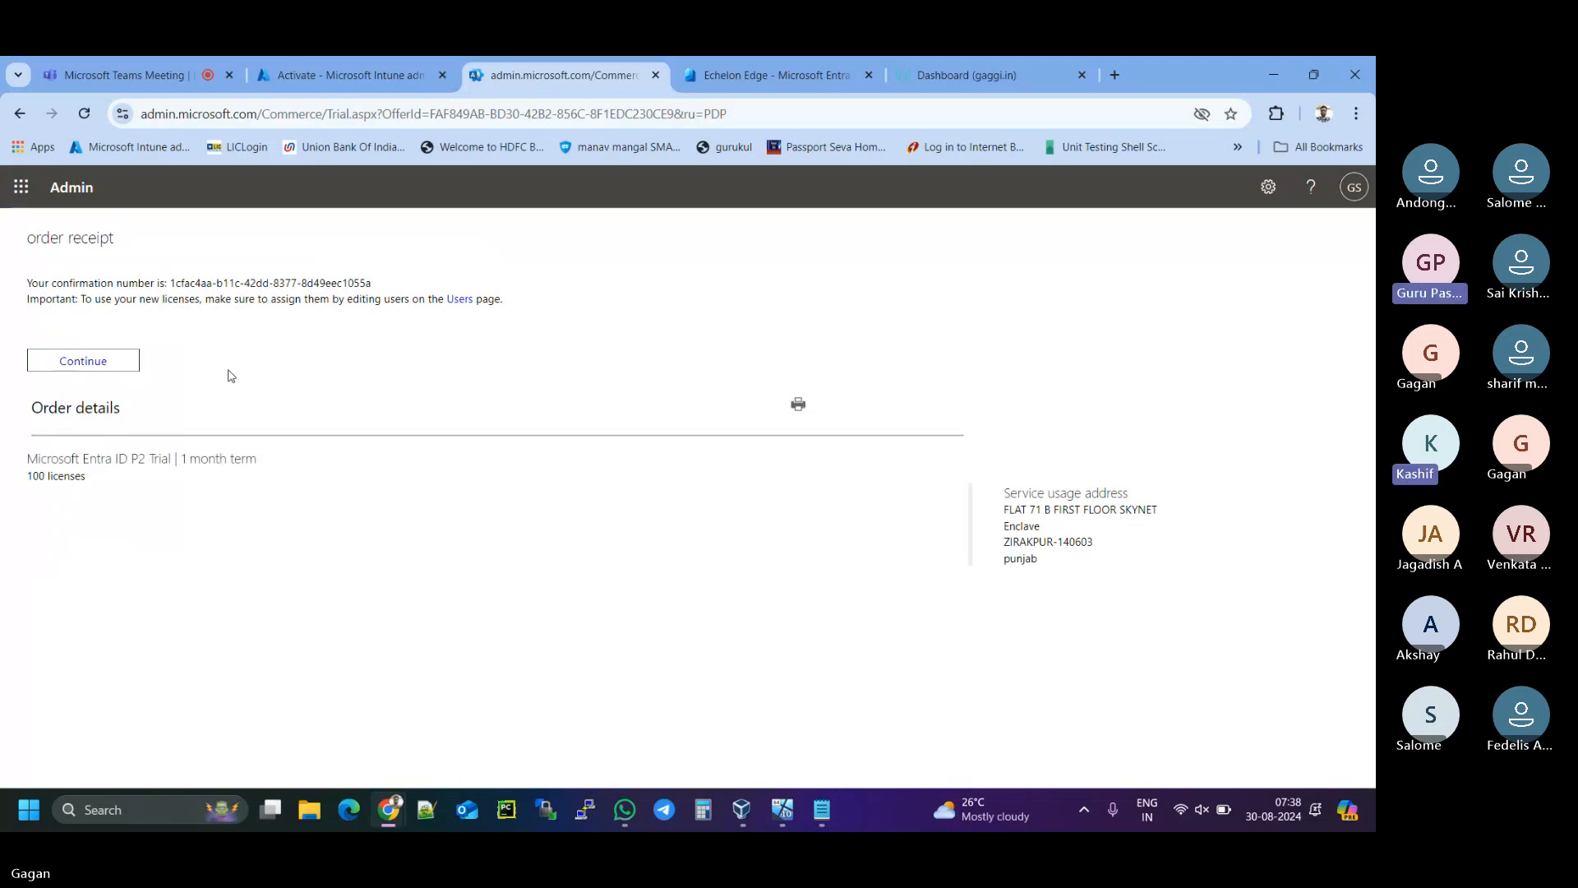
left_click_drag(257, 459, 183, 459)
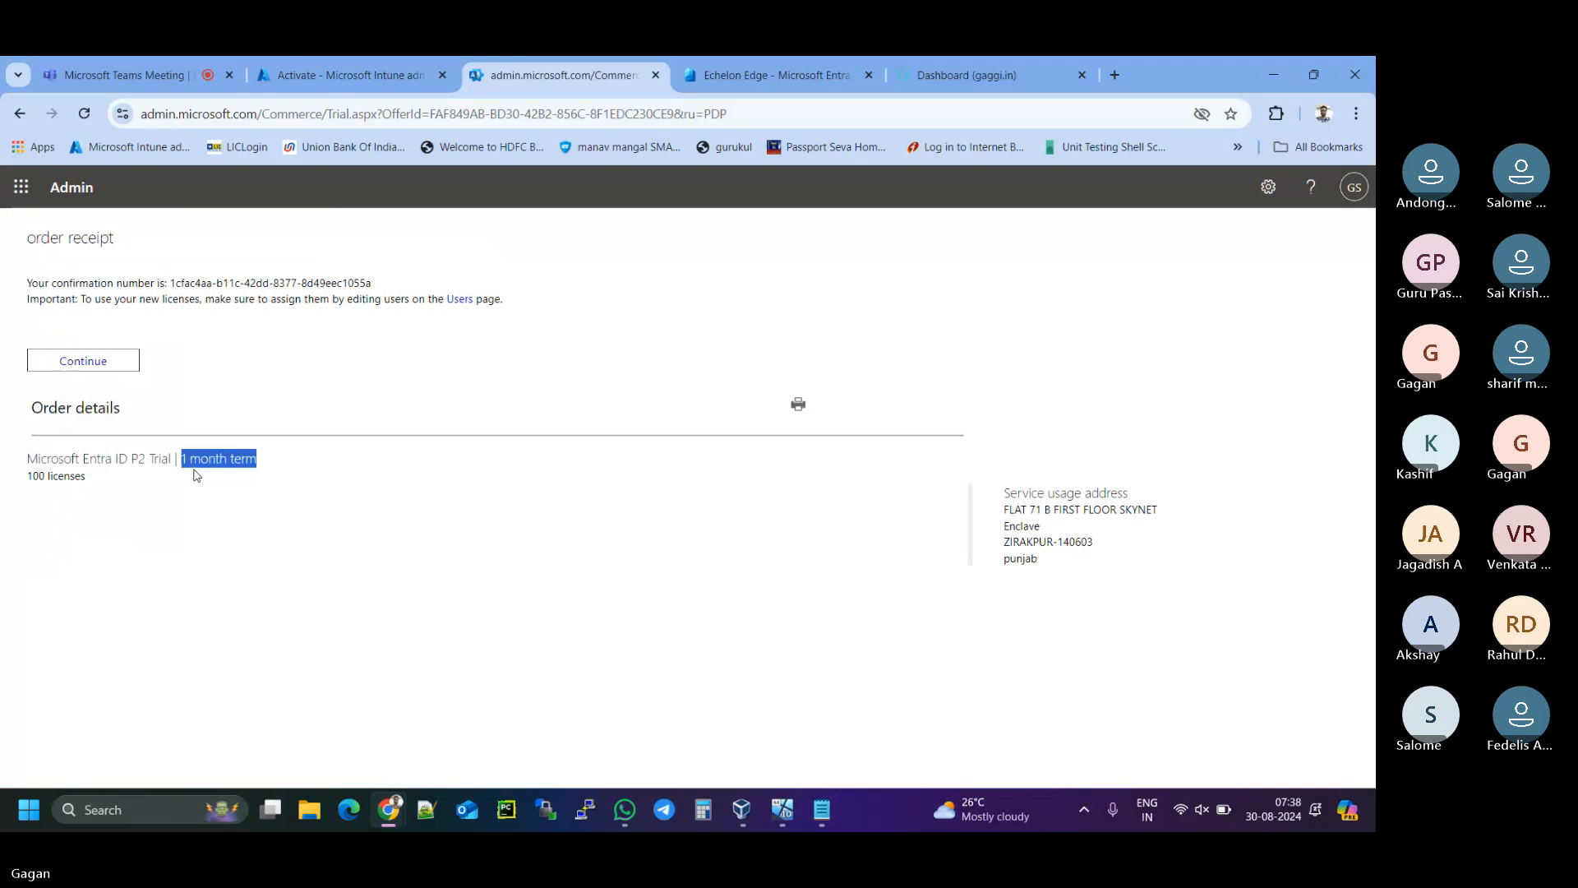
- Continue from the receipt to the admin center Home page and glance at the users list
left_click(82, 369)
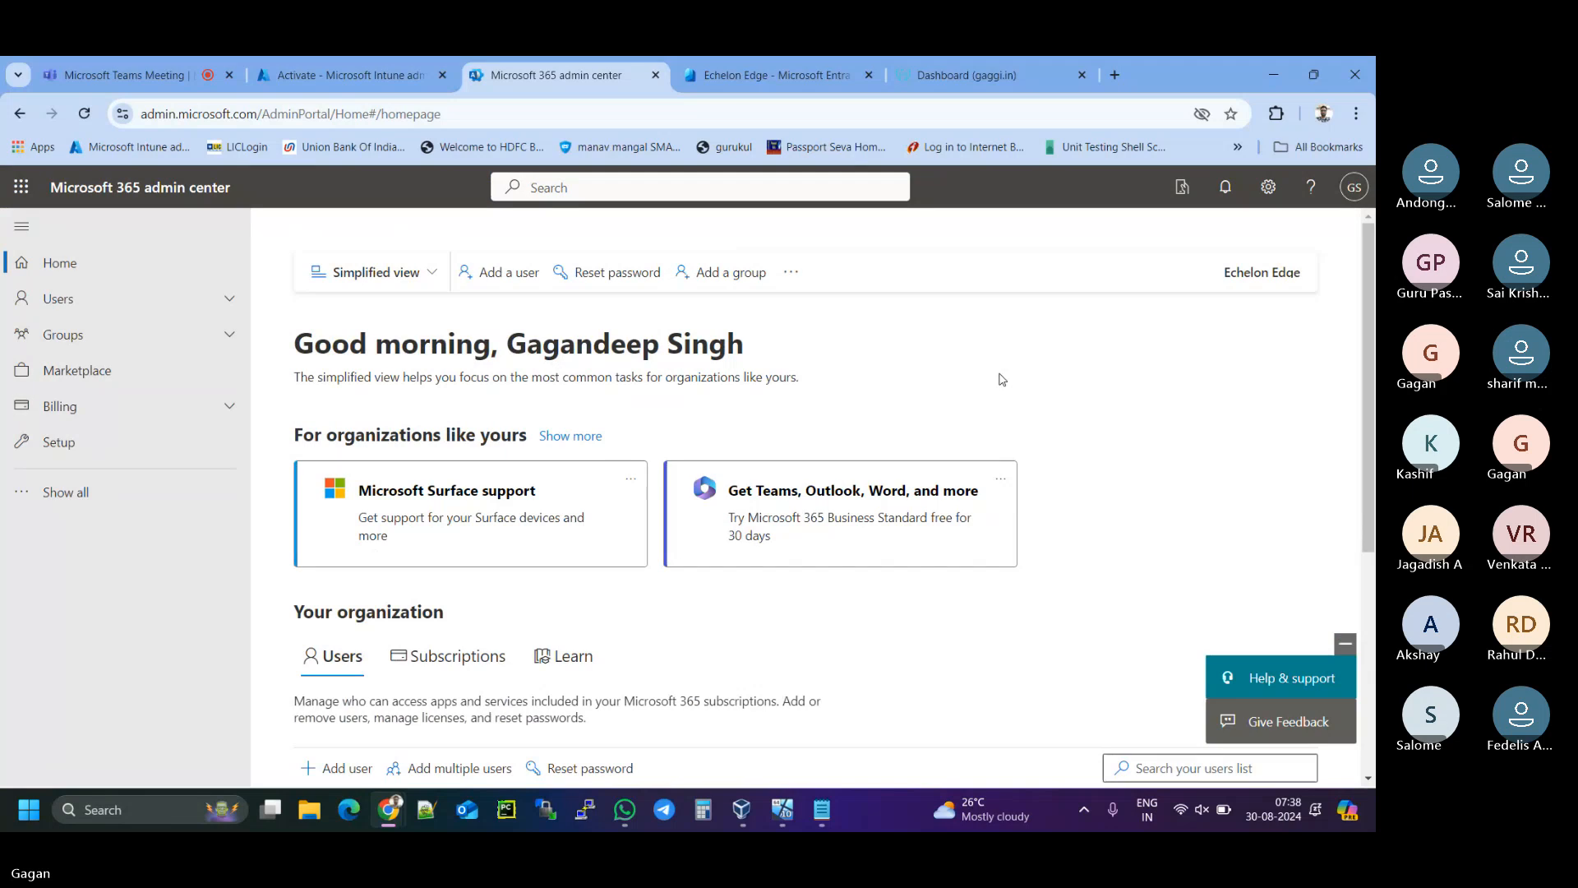
scroll(1002, 379, "down", 1)
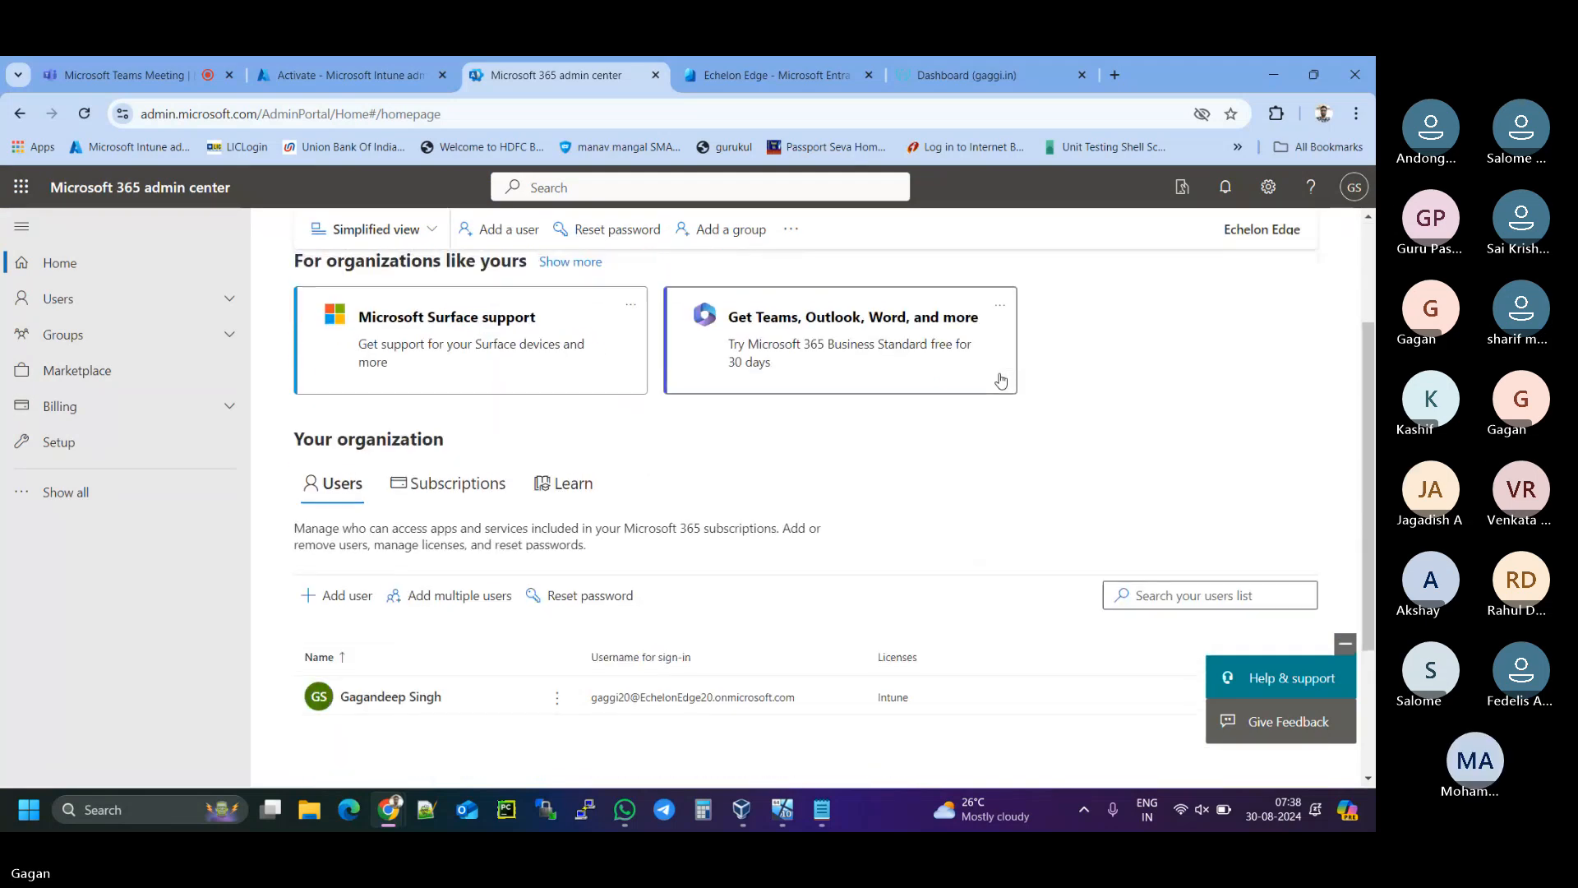
scroll(1001, 379, "up", 1)
scroll(1002, 379, "up", 1)
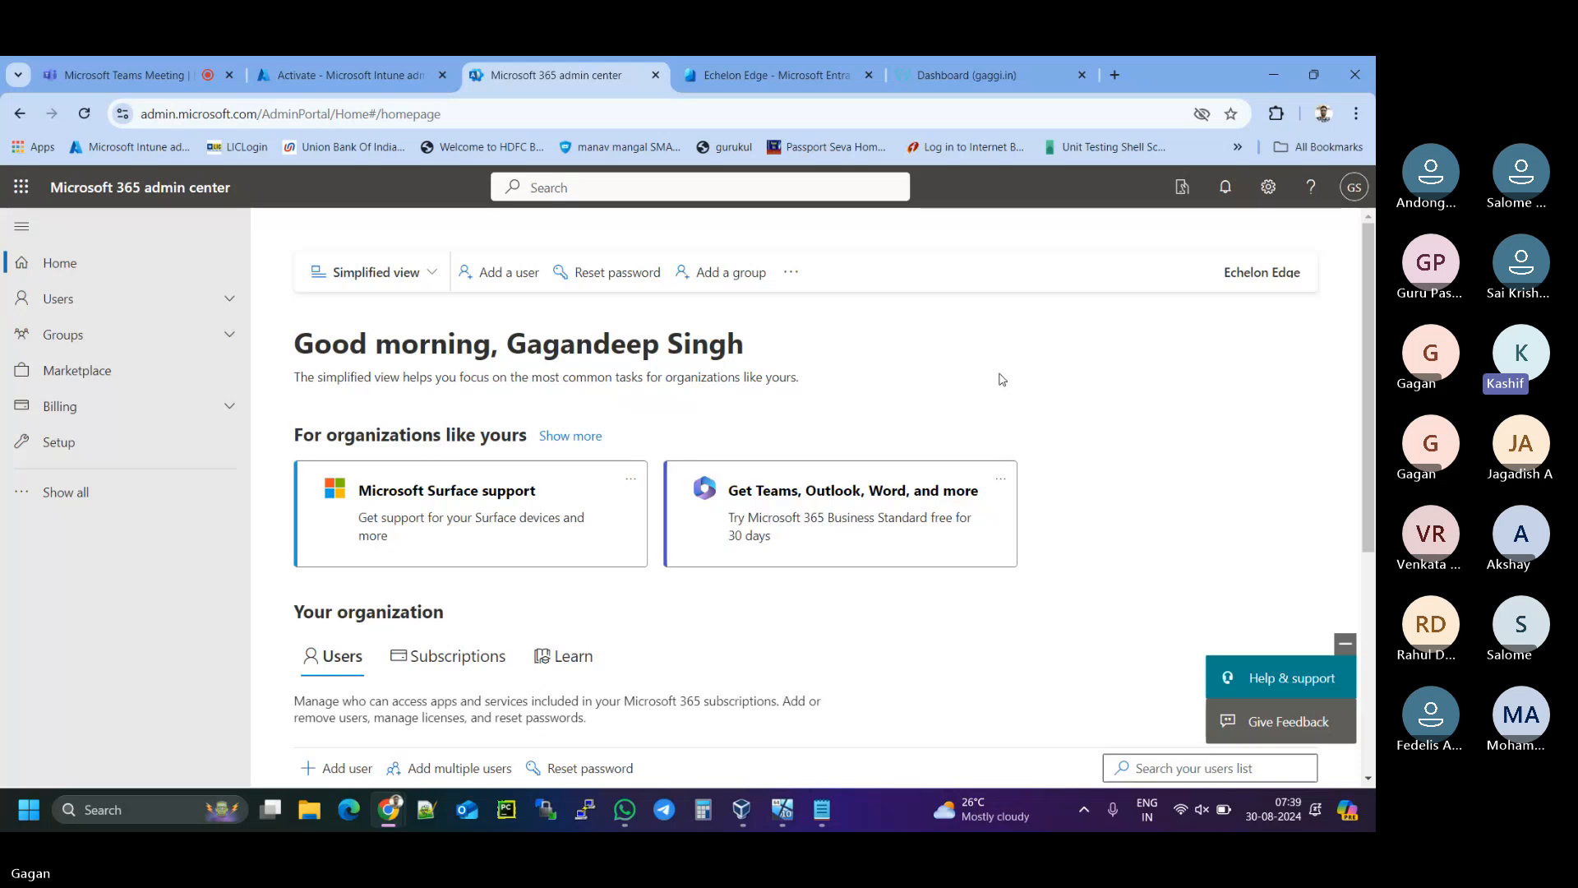
- Open the Your products page under Billing
left_click(129, 411)
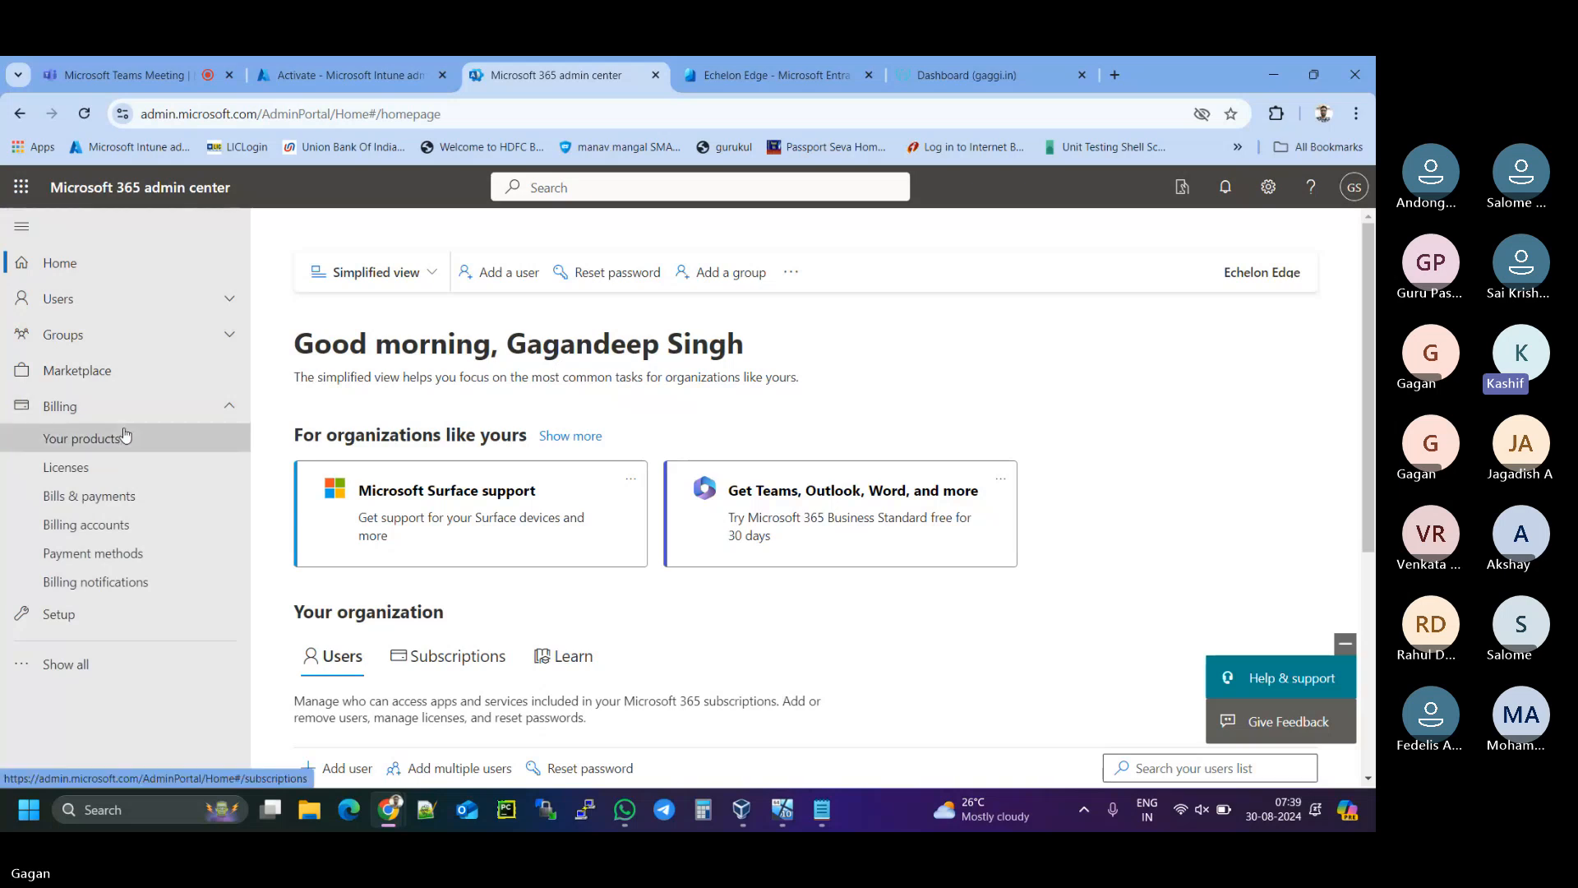
left_click(122, 436)
scroll(605, 496, "down", 2)
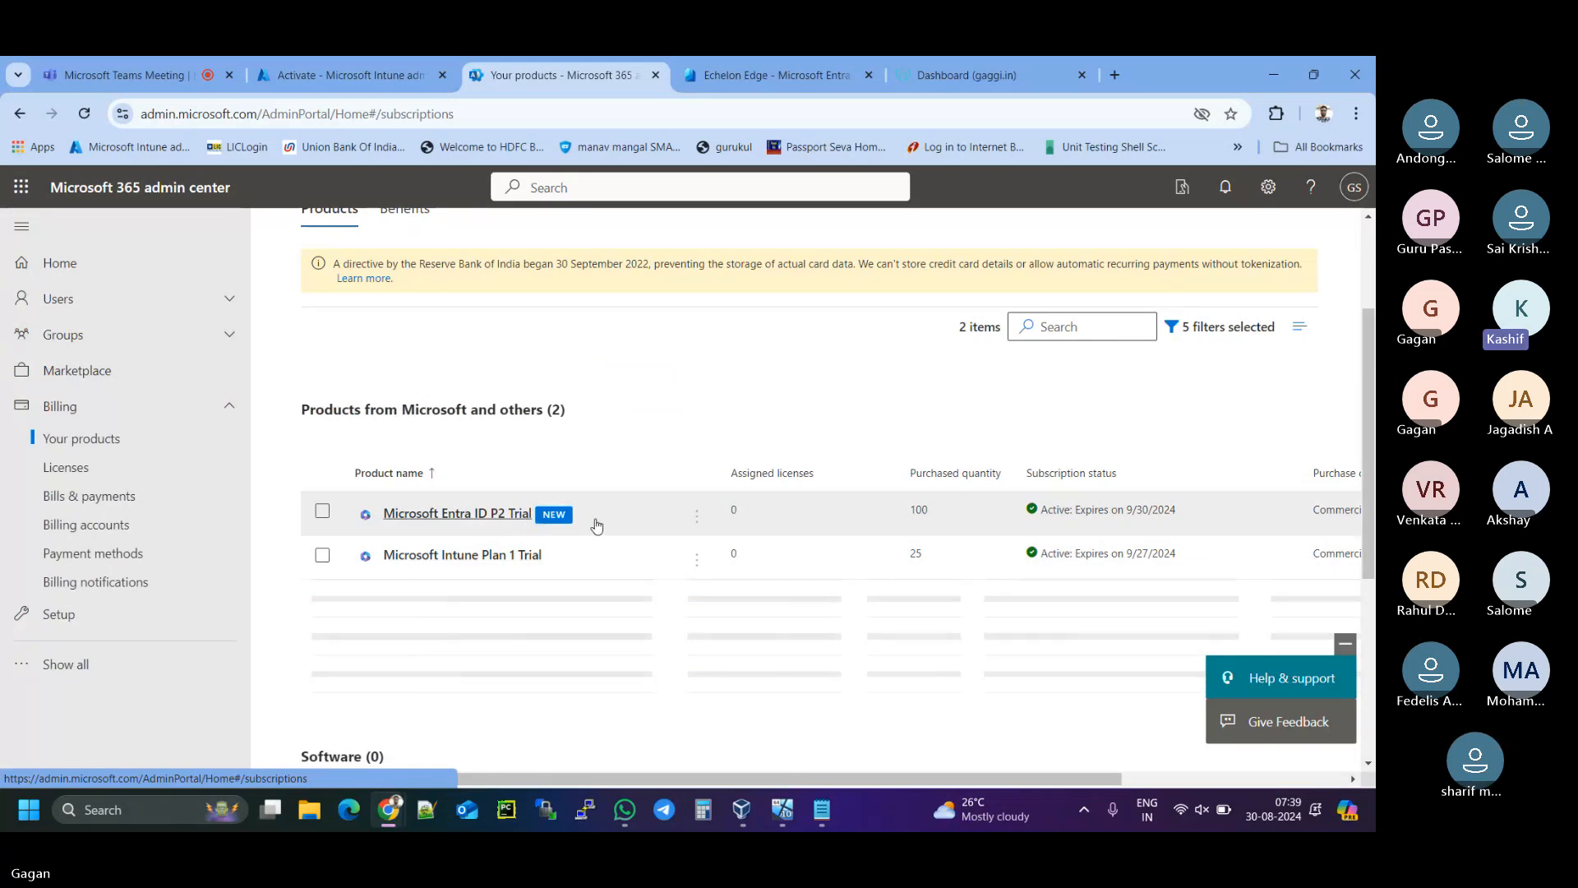
scroll(649, 534, "up", 1)
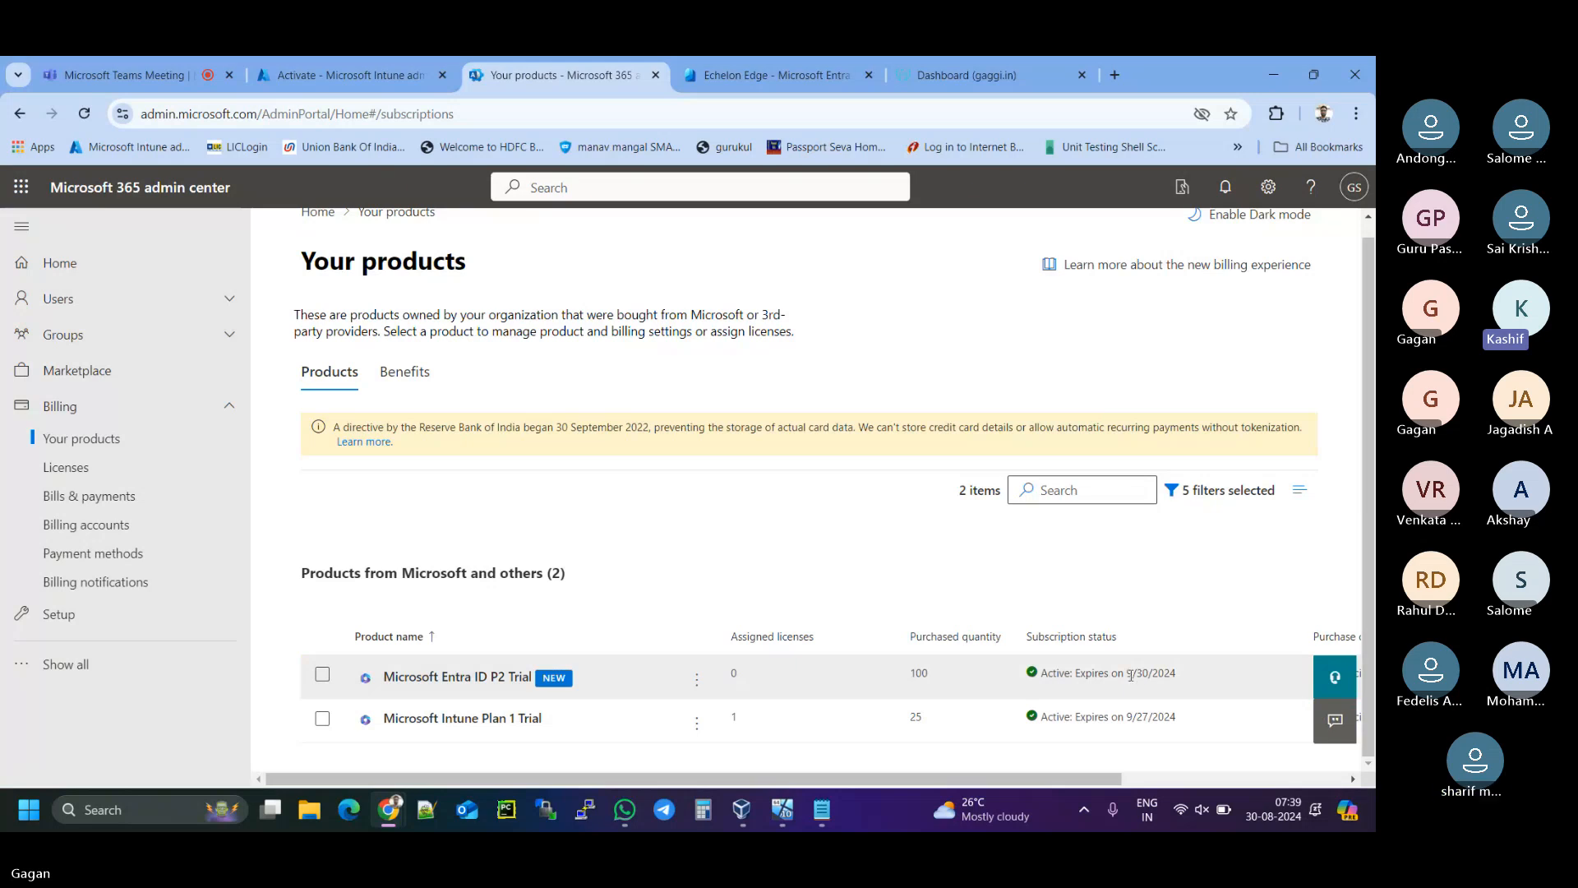
- Check the Microsoft Entra ID P2 Trial's expiry date and details, then return to Your products
left_click_drag(1131, 675, 1177, 679)
left_click(1178, 680)
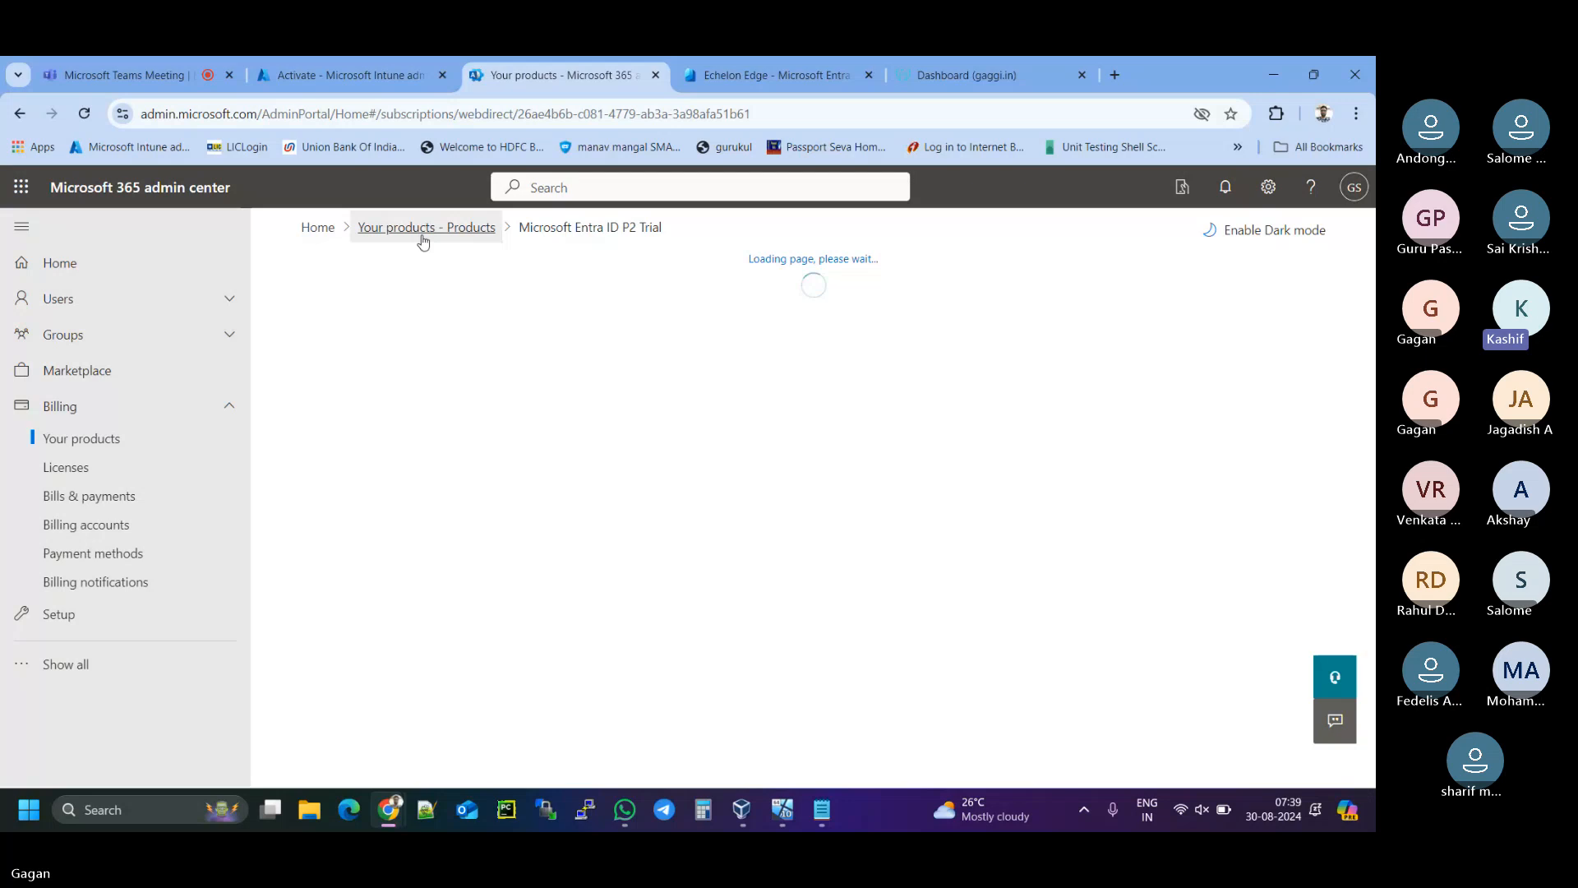
left_click(422, 240)
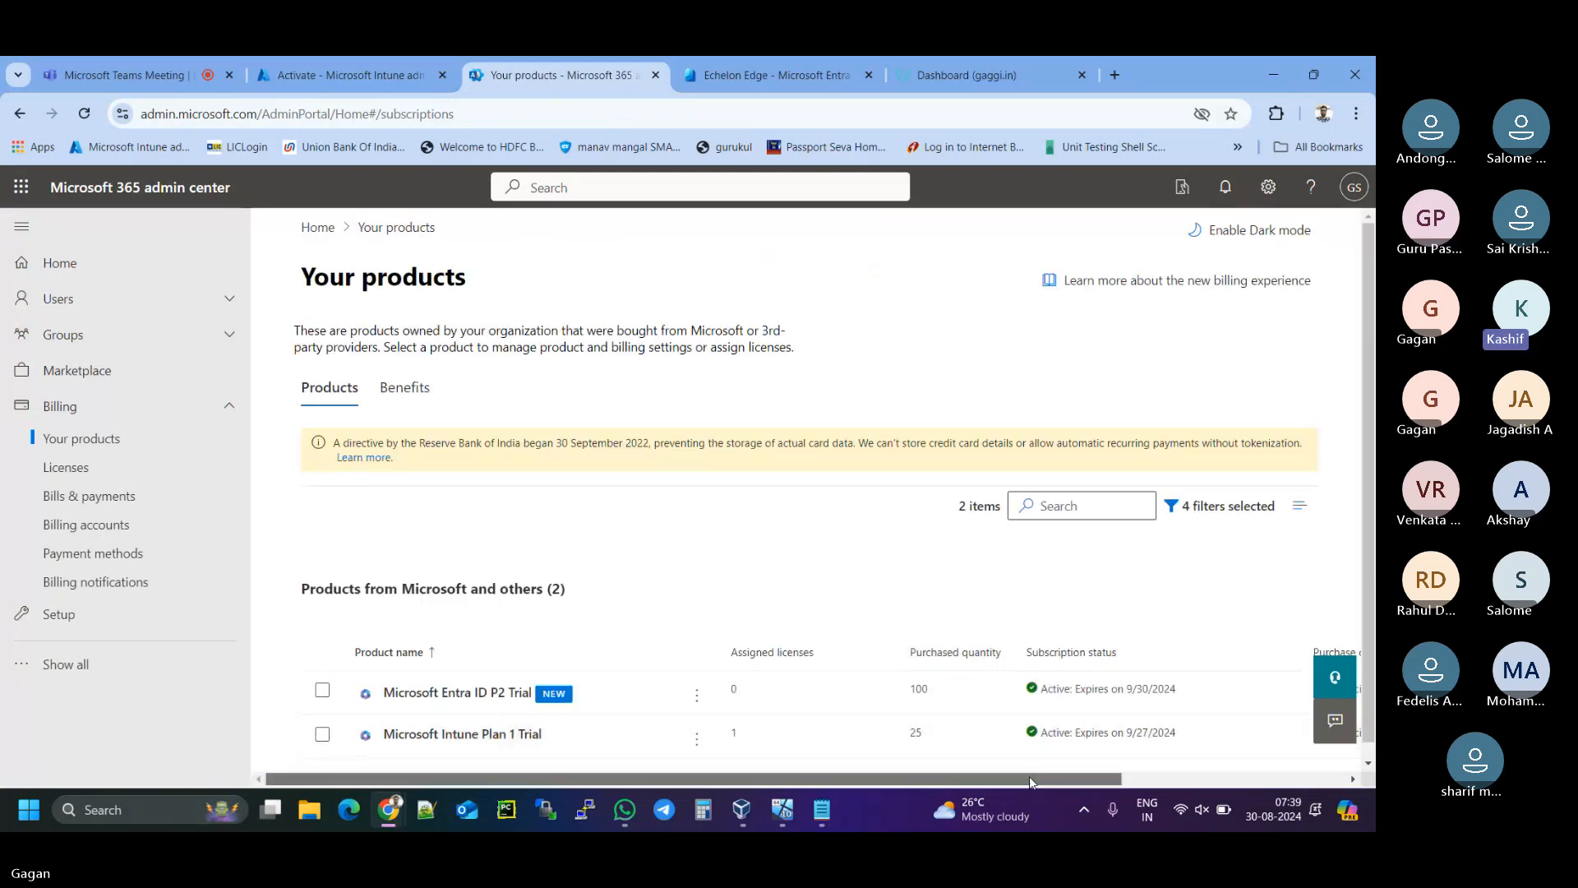
left_click_drag(1029, 776, 973, 766)
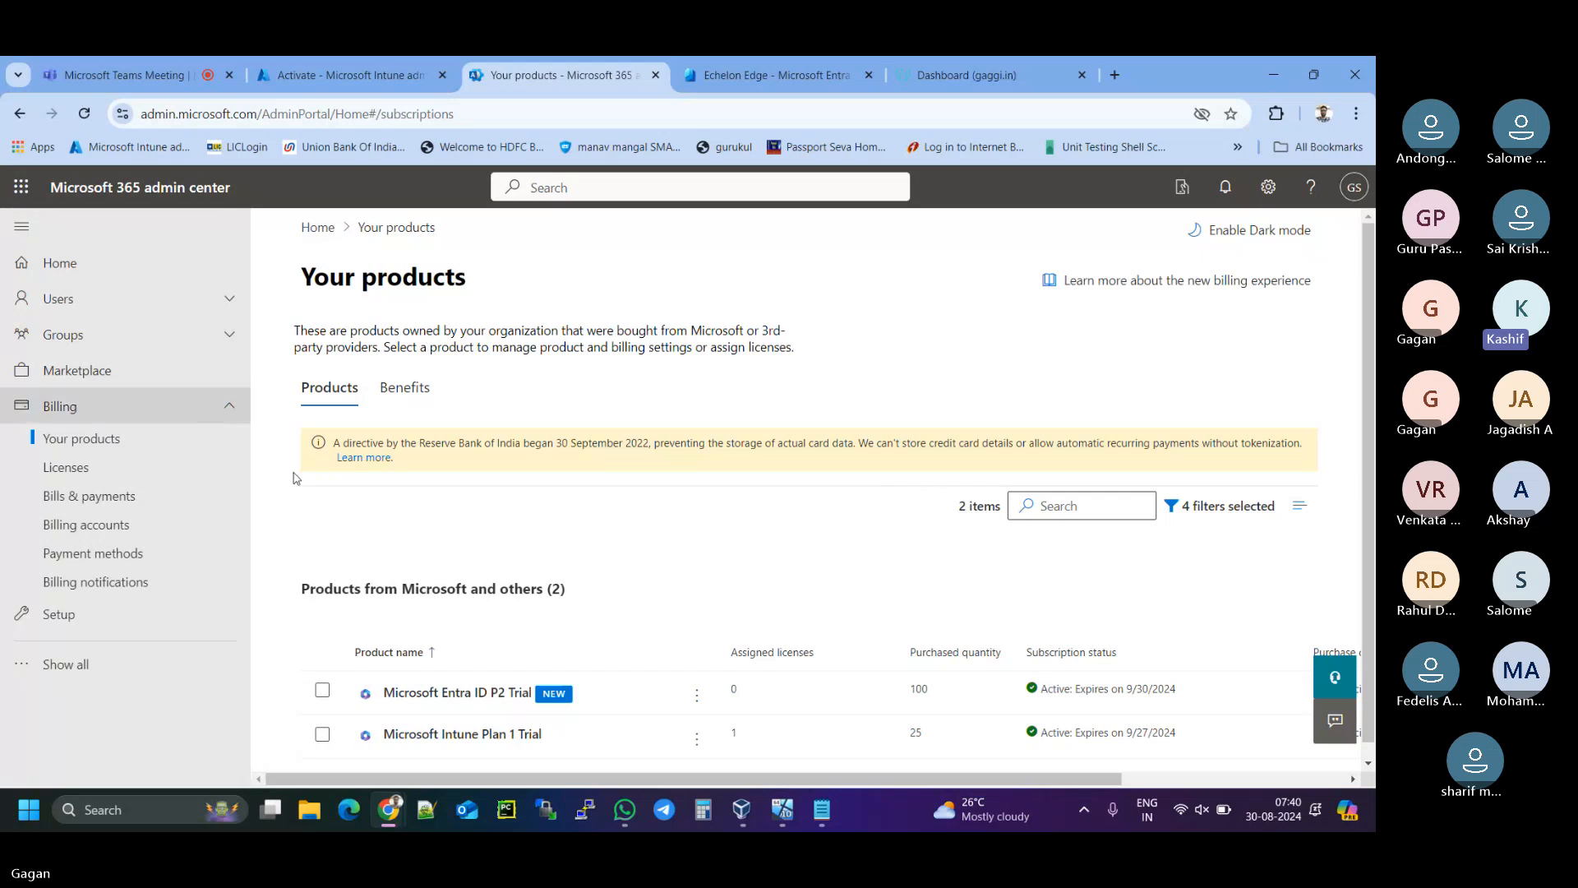
- Add the line '4. Add and verify the new domain into microsoft 365 portal.' to the notes
left_click(821, 810)
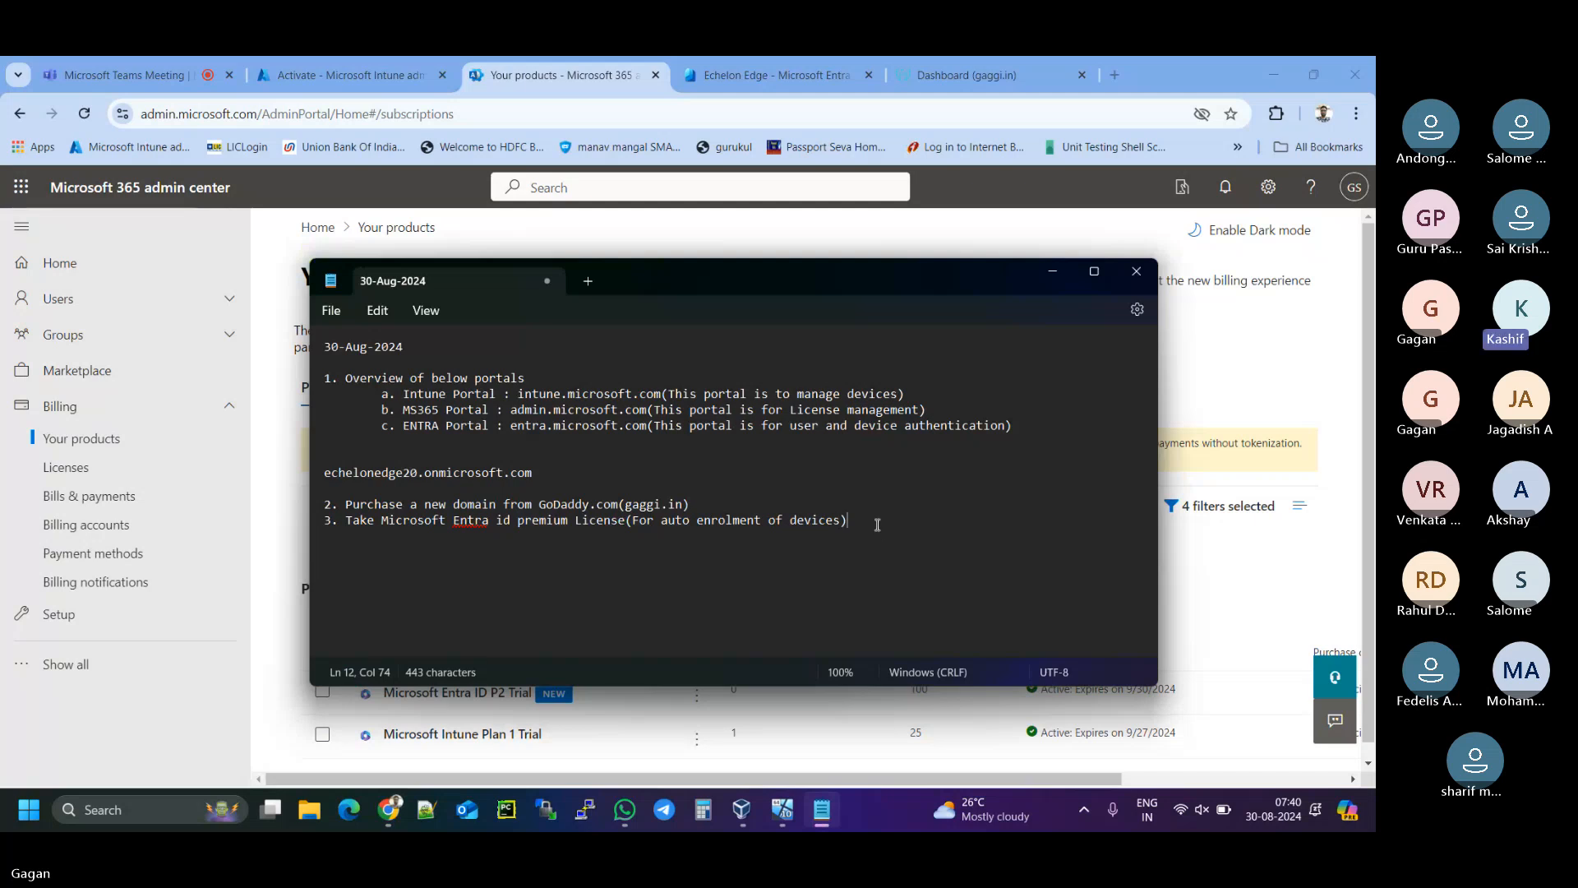
key("Return")
type("4. ")
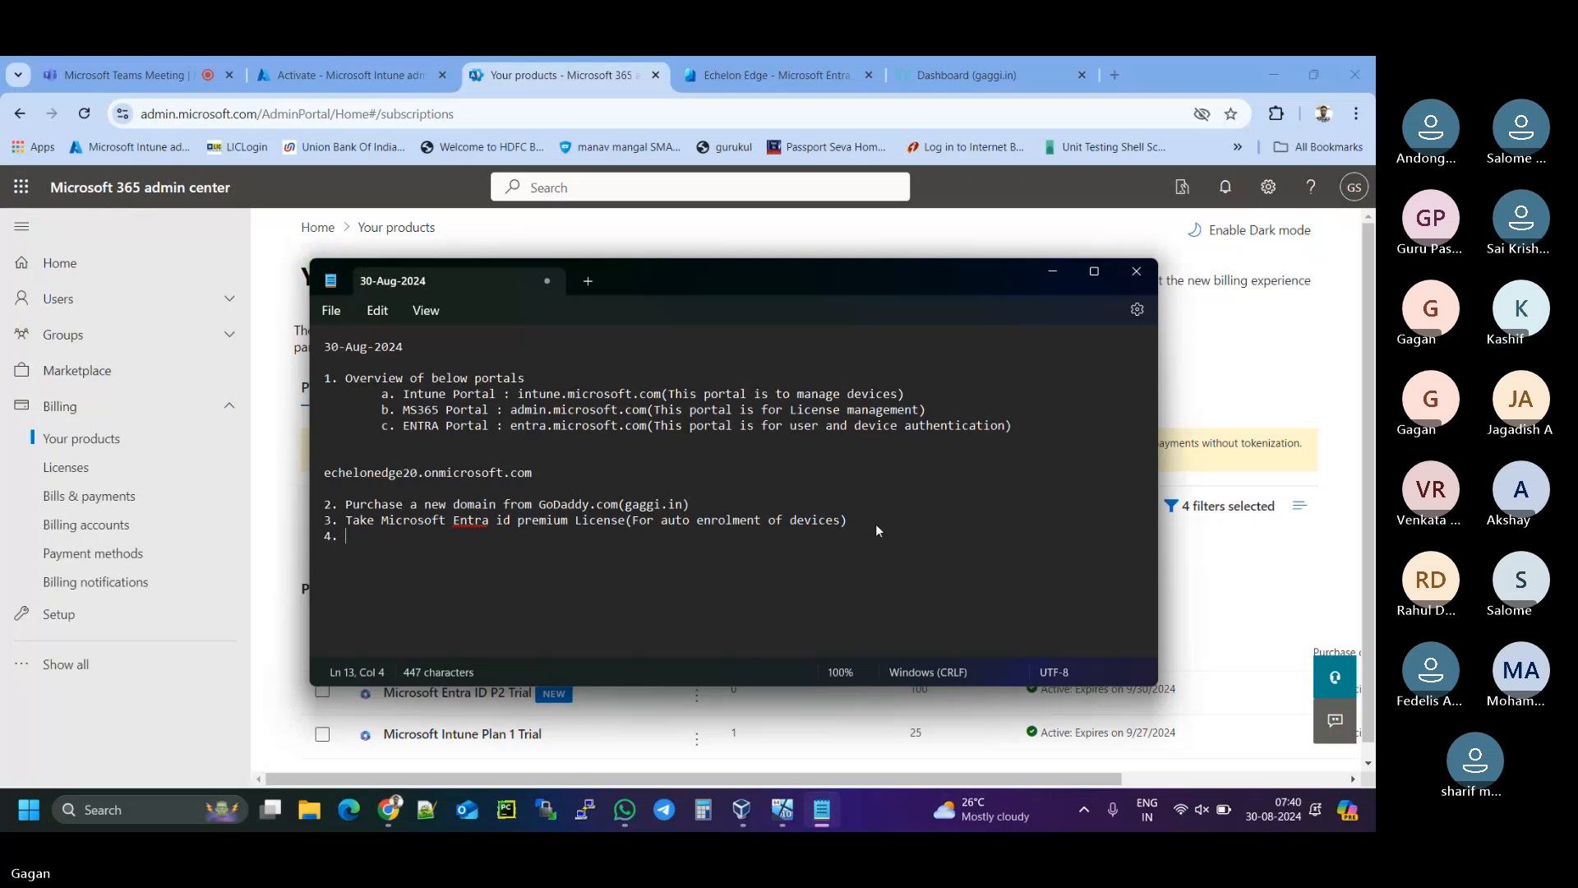
type("Add the new")
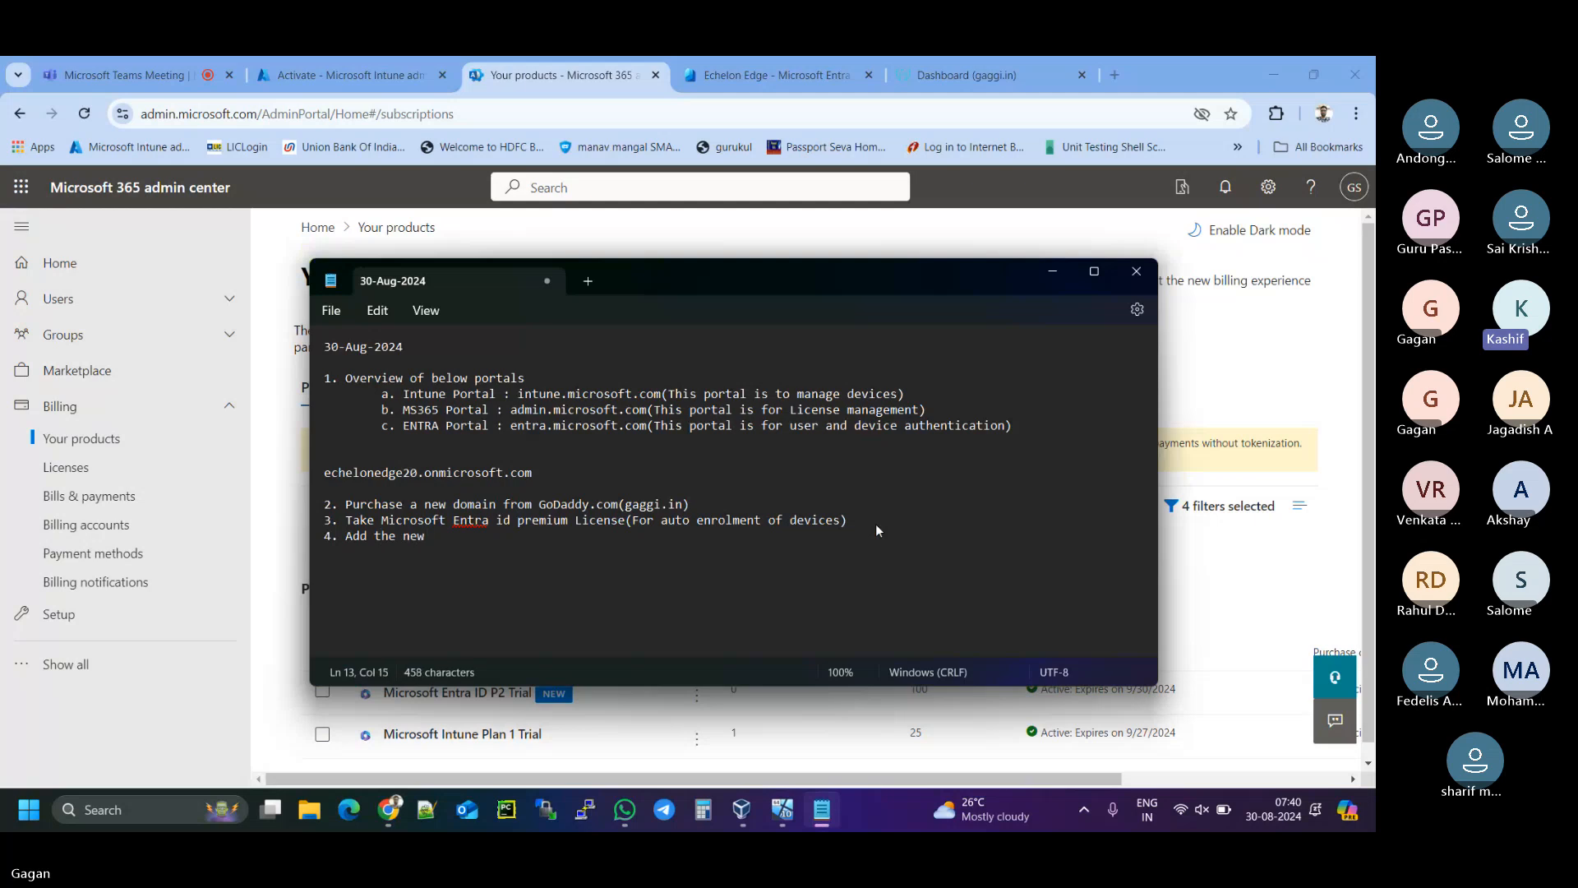
key("BackSpace")
key("BackSpace")
key("BackSpace")
key("BackSpace")
key("BackSpace")
key("BackSpace")
key("BackSpace")
type("and verify the")
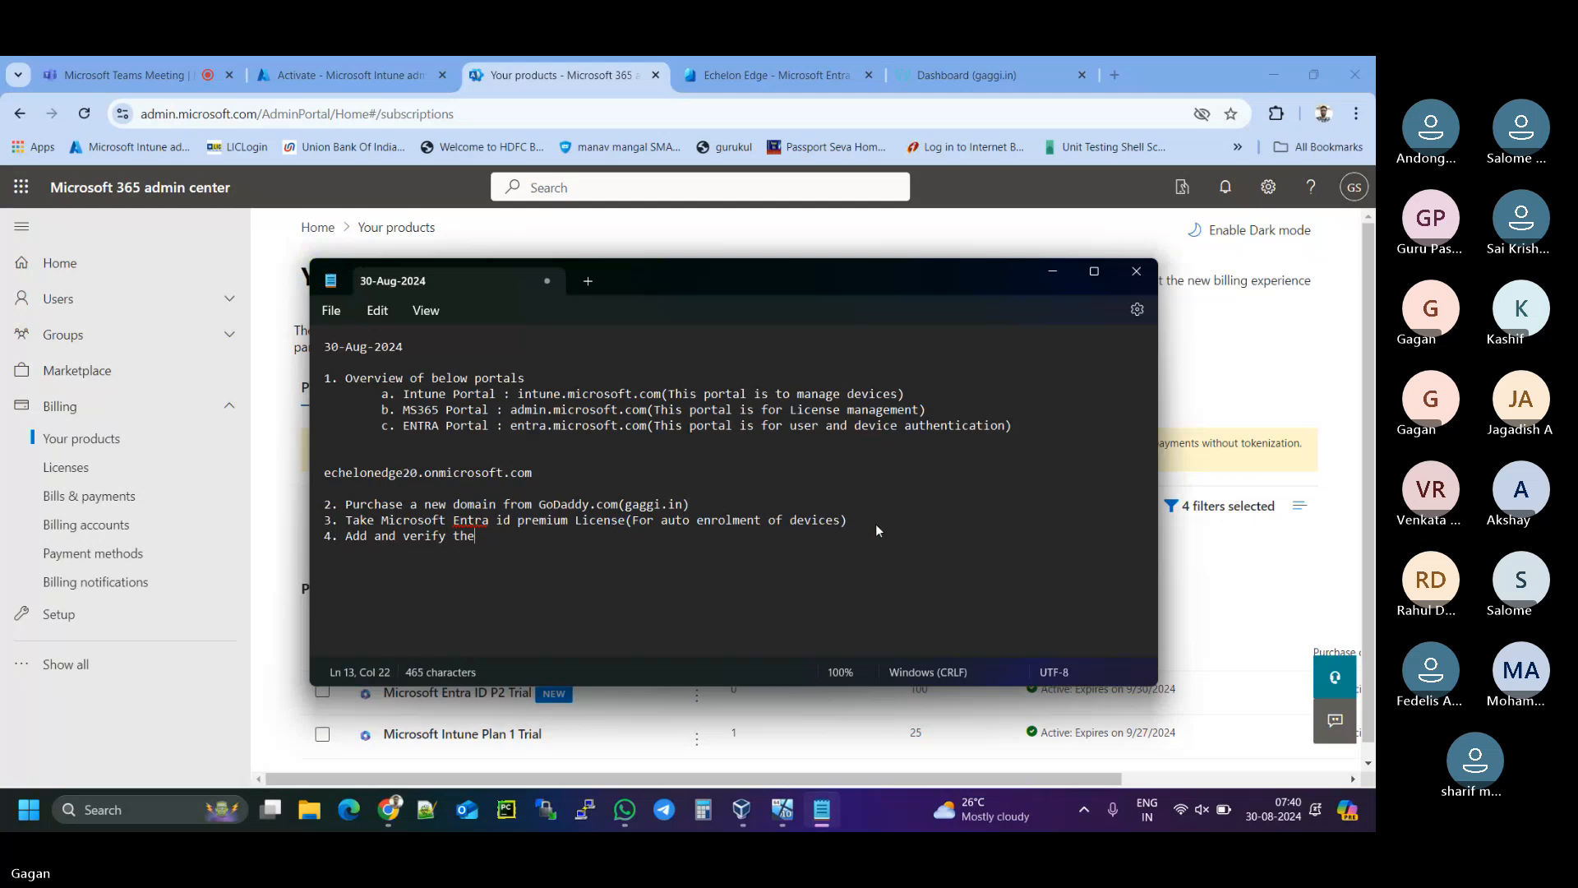
type(" new doamin")
type(".")
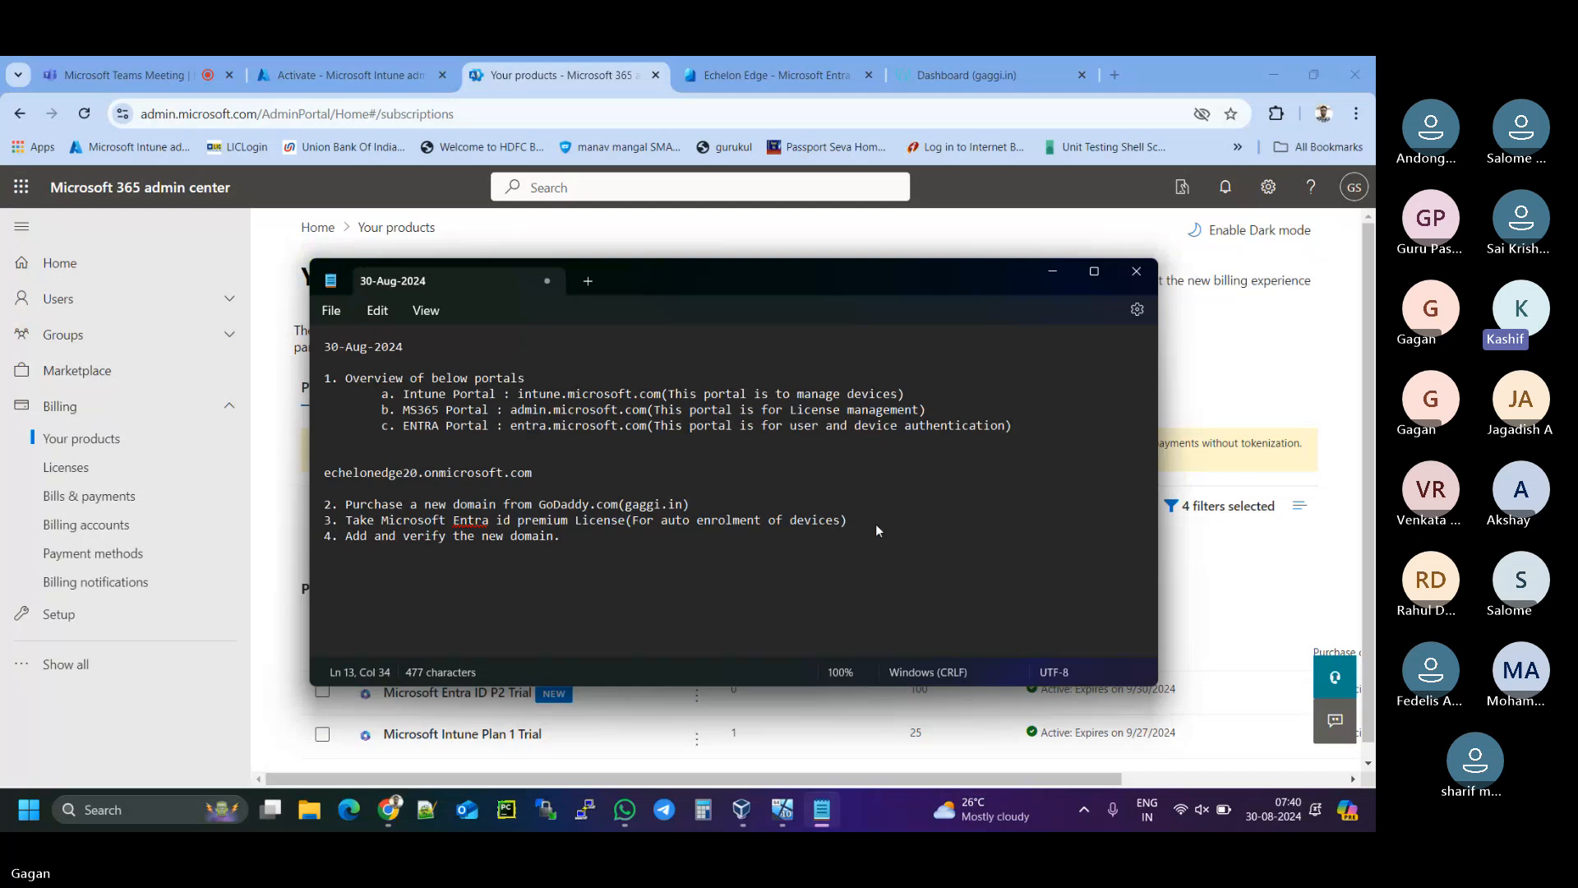
key("BackSpace")
type("into microsoft")
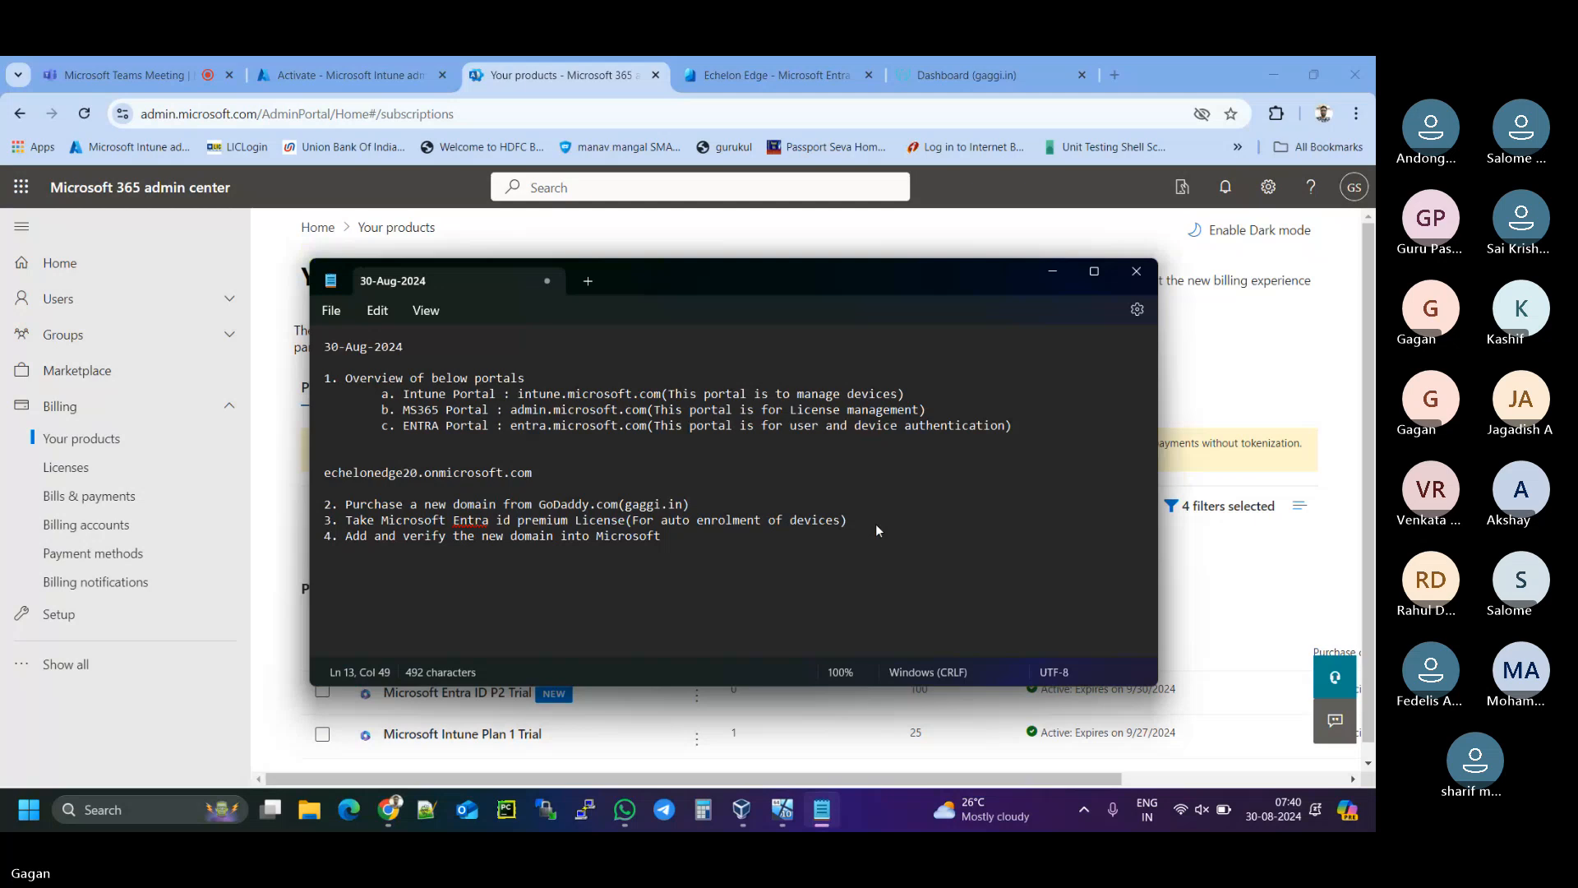
key("BackSpace")
type("365 portal.")
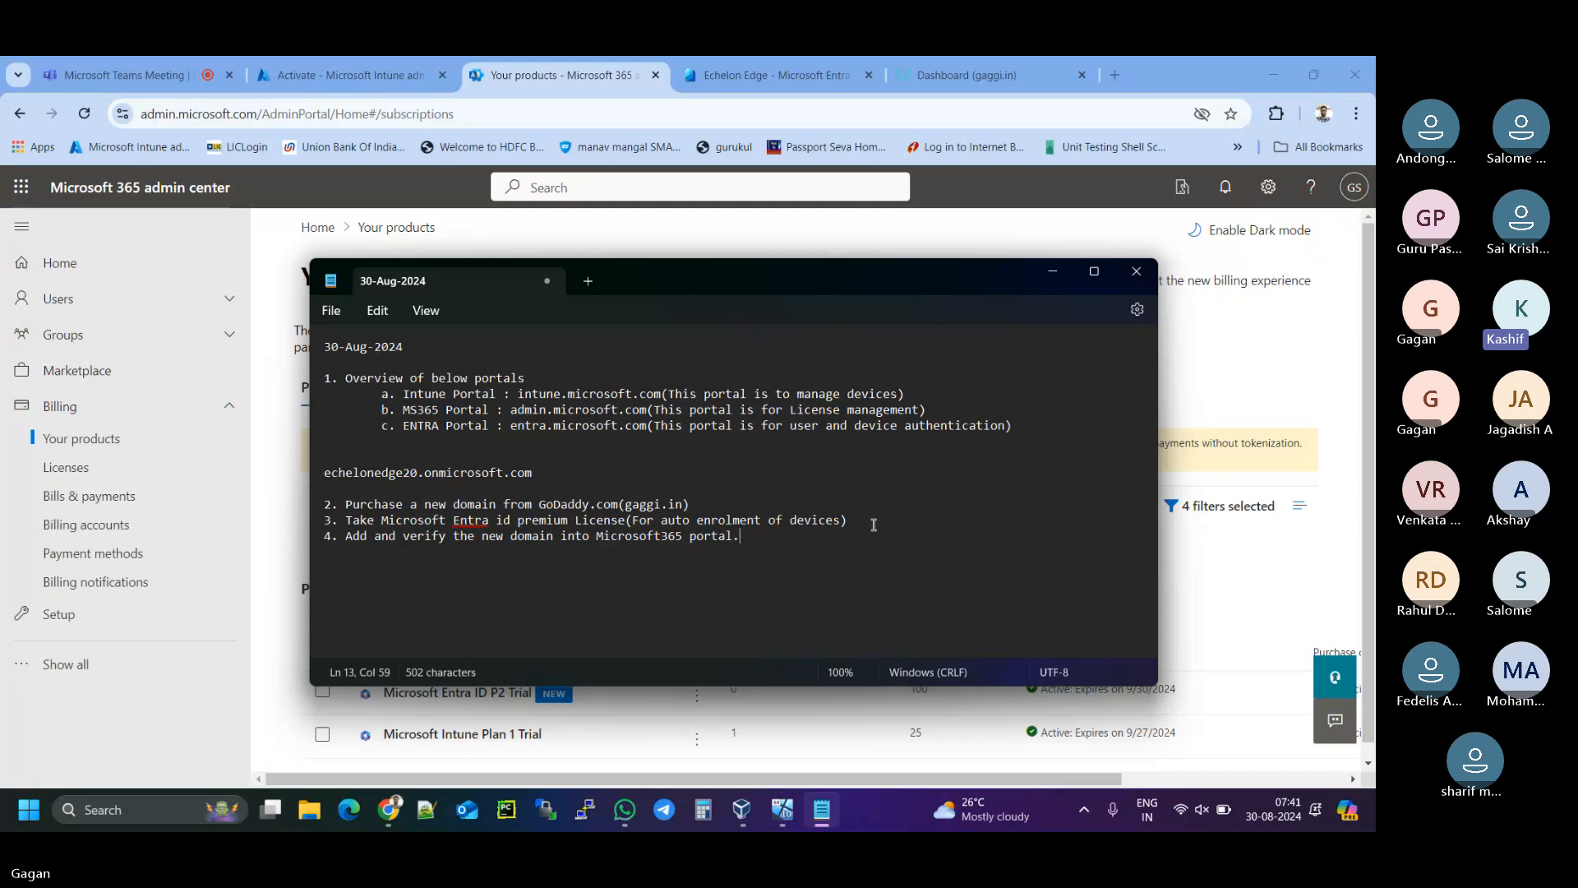
key("Return")
- Highlight the echelonedge20.onmicrosoft.com and gaggi.in domains, then minimize the notes
left_click_drag(323, 473, 533, 472)
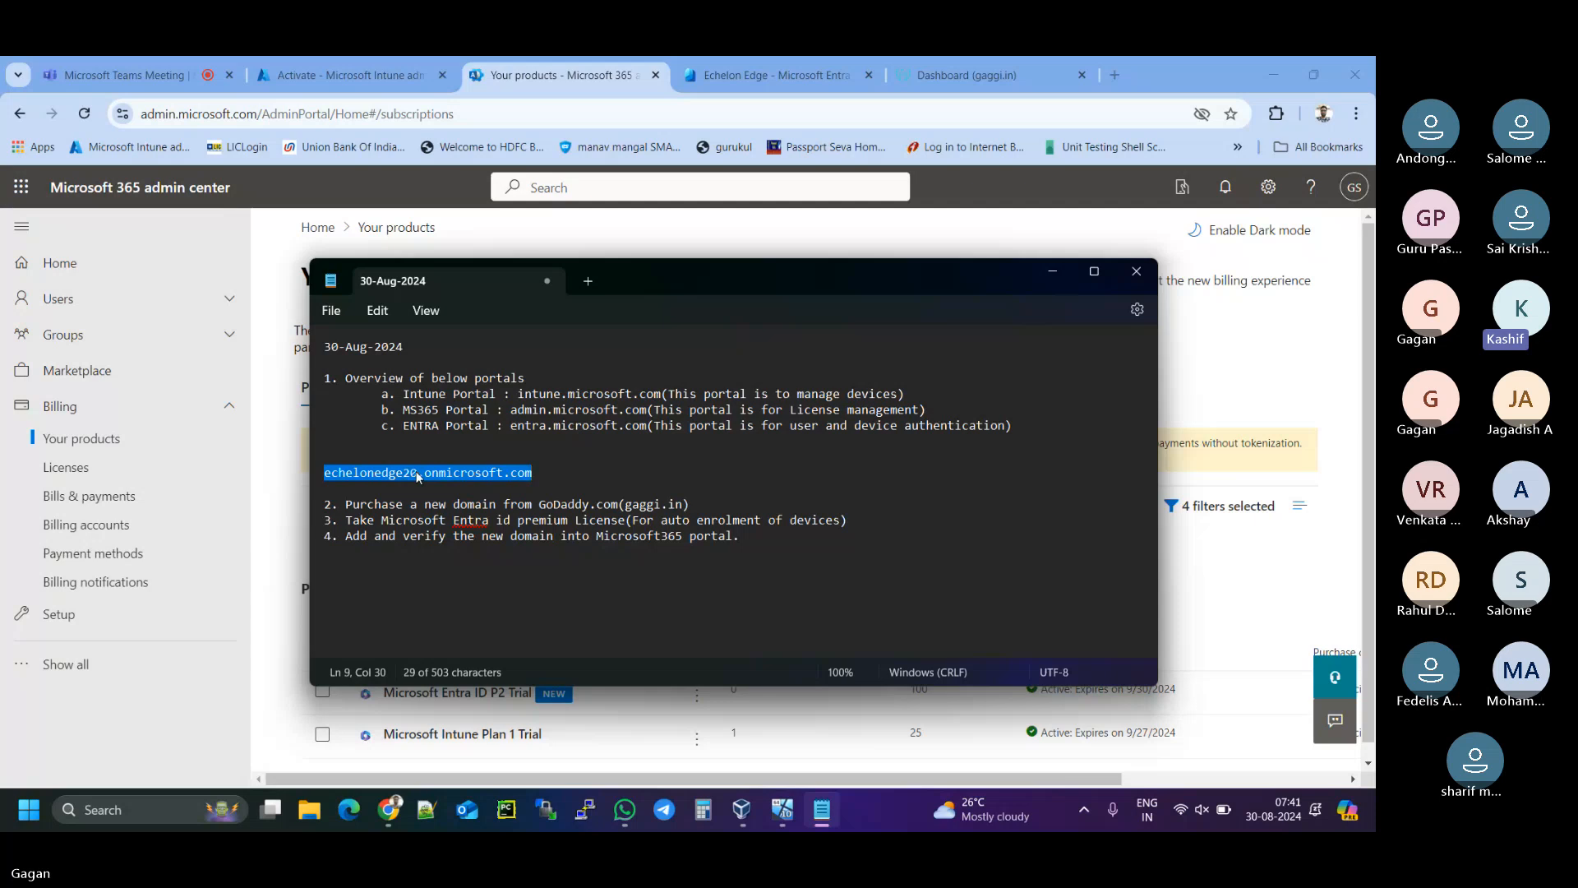
left_click(625, 507)
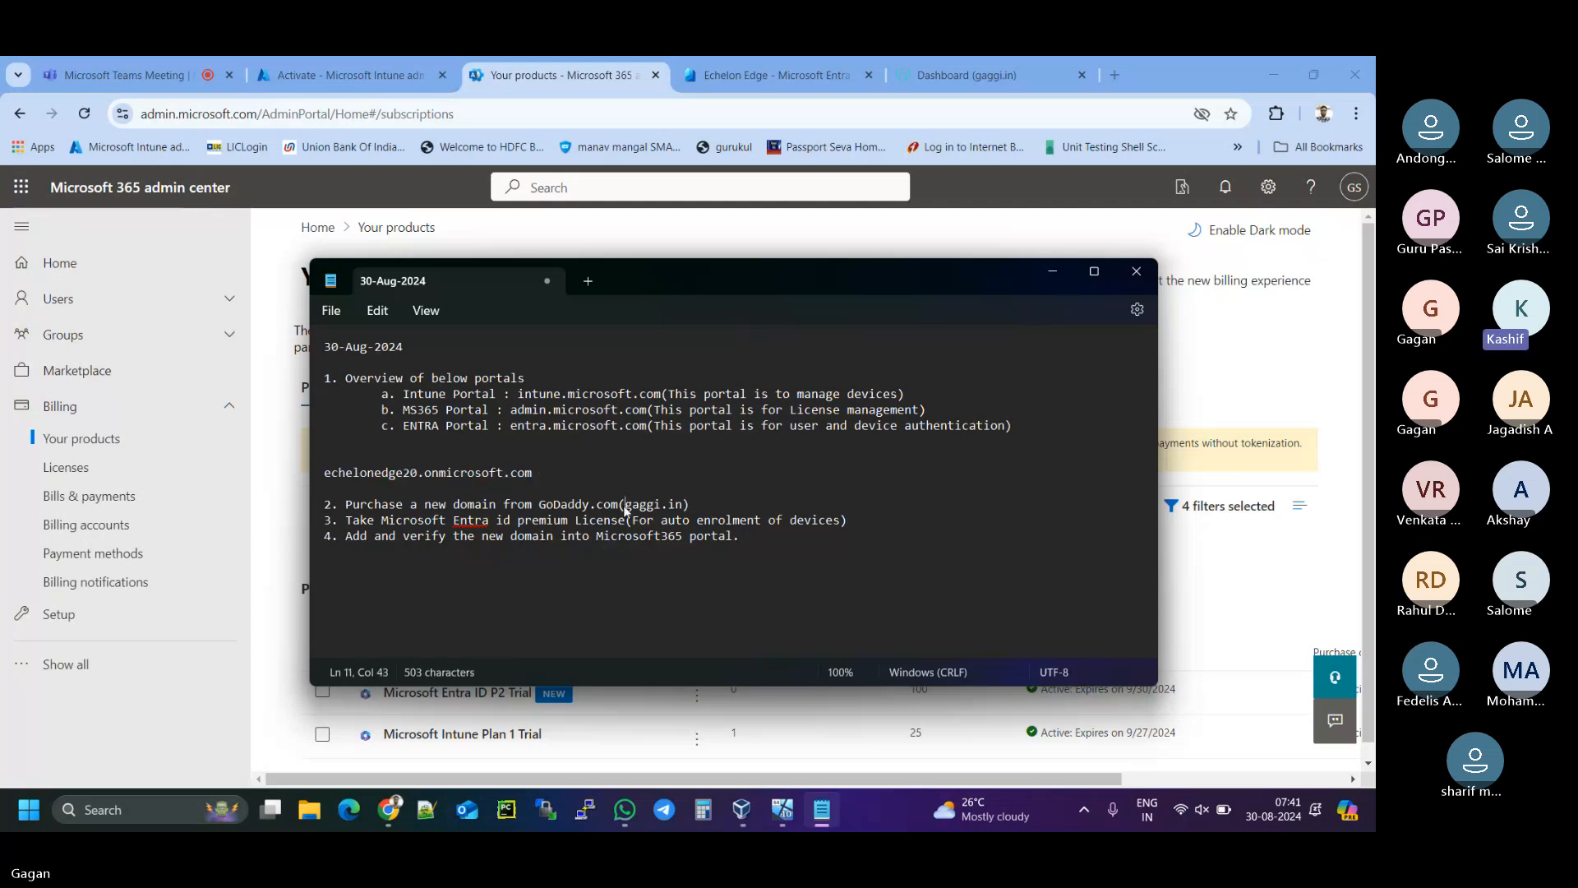
left_click_drag(624, 509, 684, 508)
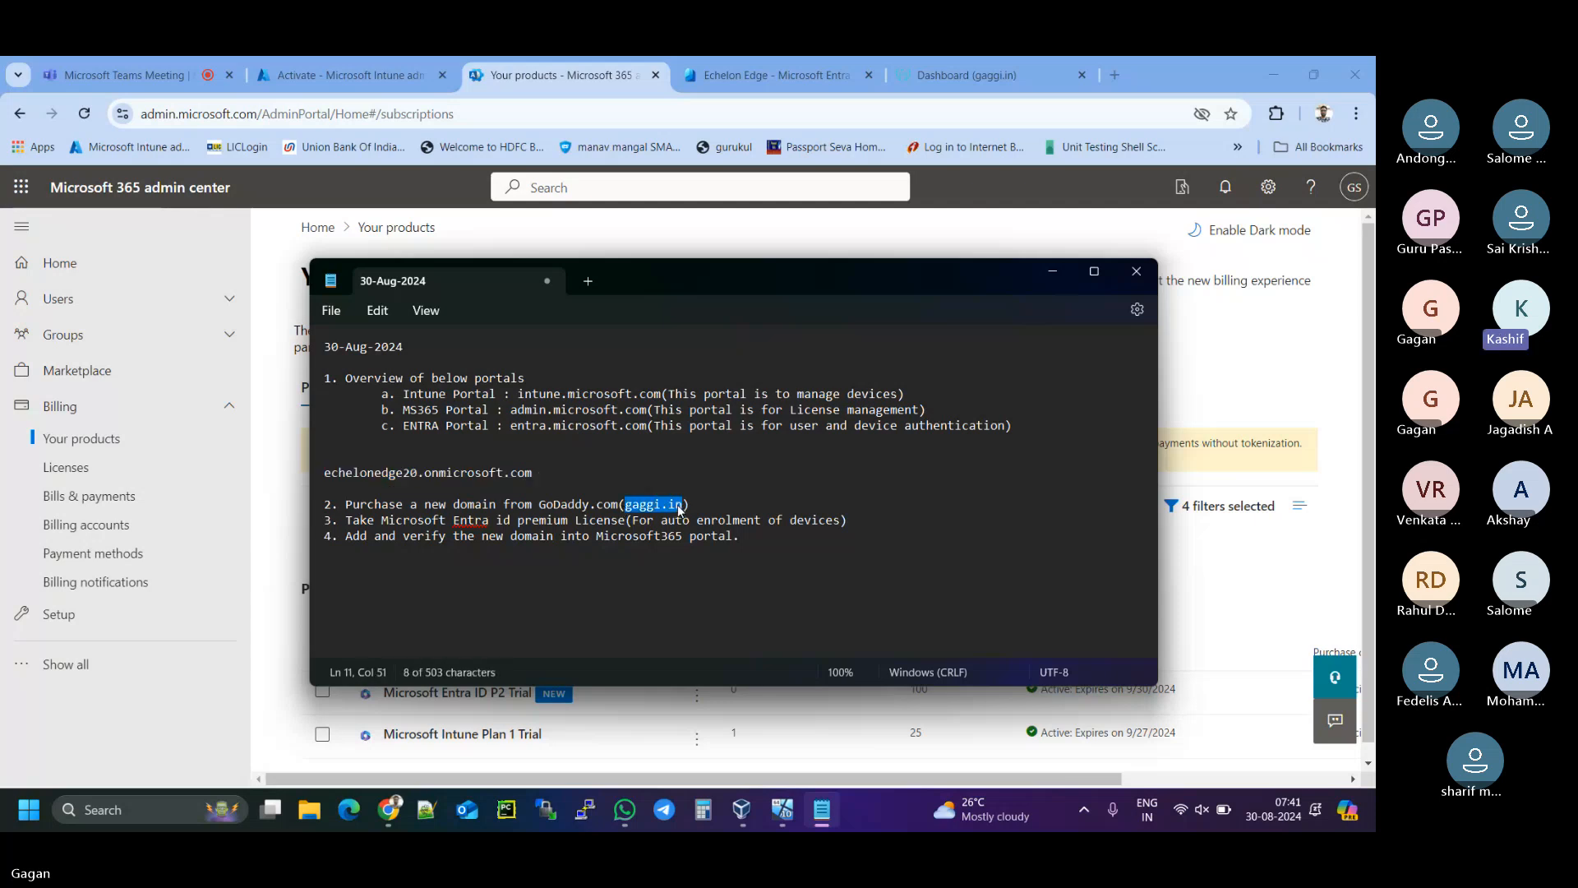
left_click(445, 560)
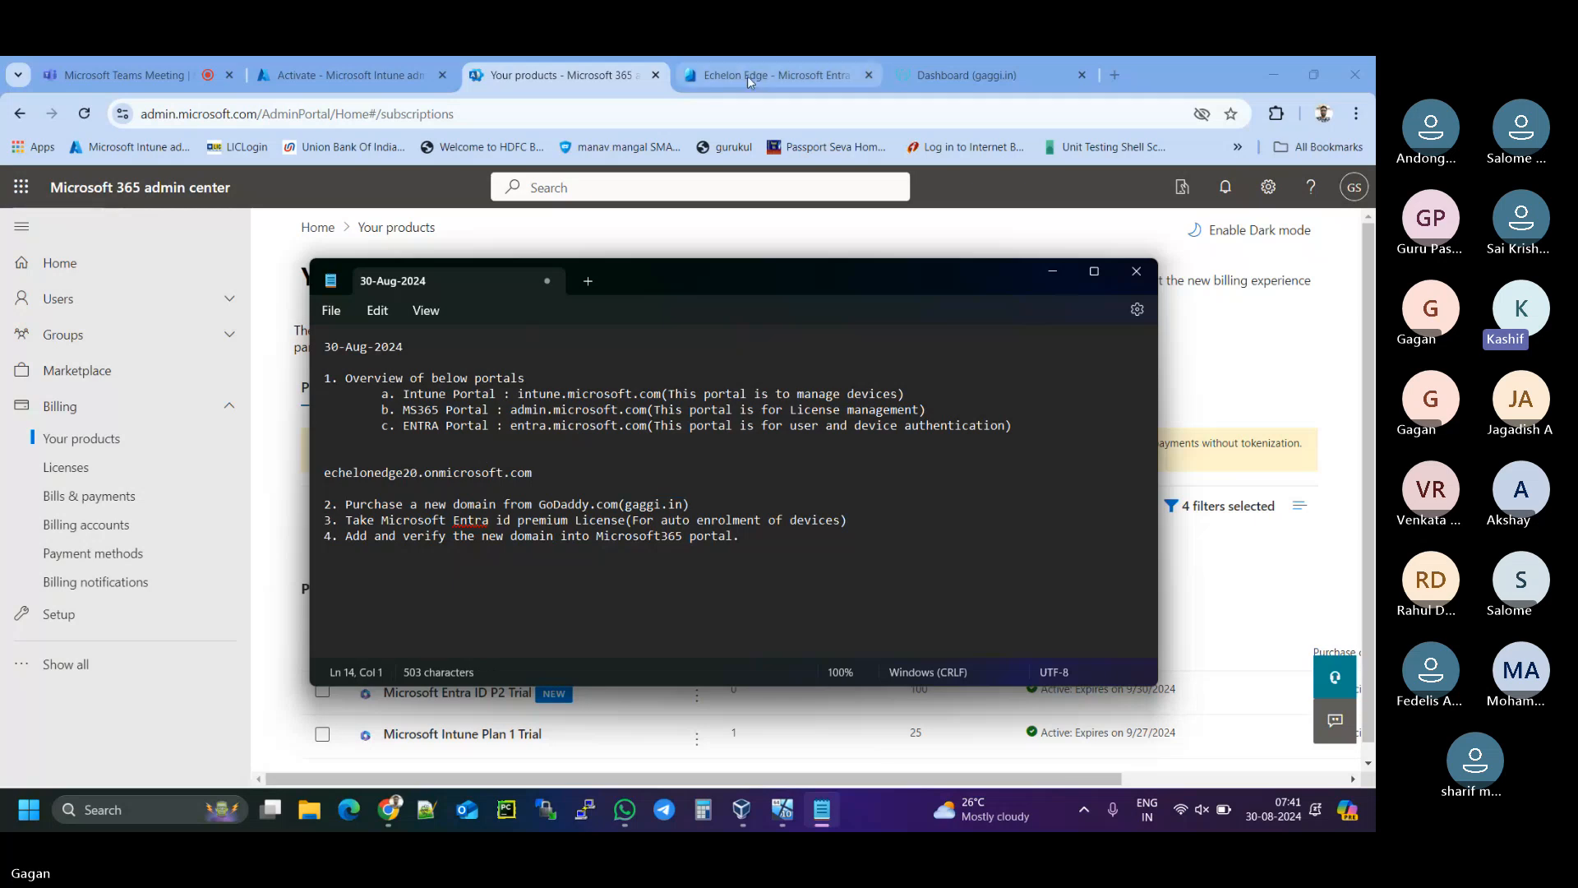
left_click(1059, 278)
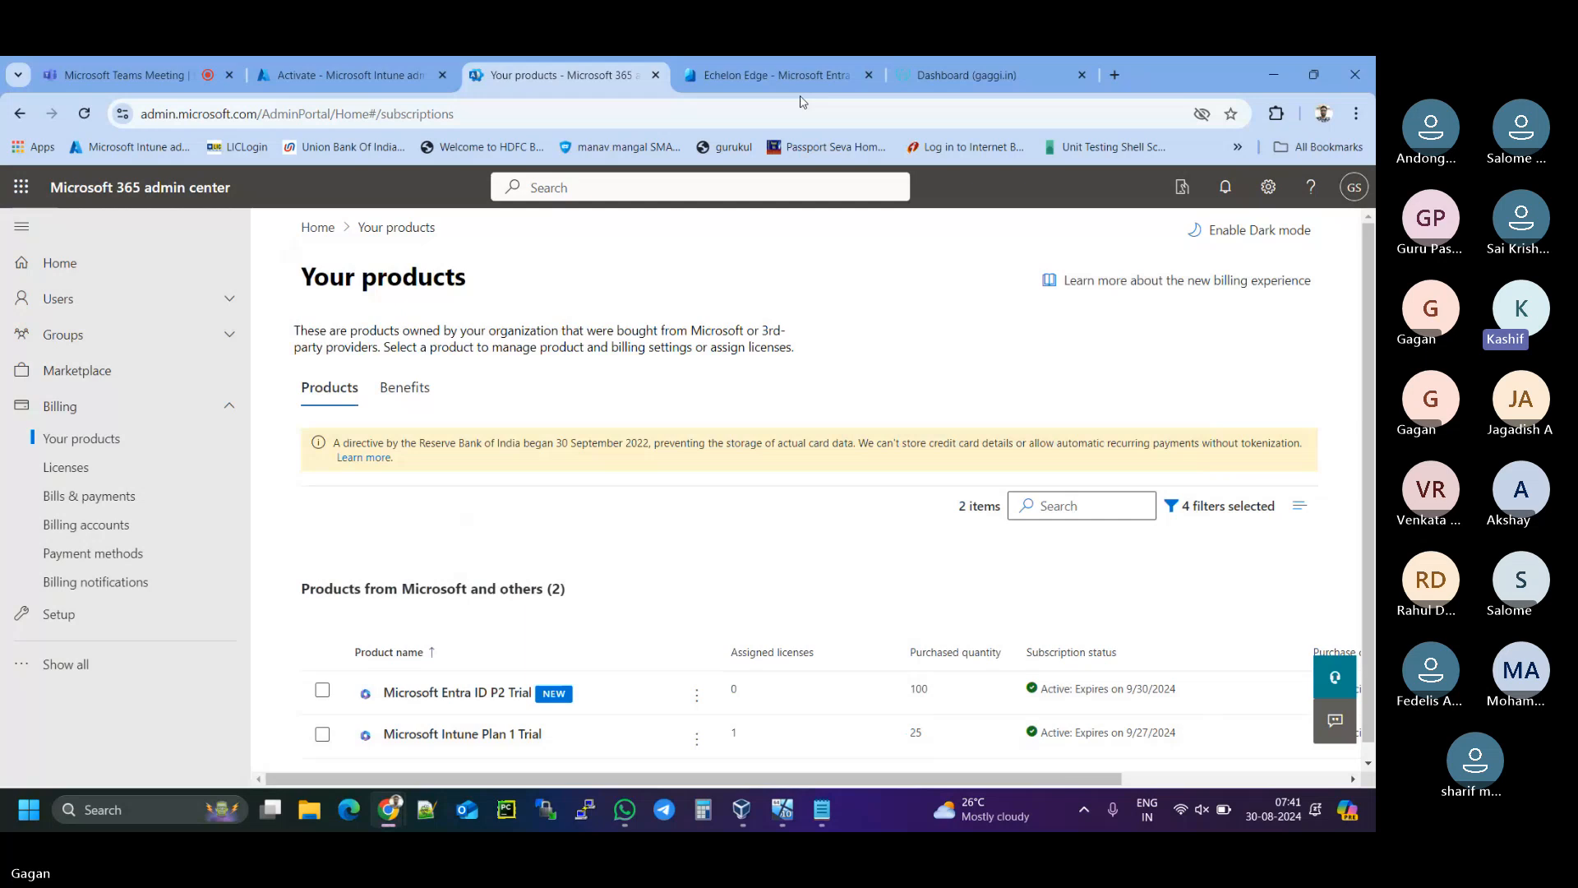
- Show all navigation sections and open Settings > Domains
mouse_move(801, 78)
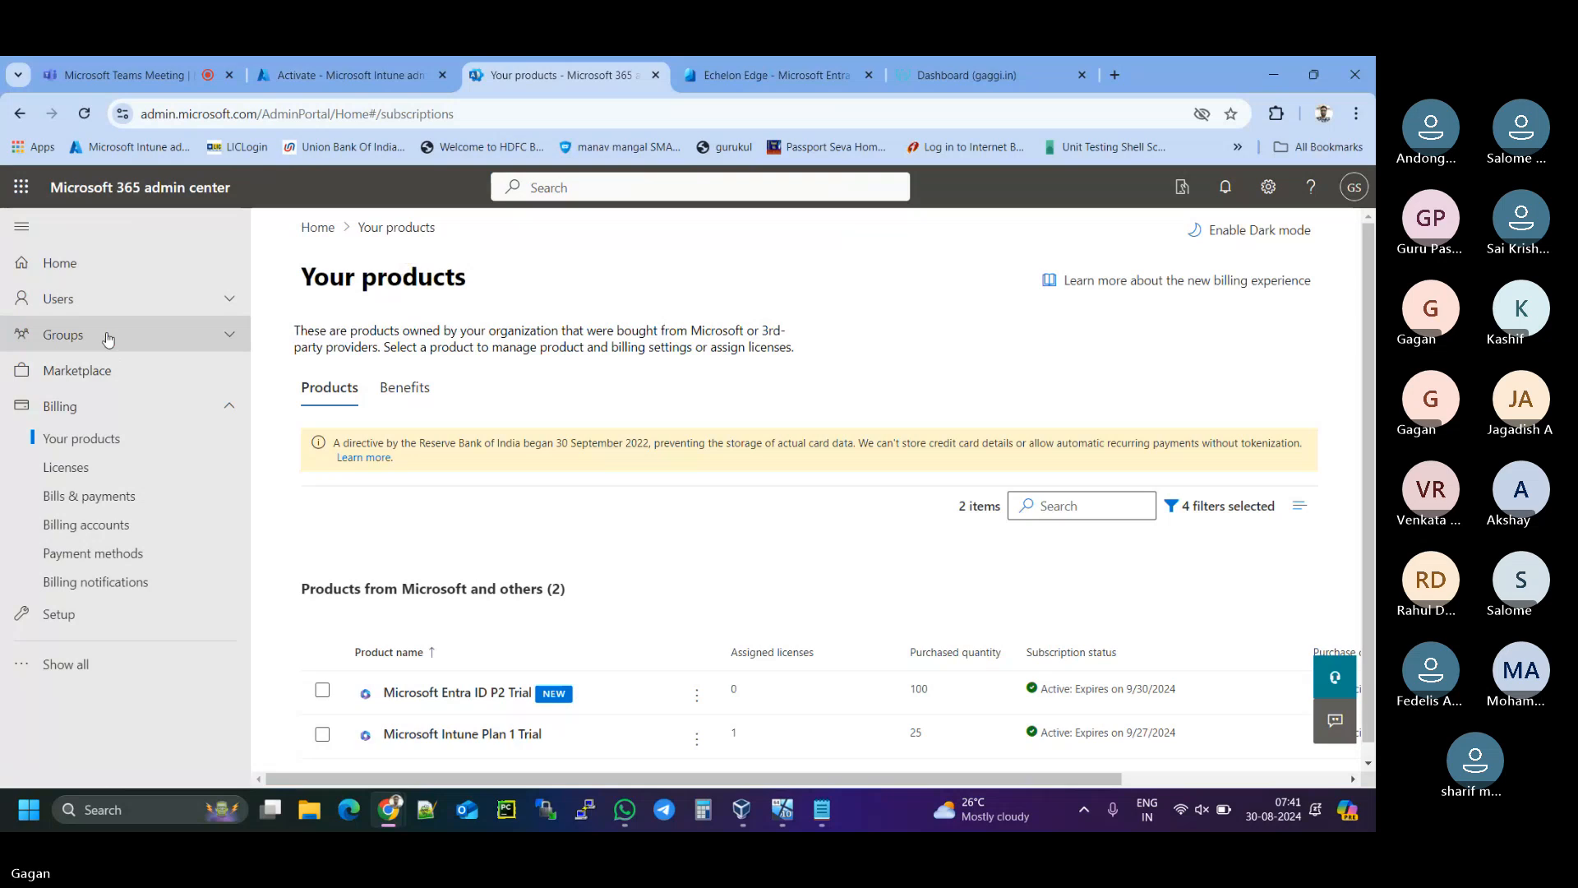
left_click(66, 664)
scroll(75, 622, "down", 3)
scroll(76, 622, "up", 2)
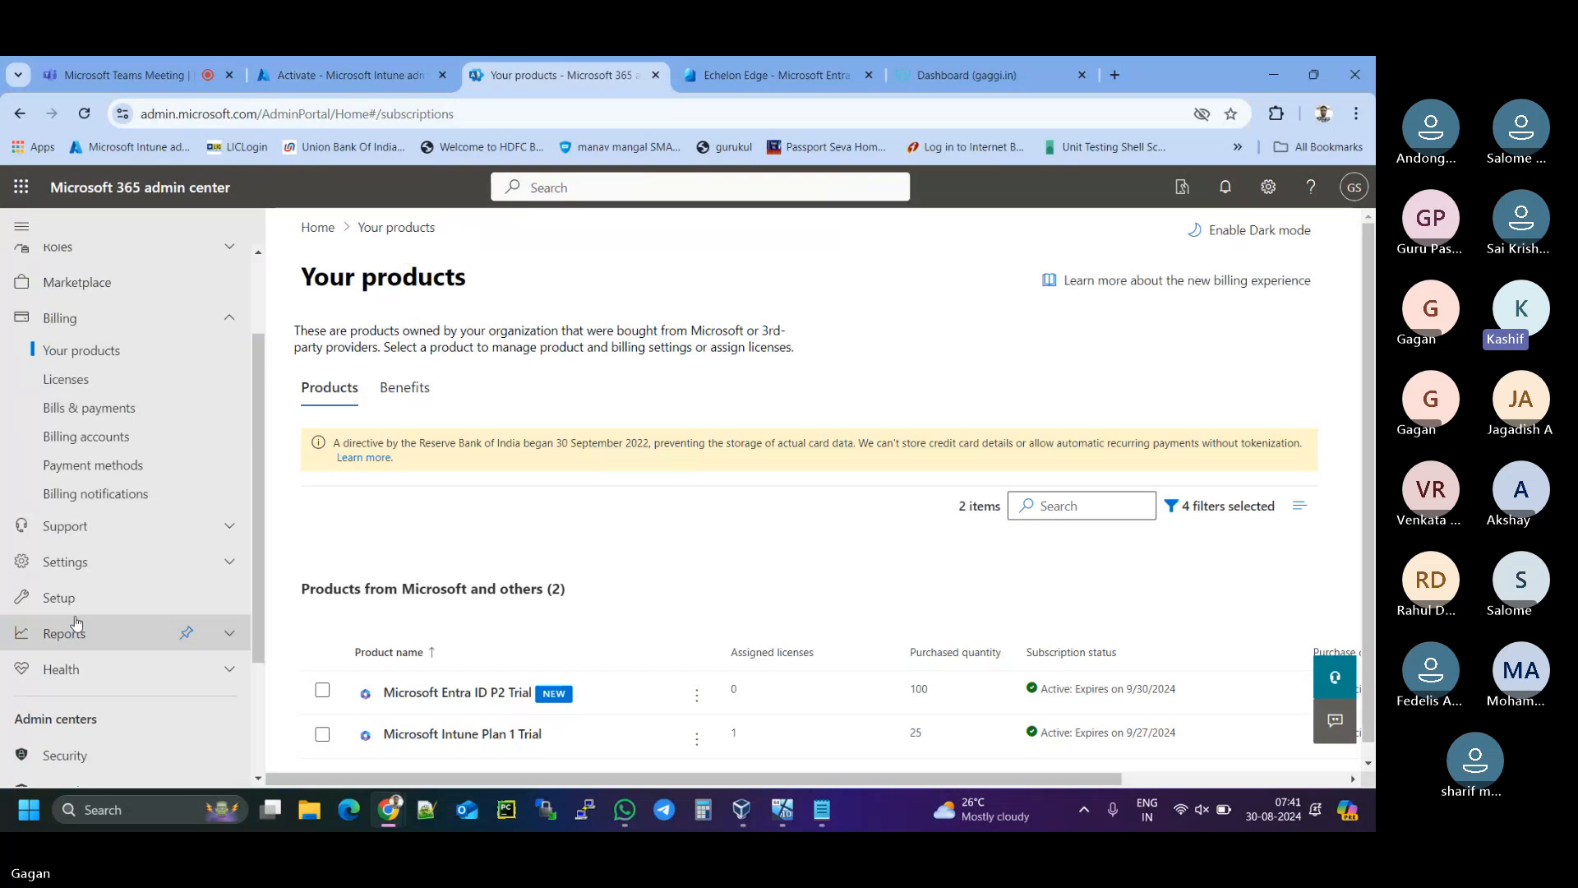
scroll(75, 622, "down", 1)
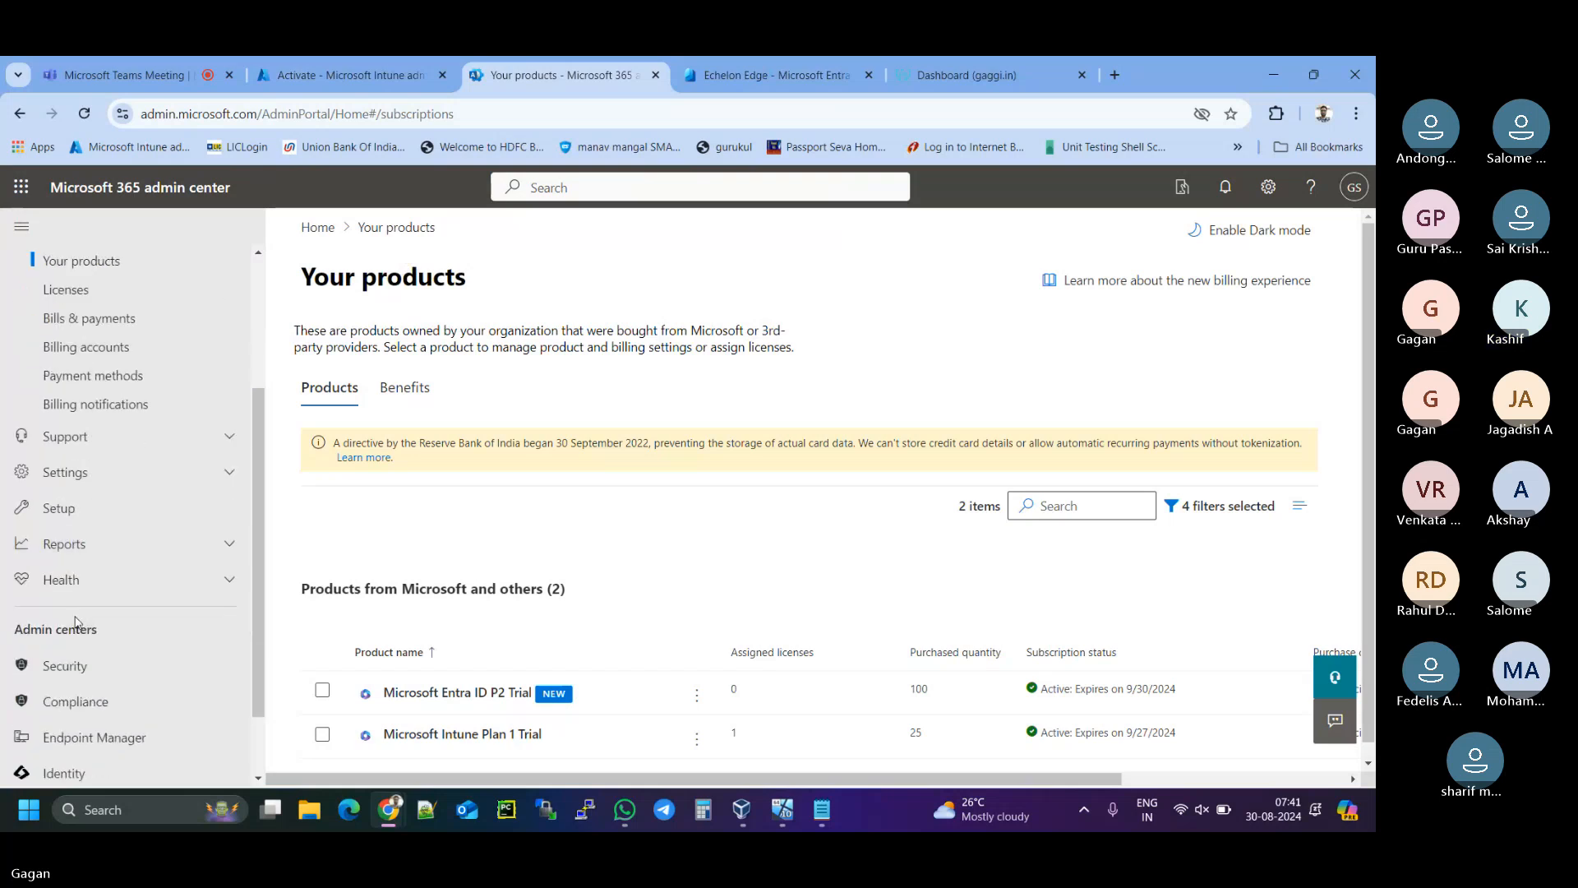
left_click(73, 471)
scroll(78, 471, "down", 1)
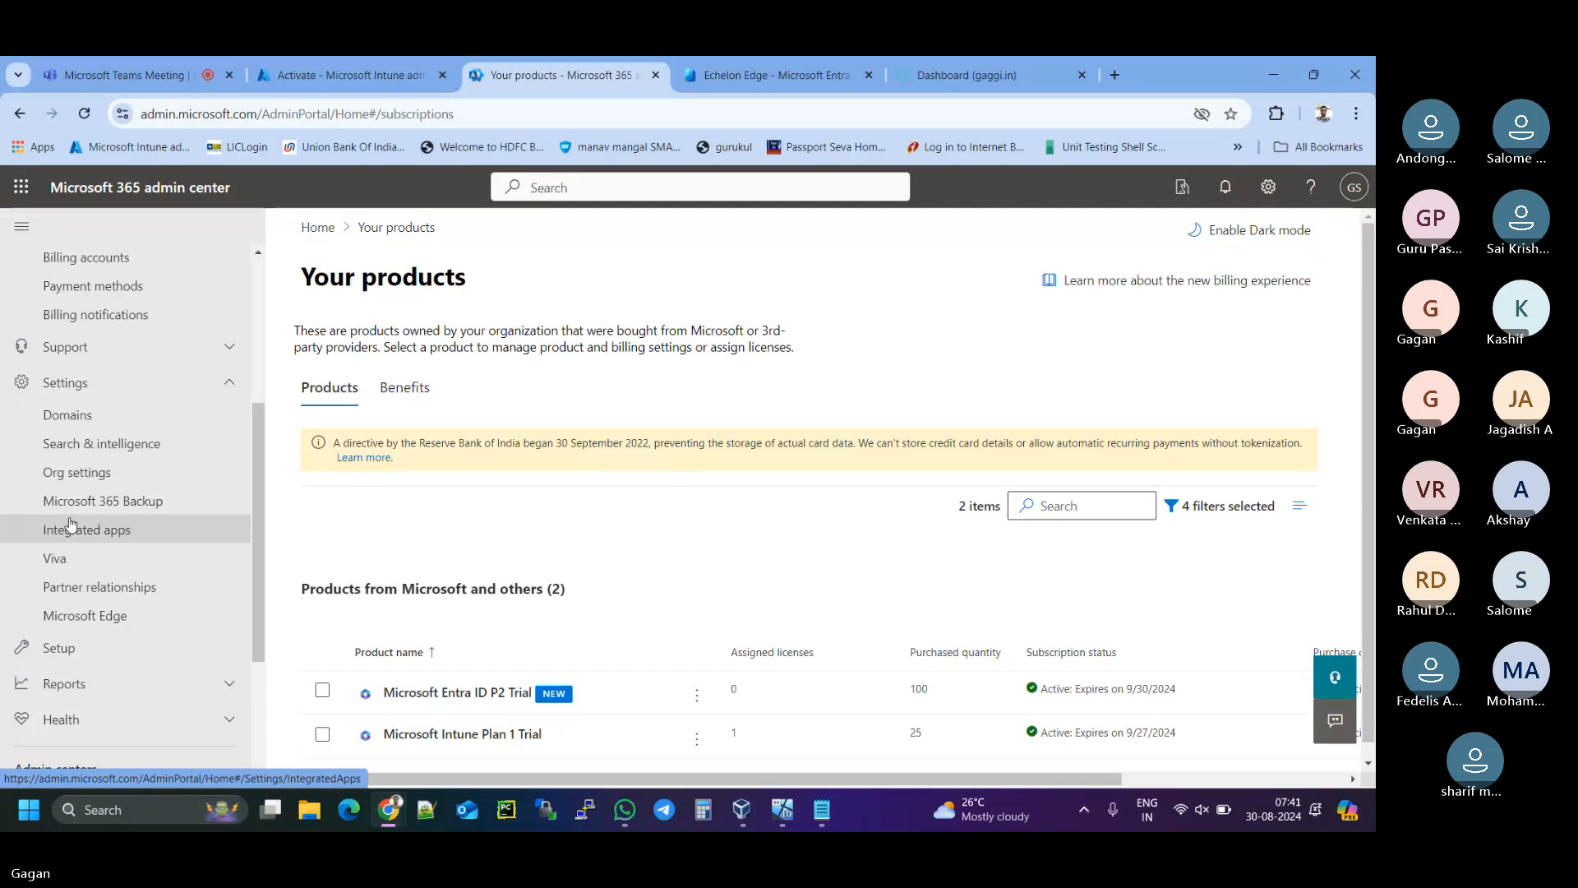
left_click(82, 413)
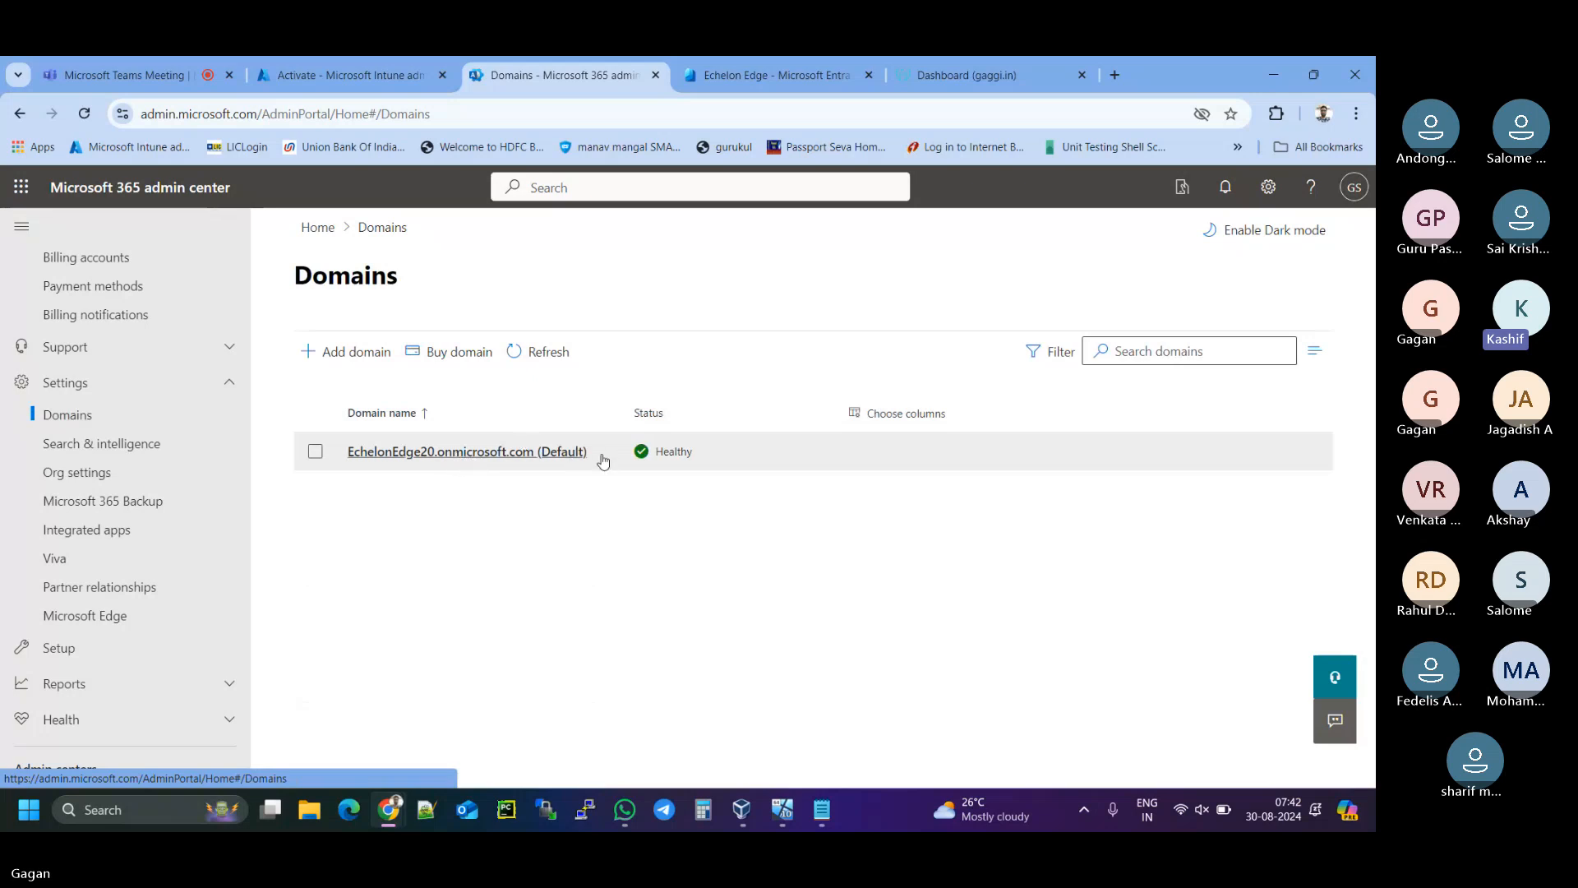
- Enter gaggi.in as the new domain name and submit it with Use this domain
left_click(315, 455)
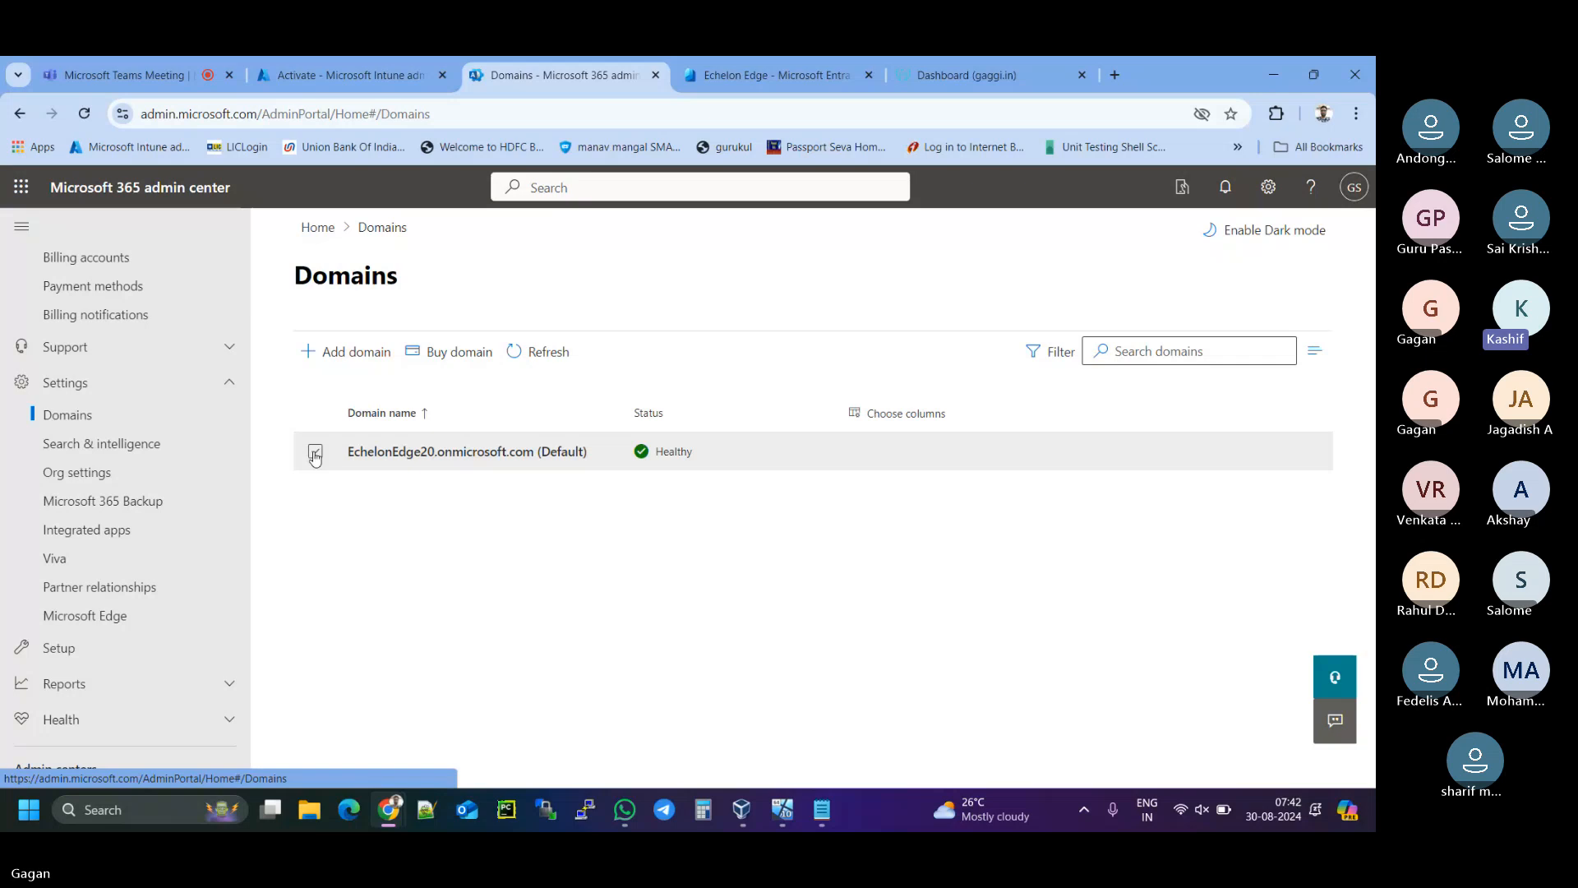
left_click(354, 354)
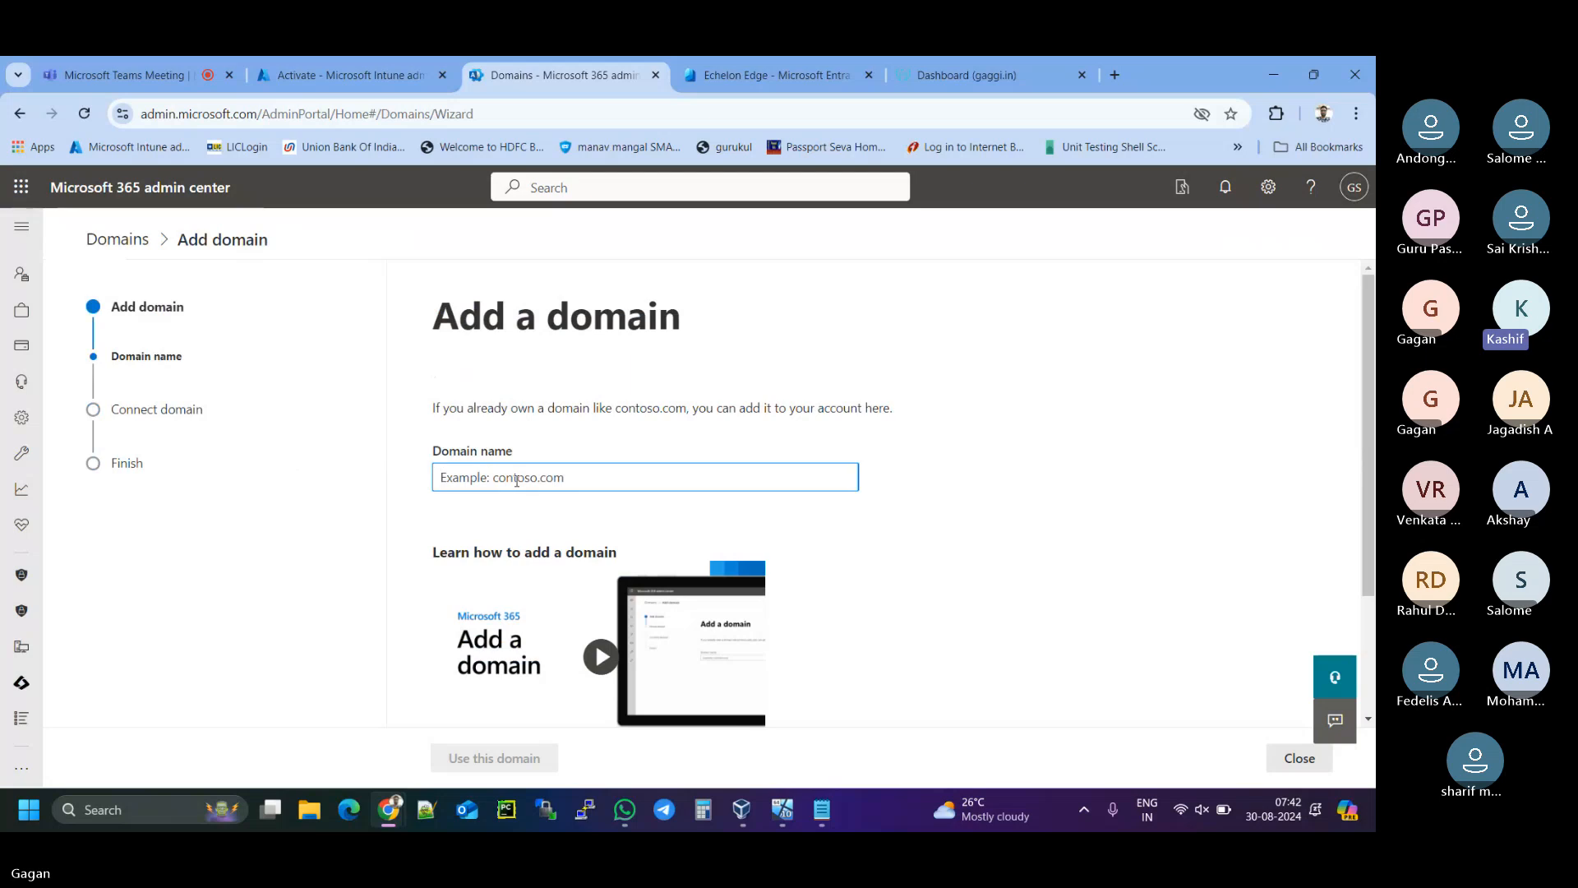
type("gaggi")
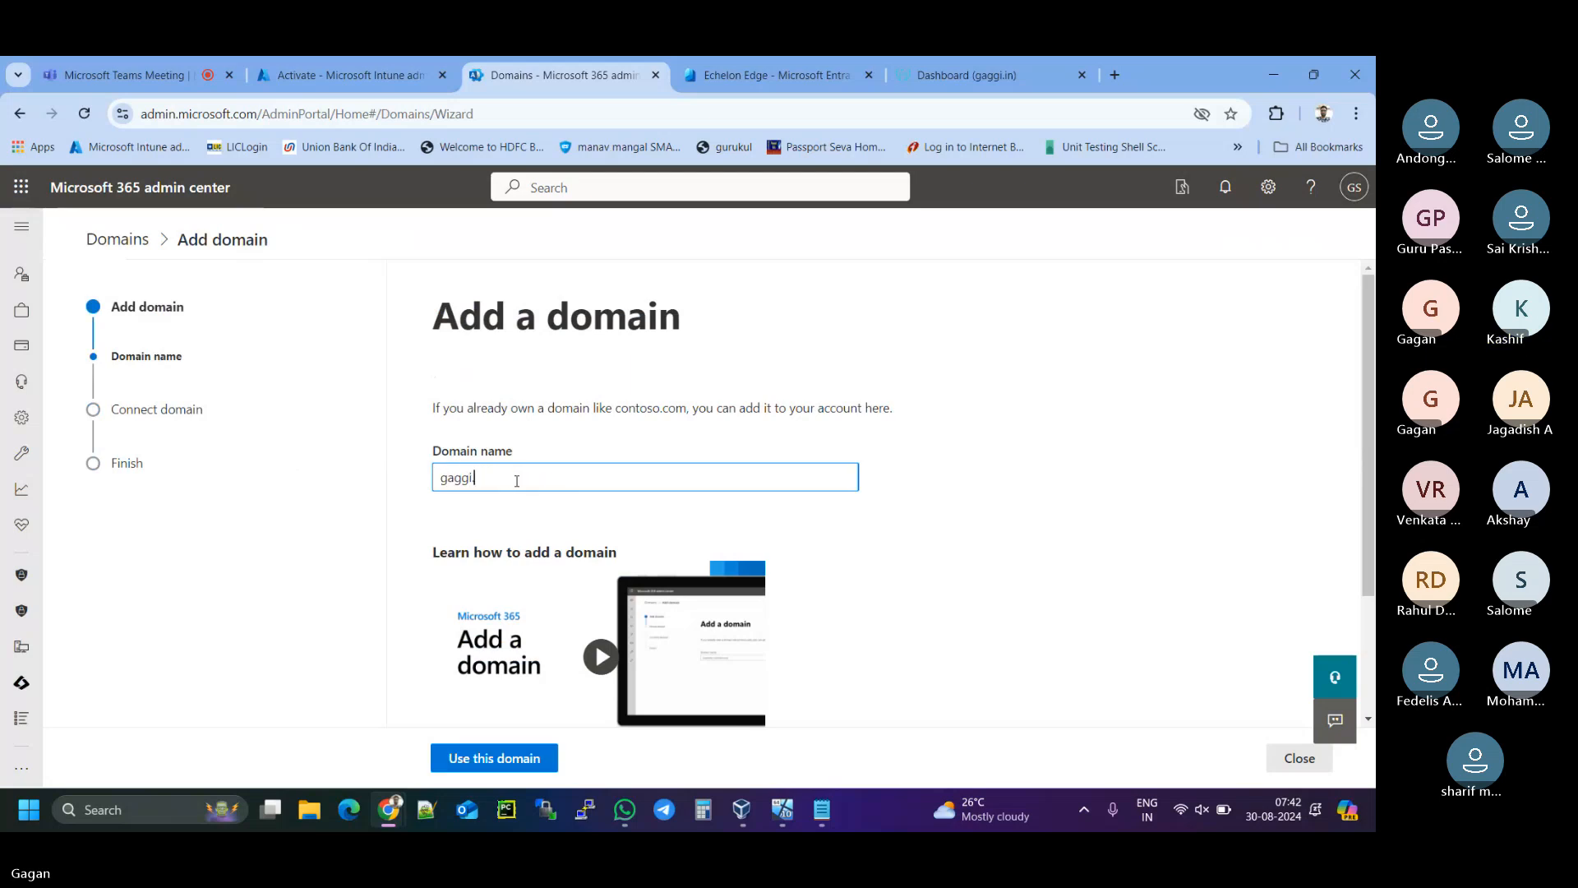
type(".in")
scroll(884, 449, "down", 1)
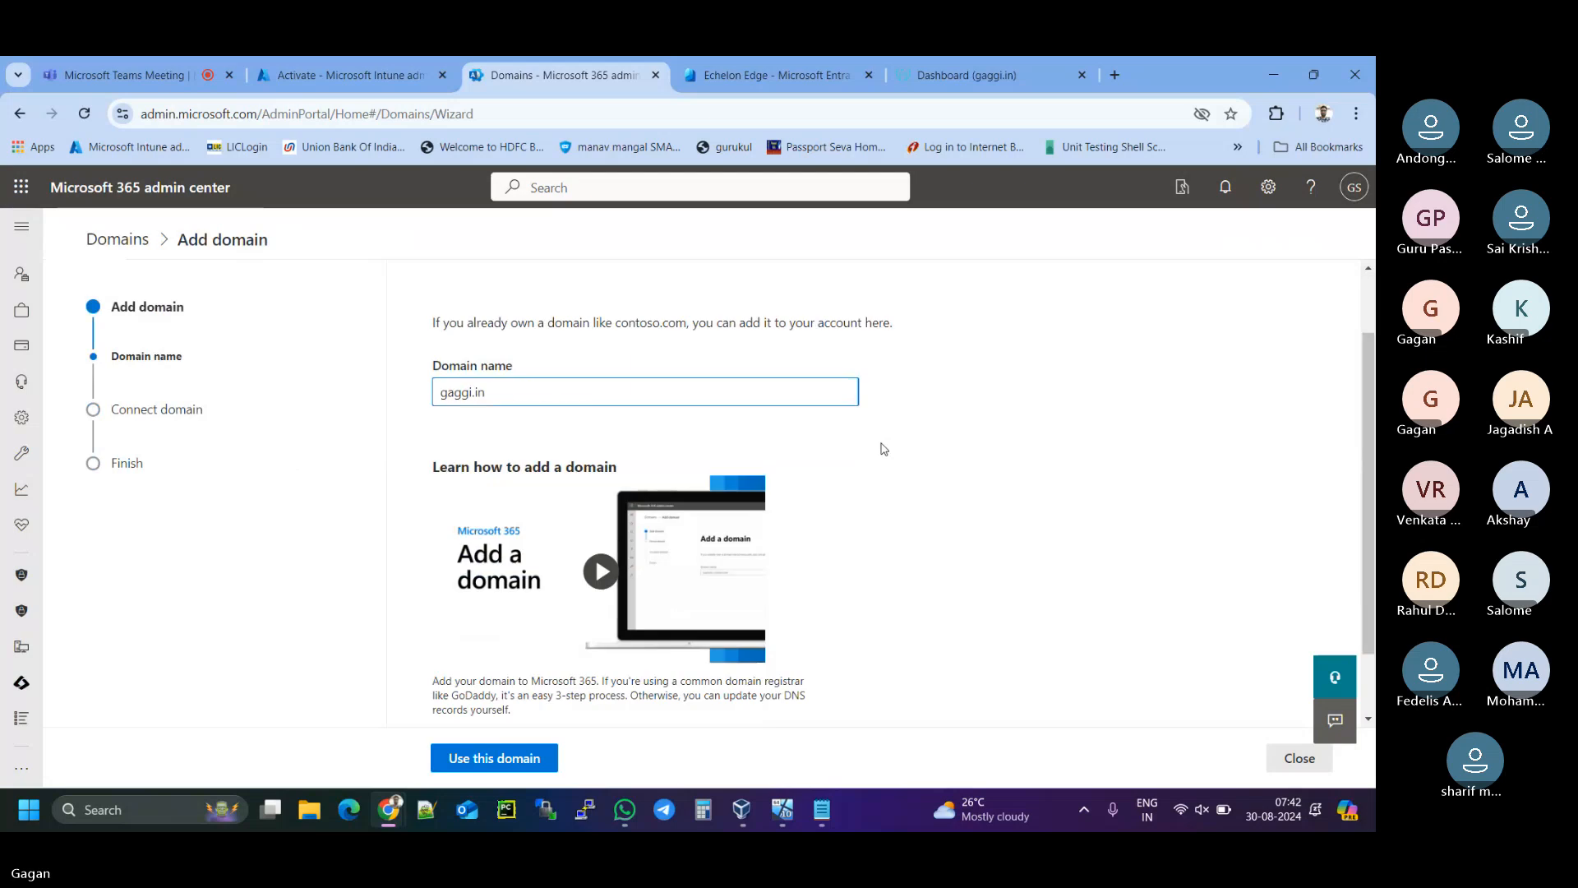
scroll(884, 449, "down", 1)
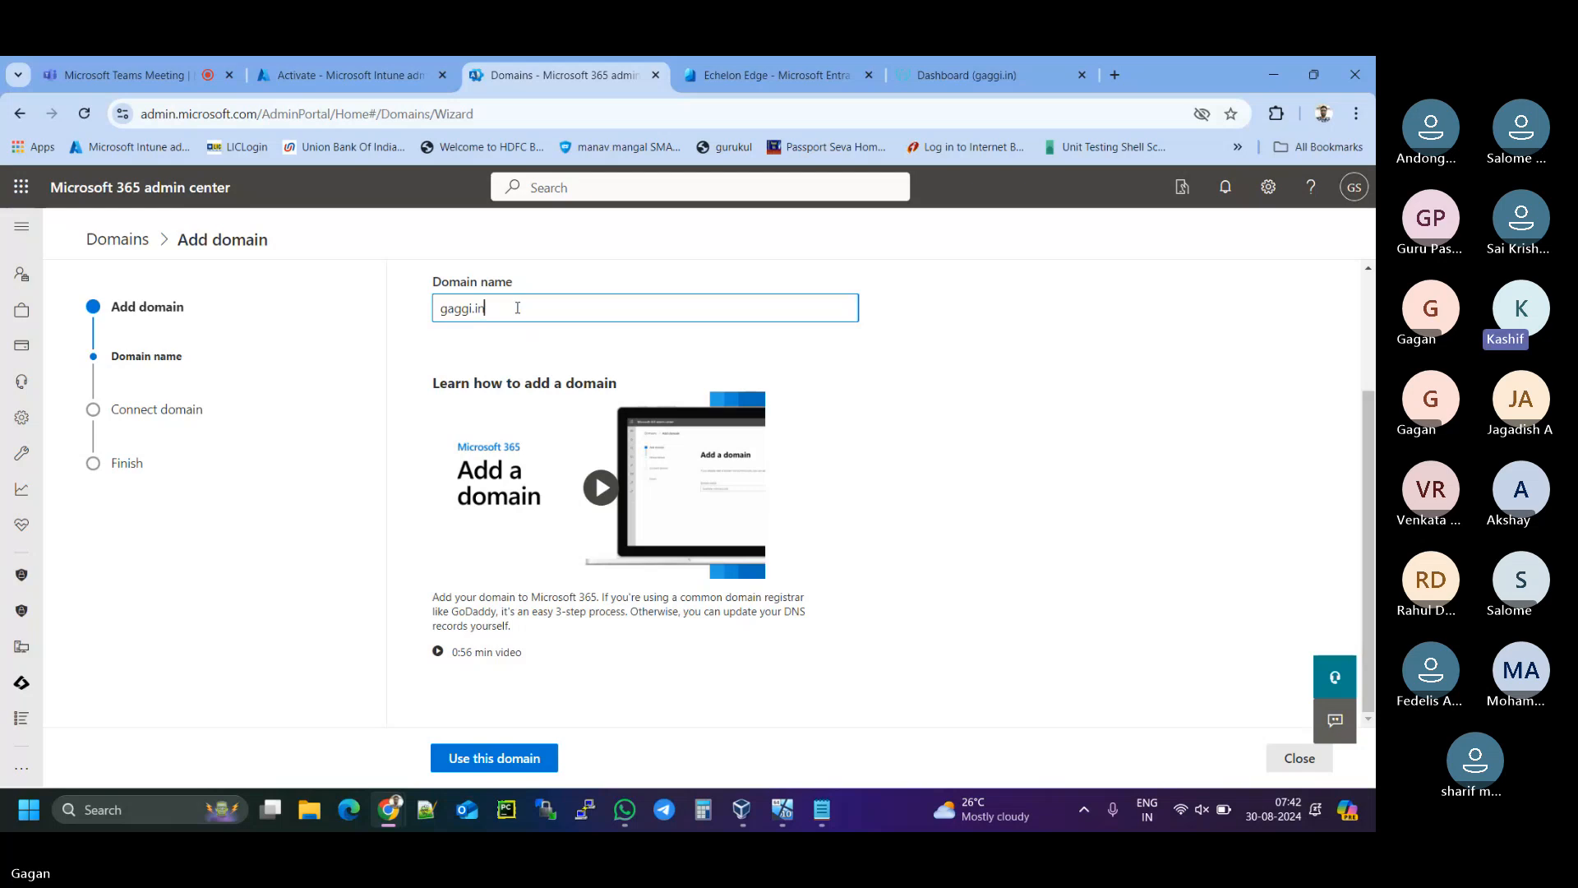
left_click(501, 758)
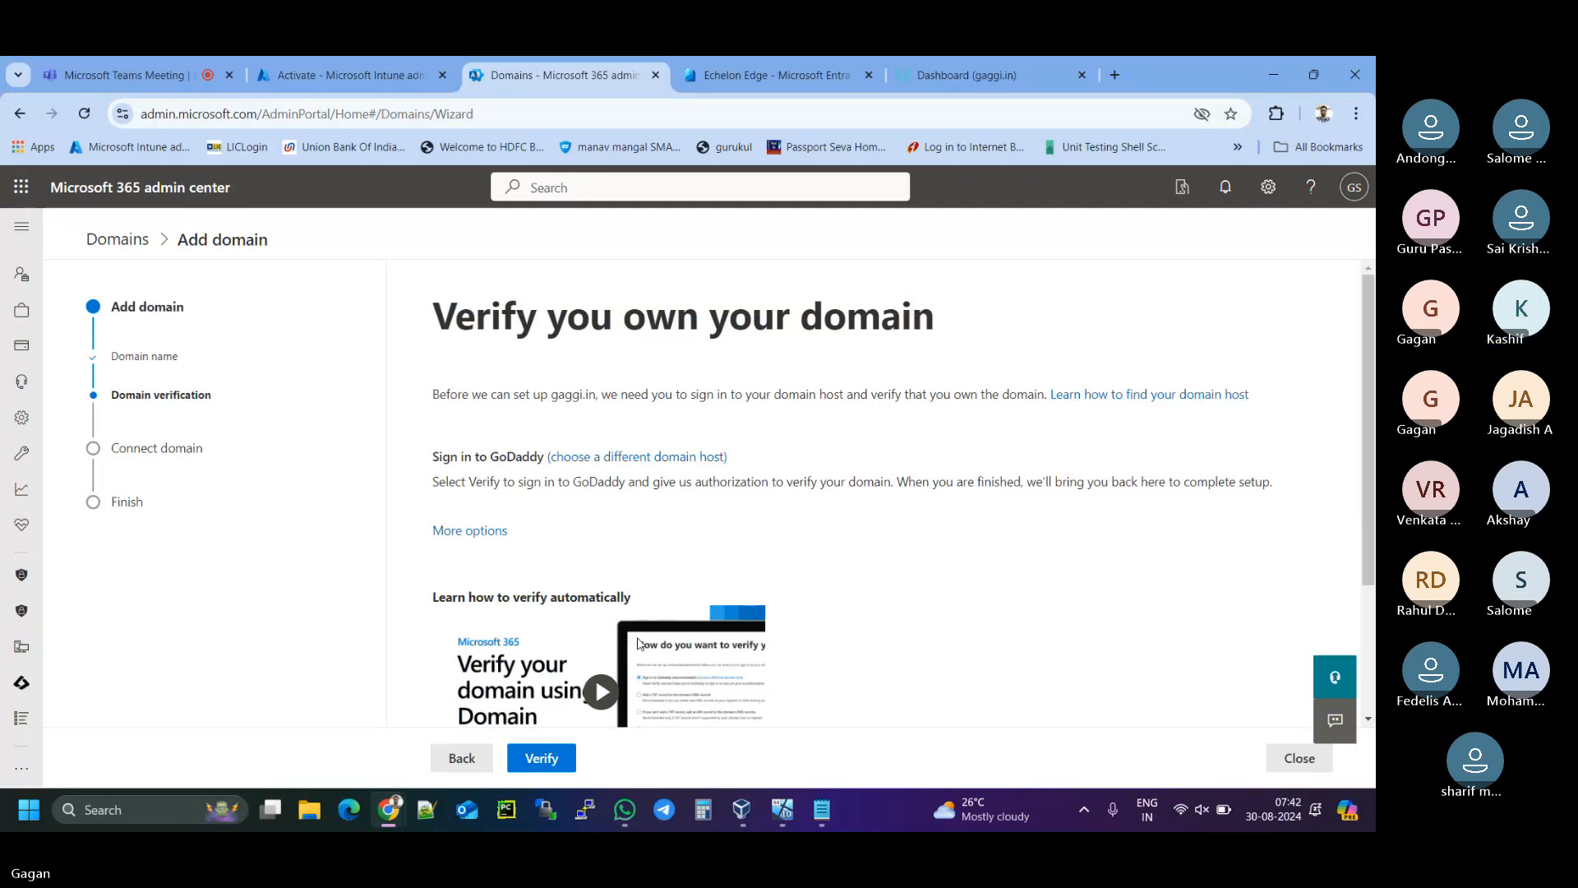
- Verify gaggi.in ownership by connecting to GoDaddy, then let Microsoft add the DNS records
scroll(592, 690, "down", 1)
left_click(544, 766)
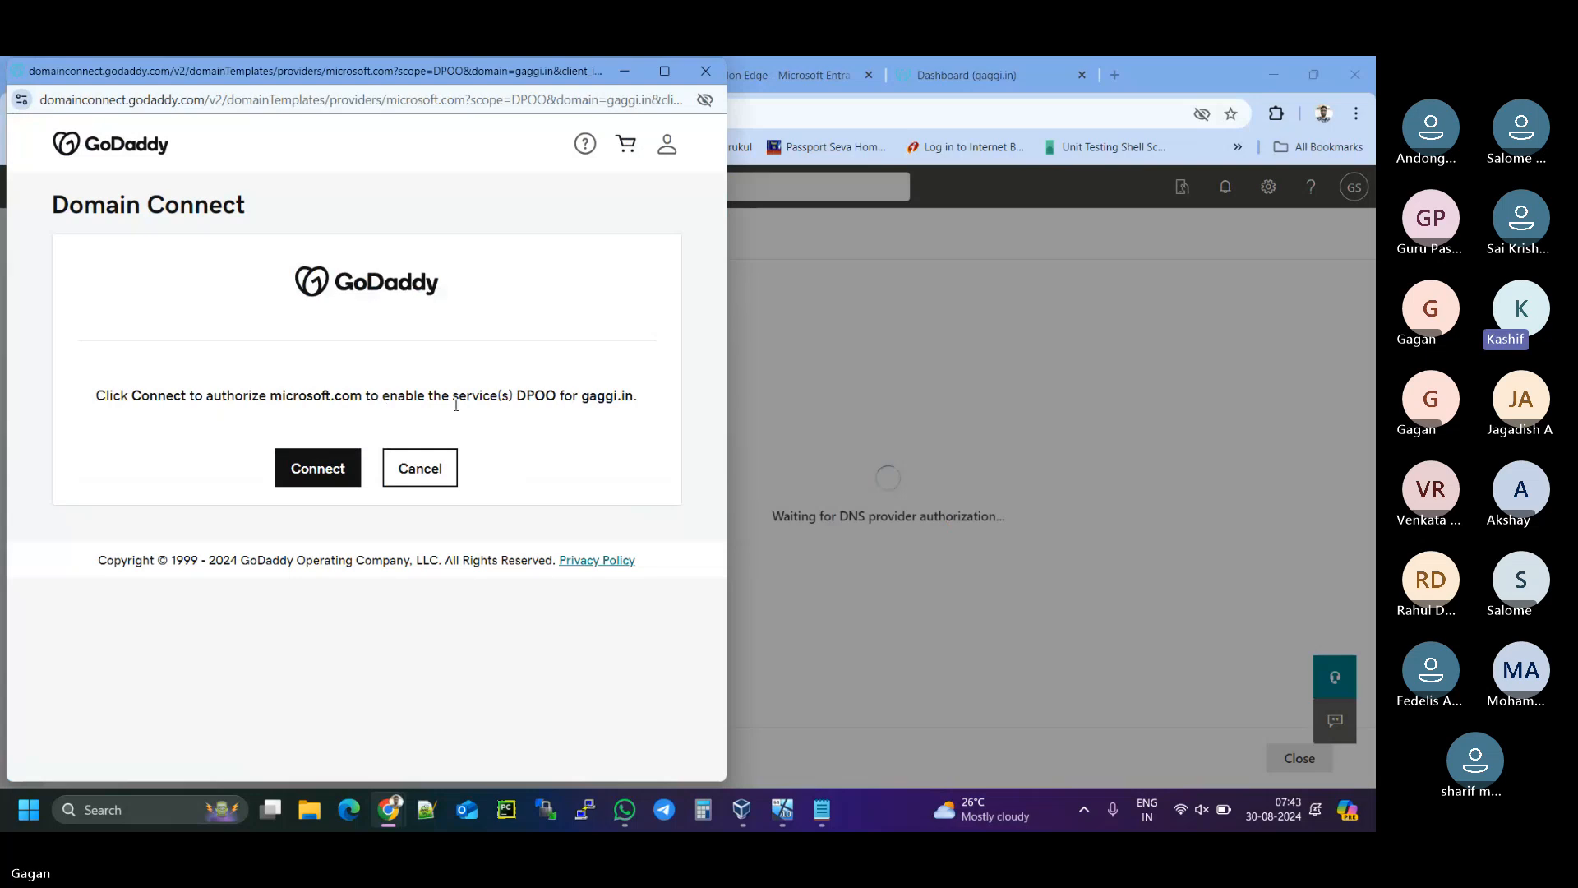
left_click(328, 466)
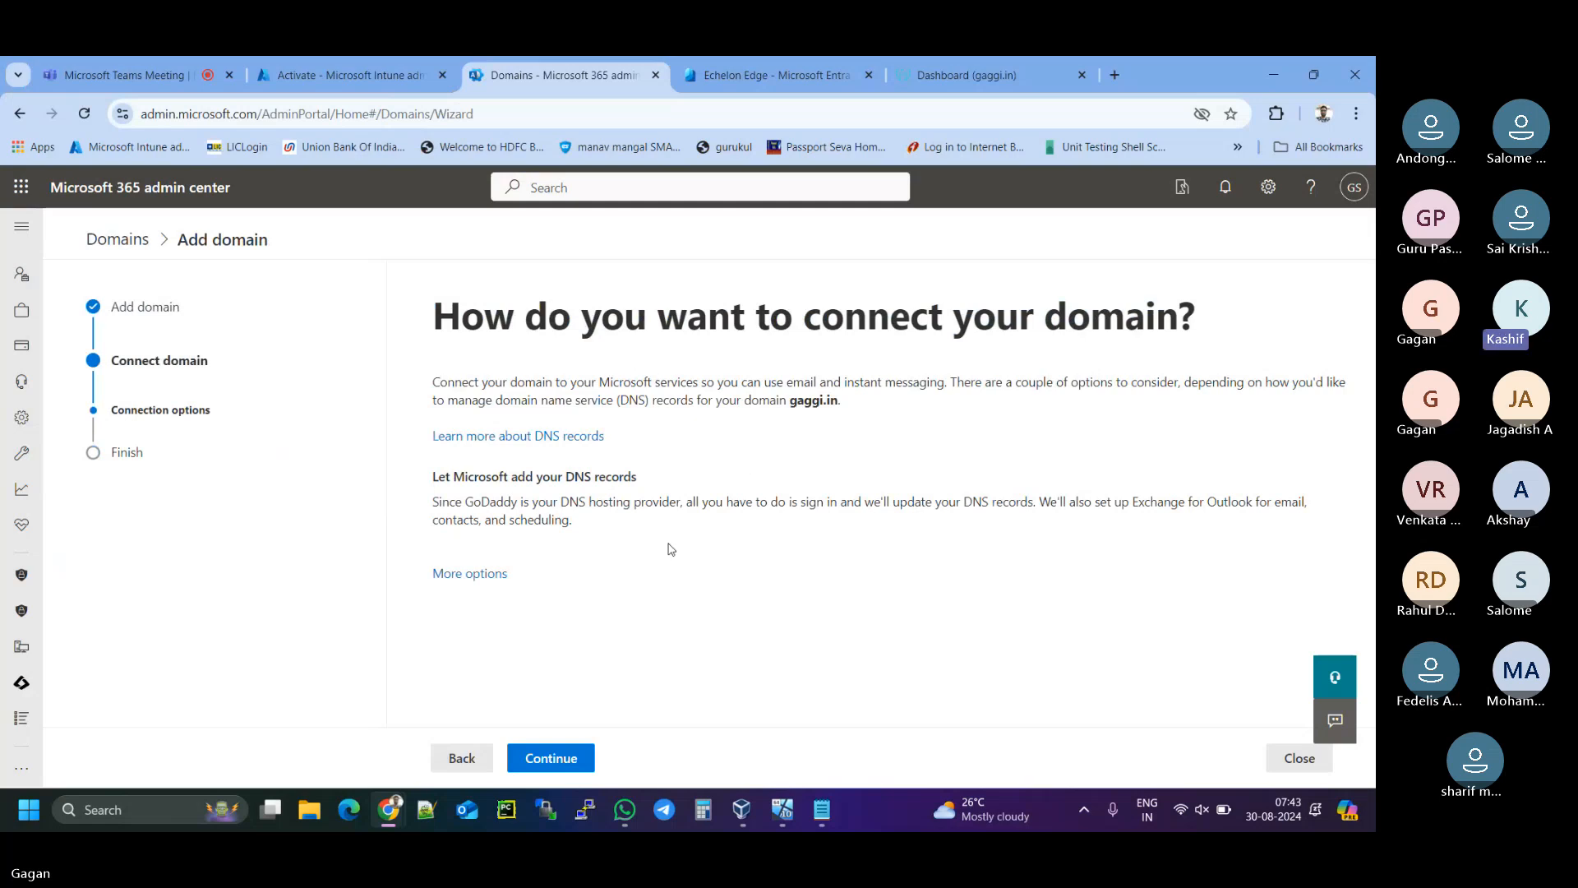
left_click(564, 757)
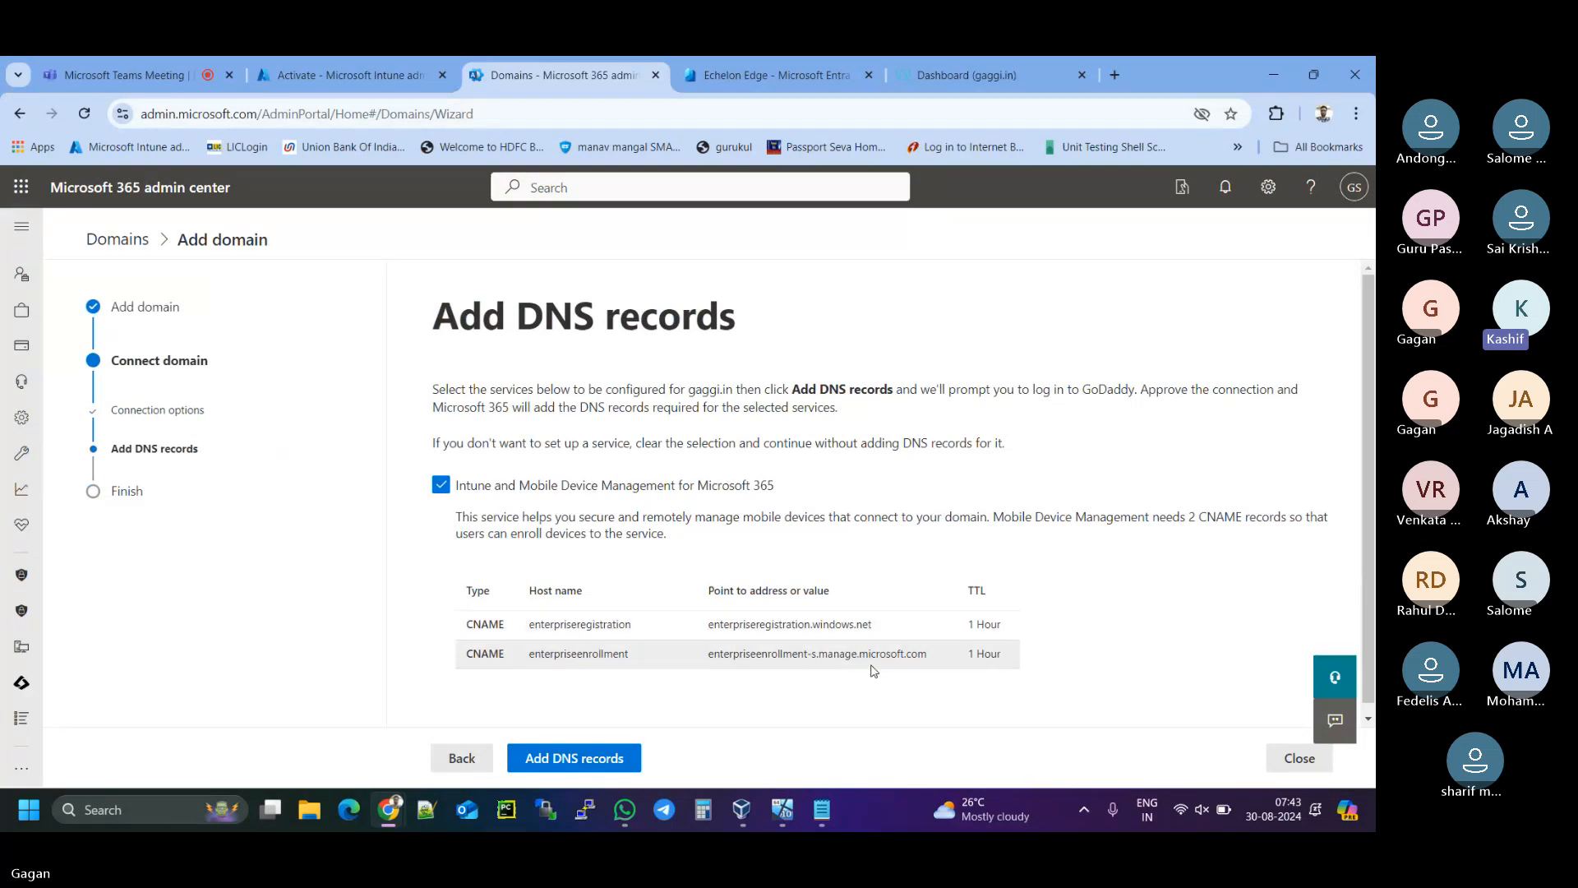
- Add the two Intune MDM CNAME records (1 Hour TTL) to gaggi.in and authorize them in GoDaddy
scroll(871, 666, "down", 1)
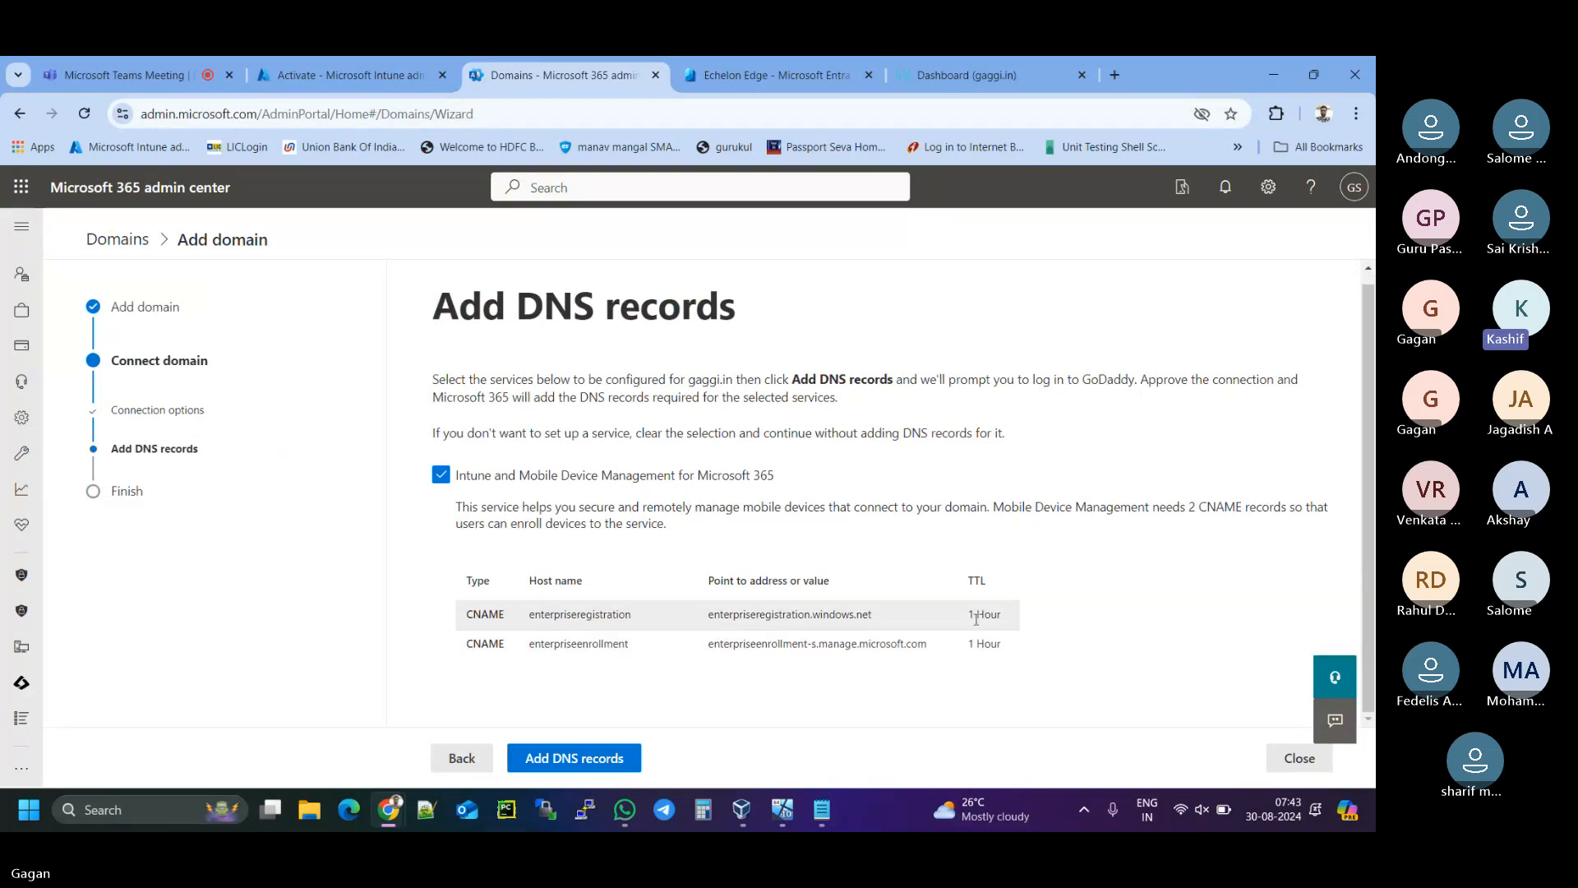
left_click_drag(972, 617, 1007, 616)
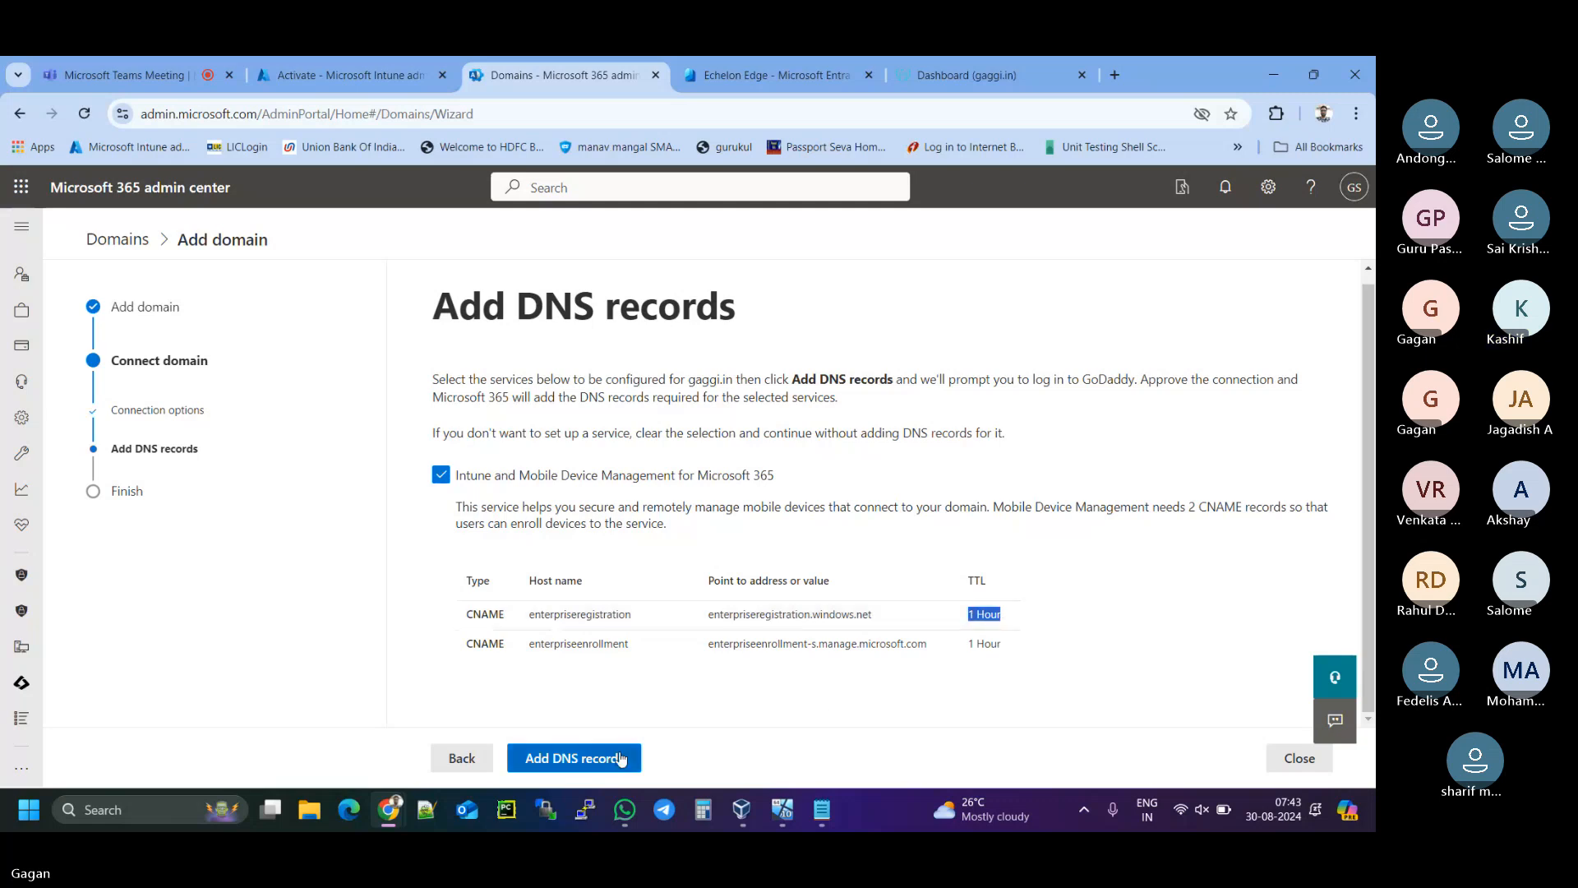
left_click(575, 765)
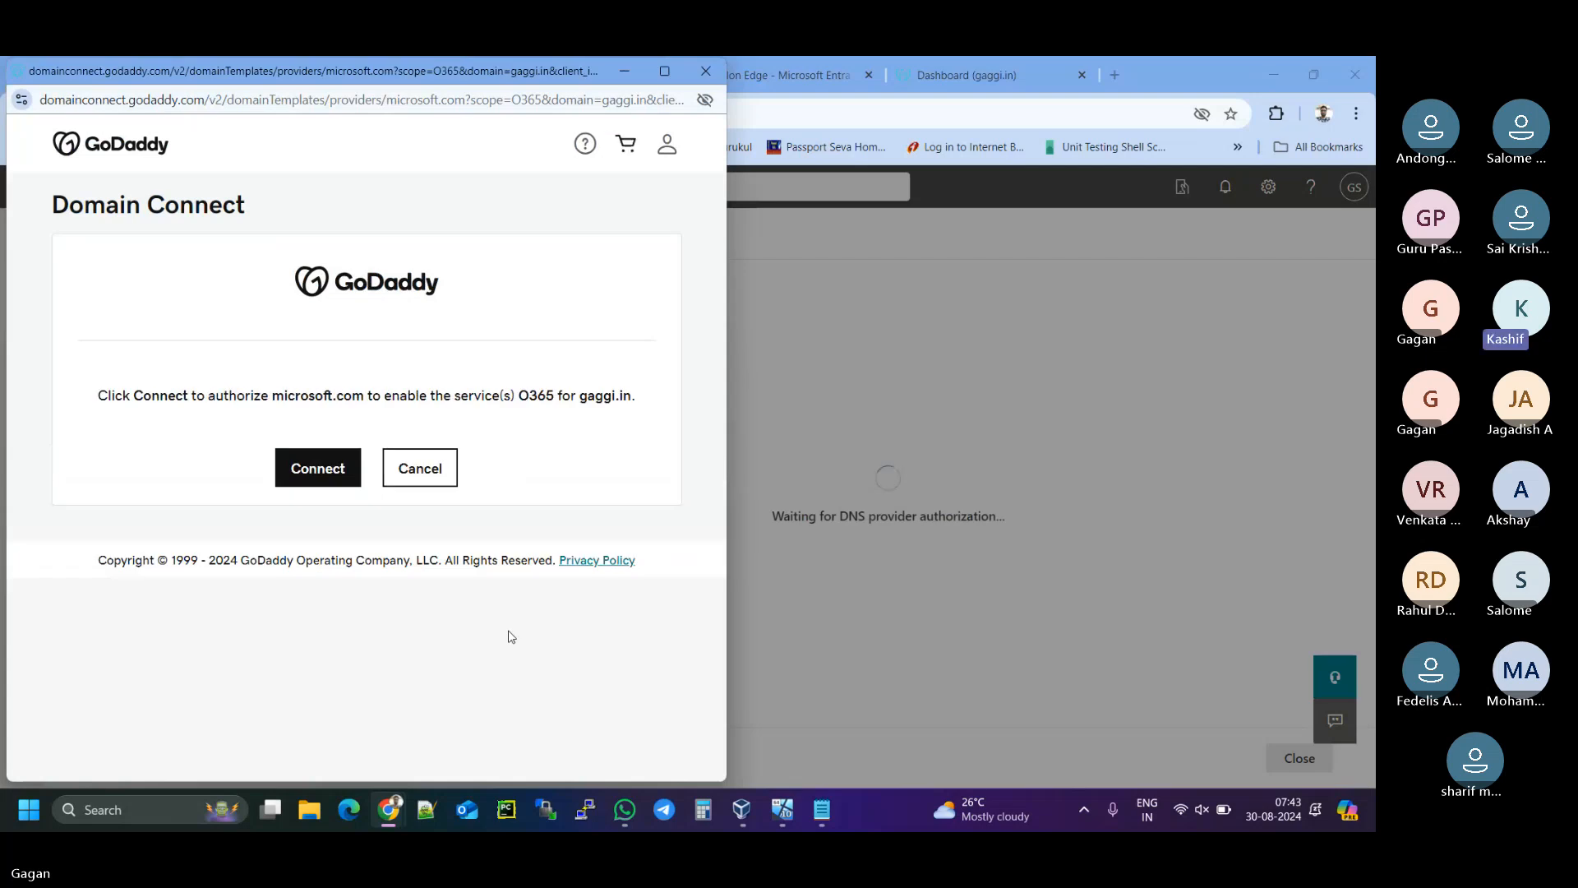
left_click(322, 477)
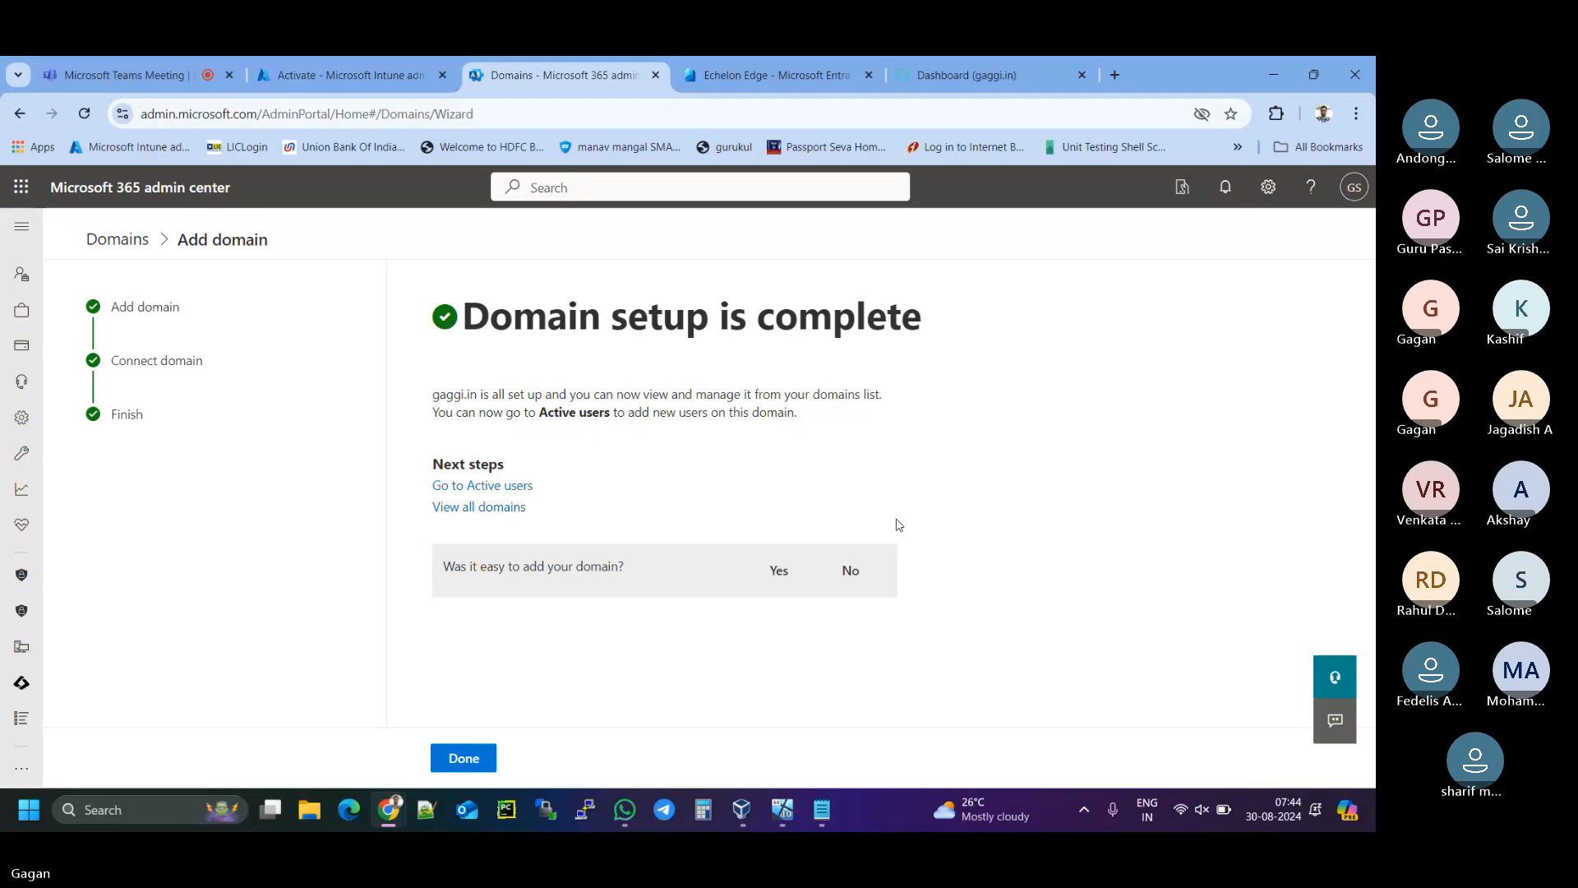
- Close the completed domain wizard and bring the Notepad plan back up
left_click(473, 771)
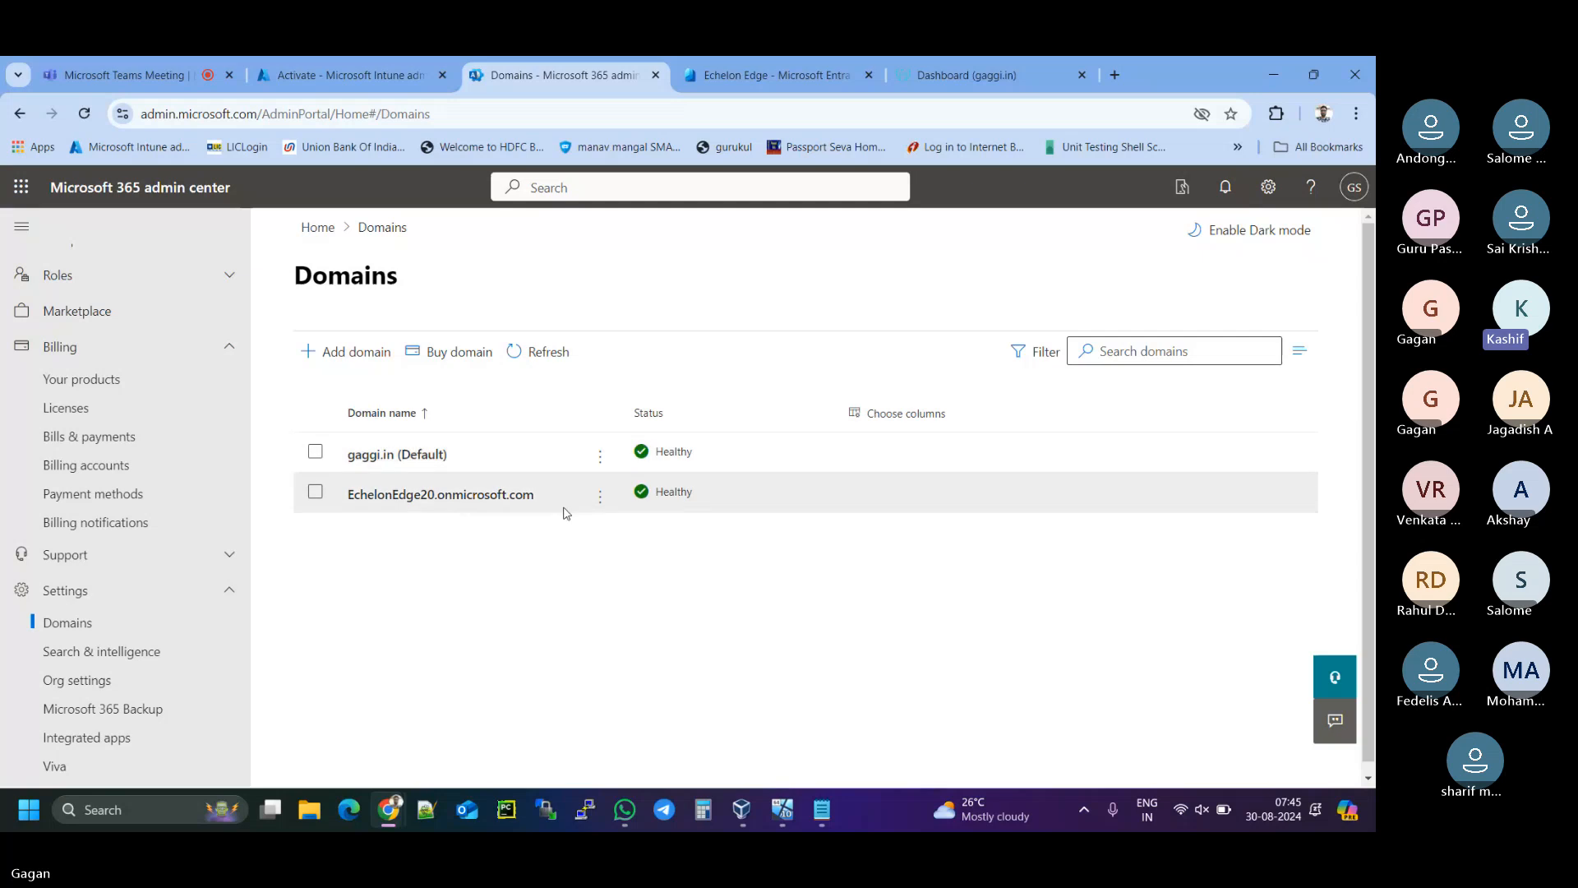
left_click(821, 811)
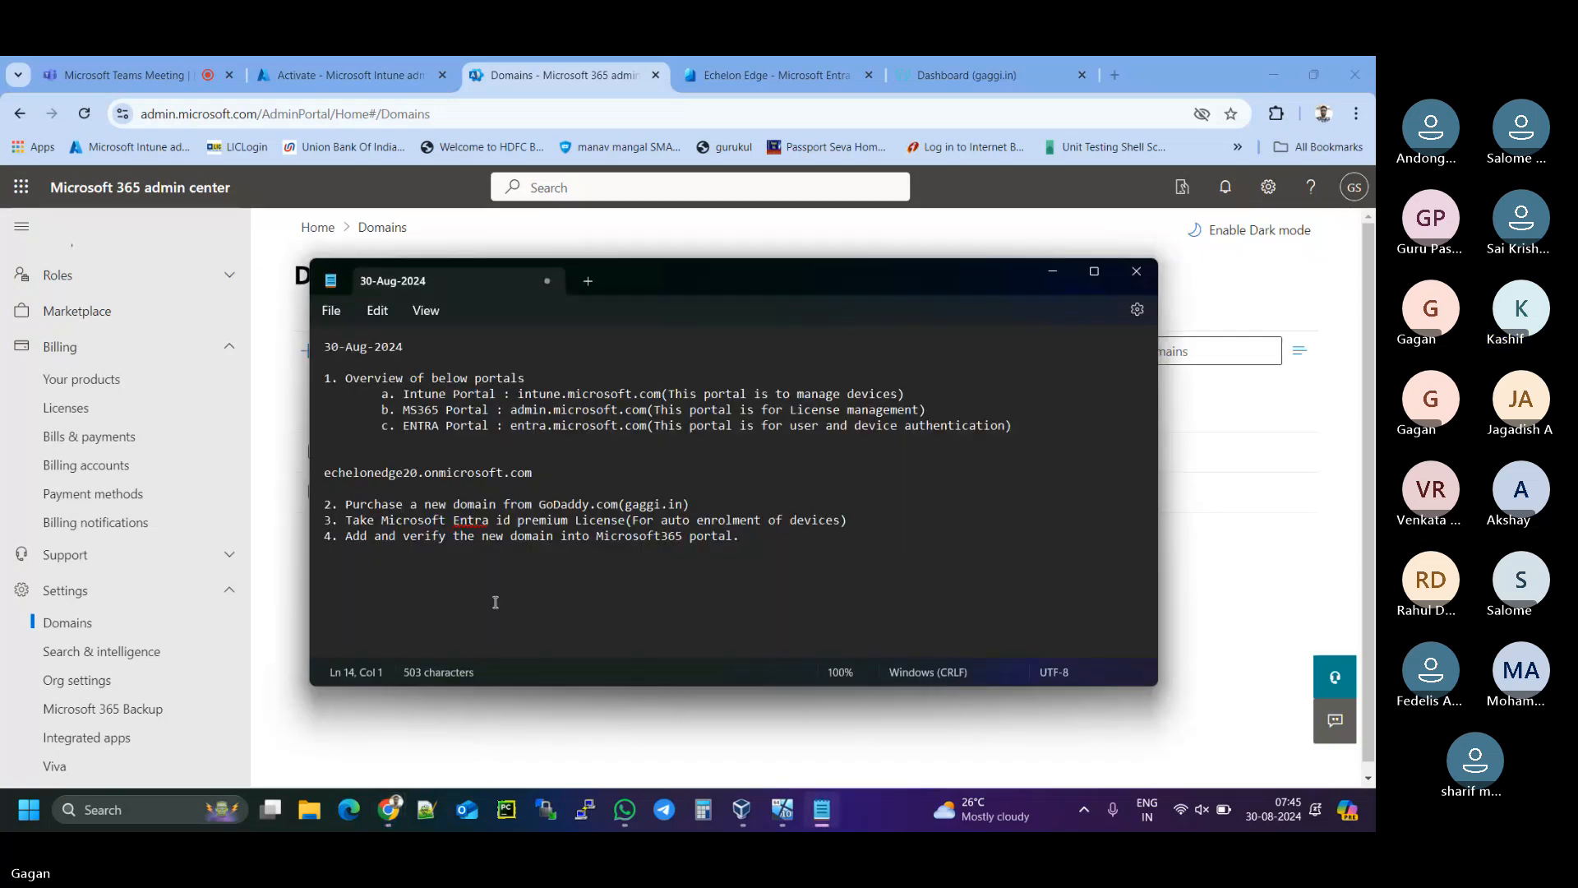
- Add '5. Create user accounts' to the notes and minimize Notepad
type("5. Create user ac")
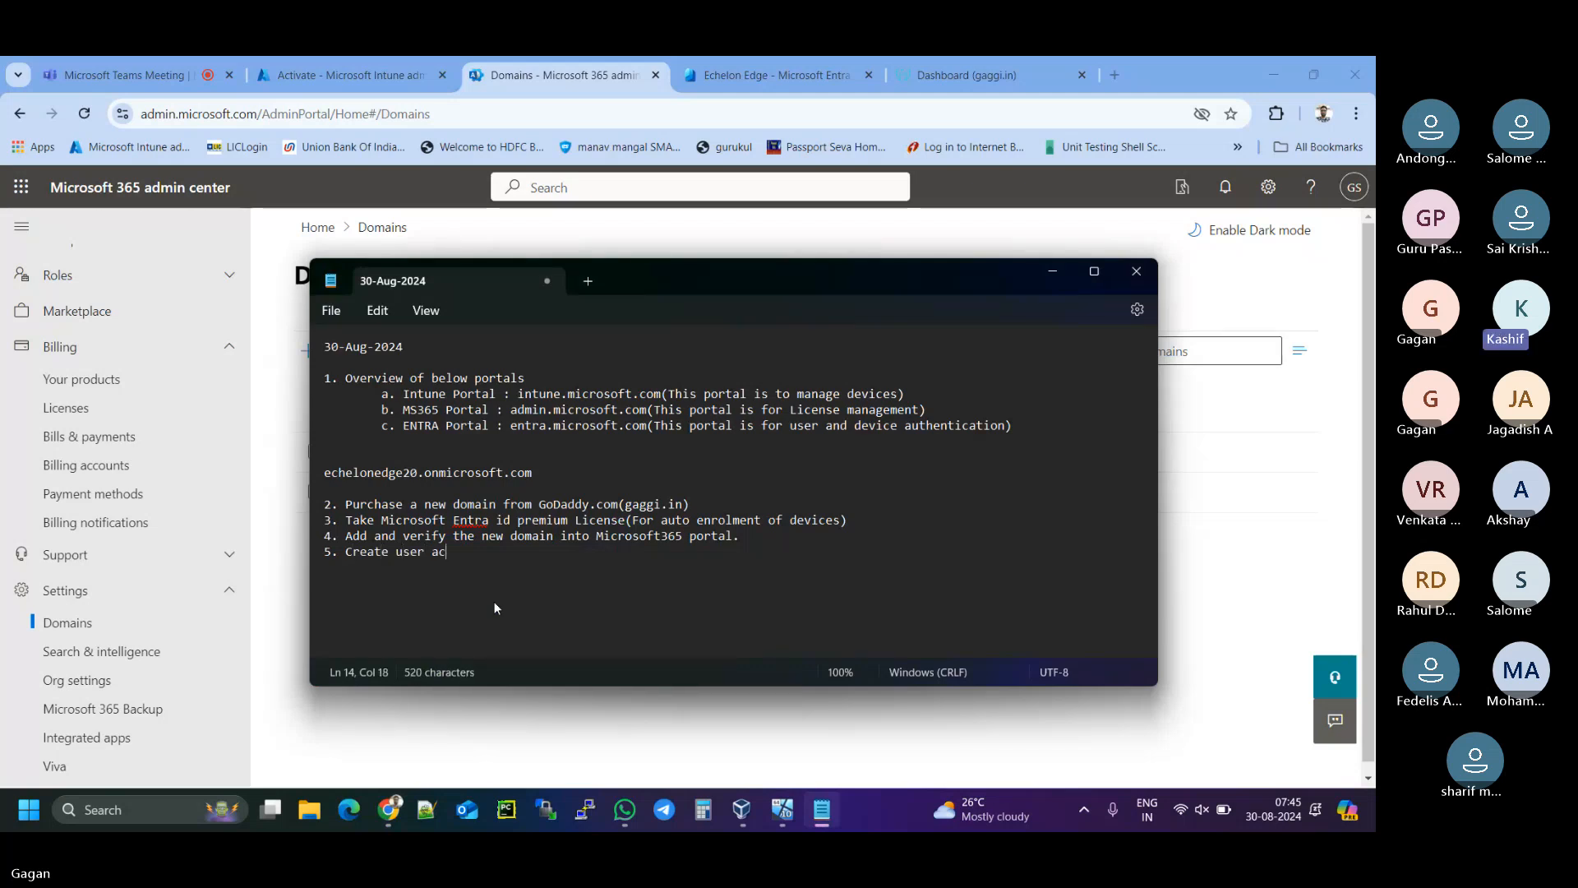
type("counts")
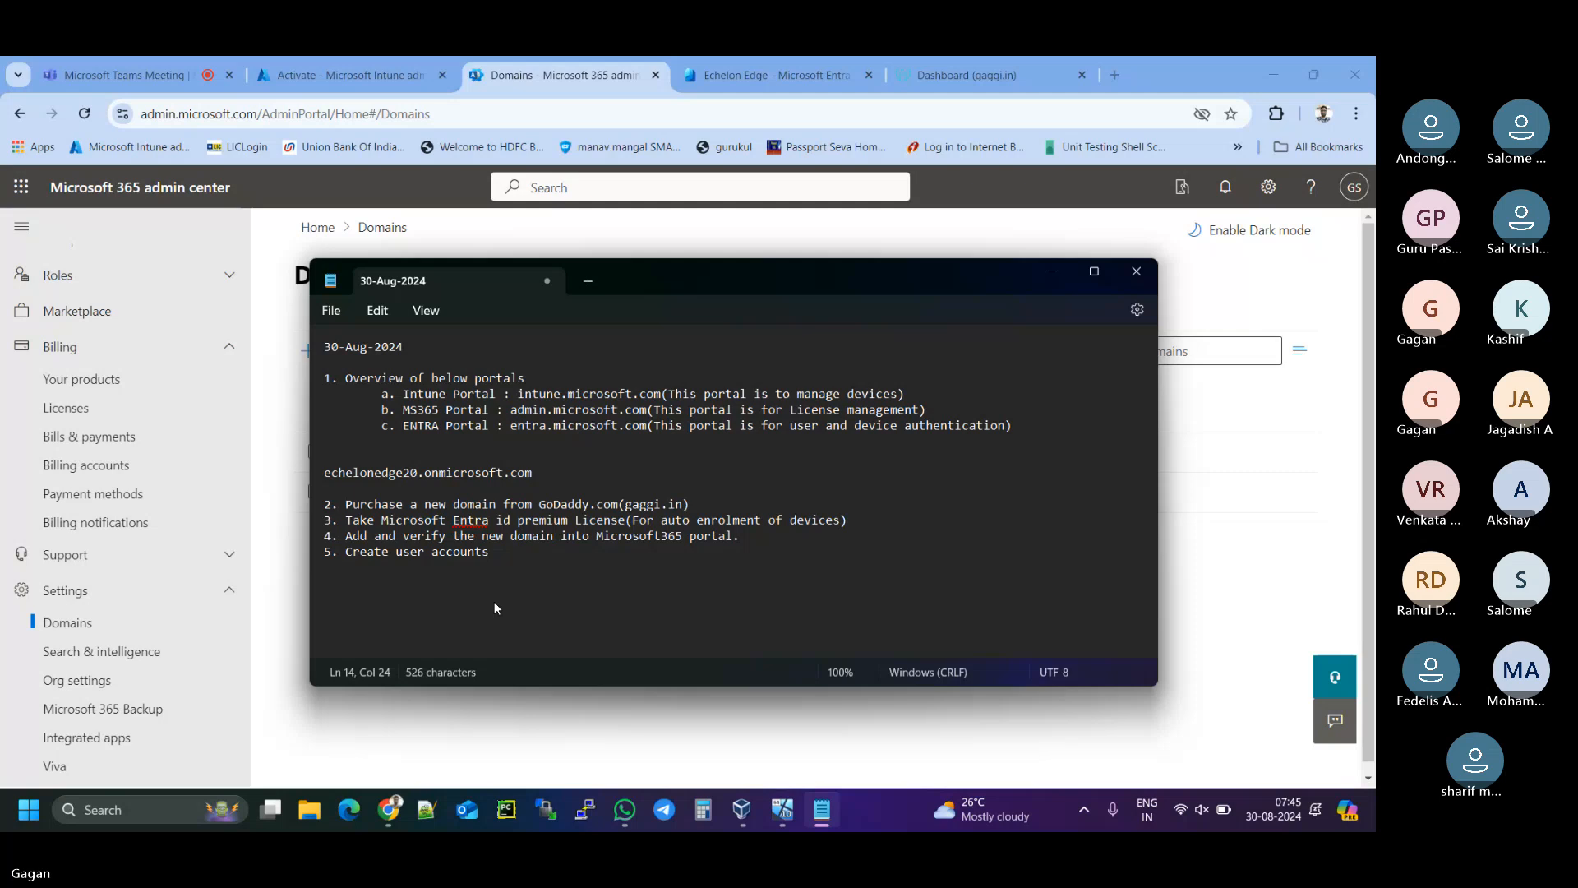
key("Return")
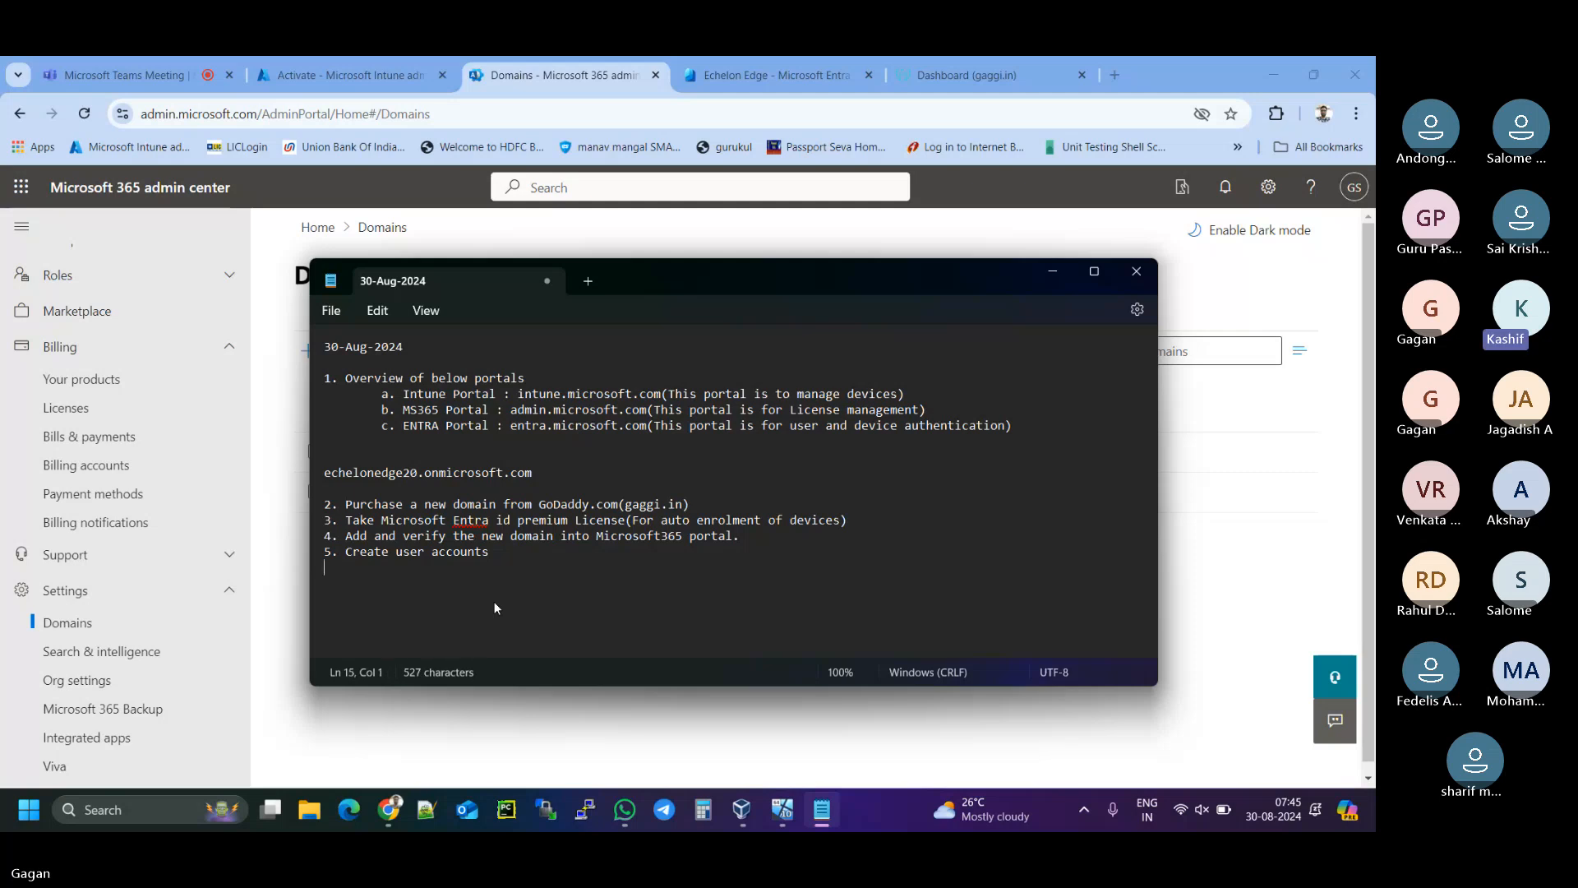
left_click(1052, 278)
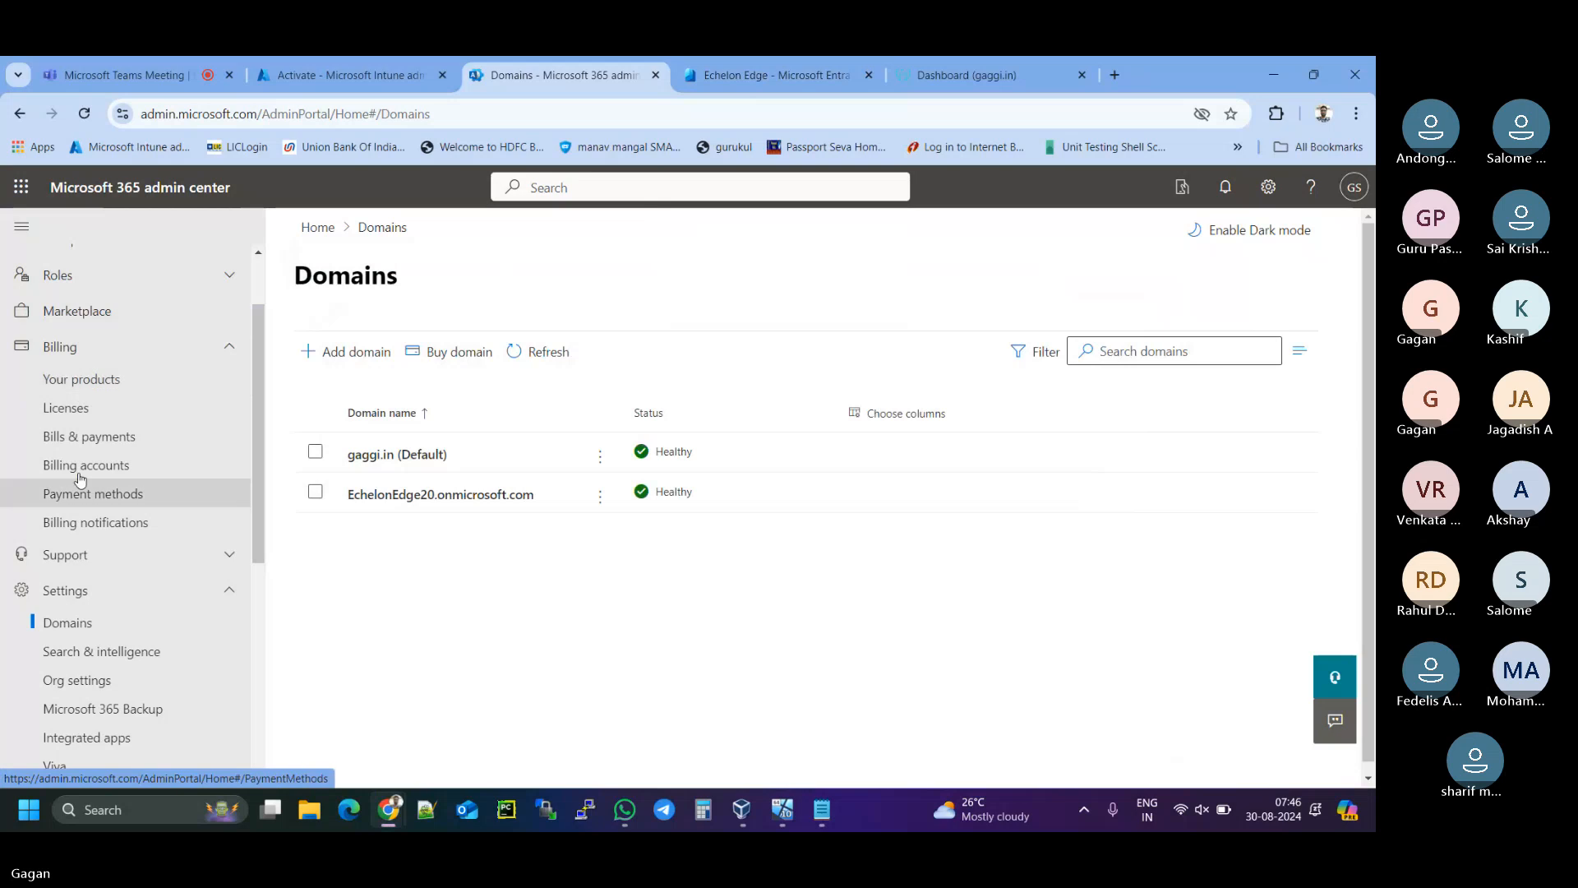
- Open Users > Active users and start adding a new user
scroll(74, 510, "up", 2)
left_click(59, 300)
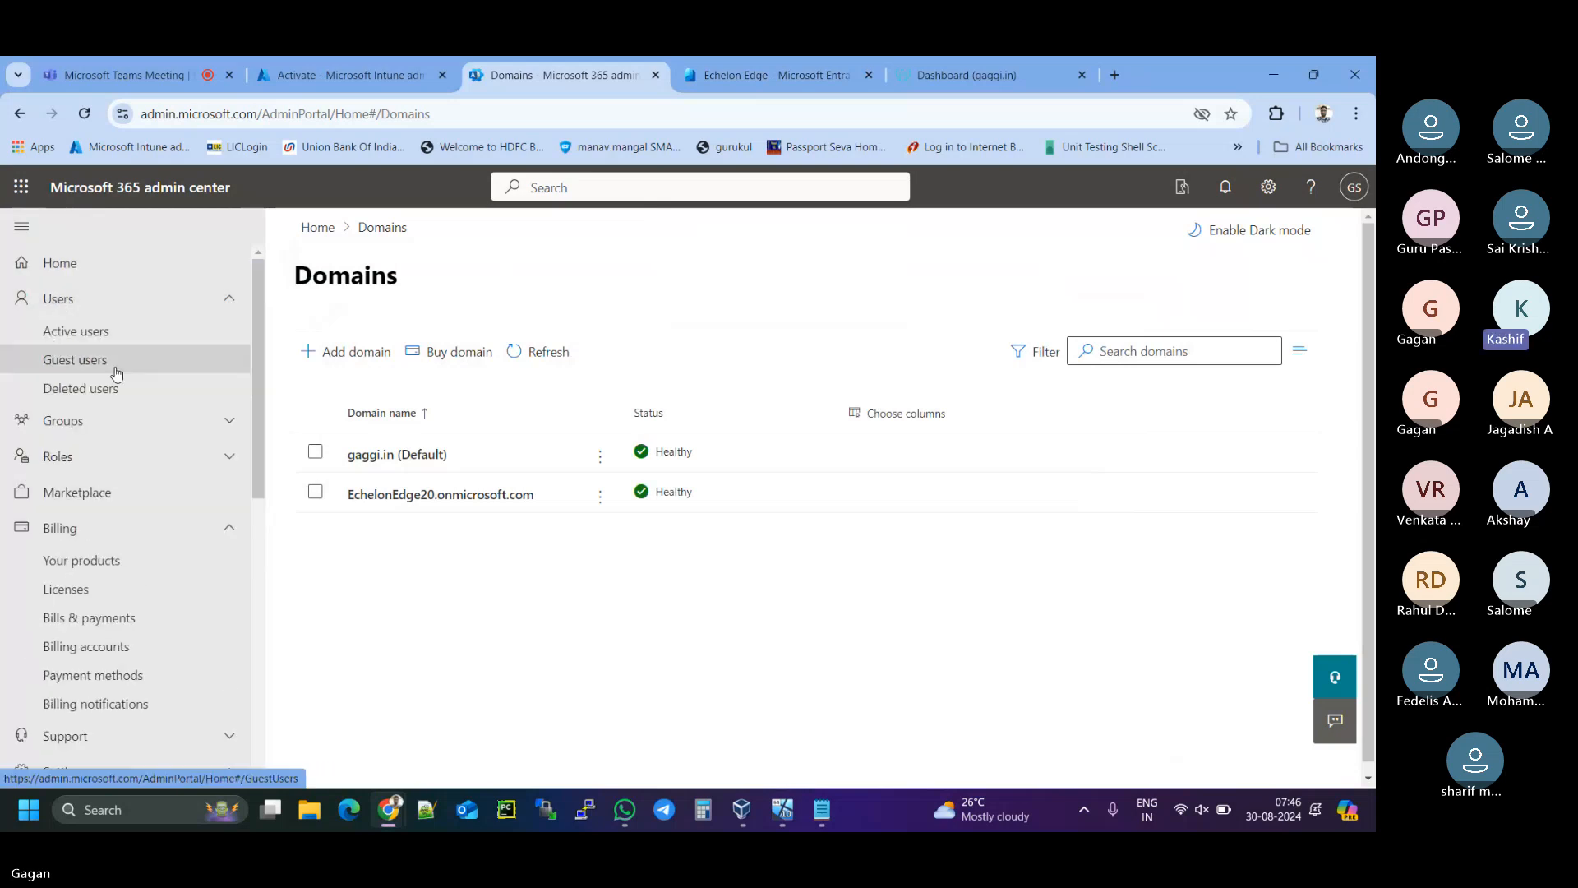
left_click(104, 337)
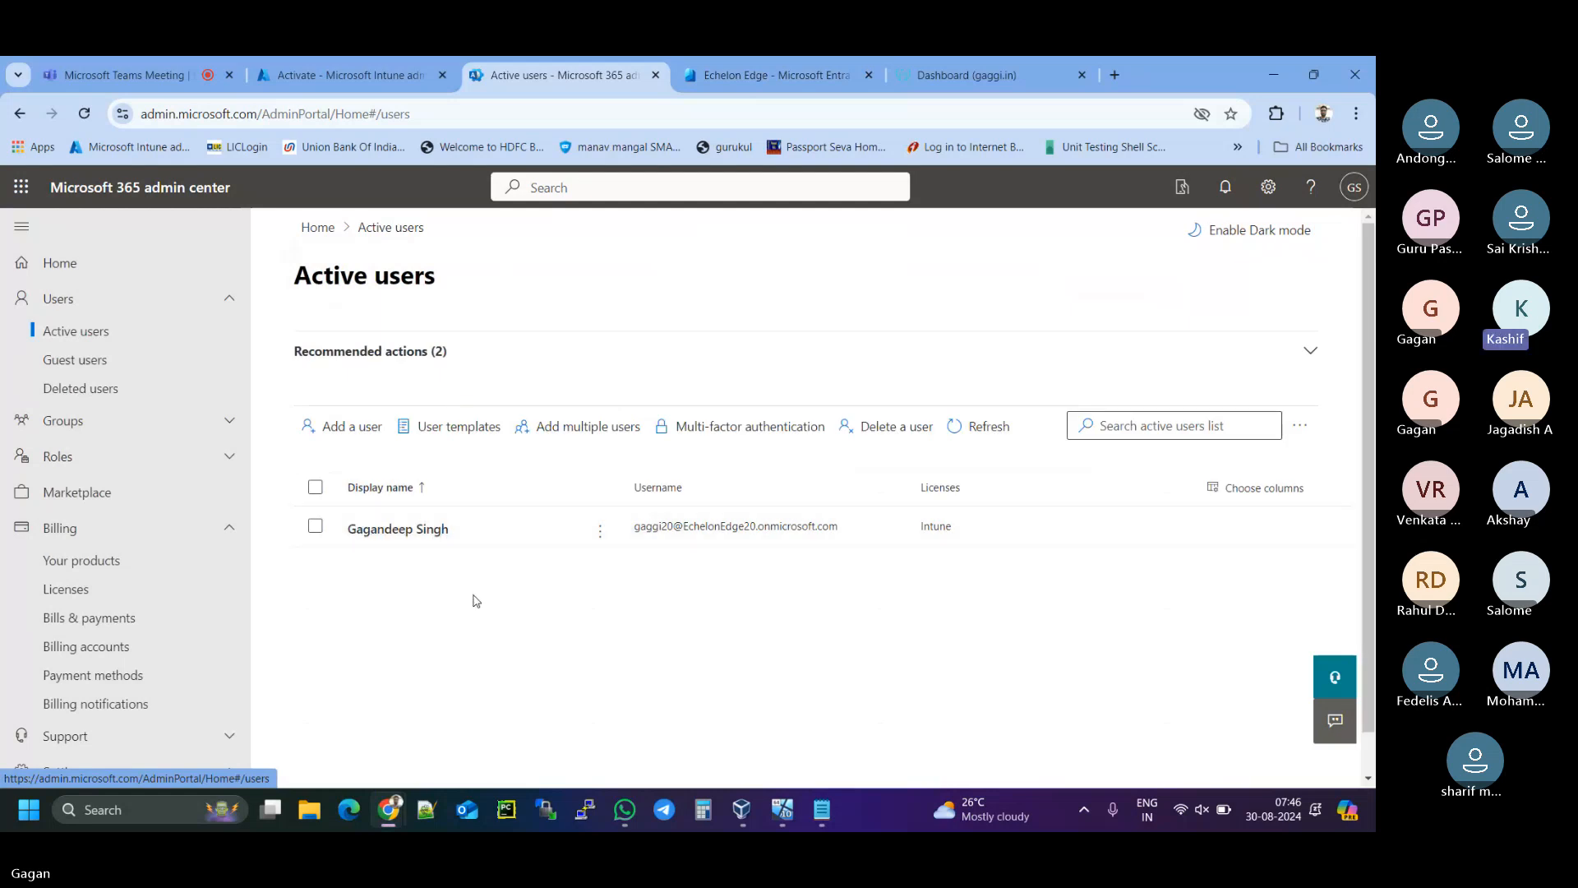
left_click(350, 433)
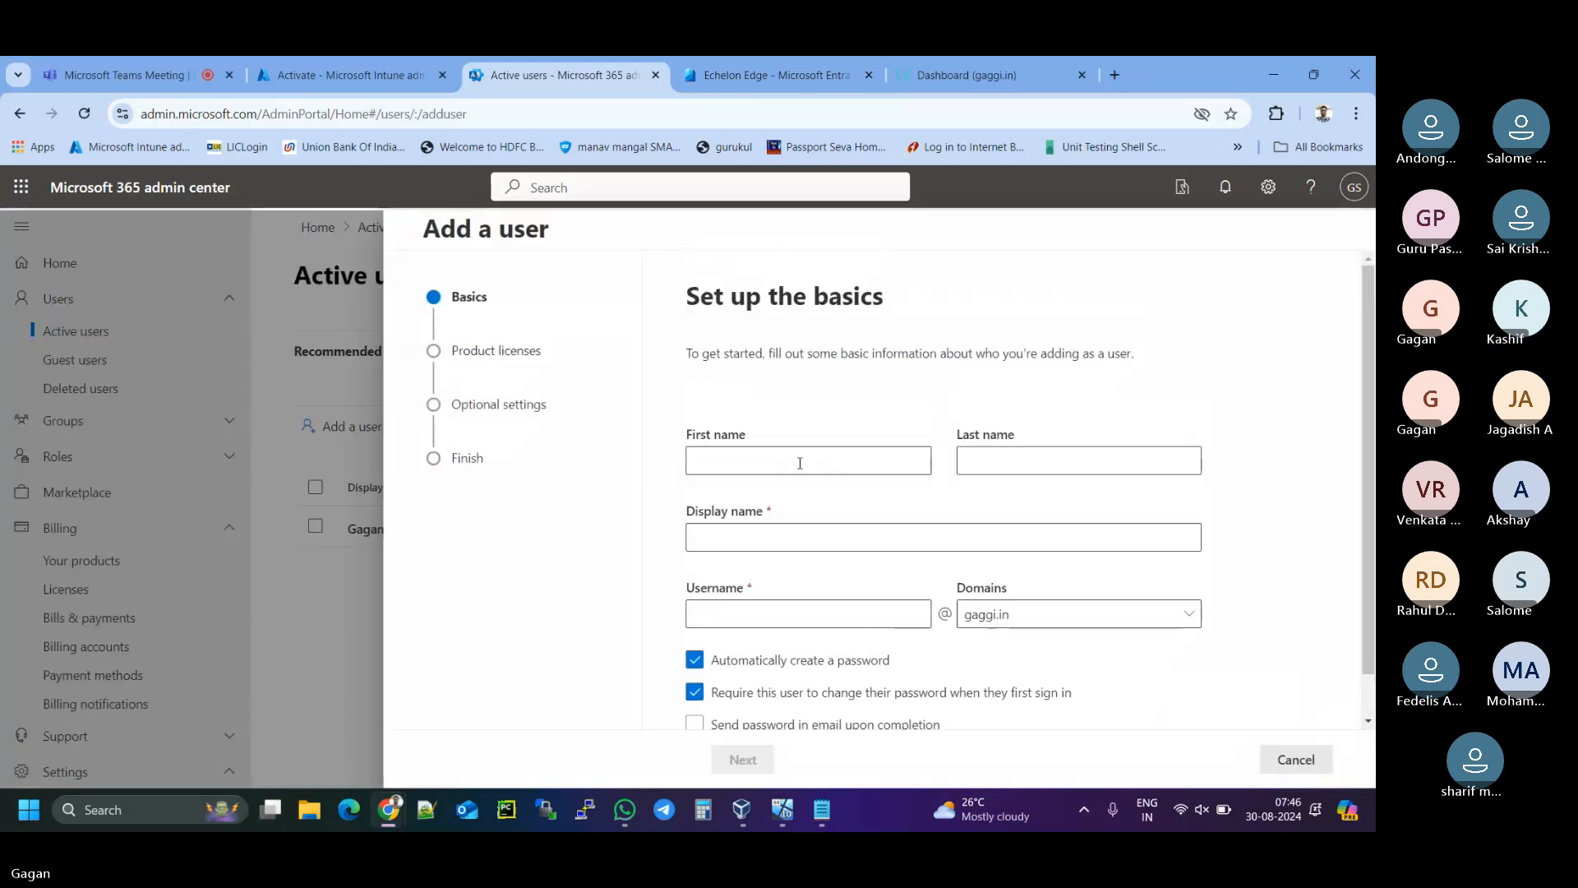
- Enter the new user's first and last name, auto-fill the display name, and begin the username
left_click(798, 462)
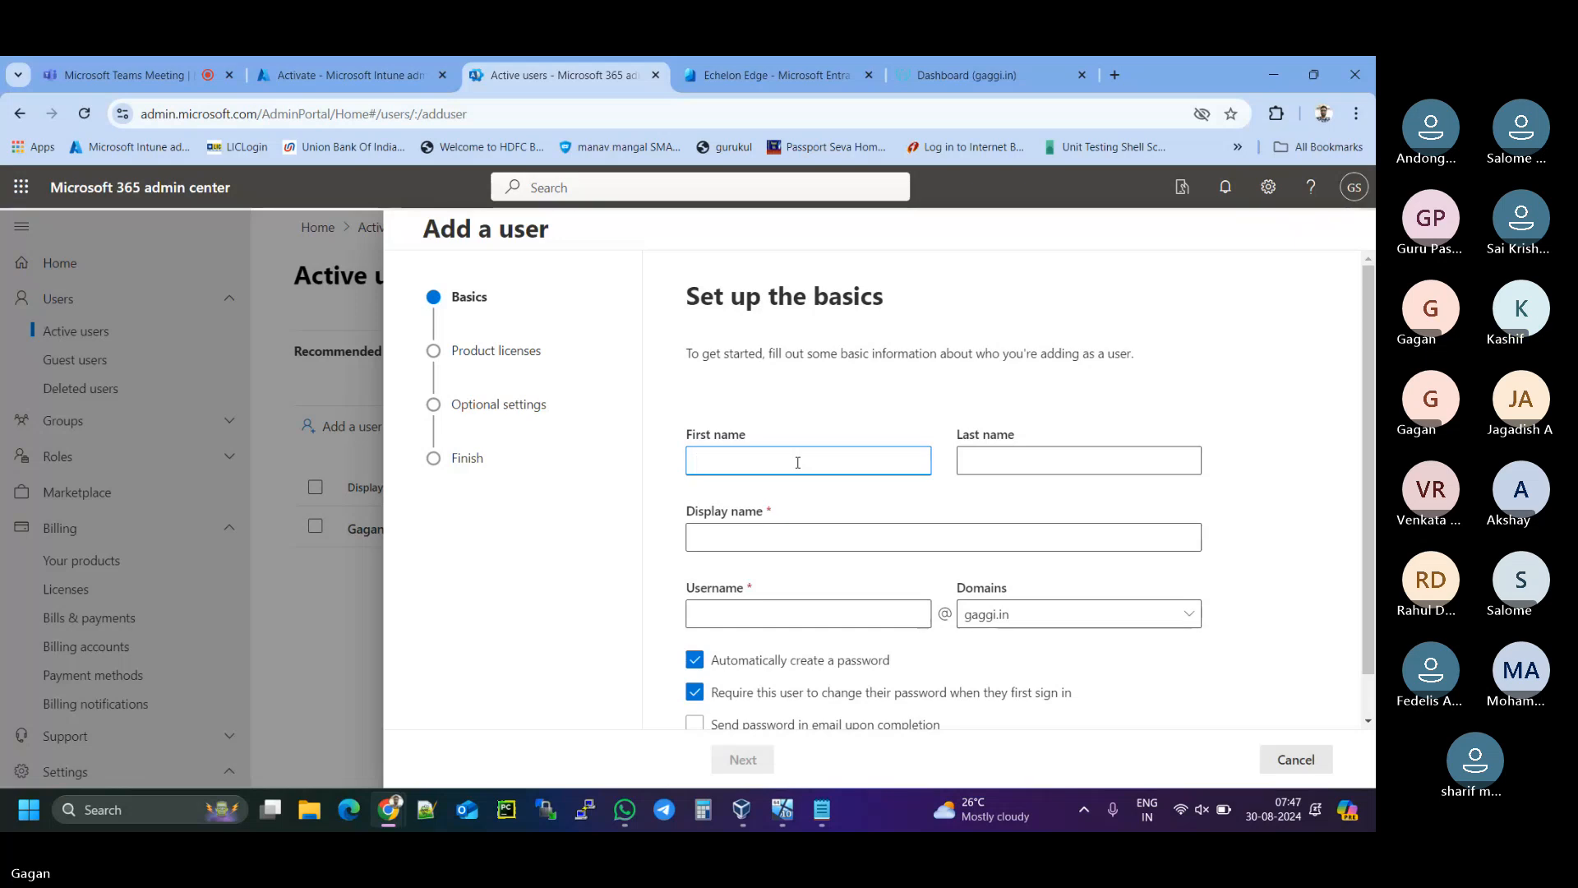
left_click(993, 467)
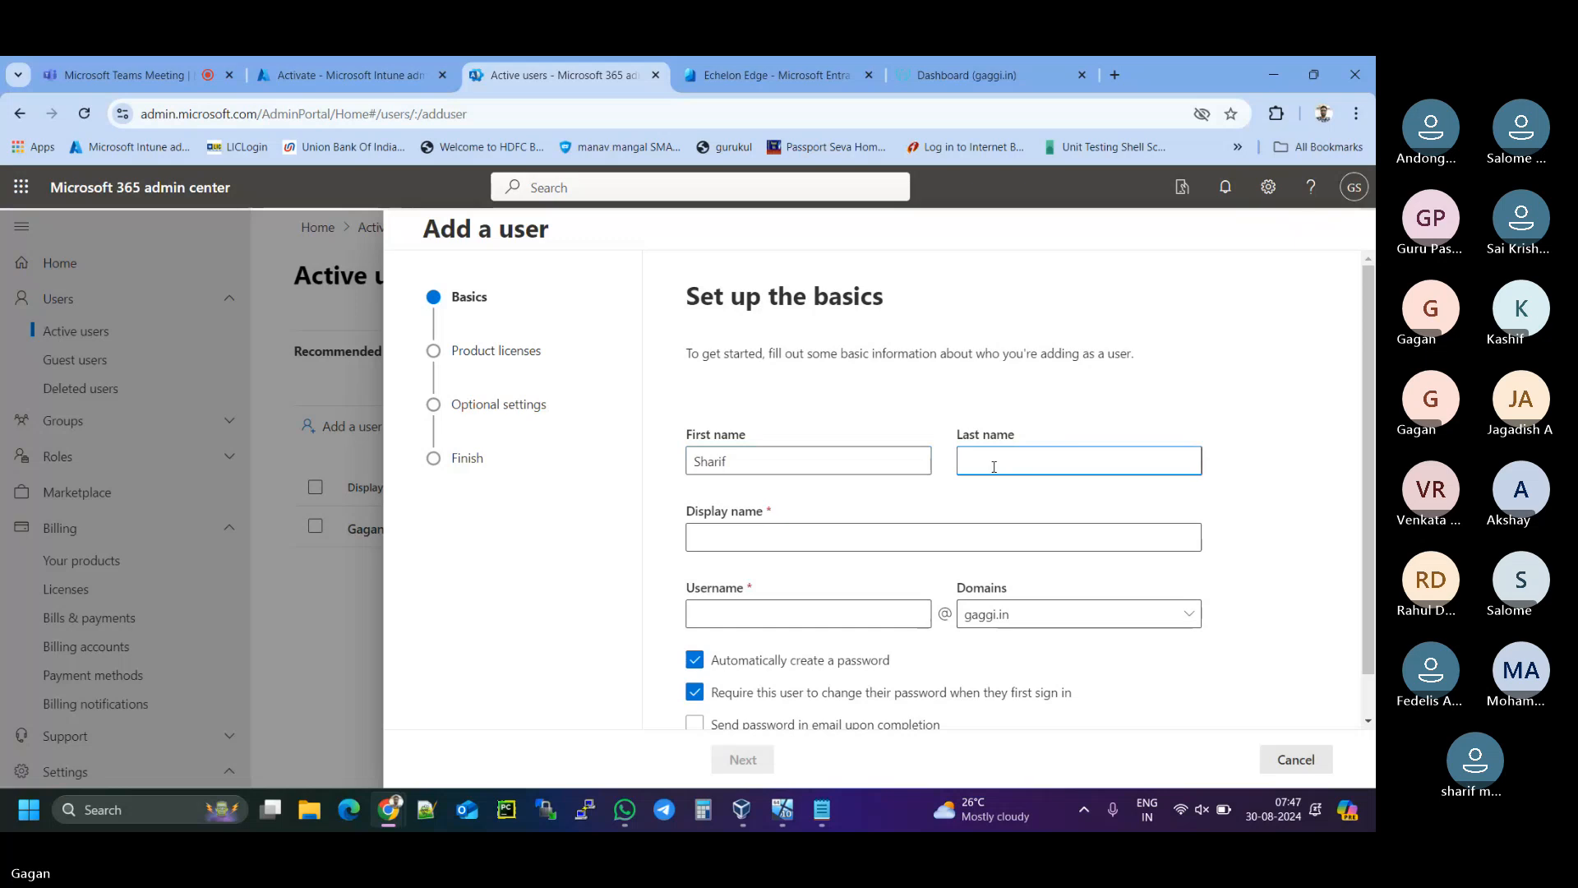
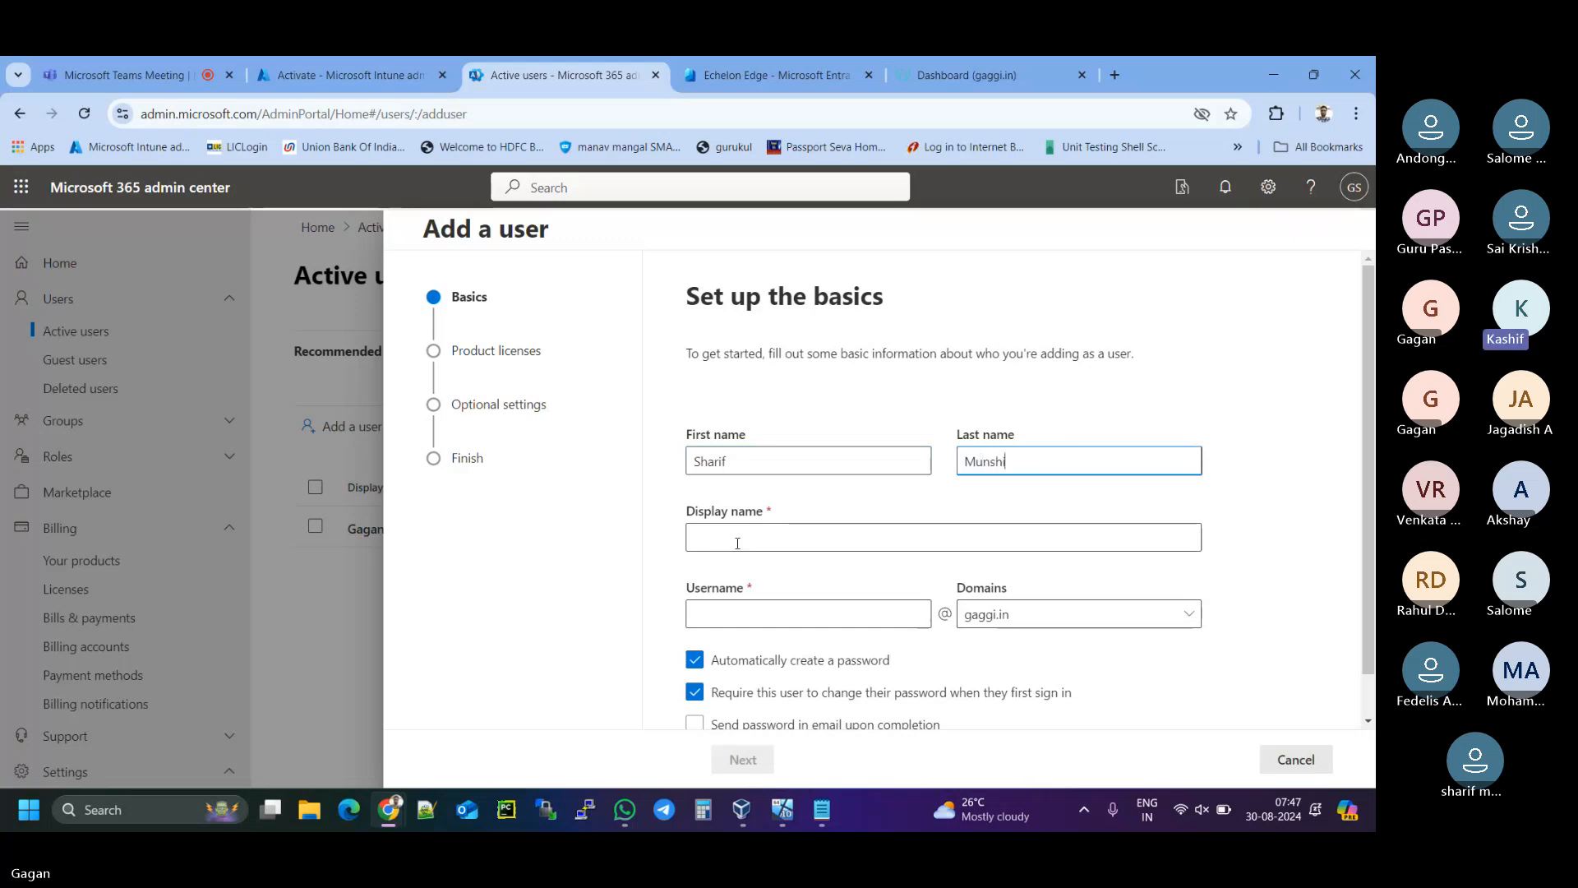
left_click(737, 542)
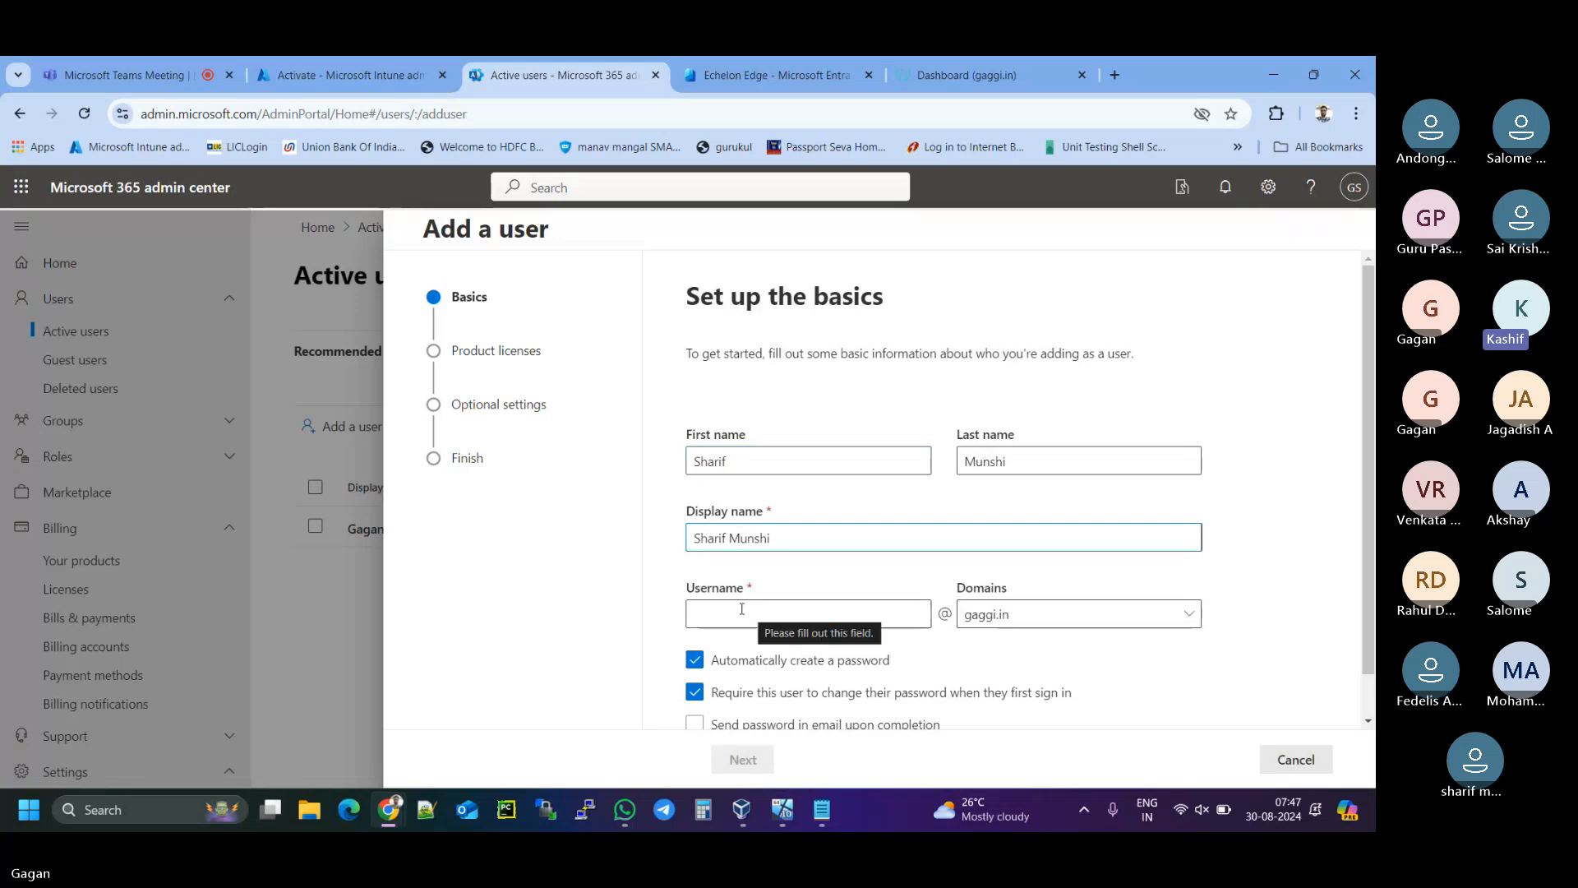
scroll(652, 594, "down", 1)
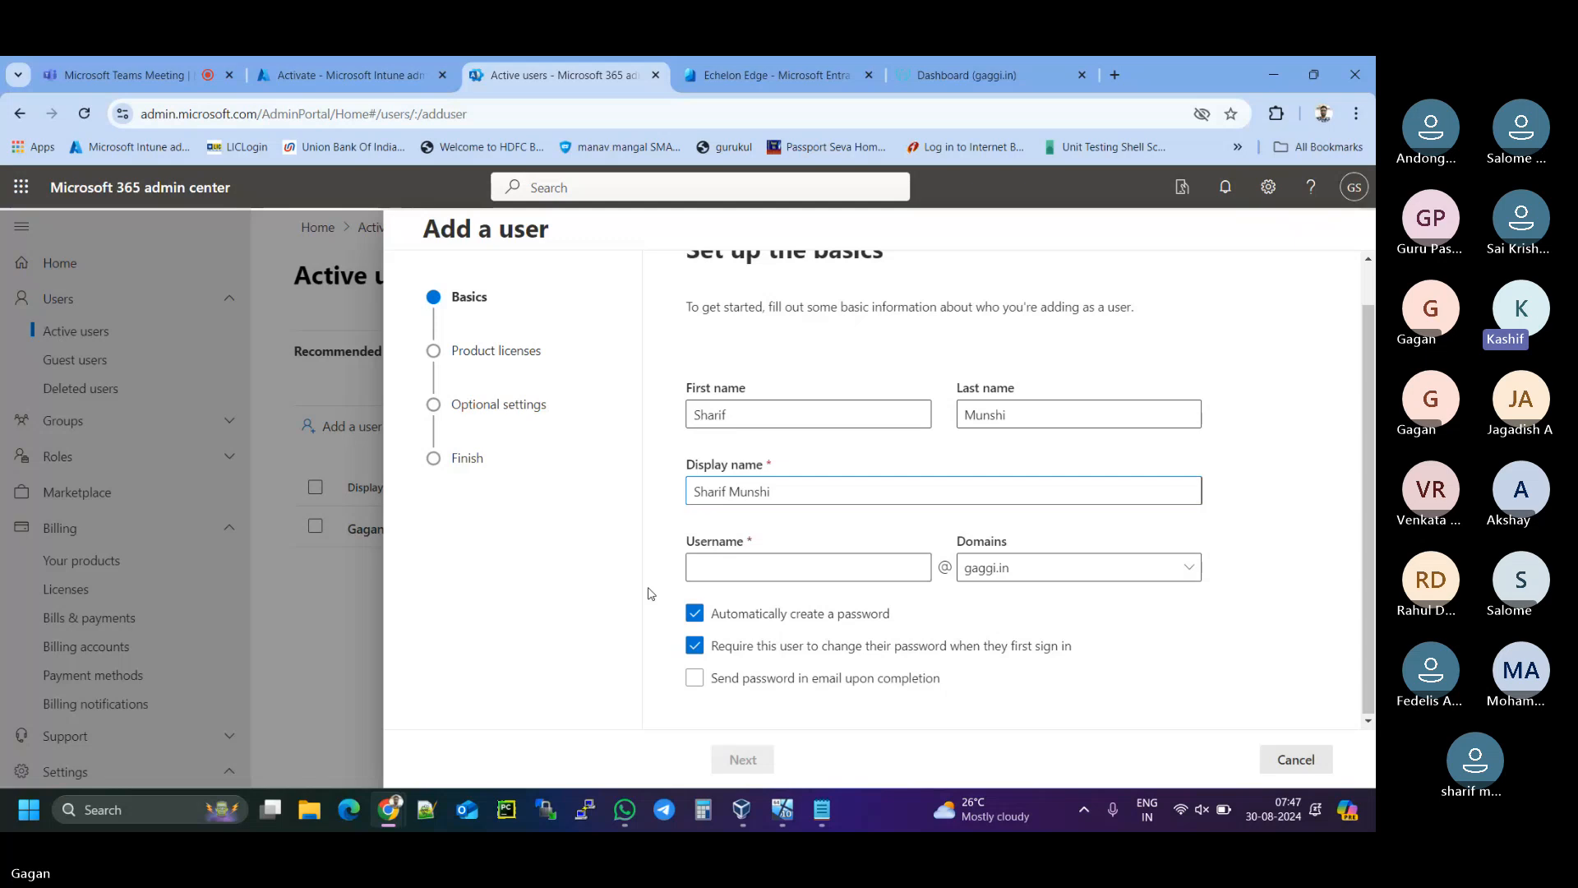
left_click(719, 570)
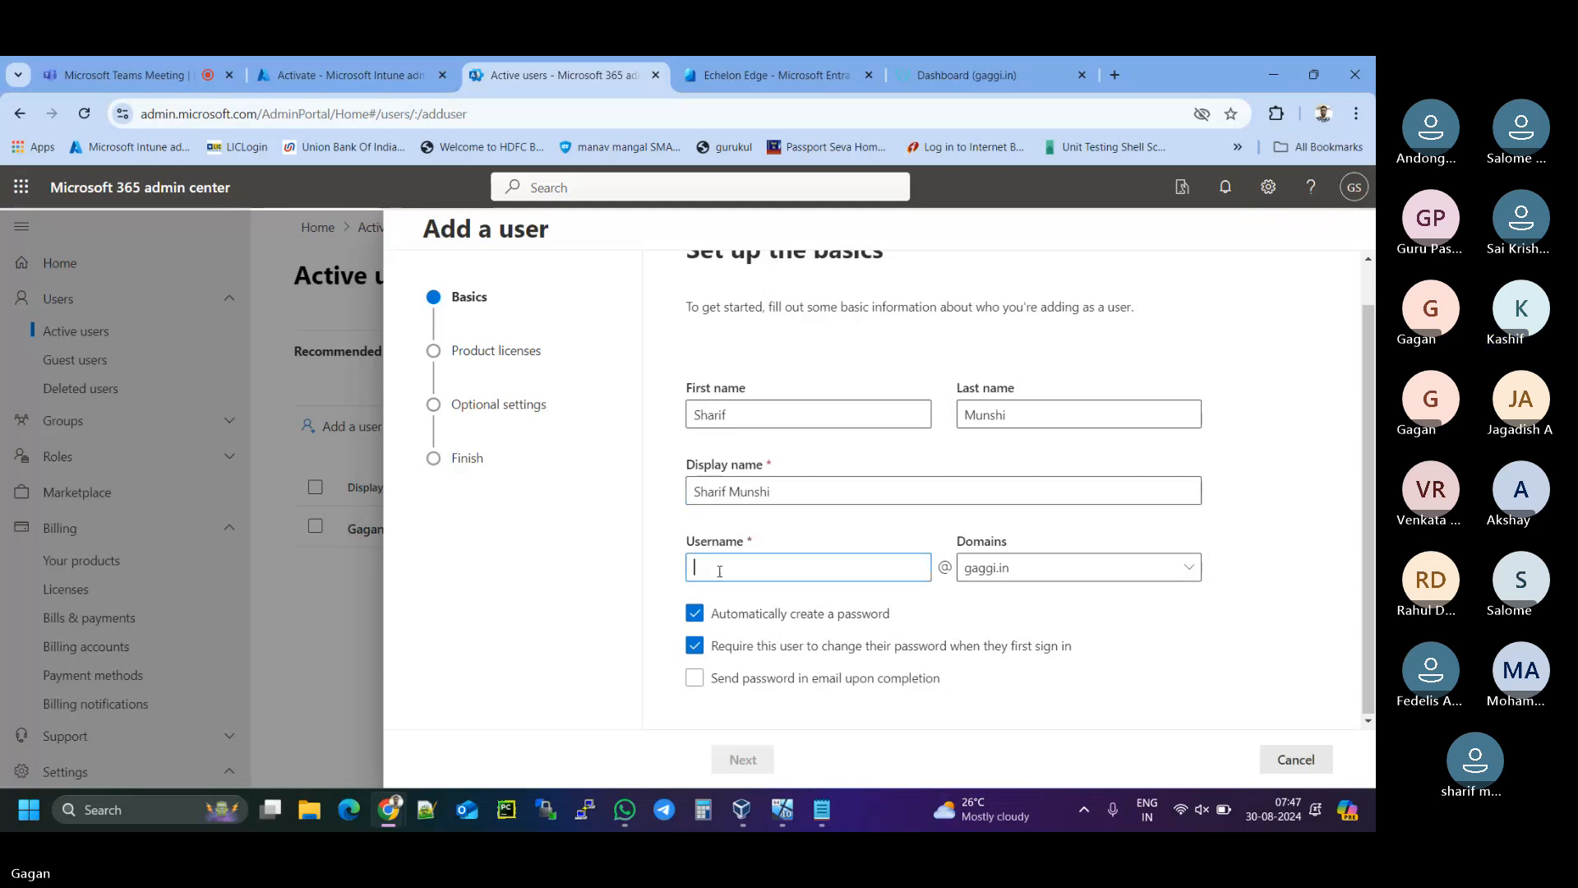
type("if")
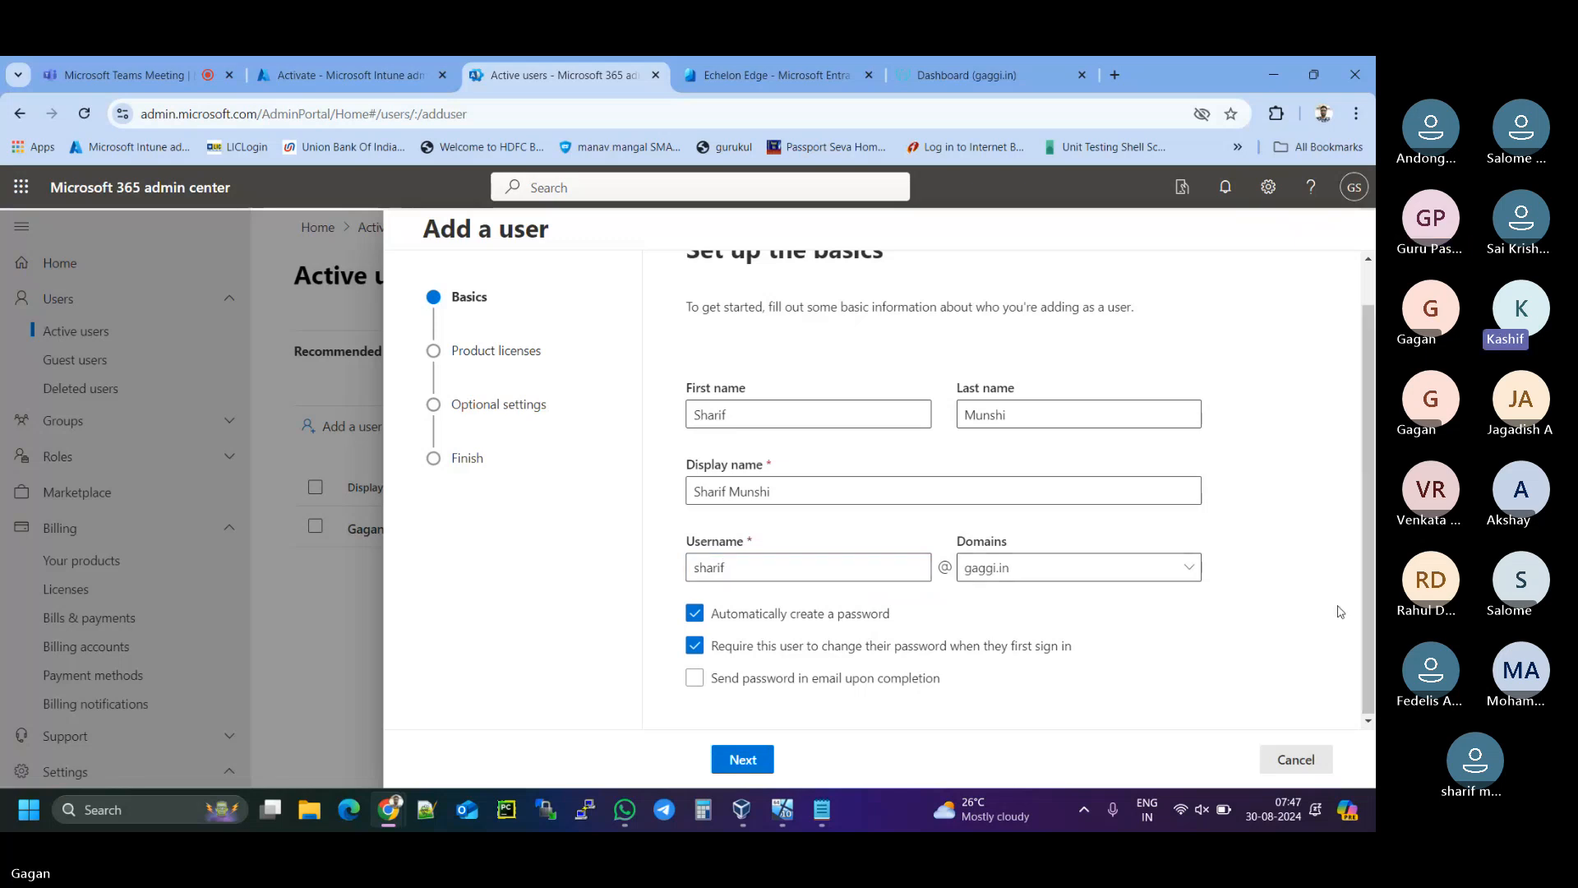
- Switch to a manual password without forced change at first sign-in, then bring up Notepad
left_click(694, 613)
scroll(662, 660, "down", 2)
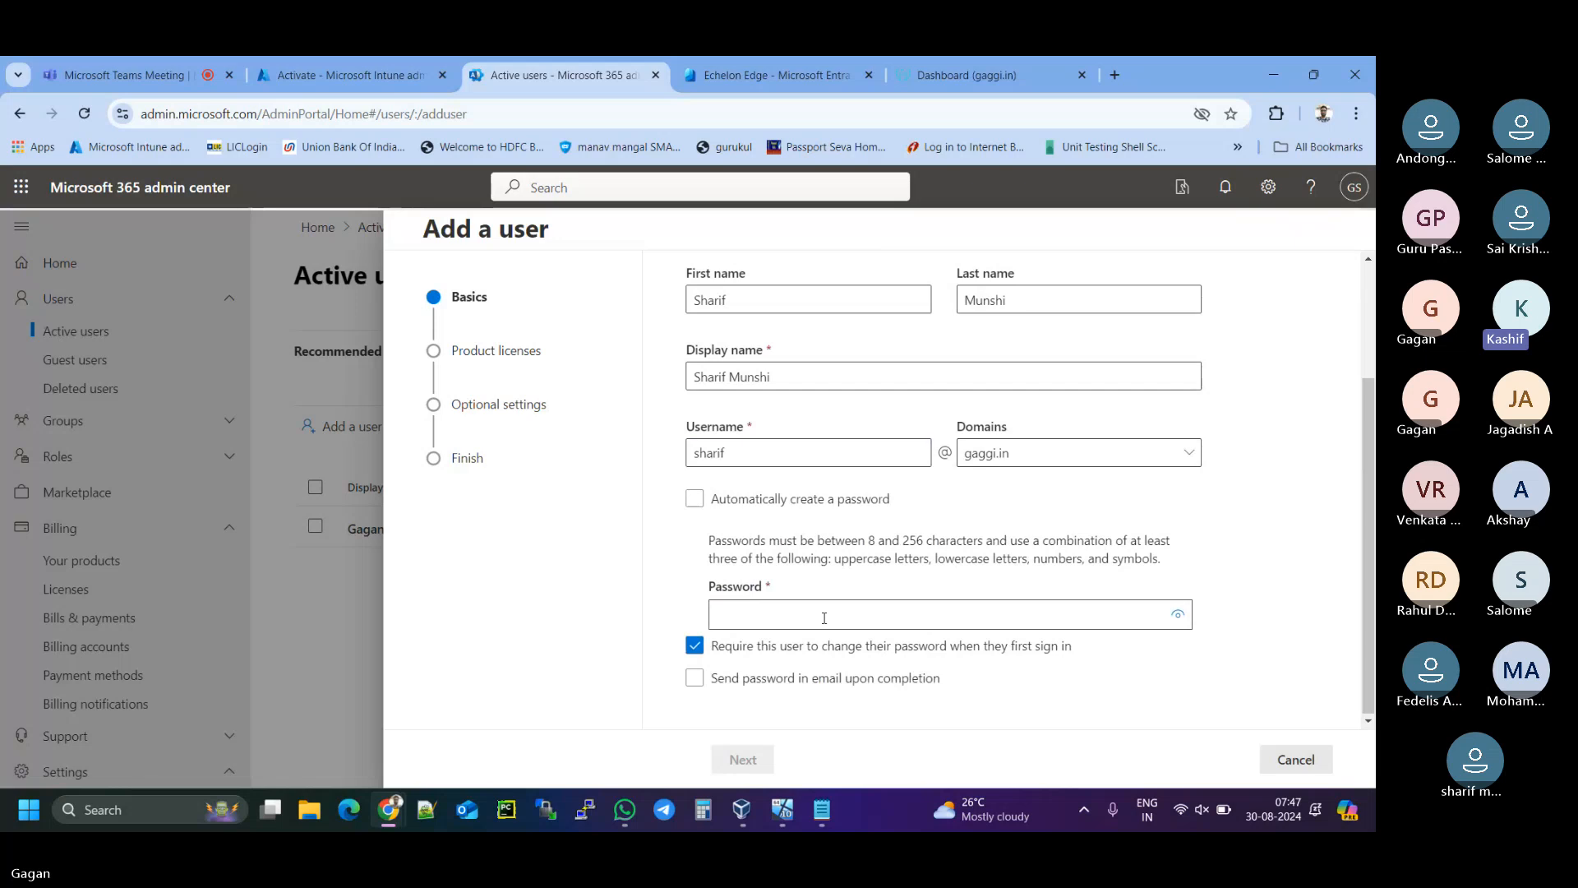
left_click(696, 648)
left_click(786, 622)
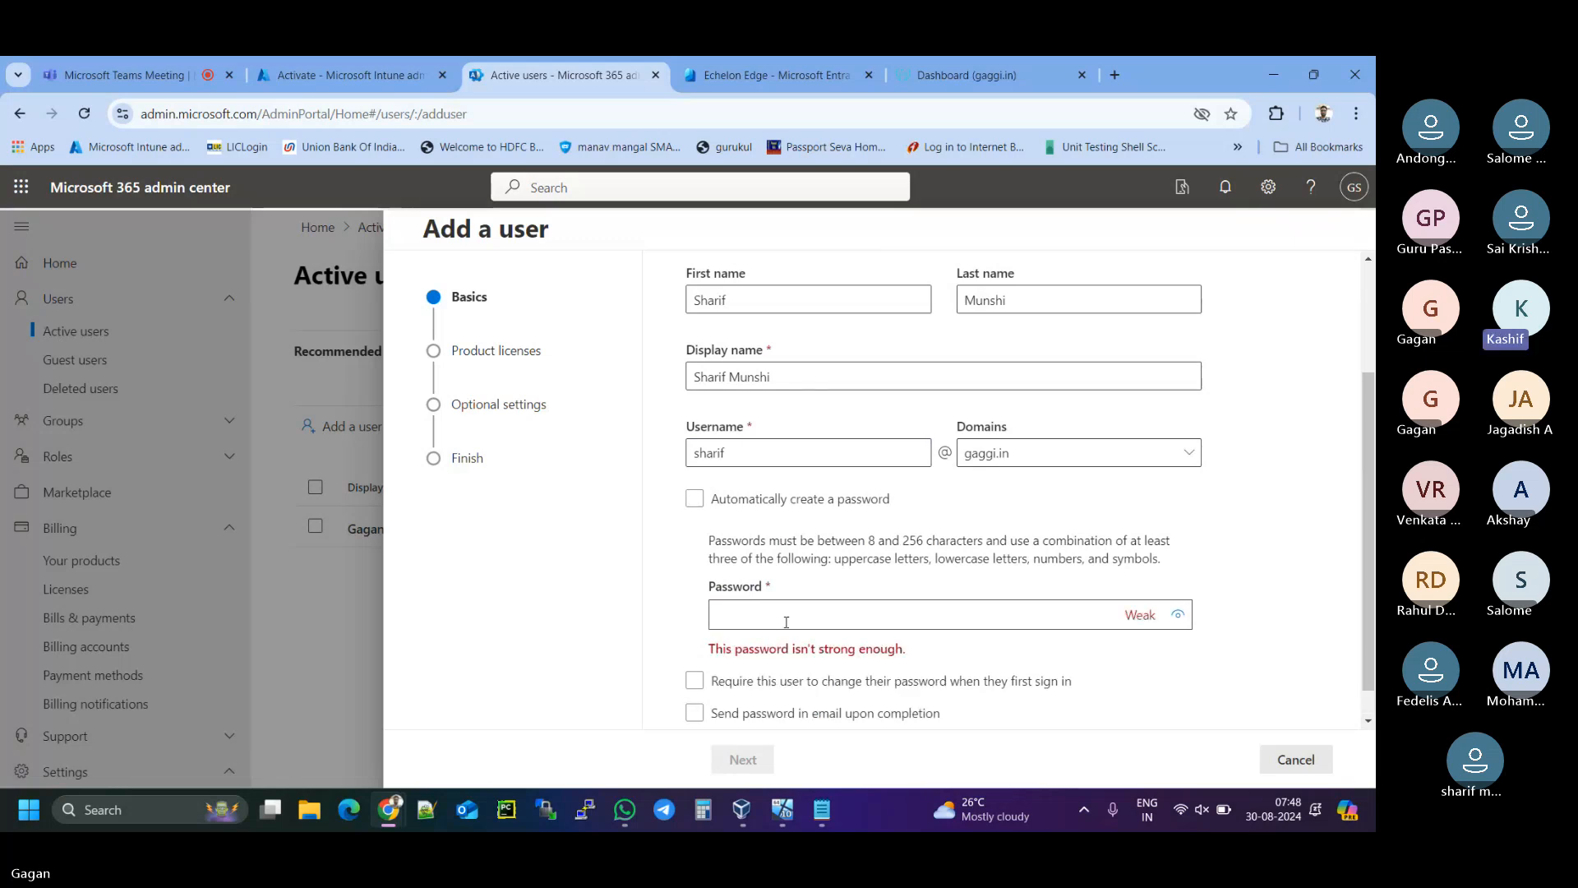
left_click(823, 810)
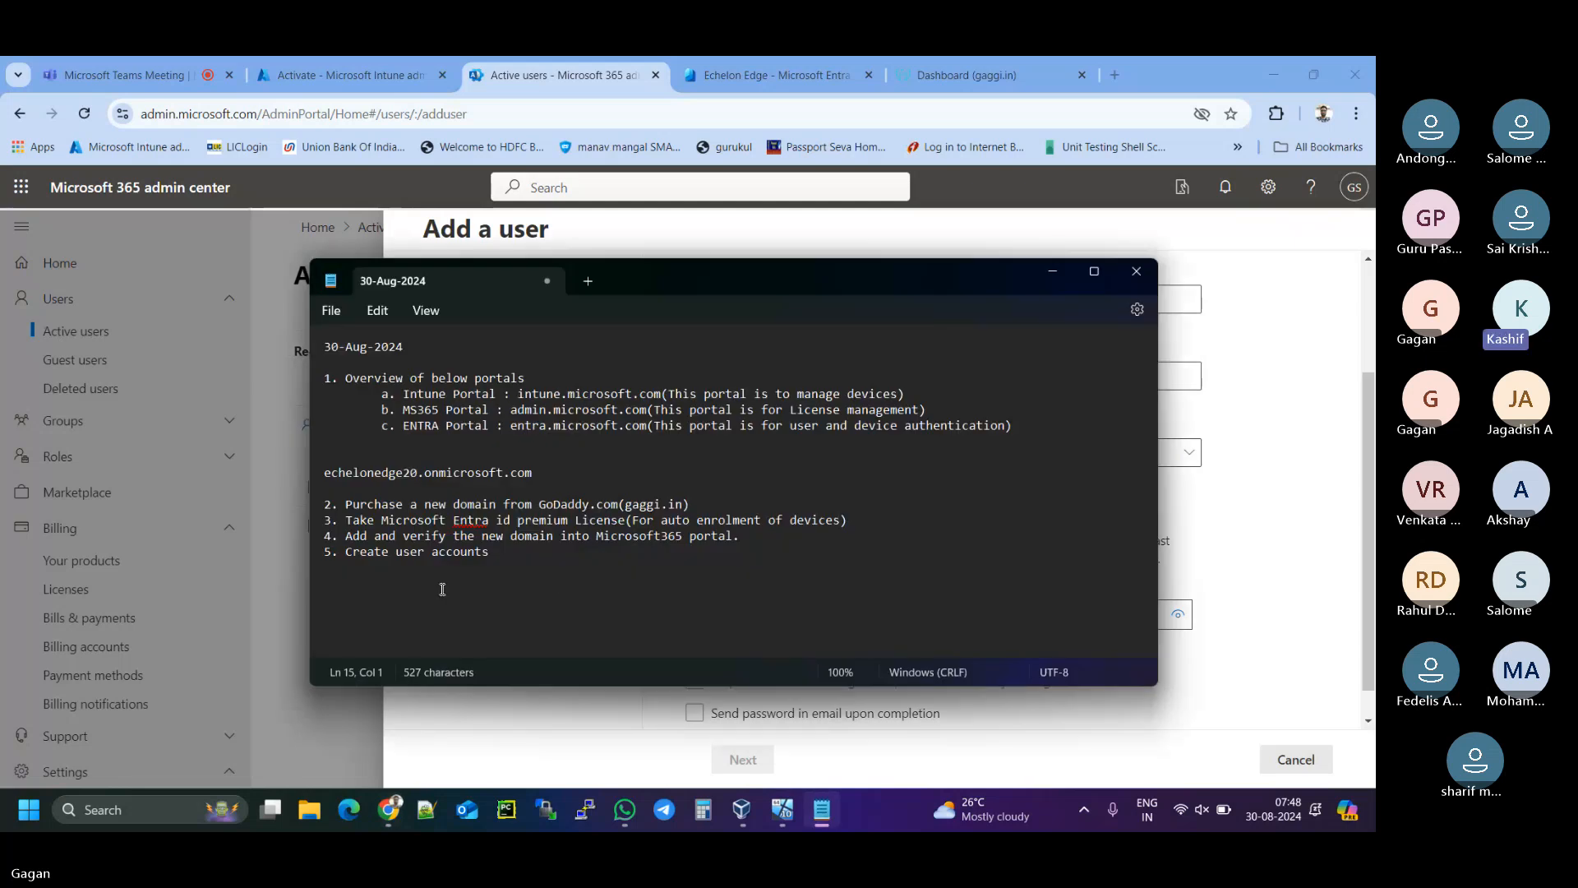
- Add a new sample password line at the end of the Notepad notes
key("Return")
type("passw0d")
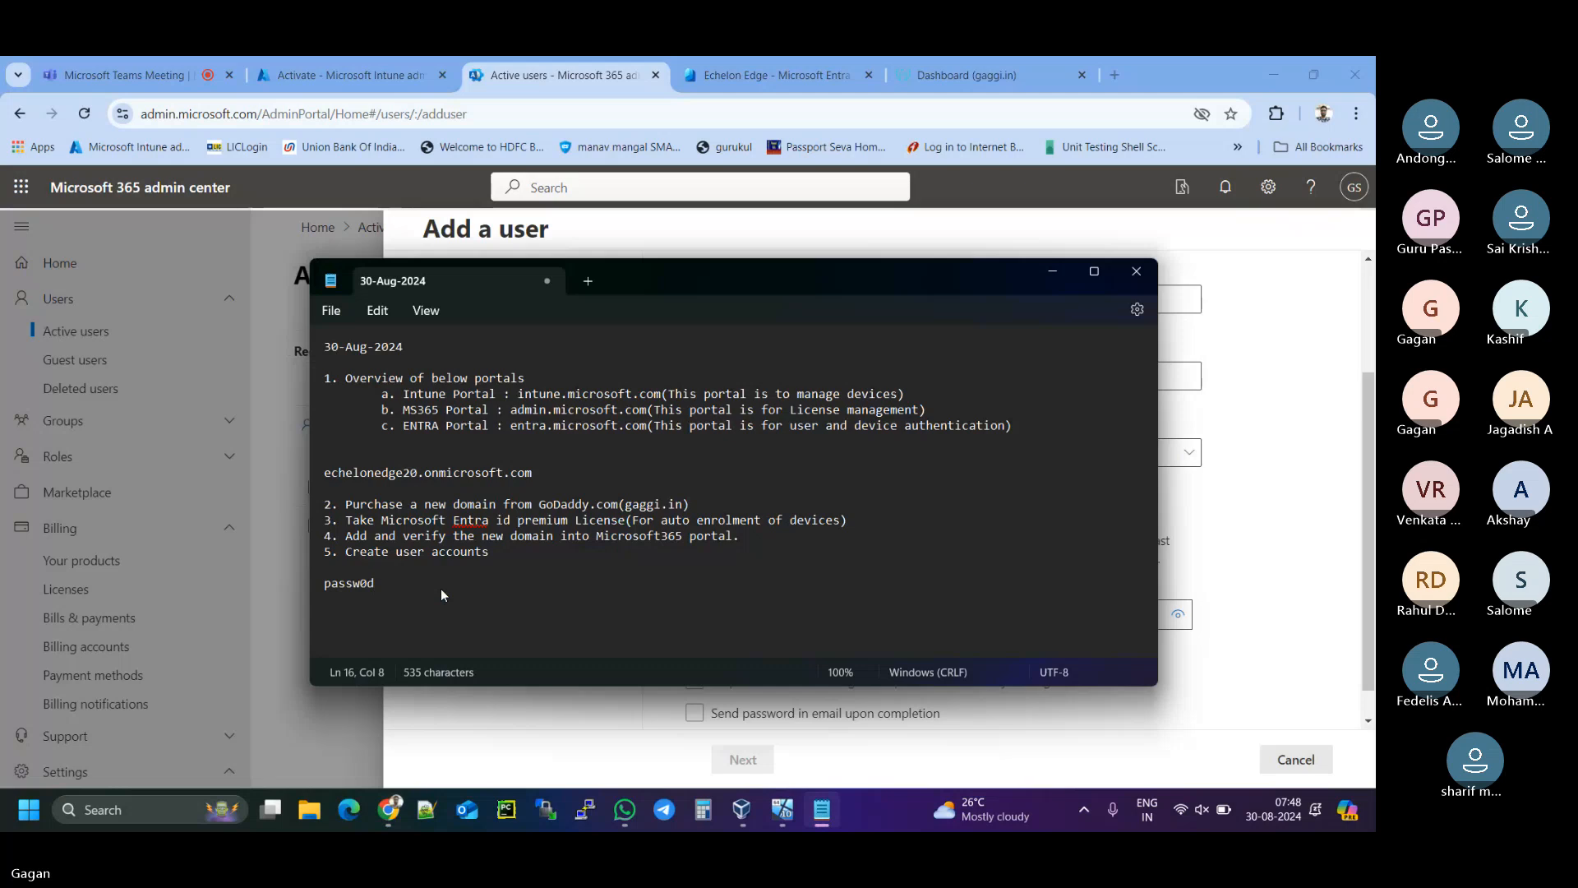
key("BackSpace")
key("BackSpace")
type("0rD@123")
- Copy the password line and minimize Notepad to return to the form
left_click_drag(412, 586, 299, 591)
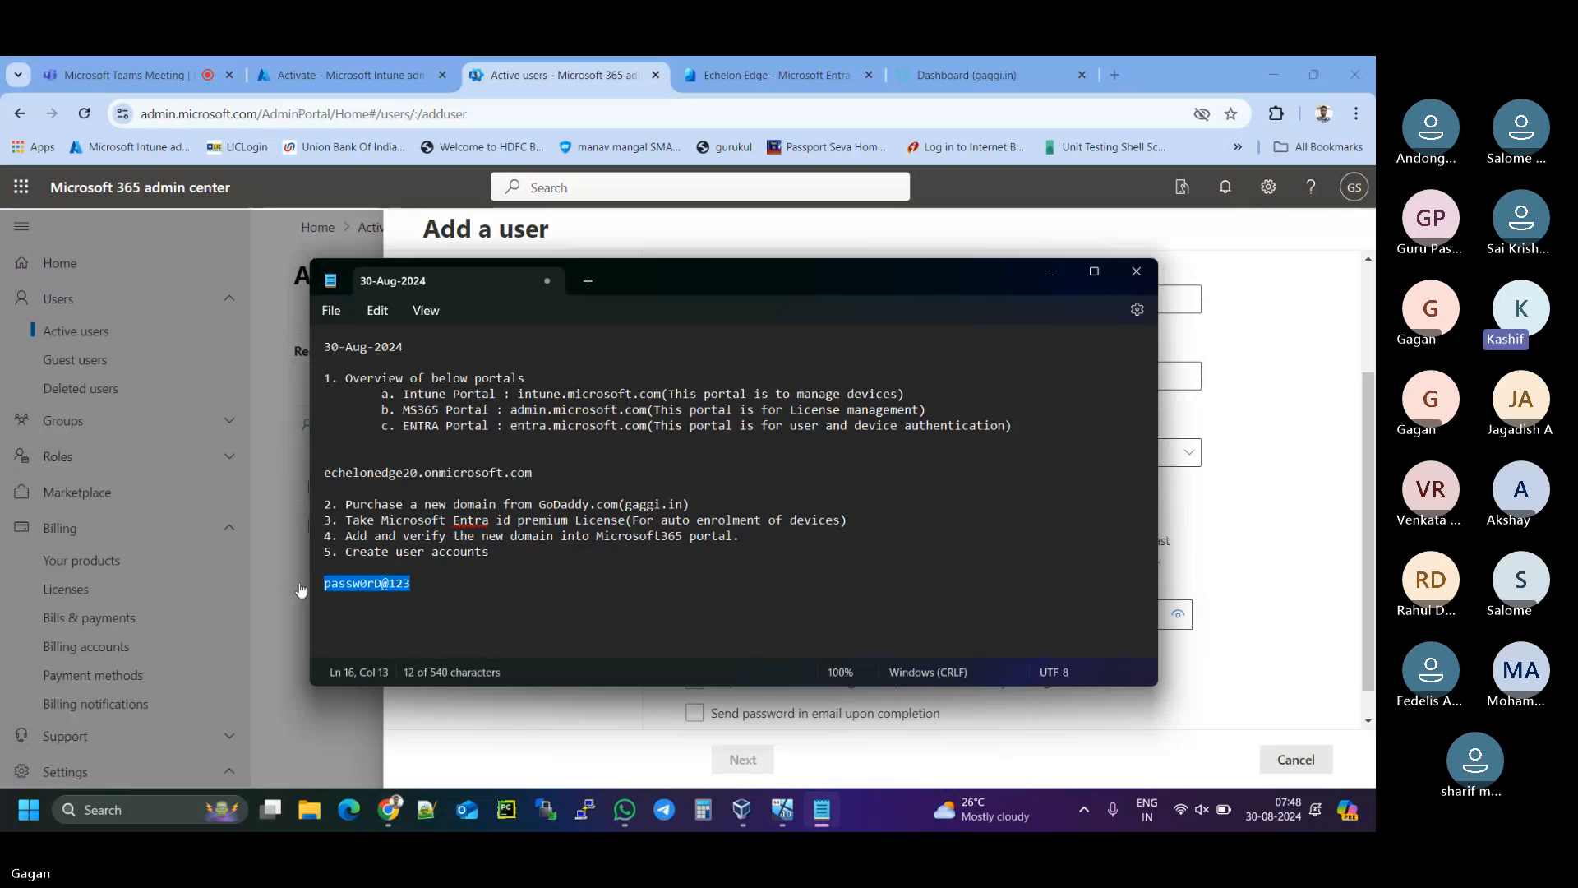
right_click(380, 587)
left_click(432, 231)
left_click(1052, 271)
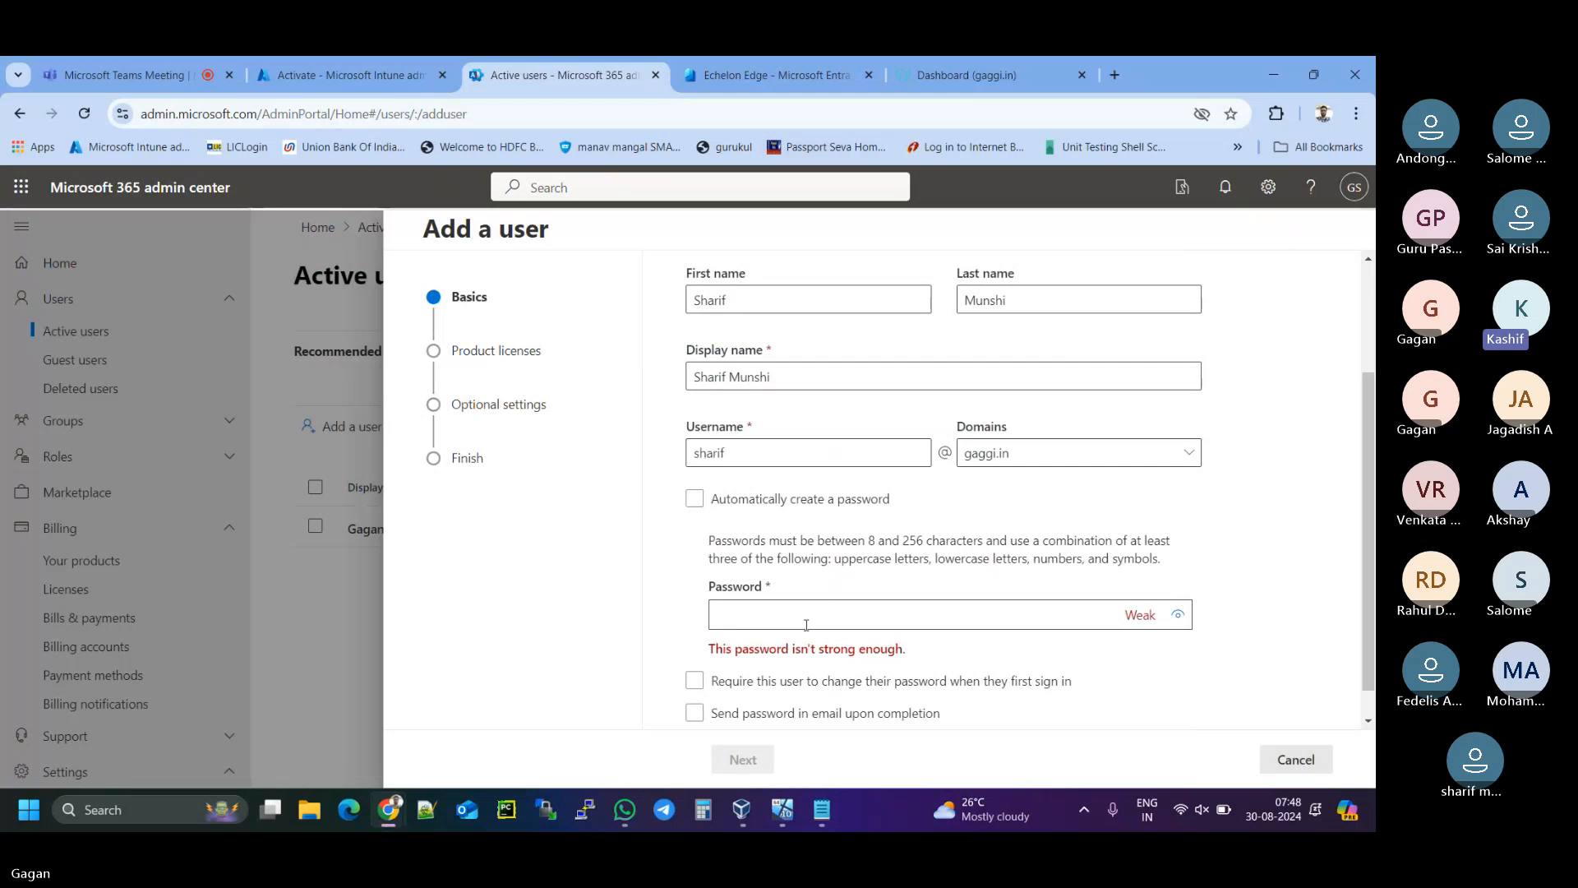
- Paste the copied password into the Password field, then bring Notepad back after it's rejected as guessable
key("ctrl+v")
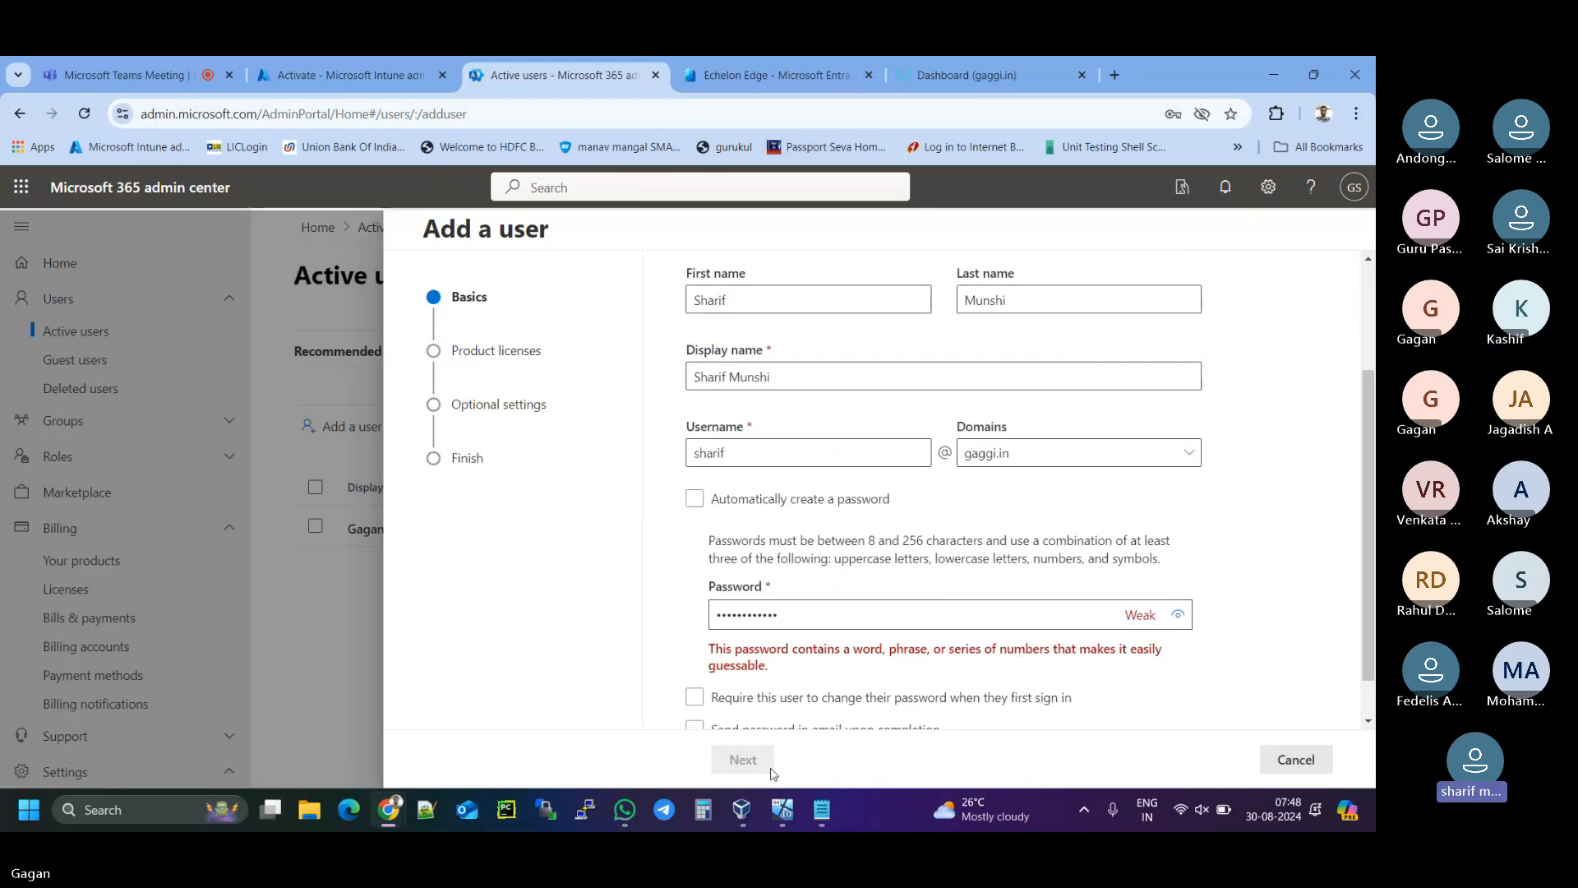
left_click(834, 814)
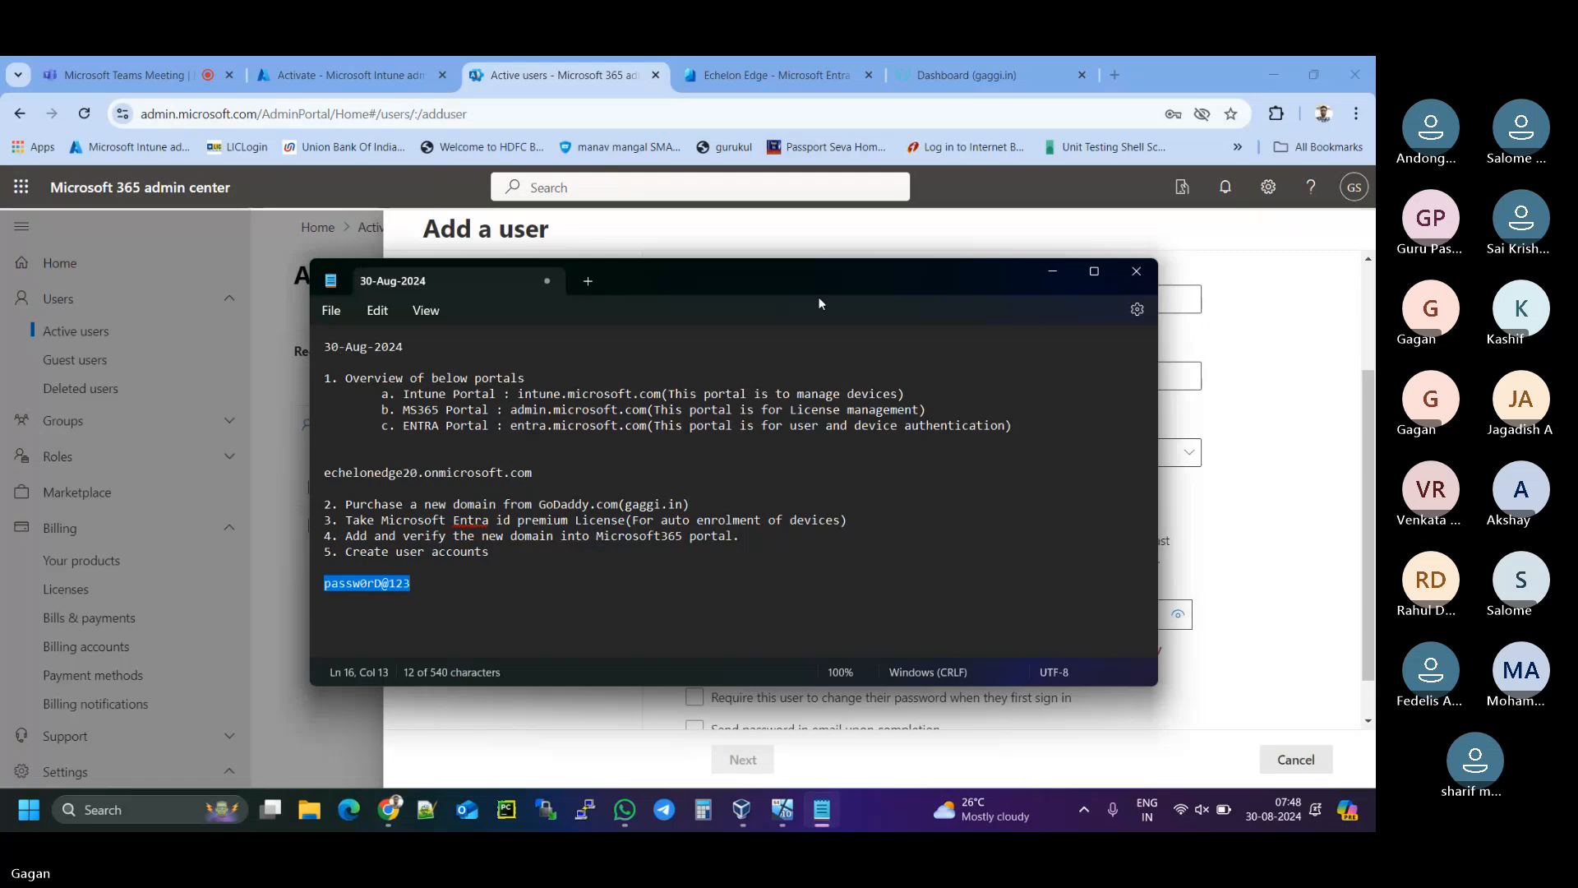
- Change the password line's trailing digits to the year 2024 and remove the word before the @ sign
left_click_drag(820, 284, 900, 298)
left_click(518, 598)
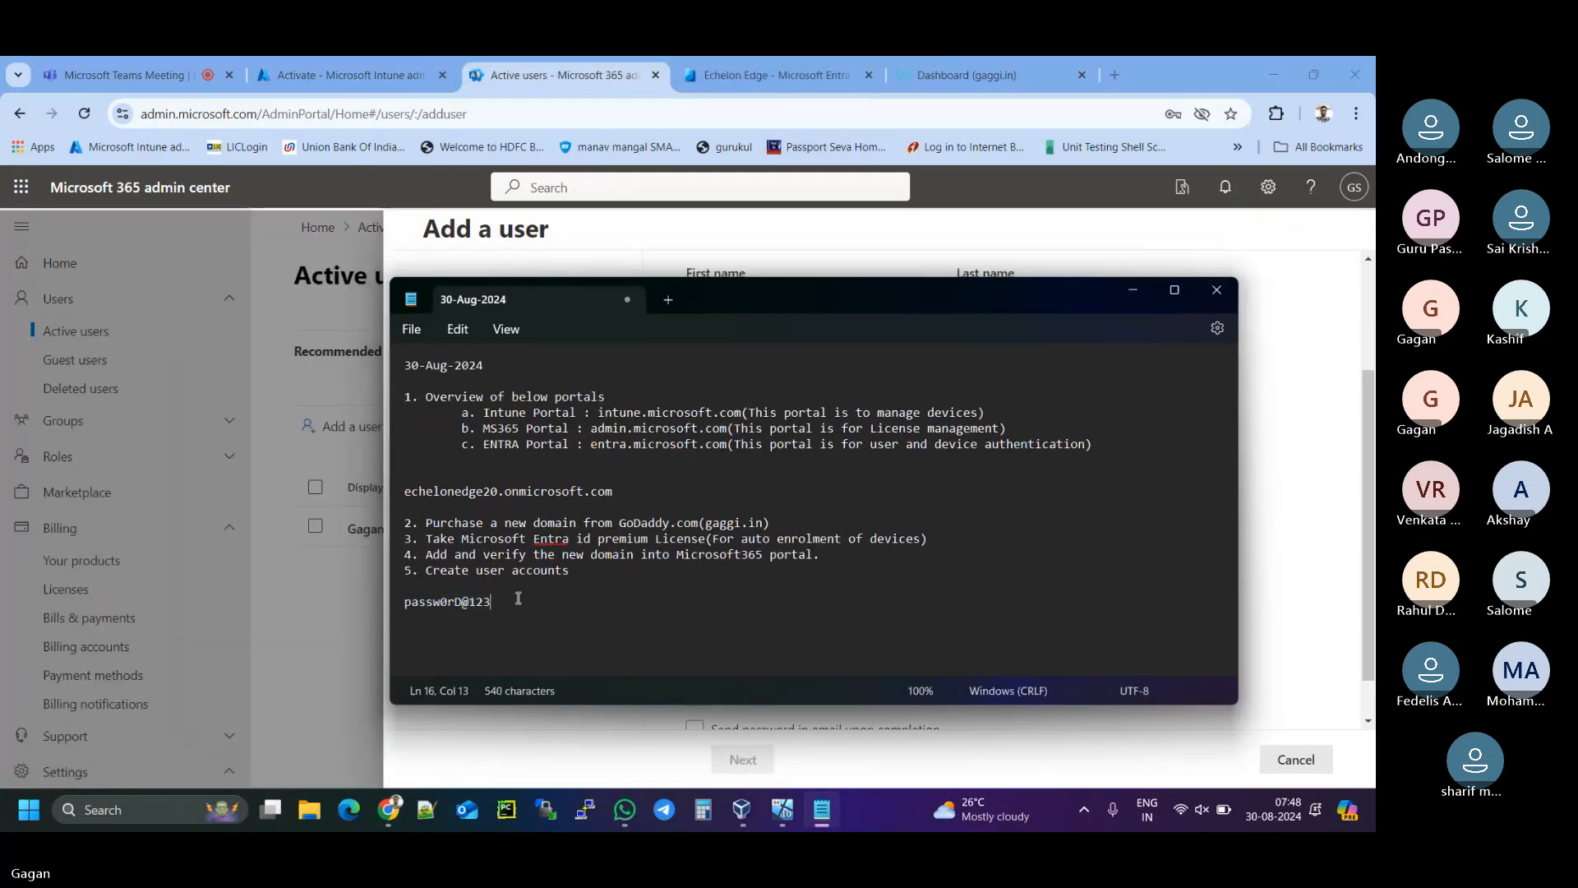
key("BackSpace")
key("BackSpace")
key("BackSpace")
type("201")
key("BackSpace")
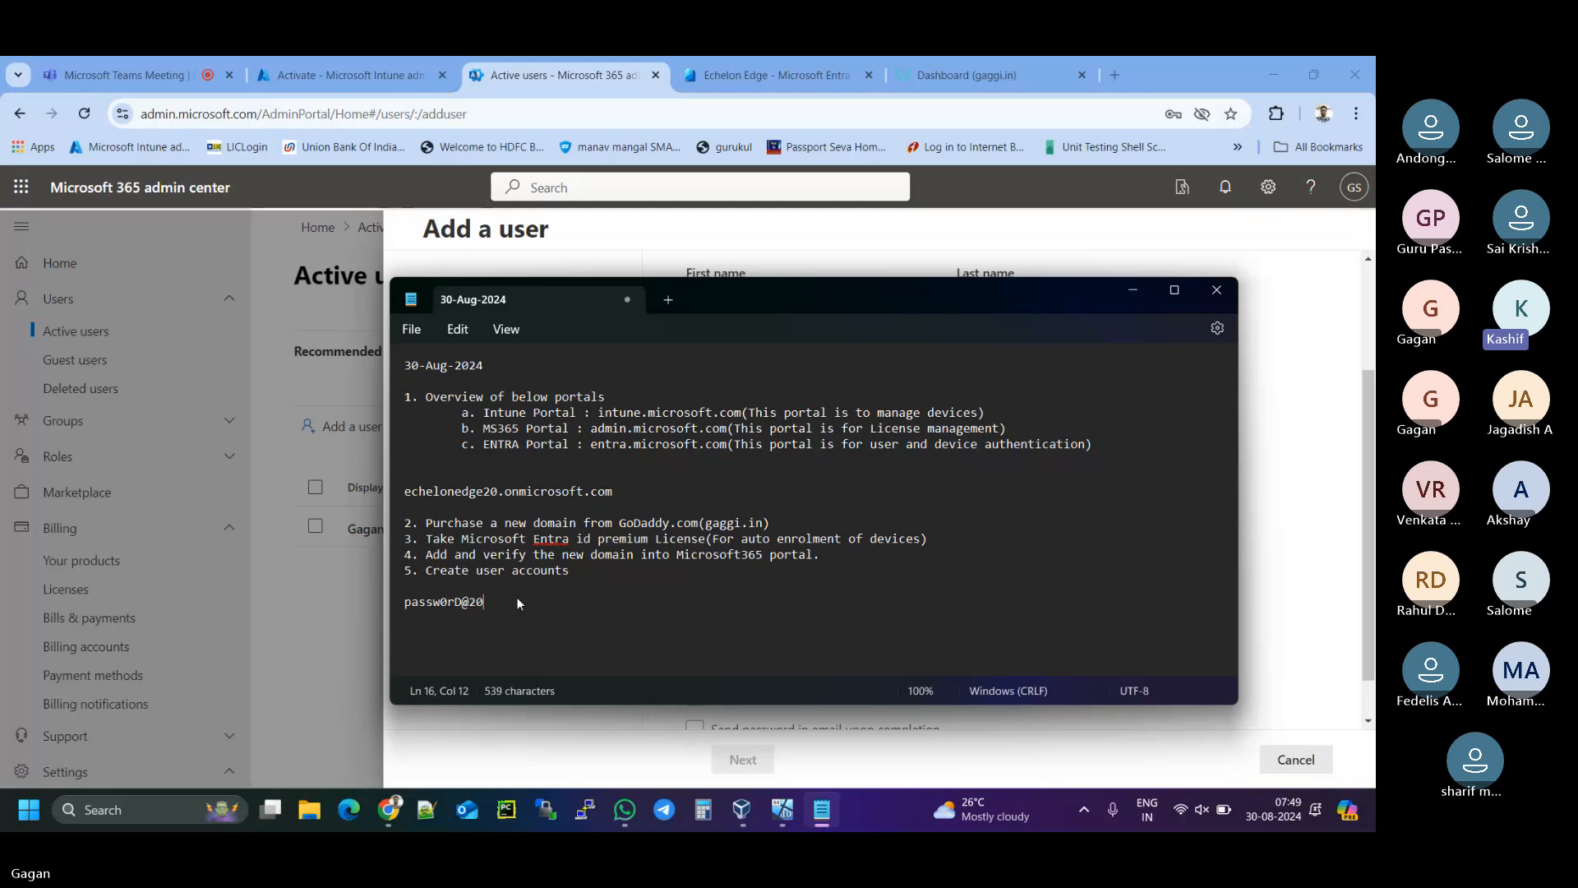
type("24")
left_click(461, 603)
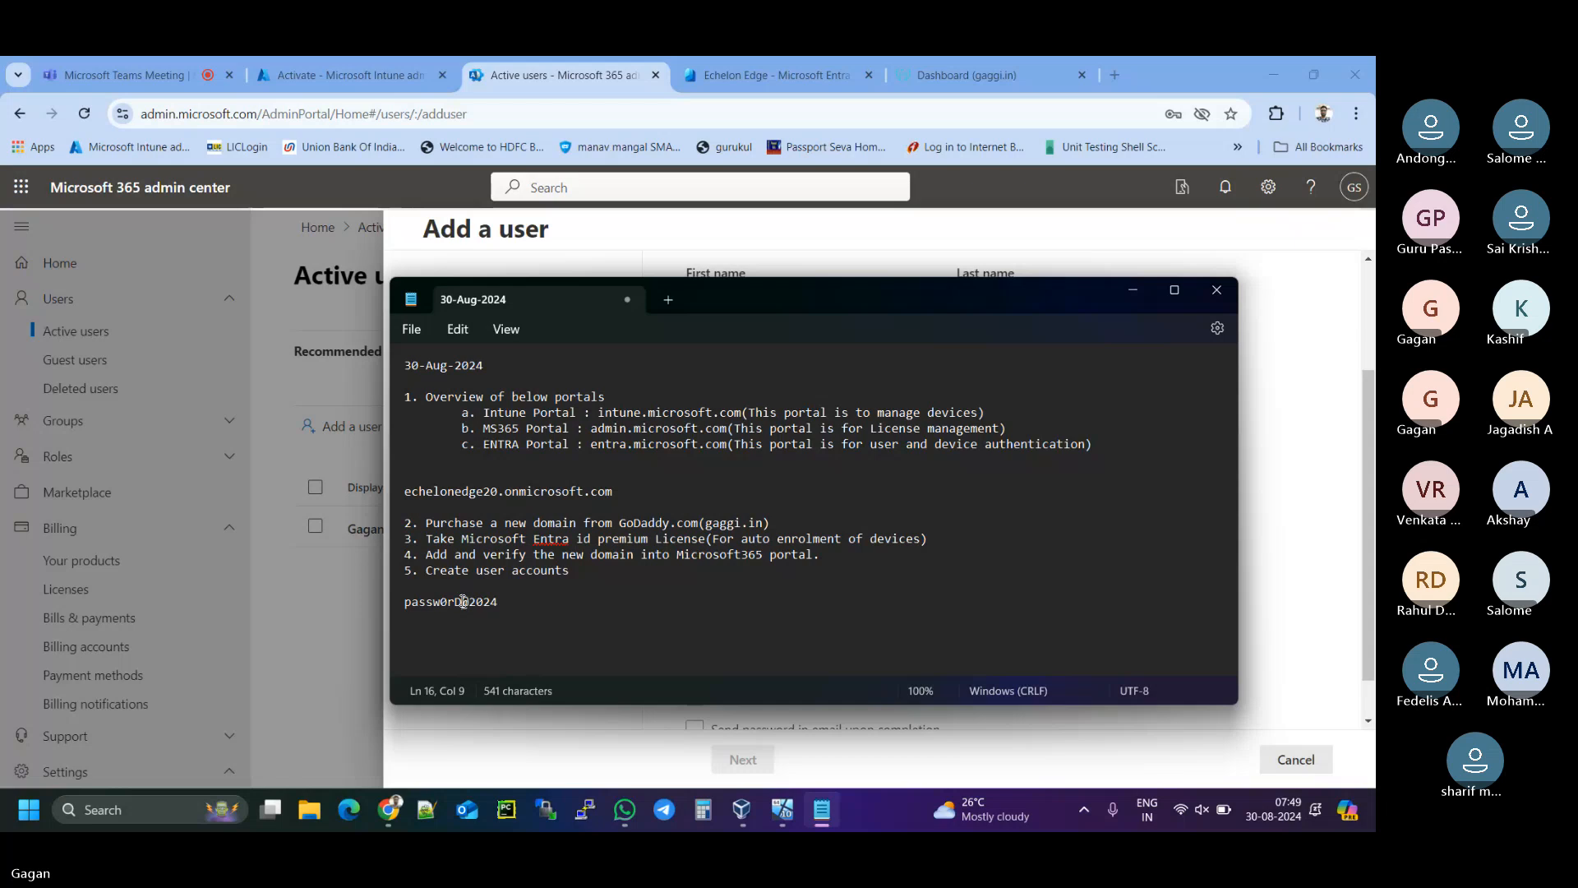
key("BackSpace")
key("BackSpace")
key("BackSpace")
key("BackSpace")
key("BackSpace")
key("BackSpace")
key("BackSpace")
type("ja")
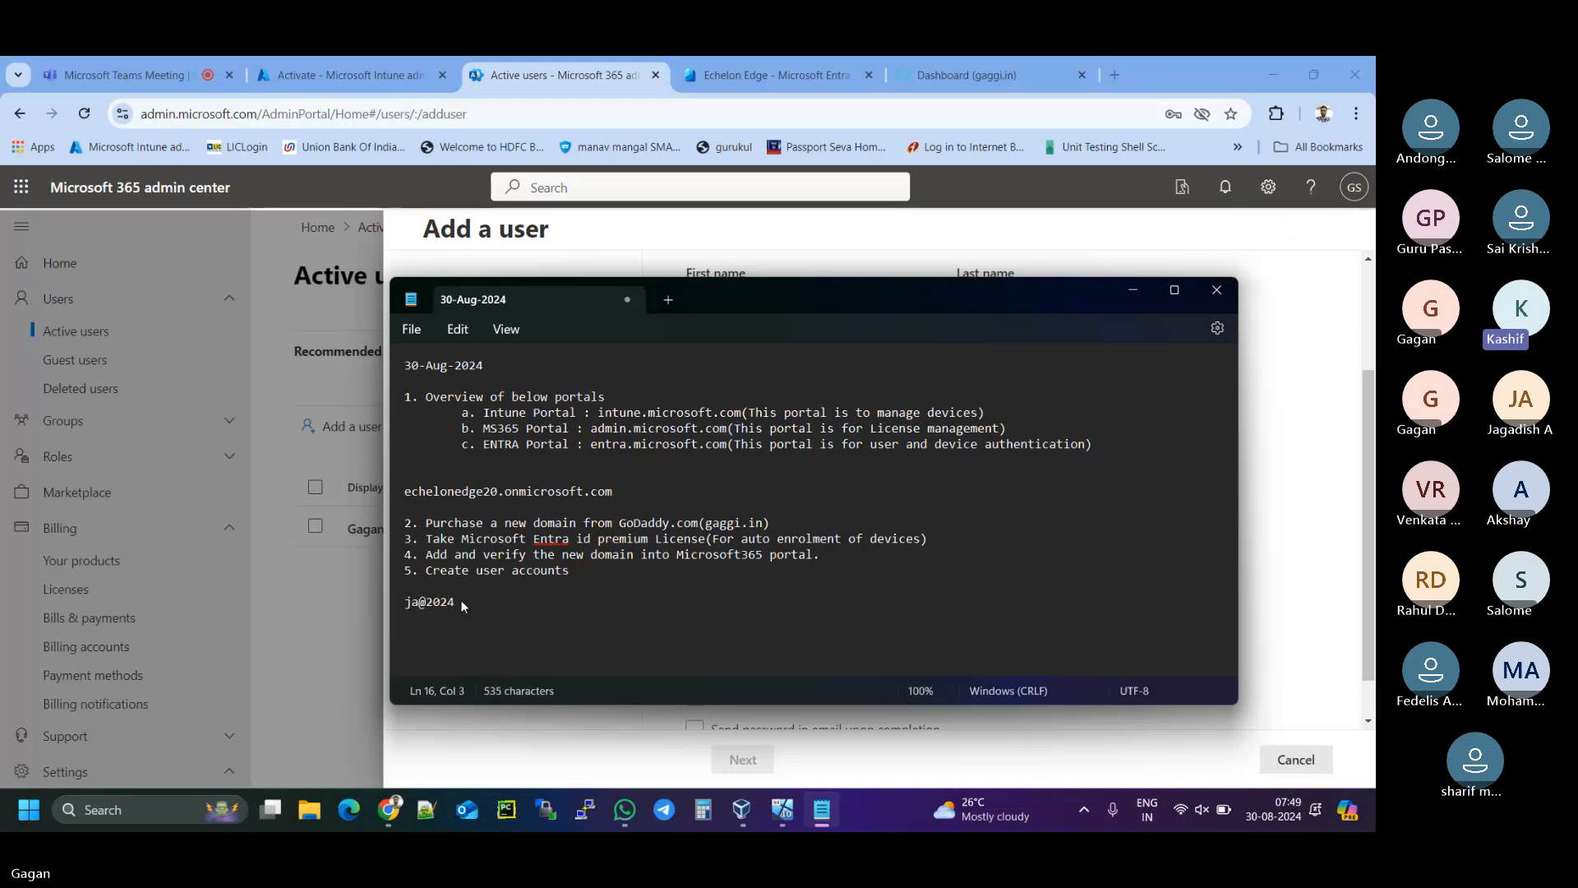
type("z")
key("BackSpace")
key("BackSpace")
key("BackSpace")
- Prepend the tenant's domain word to the password, capitalising its final letter
left_click_drag(412, 492, 451, 494)
left_click(415, 494)
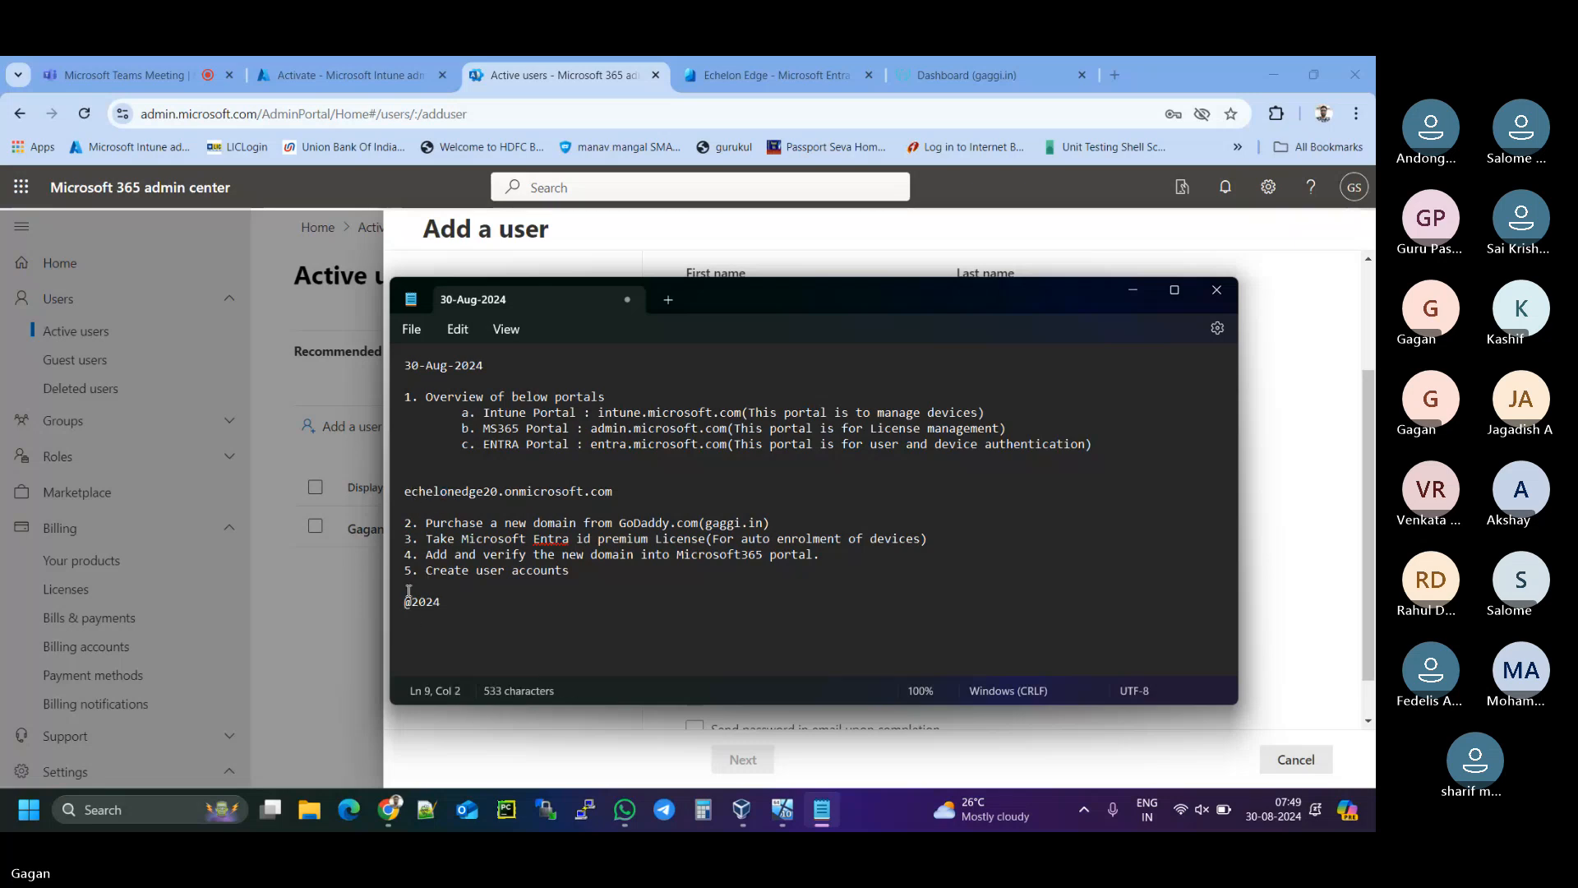
left_click_drag(406, 490, 459, 492)
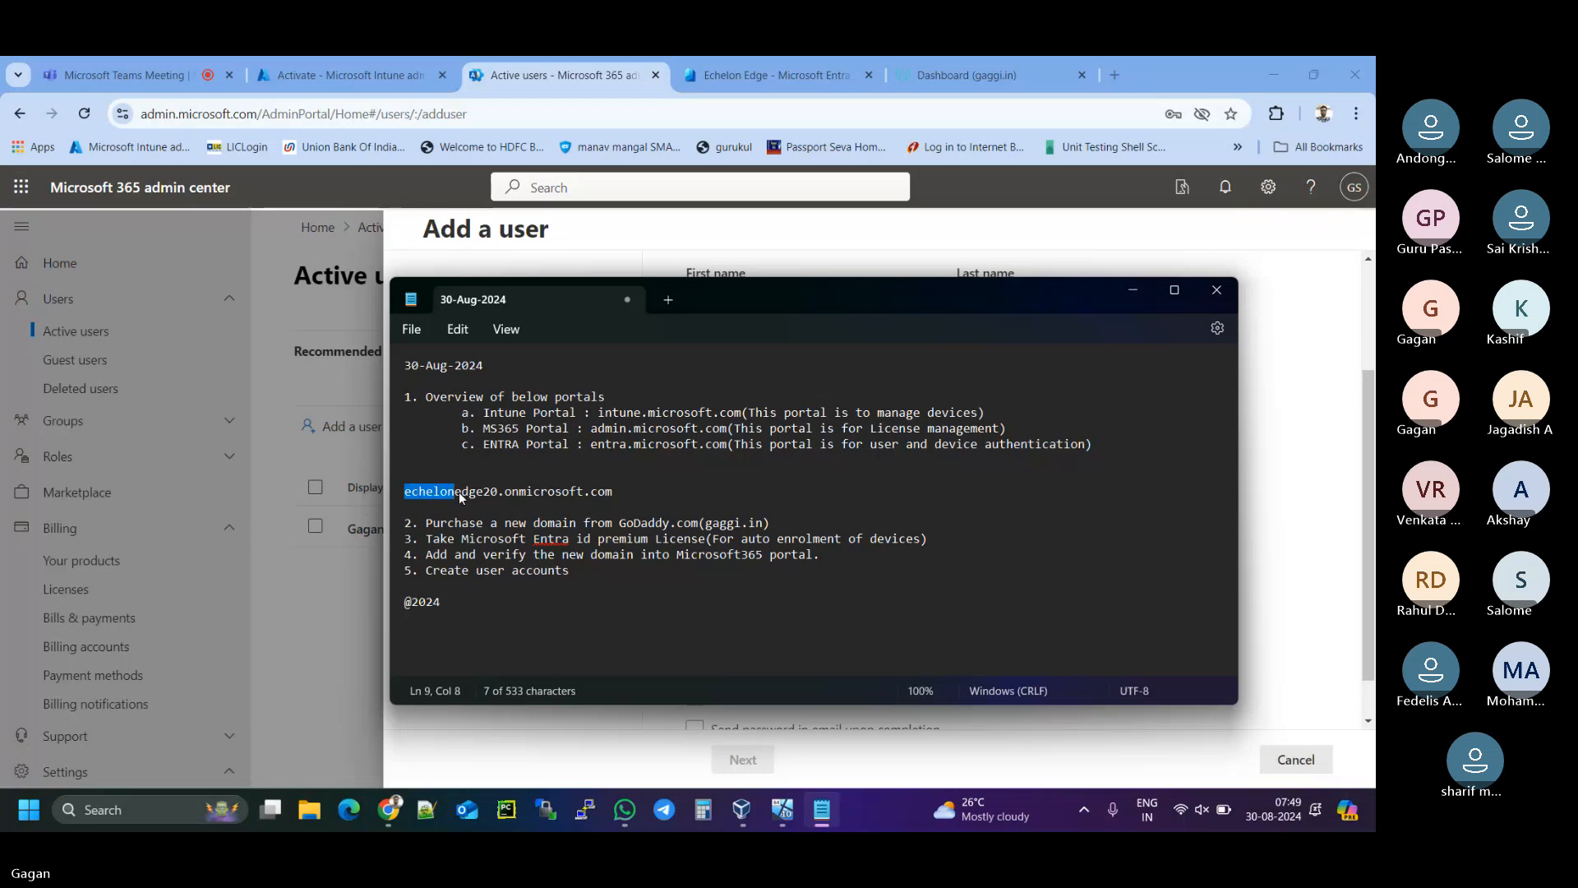
left_click(406, 602)
key("ctrl+v")
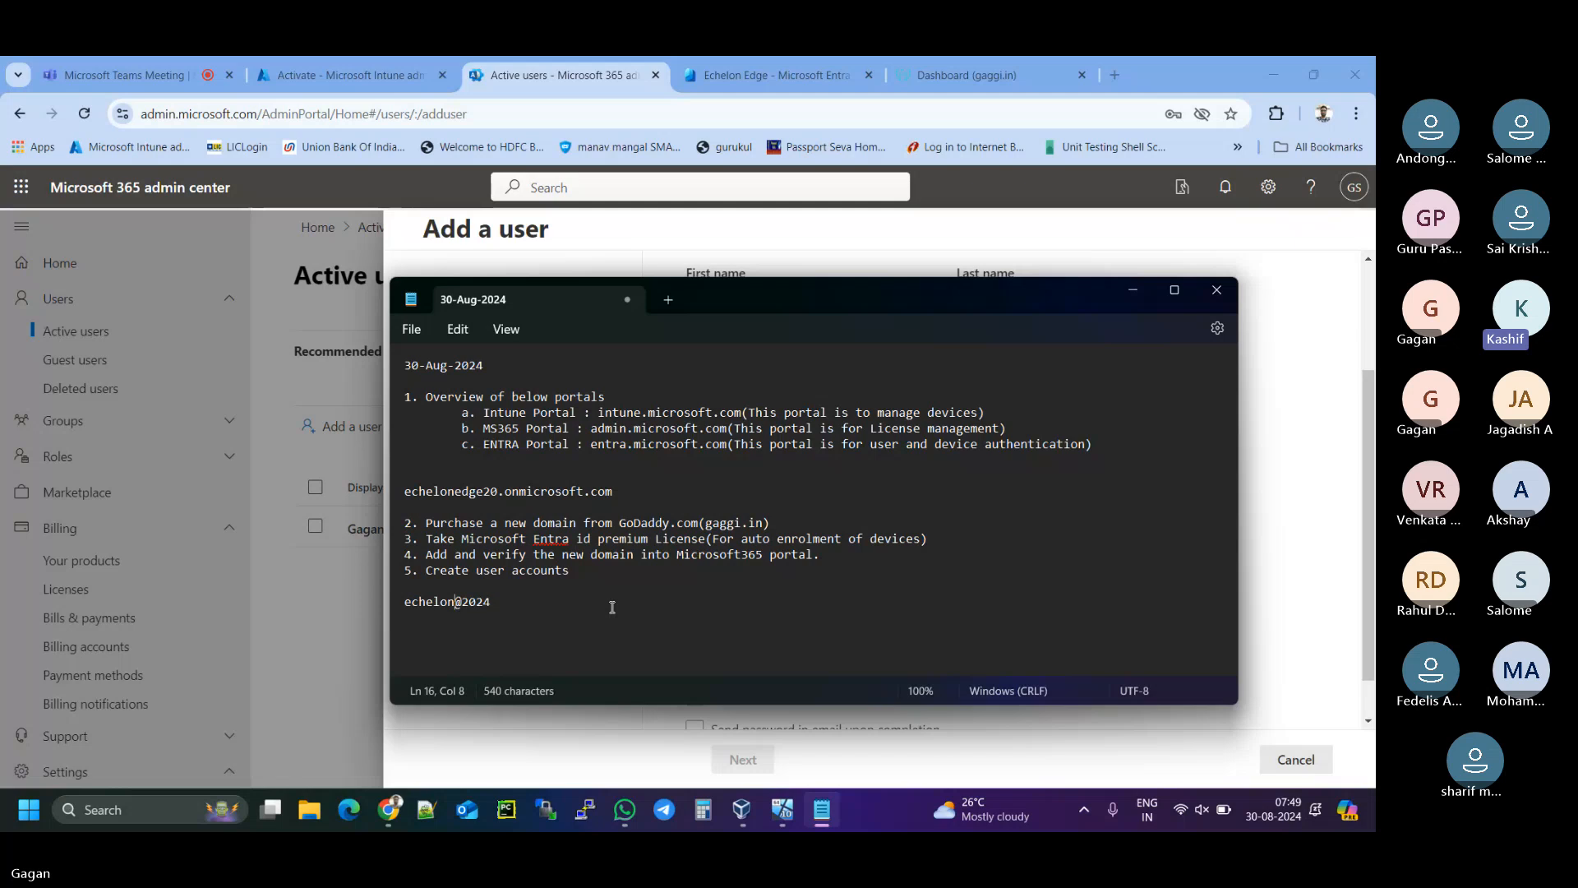
key("BackSpace")
type("N")
- Copy the revised password line and minimize Notepad
left_click_drag(534, 608, 412, 604)
right_click(413, 605)
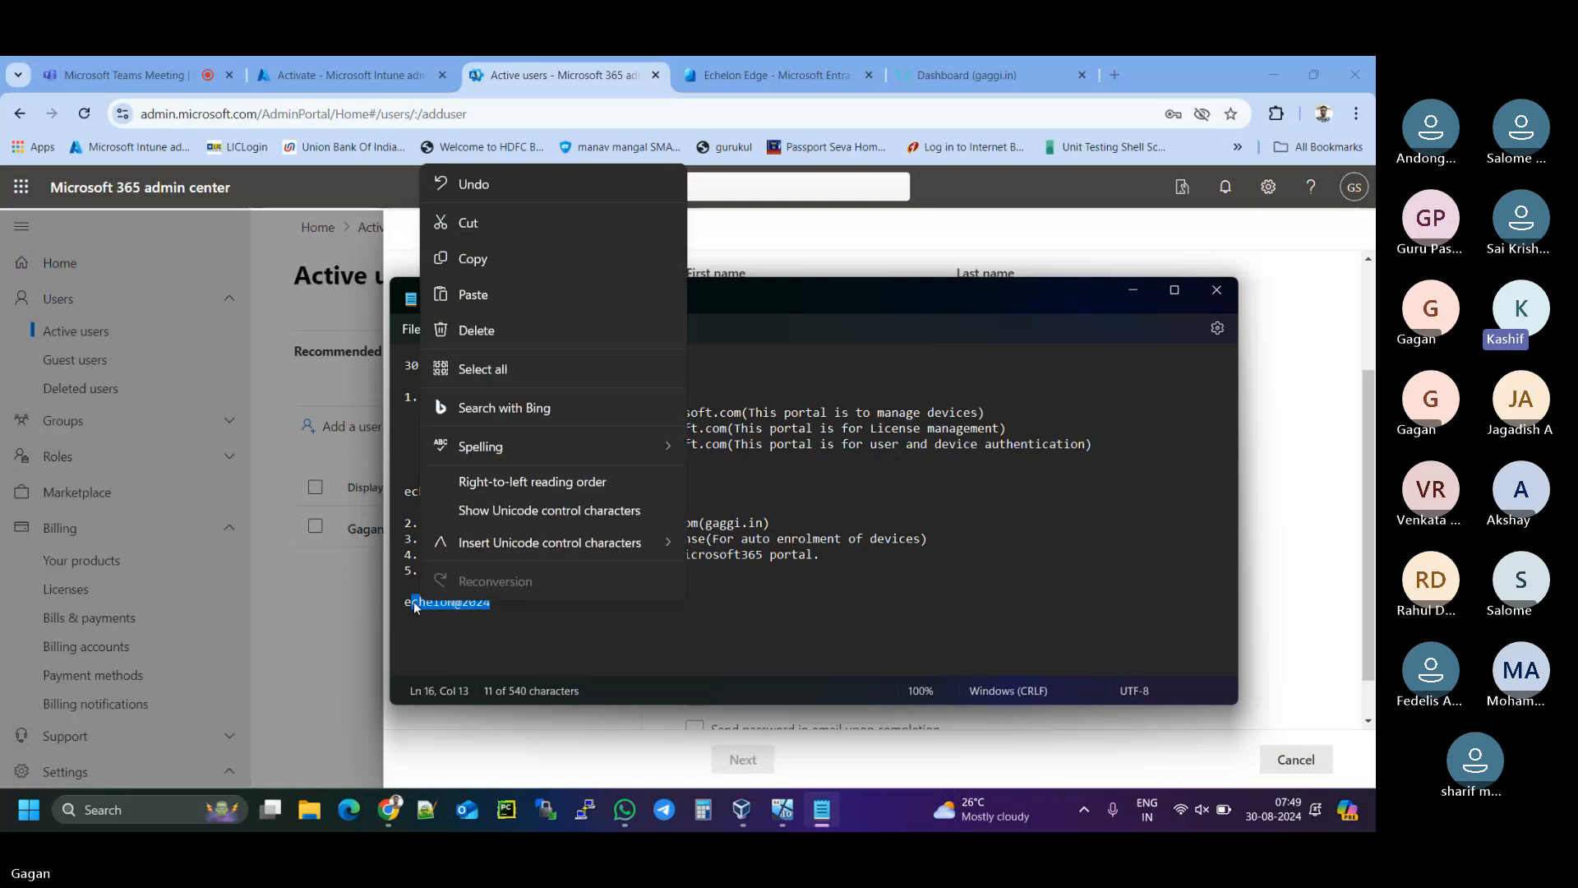
left_click(408, 605)
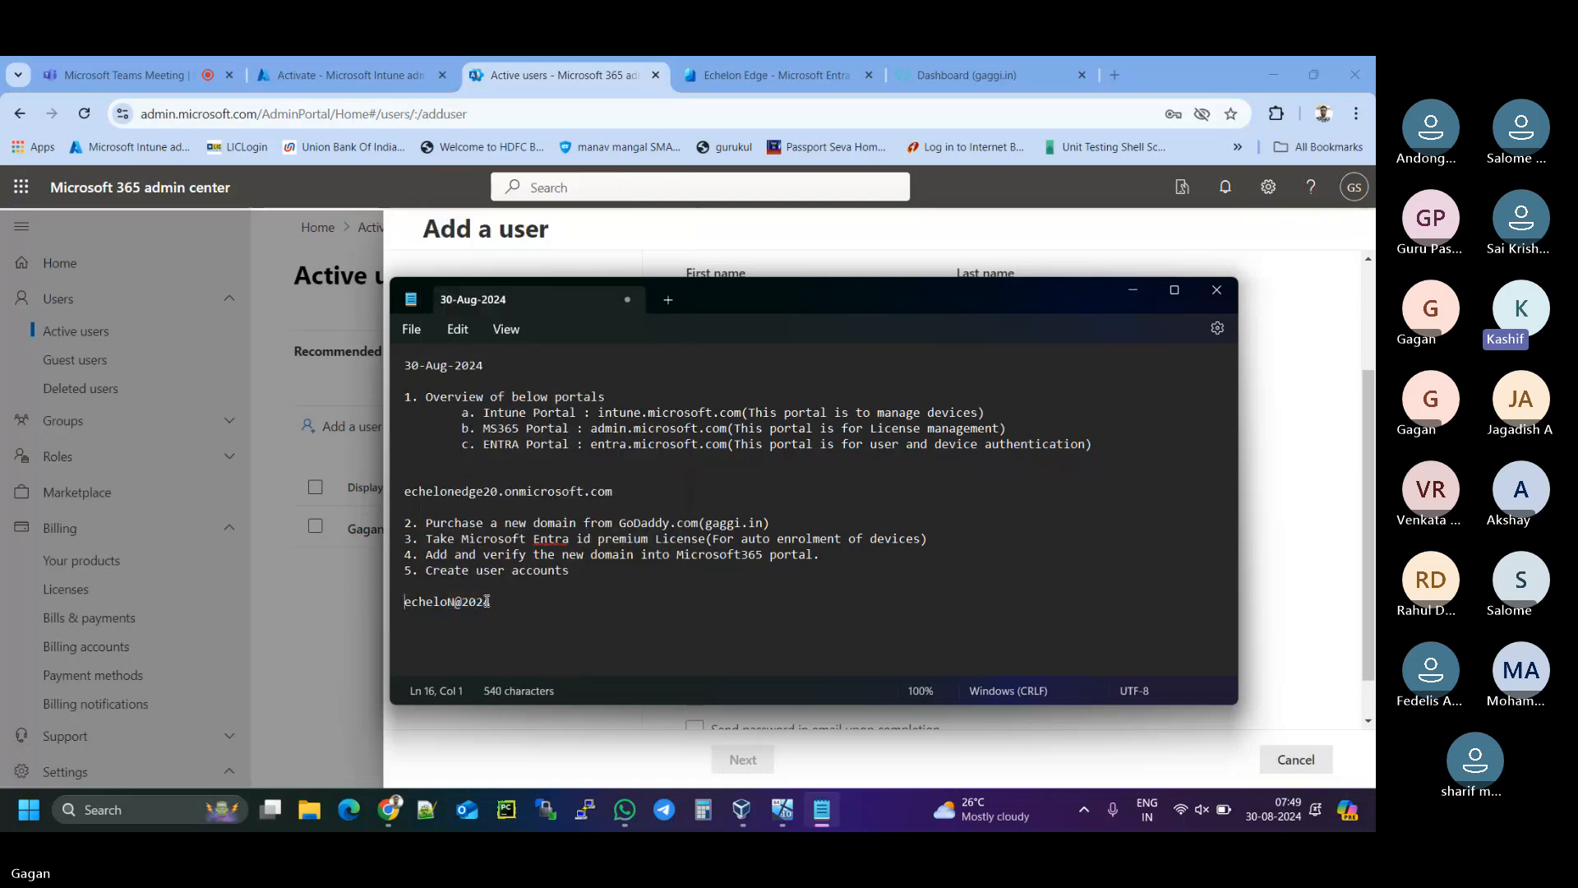
double_click(465, 602)
left_click_drag(464, 599, 406, 603)
right_click(414, 600)
left_click(470, 259)
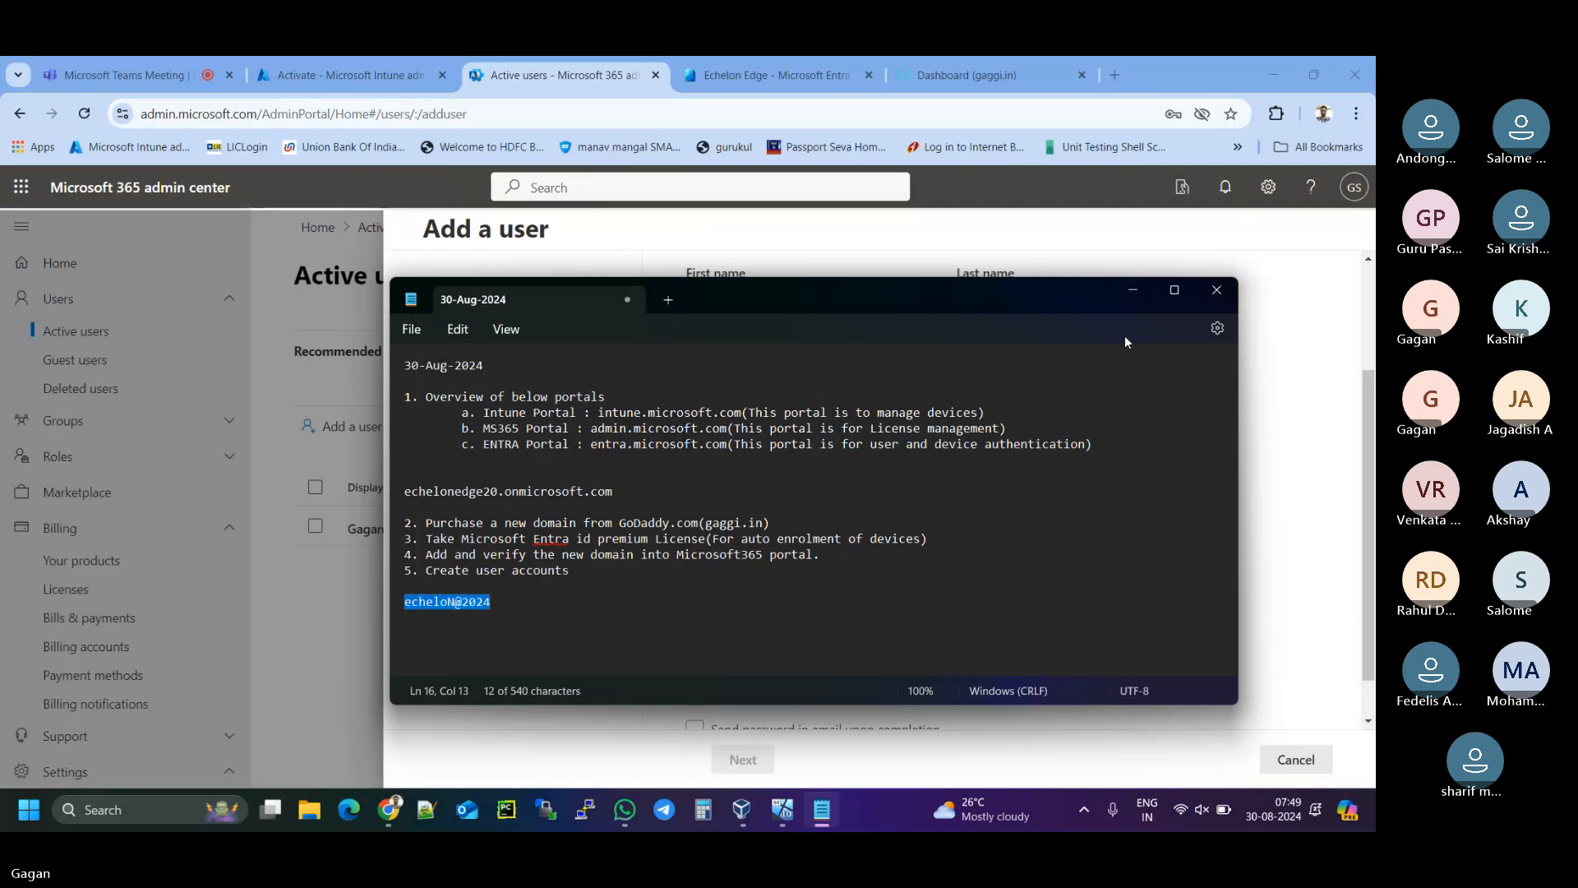
left_click(1136, 294)
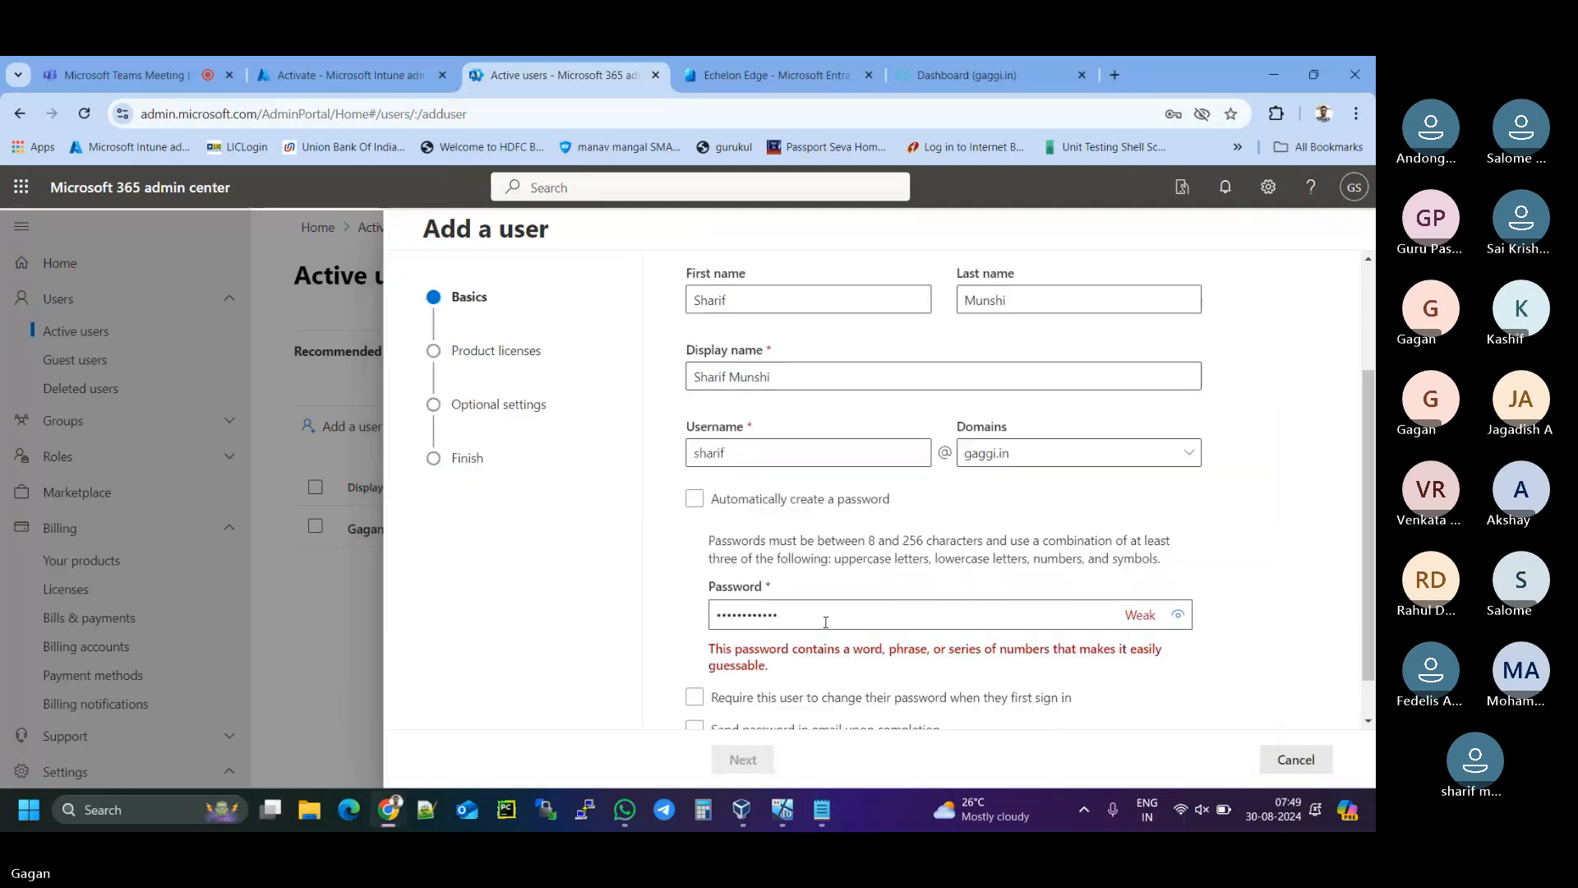
- Replace the old password with the revised one, leave first-sign-in change unrequired, and continue to licences
left_click_drag(778, 615, 701, 622)
key("ctrl+v")
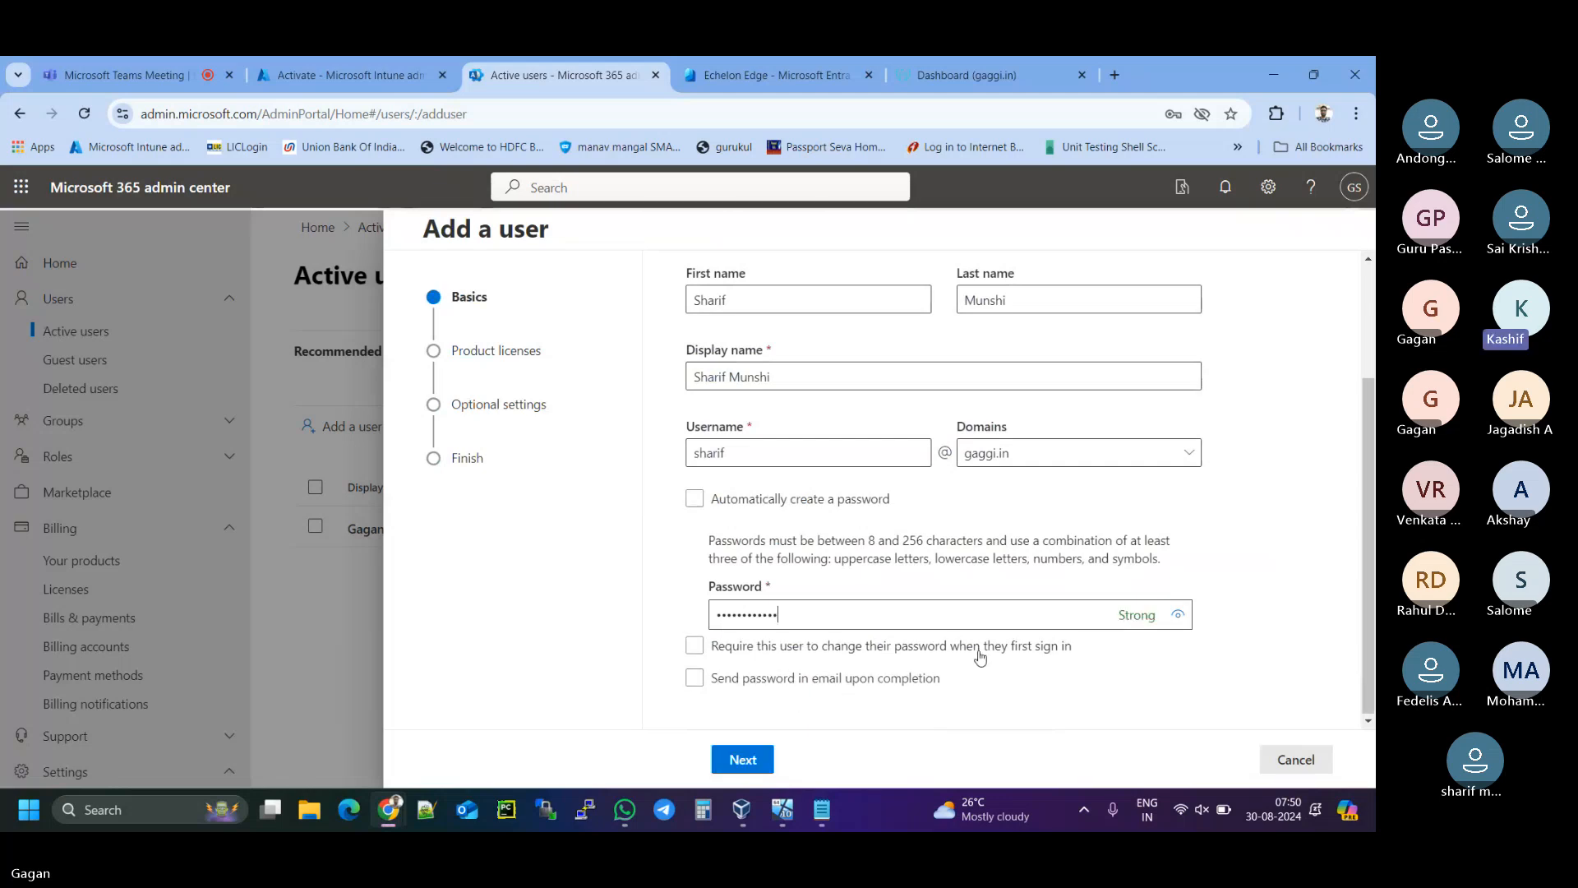
left_click(695, 648)
left_click(695, 649)
left_click(745, 769)
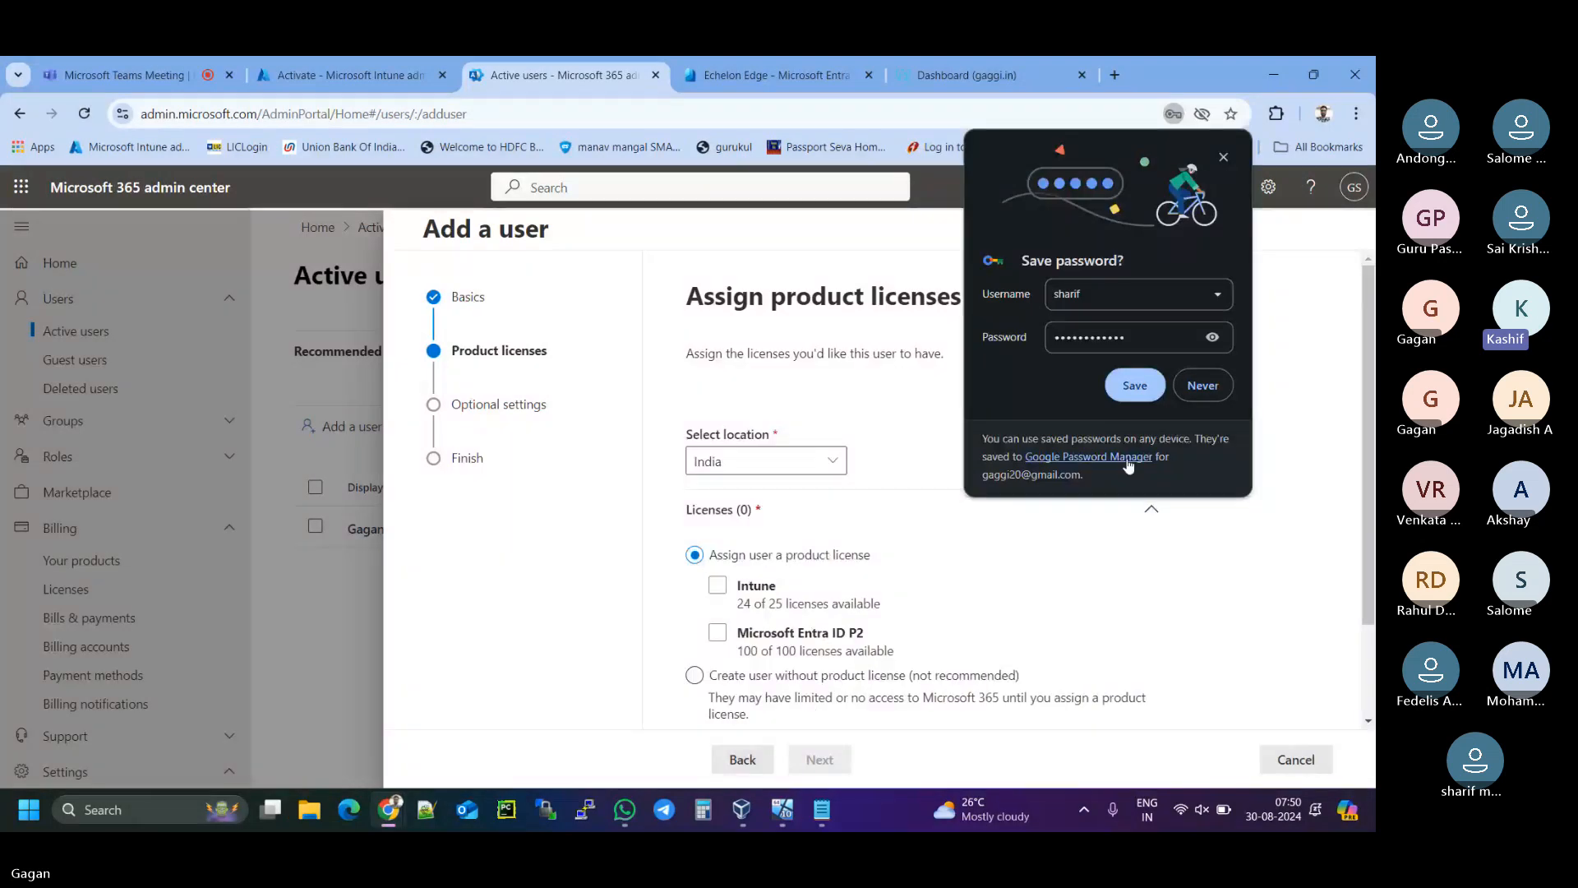
- Decline the browser's save-password prompt and set the user's location to United States
left_click(1204, 391)
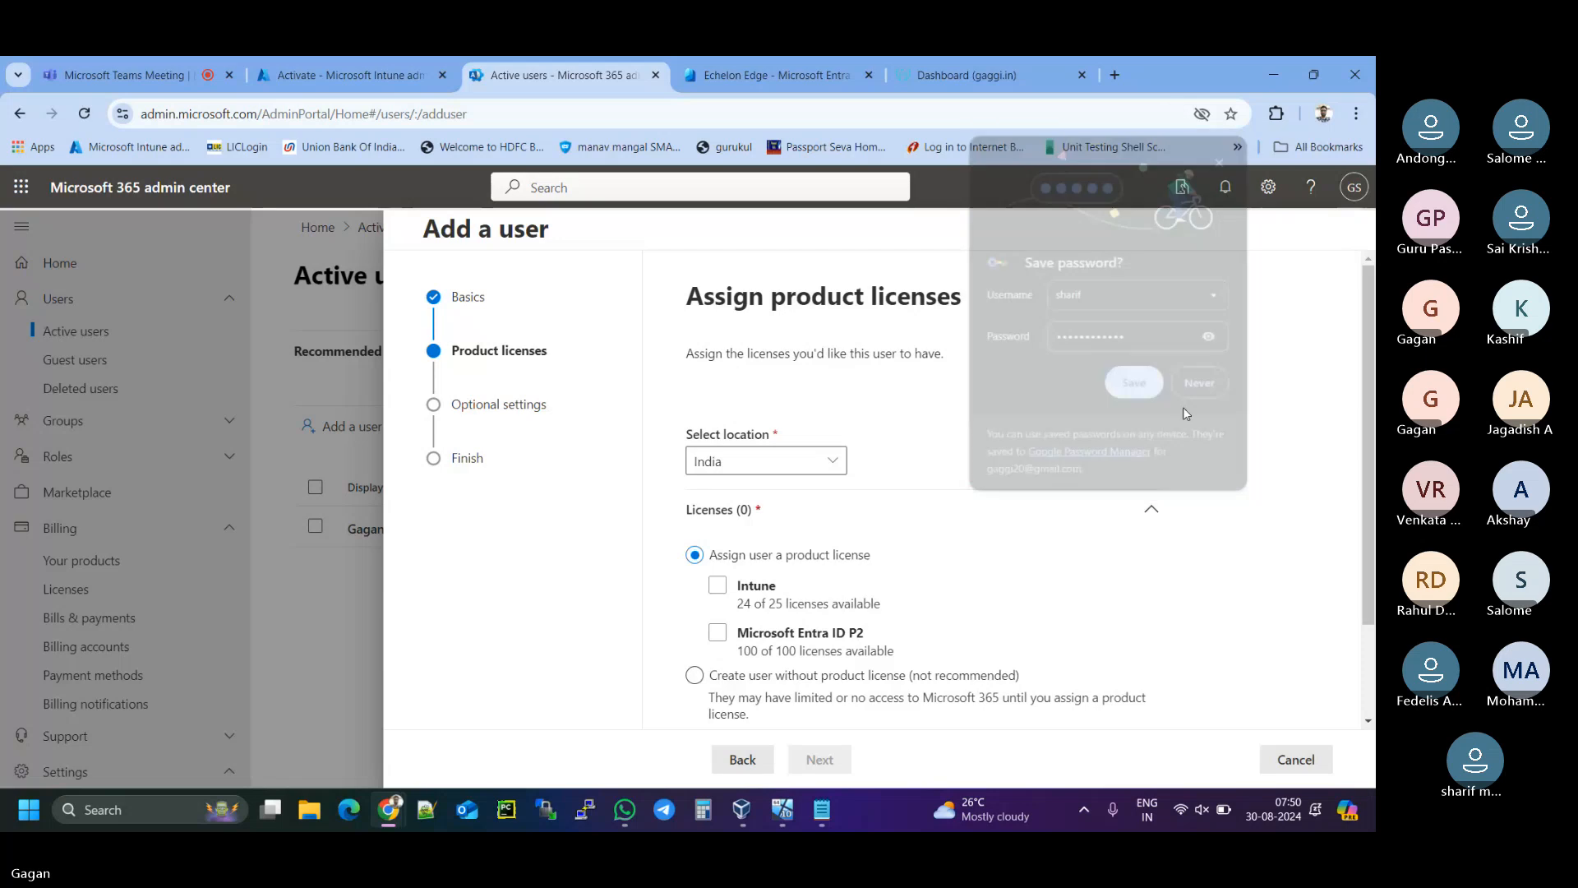
scroll(1011, 469, "down", 2)
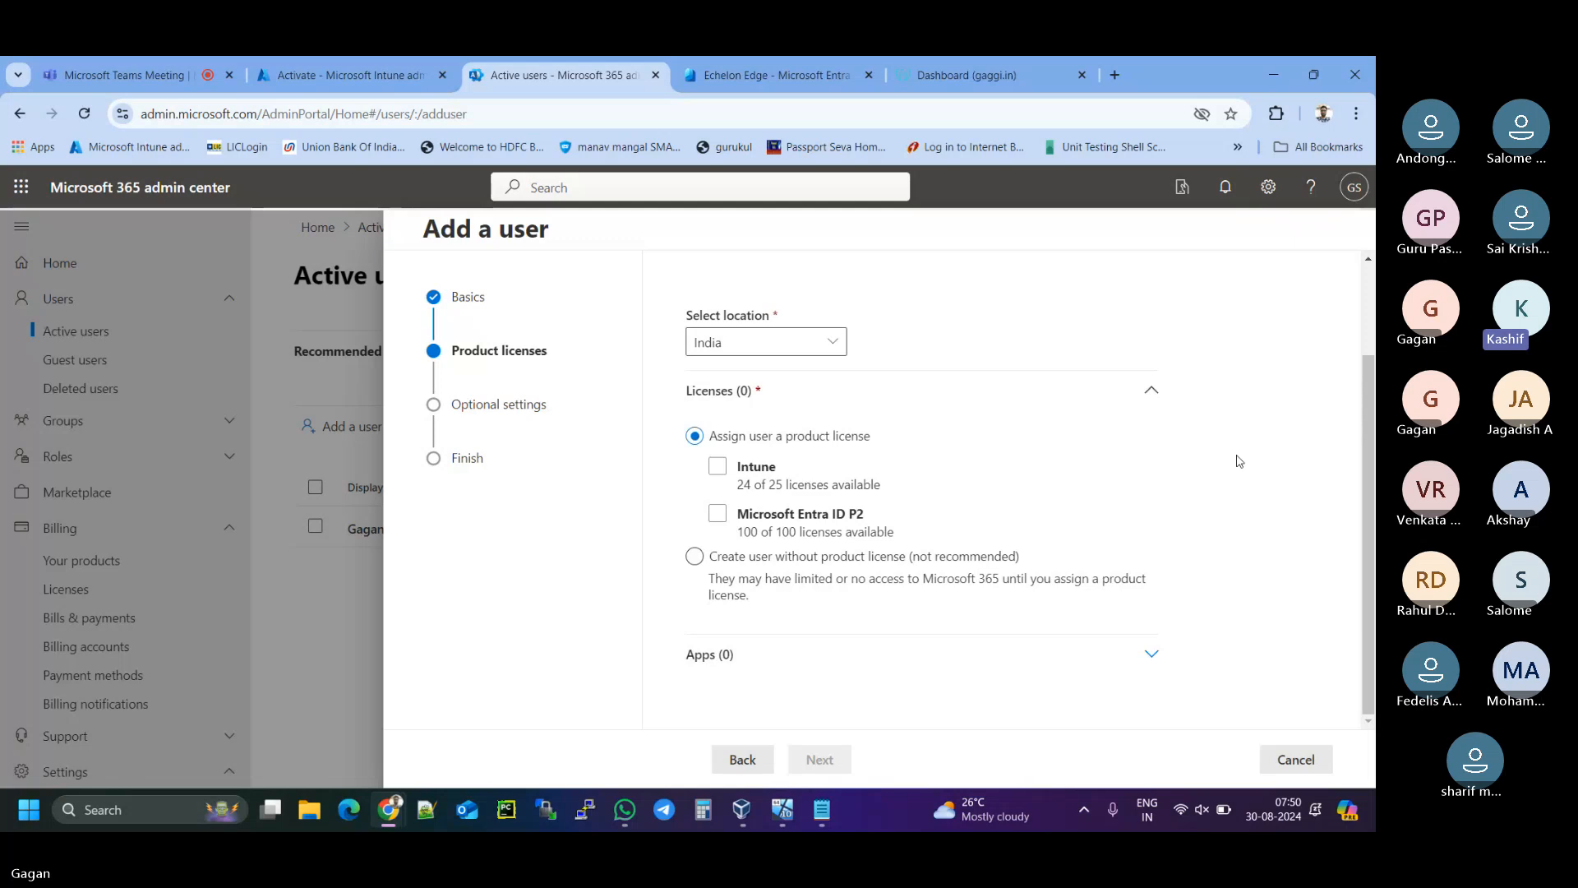
left_click(834, 342)
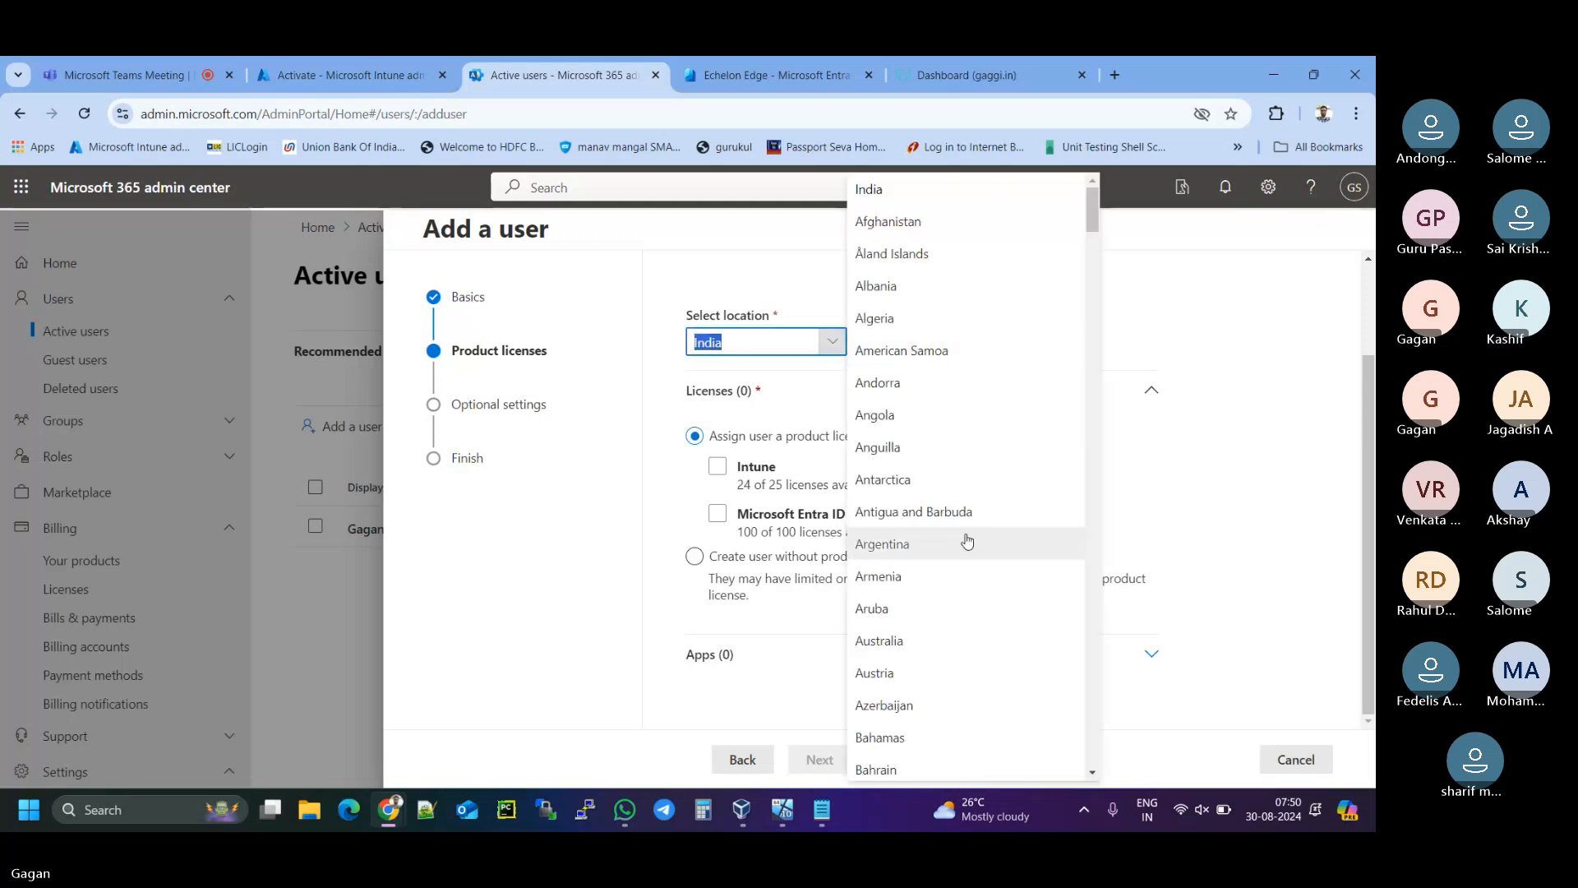
scroll(967, 540, "down", 15)
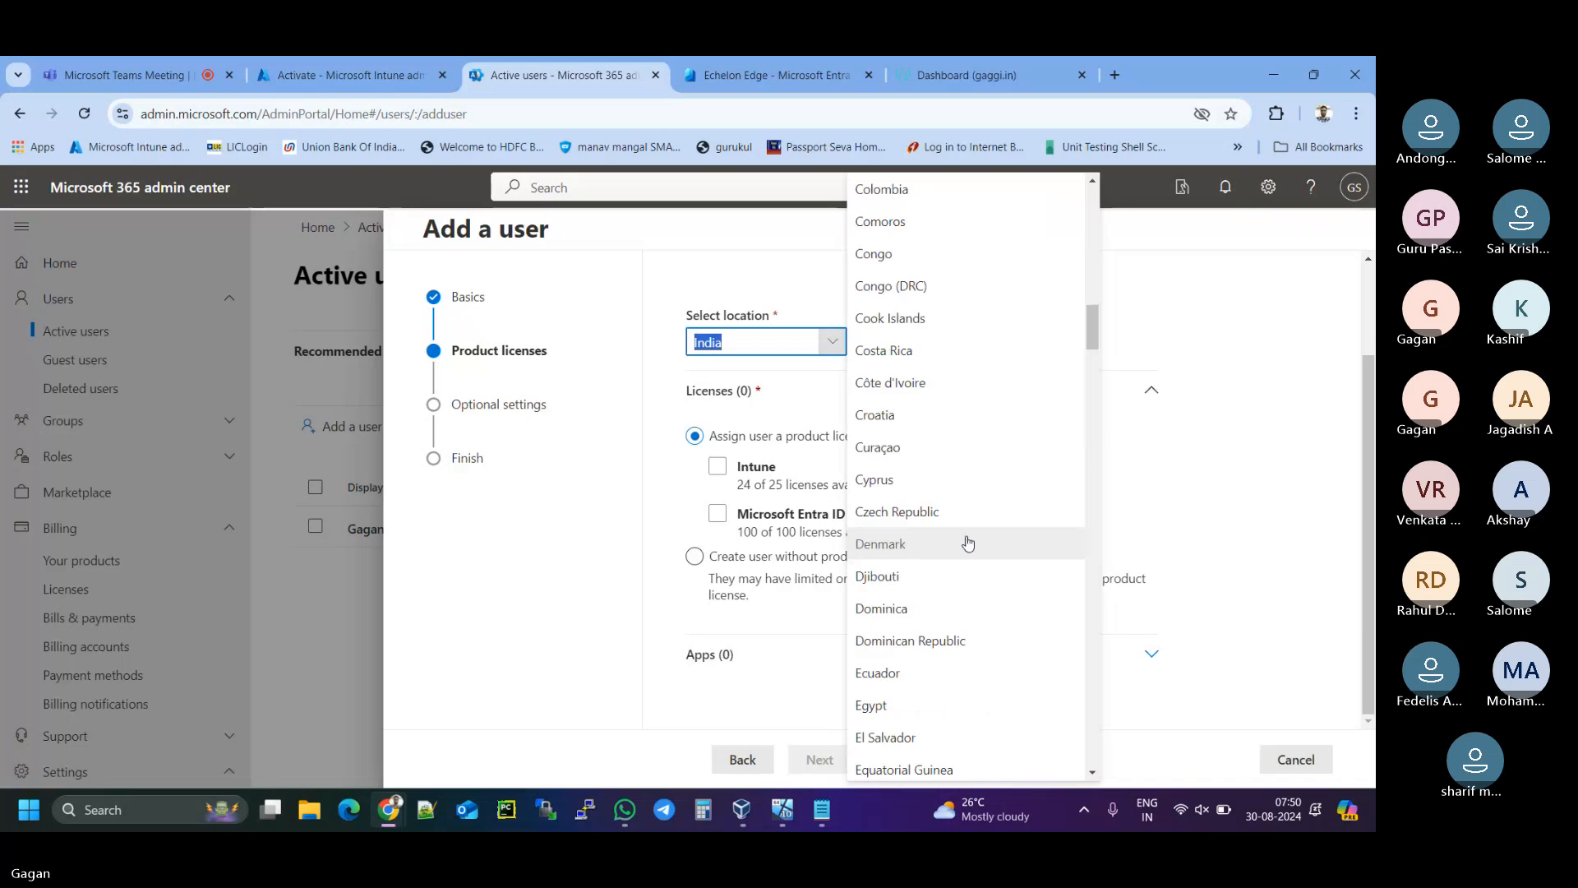
scroll(968, 538, "down", 7)
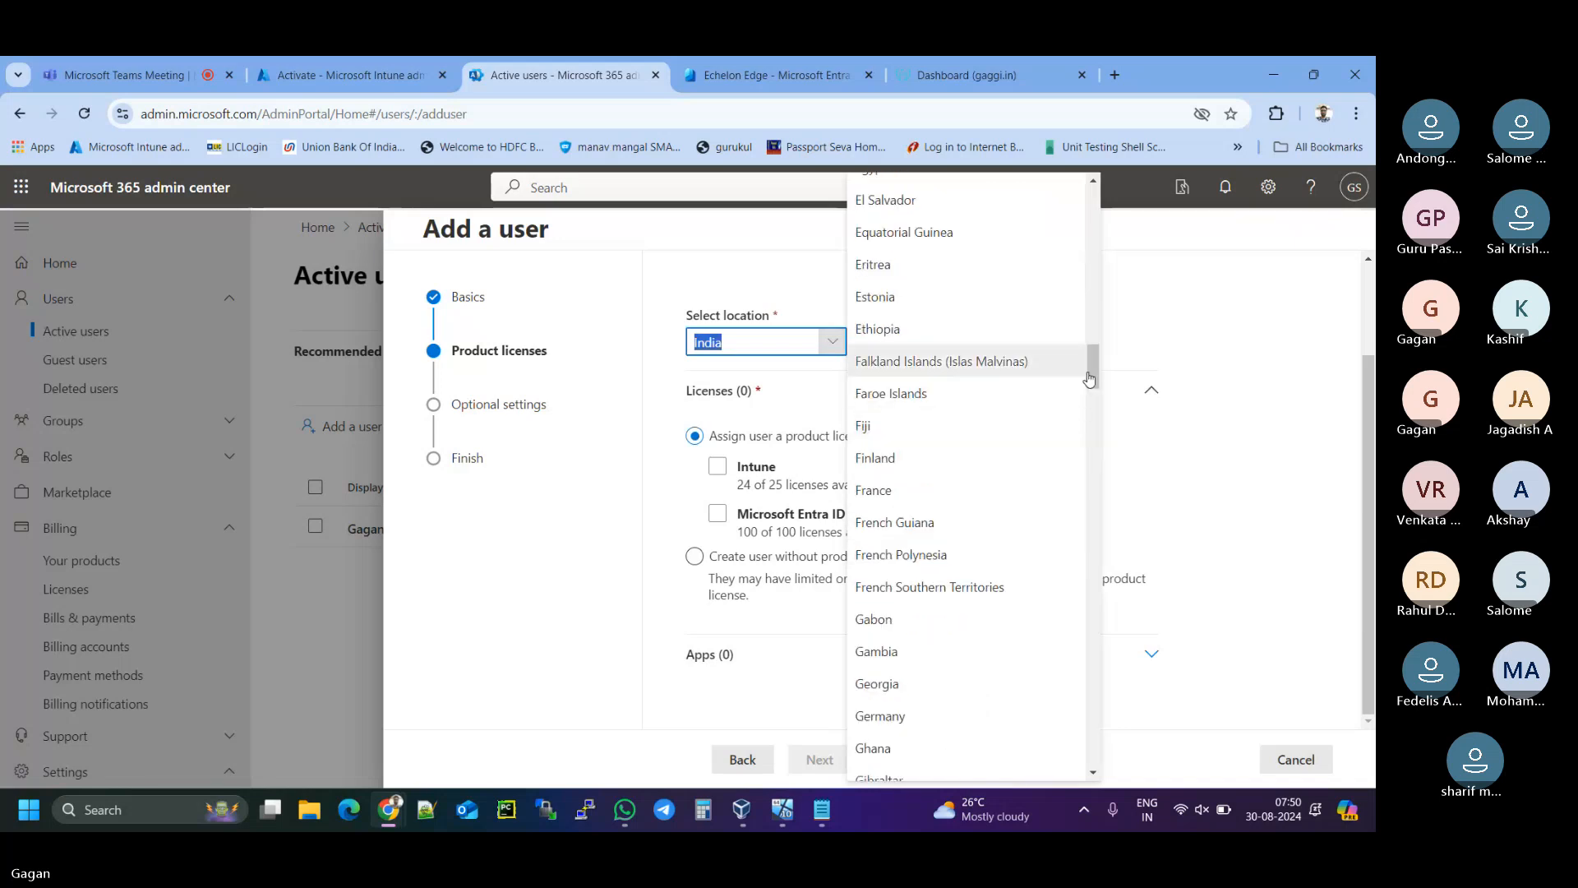
left_click_drag(1090, 378, 1091, 726)
scroll(1060, 765, "down", 5)
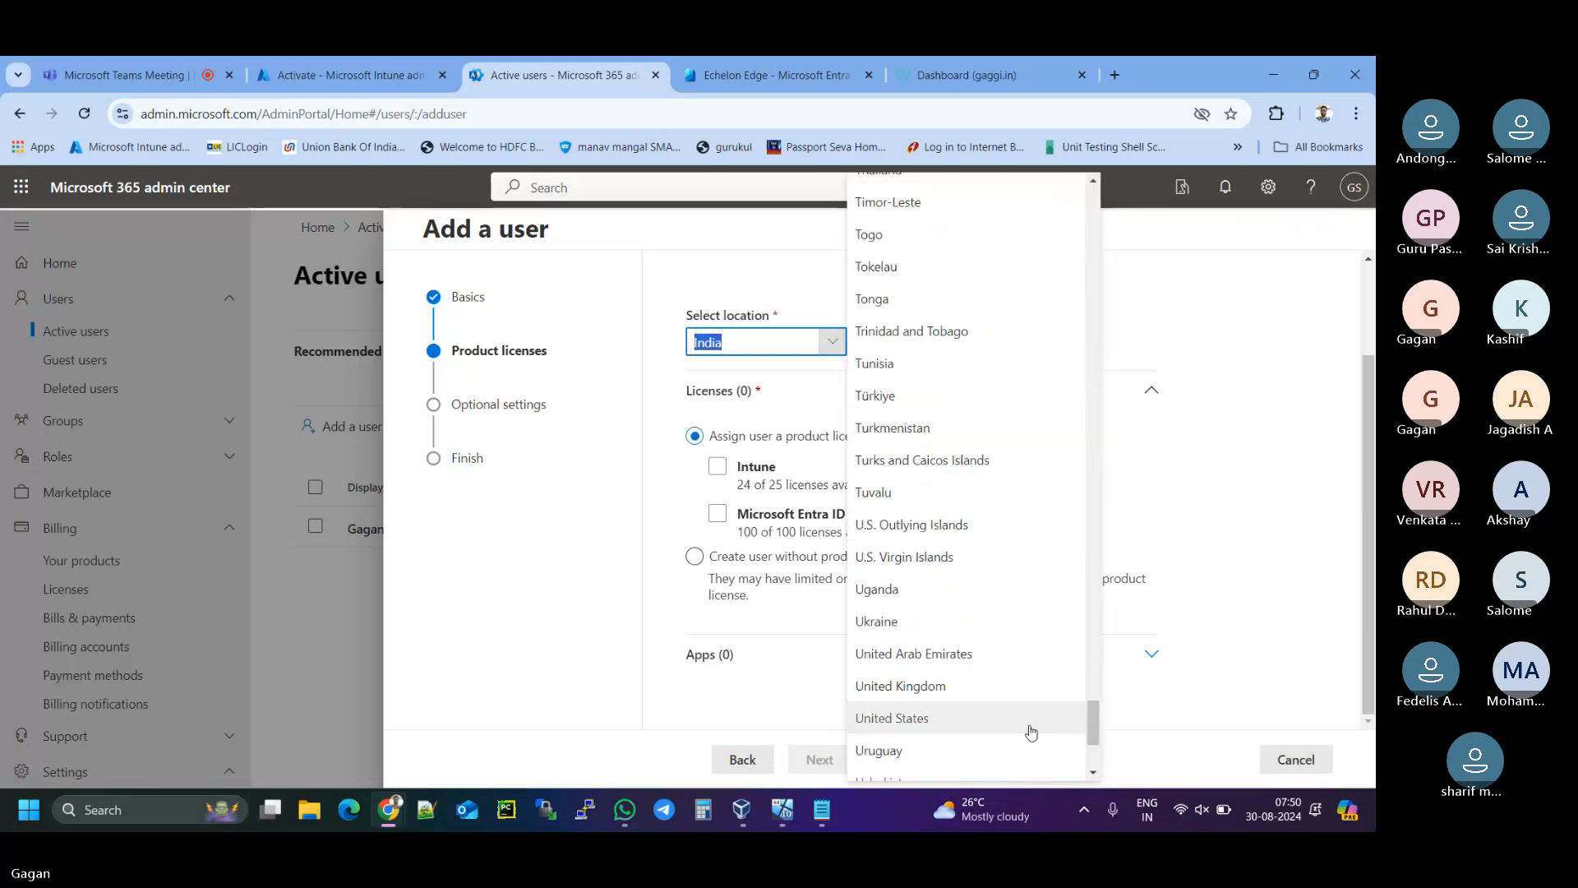
left_click(1027, 825)
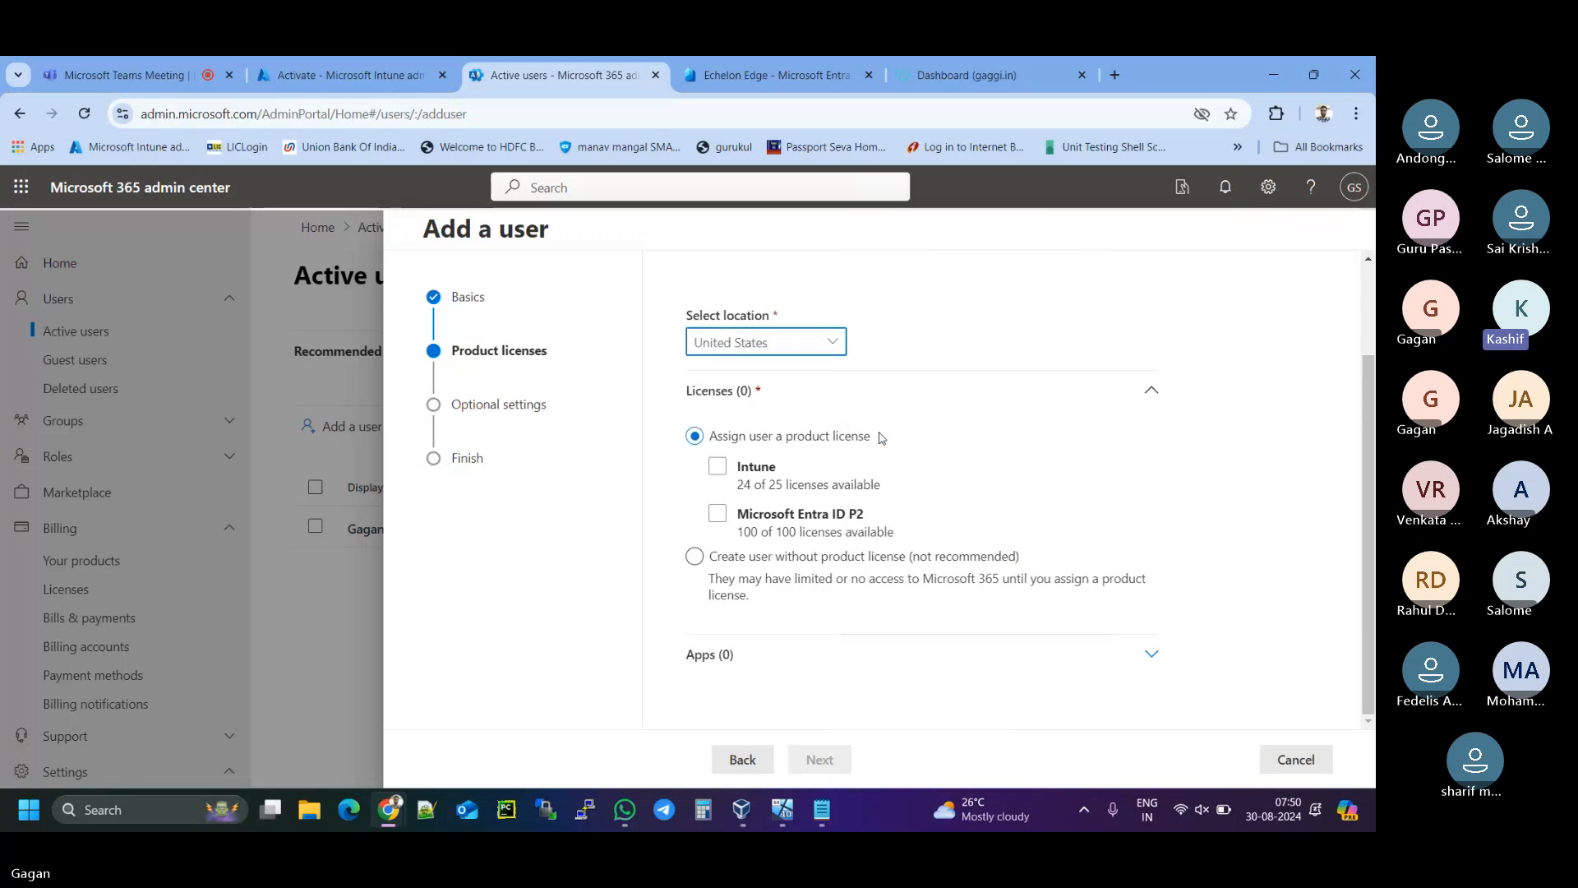
- Assign the Intune and Microsoft Entra ID P2 licences and continue to Optional settings
left_click(1262, 455)
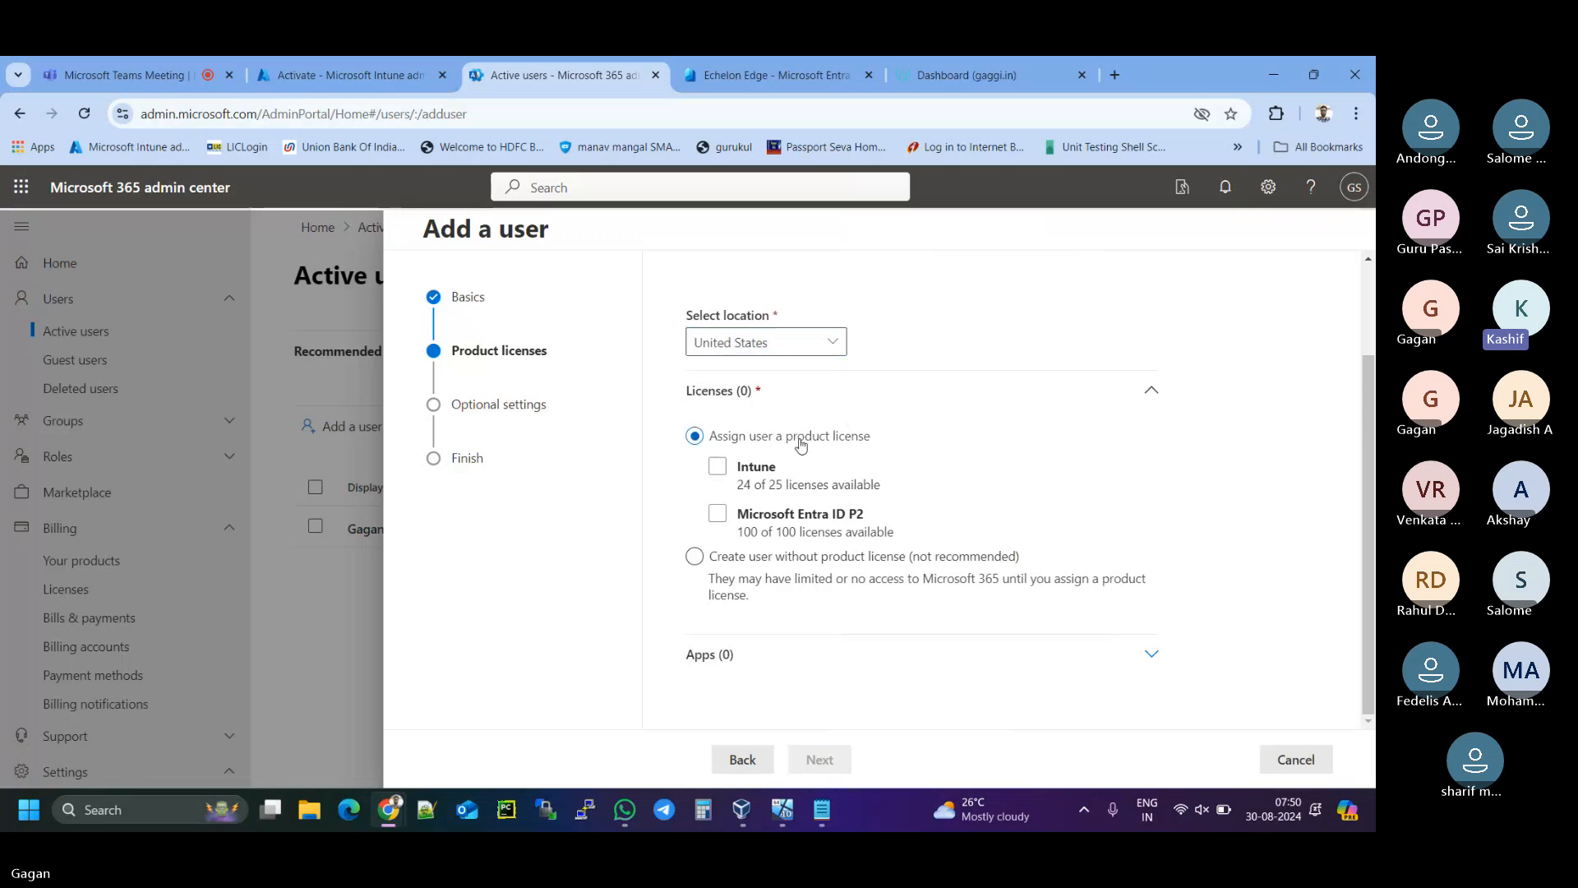
left_click(718, 467)
left_click(718, 468)
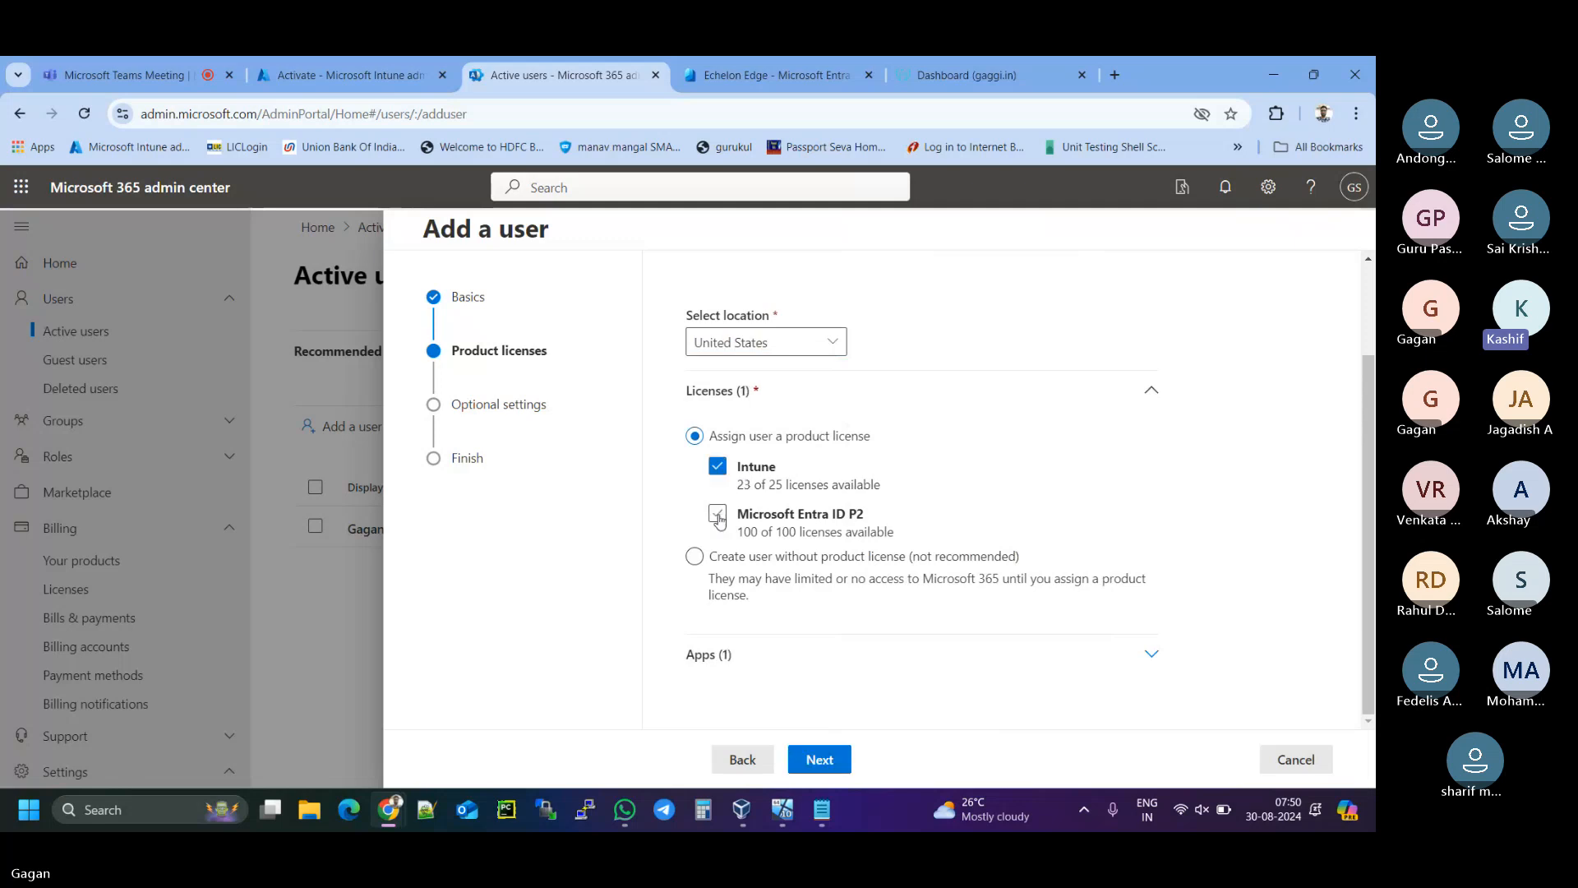
left_click(718, 516)
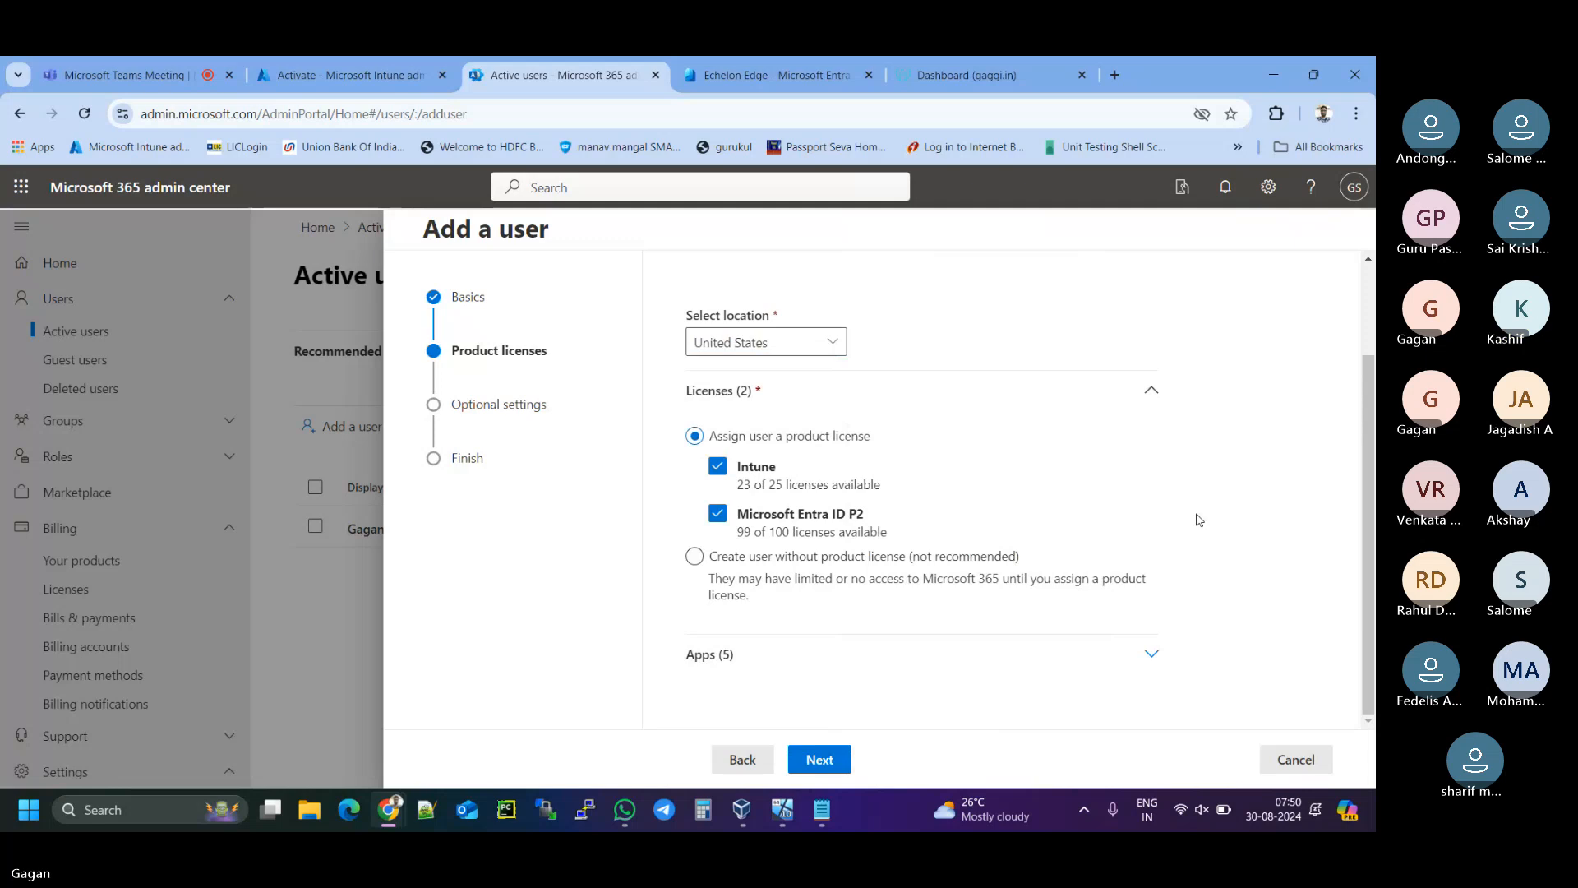
left_click(825, 761)
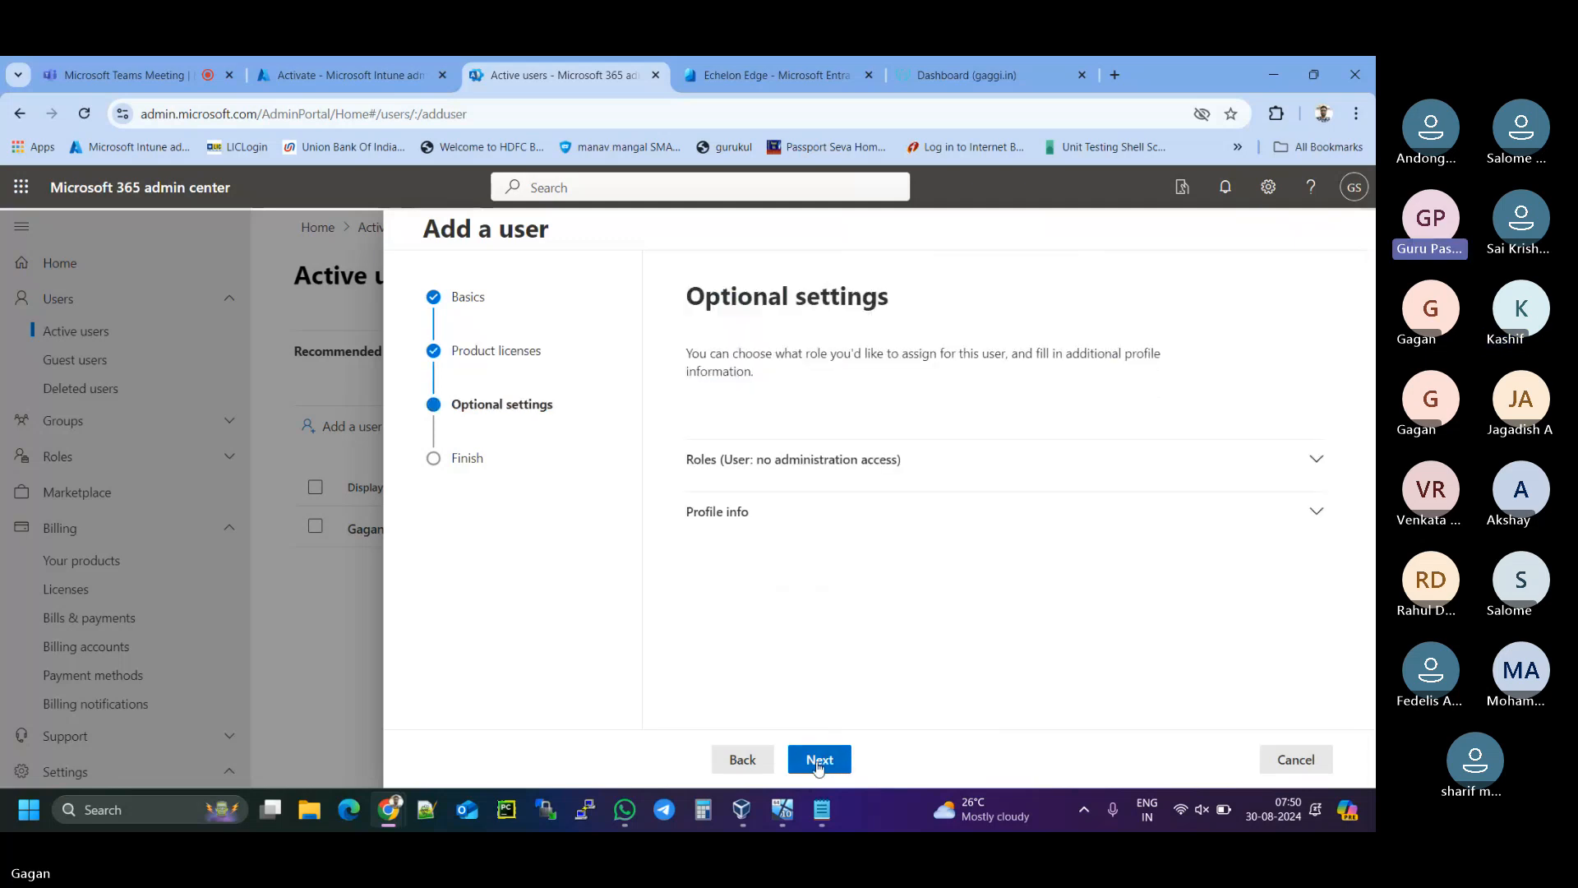
- Skip Optional settings, review the summary, and finish adding the gaggi.in user
left_click(819, 763)
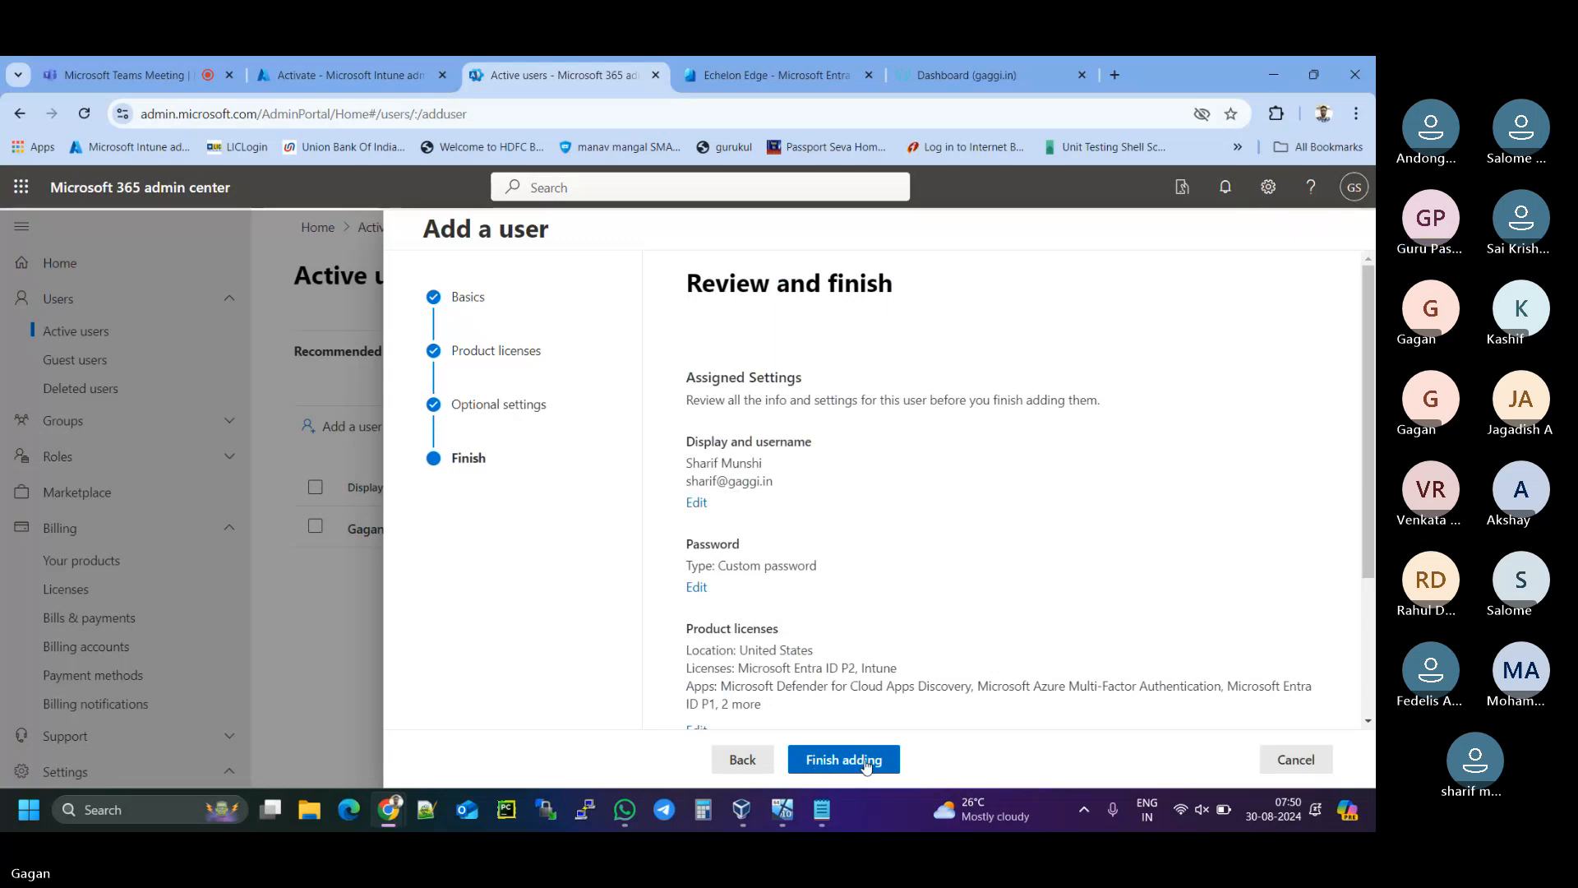
scroll(873, 612, "down", 1)
scroll(873, 613, "down", 3)
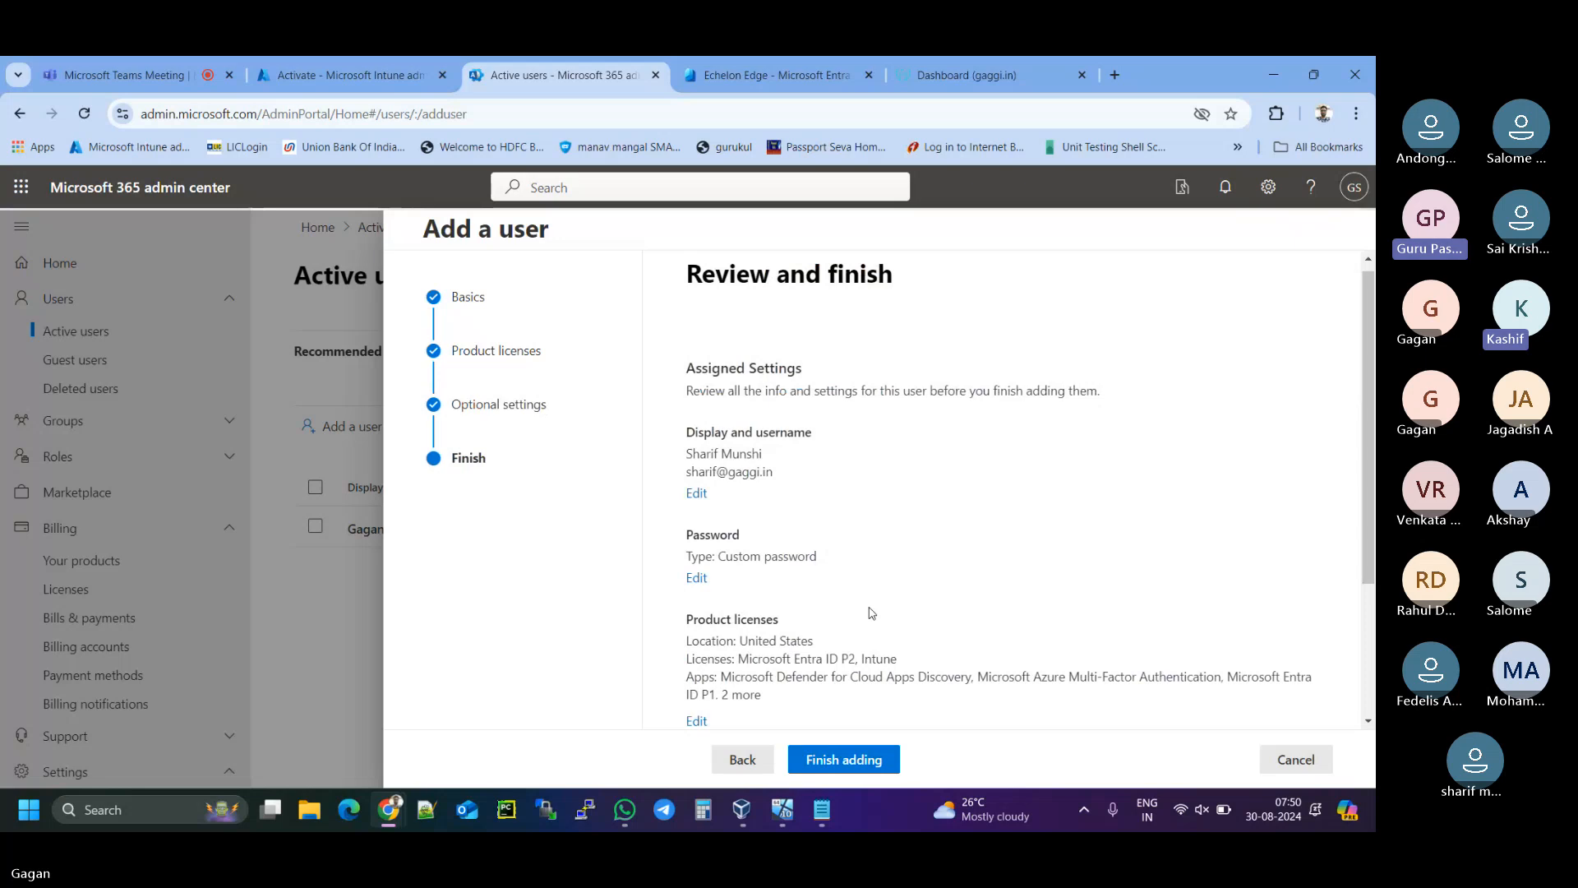
scroll(871, 613, "down", 2)
scroll(872, 612, "up", 2)
scroll(871, 612, "down", 1)
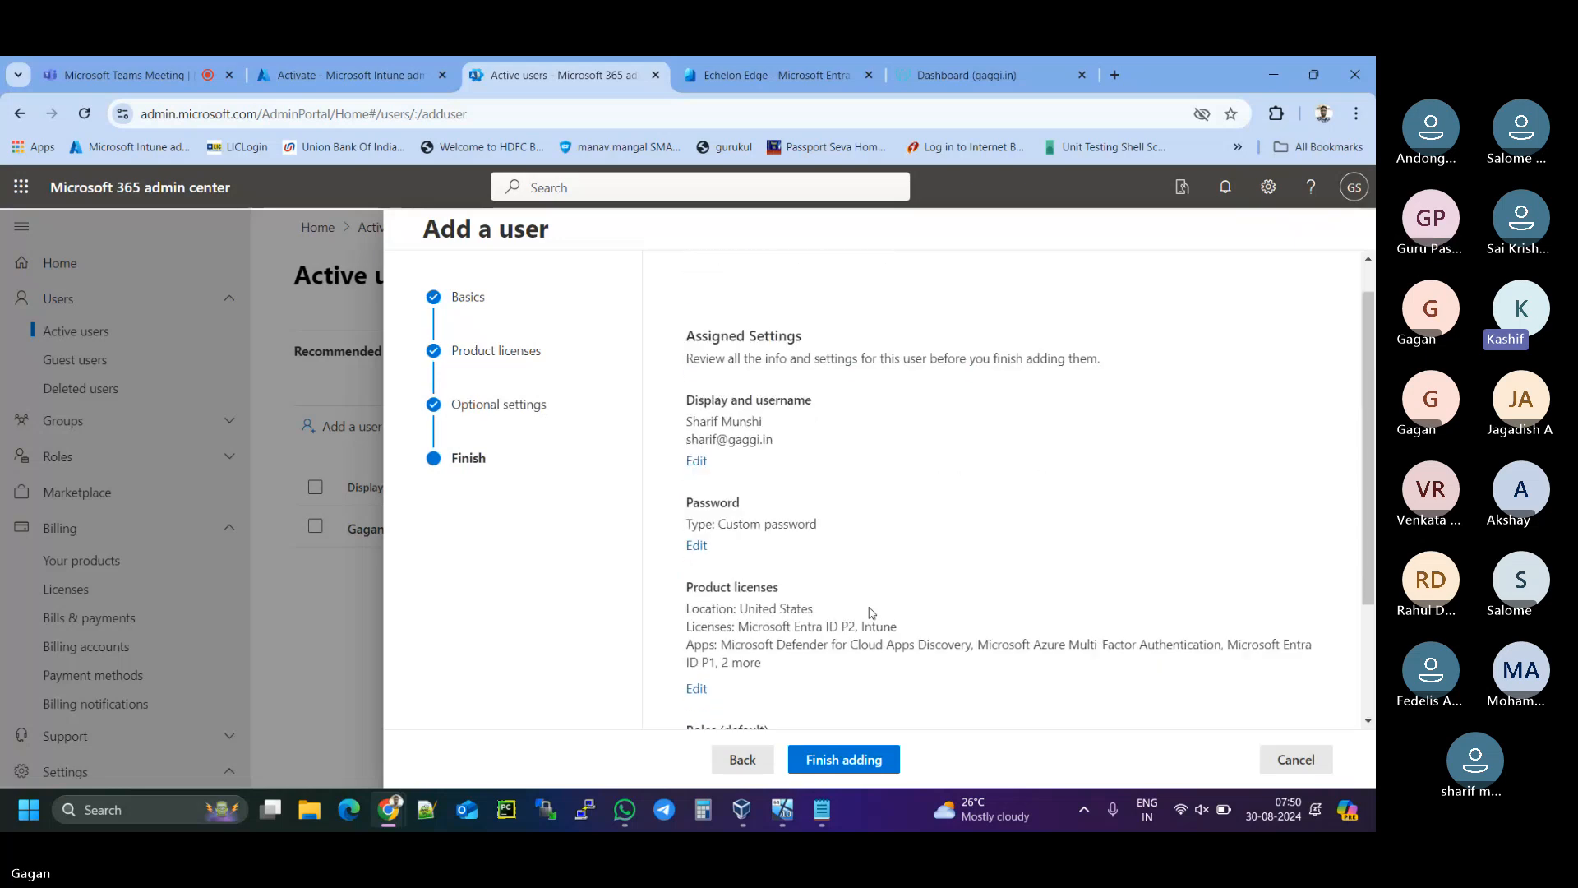
scroll(869, 613, "up", 2)
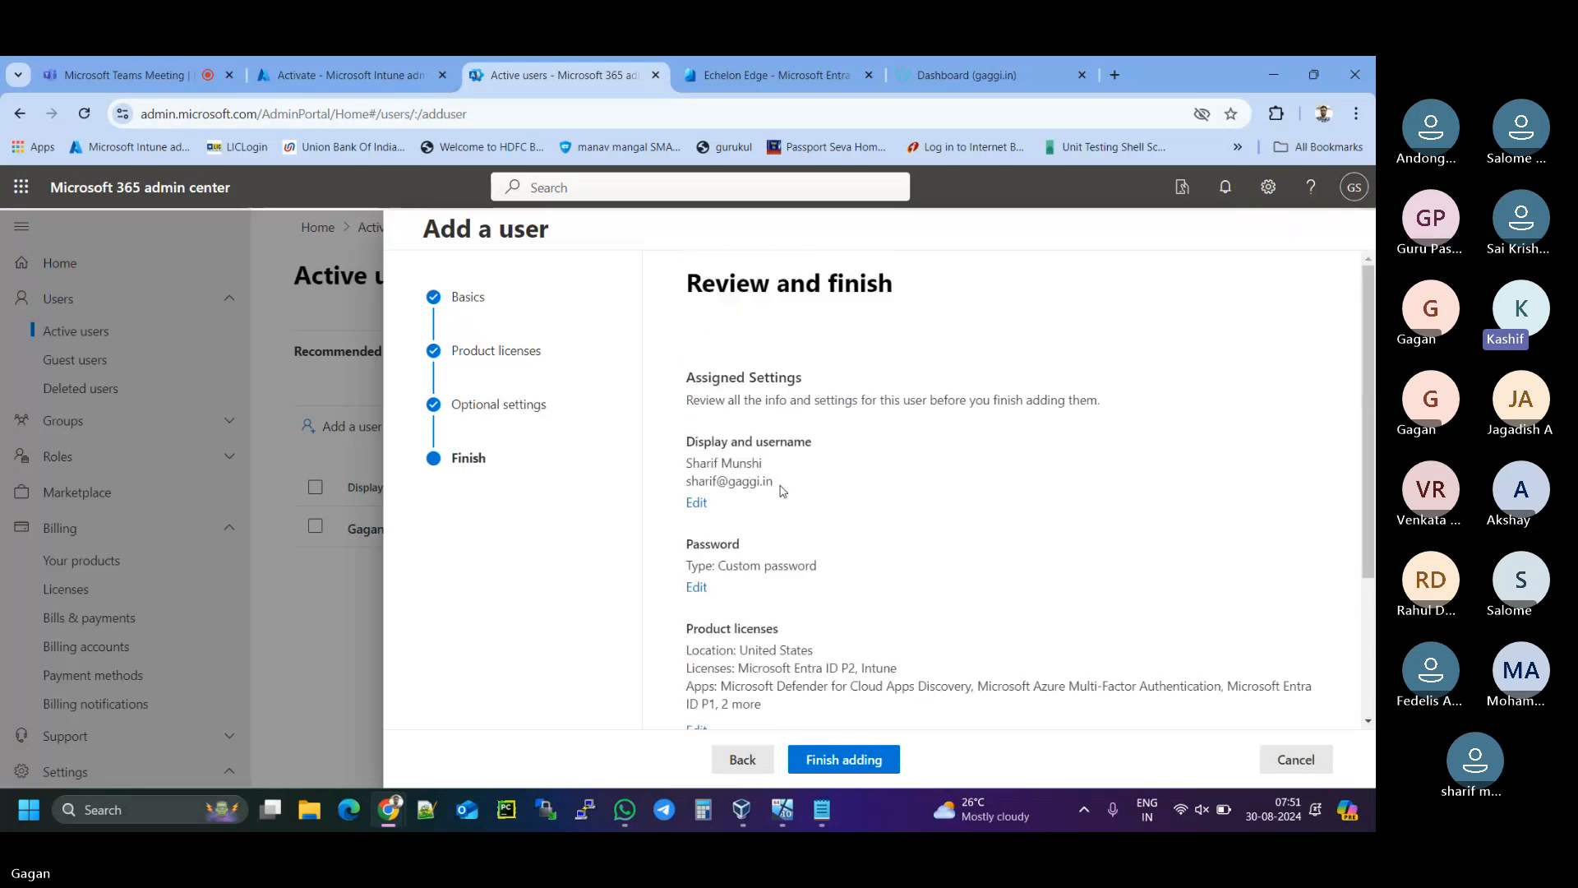
scroll(821, 658, "down", 3)
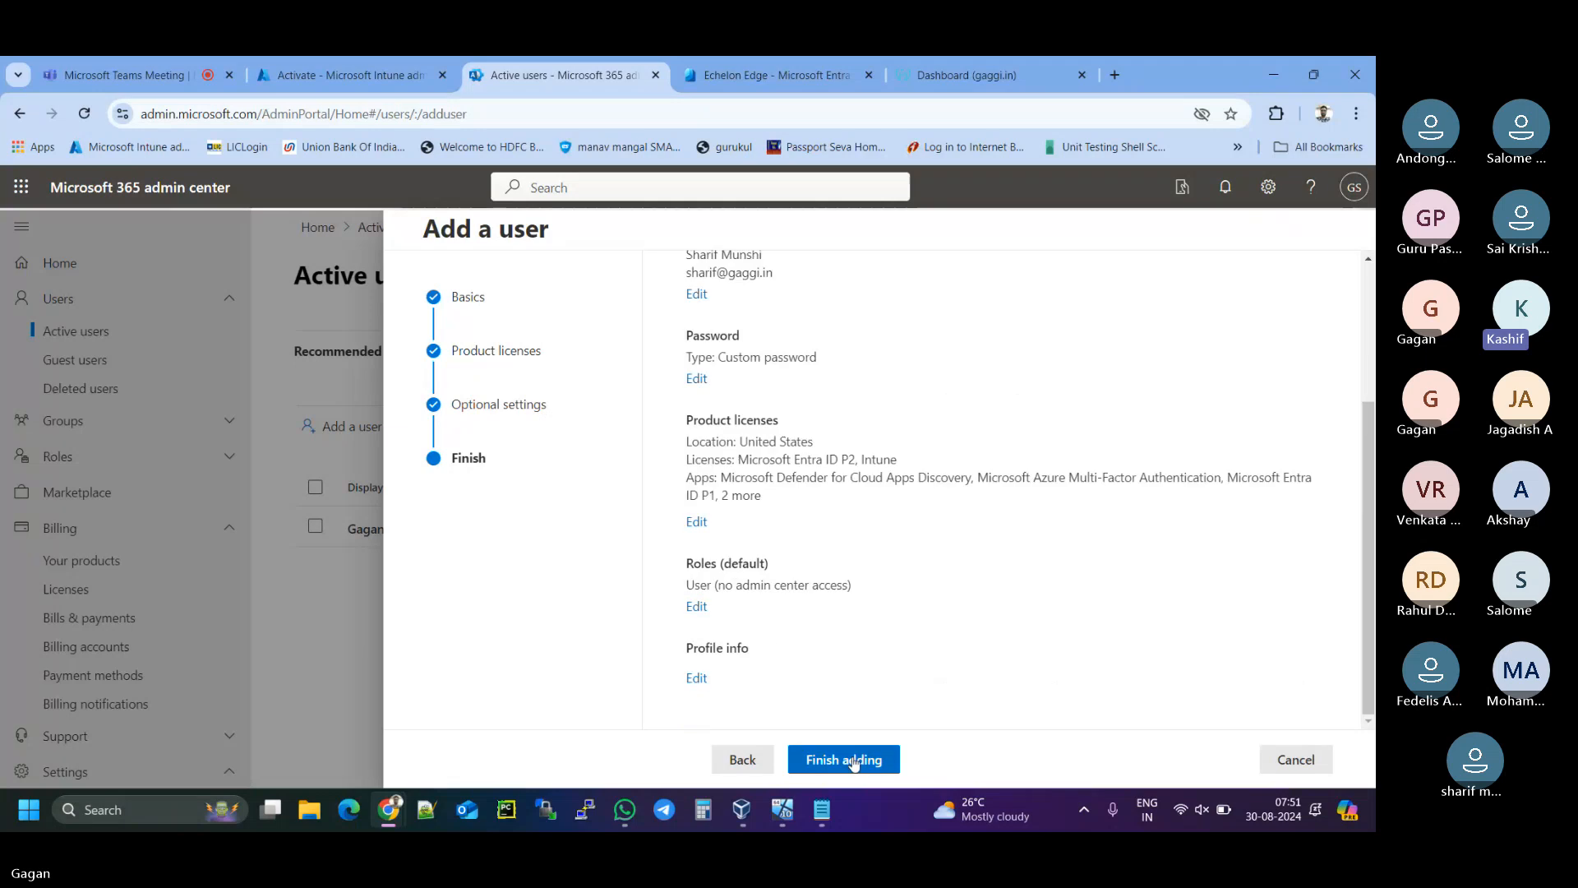
left_click(847, 757)
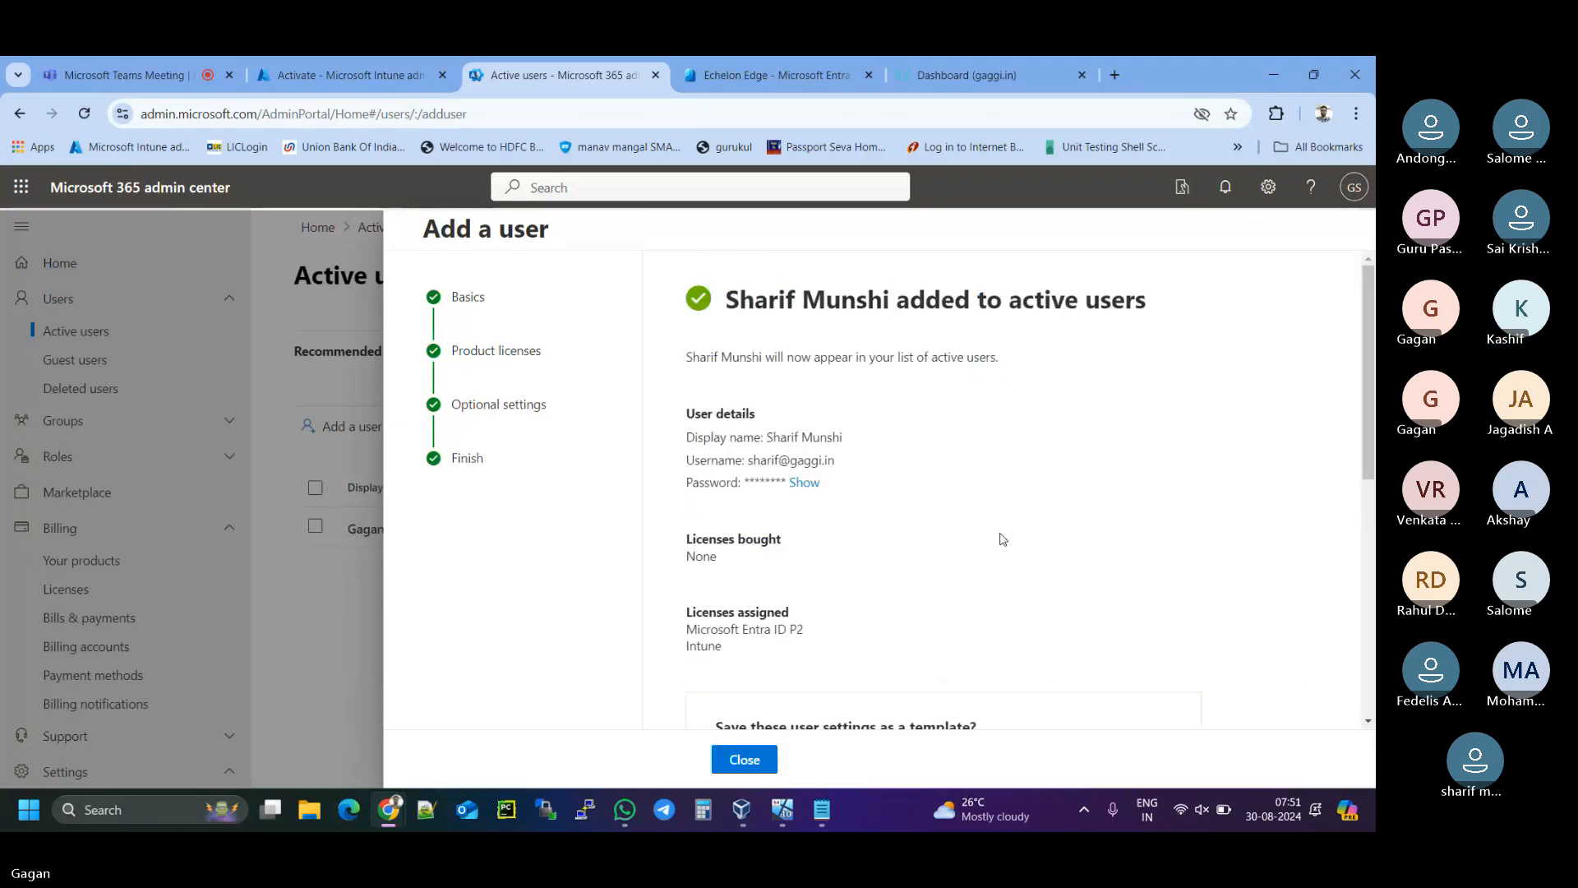
- Close the confirmation pane to get back to the Active users list
scroll(1002, 539, "down", 5)
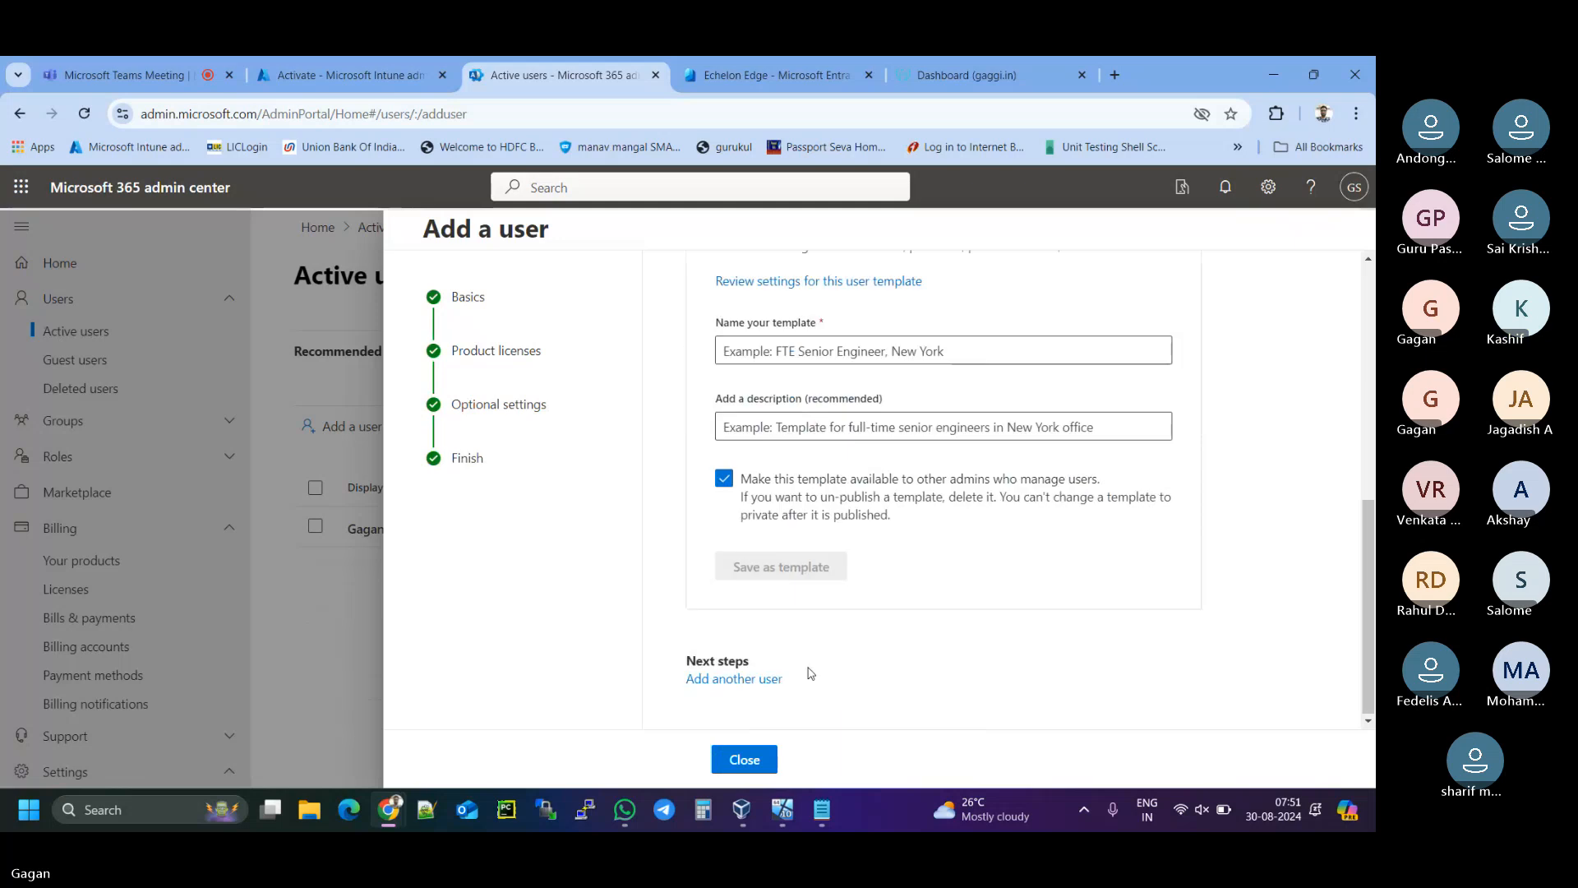
left_click(745, 758)
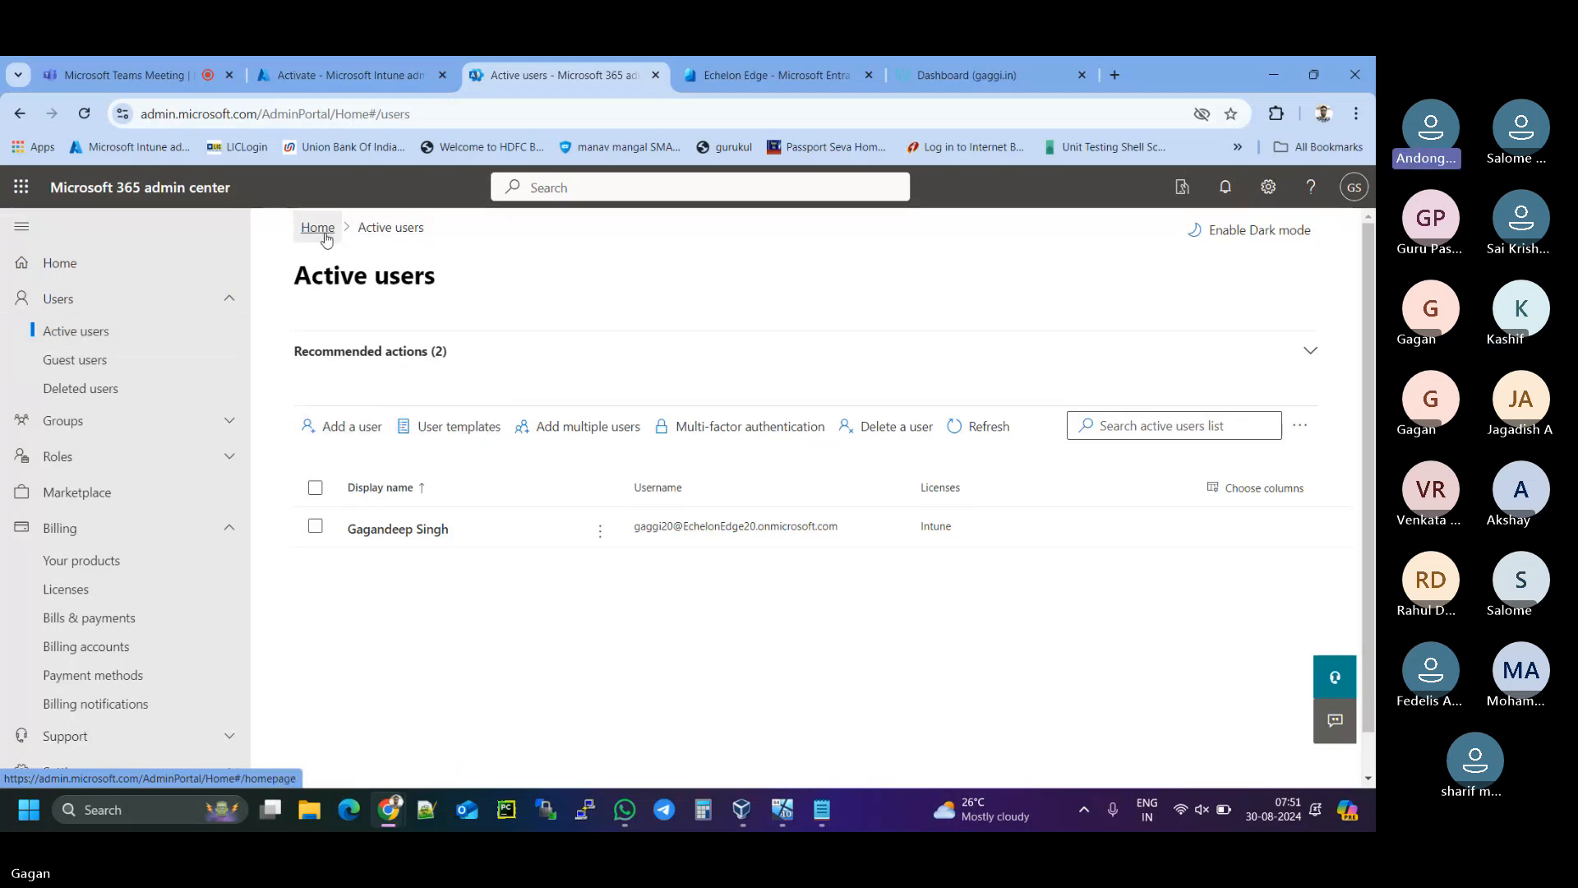
- Reload Active users via Home and launch a new Add a user wizard
left_click(57, 276)
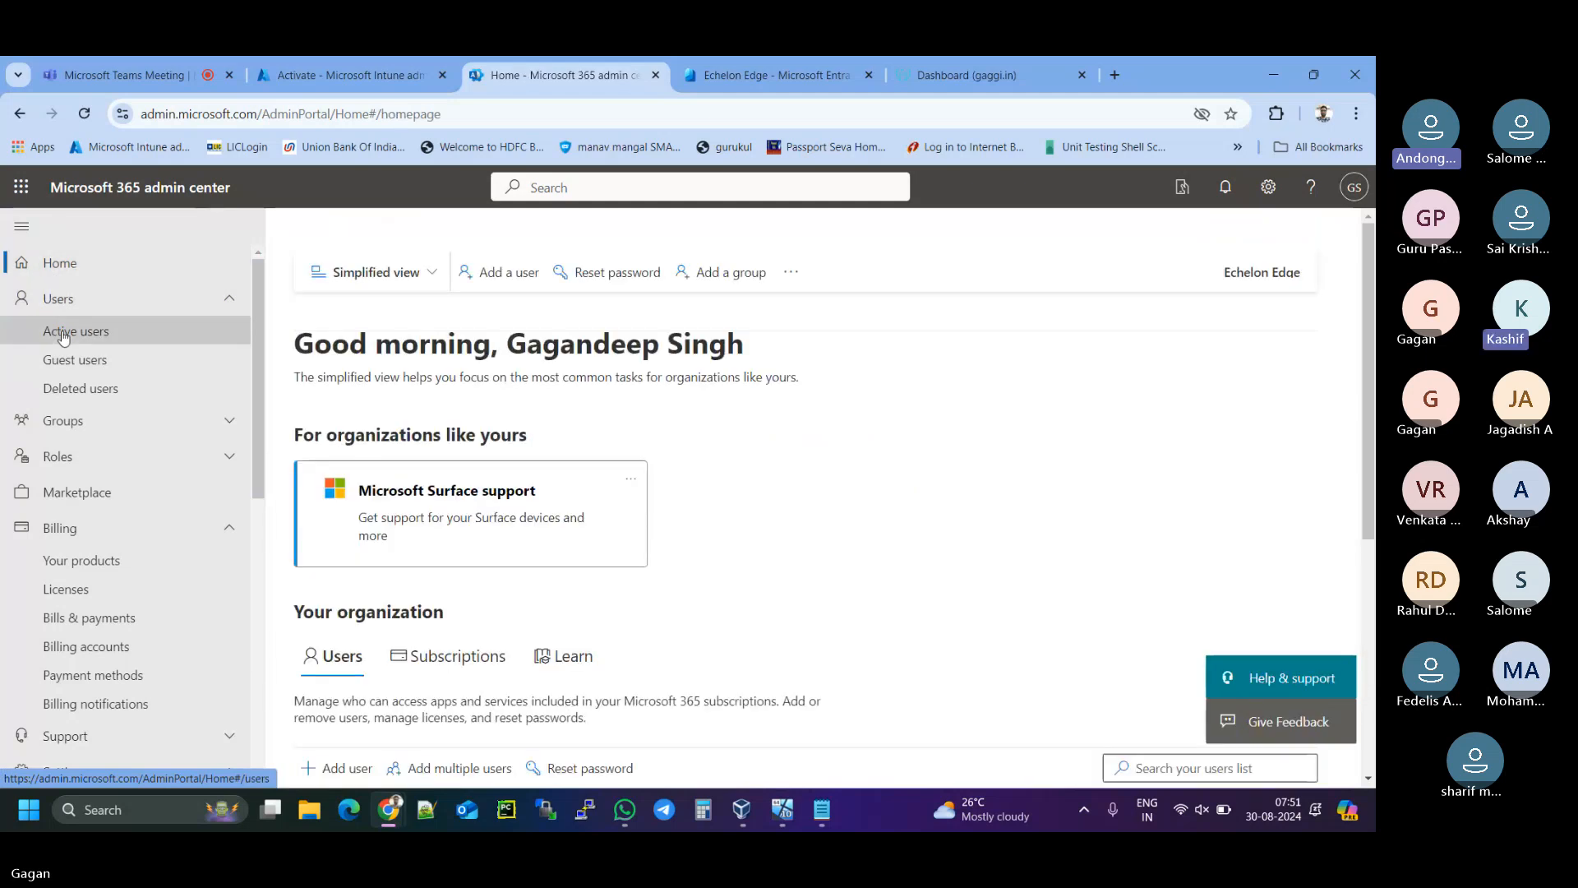
left_click(65, 331)
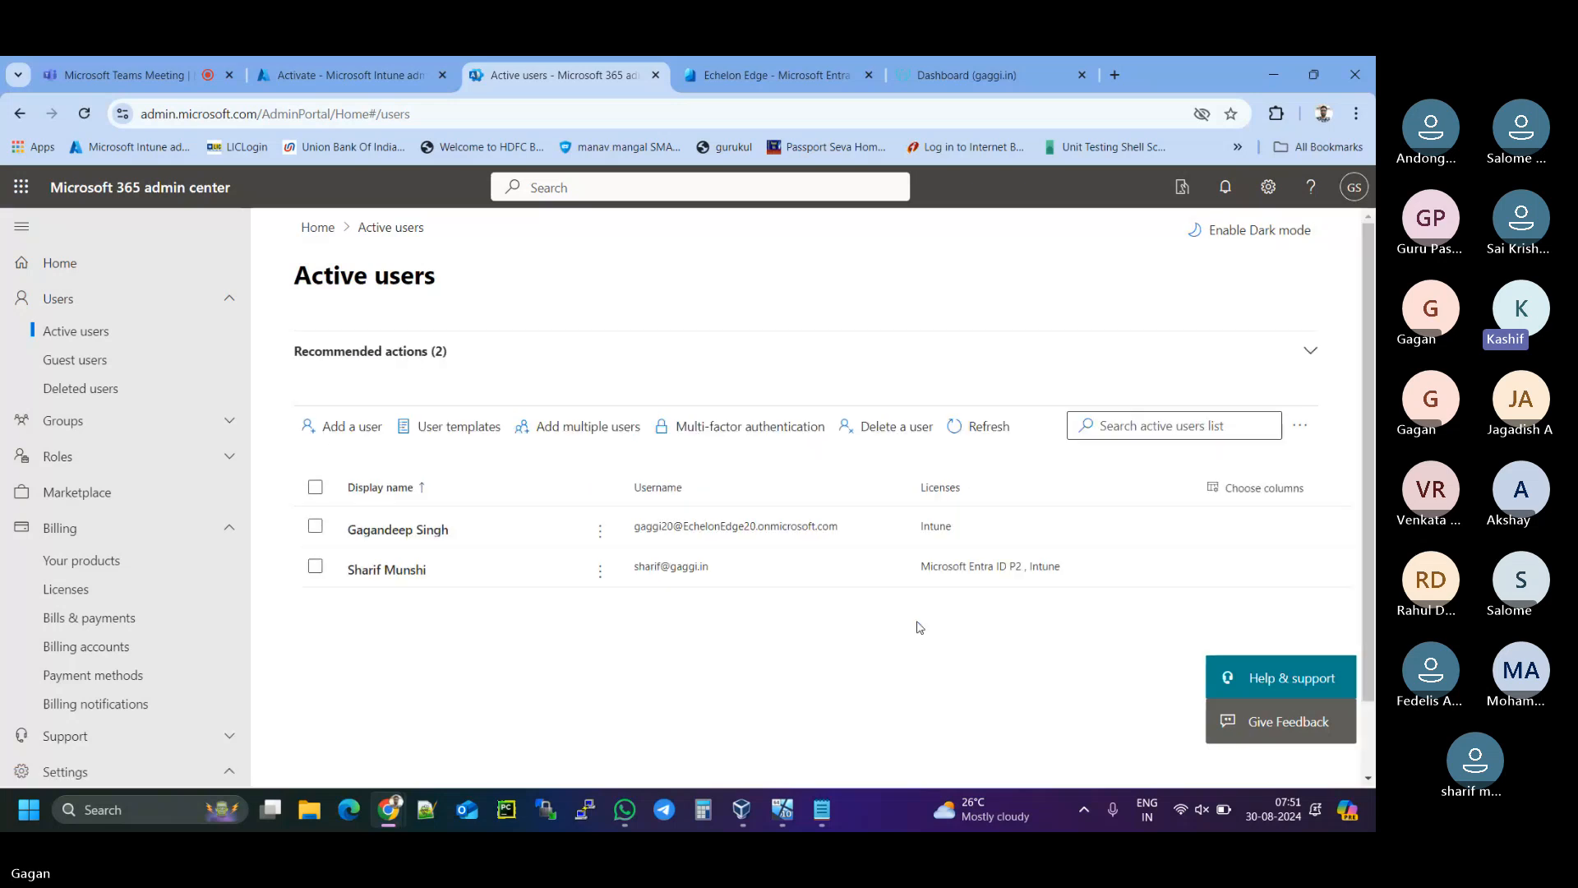
left_click(352, 430)
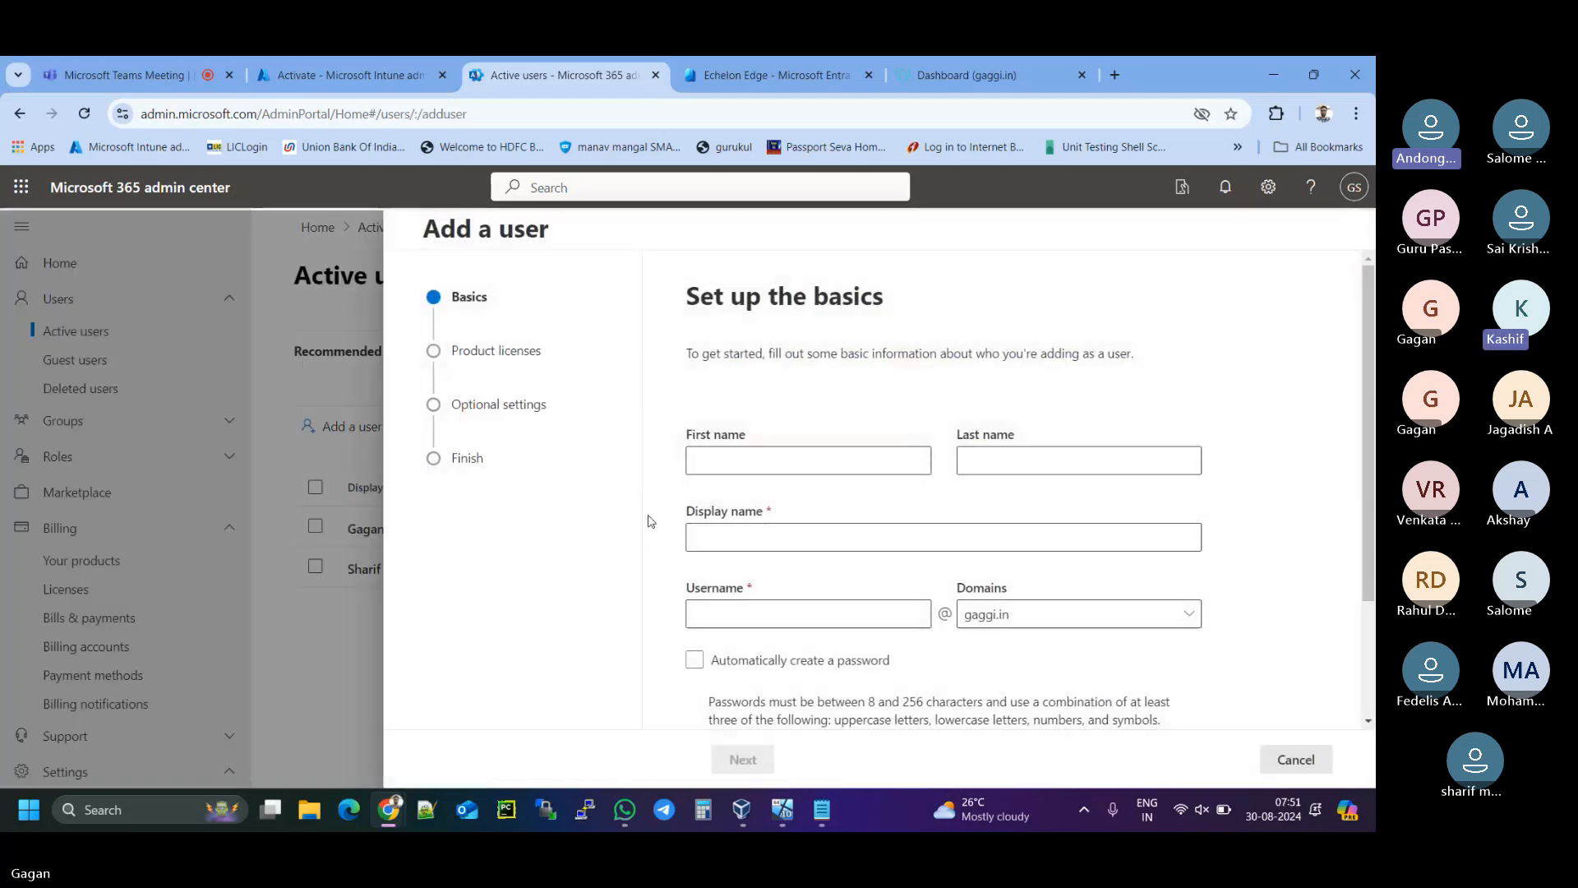
- Enter the second user's first and last name, generate the display name, and set the username
left_click(804, 463)
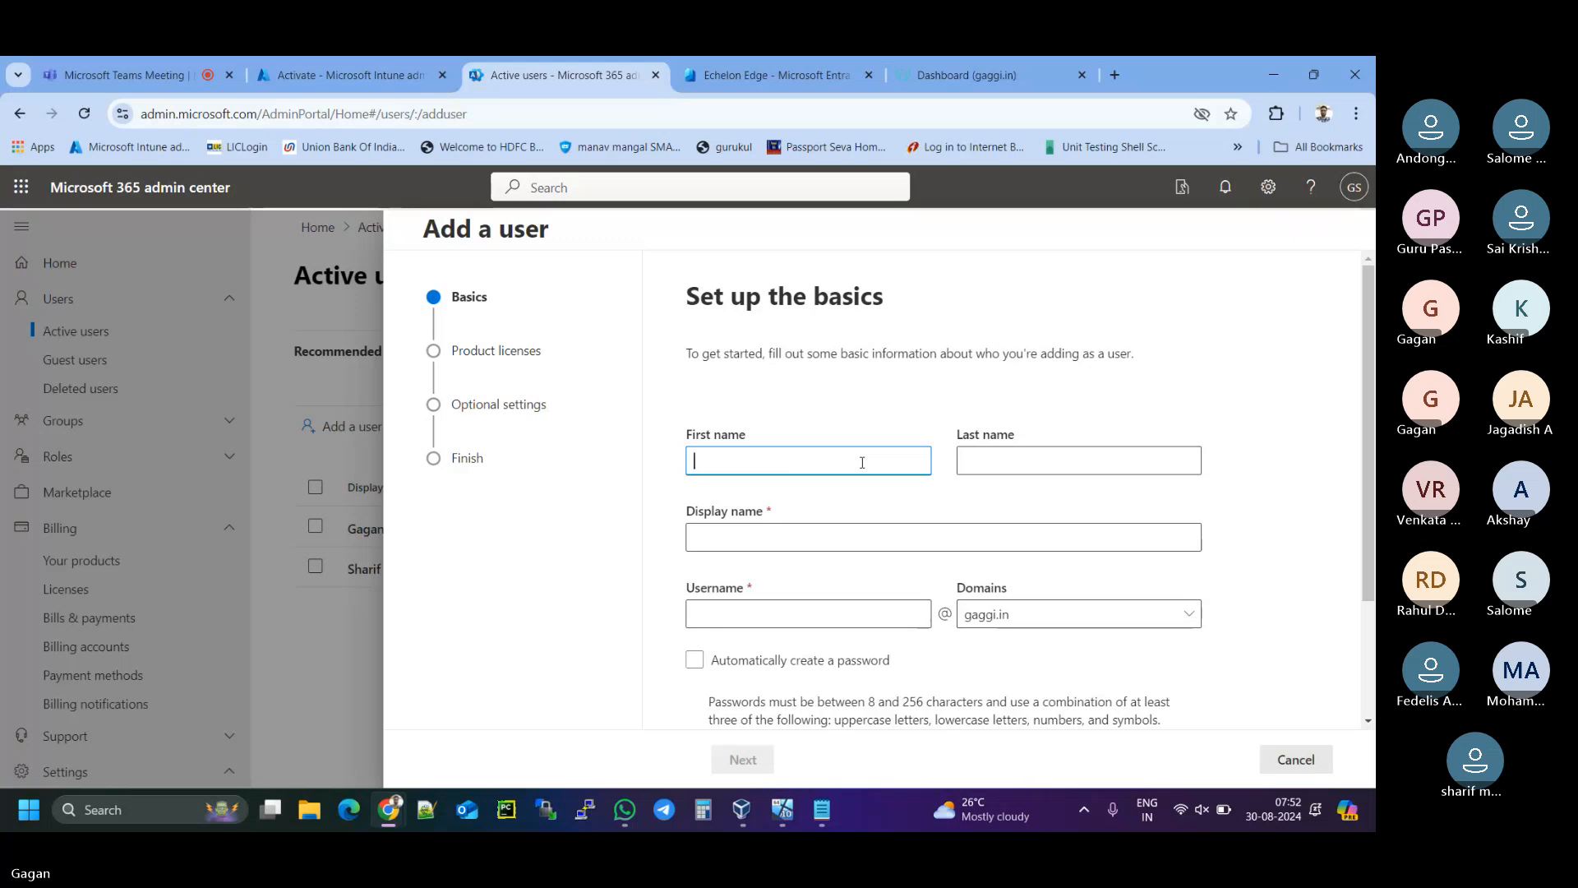
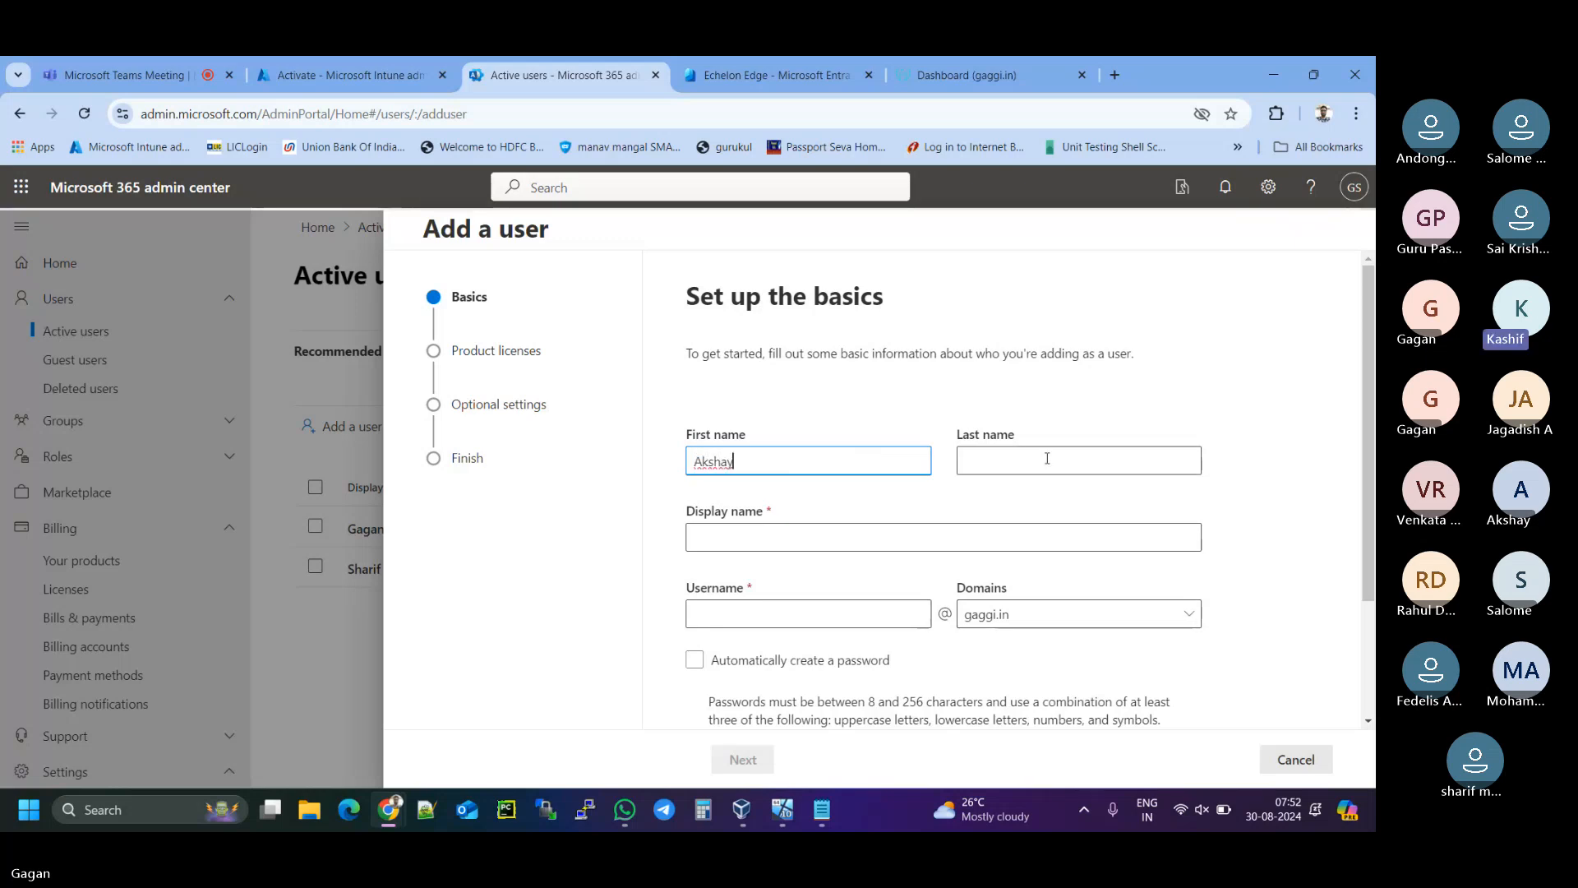
left_click(1046, 458)
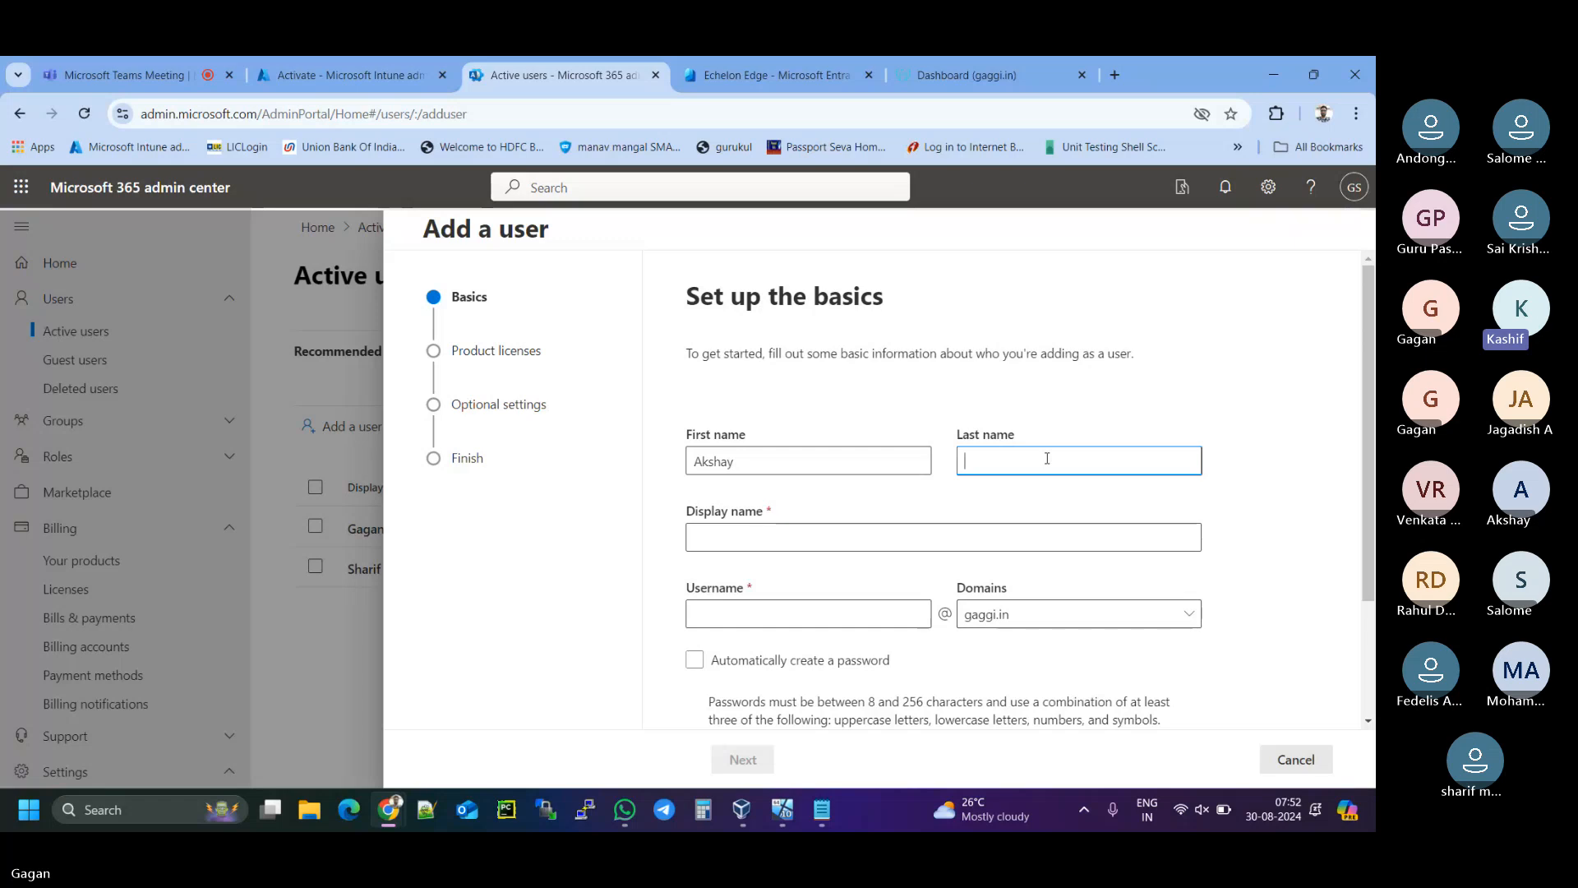
left_click(721, 540)
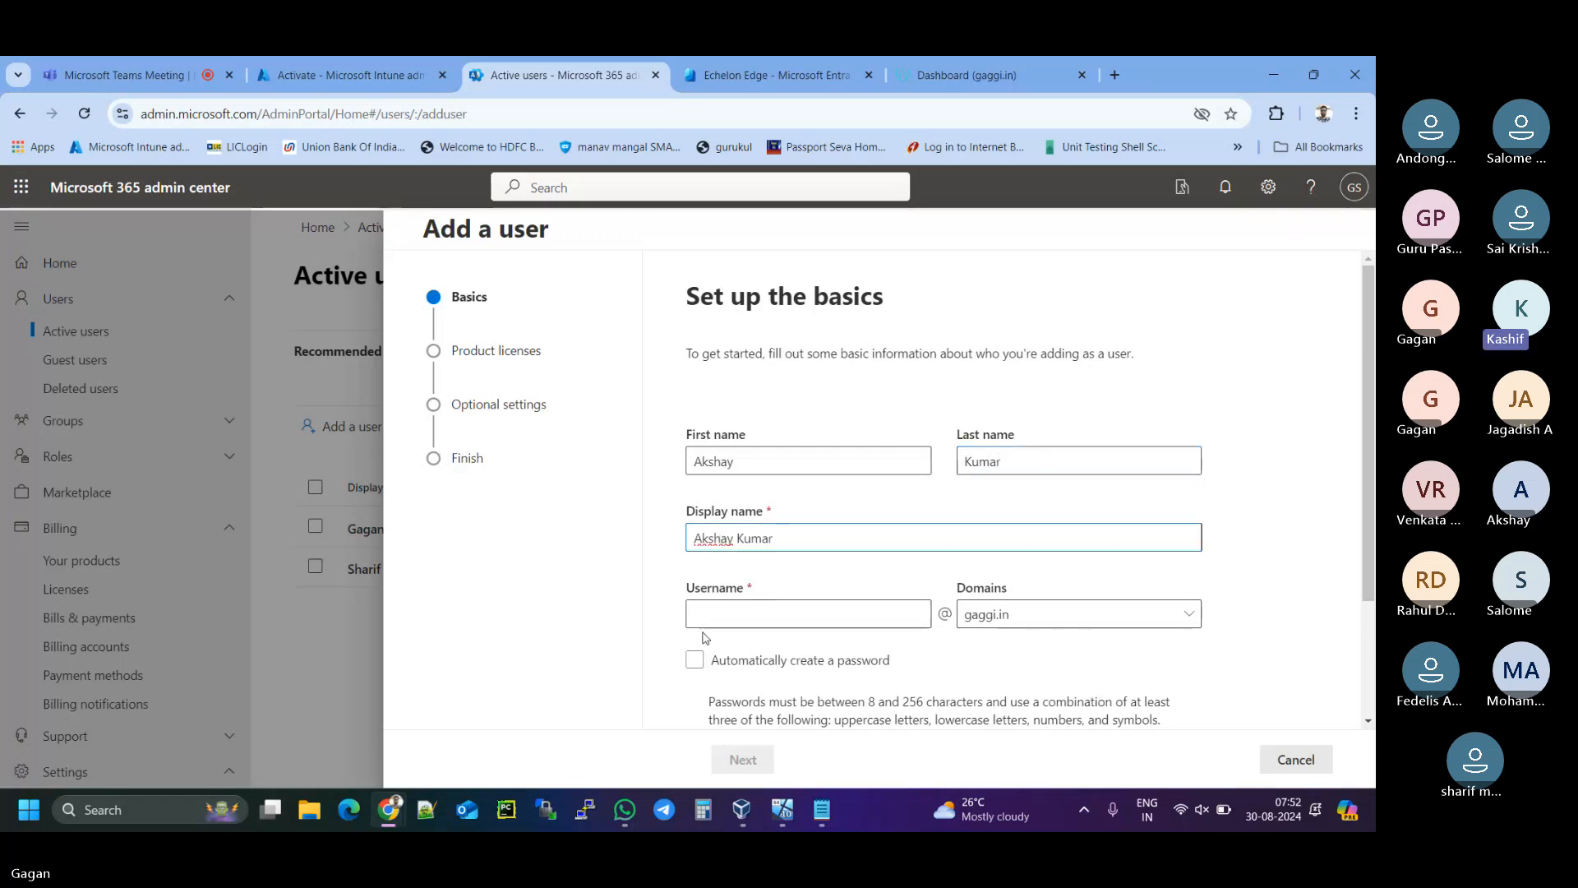
left_click(722, 614)
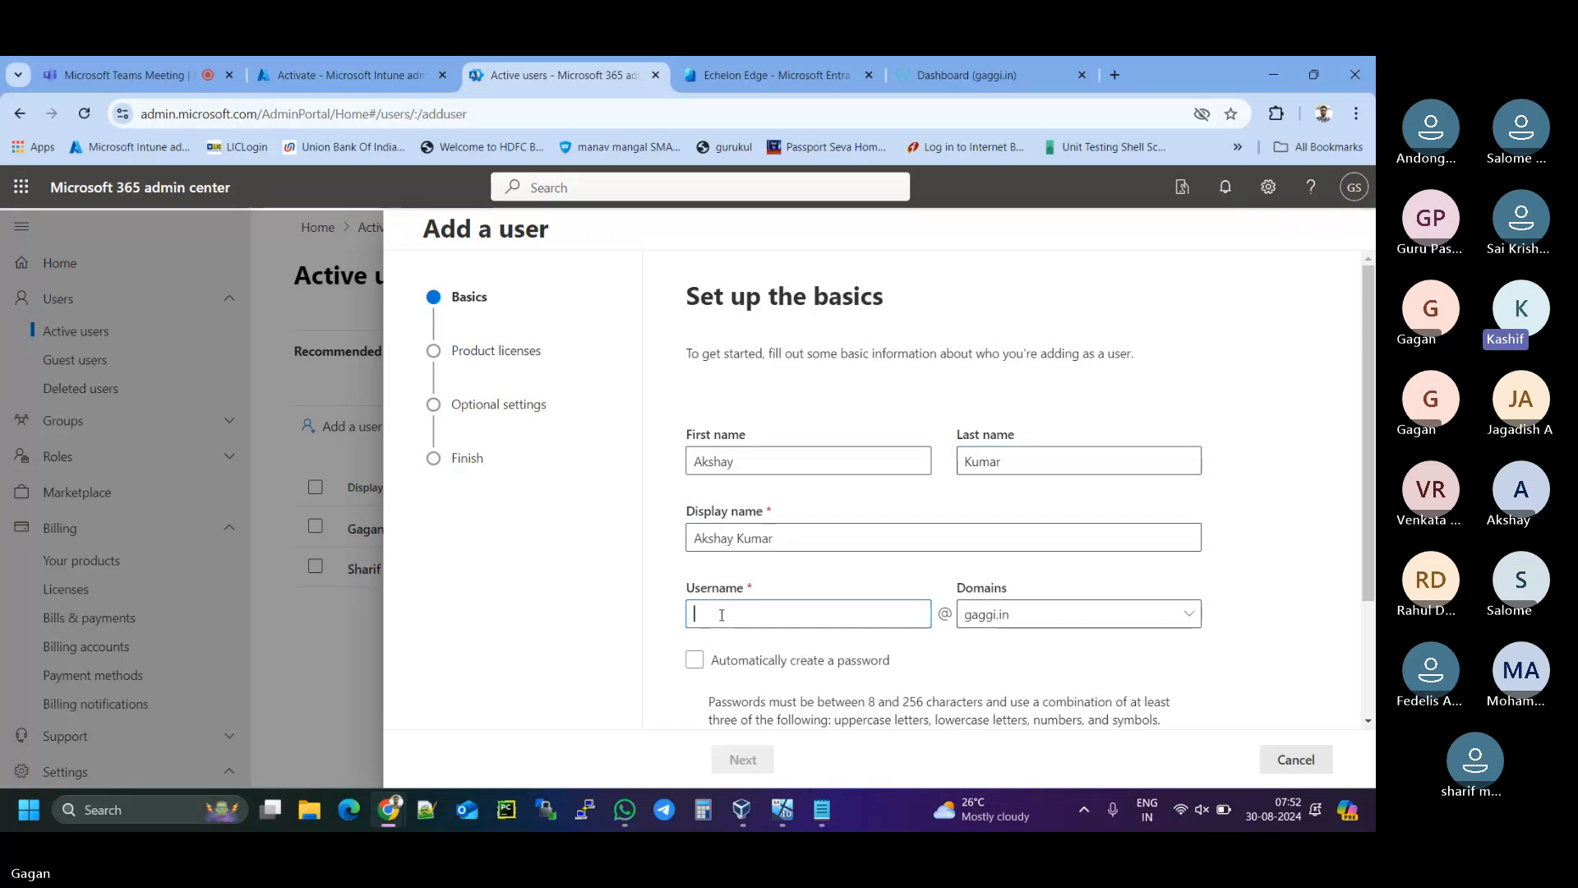
type("akshay")
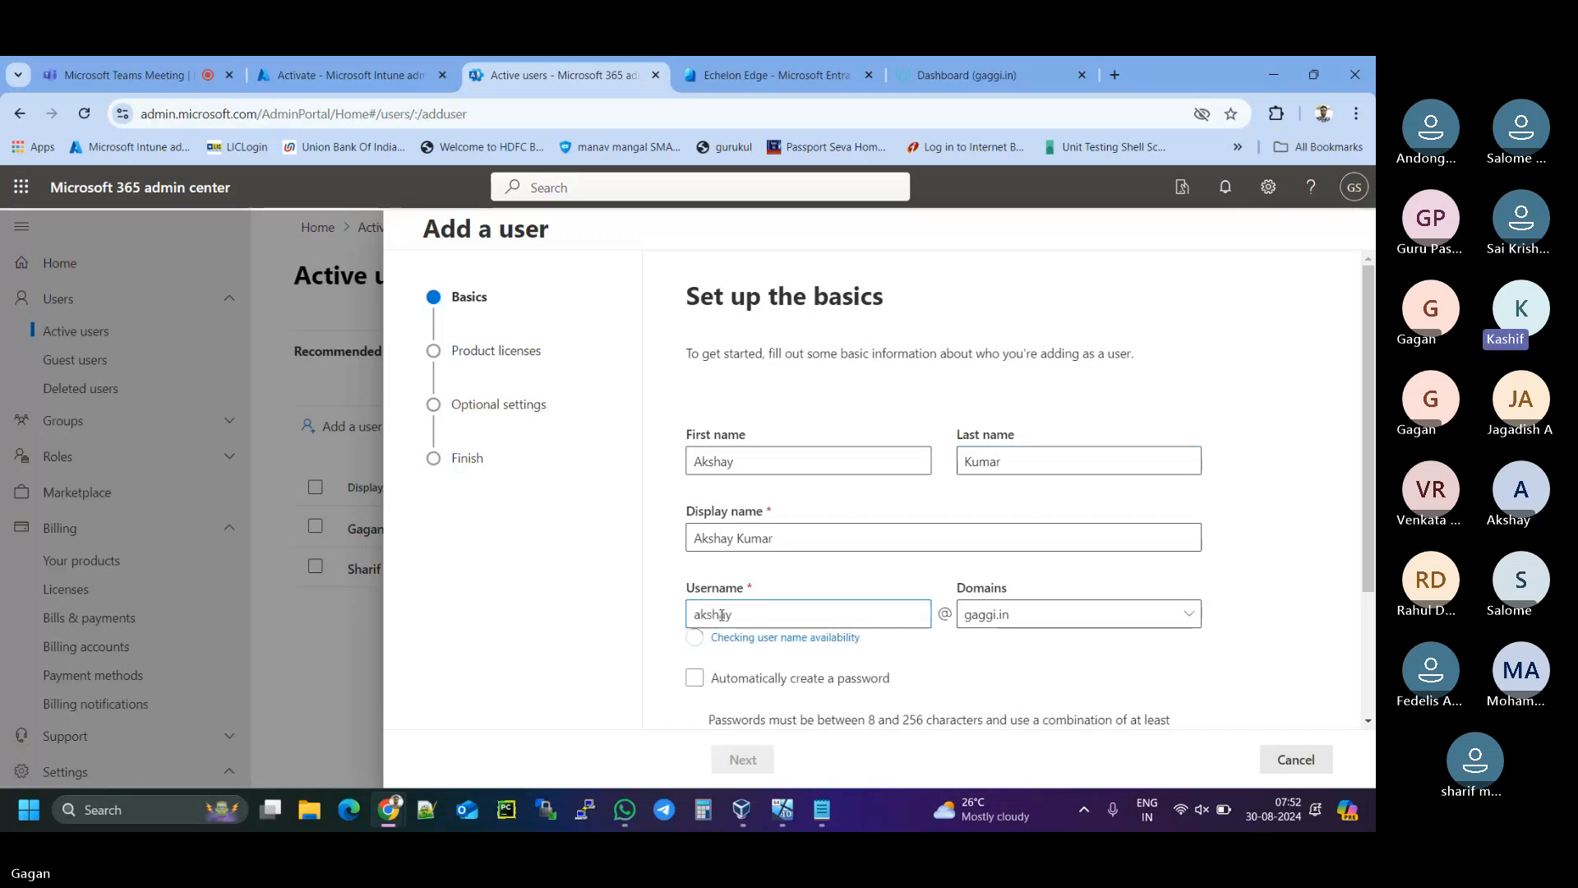
- Paste the strong custom password, with no forced first-sign-in change and no password email
scroll(764, 603, "down", 2)
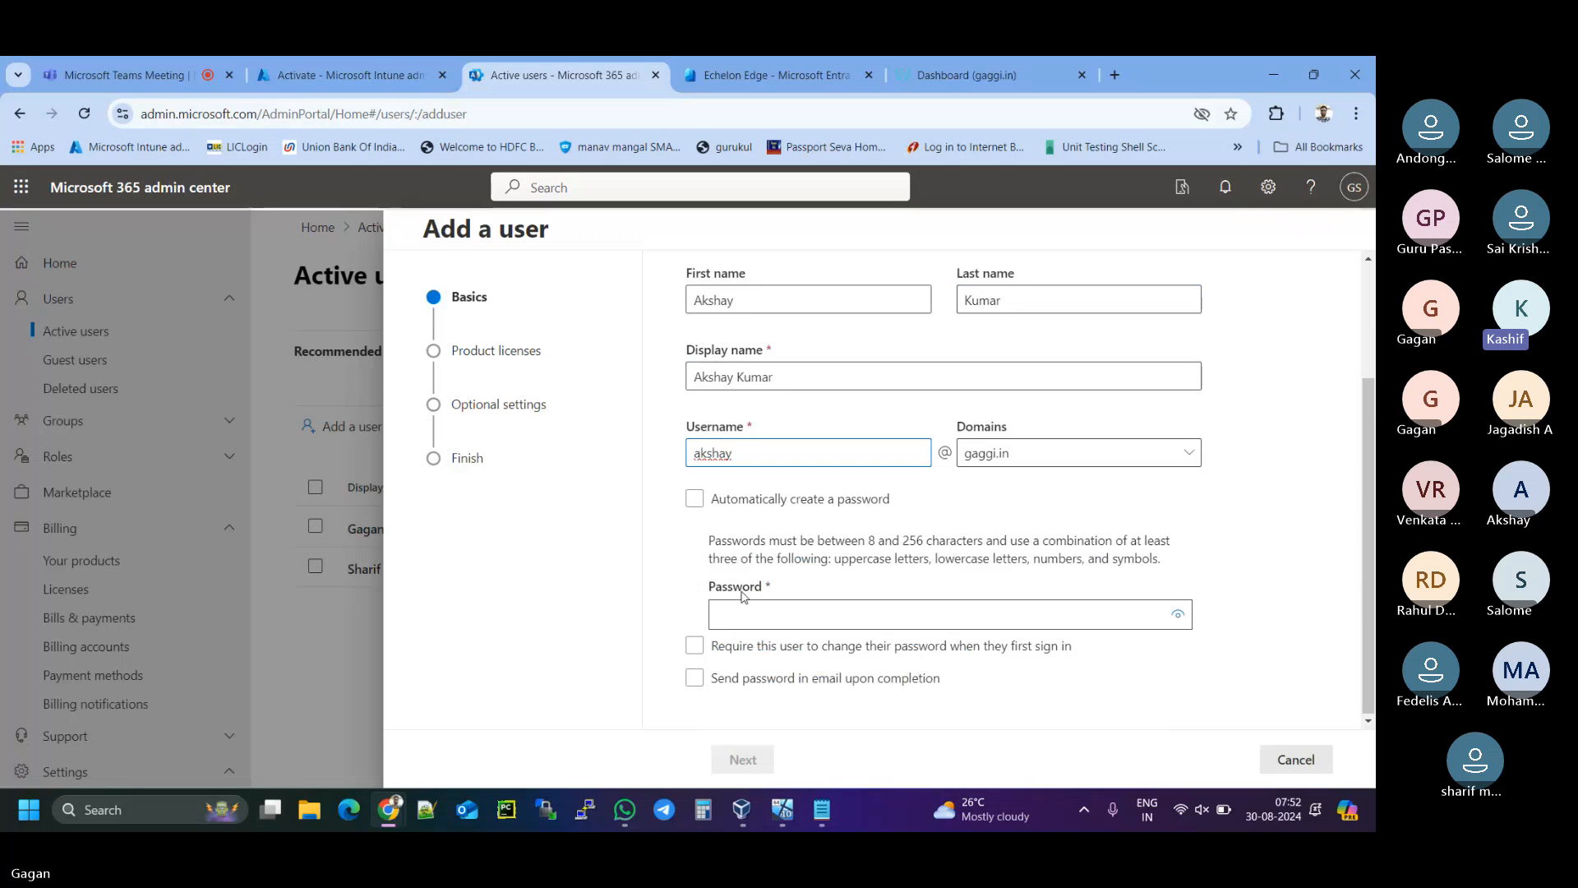
left_click(698, 648)
left_click(777, 612)
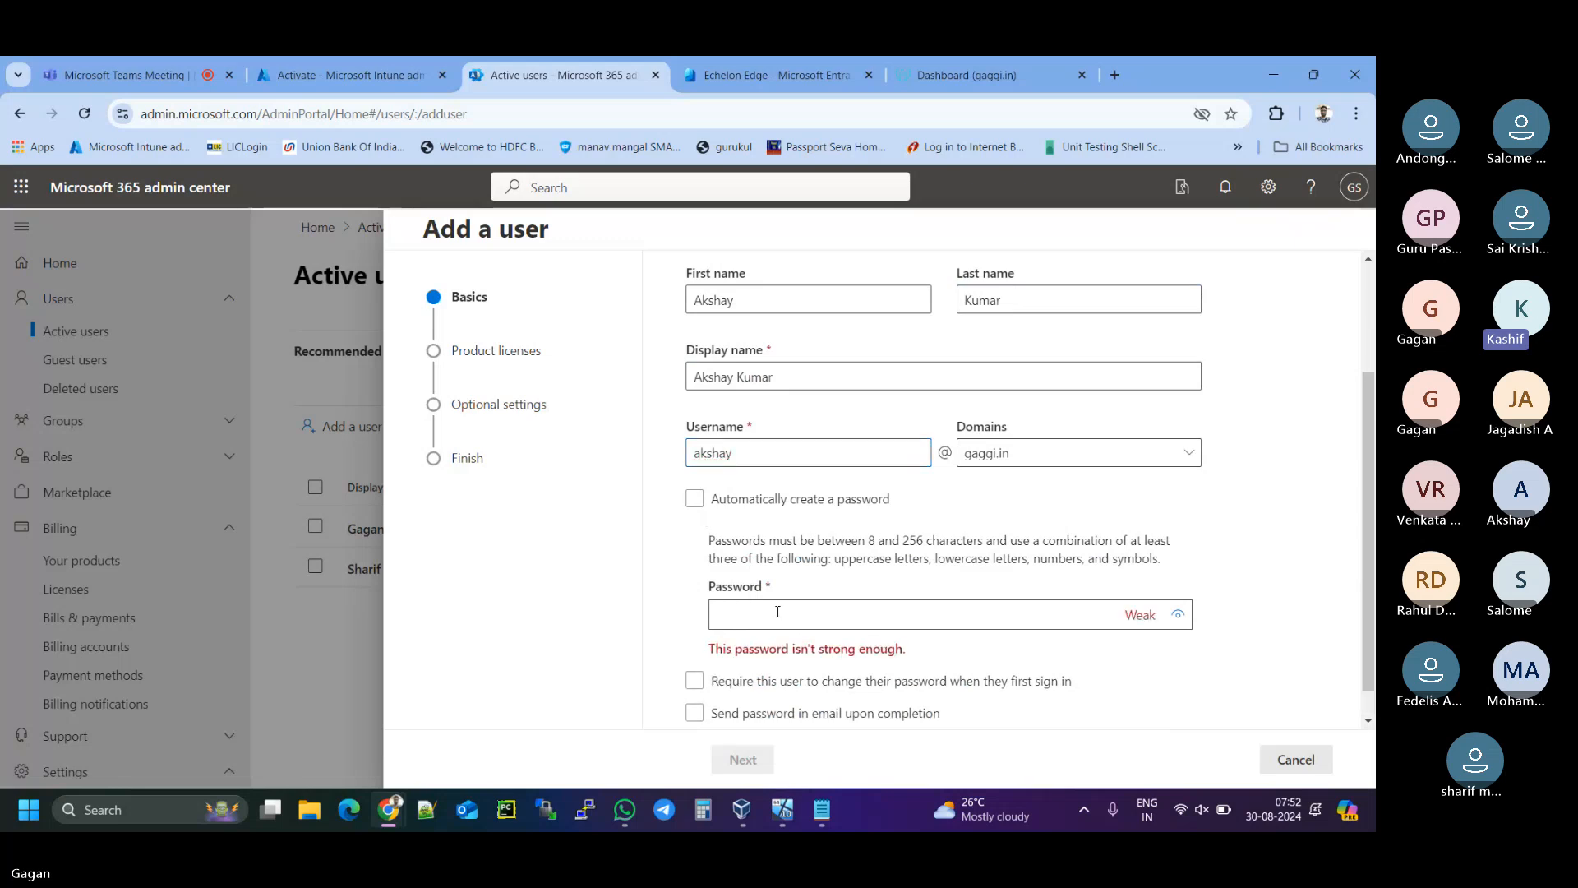
key("ctrl+v")
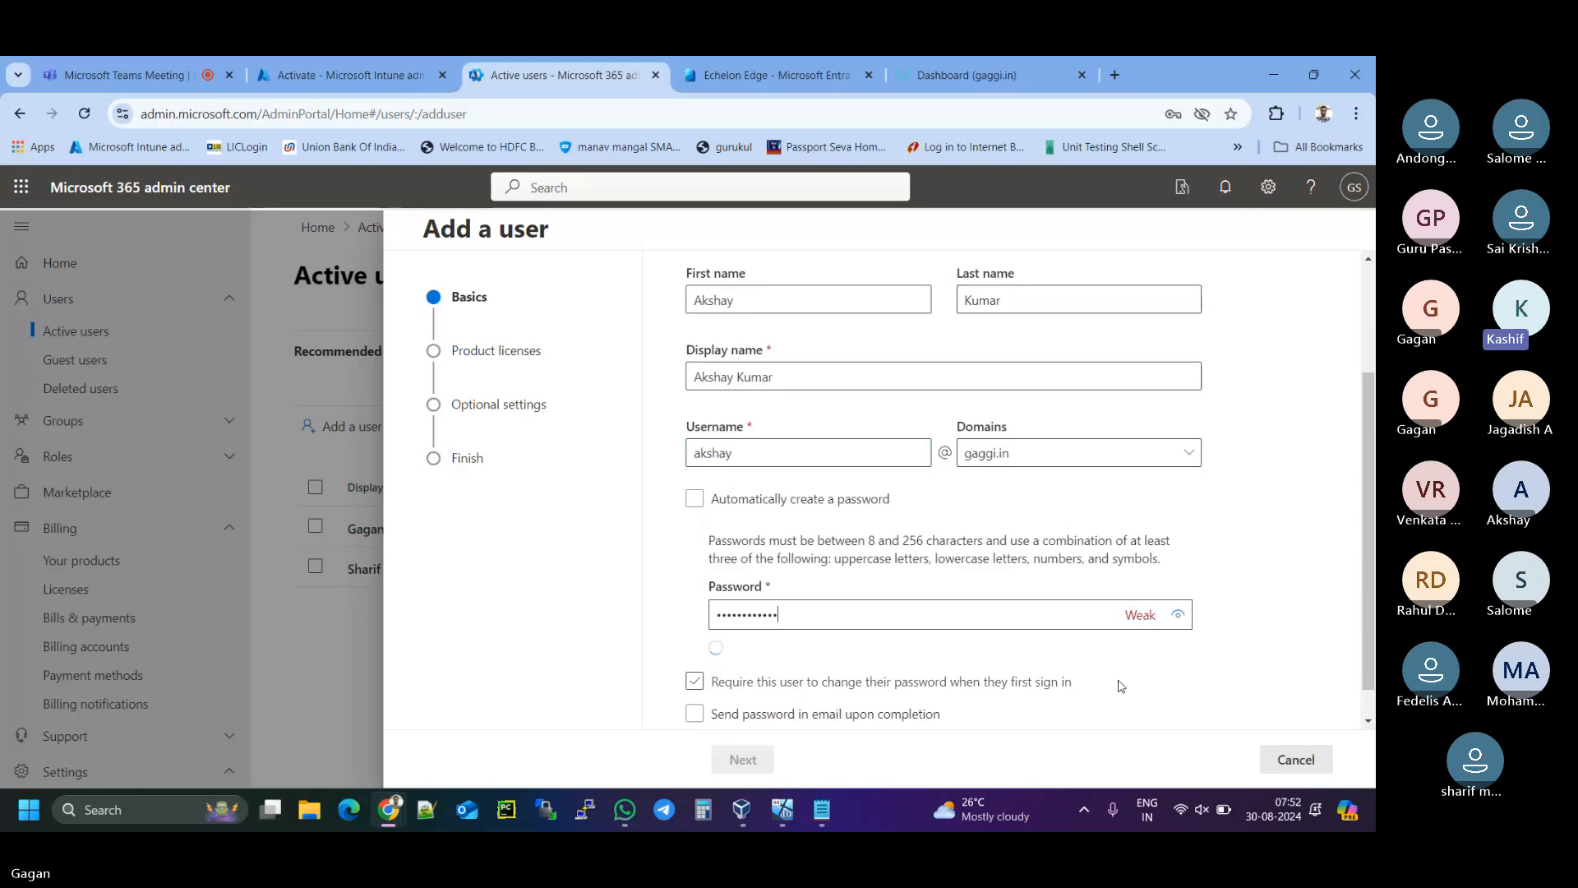
left_click(694, 677)
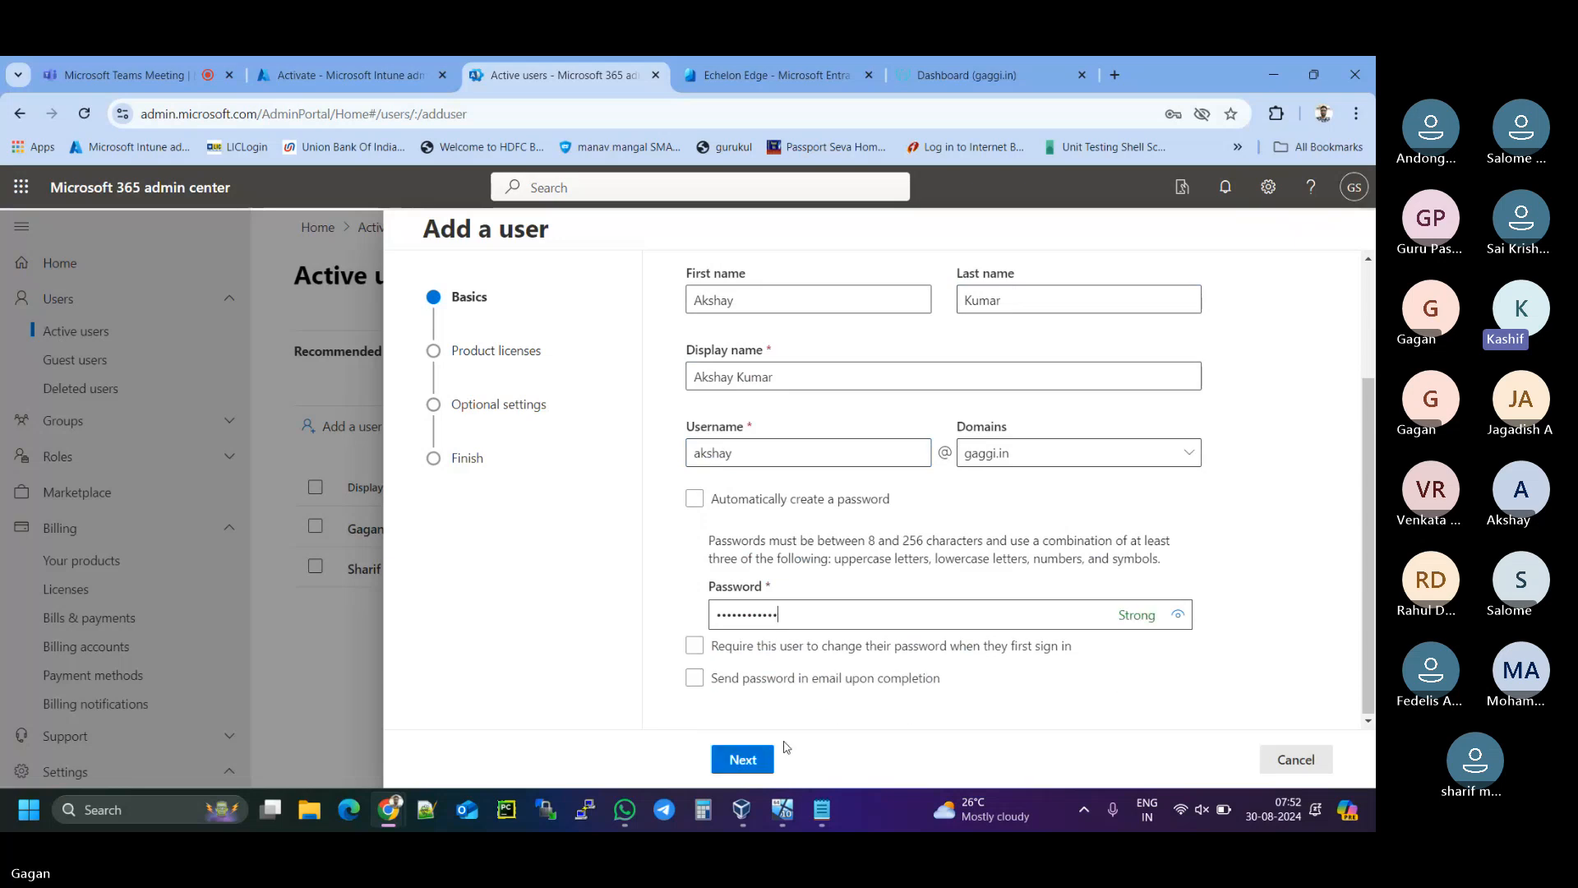
- Assign Intune and Microsoft Entra ID P2 licences with the location set to India
left_click(727, 760)
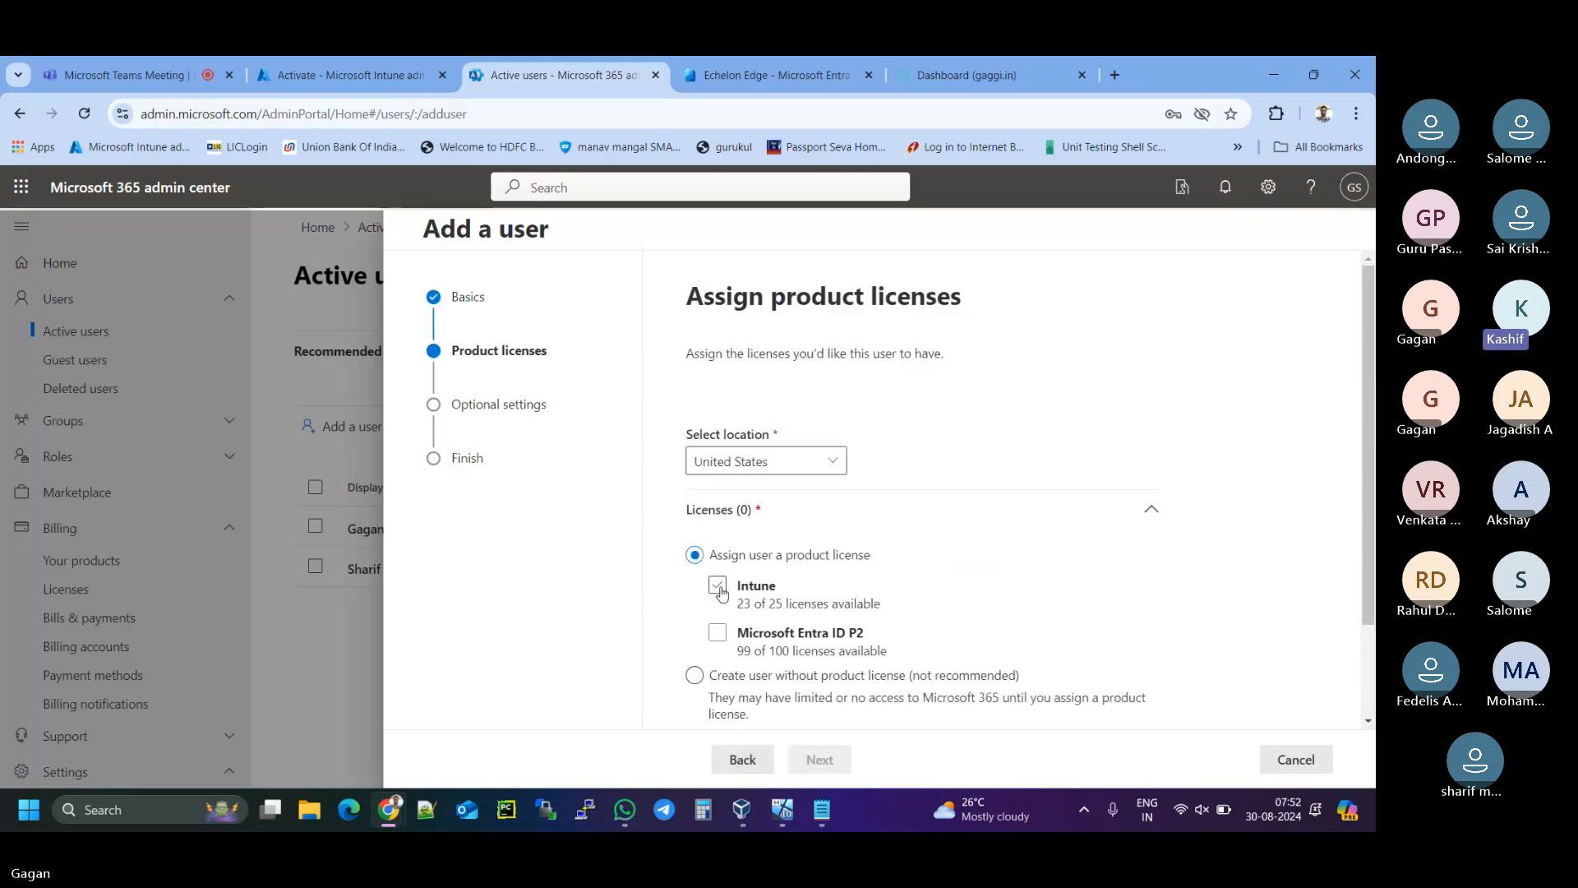
left_click(717, 585)
left_click(718, 633)
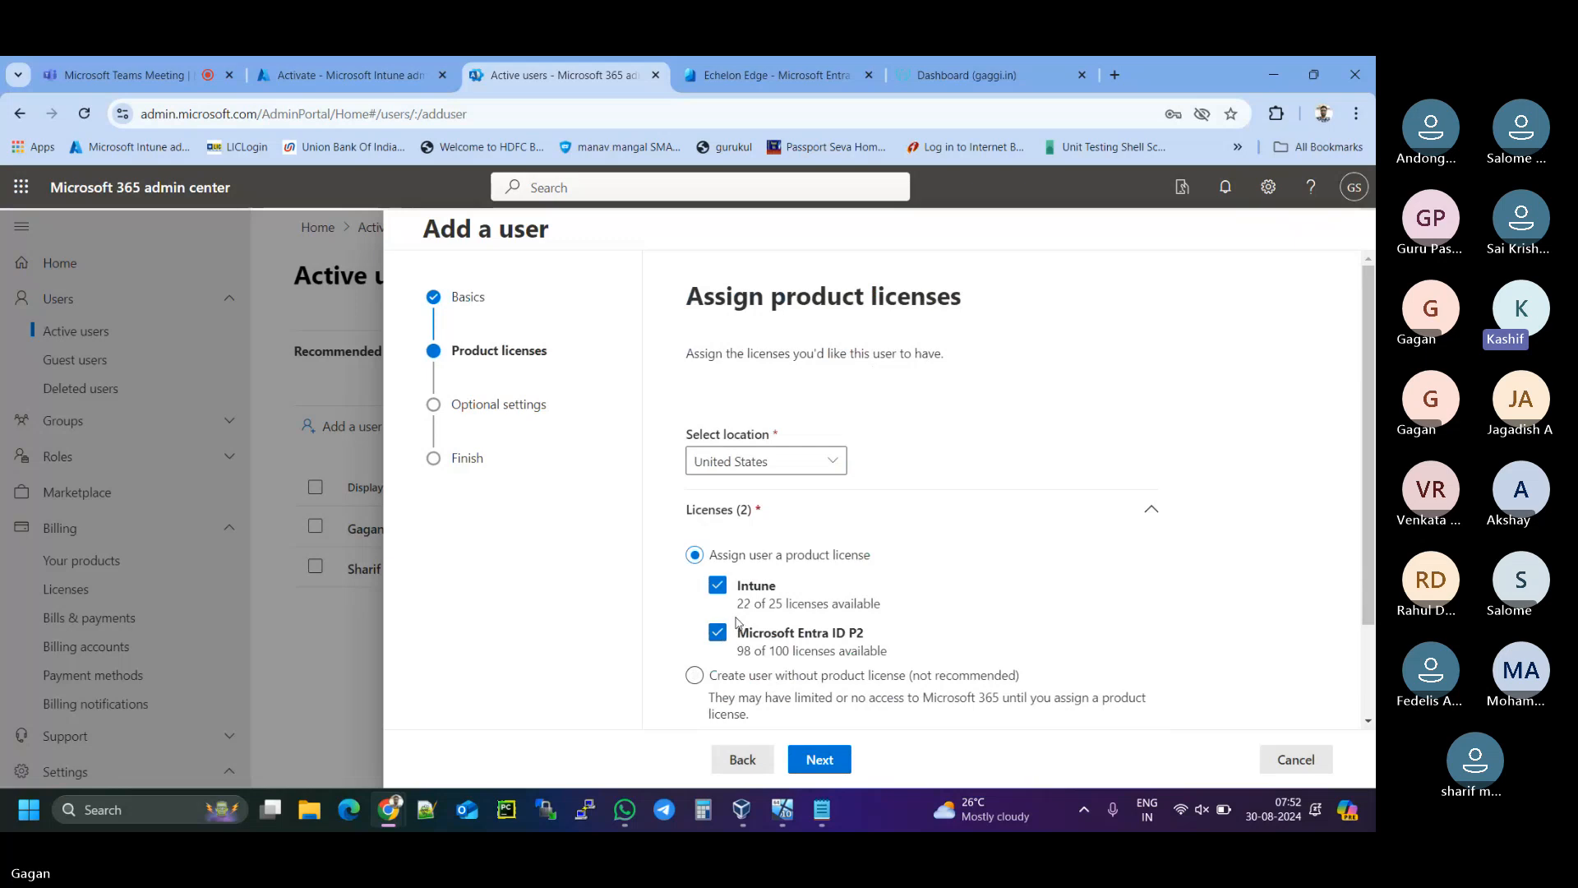
left_click(834, 461)
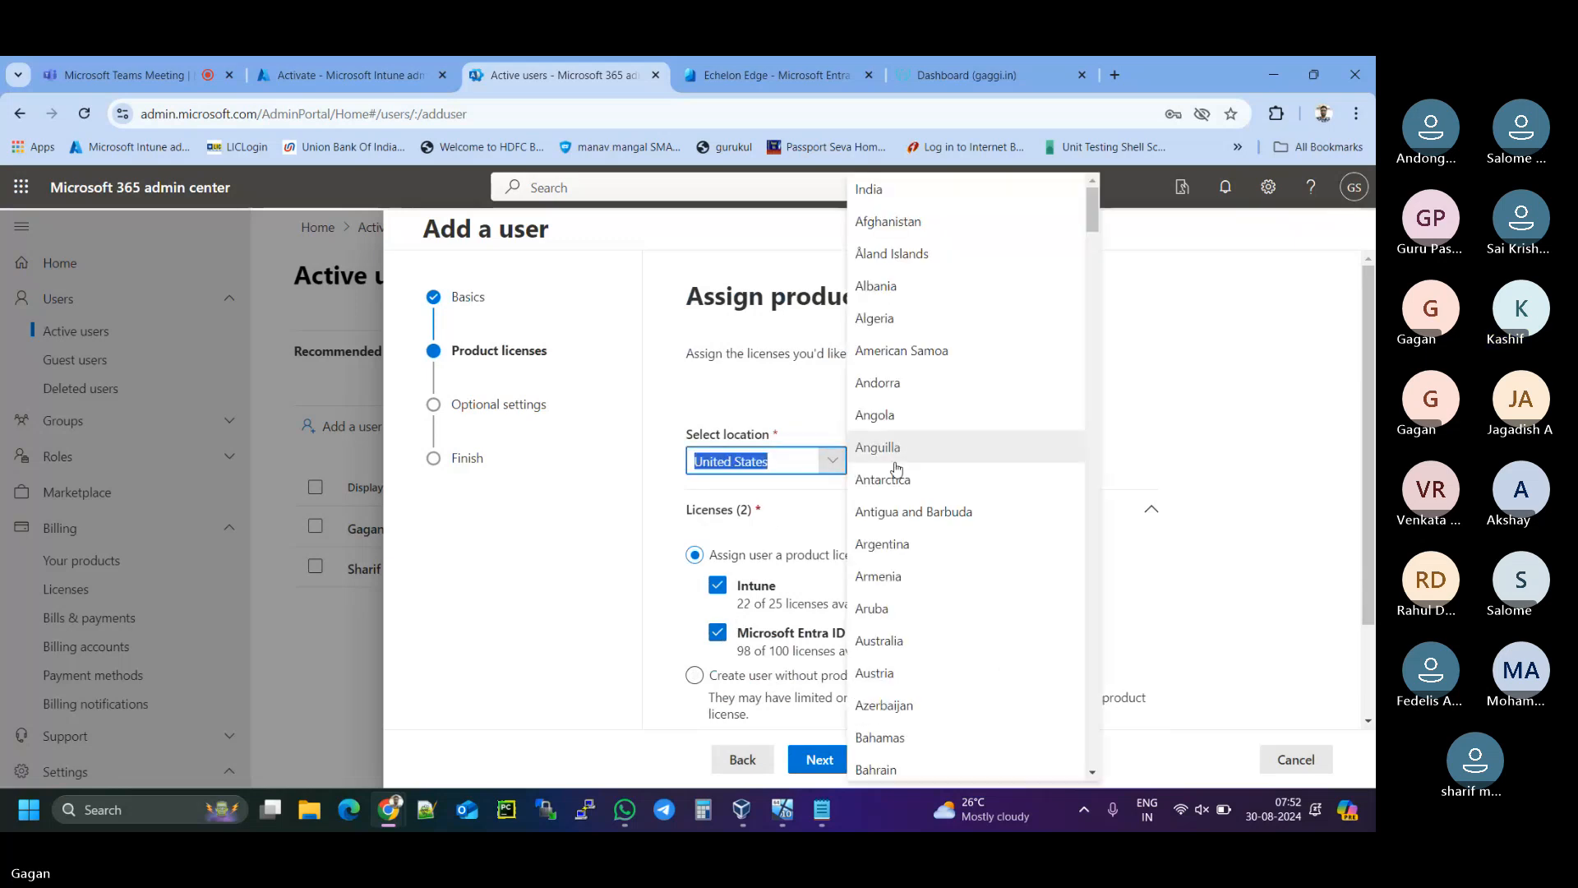
left_click(878, 192)
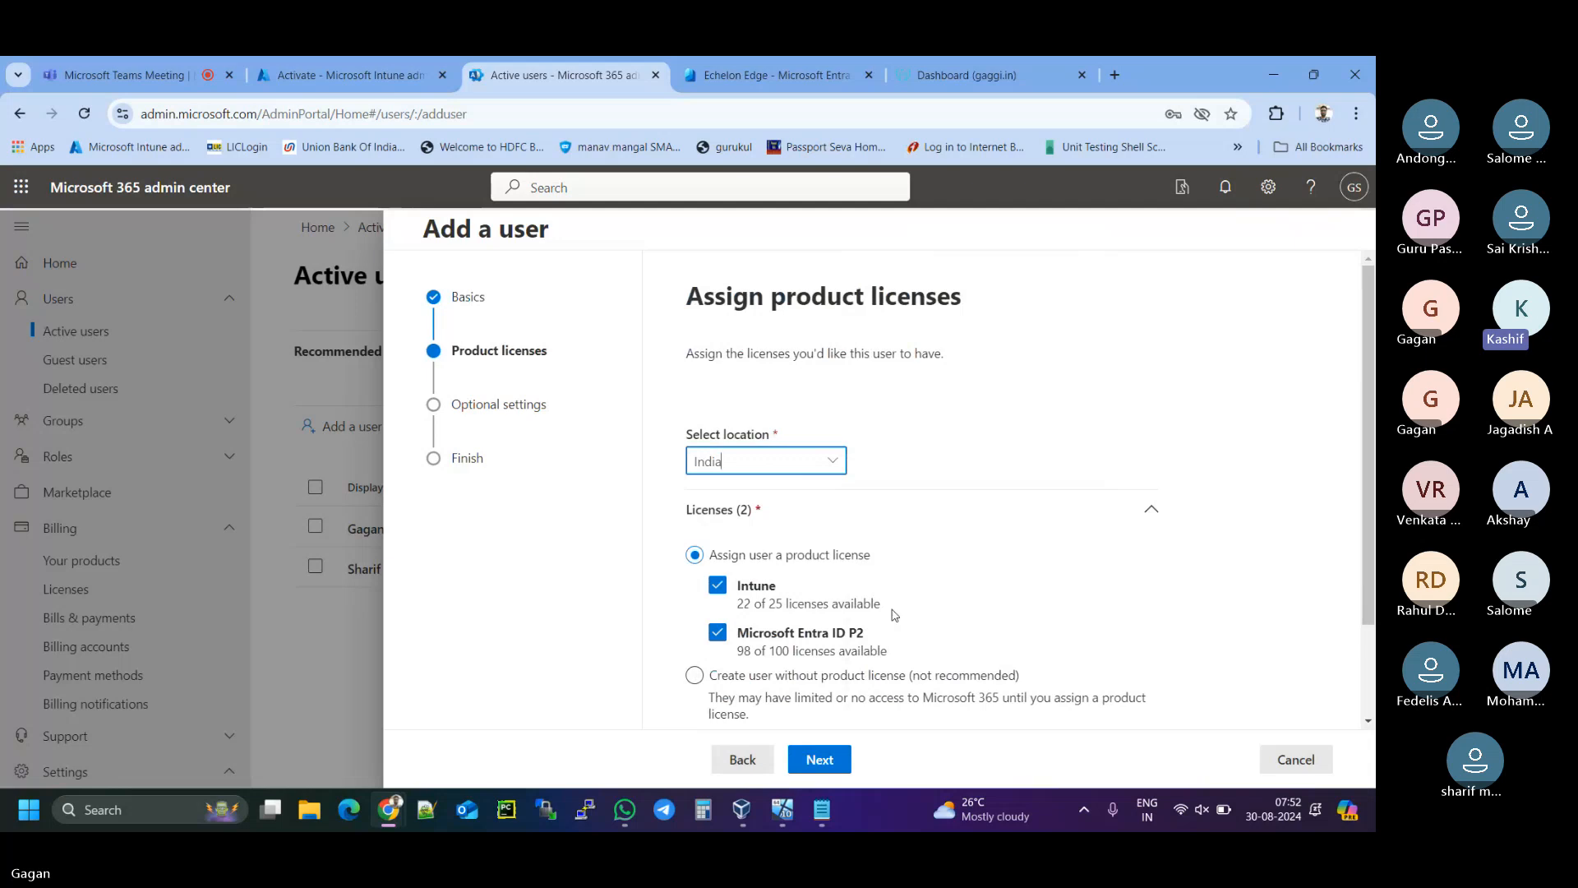
- Skip Optional settings, finish adding the user, and close the confirmation
scroll(854, 698, "down", 1)
left_click(850, 765)
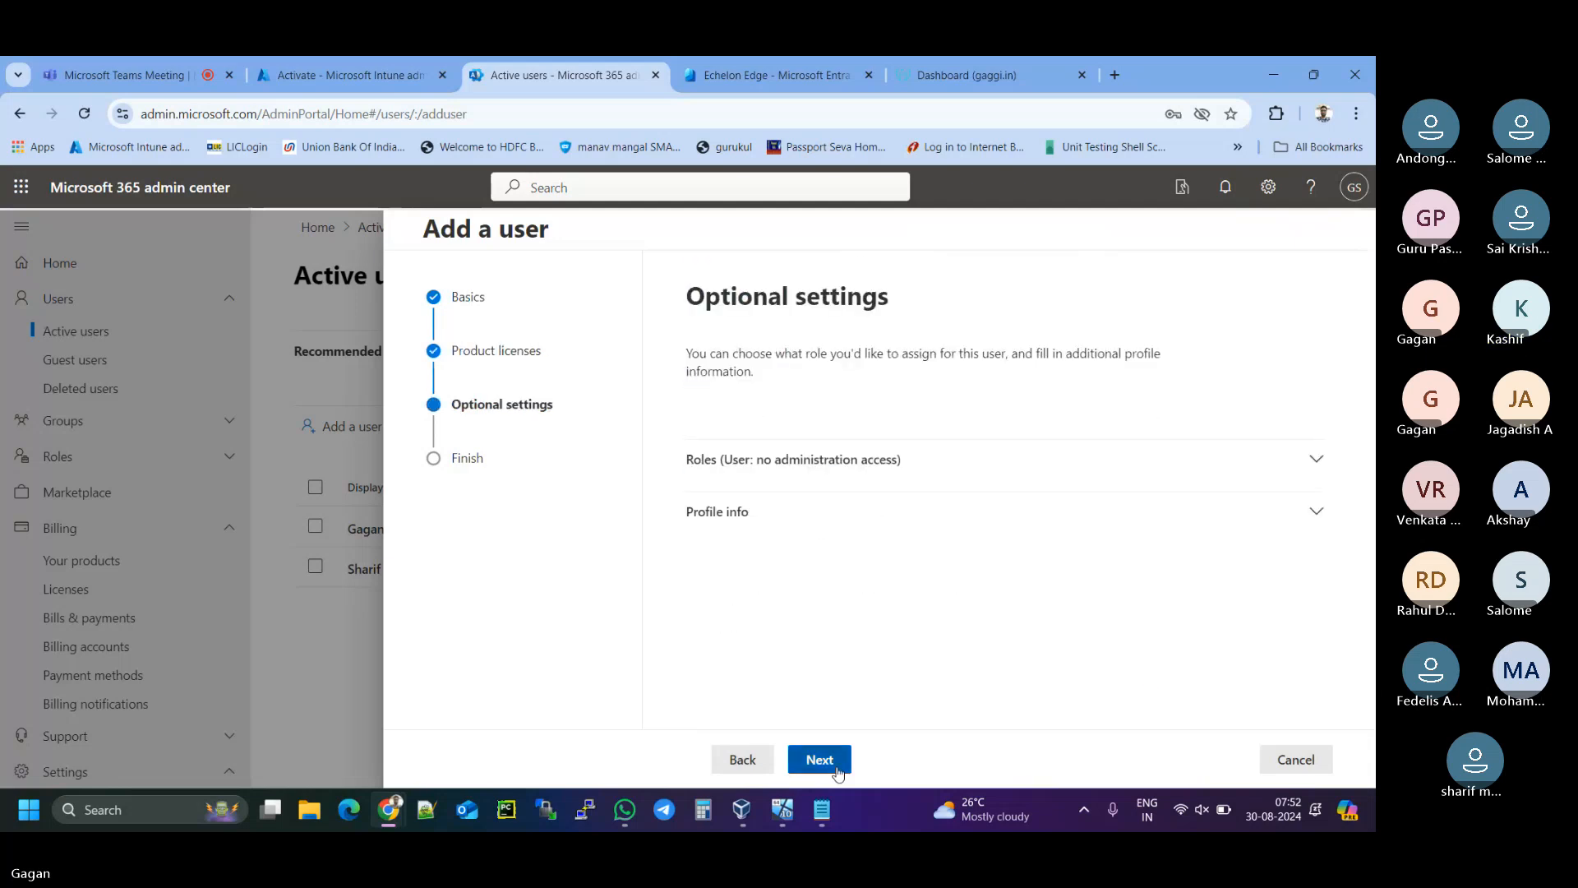
left_click(843, 763)
left_click(838, 769)
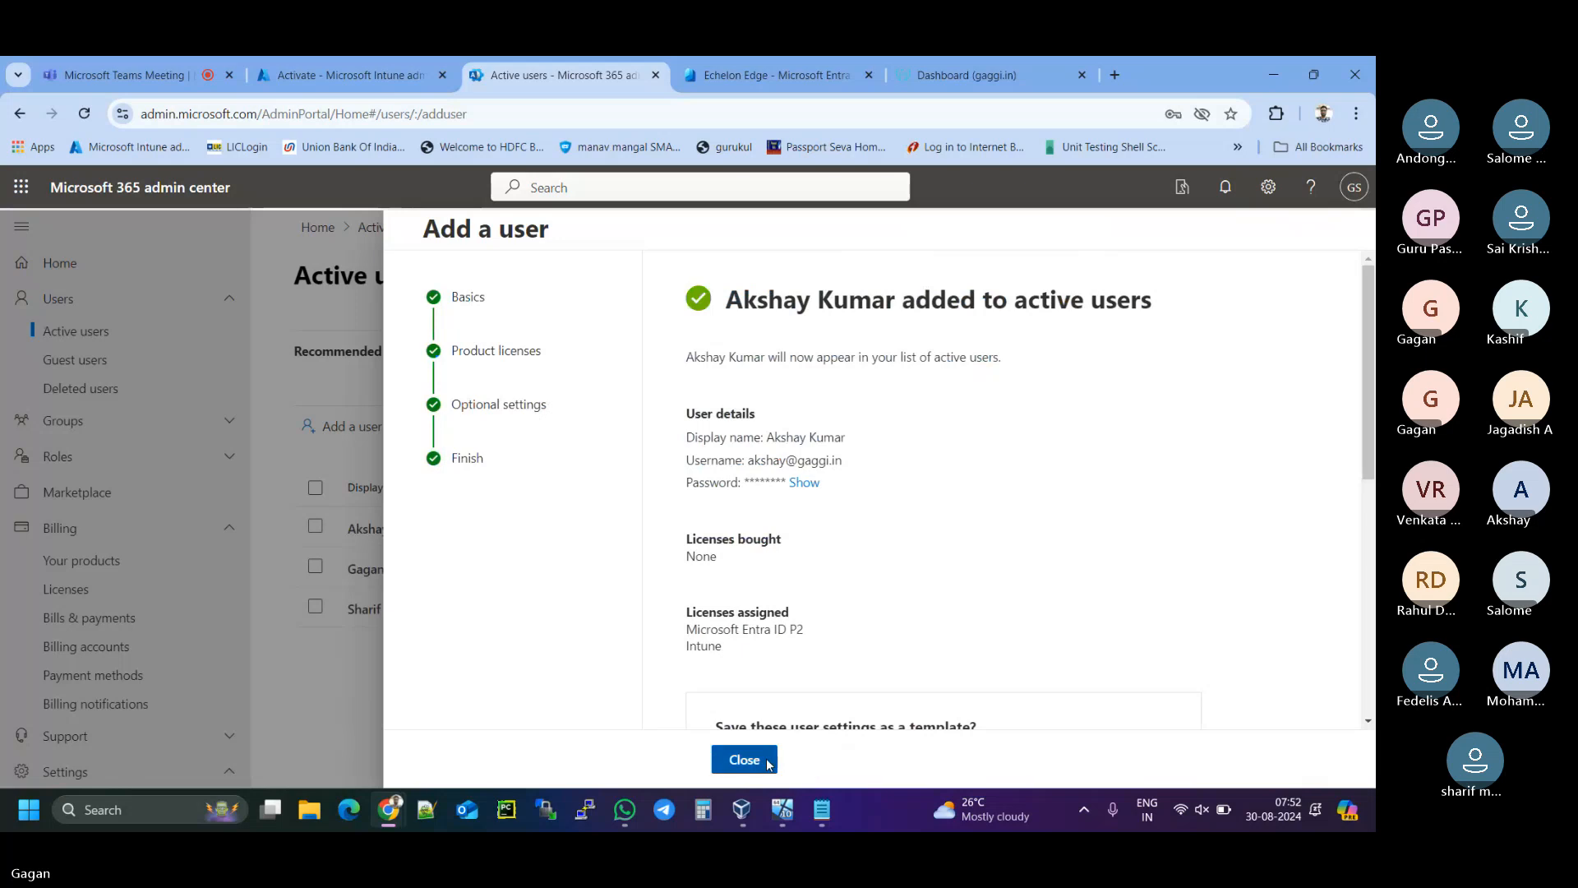
left_click(744, 759)
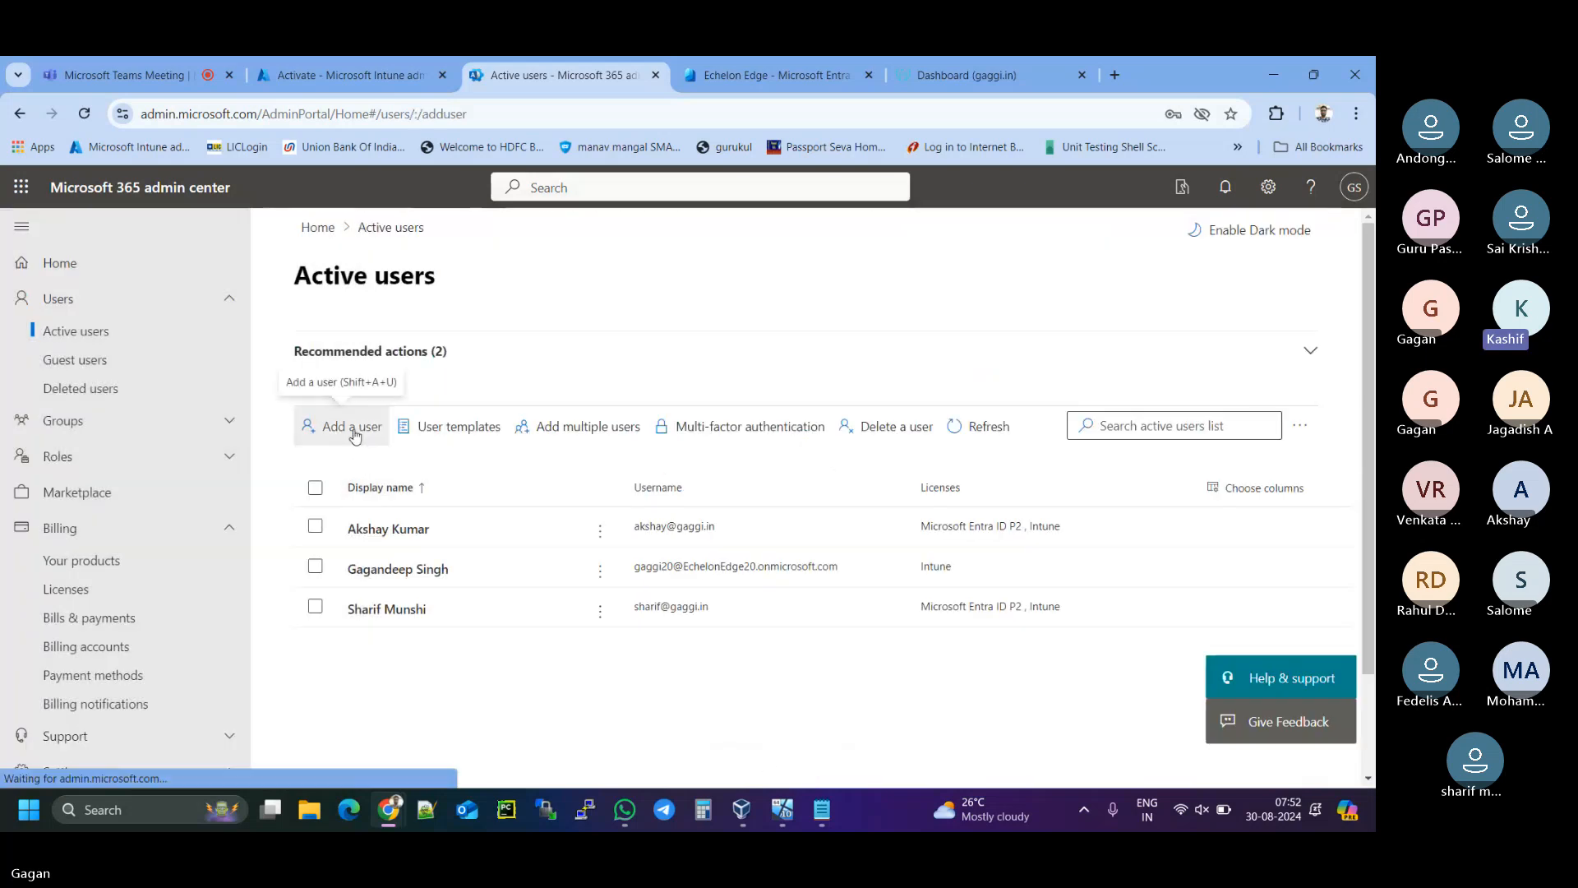
- Start another user, entering the new user's first name, display name and gaggi.in username
left_click(355, 434)
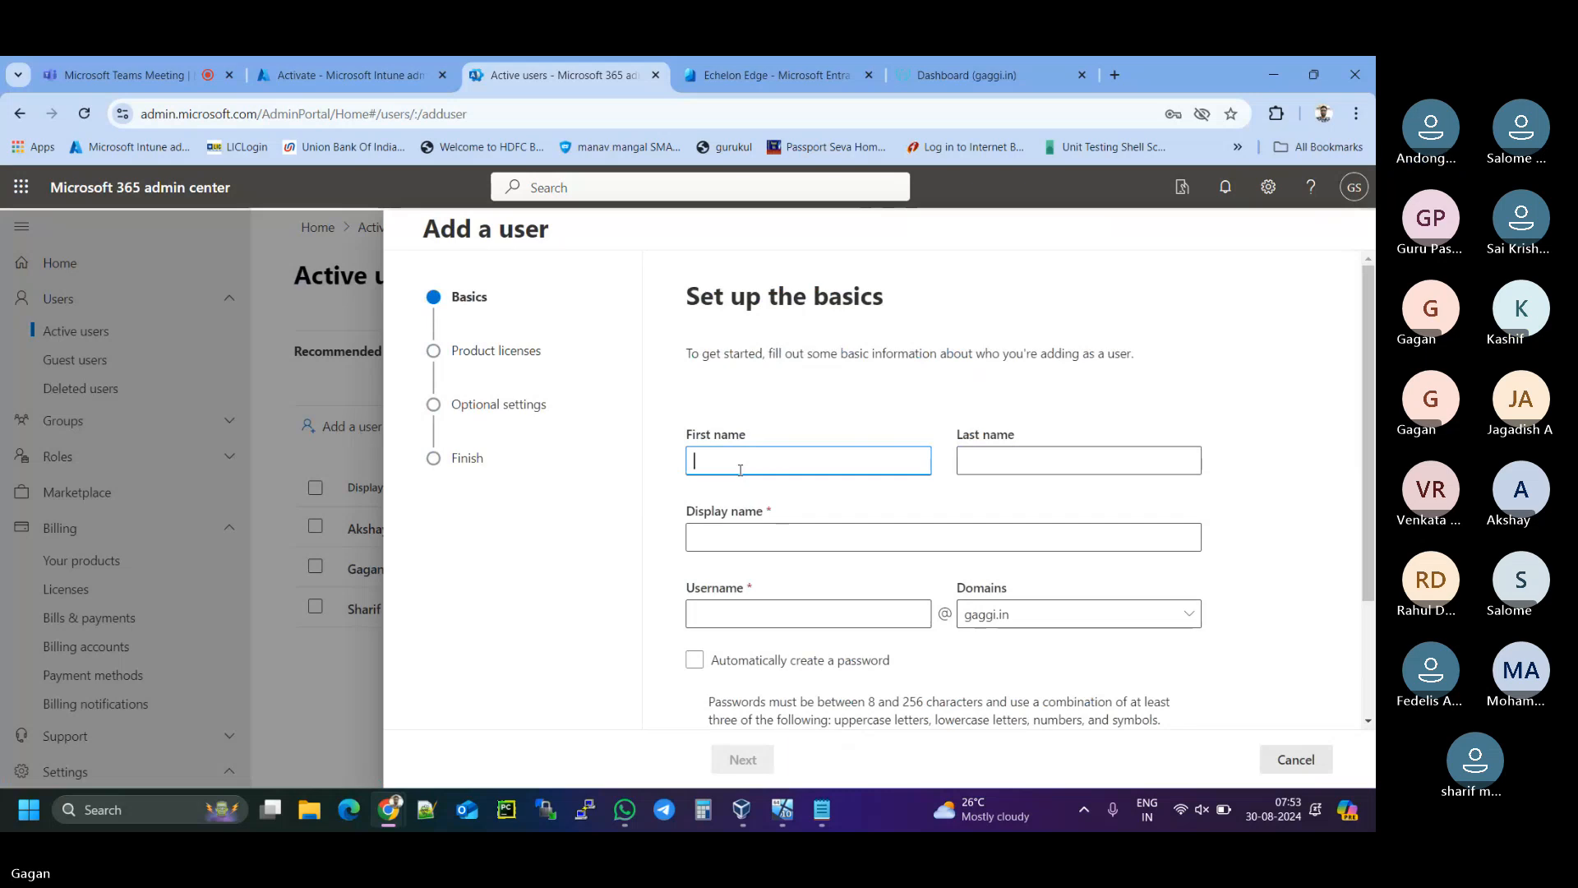
type("Guru")
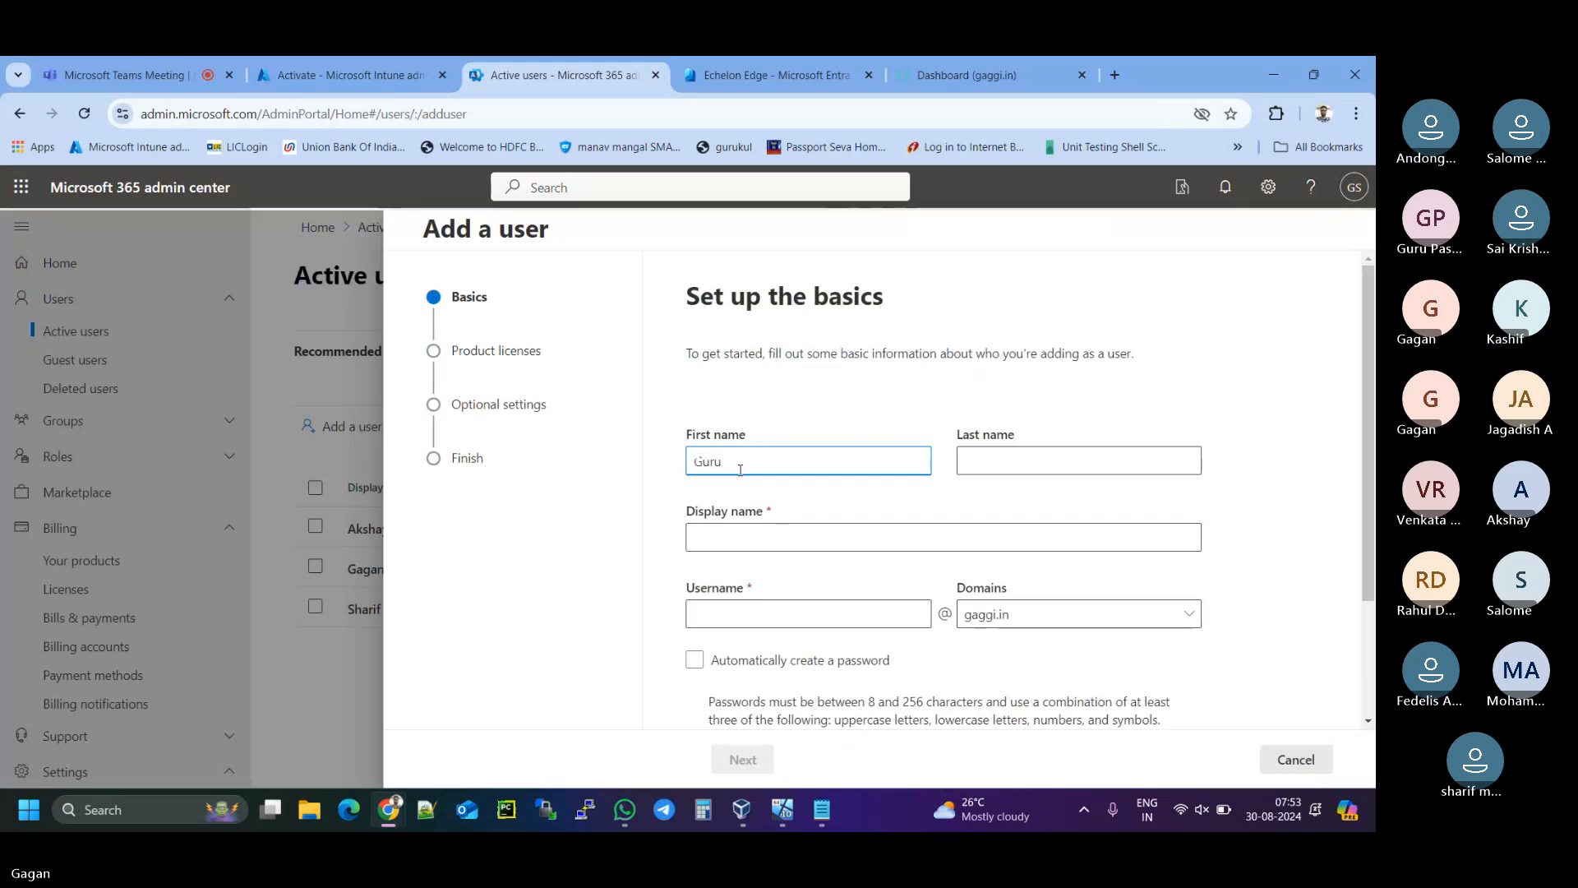
left_click(798, 549)
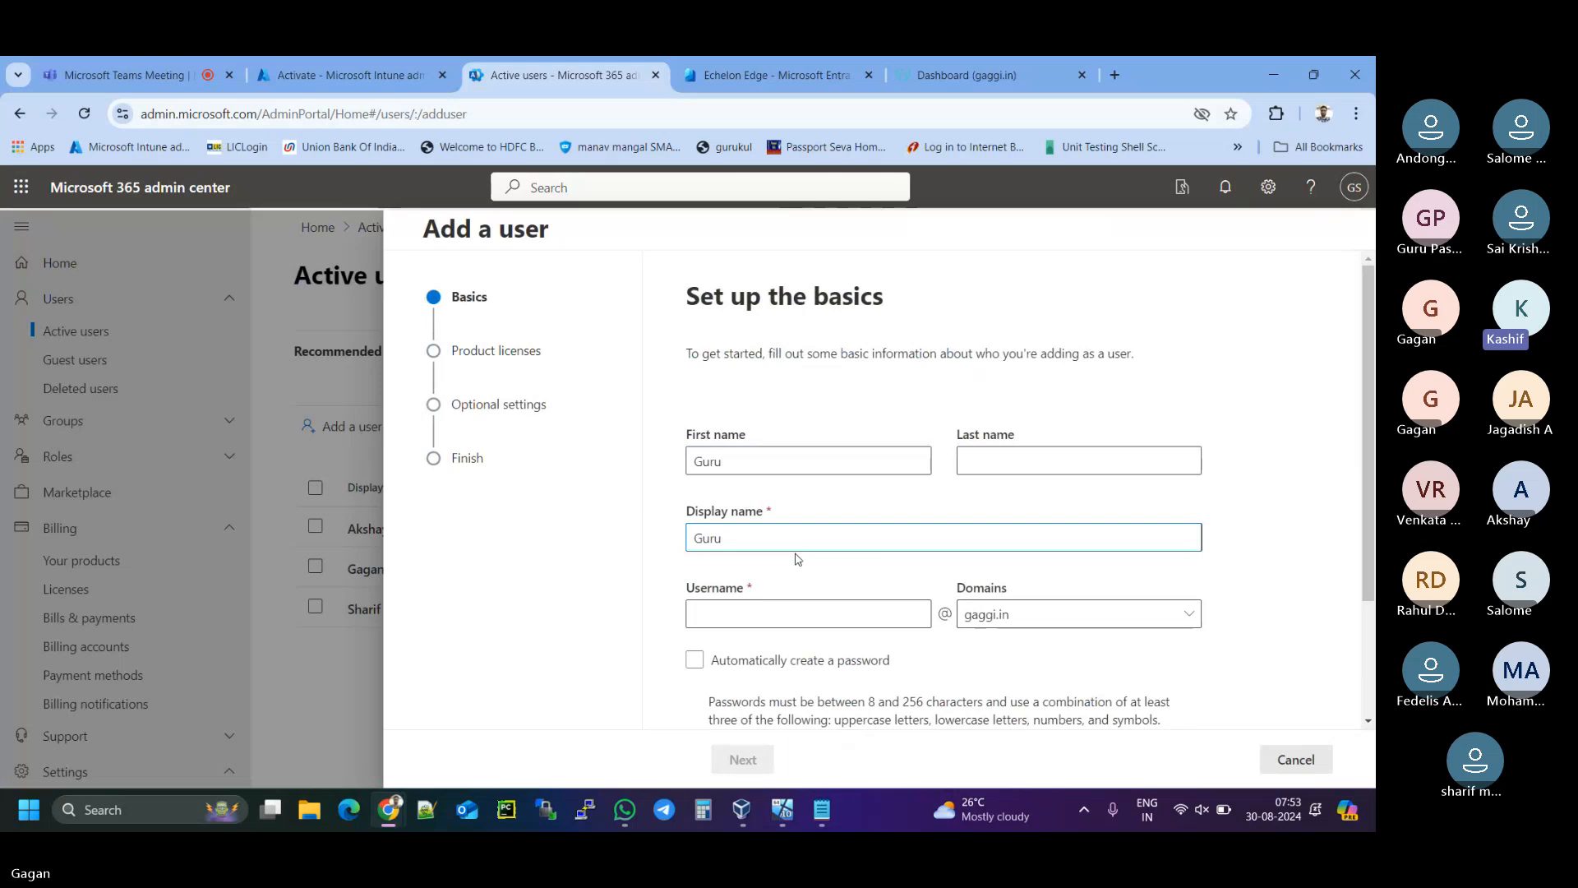
left_click(718, 613)
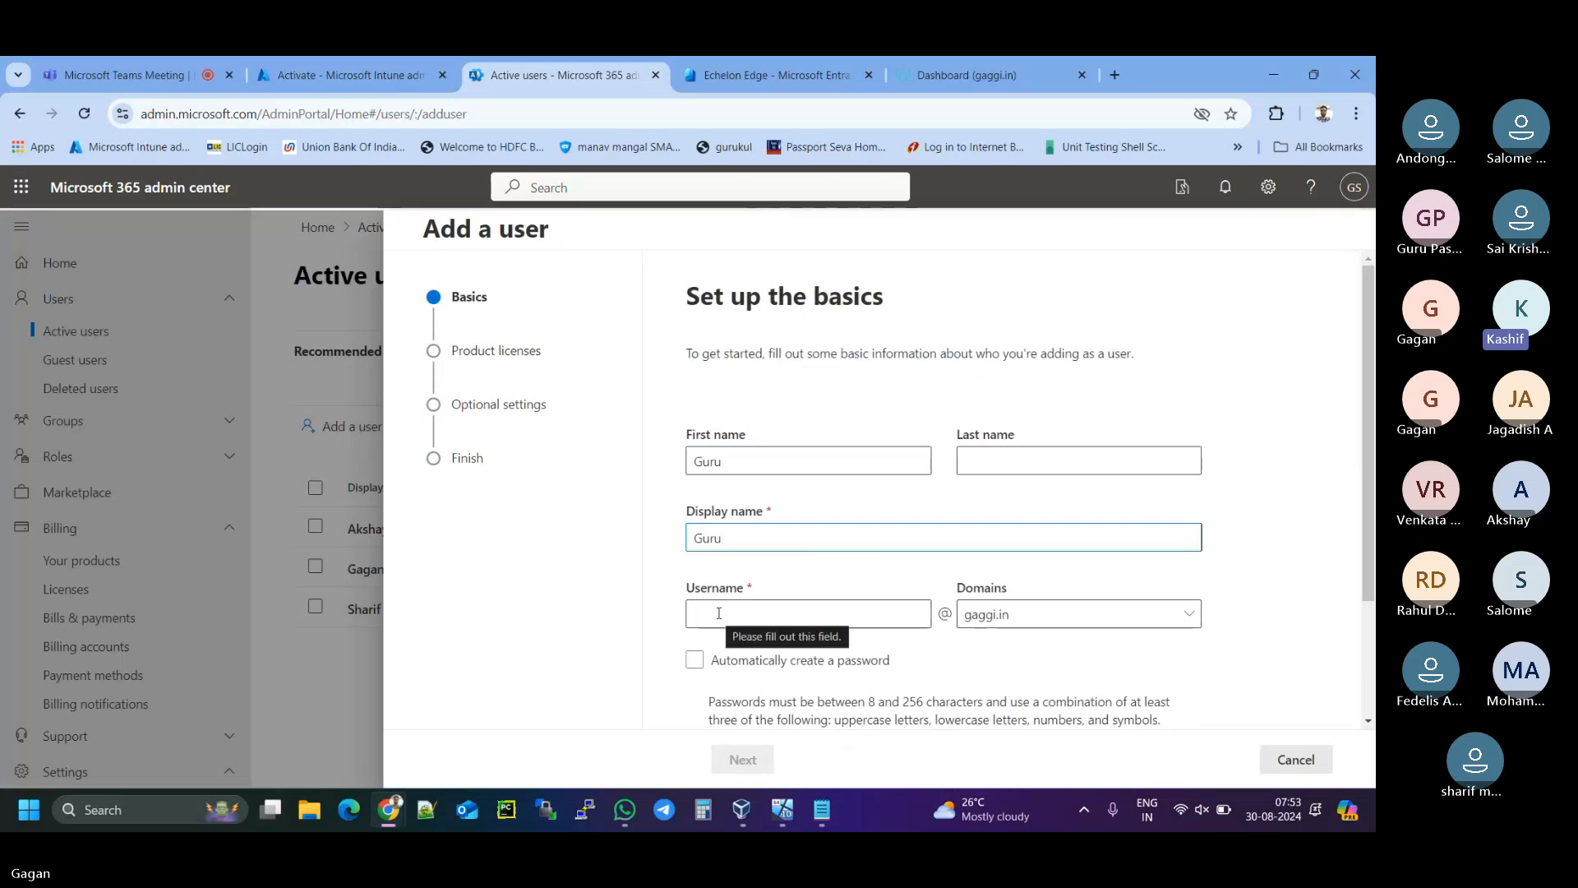
type("guru")
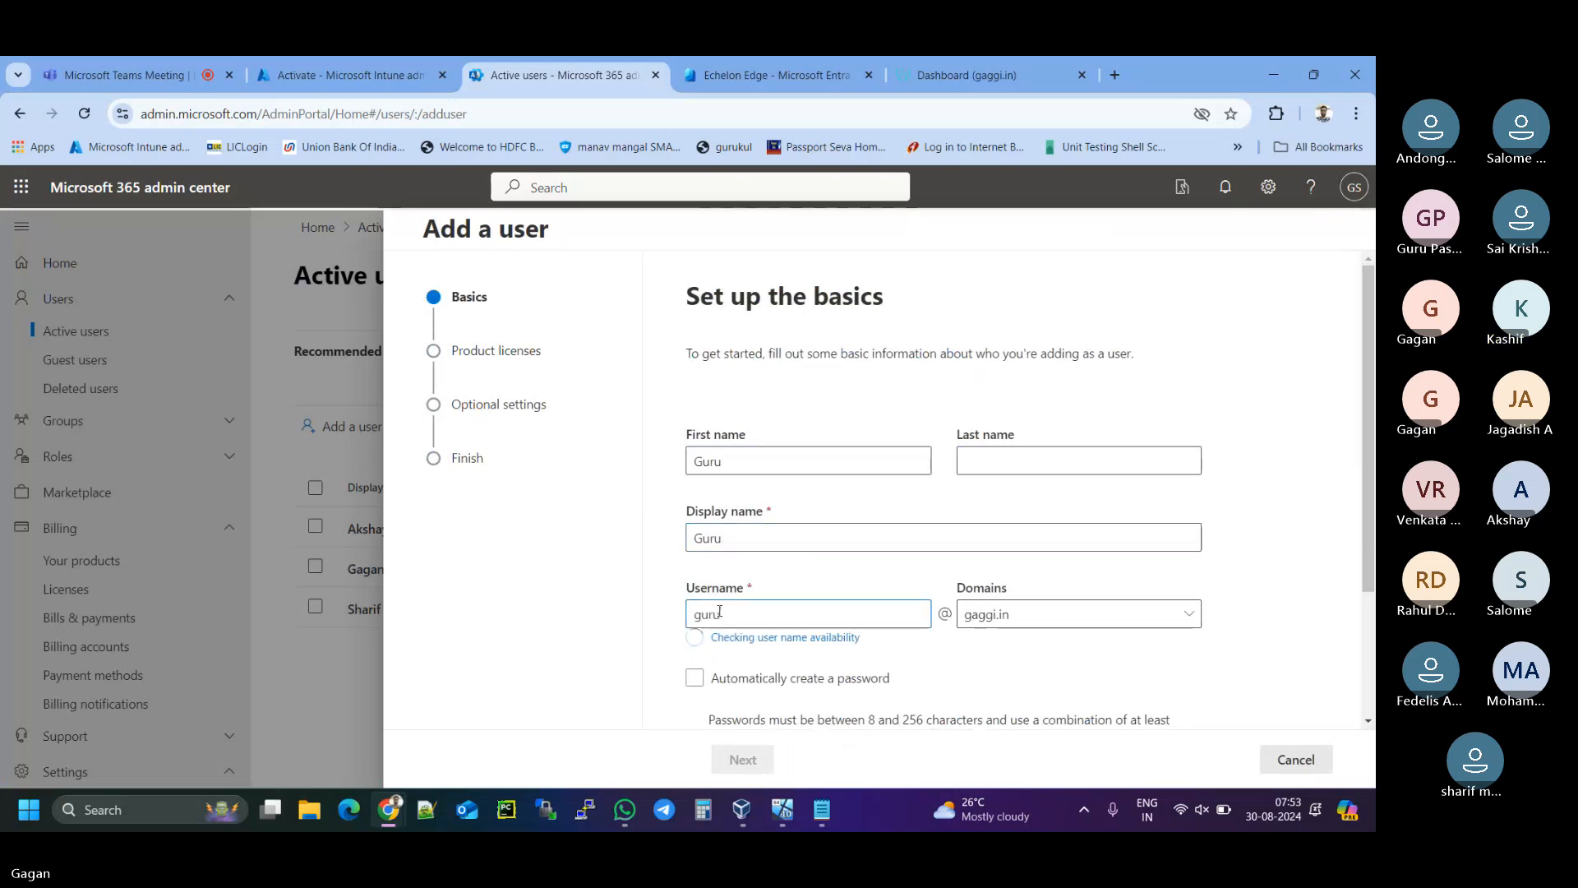
- Paste the account password and require a password change at first sign-in
scroll(723, 618, "down", 2)
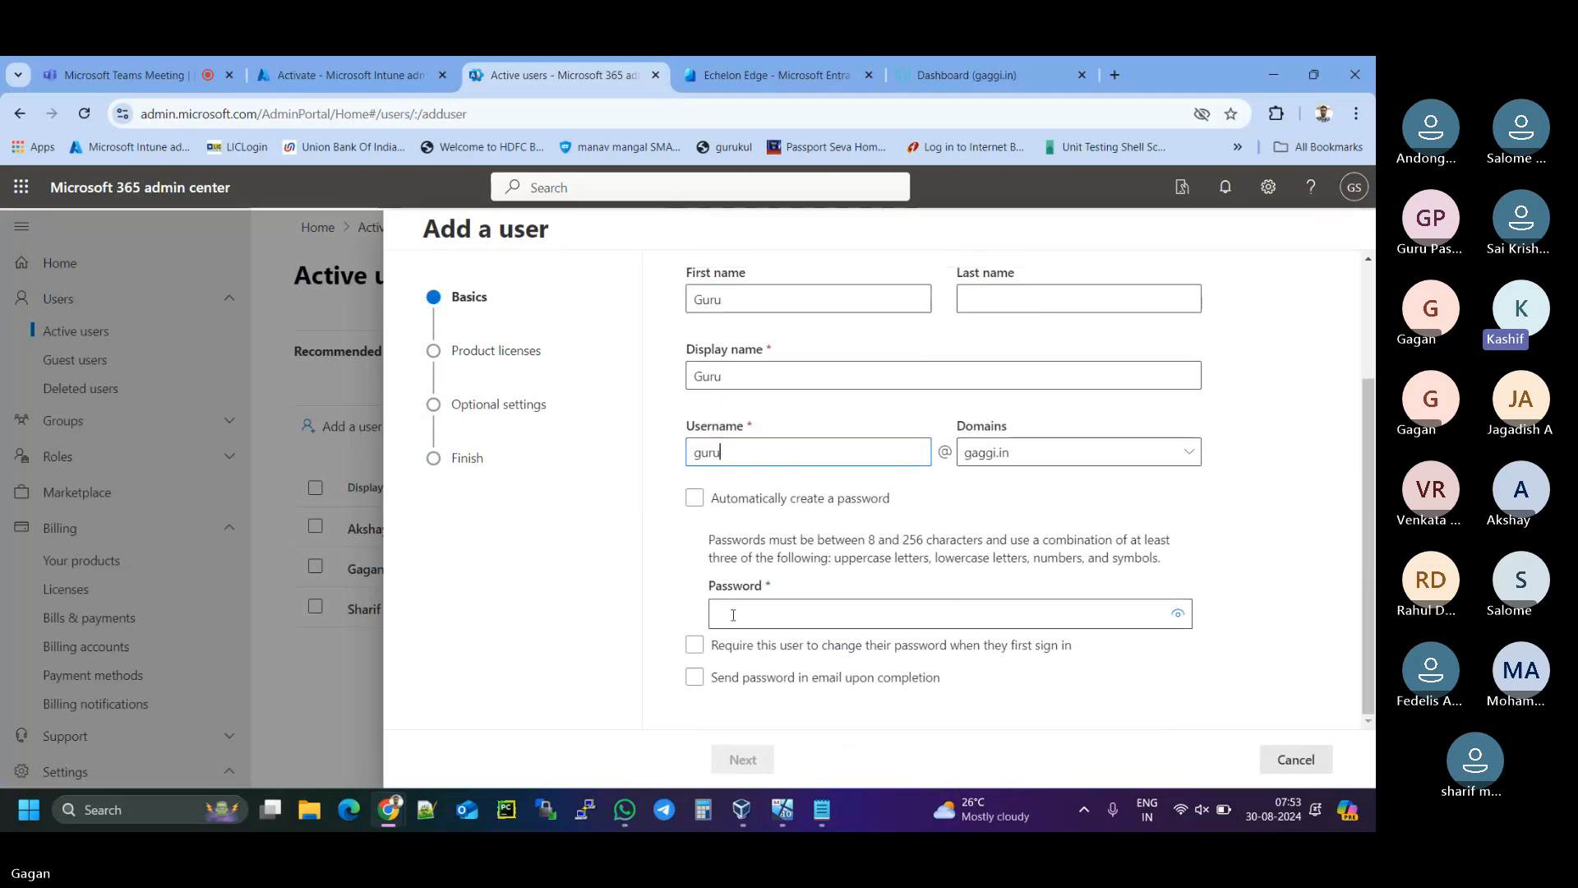
left_click(722, 622)
key("ctrl+v")
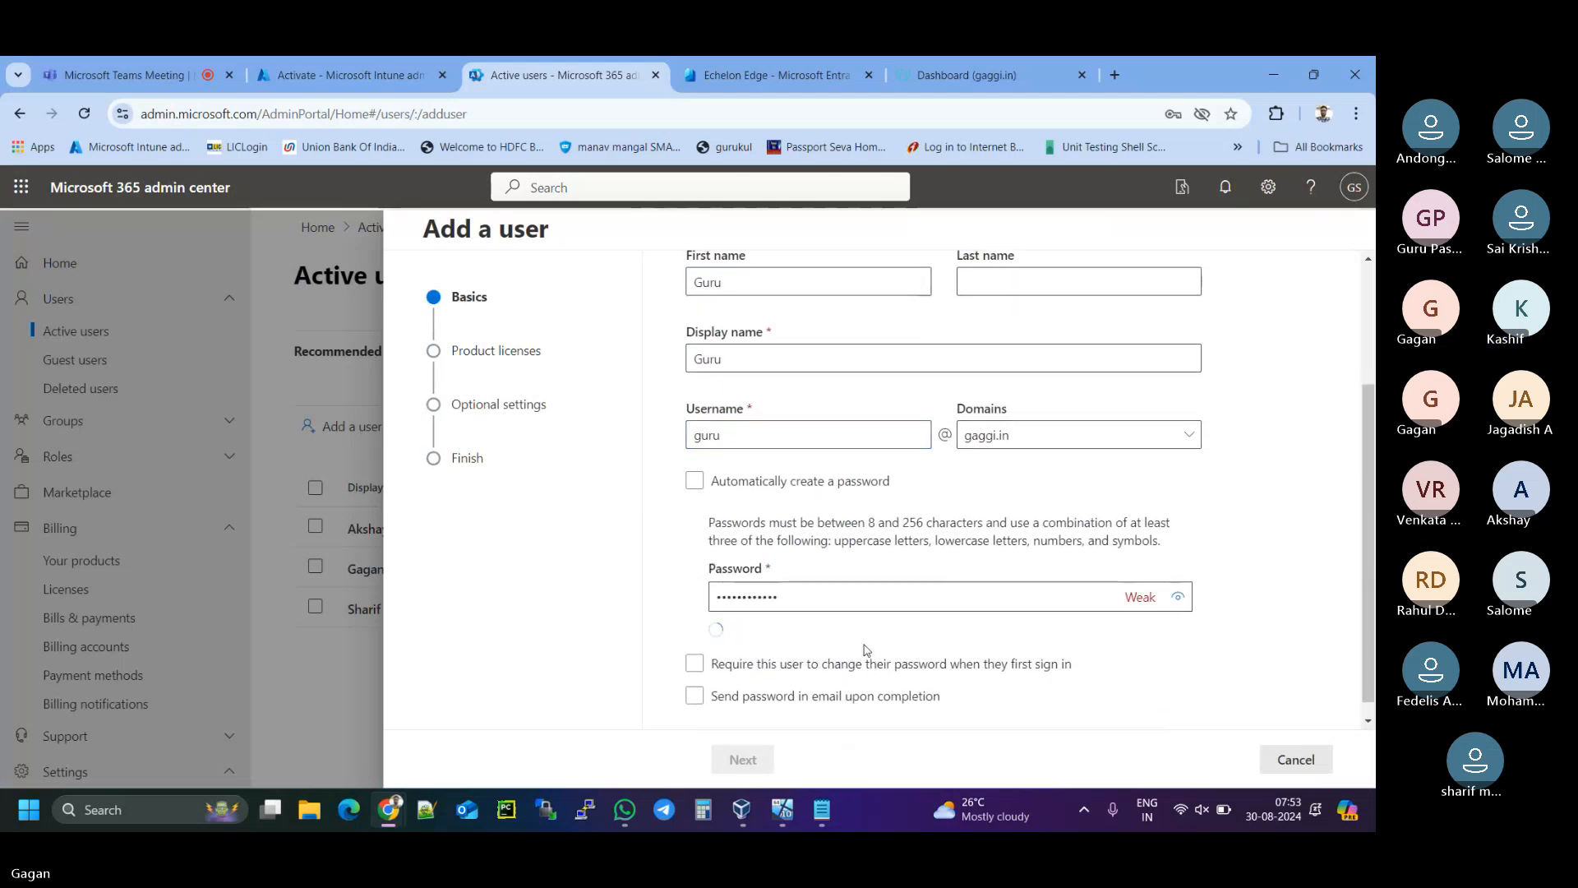
left_click(874, 651)
- Reach the licence assignment page and set the location to United Arab Emirates
left_click(743, 759)
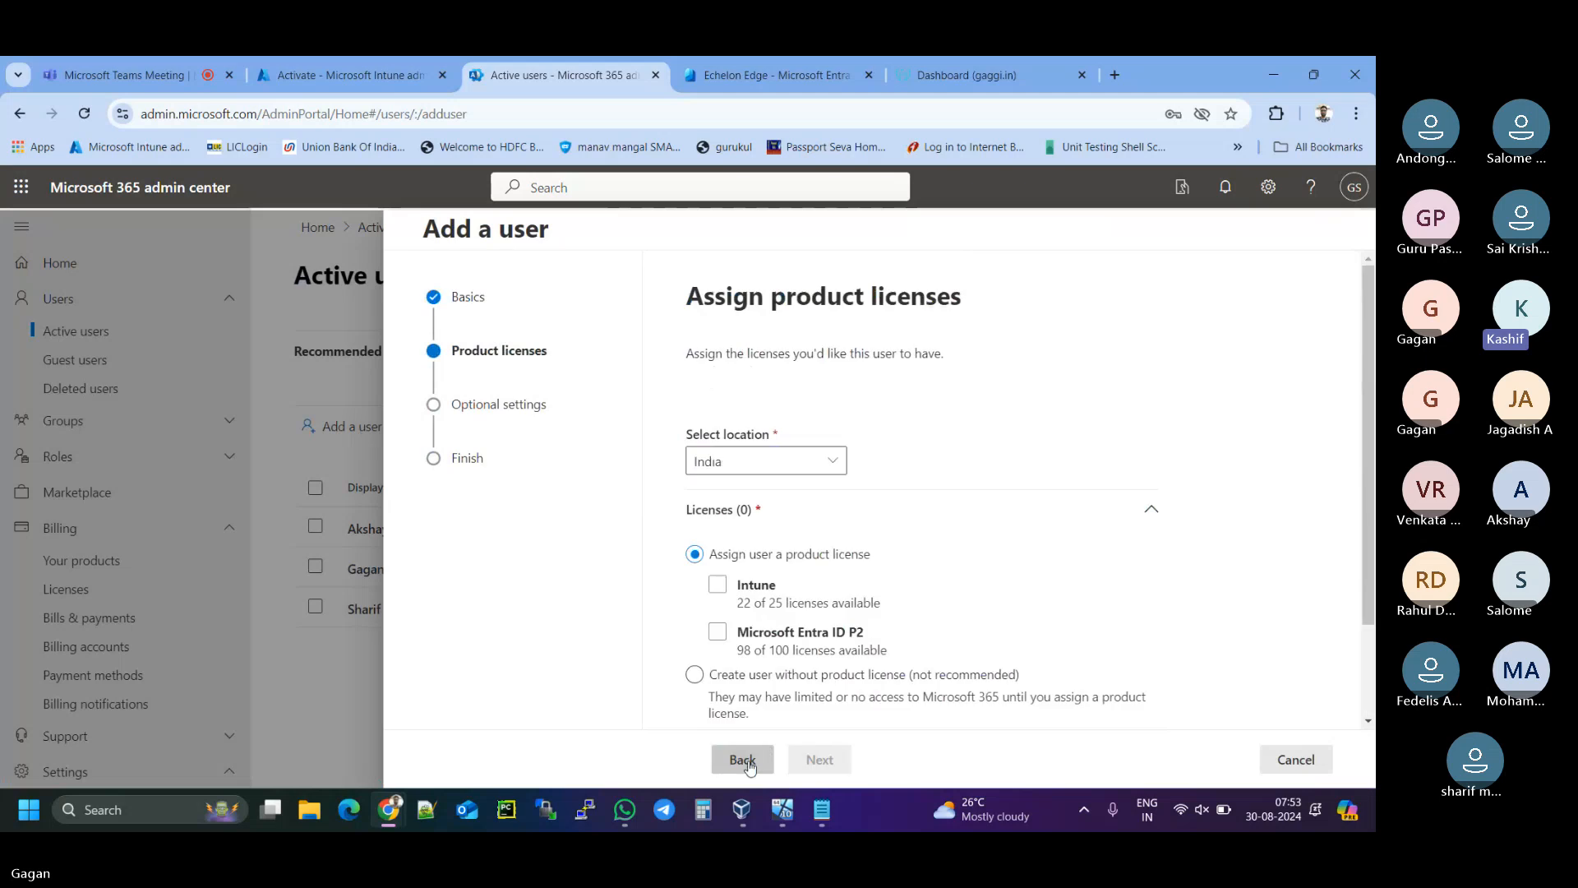
scroll(836, 486, "down", 2)
scroll(836, 485, "down", 1)
left_click(832, 342)
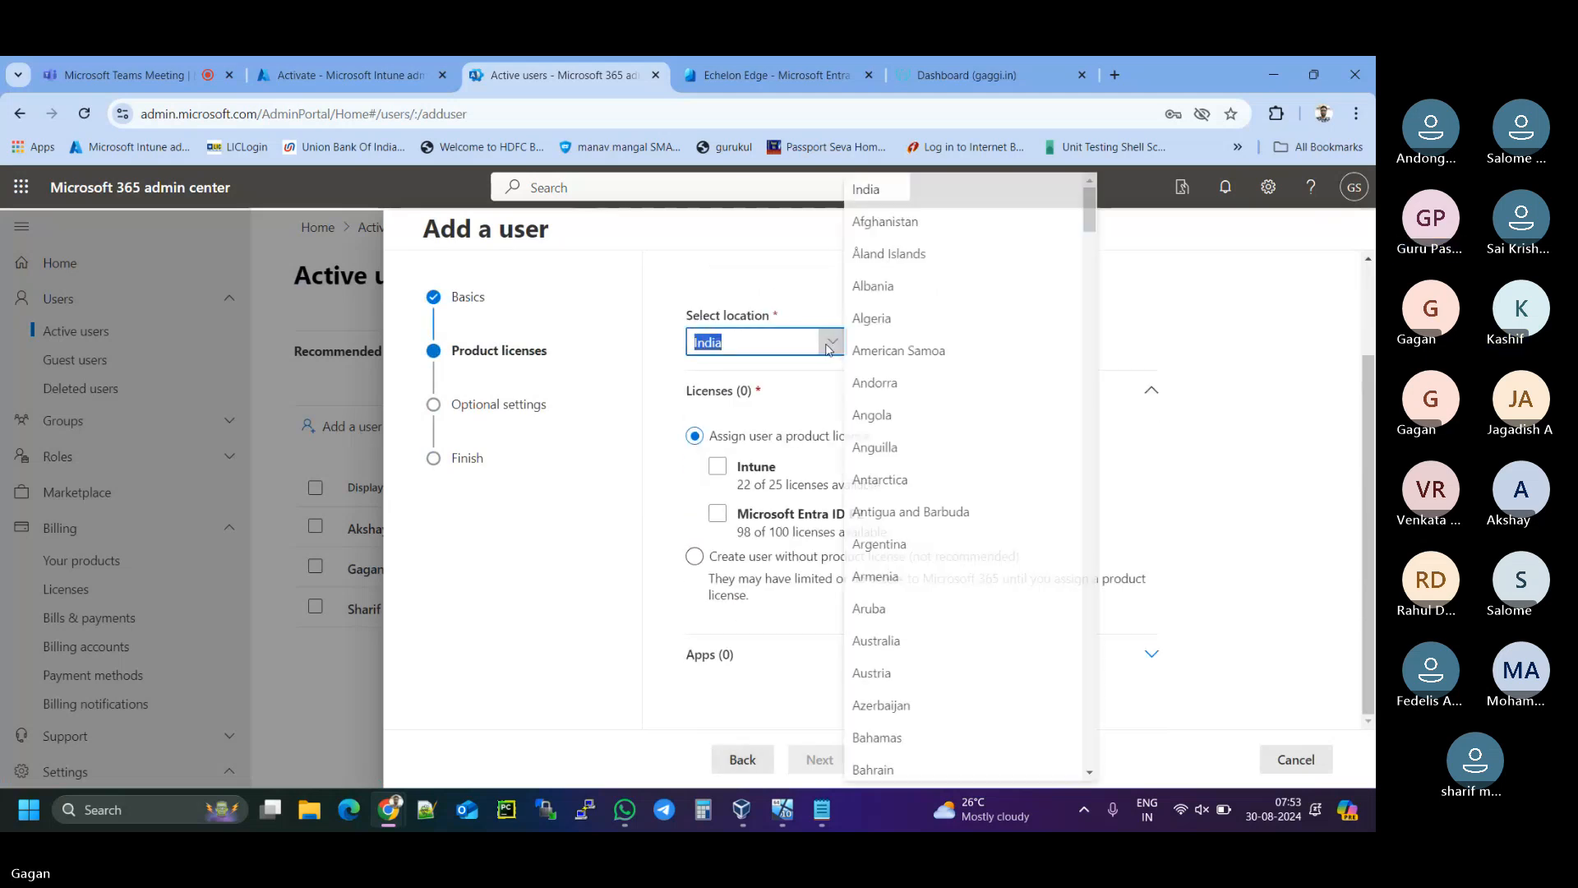
left_click_drag(1097, 233, 1107, 754)
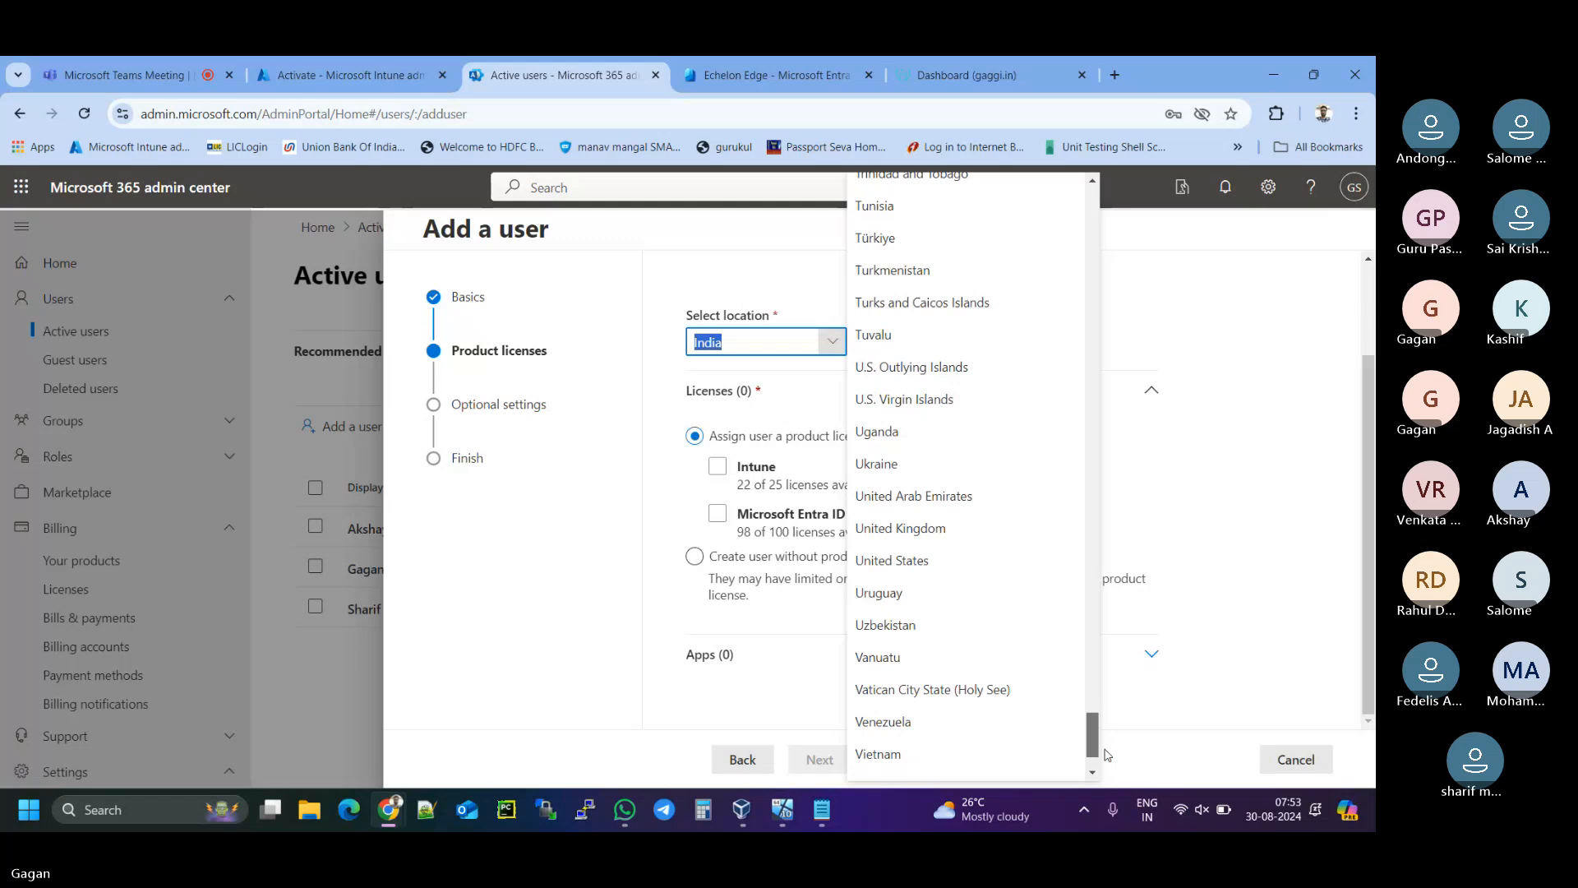
left_click(945, 496)
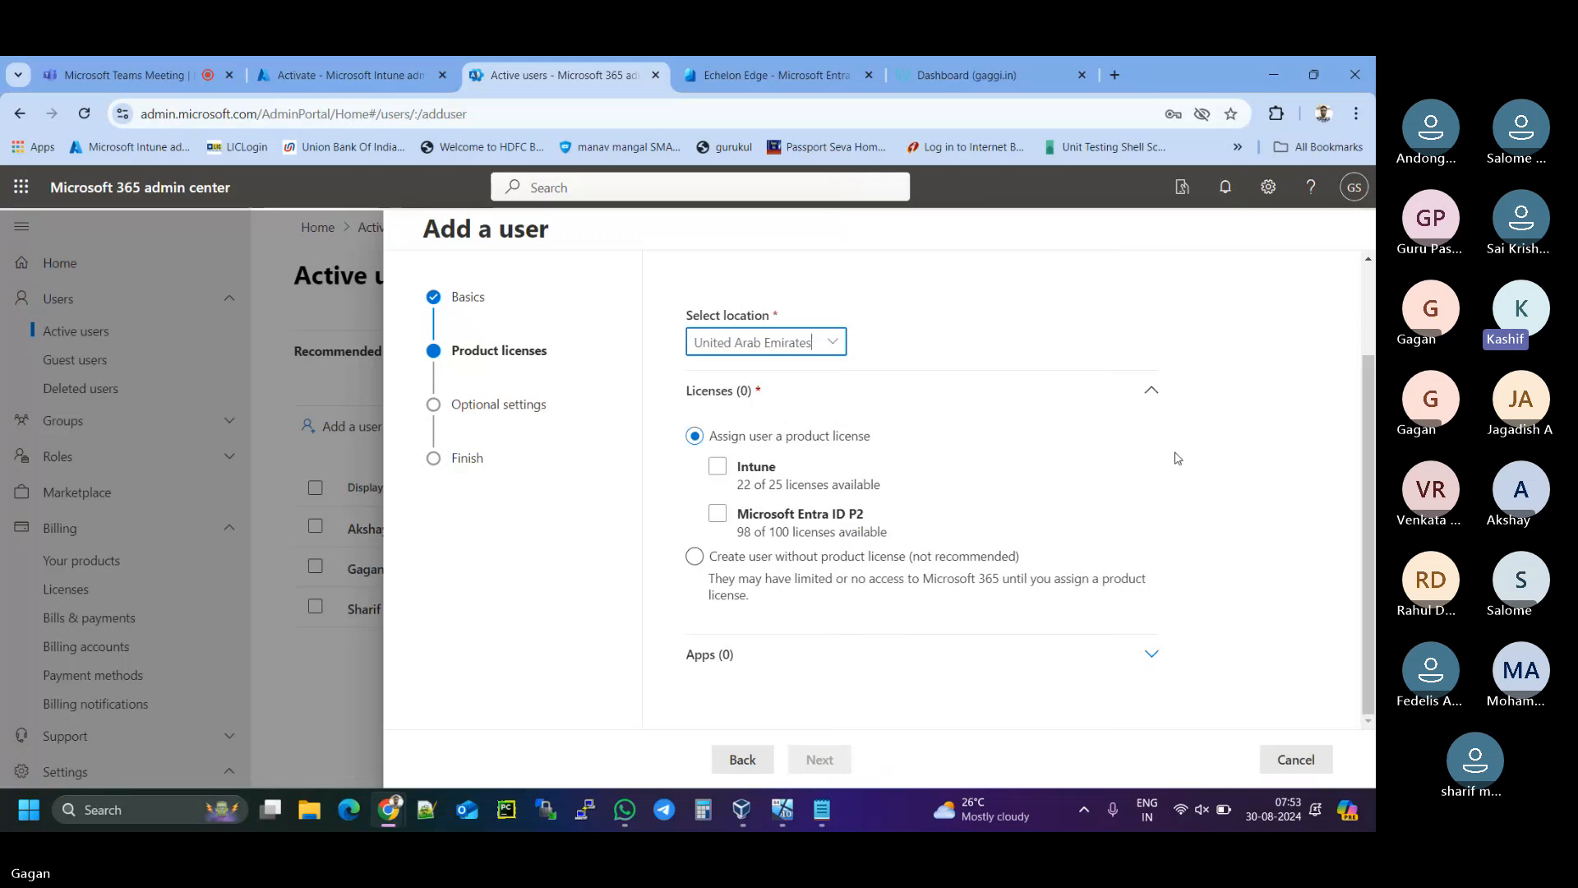
- Change the location to Saudi Arabia by searching 'Sau' in the country list
left_click(832, 341)
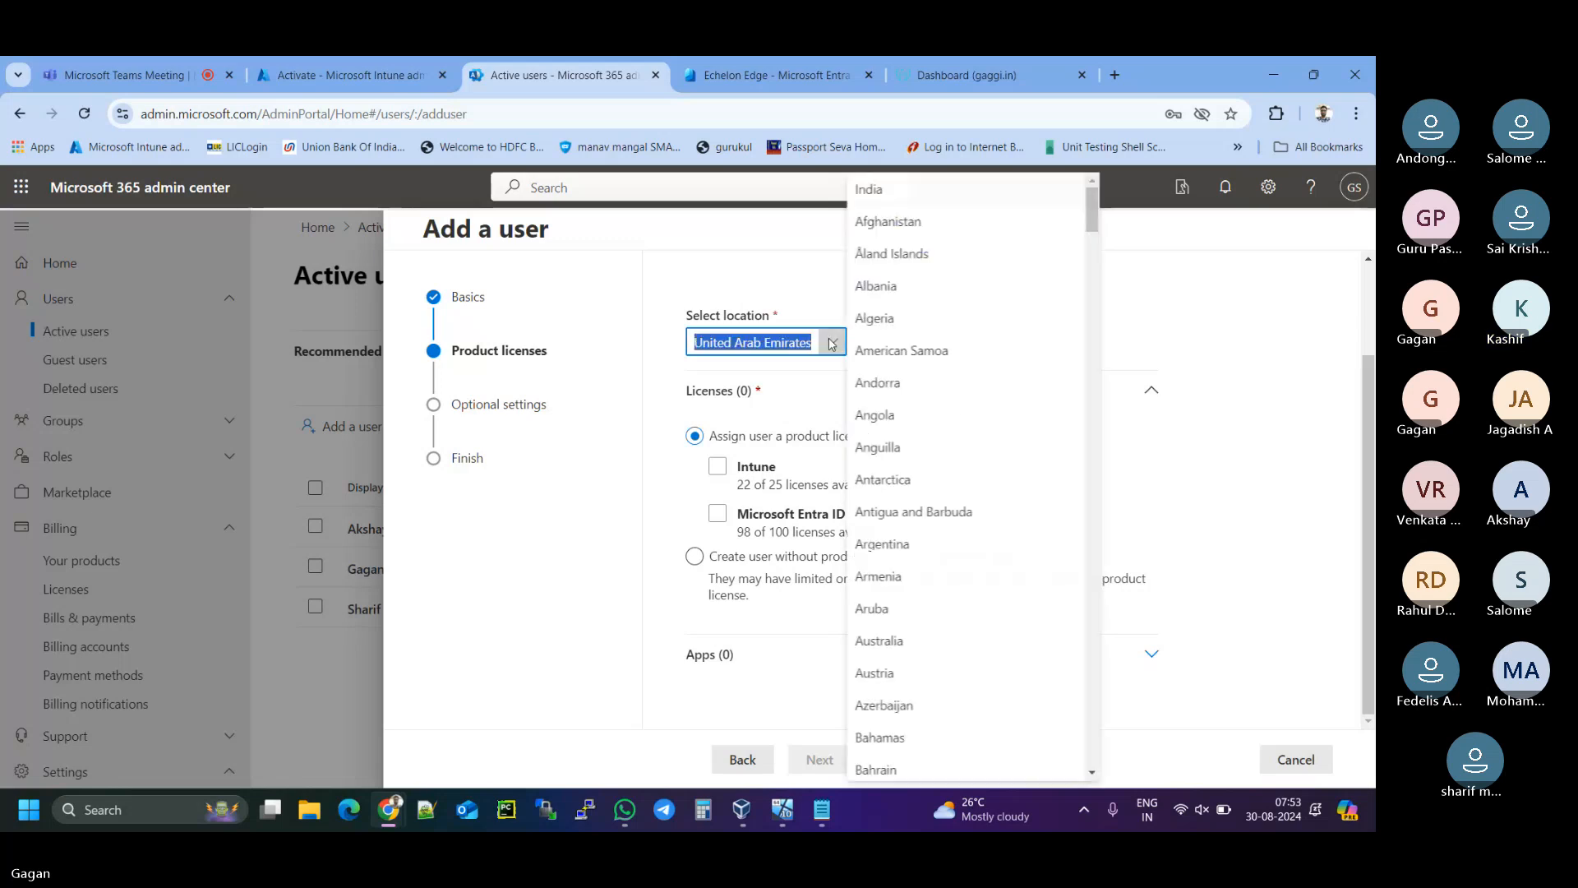
left_click_drag(1092, 210, 1114, 648)
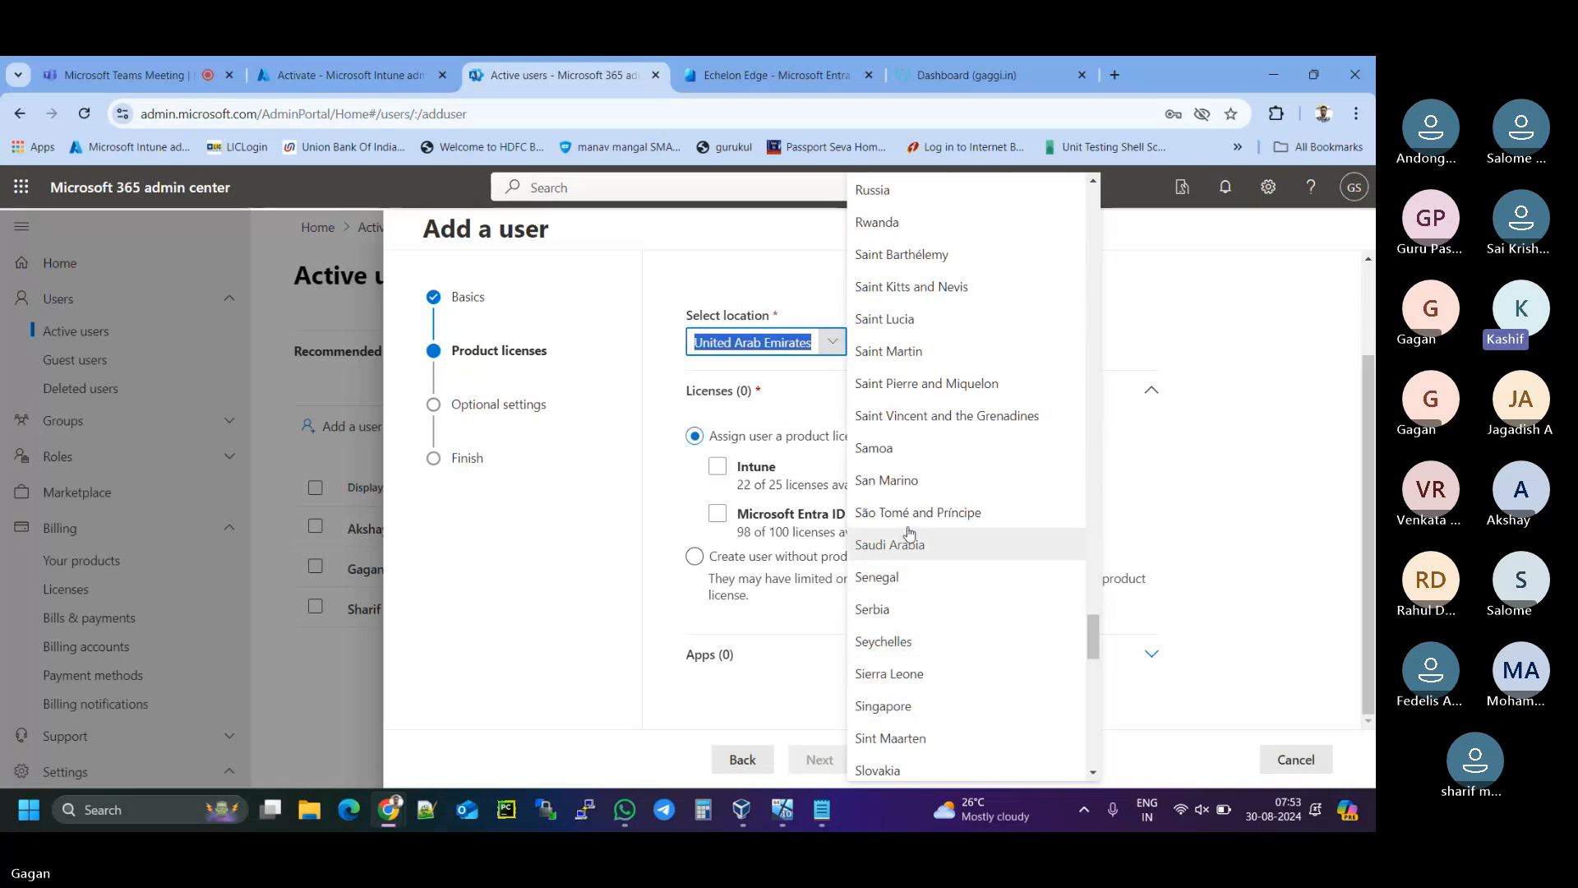
scroll(915, 598, "down", 1)
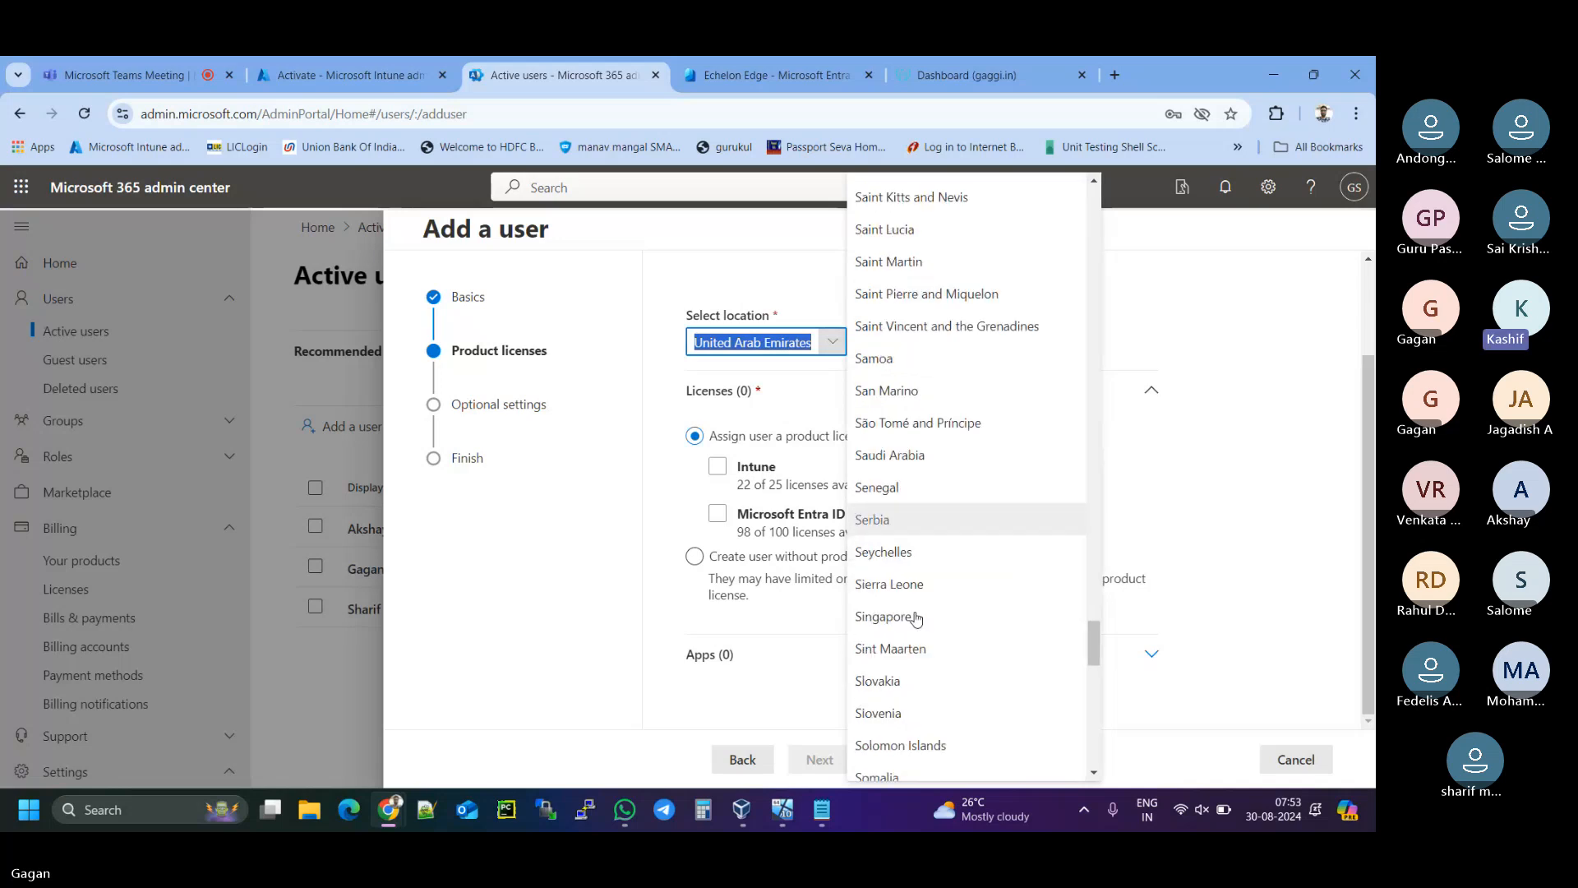
scroll(916, 618, "down", 2)
scroll(916, 618, "down", 1)
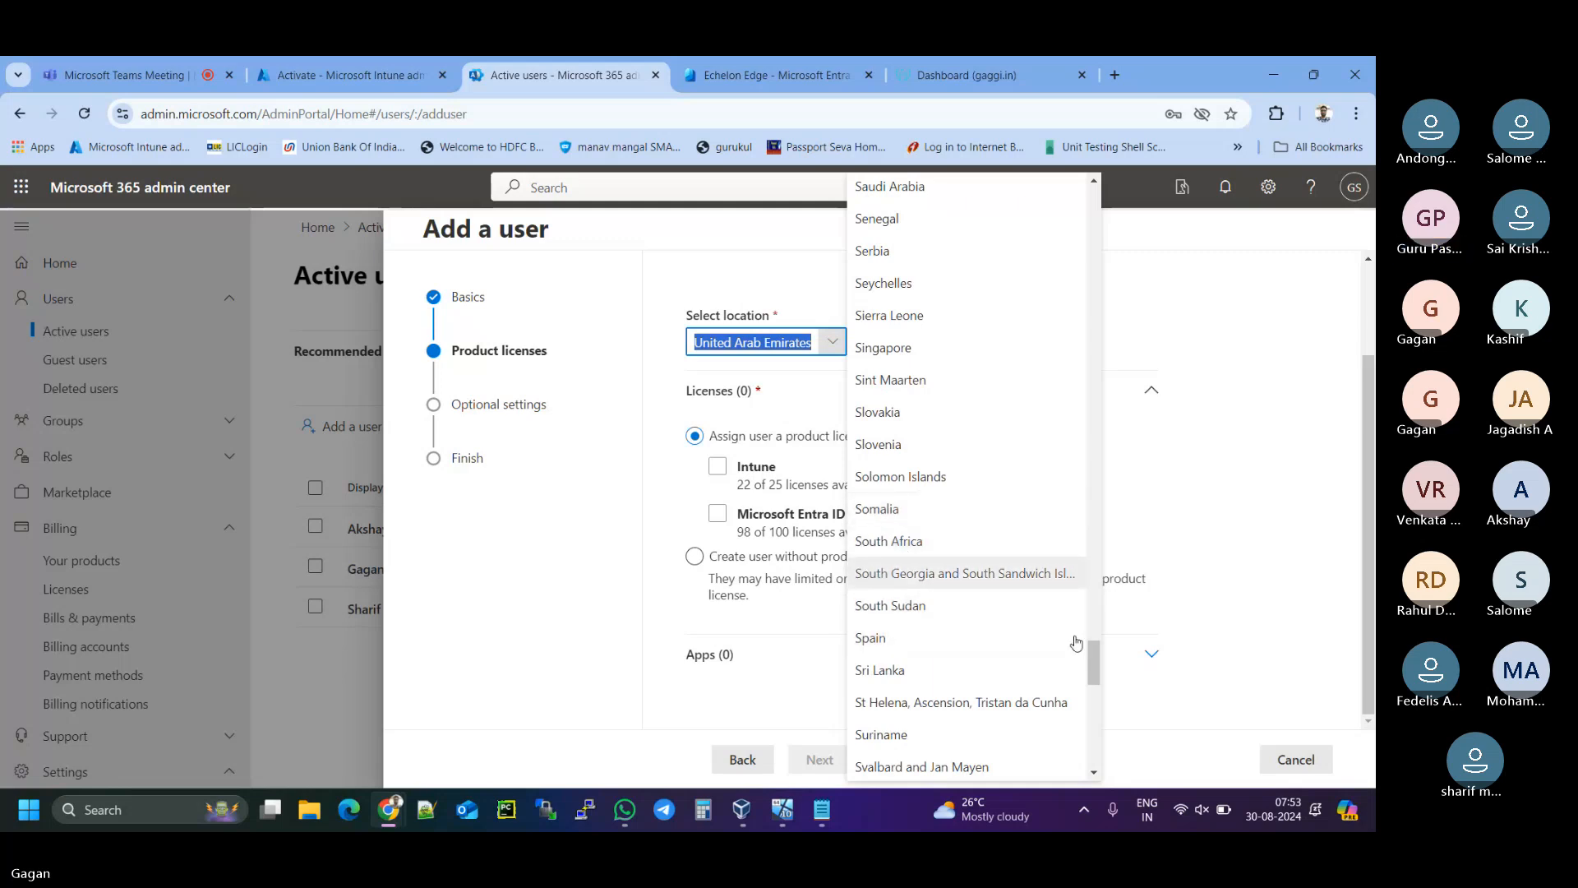
left_click_drag(1091, 657, 1087, 456)
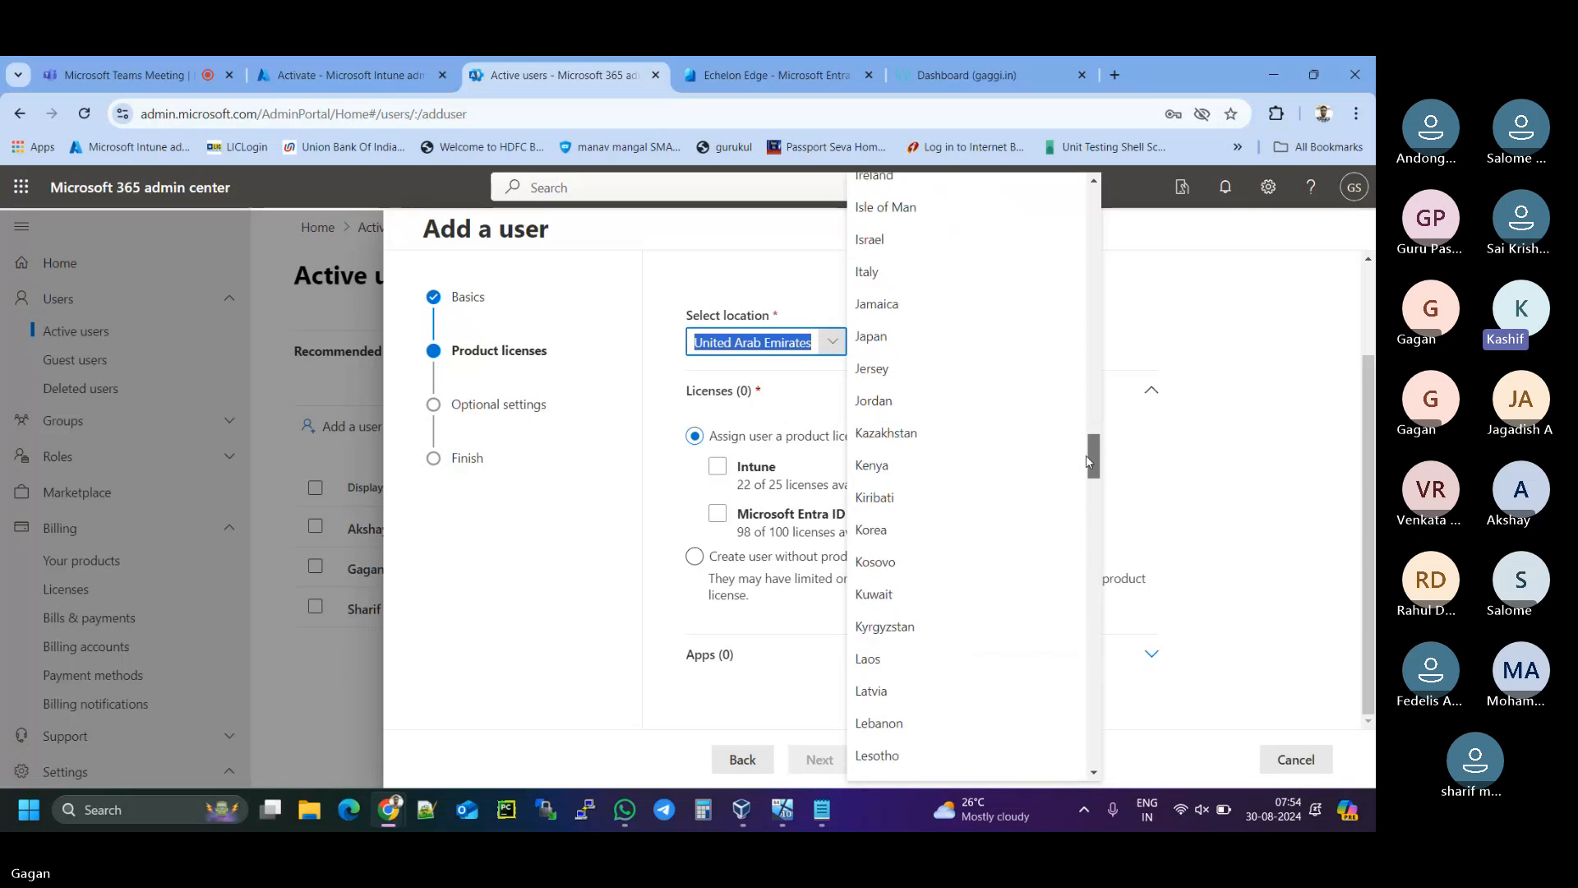
type("Sou")
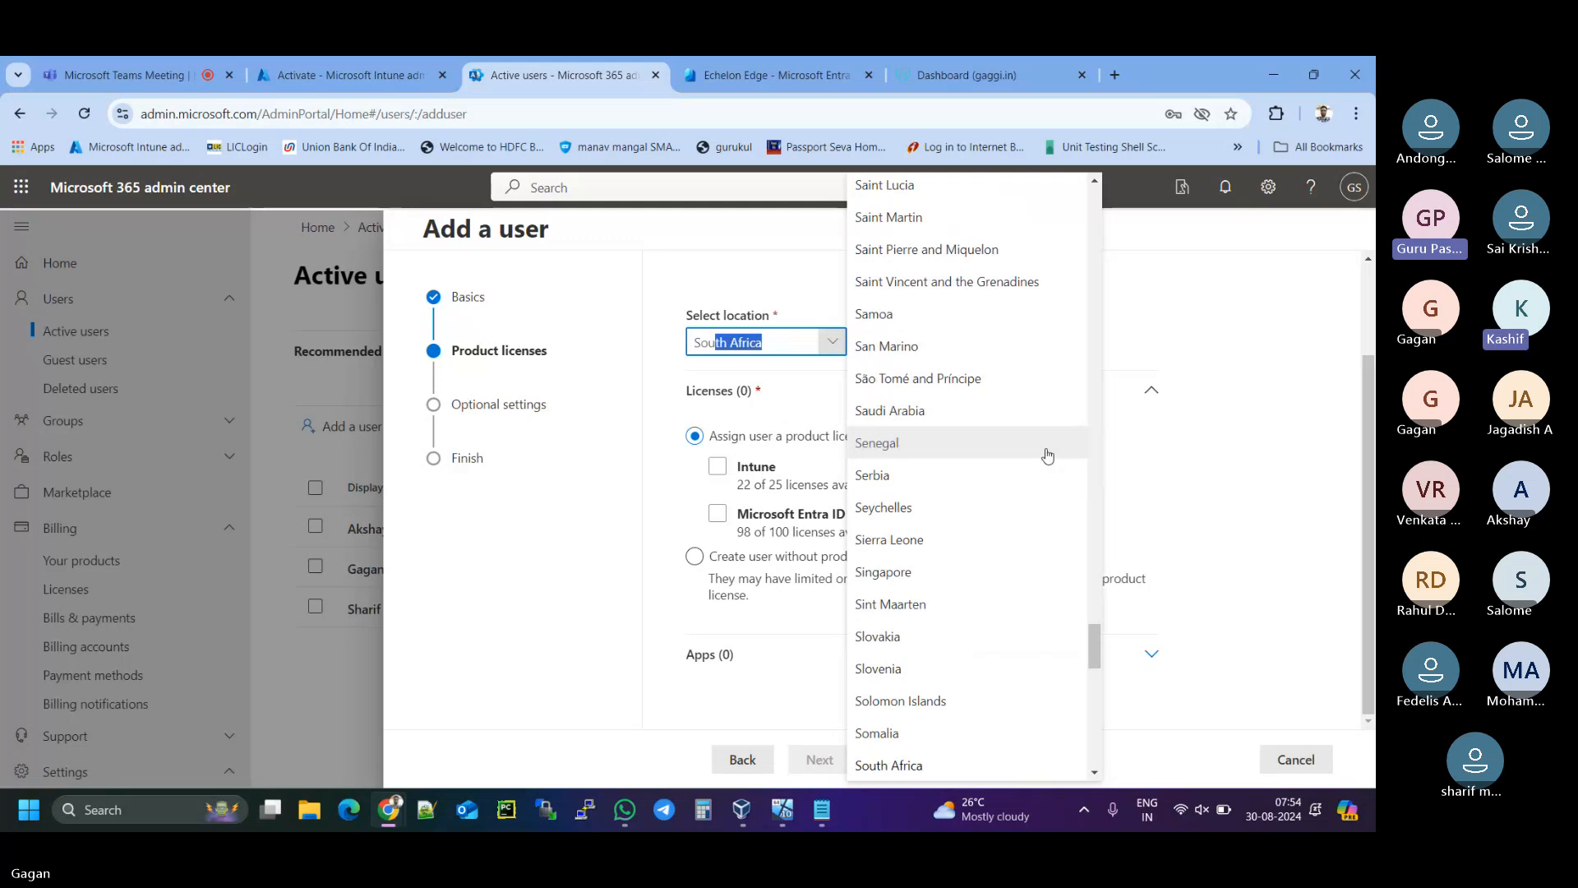
key("BackSpace")
key("BackSpace")
key("BackSpace")
type("audi")
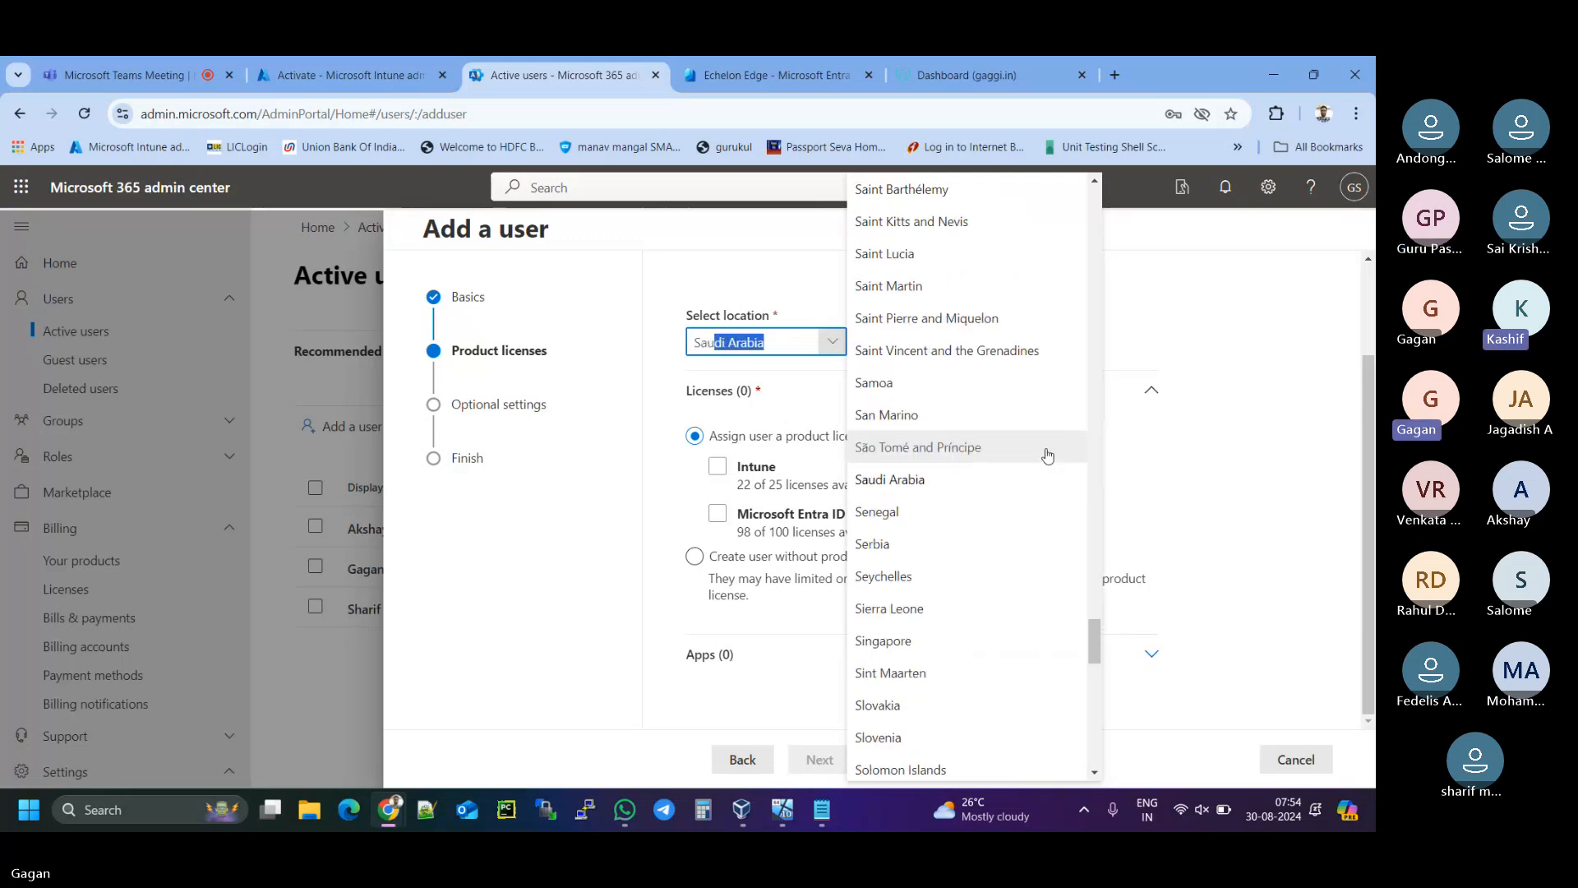
left_click(794, 342)
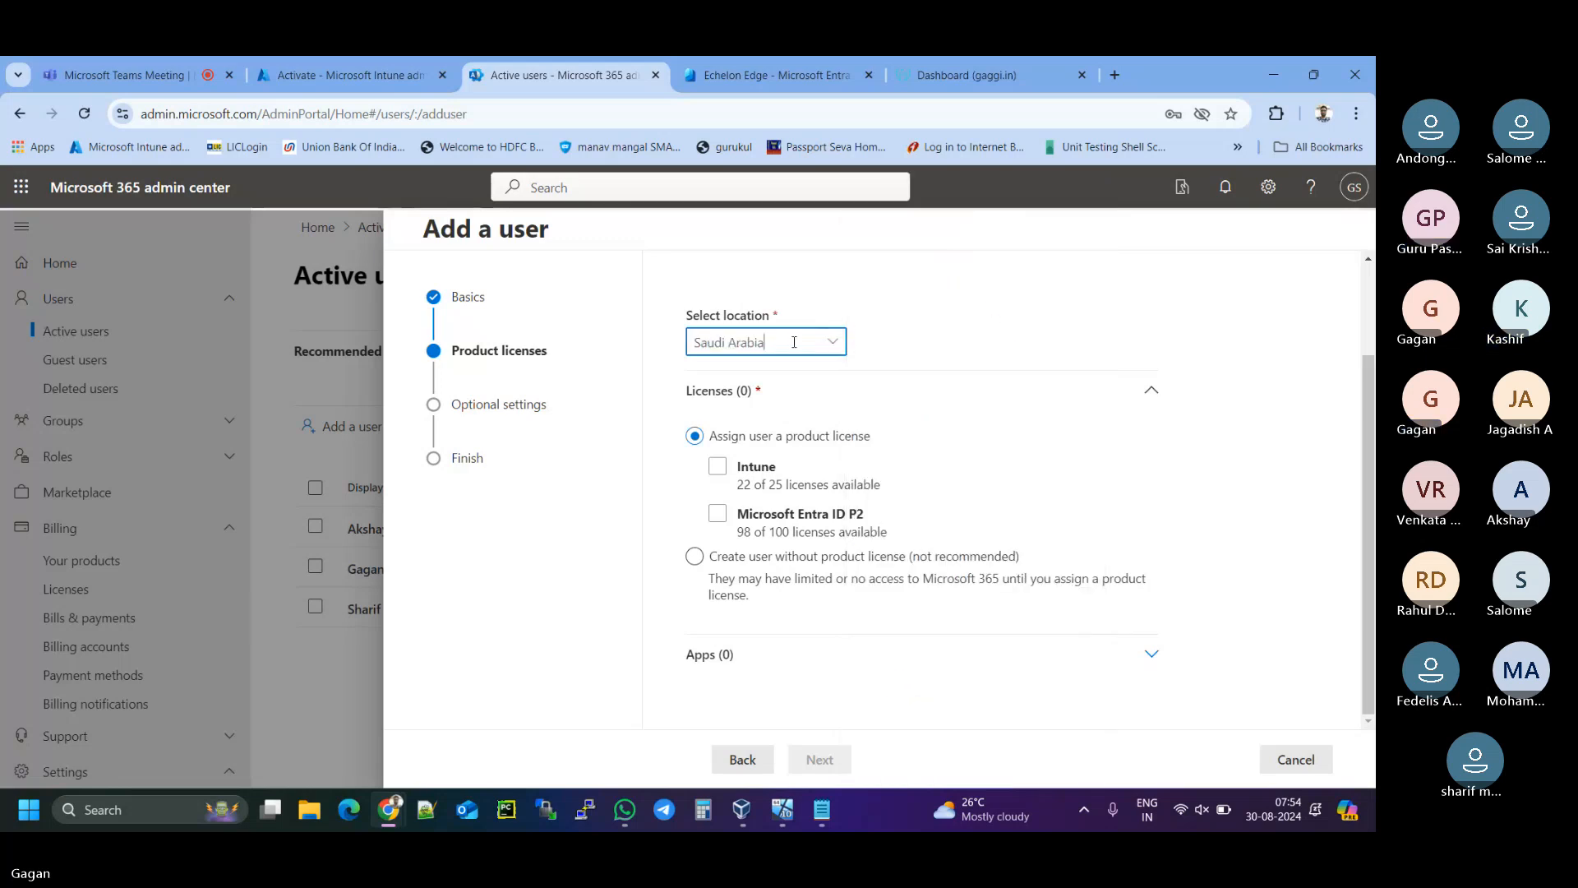
- Assign the Intune and Microsoft Entra ID P2 licences to the new user
left_click(1257, 485)
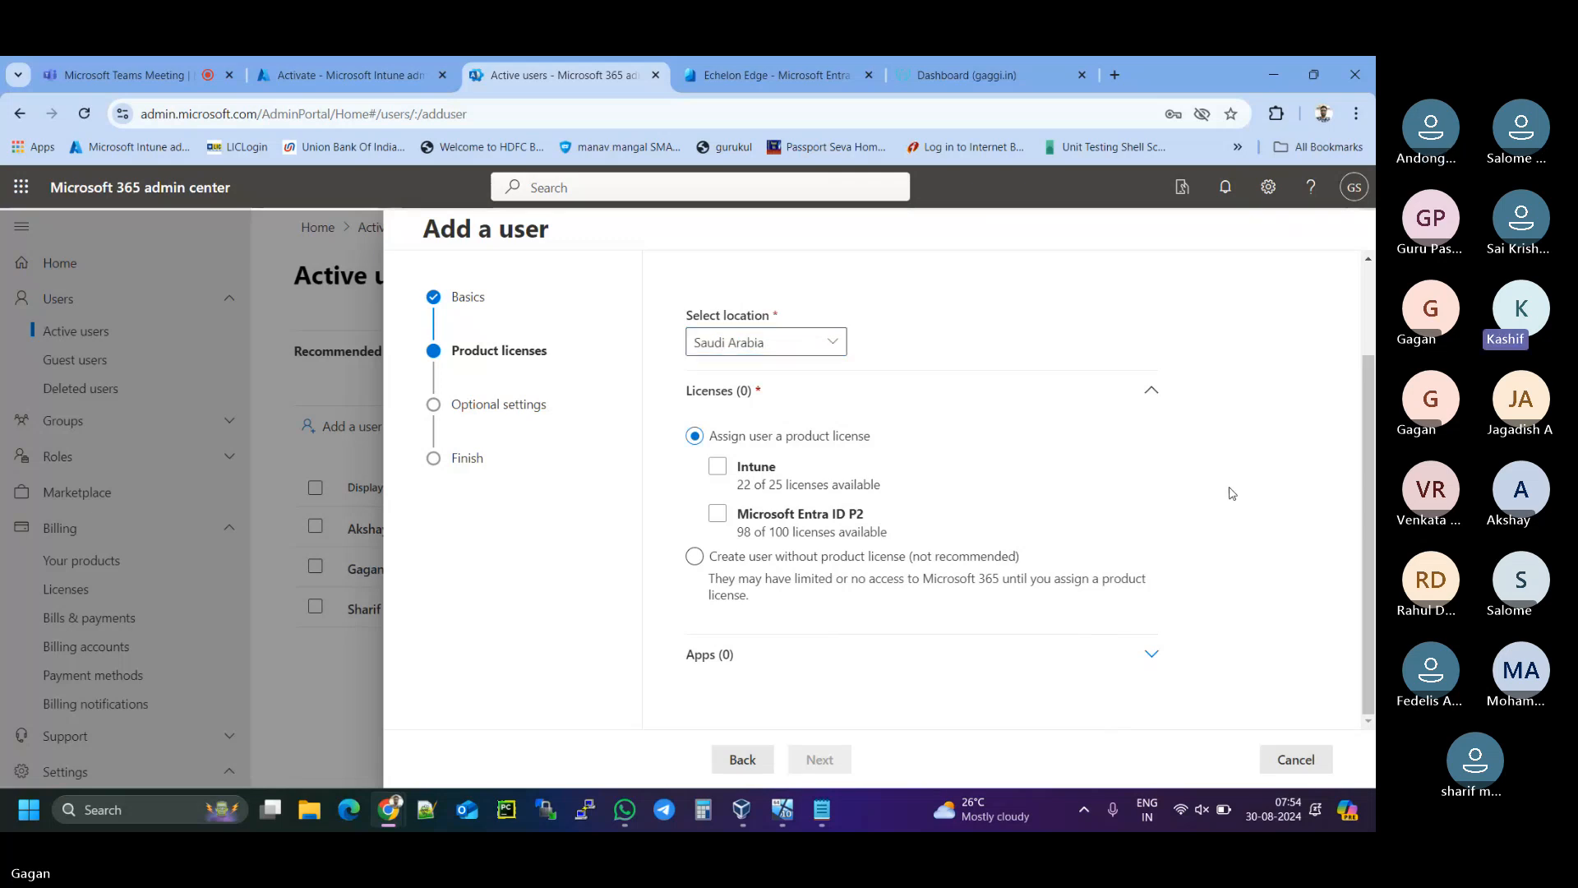
left_click(717, 467)
left_click(717, 515)
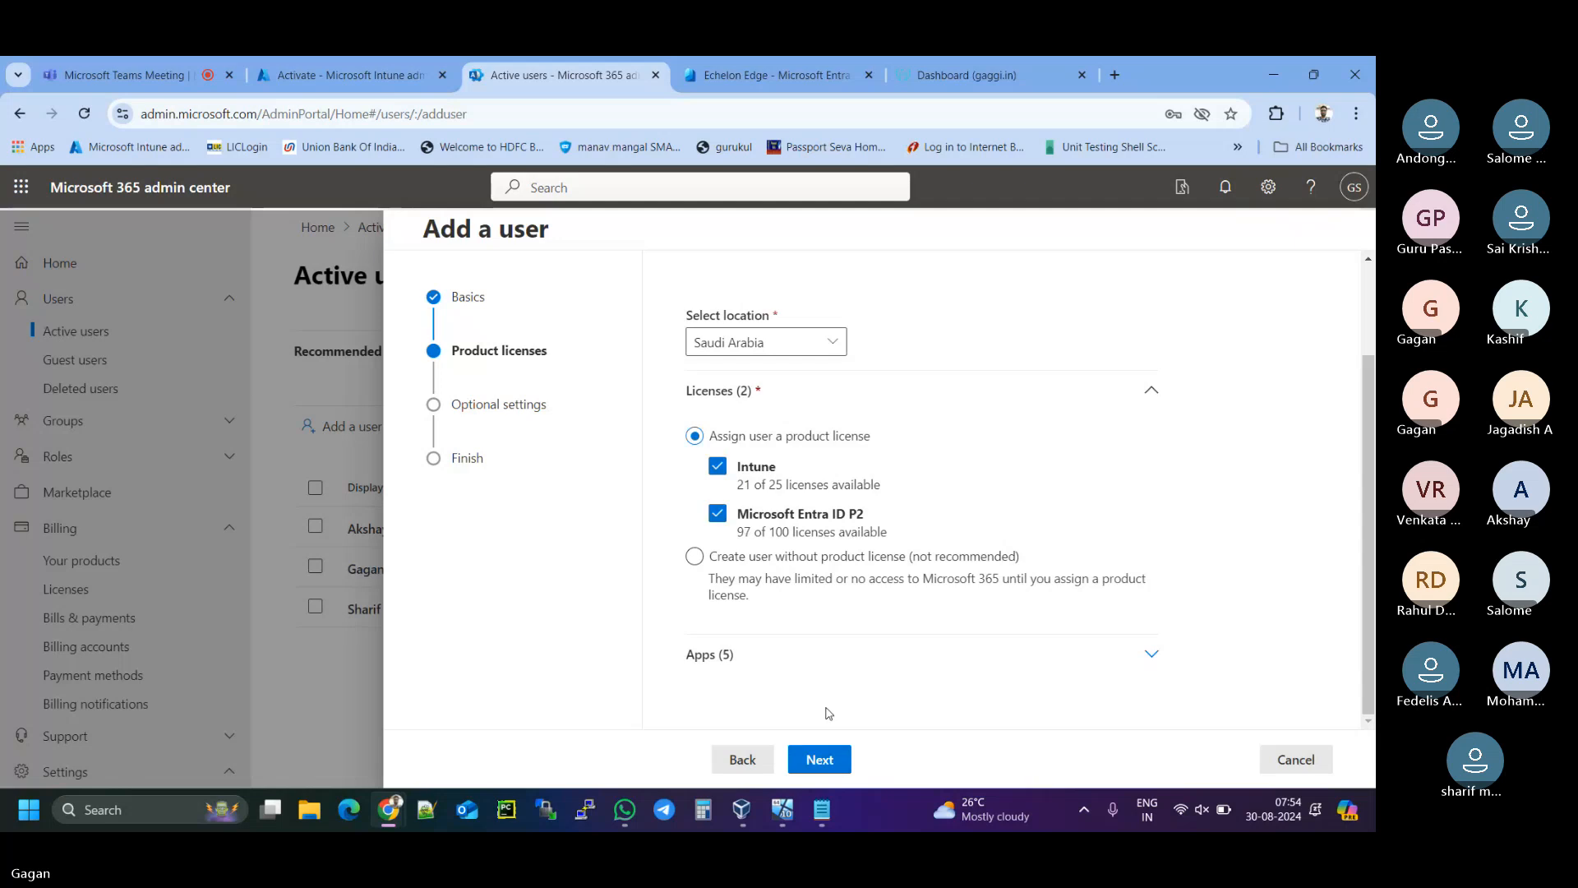
- Skip optional settings, finish adding the user, and begin another new user
left_click(819, 756)
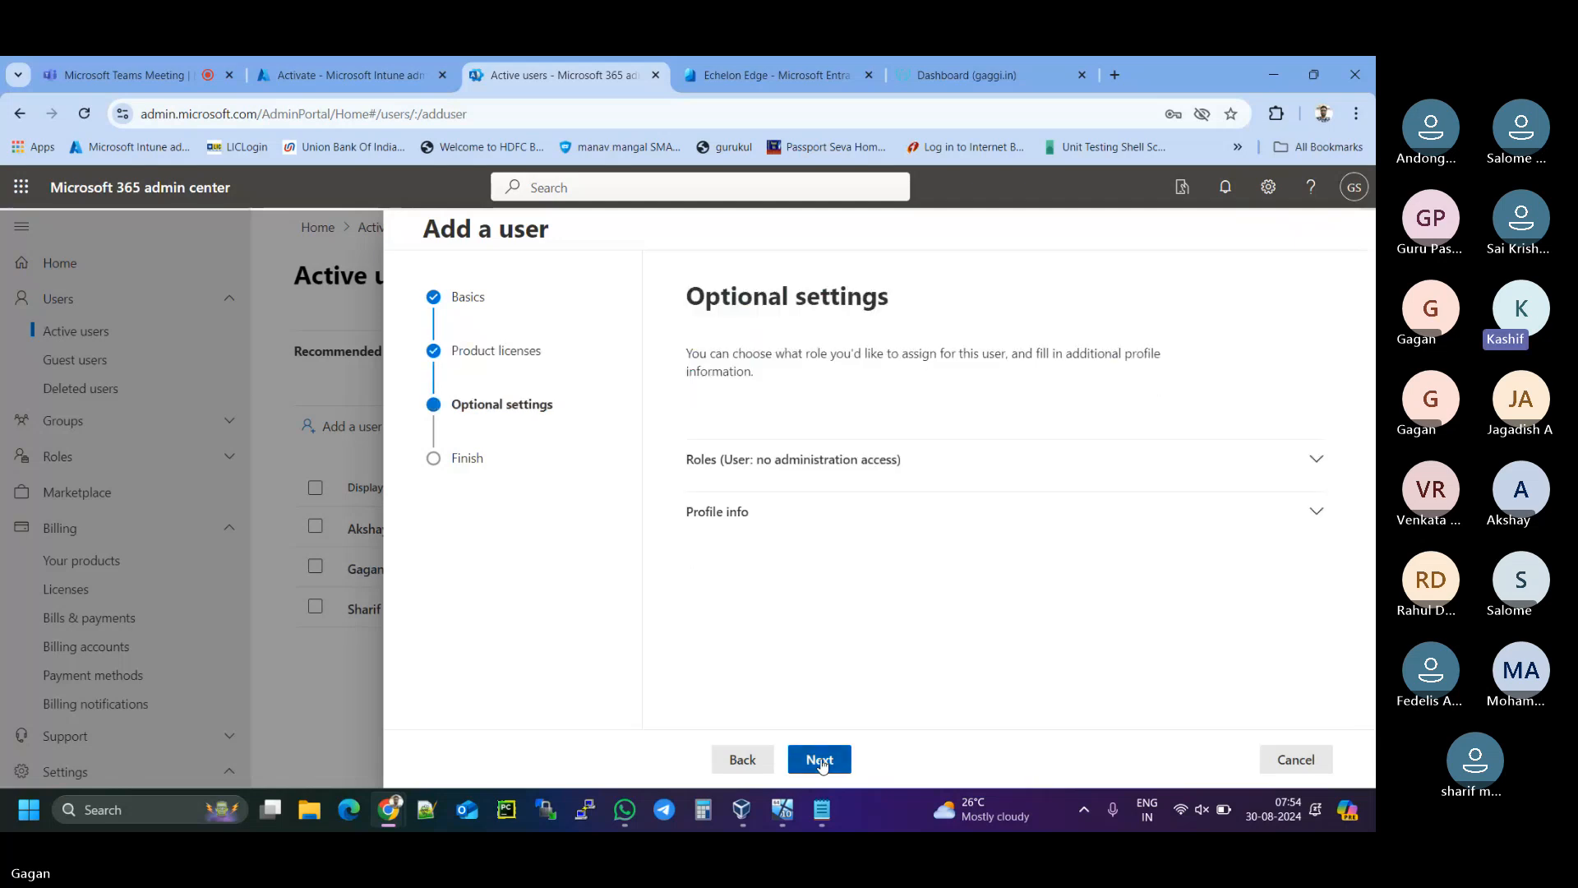
left_click(822, 760)
left_click(822, 761)
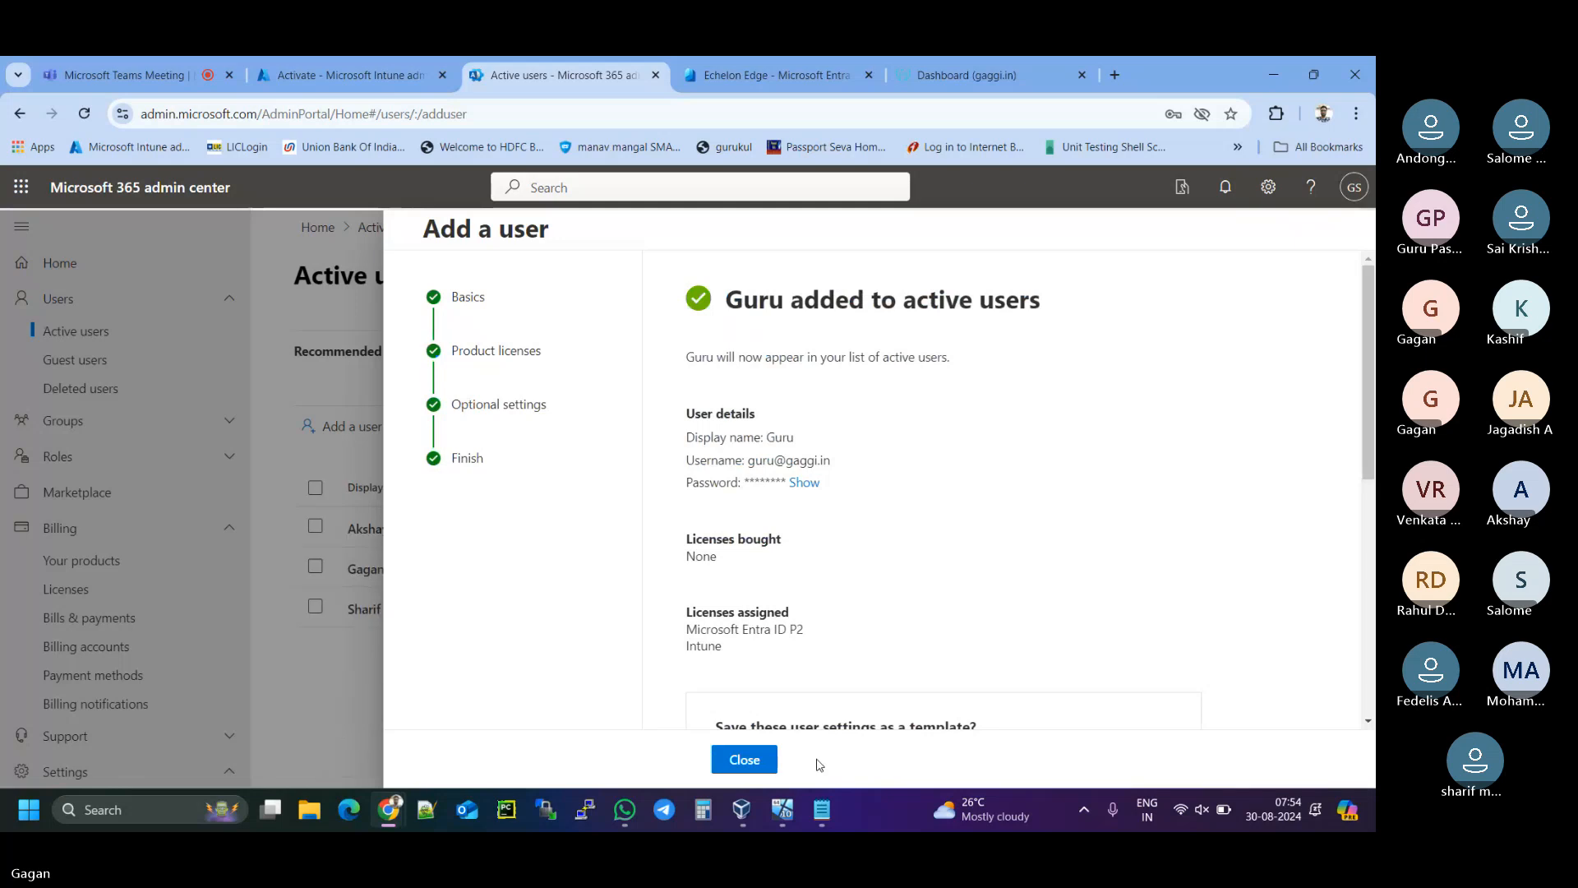
left_click(758, 763)
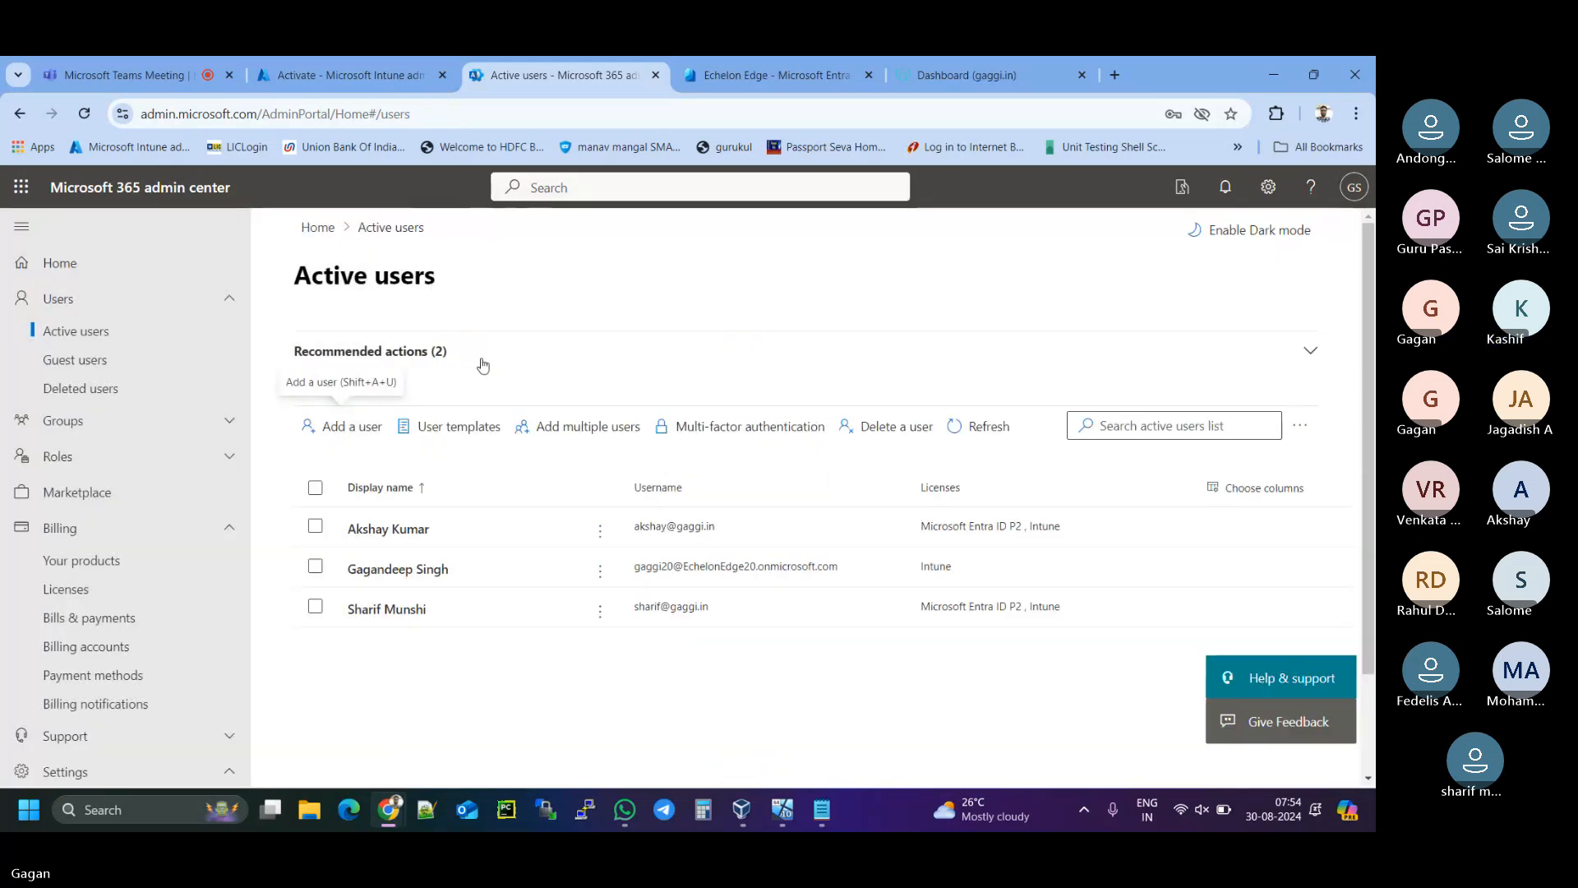
left_click(345, 426)
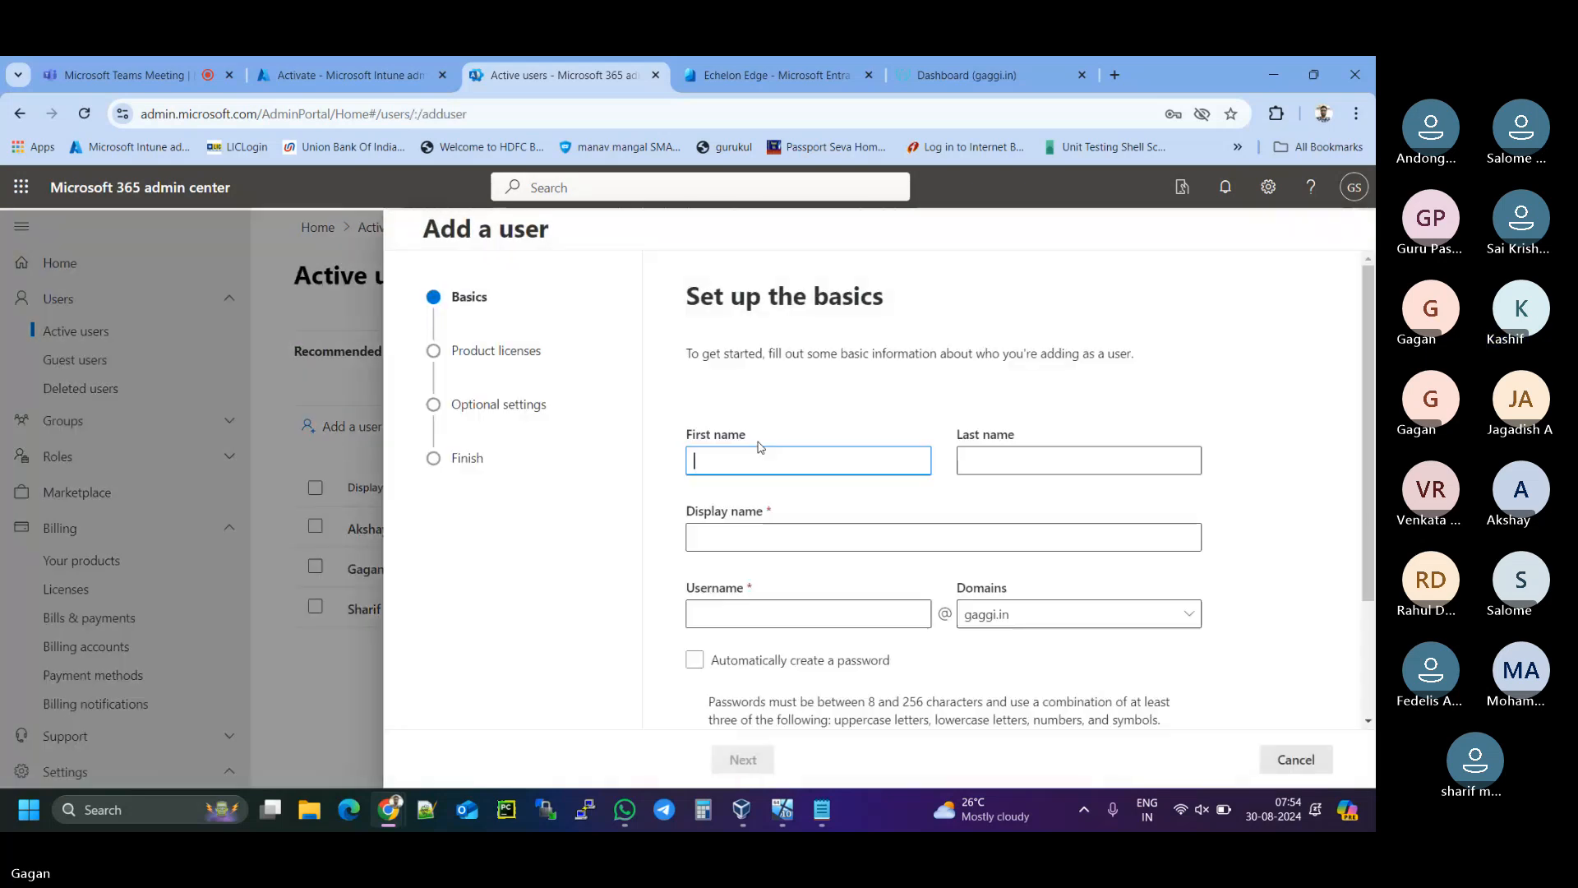
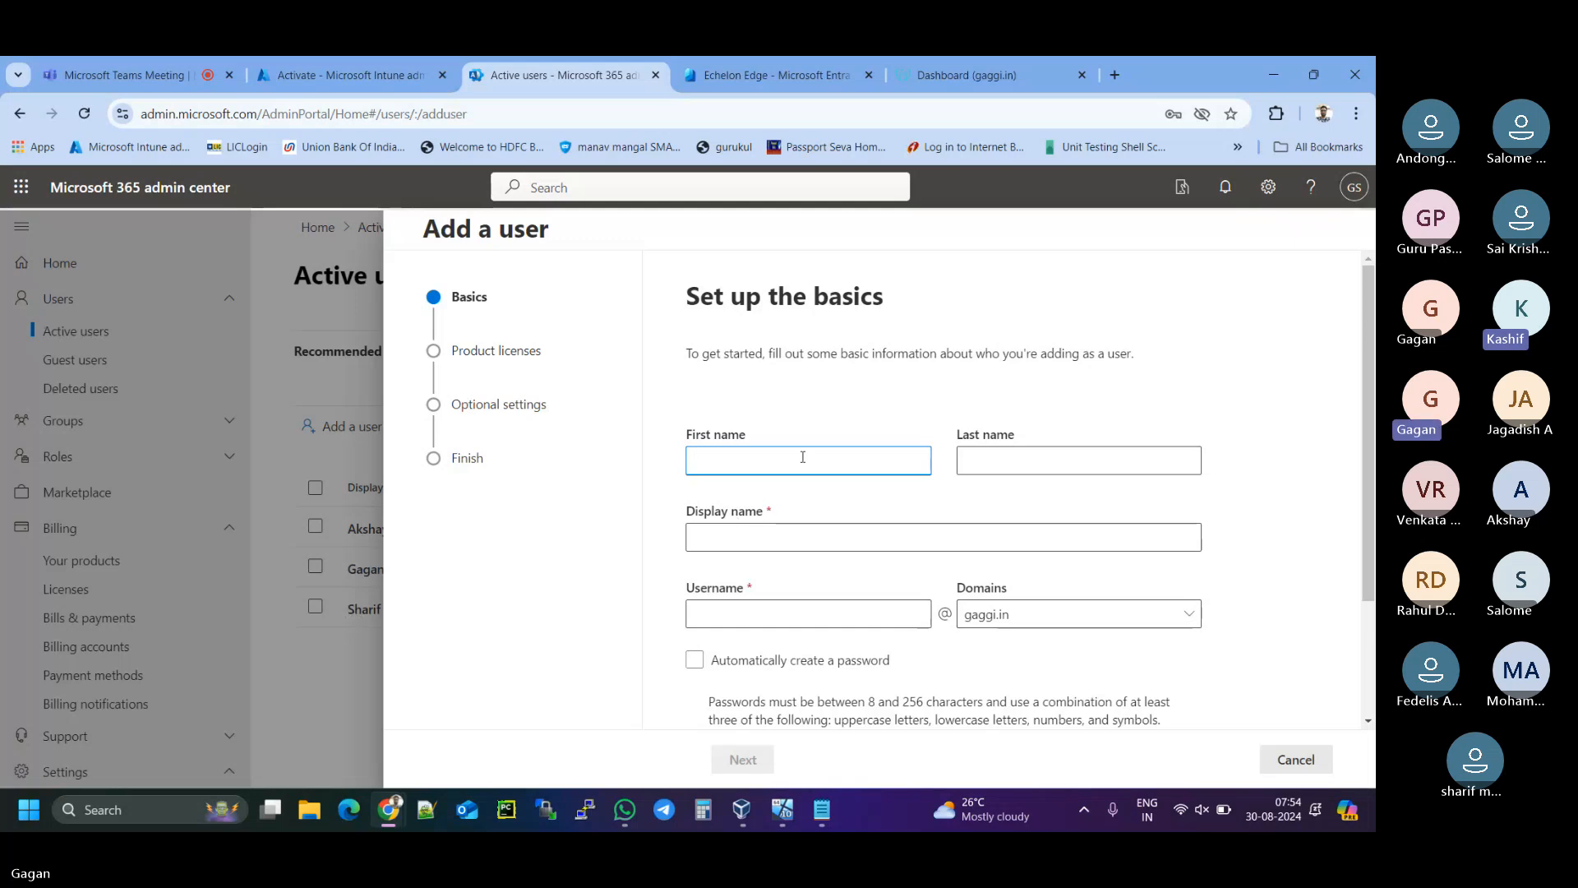
- Enter the new user's first and last name, correcting a typo, and fill the display name
type("Sahrif")
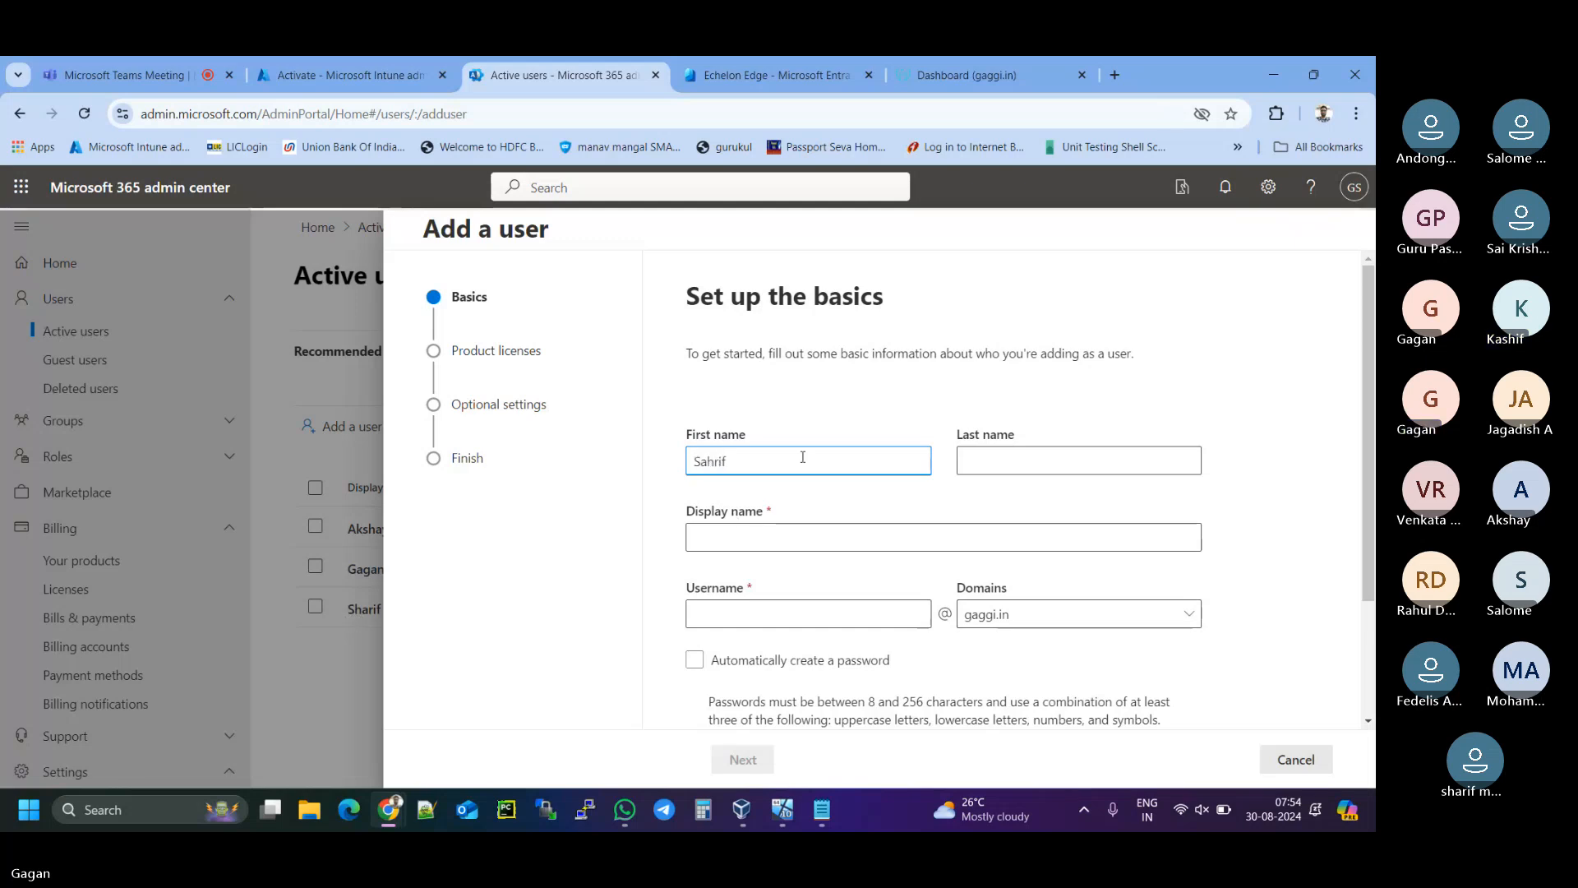
key("BackSpace")
key("BackSpace")
key("BackSpace")
key("BackSpace")
key("BackSpace")
left_click(988, 456)
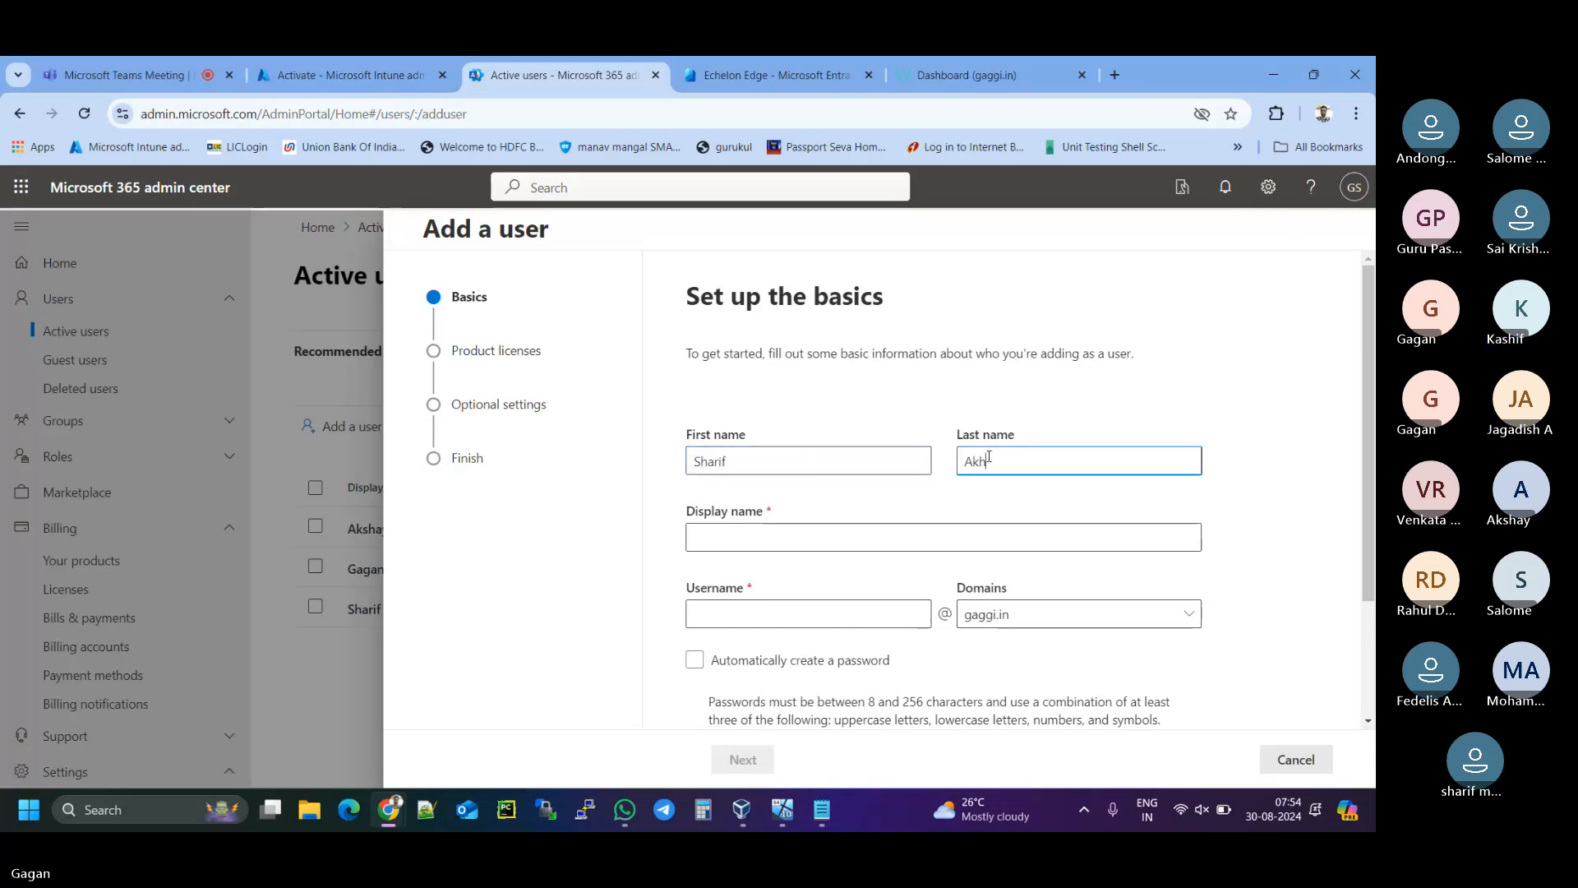
left_click(760, 540)
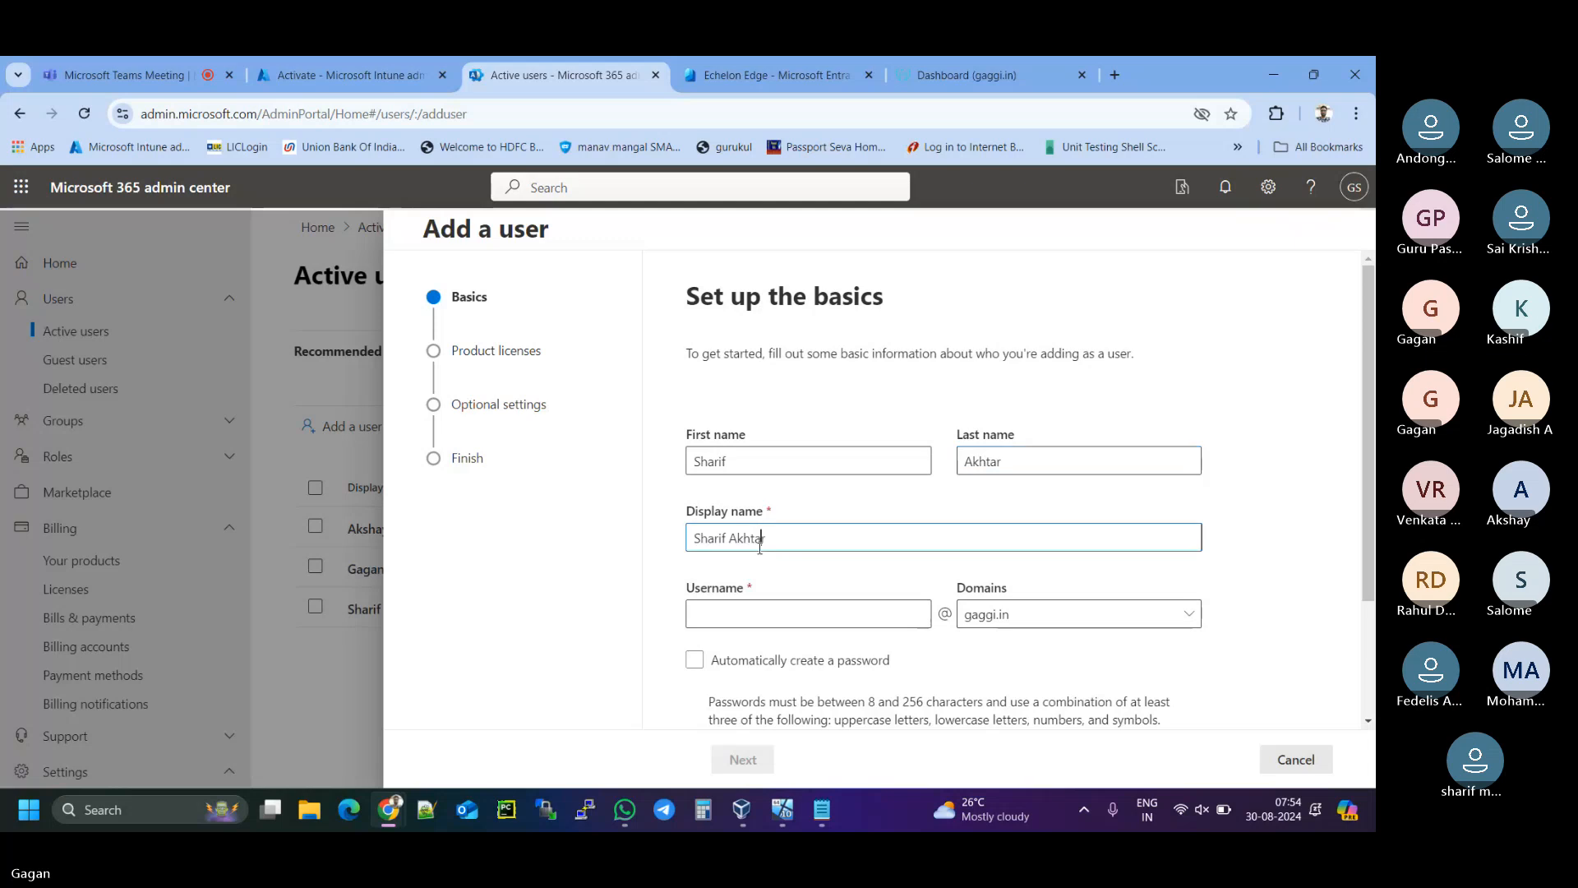
- Enter an unused username and paste the password, then continue to licence assignment
left_click(761, 613)
type("sharif")
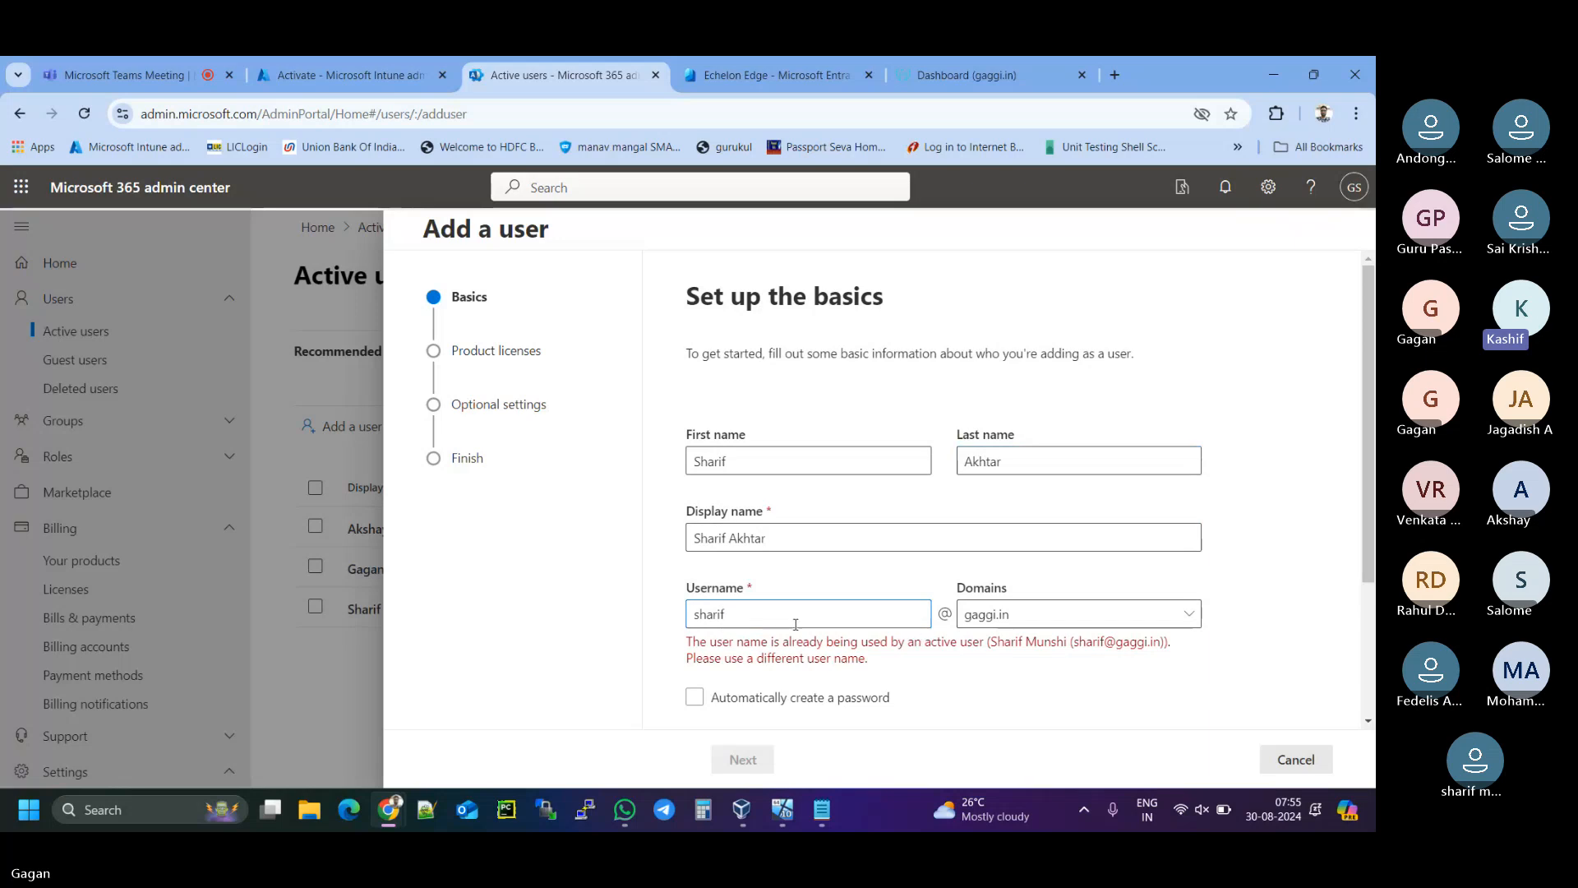
type("a")
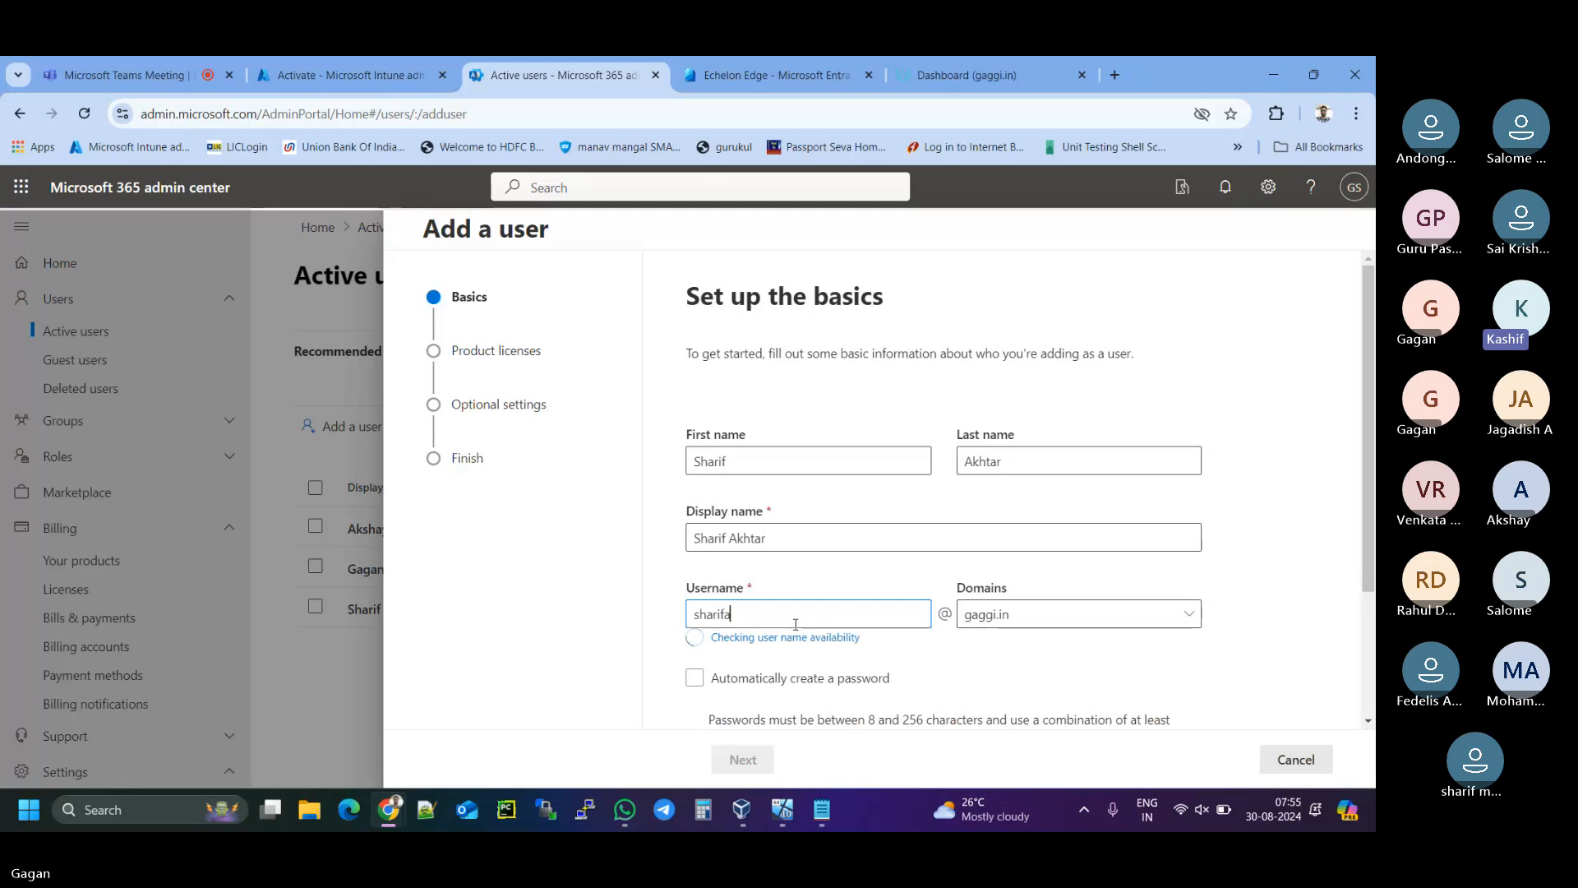
scroll(796, 624, "down", 2)
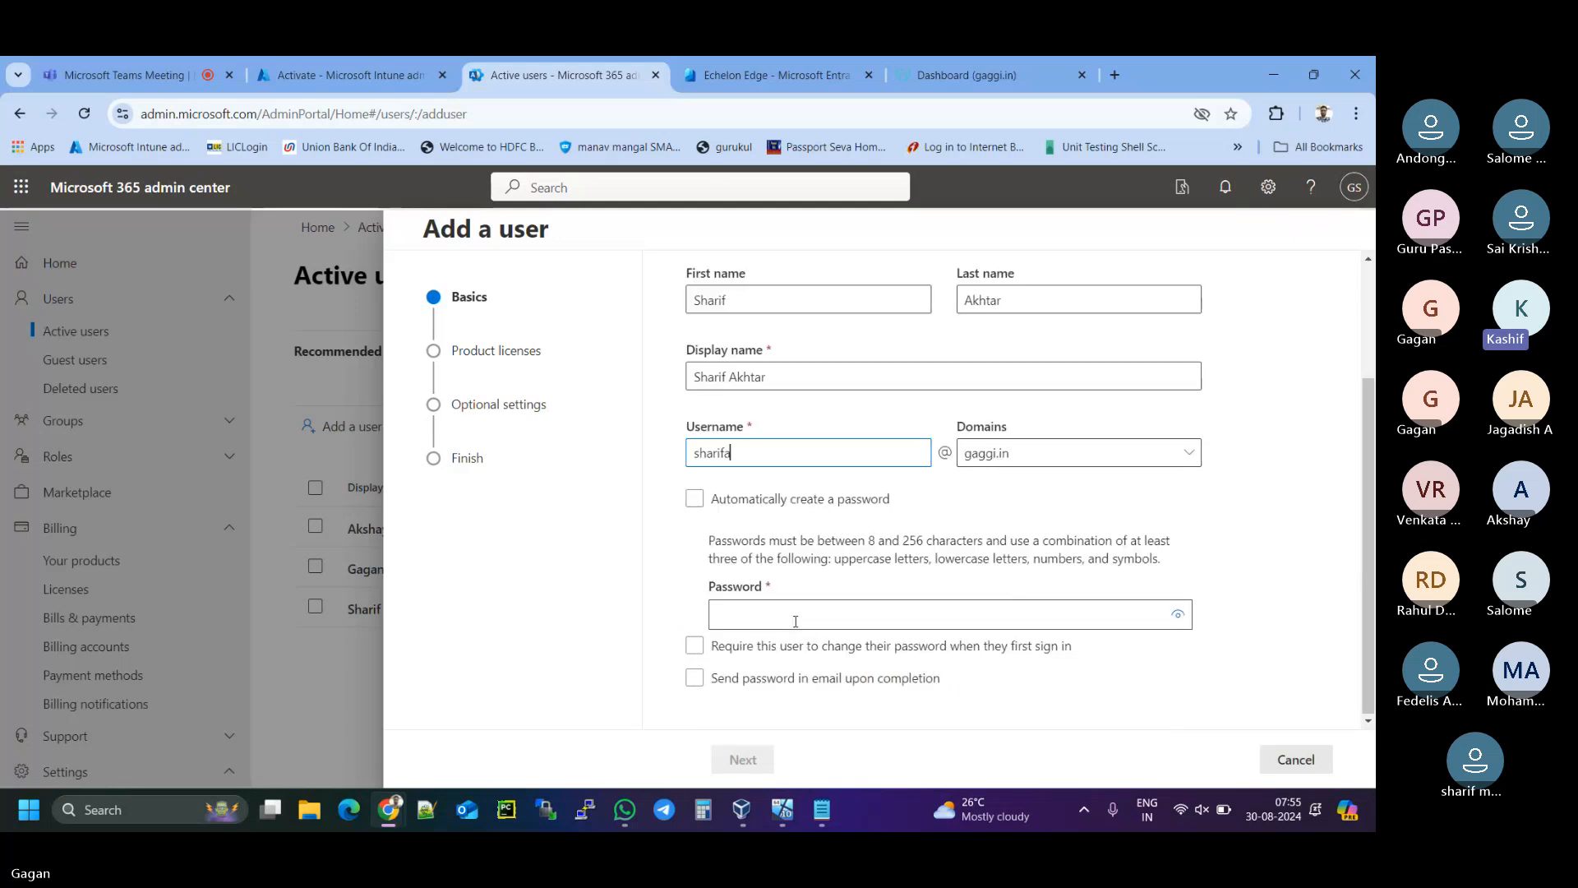
left_click(795, 621)
key("ctrl+v")
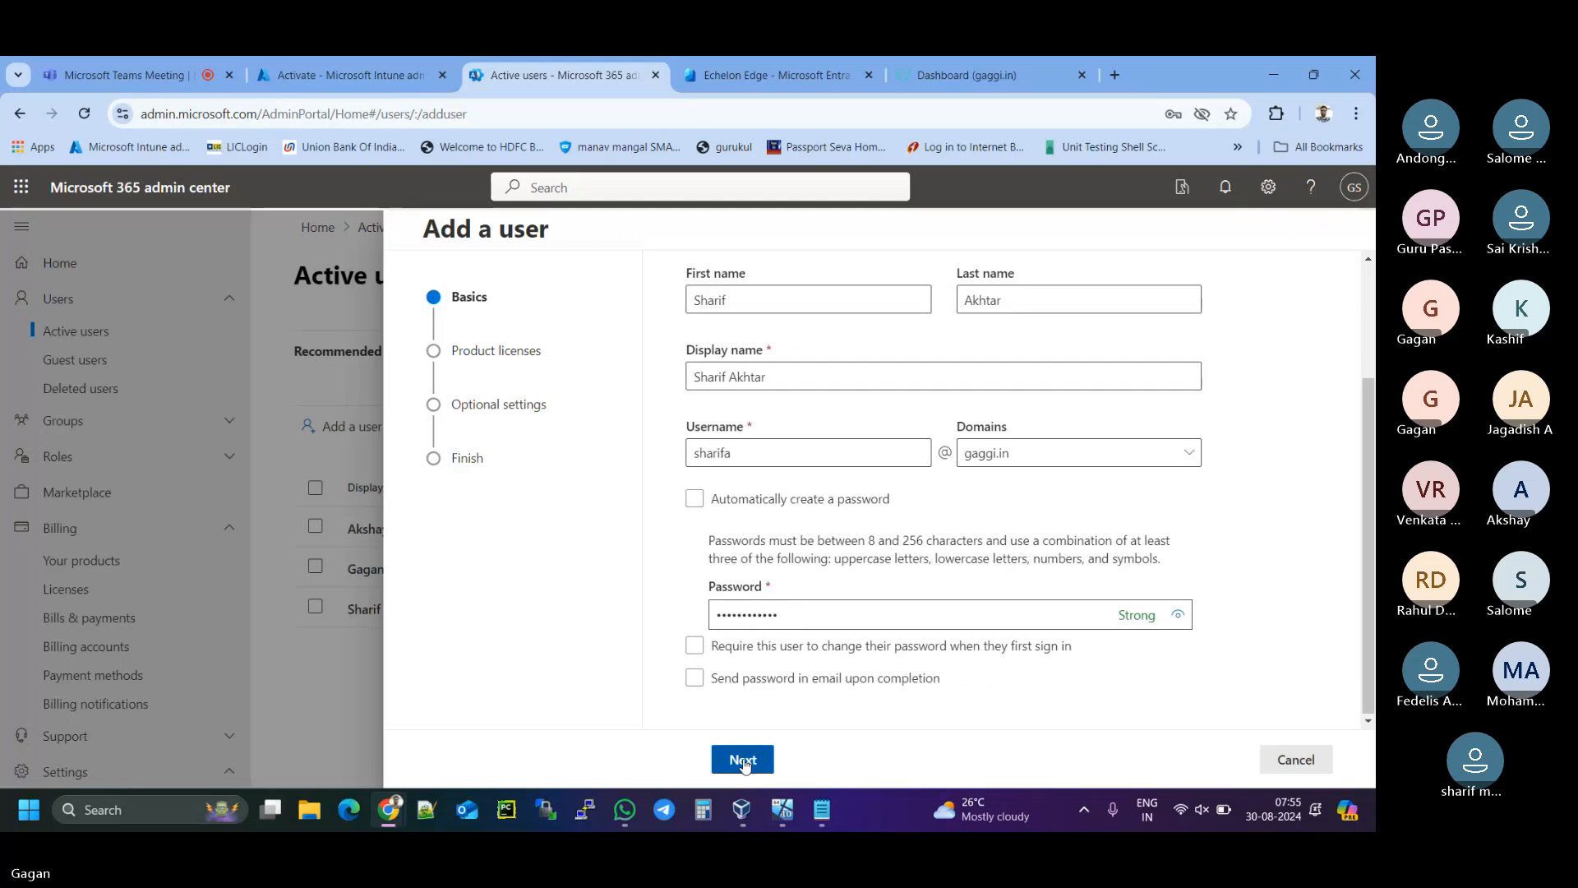
left_click(742, 759)
- Select the Intune and Microsoft Entra ID P2 licences for the user
left_click(716, 585)
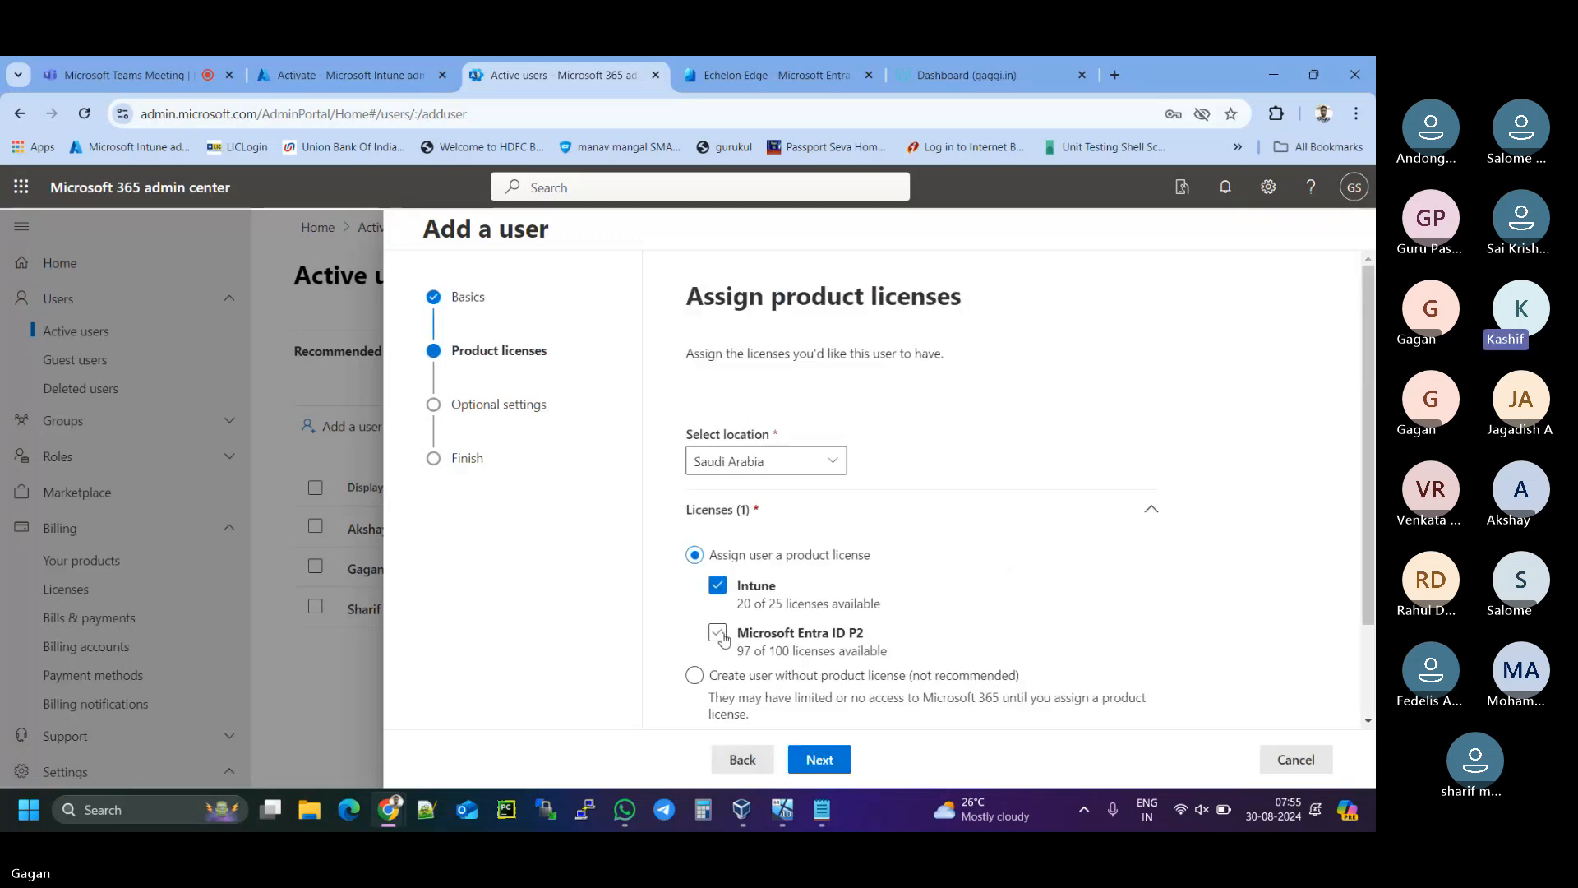
left_click(717, 632)
left_click(818, 760)
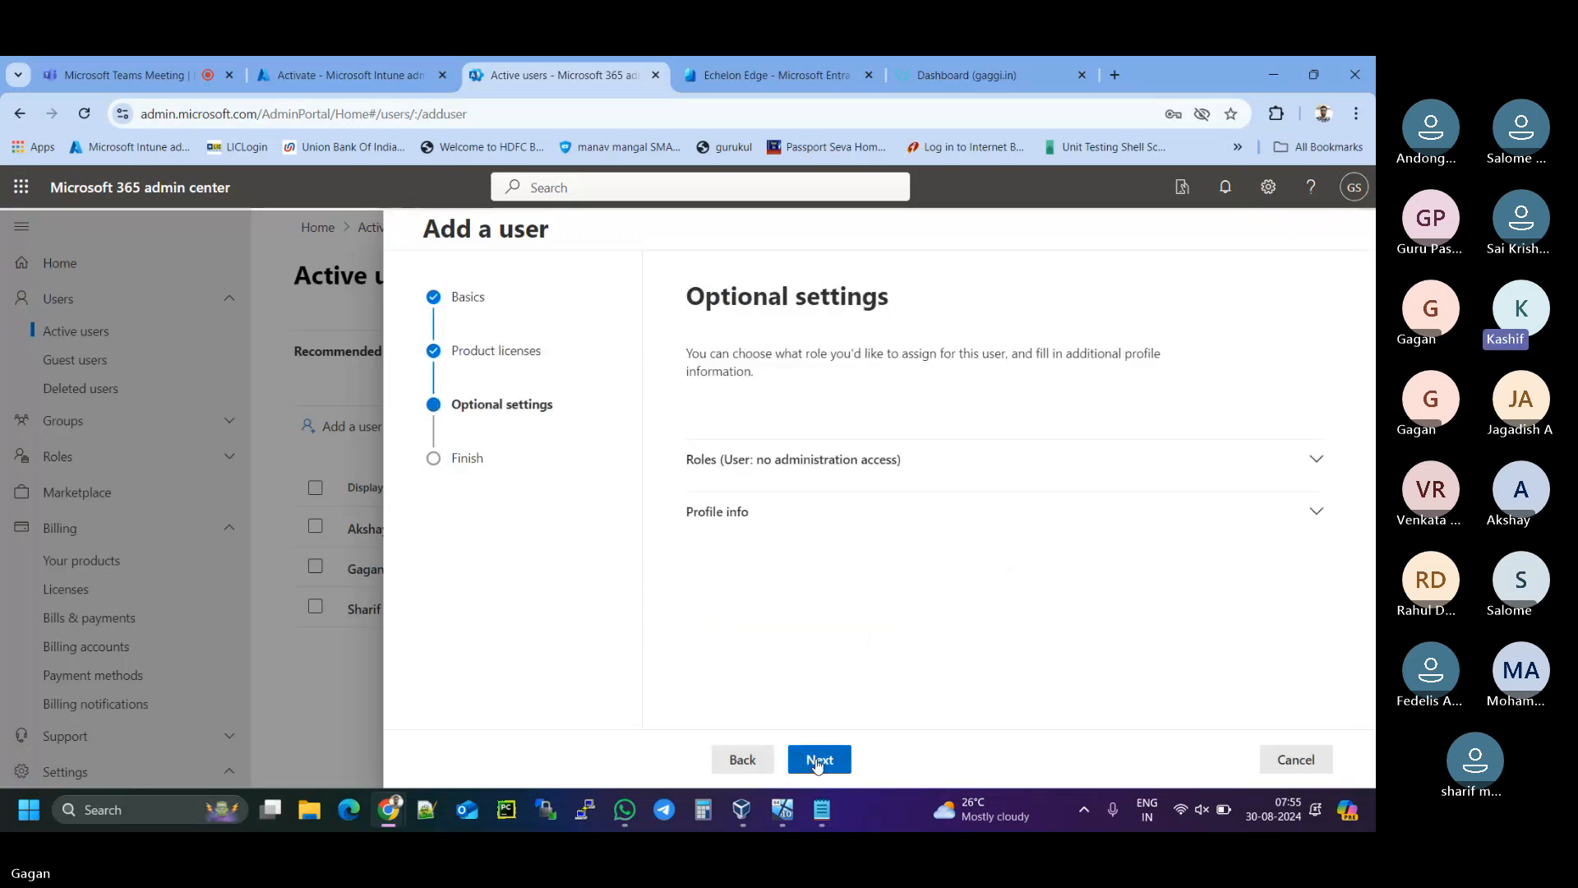
- Go back, set the user's location to Canada, and finish adding the user
left_click(742, 758)
scroll(727, 638, "down", 2)
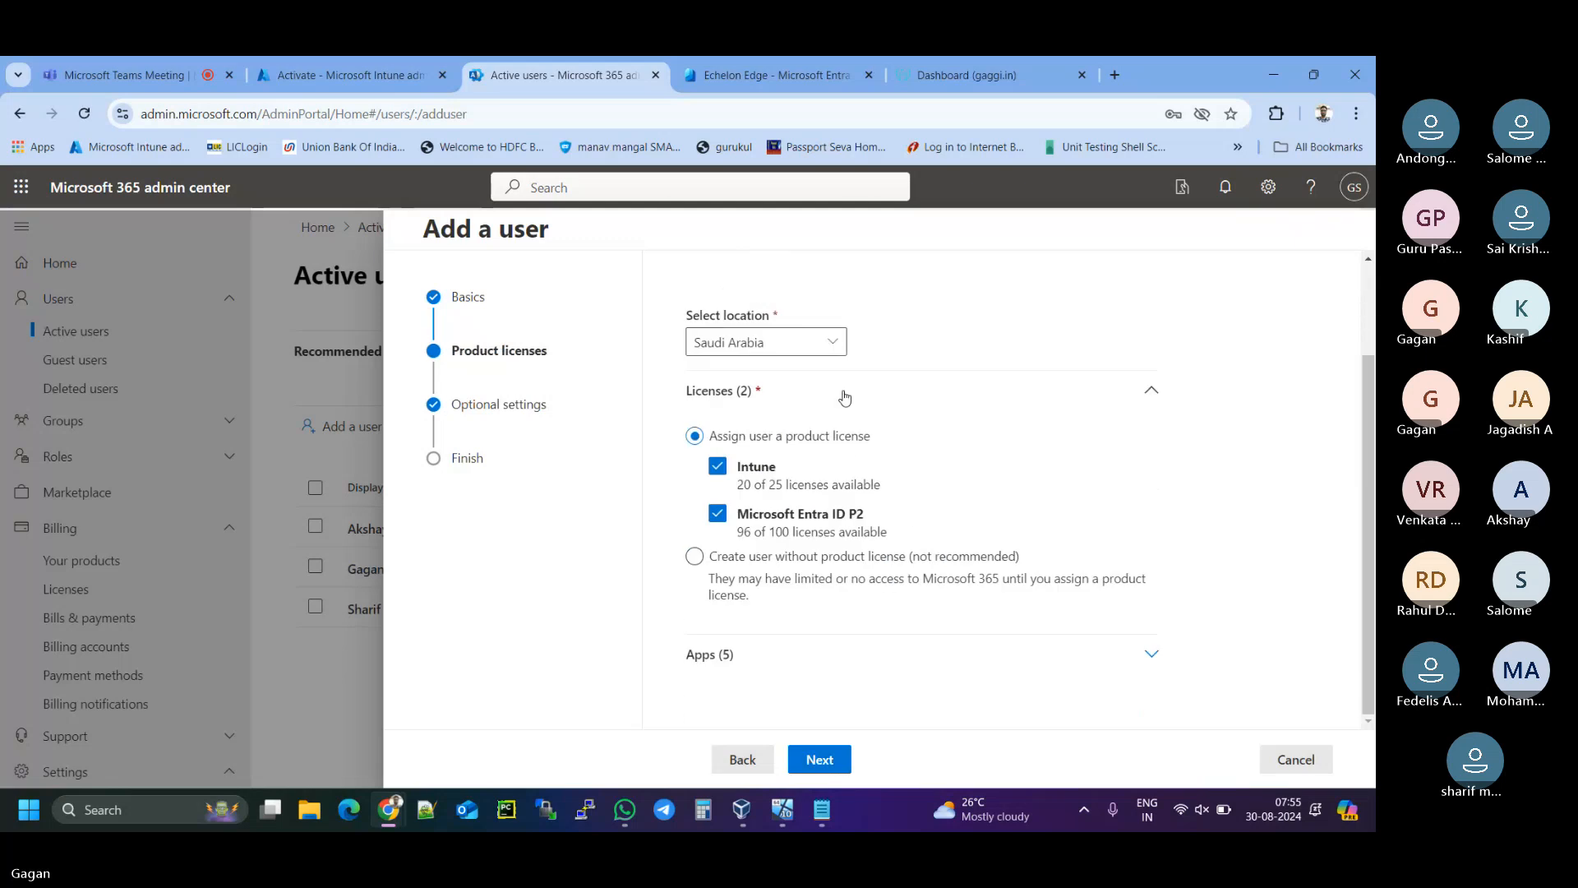
left_click(832, 341)
type("Cana")
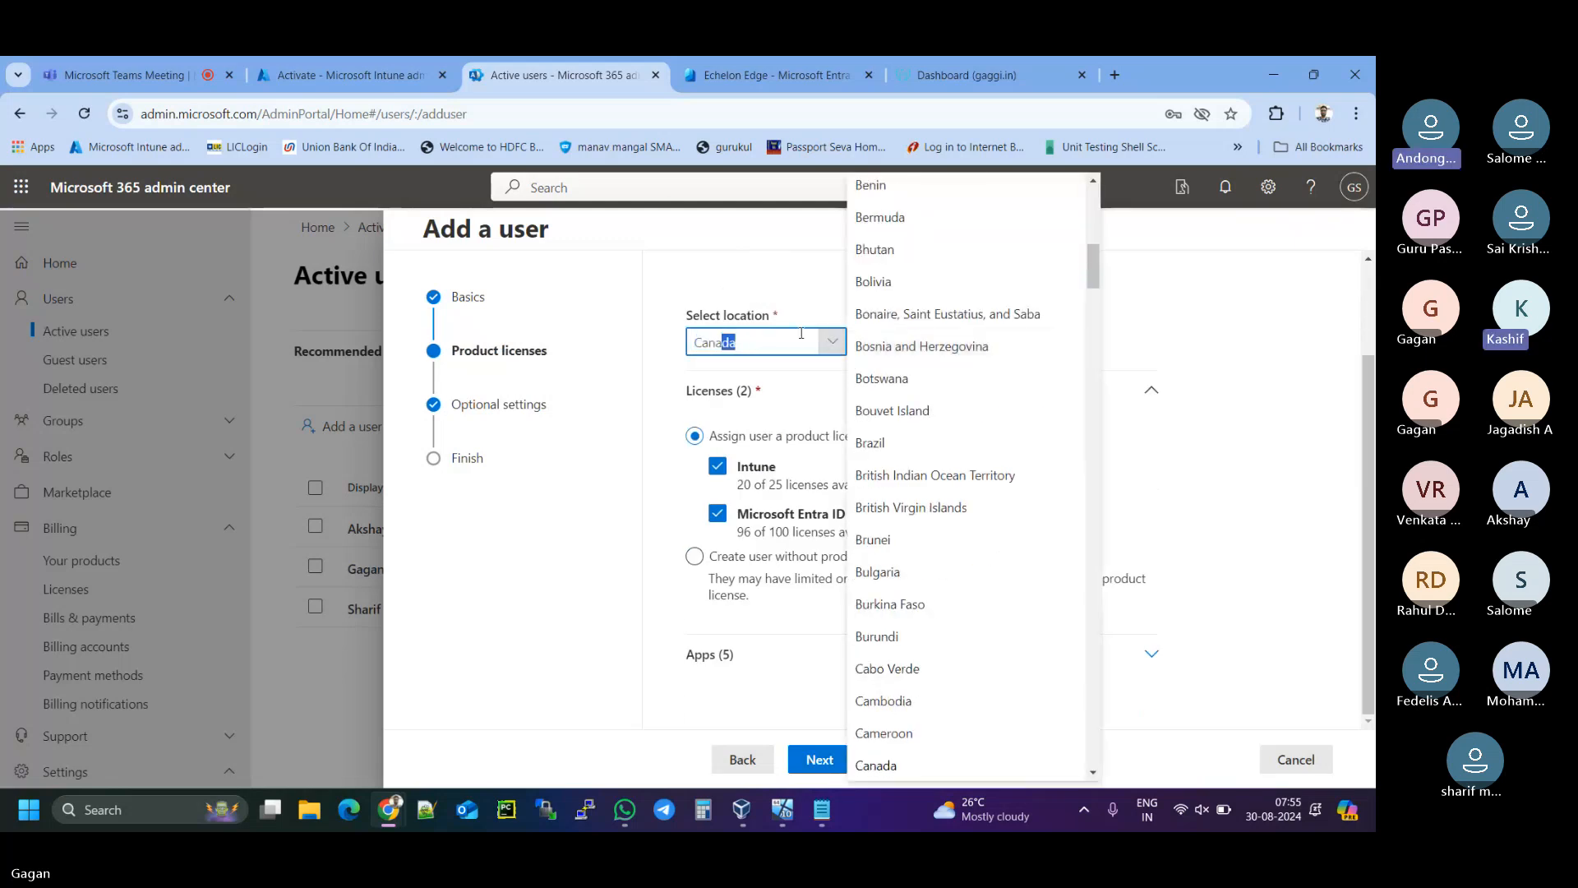
key("BackSpace")
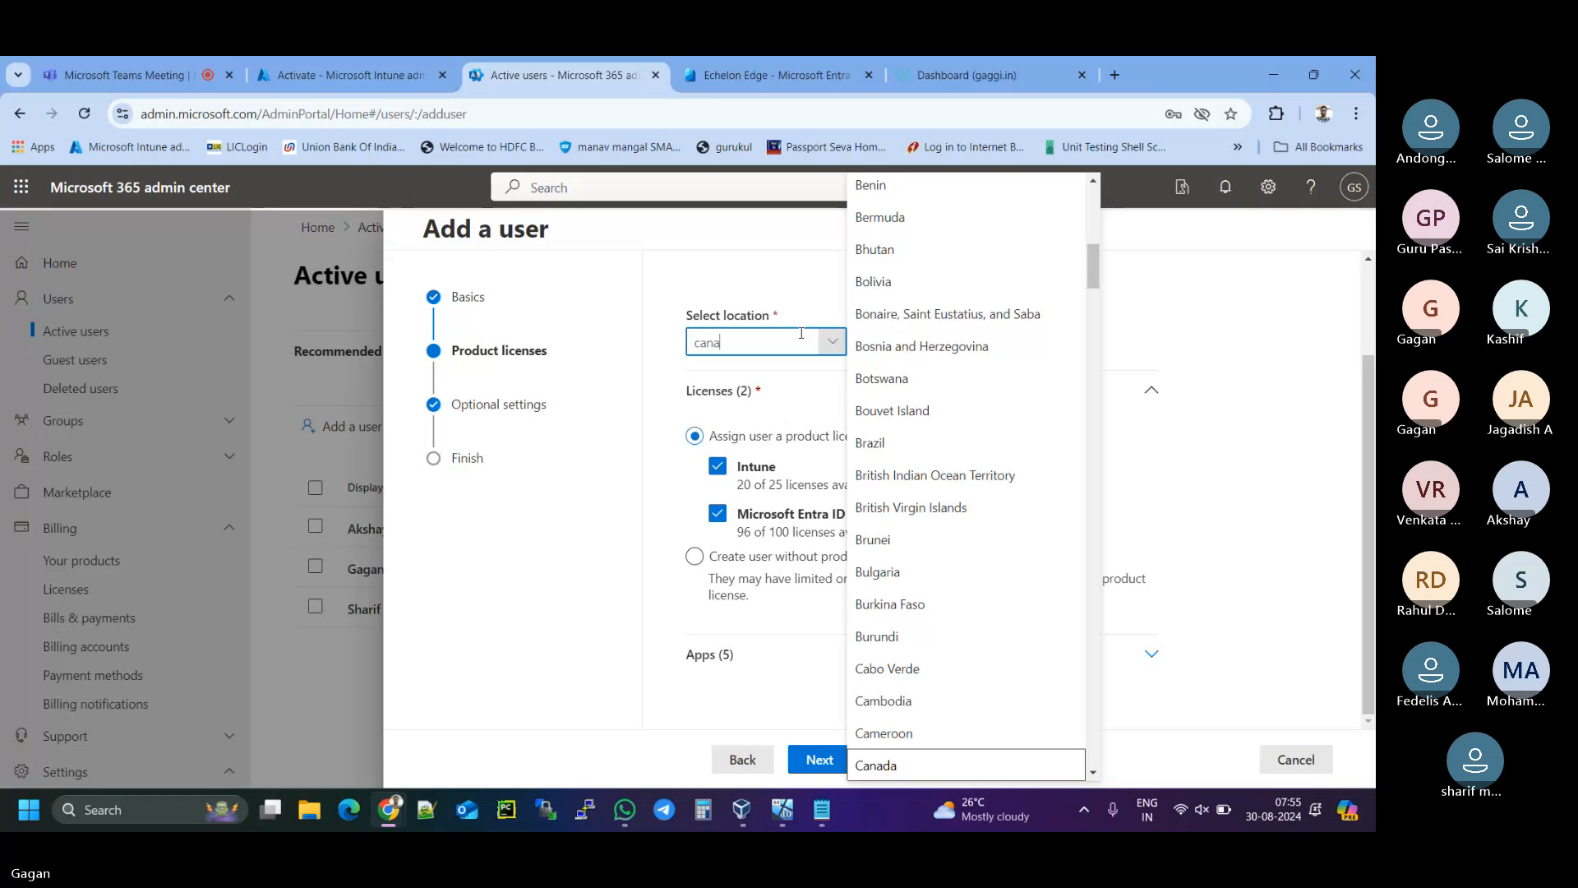
type("d")
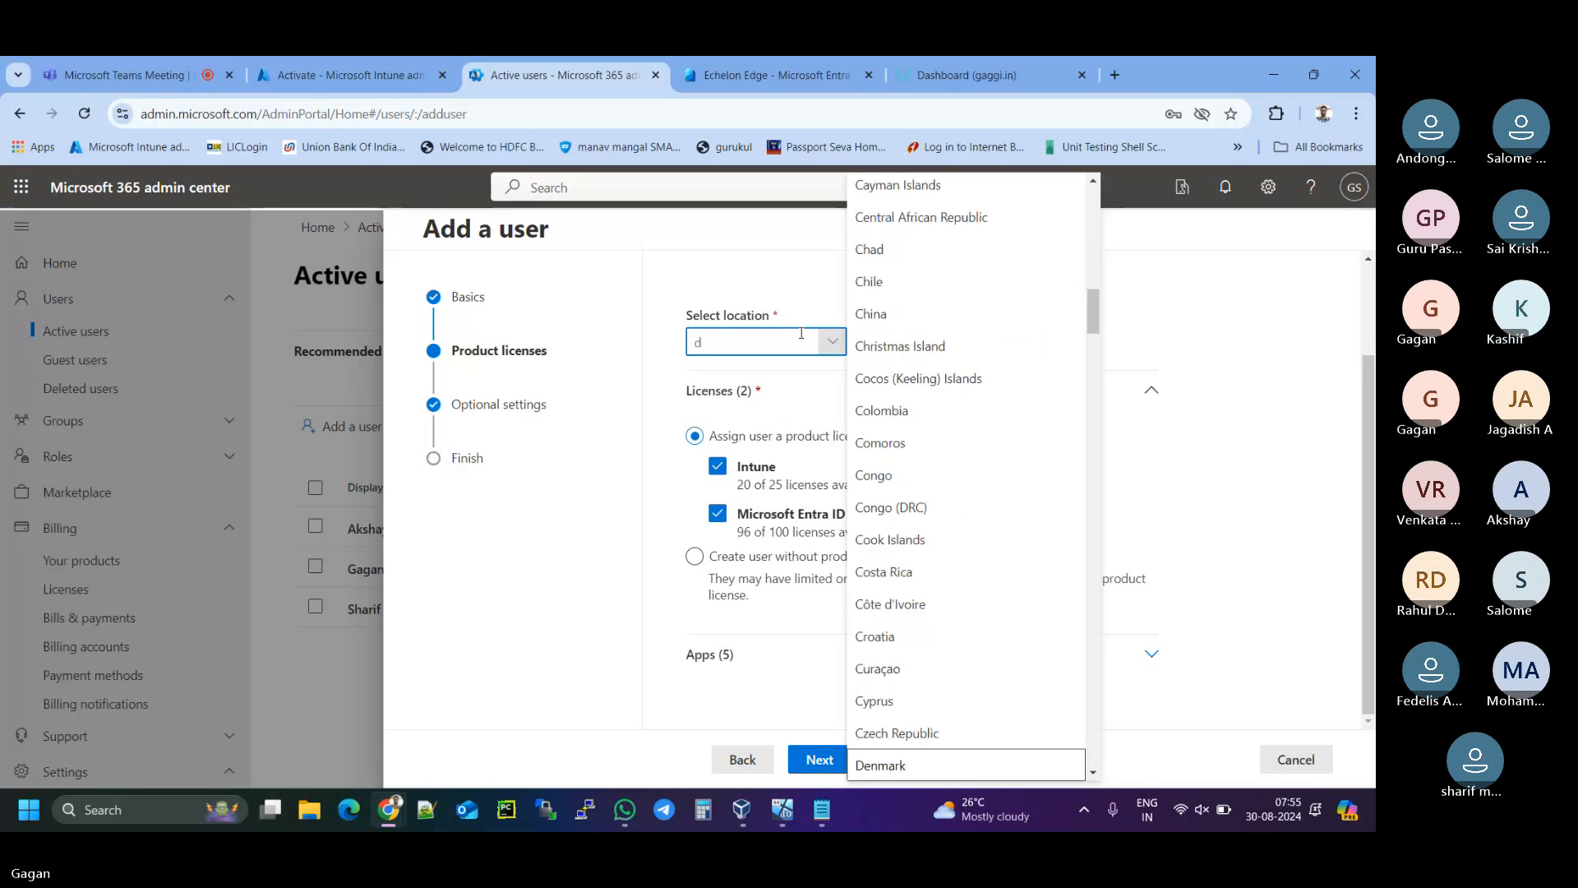
type("canada")
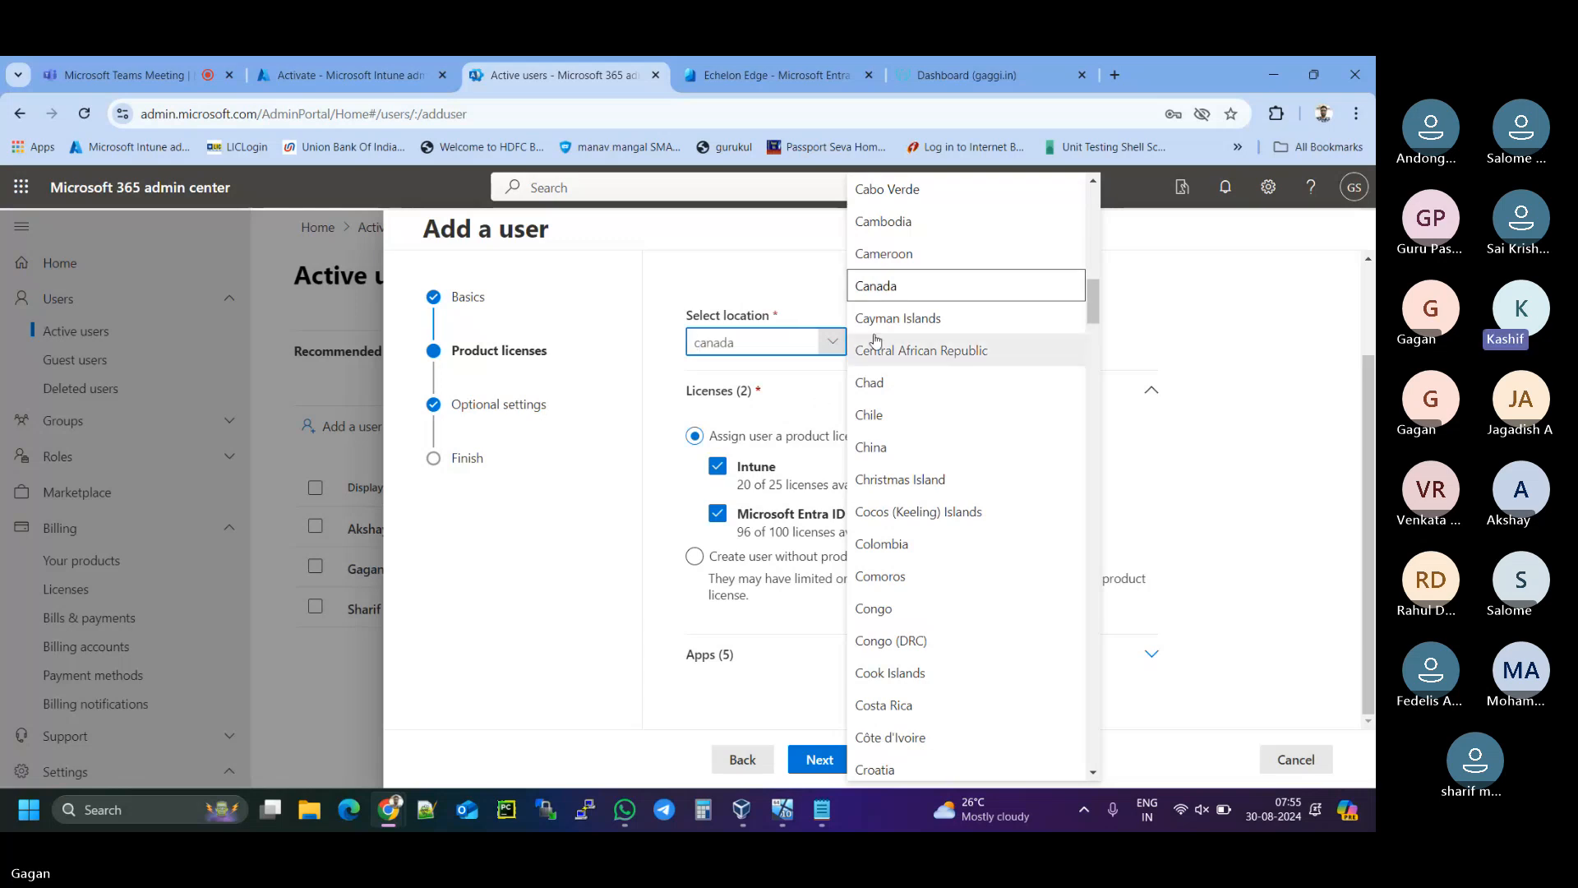
left_click(931, 290)
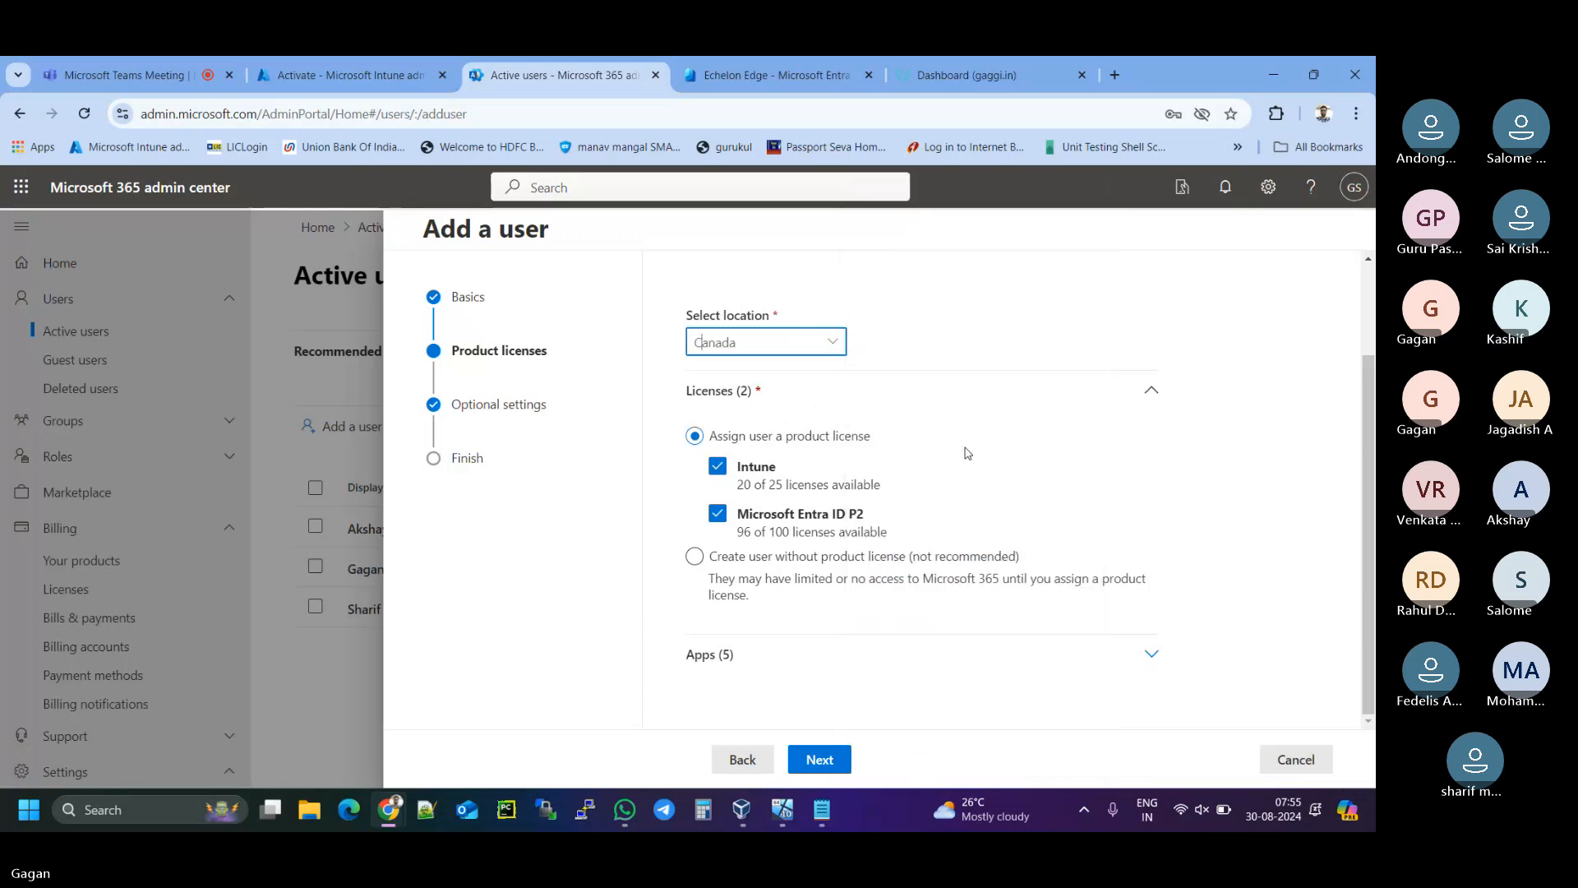
left_click(828, 761)
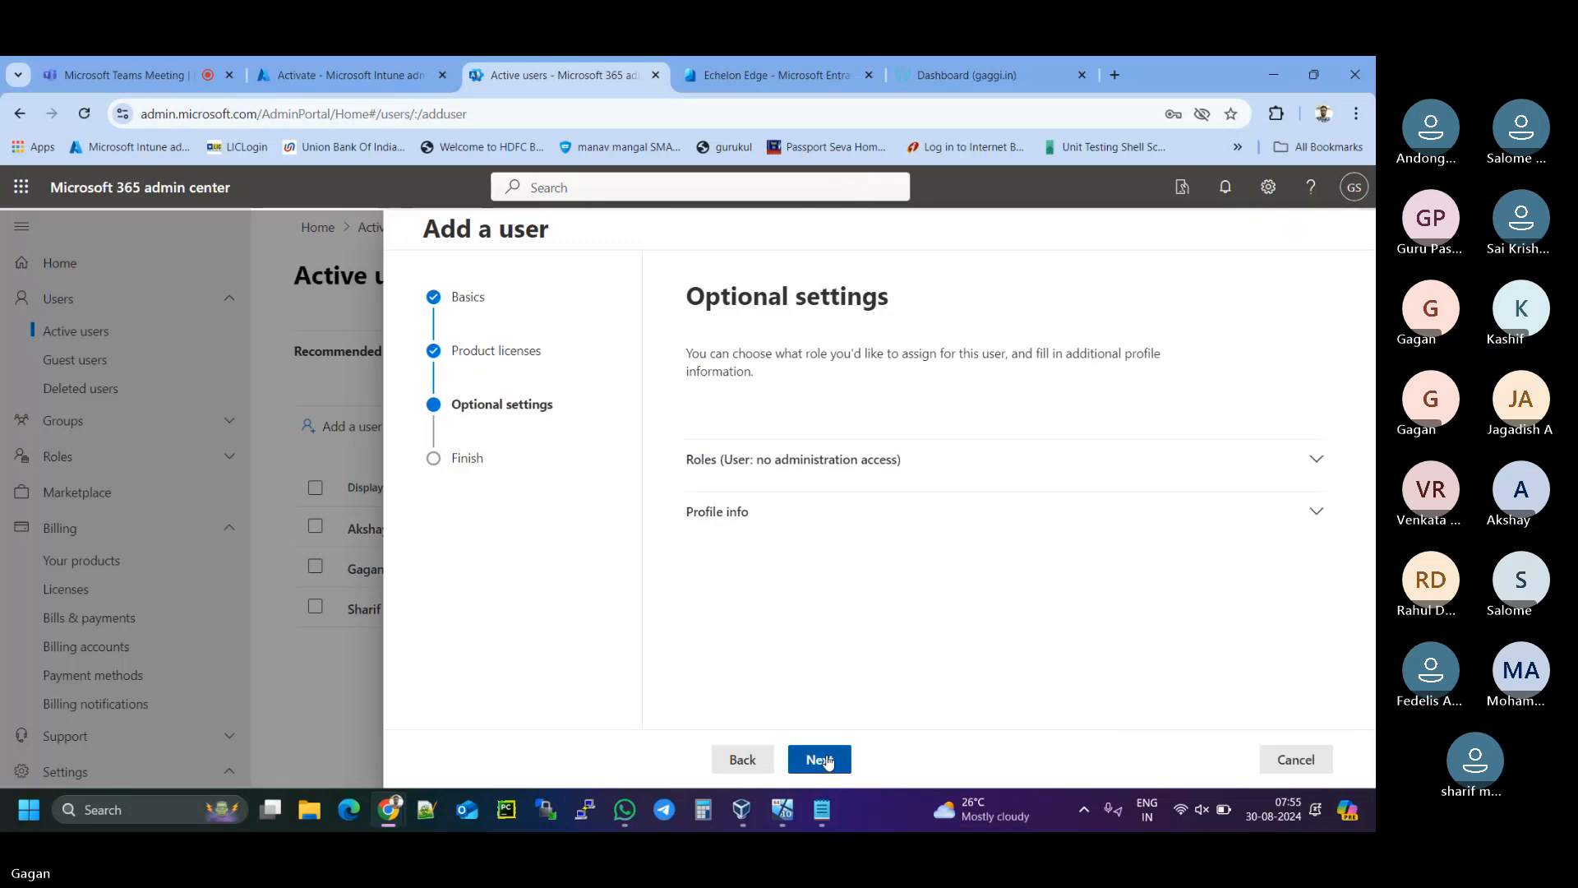
left_click(822, 759)
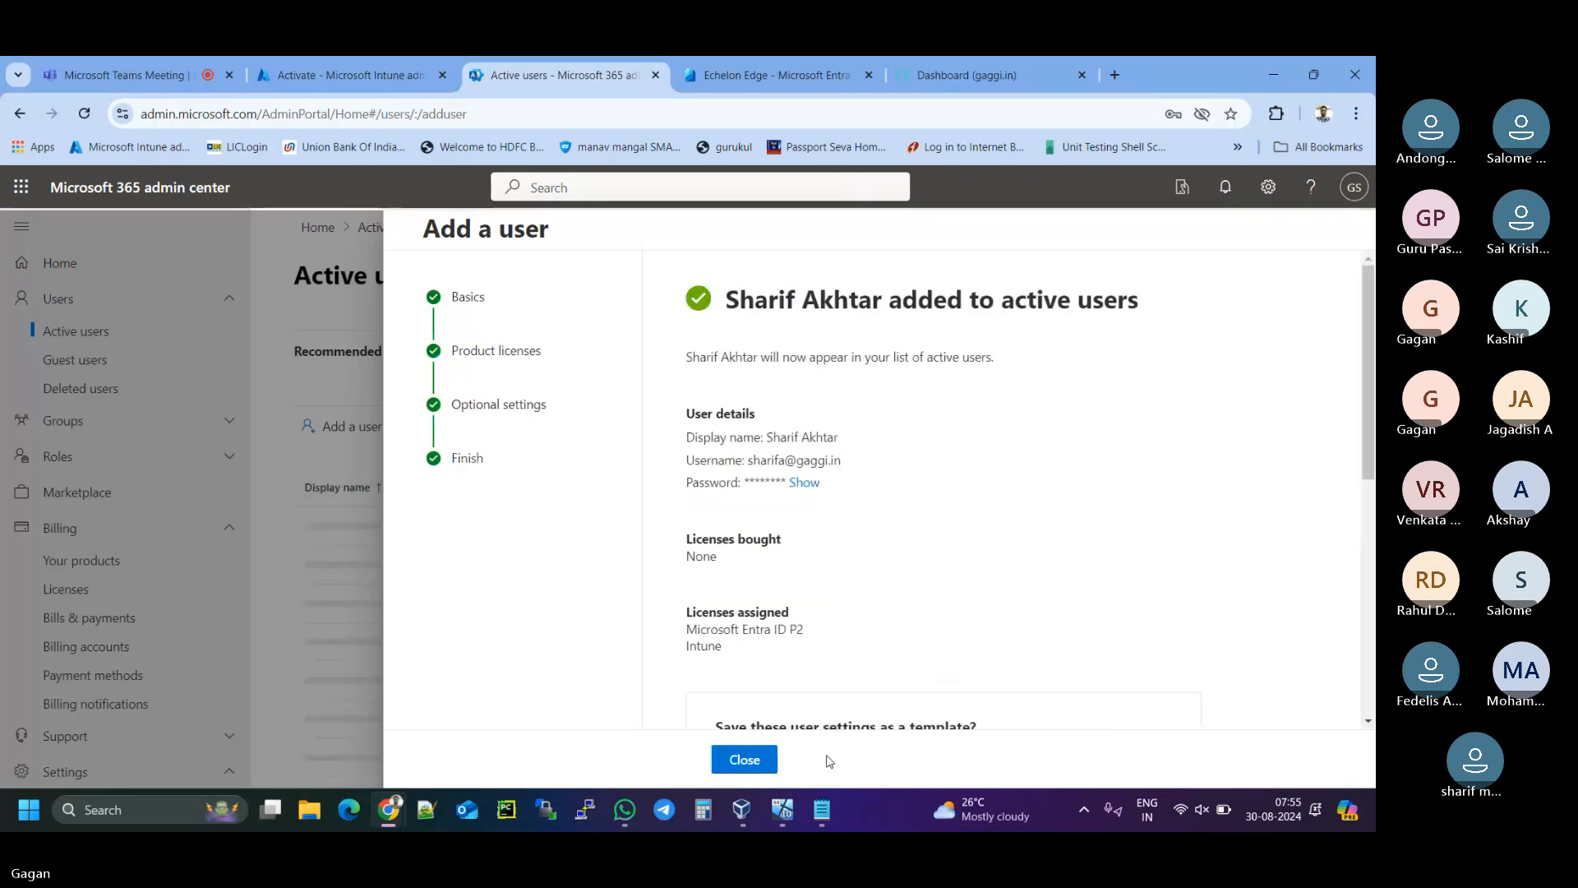
- Close the confirmation and start adding another user from Active users
left_click(761, 763)
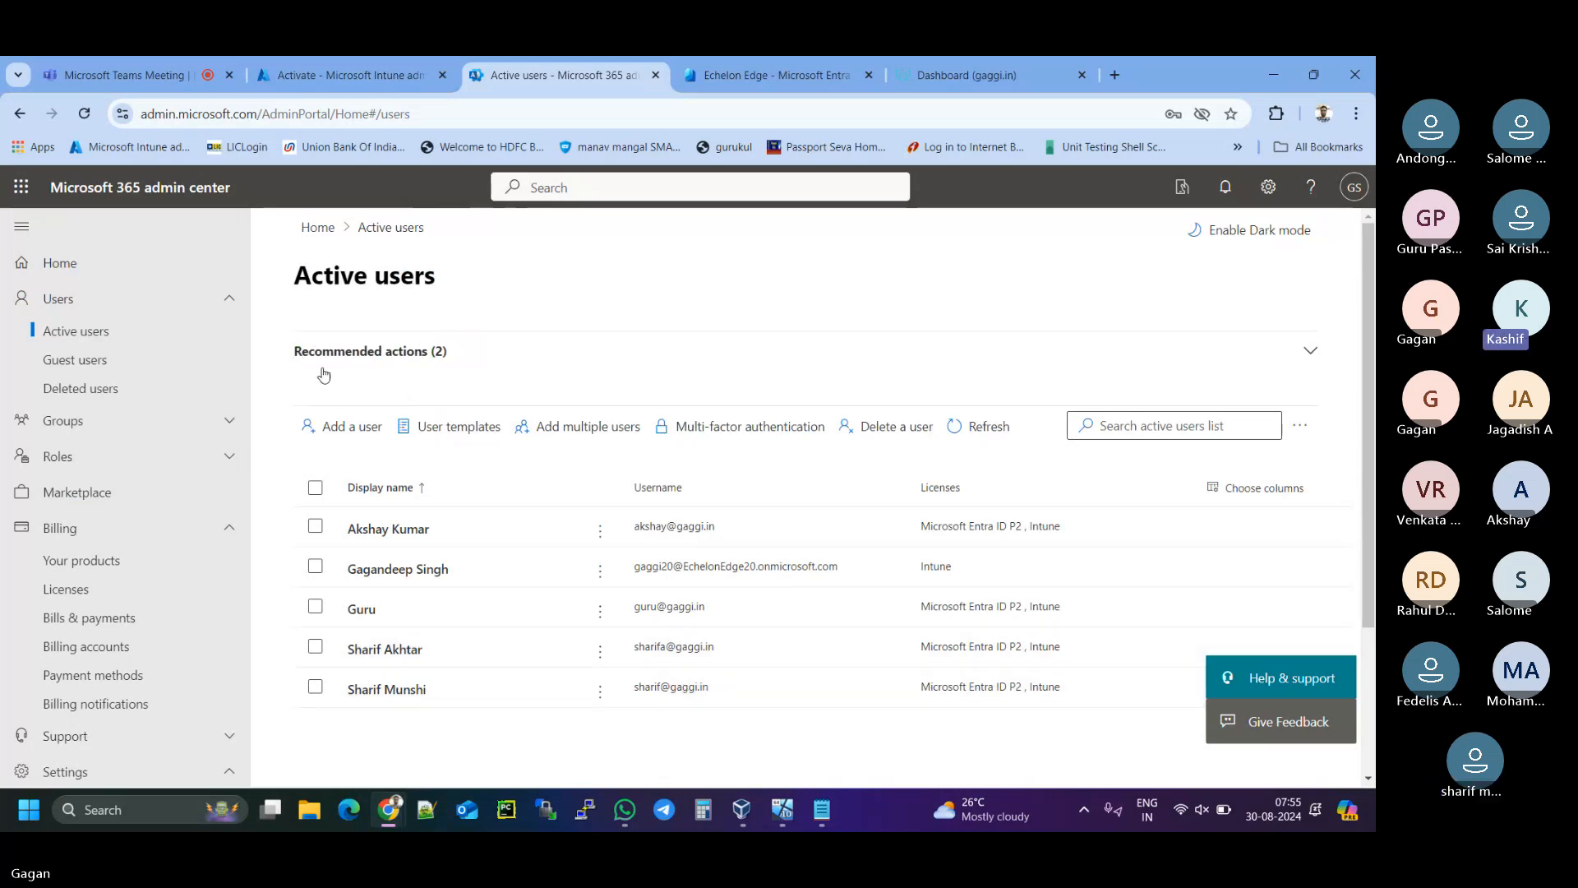
left_click(354, 441)
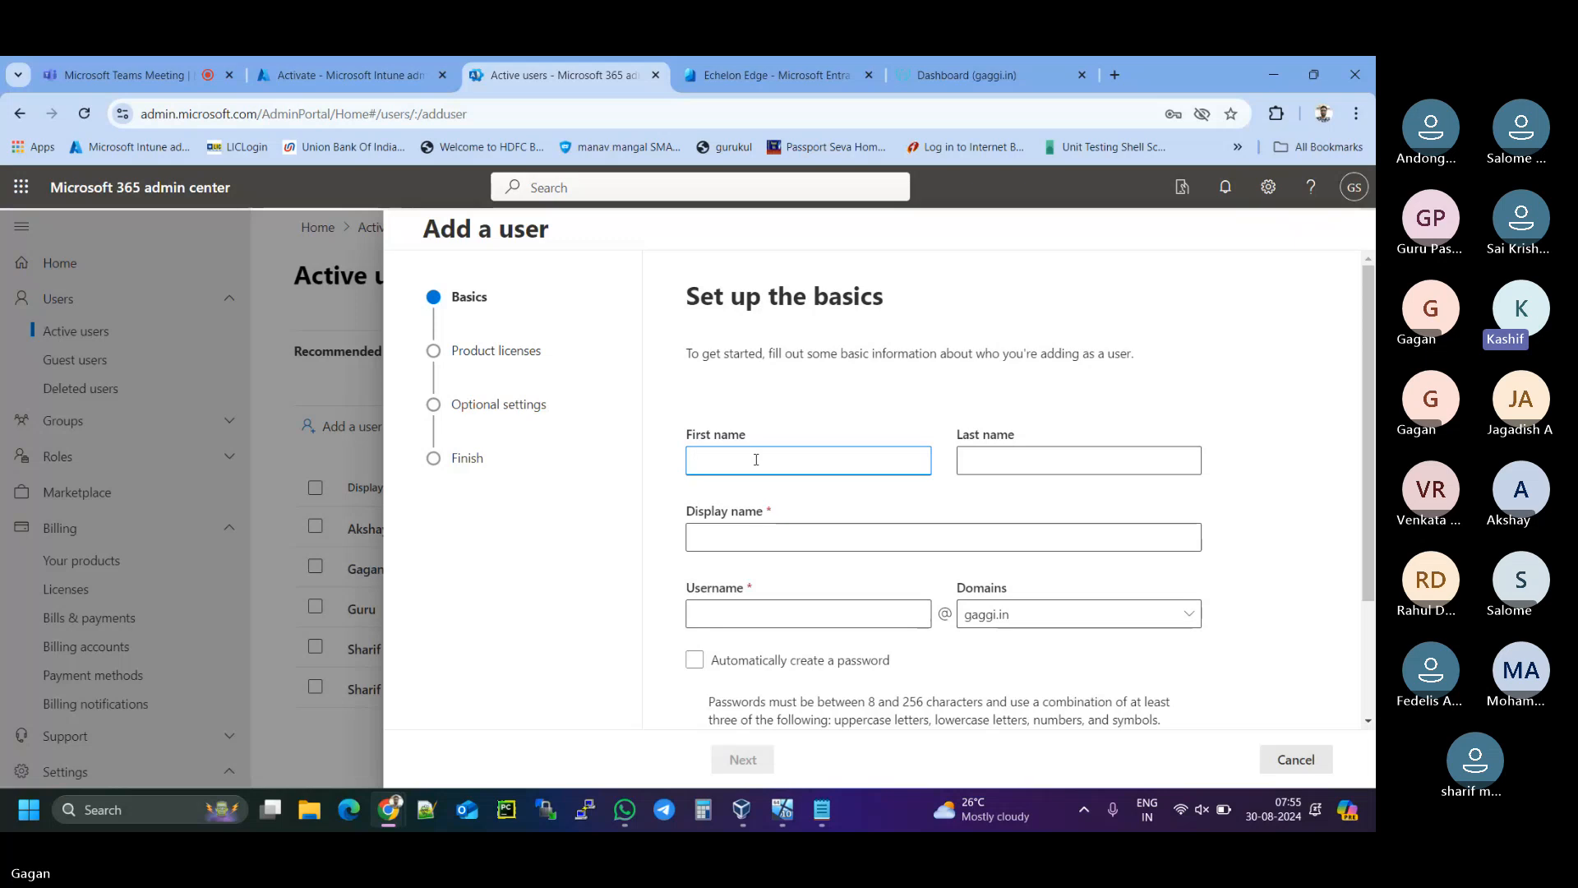
- Enter the second user's first and last name, fixing typos, and fill the display name
left_click(713, 461)
key("BackSpace")
type("d")
left_click(1027, 459)
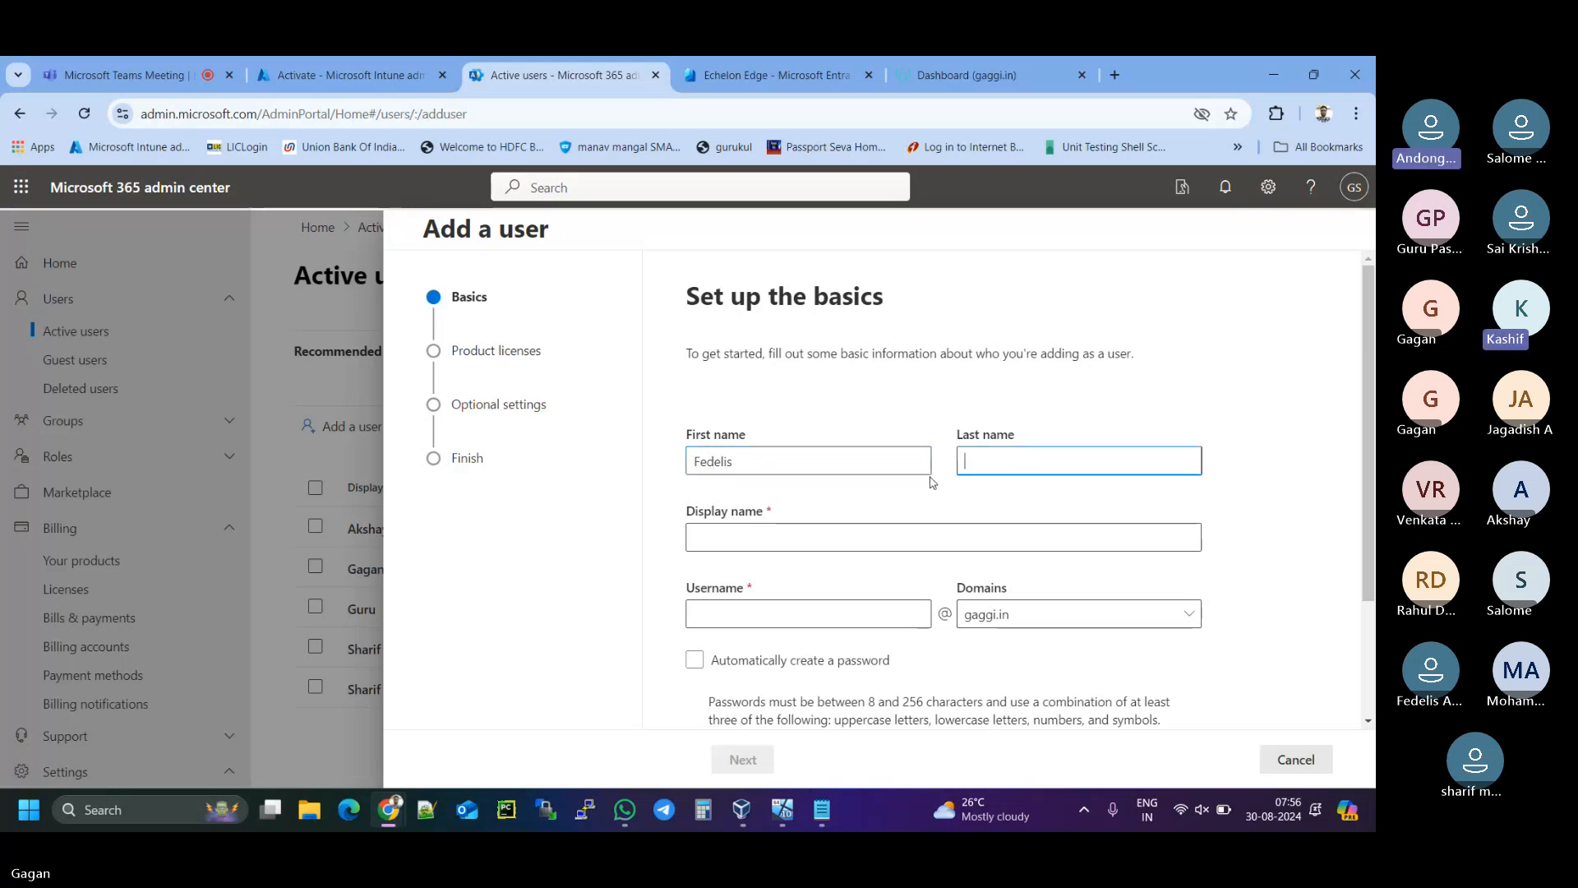
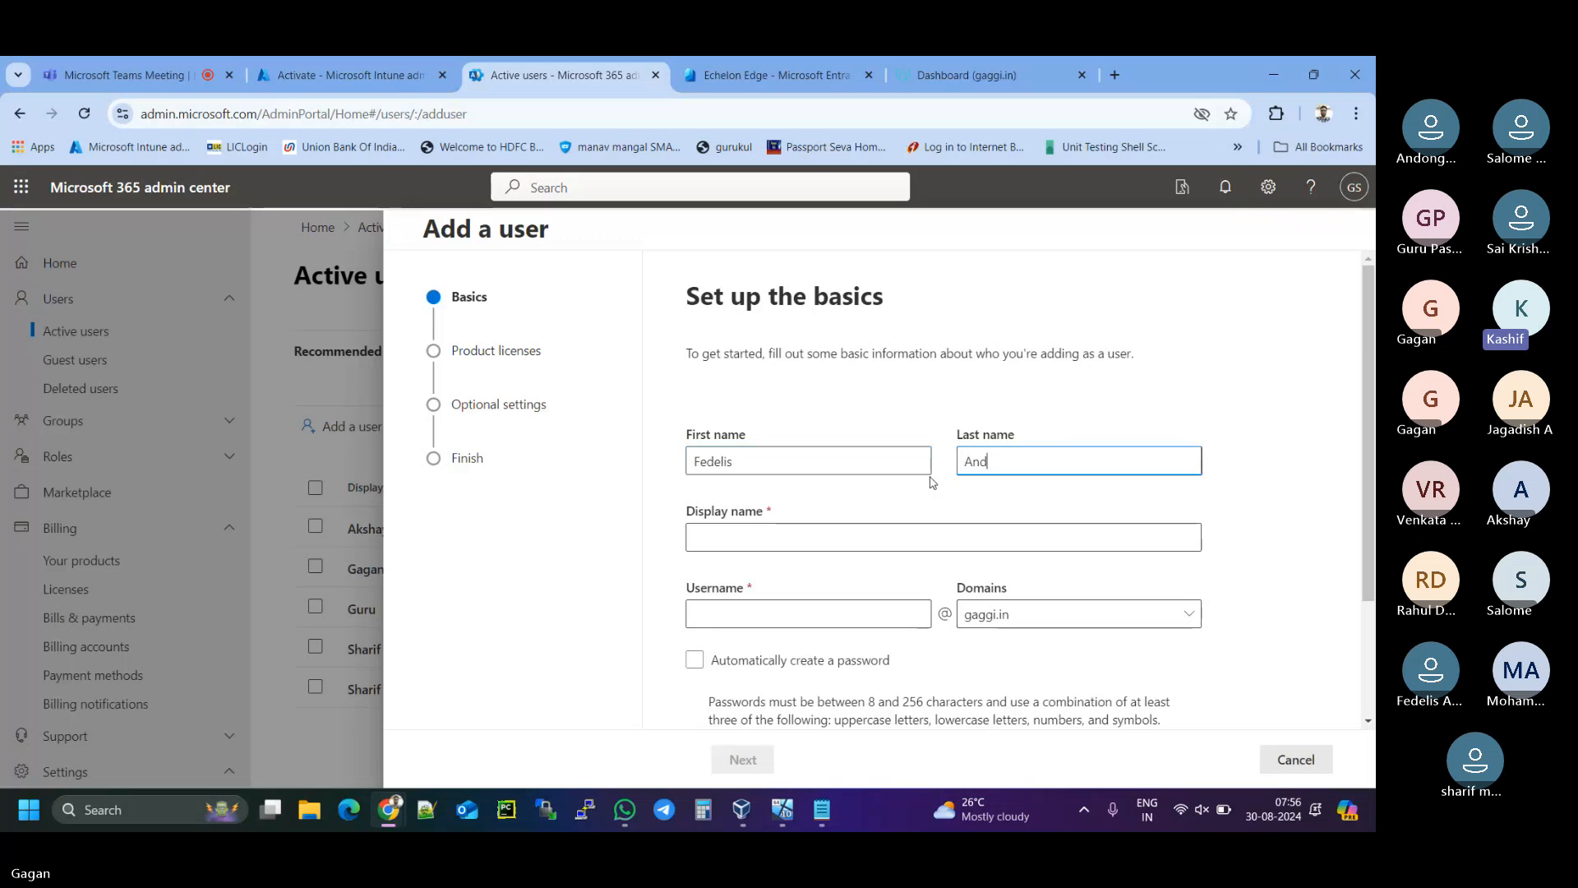
left_click(781, 534)
- Enter the username on gaggi.in, paste a strong password, and continue to licences
left_click(734, 616)
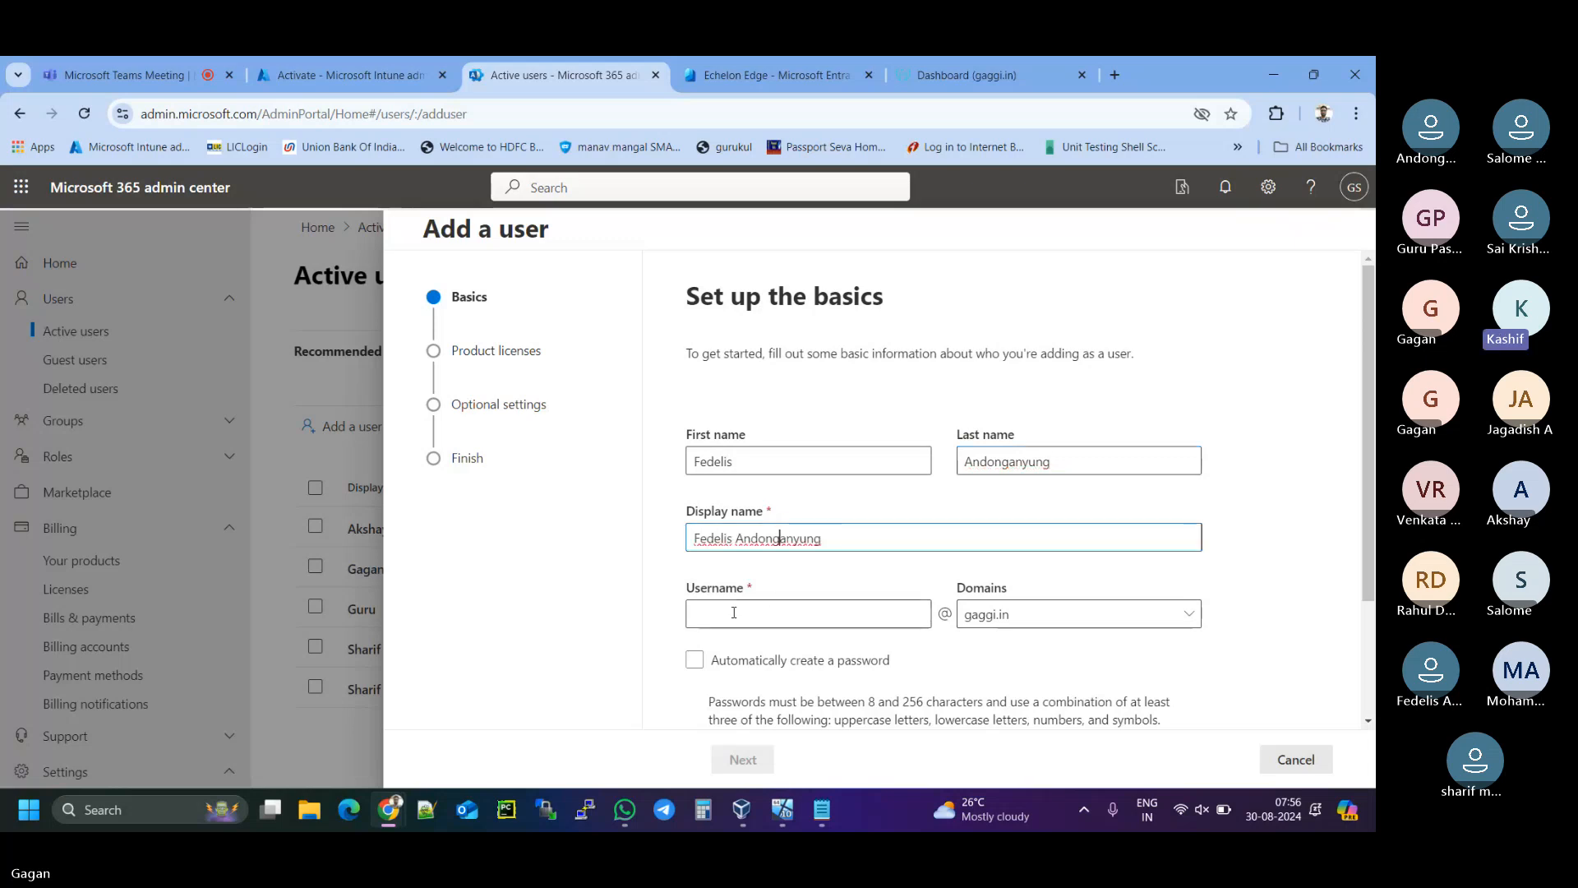
type("fef")
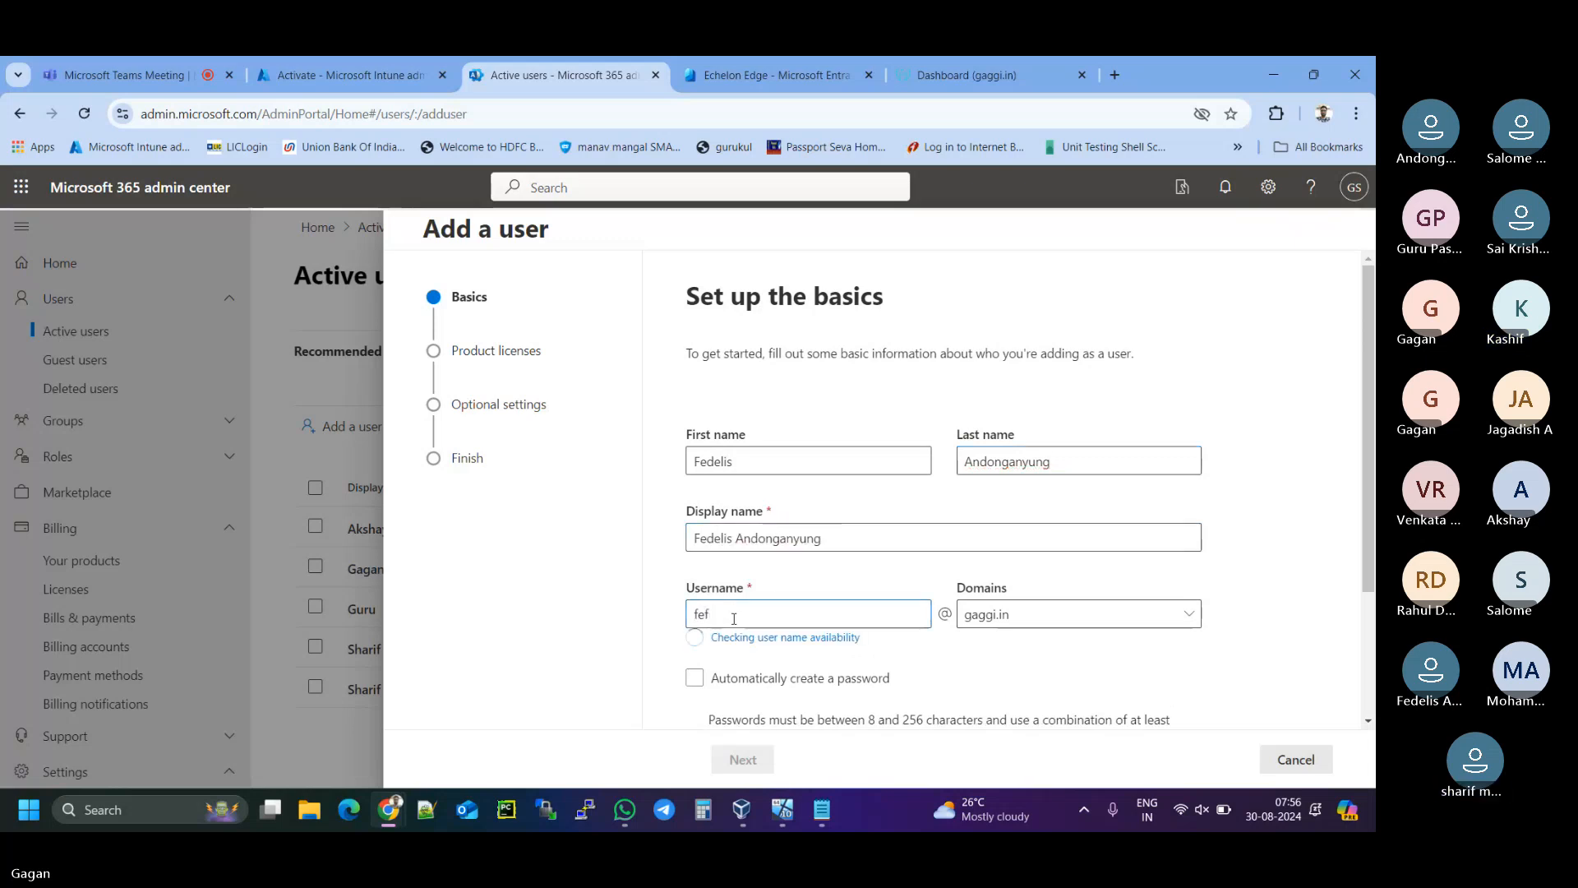
type("delis")
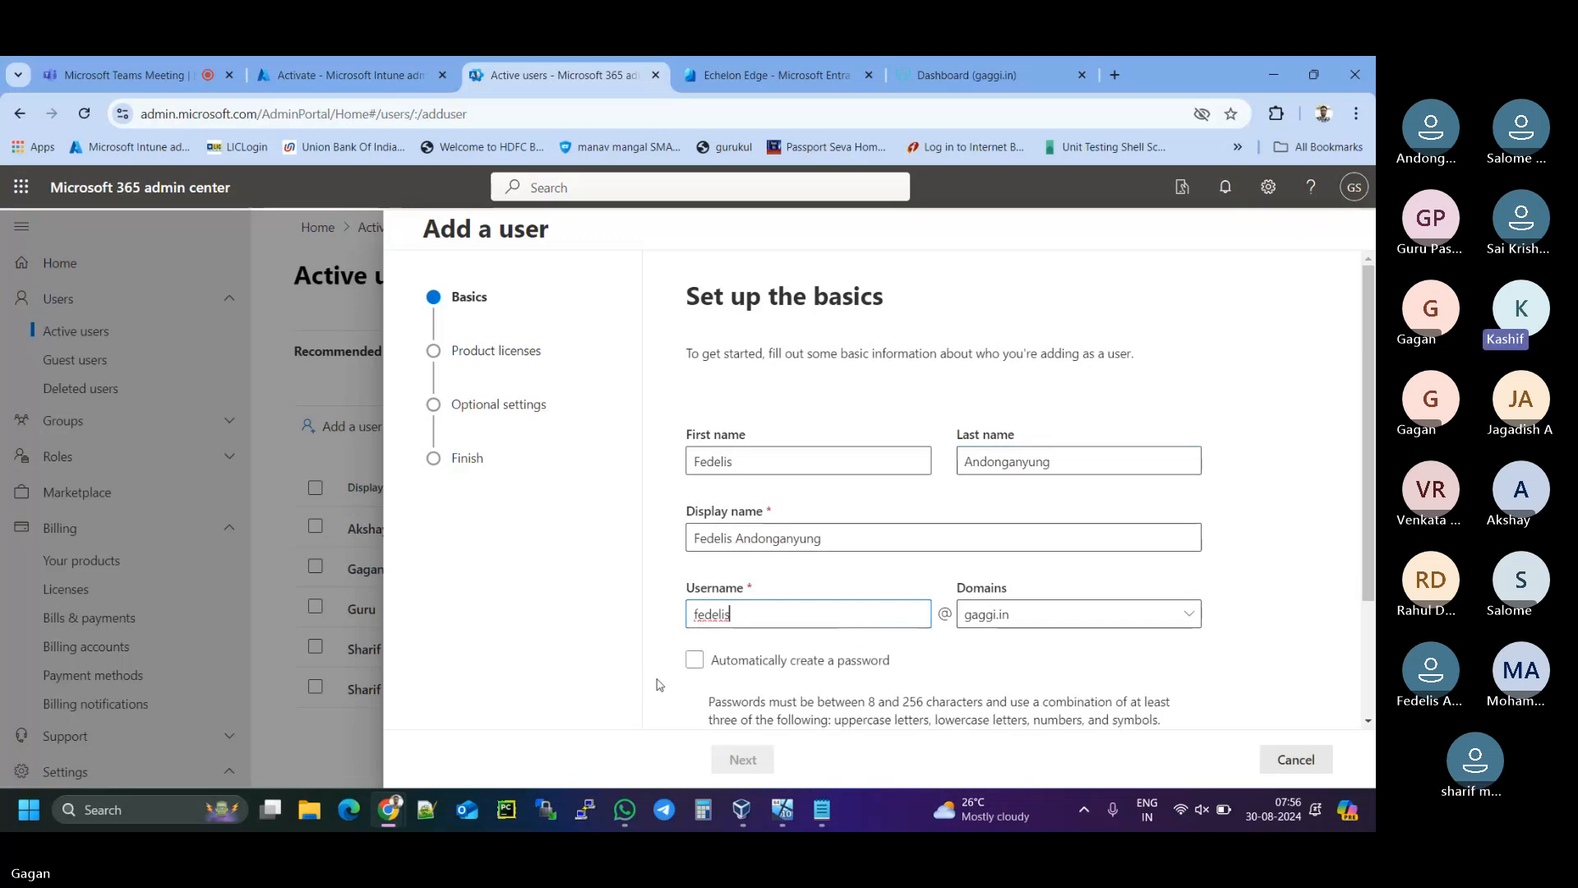
scroll(657, 683, "down", 2)
left_click(752, 619)
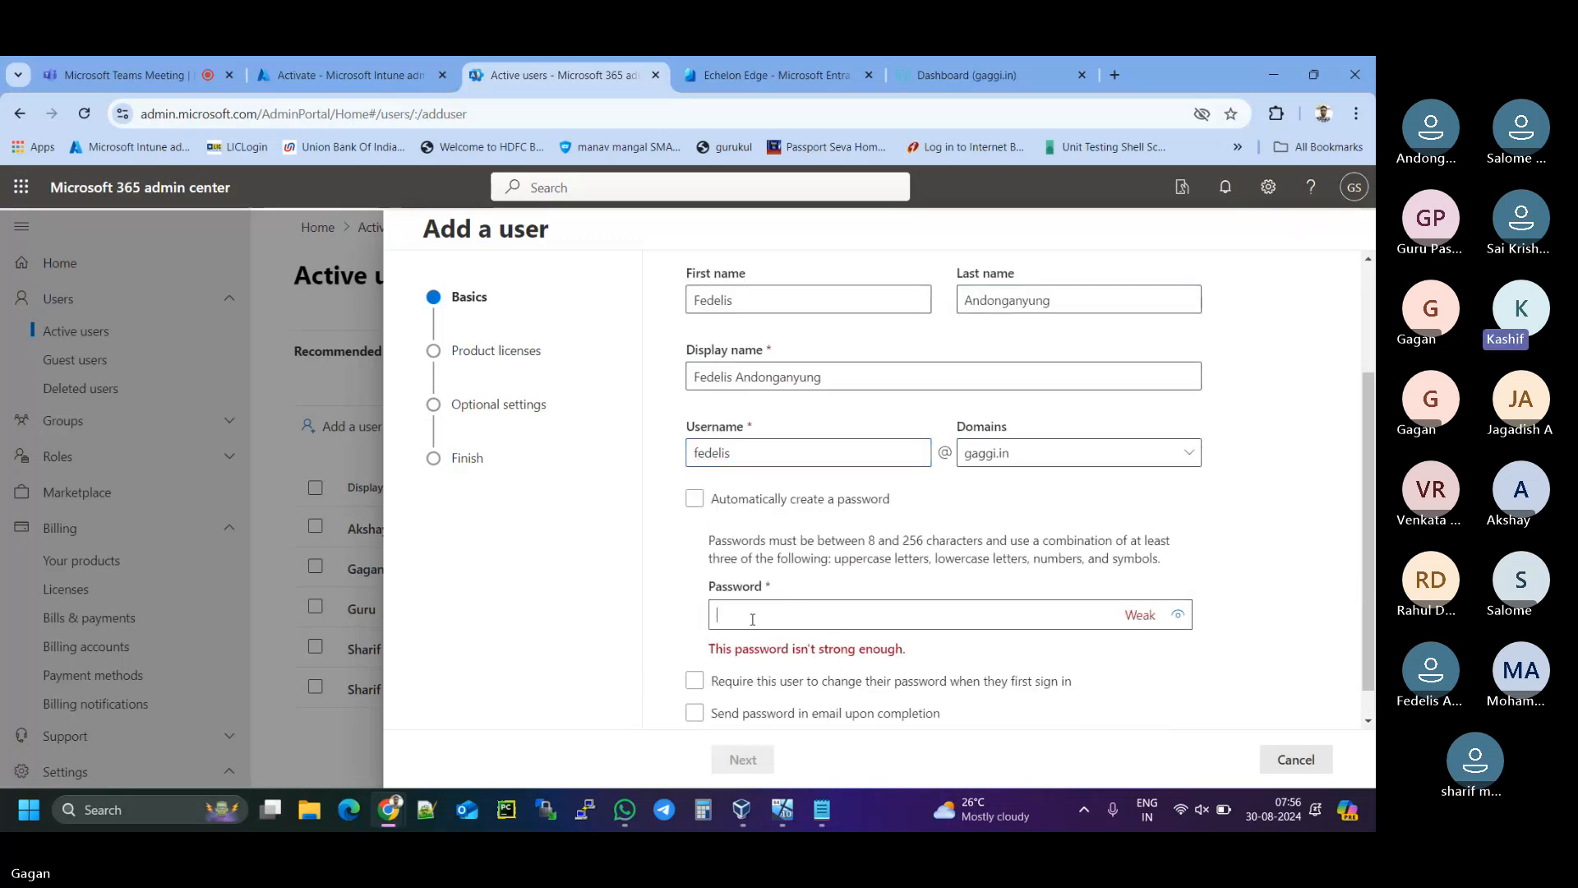
key("ctrl+v")
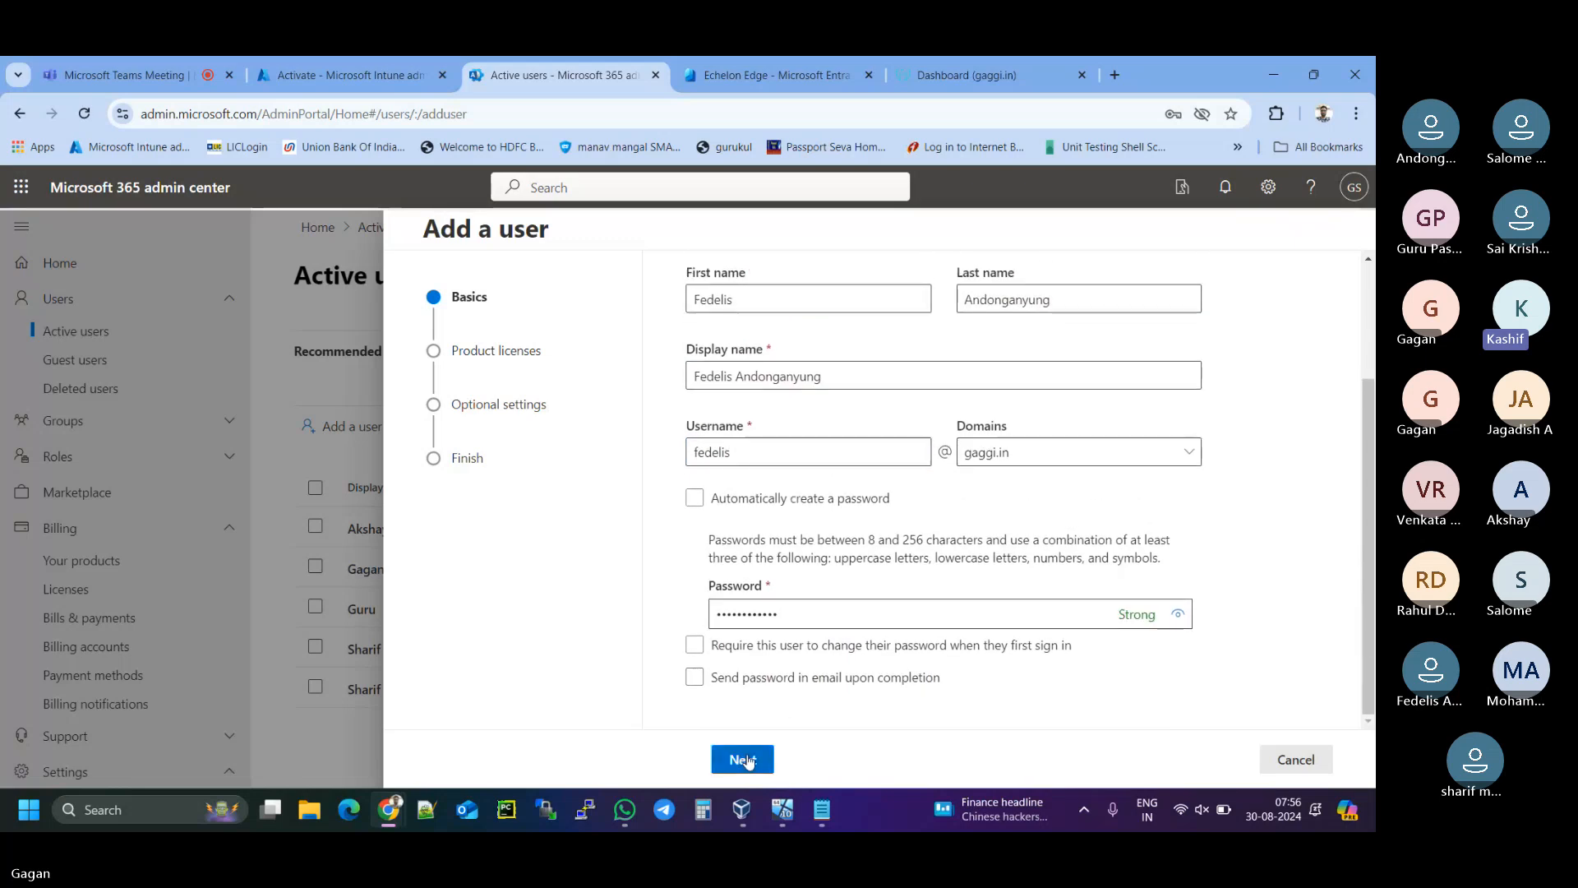
left_click(745, 760)
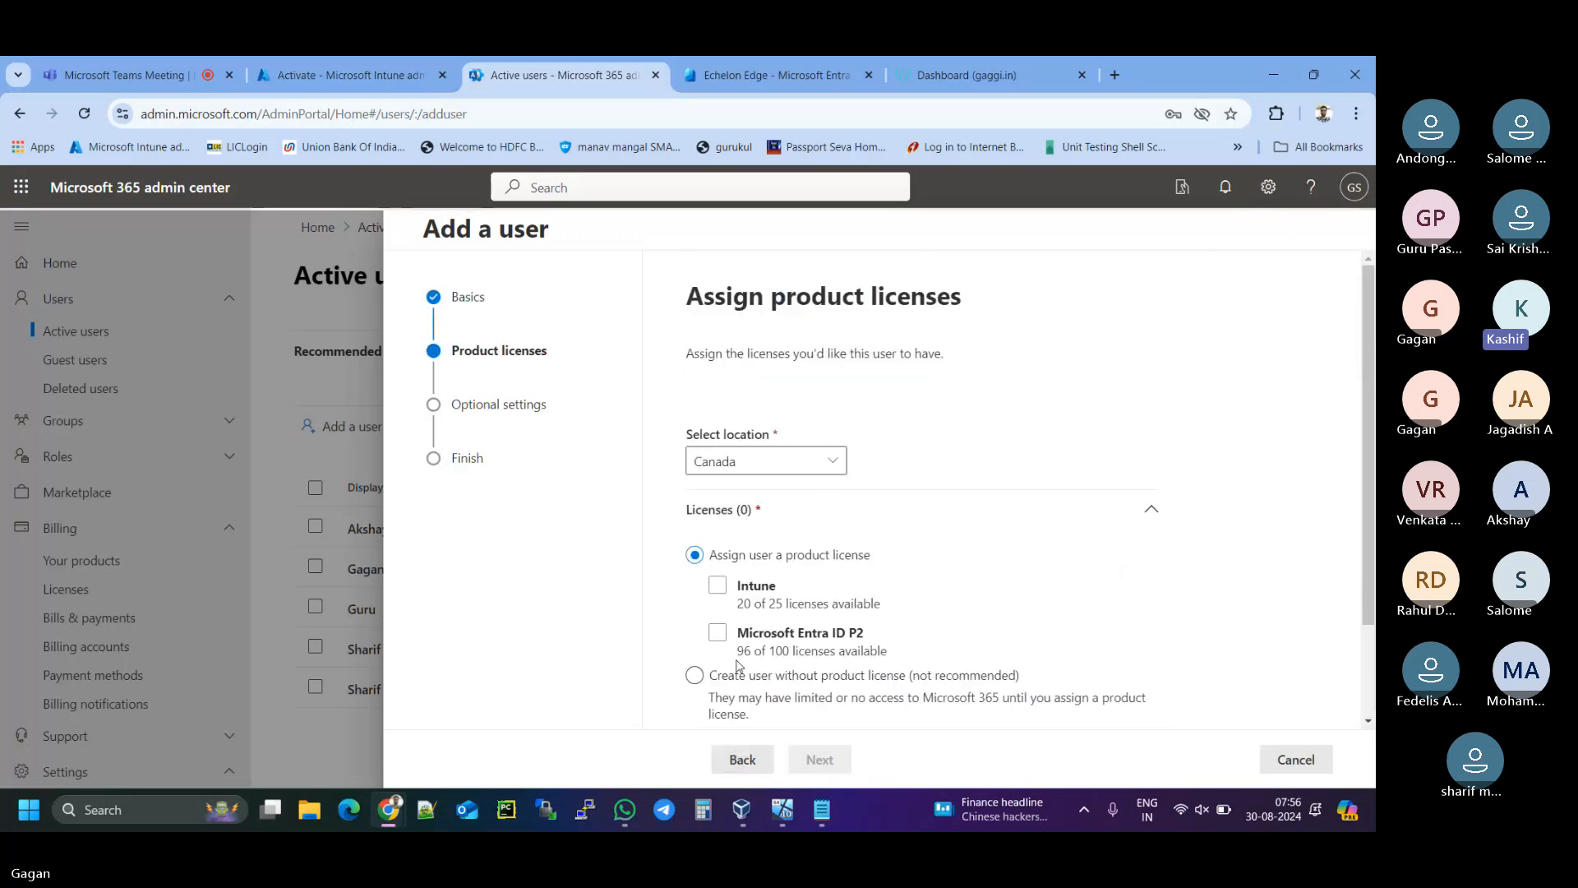
- Set the second user's location to United States
scroll(916, 455, "down", 1)
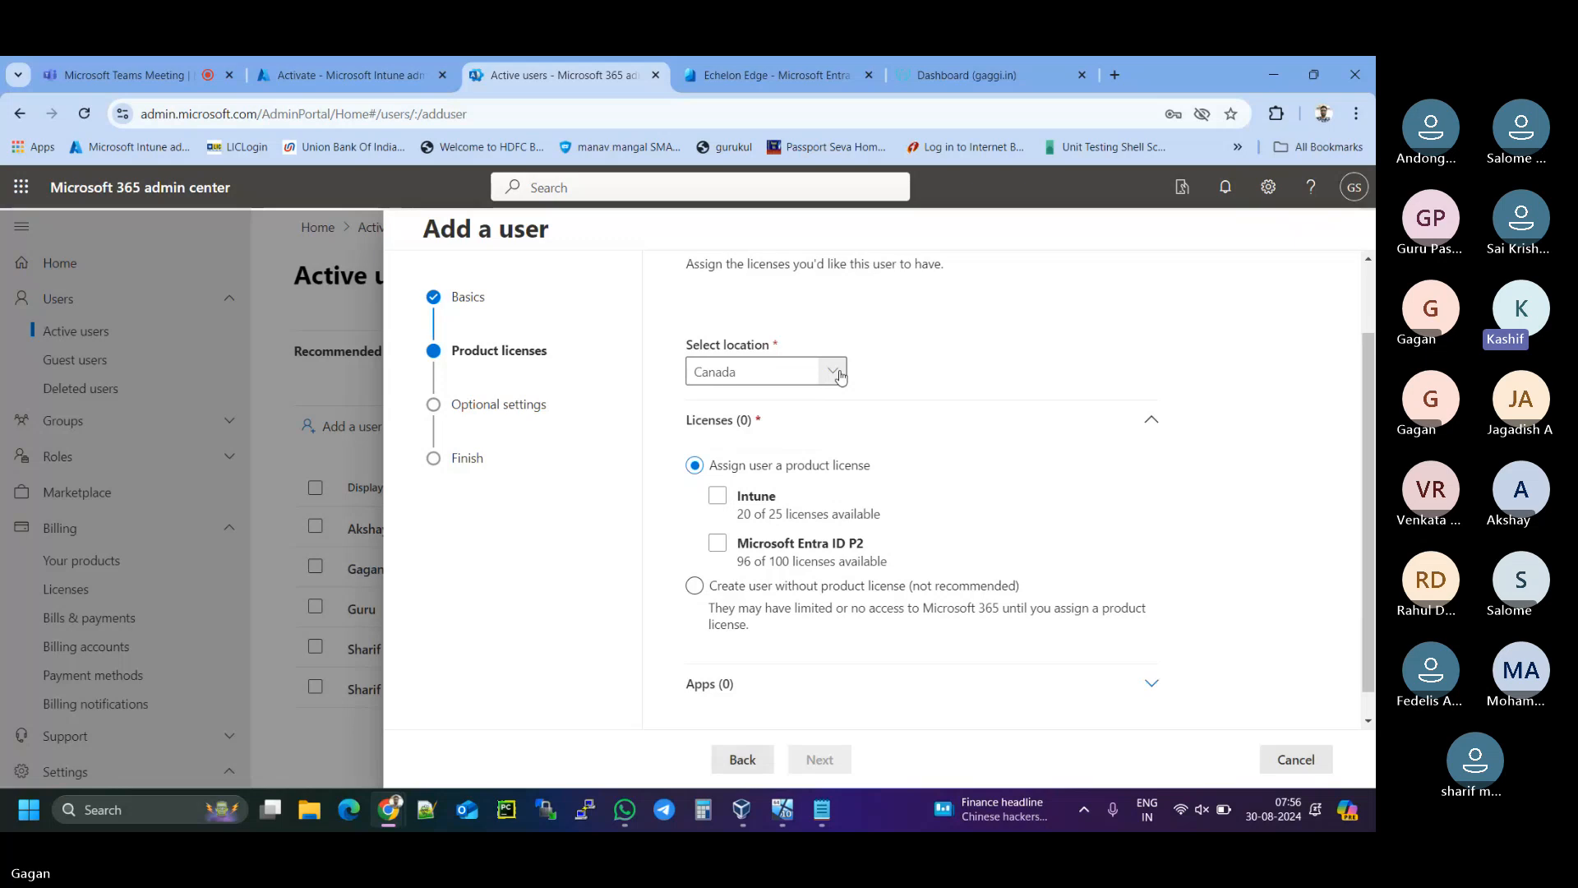
left_click(836, 371)
scroll(1079, 236, "down", 20)
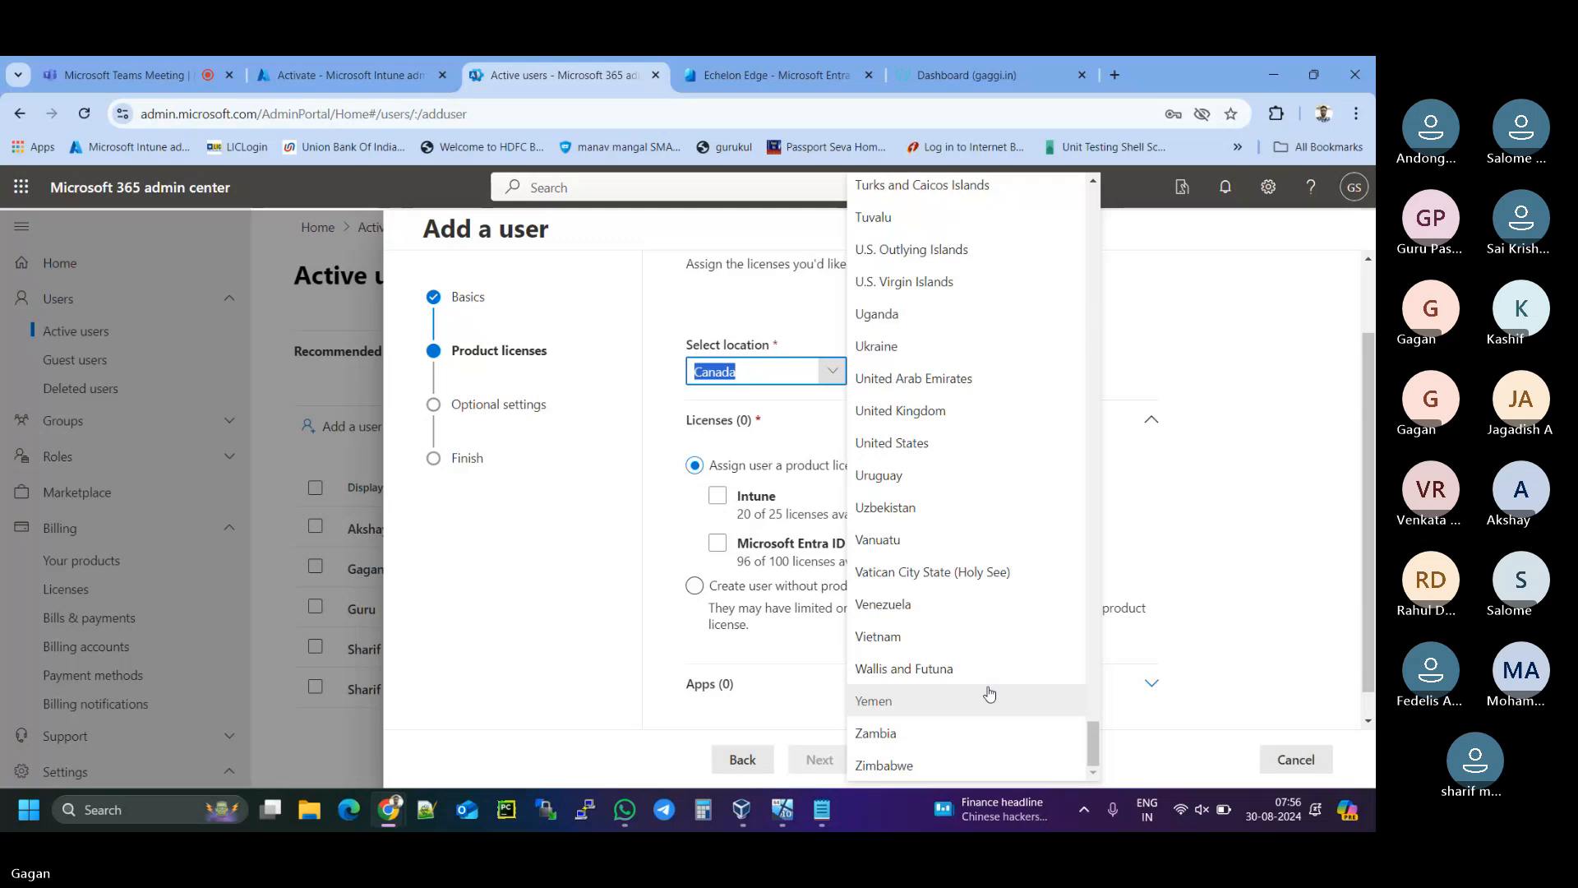
left_click(912, 444)
left_click(732, 497)
- Add the Microsoft Entra ID P2 licence, finish adding the user, and close the confirmation
left_click(718, 543)
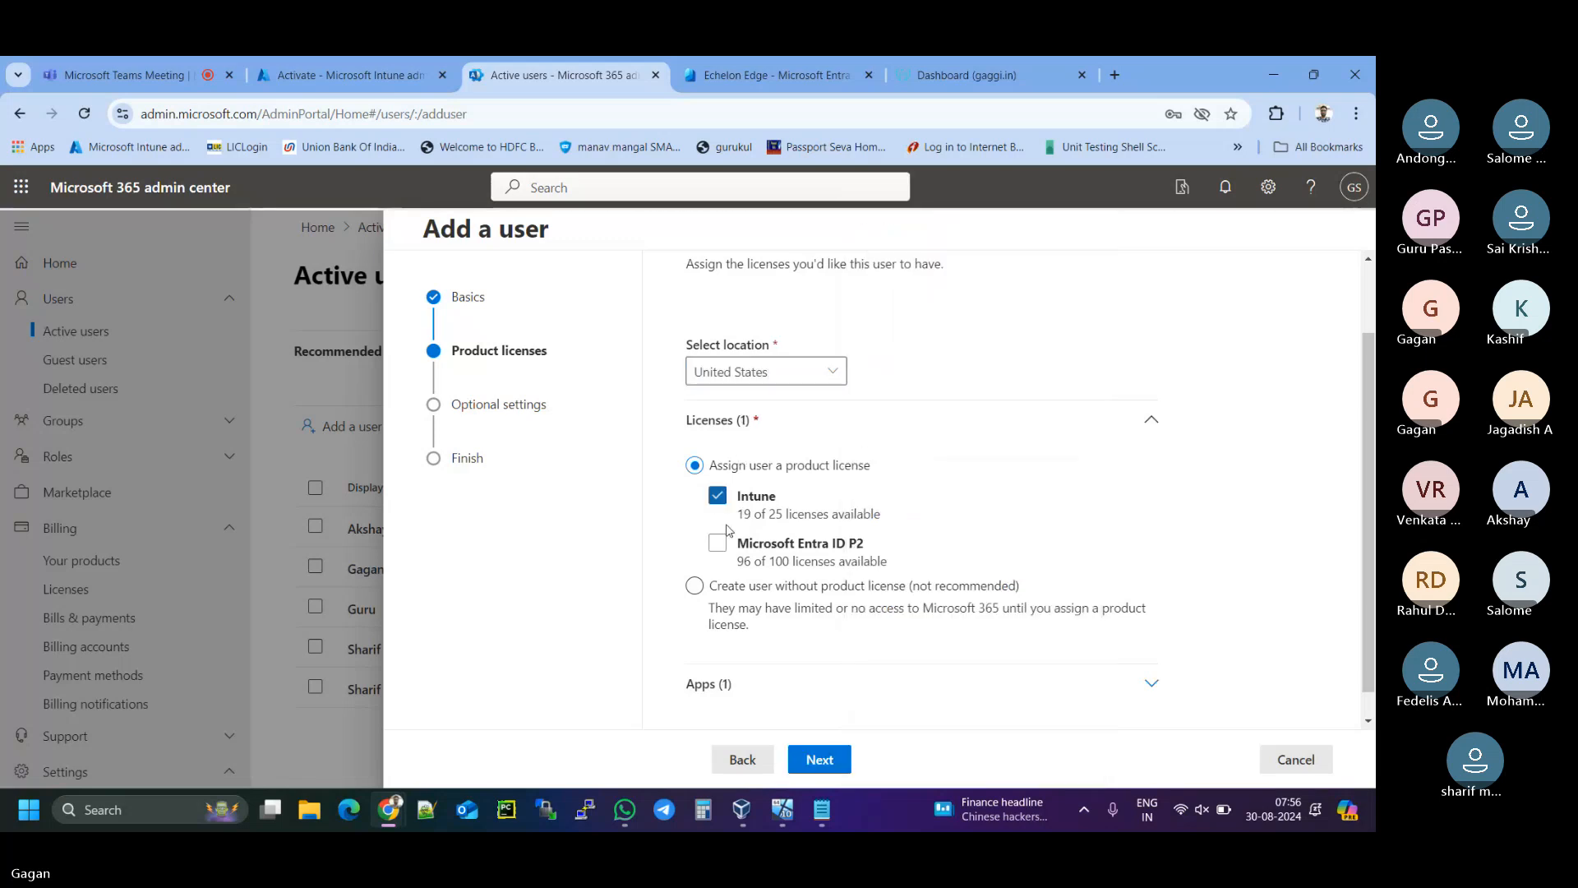
left_click(815, 759)
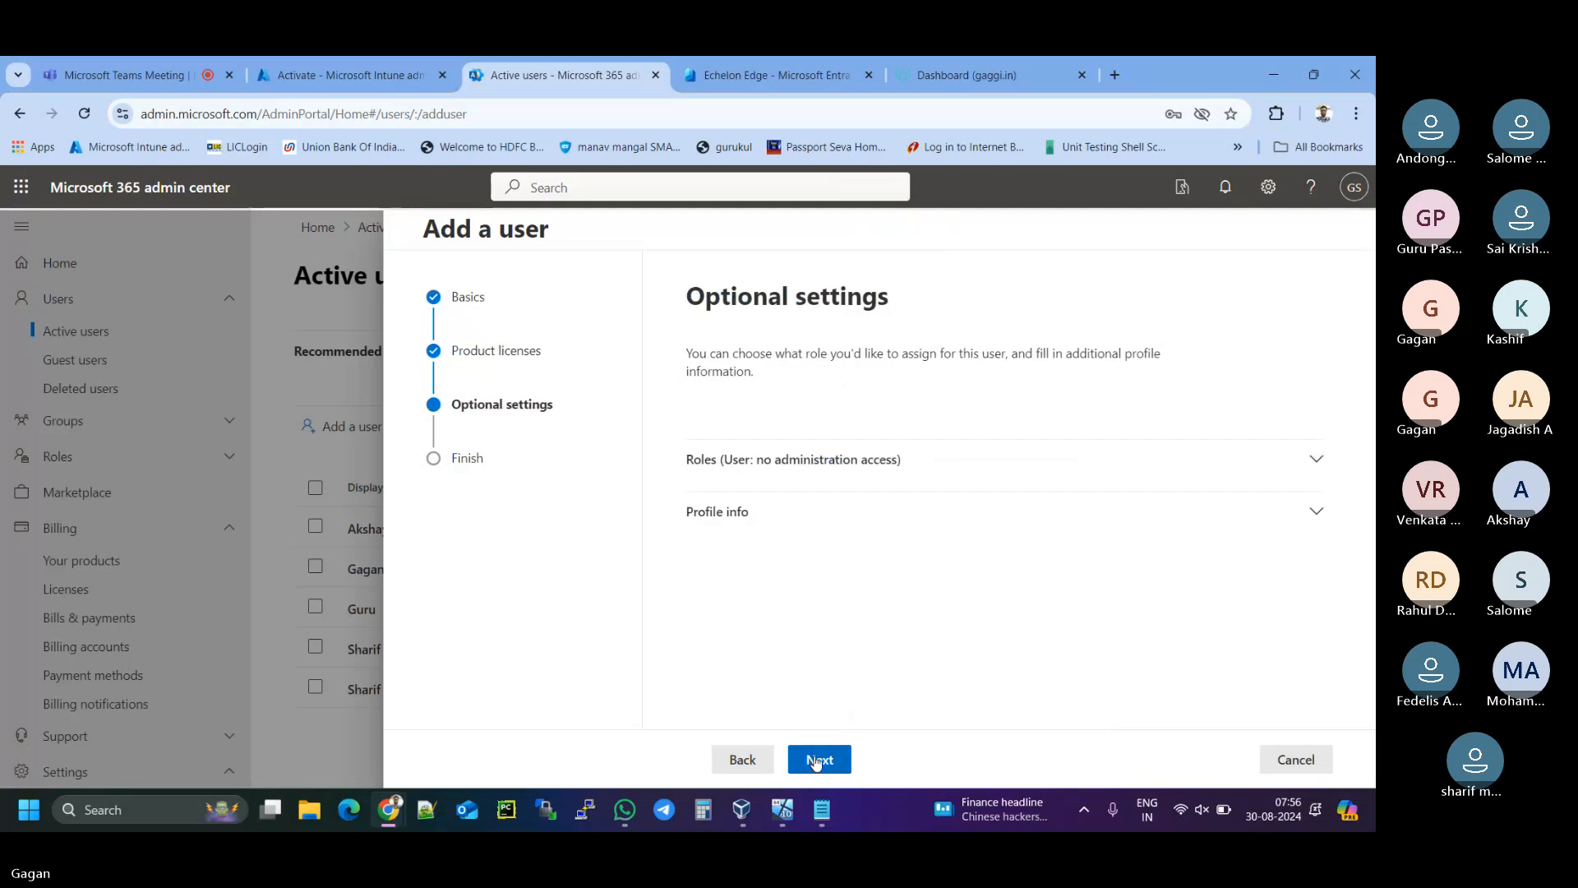
left_click(816, 758)
left_click(817, 759)
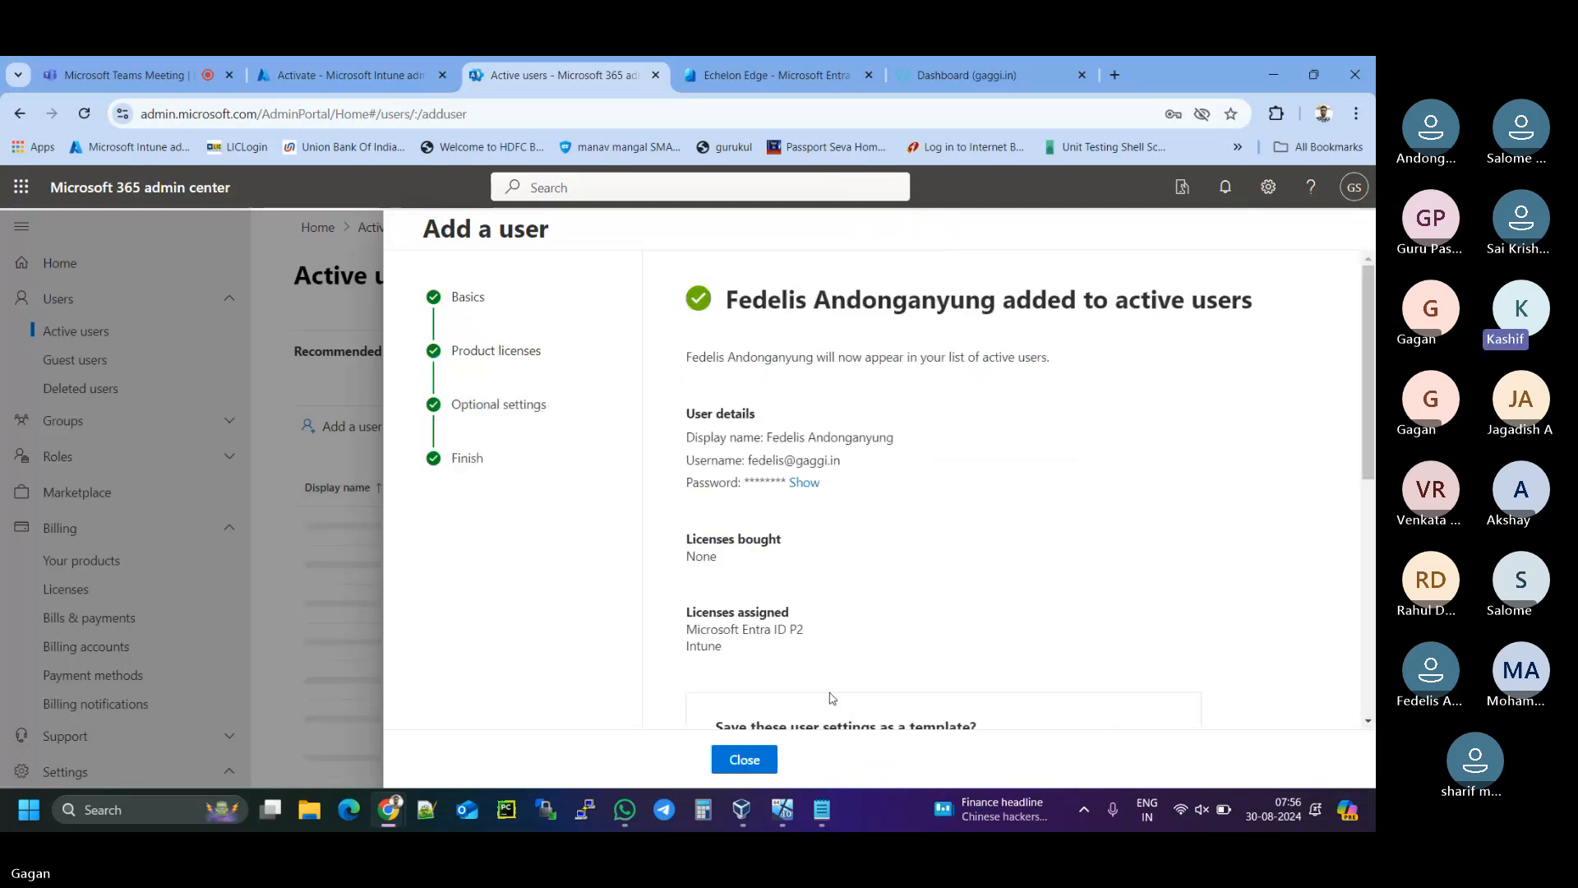
left_click(762, 760)
- Start a third user and enter the first name, username and pasted password
left_click(351, 437)
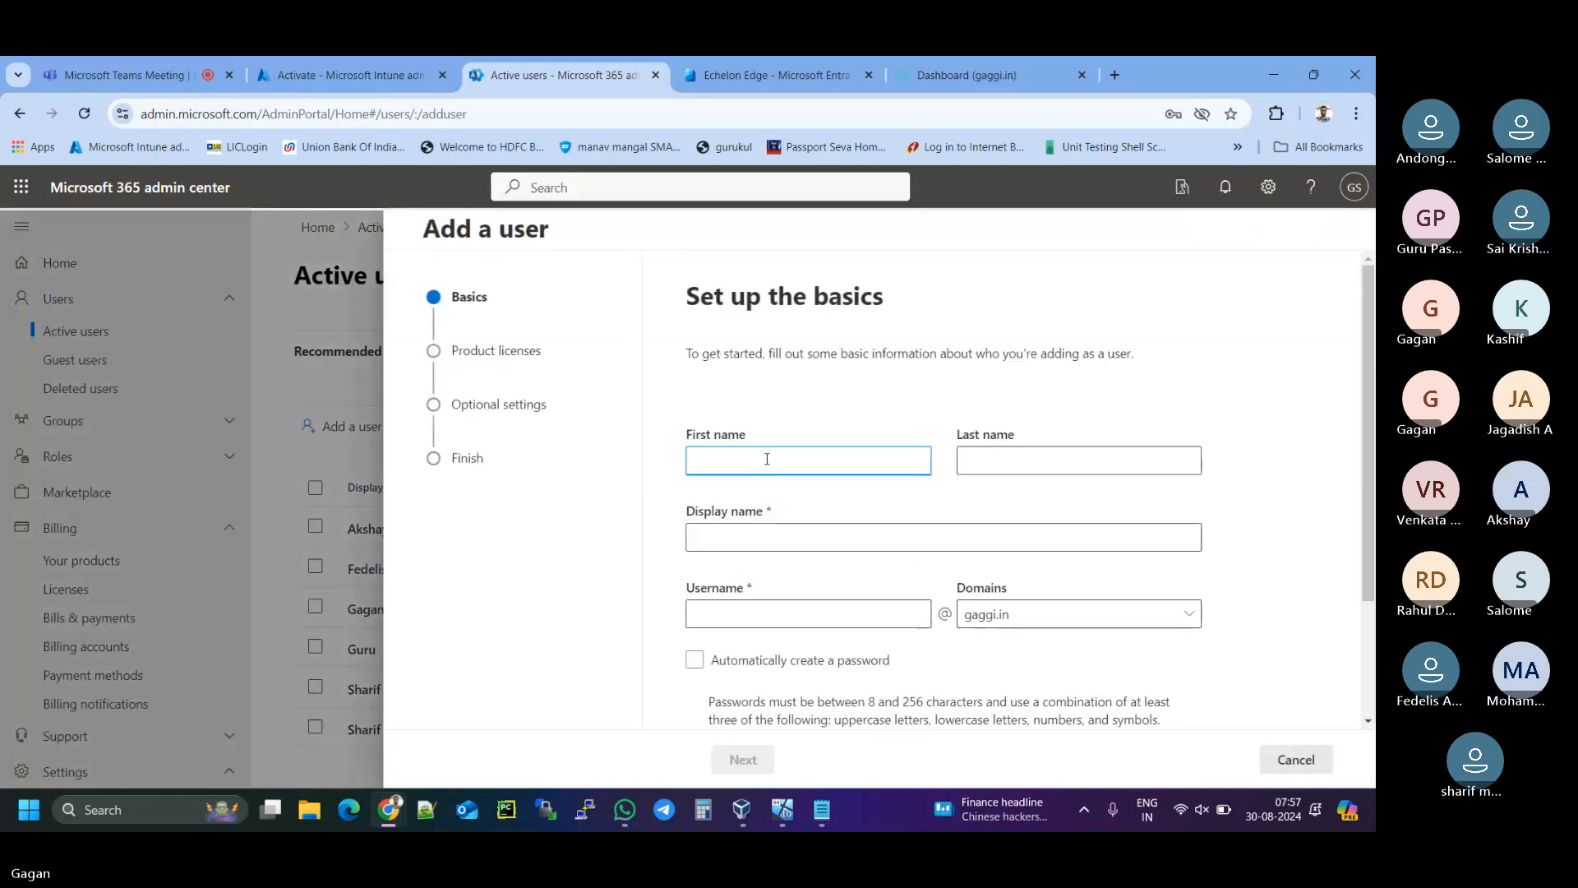
type("Jagad")
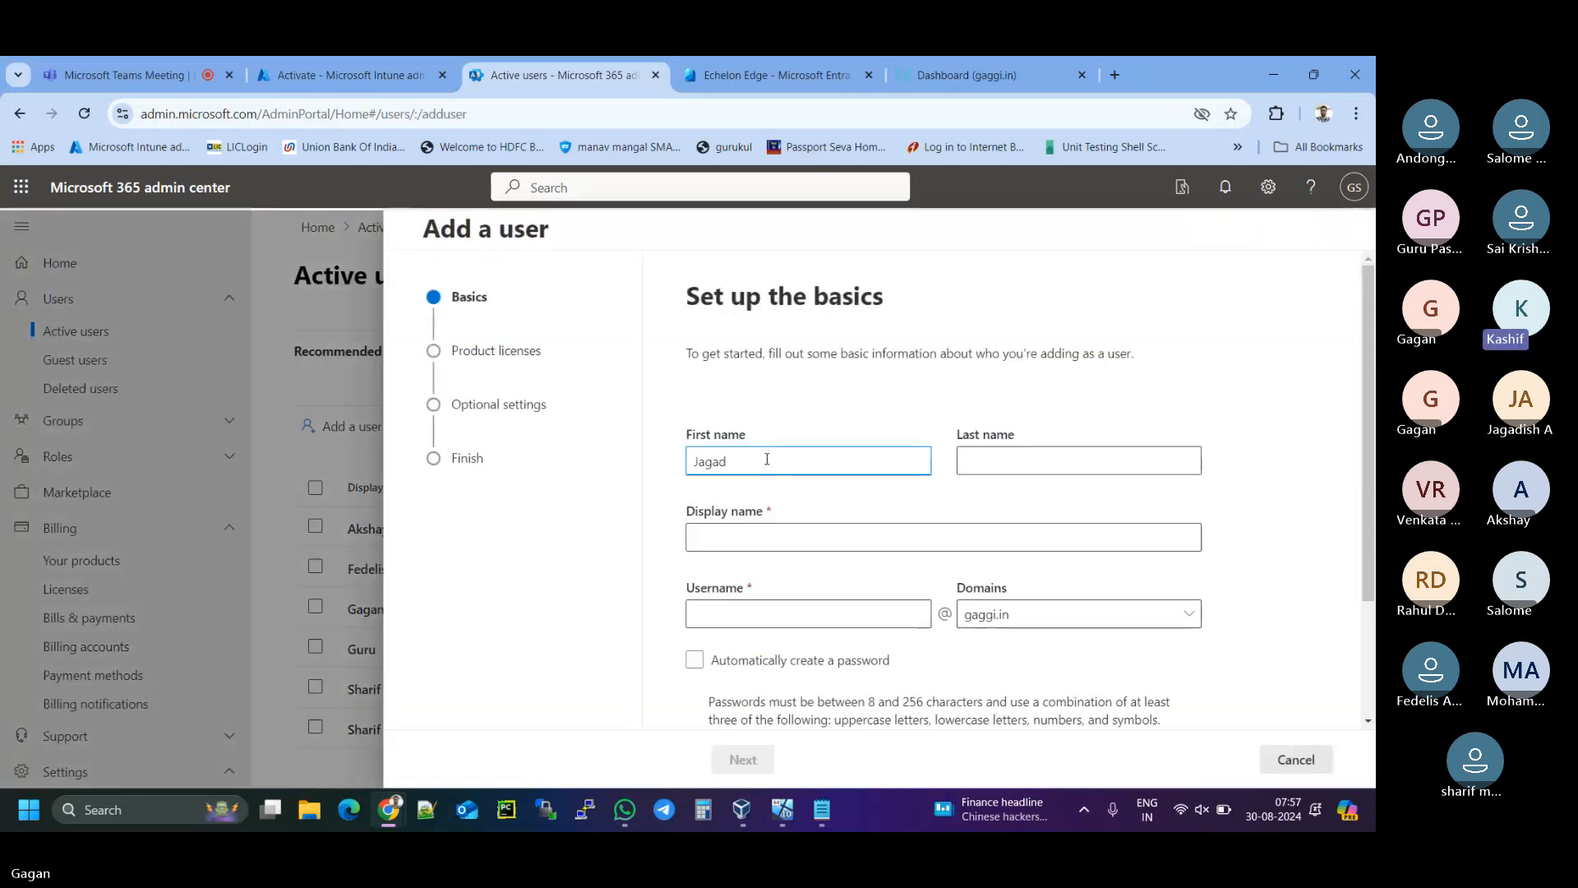
type("eesh")
key("Tab")
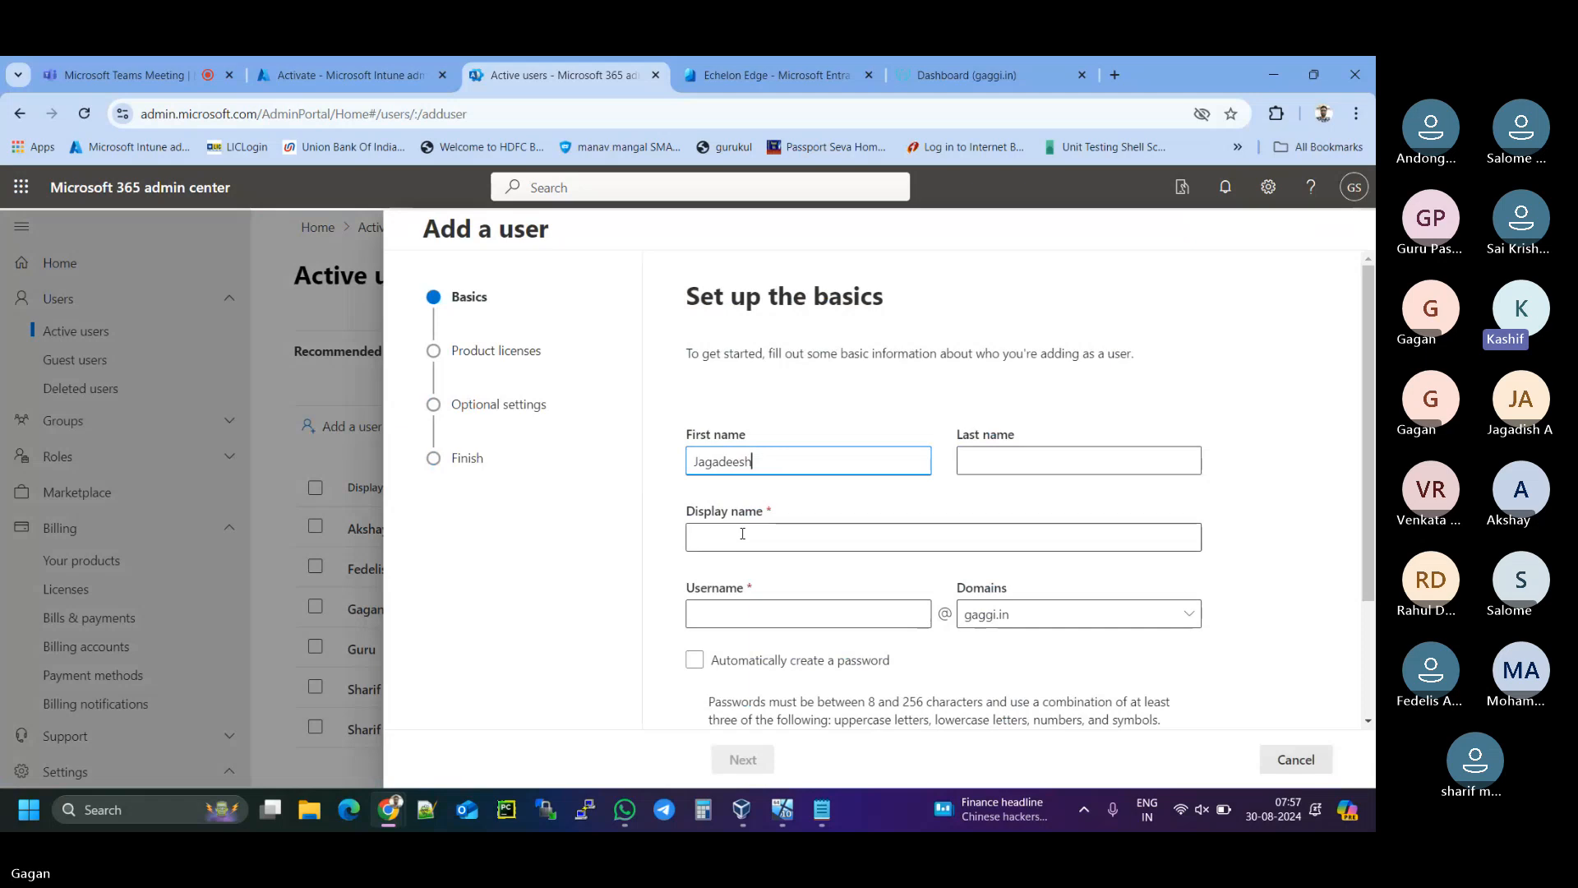
left_click(757, 615)
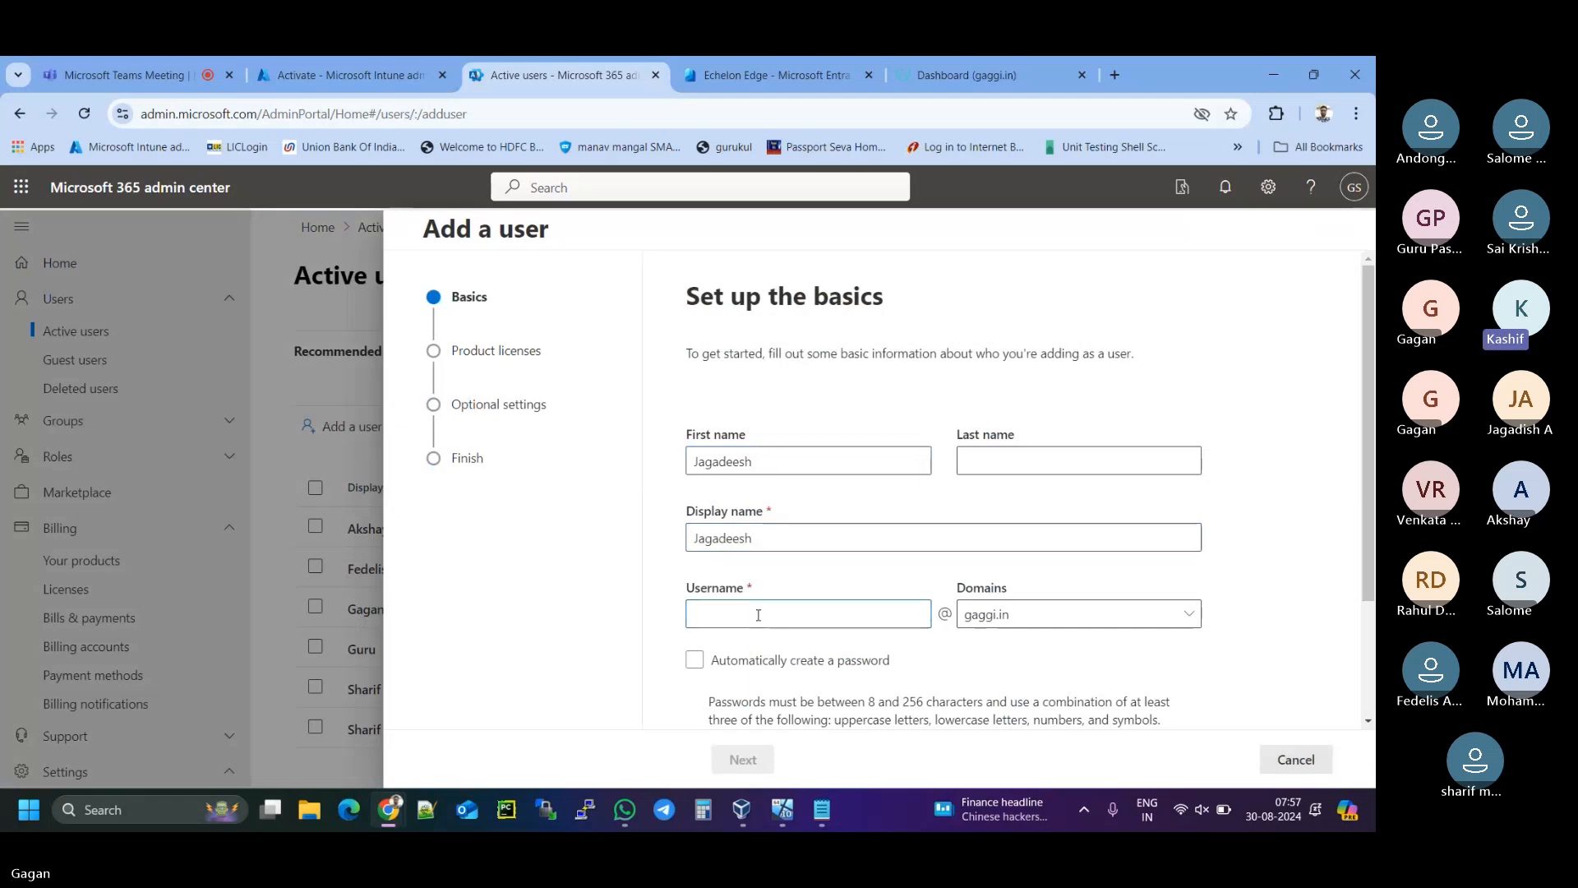
type("jagadeesh")
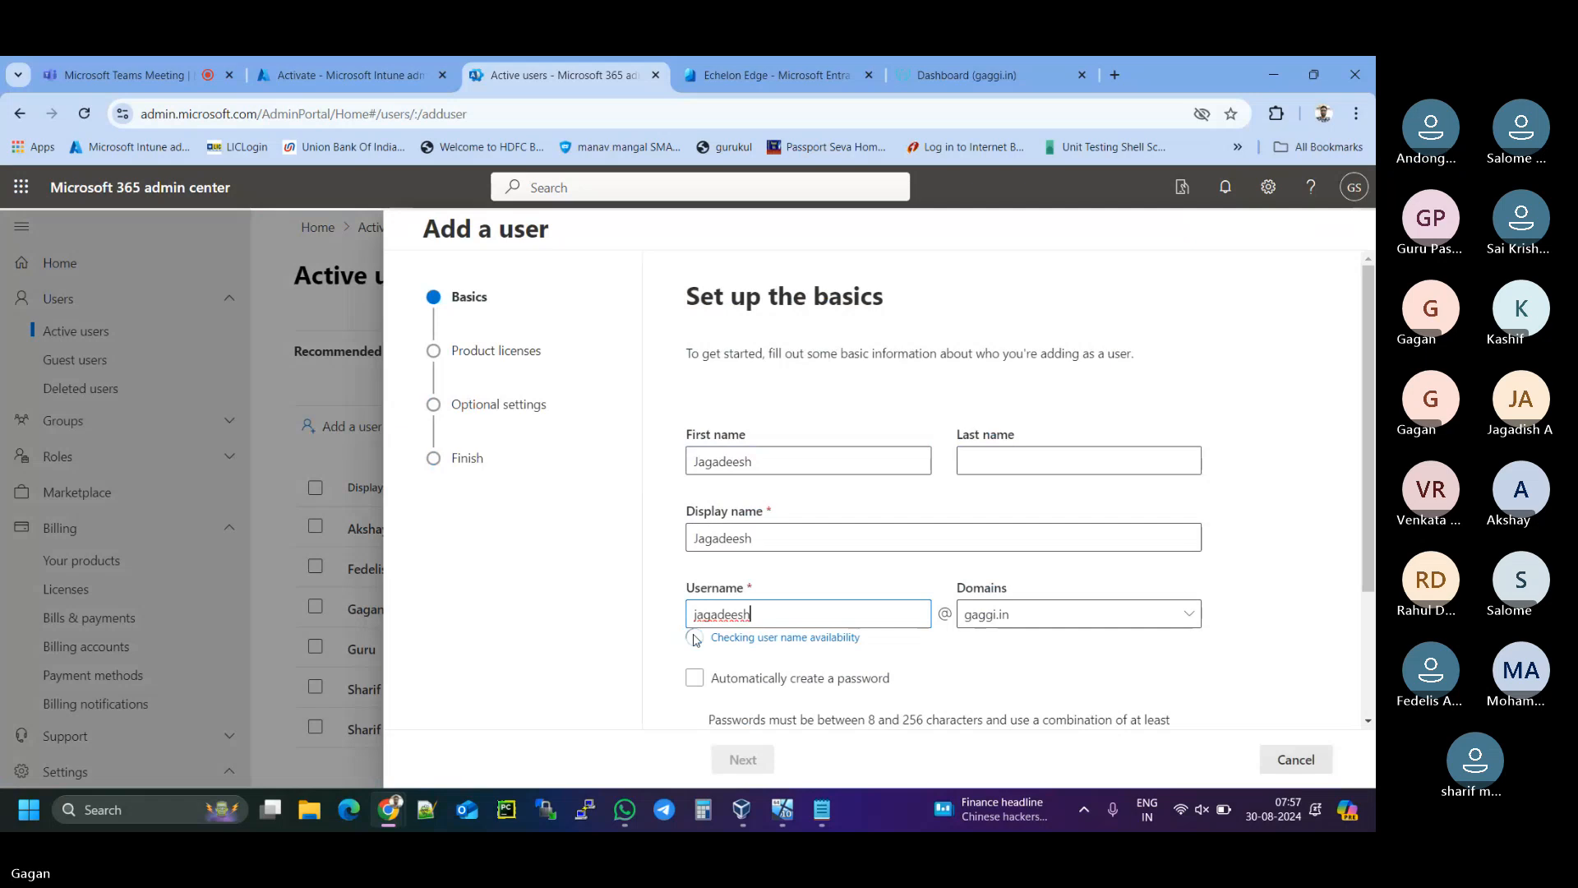
scroll(636, 648, "down", 2)
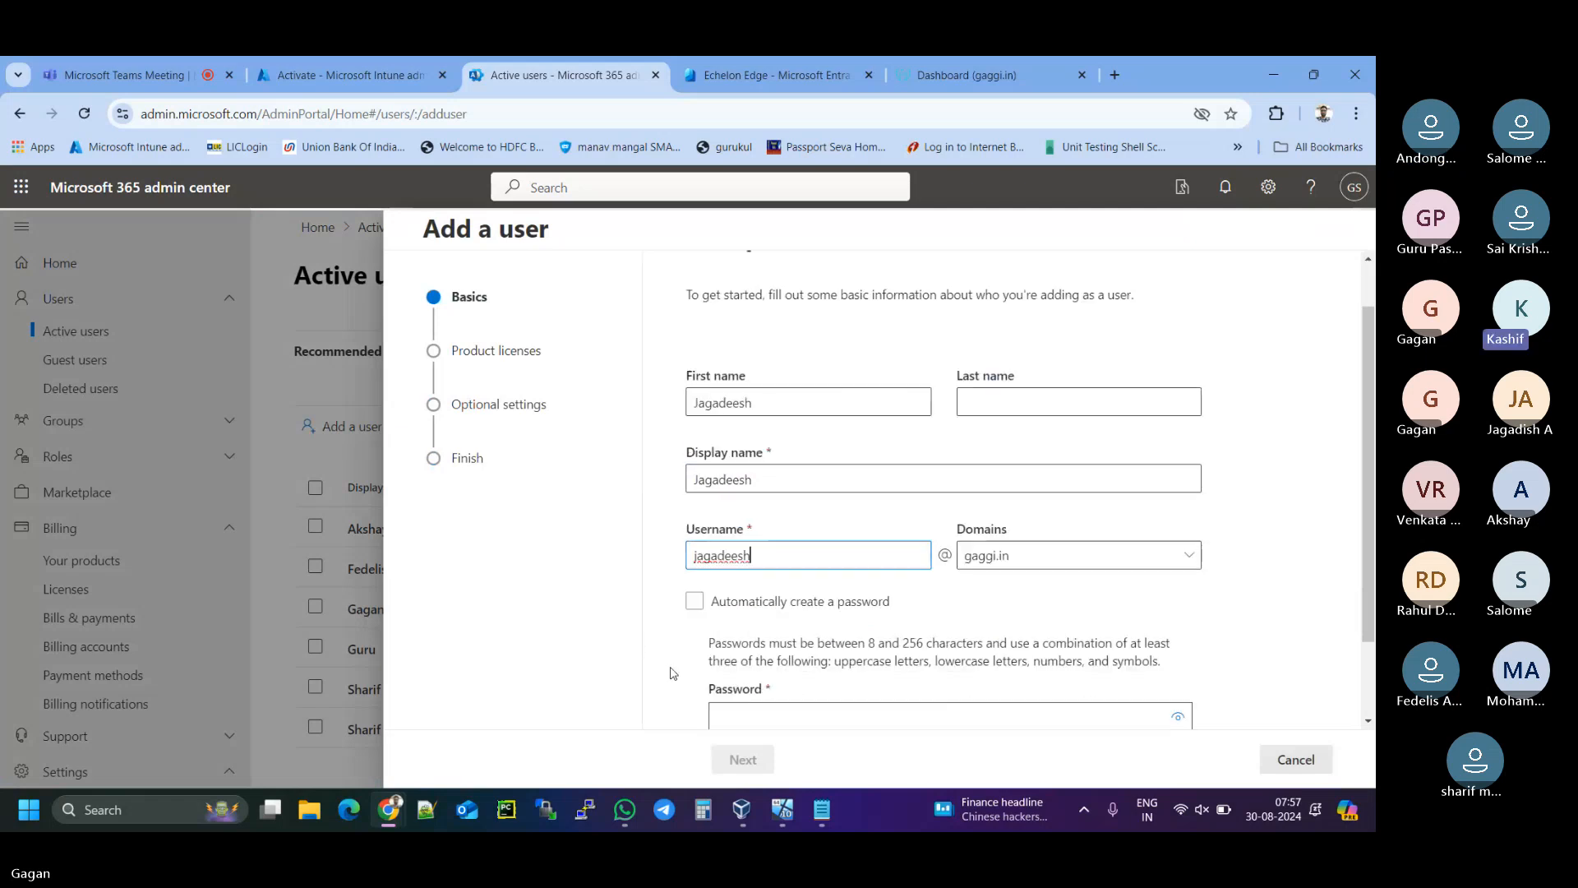
left_click(770, 621)
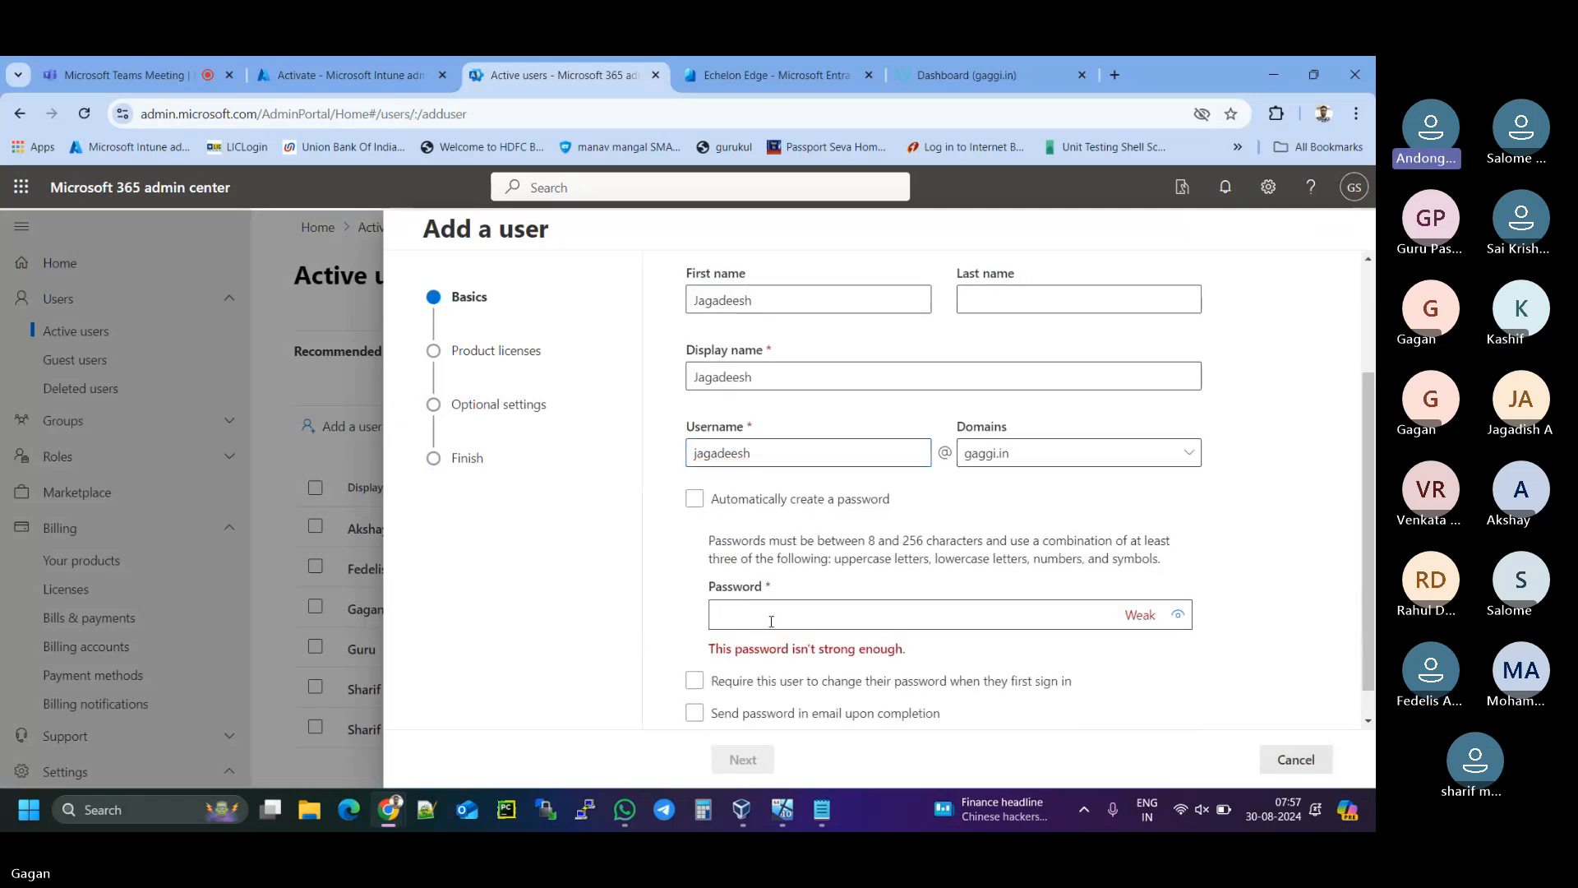
key("ctrl+v")
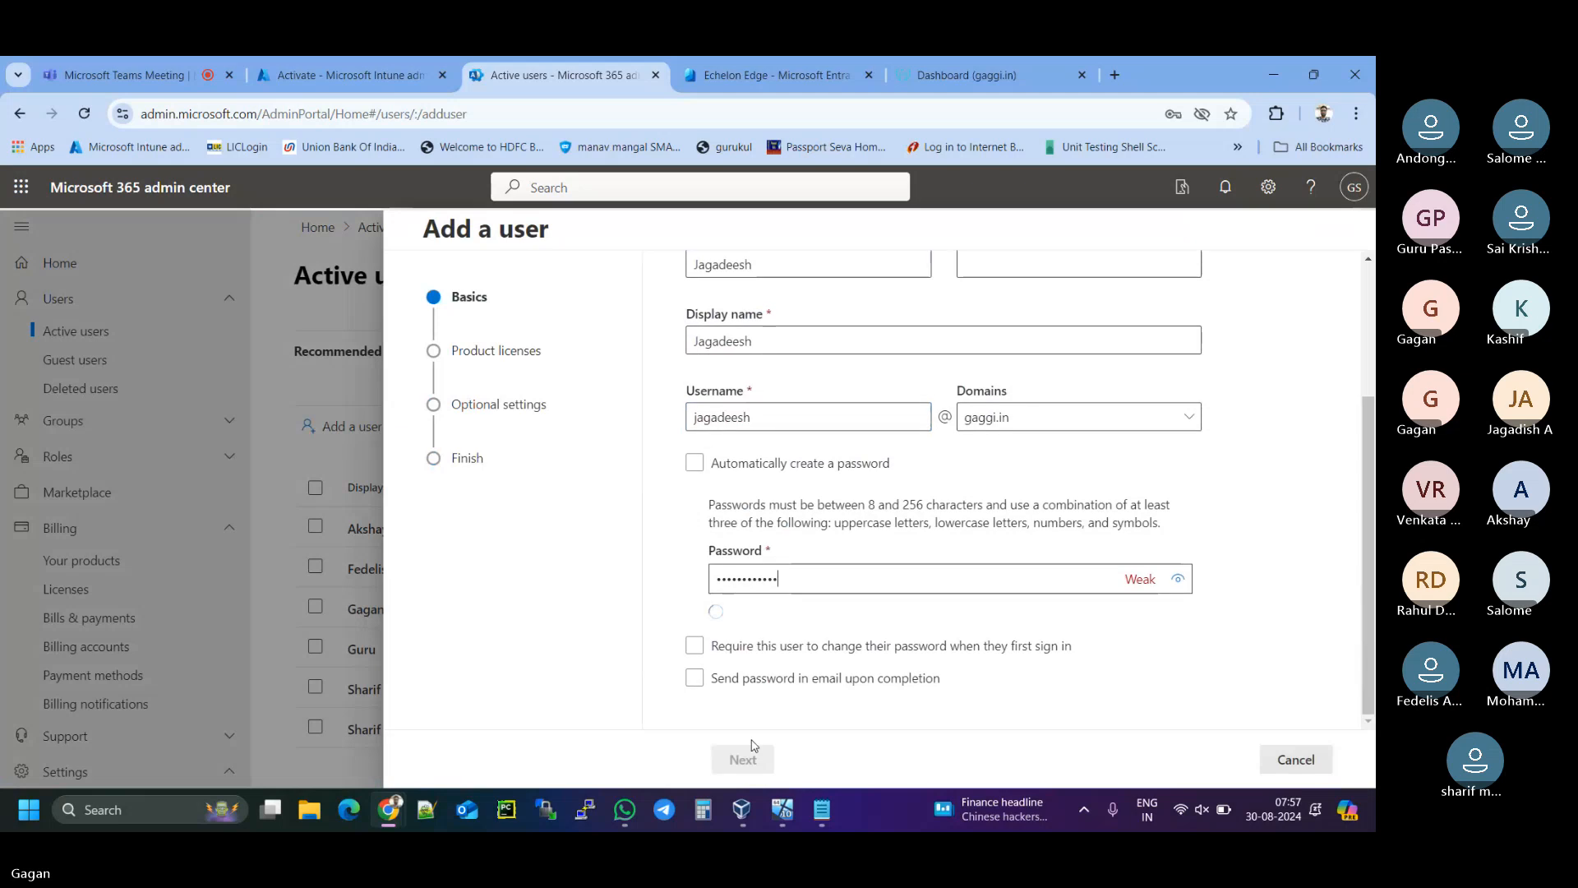
left_click(756, 761)
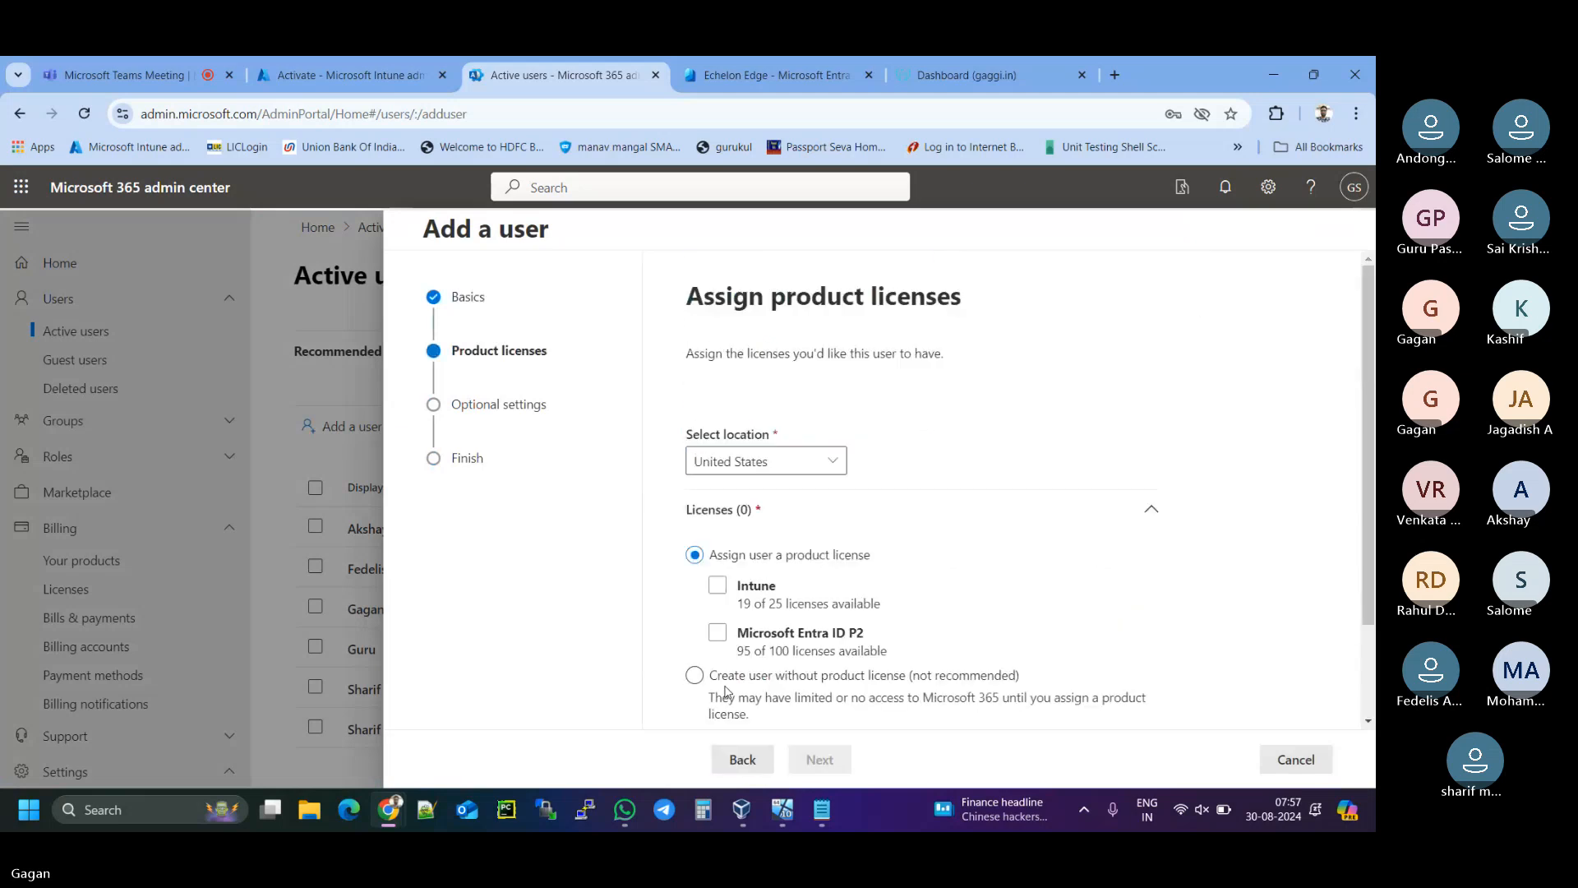
- Set location to India, assign Intune and Entra ID P2, finish adding, and close
left_click(801, 465)
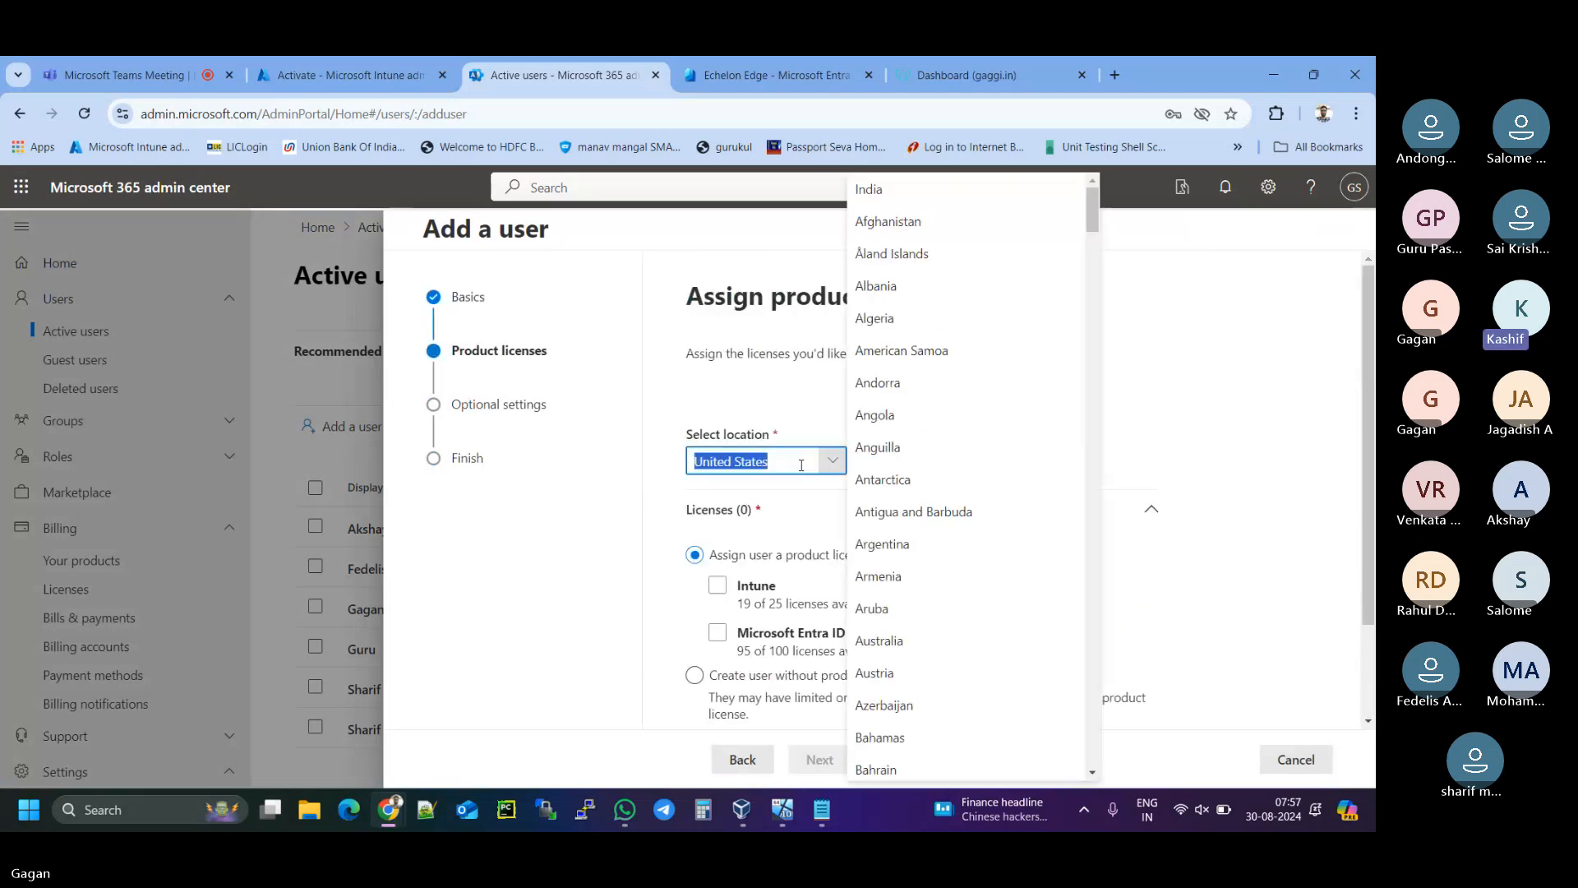
type("ia")
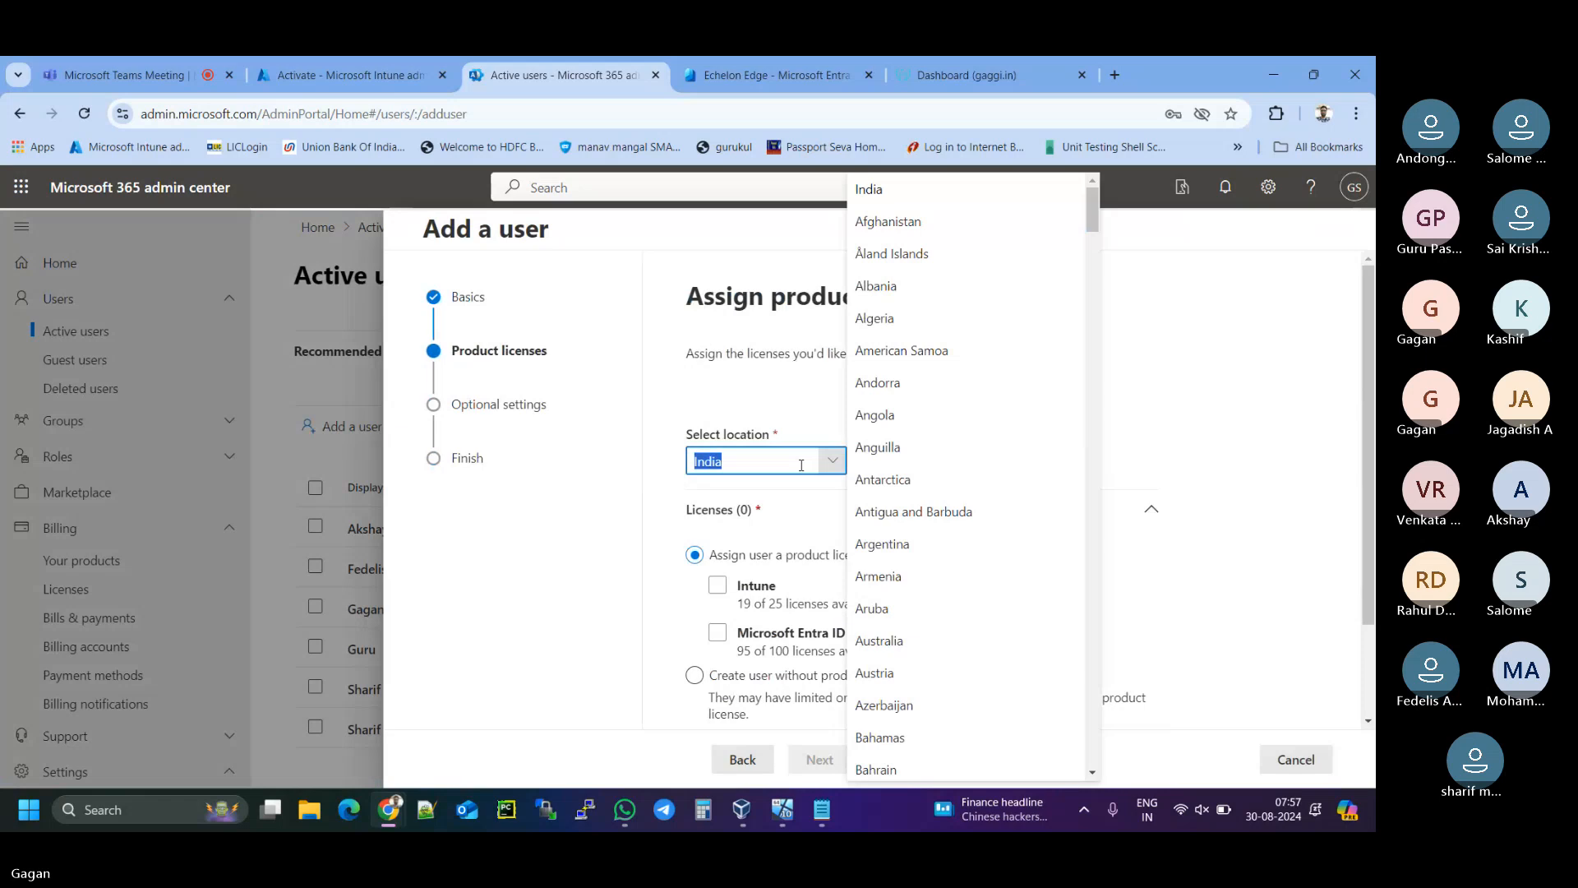
key("Return")
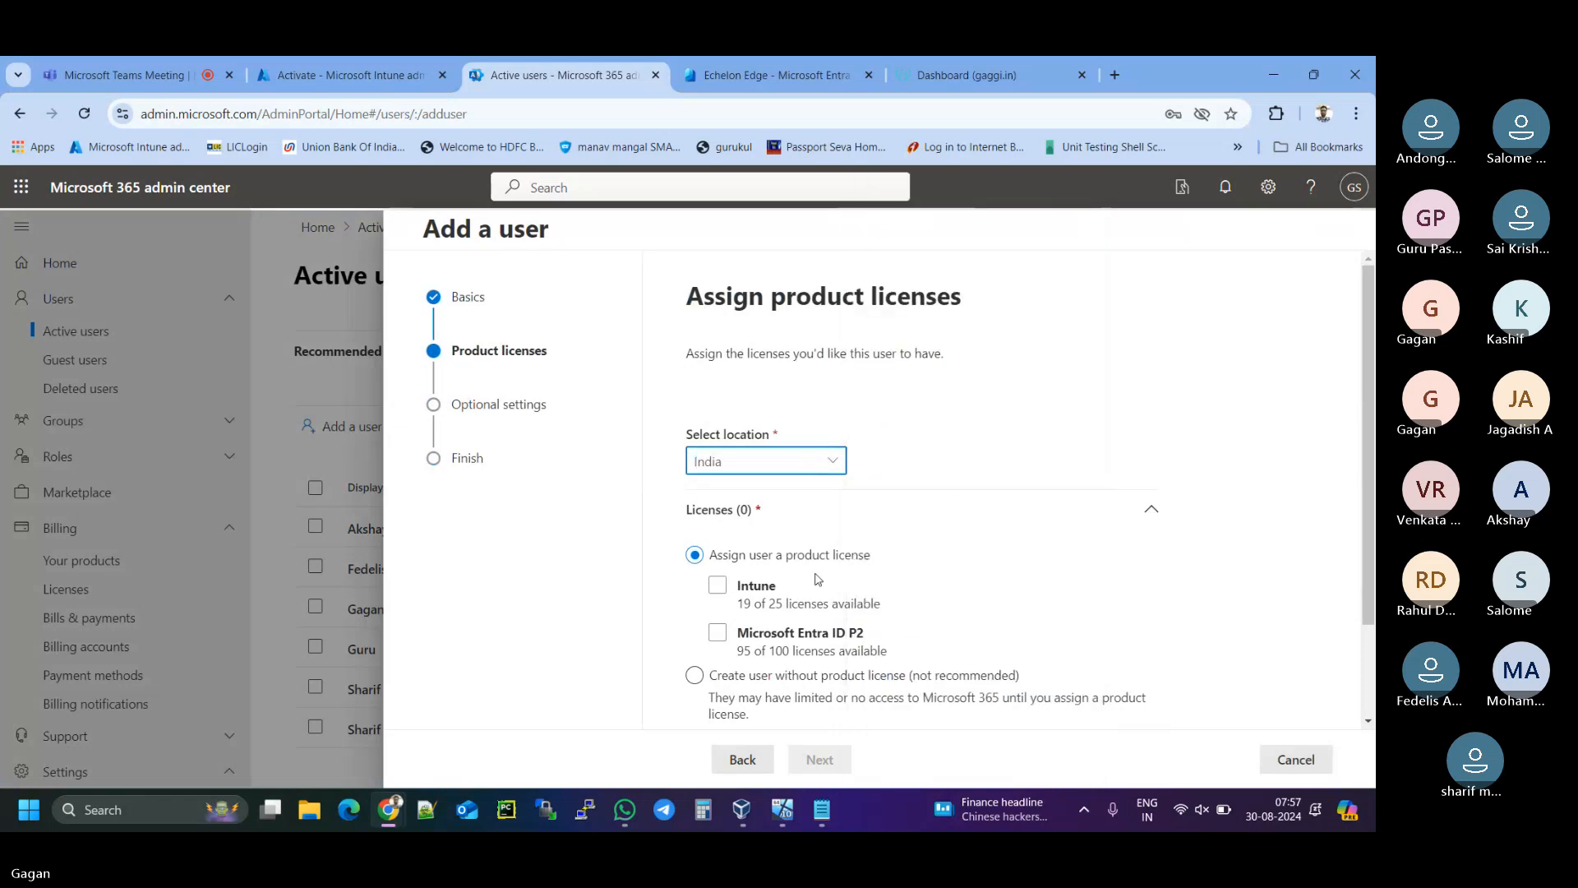
scroll(818, 579, "down", 2)
left_click(717, 466)
left_click(717, 513)
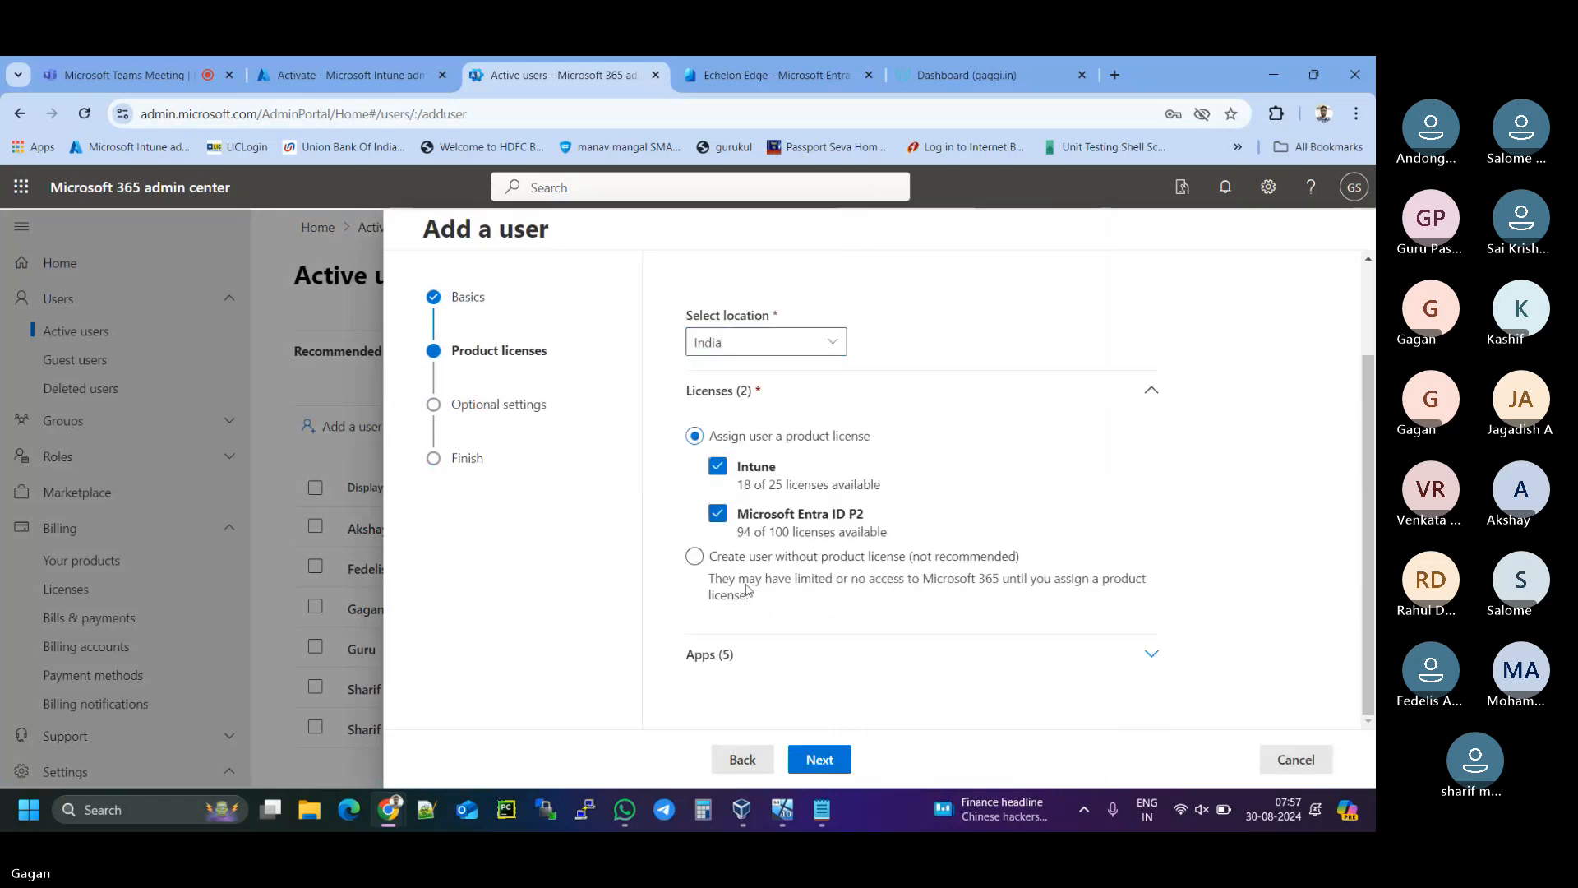
left_click(819, 763)
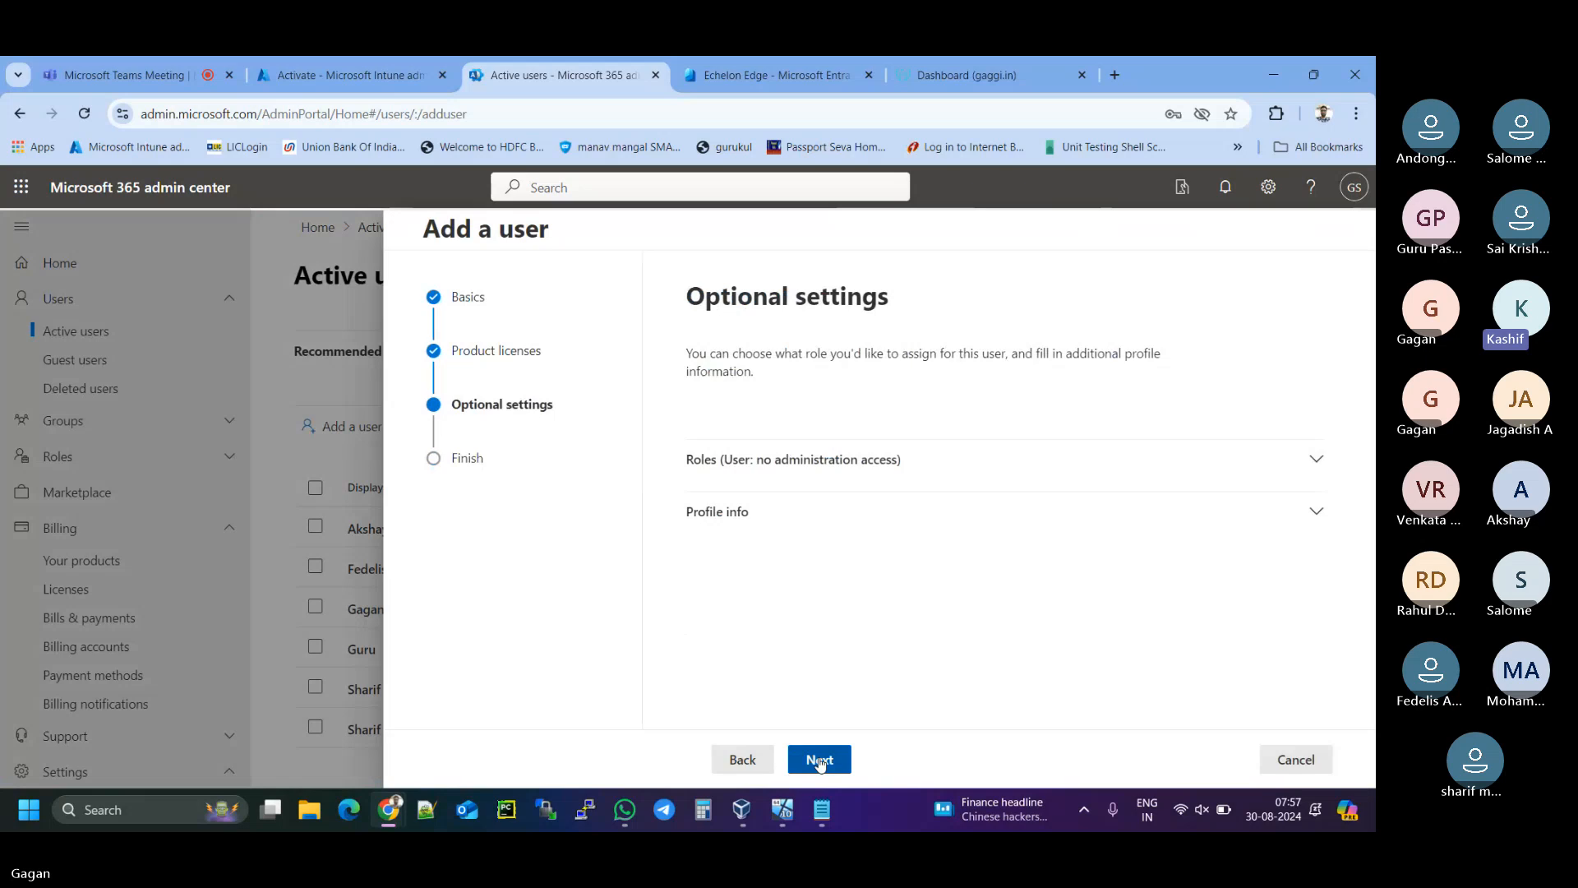
left_click(820, 763)
left_click(819, 765)
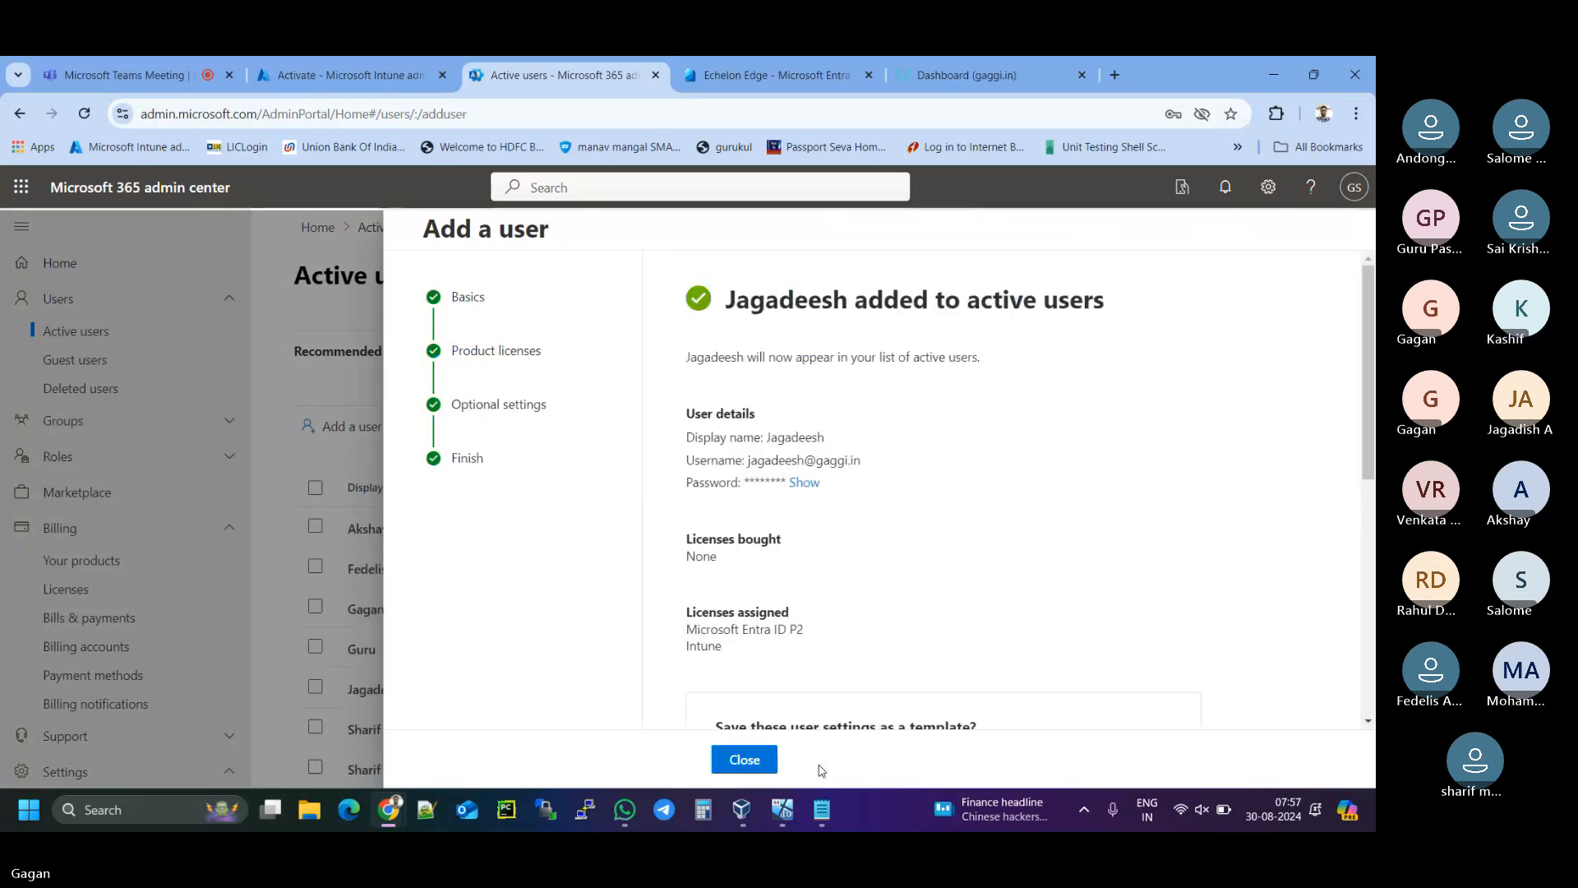
left_click(746, 768)
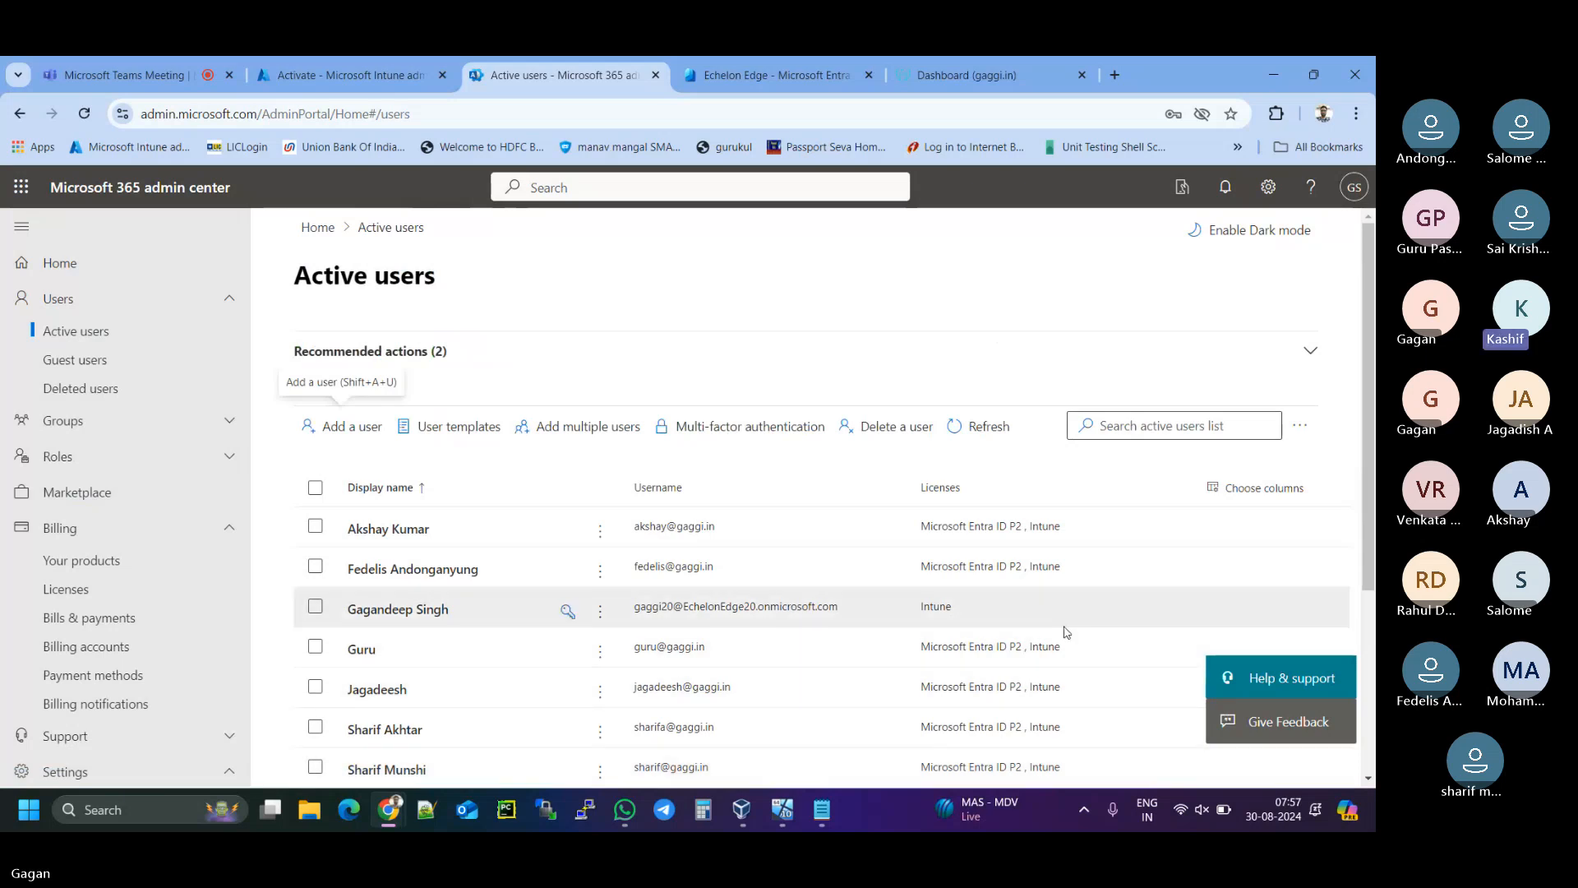
scroll(571, 609, "down", 2)
scroll(1063, 634, "up", 1)
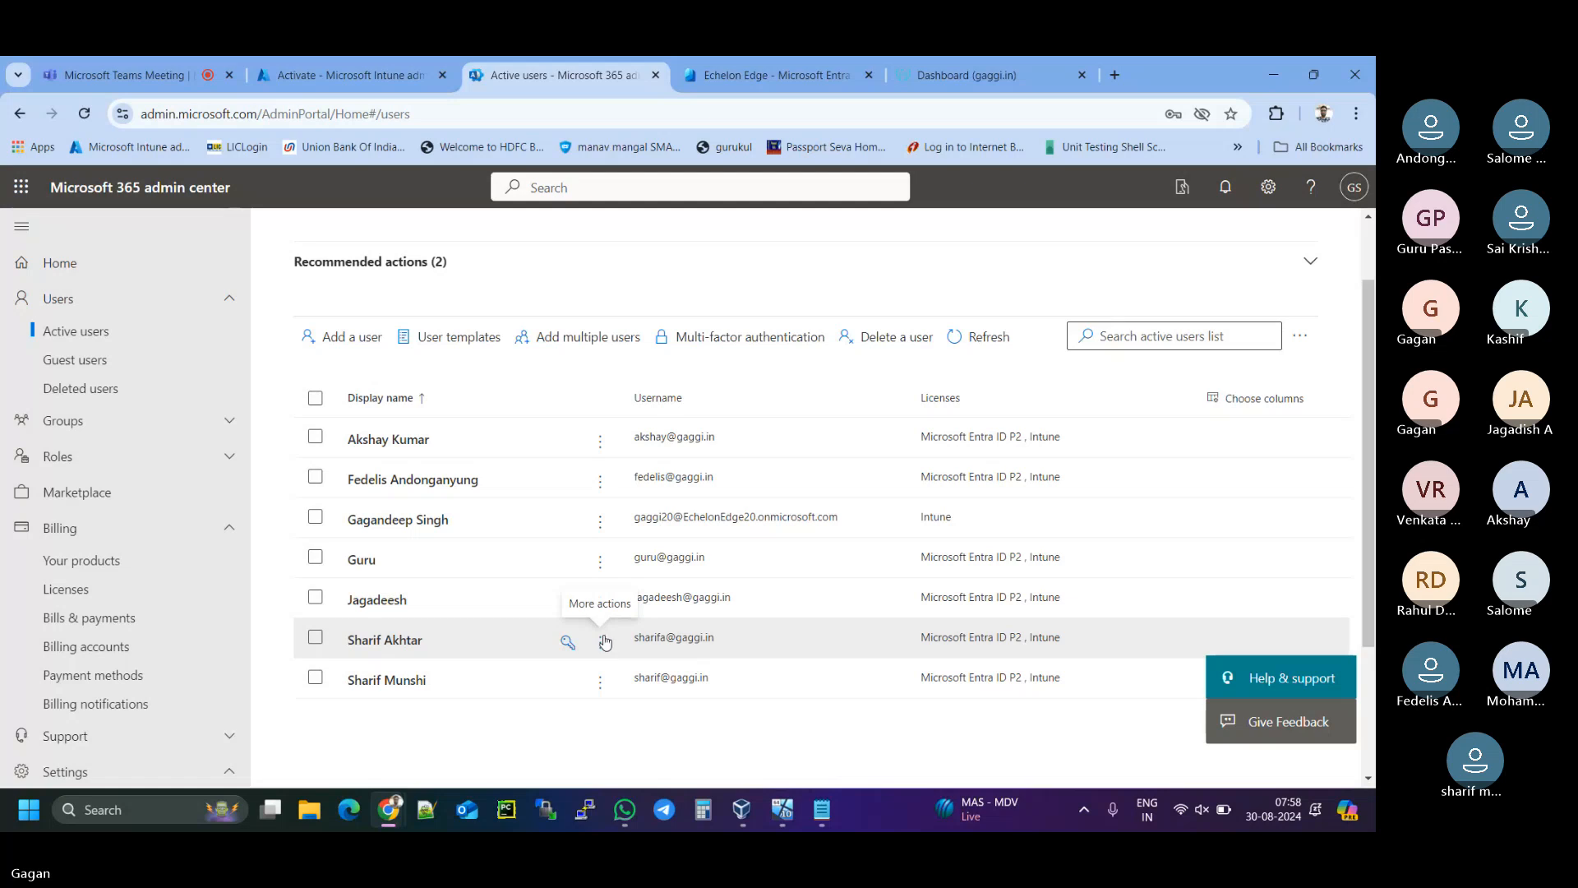
- Switch to the Entra admin center and open the All users list
left_click(754, 80)
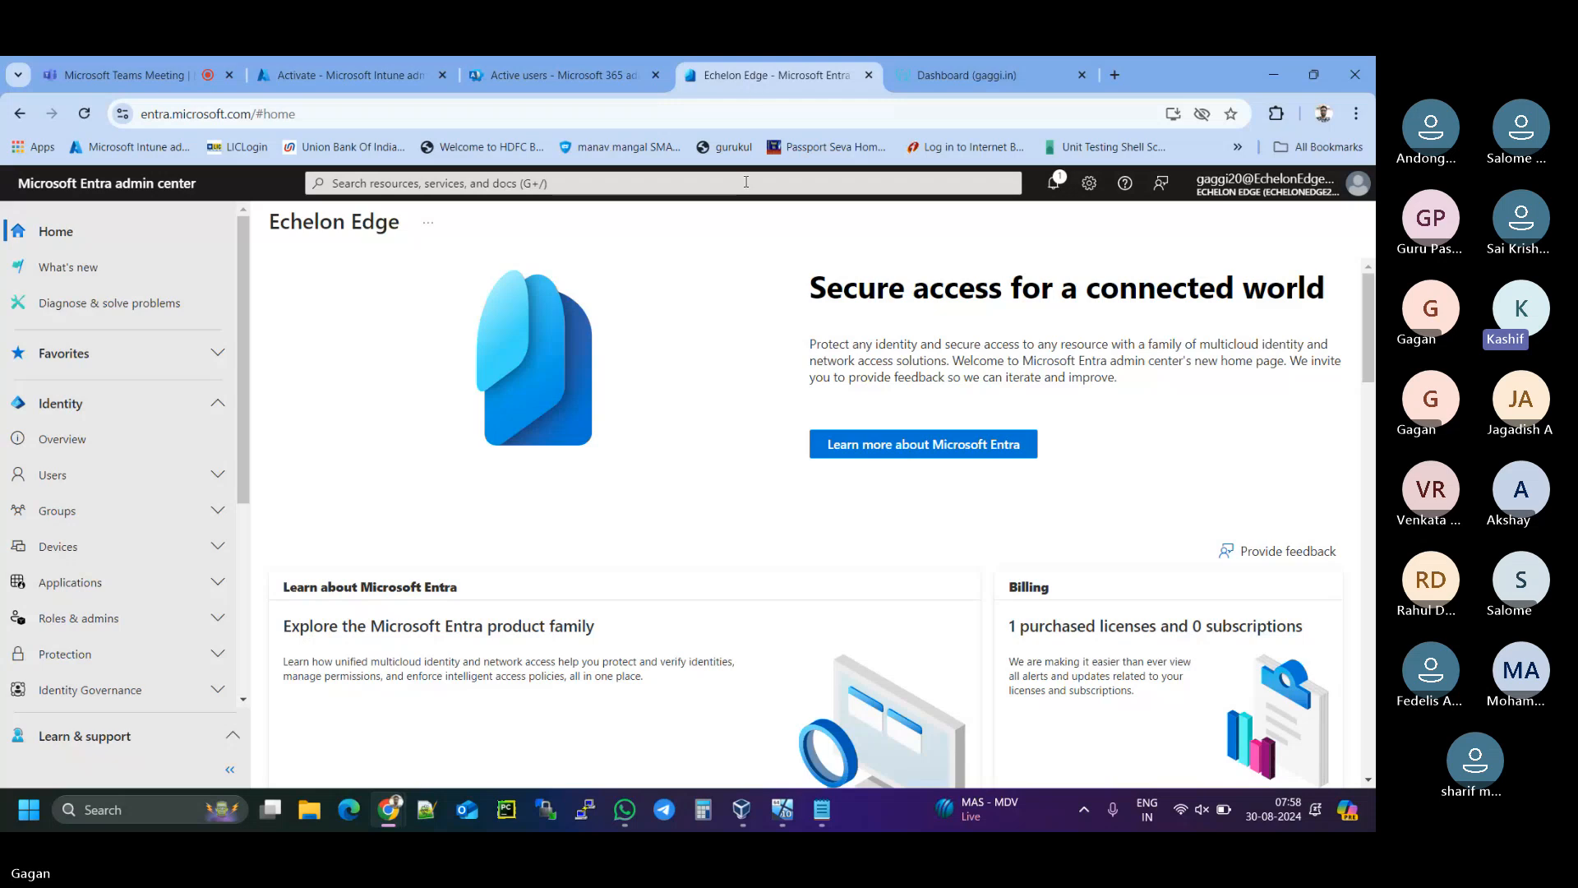
left_click(99, 481)
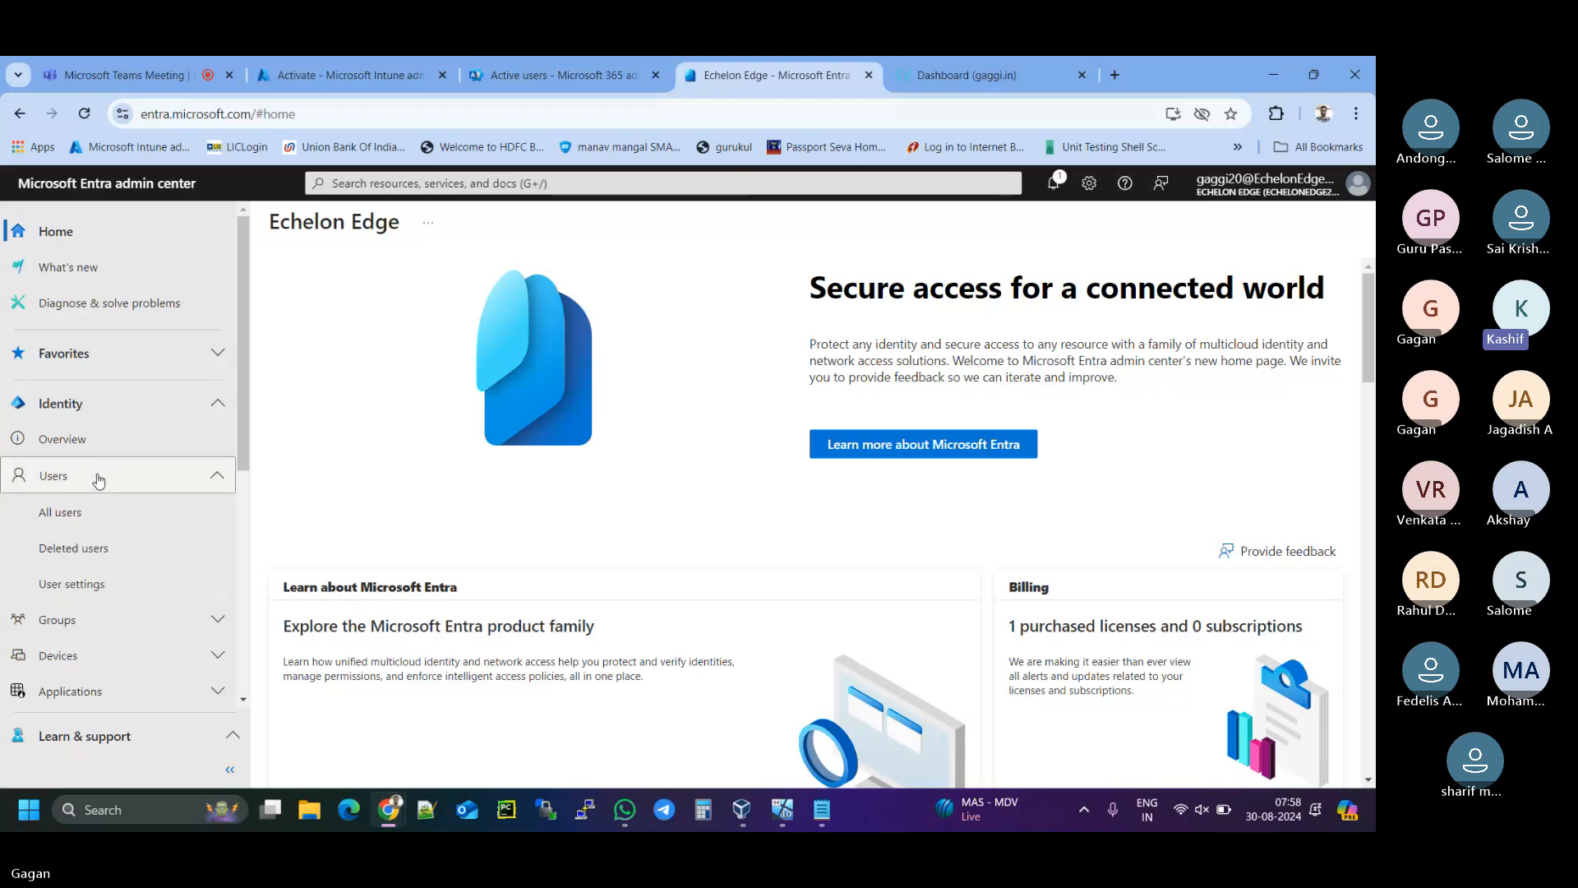
left_click(97, 516)
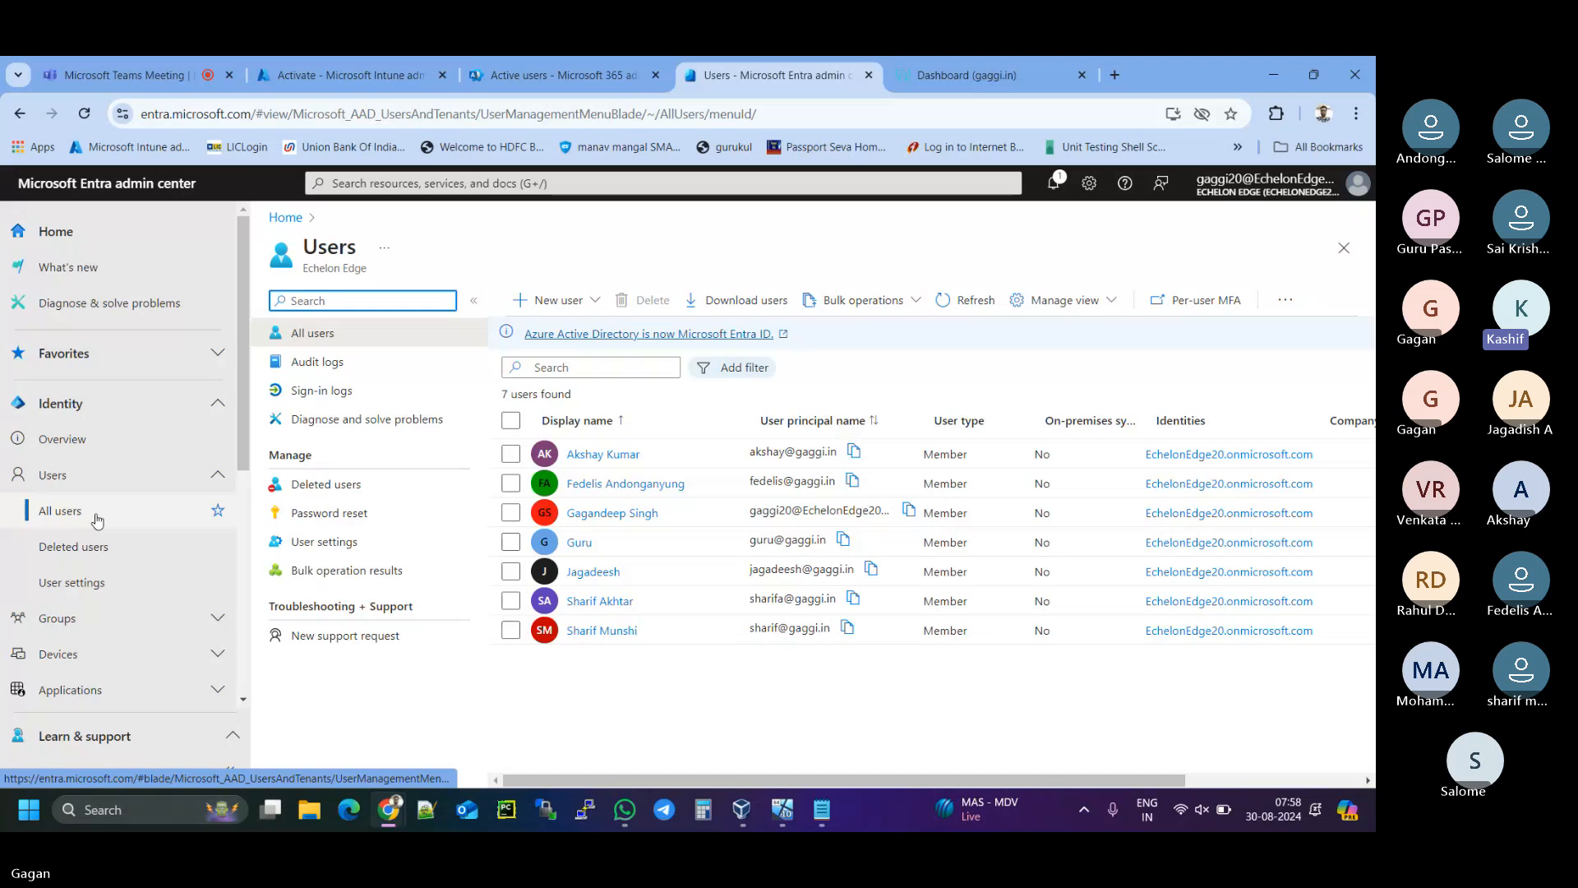
- Review the seven users in Intune, dismissing the menu notice, then open the Devices overview
left_click(362, 80)
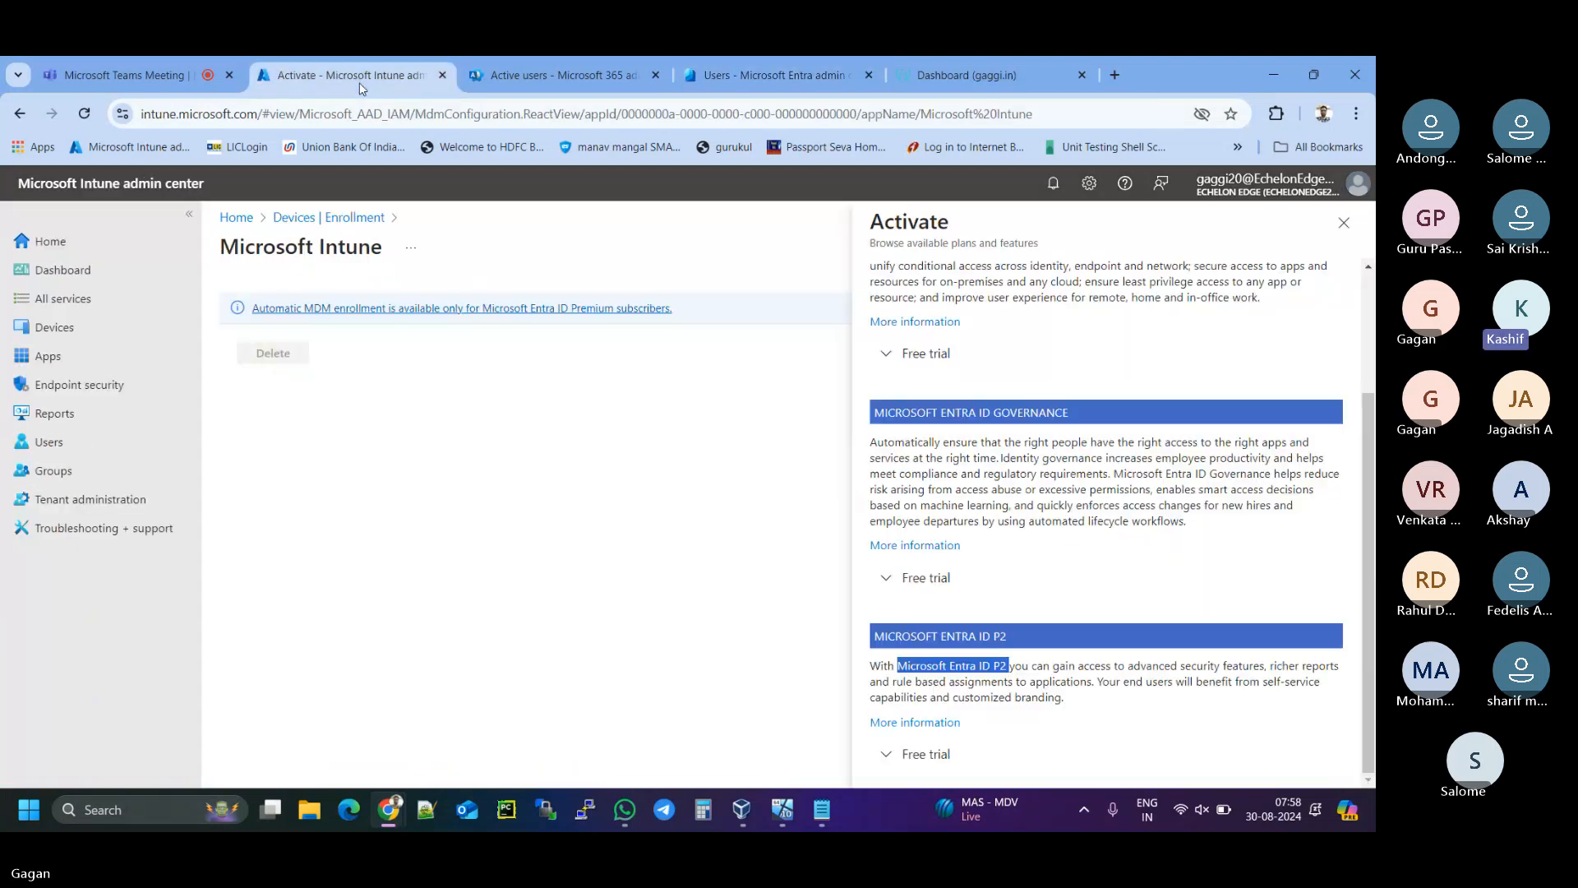
left_click(76, 454)
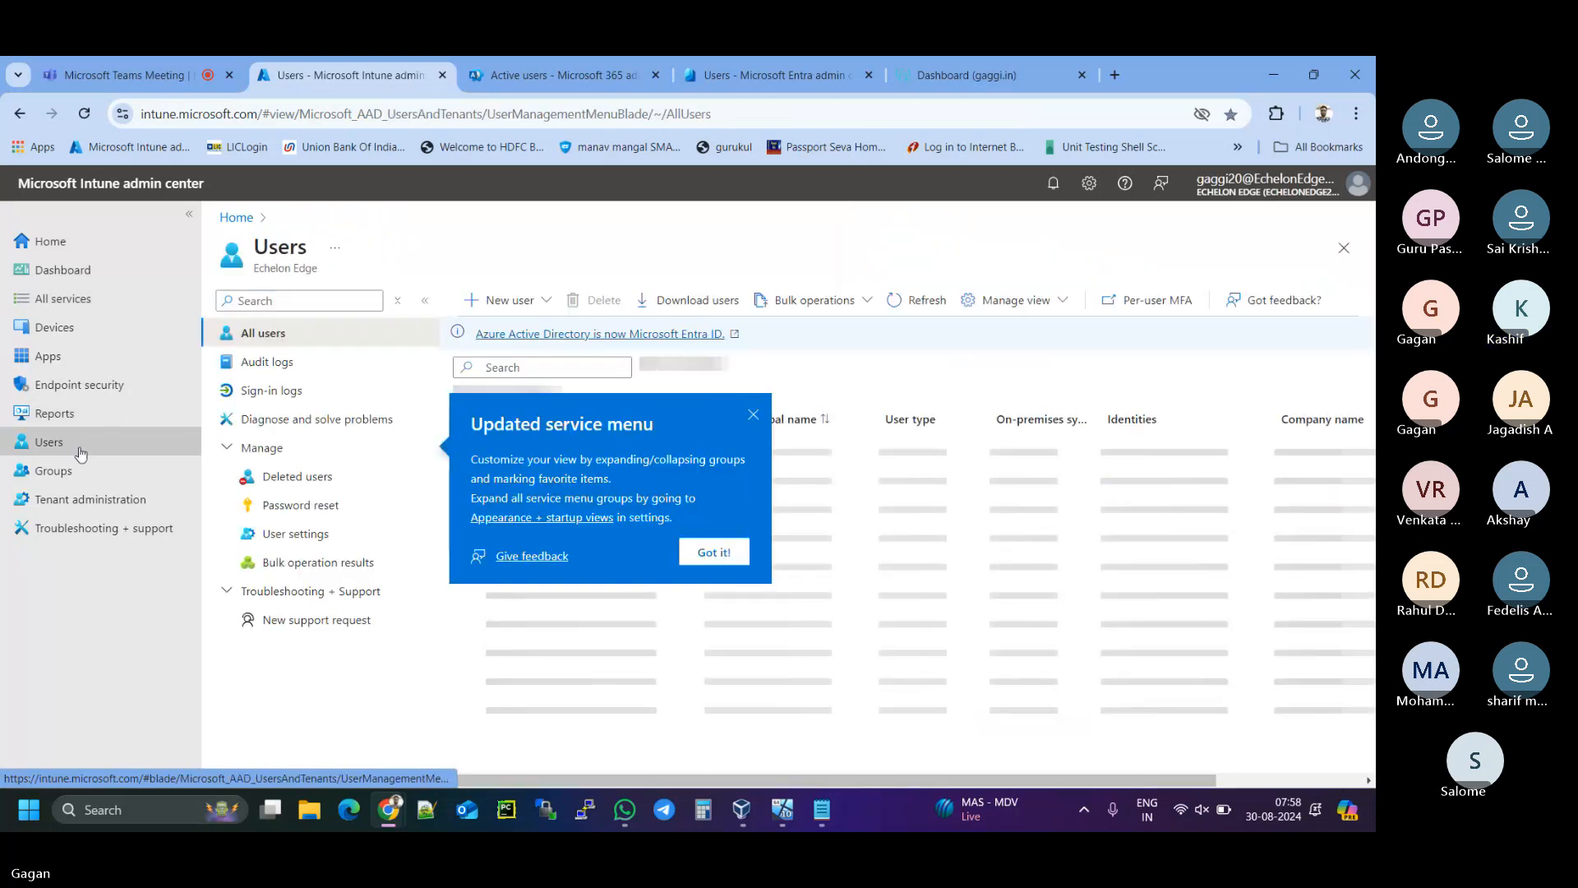
left_click(714, 552)
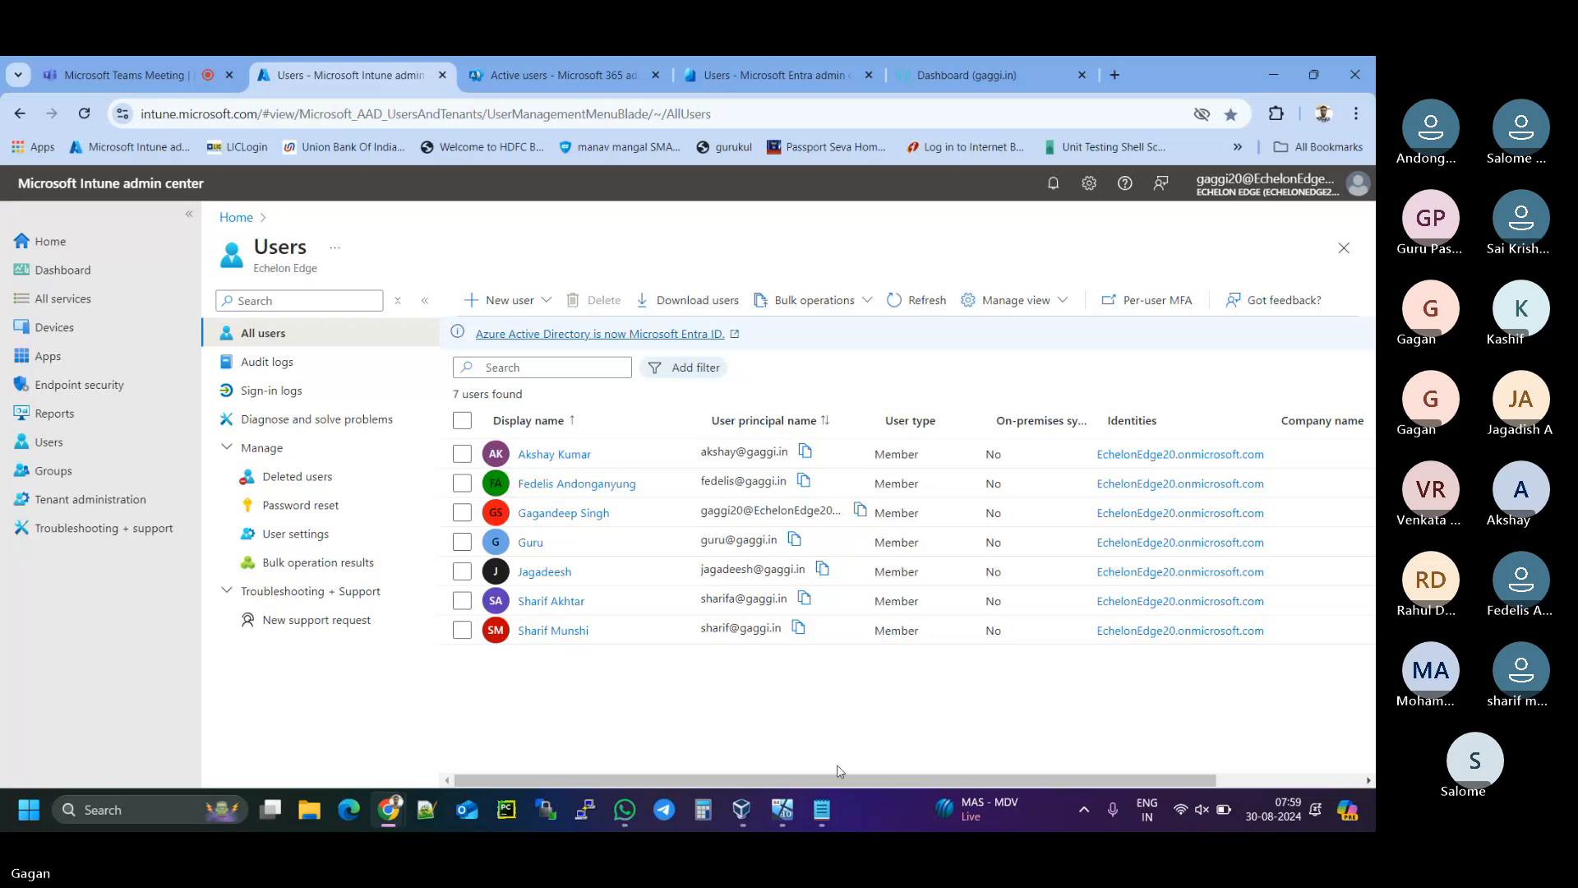
left_click_drag(837, 780, 785, 766)
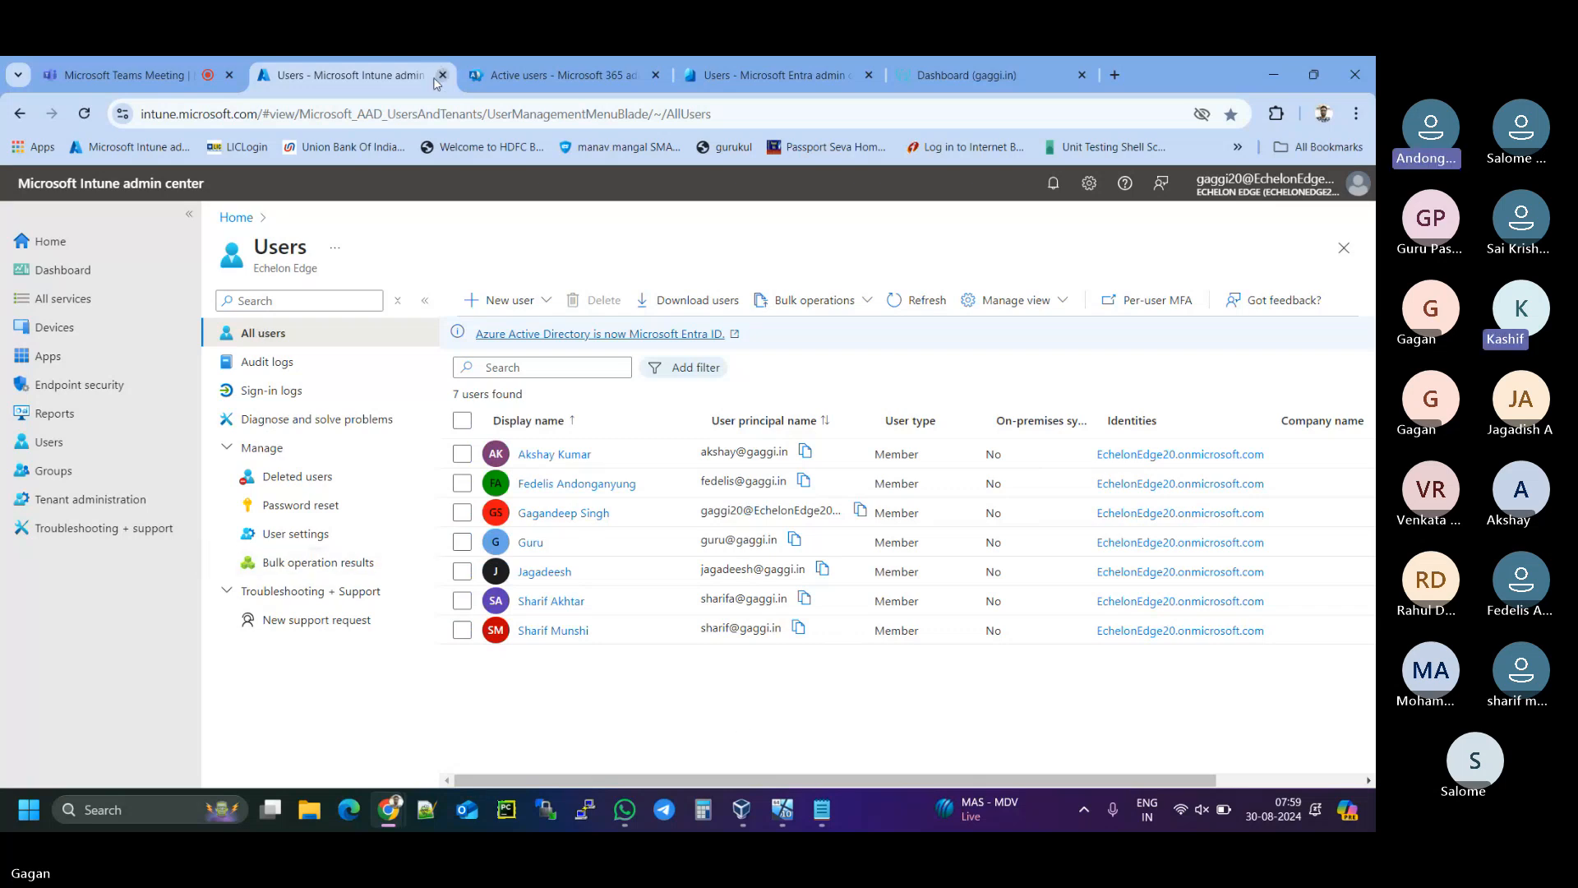
left_click(115, 330)
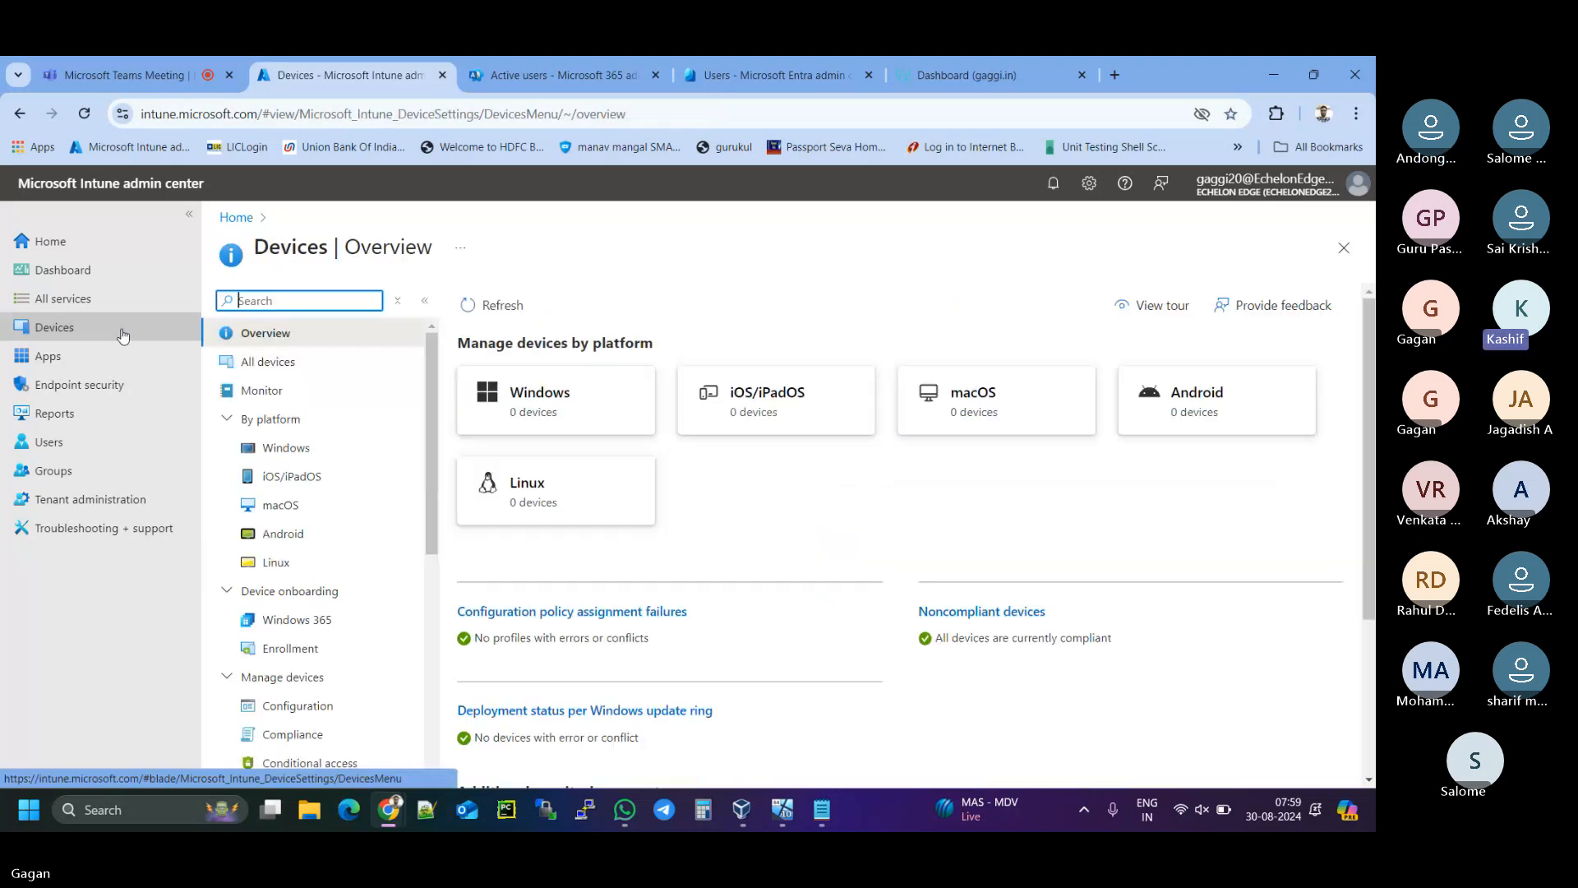
- Go to Windows > Enrollment > Automatic Enrollment and reload until the MDM and WIP scopes load
left_click(547, 432)
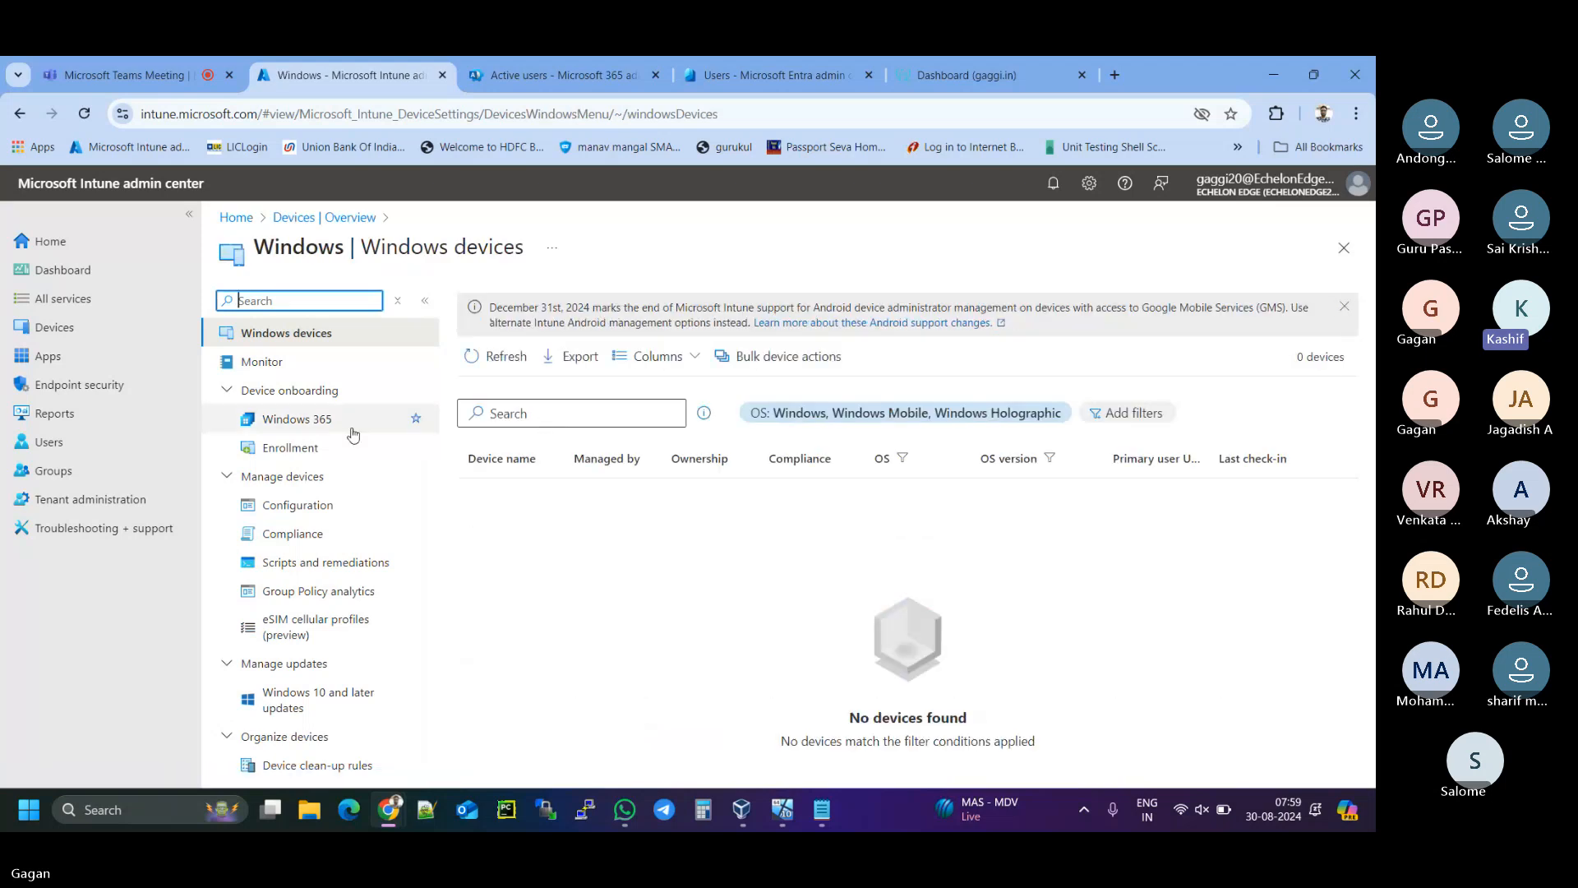
left_click(312, 450)
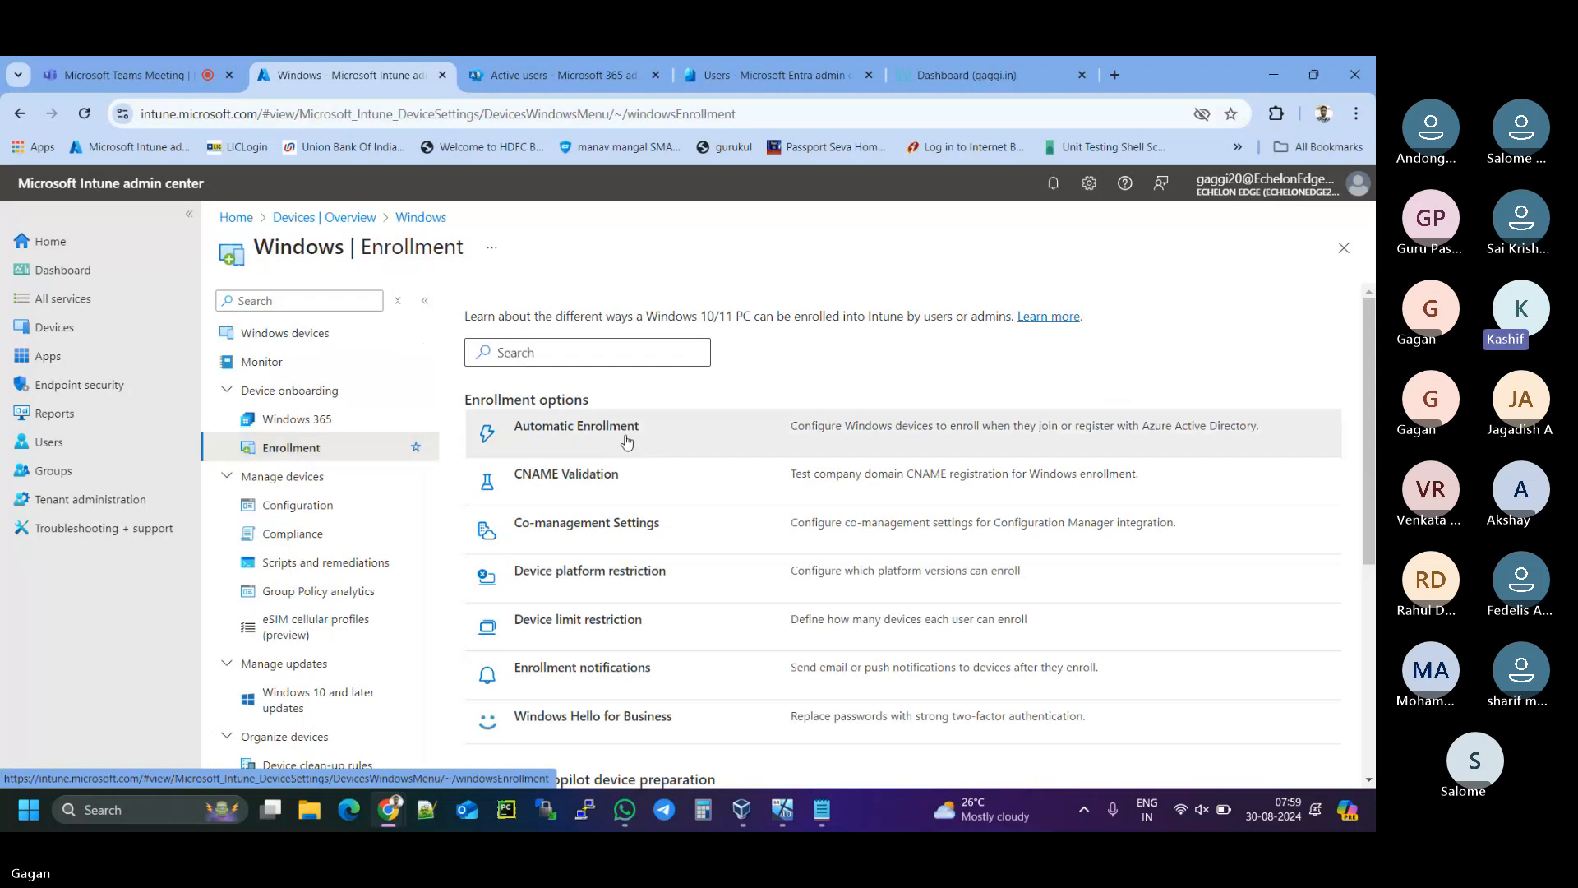
left_click(627, 441)
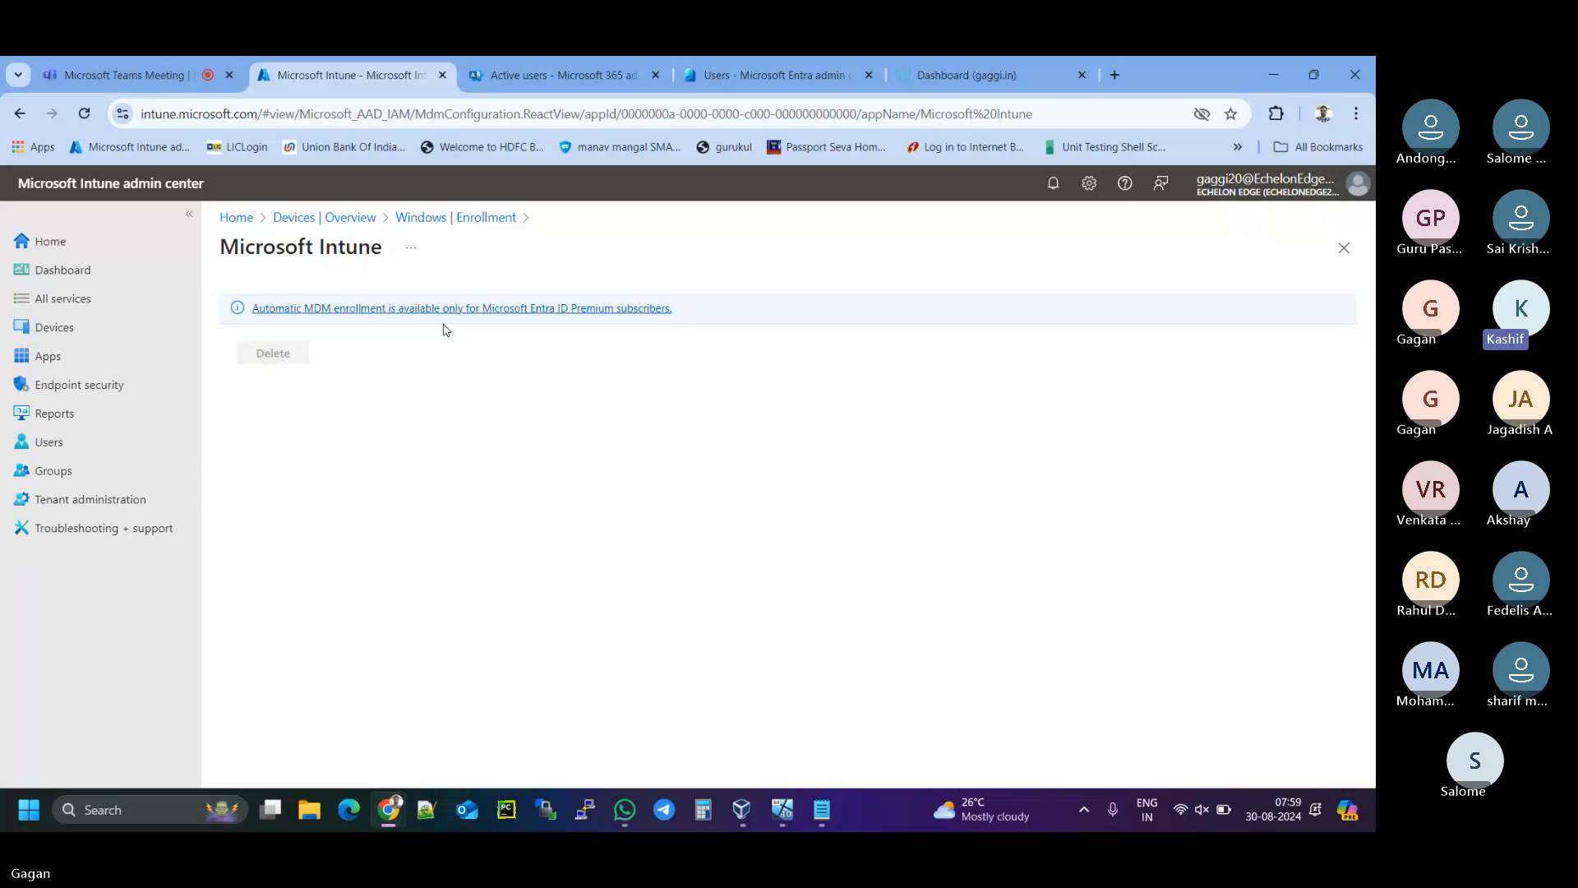
left_click(84, 115)
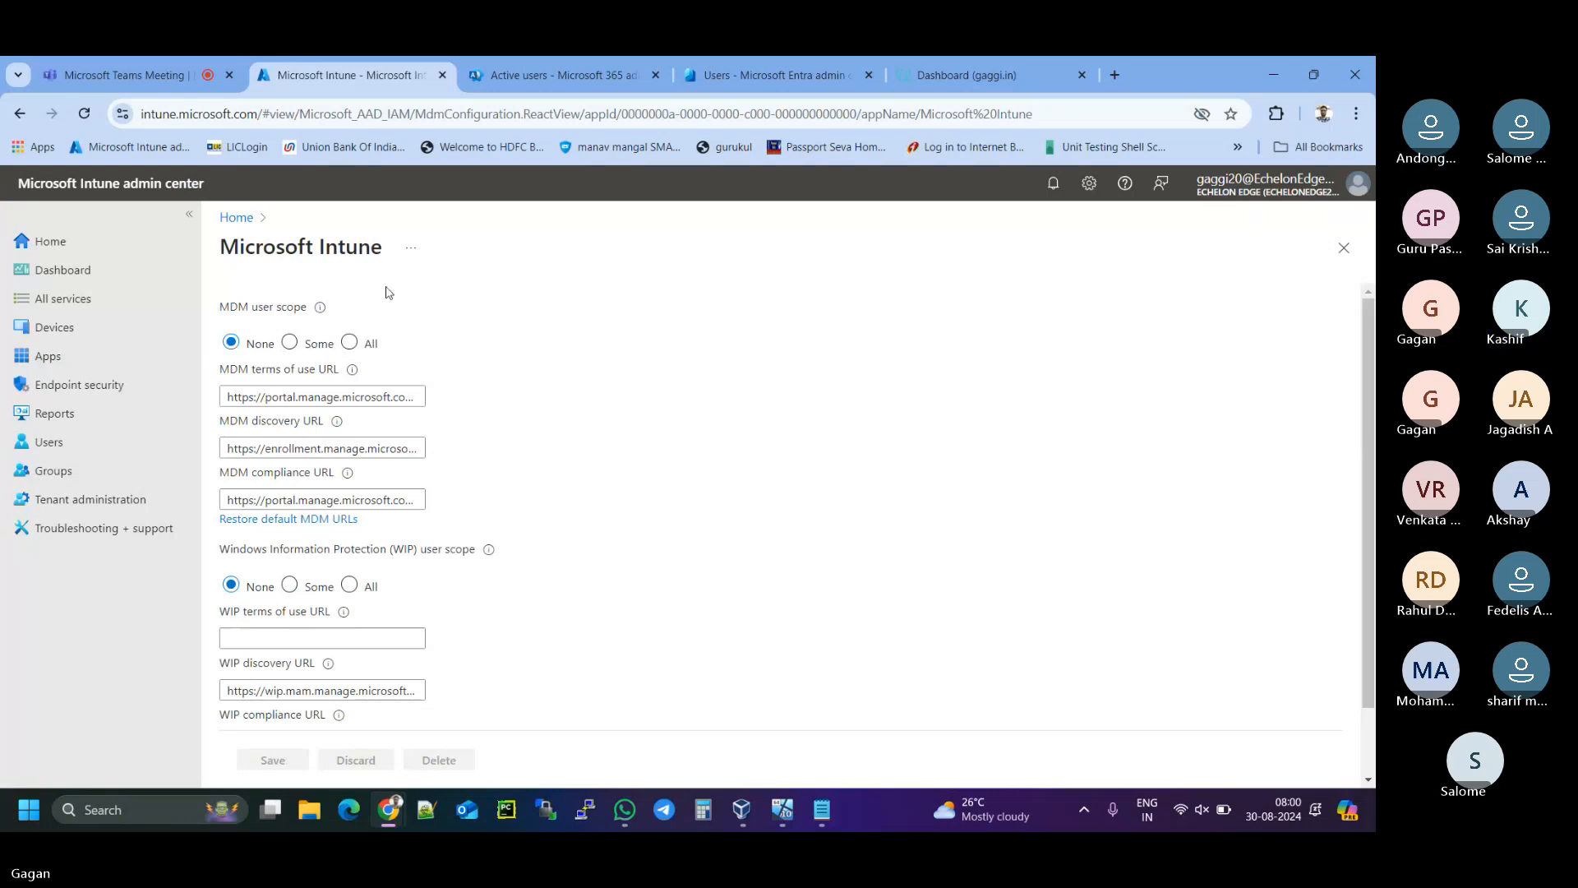
- Set the MDM user scope to All and save the automatic enrollment settings
left_click(321, 308)
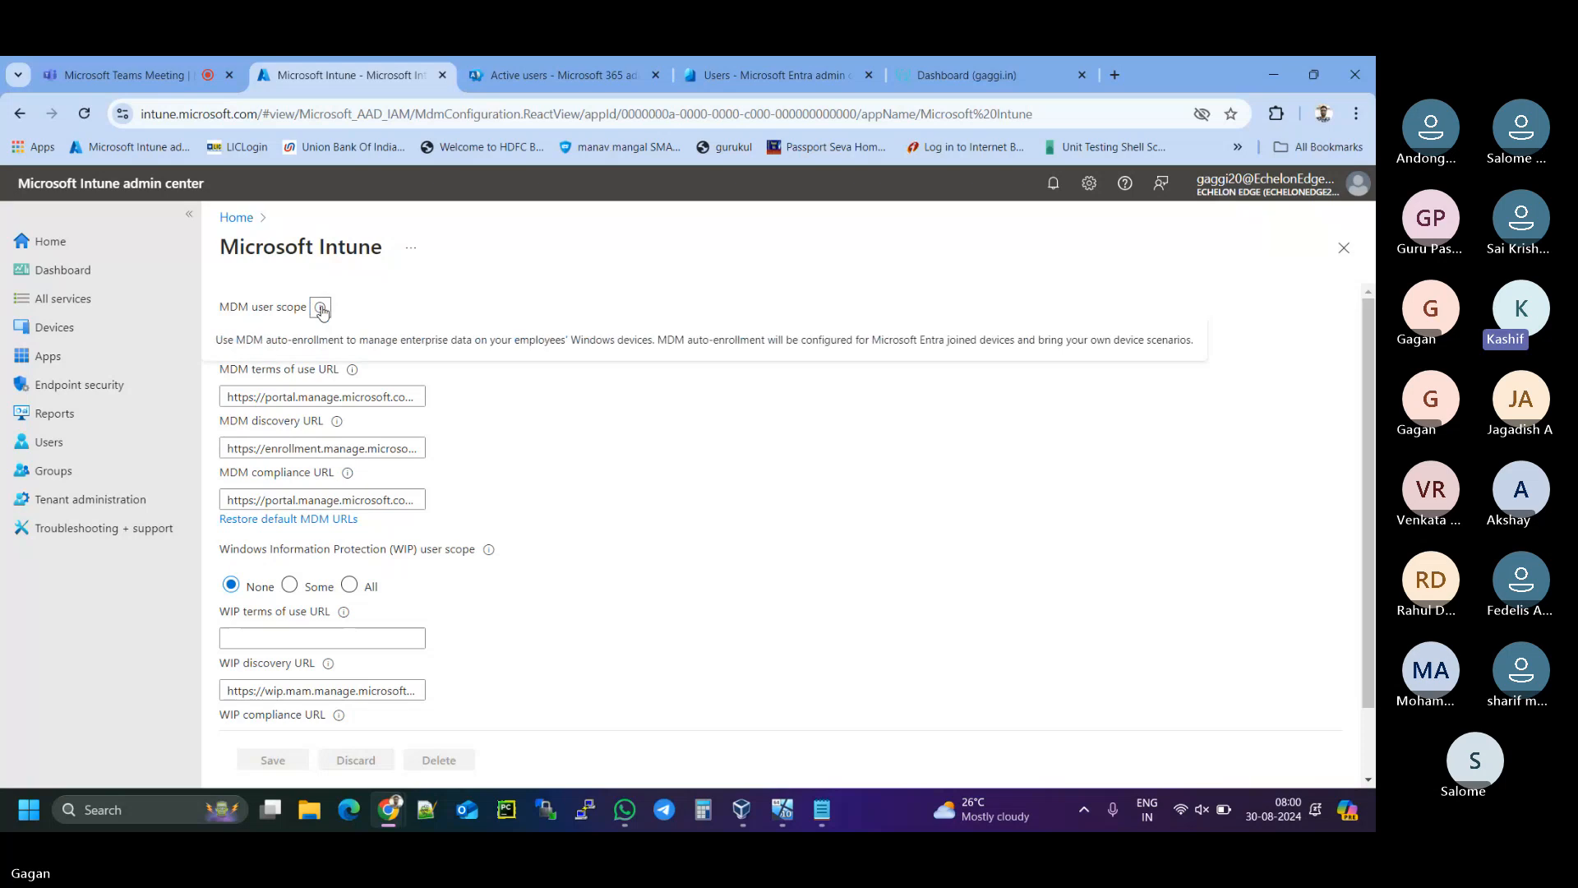
left_click(320, 308)
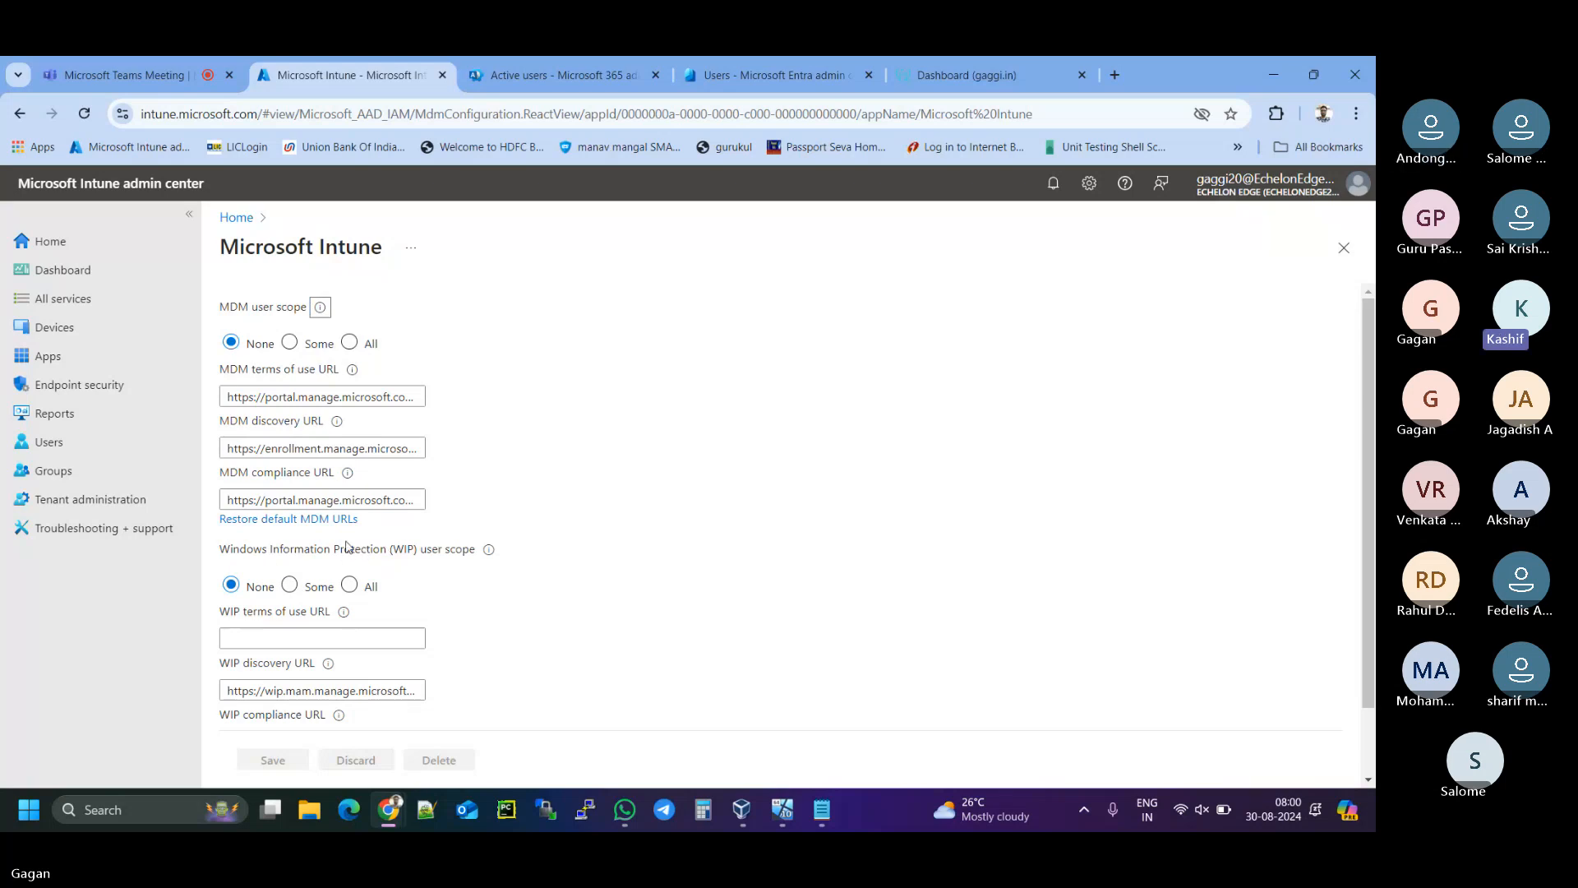
left_click(351, 344)
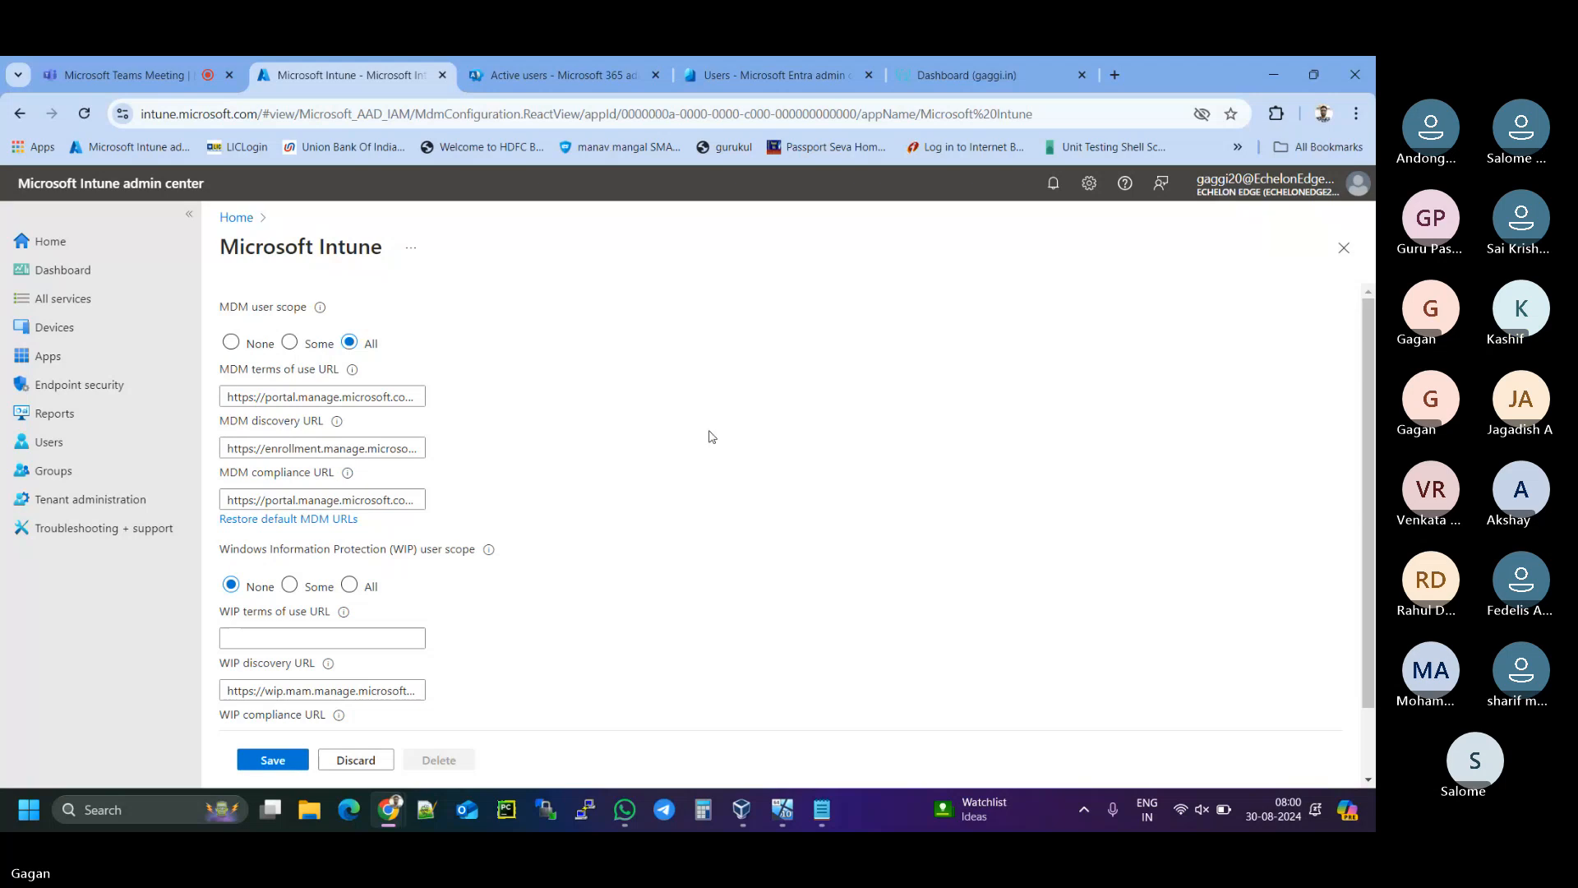
scroll(727, 447, "down", 1)
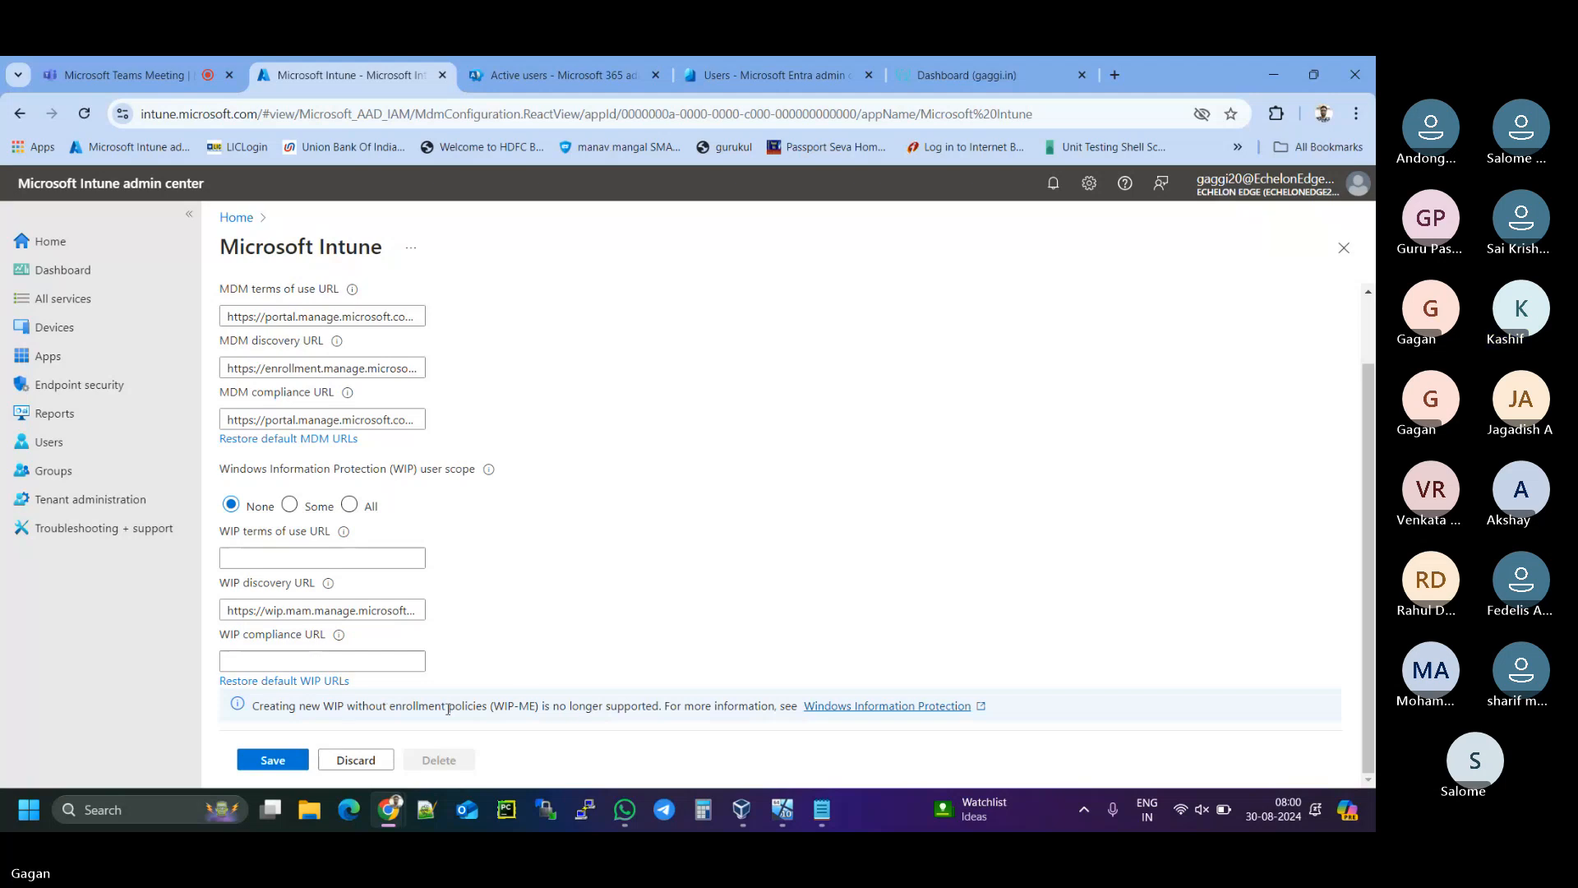
left_click(272, 758)
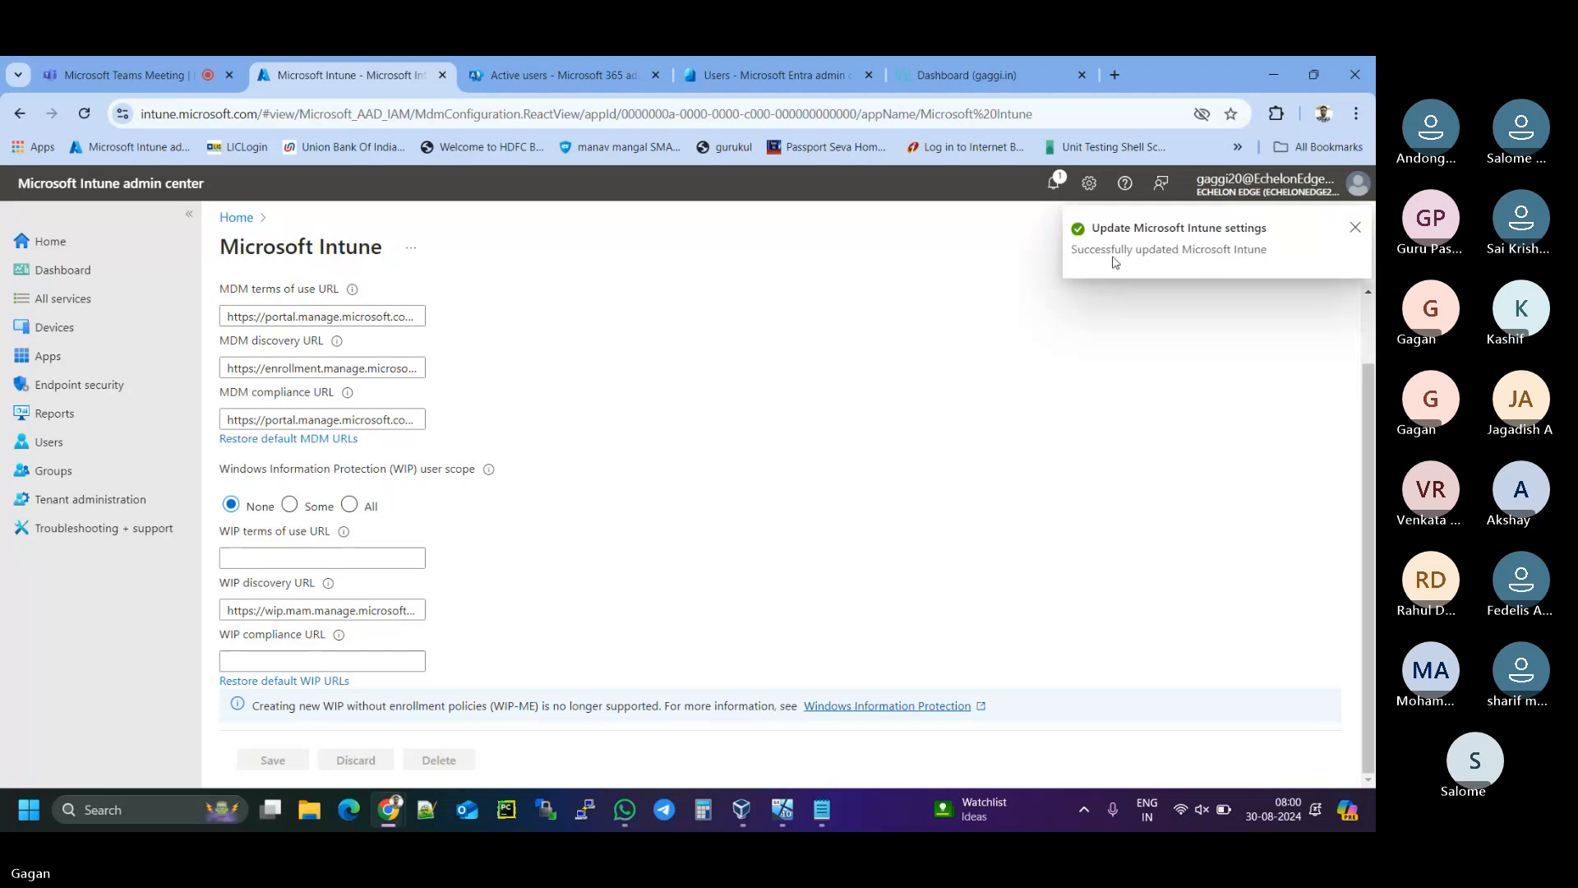
left_click(1356, 231)
- Add '6. Enable automatic enrolment.' and '7. Disable multifactor authentication' on new lines in the notes
left_click(822, 810)
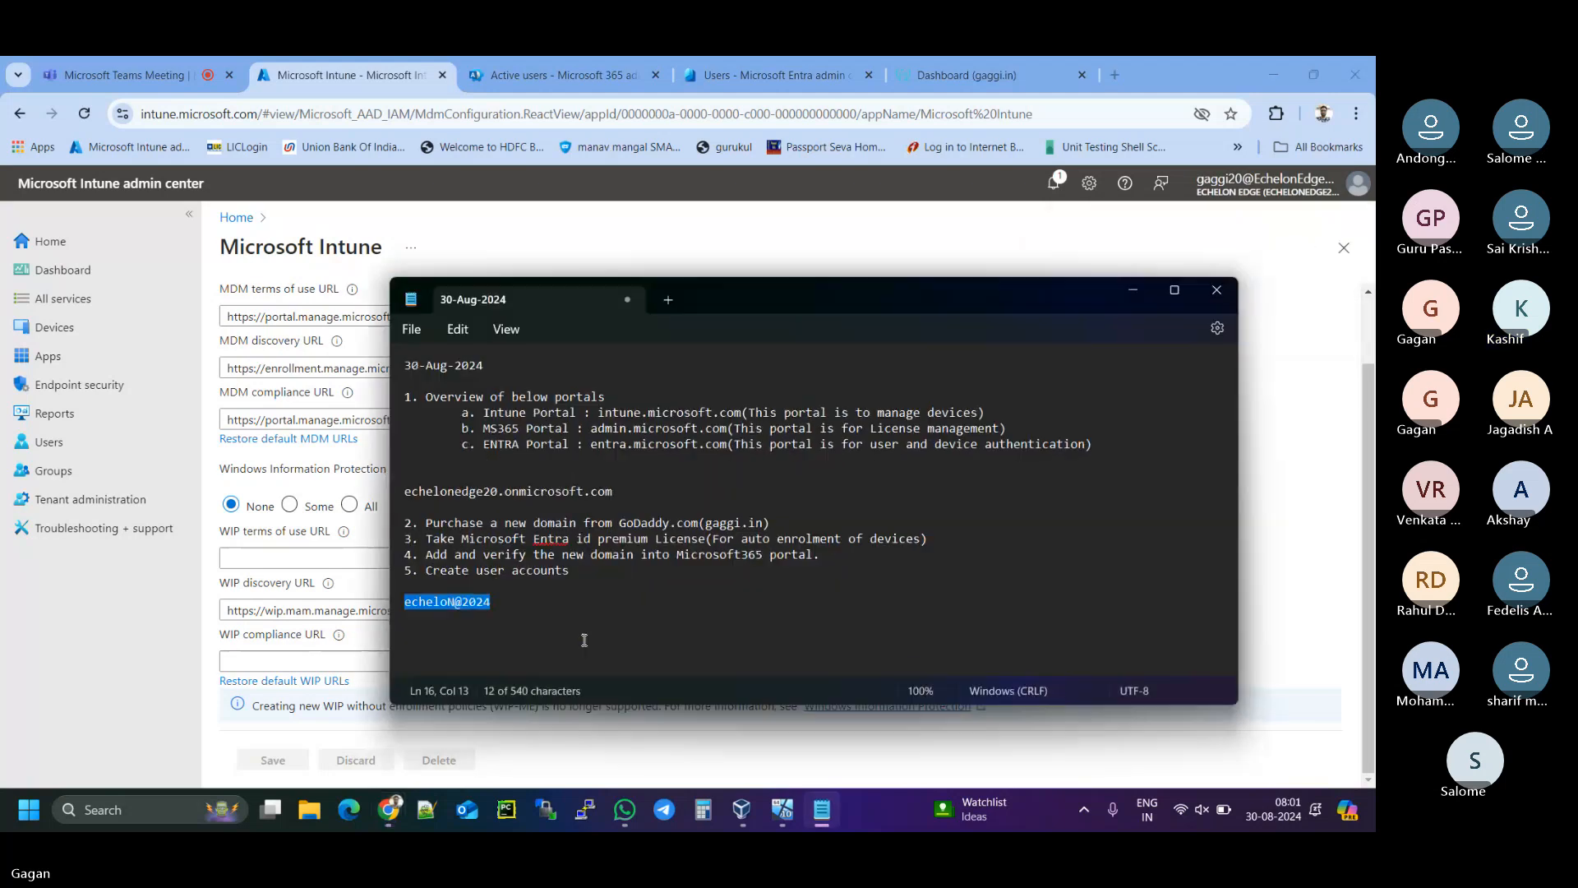
left_click(558, 608)
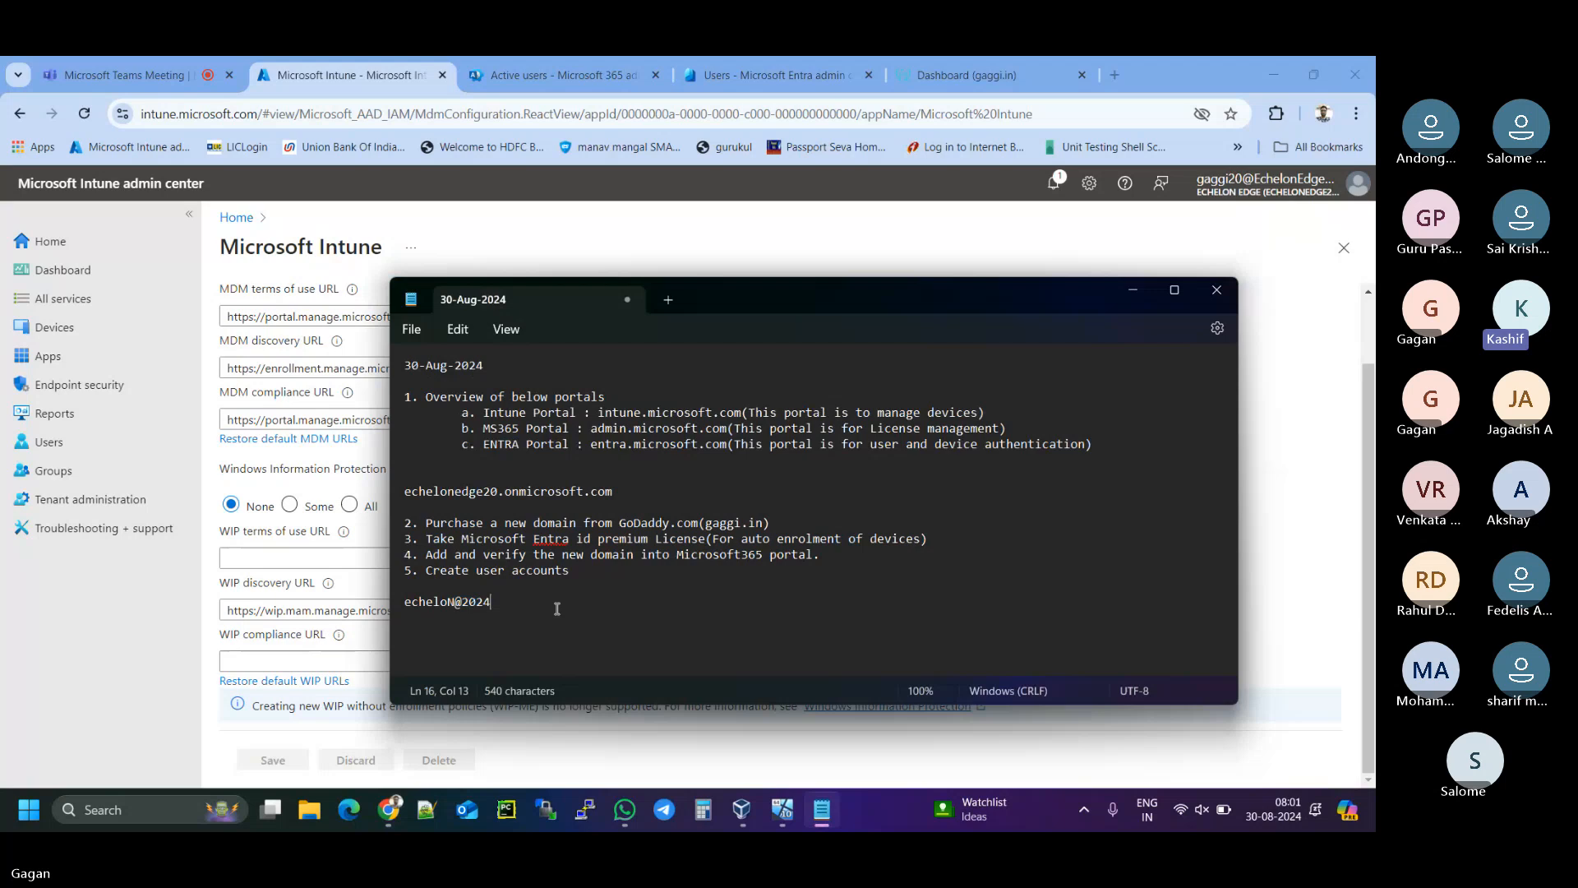
key("Return")
key("Return")
type("6.")
type("Enabl")
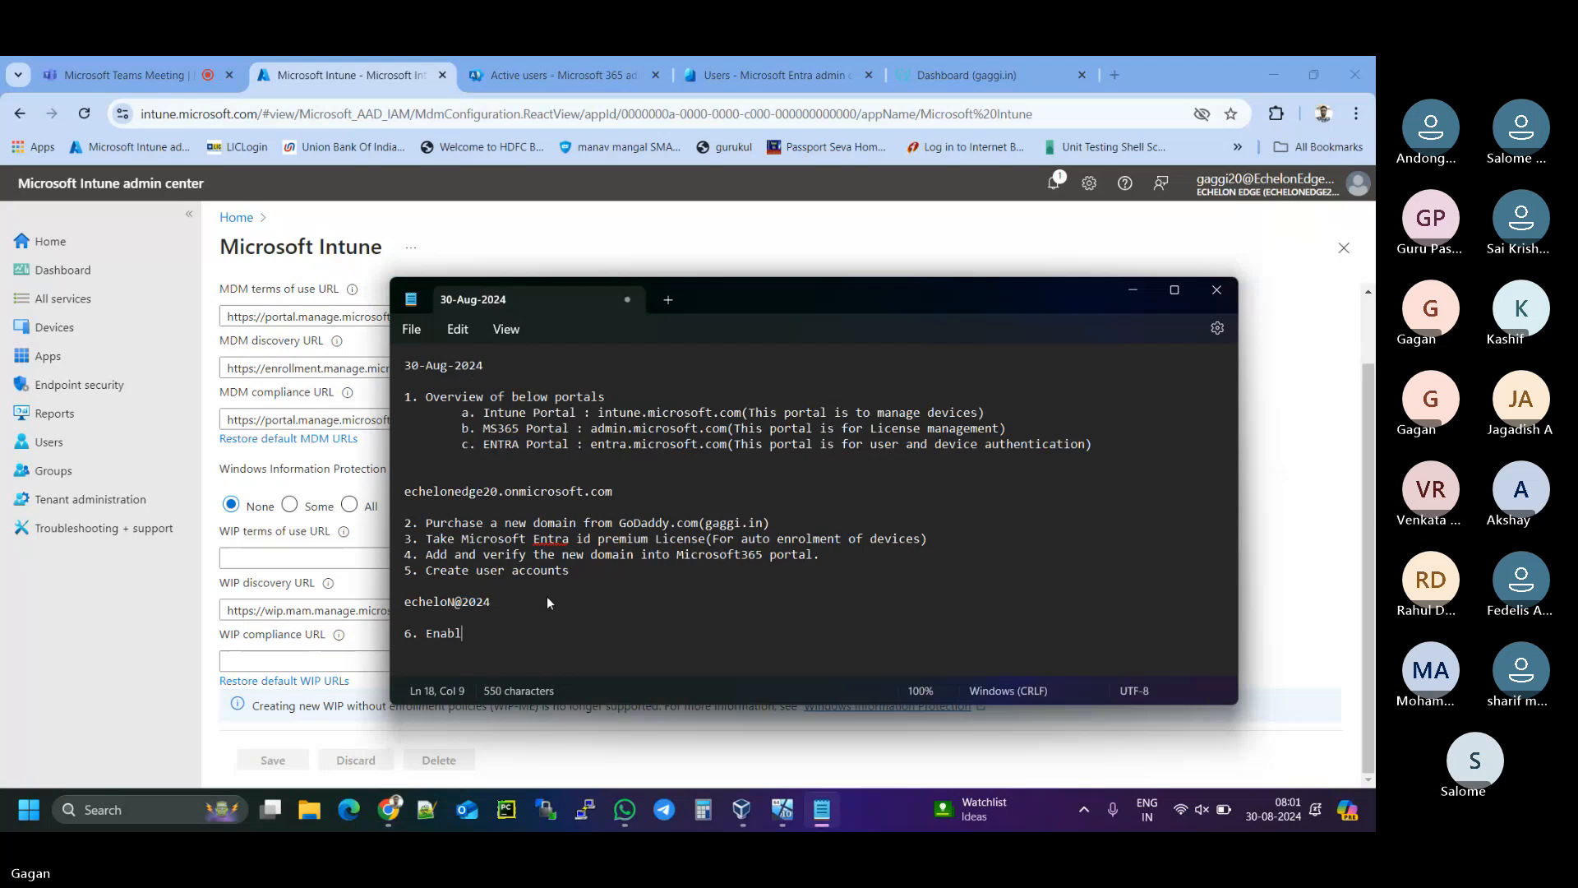
type("e automatic ")
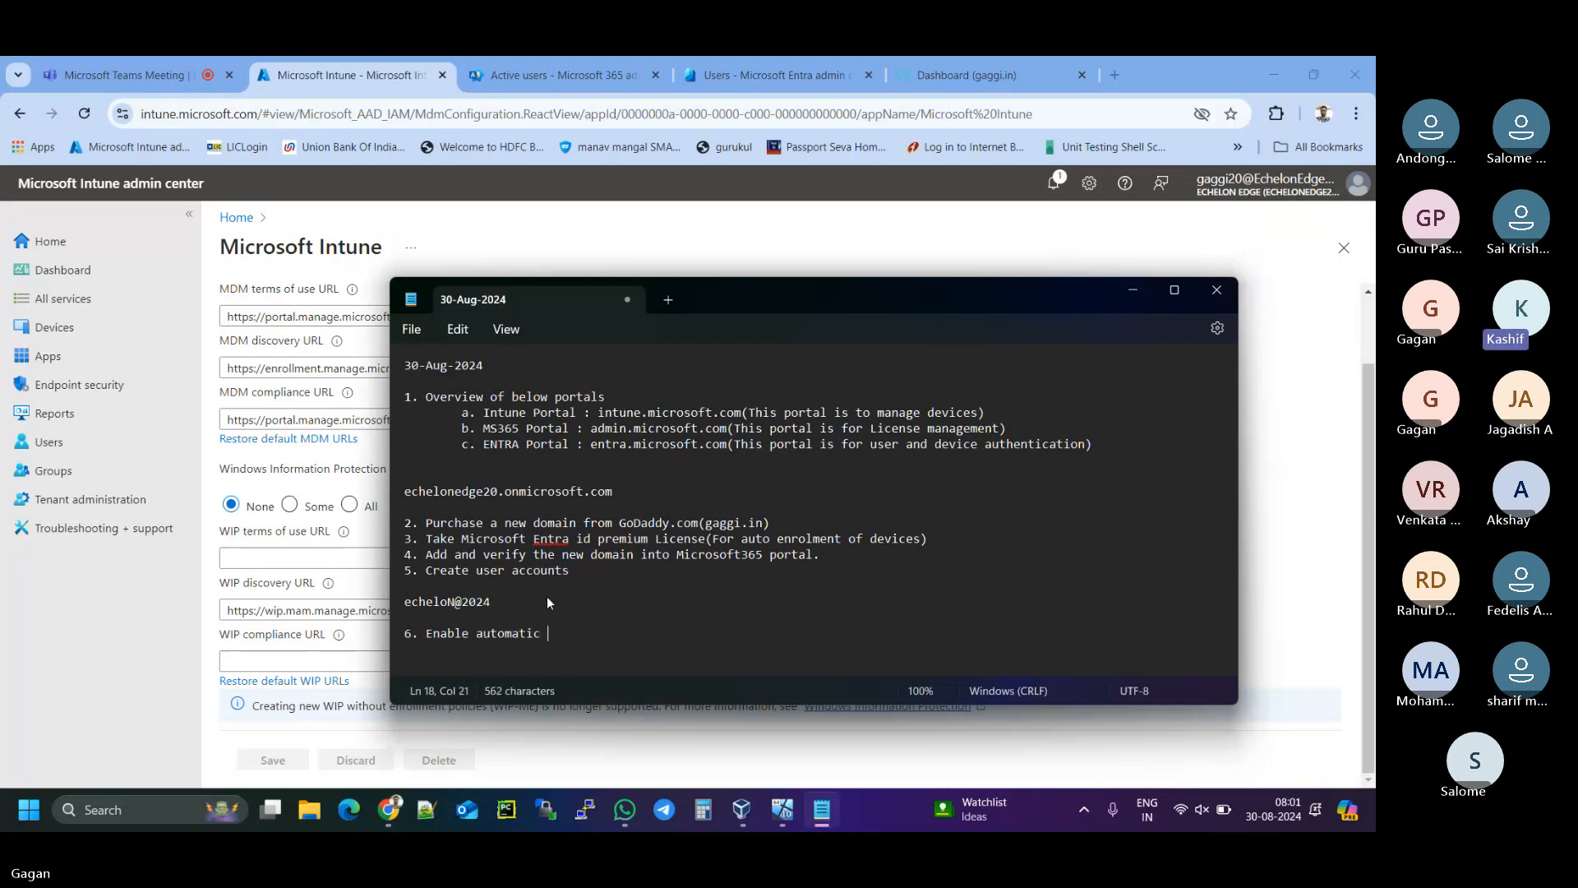
type("enrolment.")
key("Return")
type("7. Disable multifactor")
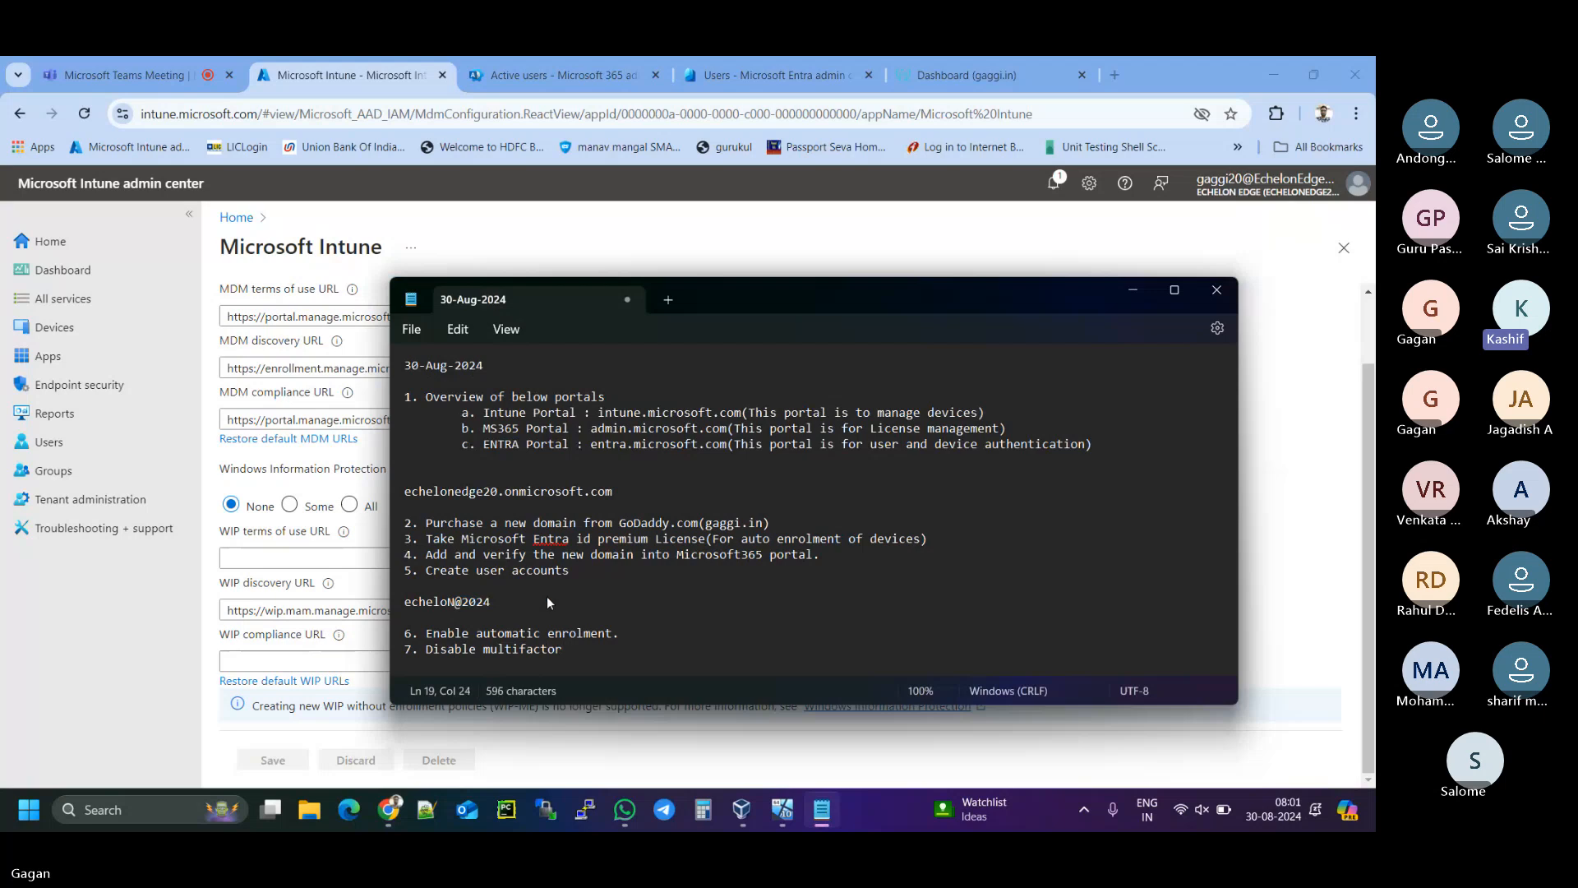
type(" authentication")
key("Return")
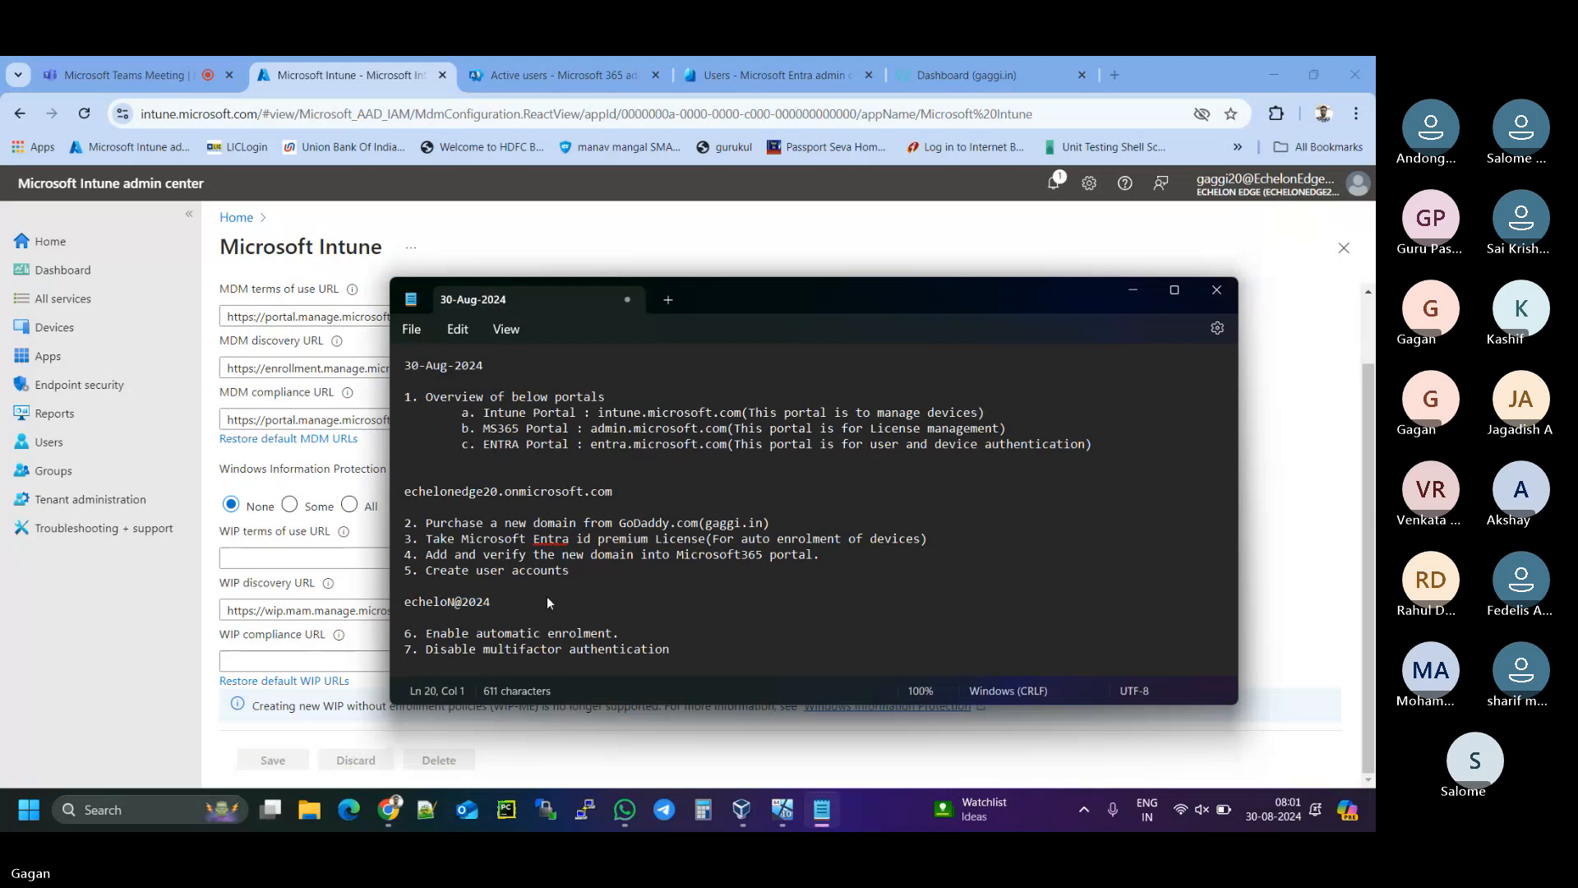
- Add blank lines below item 7 and move the Notepad window up and left
scroll(558, 624, "down", 1)
key("Return")
key("Return")
key("Return")
key("Return")
key("Return")
key("Return")
key("Return")
key("Return")
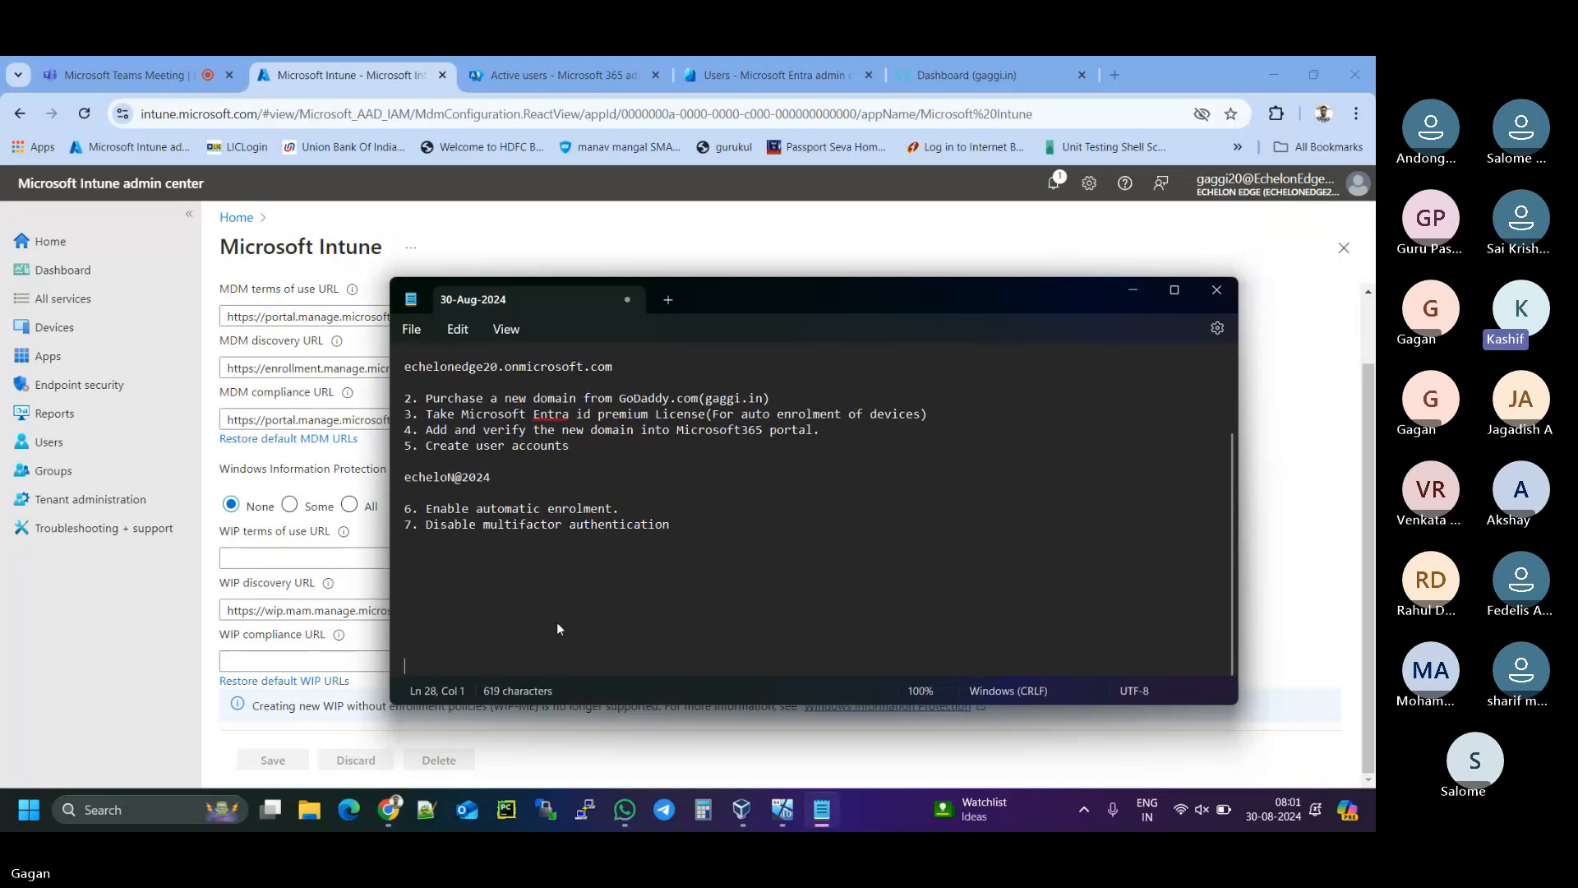
key("Return")
key("Return")
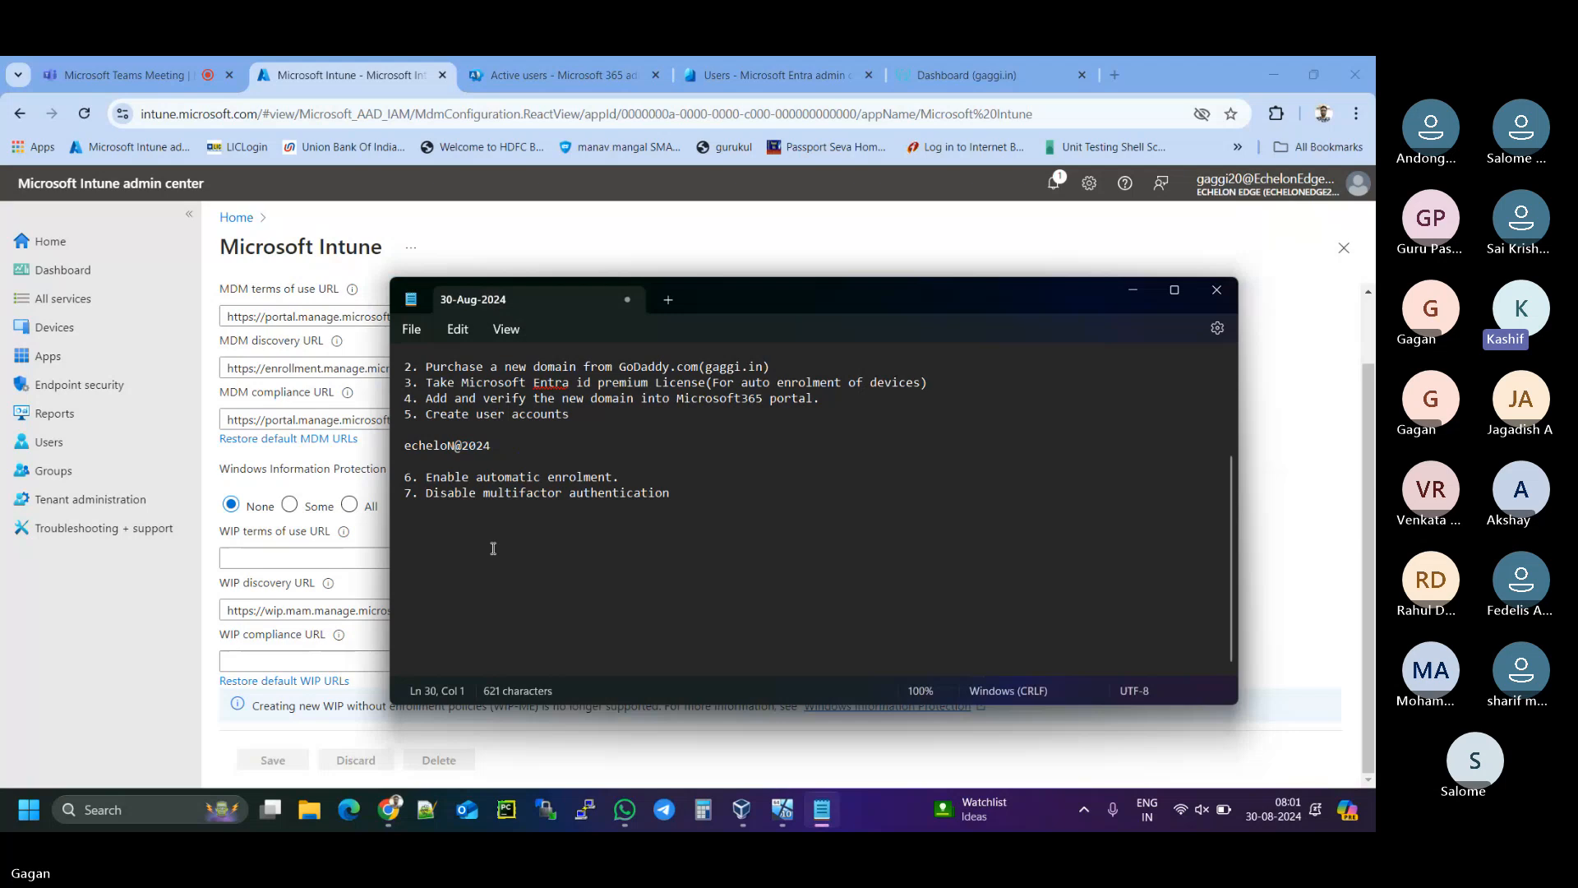
left_click(429, 519)
left_click(424, 510)
left_click_drag(1013, 294, 876, 228)
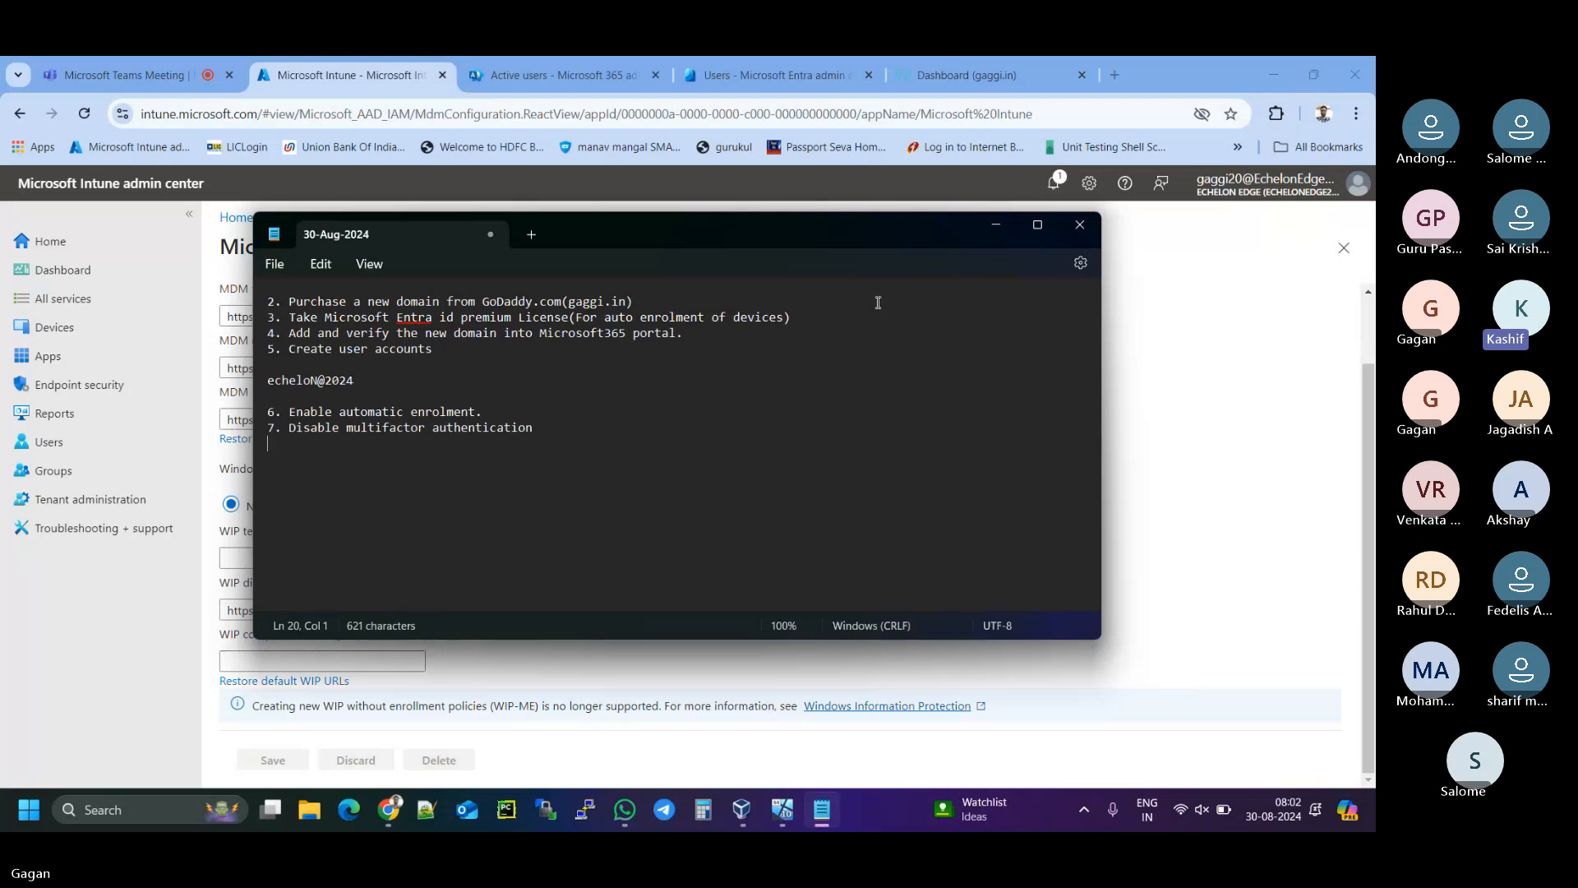
- Hide the notes and return to the Entra All users list of seven accounts
left_click(997, 230)
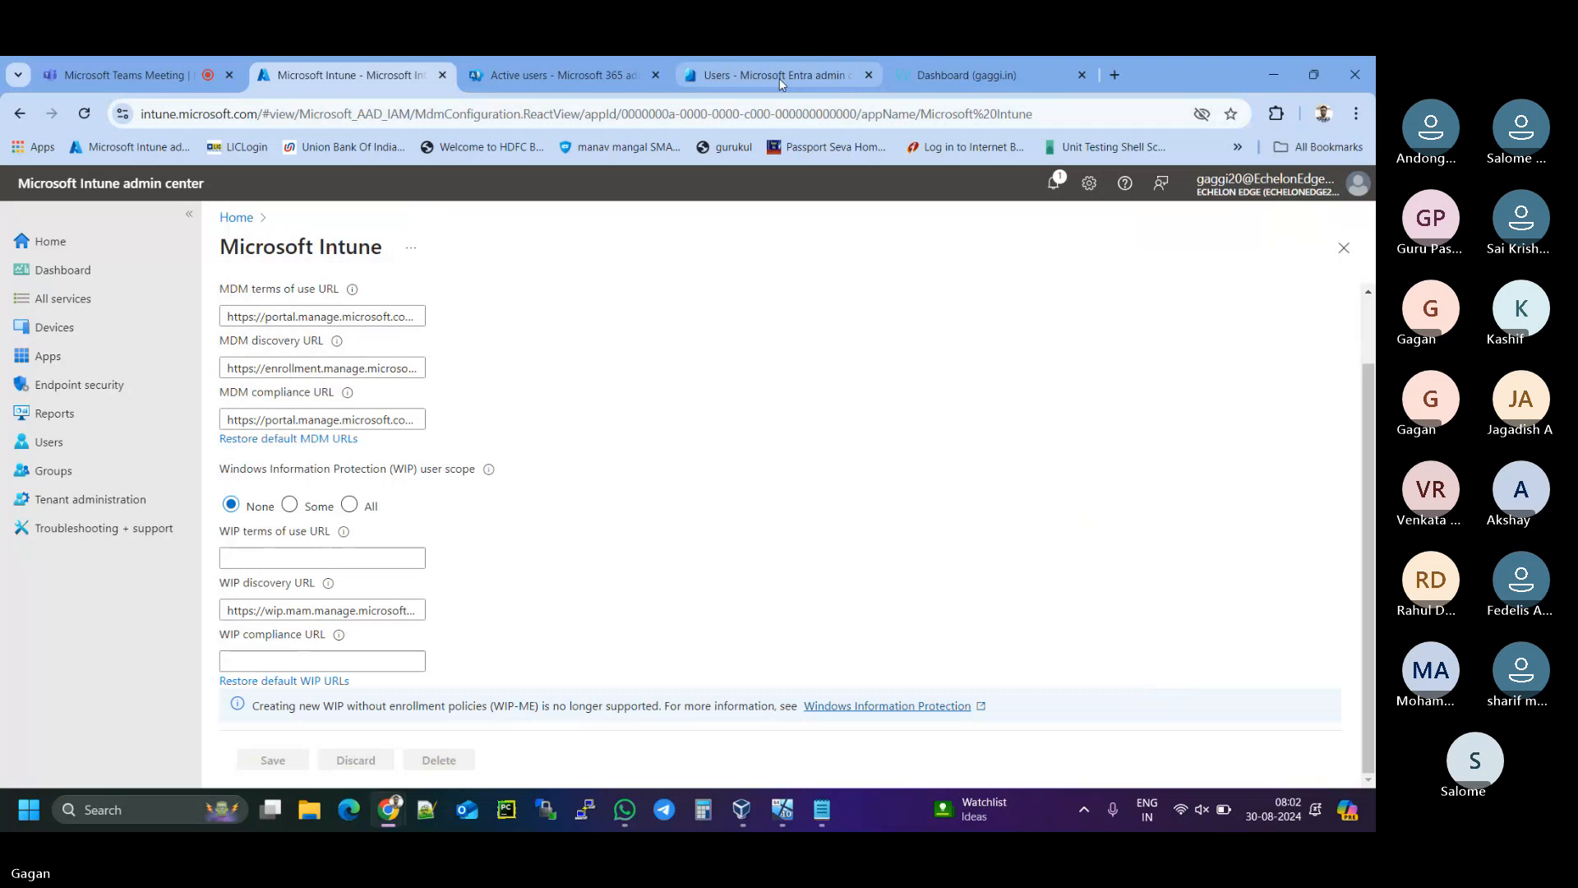
mouse_move(780, 78)
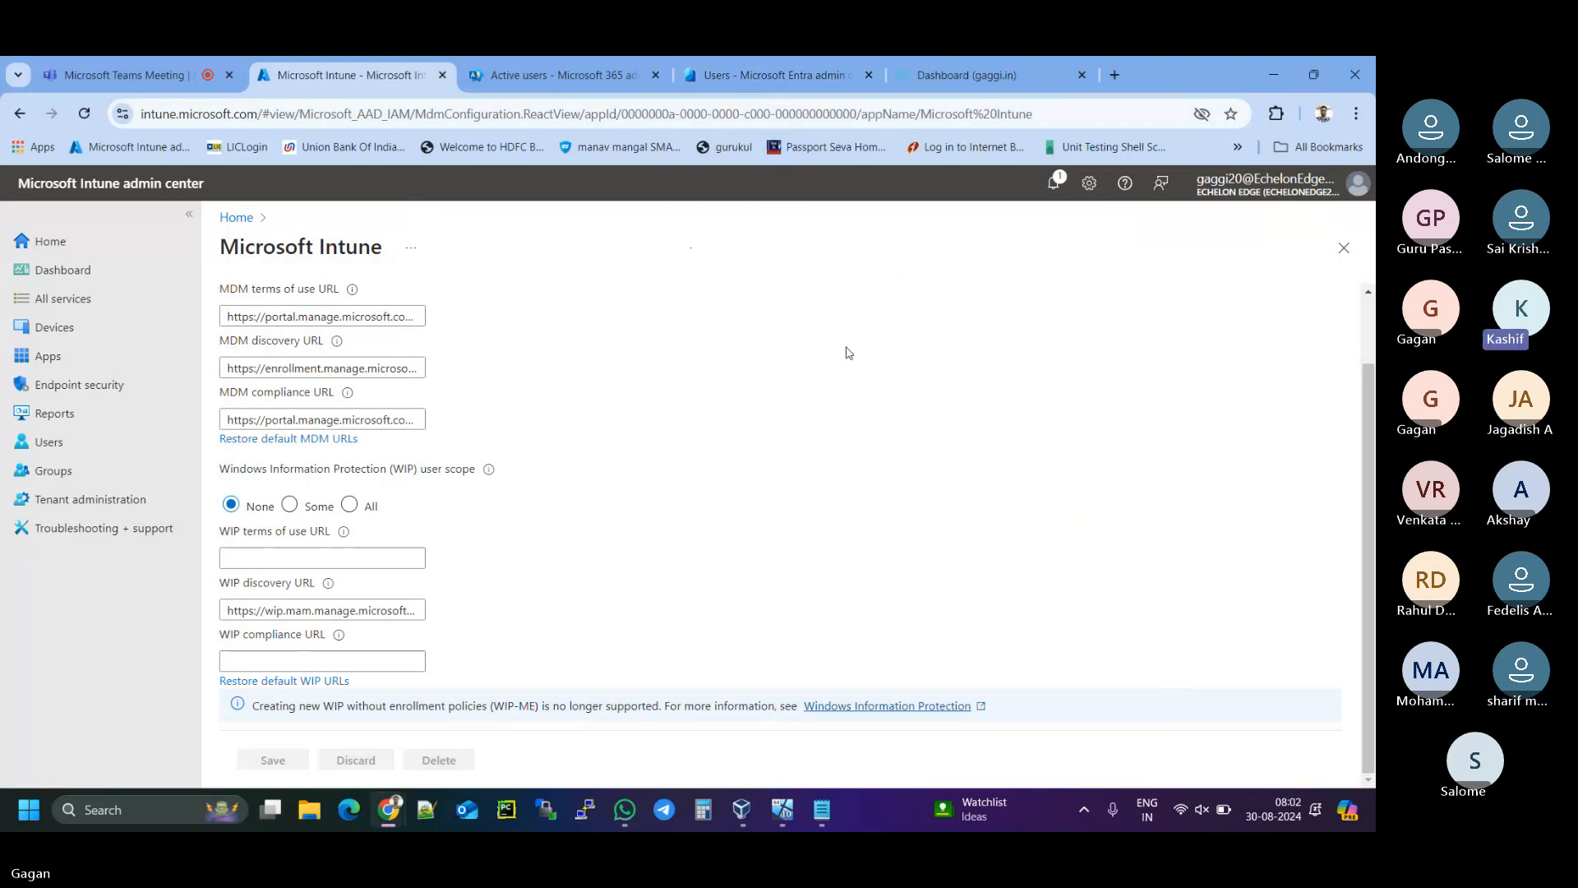
left_click(780, 74)
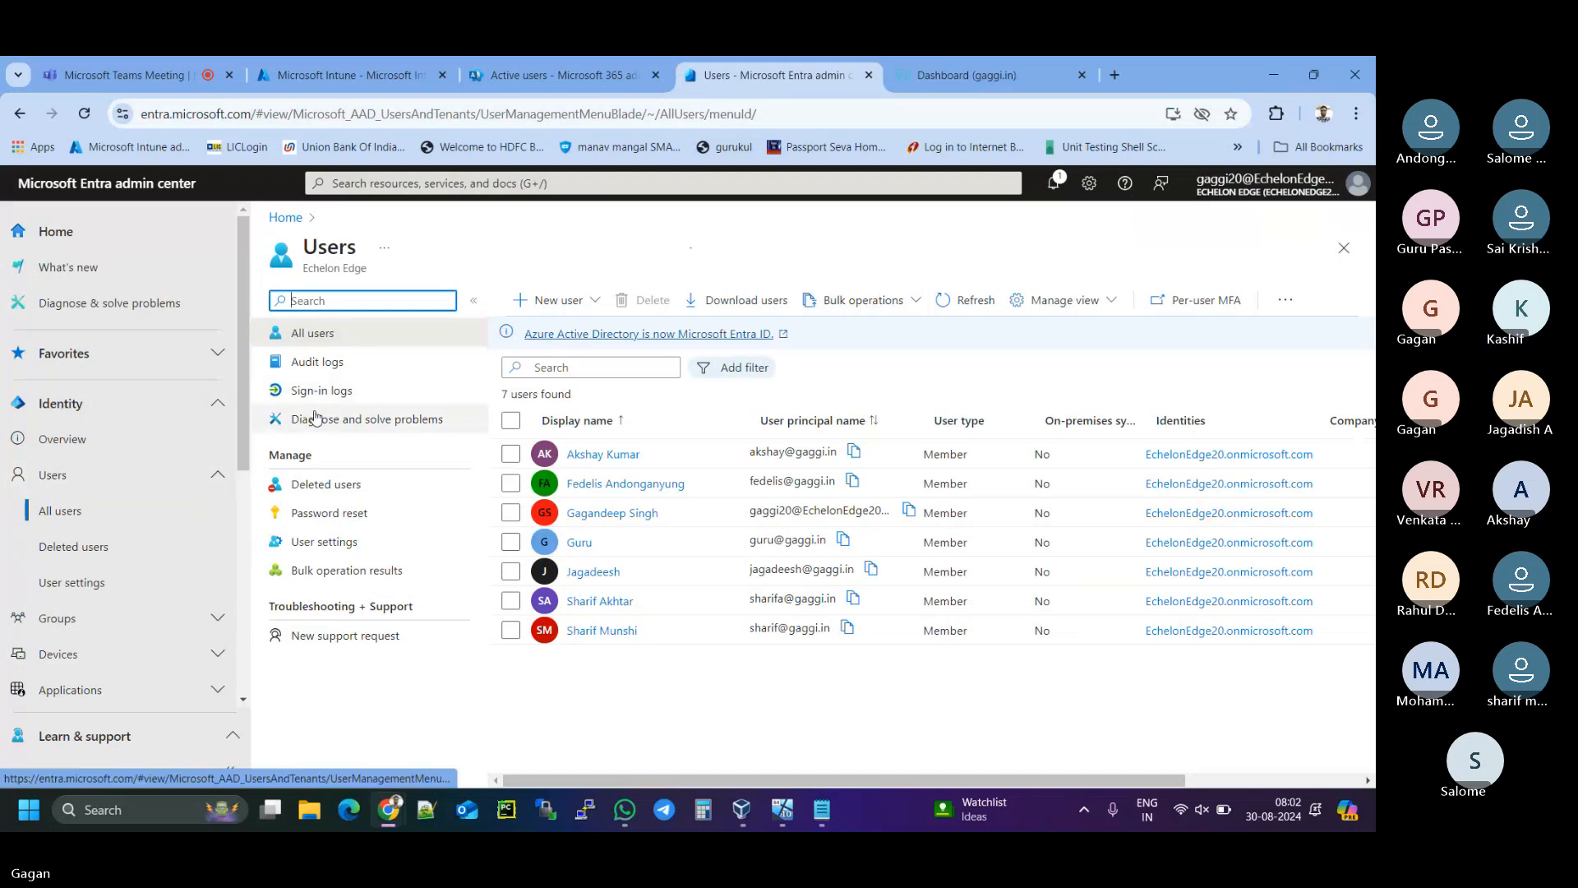
- View the Echelon Edge tenant Properties and highlight the security defaults status sentence
left_click(127, 441)
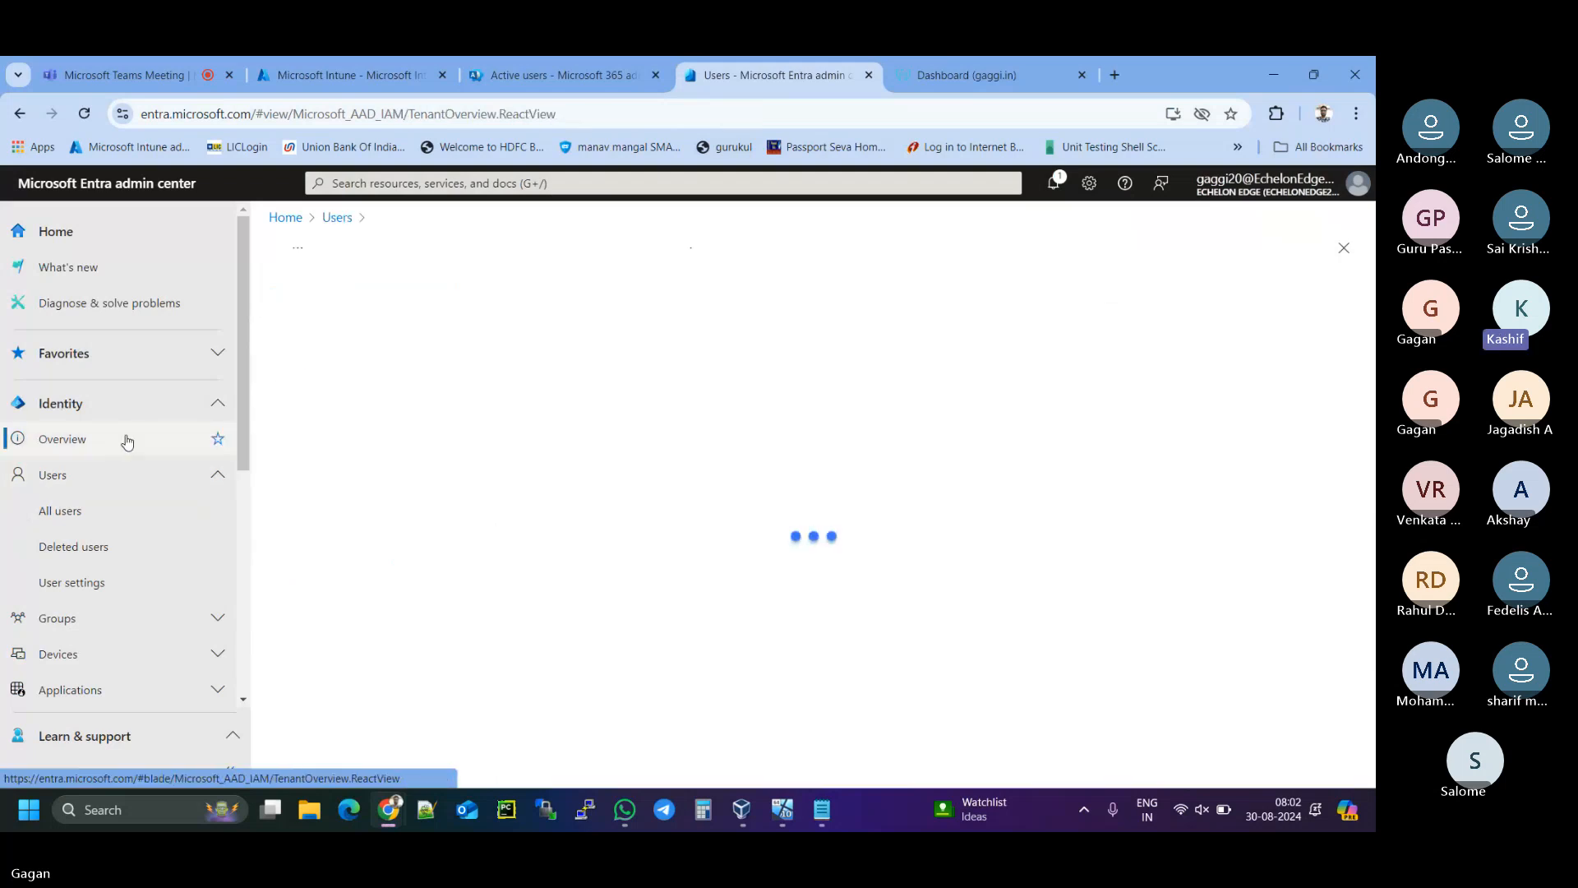
scroll(127, 442, "down", 2)
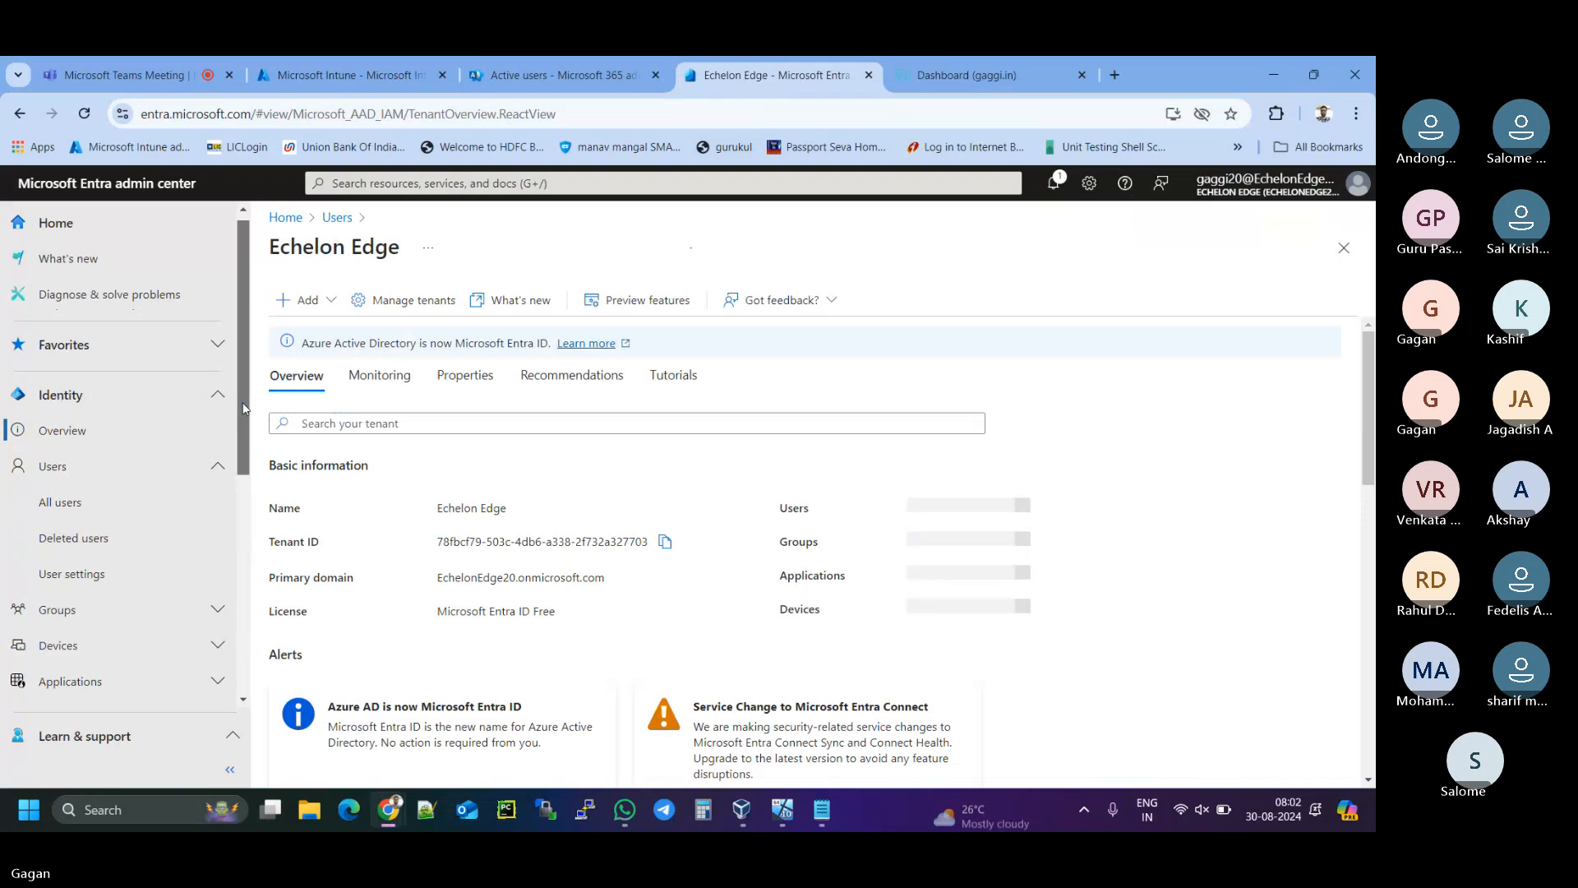
left_click_drag(238, 457, 238, 470)
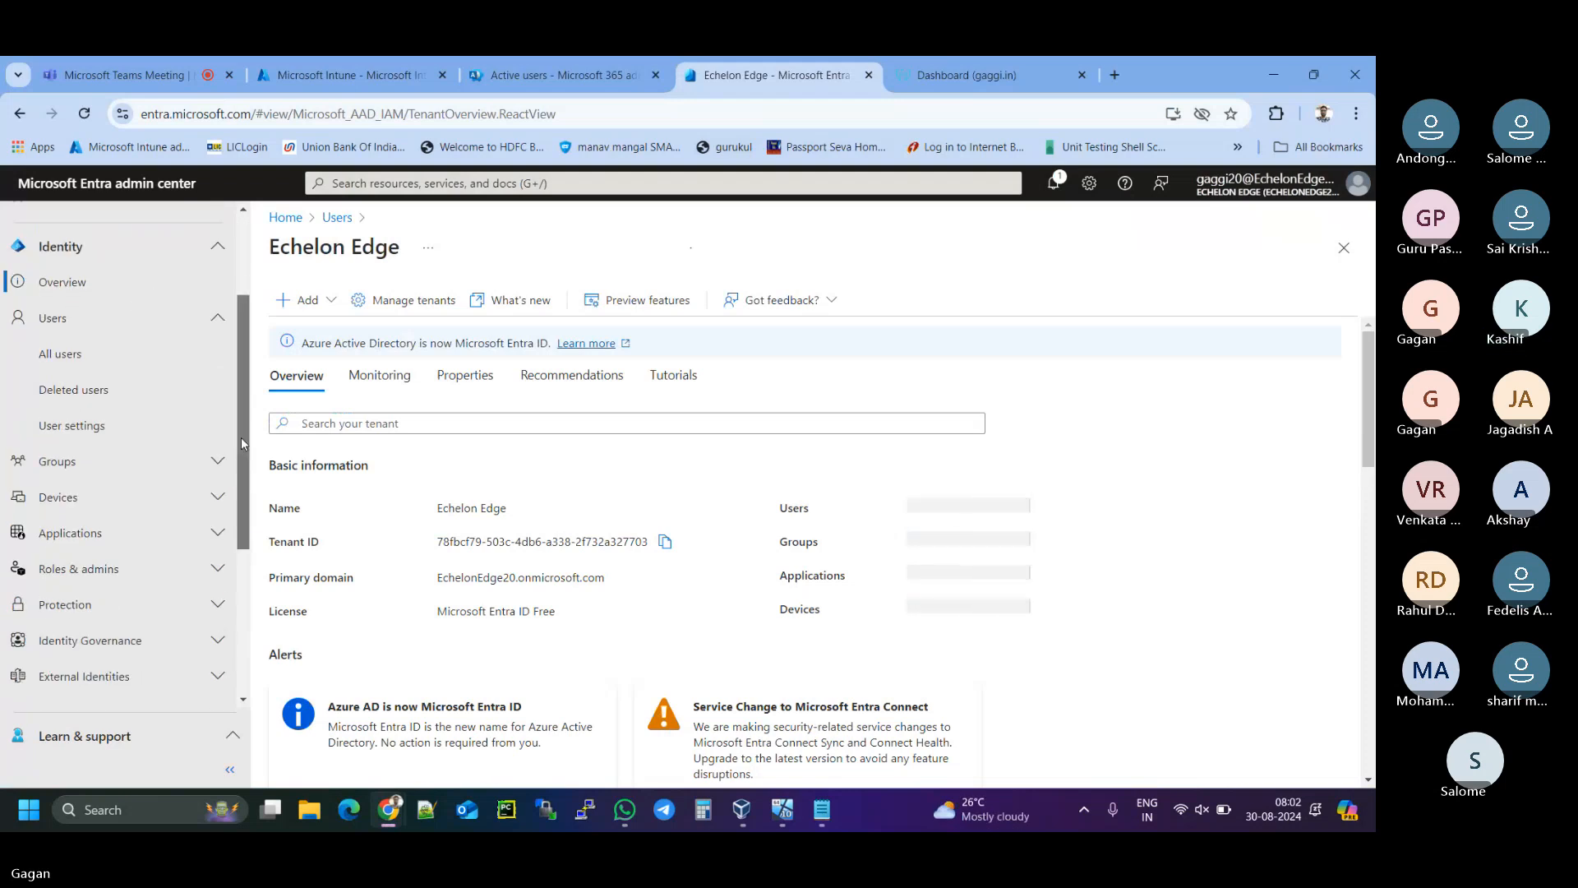
scroll(242, 448, "down", 1)
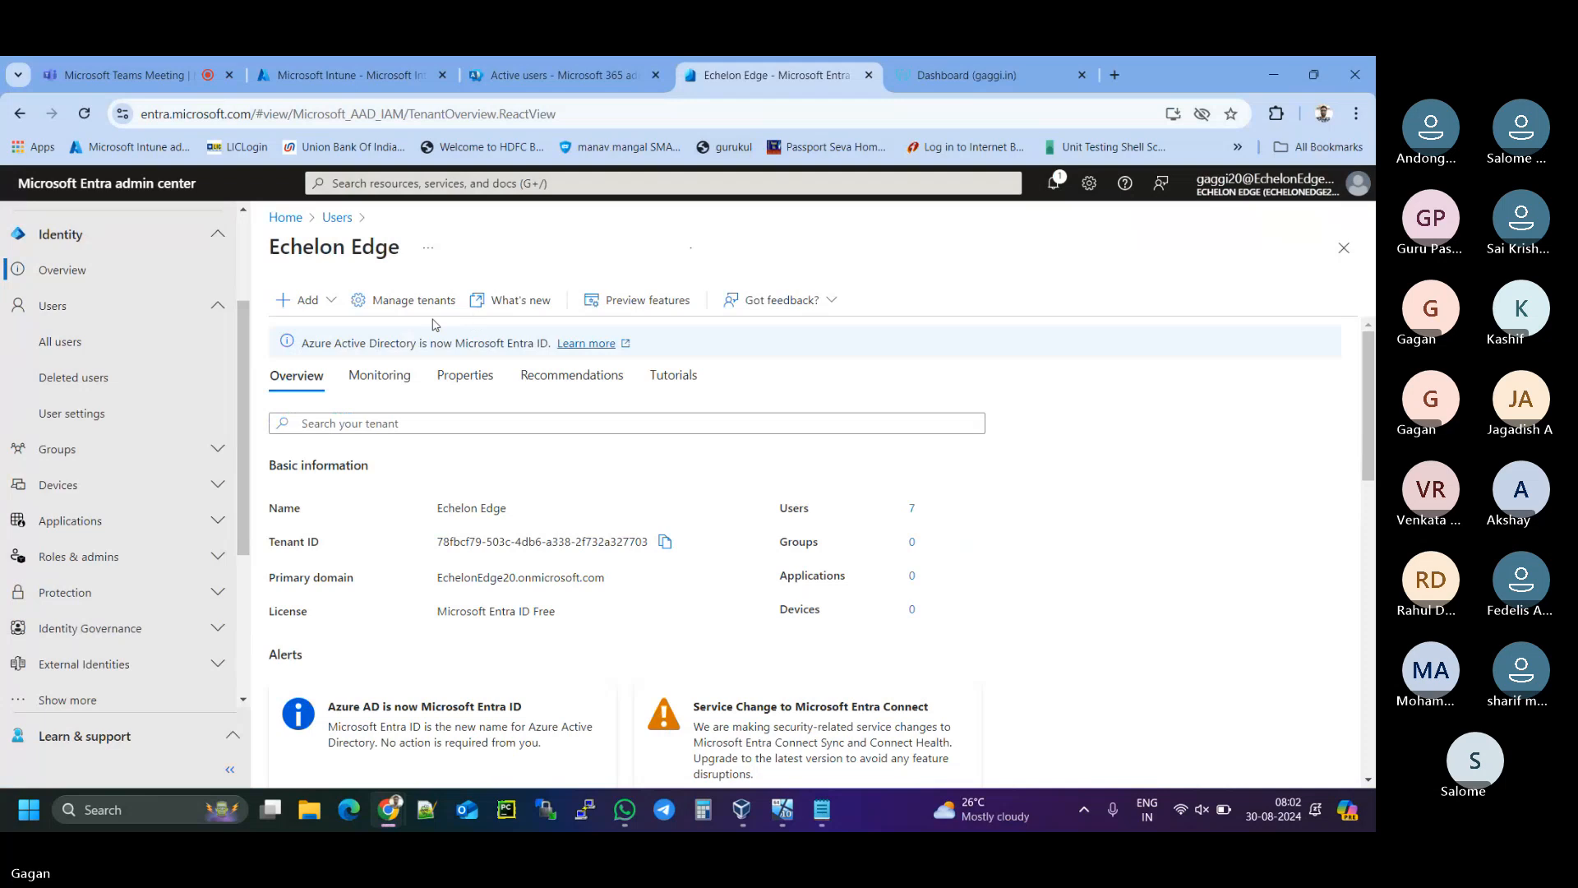
left_click(486, 379)
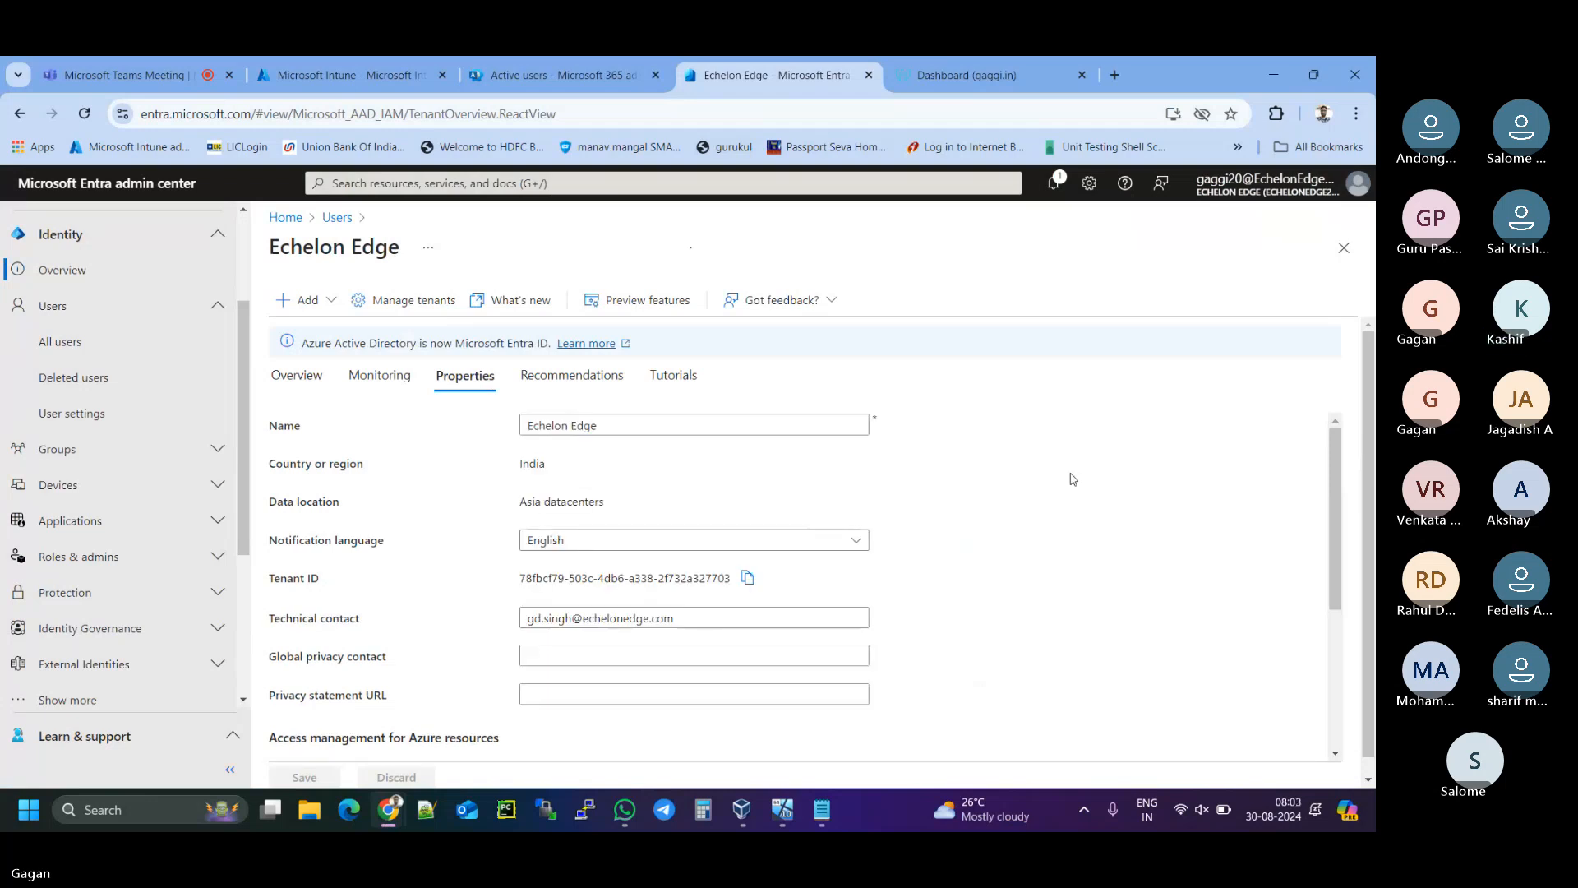
scroll(1072, 479, "down", 3)
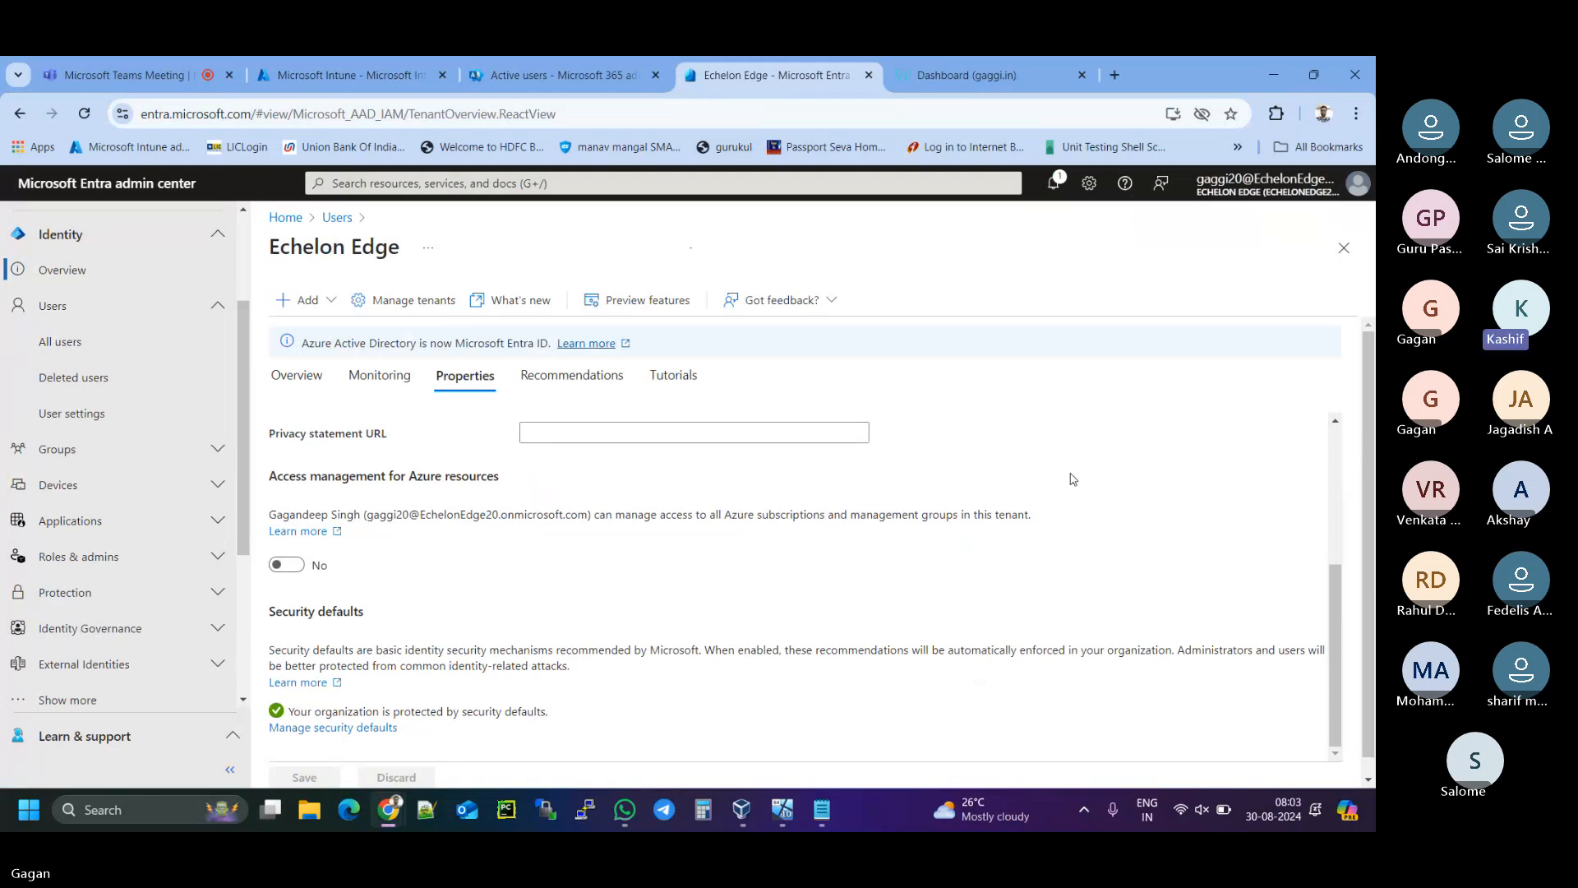
scroll(1072, 478, "down", 1)
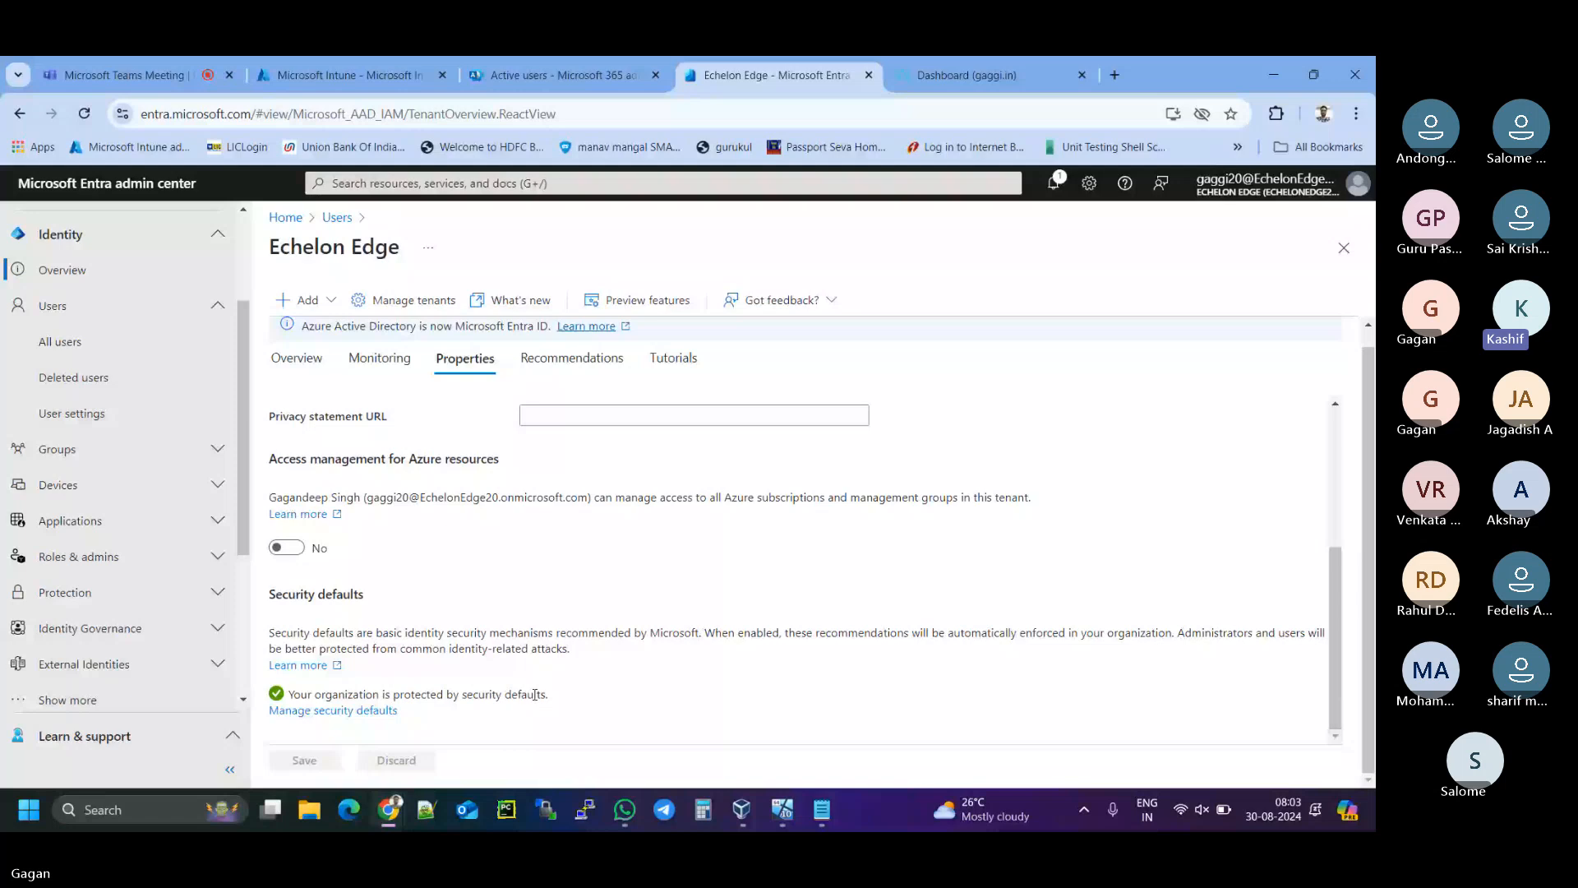
left_click_drag(544, 694, 291, 699)
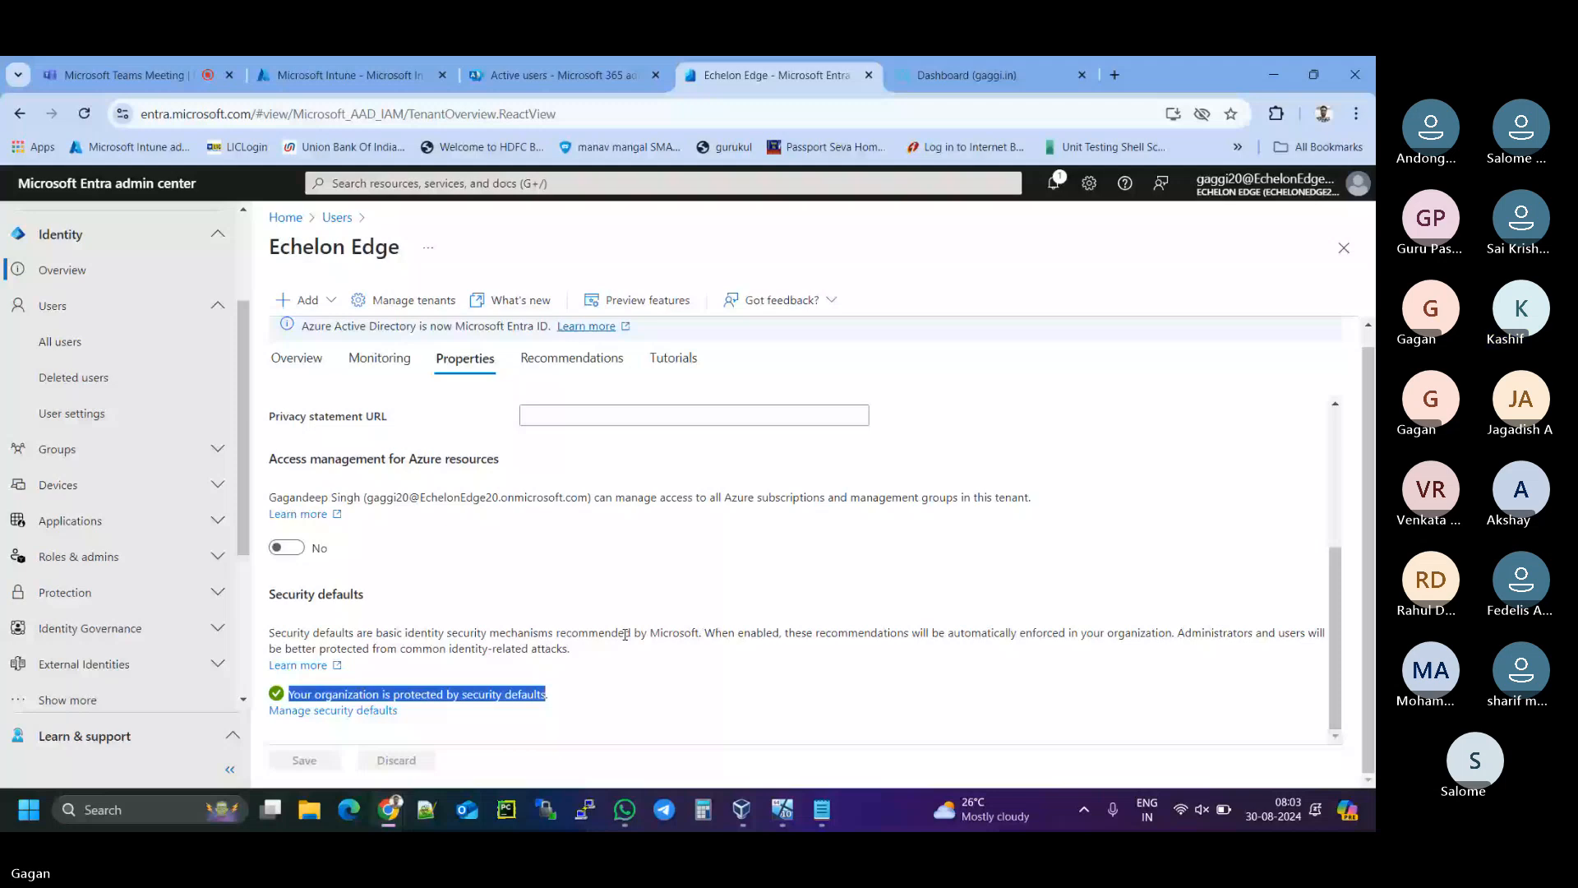
- Set security defaults to Disabled, reason 'Too many sign-in multifactor authentication challenges', and save
left_click(337, 711)
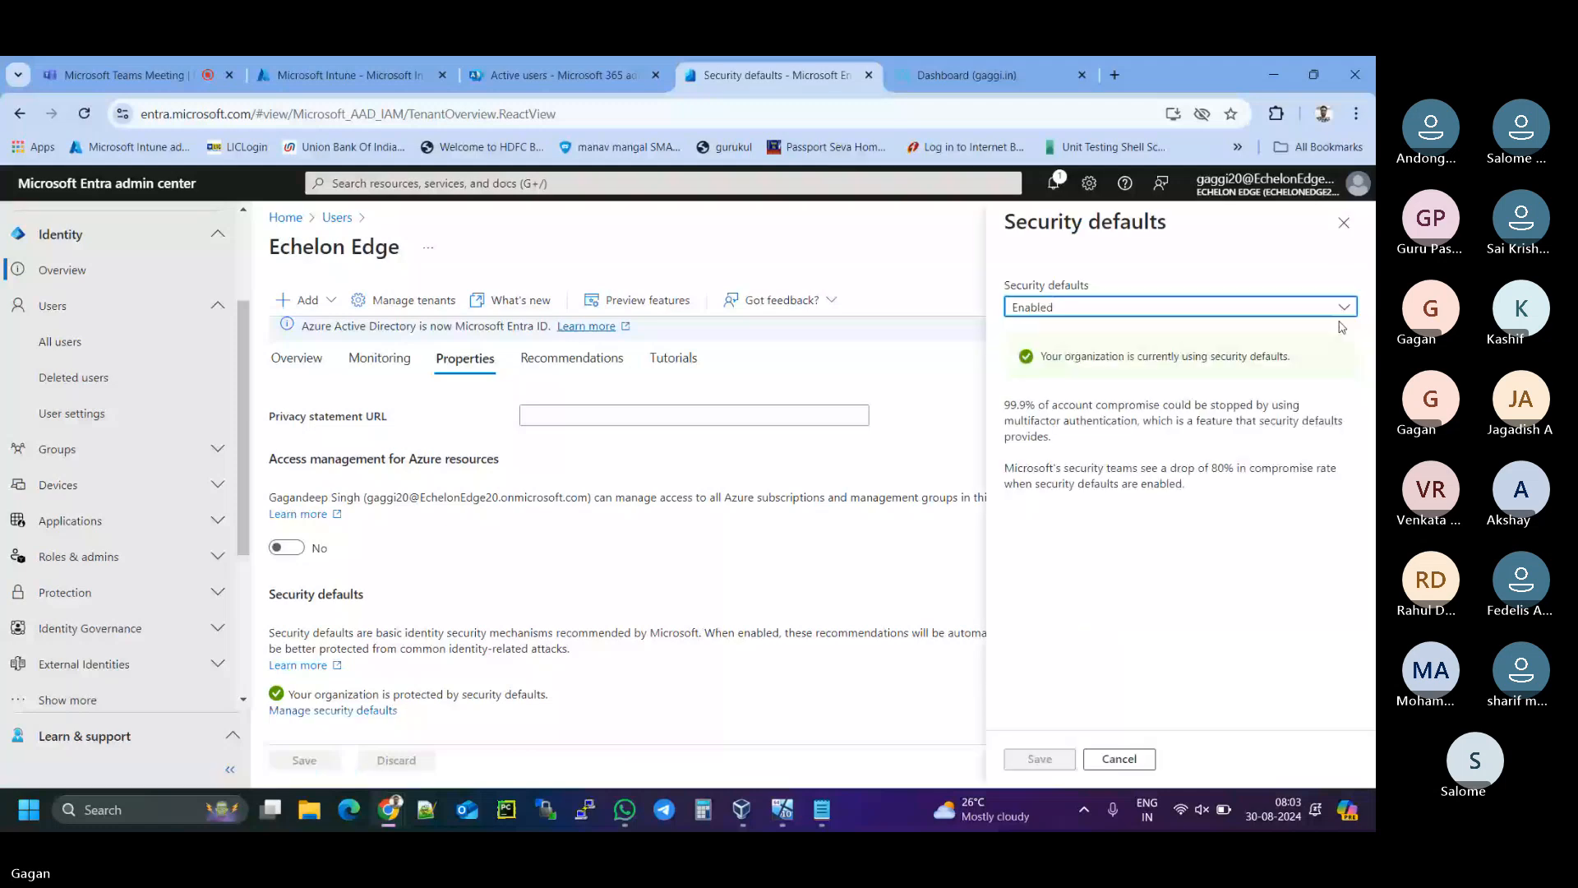
left_click(1343, 309)
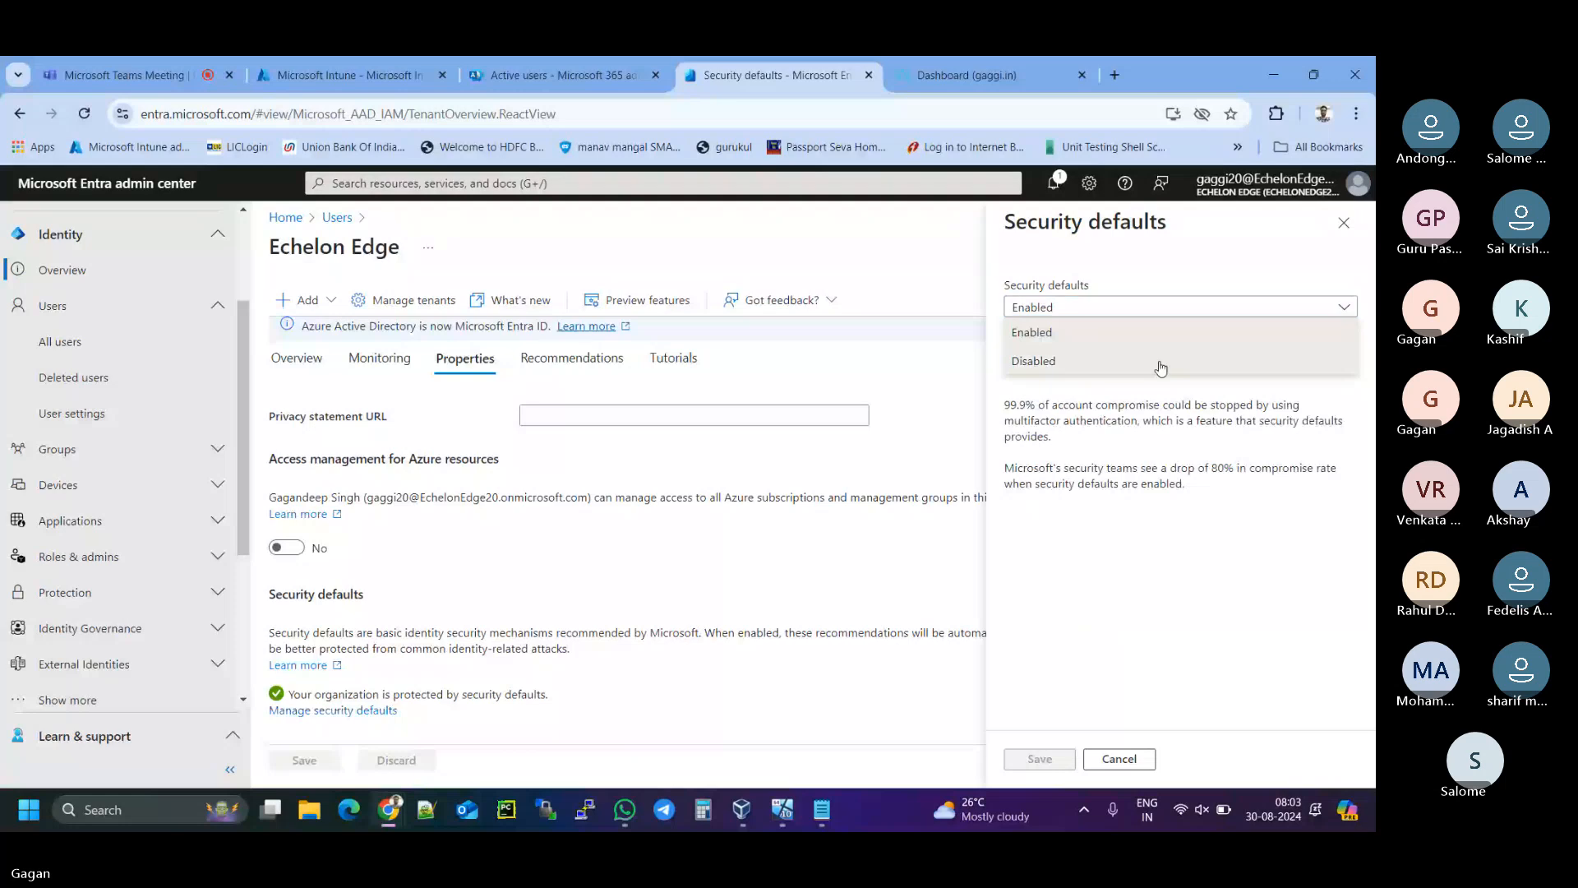
left_click(1160, 369)
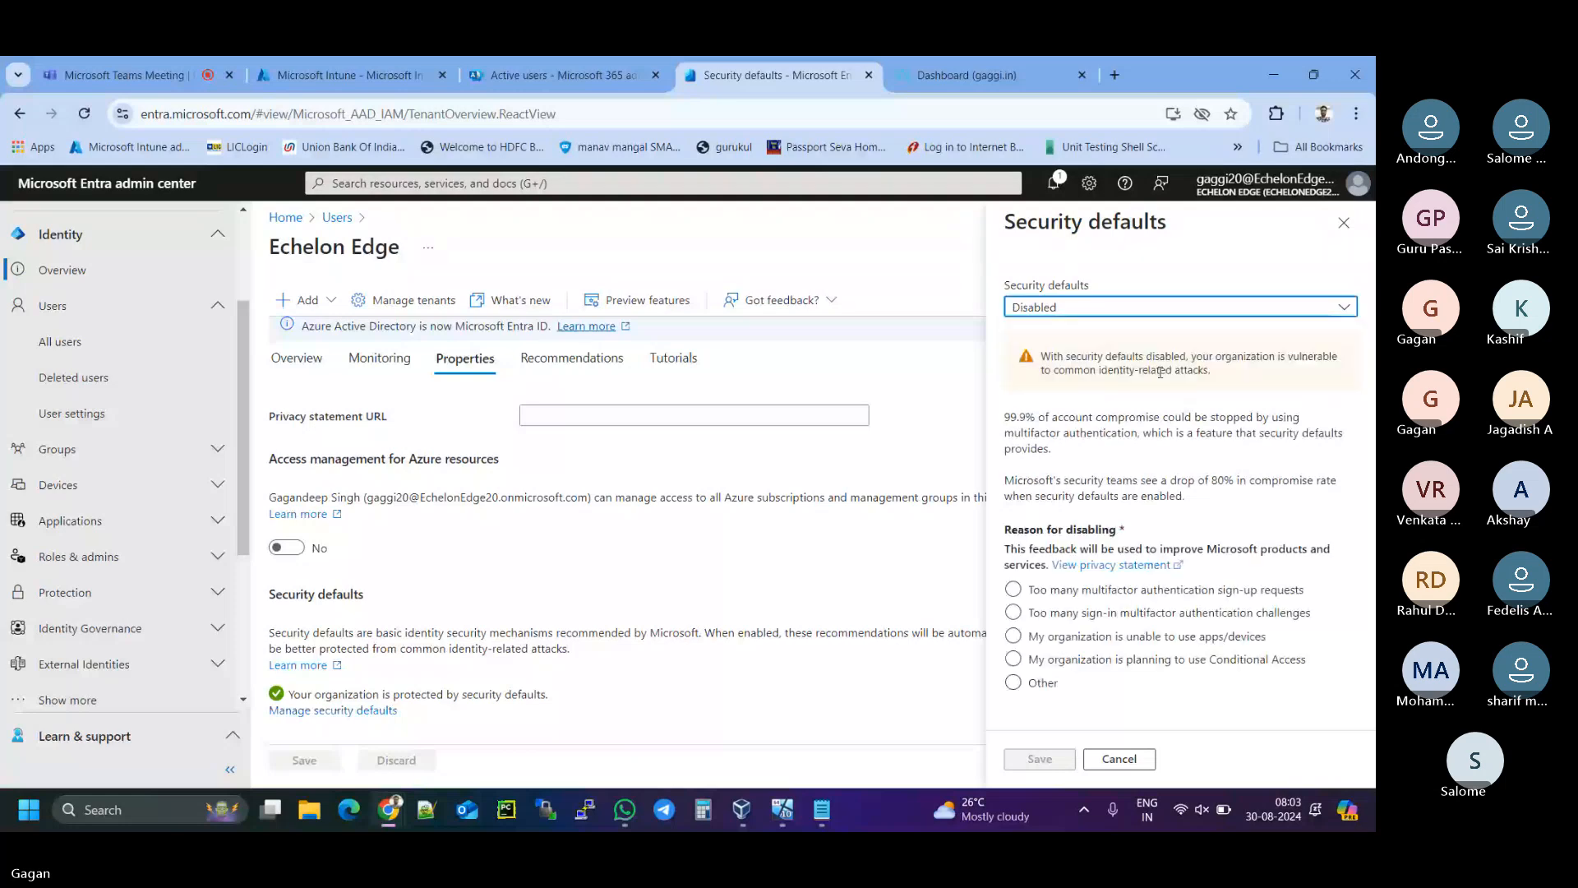
left_click(1108, 621)
left_click(1067, 637)
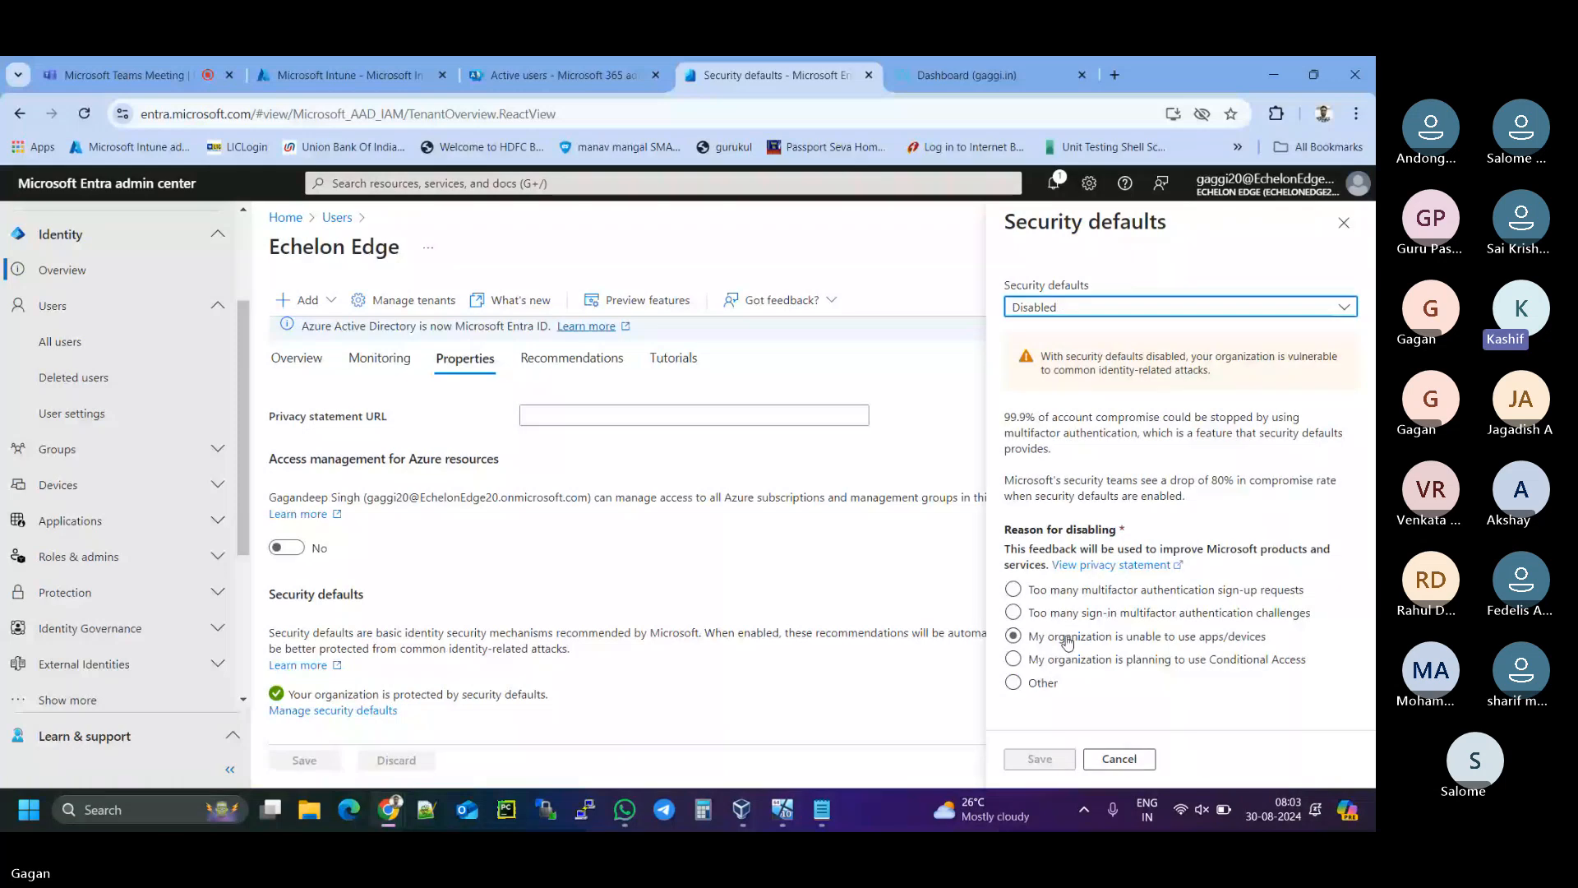
left_click(1121, 618)
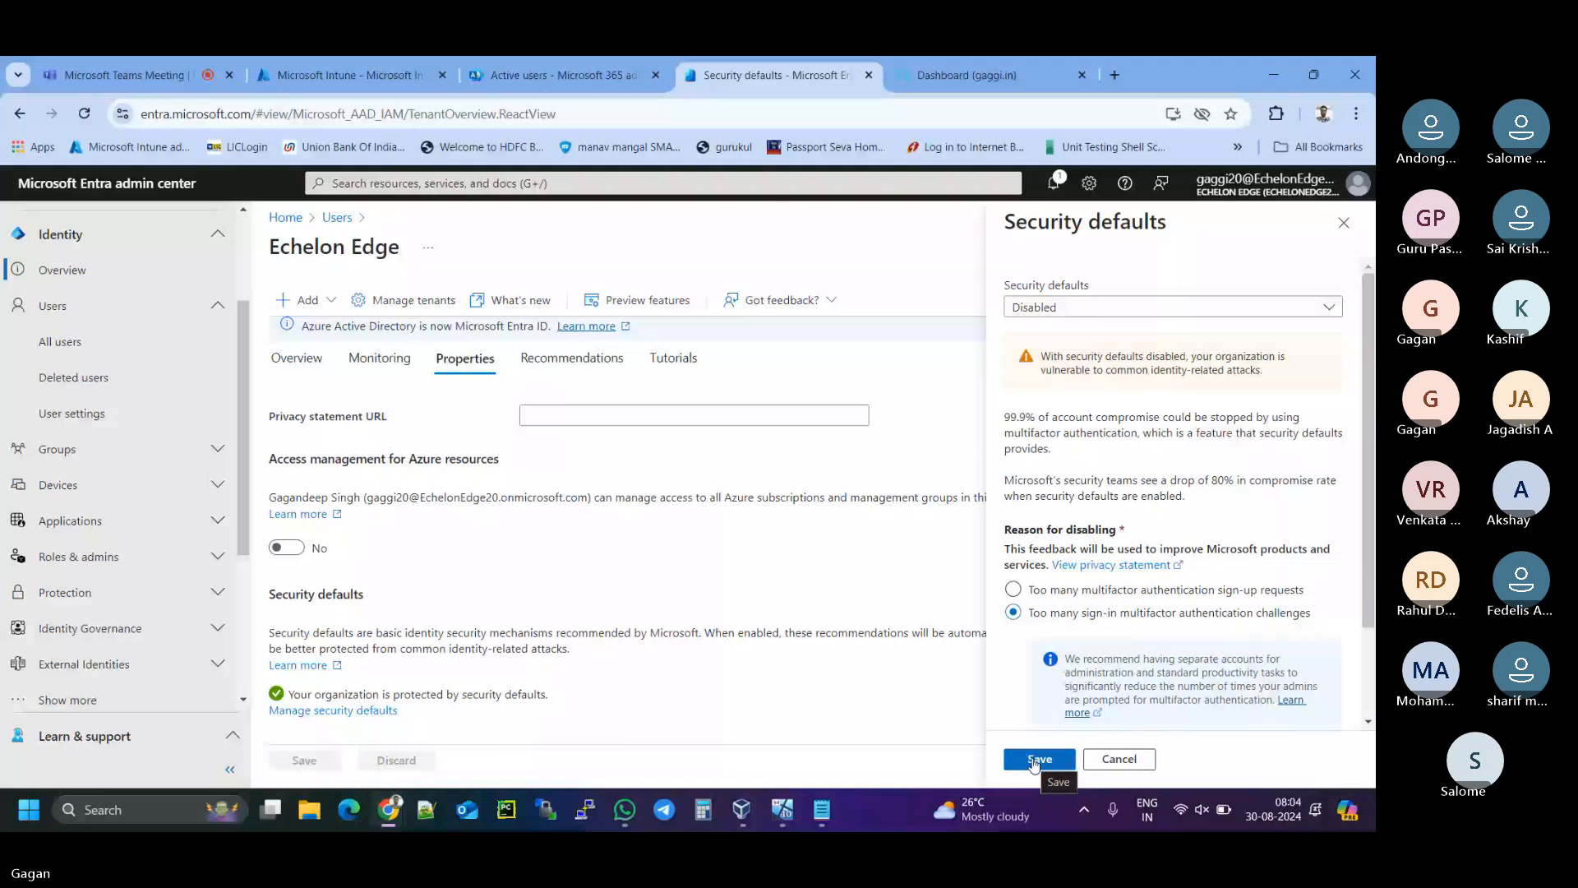
left_click(1035, 761)
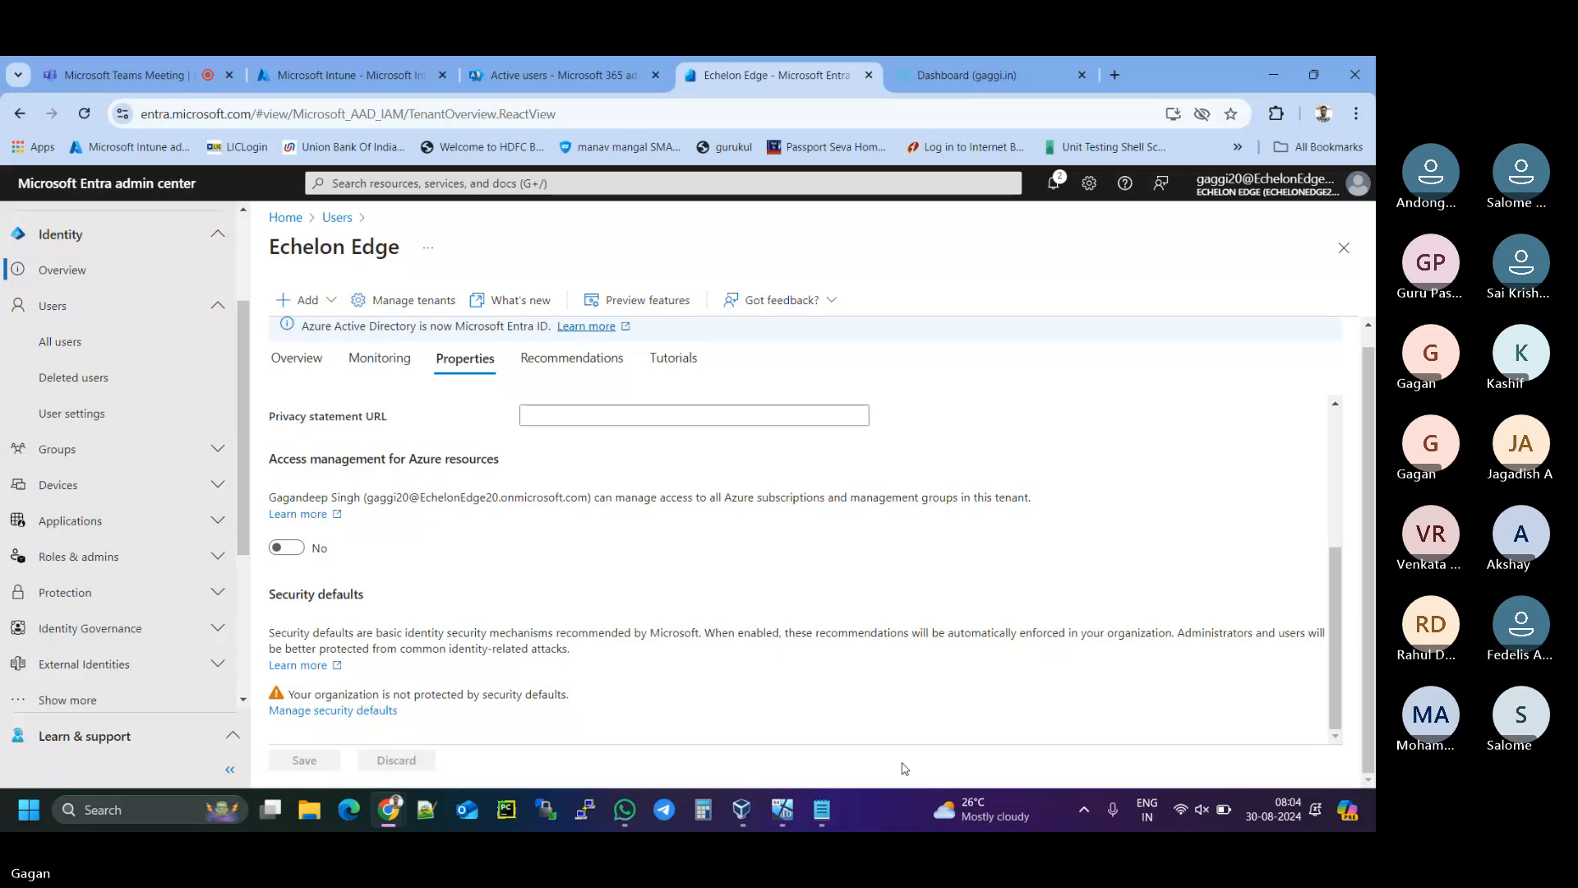
- Append '8. Enrol the virtual machine', correcting the 'virtula' typo, then minimise Notepad
left_click(822, 811)
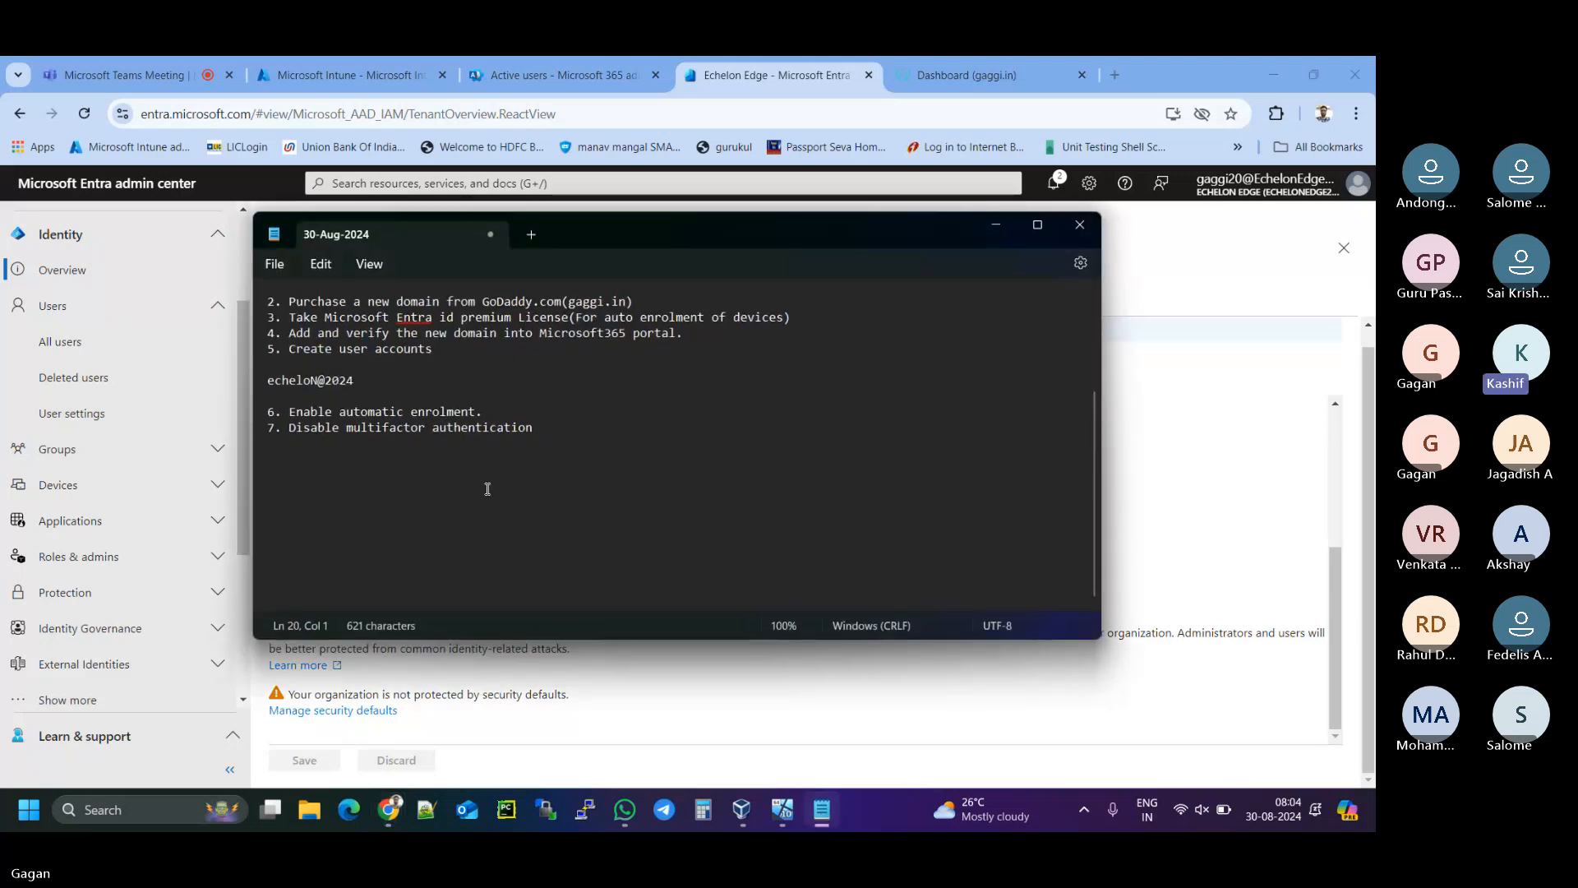
type("8")
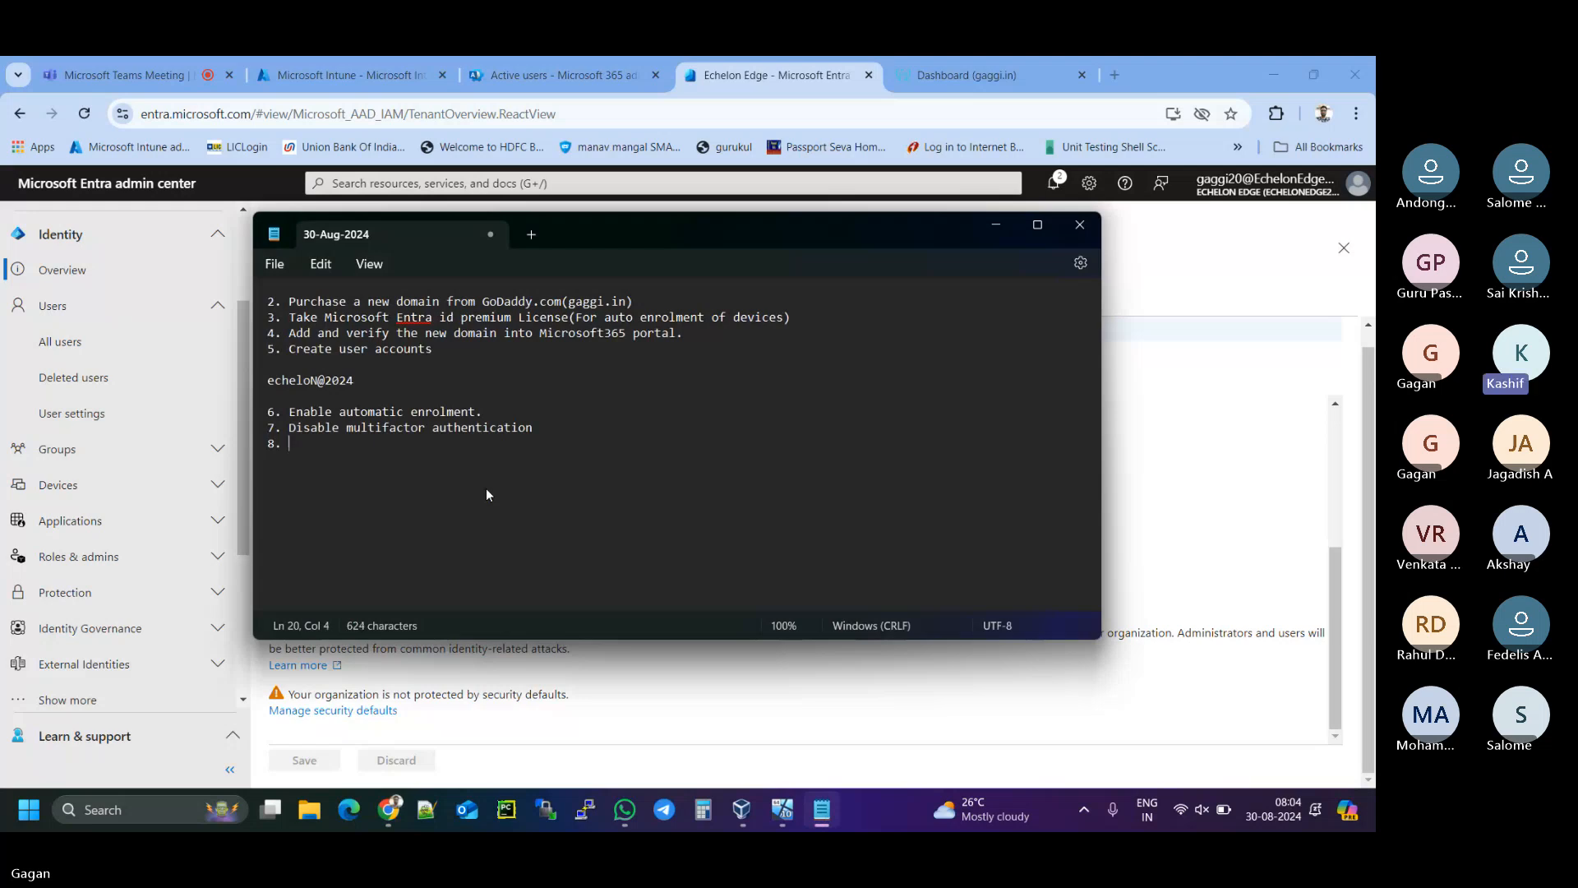
type(". Enrol")
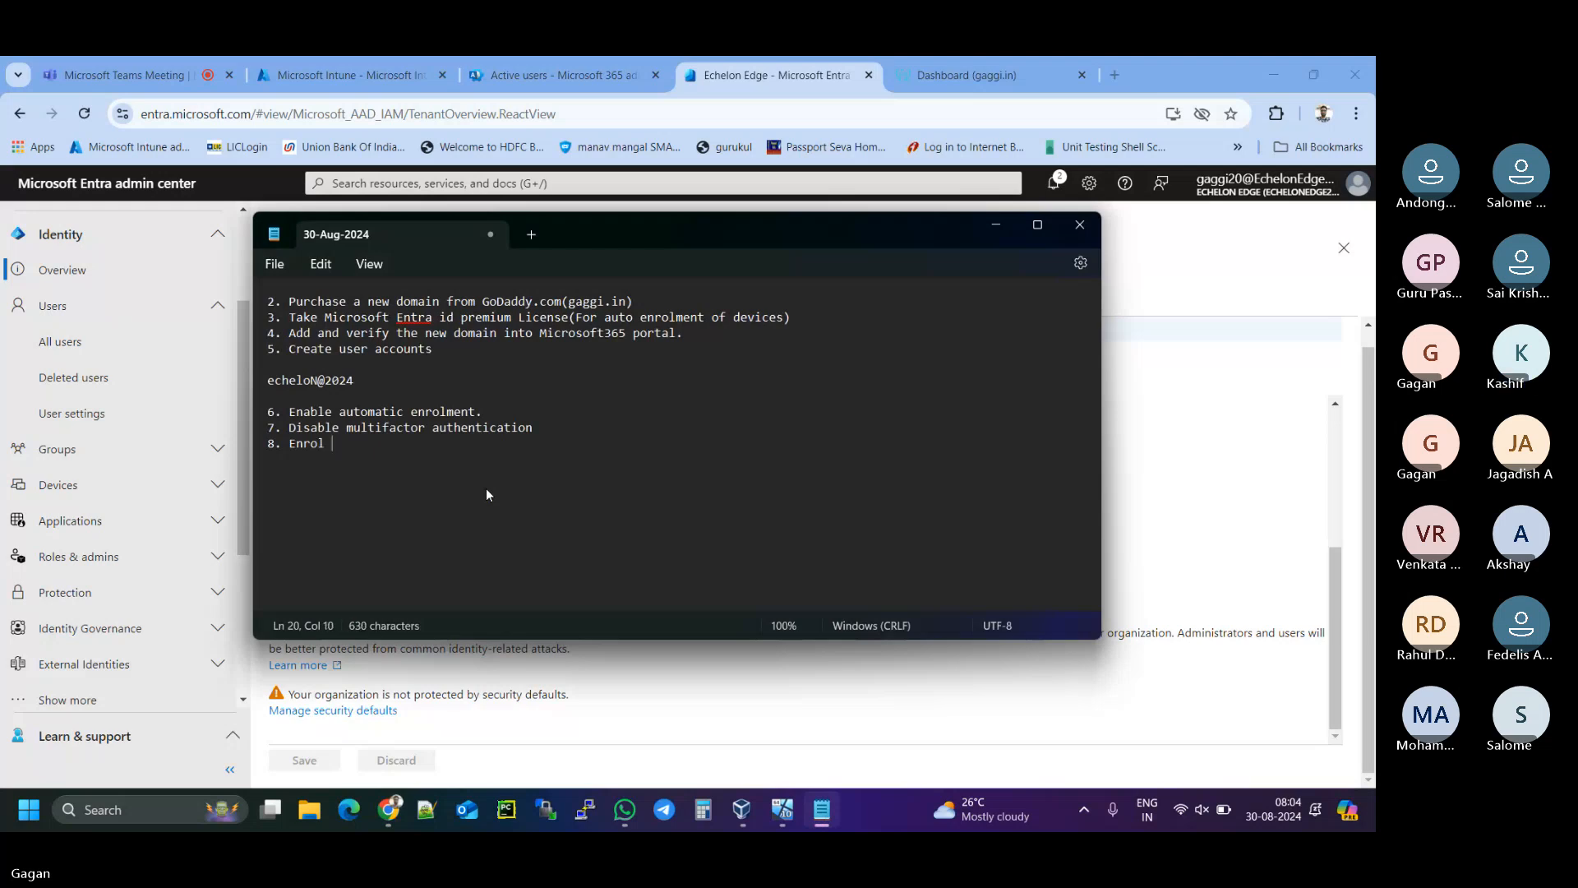
type(" the virtula mach")
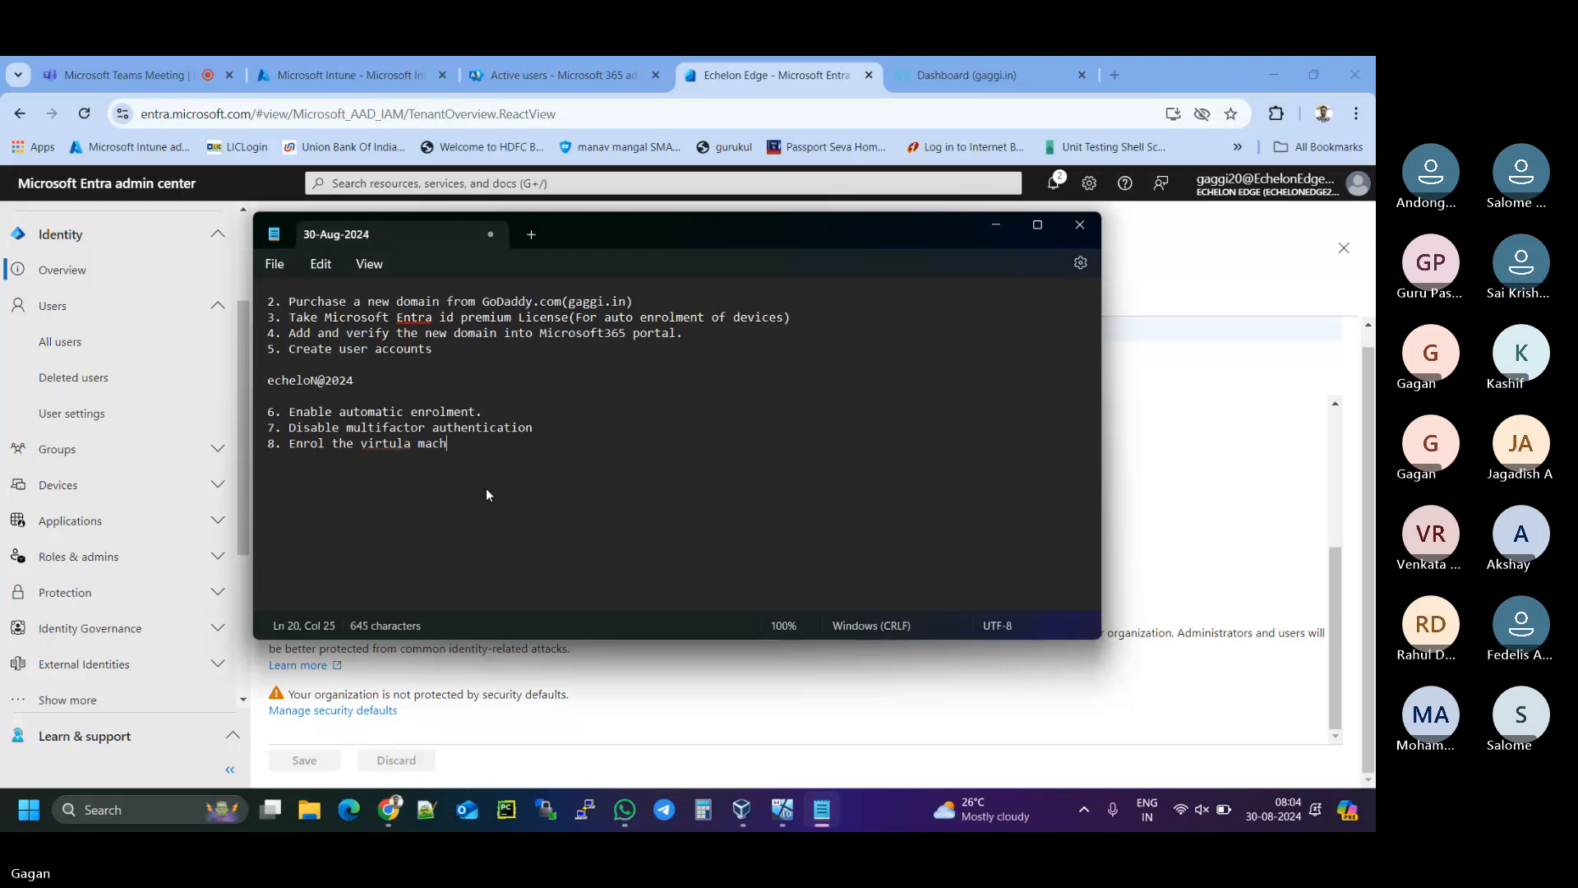
type("ine")
right_click(407, 443)
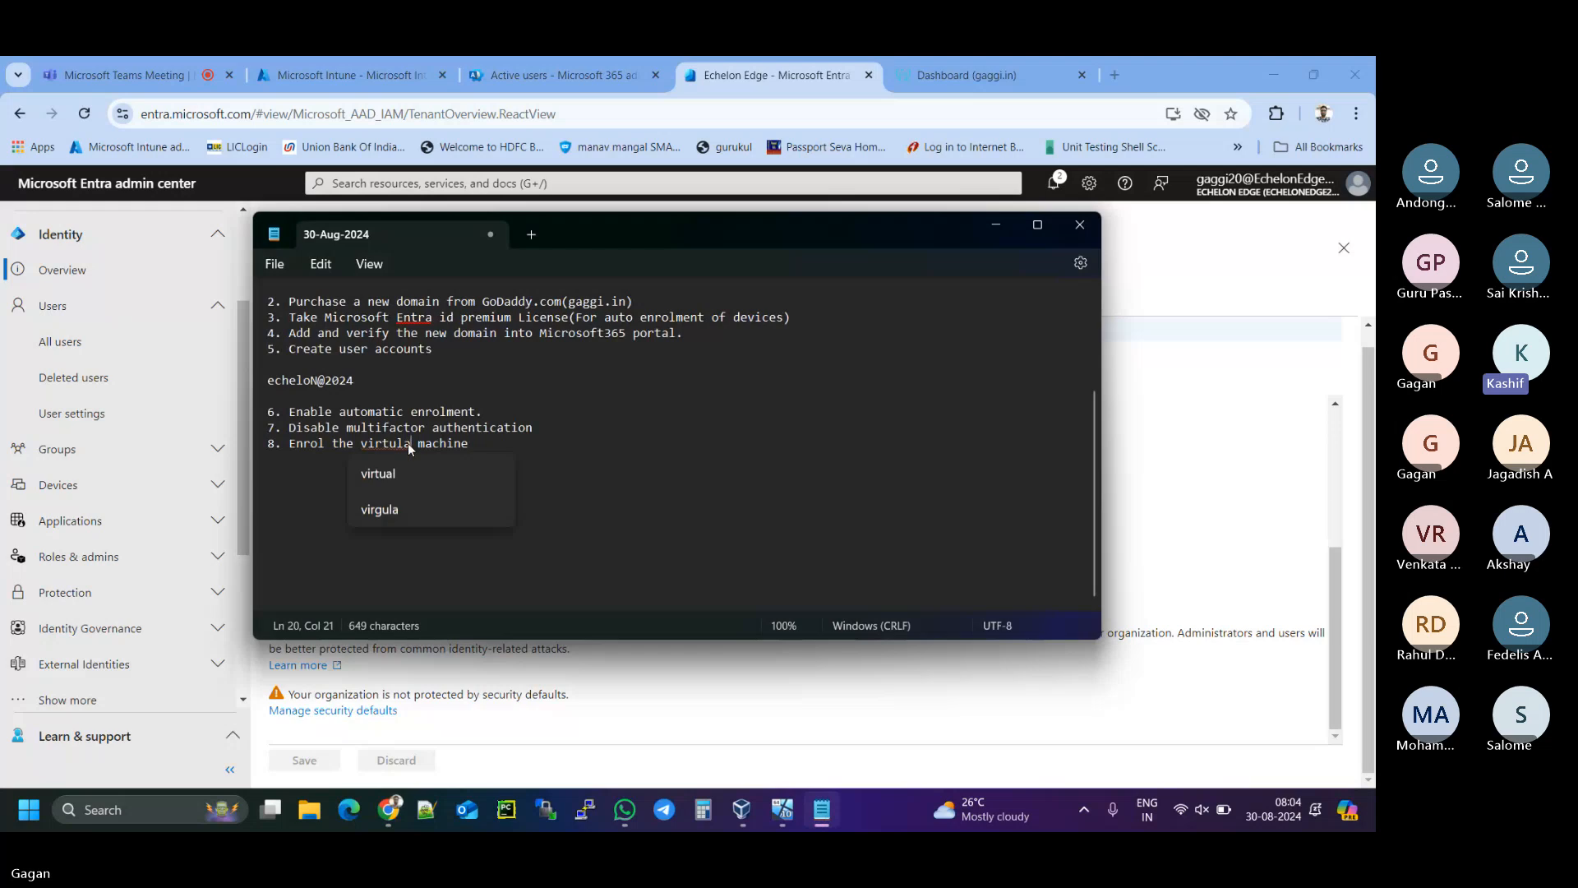
left_click(386, 472)
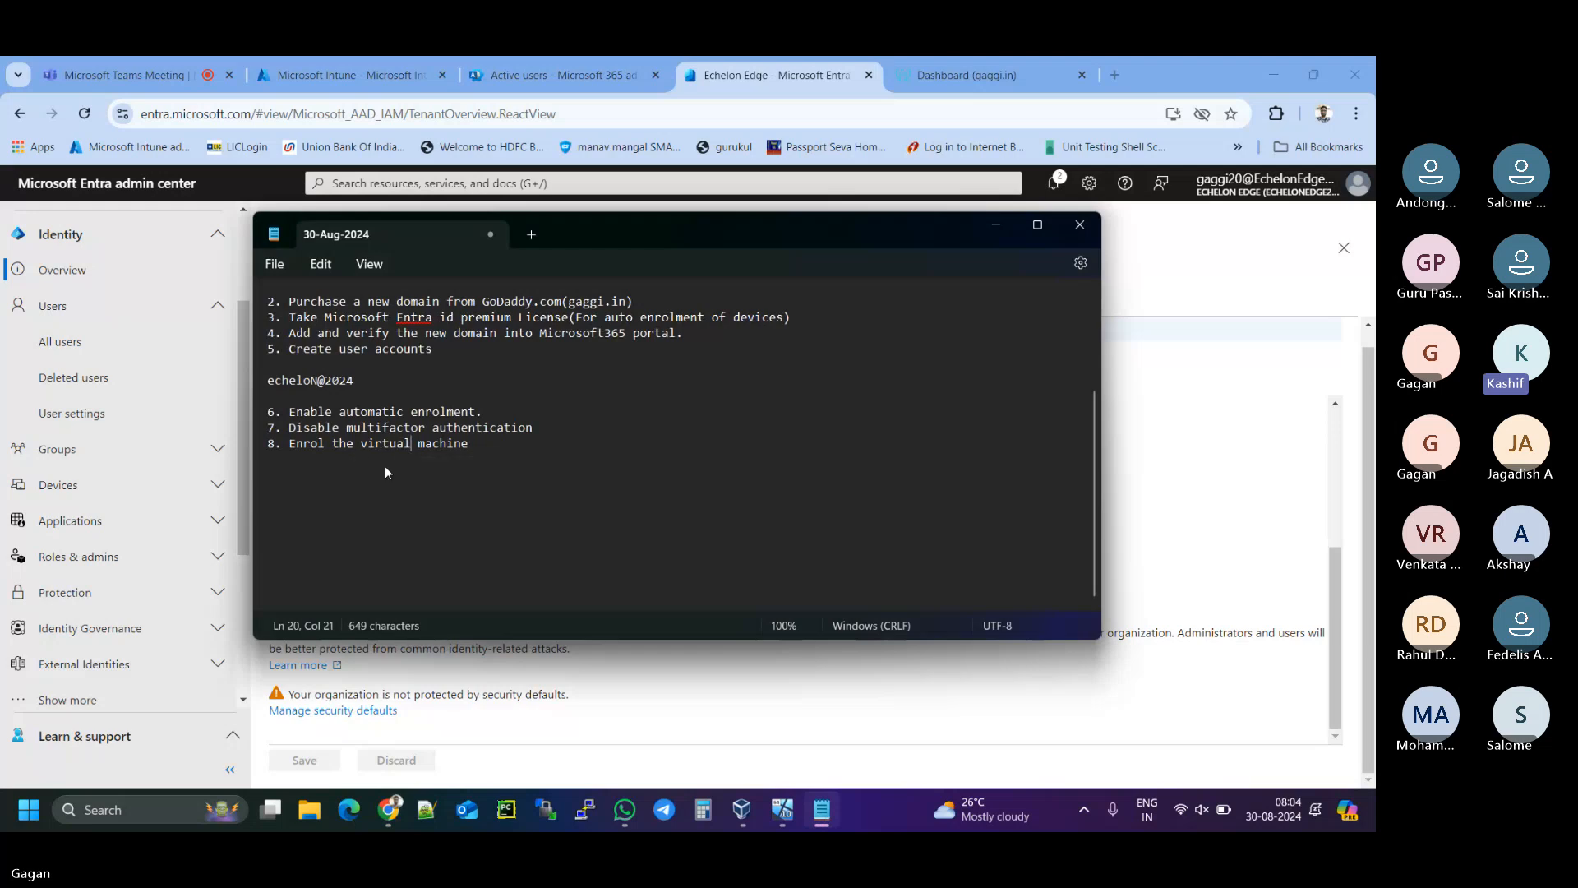
left_click(504, 446)
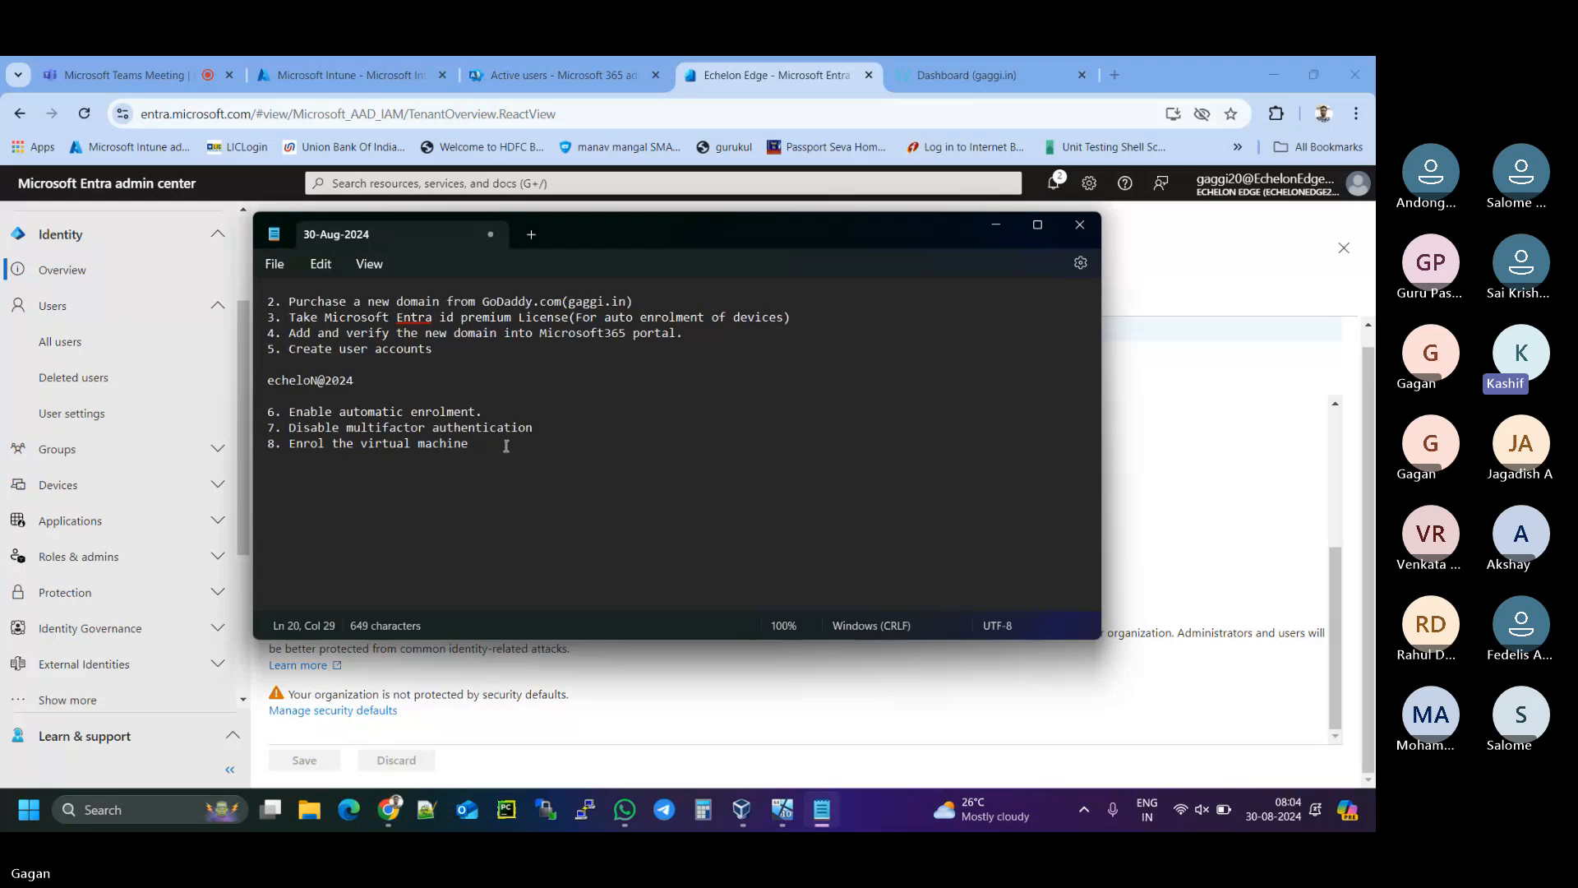
left_click(996, 220)
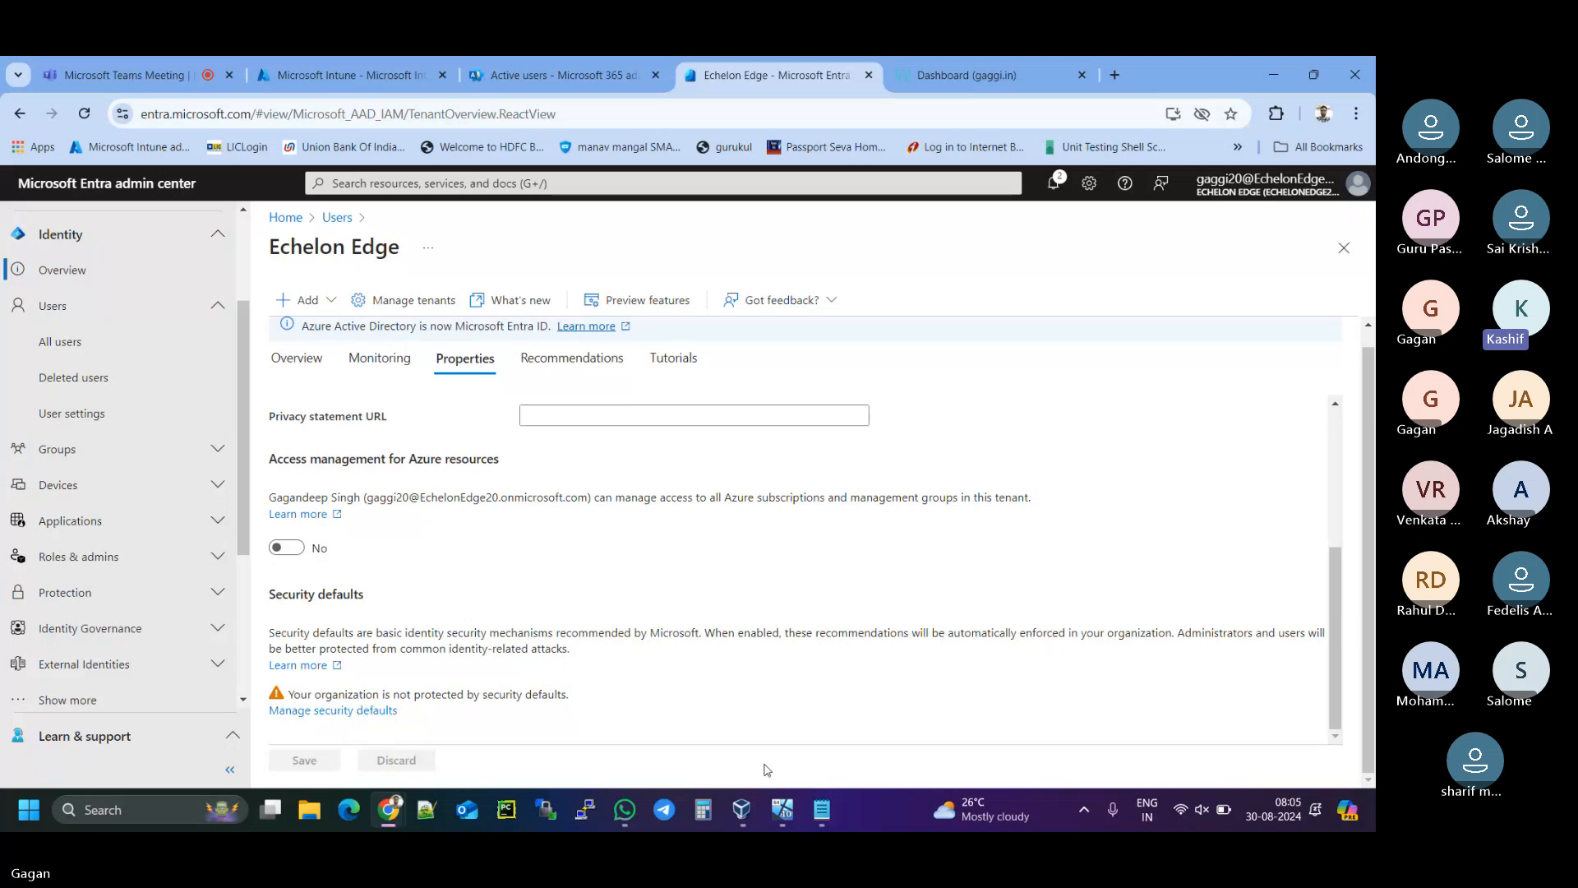
- In WINVM001's setup, confirm United States region and US keyboard, skipping a second layout
left_click(743, 821)
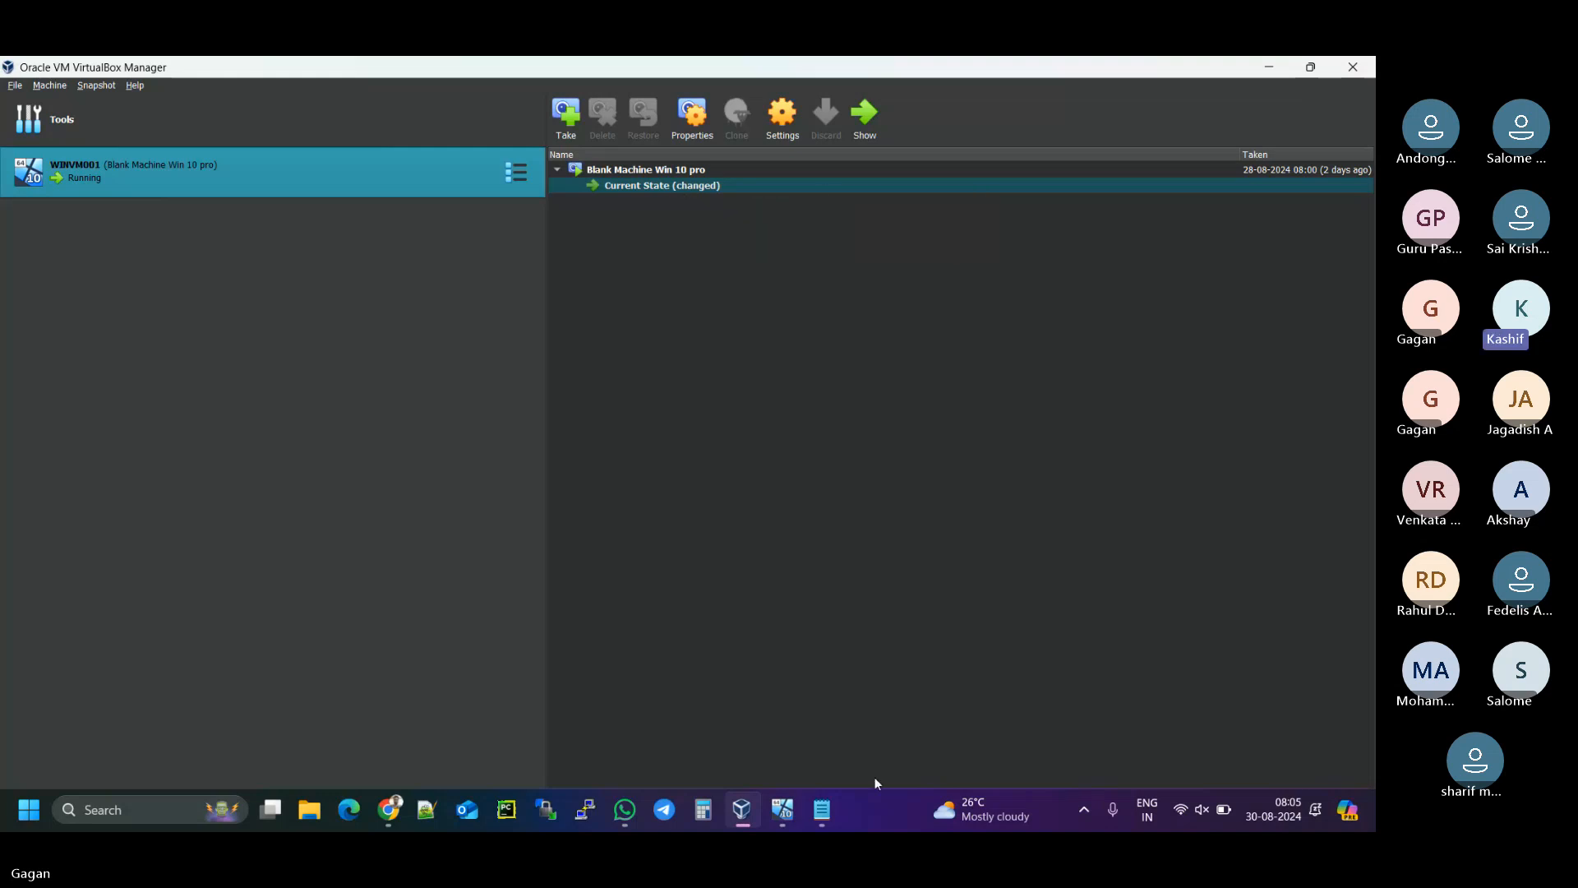
left_click(789, 814)
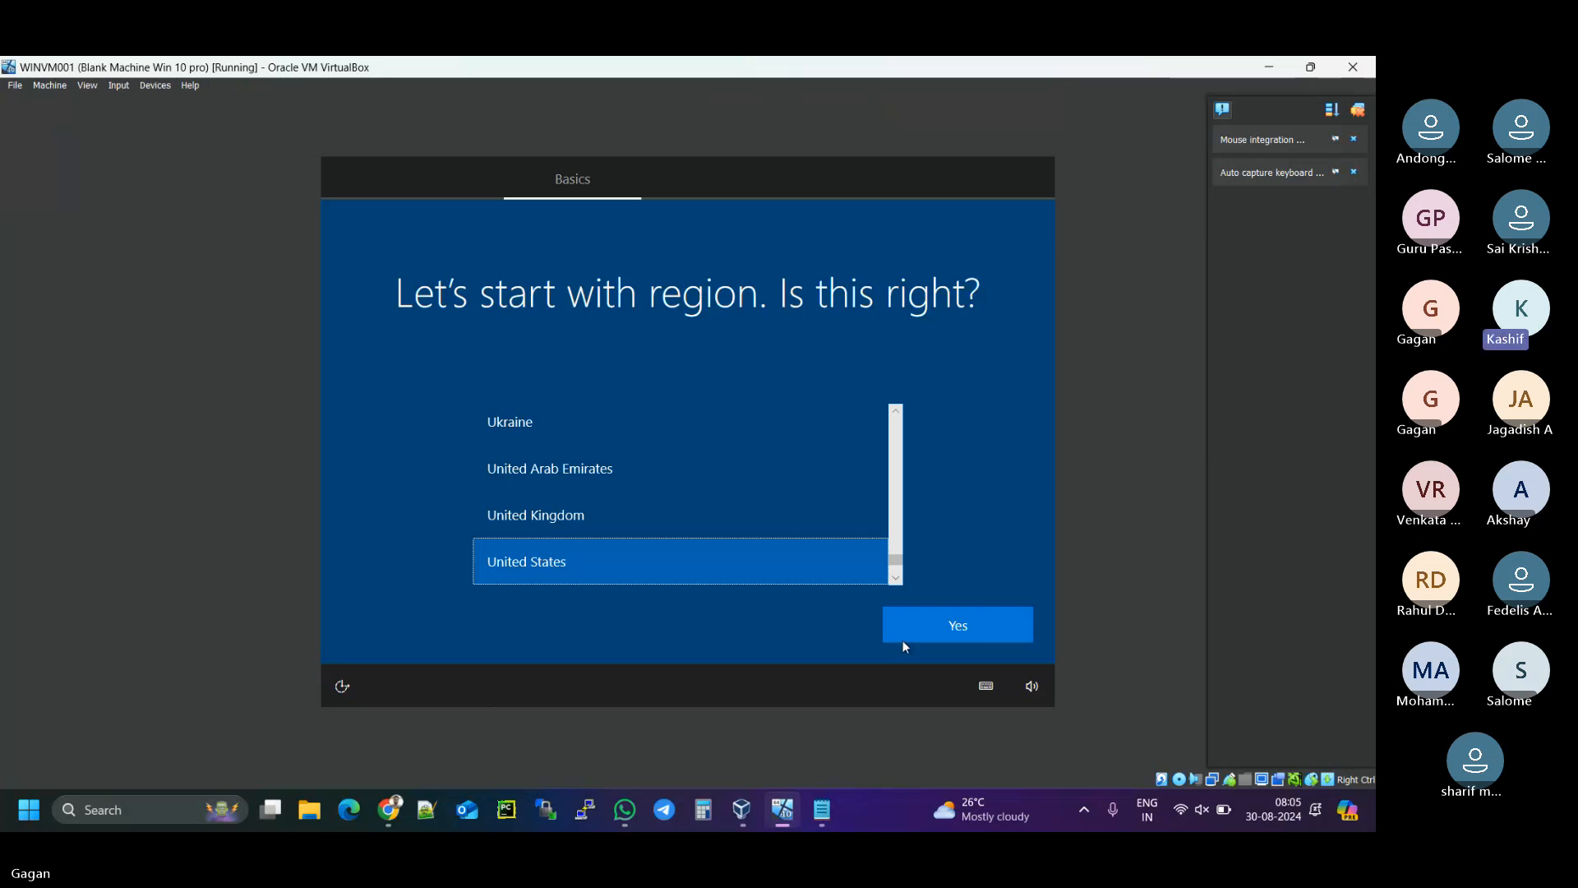
left_click(948, 626)
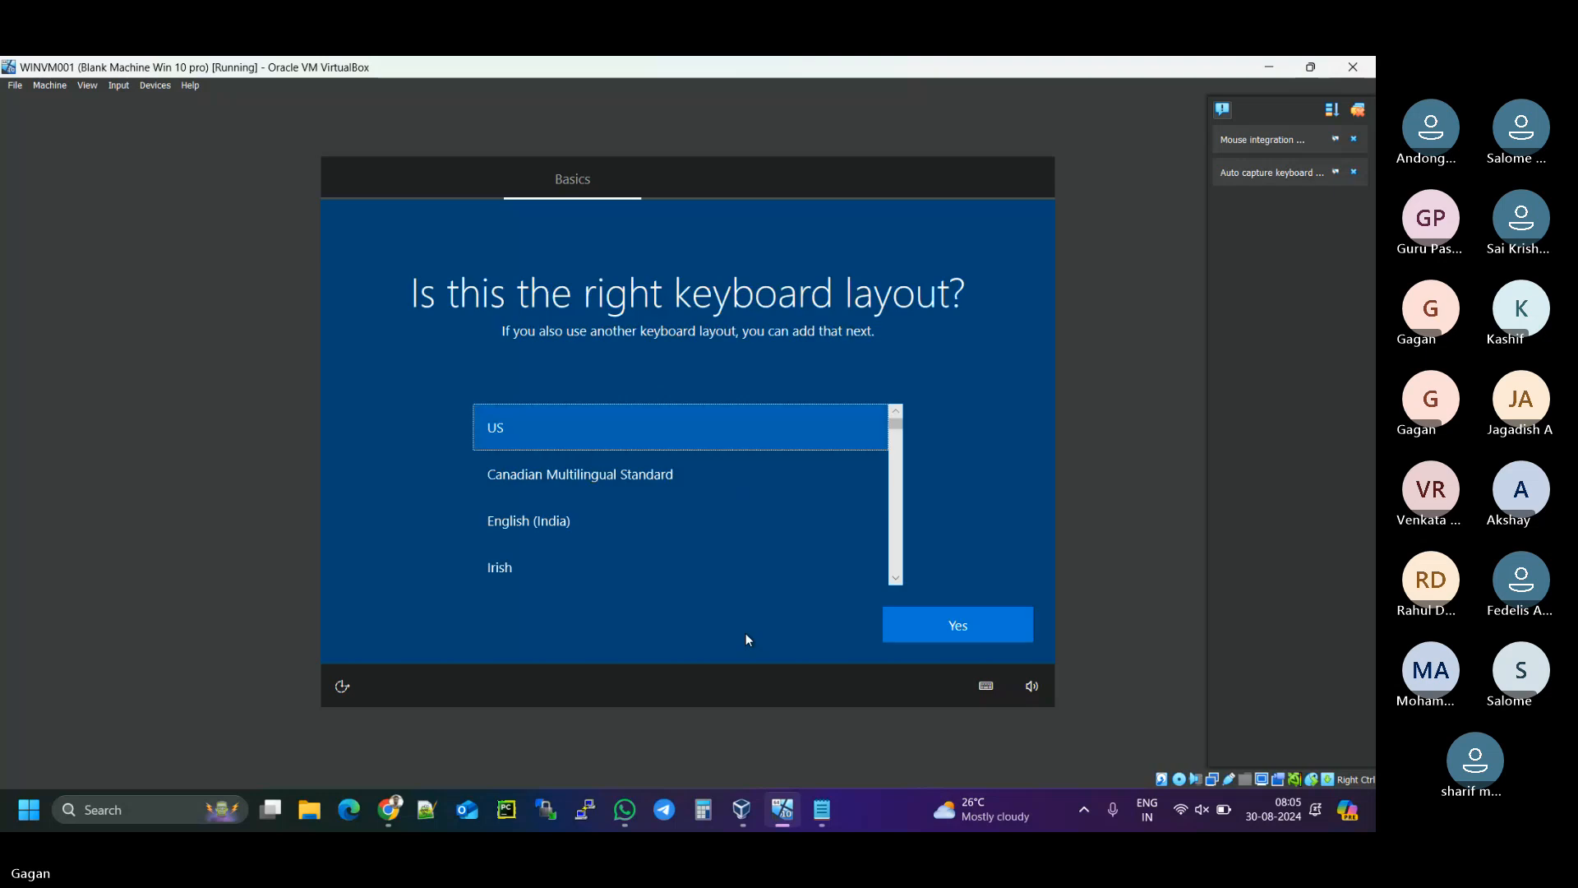
left_click(976, 627)
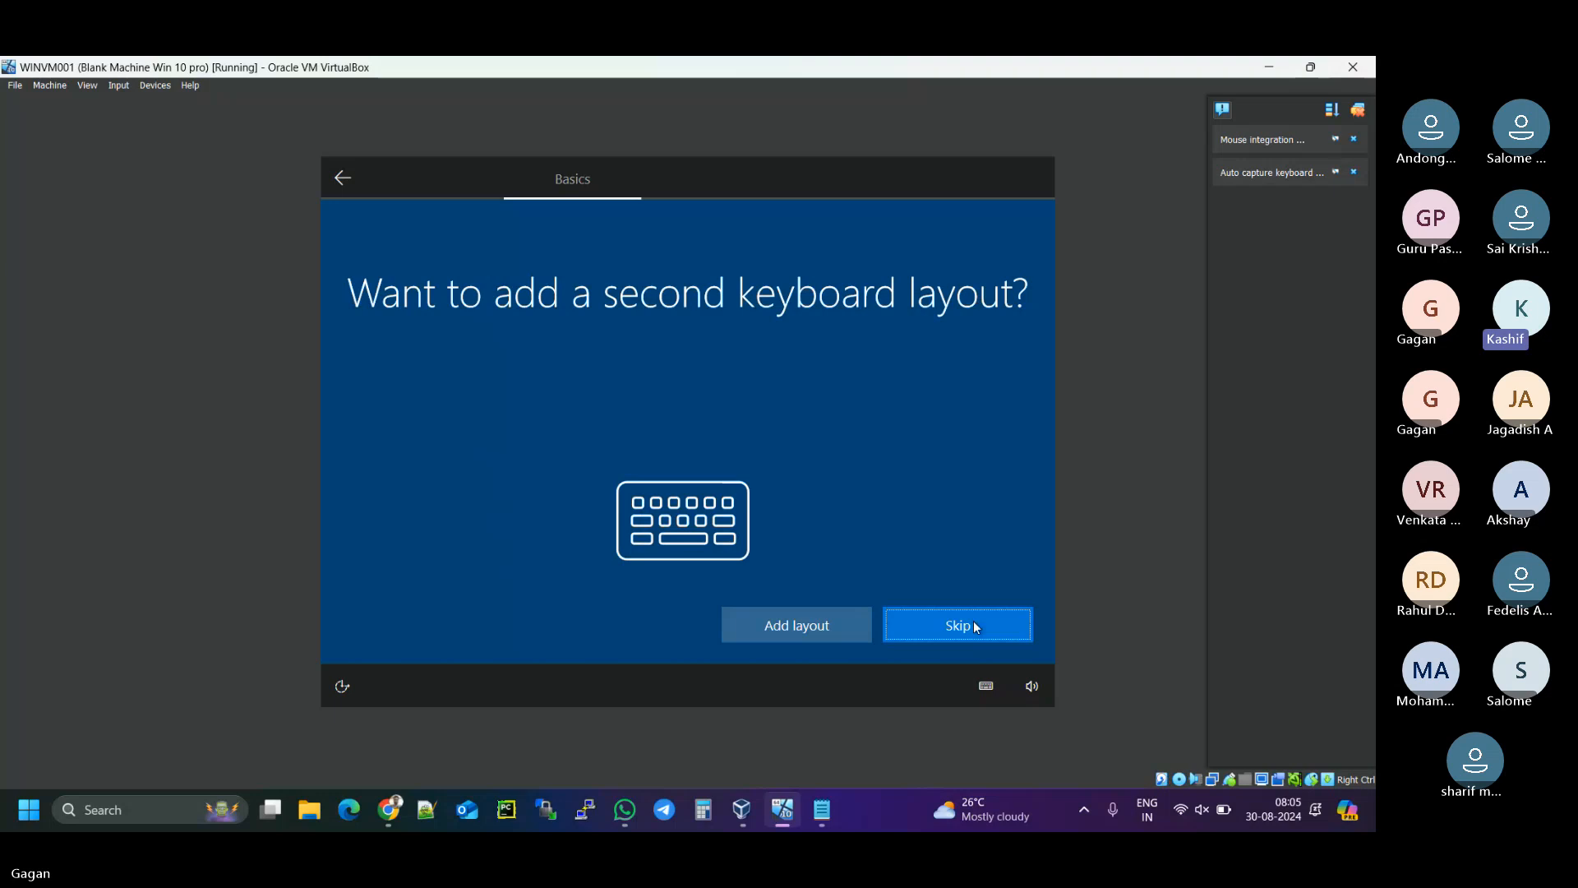
left_click(958, 625)
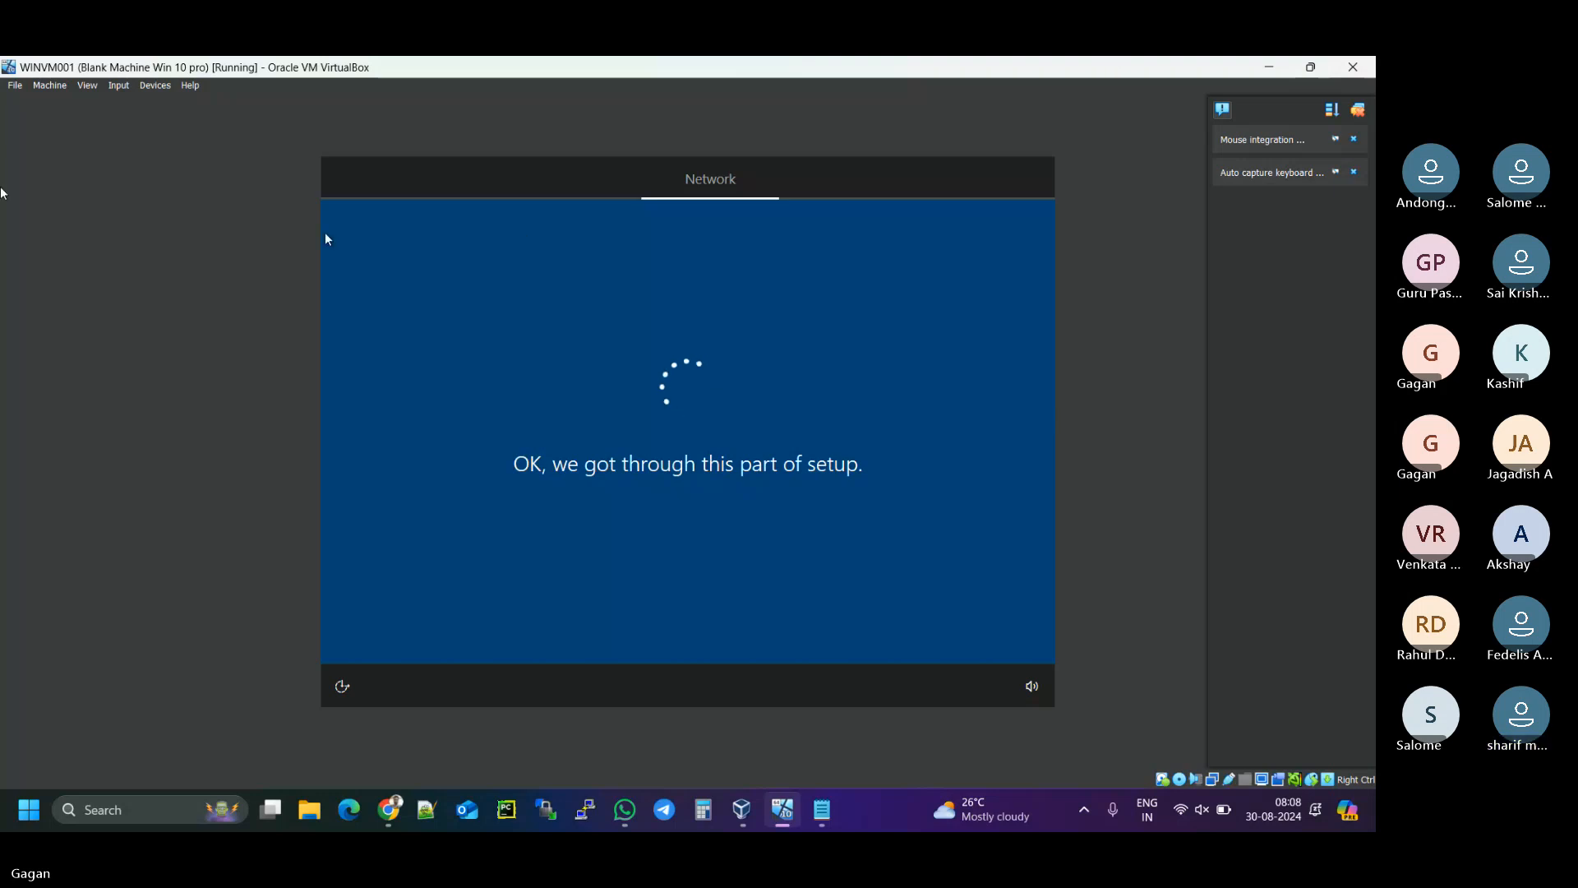
- Open the WINVM001 window's File menu while setup sits at the Network stage
left_click(14, 87)
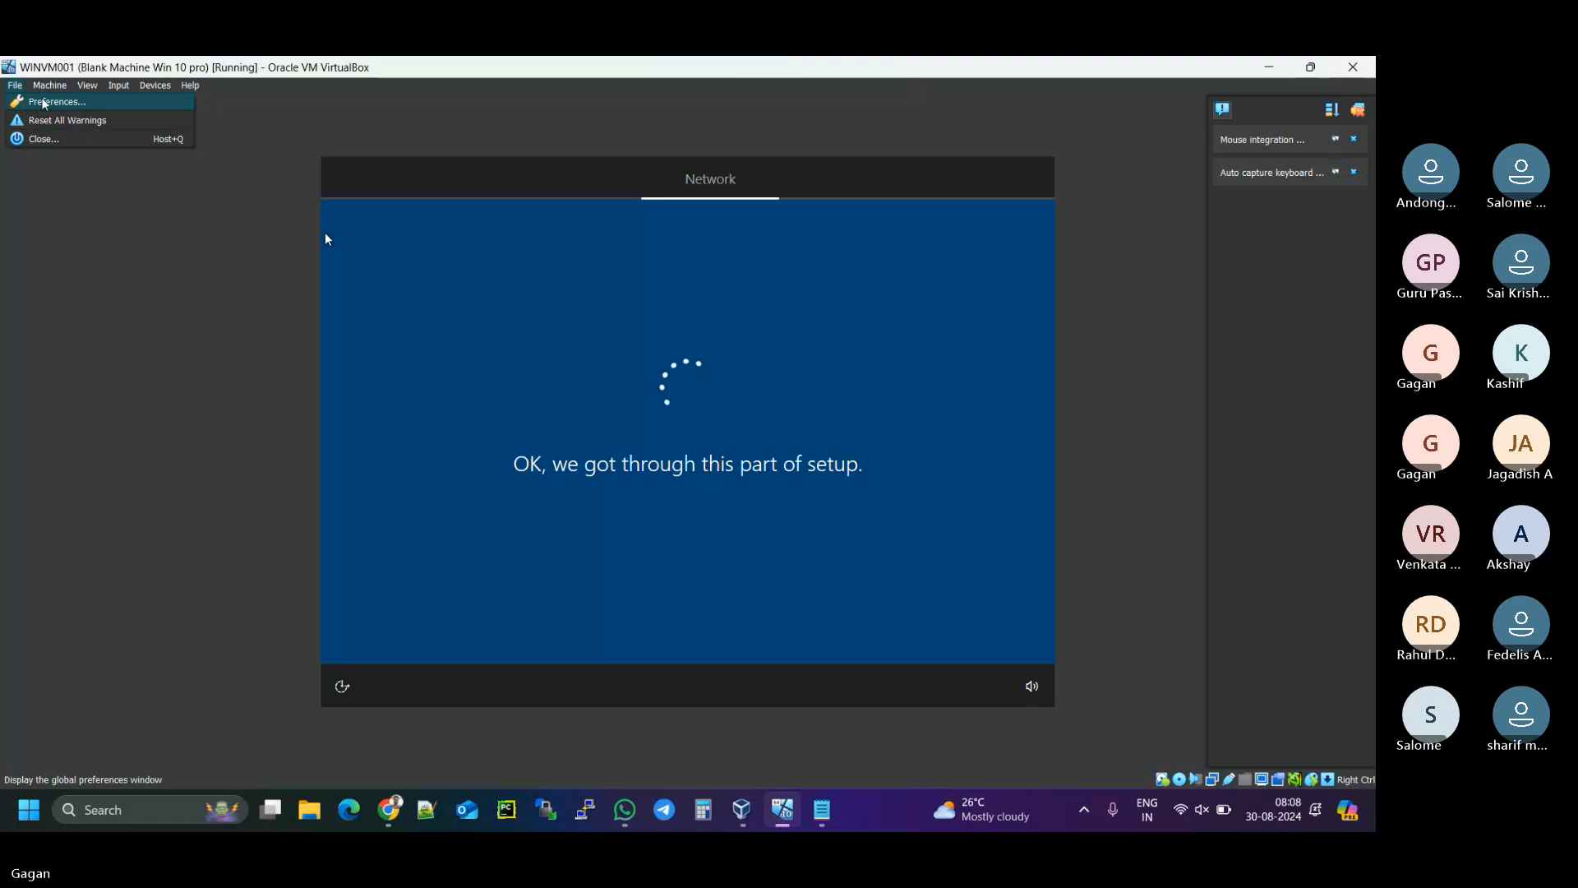
- Close WINVM001 with 'Power off the machine' and confirm
left_click(58, 141)
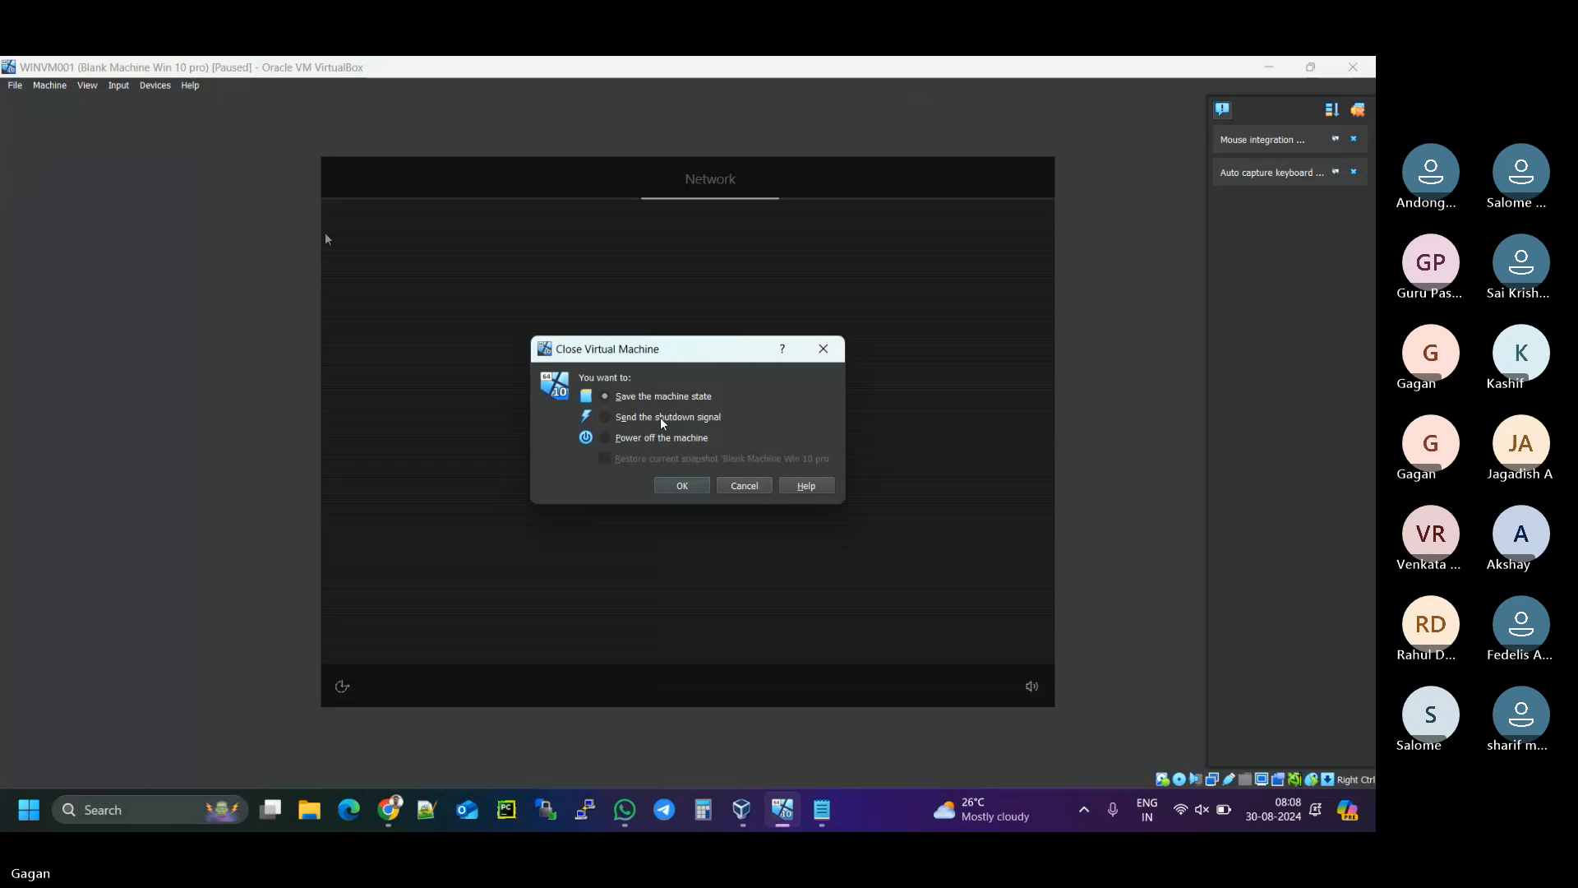
left_click(662, 439)
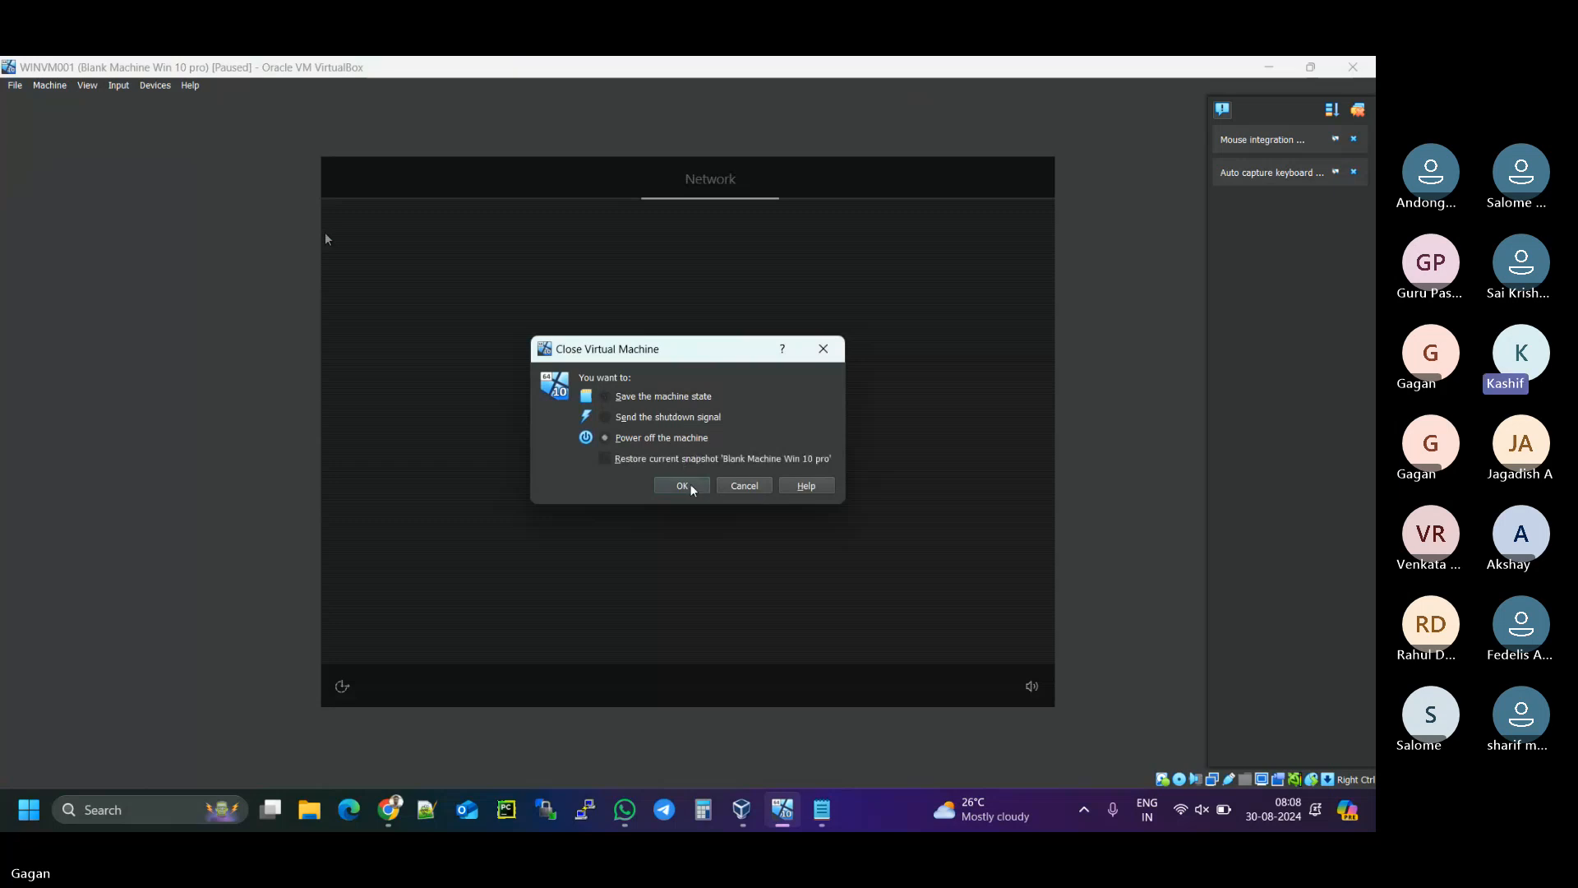
left_click(682, 486)
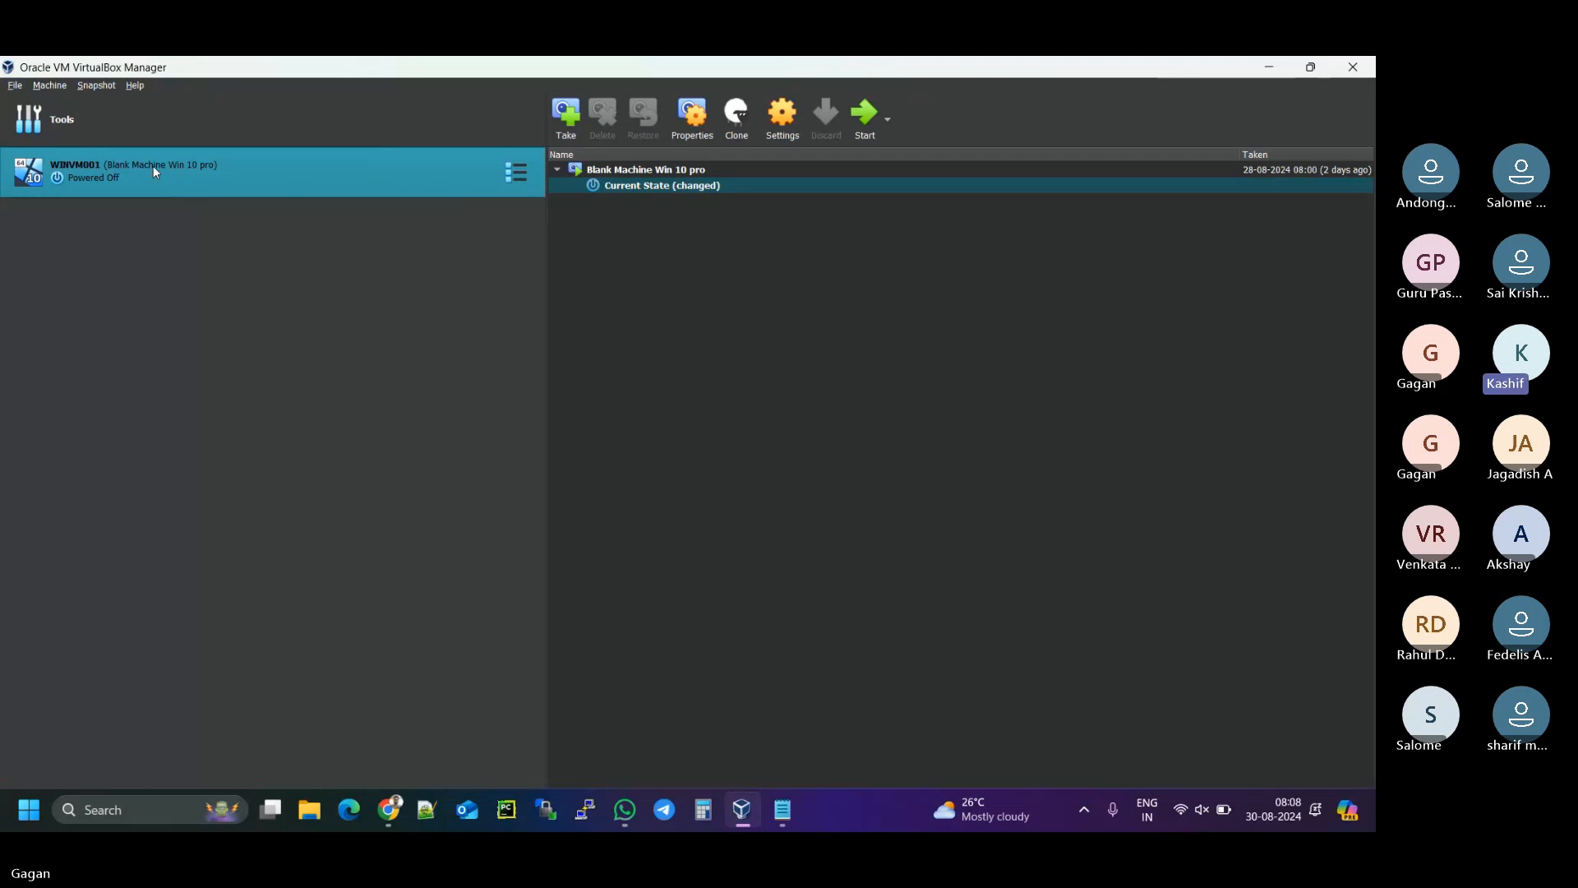
- Restore the Blank Machine Win 10 pro snapshot without saving current state, then start WINVM001
left_click(638, 171)
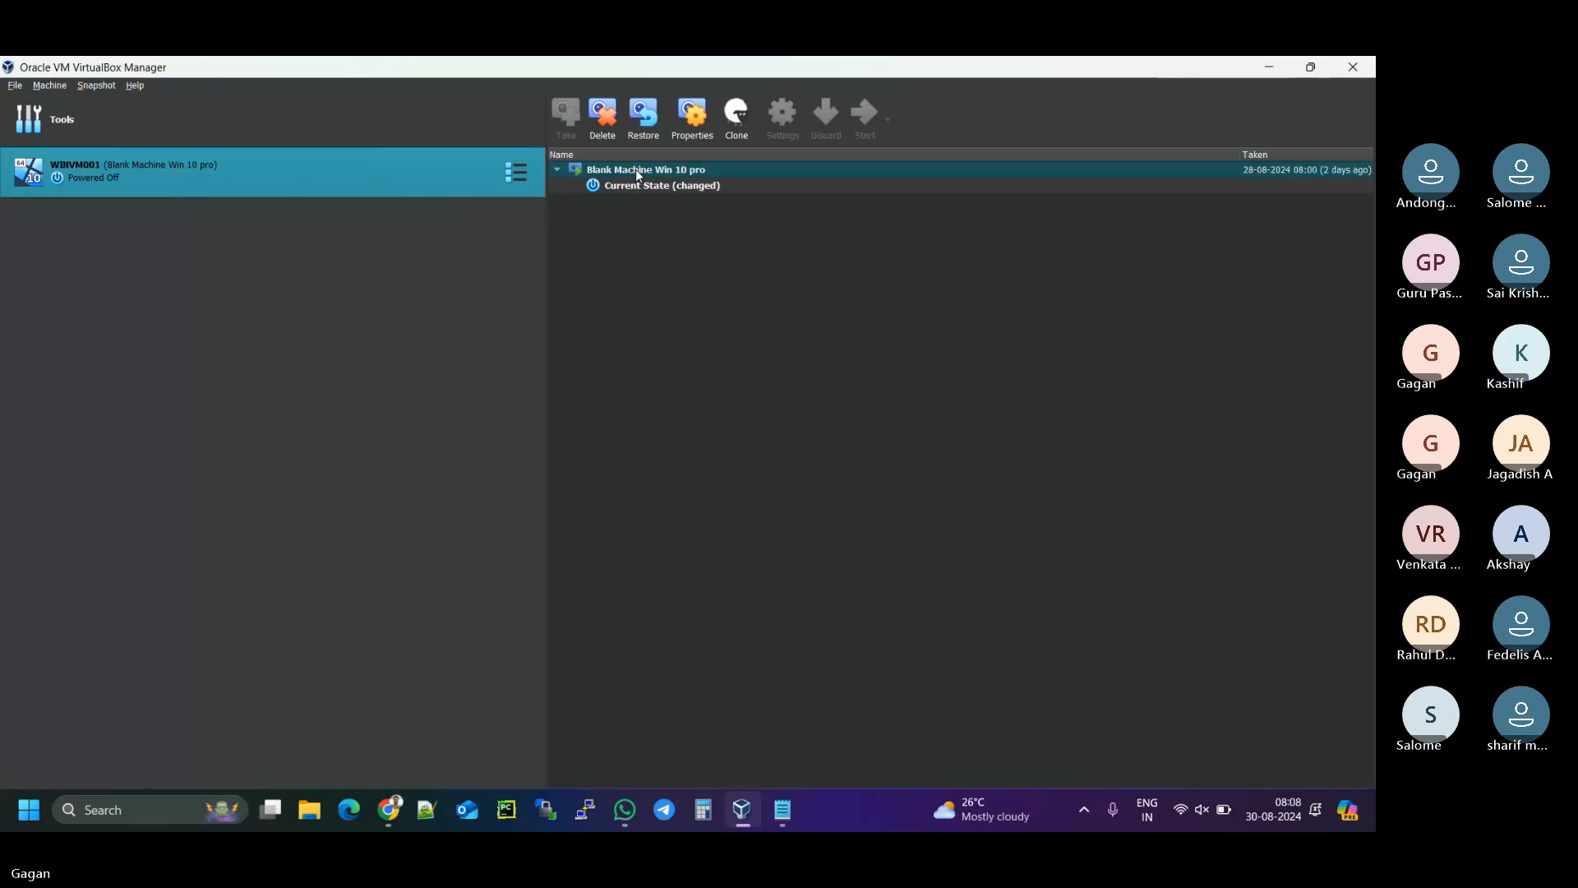
left_click(647, 113)
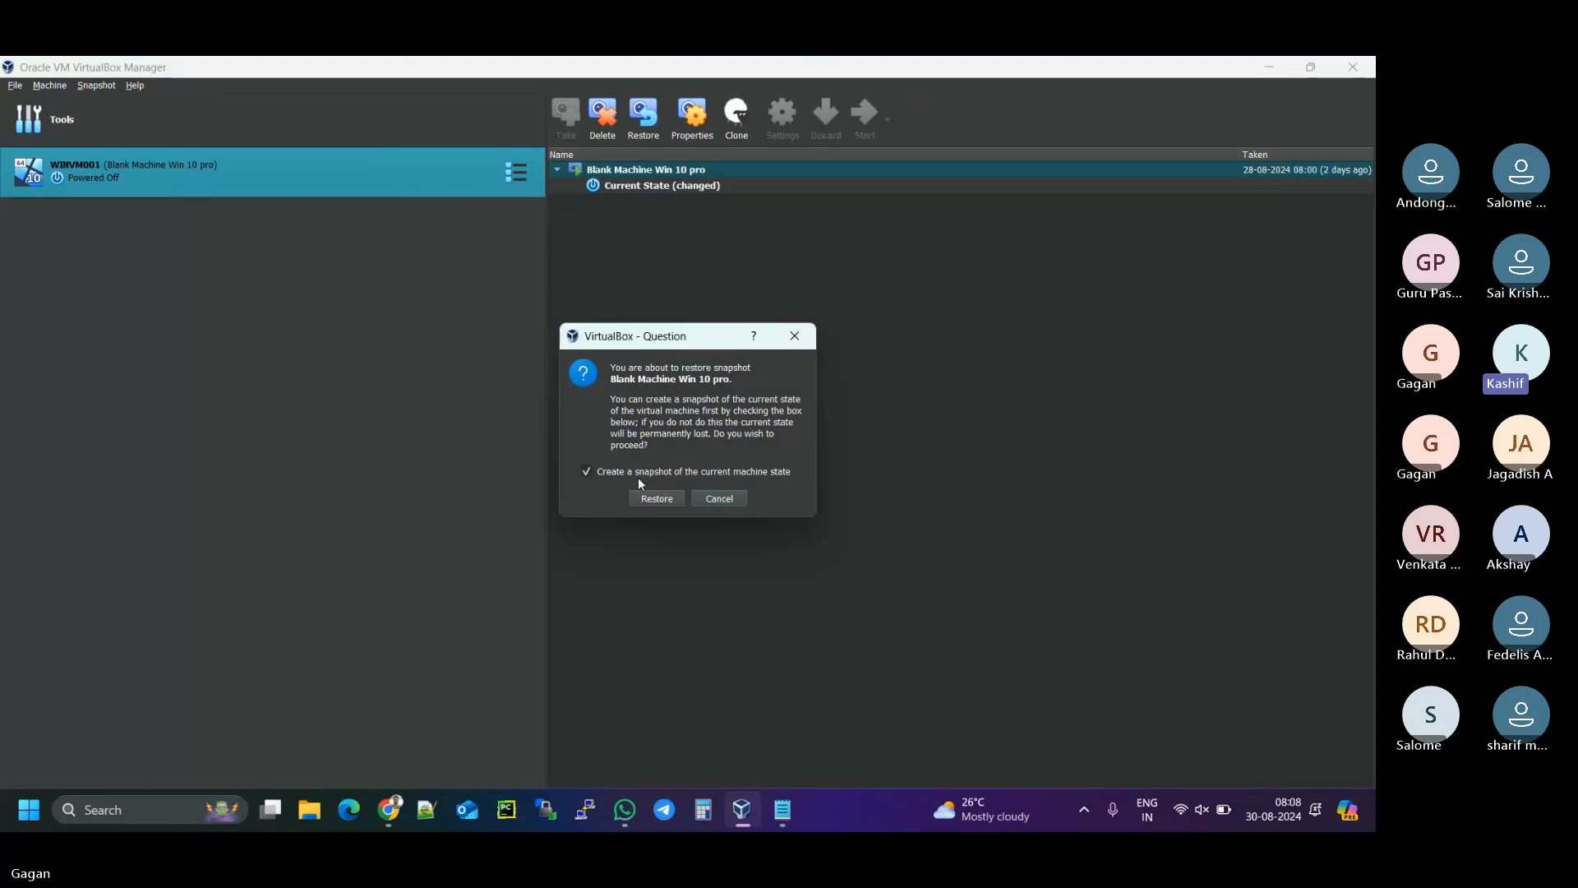
left_click(588, 474)
left_click(657, 499)
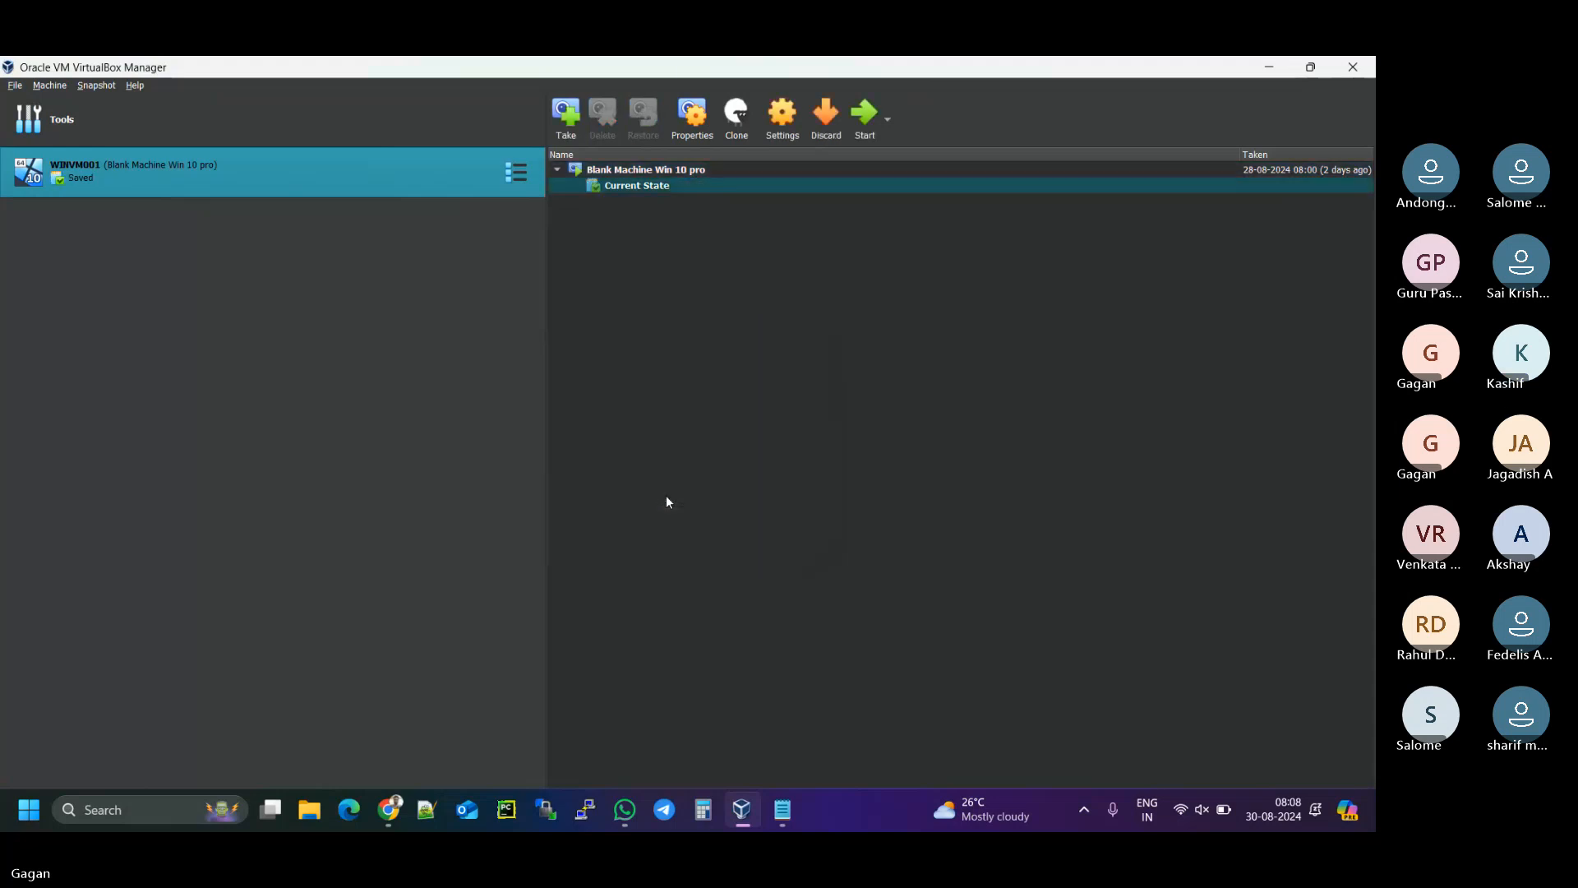
left_click(870, 119)
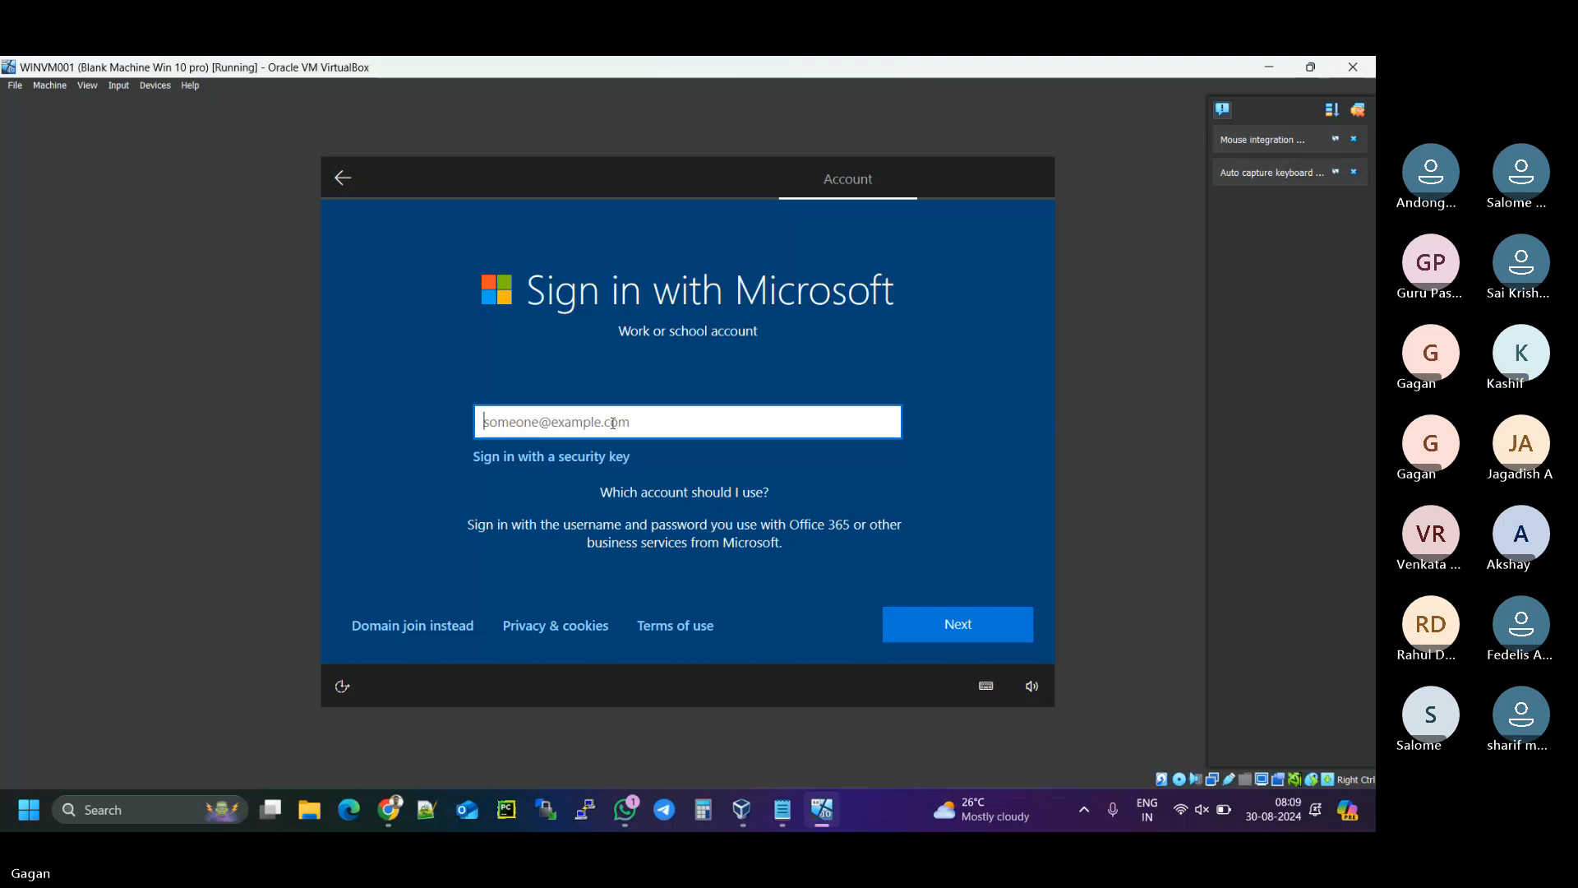
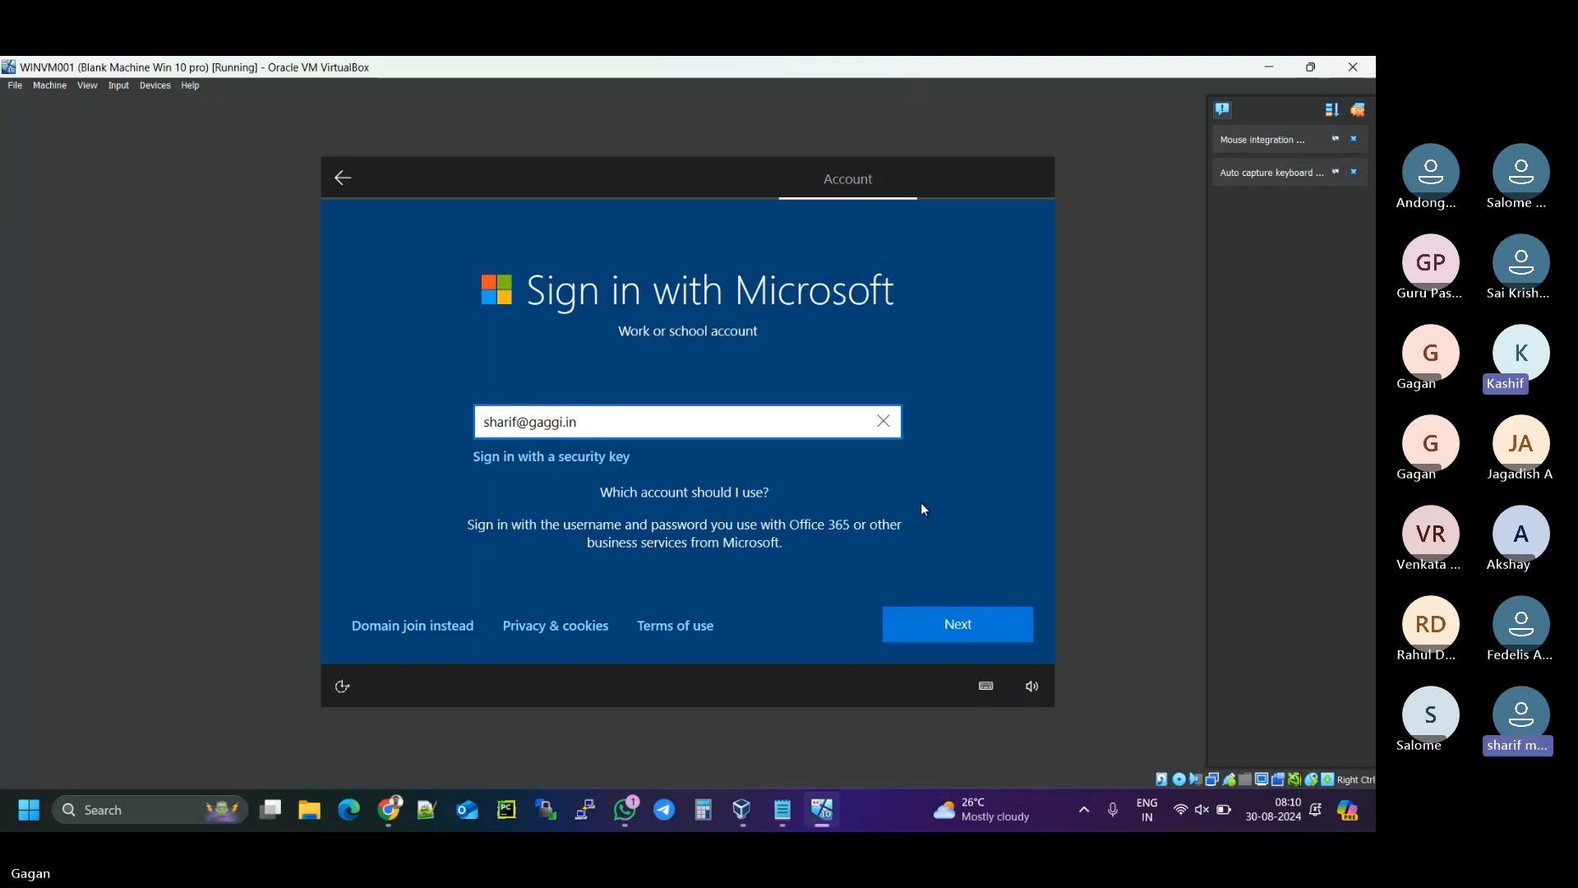
- Enter the work account's password, looked up in the notes, and submit it
left_click(933, 629)
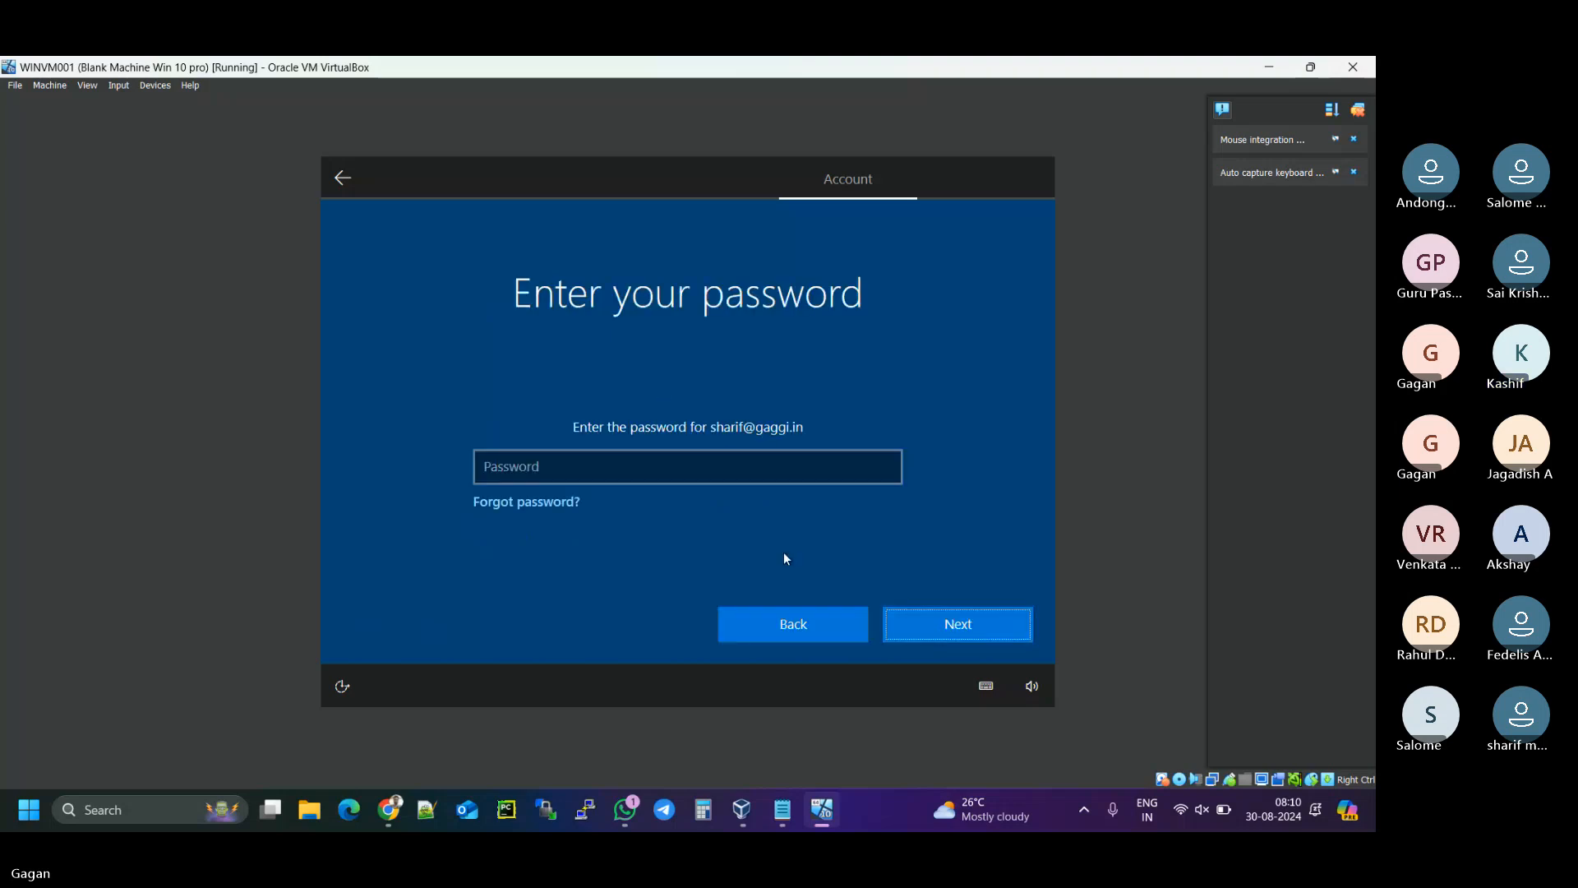
left_click(724, 461)
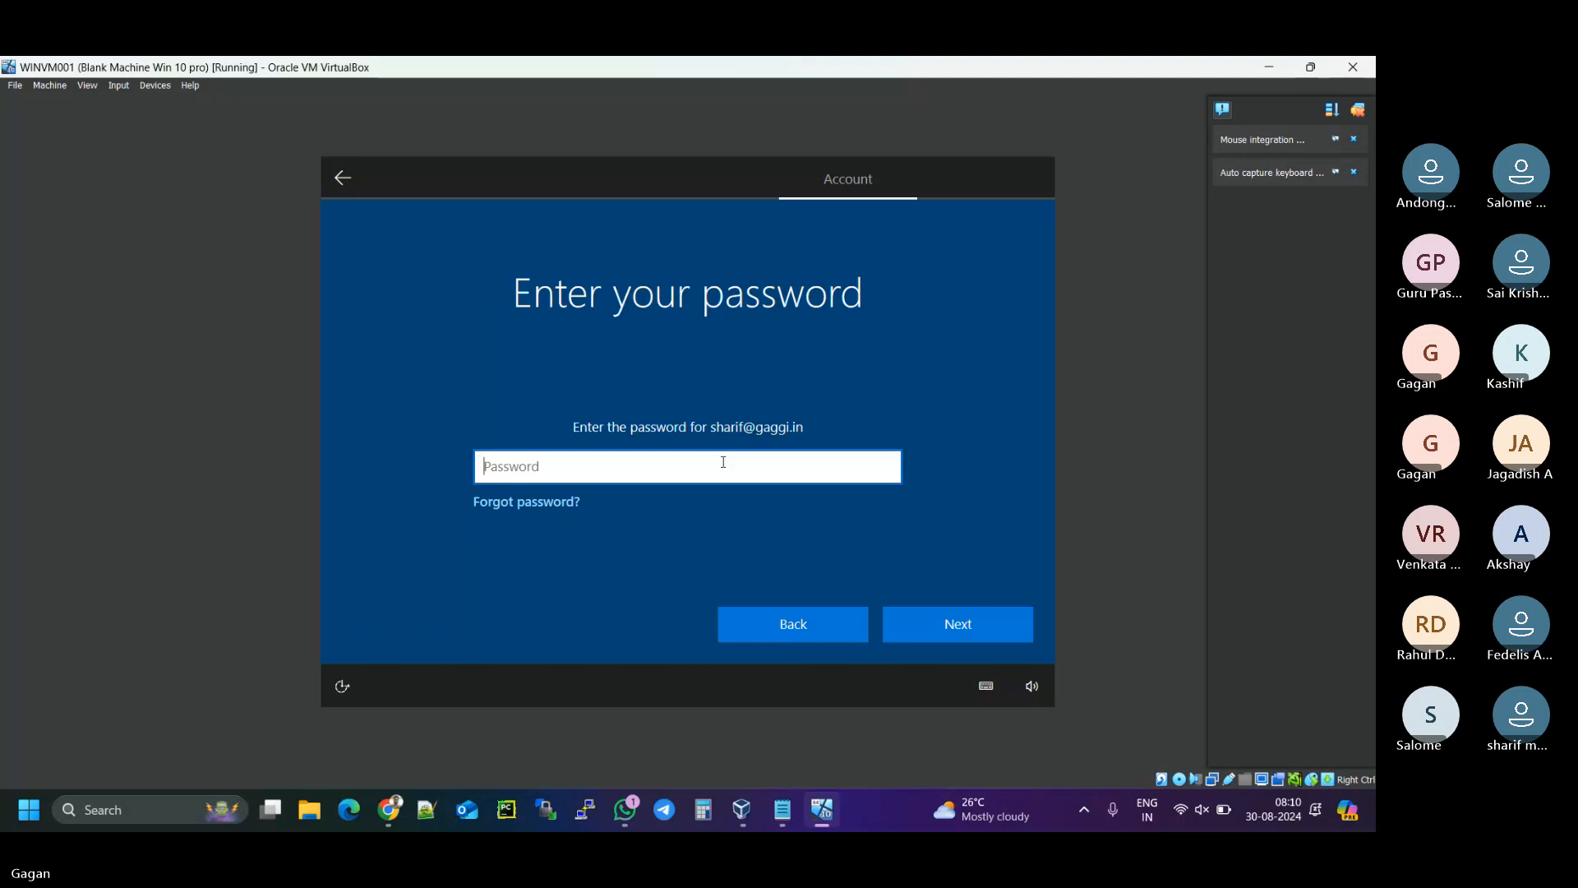
left_click(795, 807)
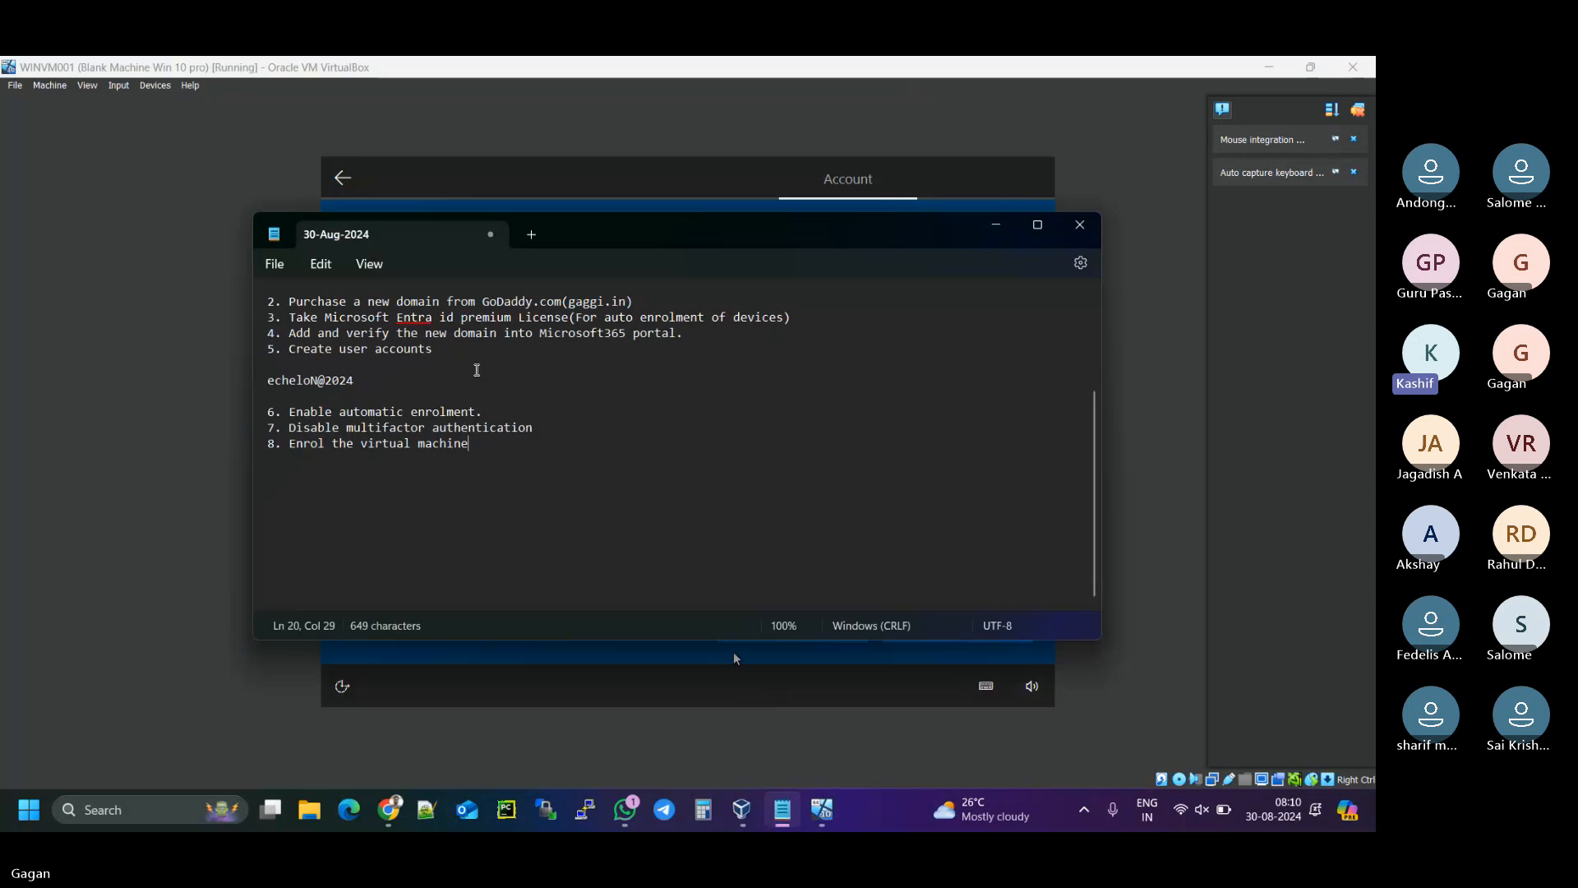
left_click(990, 226)
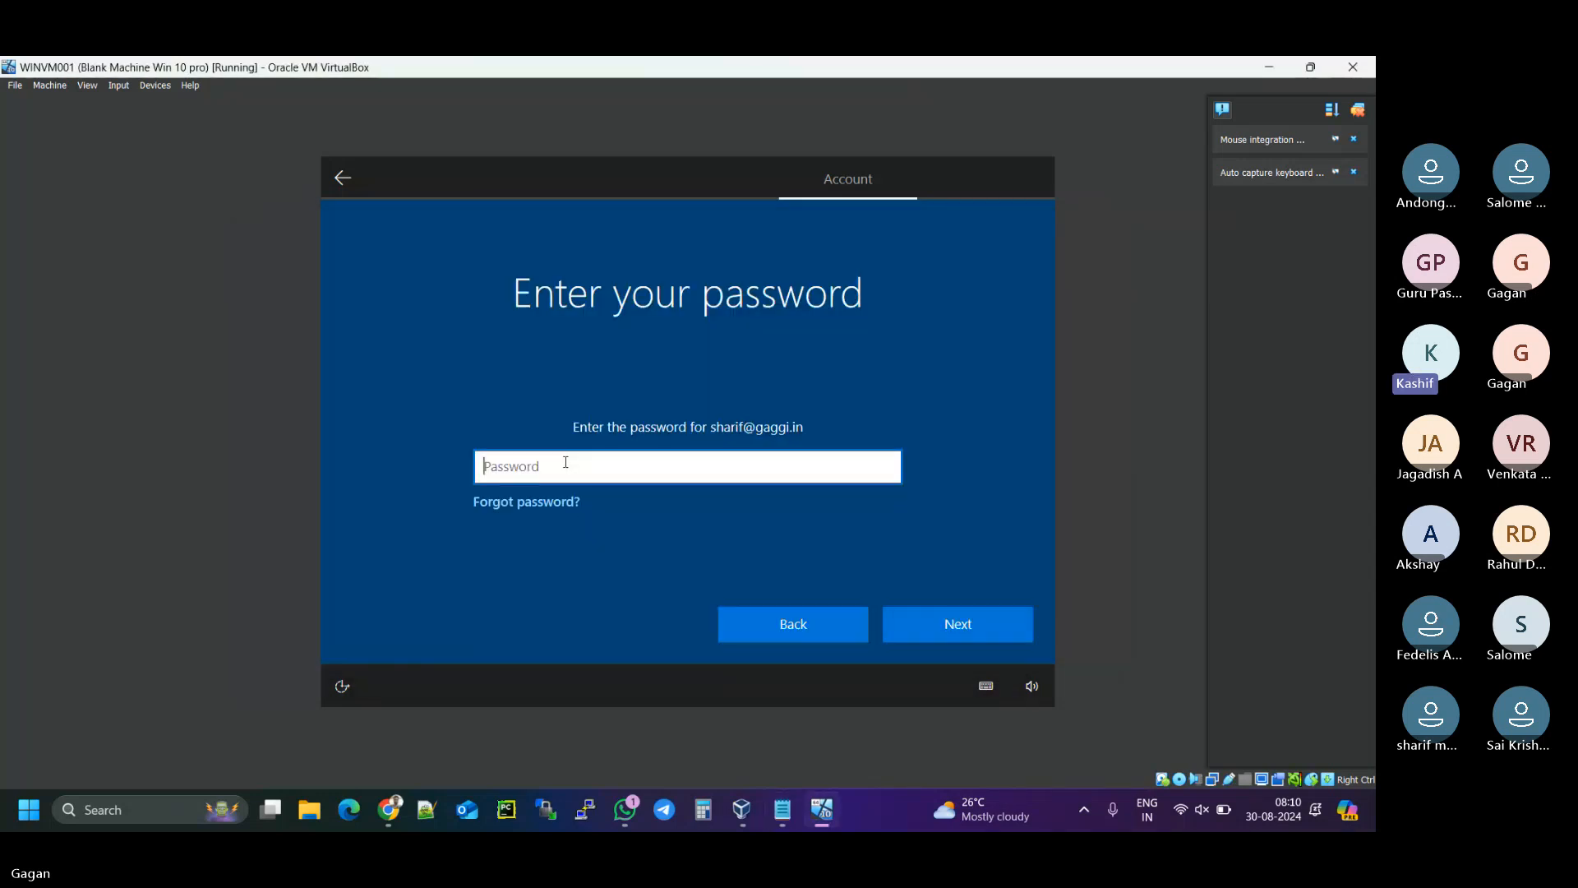
type("••••••••••••")
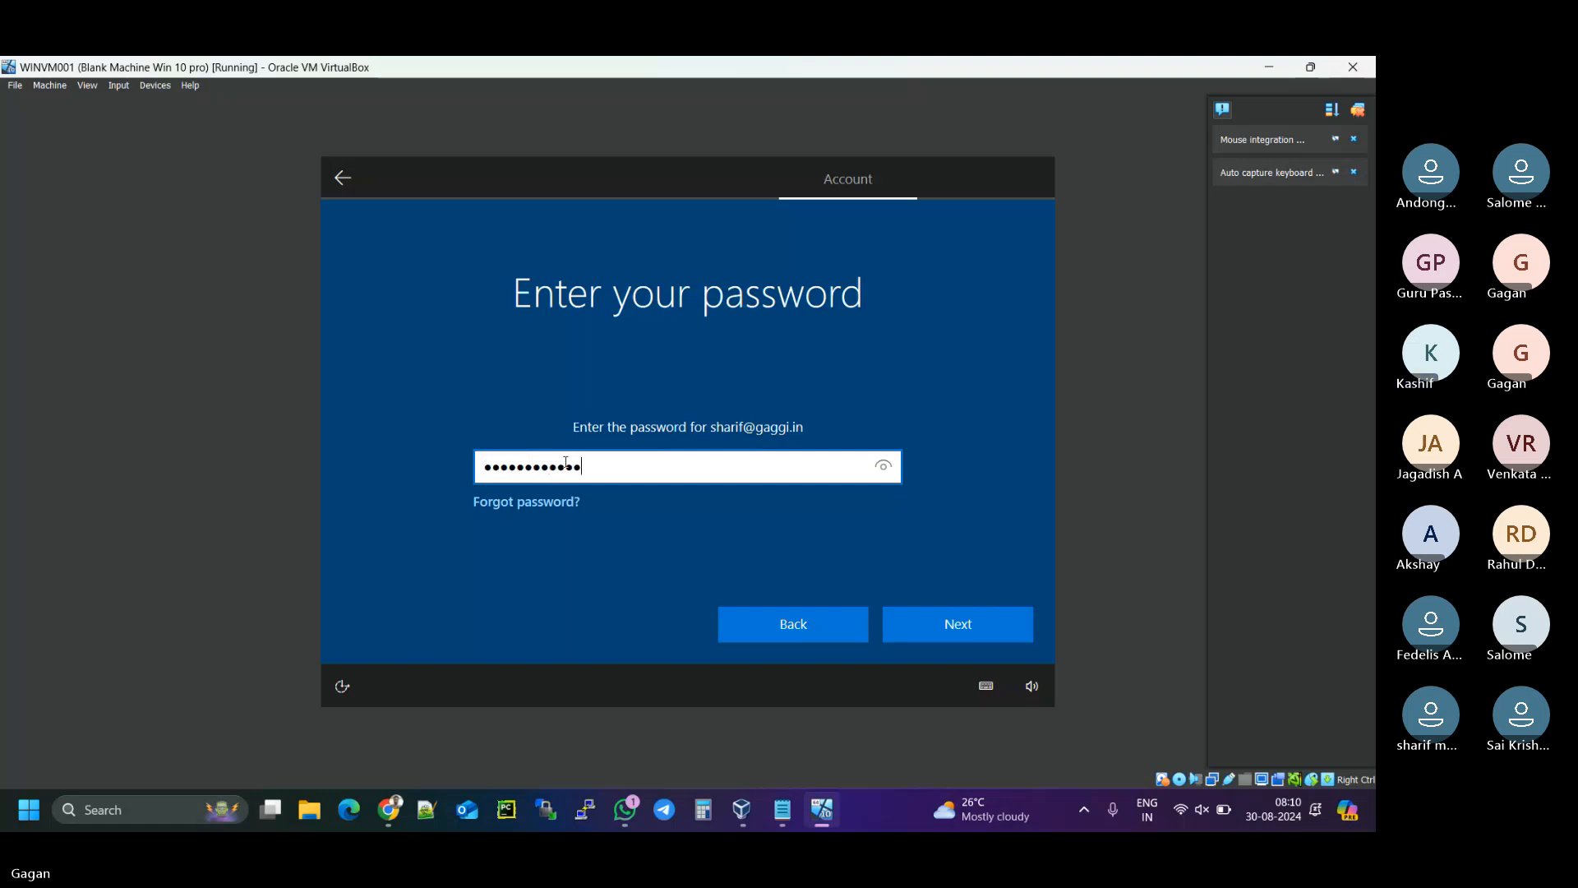
left_click(887, 472)
left_click(949, 623)
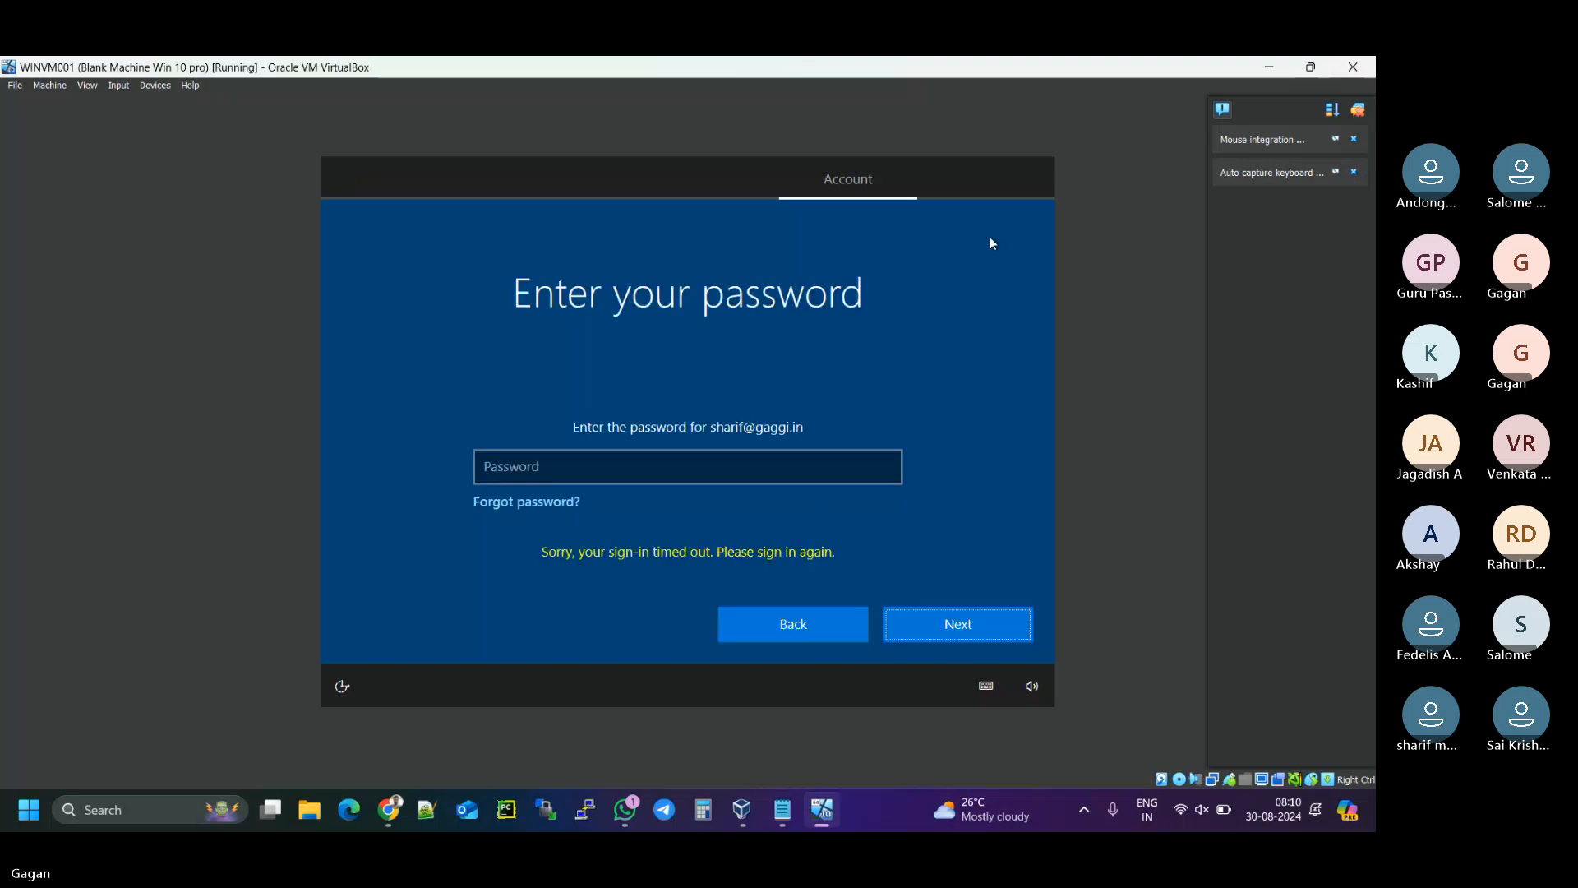
- After the timeout, re-enter the work account password and submit it to sign in
left_click(712, 465)
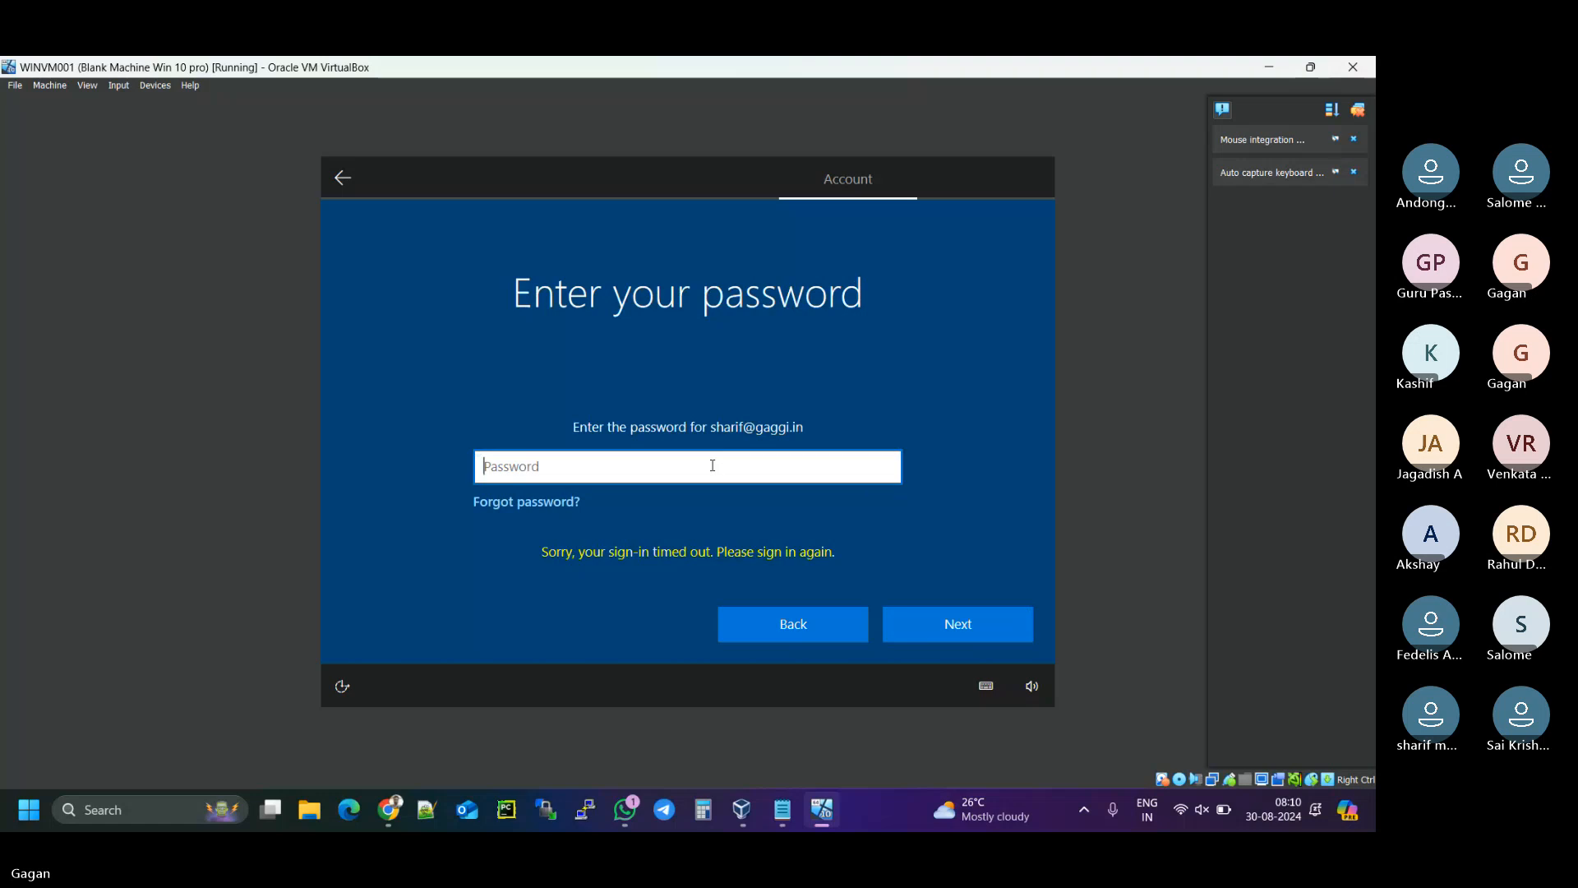
type("•••••••••")
type("***")
left_click(882, 473)
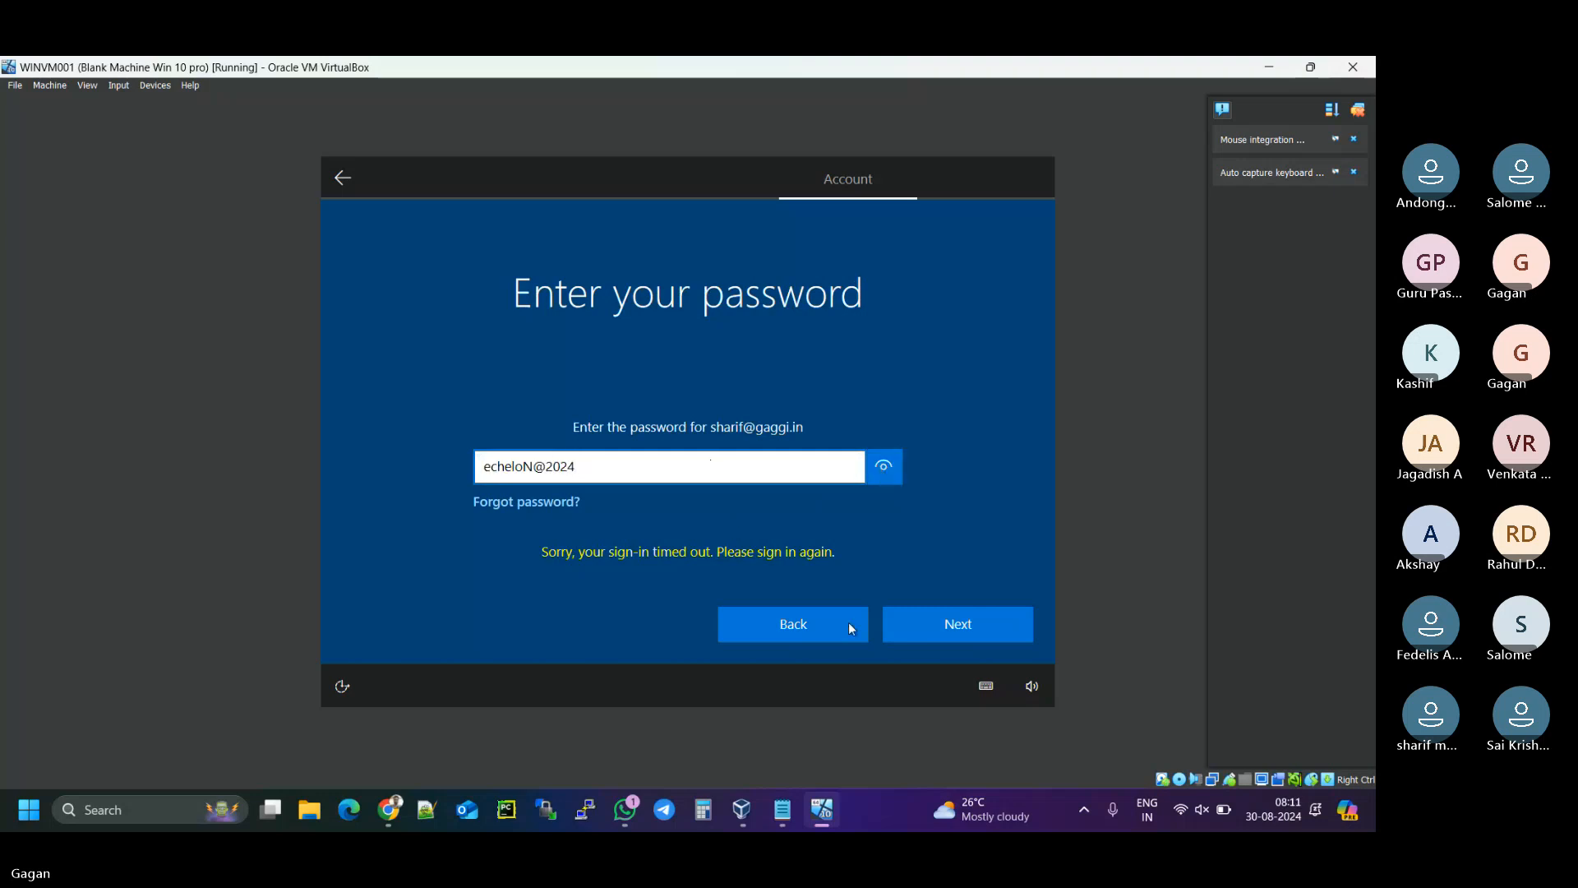
left_click(968, 631)
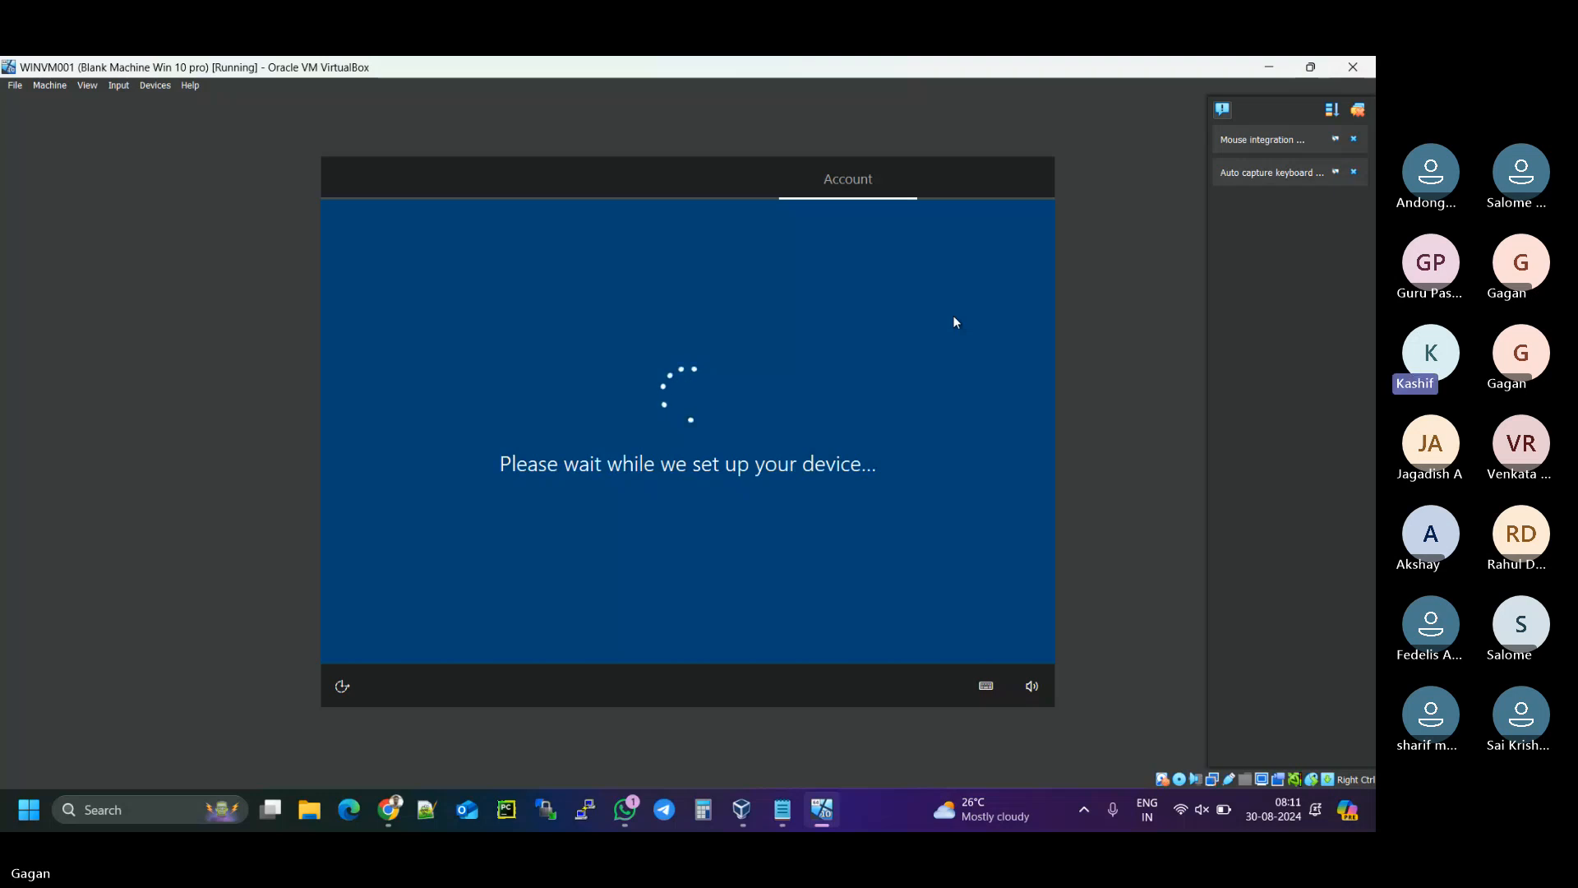
- Open the users' sign-in logs from All users in the Entra admin center
mouse_move(391, 808)
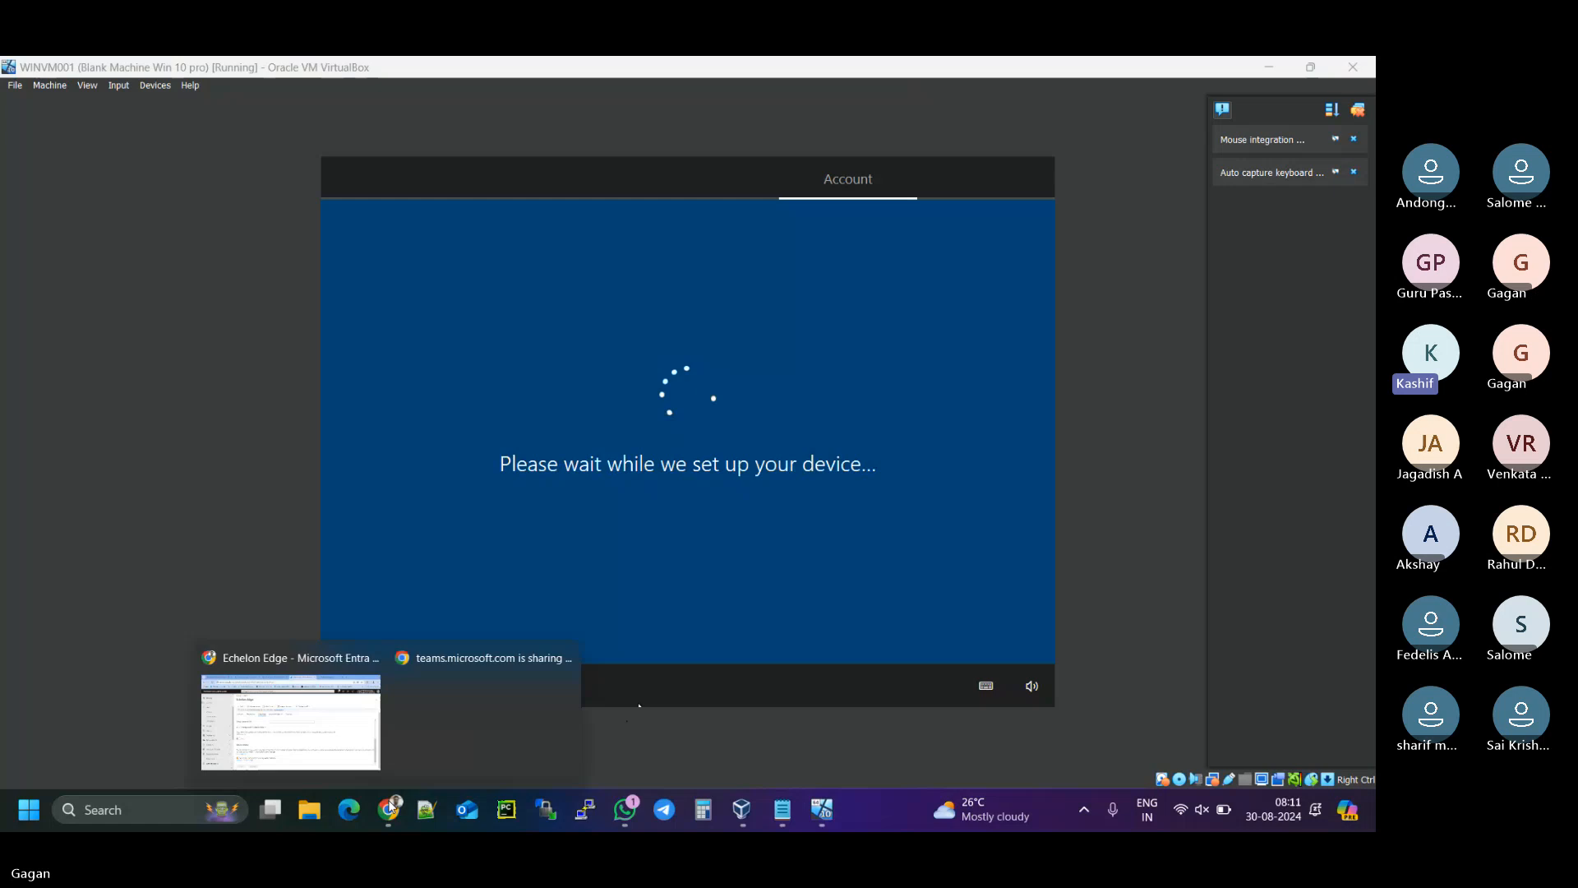
left_click(356, 722)
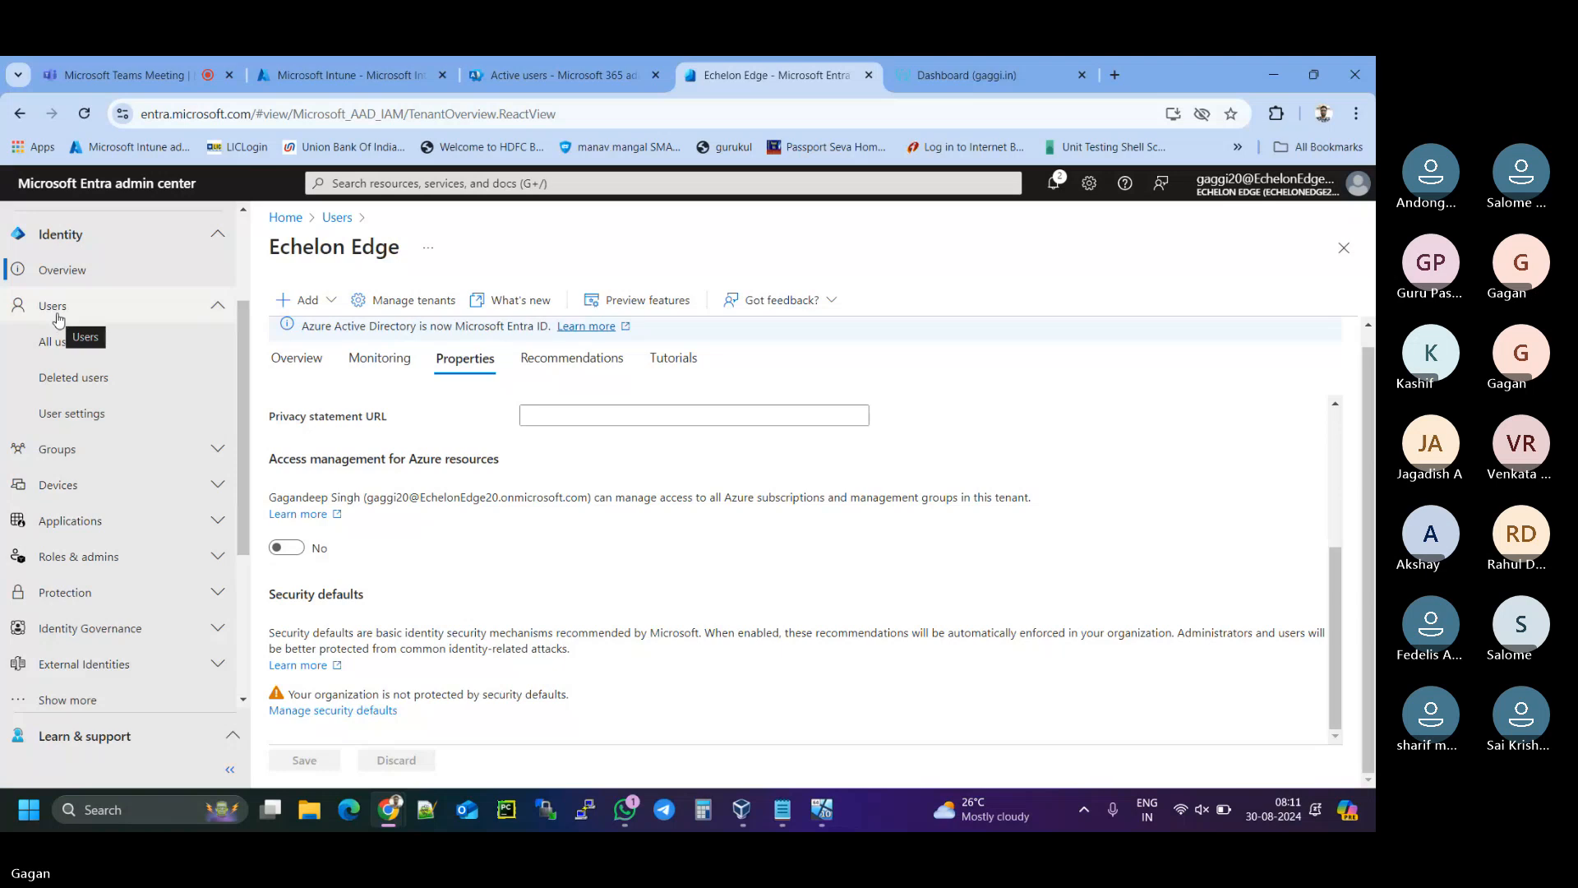
left_click(58, 340)
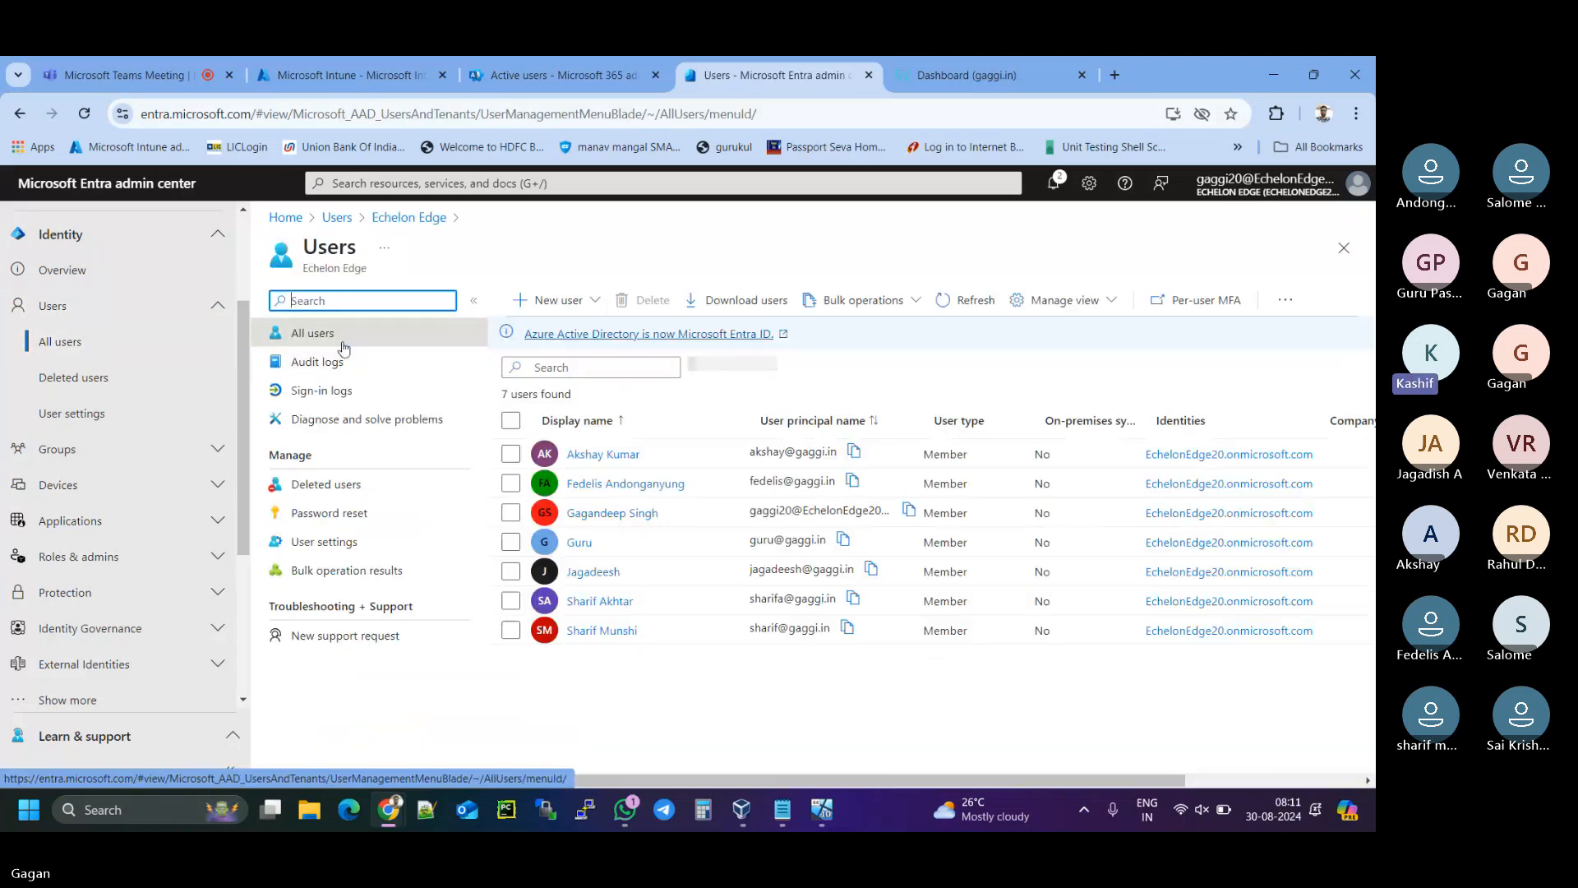
left_click(343, 402)
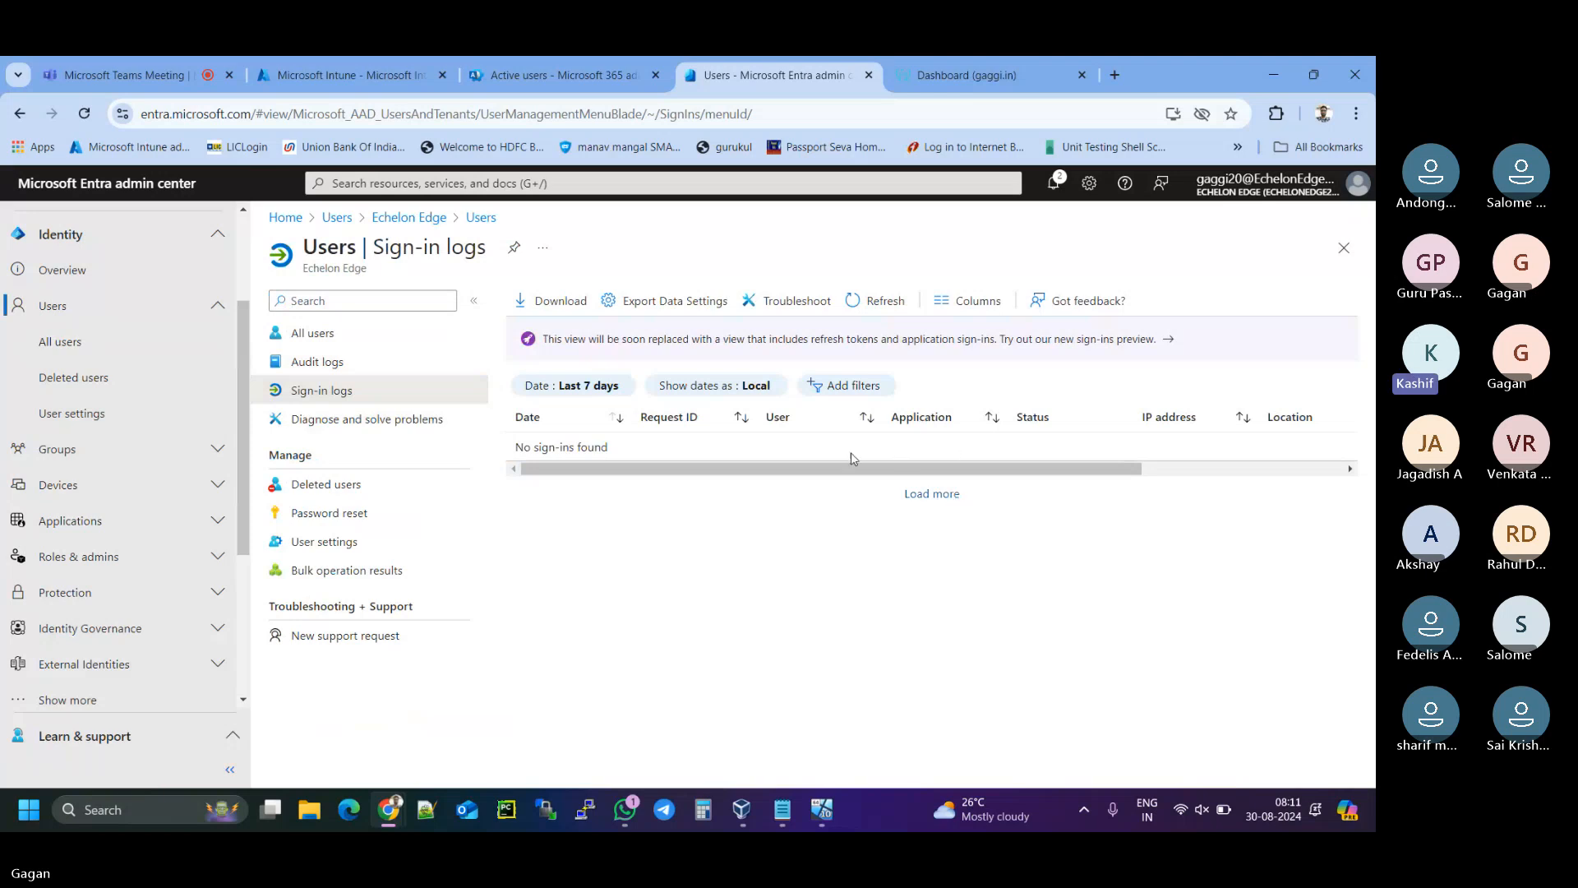
- Load more sign-in entries and refresh the logs twice, then return to the VM
left_click(923, 494)
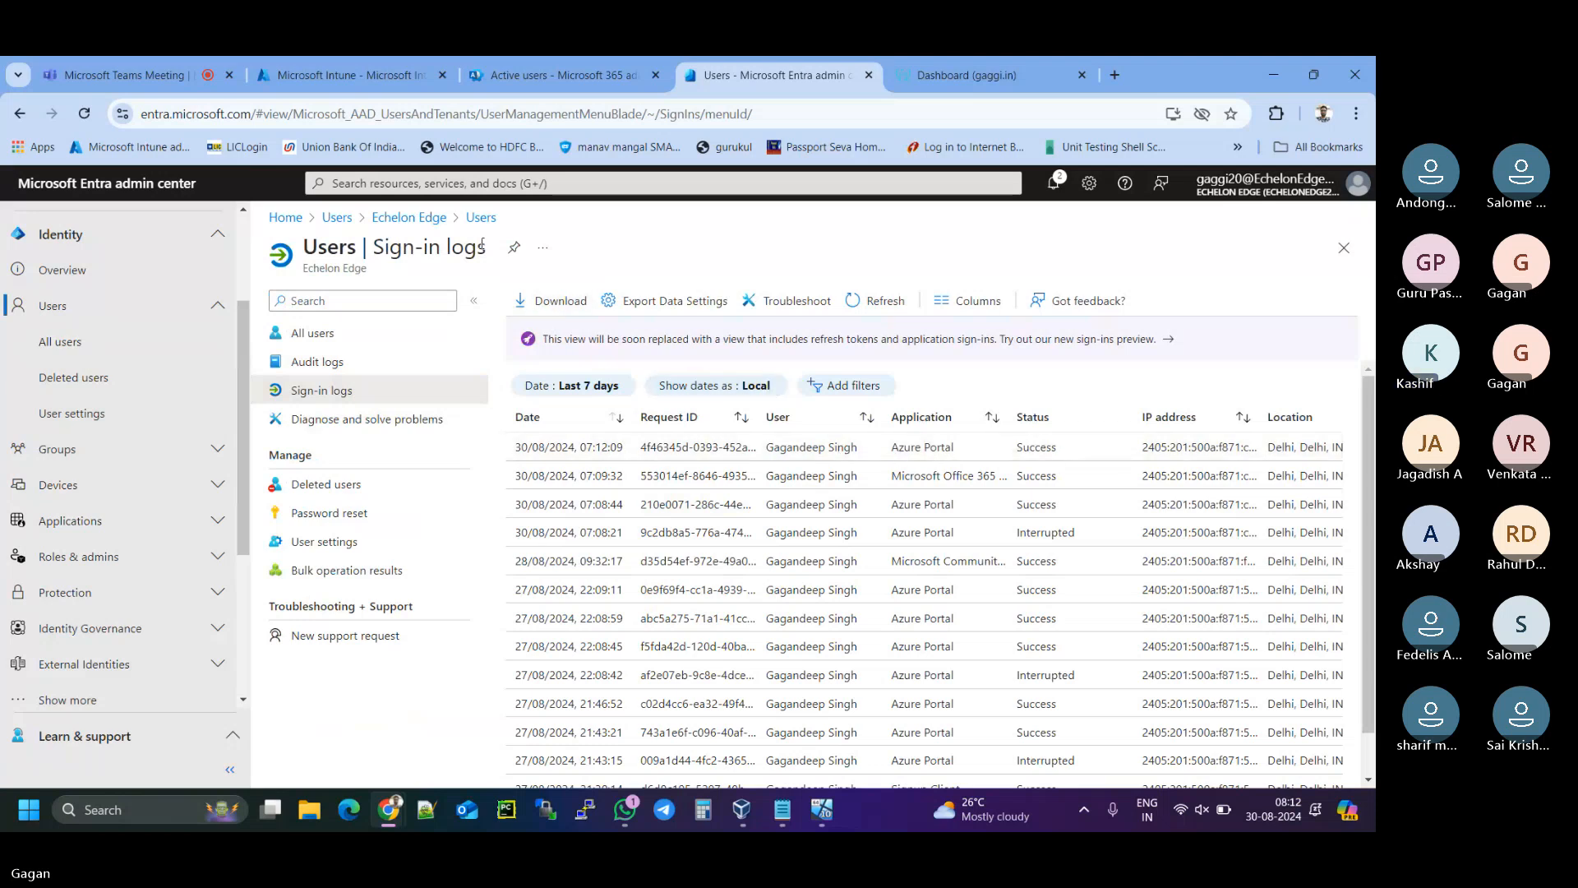
left_click(870, 304)
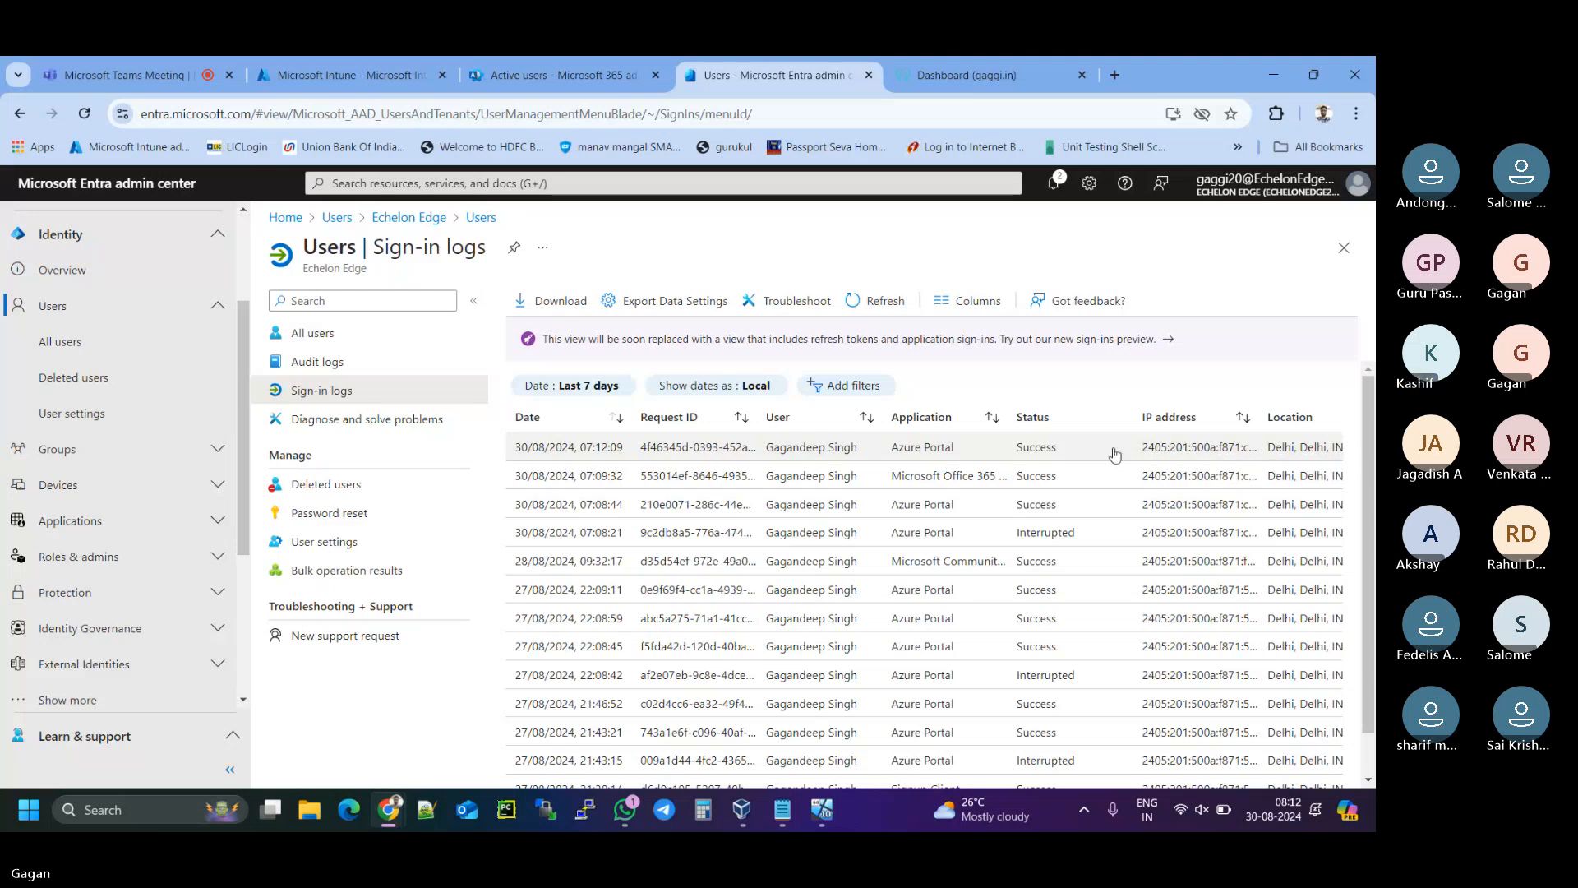
left_click(879, 301)
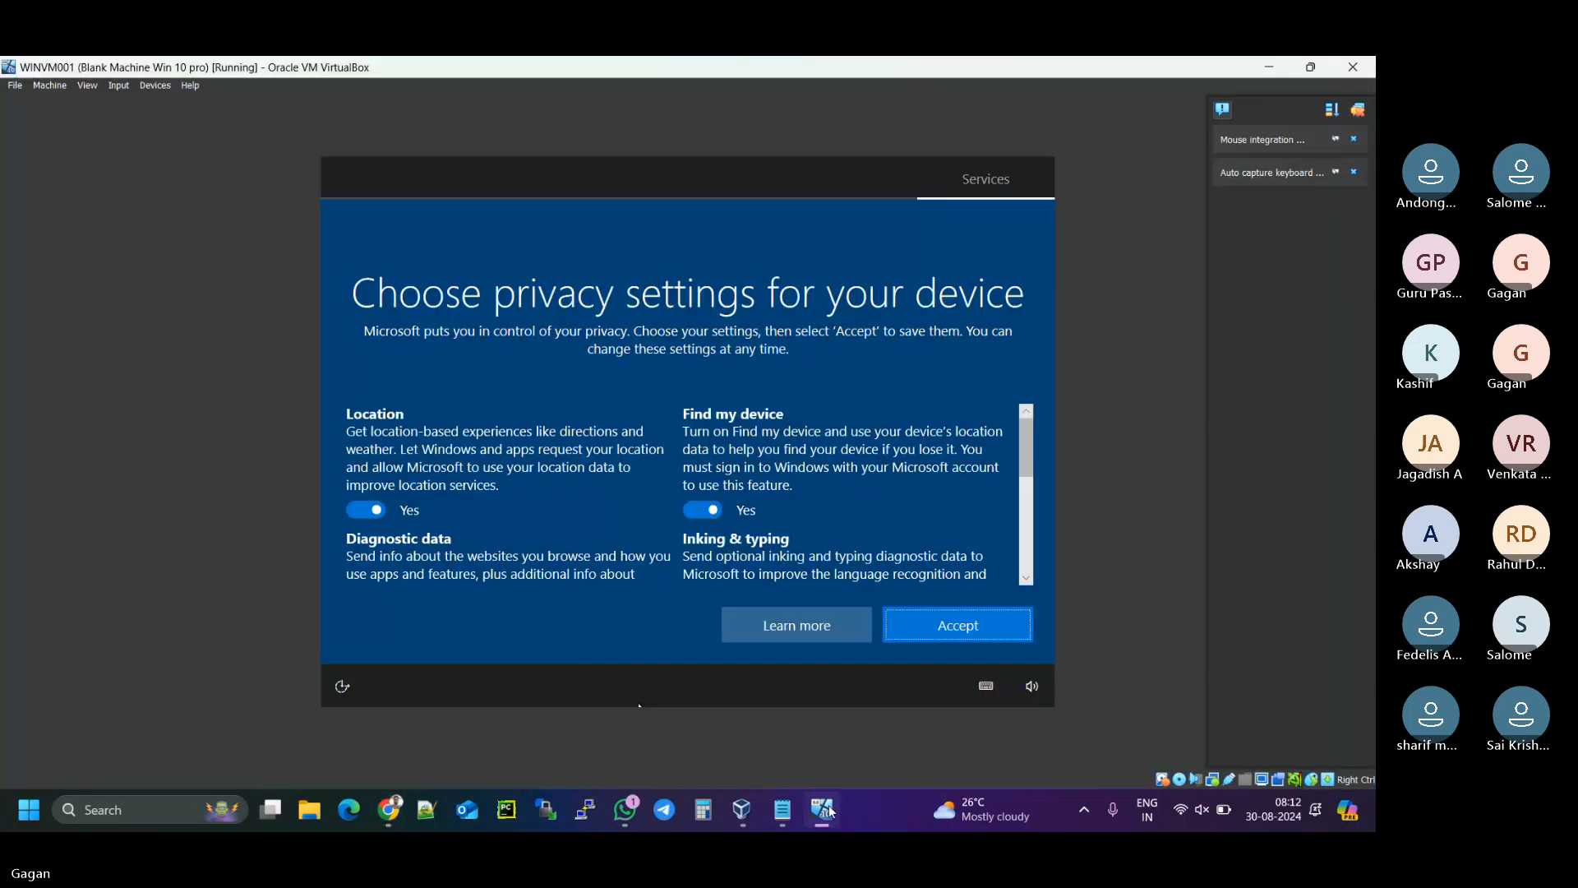
left_click(822, 807)
- Accept the Windows privacy settings and bring the Entra sign-in logs back up
left_click(988, 639)
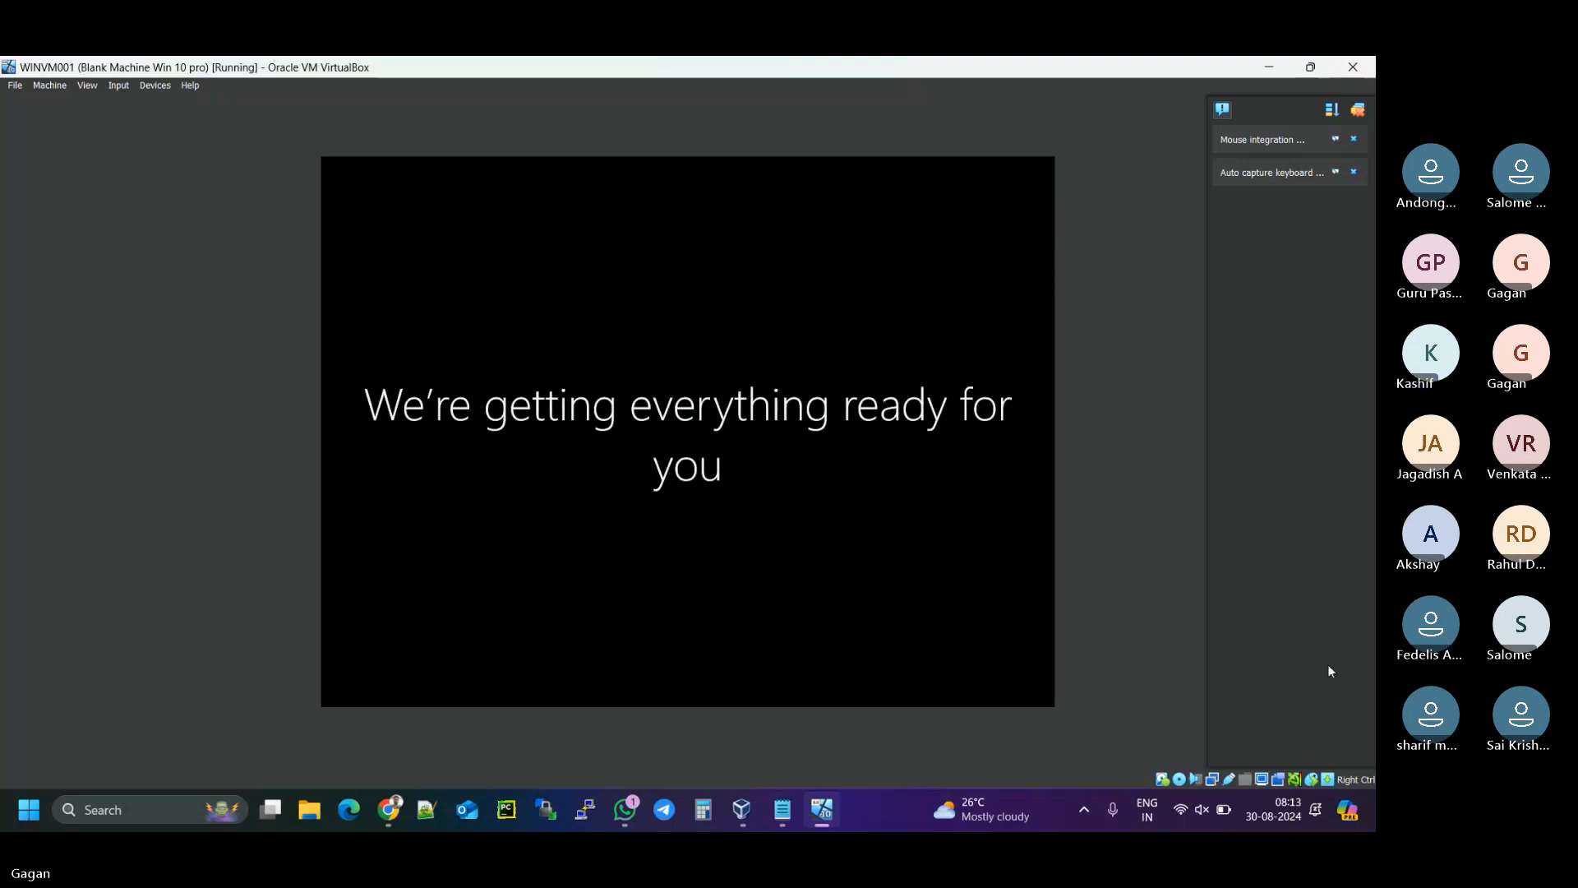
left_click(391, 810)
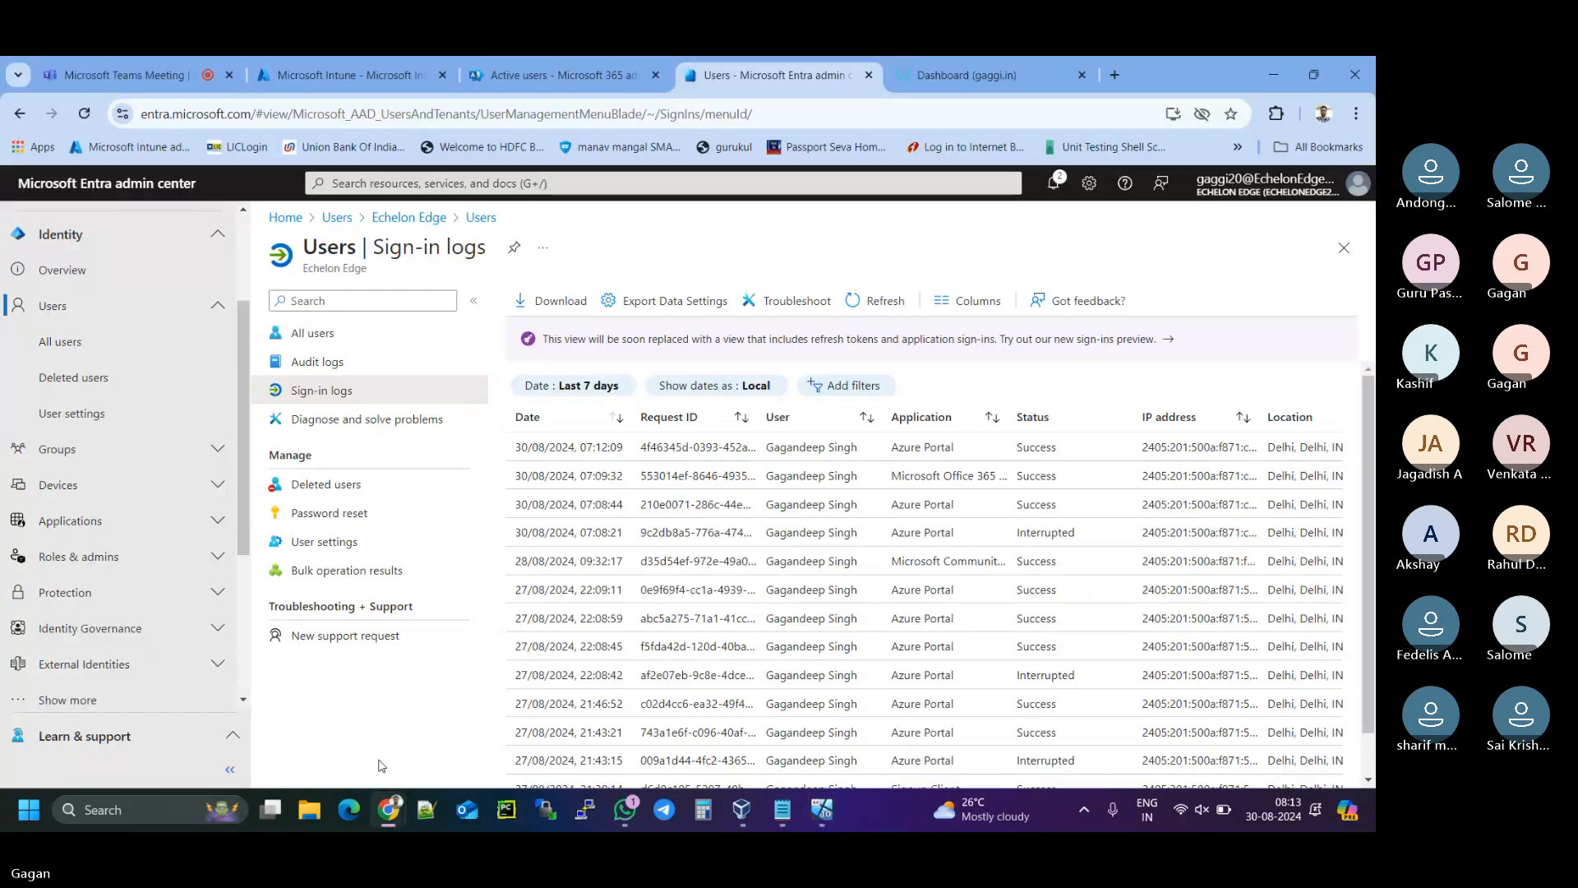
- Refresh, then check All devices lists DESKTOP-M97384I as Microsoft Entra joined
left_click(854, 312)
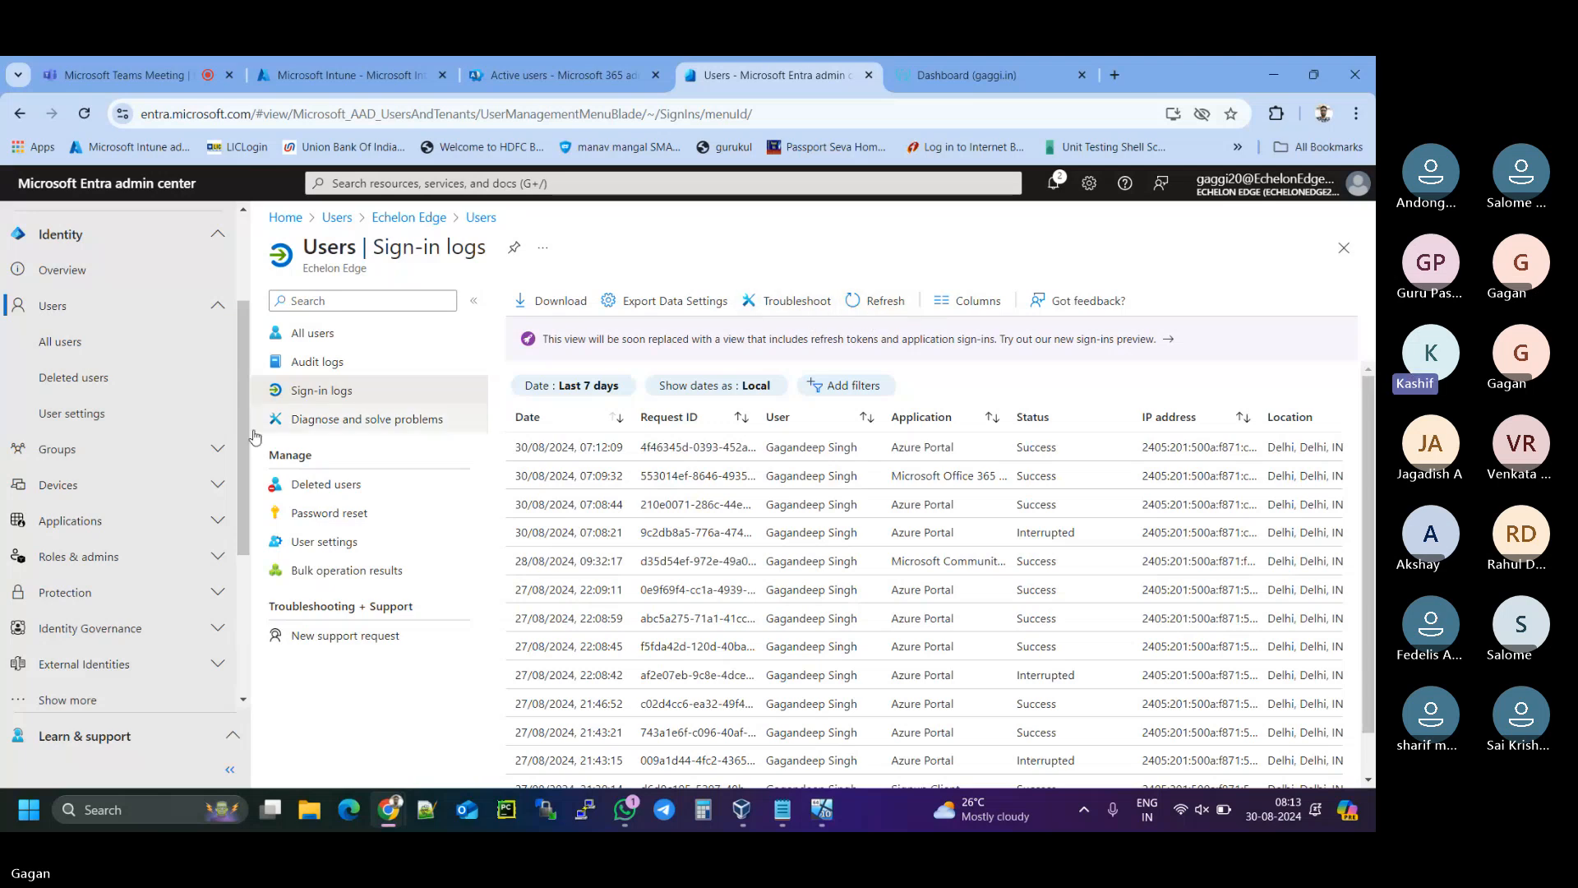
left_click(61, 489)
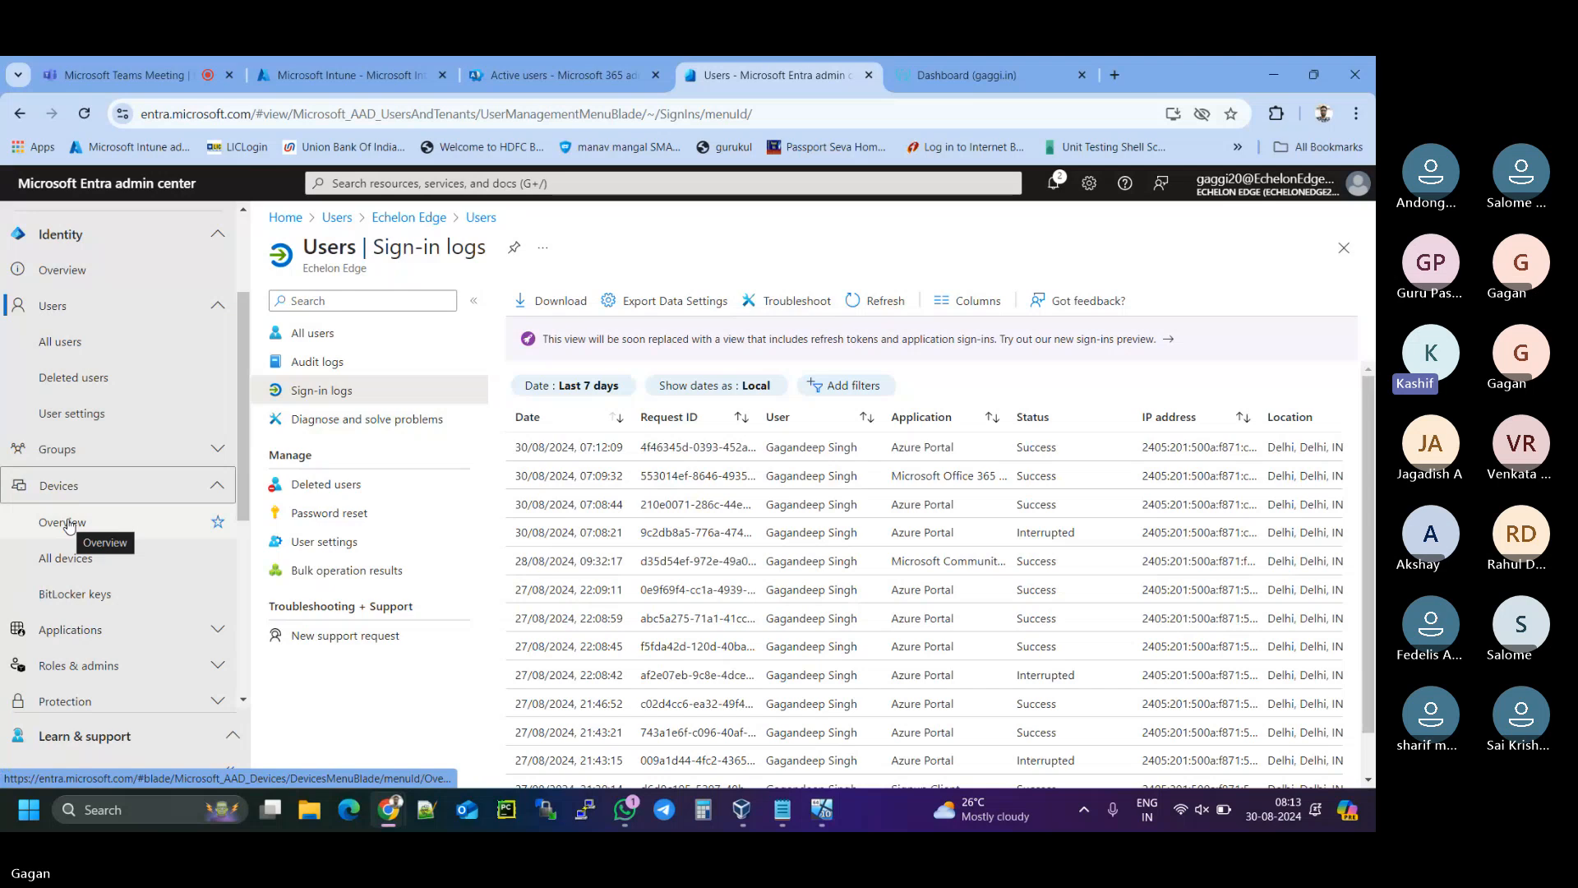
left_click(69, 558)
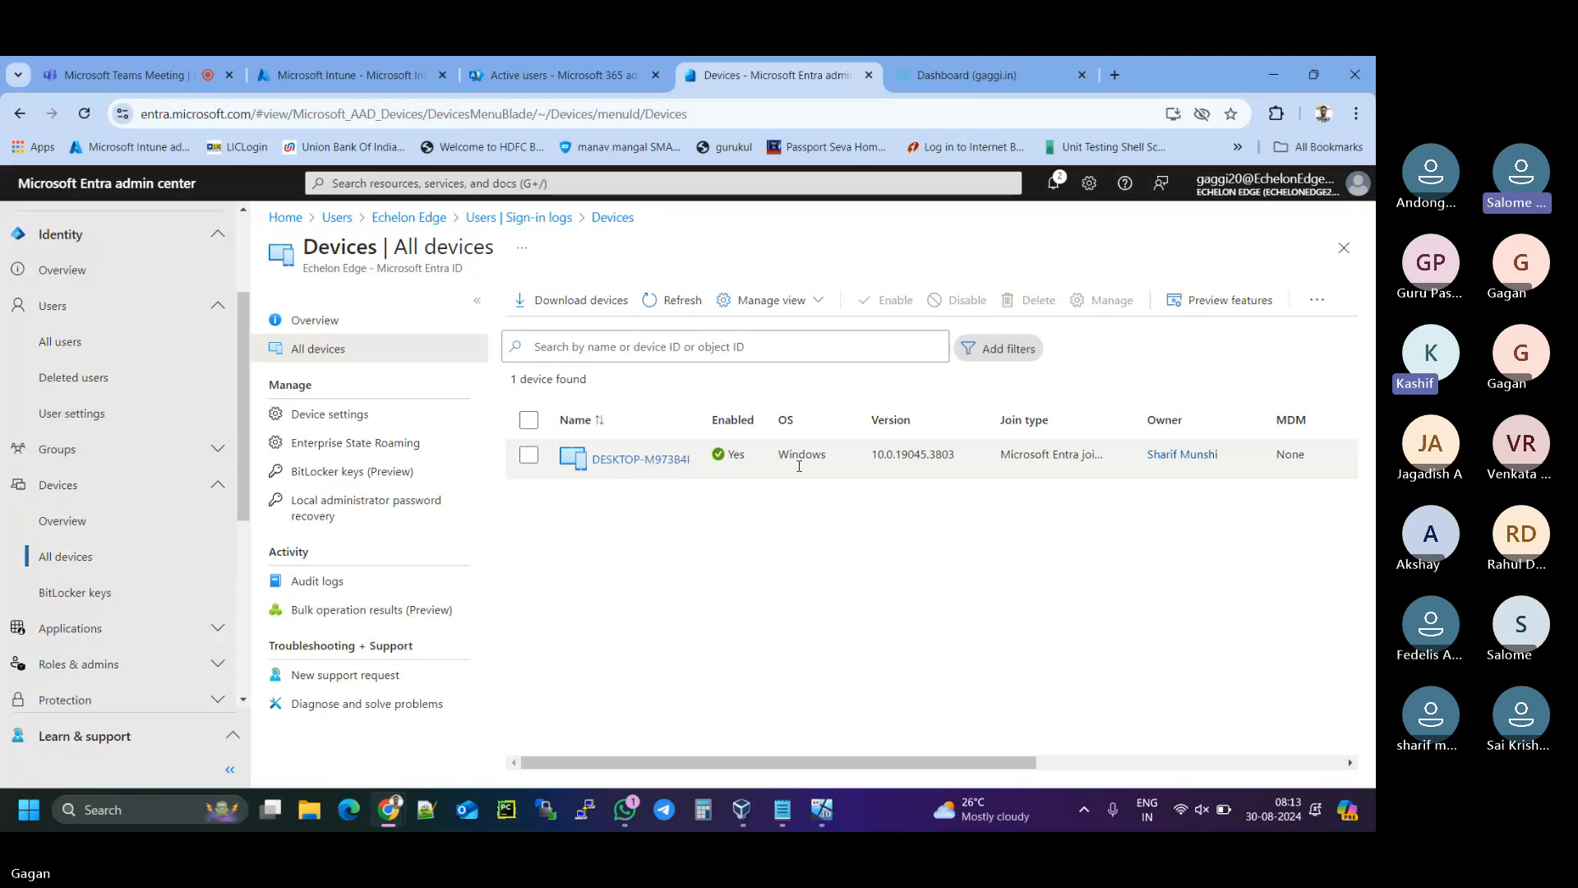
left_click(1067, 457)
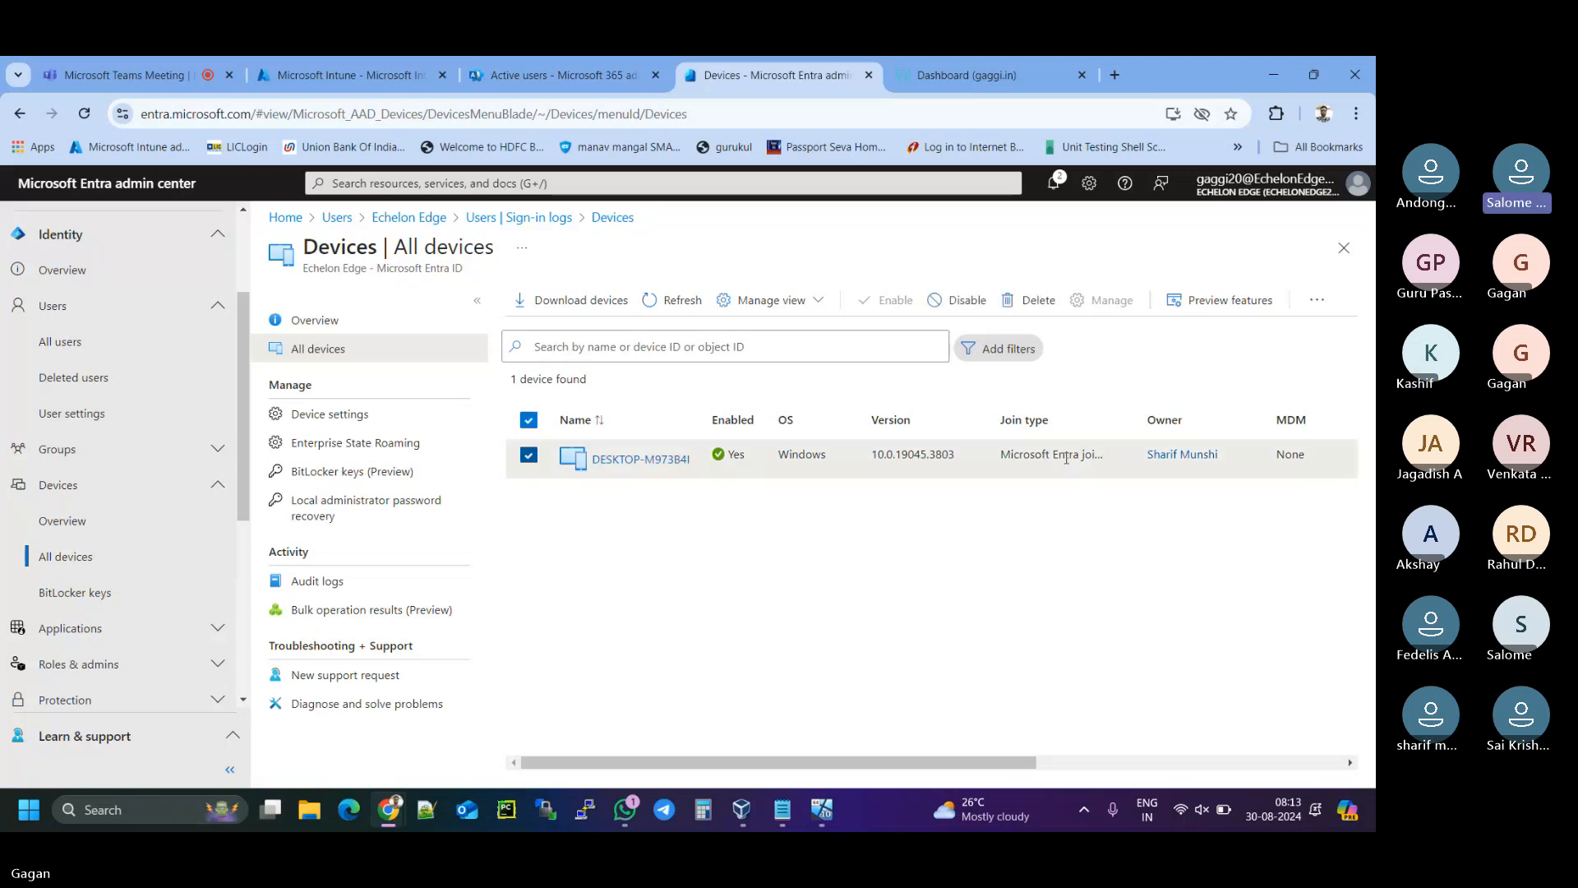
left_click_drag(1066, 457, 1082, 457)
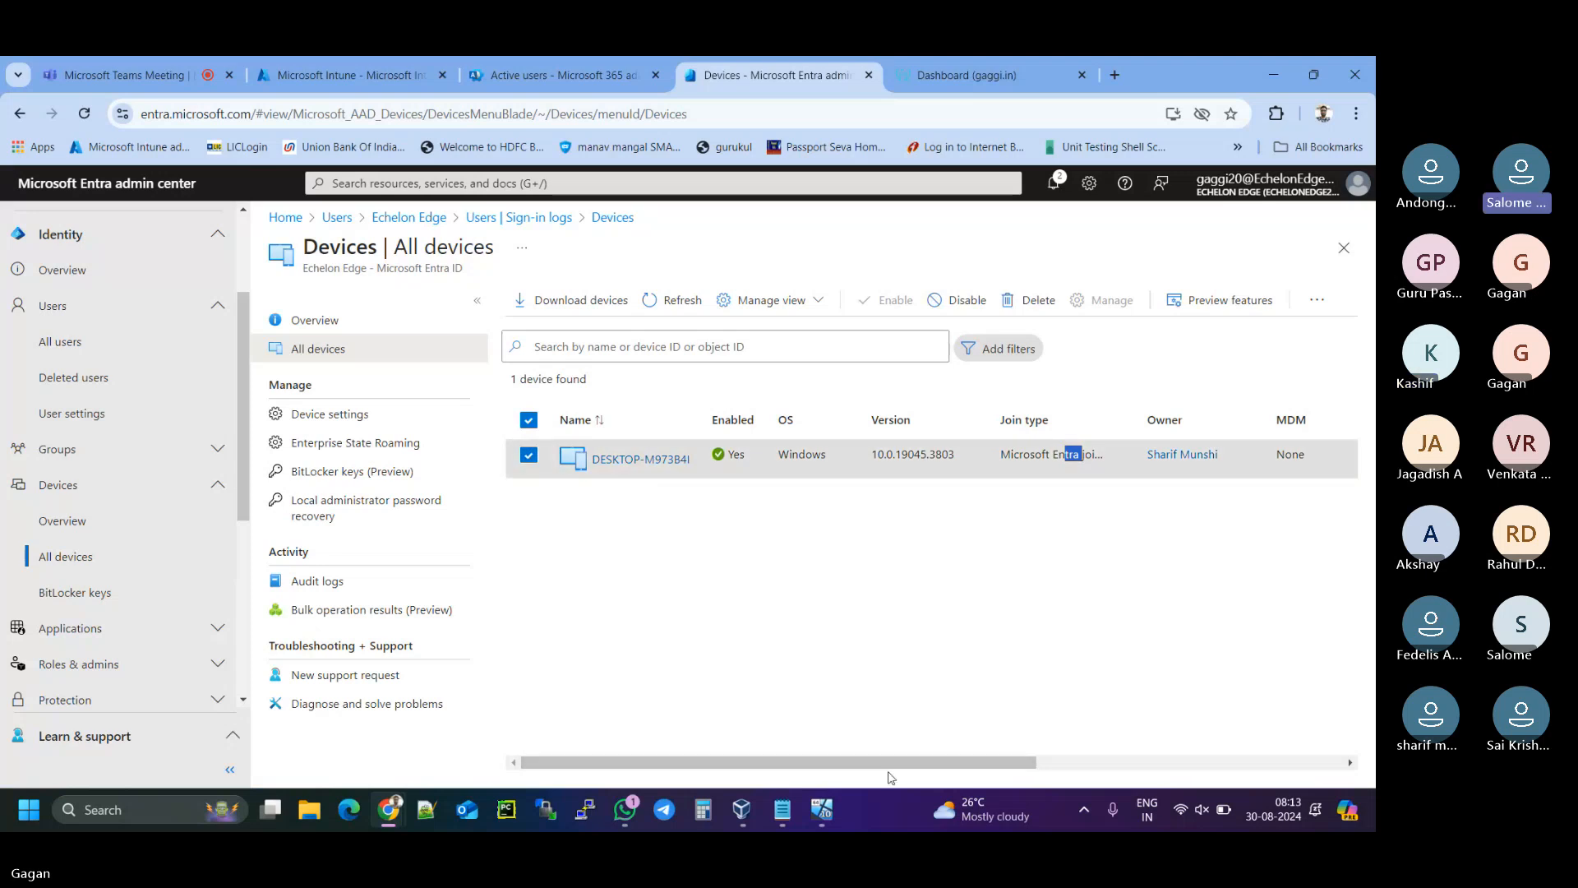
left_click_drag(892, 764, 1210, 753)
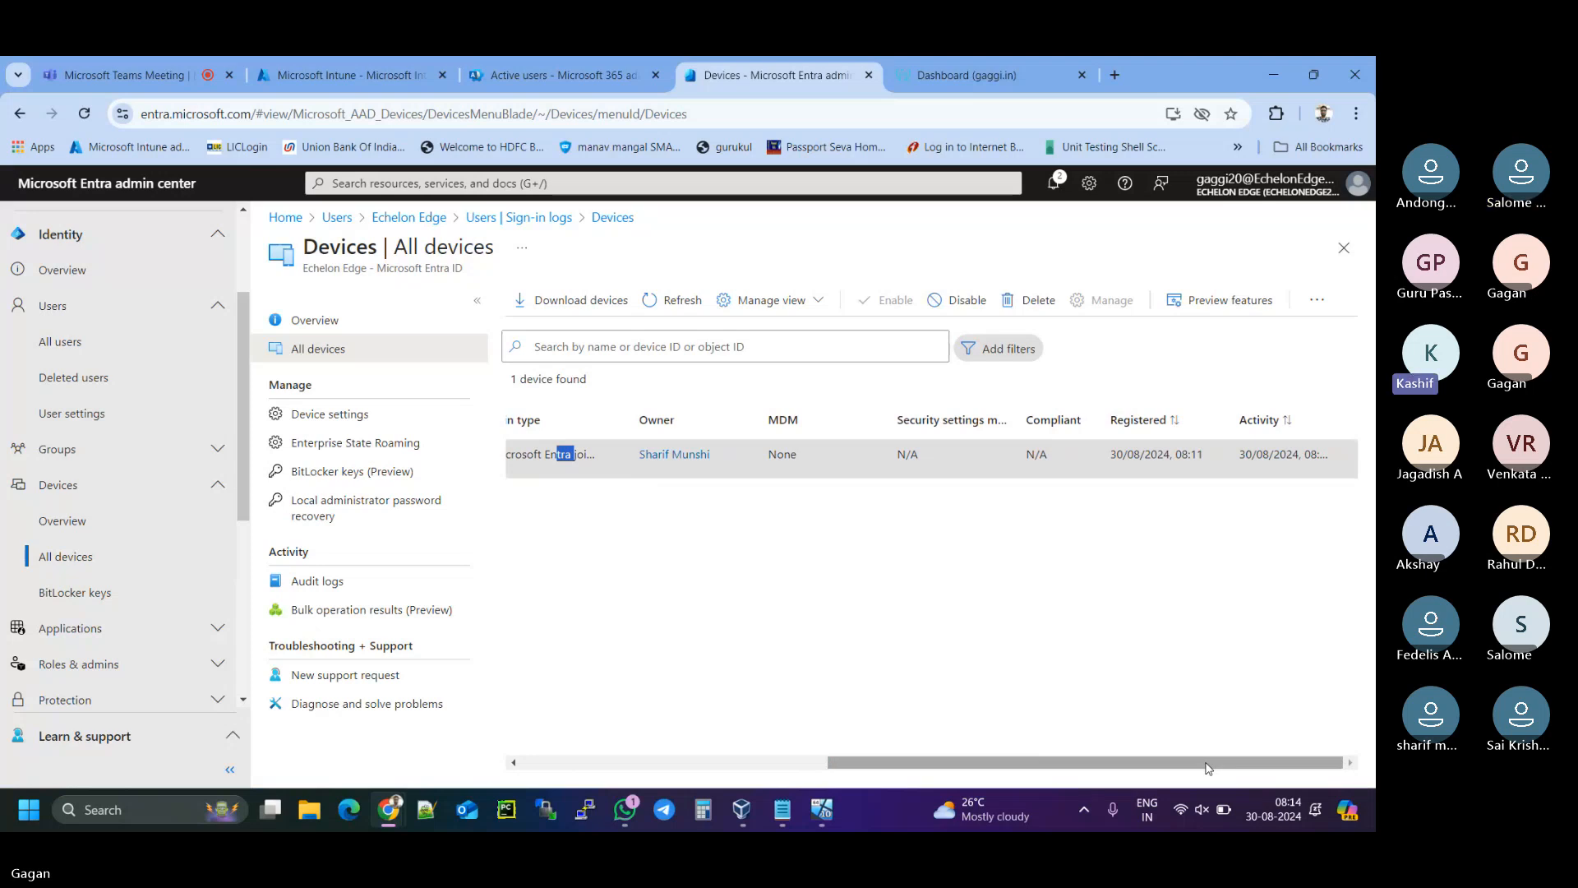
left_click_drag(1202, 768, 717, 756)
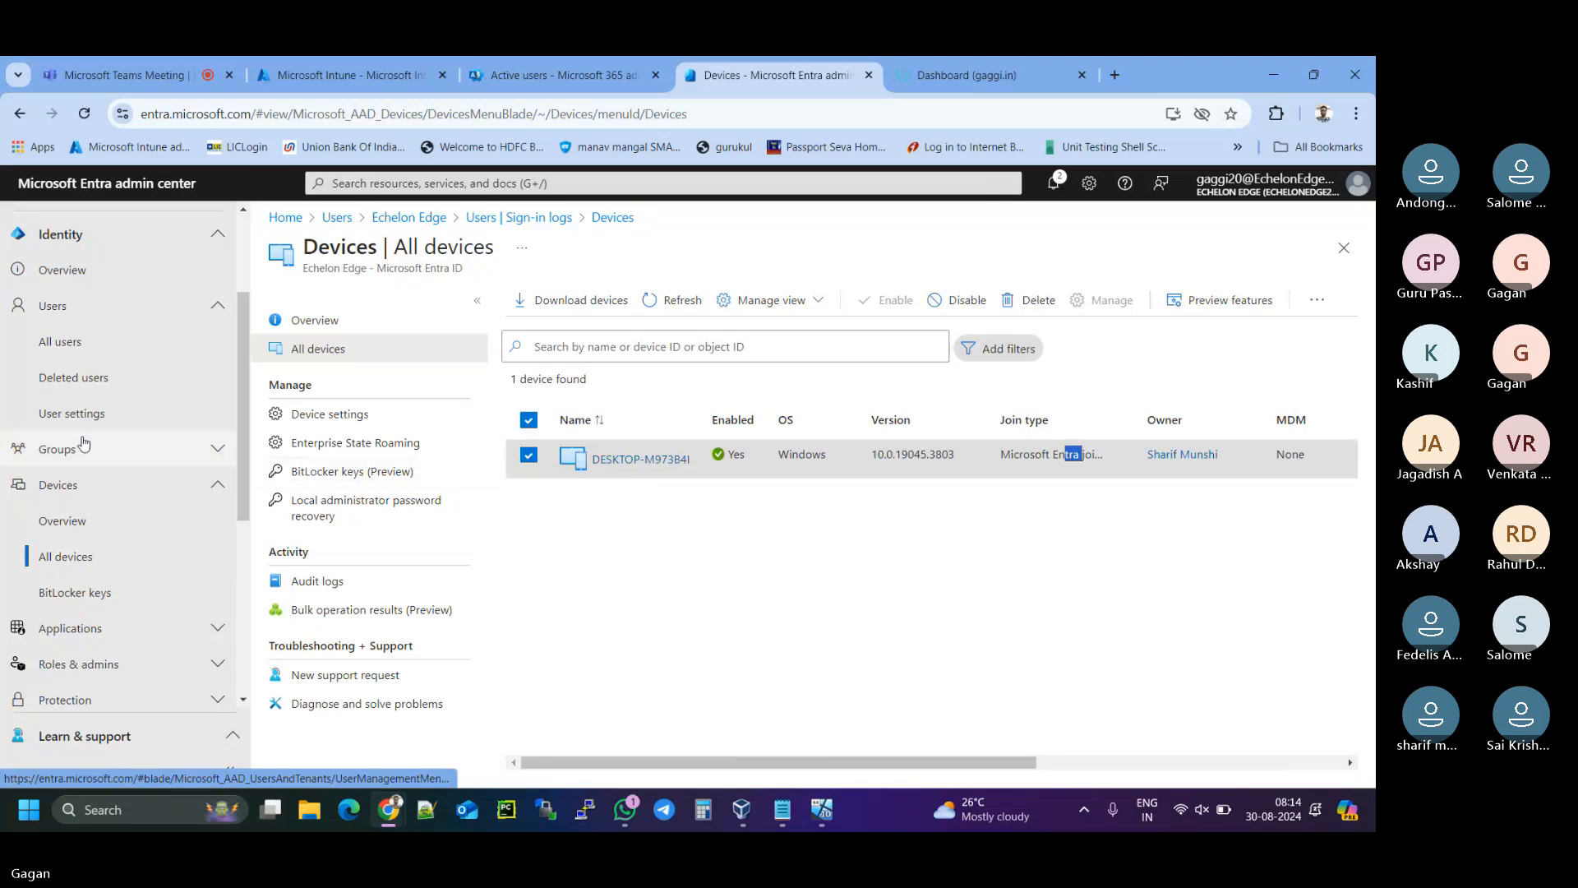
- Go back to All users' sign-in logs to see the new Microsoft Authenticator attempts
left_click(52, 315)
left_click(62, 343)
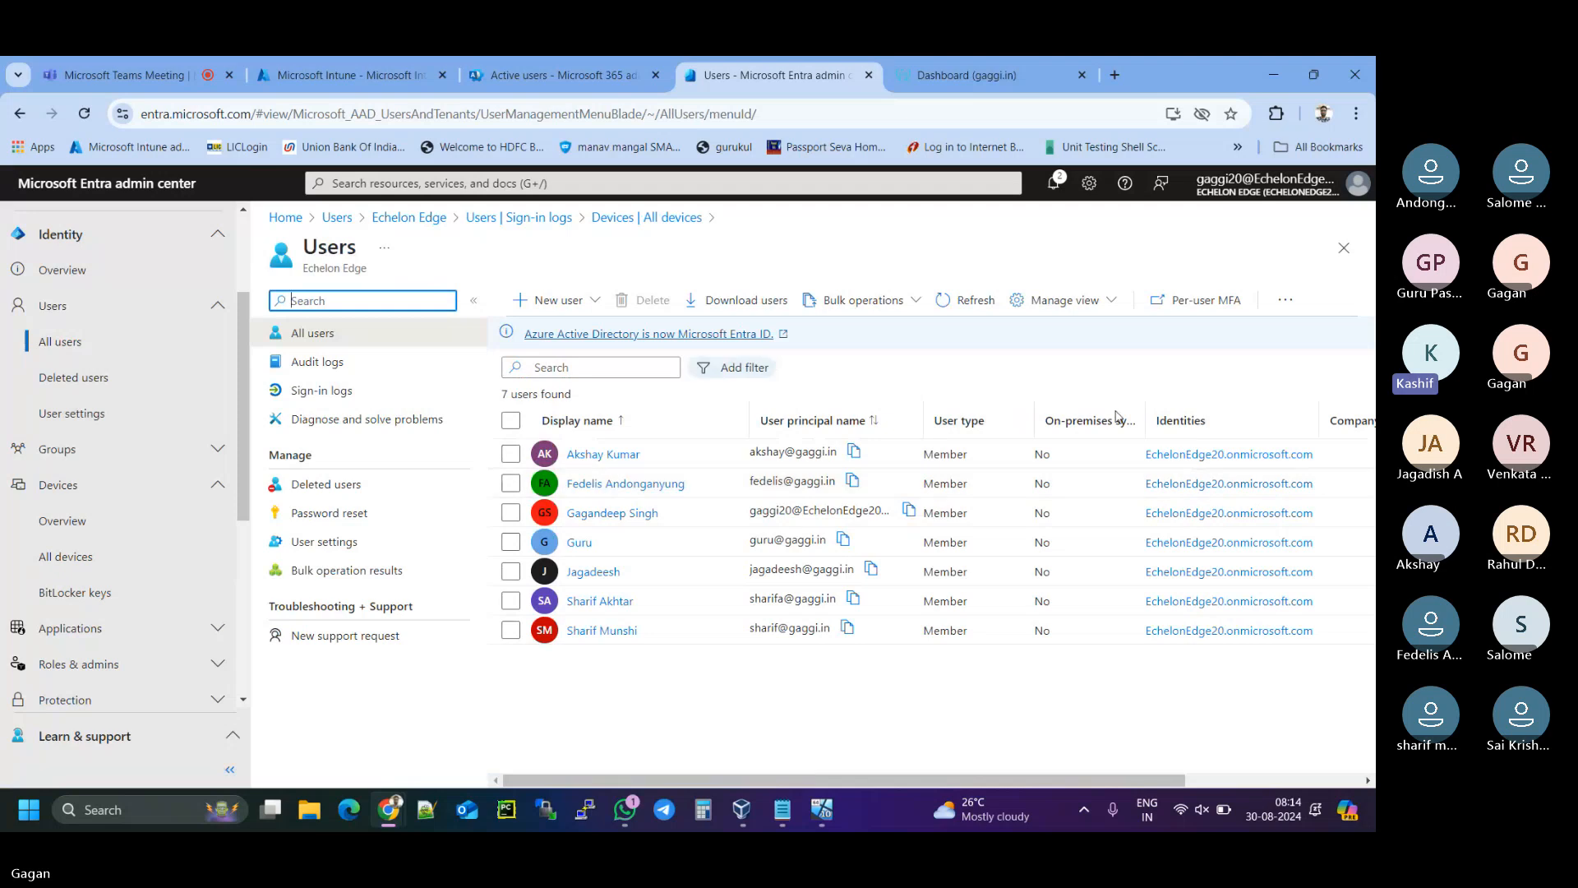
left_click(306, 395)
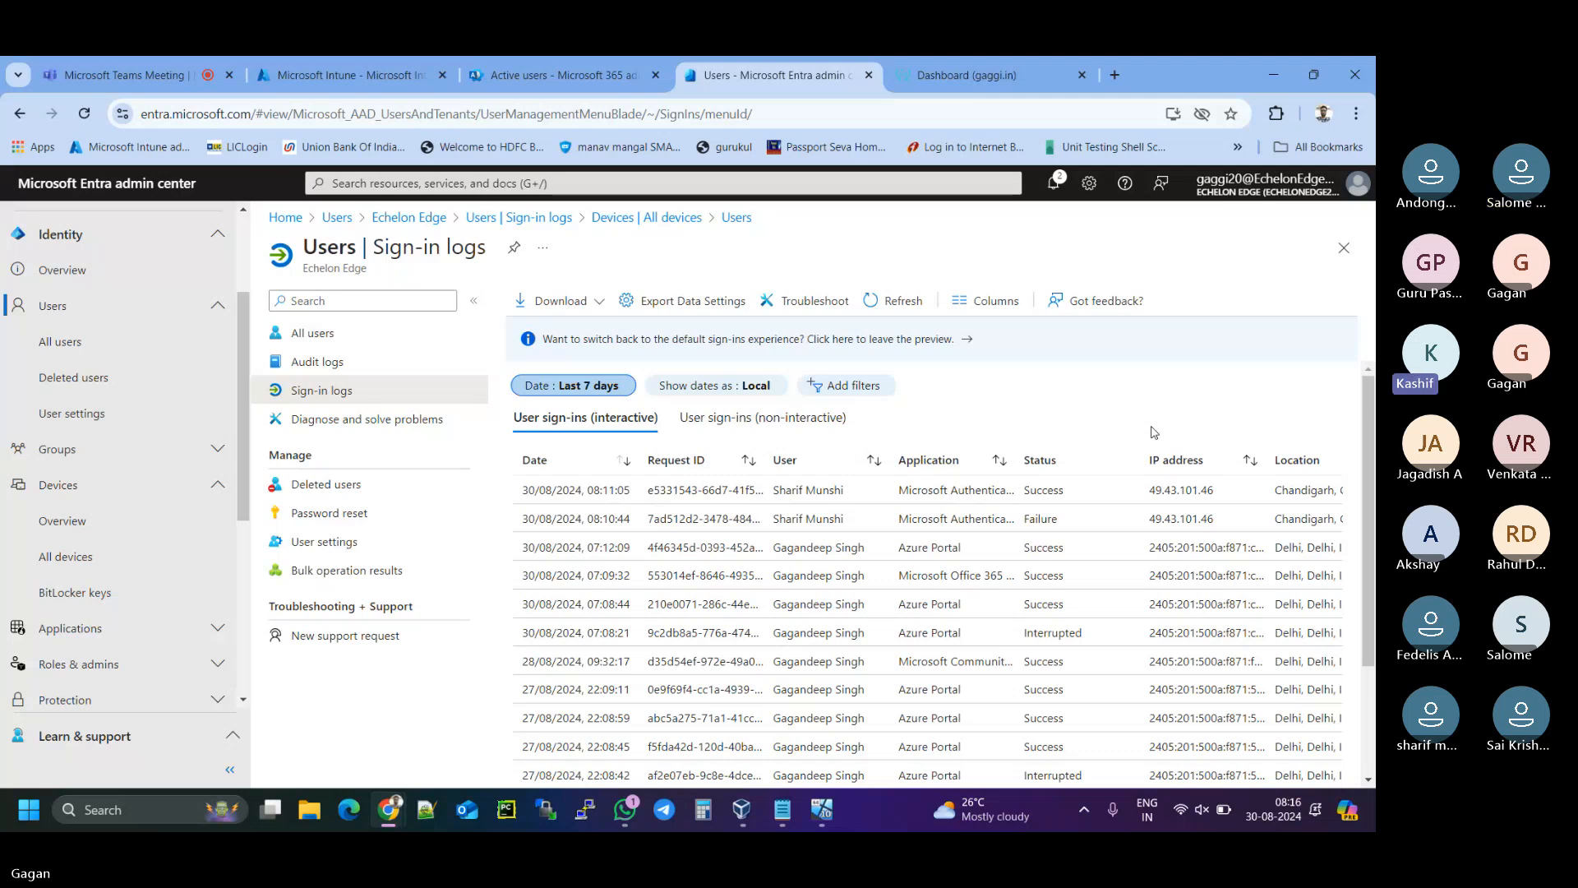
- Acknowledge the Windows Hello prompt, sign in with the work password, and continue past More information required
left_click(828, 815)
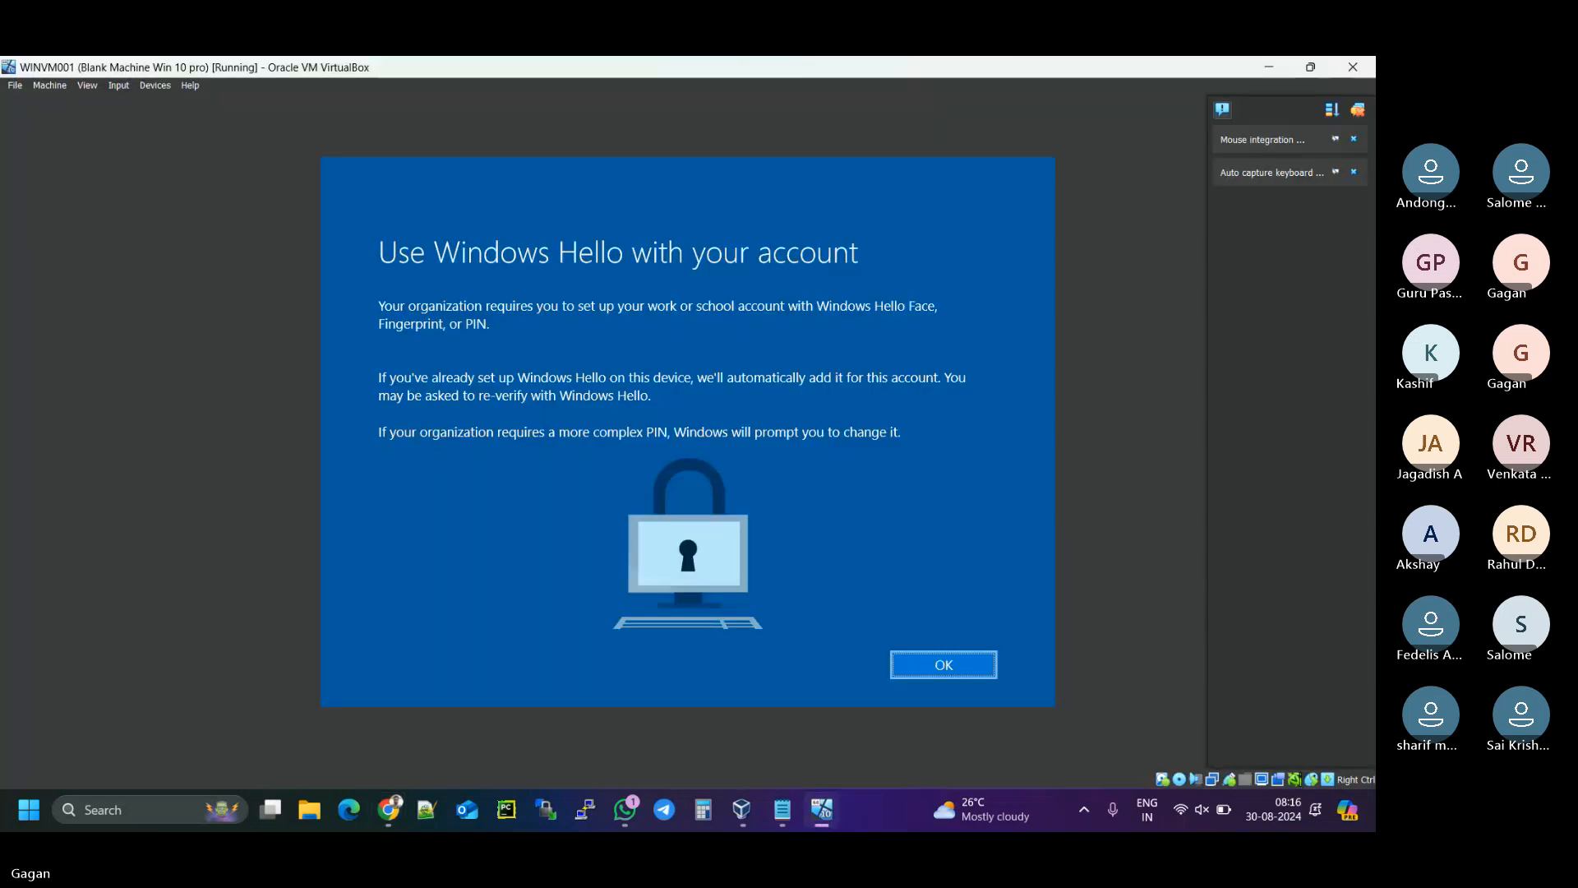
left_click(942, 664)
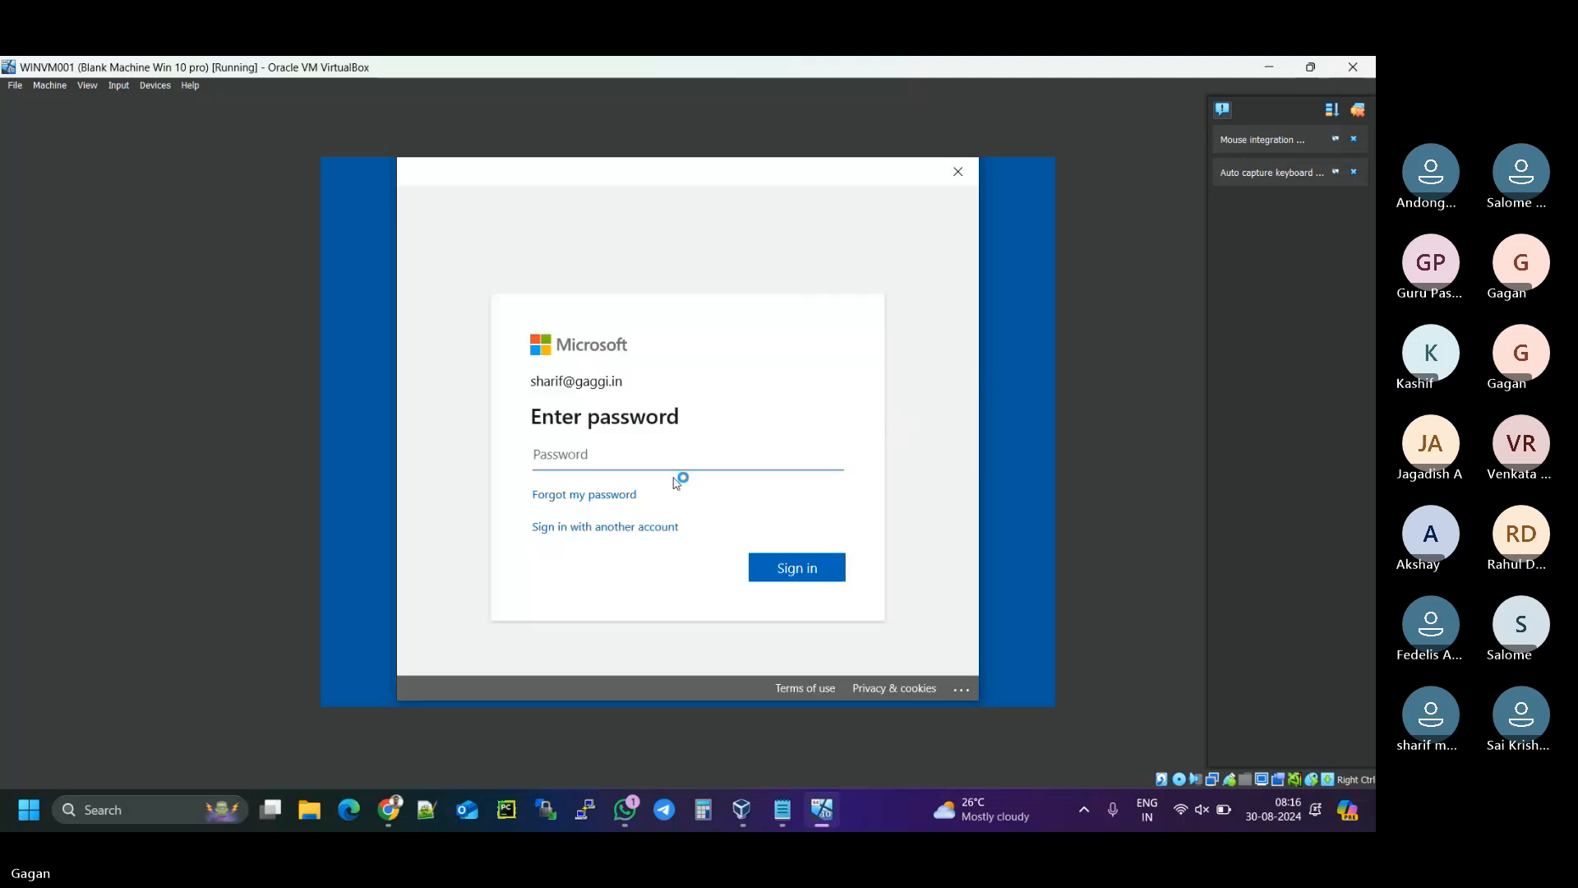
left_click(585, 456)
type("••••••••••••")
left_click(824, 454)
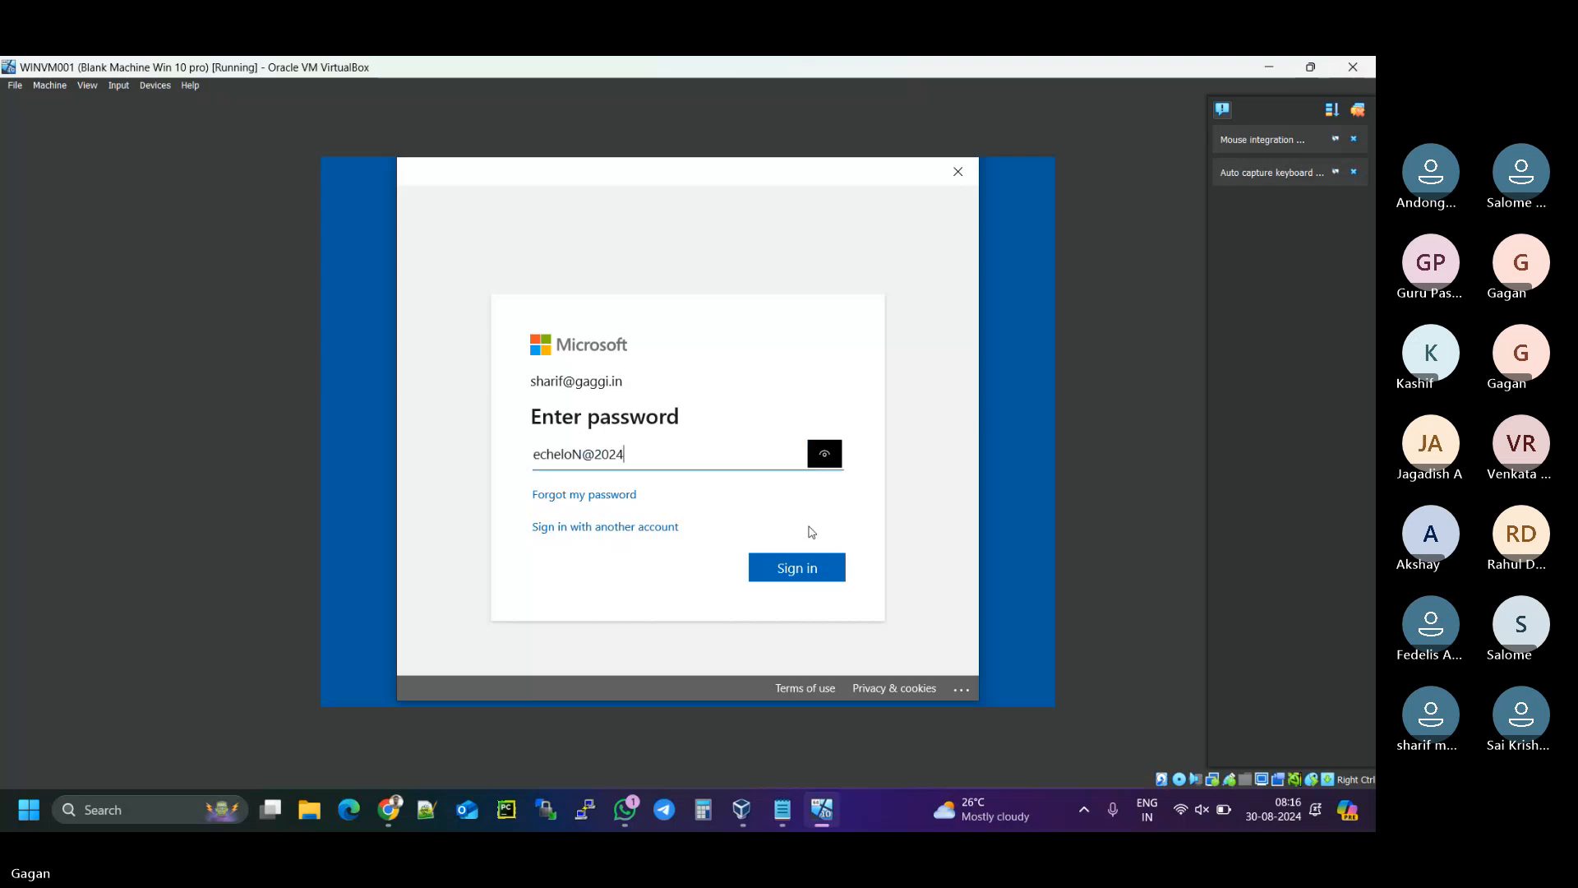
left_click(801, 578)
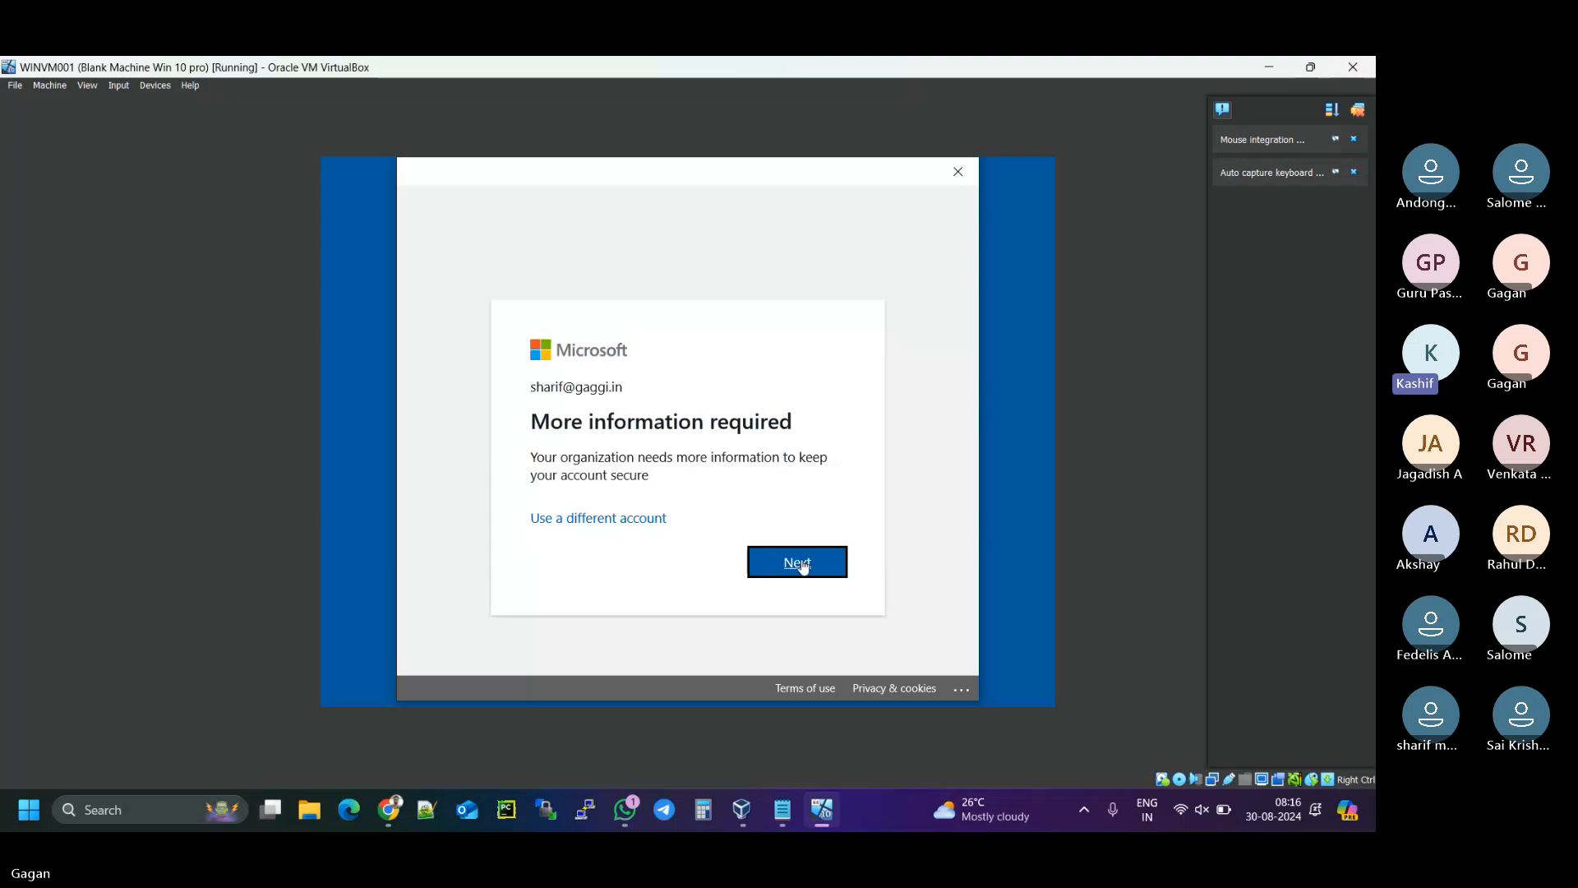
left_click(803, 566)
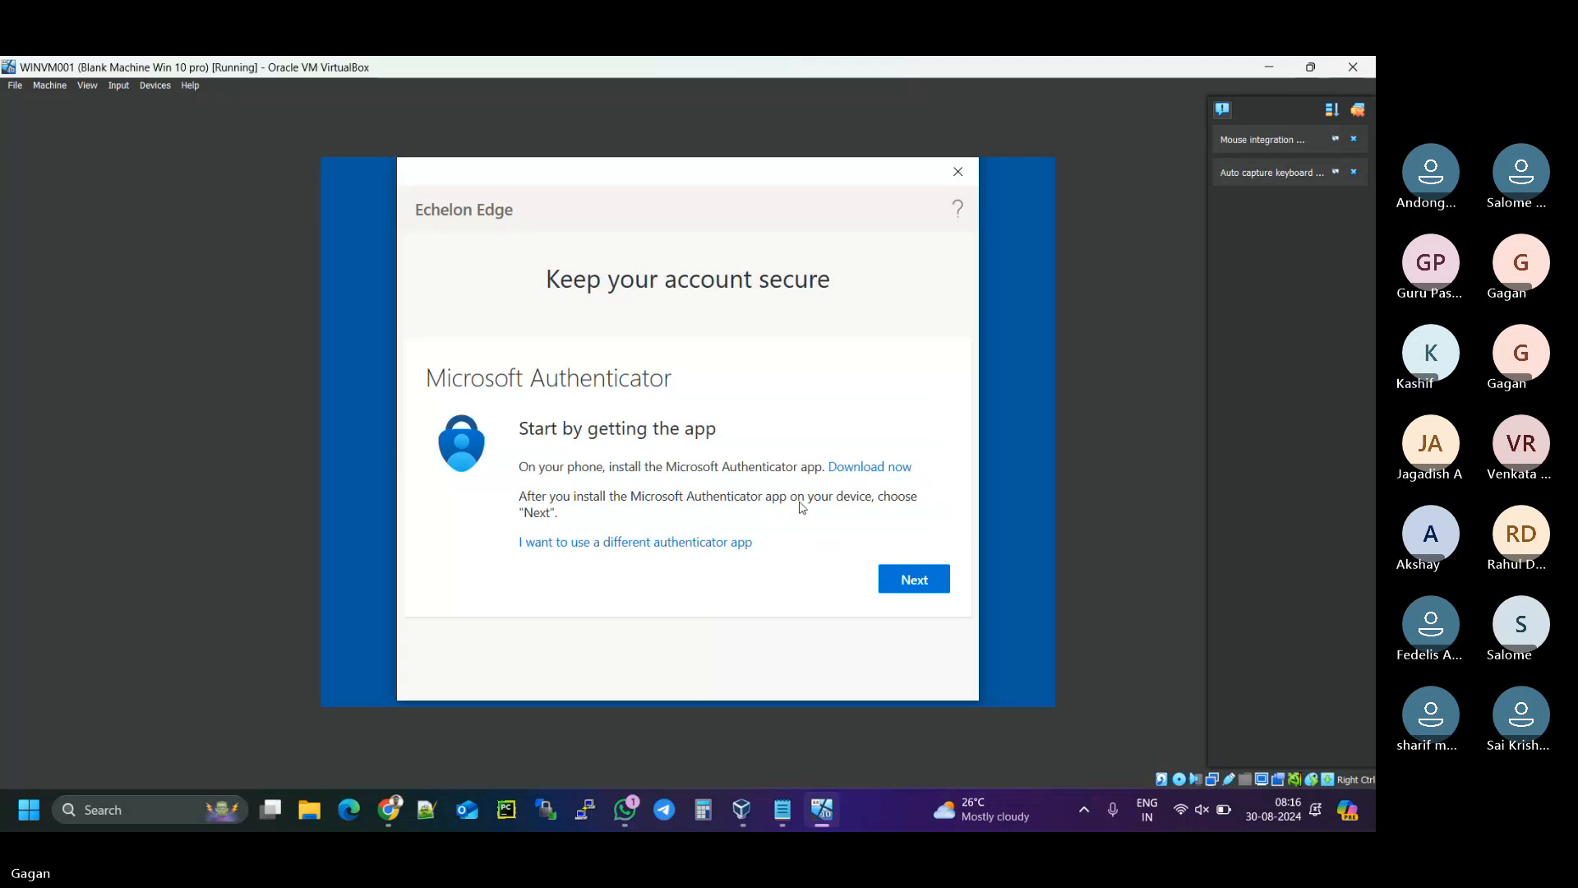
- Advance past 'Start by getting the app' and 'Set up your account' to the Authenticator QR code
left_click(910, 580)
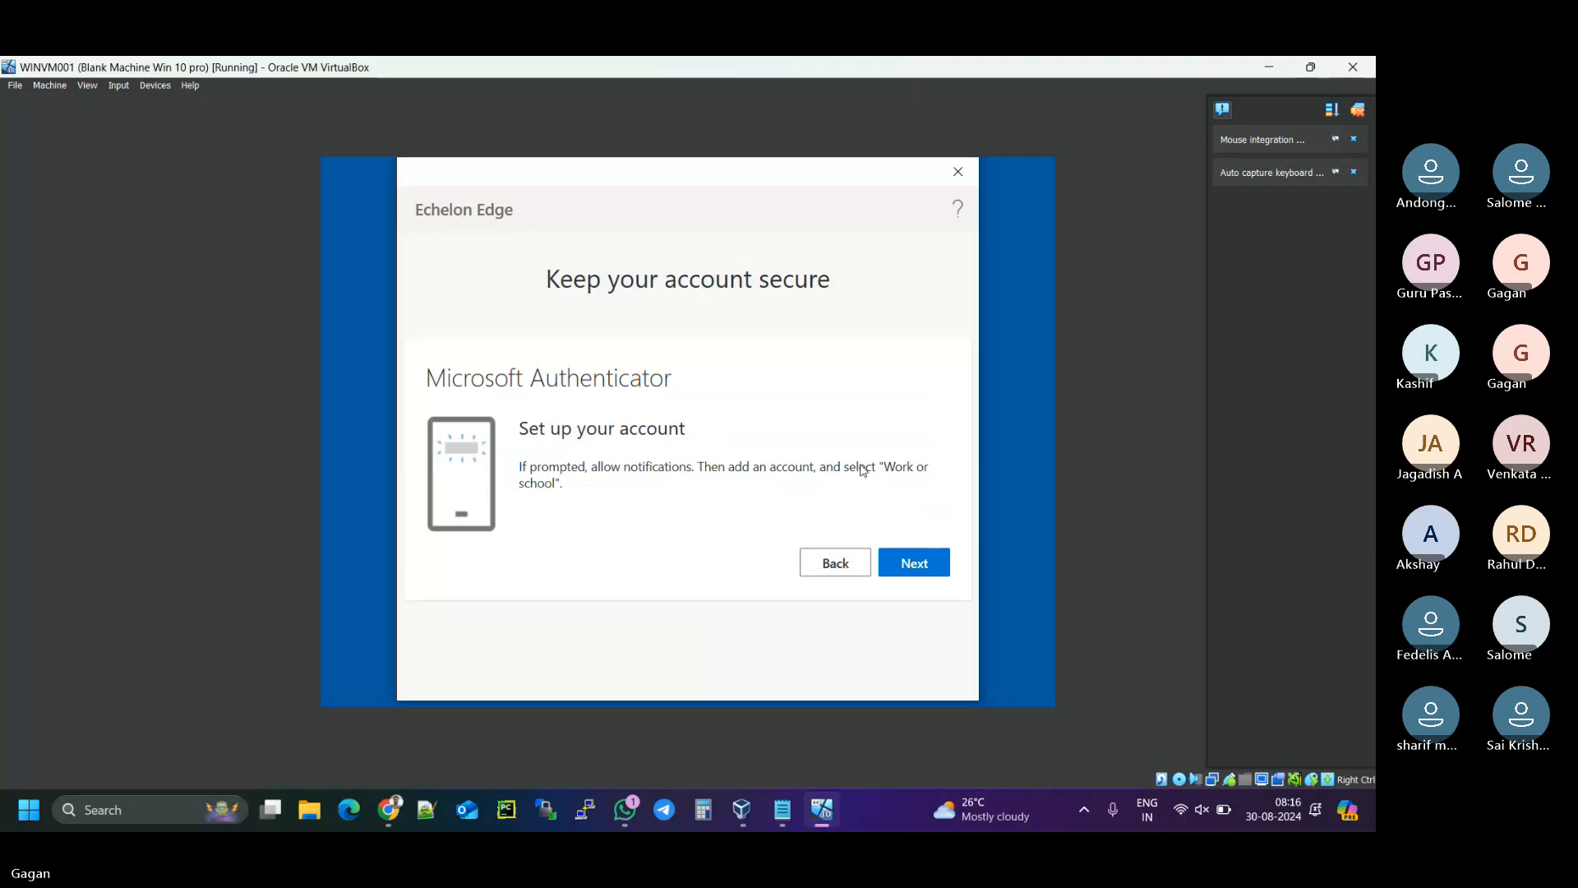
left_click(920, 566)
scroll(747, 509, "down", 1)
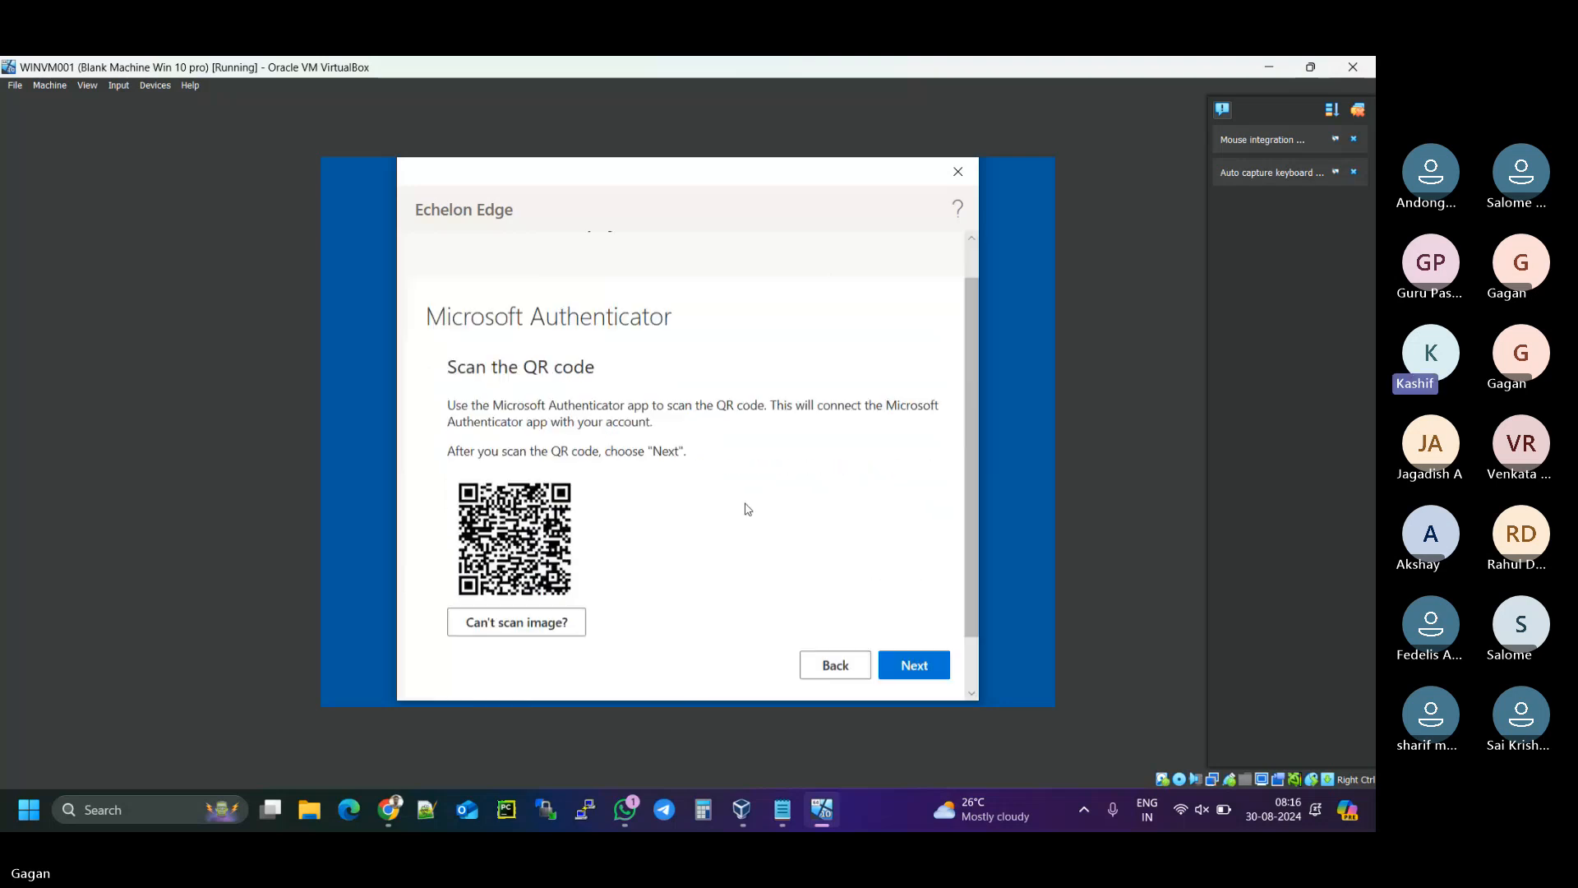
scroll(747, 509, "down", 1)
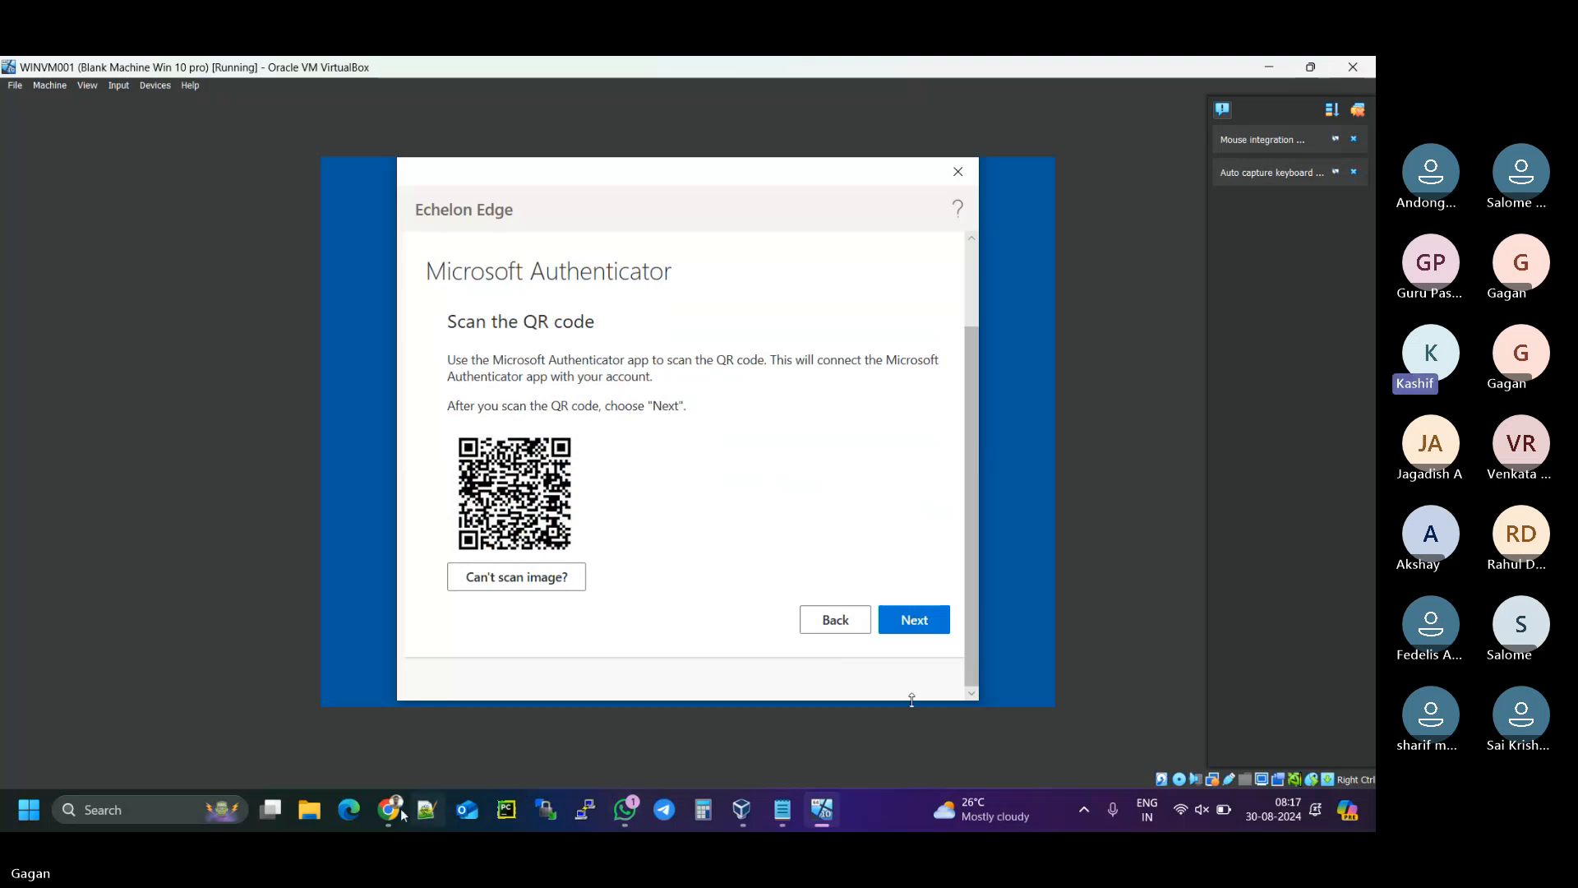
mouse_move(395, 814)
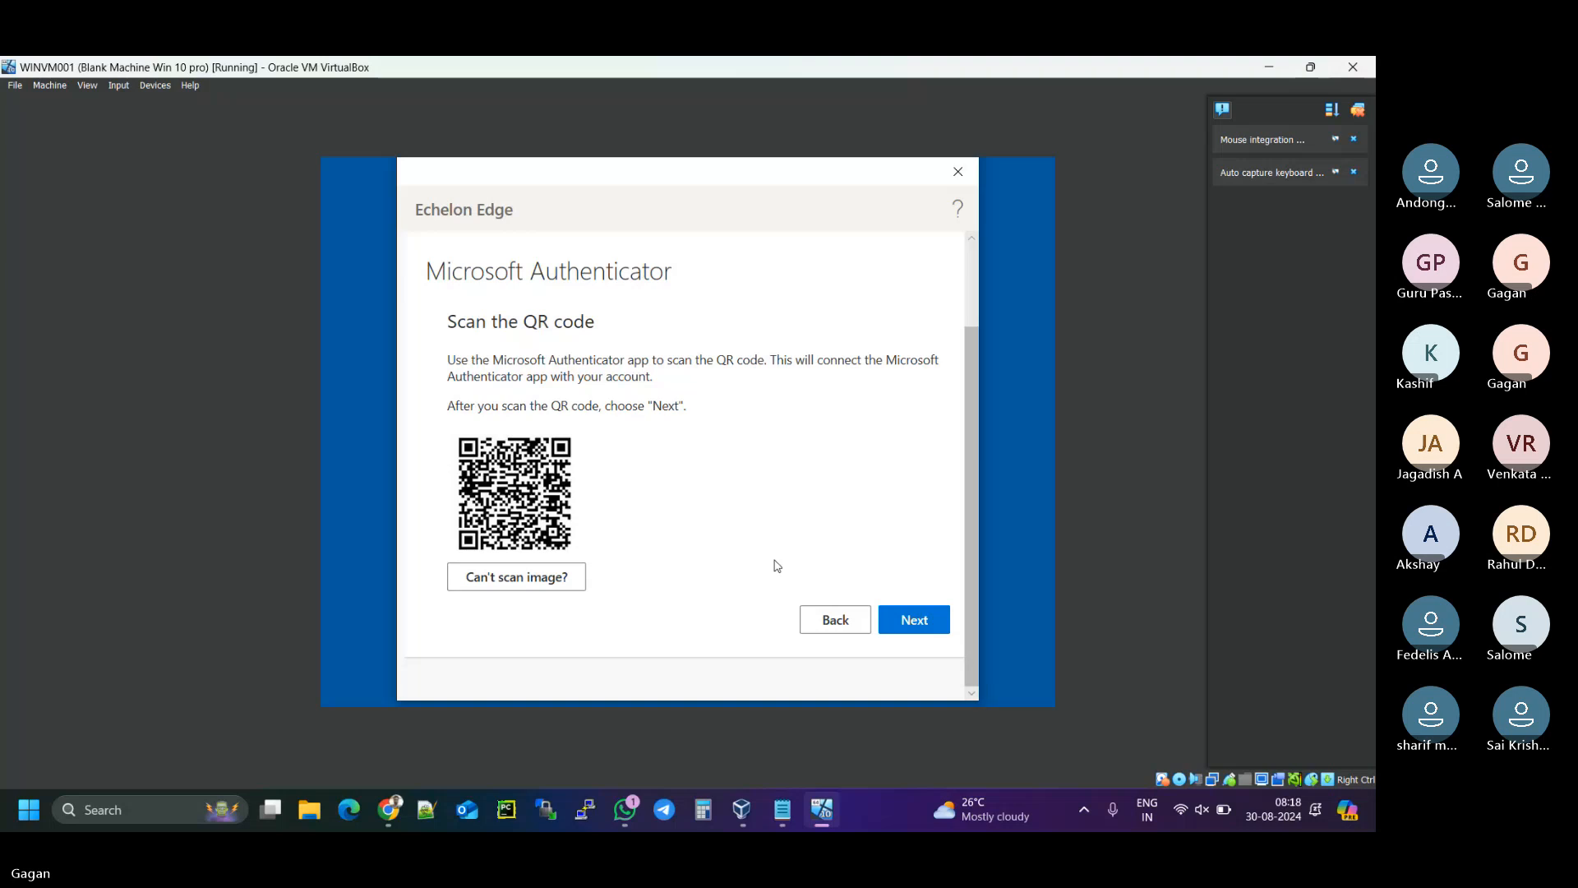
- Confirm the QR scan, finish Authenticator setup, allow organization device management, and complete adding the account
left_click(924, 623)
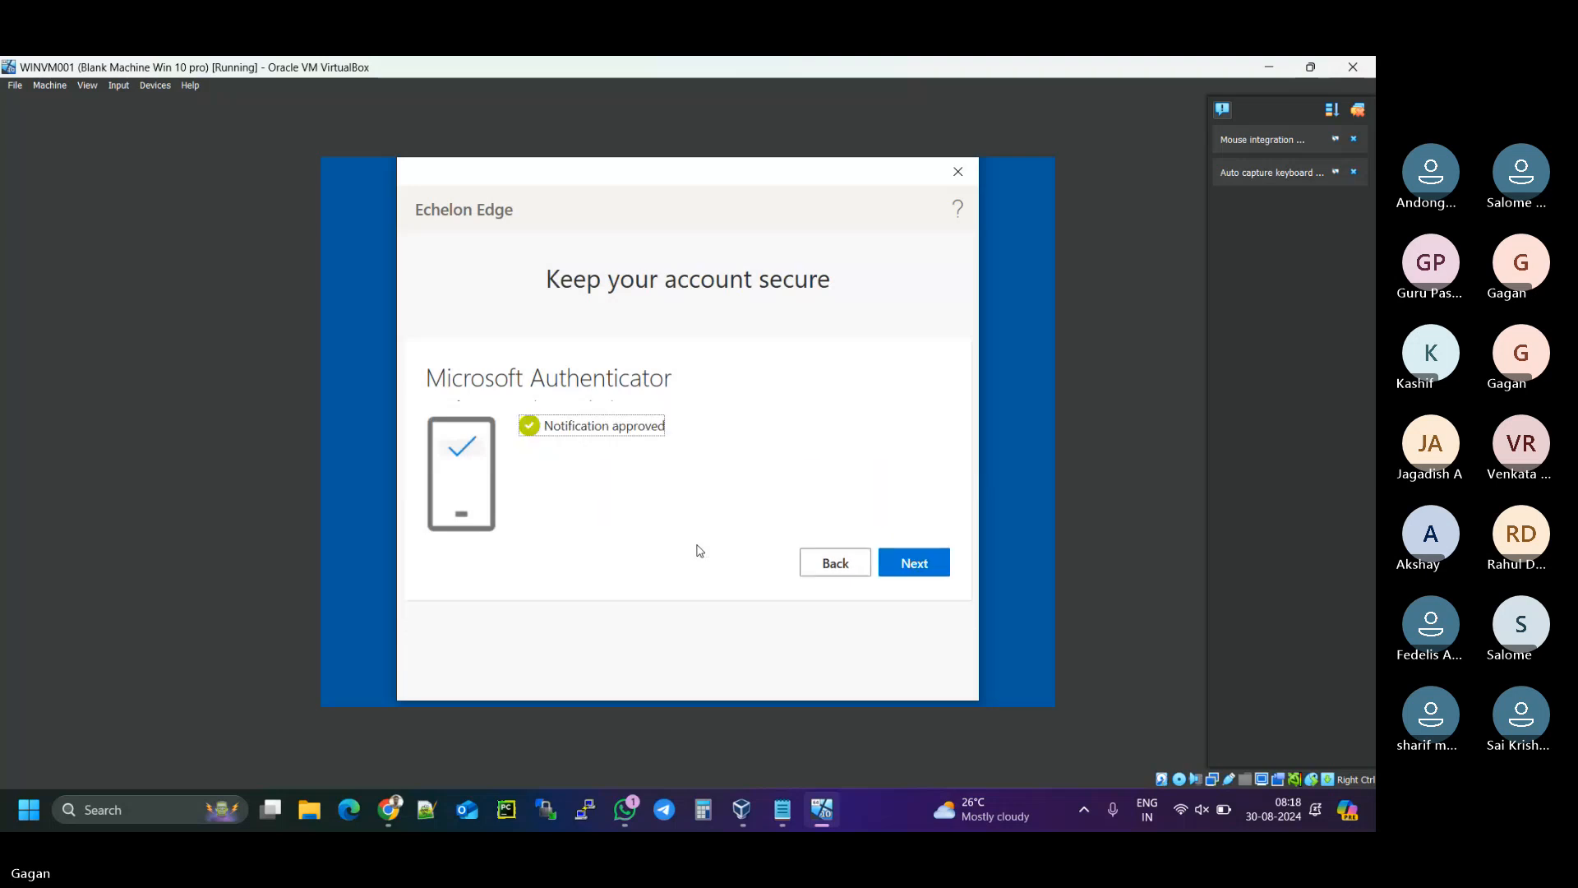
left_click(929, 562)
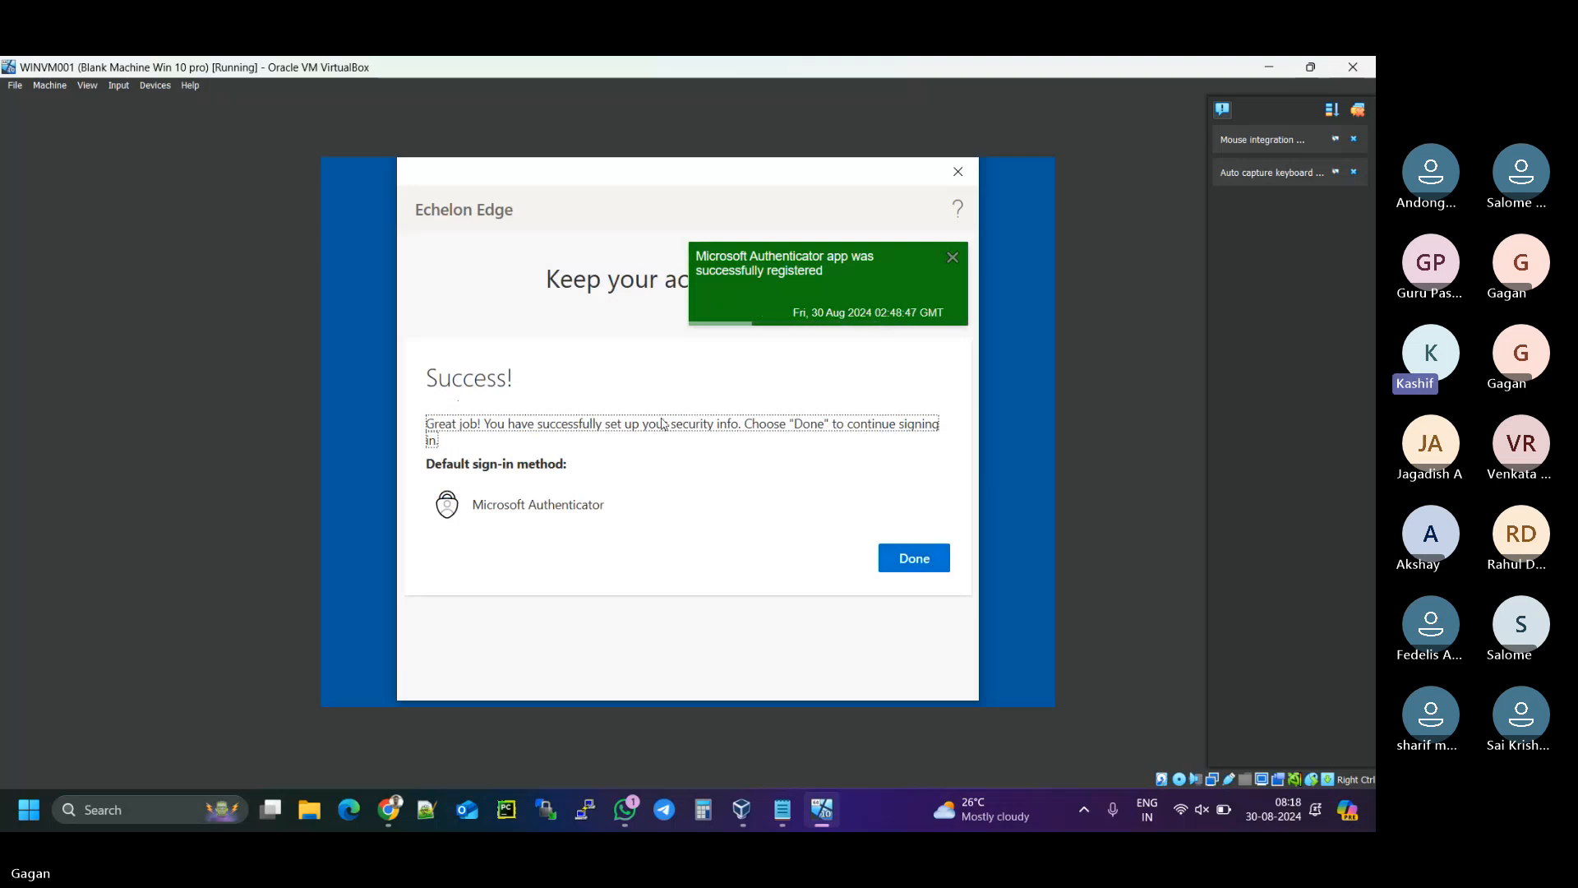
left_click(936, 558)
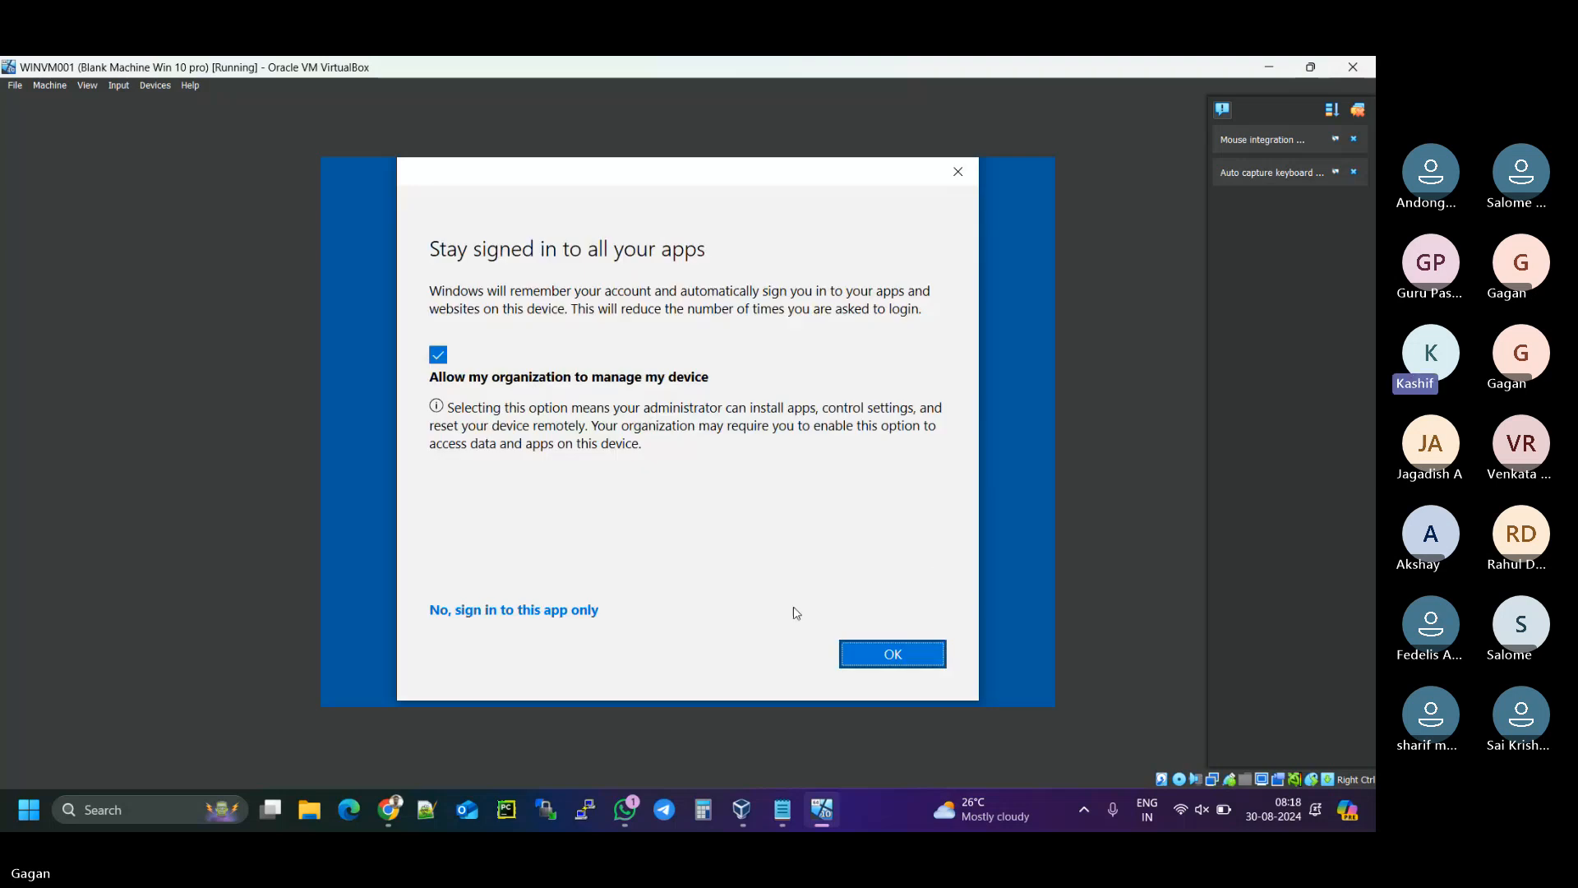
left_click(904, 659)
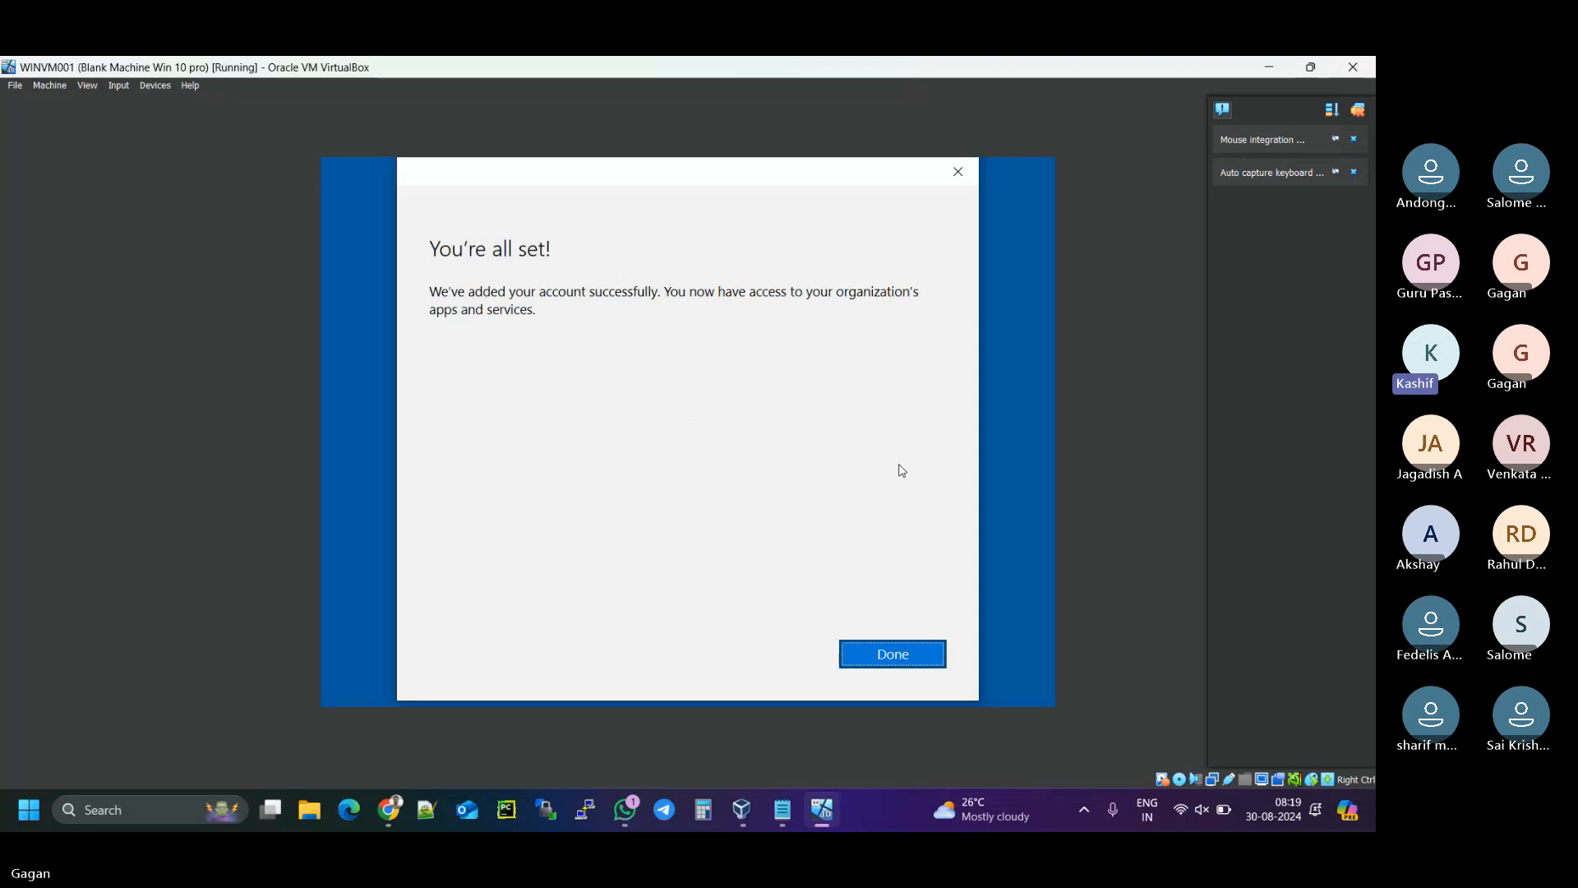
left_click(899, 654)
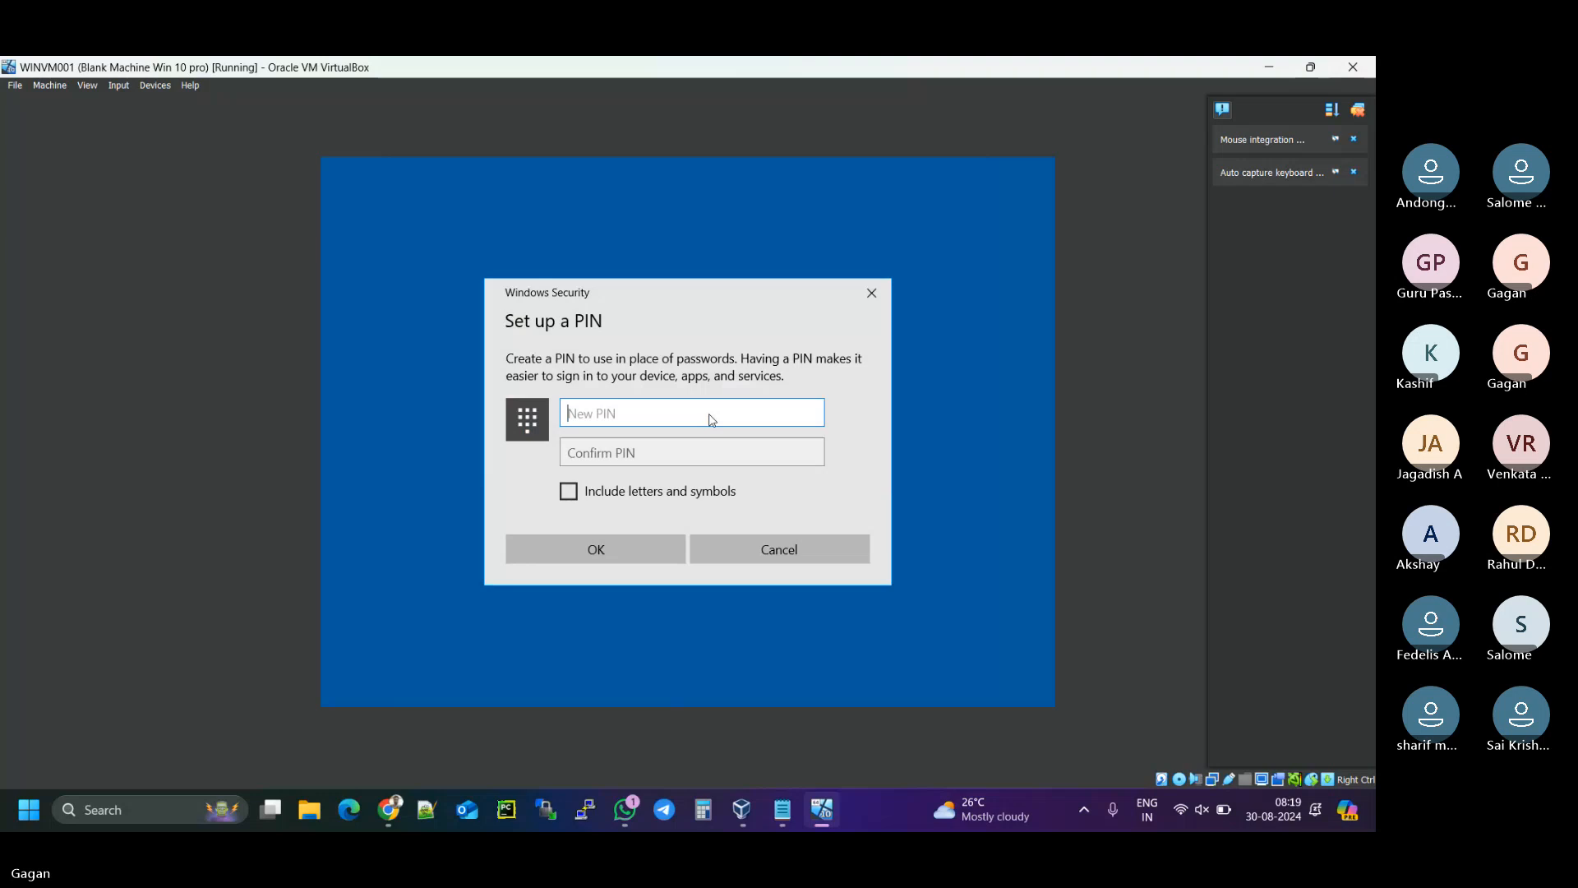
- Create and confirm a six-digit Windows Hello PIN, then acknowledge 'All set!'
type("123456")
left_click(681, 452)
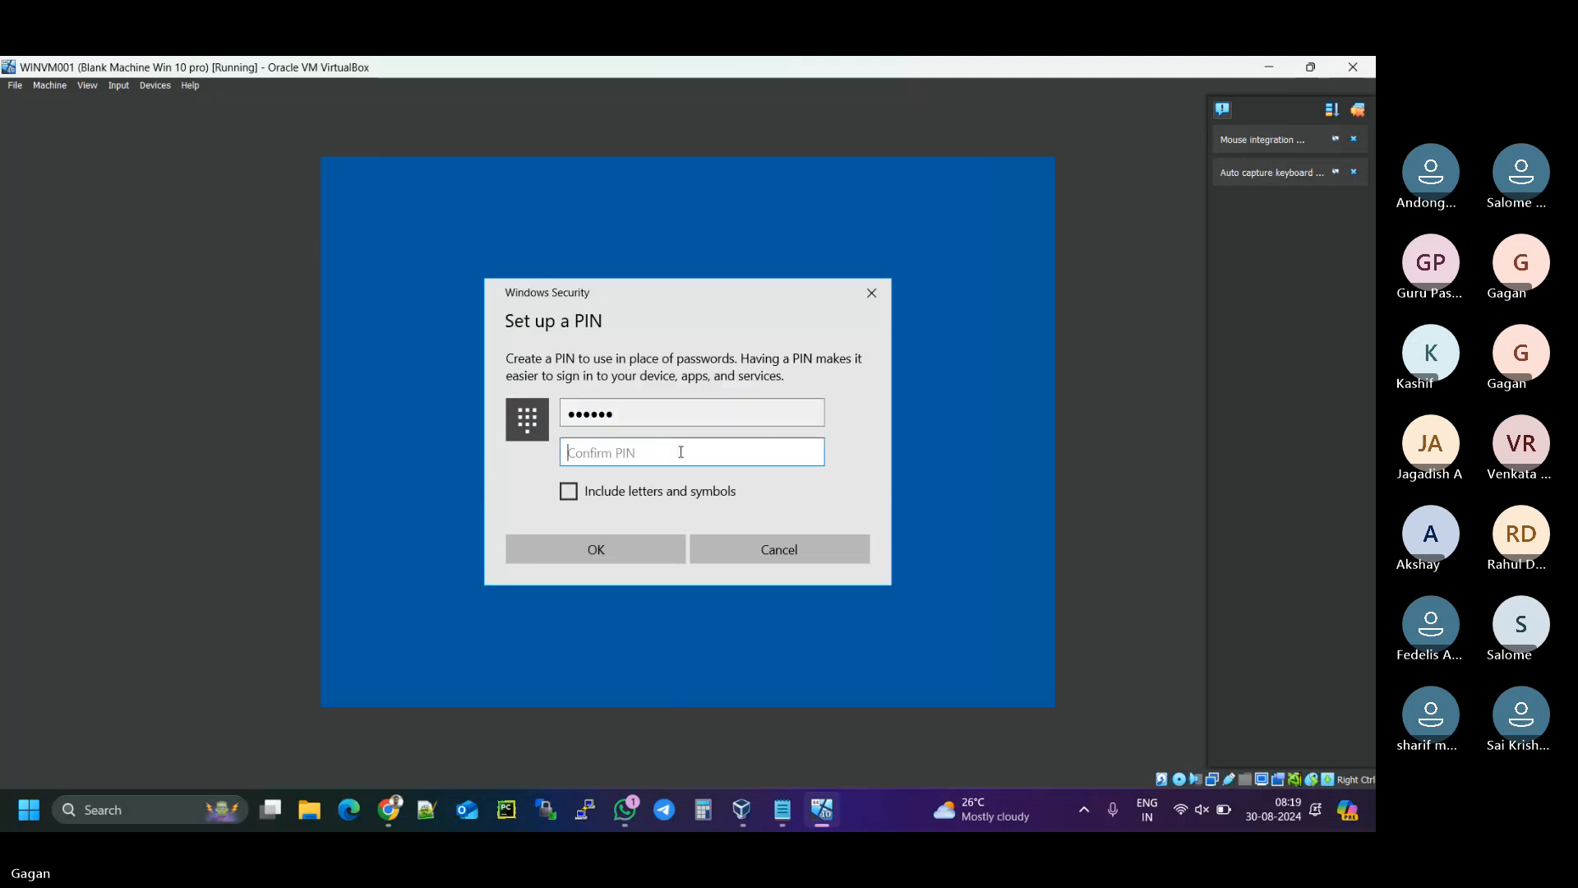
type("123456")
left_click(610, 563)
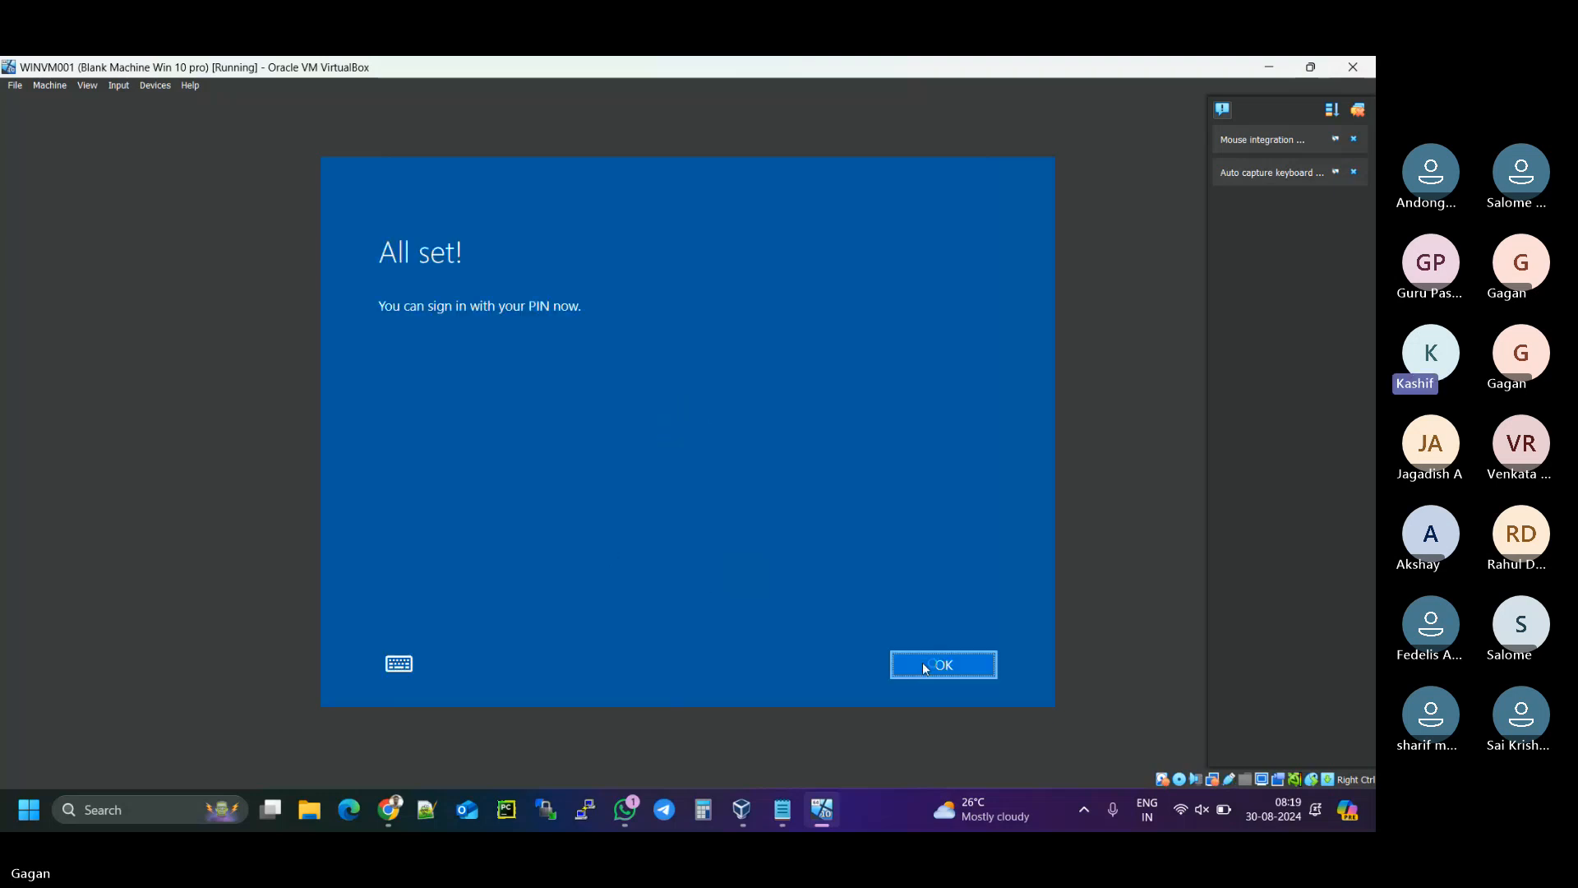
left_click(925, 667)
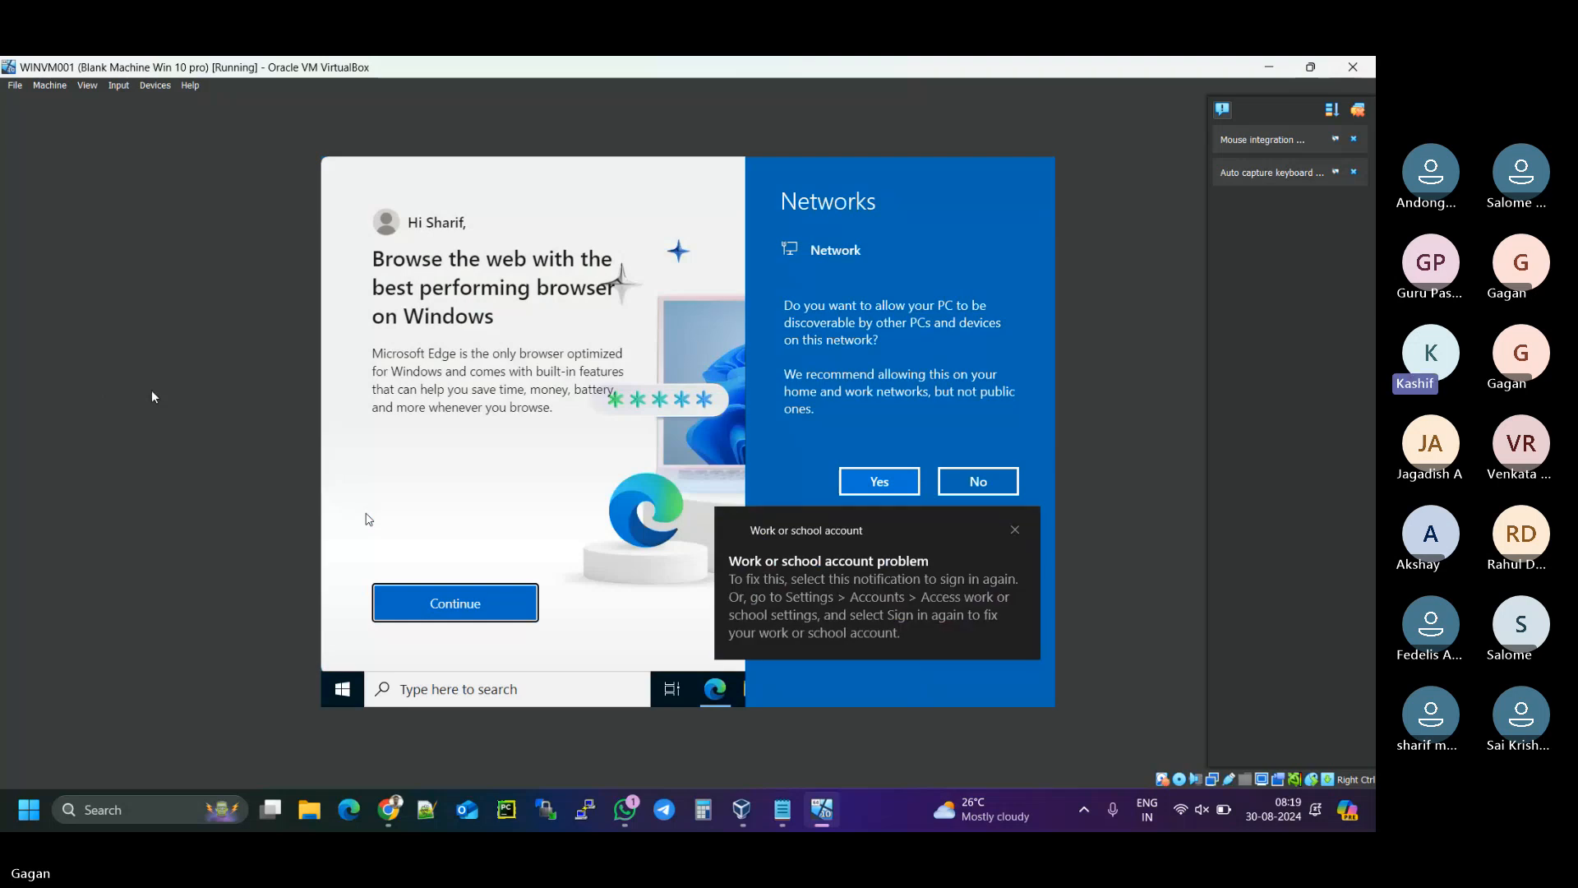
- Bring the 30-Aug-2024 Notepad notes forward and select the numbered setup steps
left_click(783, 811)
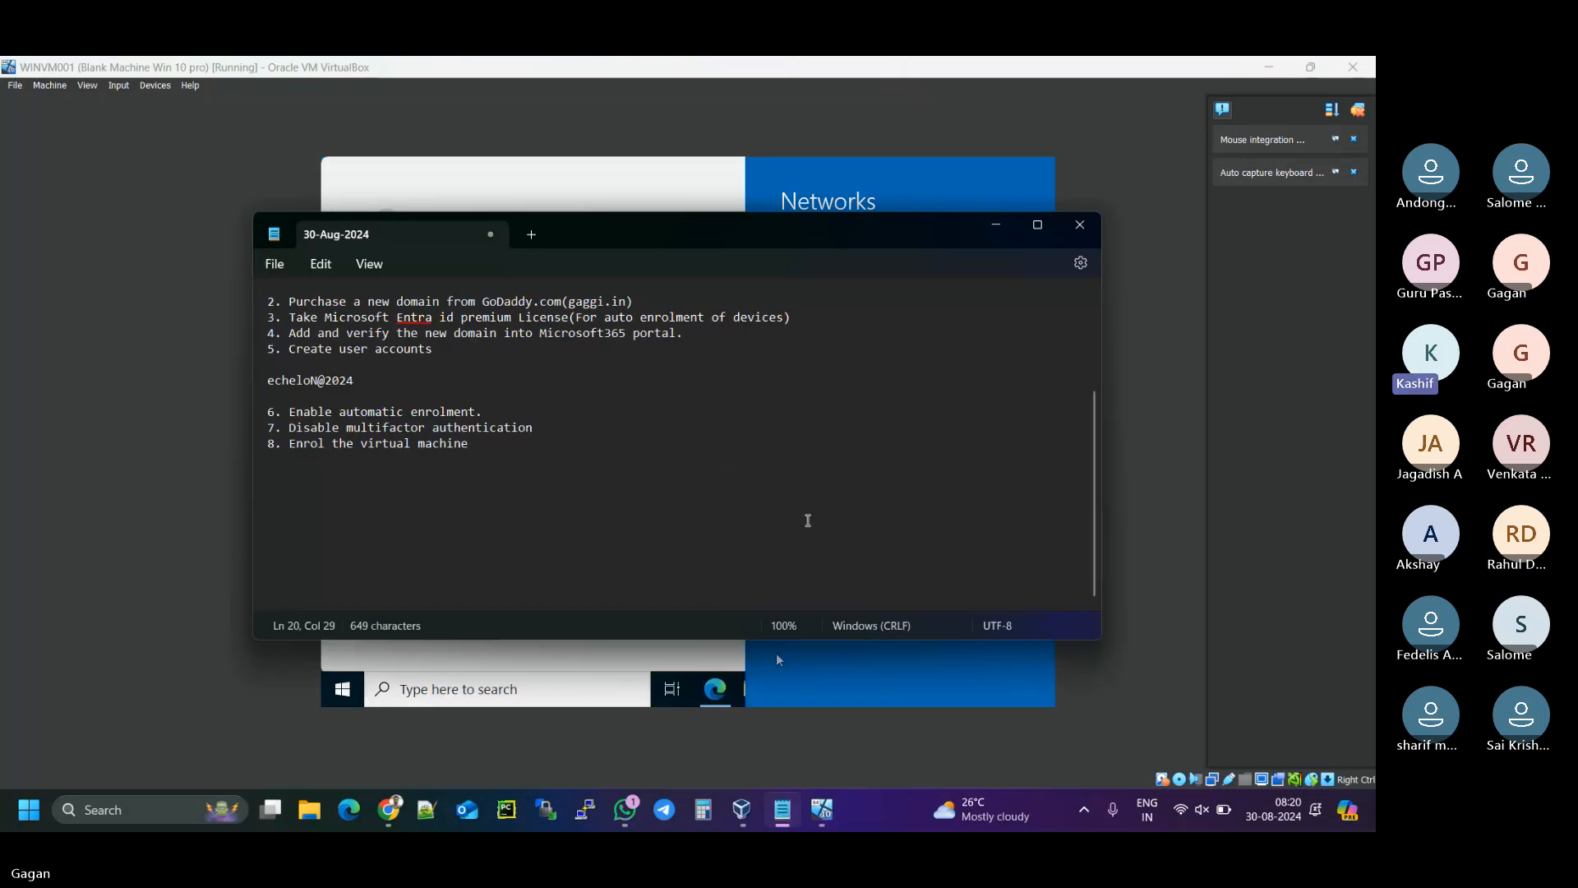
left_click_drag(490, 458, 261, 286)
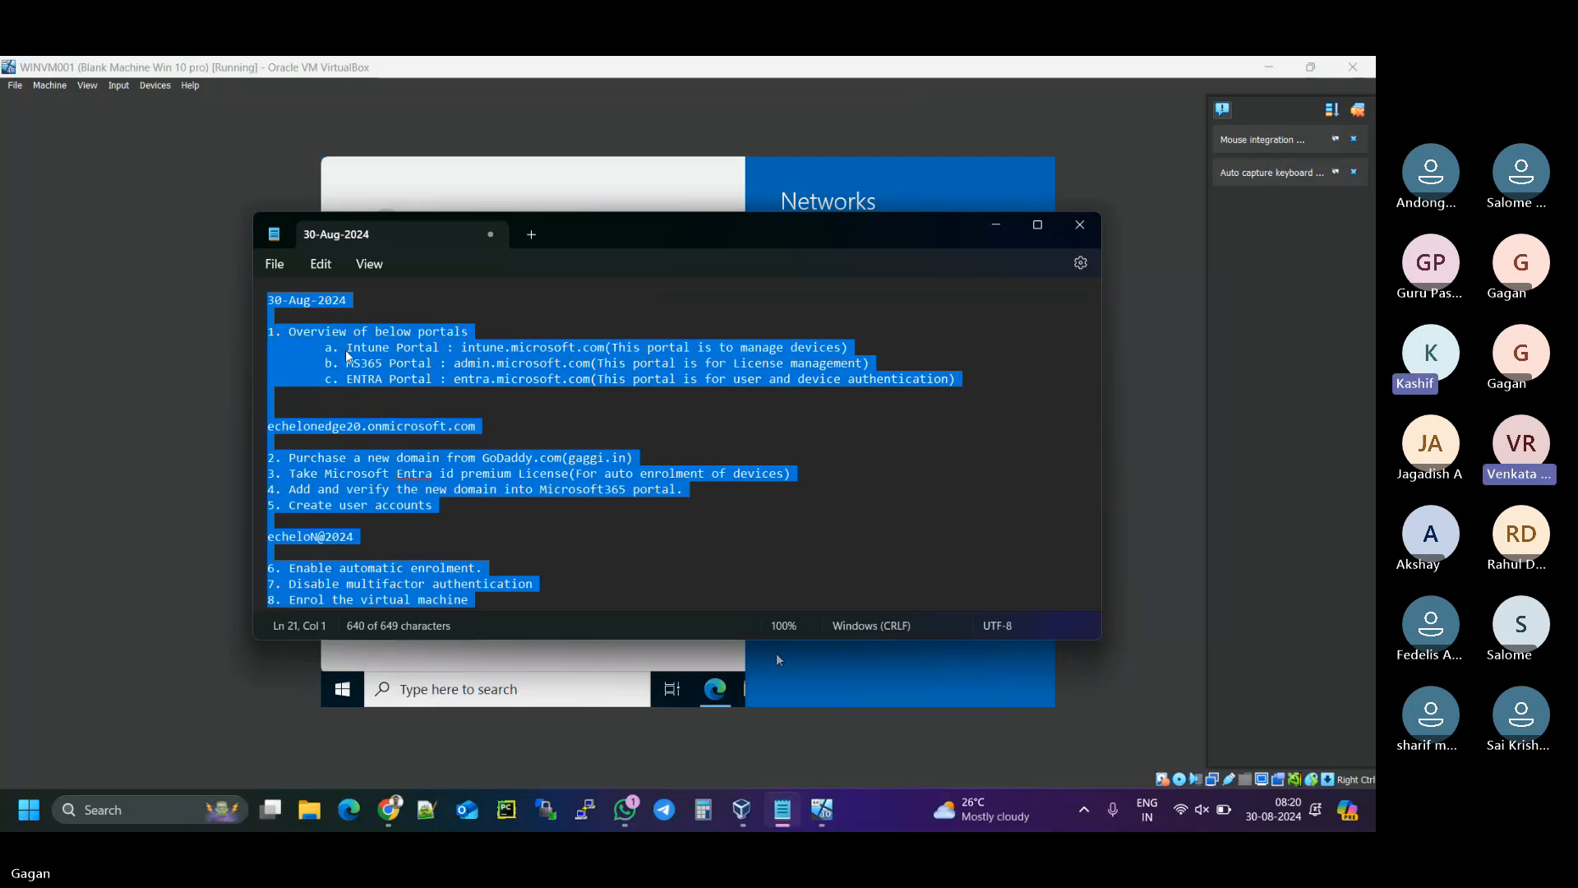
mouse_move(381, 814)
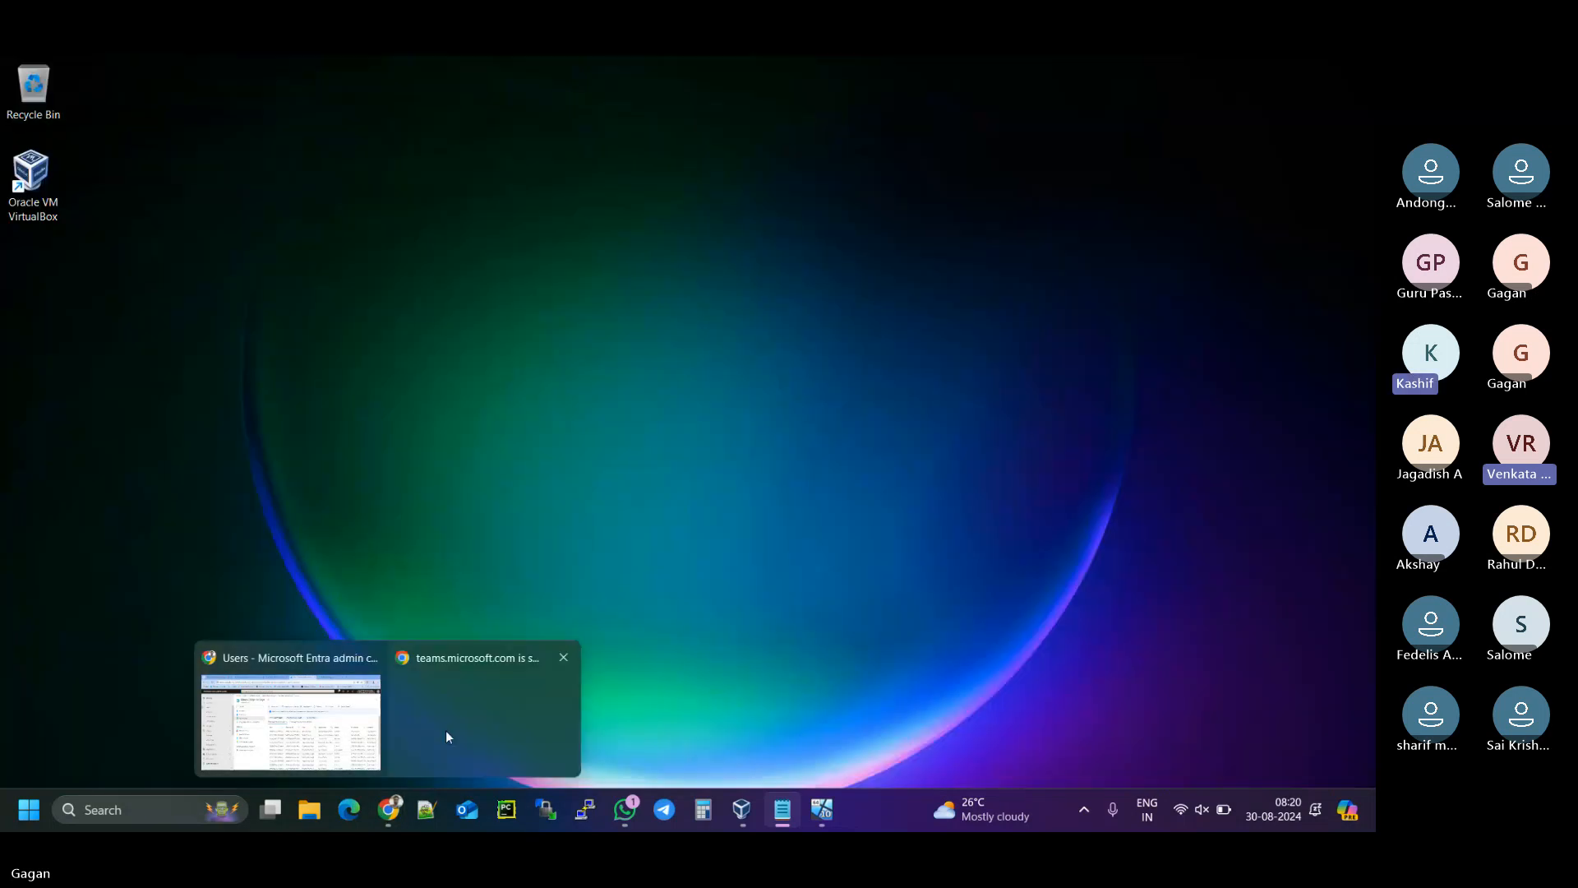
- Bring the Entra admin center browser forward, then switch to the Microsoft Teams Meeting tab
left_click(348, 731)
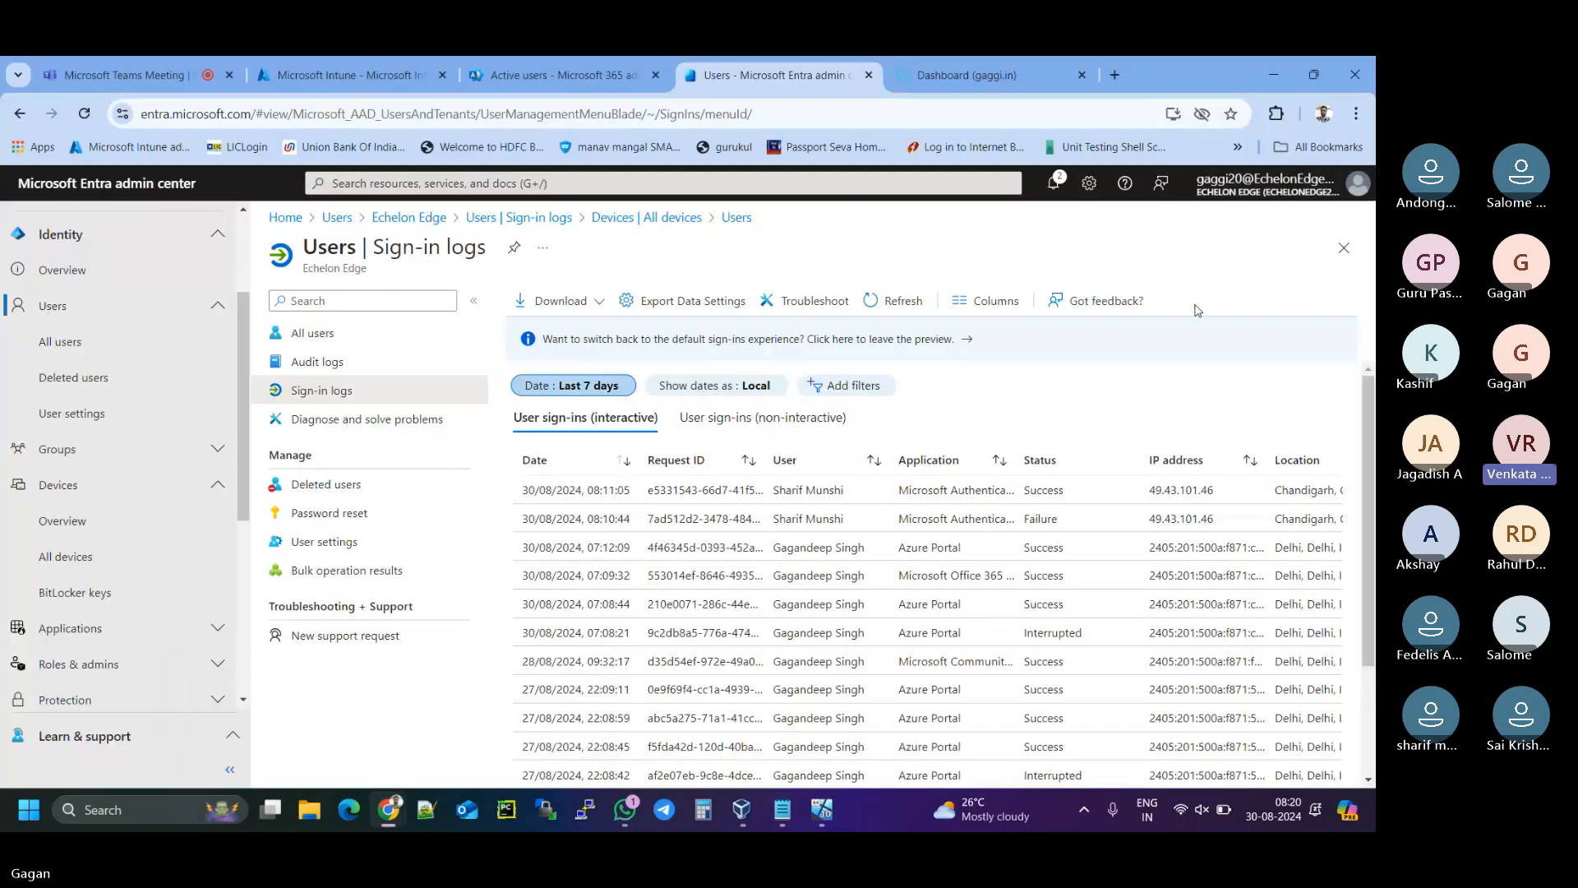
left_click(167, 66)
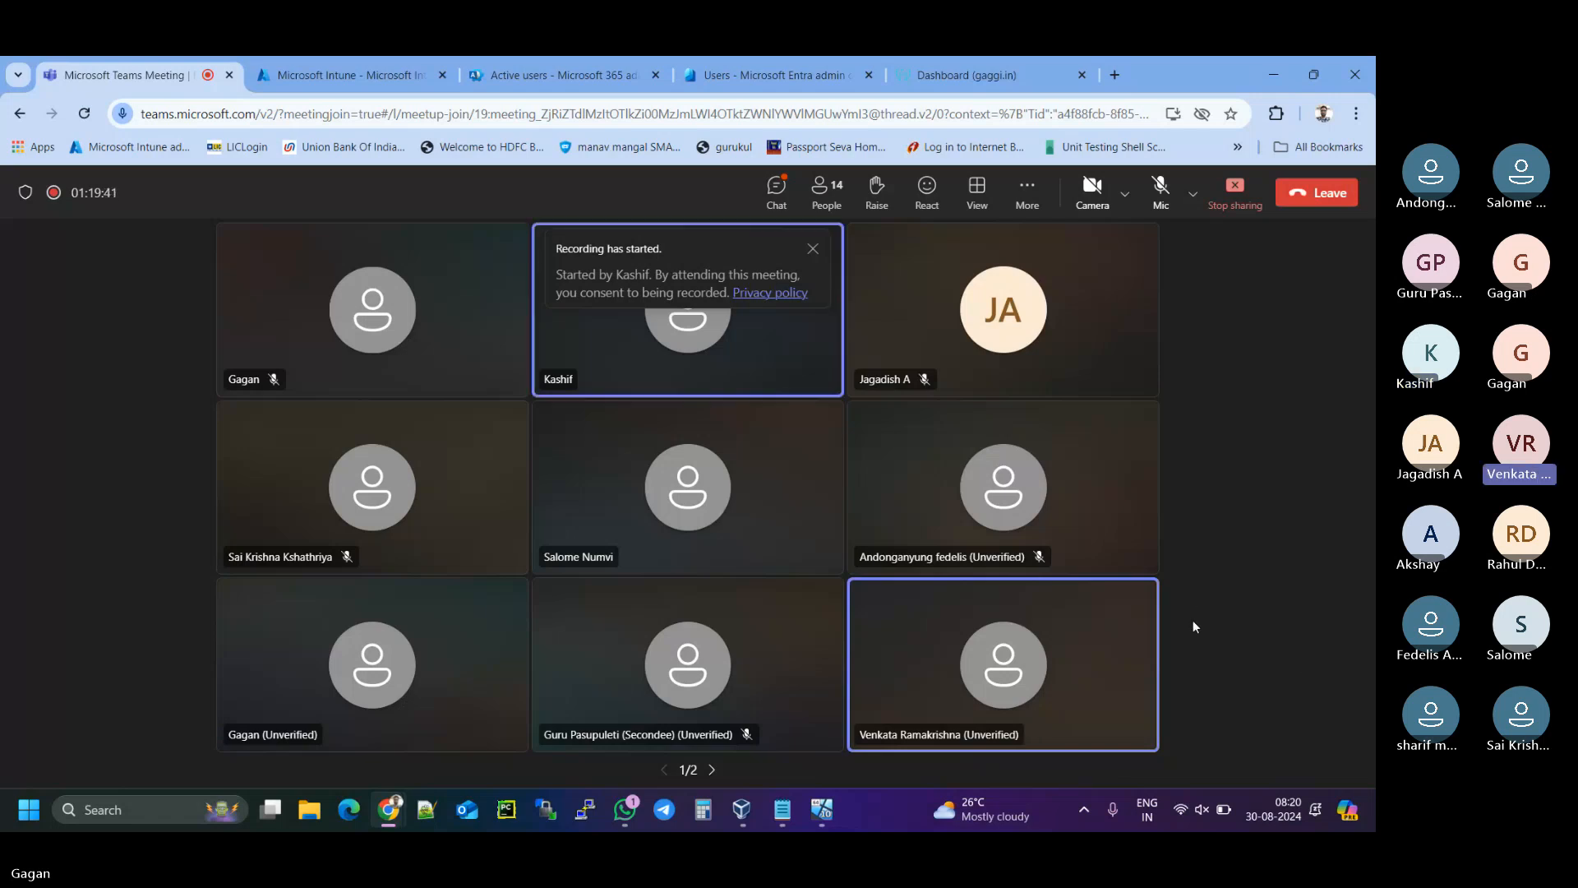
- Raise the system volume, dismiss the 'Recording has started' notice, and unmute the Teams microphone
key("XF86AudioRaiseVolume")
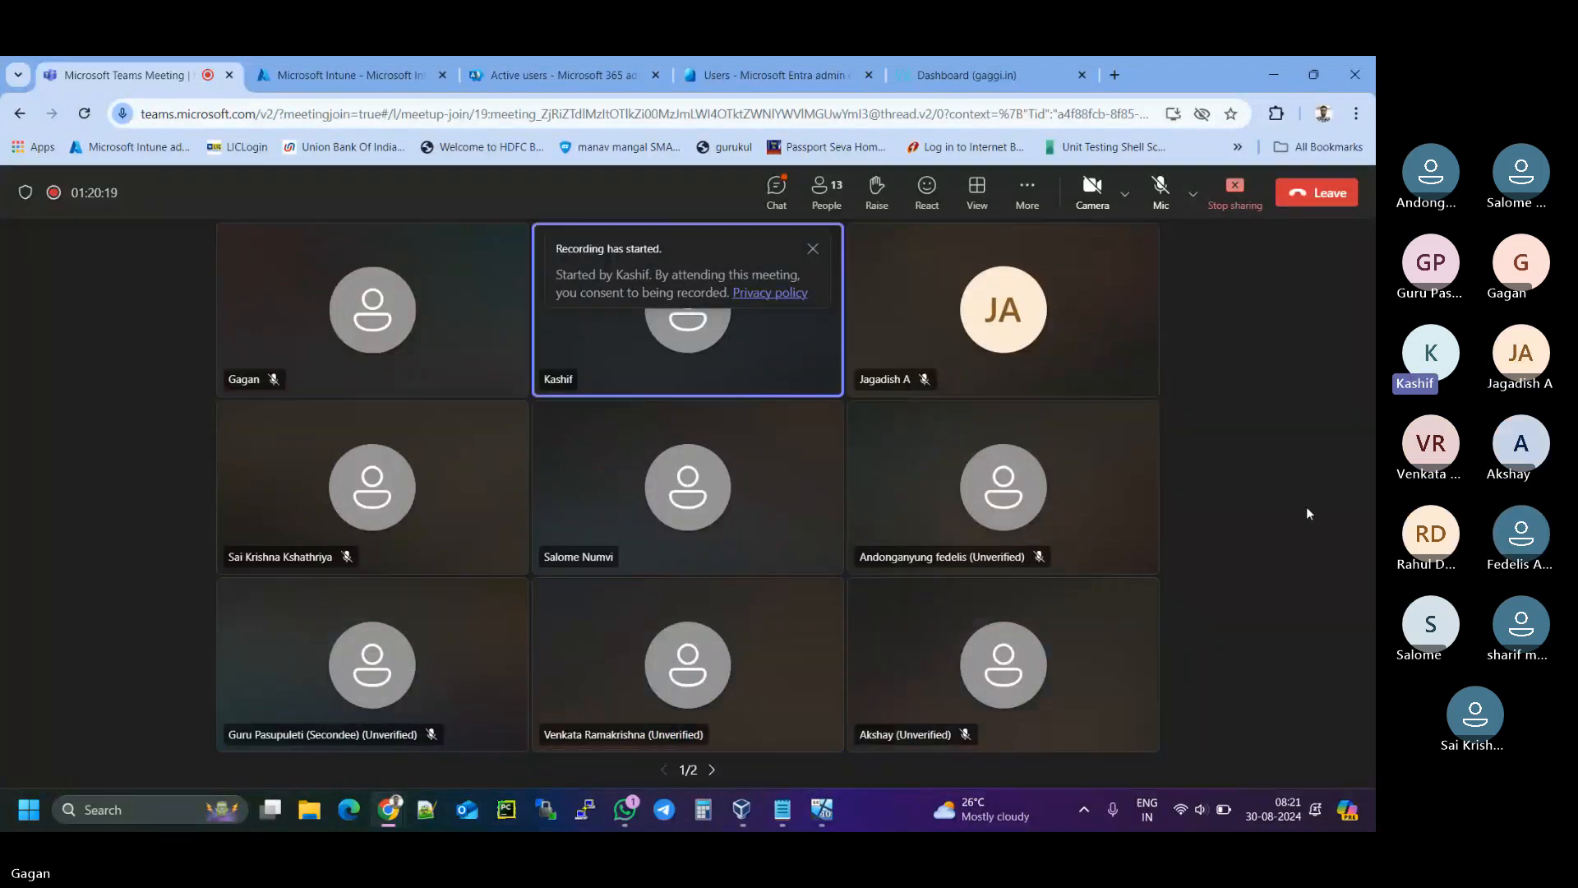
left_click(812, 250)
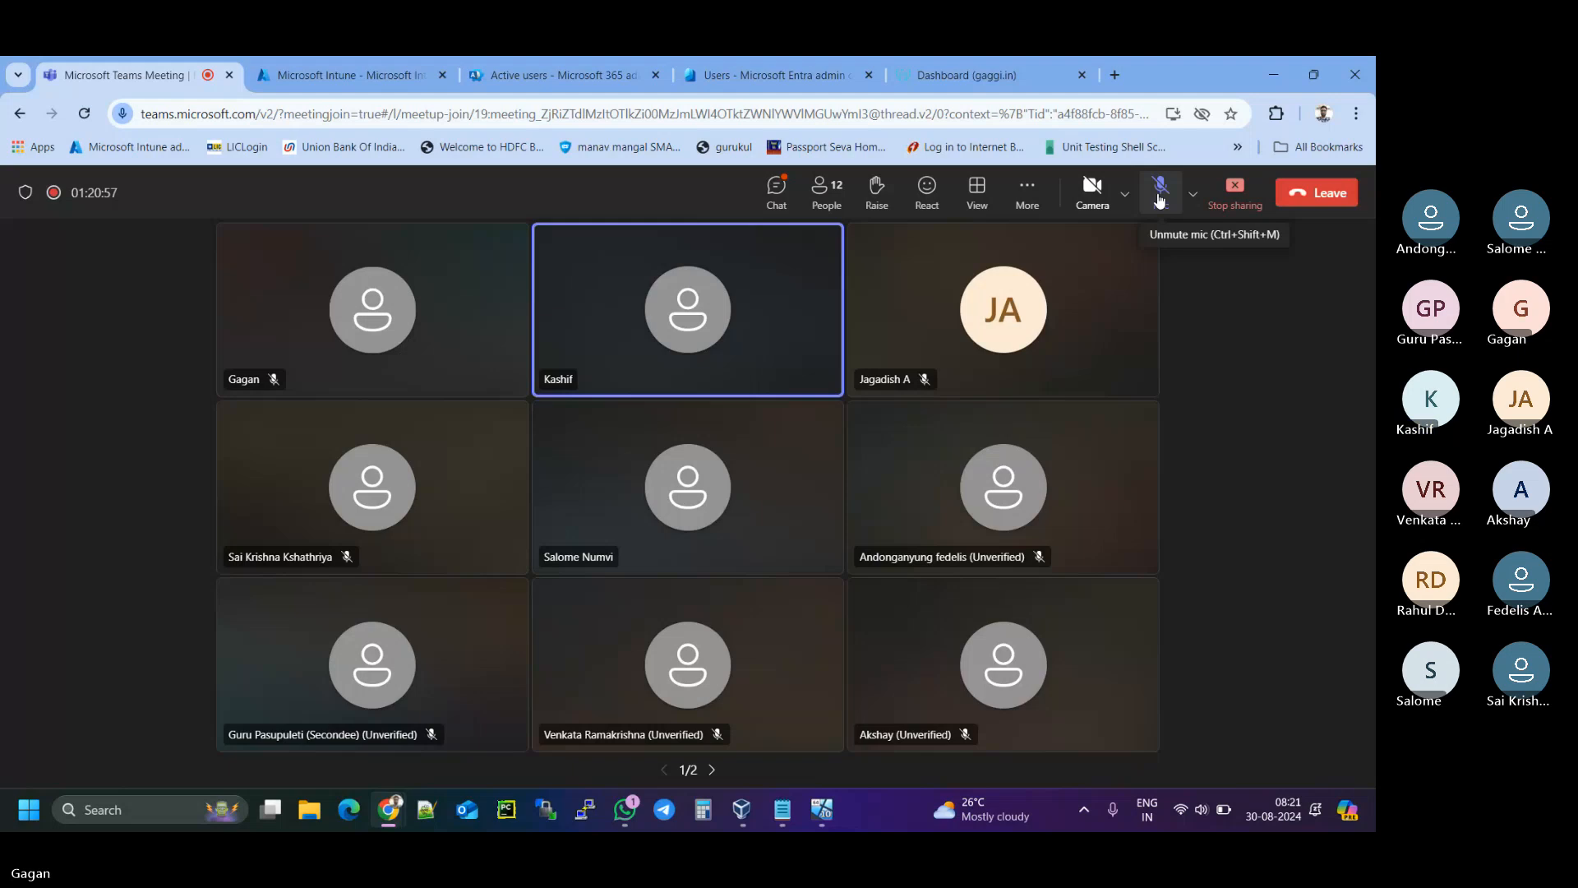
left_click(1160, 197)
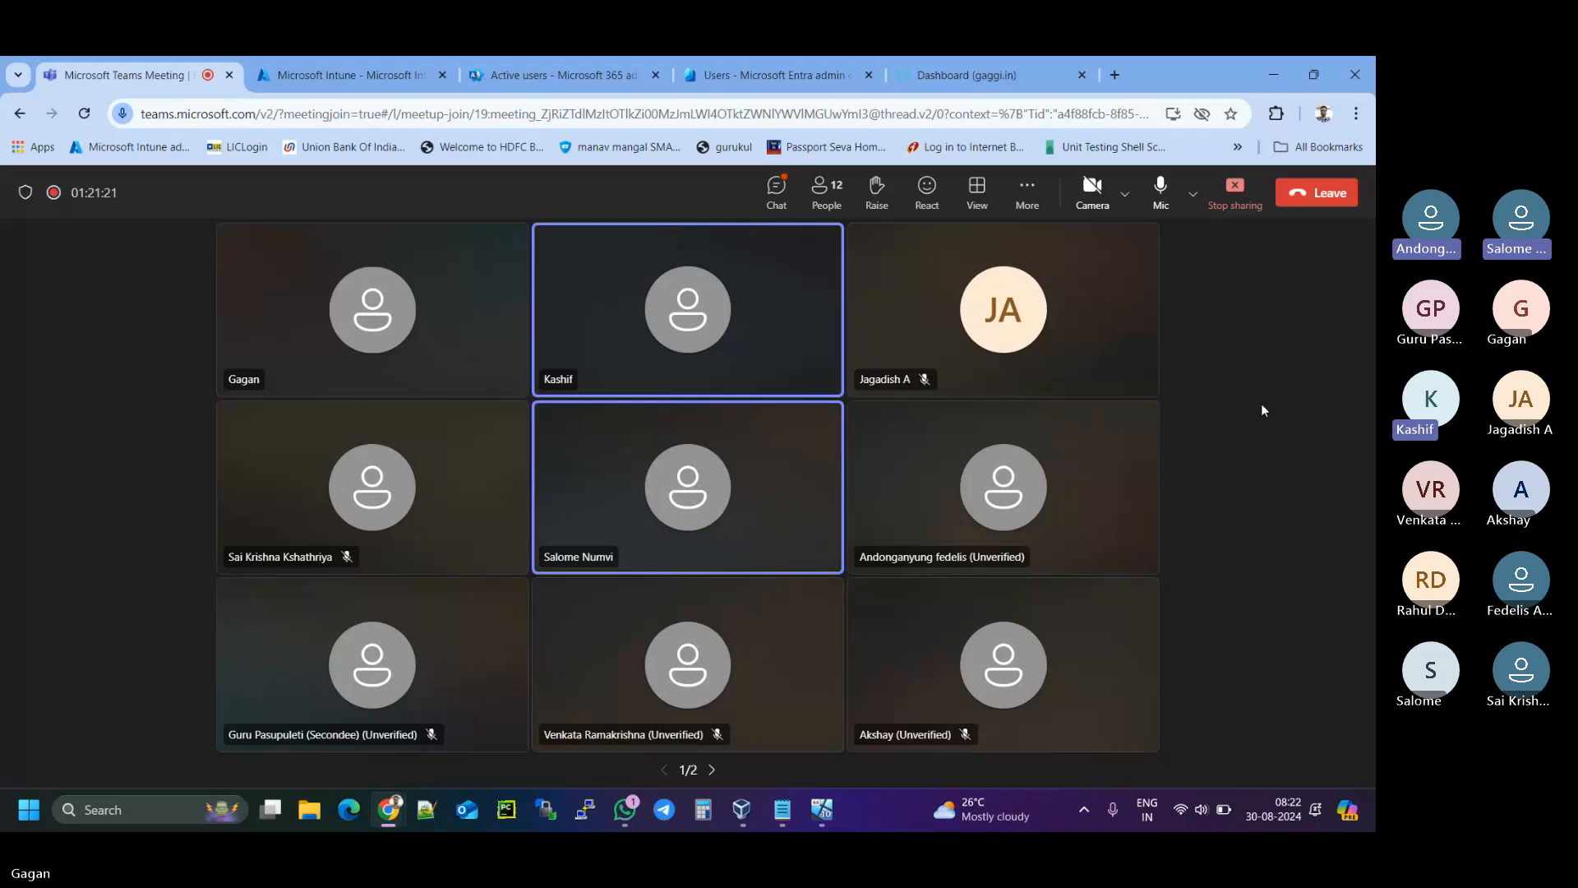
mouse_move(821, 810)
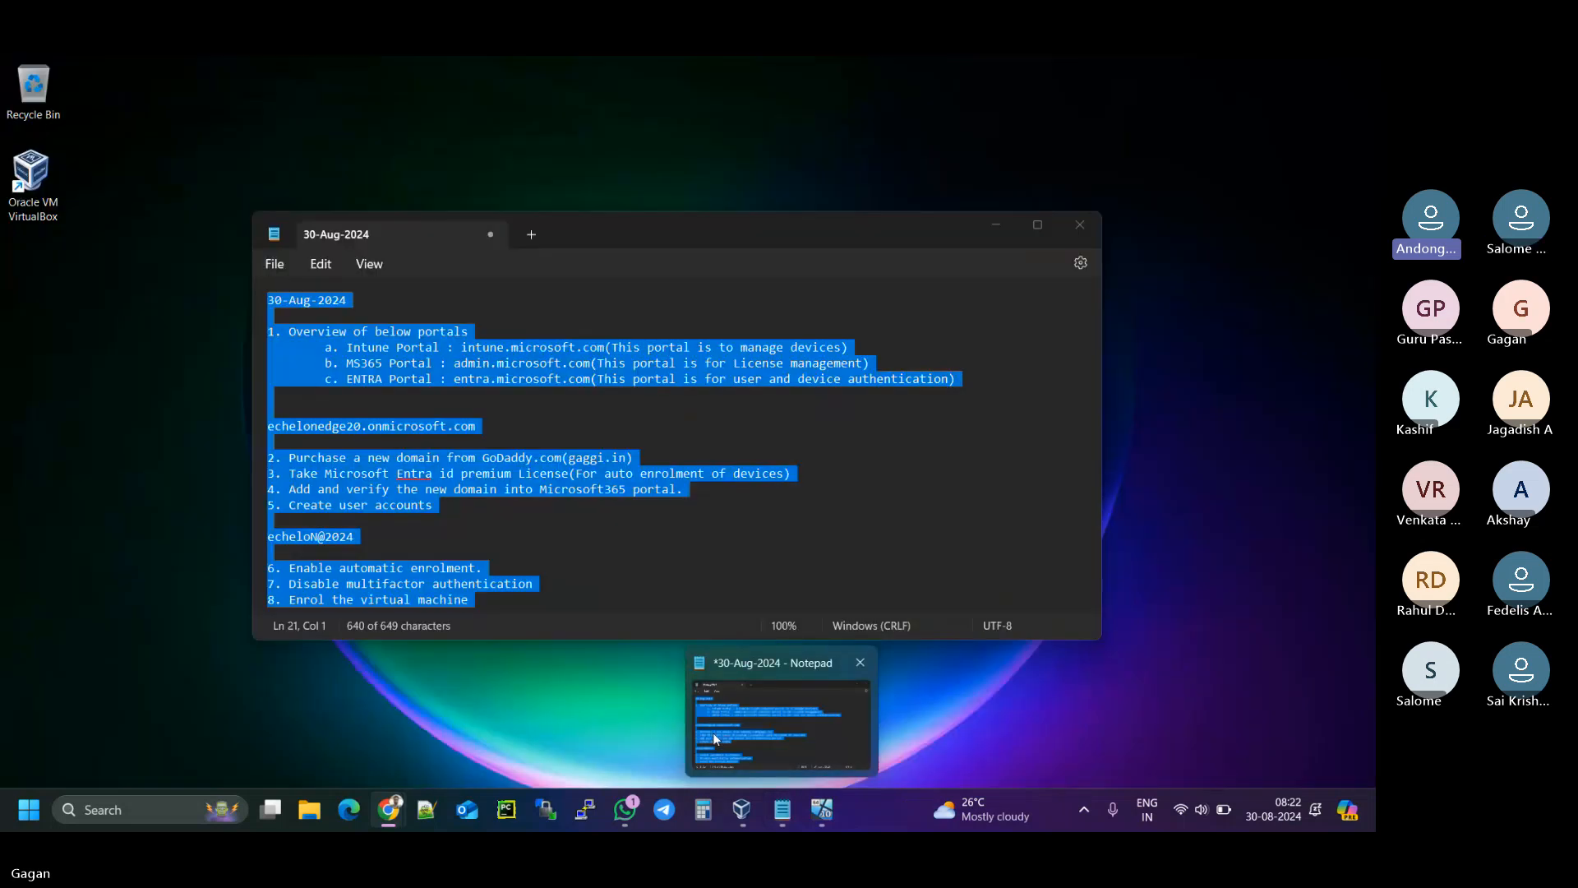
- Copy all the Notepad session notes and paste them into a new Notepad tab
right_click(713, 734)
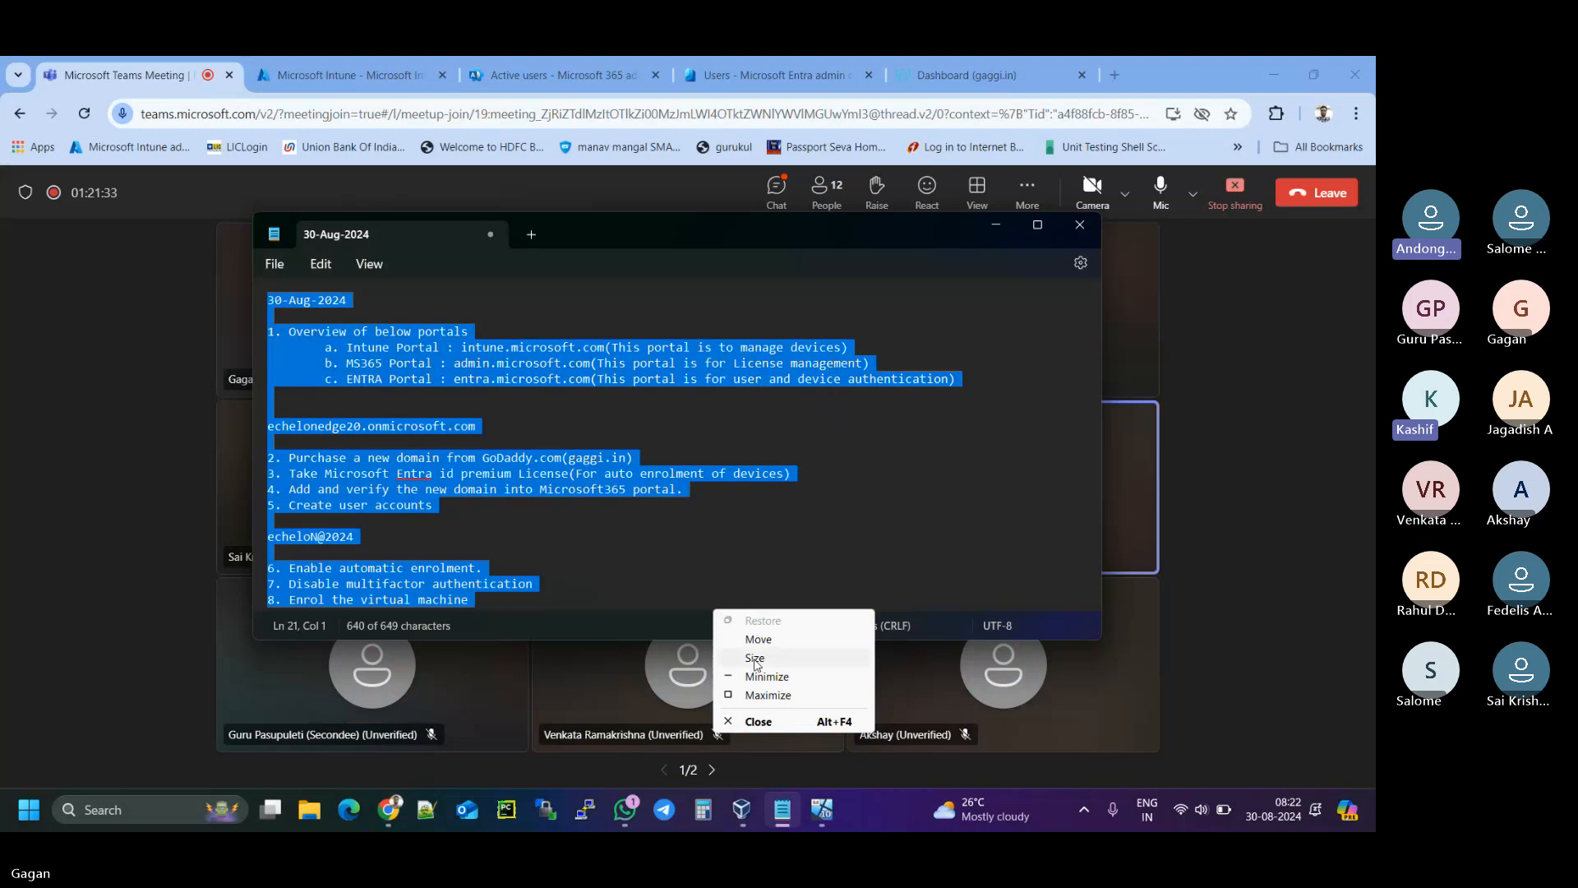
left_click(865, 471)
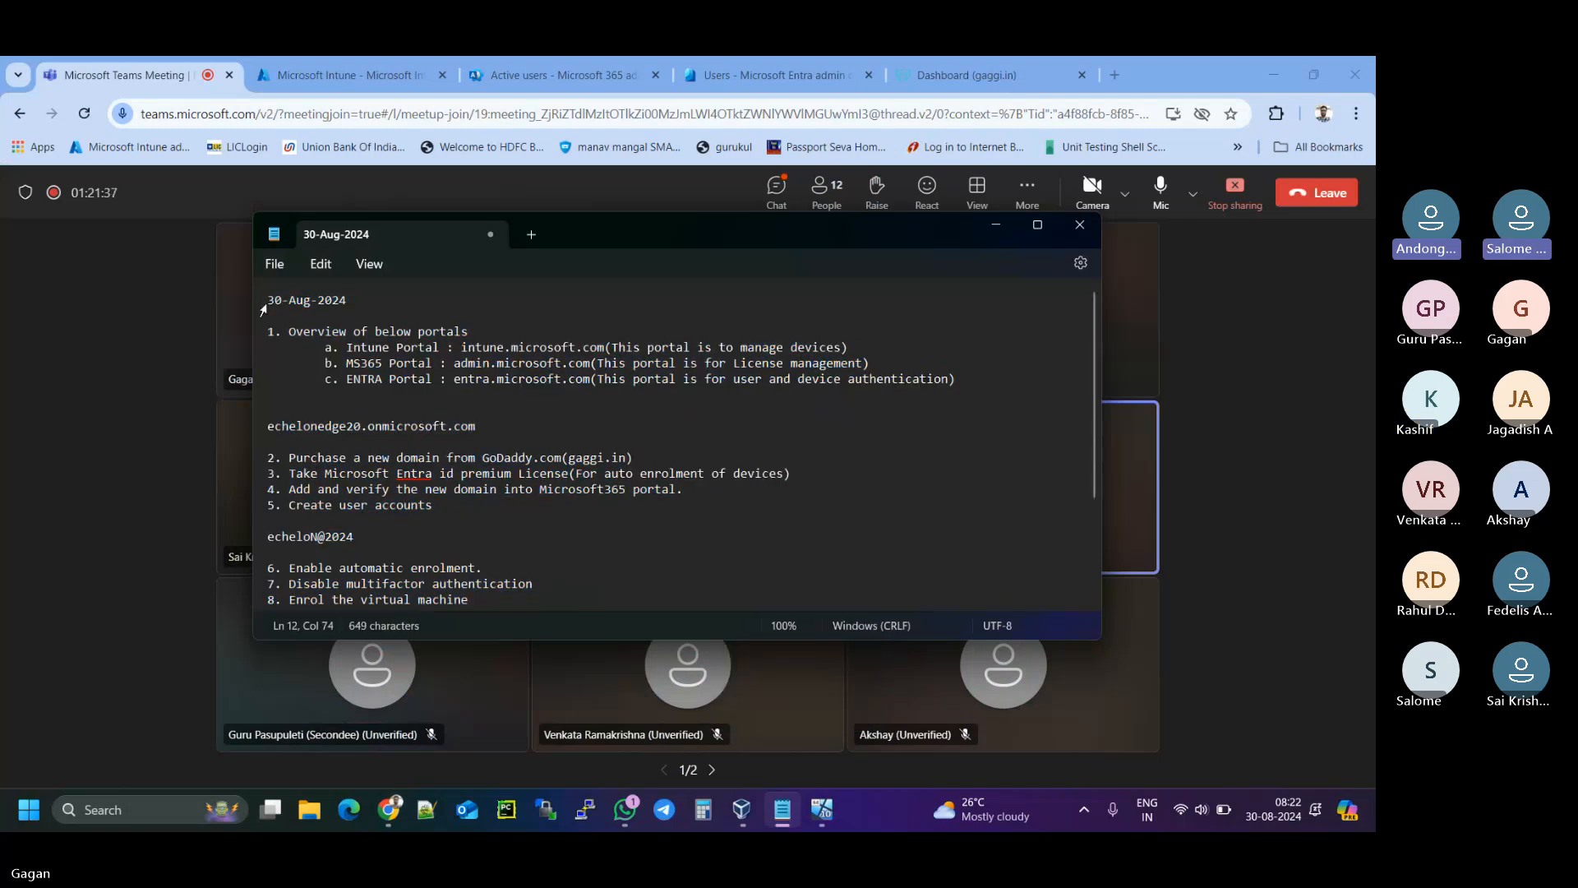
left_click_drag(270, 302, 469, 527)
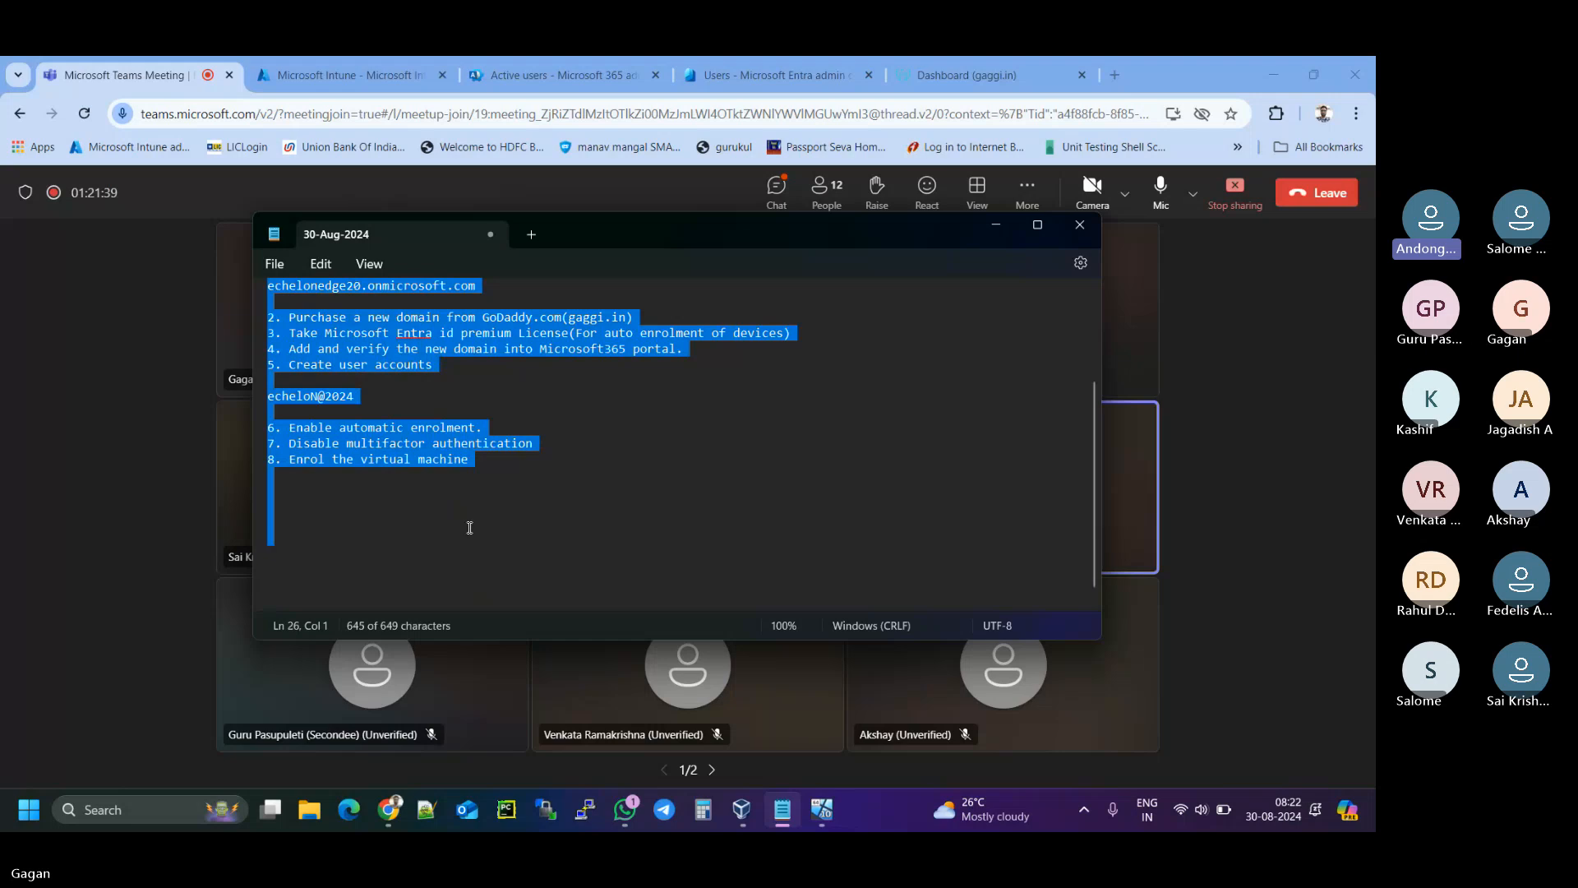
right_click(431, 491)
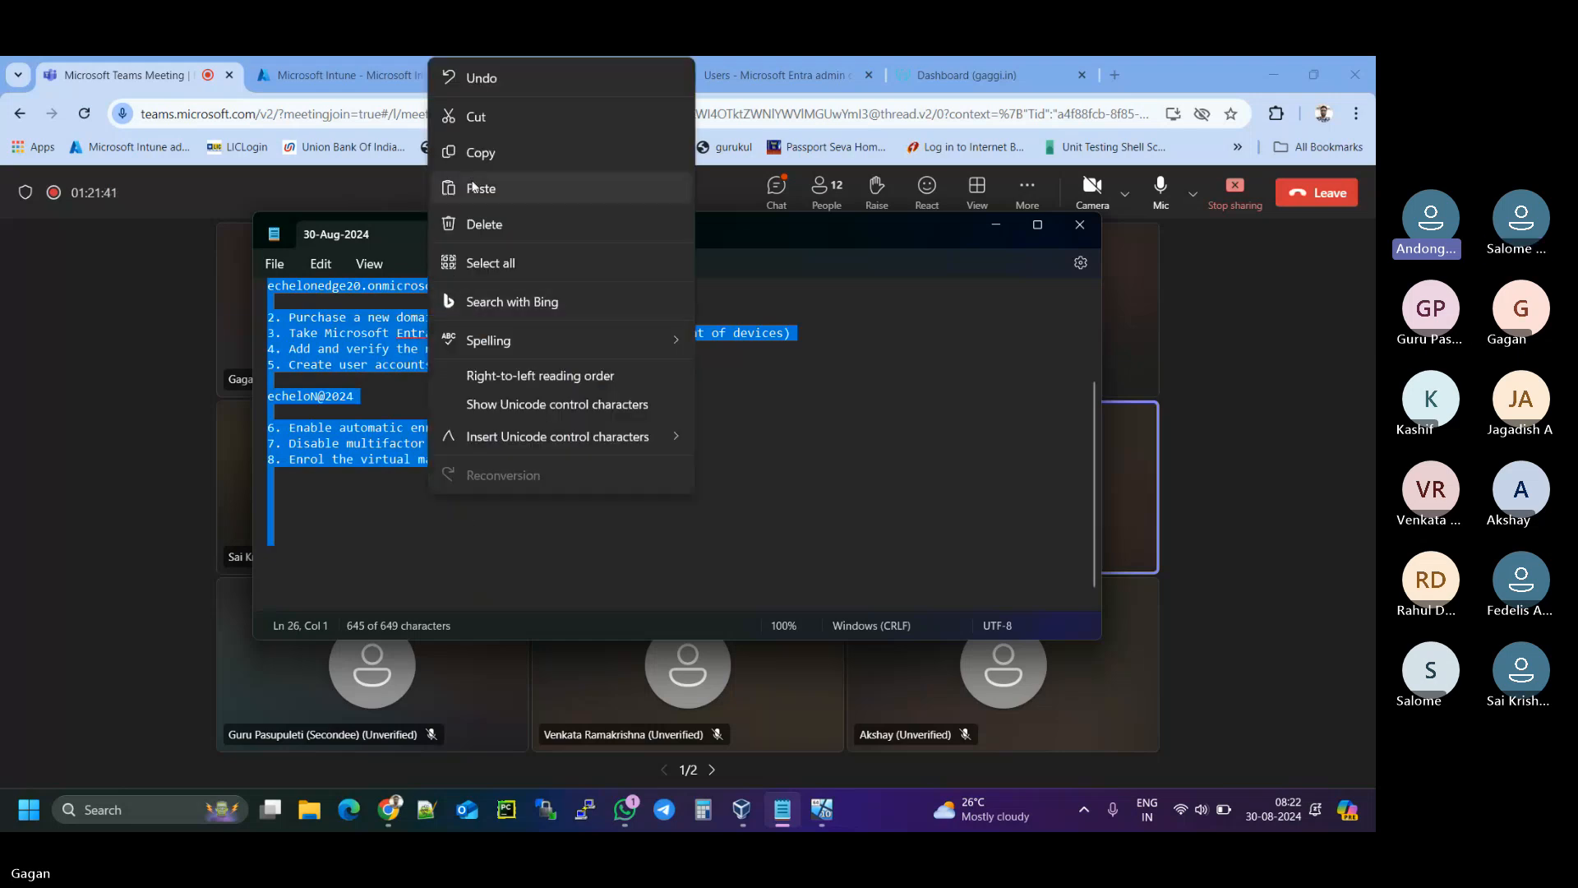
left_click(476, 153)
left_click(526, 236)
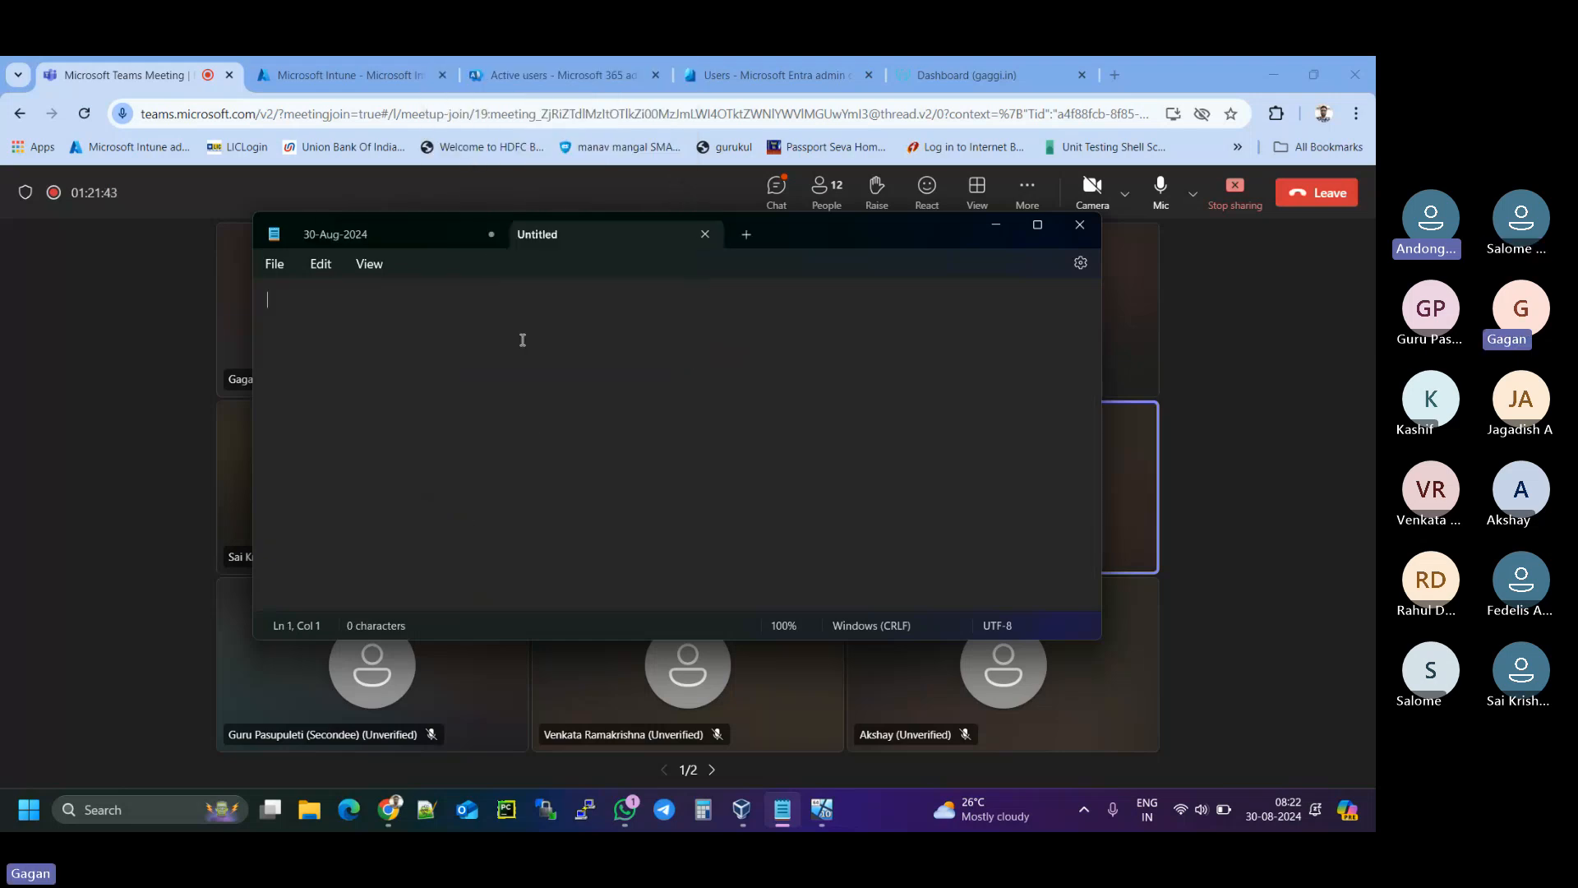
key("ctrl+v")
- Delete the password line and the blank lines between steps 5 and 6, then return to Teams
left_click(390, 448)
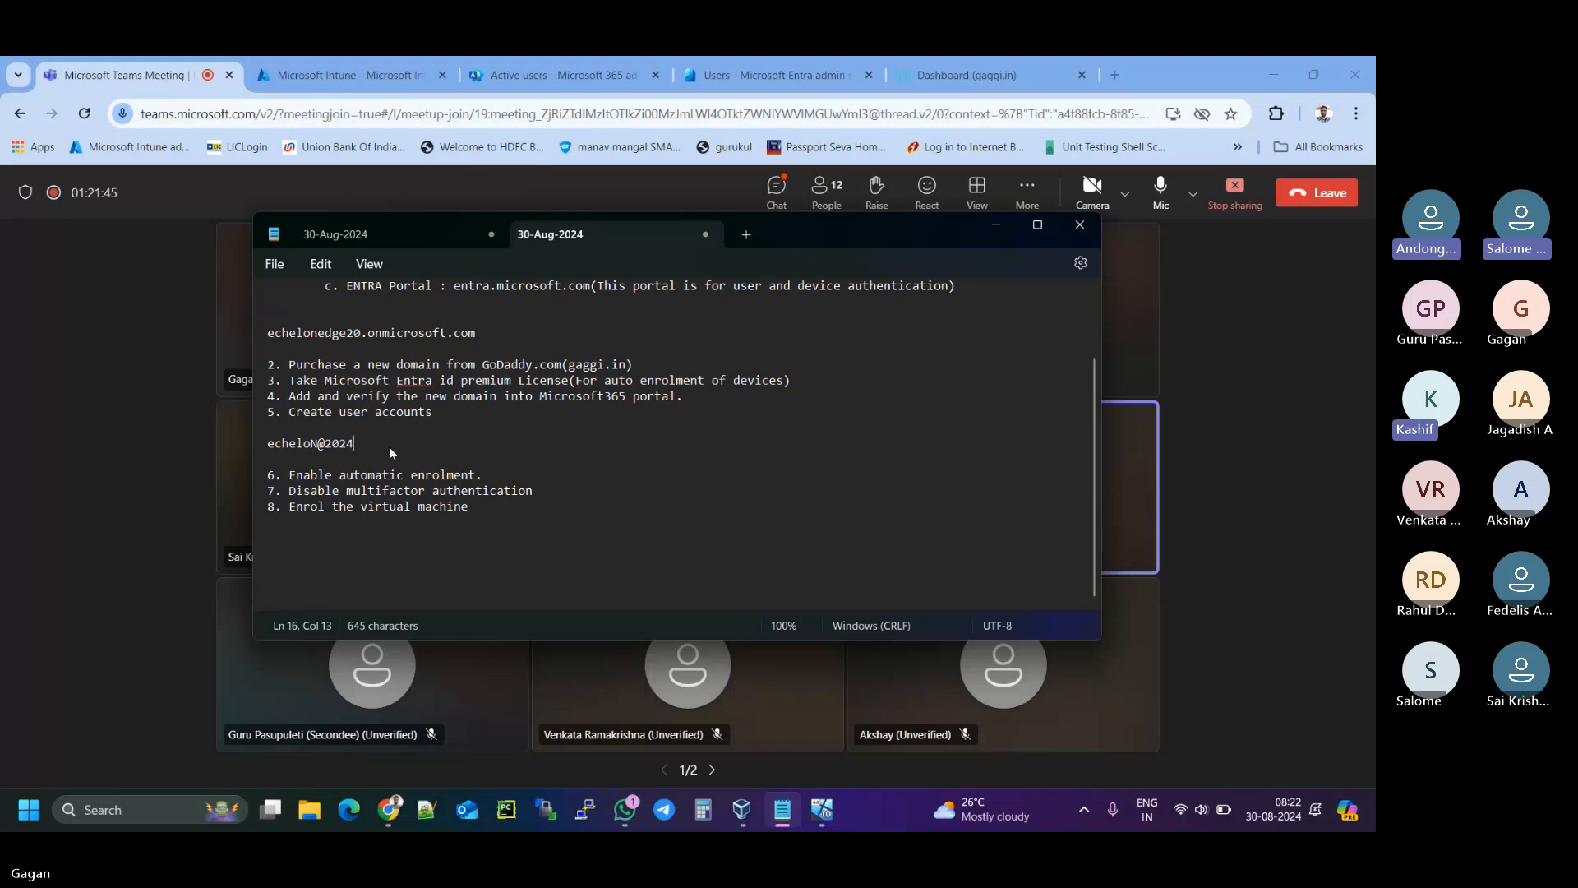
key("shift+Home")
key("BackSpace")
key("BackSpace")
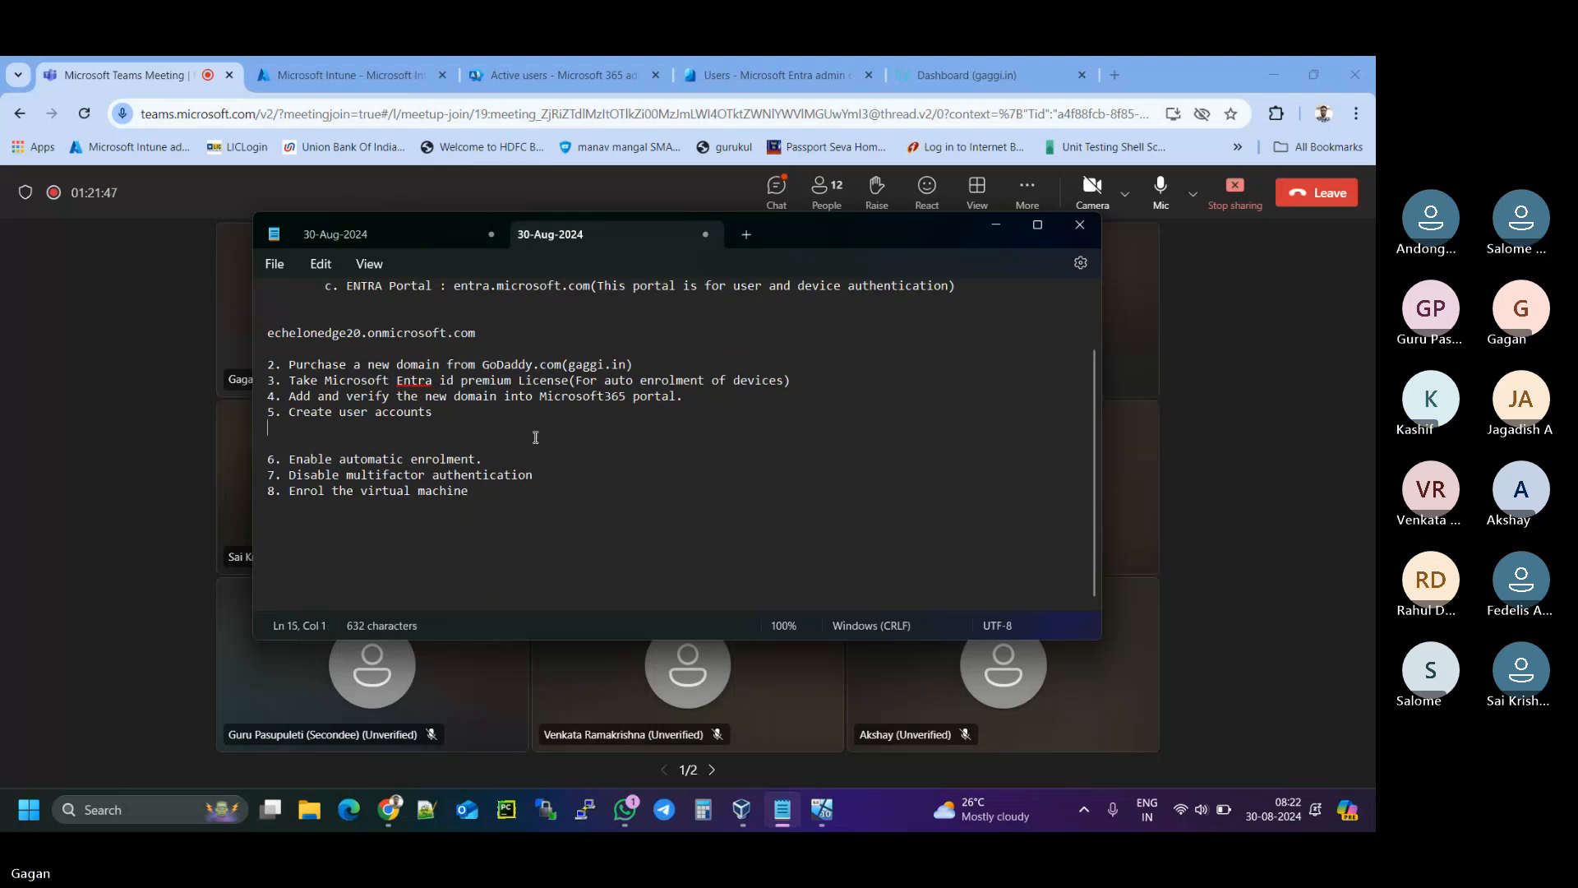
key("BackSpace")
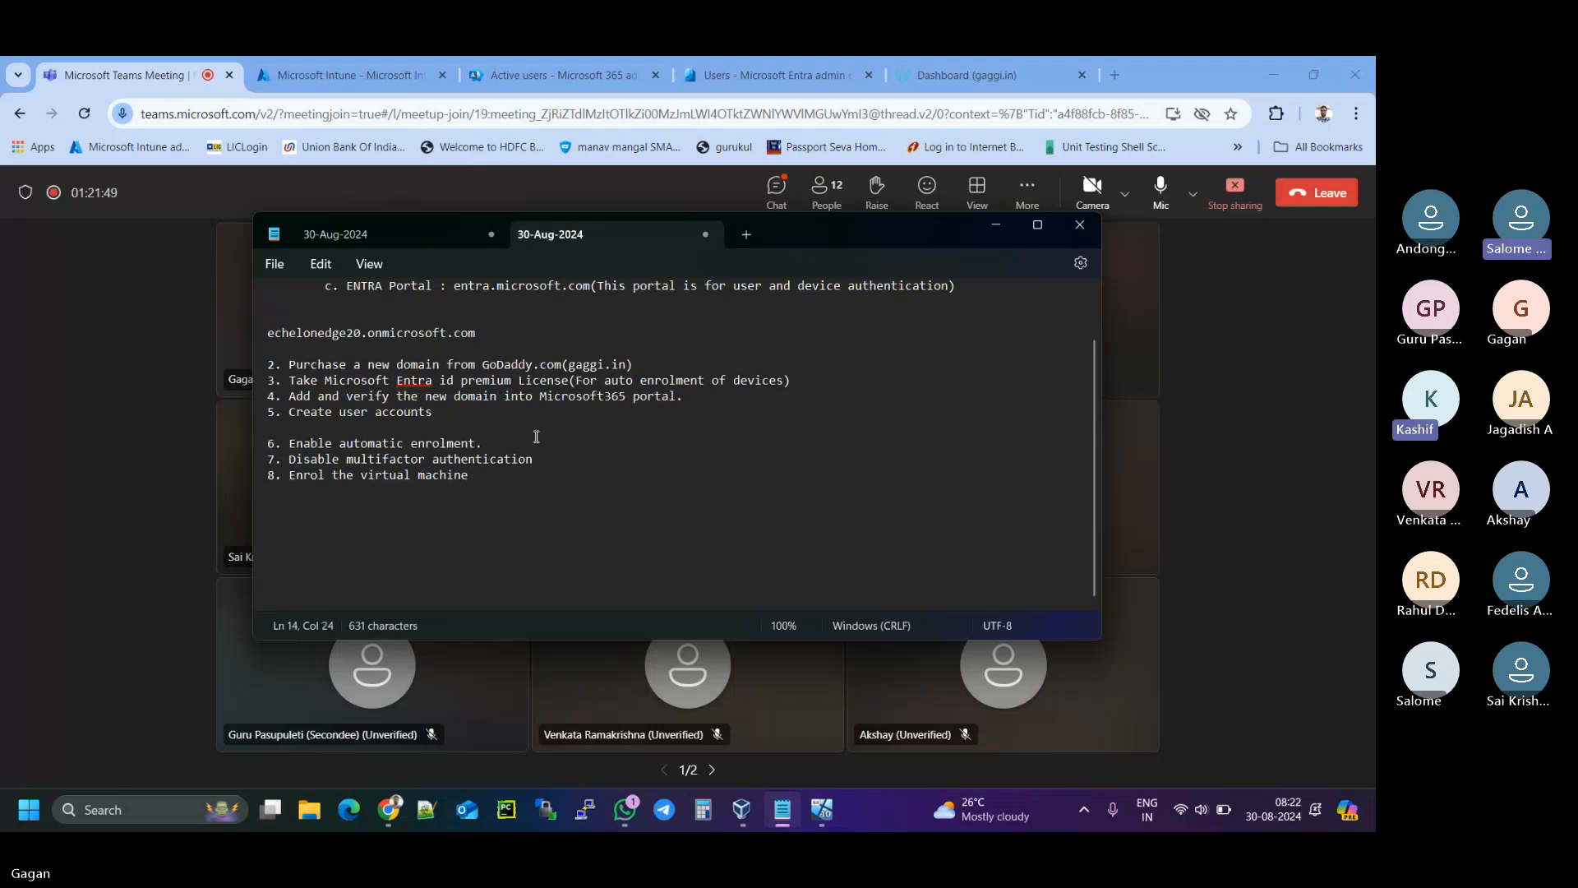
key("Delete")
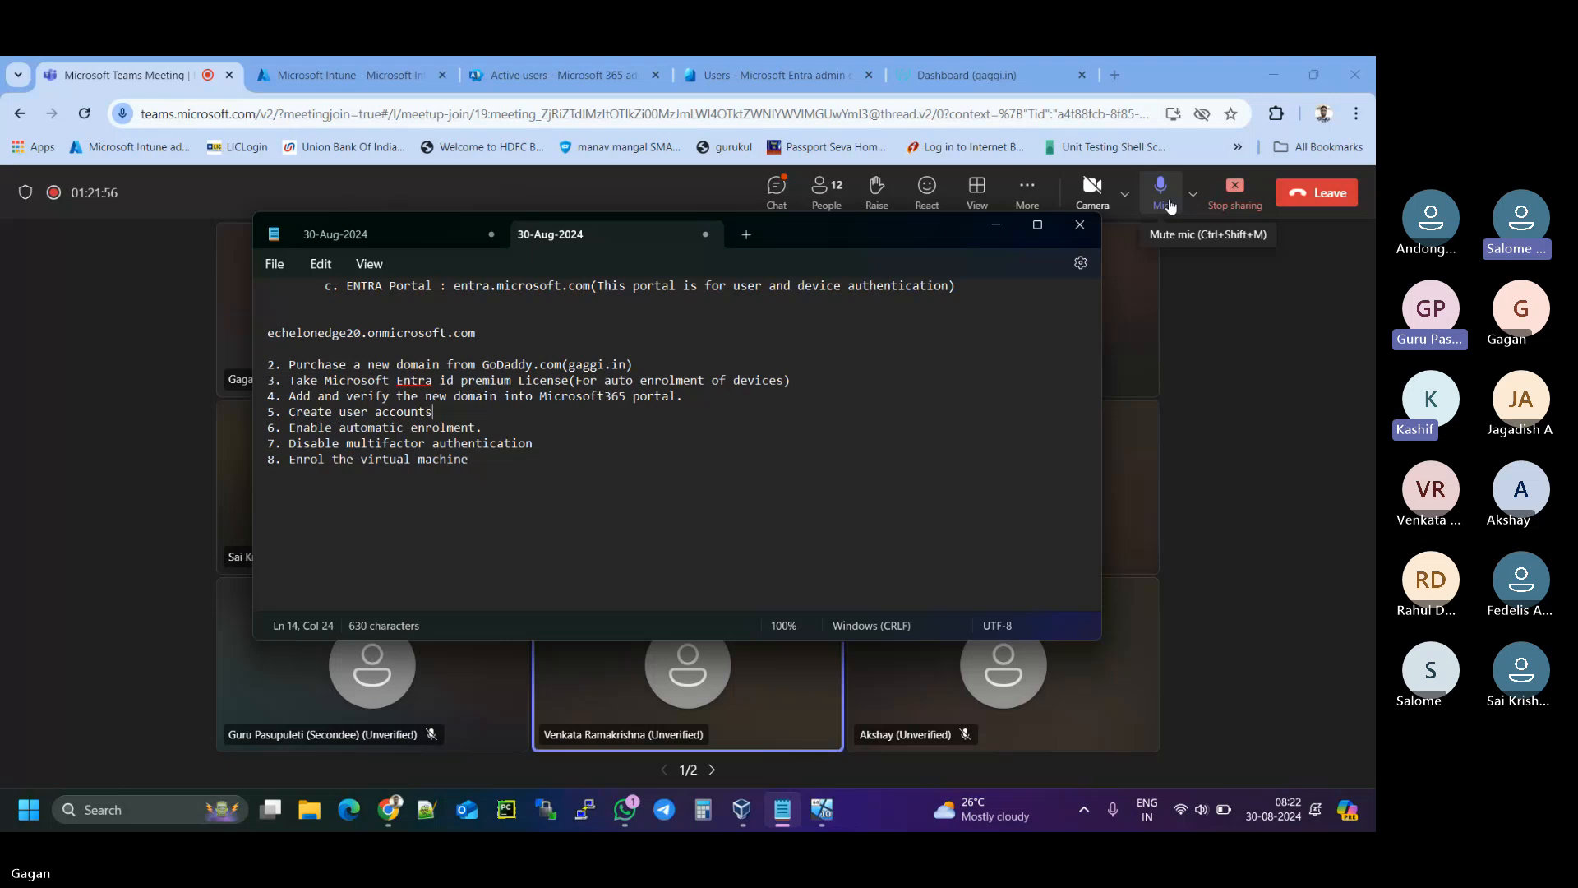
left_click(1308, 202)
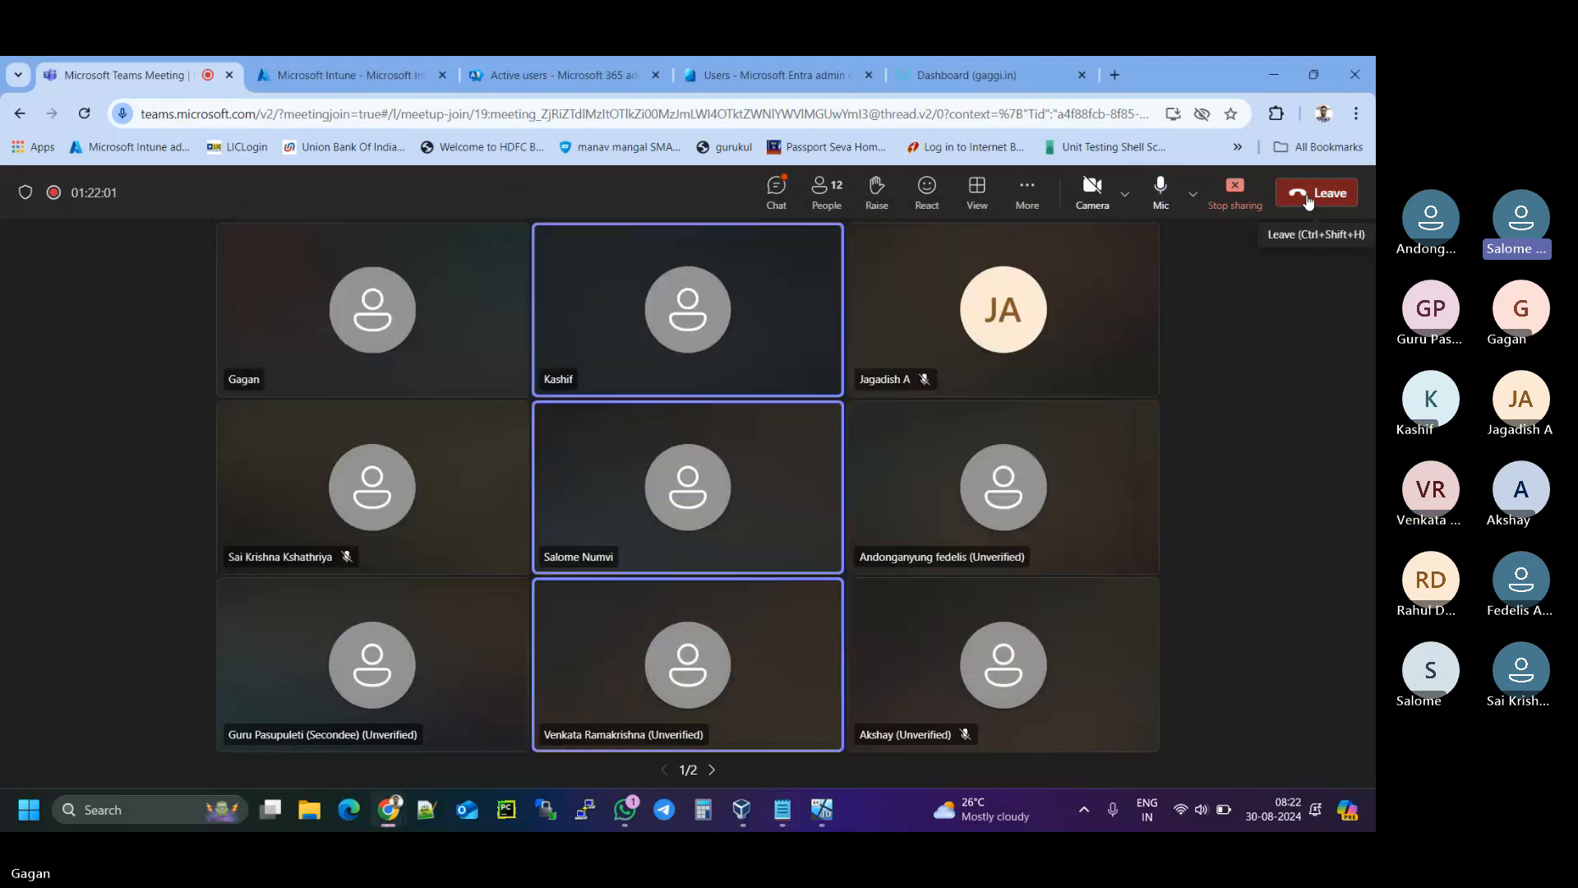